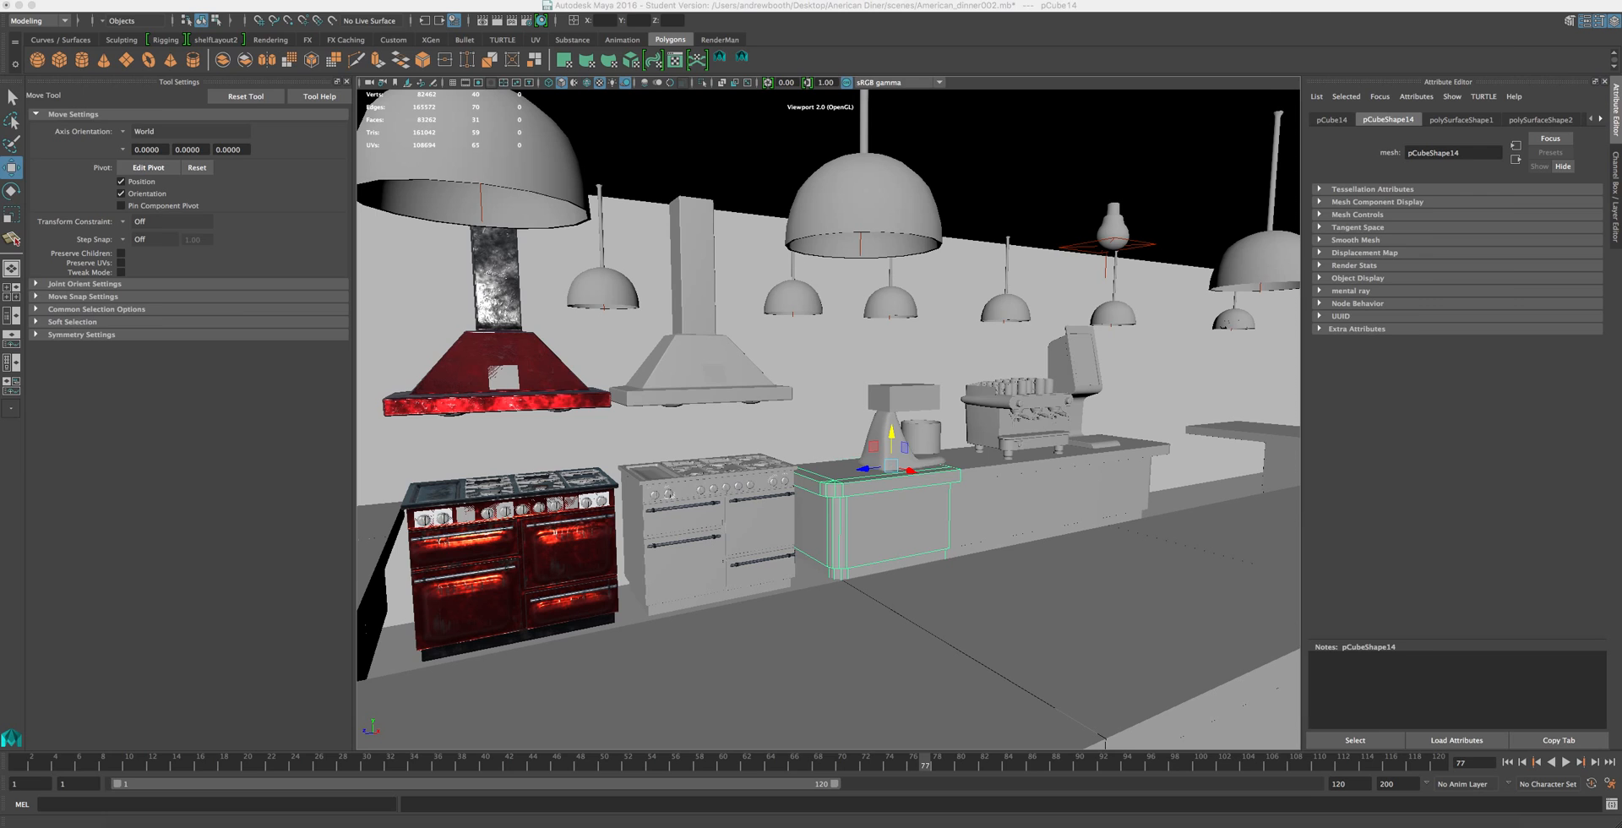
# - Look through the 3D artist's portfolio website, covering its scenes and video tutorials, and open the linked Twitter profile
pyautogui.scroll(10, 767, 320)
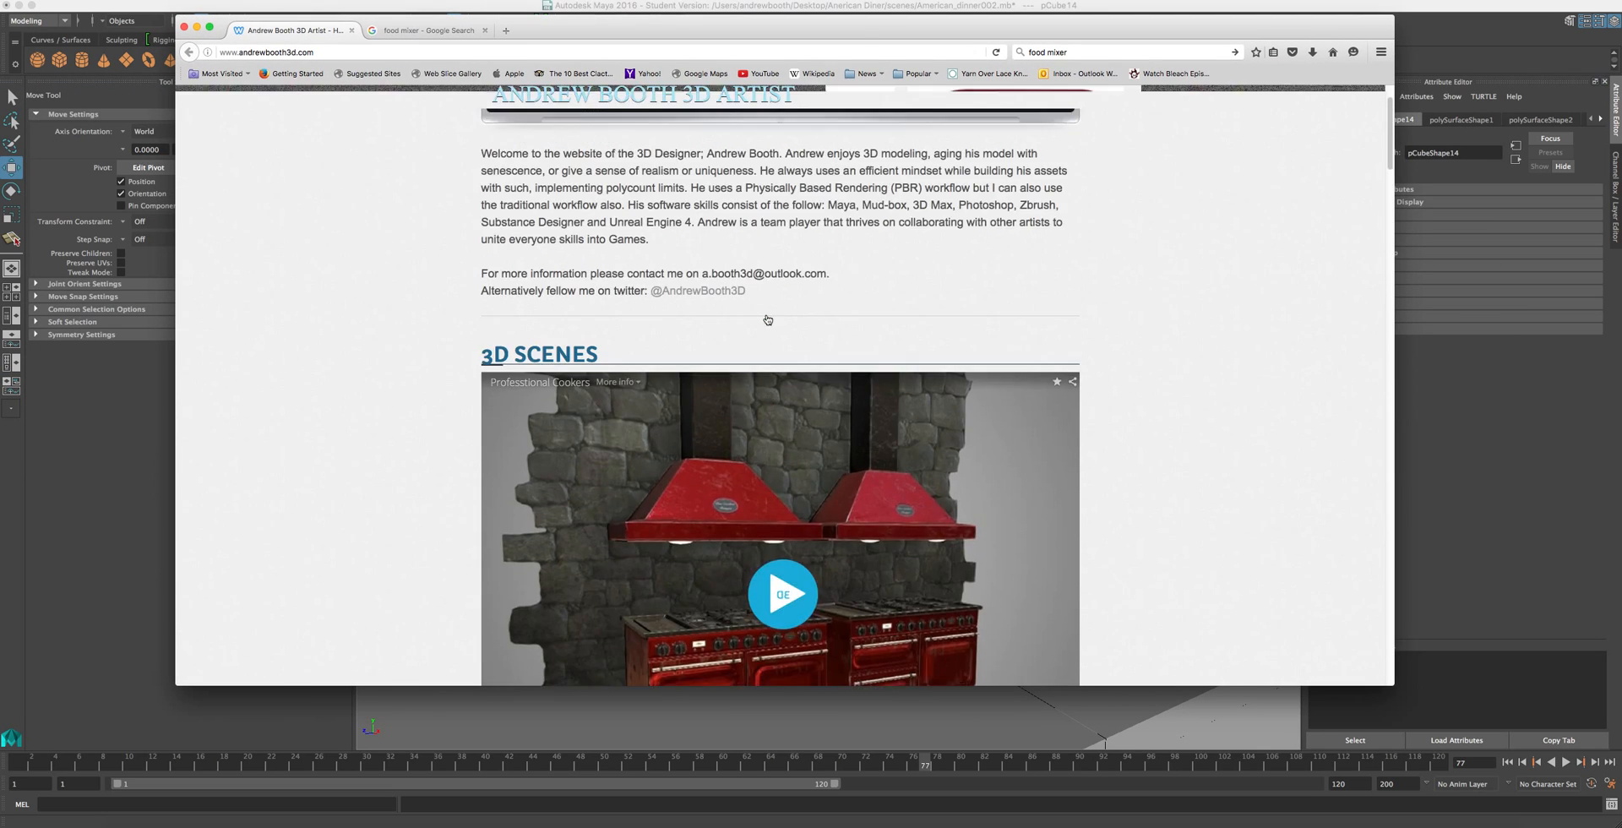
pyautogui.scroll(2, 767, 319)
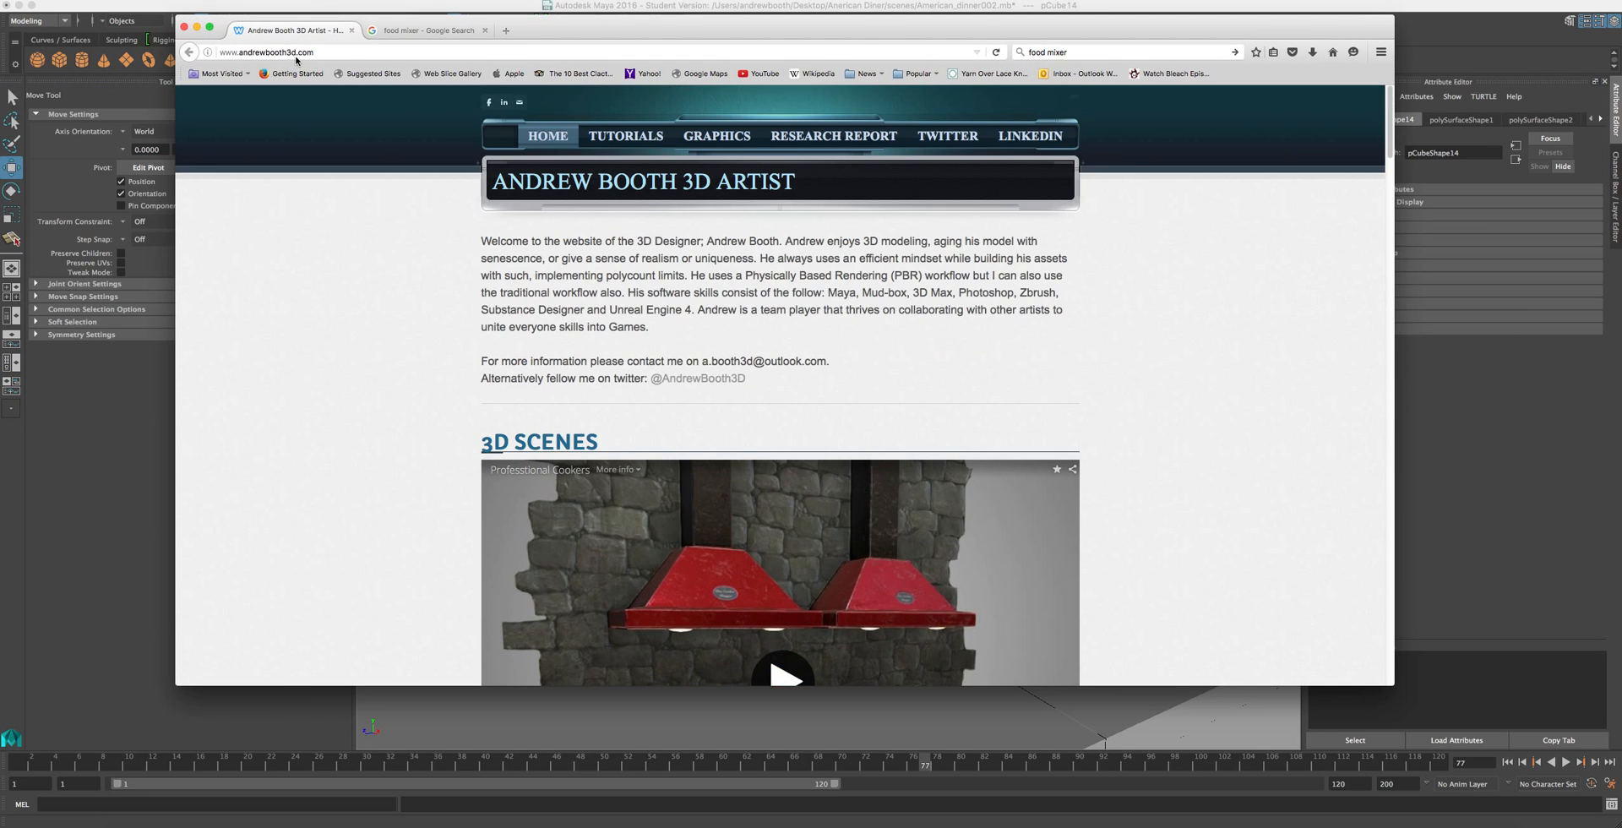
pyautogui.scroll(-15, 312, 268)
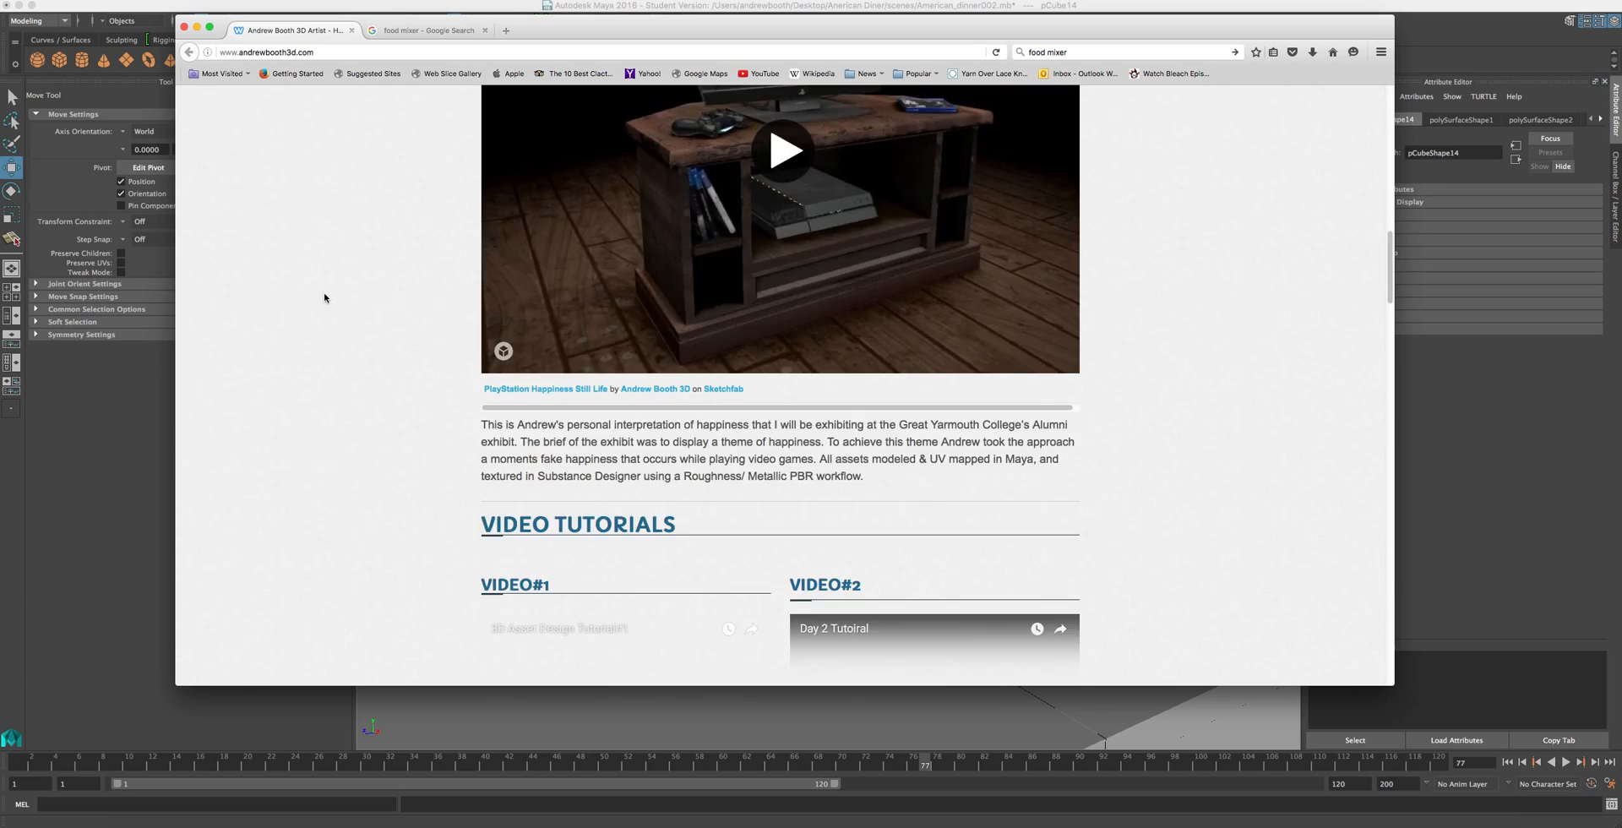
pyautogui.scroll(-5, 887, 483)
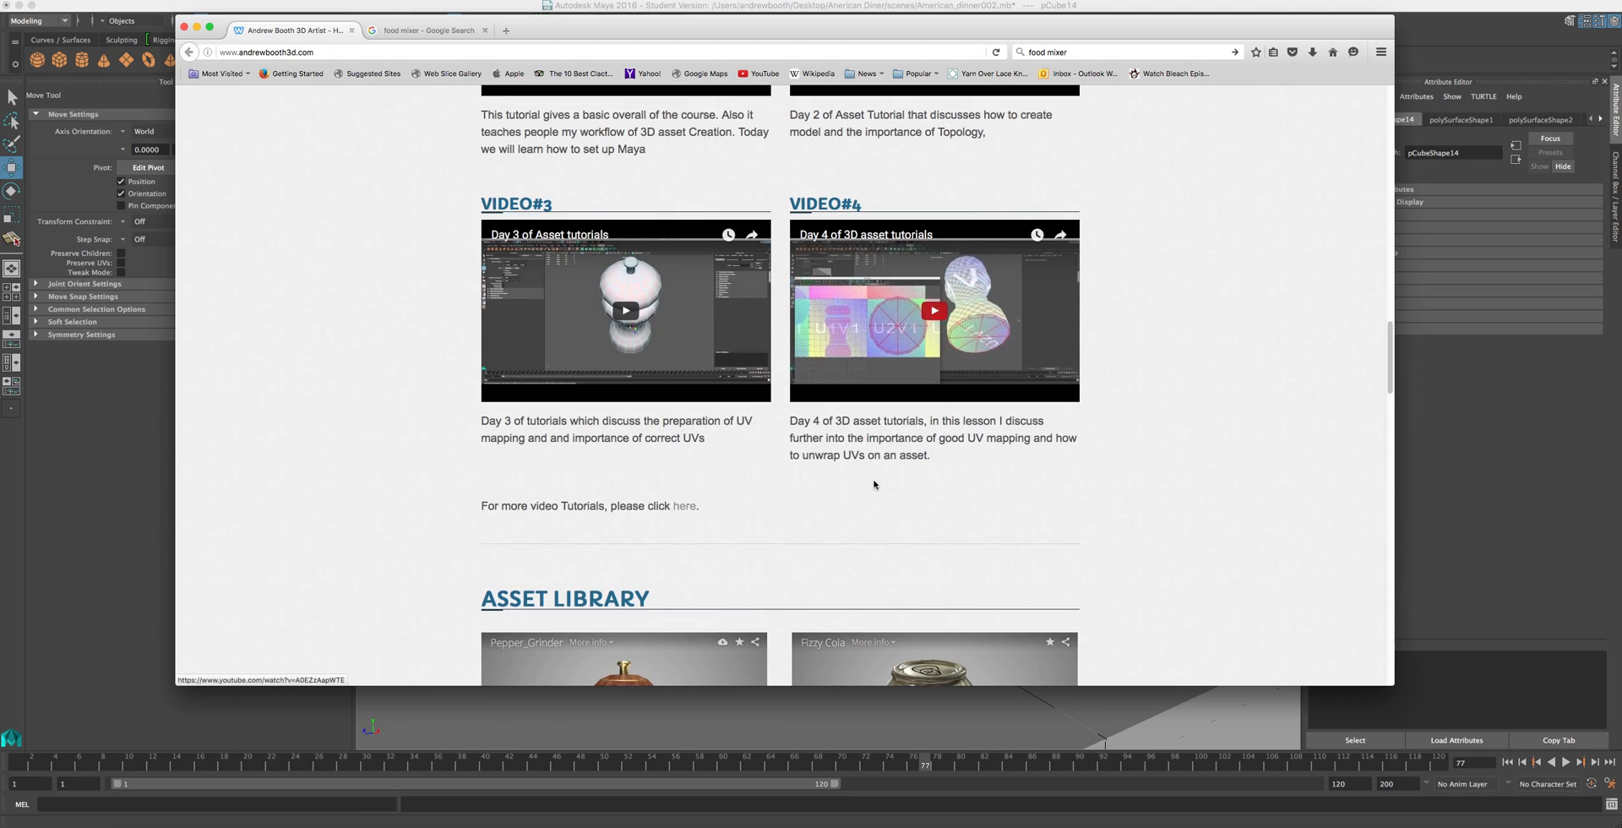
pyautogui.scroll(2, 523, 441)
pyautogui.scroll(7, 524, 441)
pyautogui.scroll(10, 577, 322)
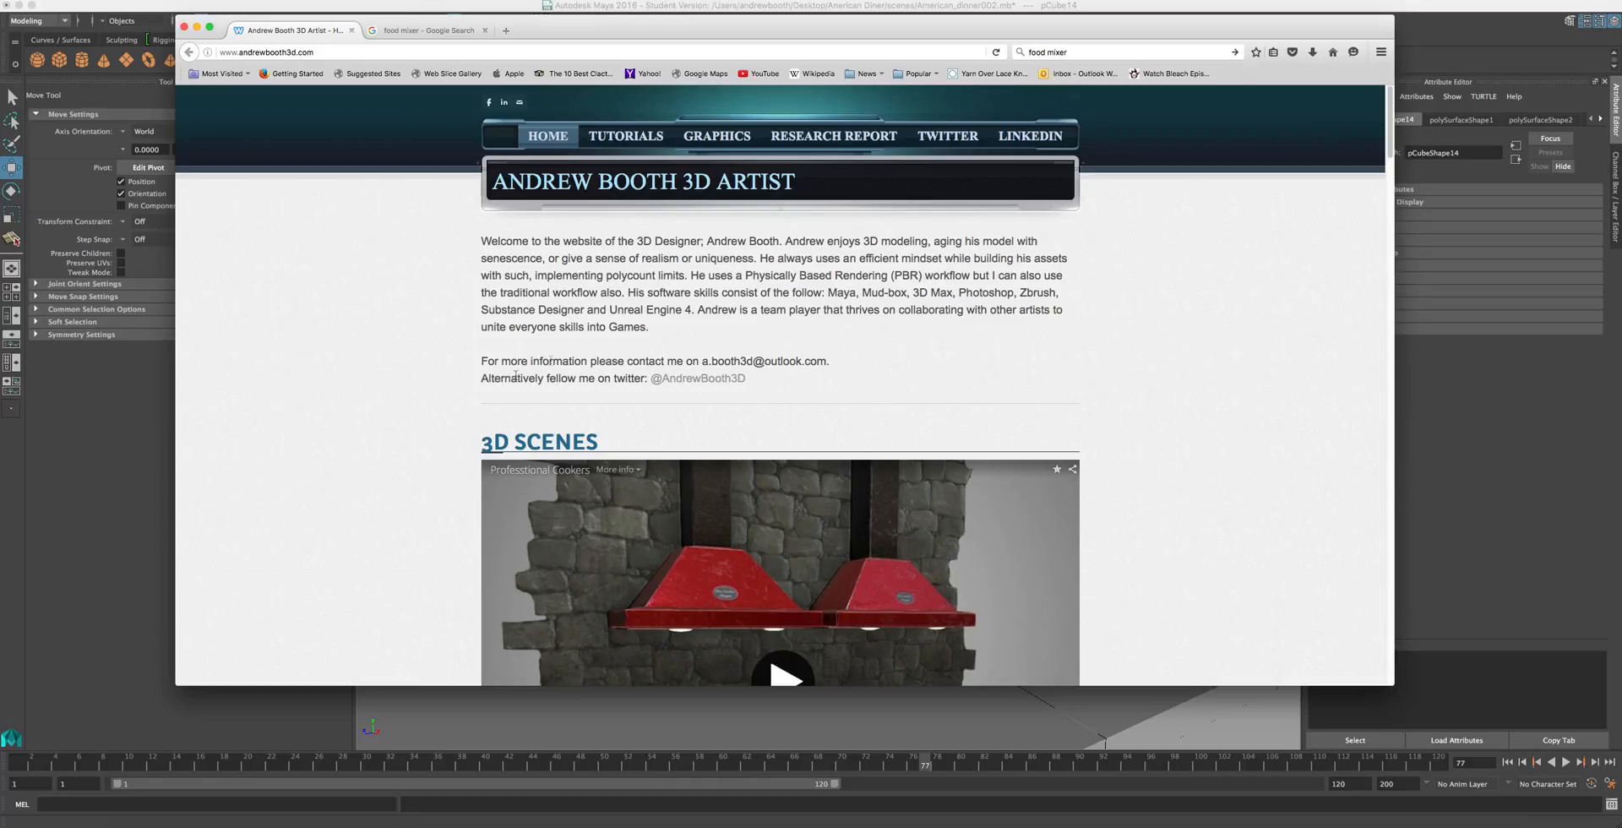
pyautogui.click(718, 381)
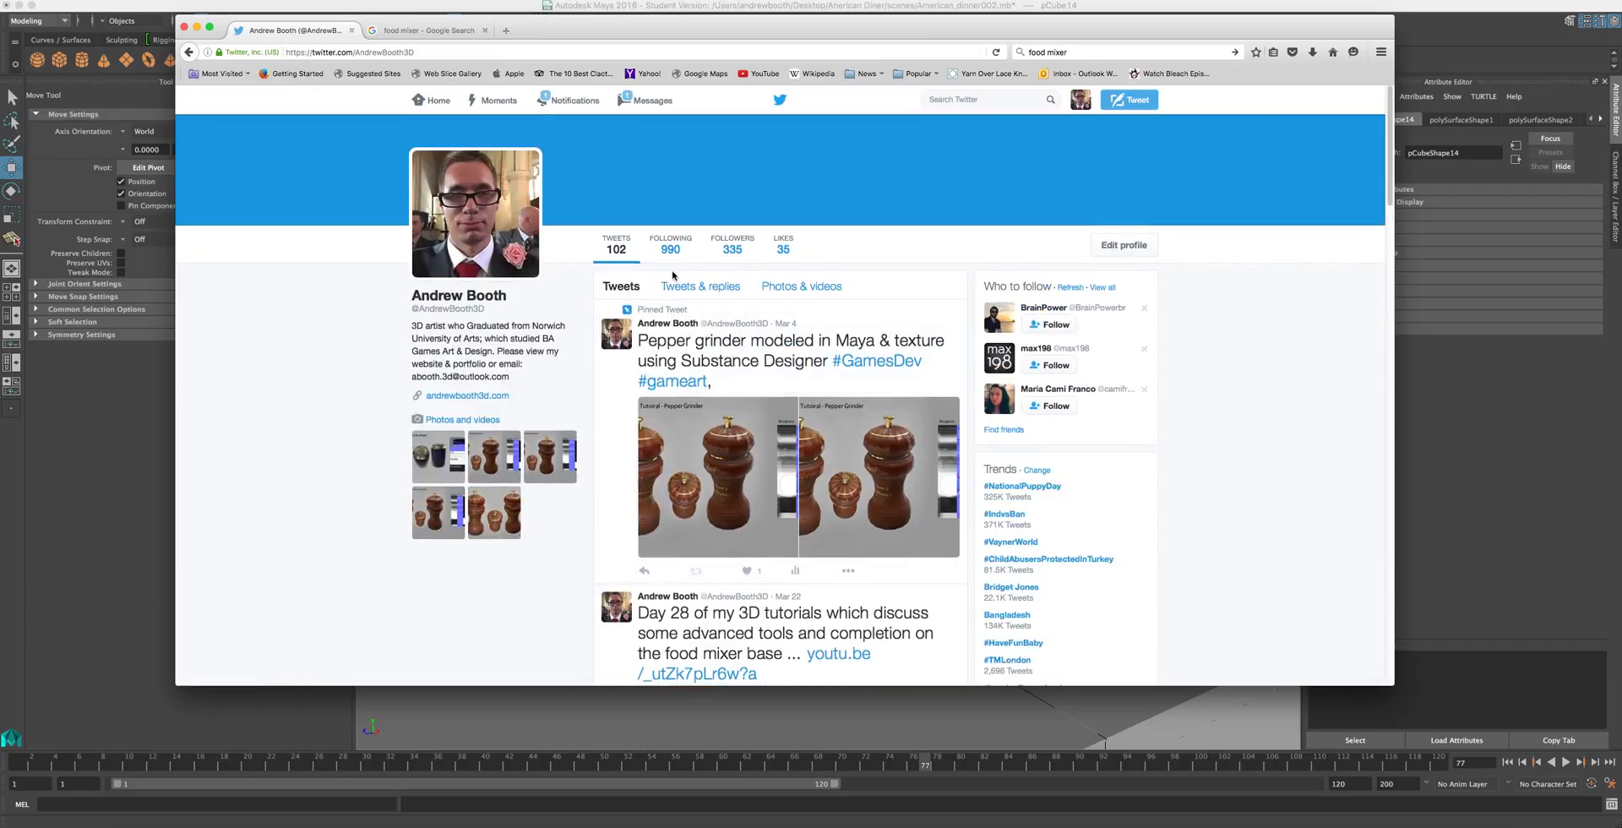
# - Close the Twitter page and look over the food mixer reference images in the Google search
pyautogui.click(352, 32)
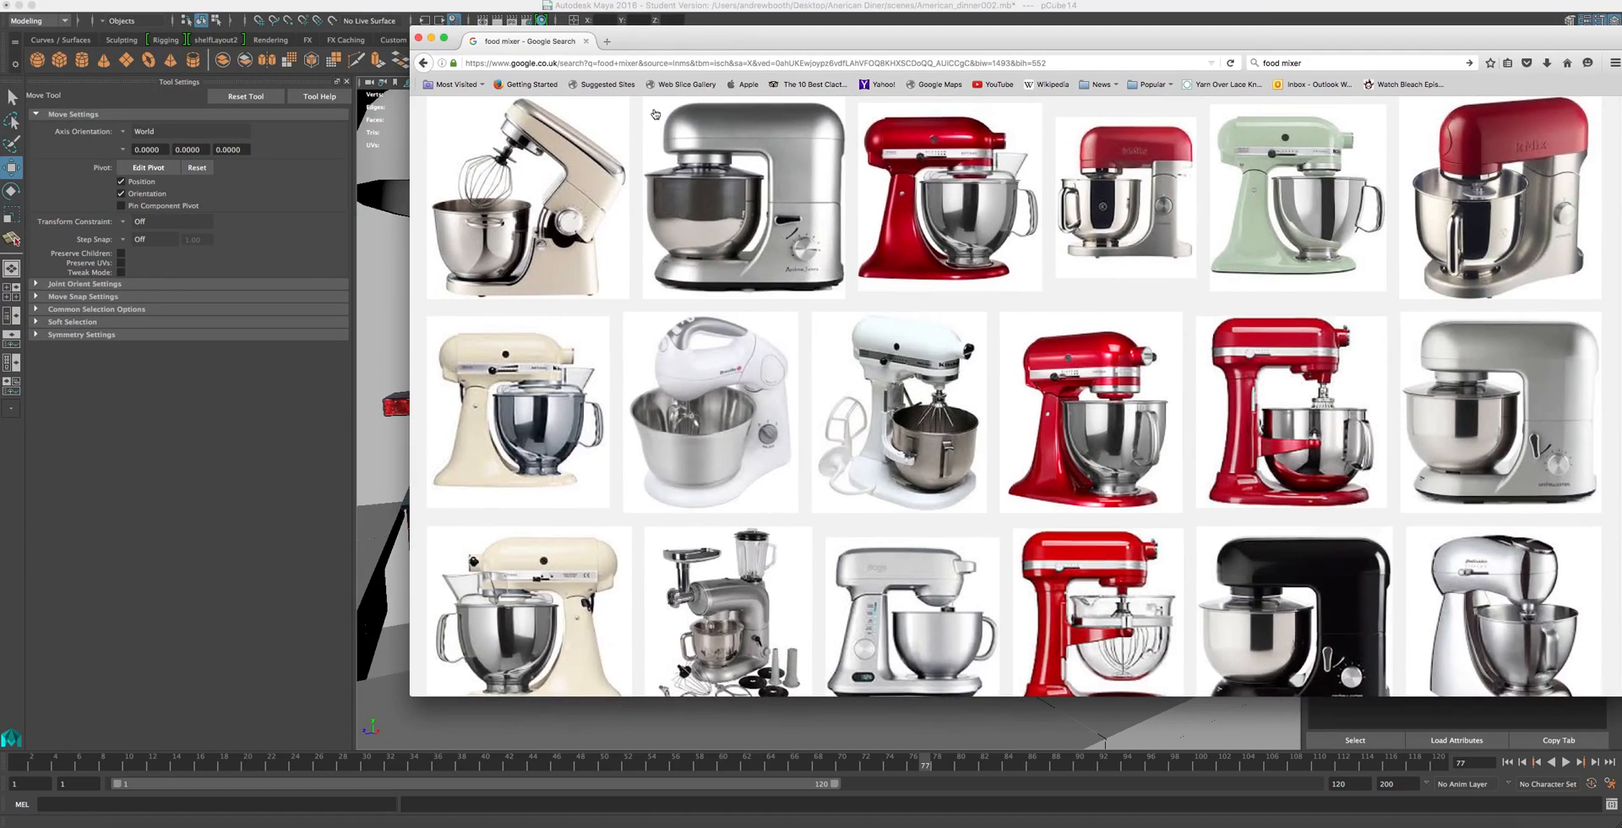
pyautogui.scroll(2, 1038, 536)
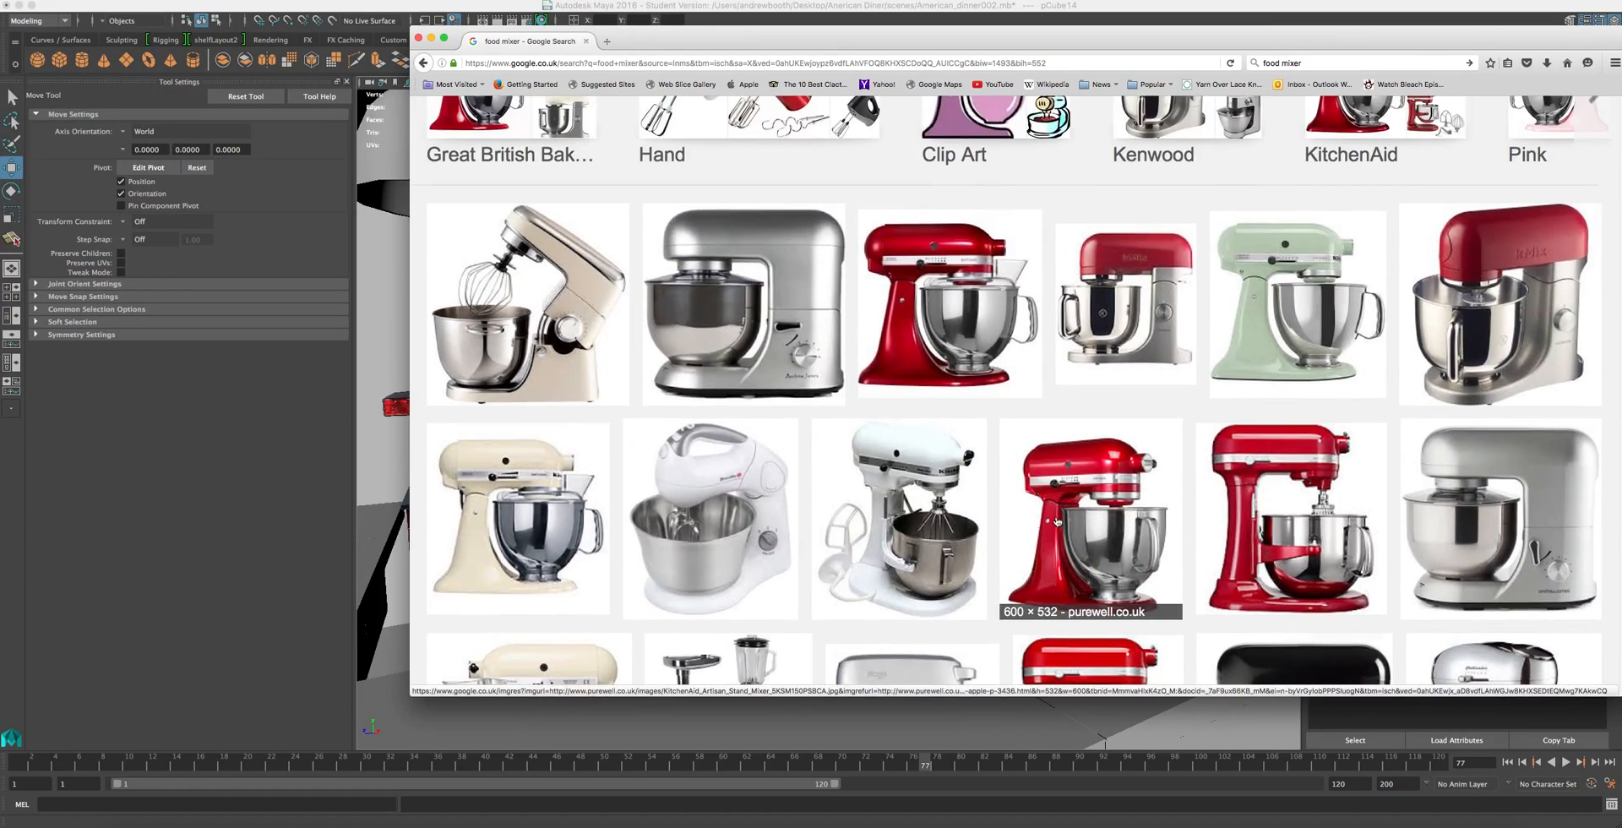
pyautogui.scroll(3, 1052, 526)
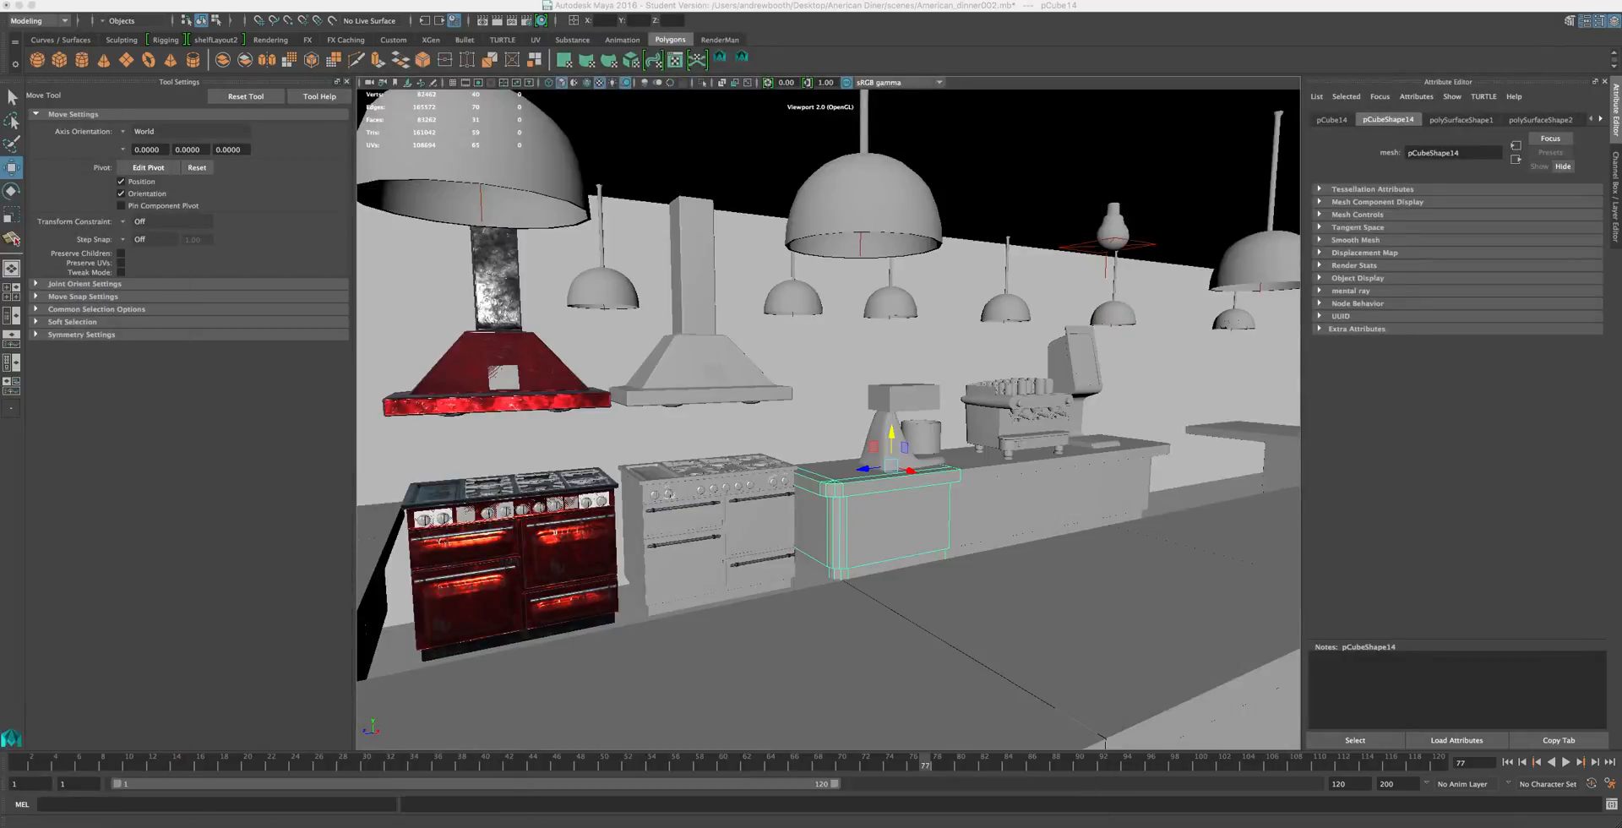
# - Return to Maya, select the food mixer's base and examine its mesh around the stand and bowl
pyautogui.click(879, 416)
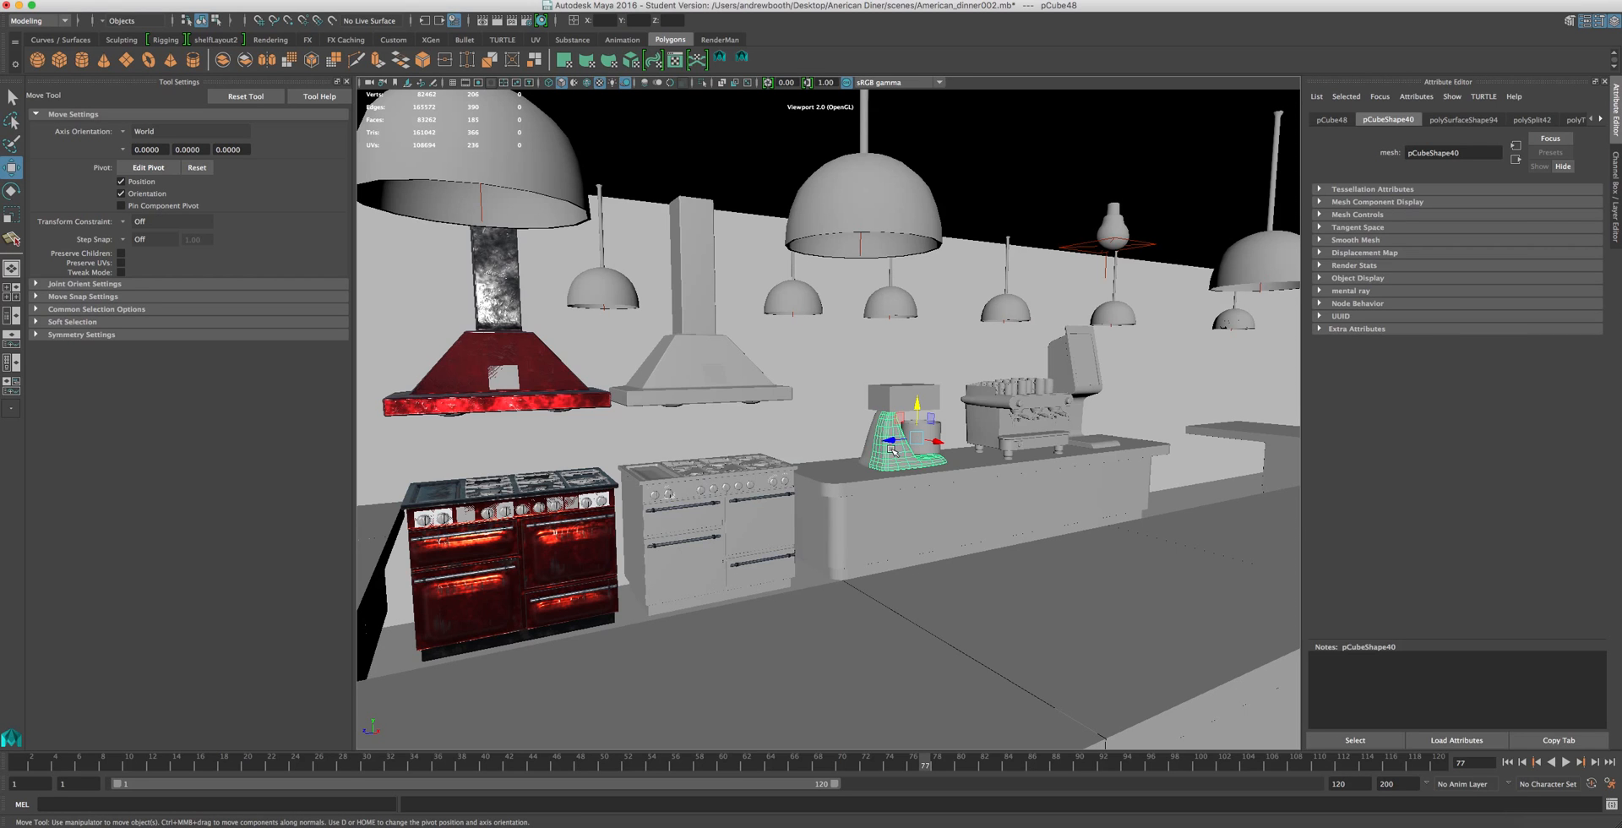
pyautogui.press('f')
pyautogui.keyDown('alt'); pyautogui.moveTo(844, 440); pyautogui.dragTo(818, 476); pyautogui.keyUp('alt')
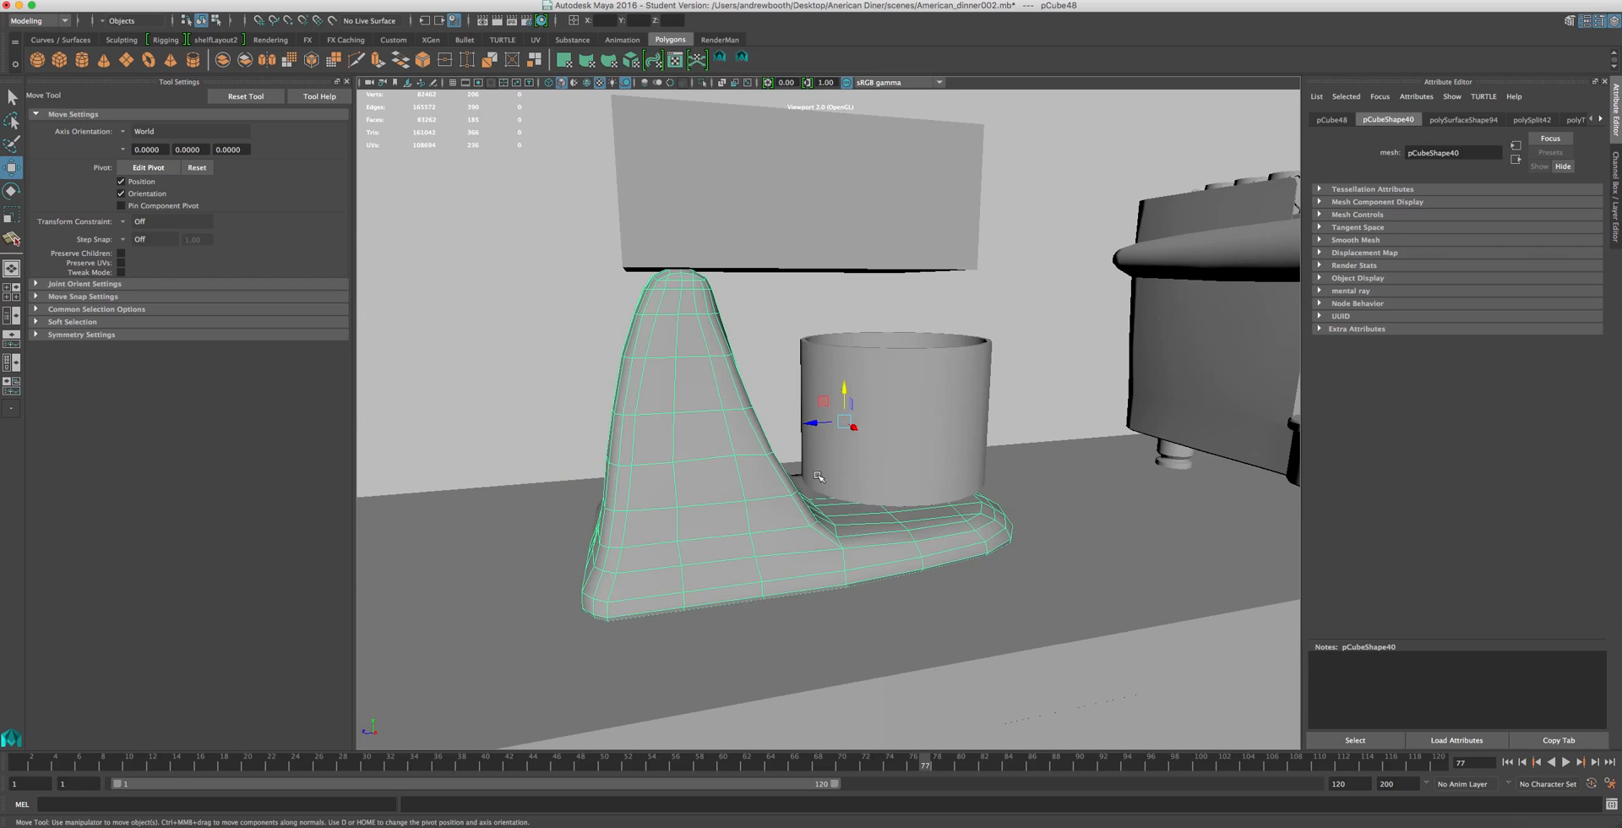
pyautogui.scroll(-5, 818, 476)
pyautogui.scroll(10, 818, 478)
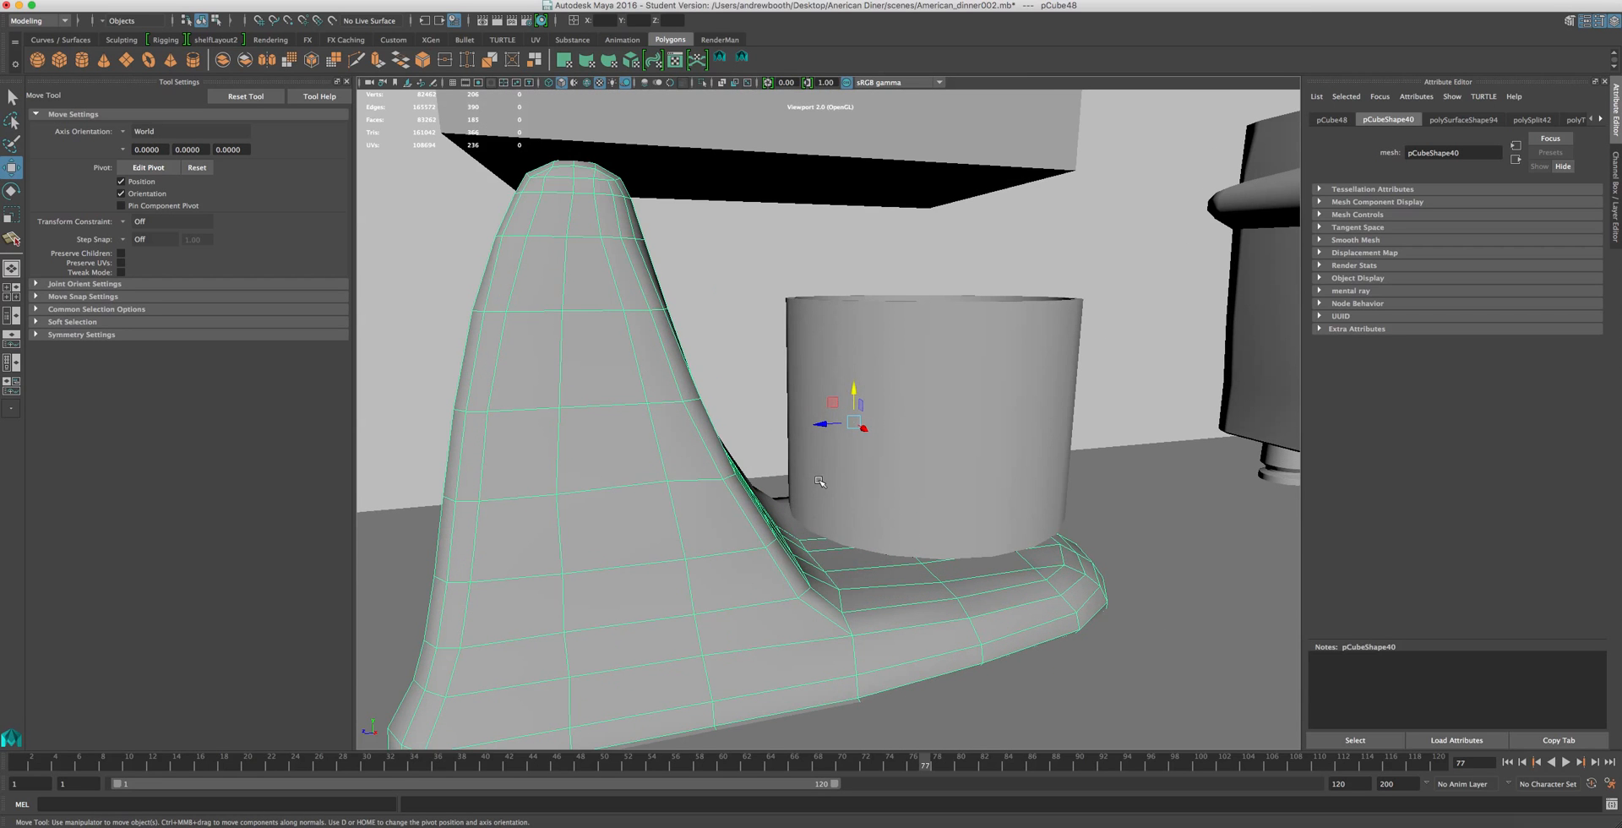
pyautogui.scroll(-4, 820, 488)
pyautogui.keyDown('alt'); pyautogui.moveTo(675, 479); pyautogui.dragTo(776, 472); pyautogui.keyUp('alt')
pyautogui.keyDown('alt'); pyautogui.moveTo(805, 415); pyautogui.dragTo(728, 391); pyautogui.keyUp('alt')
pyautogui.scroll(4, 728, 391)
pyautogui.scroll(3, 729, 393)
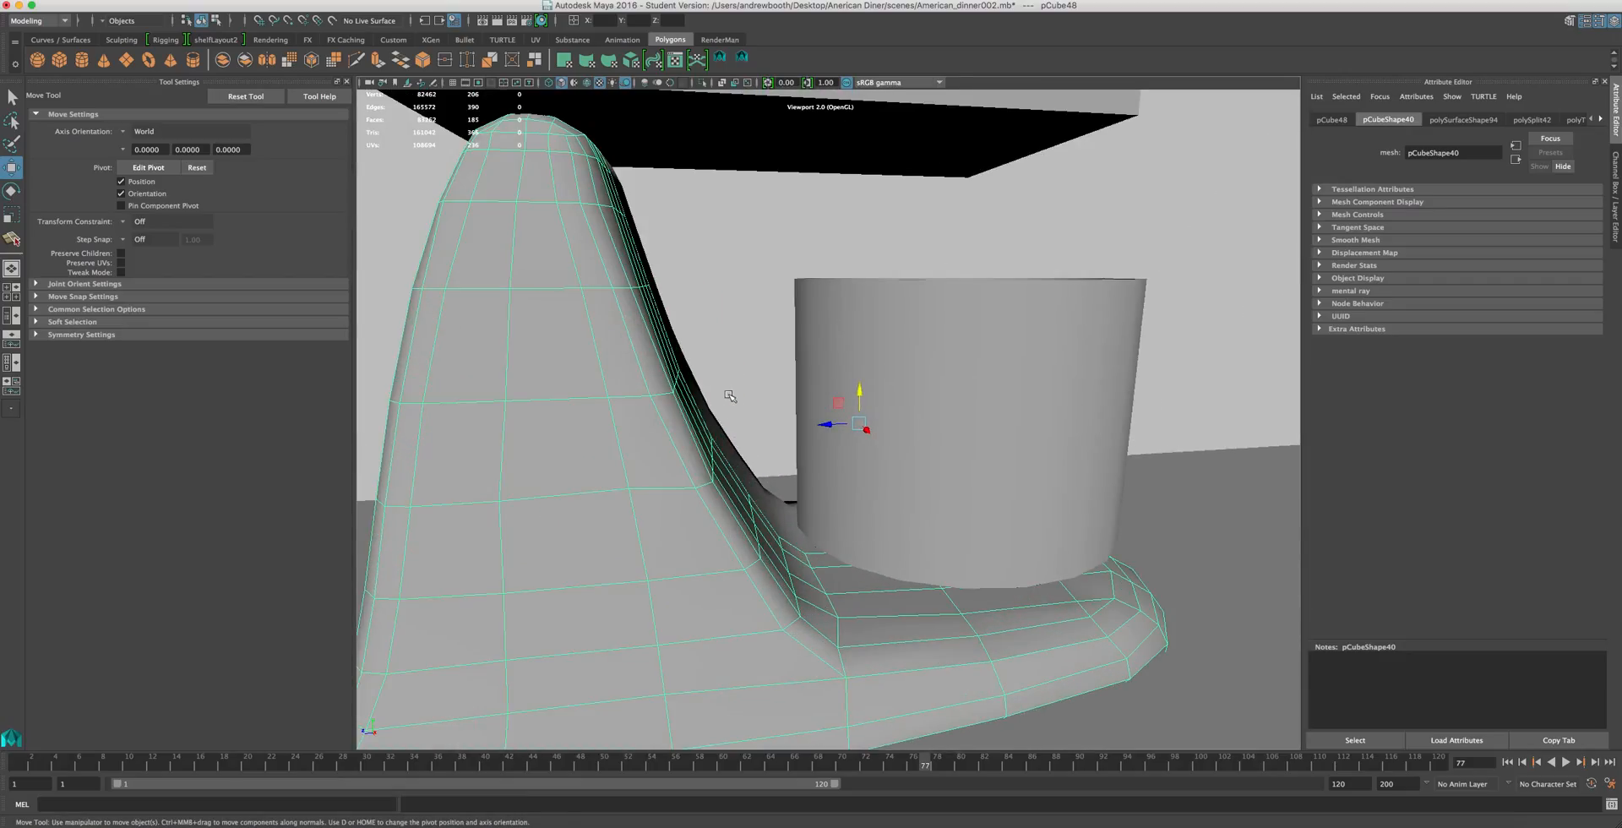
pyautogui.moveTo(862, 820)
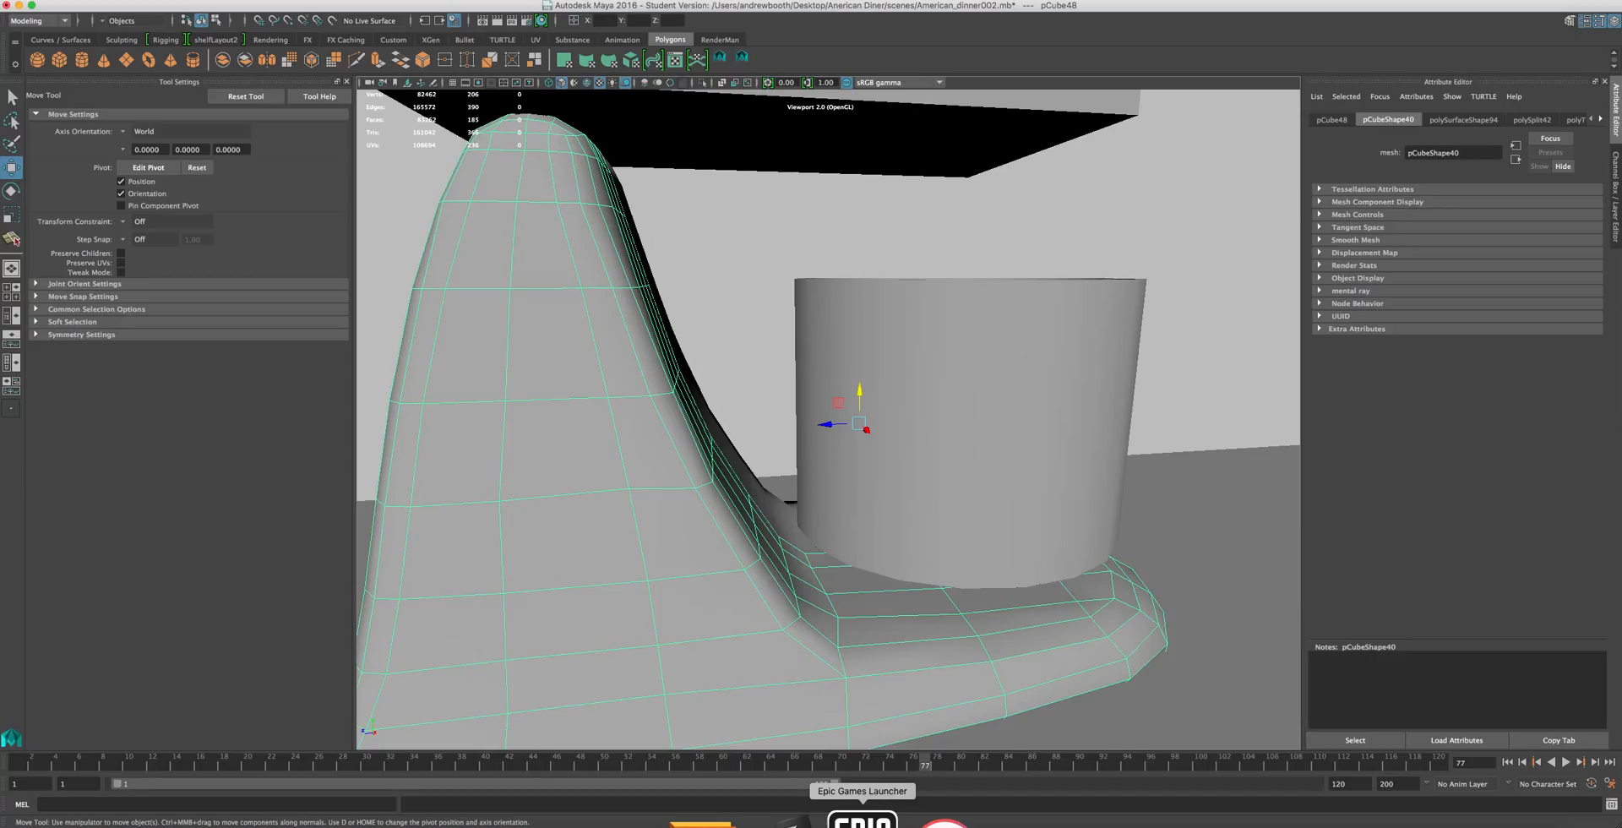
pyautogui.keyDown('alt'); pyautogui.moveTo(938, 632); pyautogui.dragTo(874, 520); pyautogui.keyUp('alt')
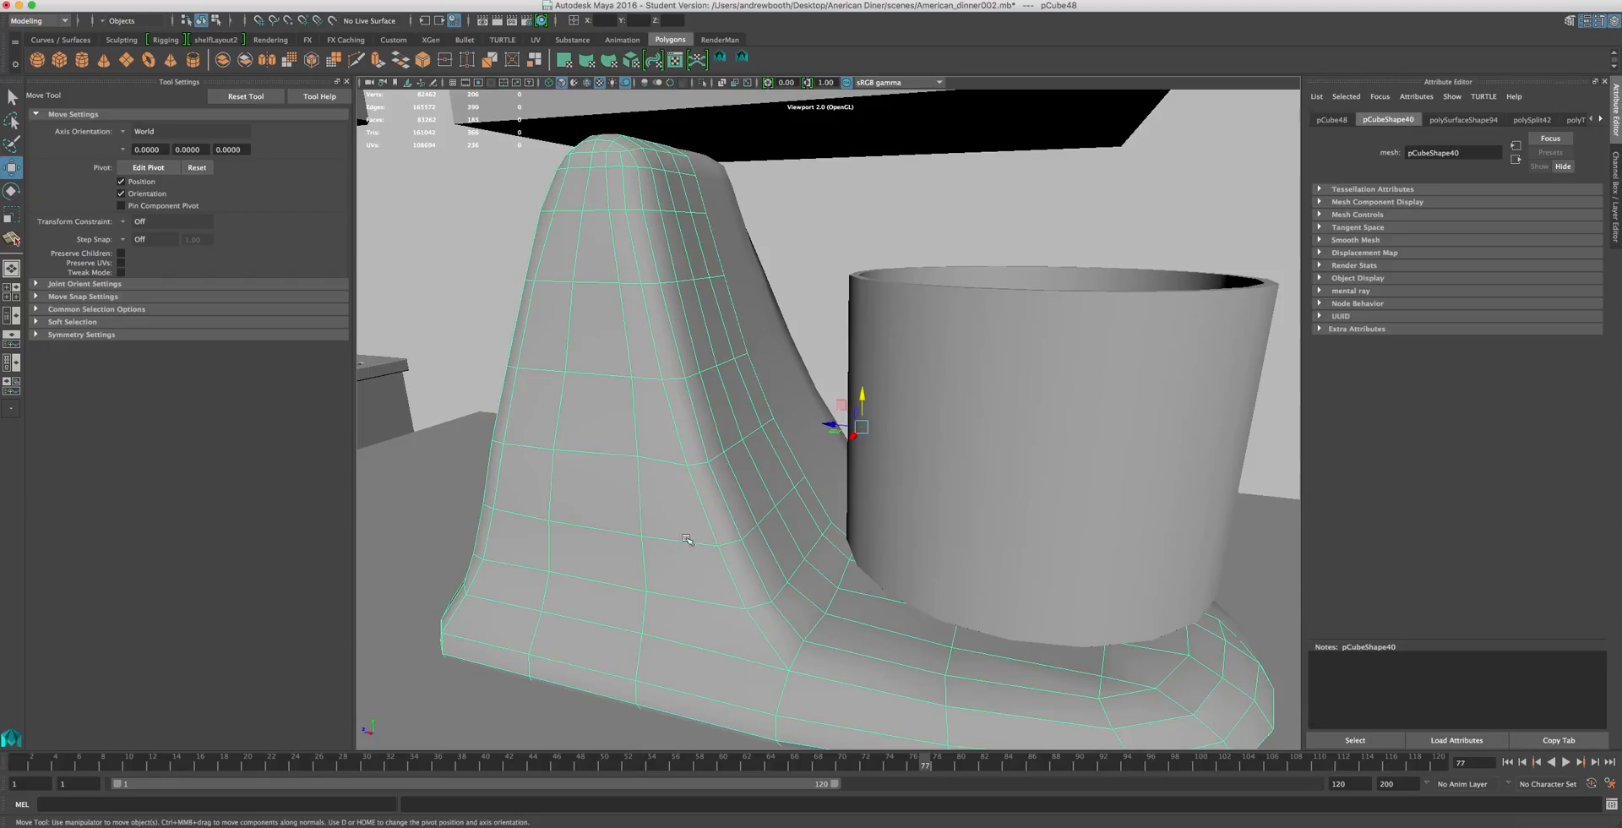
# - Select the horizontal edge loop around the middle of the mixer's stand and try scaling it vertically
pyautogui.moveTo(599, 390); pyautogui.dragTo(599, 359, button='right')
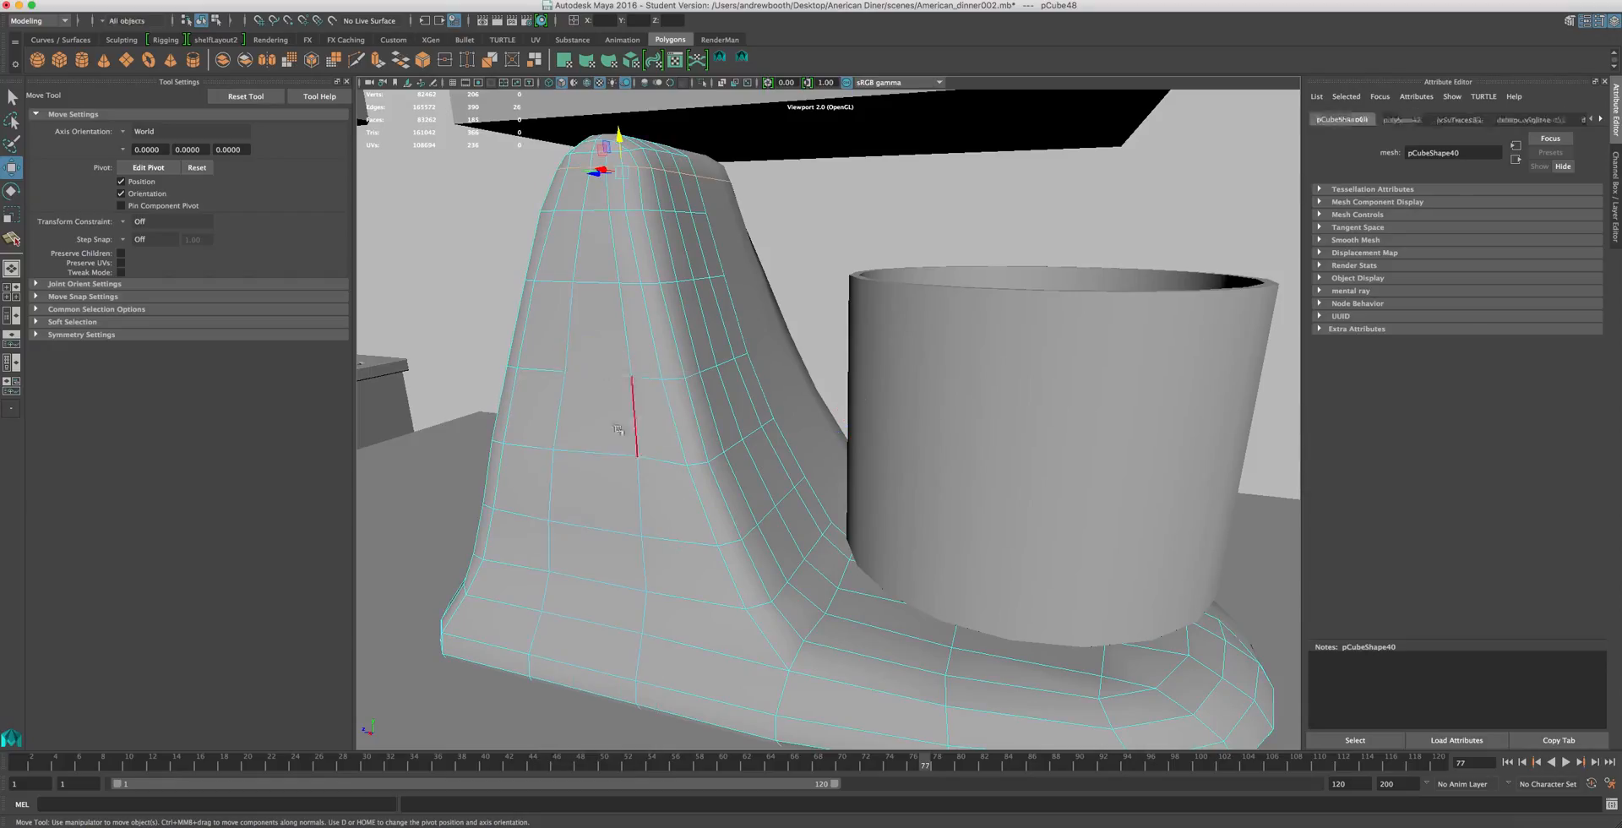
pyautogui.click(597, 441)
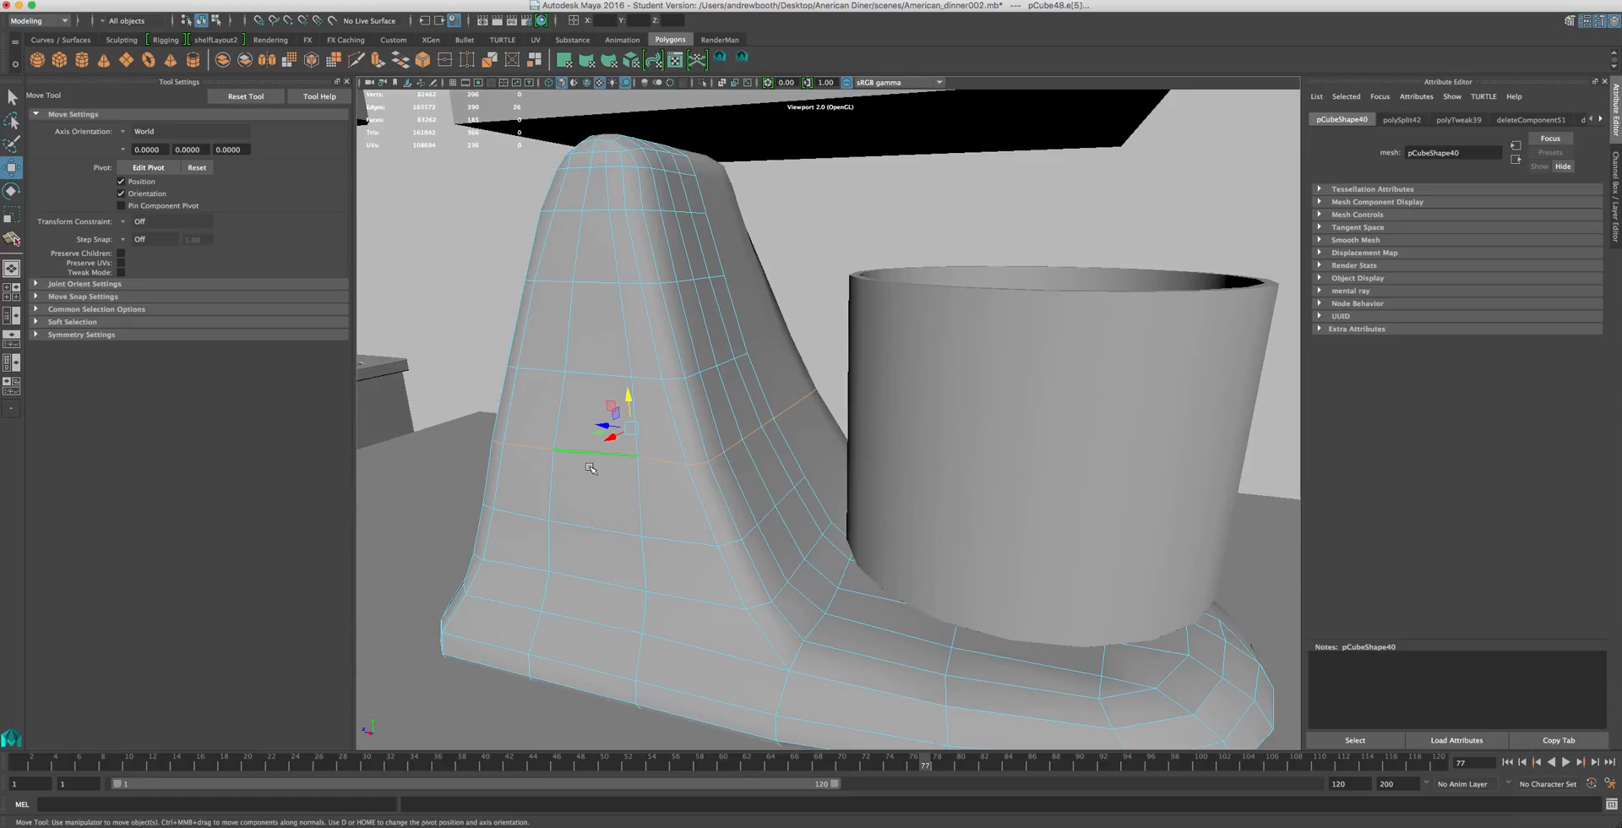
pyautogui.press('r')
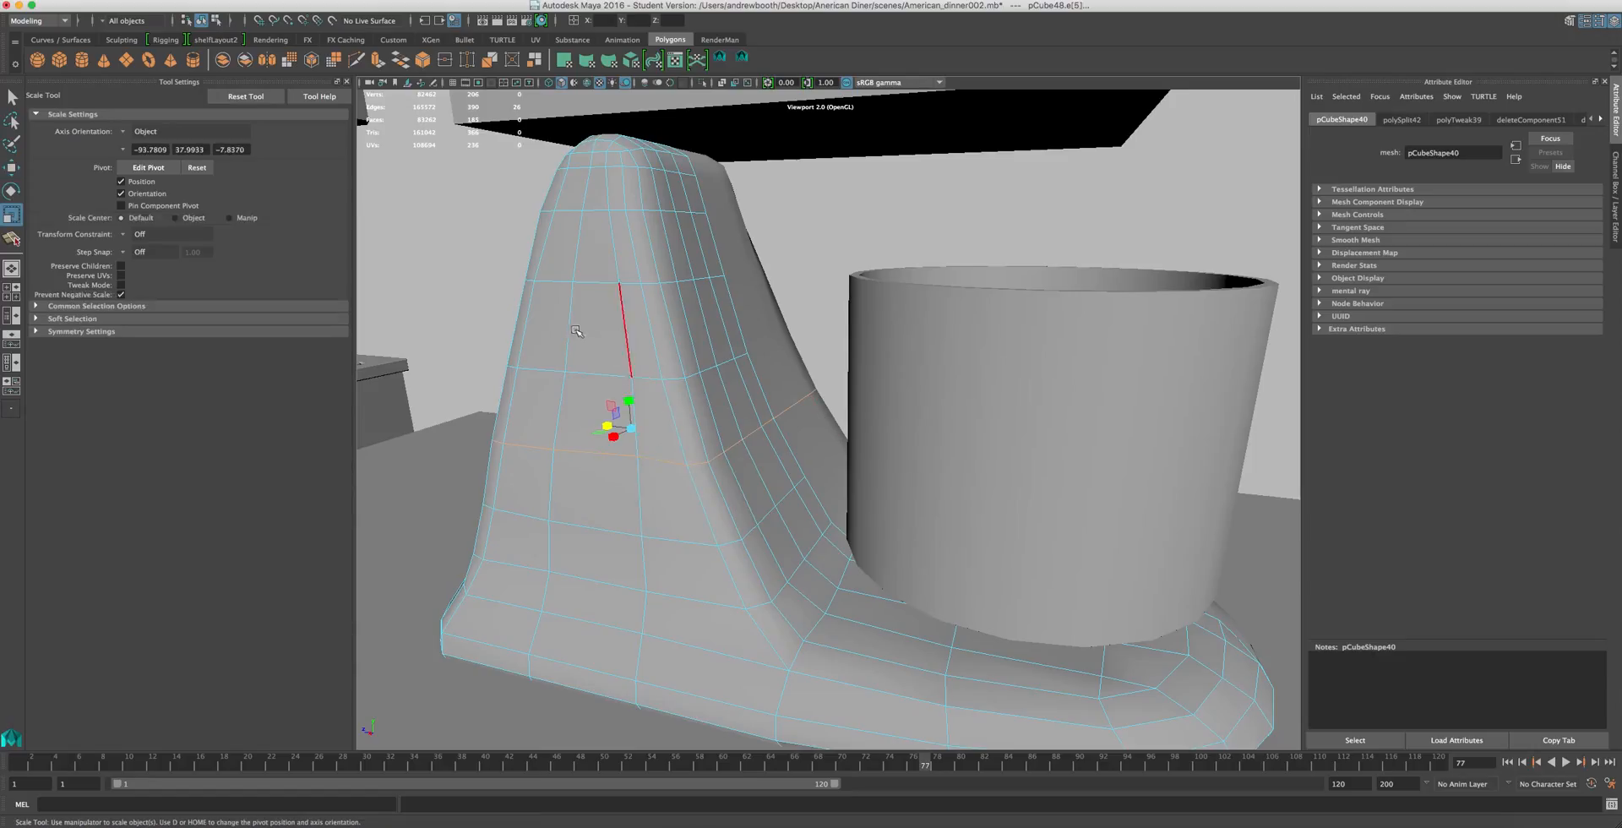
pyautogui.click(625, 399)
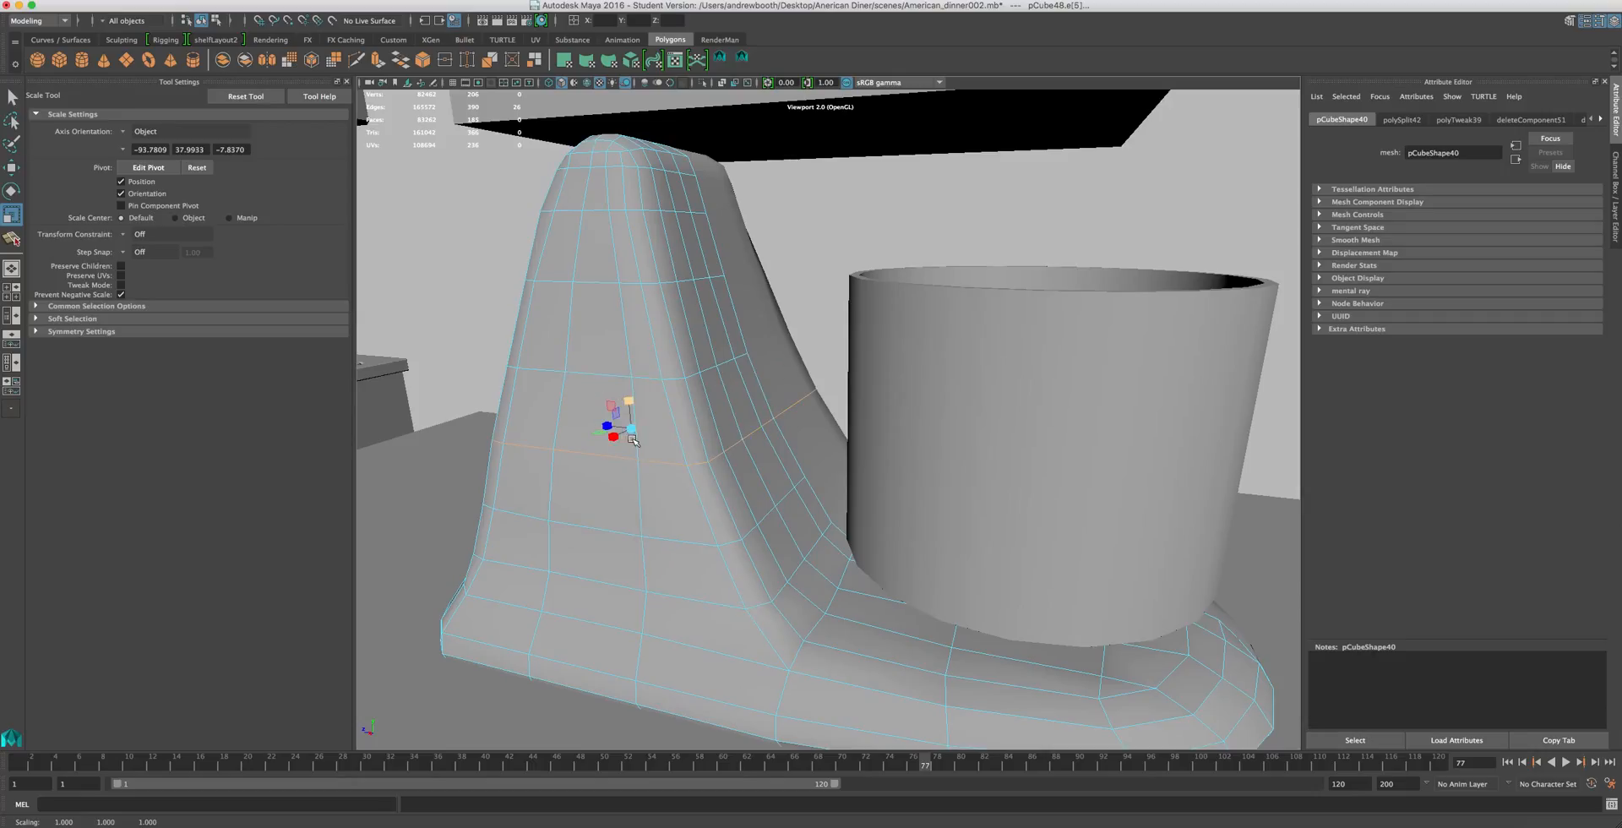
# - Straighten the mirrored vertical edge loops nearest the centre of the stand's back by scaling them flat sideways
pyautogui.keyDown('alt'); pyautogui.moveTo(763, 664); pyautogui.dragTo(725, 459); pyautogui.keyUp('alt')
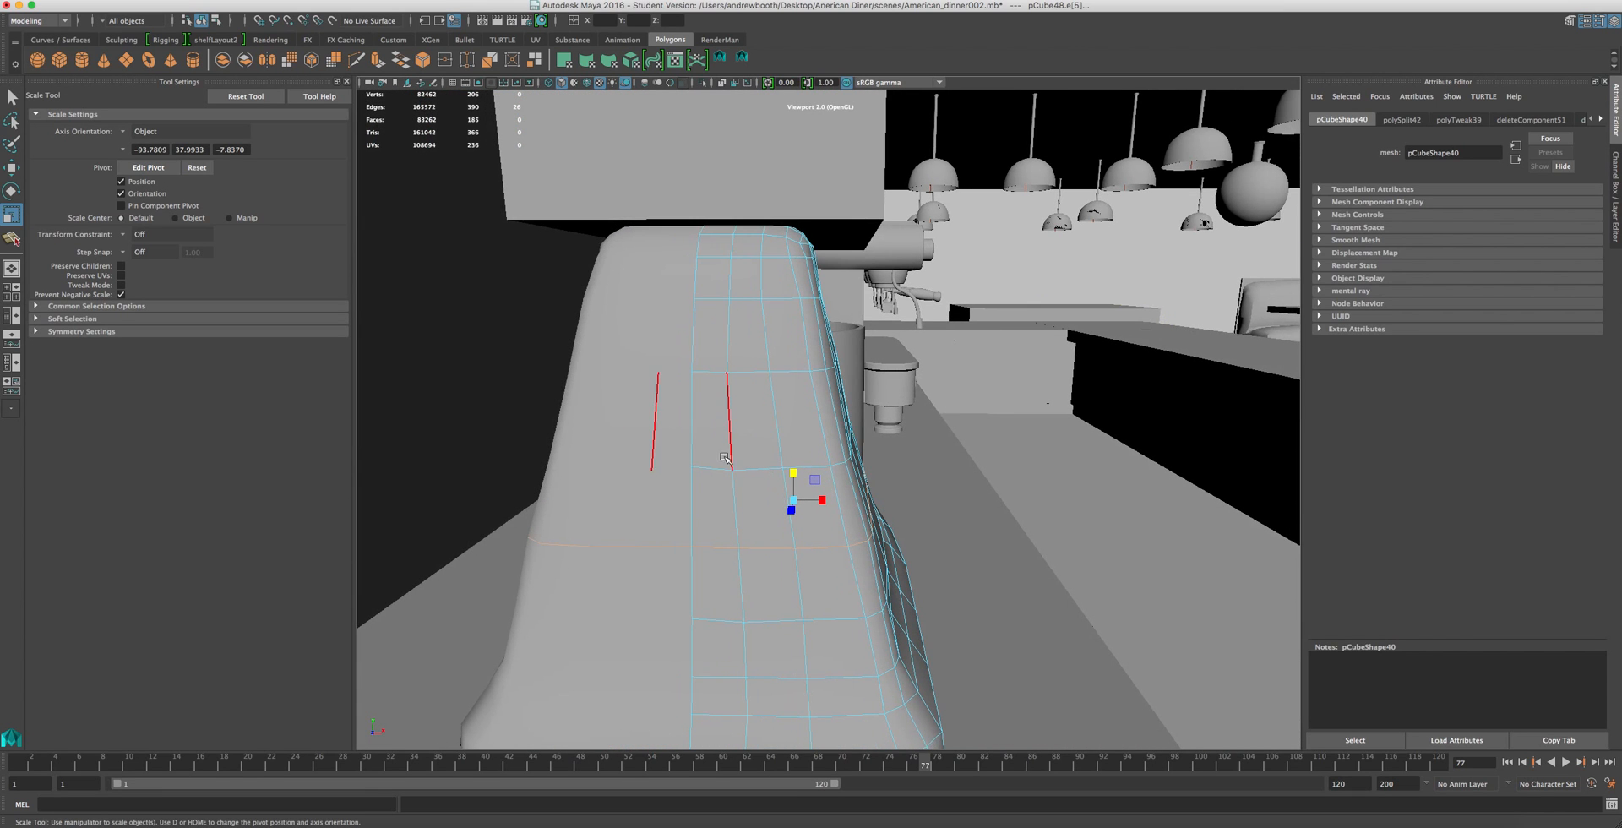
pyautogui.doubleClick(730, 307)
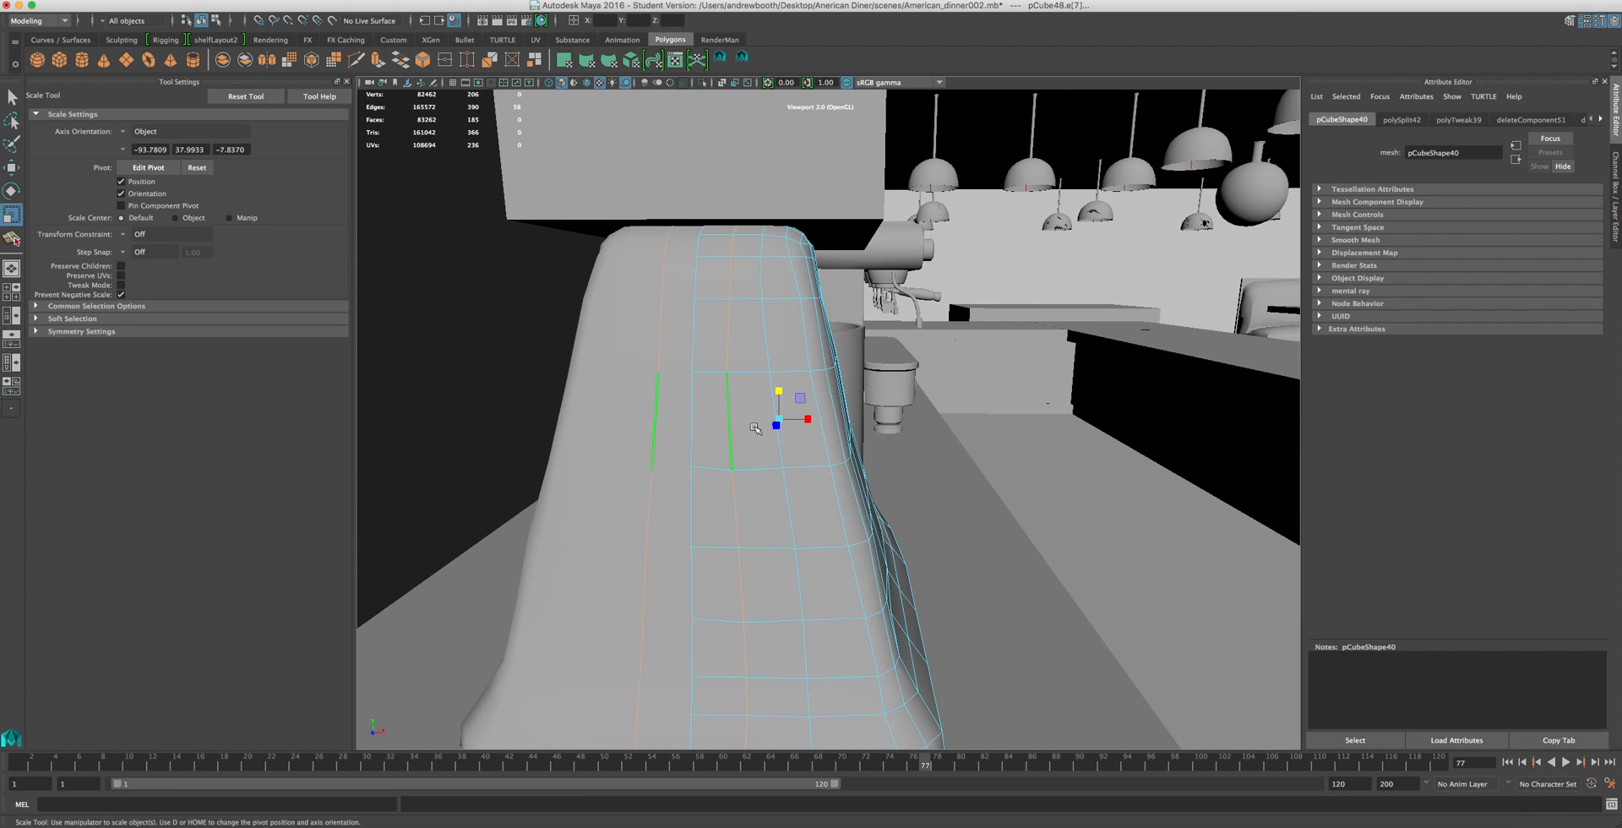
pyautogui.moveTo(808, 420); pyautogui.dragTo(631, 422)
# - Try to flatten the next vertical edge loops outward on the stand's back sideways, and undo the attempt
pyautogui.moveTo(790, 314)
pyautogui.keyDown('alt'); pyautogui.mouseDown()
pyautogui.moveTo(676, 378)
pyautogui.moveTo(568, 383)
pyautogui.moveTo(775, 340)
pyautogui.mouseUp(); pyautogui.keyUp('alt')
pyautogui.doubleClick(753, 372)
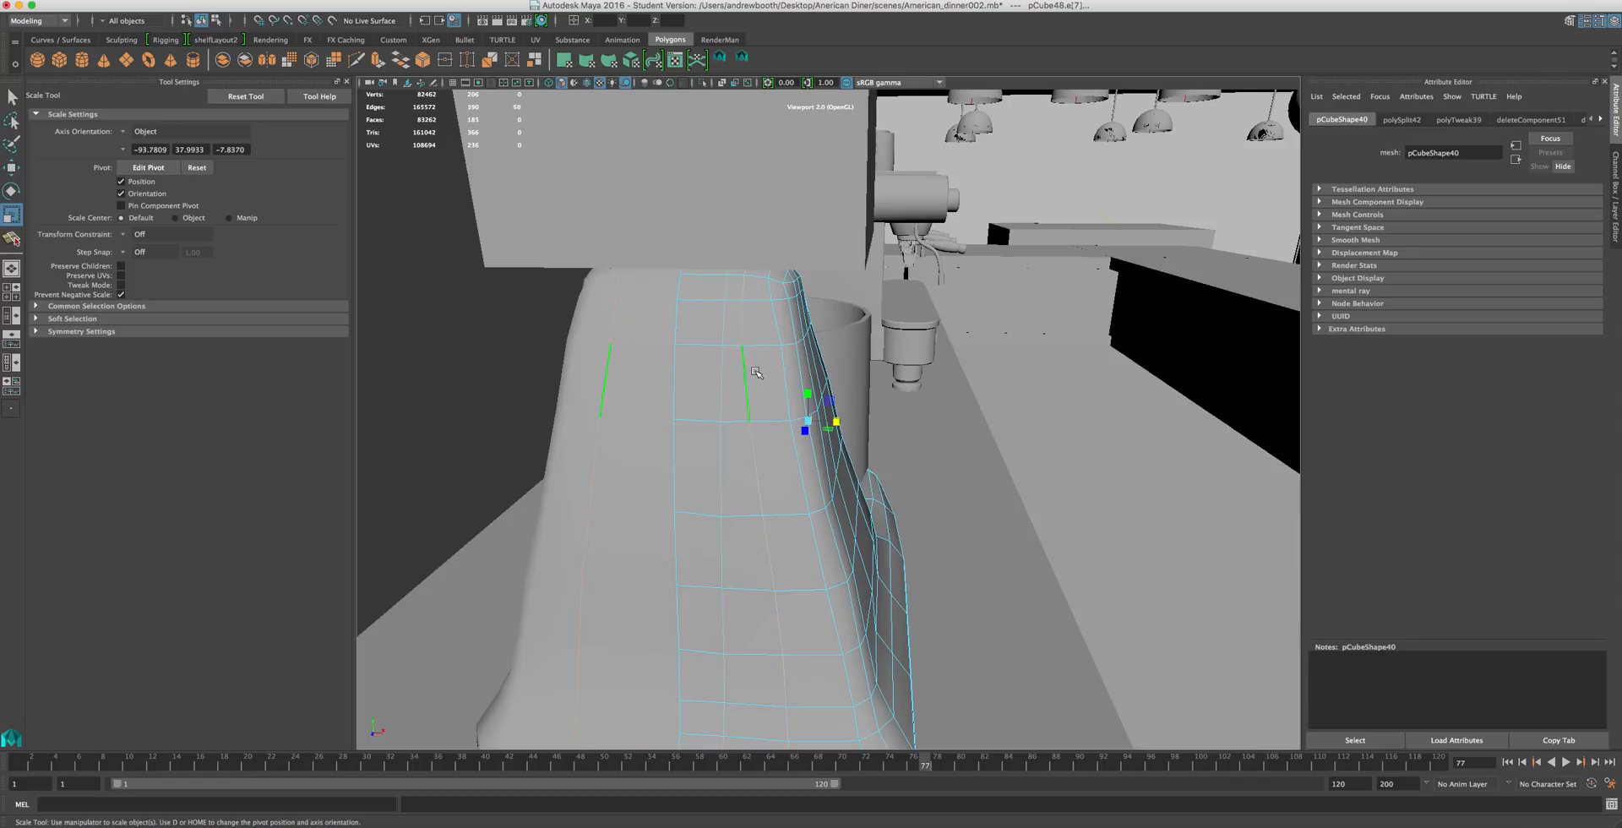
pyautogui.click(838, 422)
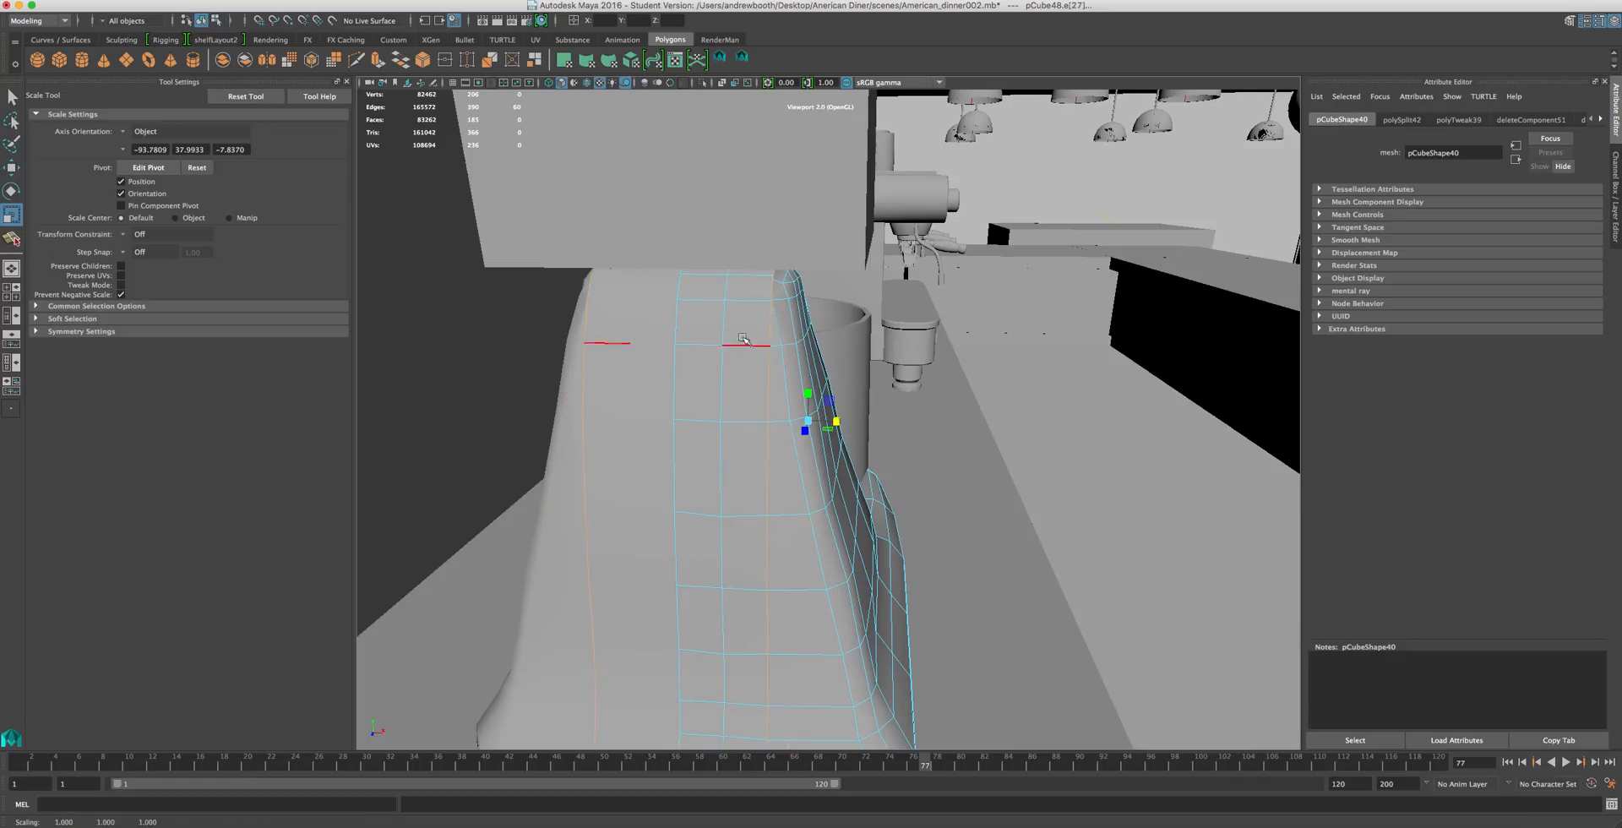
pyautogui.press('z')
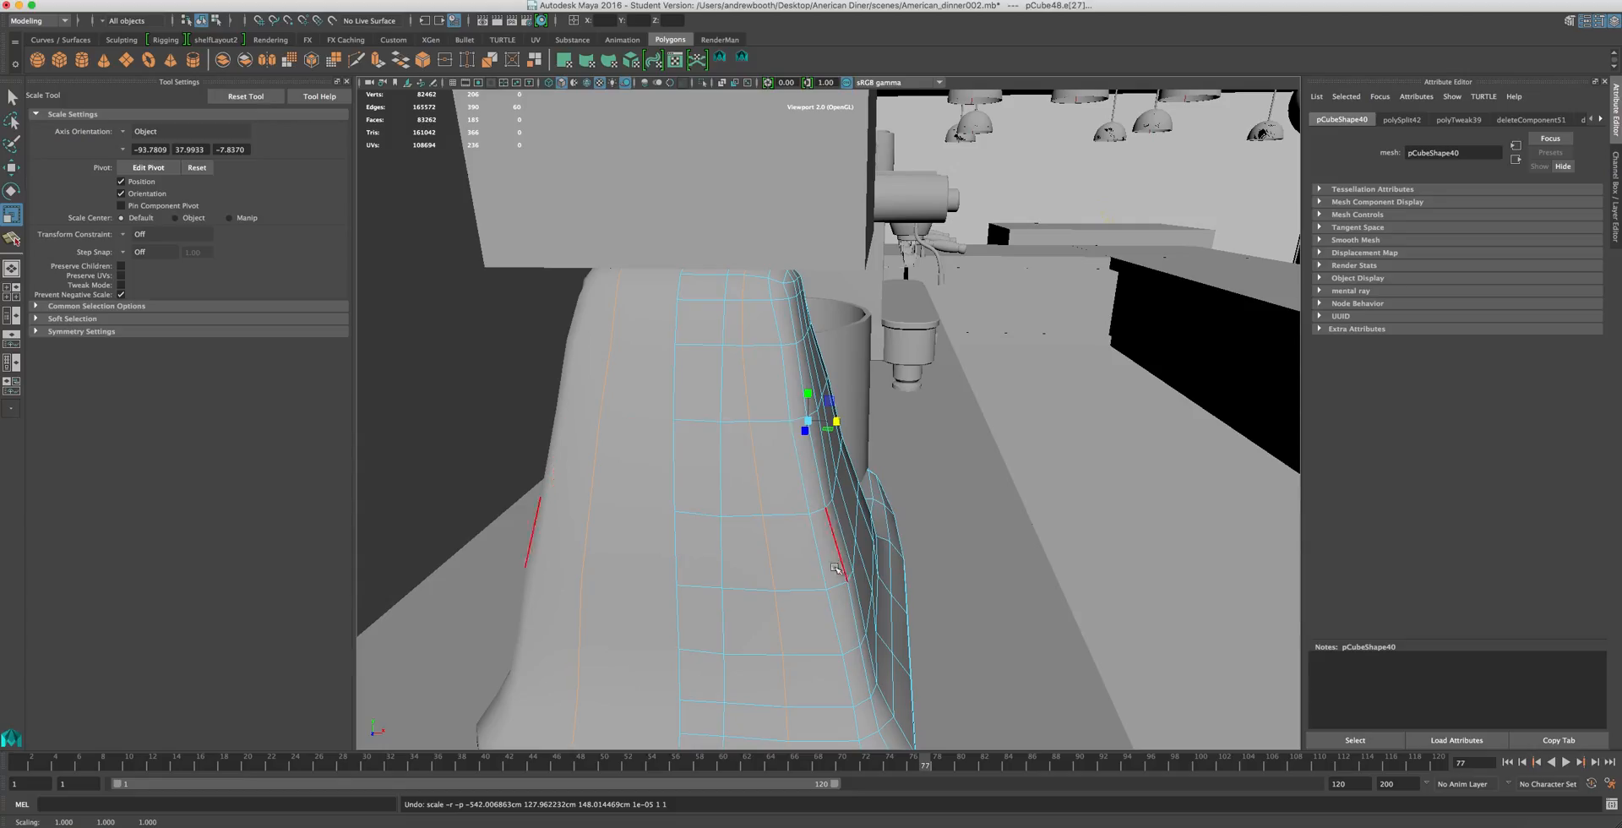
pyautogui.keyDown('alt'); pyautogui.moveTo(785, 549); pyautogui.dragTo(833, 378, button='middle'); pyautogui.keyUp('alt')
pyautogui.keyDown('alt'); pyautogui.moveTo(823, 222); pyautogui.dragTo(838, 399, button='middle'); pyautogui.keyUp('alt')
pyautogui.press('z')
pyautogui.press('z')
pyautogui.press('z')
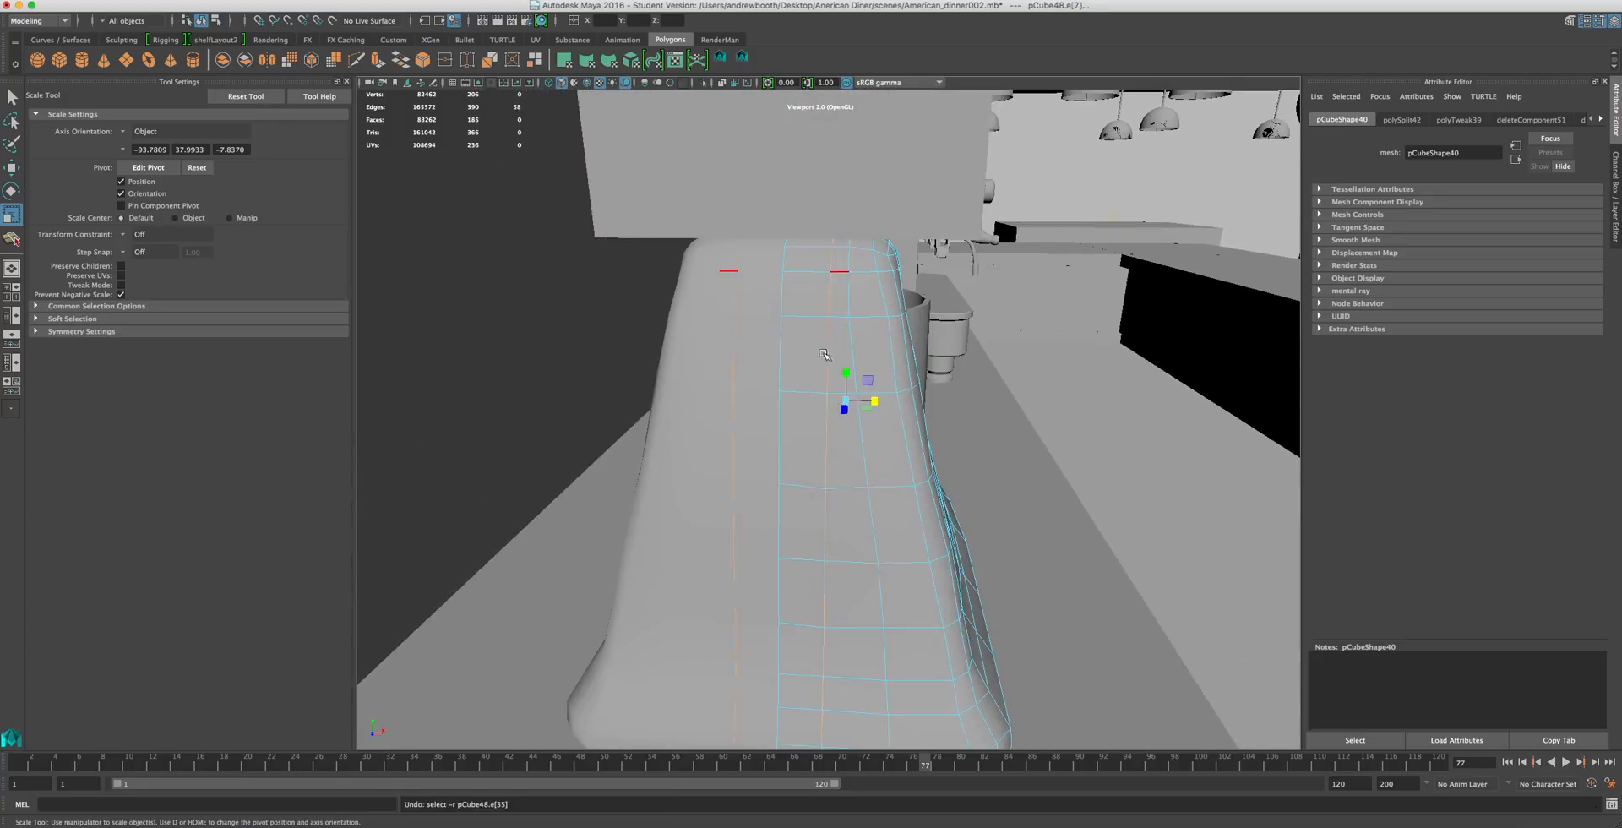
# - Examine the edge flow of the mixer base from the back, the front and the side of the foot
pyautogui.keyDown('alt'); pyautogui.moveTo(802, 457); pyautogui.dragTo(825, 376, button='middle'); pyautogui.keyUp('alt')
pyautogui.scroll(-3, 825, 376)
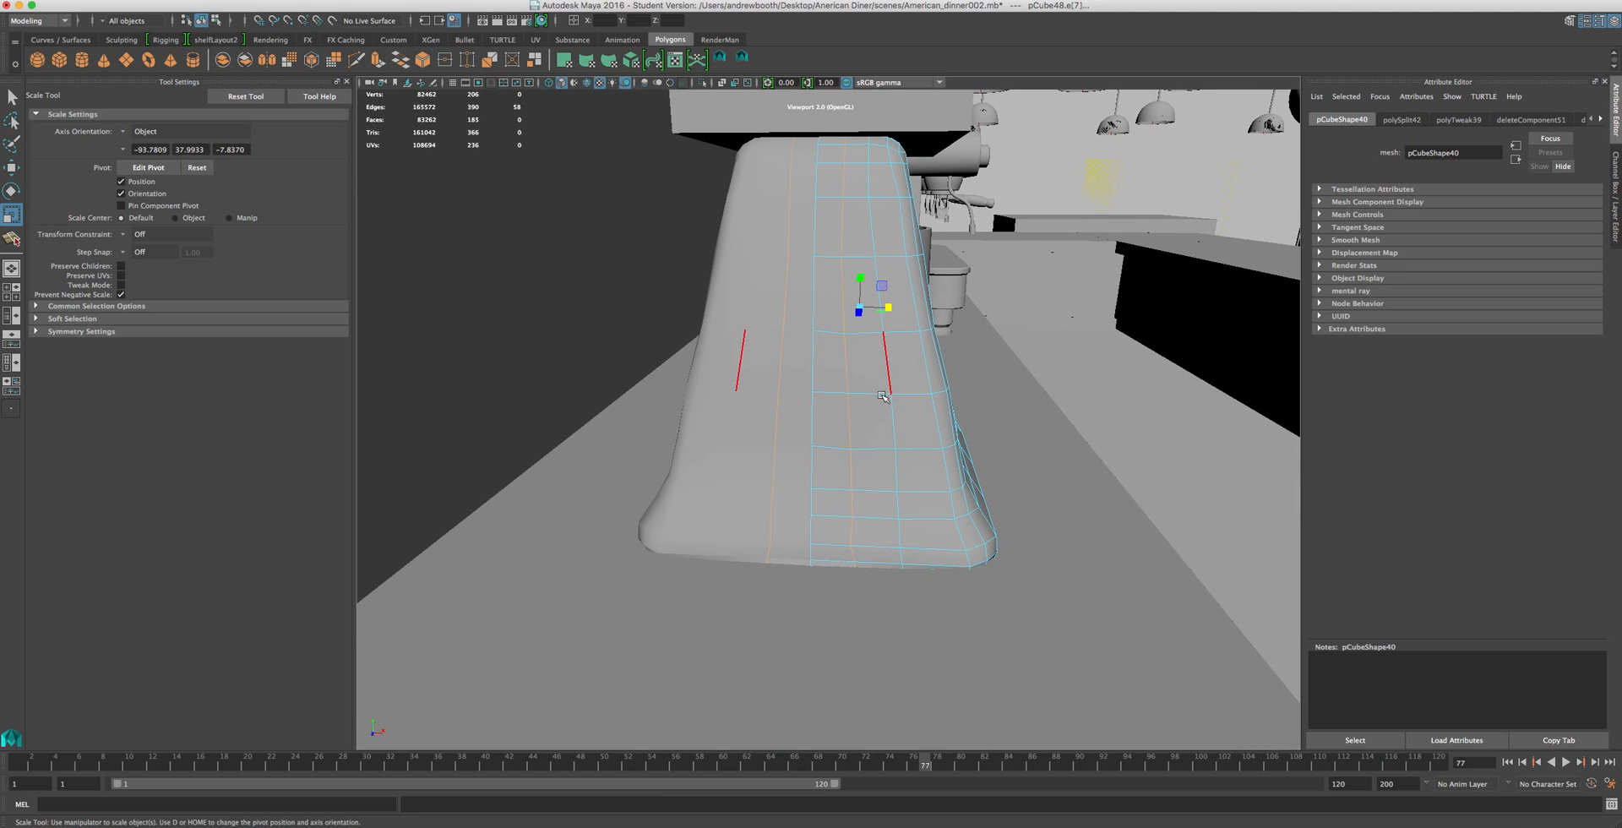
pyautogui.keyDown('alt'); pyautogui.moveTo(916, 461); pyautogui.dragTo(887, 517, button='middle'); pyautogui.keyUp('alt')
pyautogui.keyDown('alt'); pyautogui.moveTo(902, 449); pyautogui.dragTo(675, 427); pyautogui.keyUp('alt')
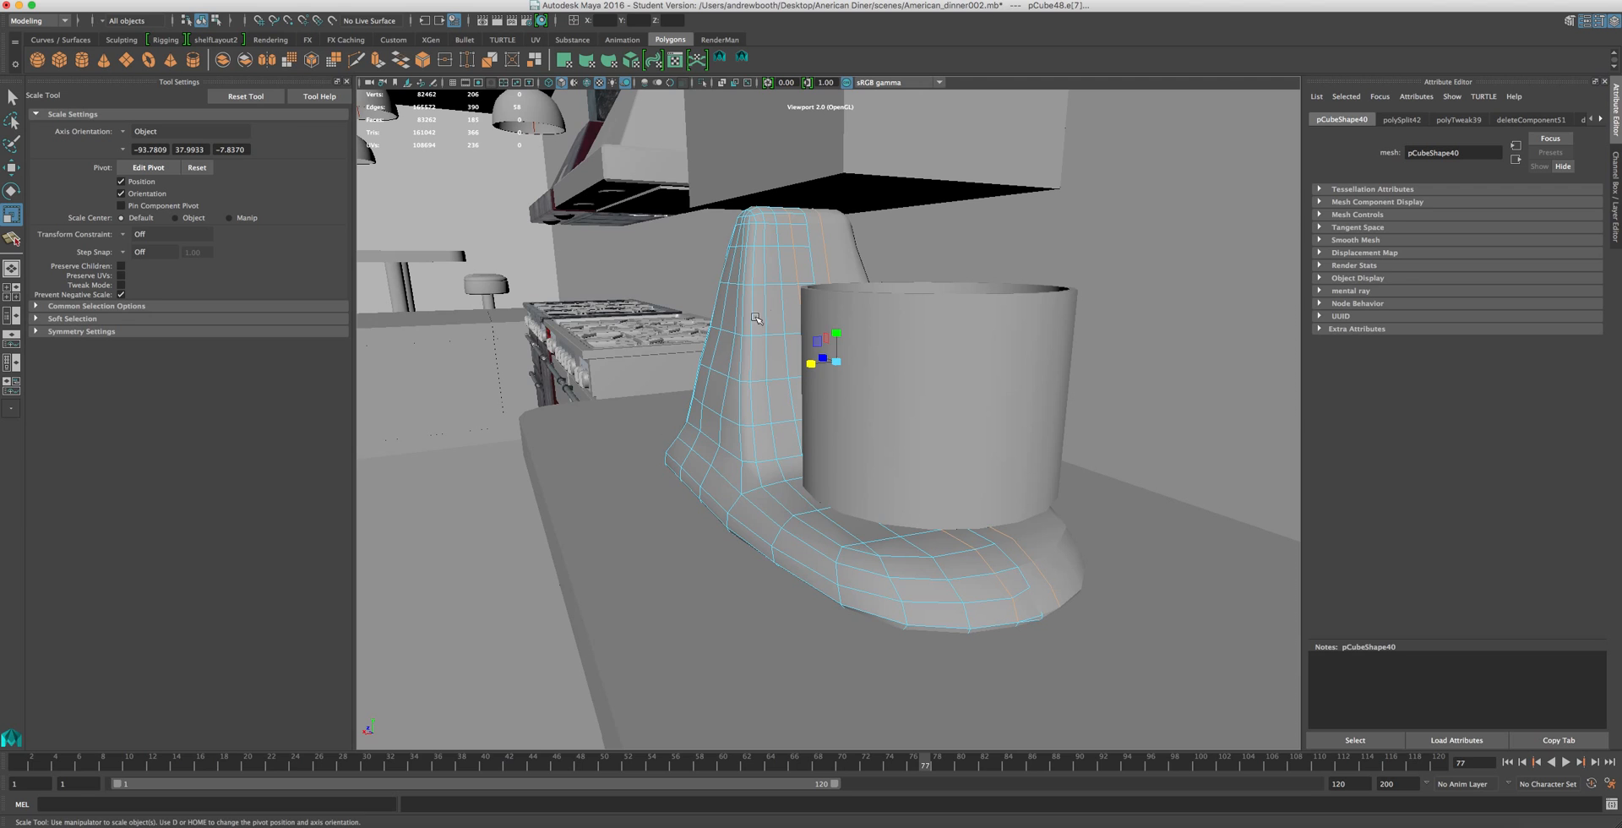
pyautogui.scroll(4, 710, 359)
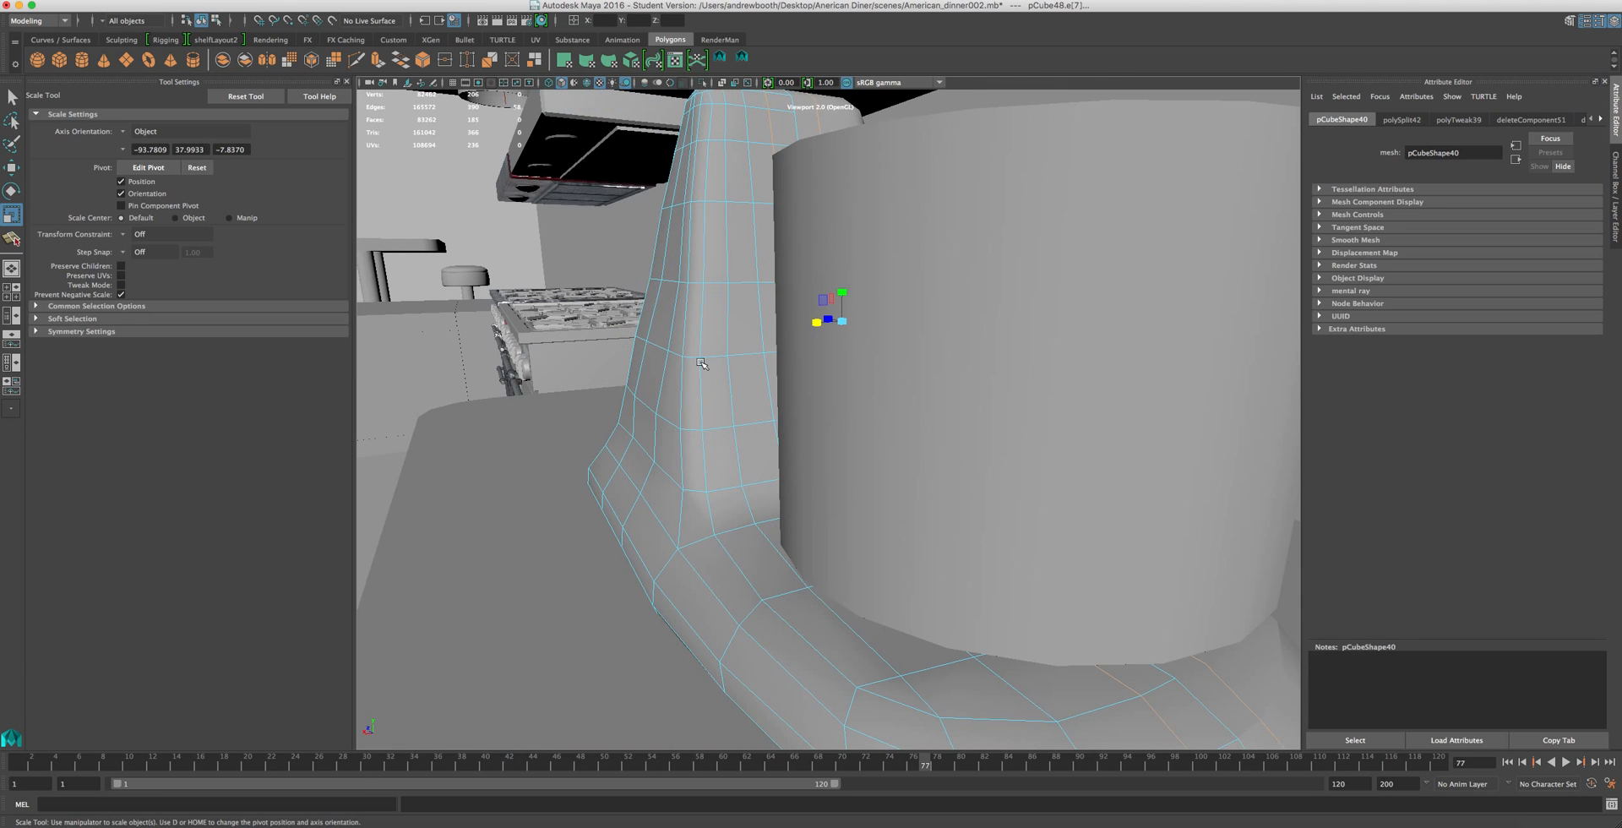
pyautogui.keyDown('alt'); pyautogui.moveTo(701, 364); pyautogui.dragTo(949, 450); pyautogui.keyUp('alt')
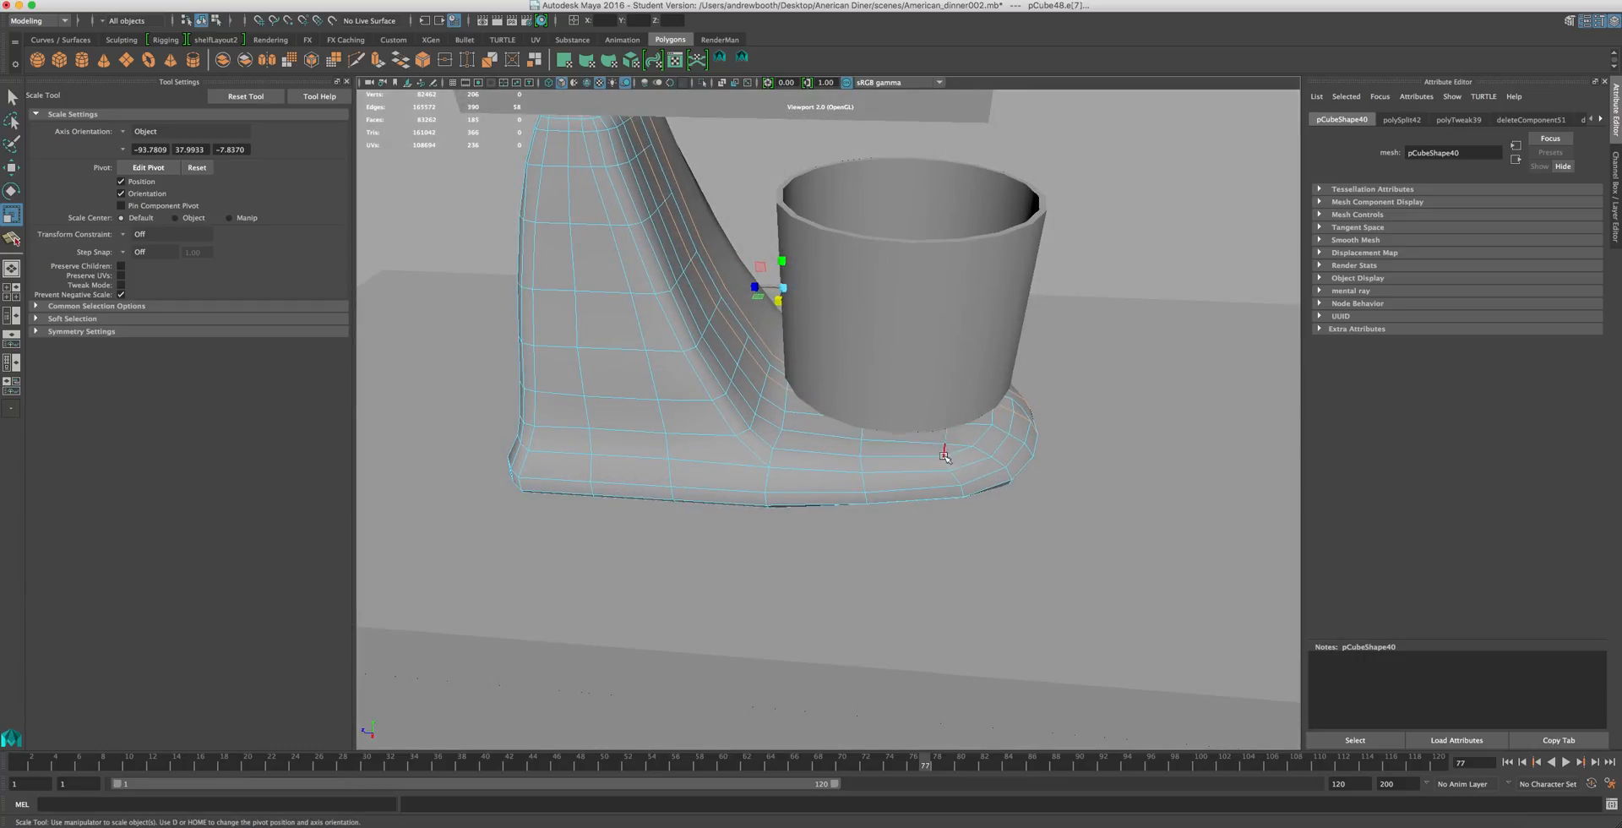
pyautogui.scroll(3, 936, 474)
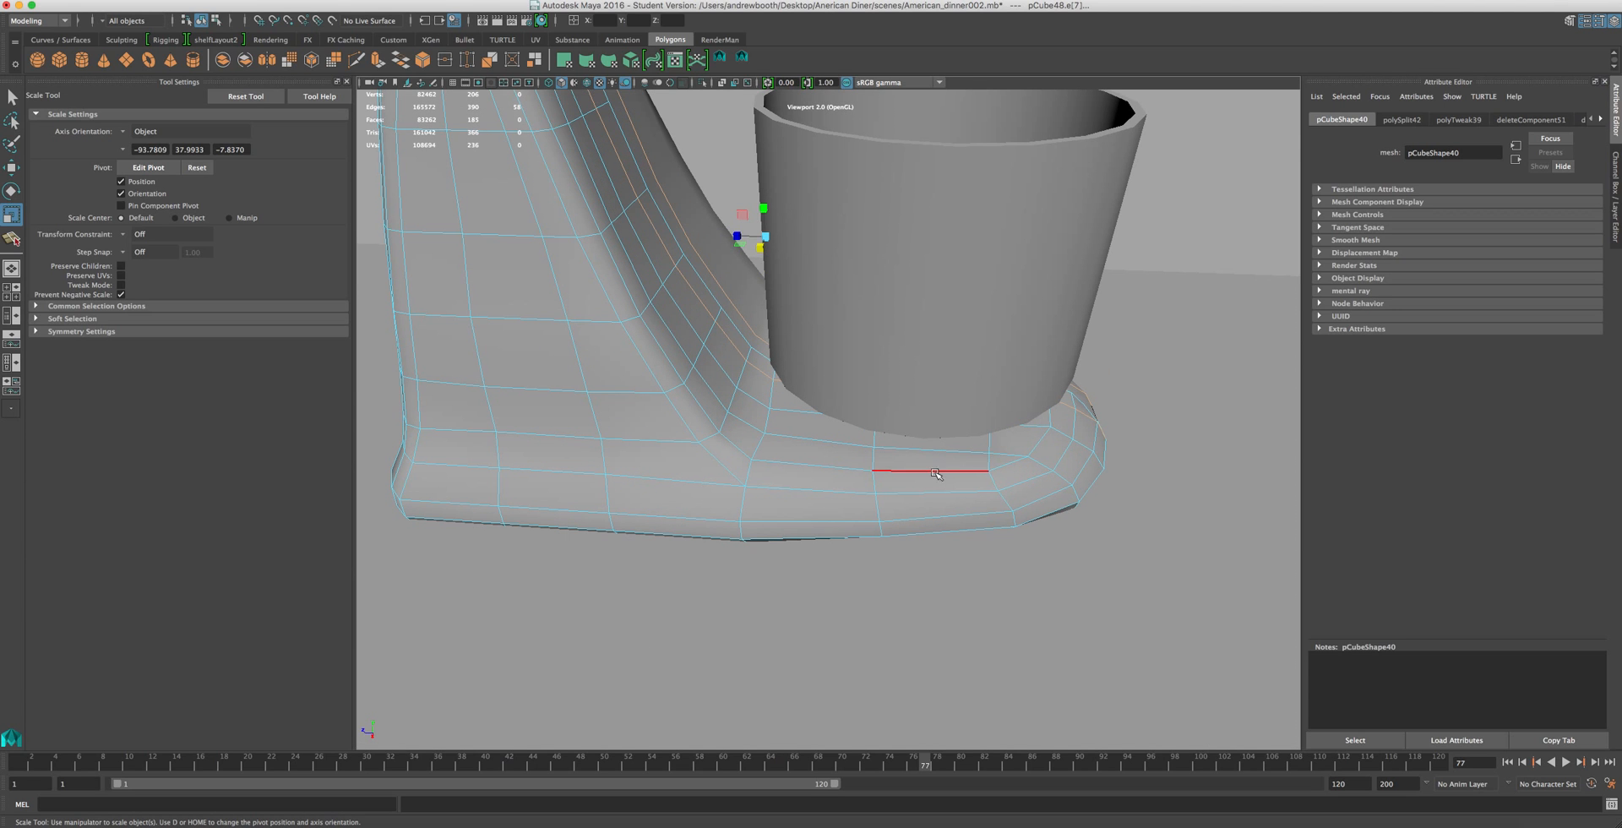
# - Move a single vertex on the side of the mixer foot's rounded front slightly outward to smooth its curve
pyautogui.keyDown('alt'); pyautogui.moveTo(955, 534); pyautogui.dragTo(775, 512); pyautogui.keyUp('alt')
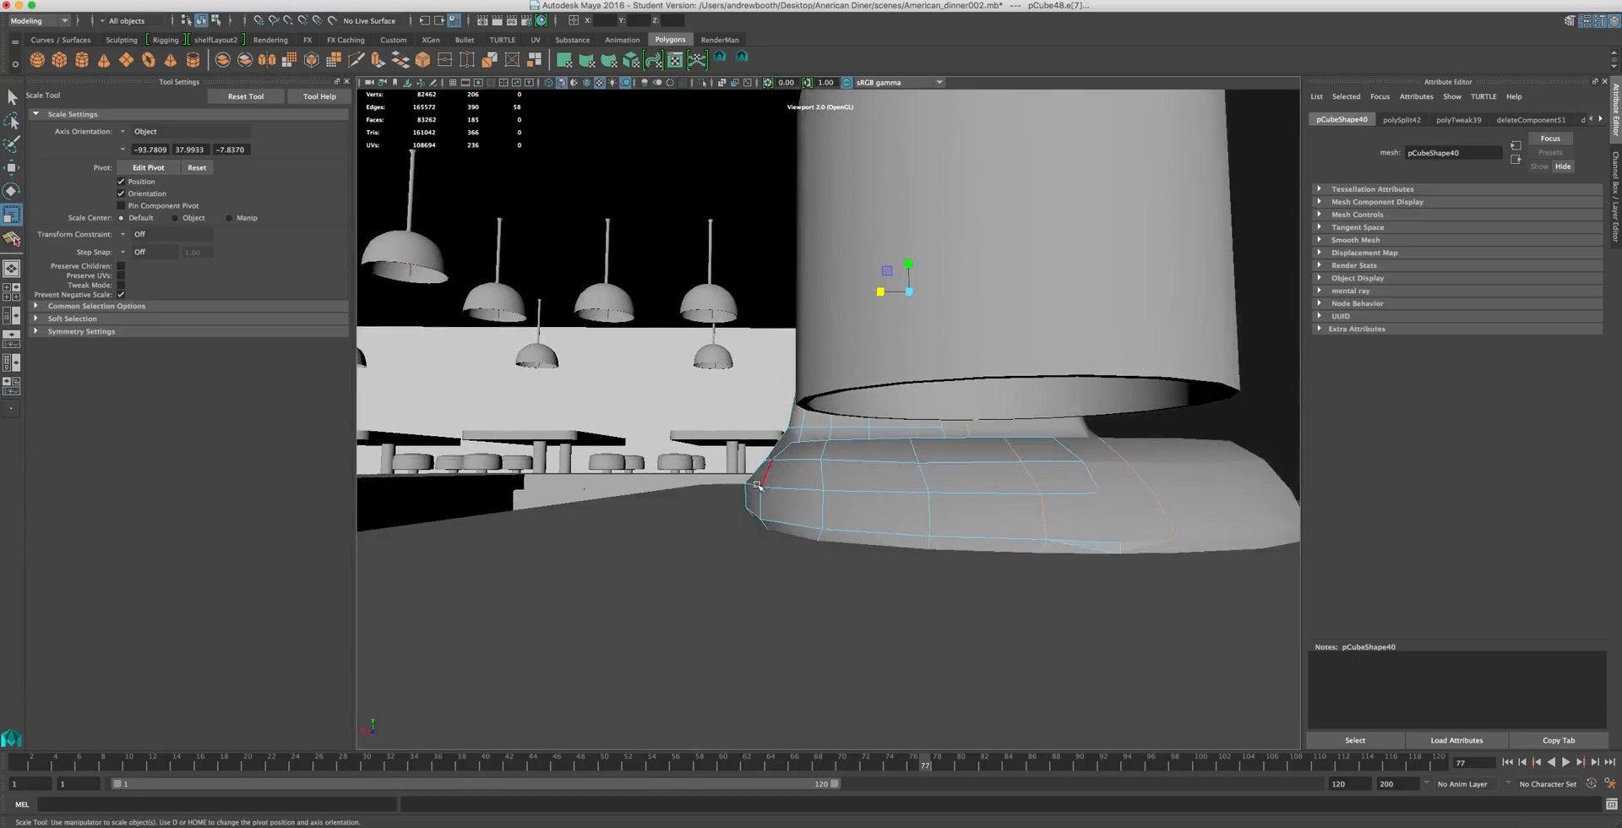
pyautogui.scroll(2, 776, 512)
pyautogui.moveTo(775, 511); pyautogui.dragTo(807, 668, button='right')
pyautogui.click(817, 553)
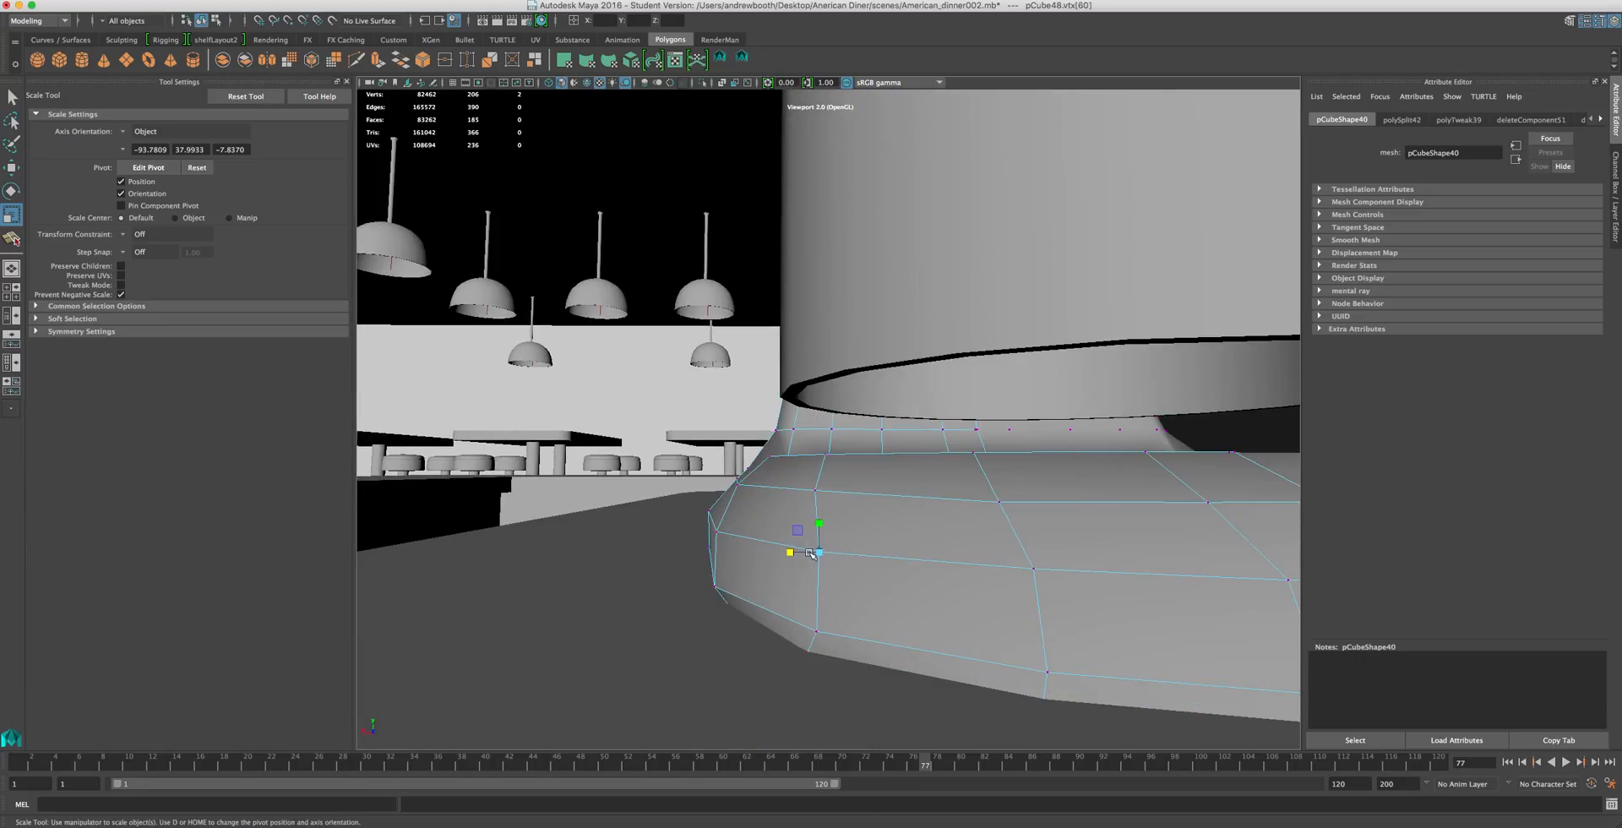
pyautogui.press('w')
pyautogui.moveTo(789, 553); pyautogui.dragTo(782, 554)
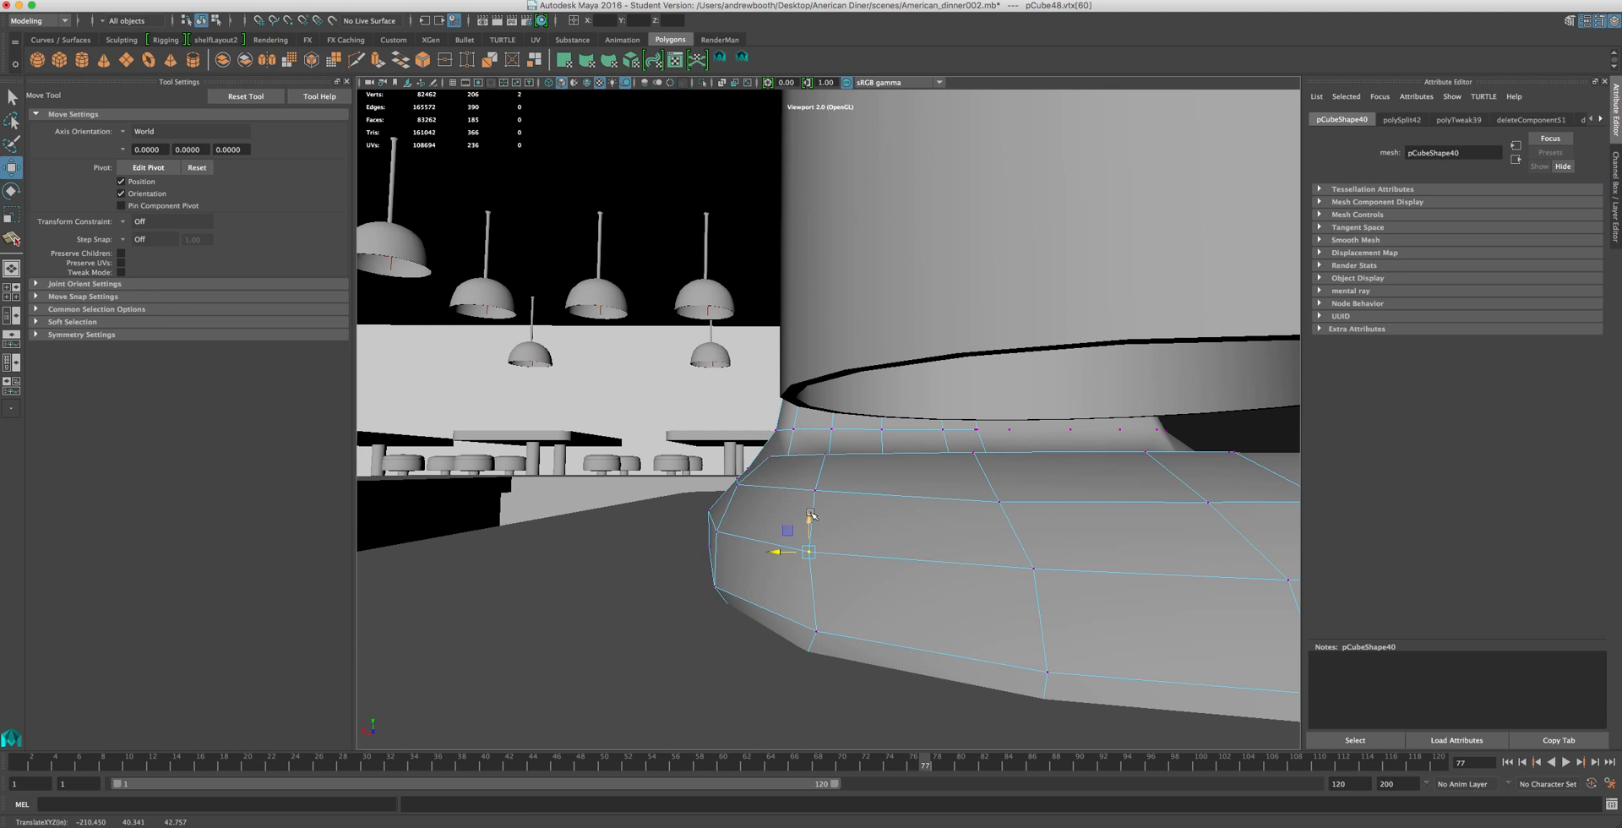
pyautogui.moveTo(882, 538); pyautogui.dragTo(919, 536, button='right')
# - Move individual vertices on the lower edge of the mixer foot's rounded tip slightly lengthwise to even out its outline
pyautogui.keyDown('alt'); pyautogui.moveTo(826, 521); pyautogui.dragTo(1035, 566); pyautogui.keyUp('alt')
pyautogui.click(1086, 555)
pyautogui.click(1065, 544)
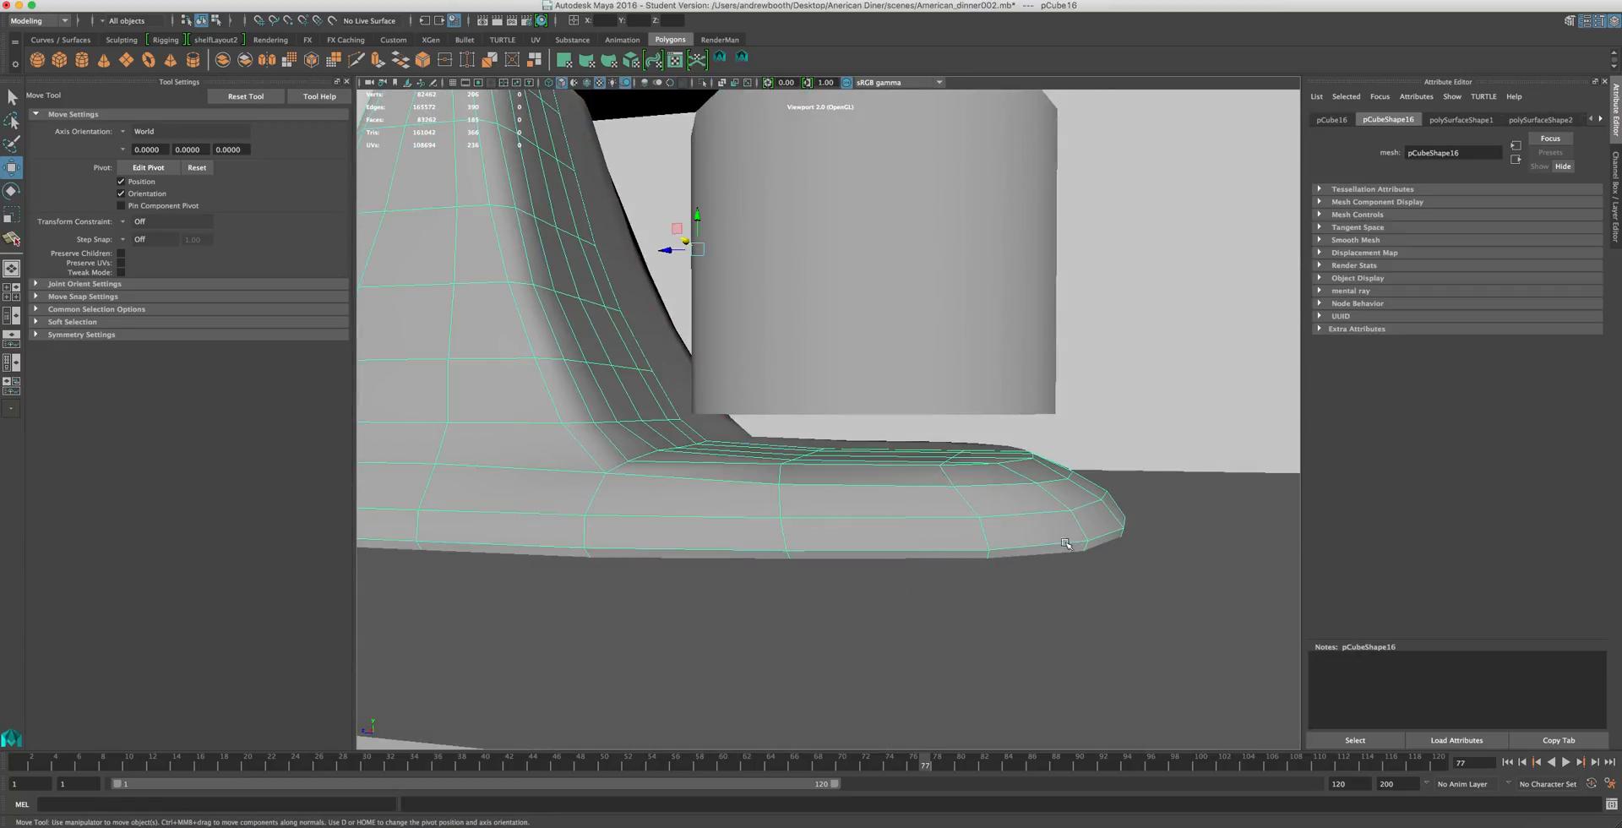
pyautogui.moveTo(1016, 525); pyautogui.dragTo(958, 507, button='right')
pyautogui.click(1084, 551)
pyautogui.moveTo(1046, 549); pyautogui.dragTo(1051, 549)
pyautogui.click(1115, 542)
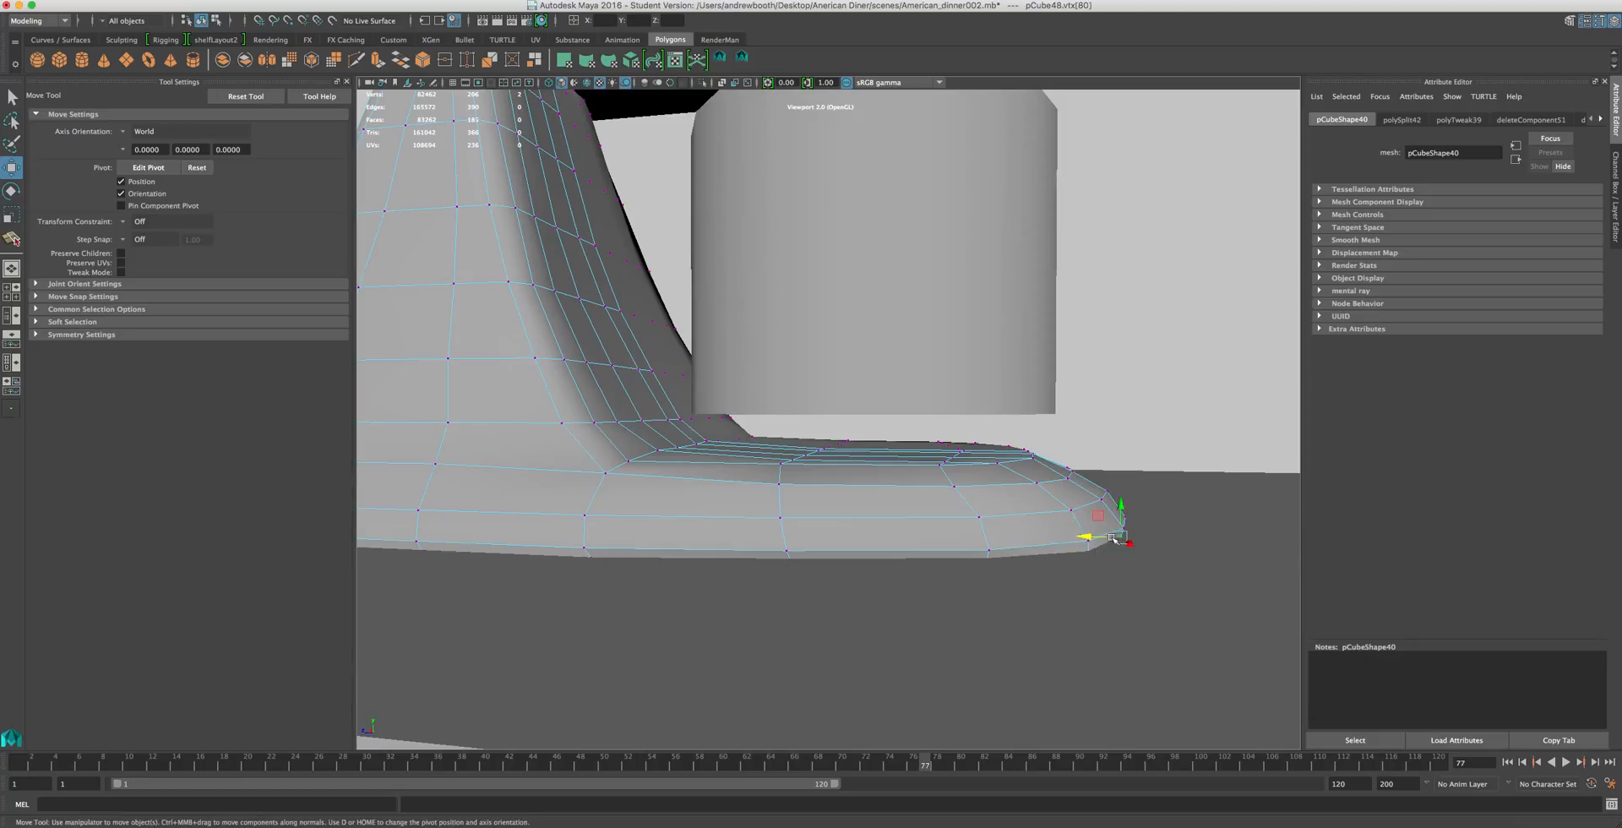
pyautogui.moveTo(1082, 536); pyautogui.dragTo(1086, 537)
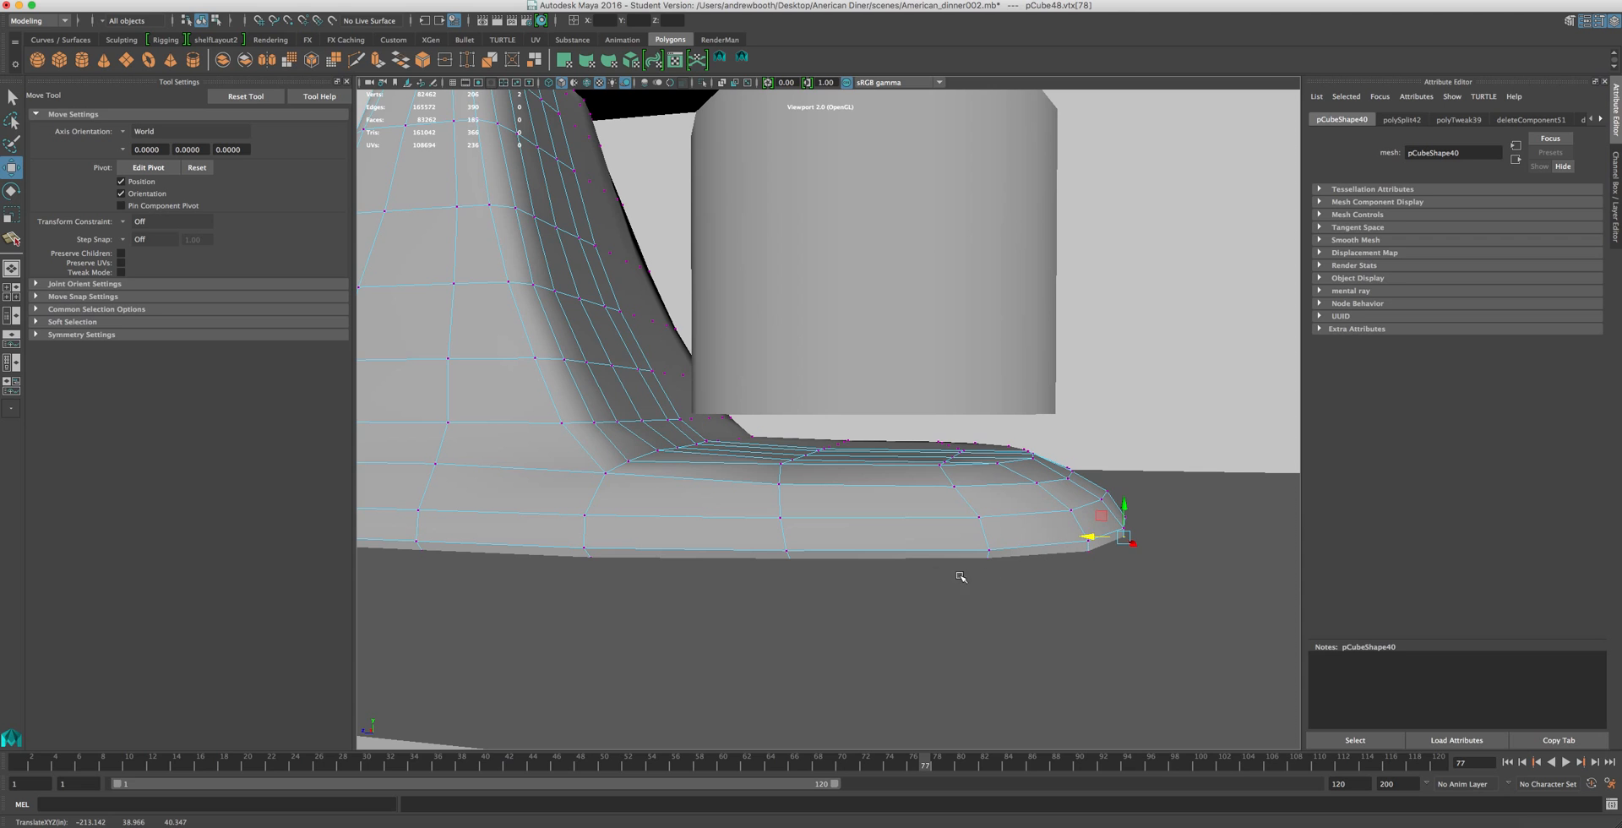
# - Adjust single vertices along the lower side rim and around the rounded front of the mixer foot to smooth its curve
pyautogui.keyDown('alt'); pyautogui.moveTo(811, 532); pyautogui.dragTo(712, 551); pyautogui.keyUp('alt')
pyautogui.click(713, 540)
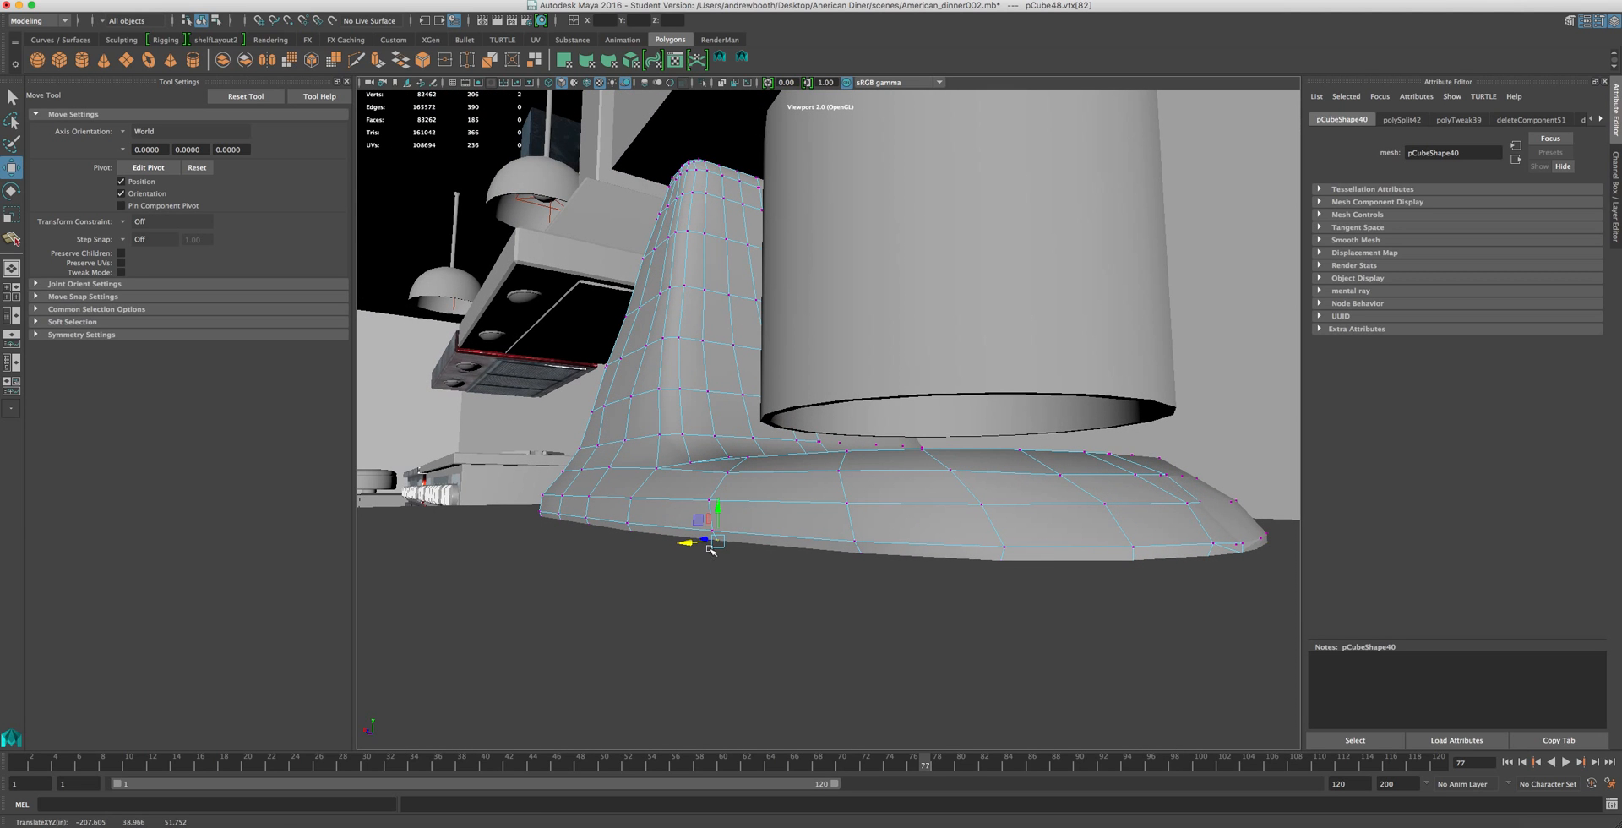
pyautogui.keyDown('alt'); pyautogui.moveTo(863, 550); pyautogui.dragTo(841, 591); pyautogui.keyUp('alt')
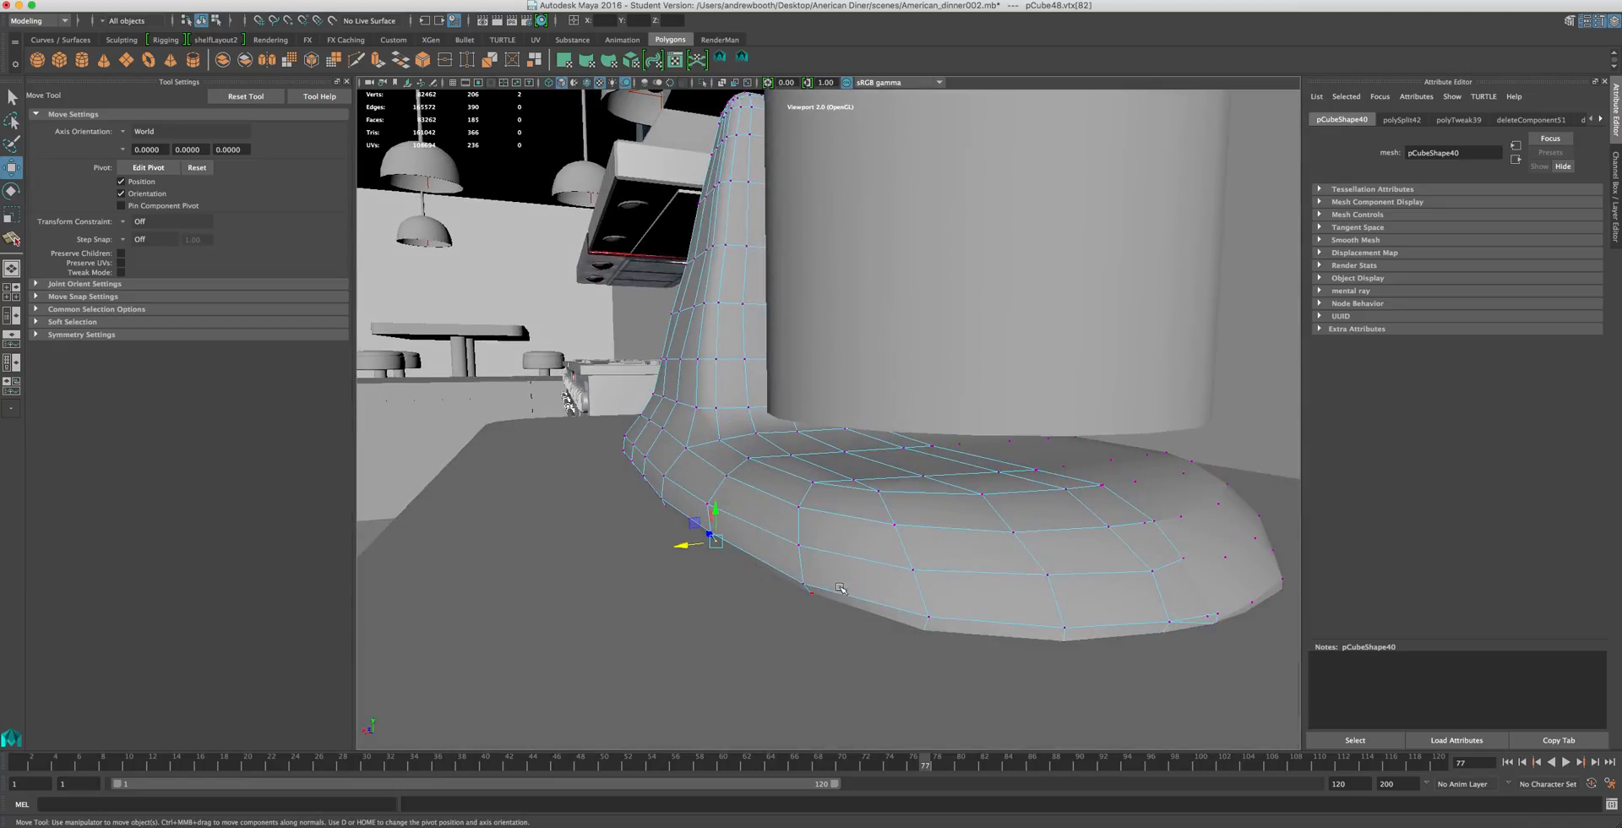
pyautogui.click(1203, 615)
pyautogui.click(1182, 556)
pyautogui.moveTo(1185, 528); pyautogui.dragTo(1093, 559)
pyautogui.keyDown('alt'); pyautogui.moveTo(996, 525); pyautogui.dragTo(490, 503); pyautogui.keyUp('alt')
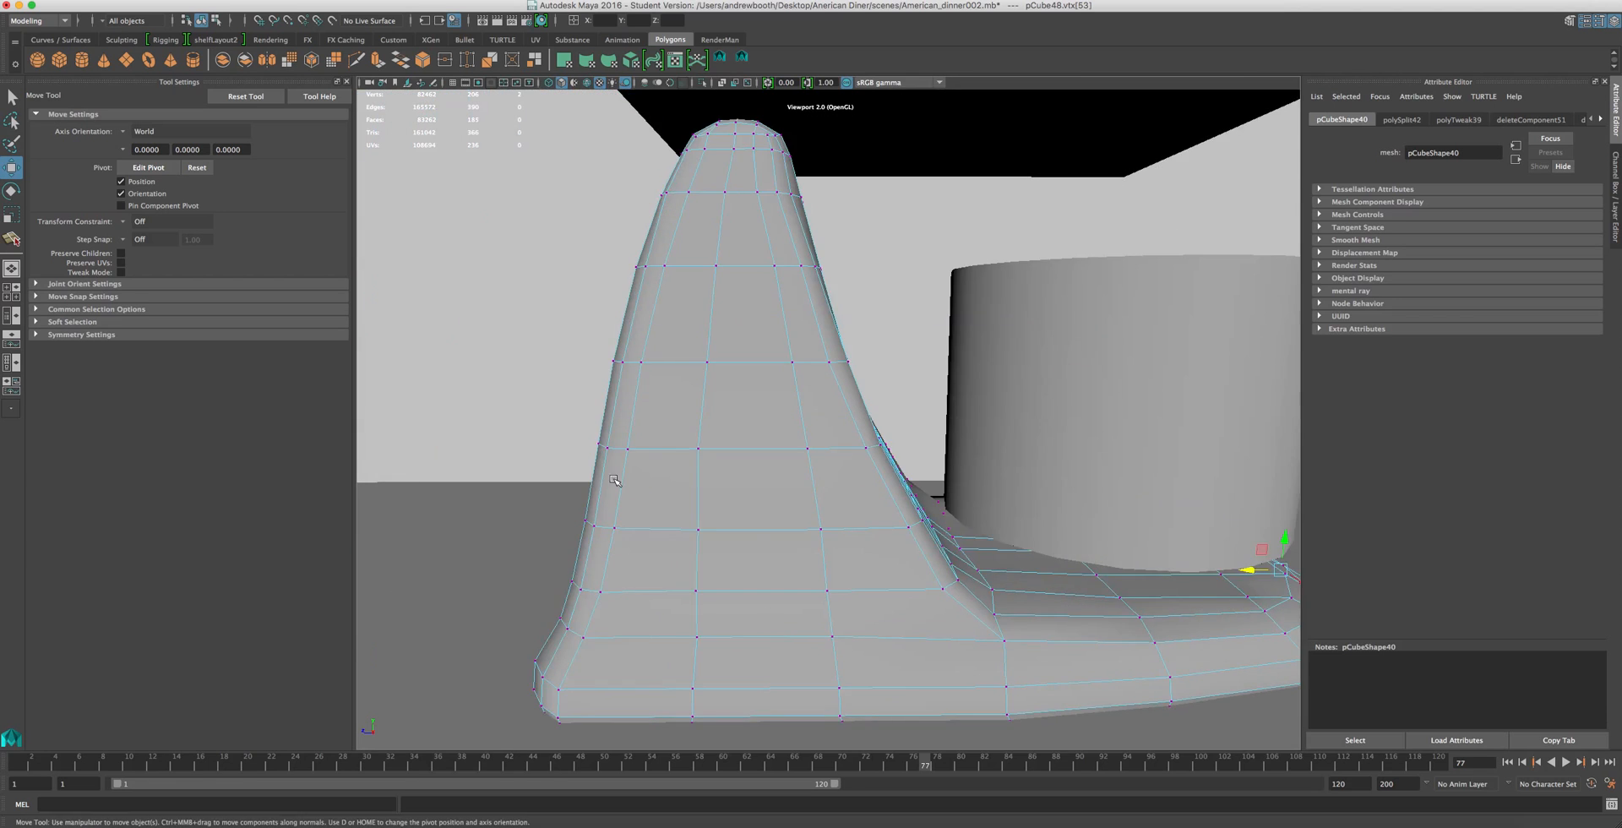
# - Shift a single vertex low on the side of the mixer stand slightly backward to straighten its vertical edge line
pyautogui.scroll(3, 511, 482)
pyautogui.keyDown('alt'); pyautogui.moveTo(735, 353); pyautogui.dragTo(805, 370); pyautogui.keyUp('alt')
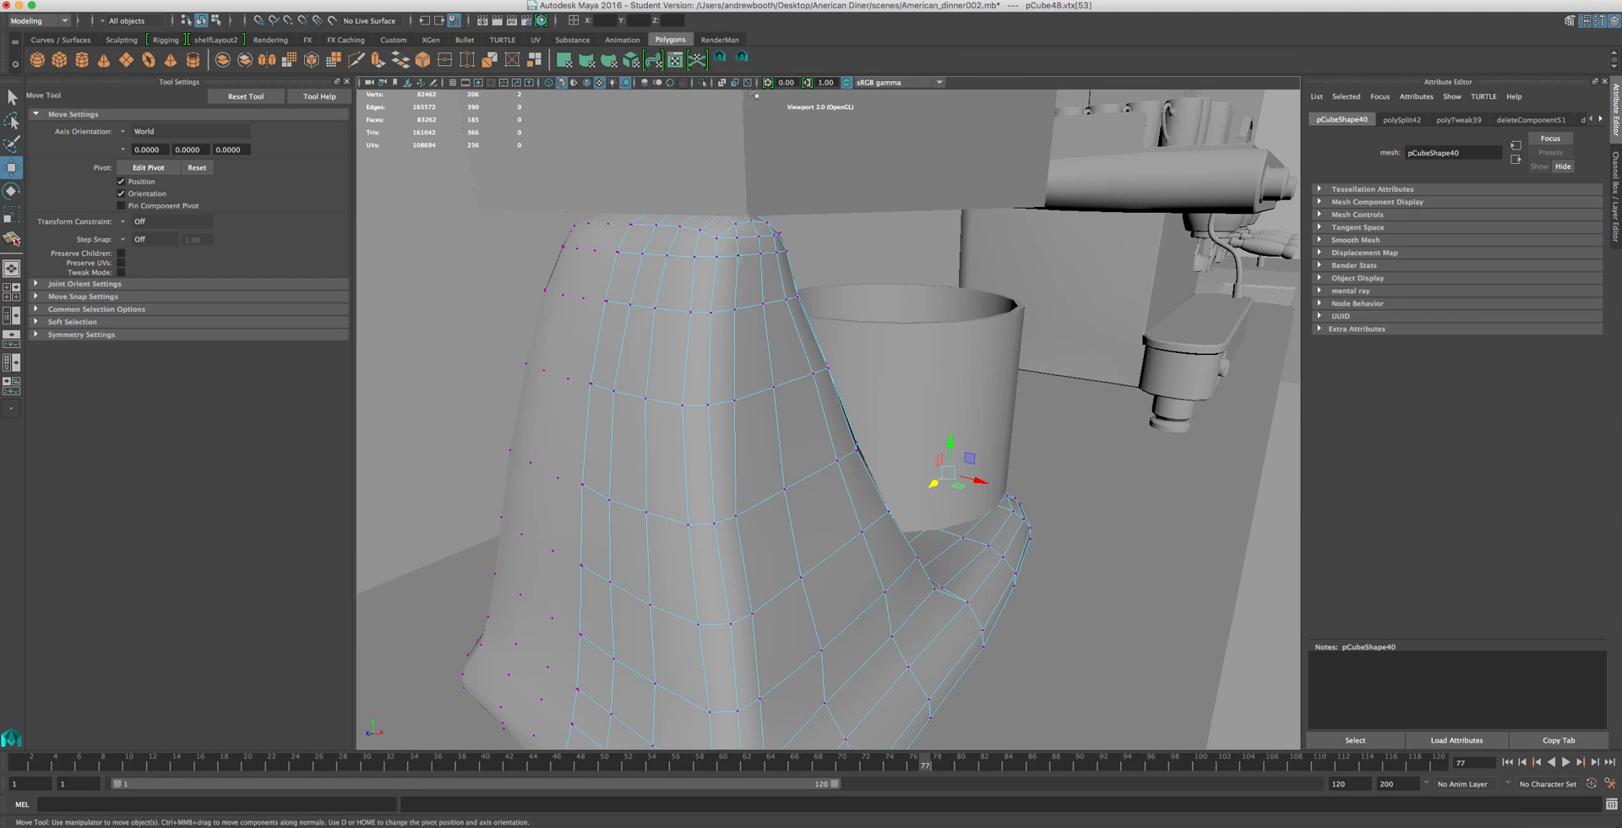
pyautogui.keyDown('alt'); pyautogui.moveTo(696, 258); pyautogui.dragTo(705, 282); pyautogui.keyUp('alt')
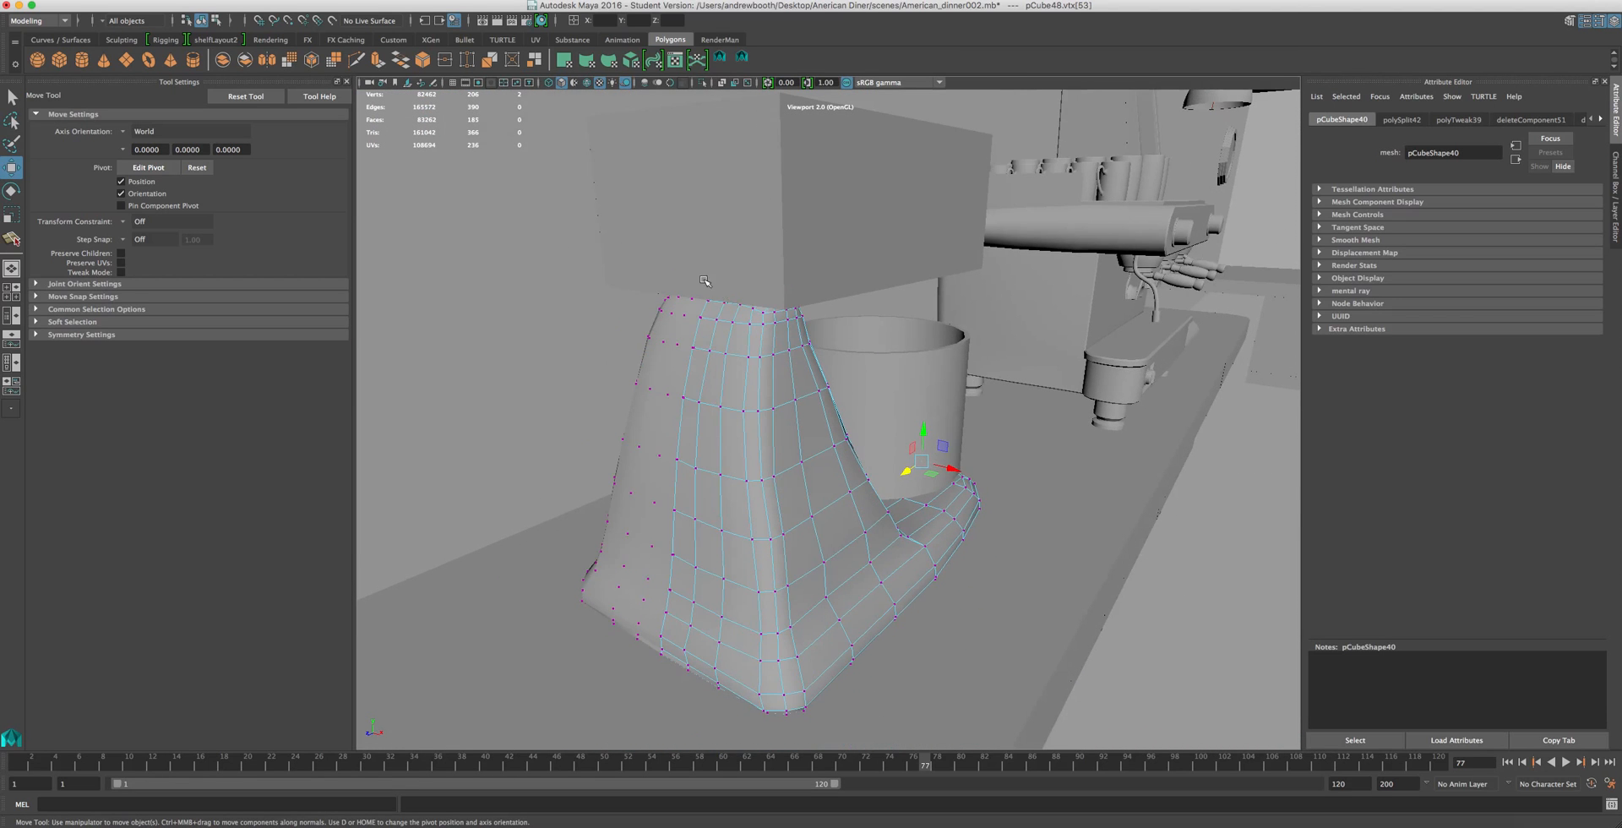
pyautogui.keyDown('alt'); pyautogui.moveTo(800, 396); pyautogui.dragTo(752, 370); pyautogui.keyUp('alt')
pyautogui.scroll(-2, 772, 492)
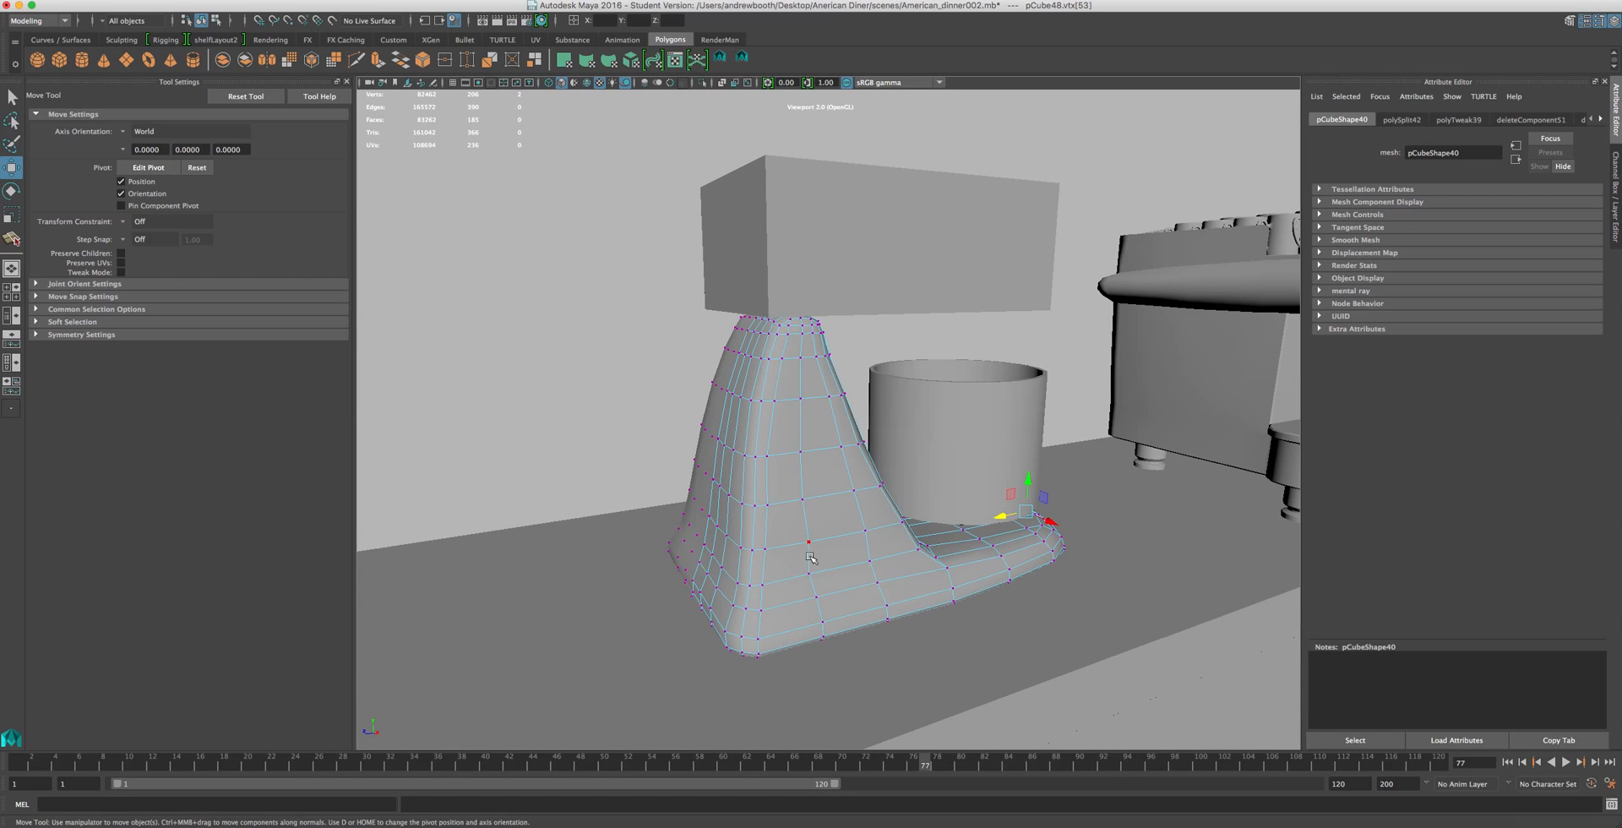
pyautogui.click(809, 579)
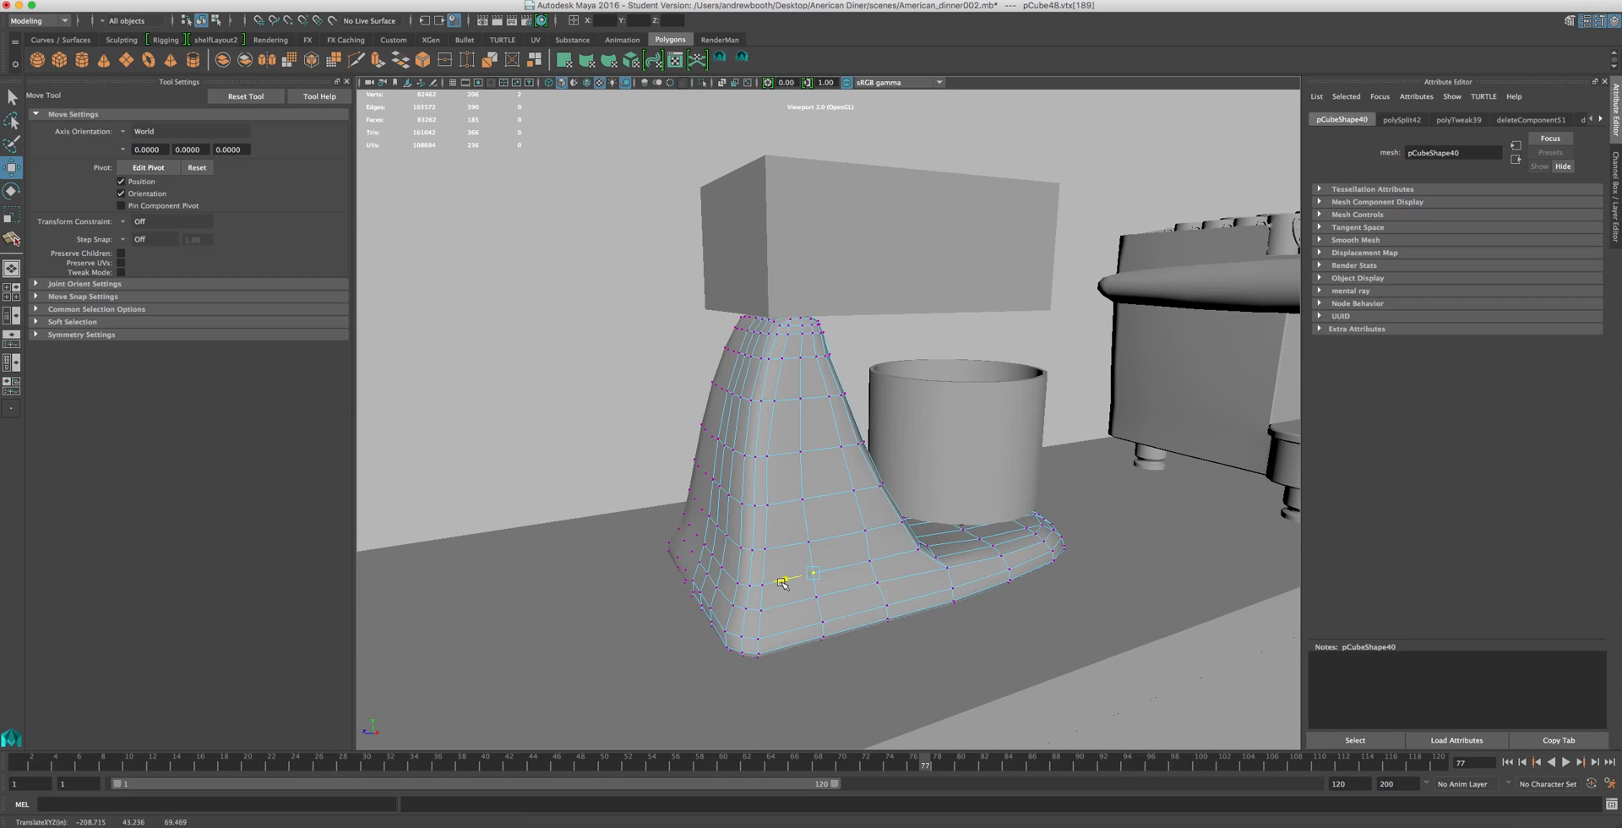
# - Inspect the mixer base and head block from the side and review the food mixer reference images in the web browser
pyautogui.keyDown('alt'); pyautogui.moveTo(935, 556); pyautogui.dragTo(902, 568); pyautogui.keyUp('alt')
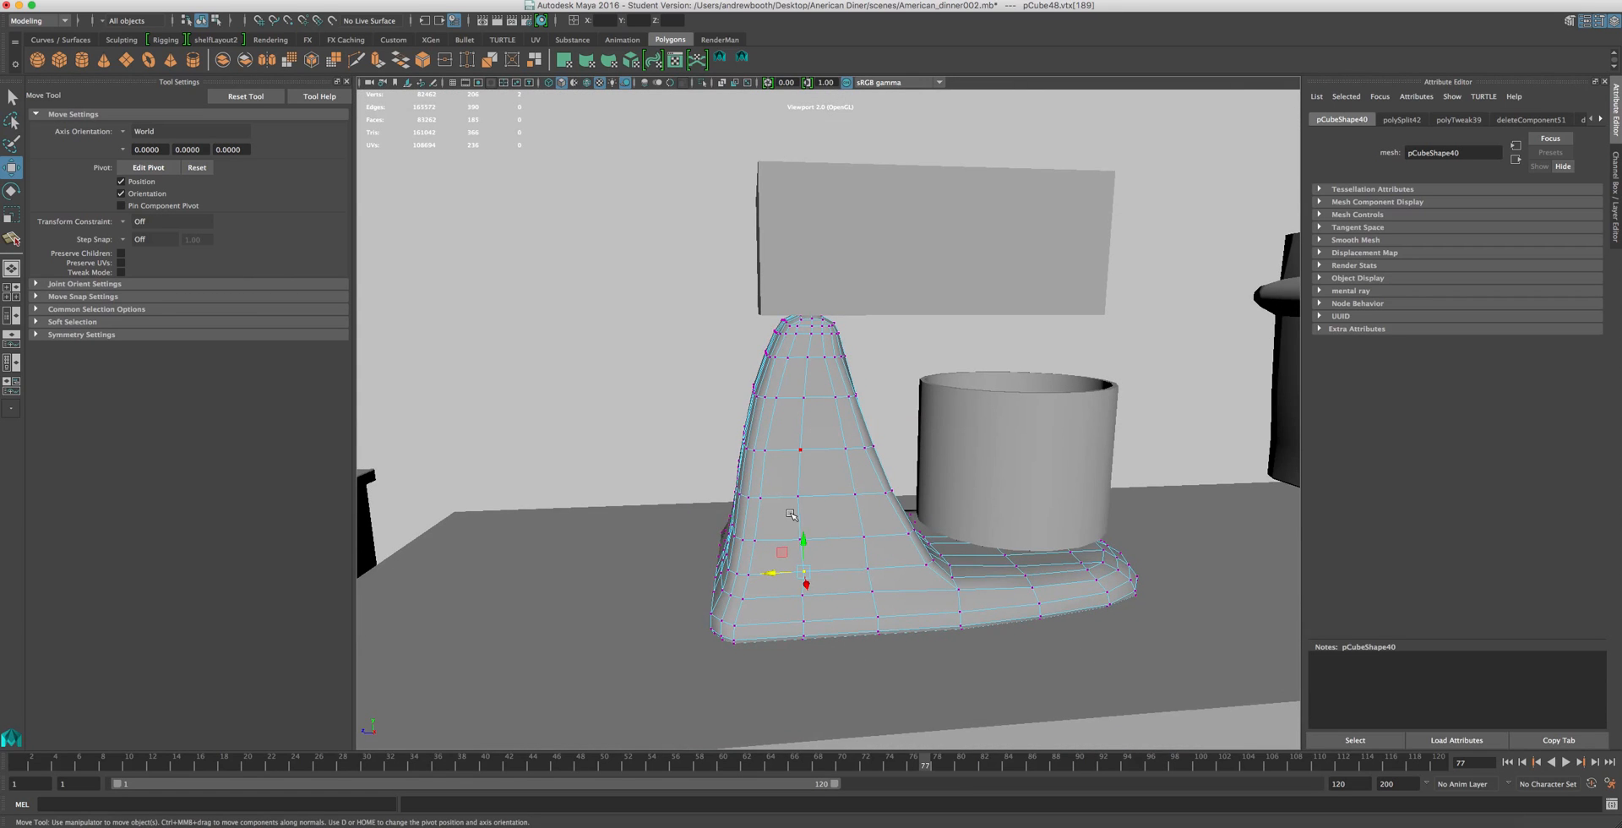
pyautogui.keyDown('alt'); pyautogui.moveTo(793, 517); pyautogui.dragTo(860, 538); pyautogui.keyUp('alt')
pyautogui.keyDown('alt'); pyautogui.moveTo(856, 461); pyautogui.dragTo(835, 465); pyautogui.keyUp('alt')
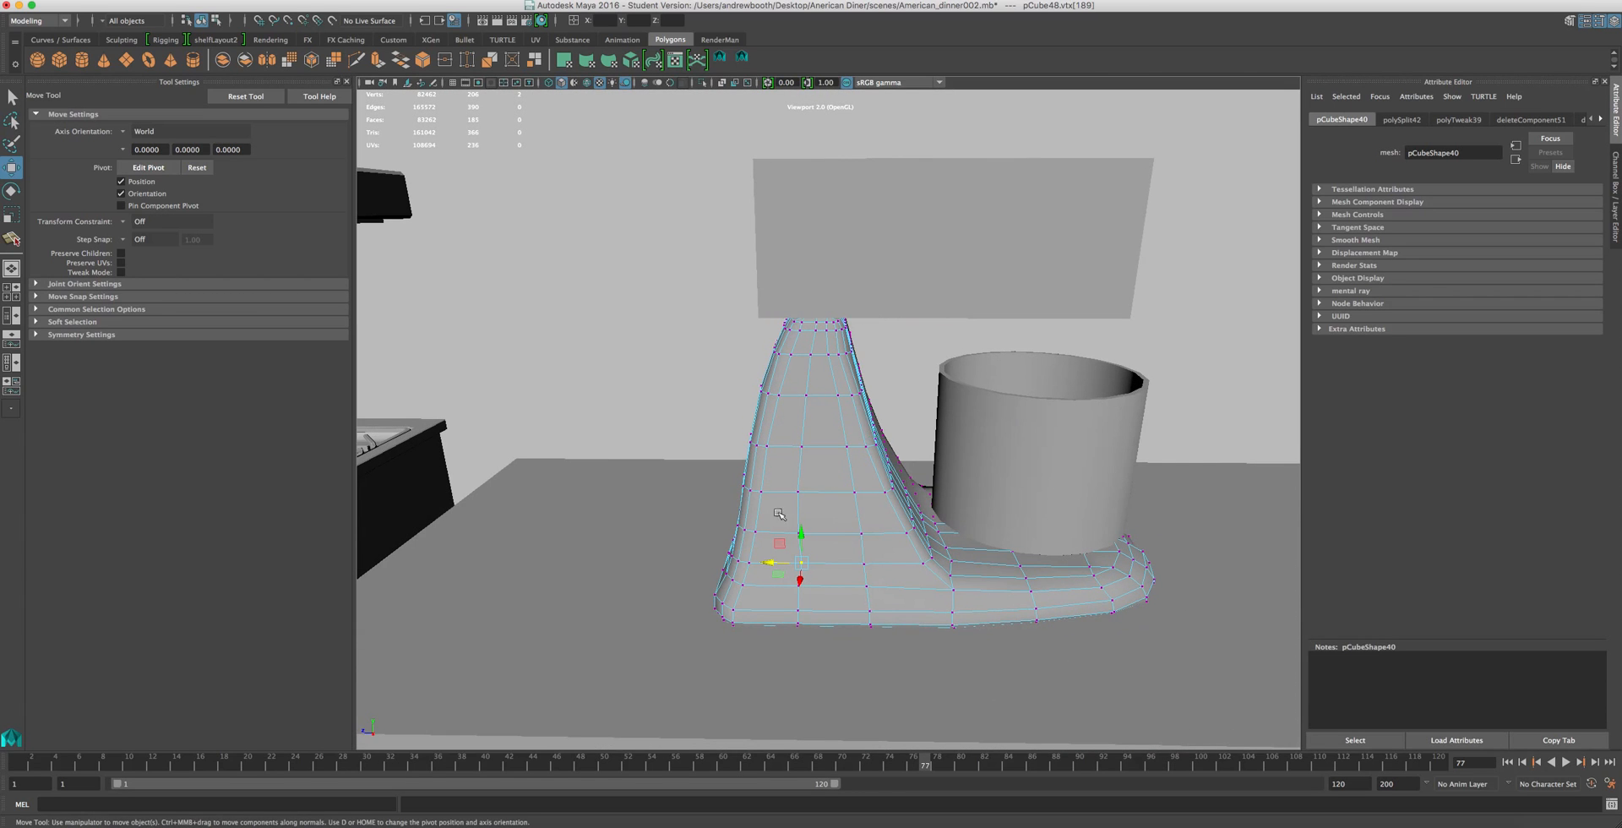
pyautogui.keyDown('alt'); pyautogui.moveTo(937, 569); pyautogui.dragTo(886, 574); pyautogui.keyUp('alt')
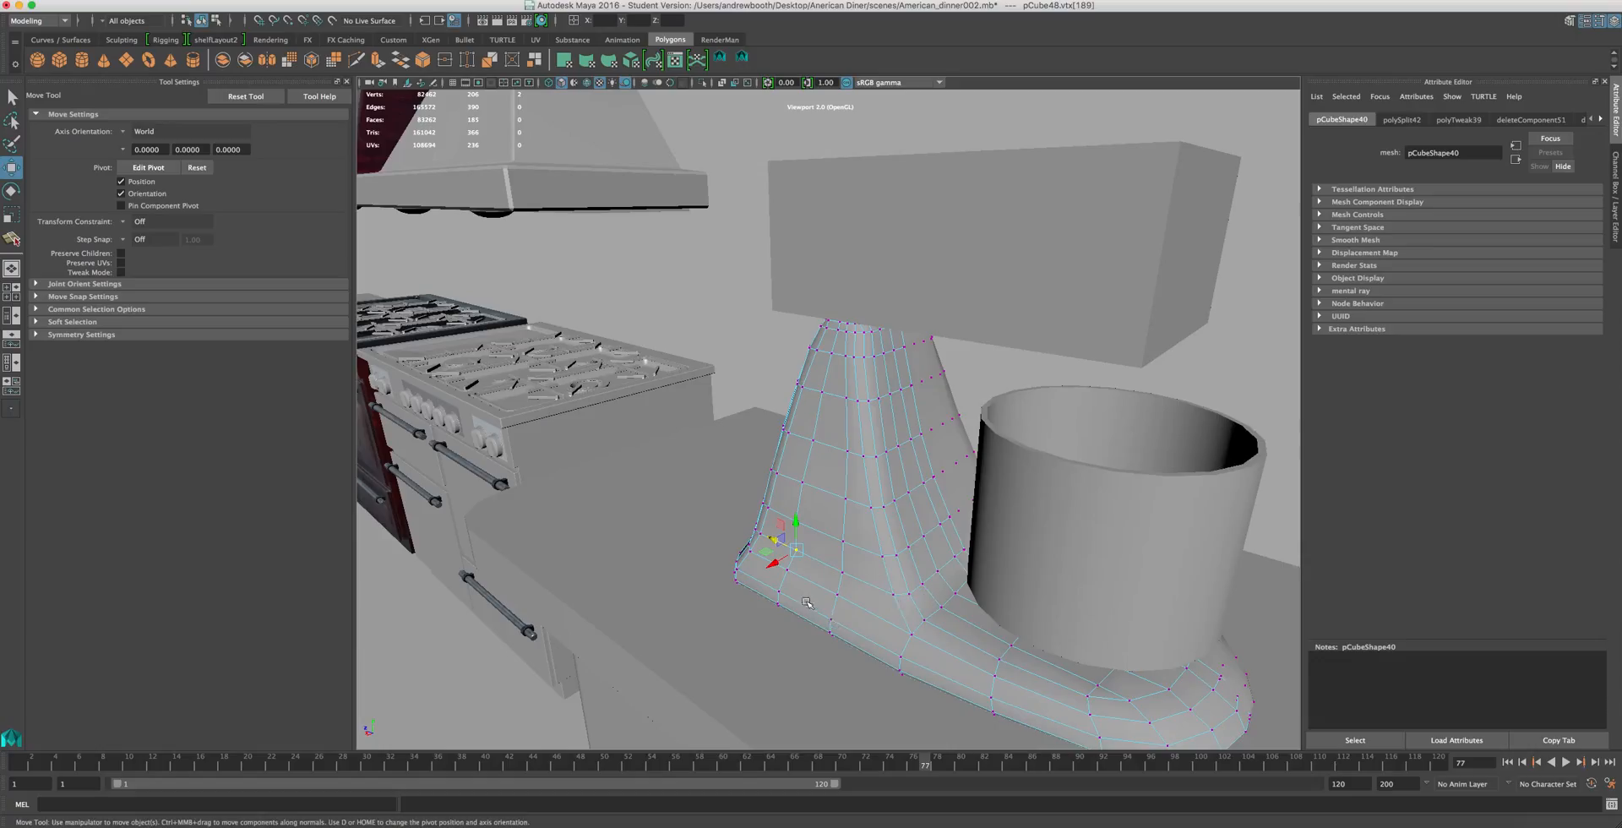
pyautogui.keyDown('alt'); pyautogui.moveTo(892, 607); pyautogui.dragTo(829, 593); pyautogui.keyUp('alt')
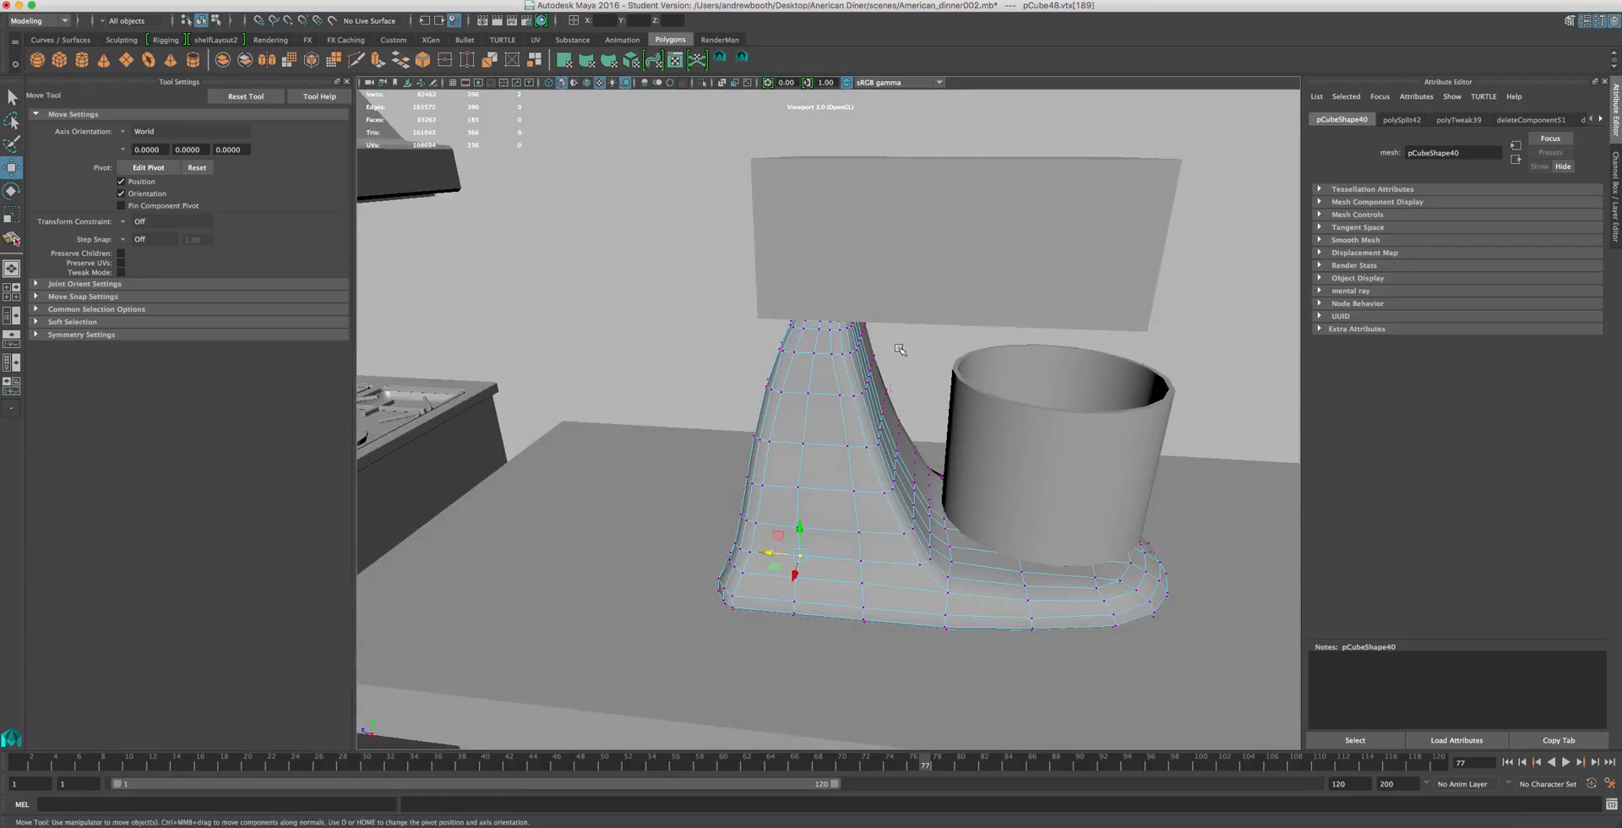
pyautogui.keyDown('alt'); pyautogui.moveTo(856, 394); pyautogui.dragTo(868, 419, button='middle'); pyautogui.keyUp('alt')
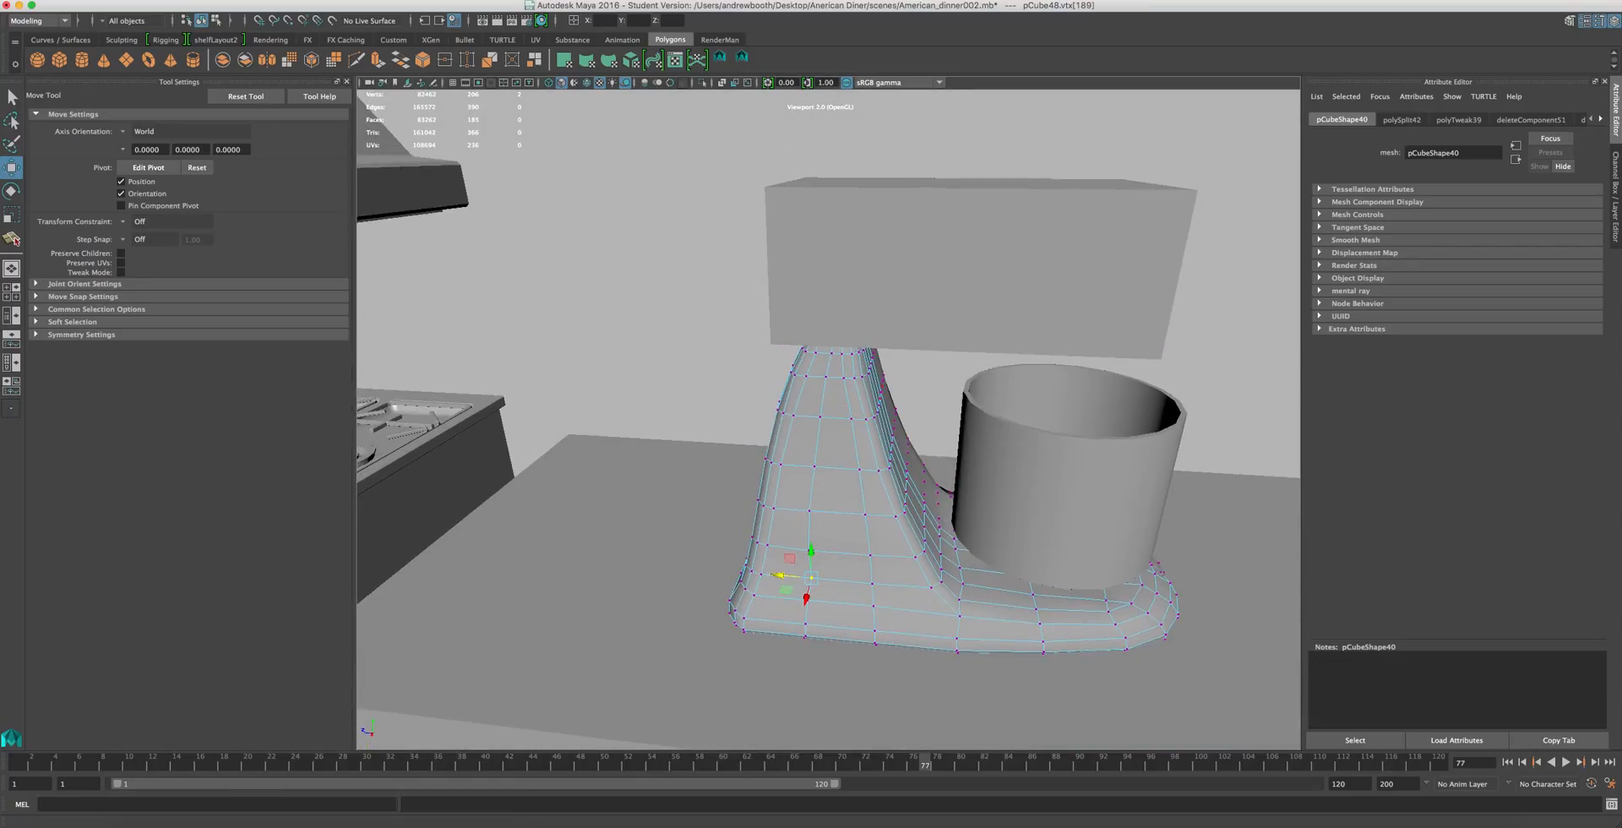
pyautogui.click(886, 259)
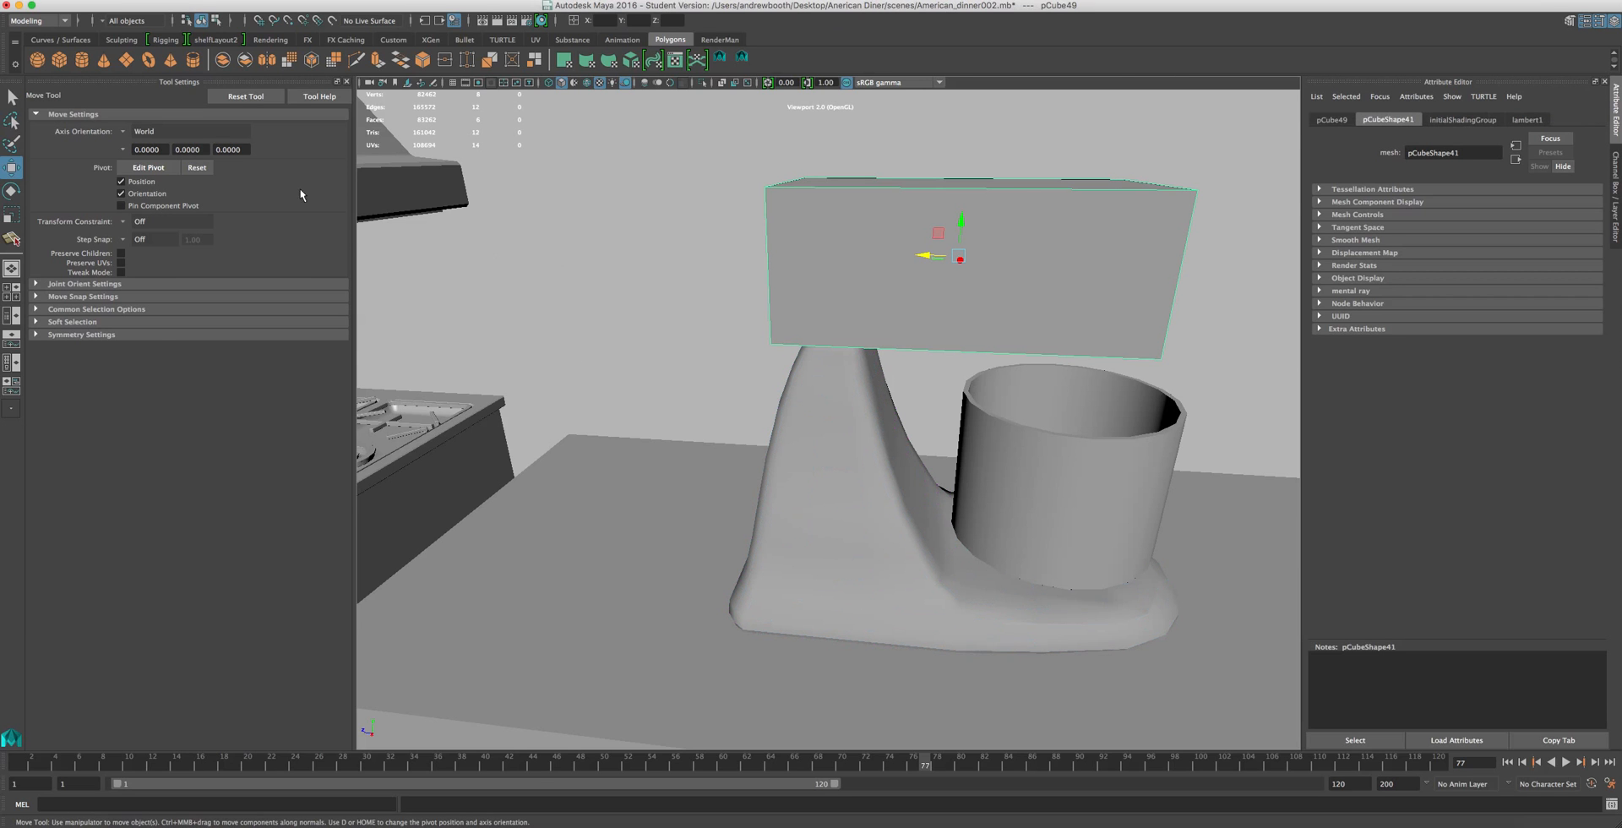
pyautogui.moveTo(0, 17); pyautogui.dragTo(1250, 59)
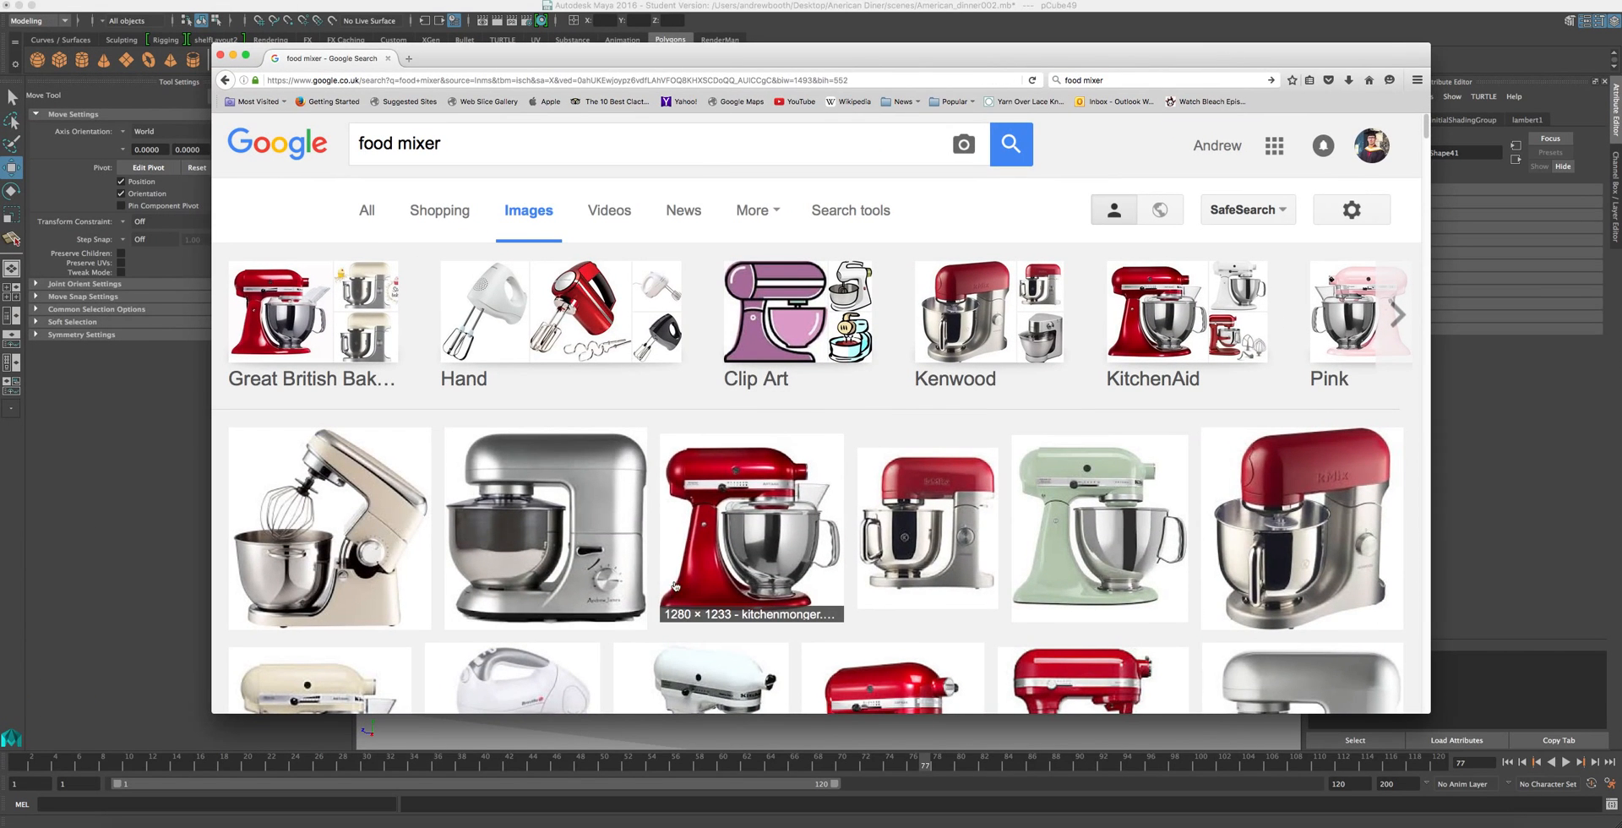
pyautogui.moveTo(629, 58); pyautogui.dragTo(1, 698)
pyautogui.scroll(5, 879, 249)
pyautogui.scroll(-5, 879, 249)
pyautogui.keyDown('alt'); pyautogui.moveTo(869, 286); pyautogui.dragTo(878, 251); pyautogui.keyUp('alt')
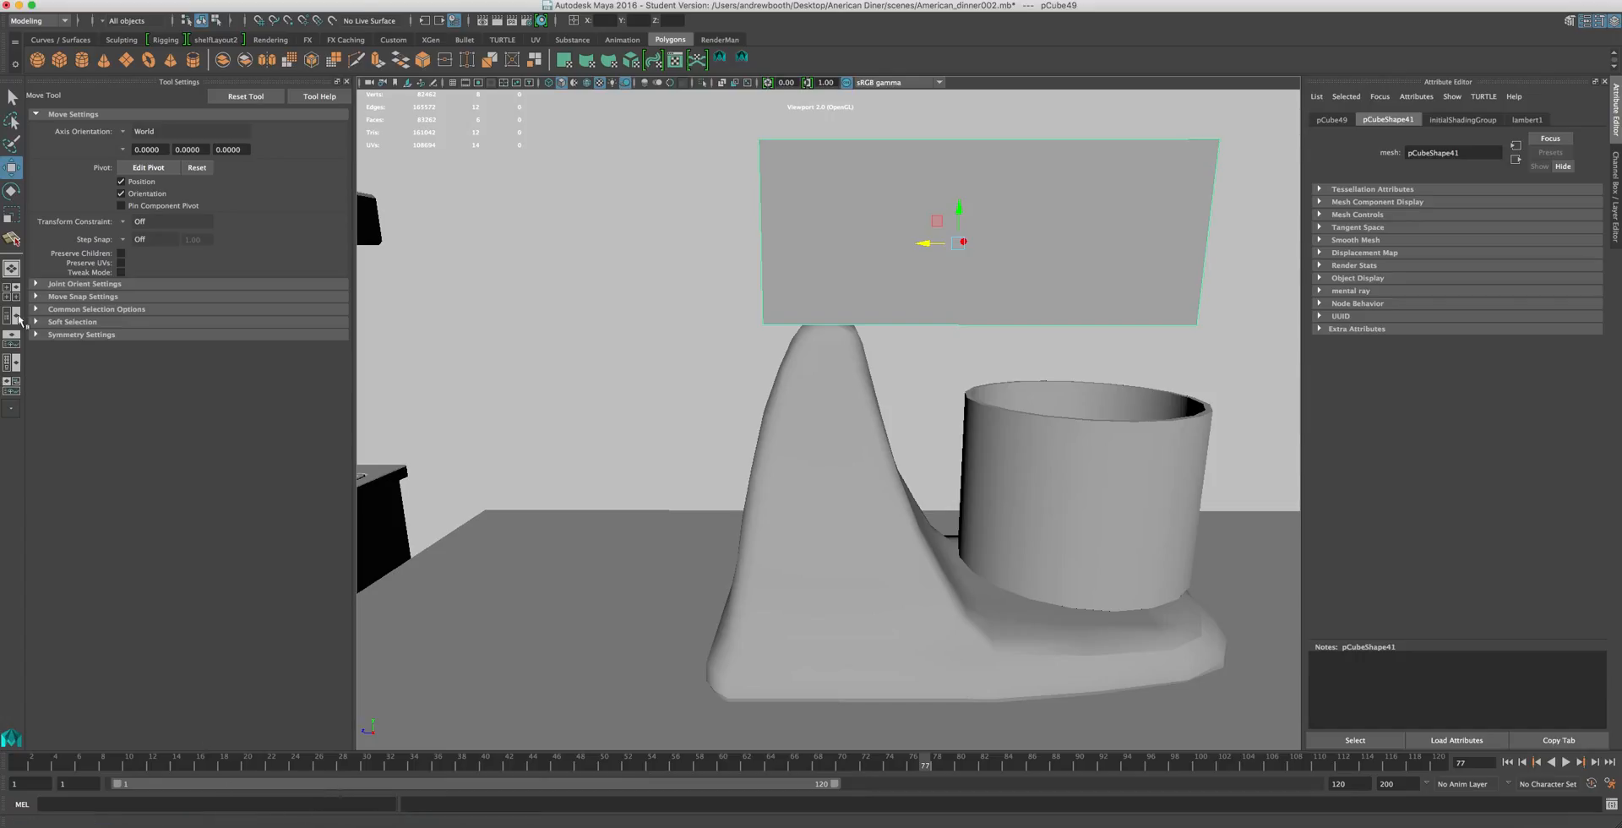
pyautogui.click(252, 0)
pyautogui.moveTo(382, 0)
pyautogui.moveTo(437, 0)
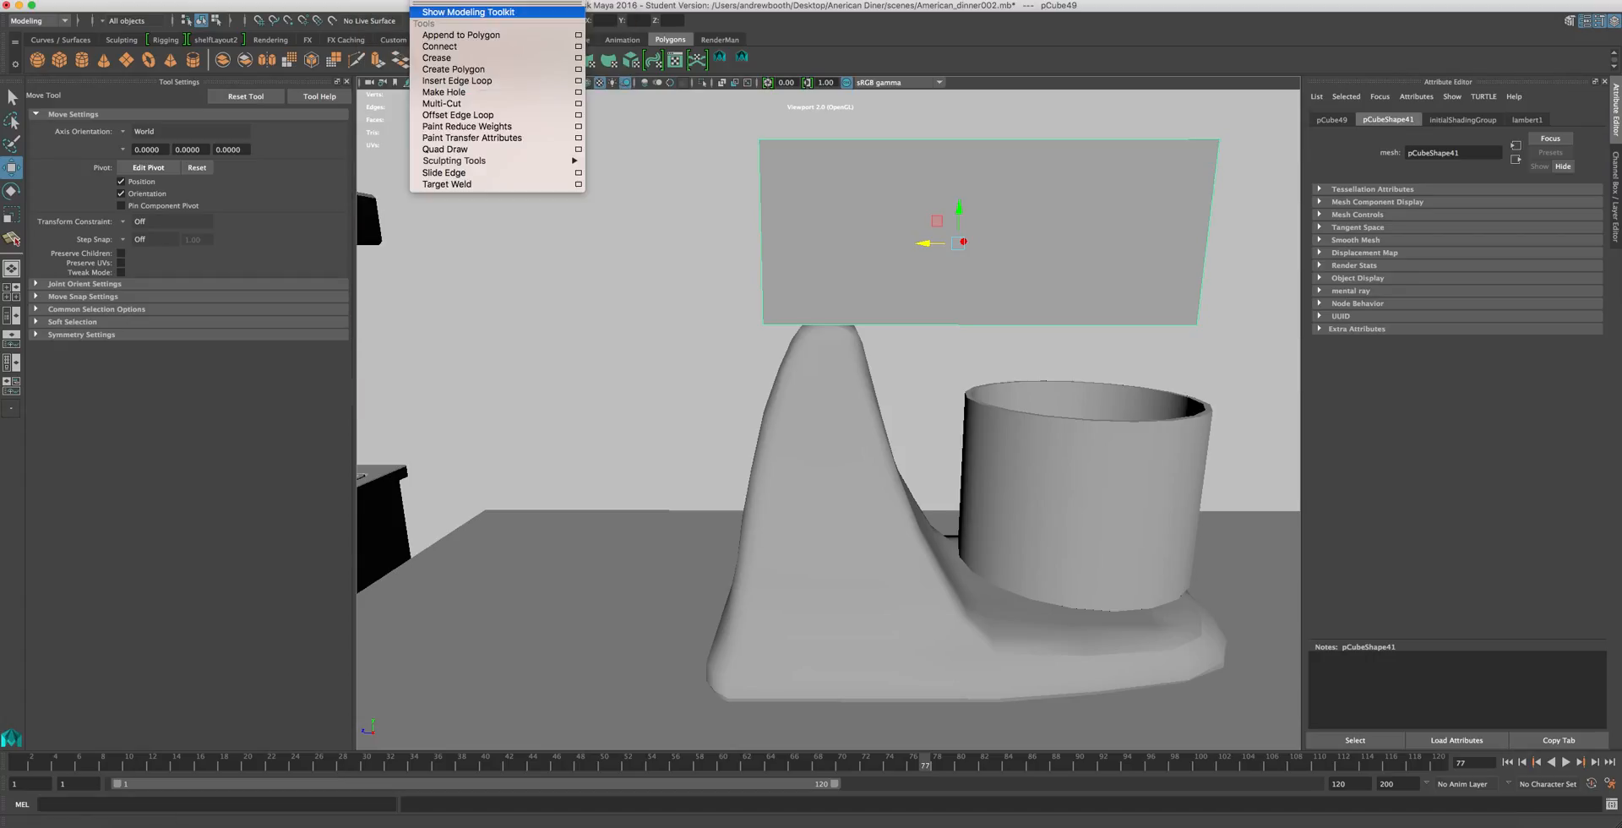
pyautogui.moveTo(497, 0)
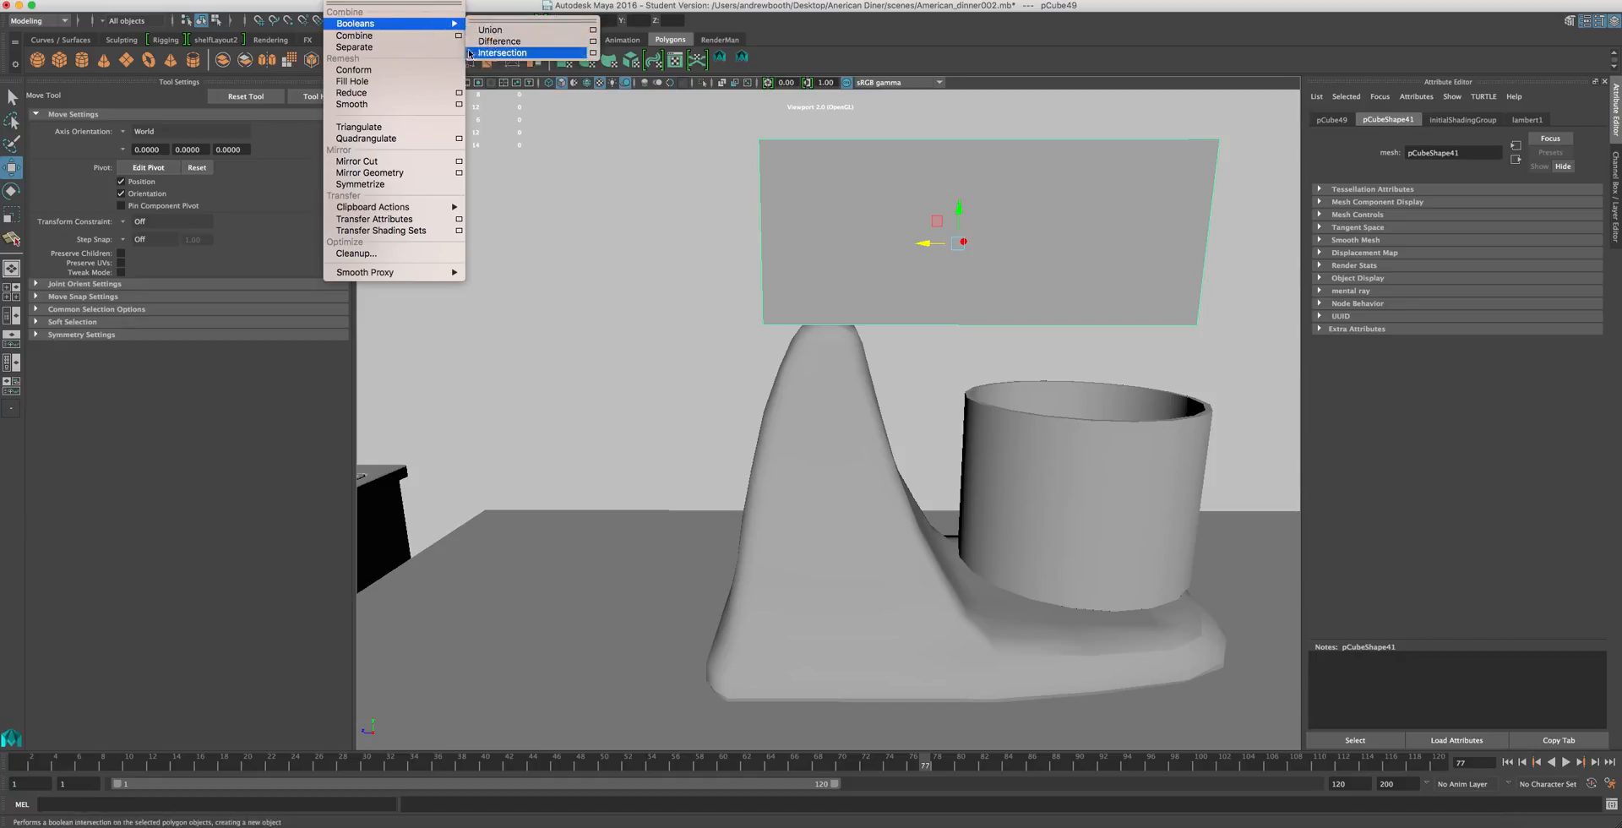
pyautogui.click(865, 254)
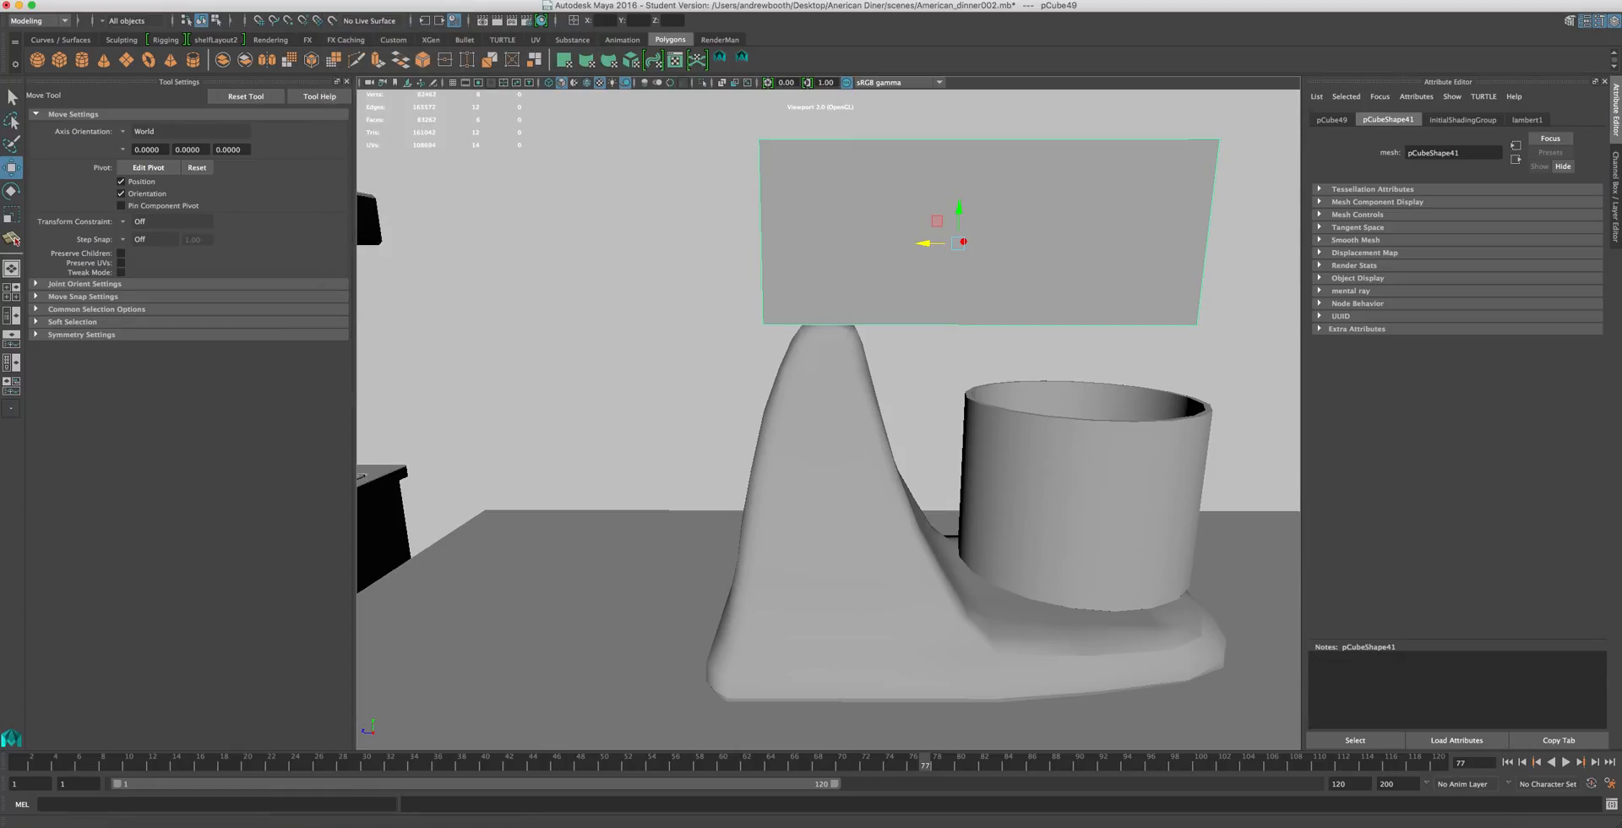
pyautogui.click(300, 0)
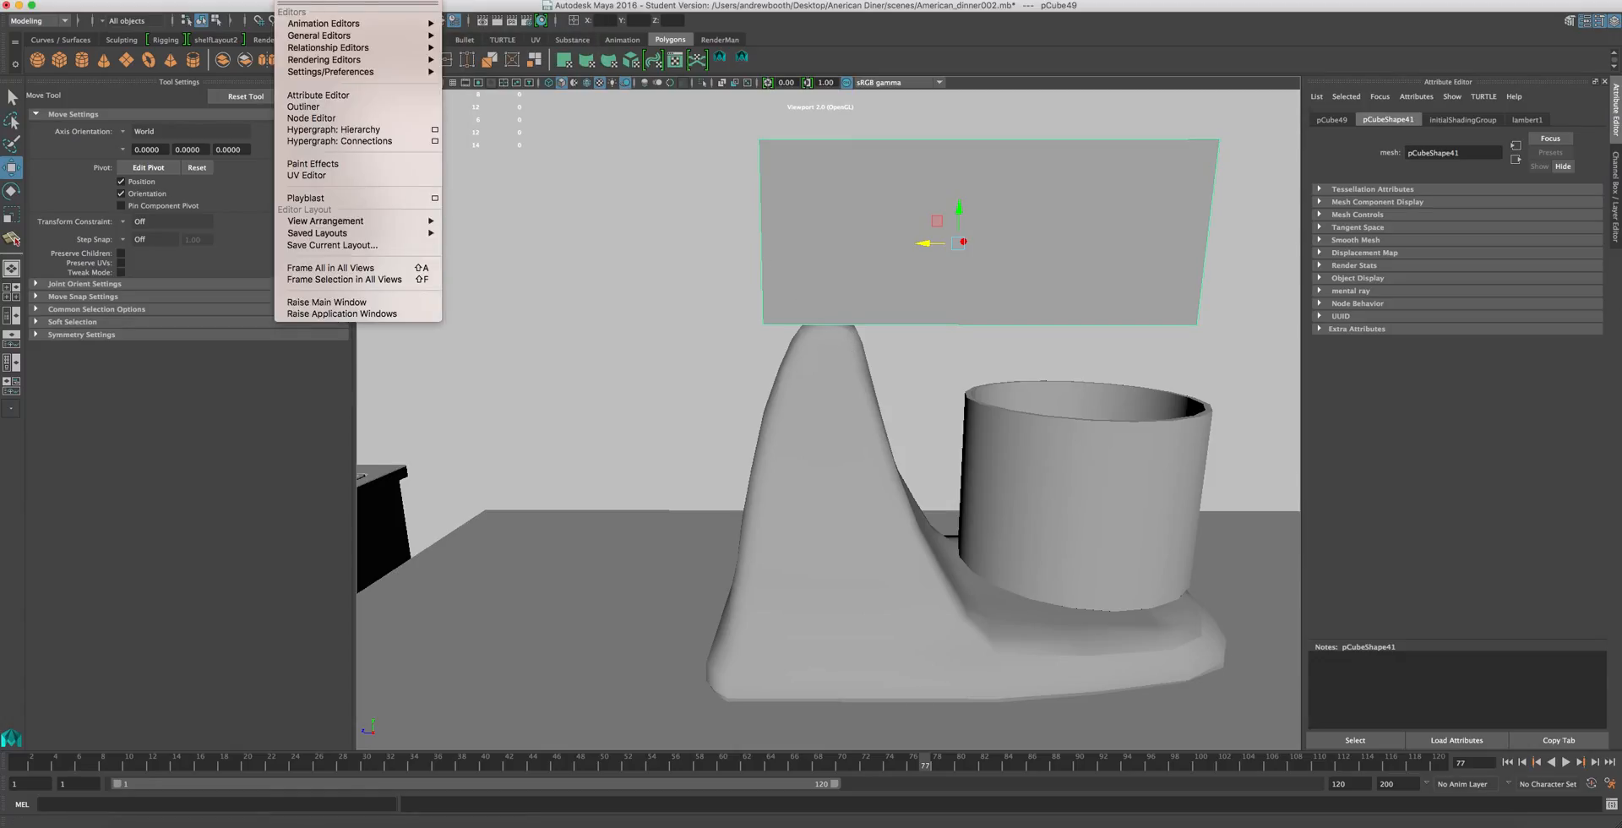
# - Delete the vertical edge loop that runs down the side of the mixer stand near its front corner
pyautogui.click(836, 557)
pyautogui.click(831, 556)
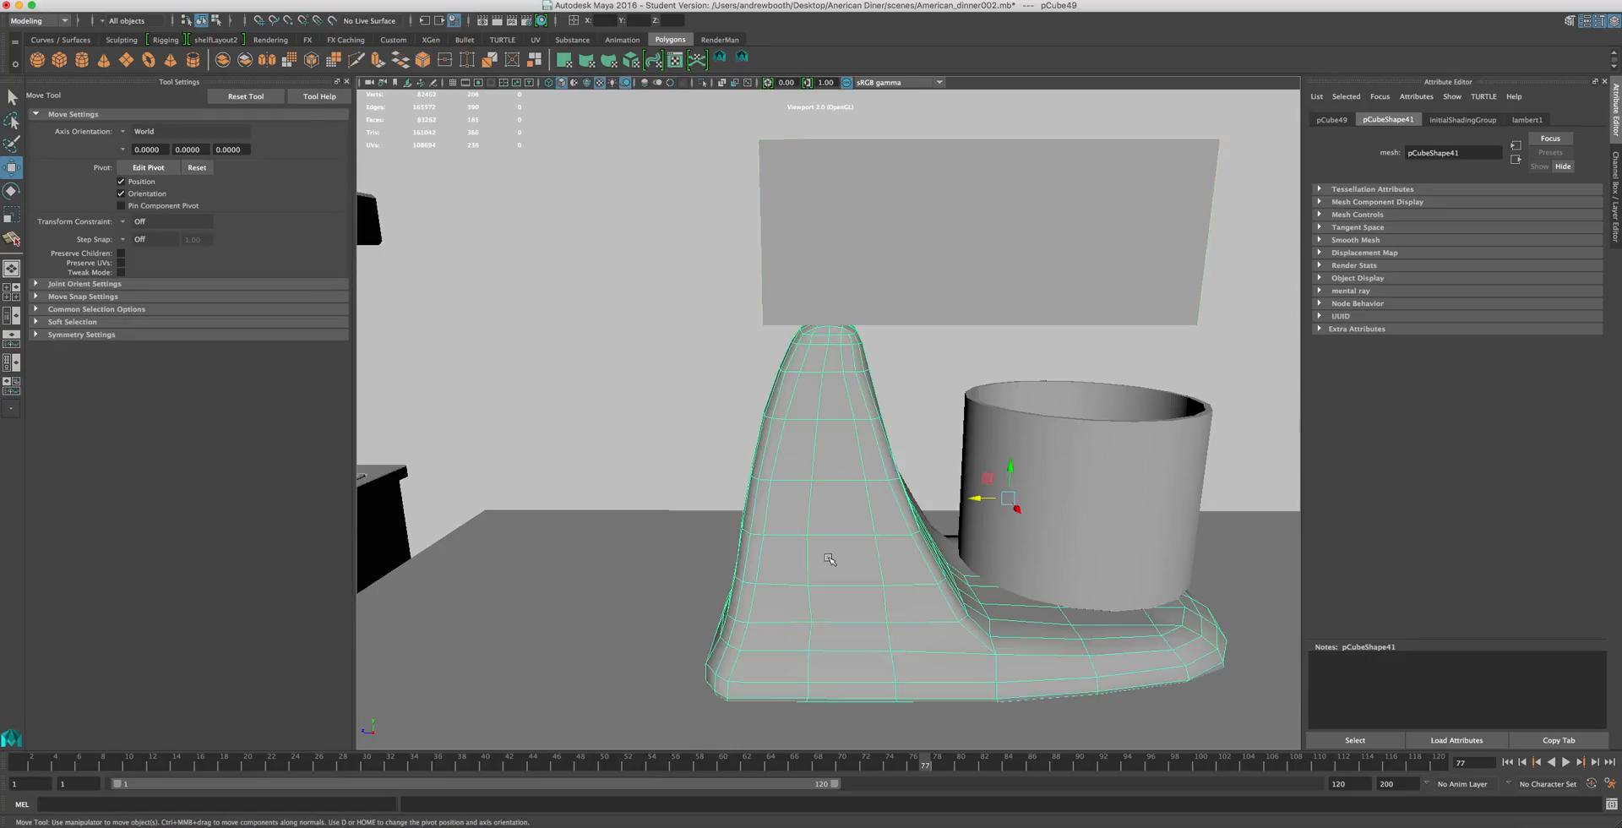
pyautogui.scroll(5, 823, 549)
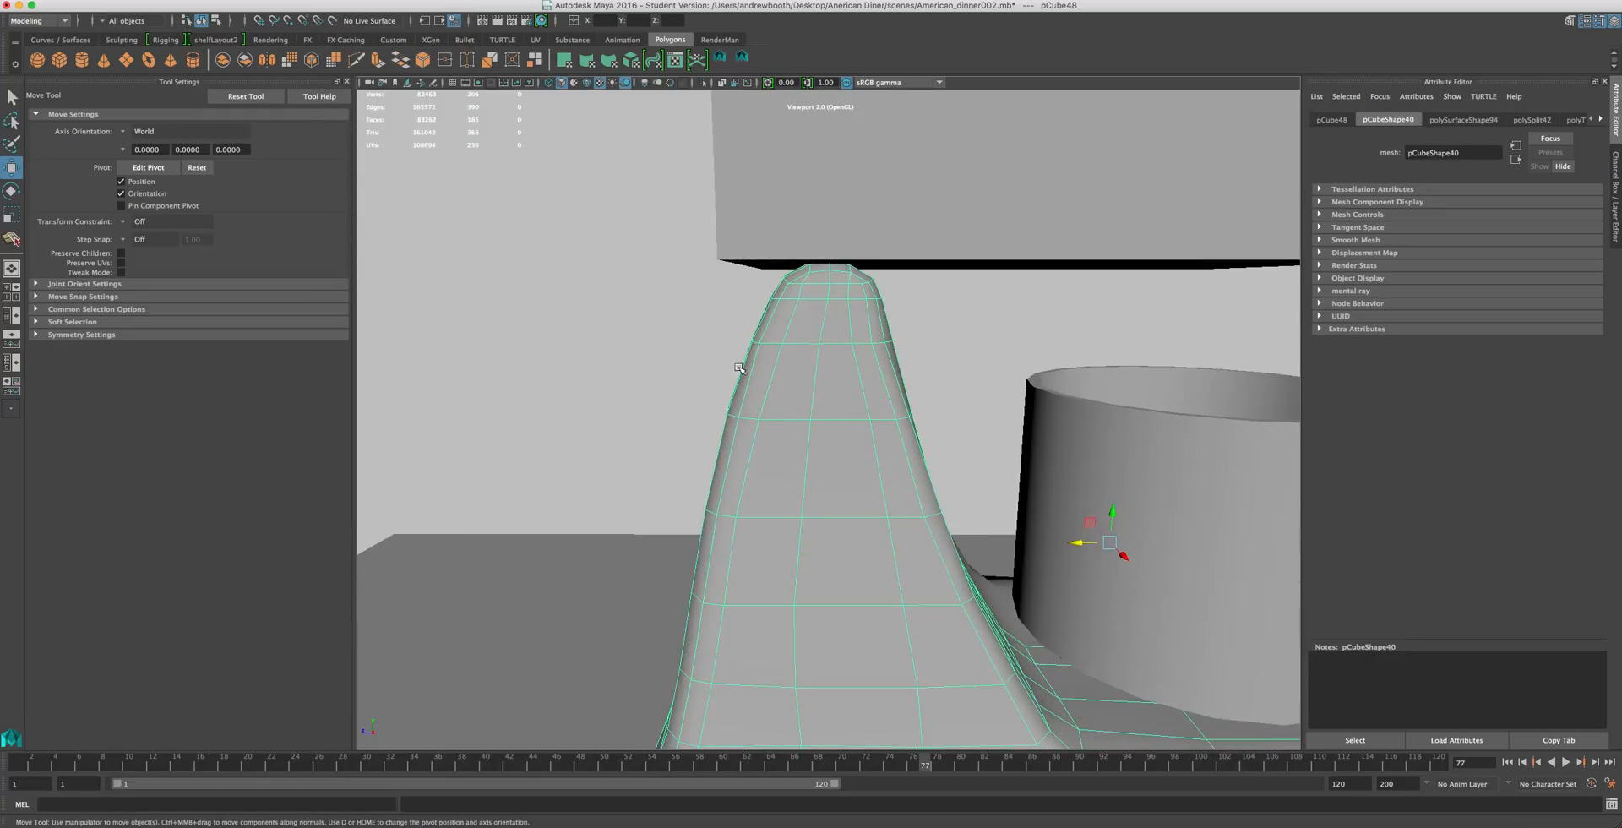
pyautogui.scroll(-4, 777, 380)
pyautogui.scroll(4, 781, 388)
pyautogui.keyDown('alt'); pyautogui.moveTo(787, 278); pyautogui.dragTo(797, 321); pyautogui.keyUp('alt')
pyautogui.keyDown('alt'); pyautogui.moveTo(855, 386); pyautogui.dragTo(793, 391); pyautogui.keyUp('alt')
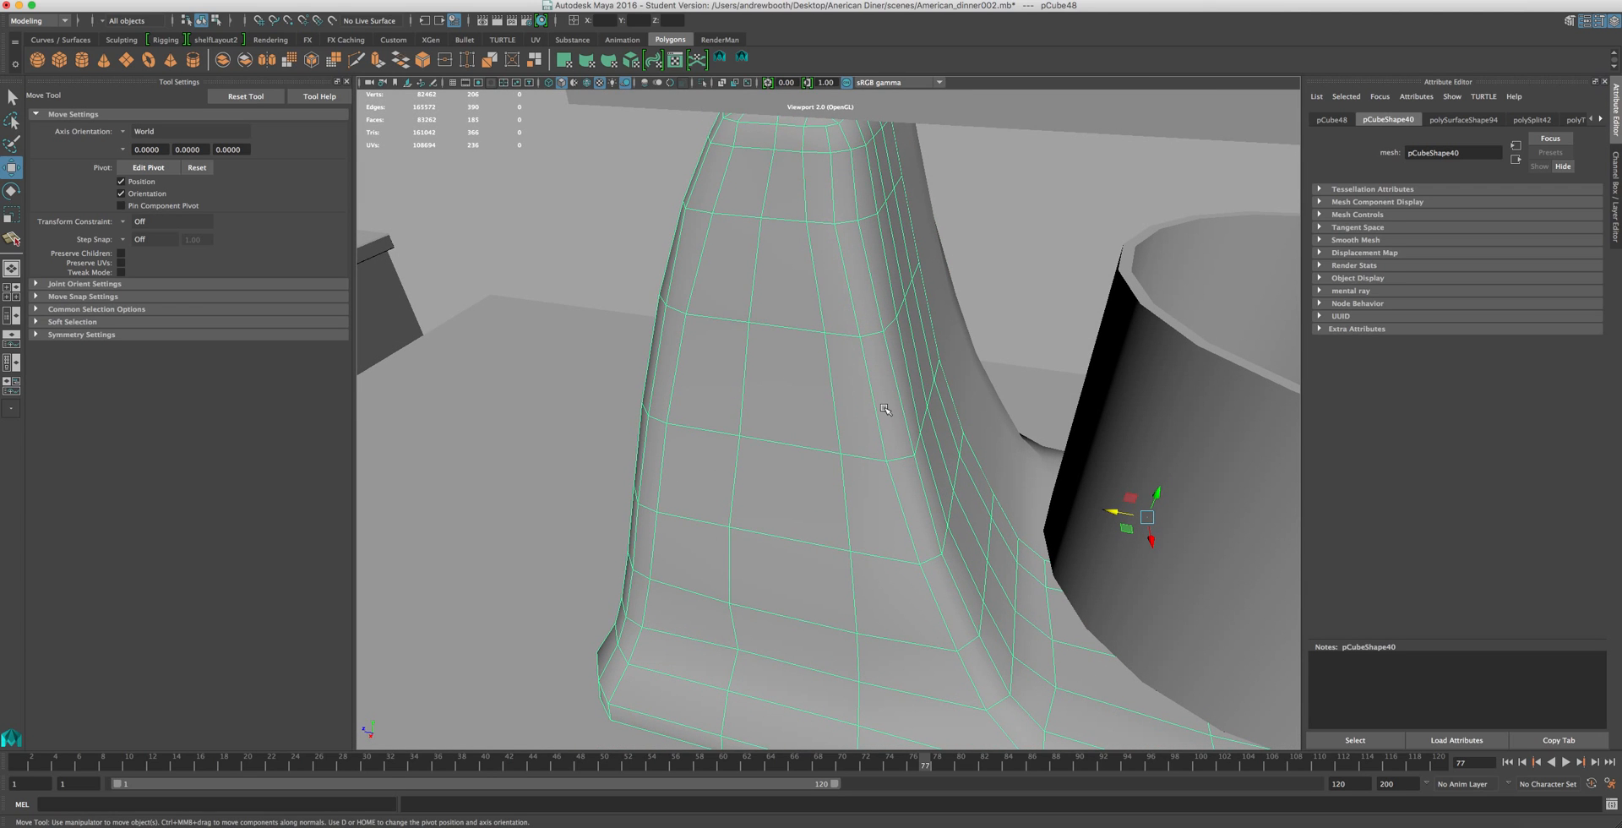
pyautogui.keyDown('alt'); pyautogui.moveTo(777, 159); pyautogui.dragTo(853, 348); pyautogui.keyUp('alt')
pyautogui.keyDown('alt'); pyautogui.moveTo(846, 274); pyautogui.dragTo(817, 294); pyautogui.keyUp('alt')
pyautogui.moveTo(817, 294); pyautogui.dragTo(805, 256, button='right')
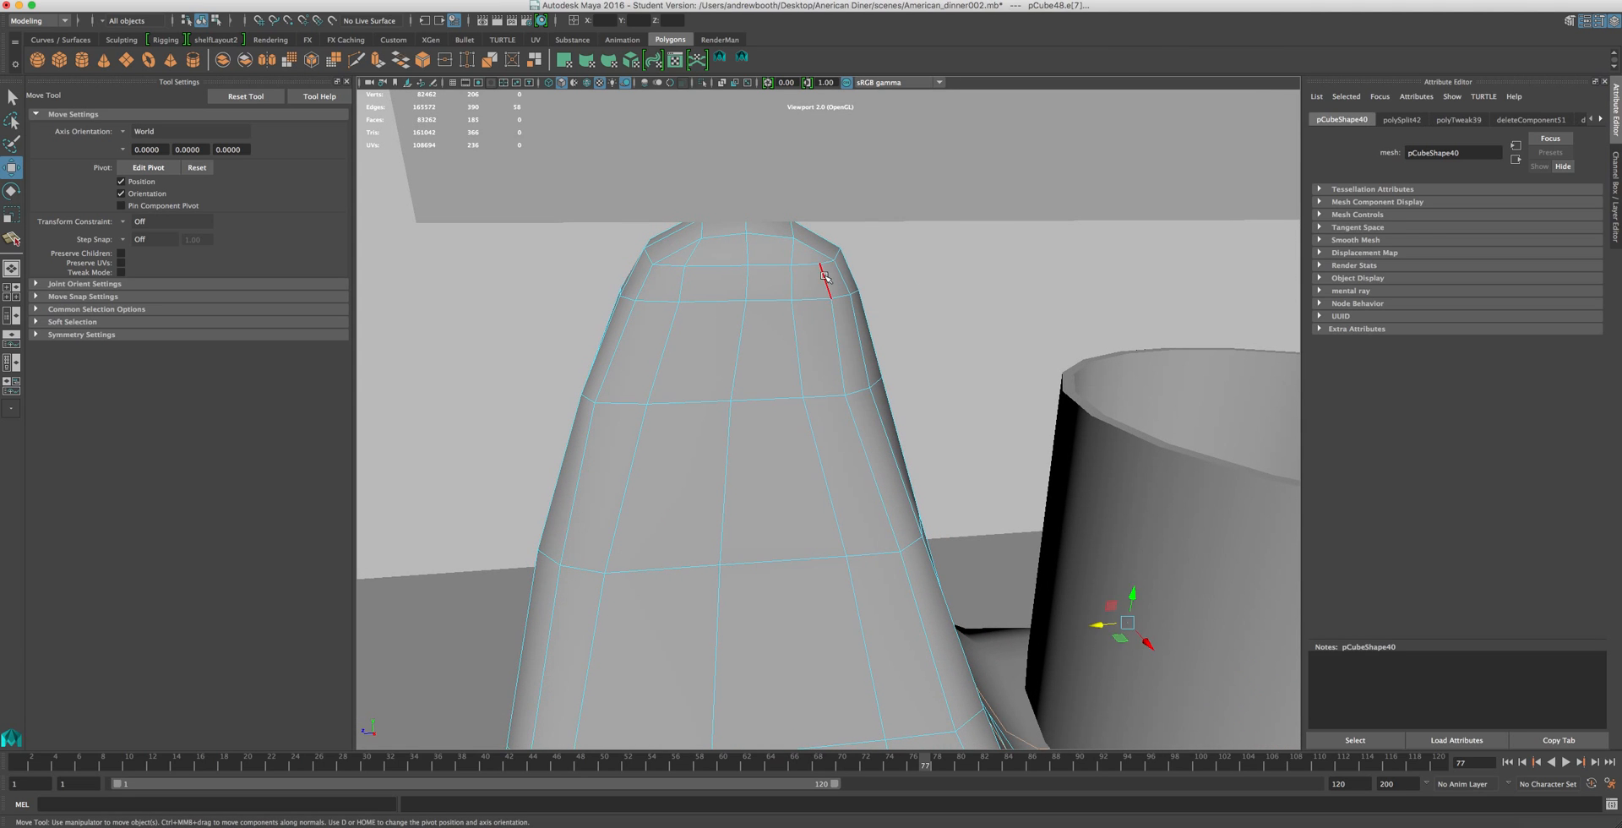
pyautogui.click(724, 452)
pyautogui.keyDown('alt'); pyautogui.moveTo(724, 452); pyautogui.dragTo(671, 365); pyautogui.keyUp('alt')
pyautogui.press('Delete')
# - Undo the last vertex deletion, isolate the mixer base in the viewport and frame it for vertex editing
pyautogui.moveTo(688, 447); pyautogui.dragTo(620, 424, button='right')
pyautogui.hotkey('ctrl', 'z')
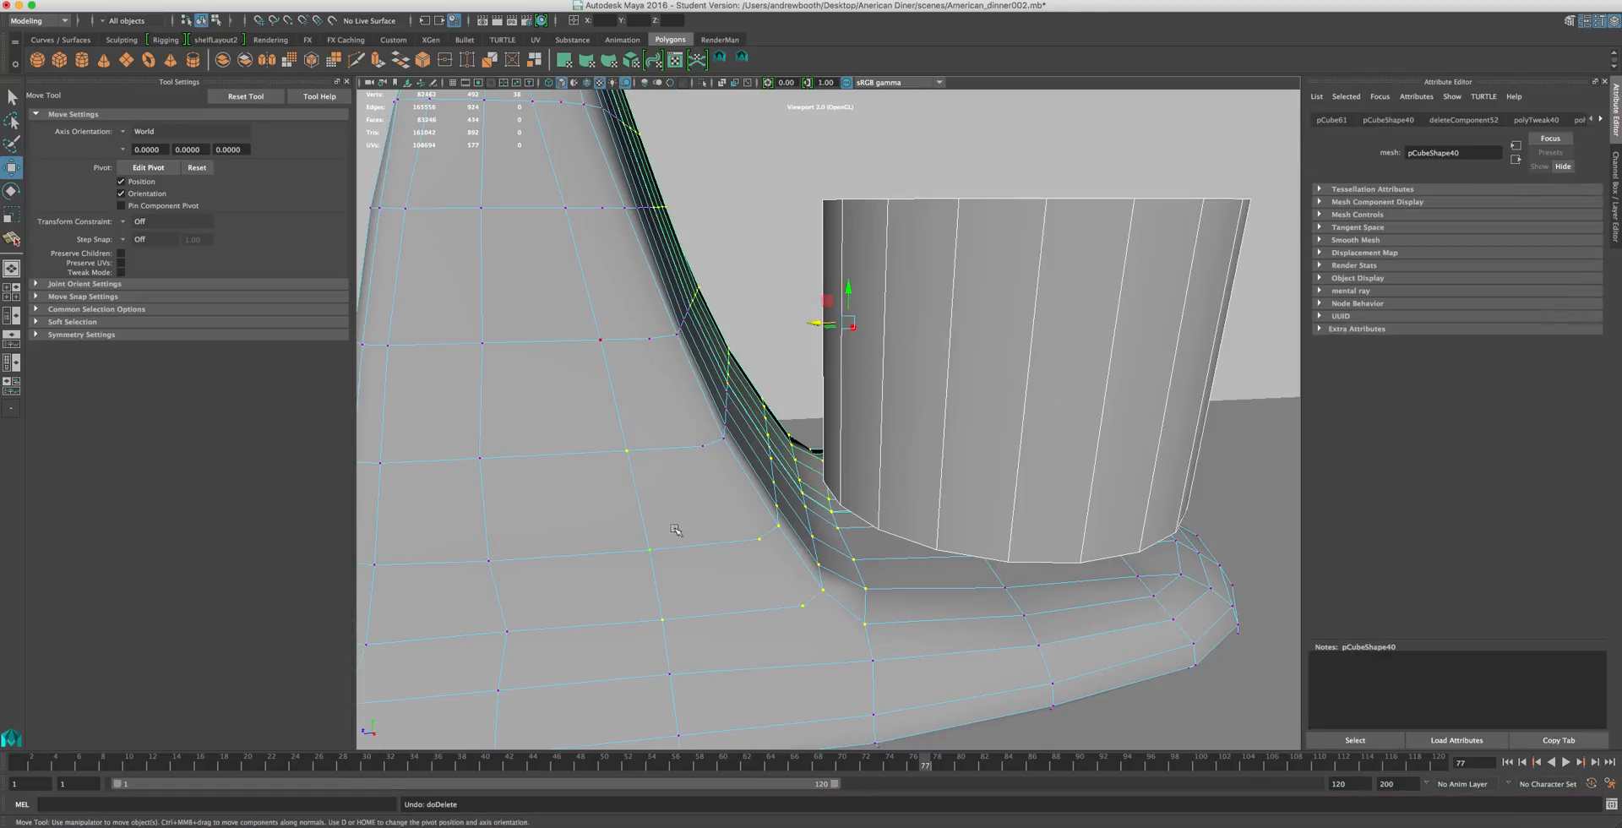
pyautogui.click(759, 539)
pyautogui.moveTo(573, 174); pyautogui.dragTo(659, 156, button='right')
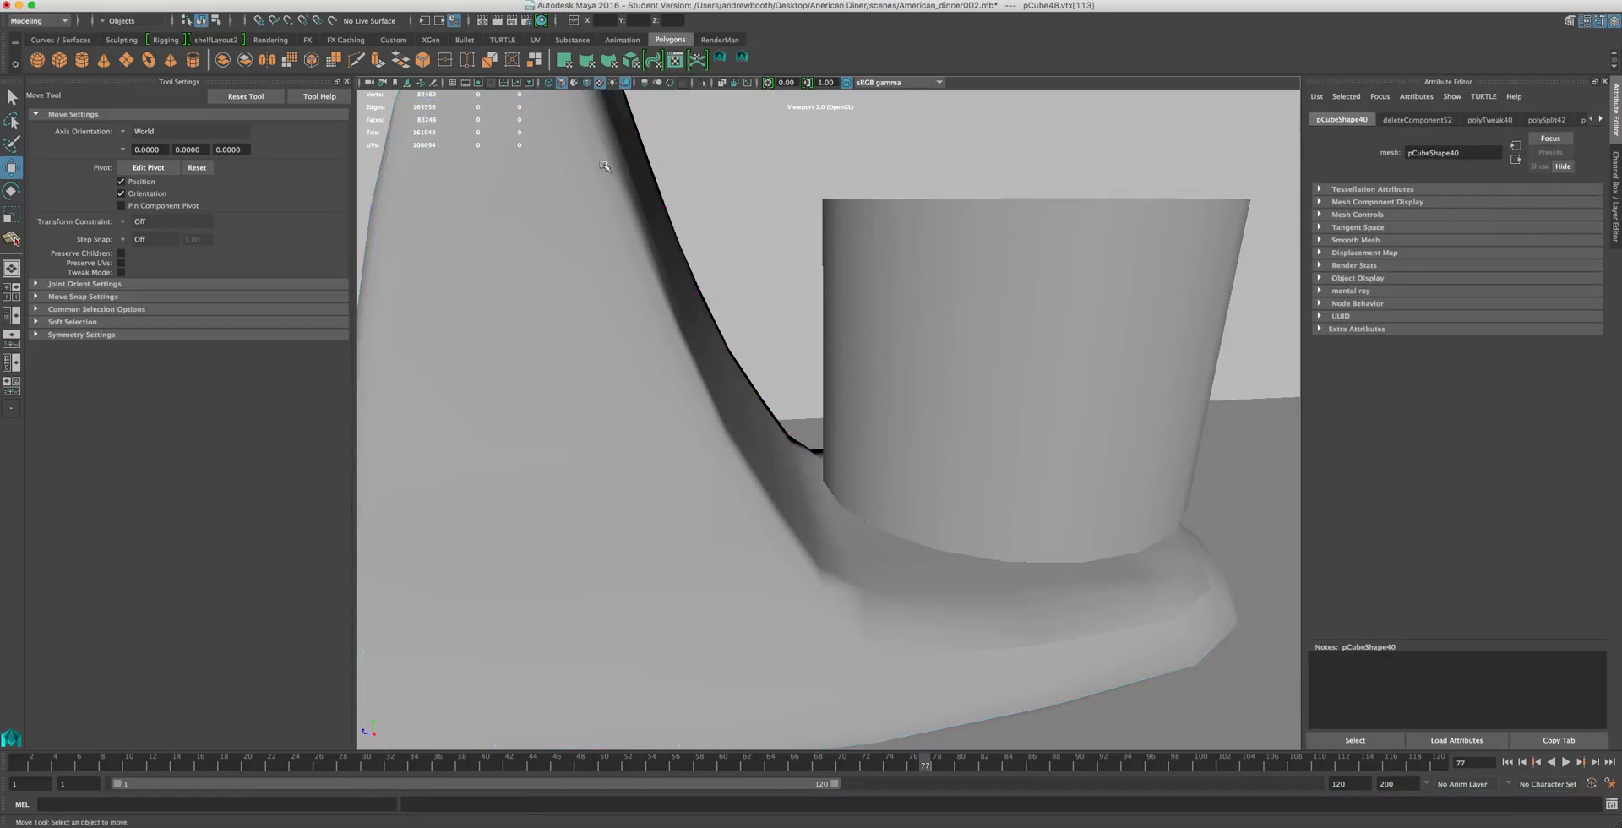
pyautogui.click(700, 82)
pyautogui.moveTo(702, 466); pyautogui.dragTo(638, 462, button='right')
pyautogui.press('f')
# - Delete the leftover vertices of the removed edge loop along the stand's front in three batches
pyautogui.moveTo(925, 314); pyautogui.dragTo(673, 573)
pyautogui.press('Delete')
pyautogui.moveTo(755, 353); pyautogui.dragTo(608, 183)
pyautogui.press('Delete')
pyautogui.moveTo(693, 119); pyautogui.dragTo(565, 249)
pyautogui.press('Delete')
# - Move the vertices along the stand's front corner, down to its junction with the foot, backward one by one to even the spacing
pyautogui.keyDown('alt'); pyautogui.moveTo(633, 327); pyautogui.dragTo(699, 281); pyautogui.keyUp('alt')
pyautogui.click(816, 296)
pyautogui.keyDown('alt'); pyautogui.moveTo(816, 296); pyautogui.dragTo(794, 352); pyautogui.keyUp('alt')
pyautogui.moveTo(662, 353); pyautogui.dragTo(644, 368)
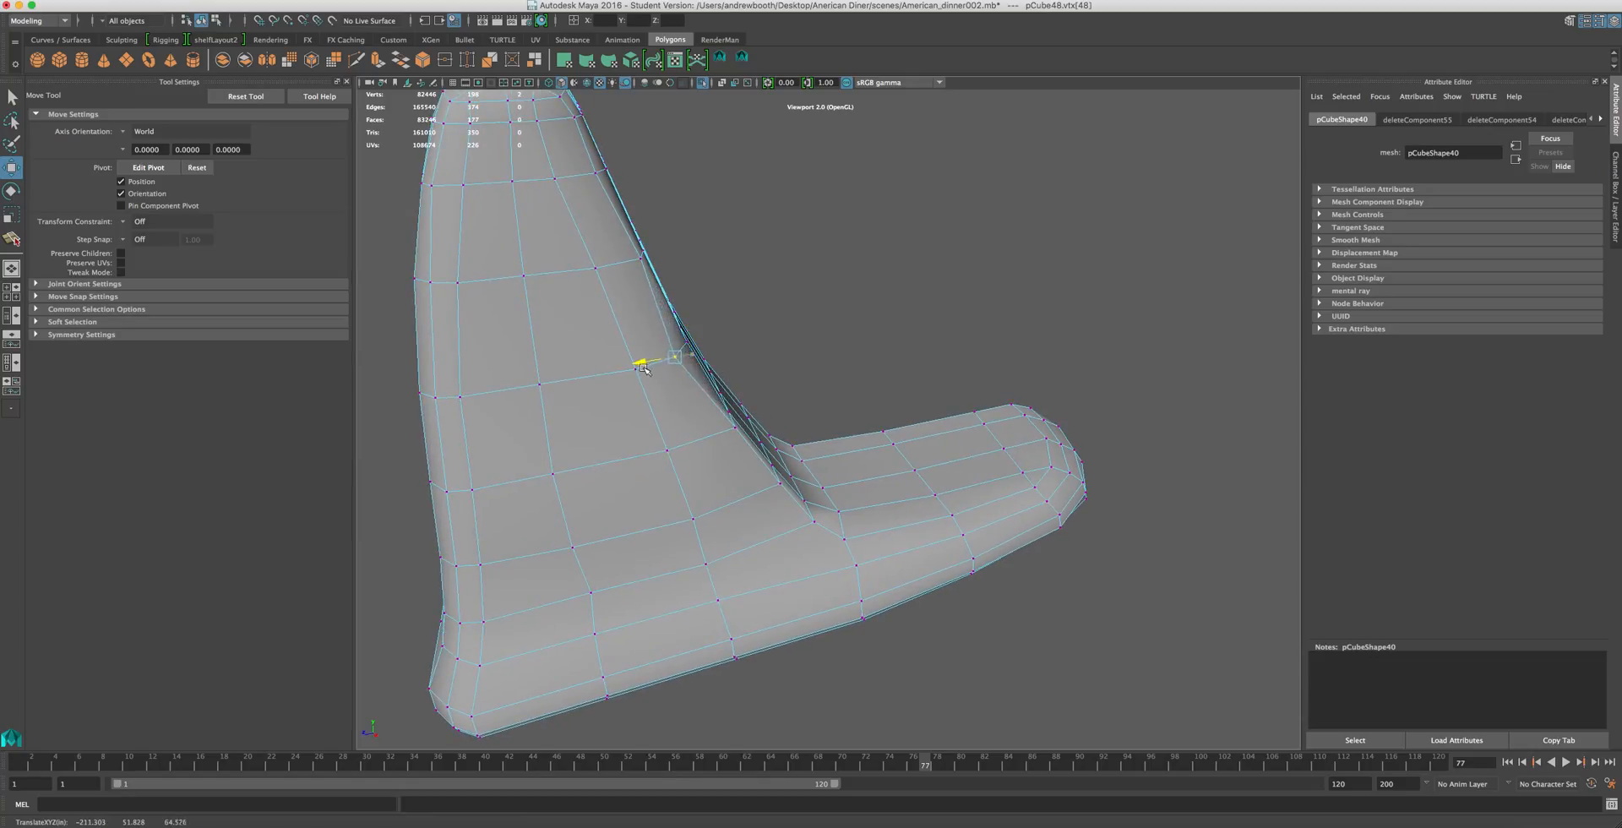
pyautogui.click(713, 432)
pyautogui.moveTo(701, 434); pyautogui.dragTo(673, 441)
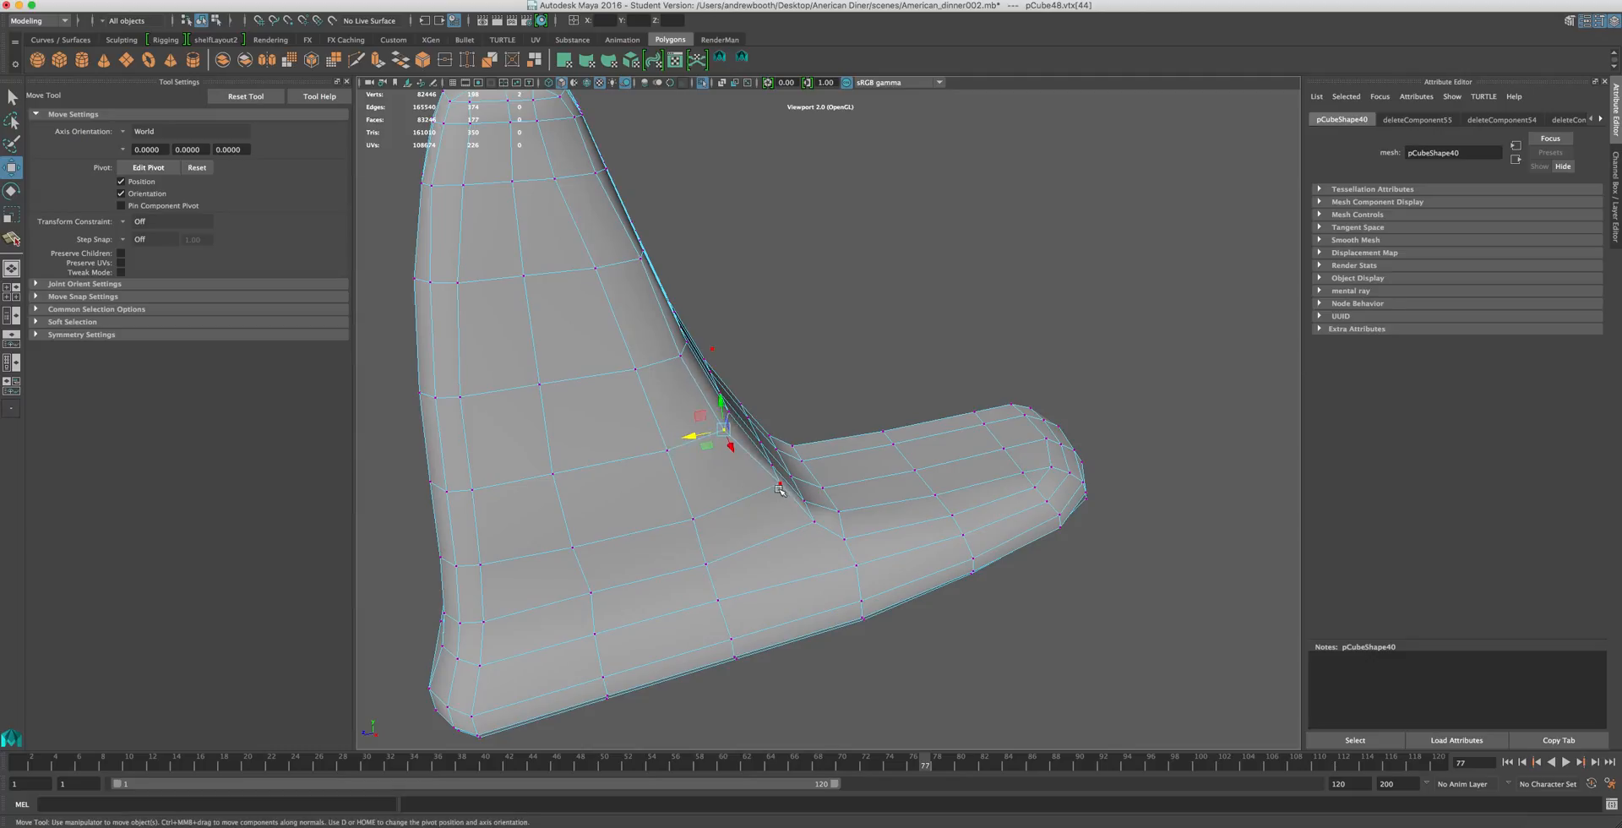
pyautogui.click(747, 490)
pyautogui.moveTo(741, 495); pyautogui.dragTo(727, 498)
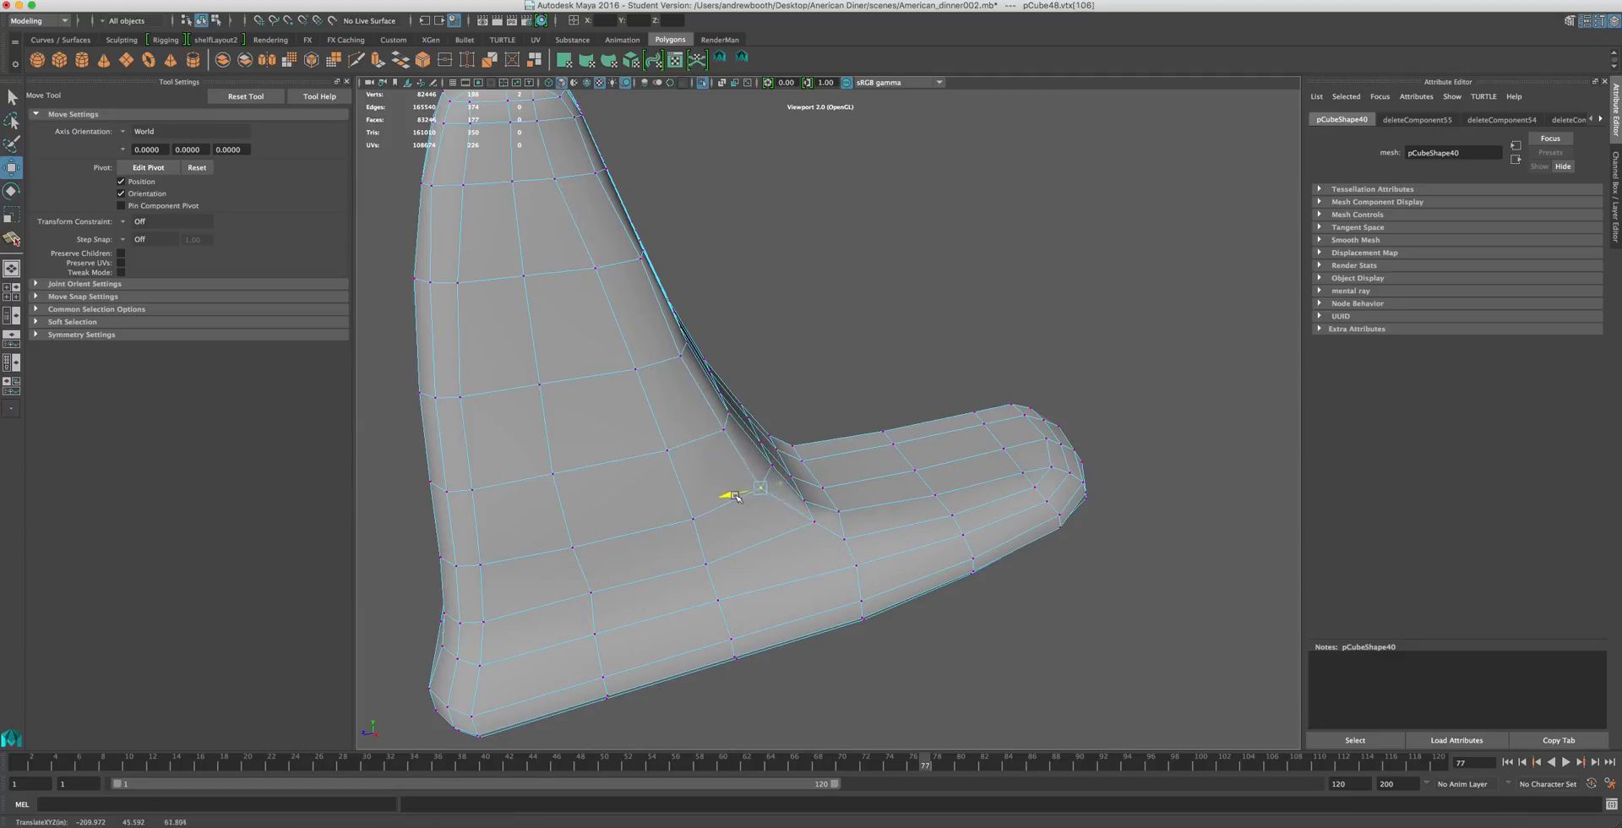
pyautogui.click(815, 522)
pyautogui.moveTo(783, 527); pyautogui.dragTo(708, 516)
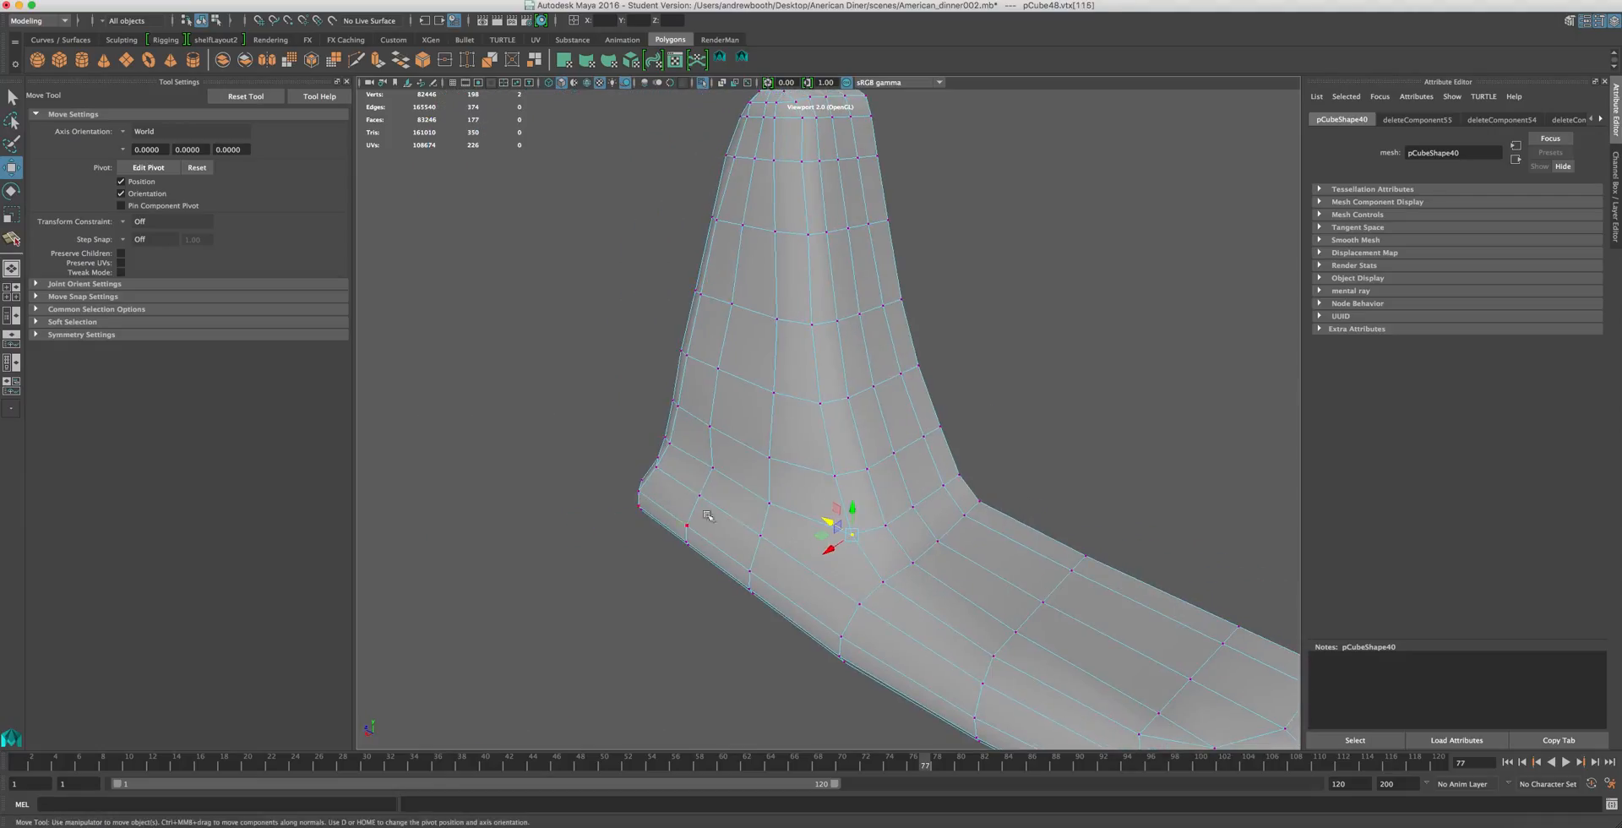
# - Cut a new edge with the Split Polygon Tool from the stand's front corner junction down across the foot's side to its bottom edge
pyautogui.click(742, 58)
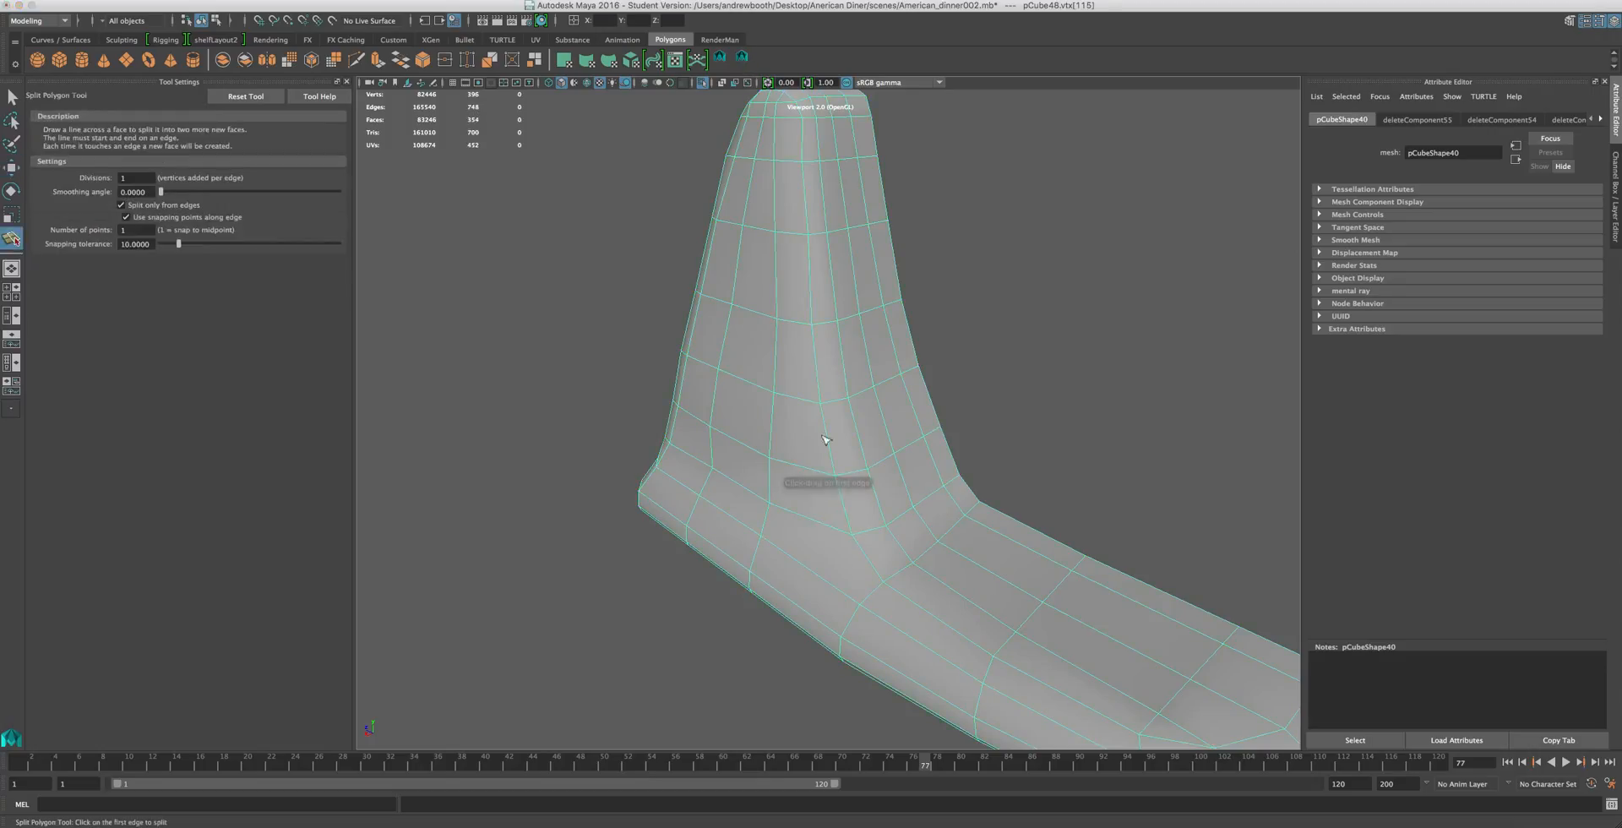
pyautogui.click(842, 536)
pyautogui.click(811, 519)
pyautogui.click(814, 591)
pyautogui.click(806, 571)
pyautogui.moveTo(792, 603); pyautogui.dragTo(787, 614)
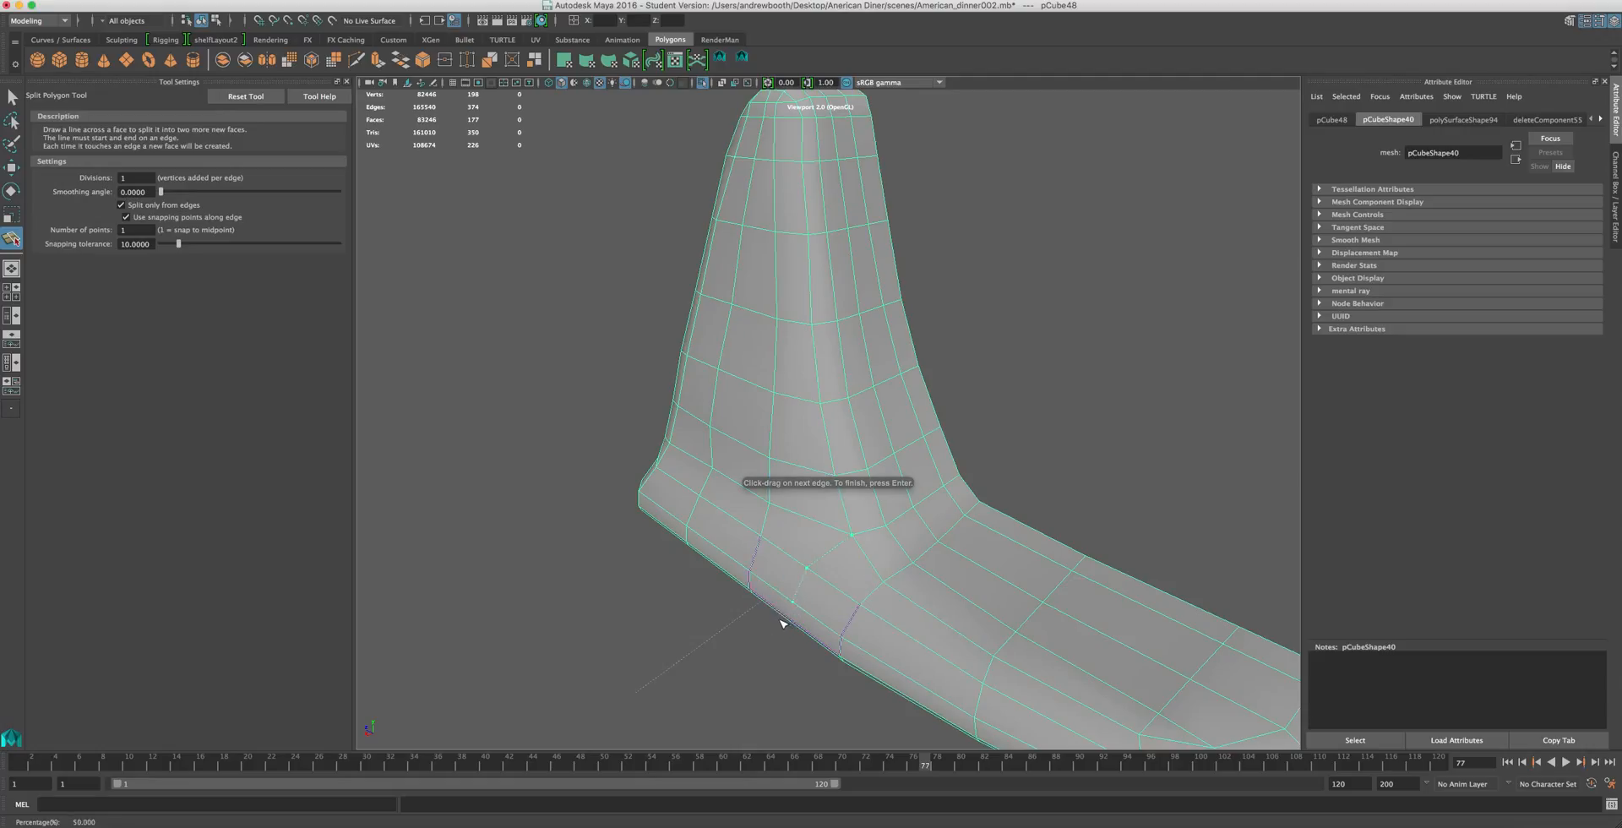
pyautogui.keyDown('alt'); pyautogui.moveTo(757, 575); pyautogui.dragTo(798, 506); pyautogui.keyUp('alt')
pyautogui.keyDown('alt'); pyautogui.moveTo(778, 655); pyautogui.dragTo(814, 515, button='middle'); pyautogui.keyUp('alt')
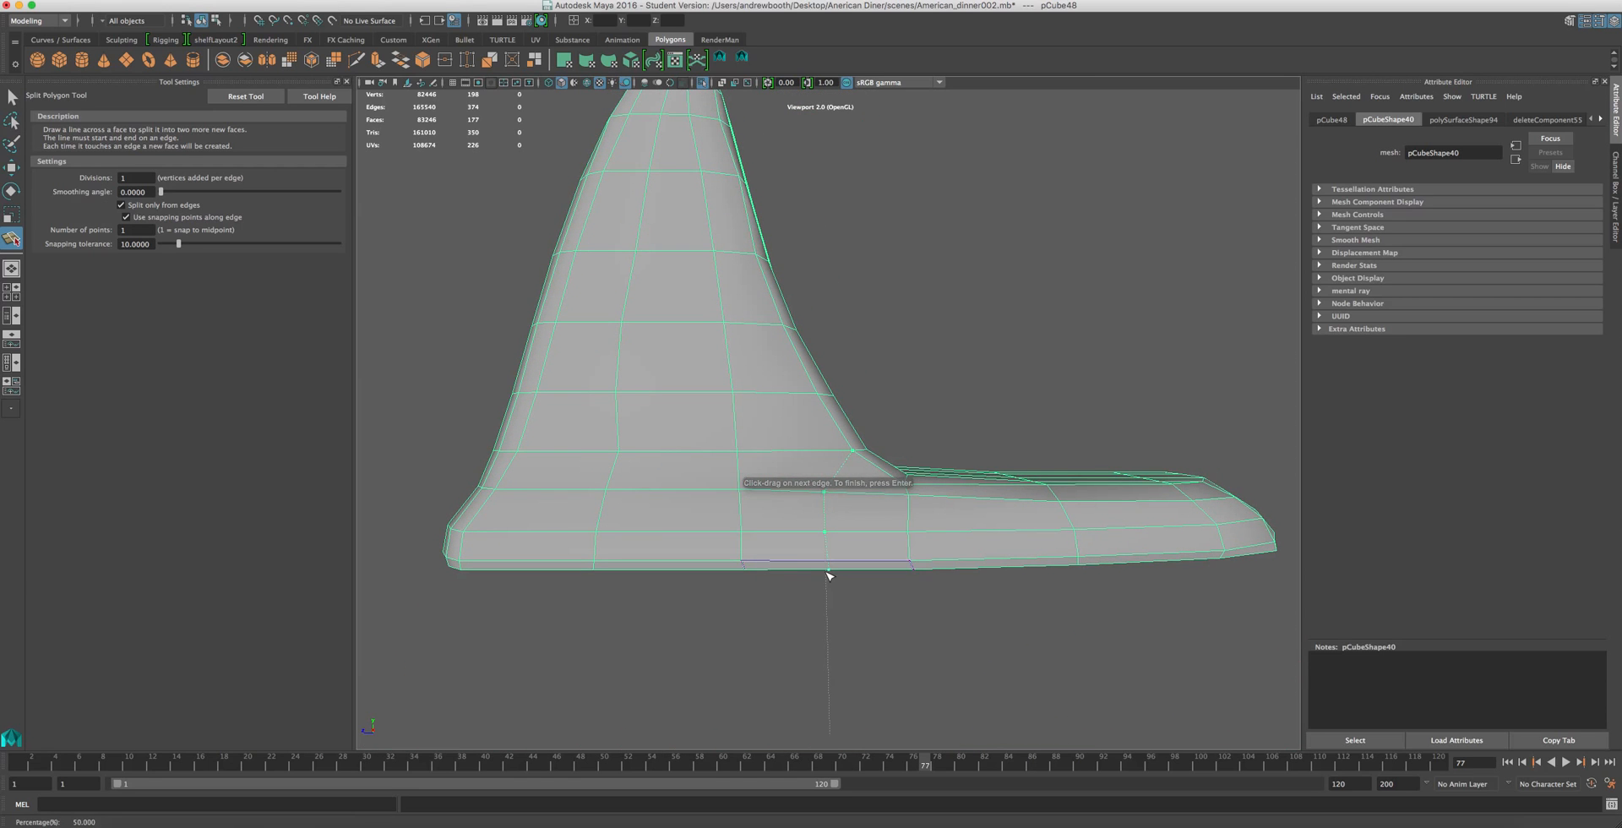
pyautogui.moveTo(797, 567)
pyautogui.keyDown('alt'); pyautogui.mouseDown()
pyautogui.moveTo(781, 549)
pyautogui.moveTo(775, 570)
pyautogui.mouseUp(); pyautogui.keyUp('alt')
pyautogui.press('Return')
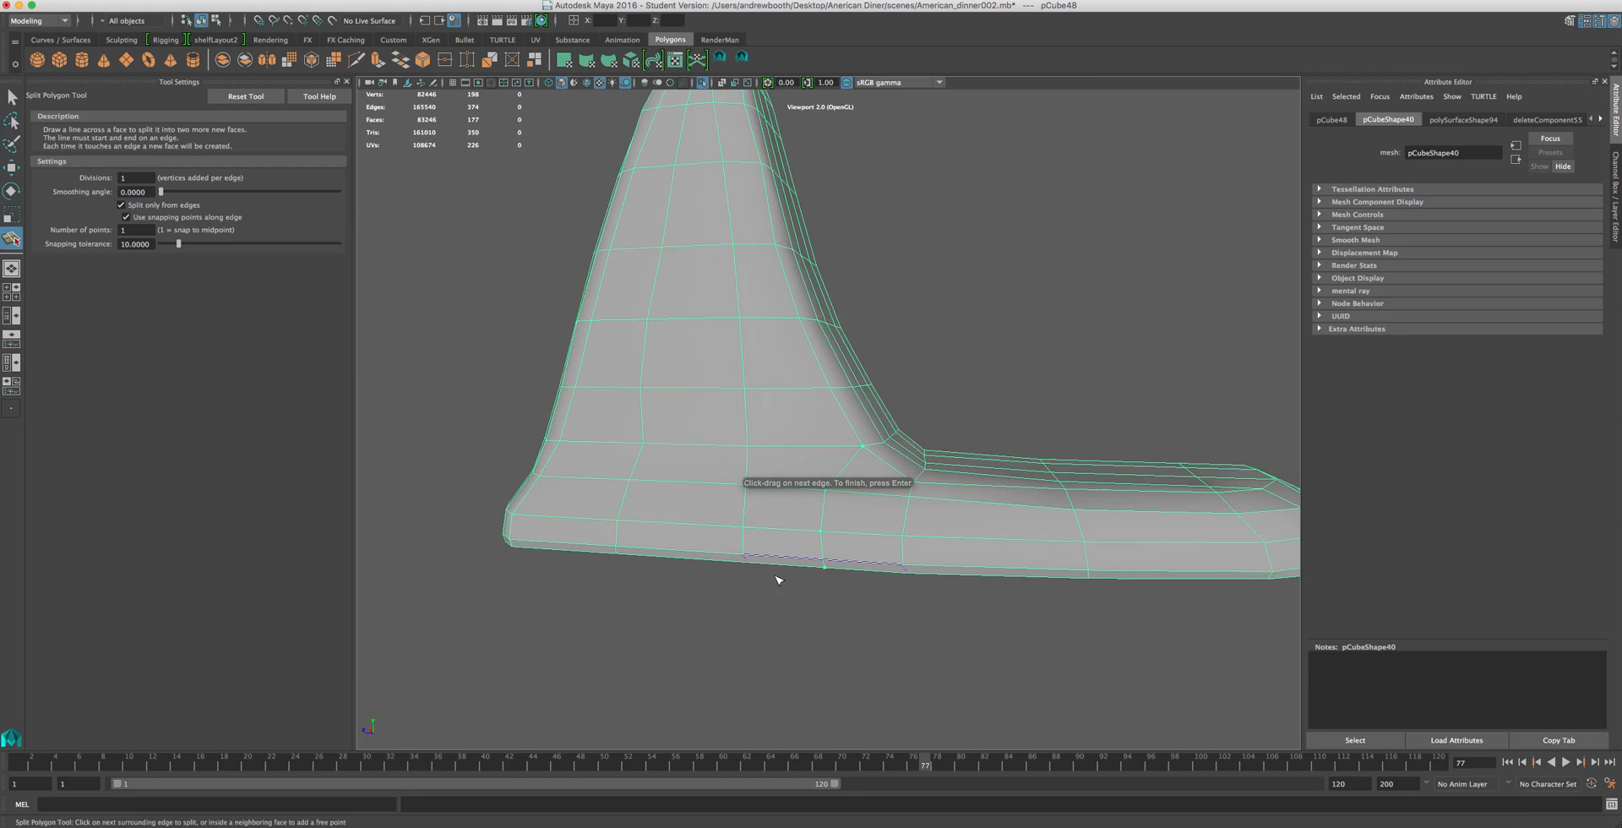
pyautogui.press('w')
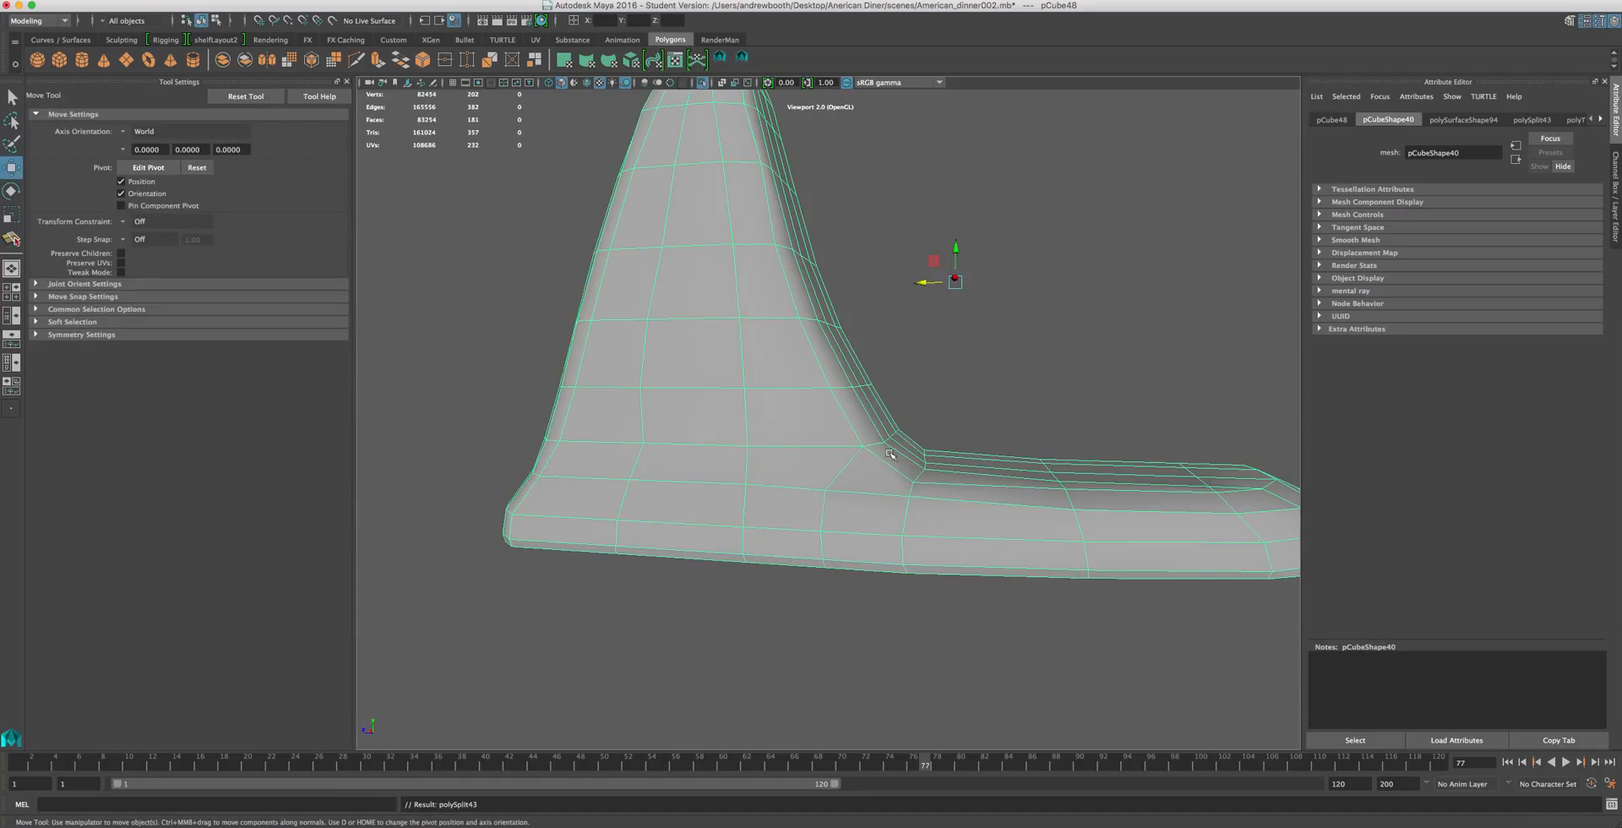
# - Select the five vertices running up the stand's side edge from the foot junction and shift them slightly backward together
pyautogui.keyDown('alt'); pyautogui.moveTo(677, 436); pyautogui.dragTo(728, 515); pyautogui.keyUp('alt')
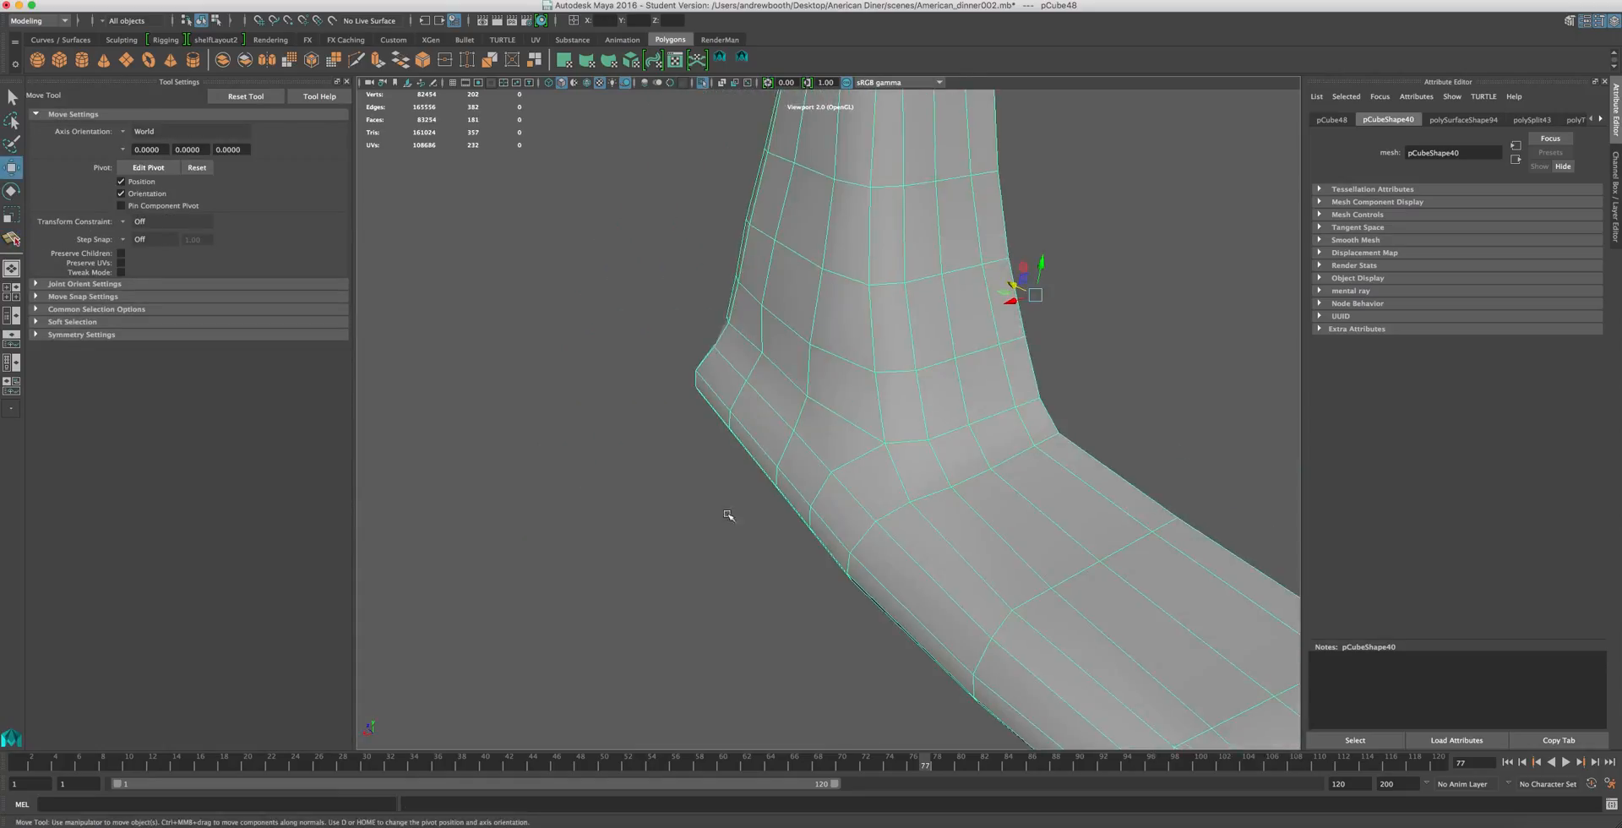
pyautogui.keyDown('alt'); pyautogui.moveTo(806, 424); pyautogui.dragTo(710, 521); pyautogui.keyUp('alt')
pyautogui.moveTo(836, 431); pyautogui.dragTo(779, 431, button='right')
pyautogui.click(827, 479)
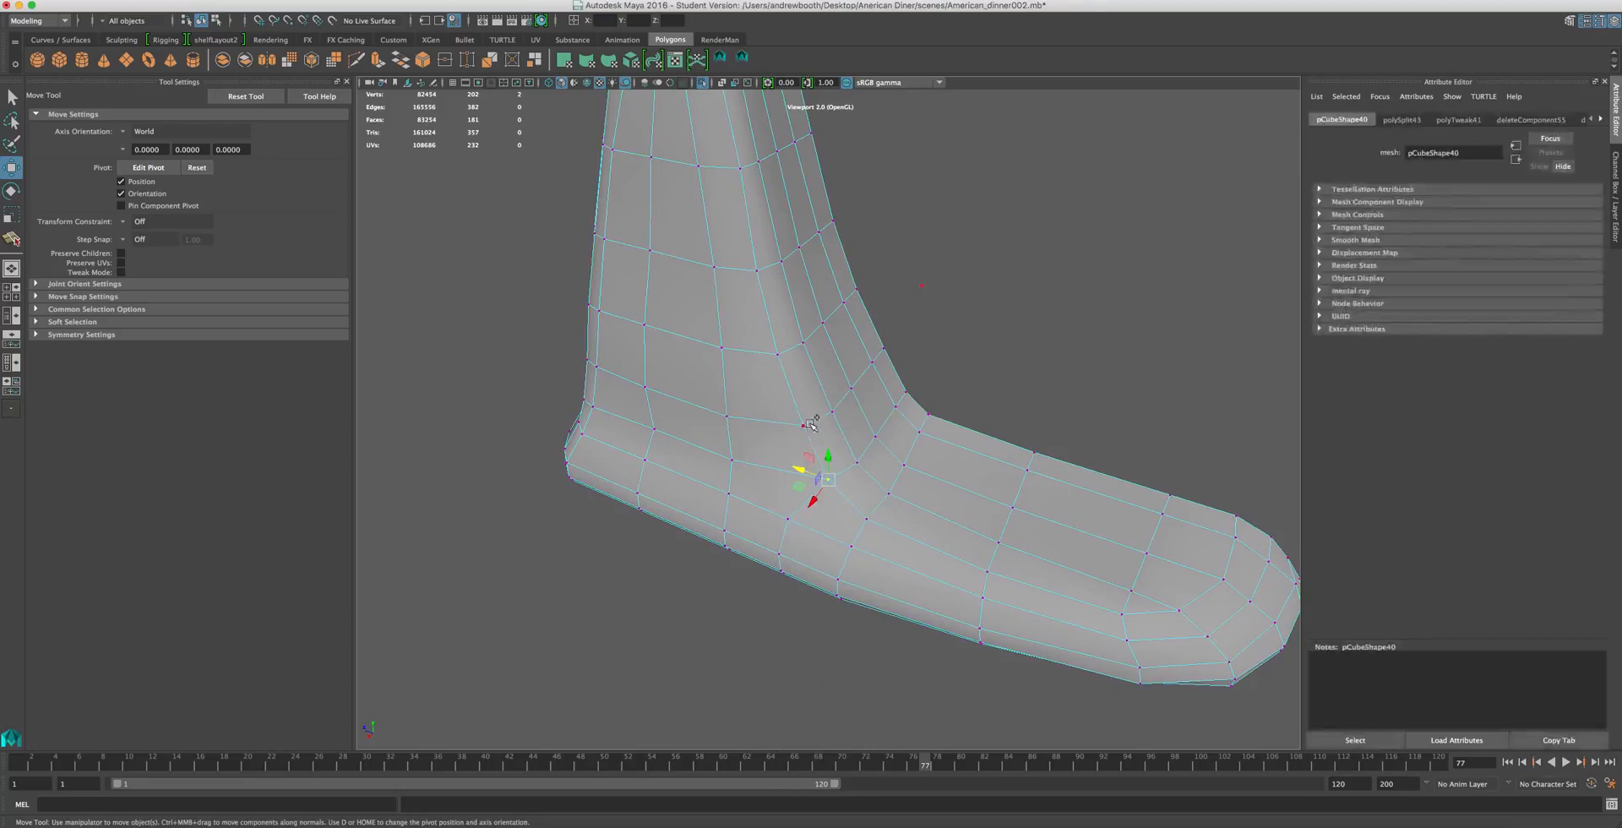
pyautogui.keyDown('shift'); pyautogui.click(777, 354); pyautogui.keyUp('shift')
pyautogui.keyDown('shift'); pyautogui.click(756, 270); pyautogui.keyUp('shift')
pyautogui.keyDown('shift'); pyautogui.click(740, 168); pyautogui.keyUp('shift')
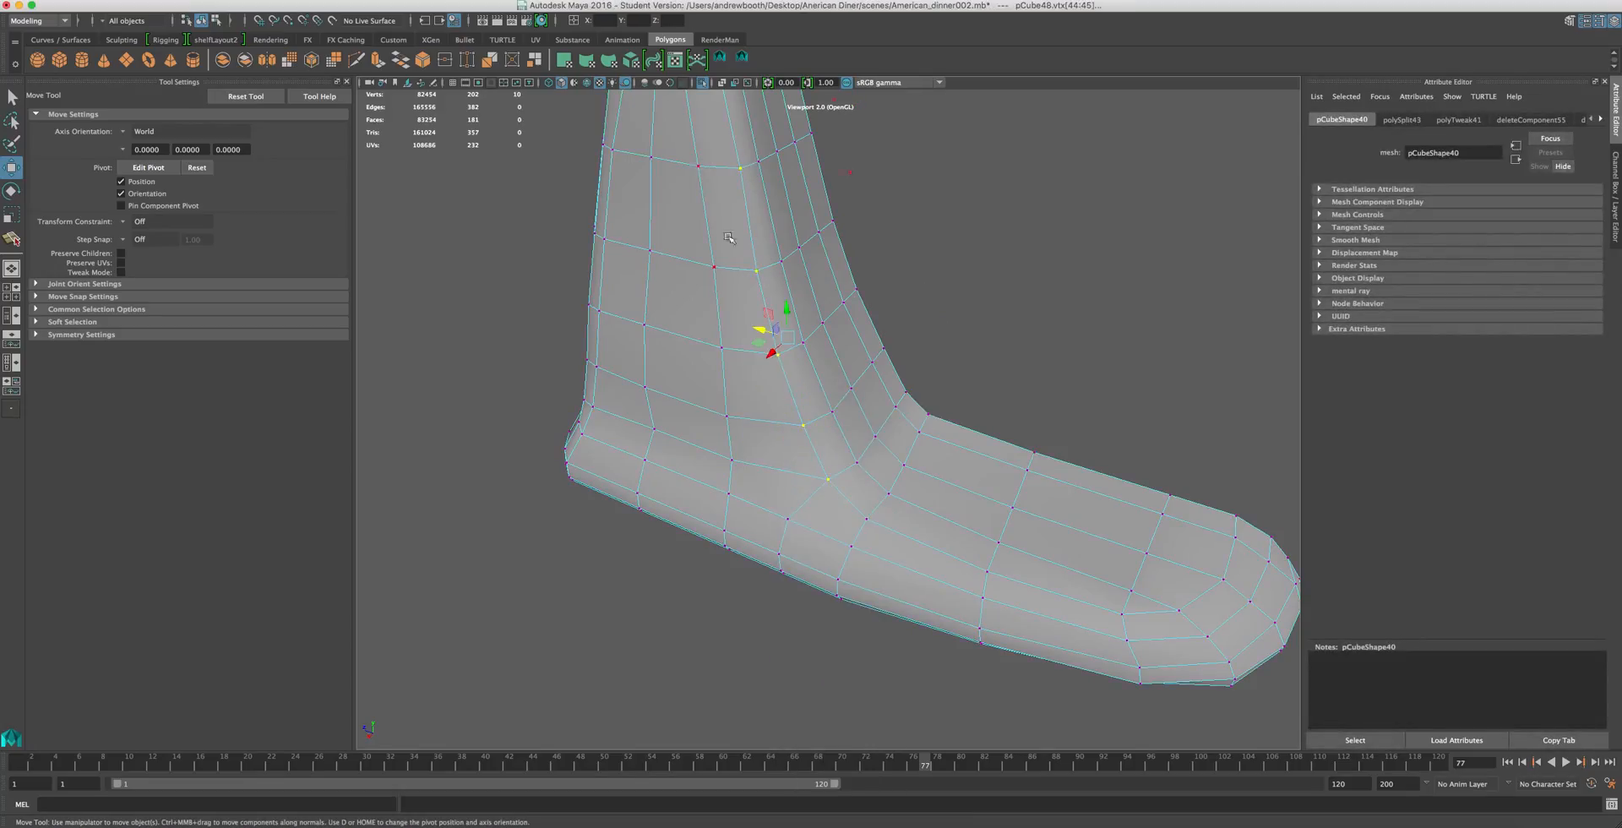
pyautogui.moveTo(758, 334); pyautogui.dragTo(755, 334)
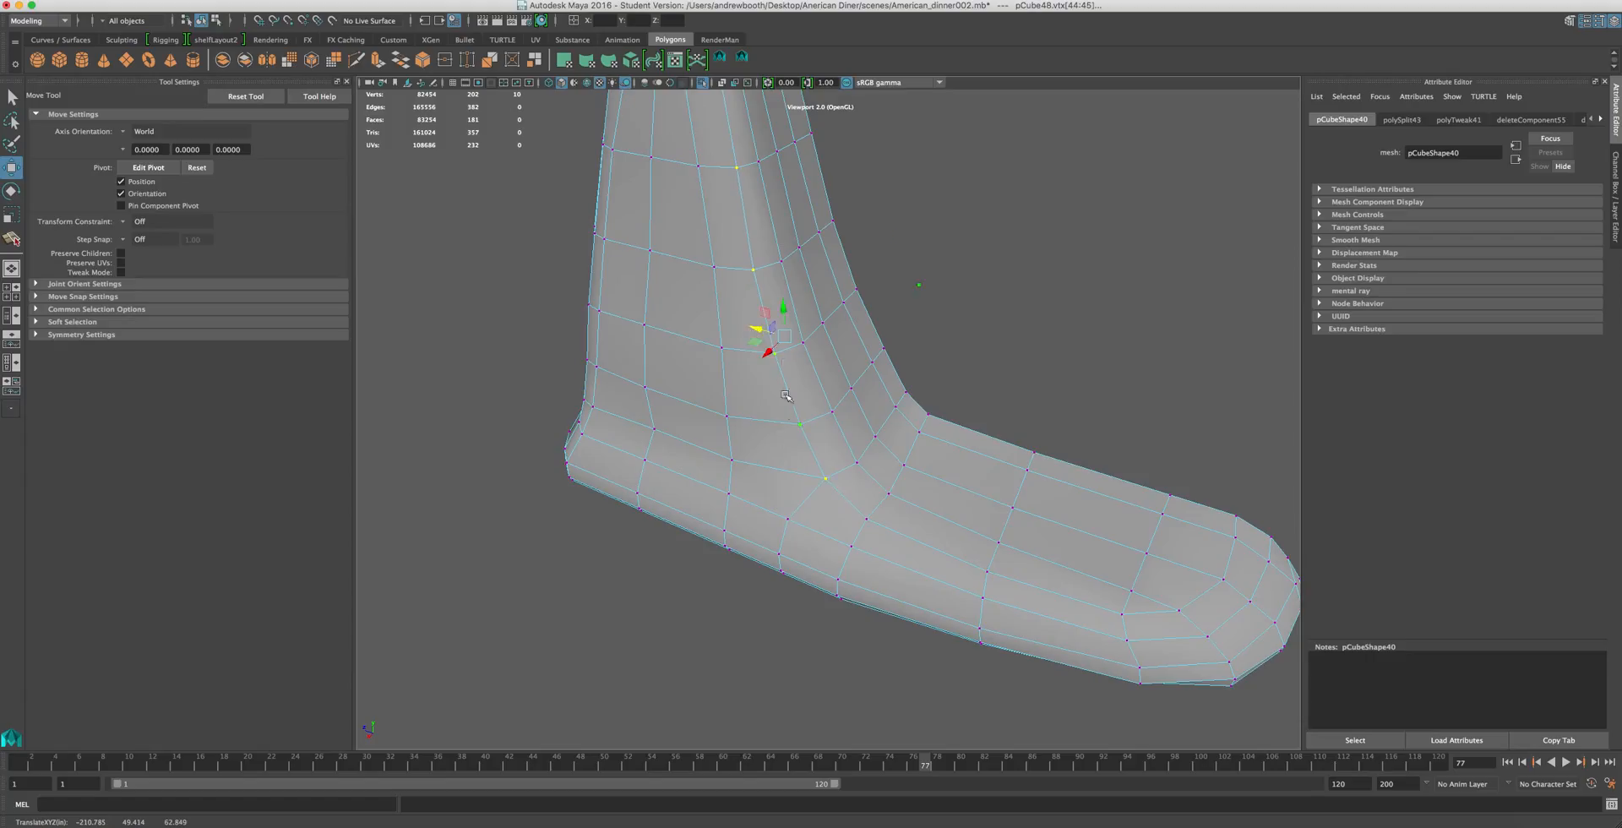
# - Select the four neighbouring vertices along the stand's front corner and move them slightly outward along X
pyautogui.click(858, 461)
pyautogui.click(833, 412)
pyautogui.keyDown('shift'); pyautogui.click(805, 341); pyautogui.keyUp('shift')
pyautogui.keyDown('shift'); pyautogui.click(856, 462); pyautogui.keyUp('shift')
pyautogui.keyDown('shift'); pyautogui.click(794, 250); pyautogui.keyUp('shift')
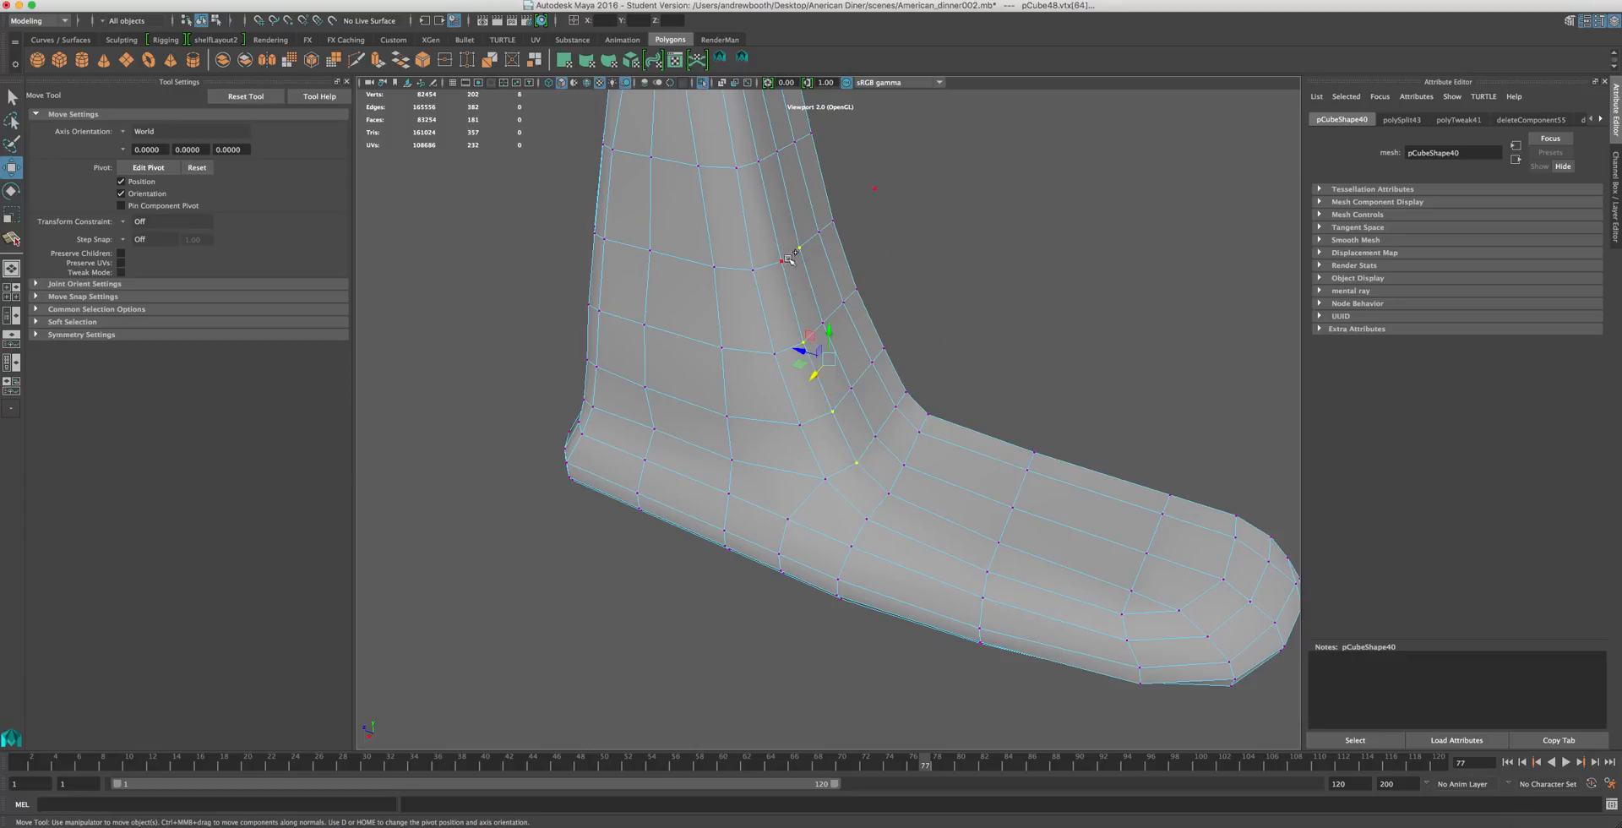
pyautogui.keyDown('shift'); pyautogui.click(781, 262); pyautogui.keyUp('shift')
pyautogui.moveTo(805, 387); pyautogui.dragTo(804, 389)
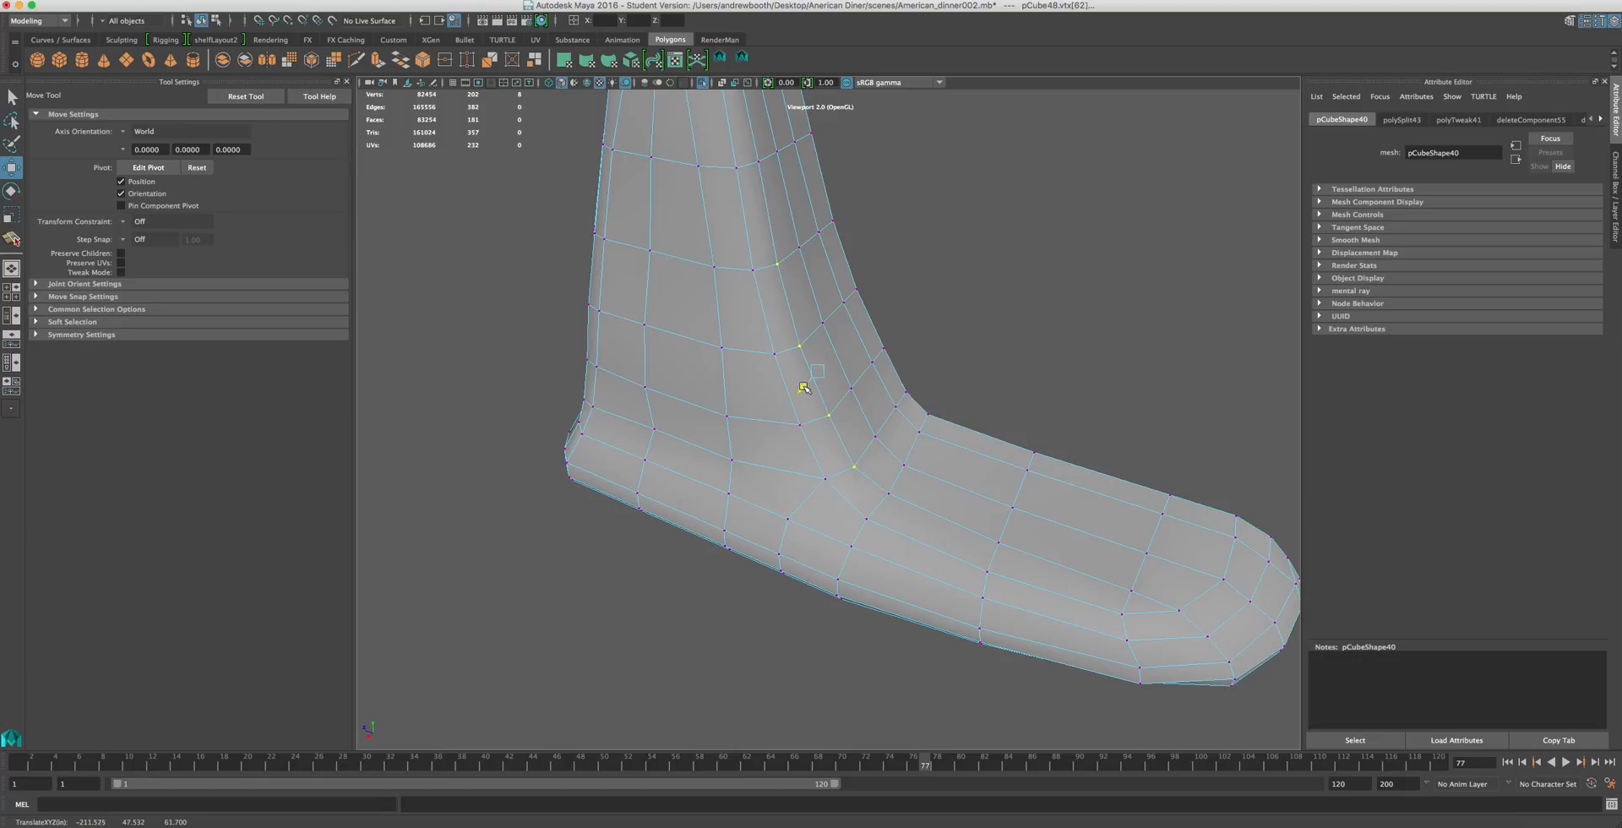
# - Adjust individual vertices where the stand's front corner meets the foot, moving them outward or back to smooth the transition
pyautogui.click(828, 417)
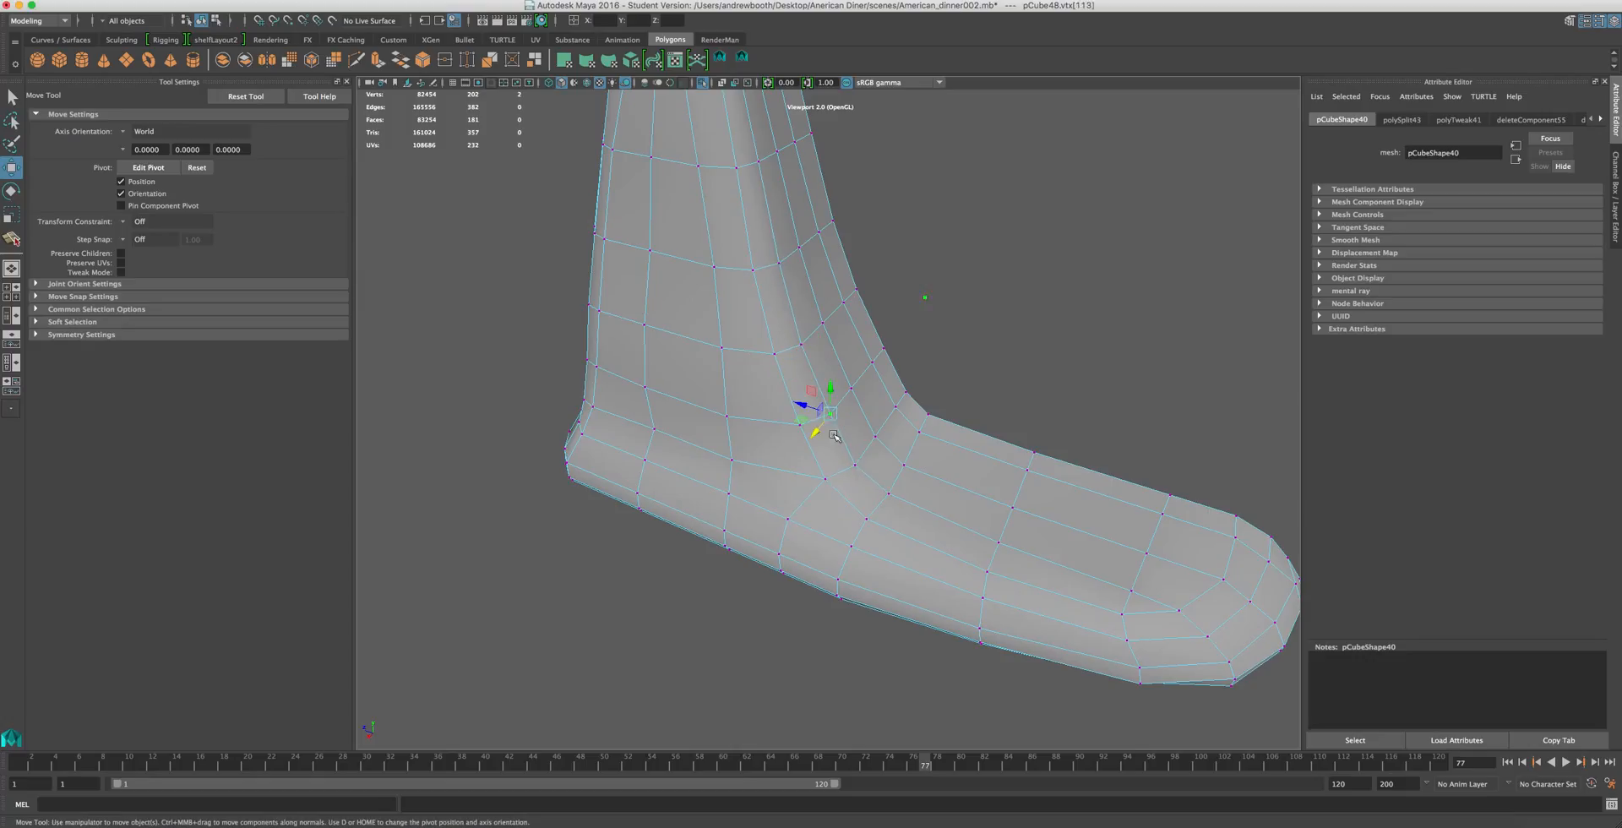
pyautogui.moveTo(815, 429); pyautogui.dragTo(813, 435)
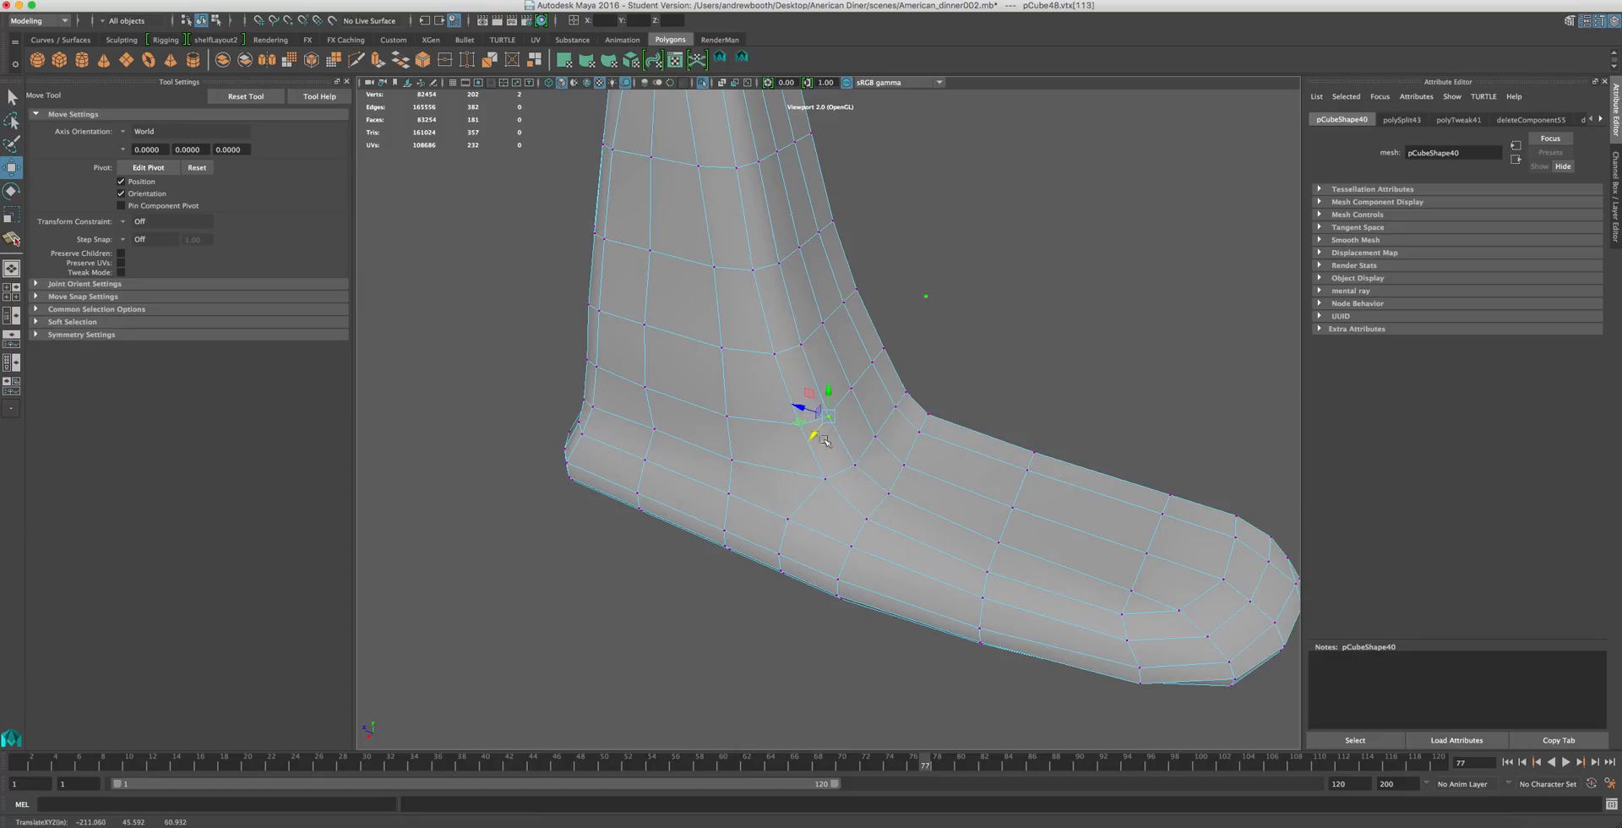
pyautogui.click(851, 460)
pyautogui.moveTo(840, 491); pyautogui.dragTo(805, 535)
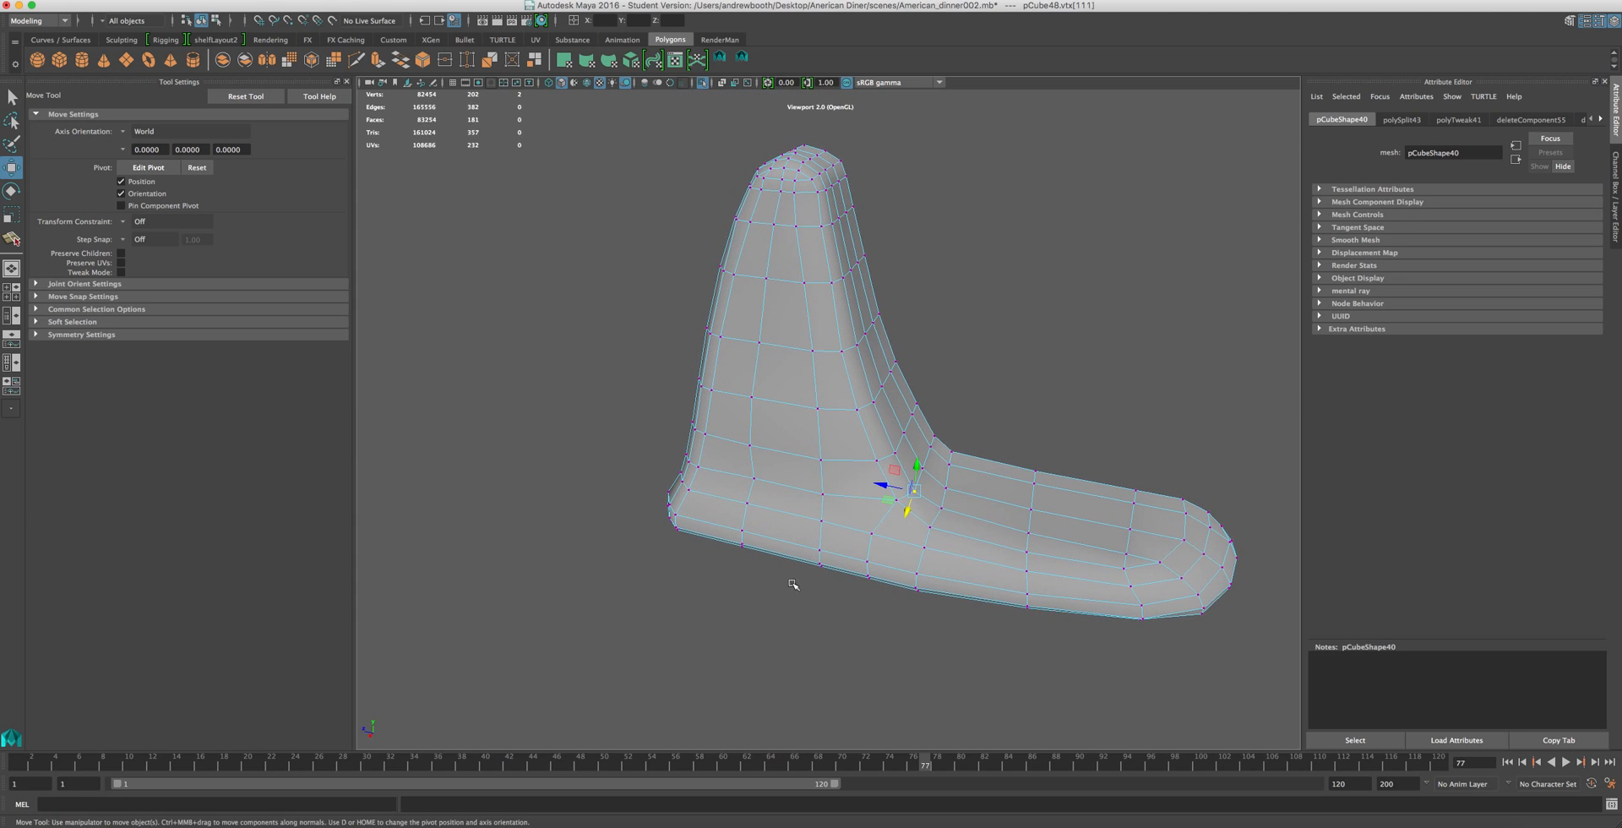
pyautogui.click(872, 531)
pyautogui.moveTo(870, 498); pyautogui.dragTo(864, 499)
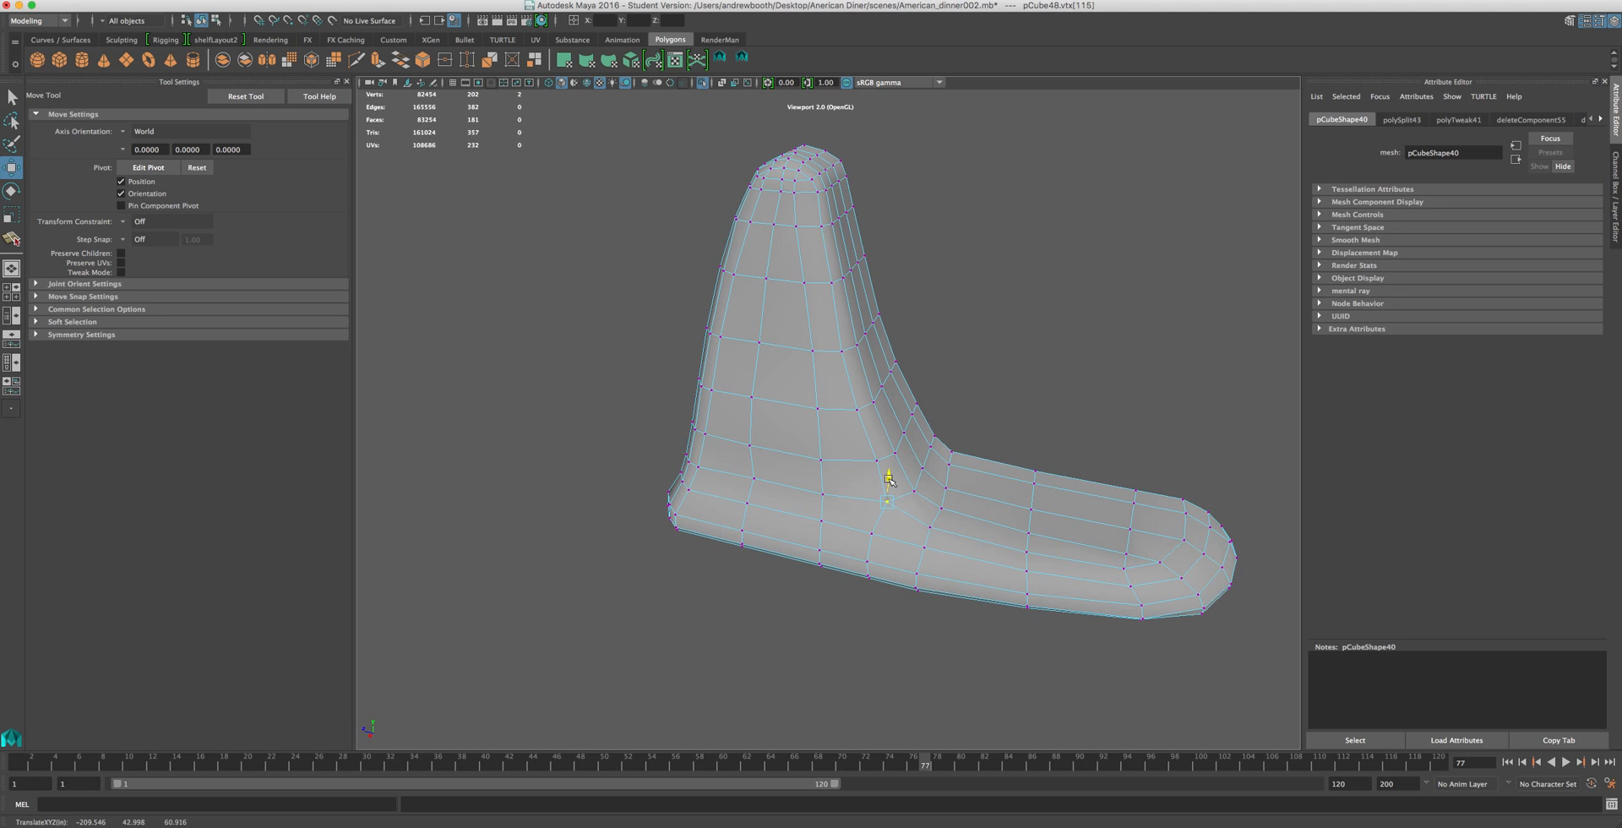
# - Nudge the vertices near the foot junction on the stand's side inward along X, working from behind
pyautogui.keyDown('alt'); pyautogui.moveTo(887, 515); pyautogui.dragTo(1032, 539); pyautogui.keyUp('alt')
pyautogui.moveTo(855, 447); pyautogui.dragTo(848, 430)
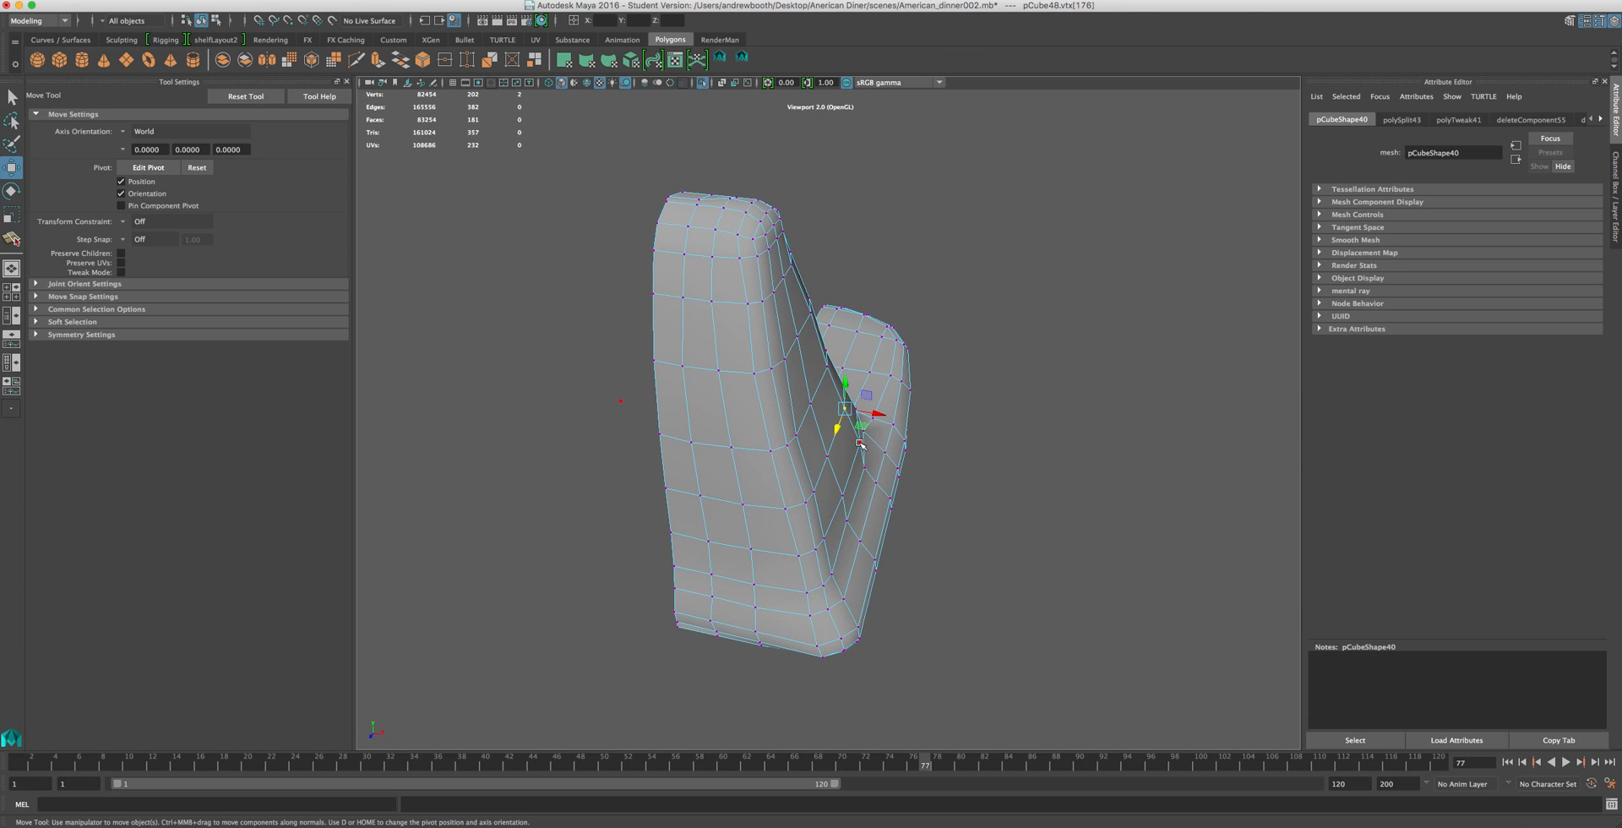
pyautogui.moveTo(885, 445); pyautogui.dragTo(881, 446)
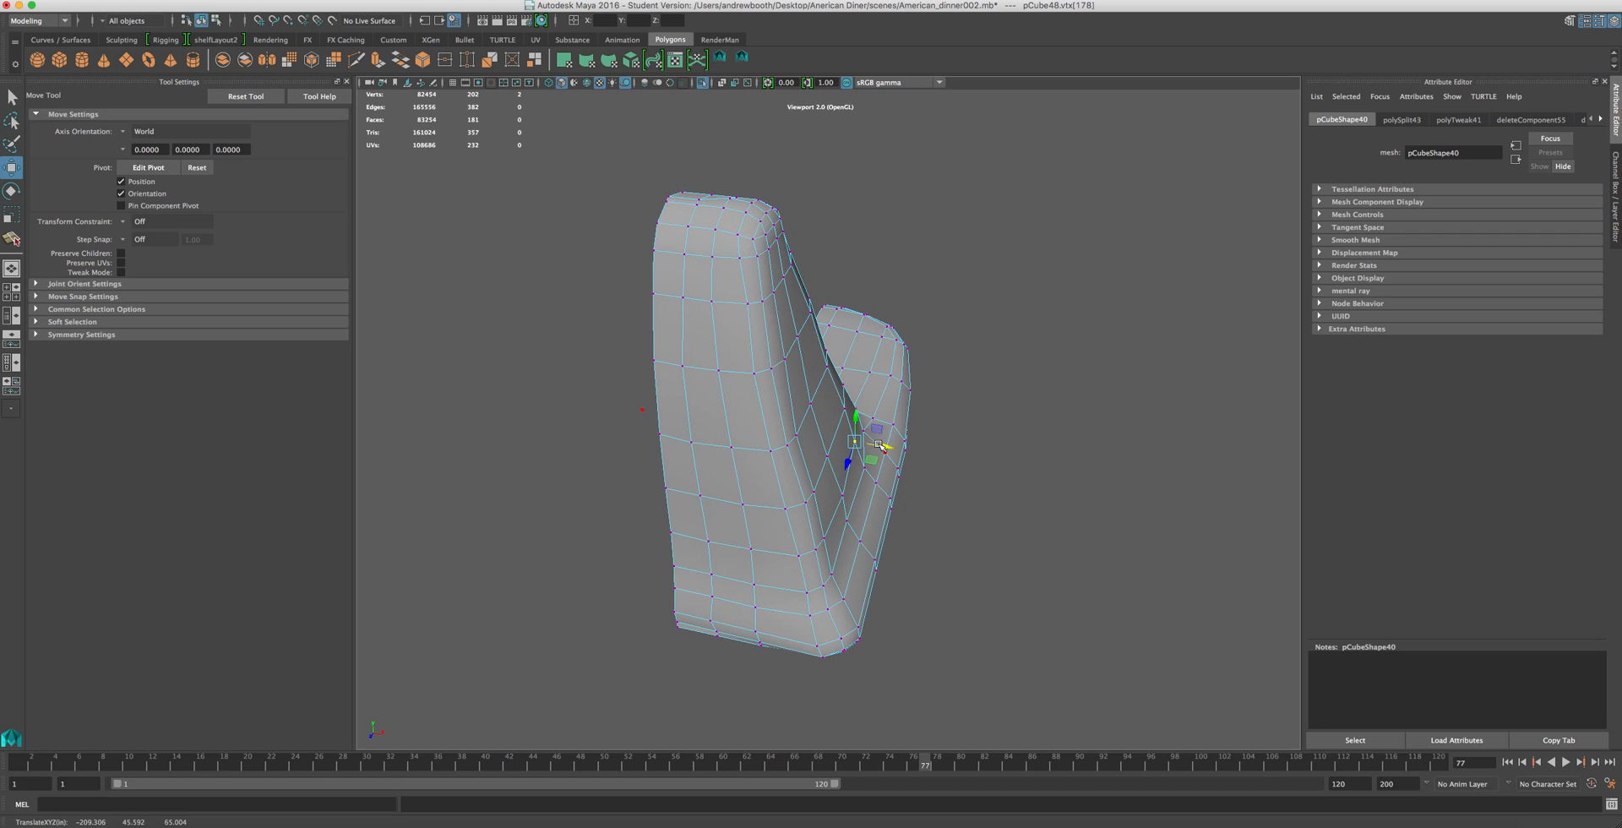
# - Return to object mode and examine the mixer base's surface from several angles, closing in on the stand's front corner
pyautogui.keyDown('alt'); pyautogui.moveTo(846, 523); pyautogui.dragTo(803, 532); pyautogui.keyUp('alt')
pyautogui.keyDown('alt'); pyautogui.moveTo(740, 349); pyautogui.dragTo(727, 289); pyautogui.keyUp('alt')
pyautogui.rightClick(905, 313)
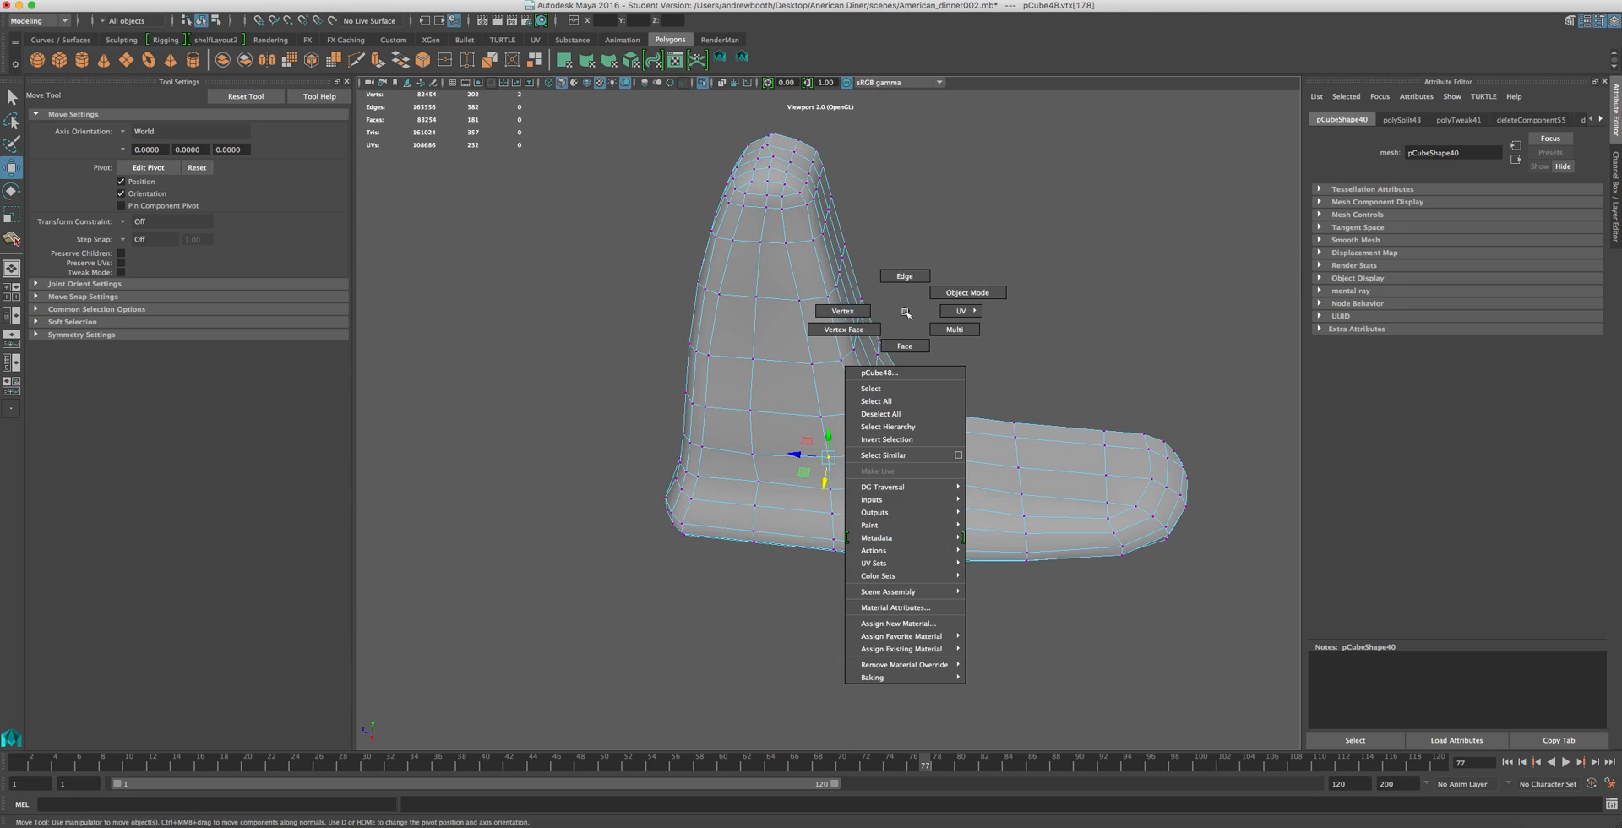
pyautogui.rightClick(779, 264)
pyautogui.click(747, 373)
pyautogui.keyDown('alt'); pyautogui.moveTo(774, 412); pyautogui.dragTo(686, 331); pyautogui.keyUp('alt')
pyautogui.click(640, 349)
pyautogui.scroll(-5, 659, 417)
pyautogui.keyDown('alt'); pyautogui.moveTo(660, 418); pyautogui.dragTo(811, 347); pyautogui.keyUp('alt')
pyautogui.click(827, 457)
pyautogui.scroll(5, 832, 452)
pyautogui.keyDown('alt'); pyautogui.moveTo(832, 452); pyautogui.dragTo(814, 481); pyautogui.keyUp('alt')
pyautogui.scroll(5, 883, 355)
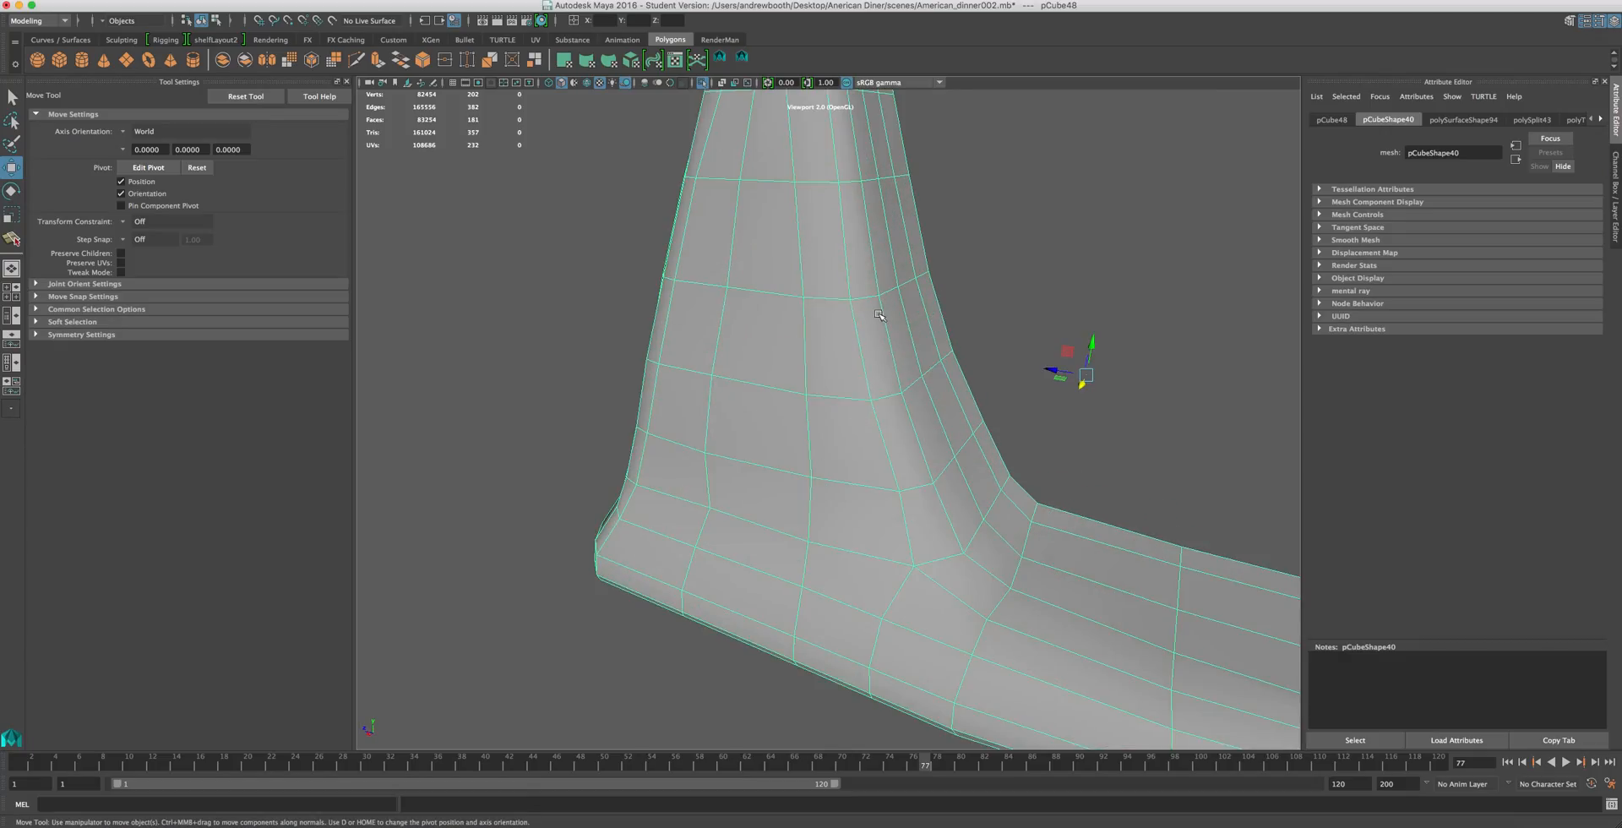
# - Select the vertical strip of faces along the stand's front corner, from the foot junction up to the rounded top
pyautogui.rightClick(879, 314)
pyautogui.click(878, 349)
pyautogui.click(870, 348)
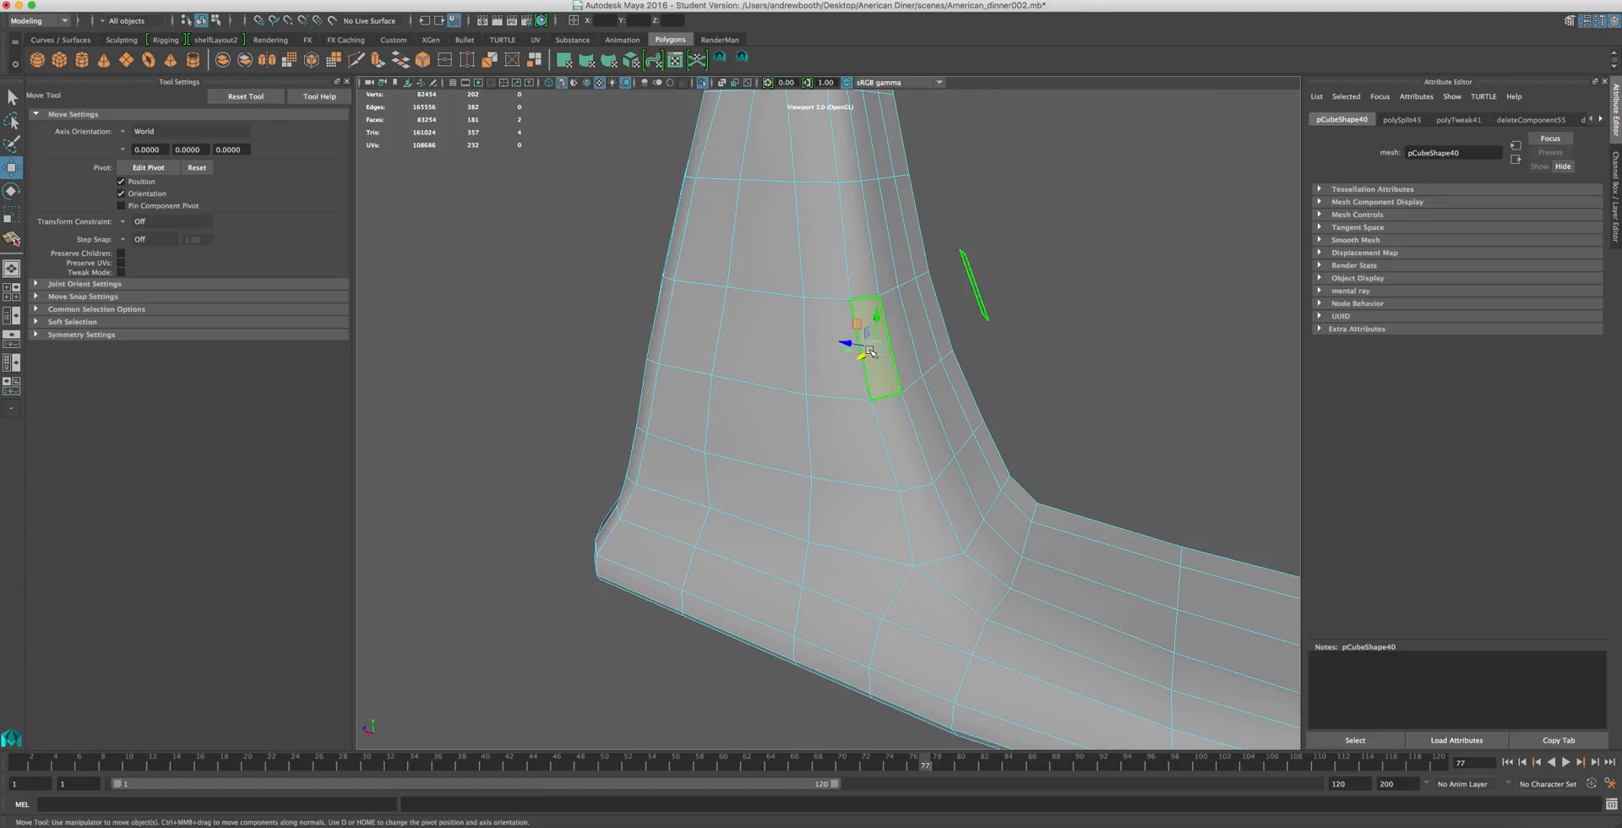
pyautogui.press('e')
pyautogui.press('r')
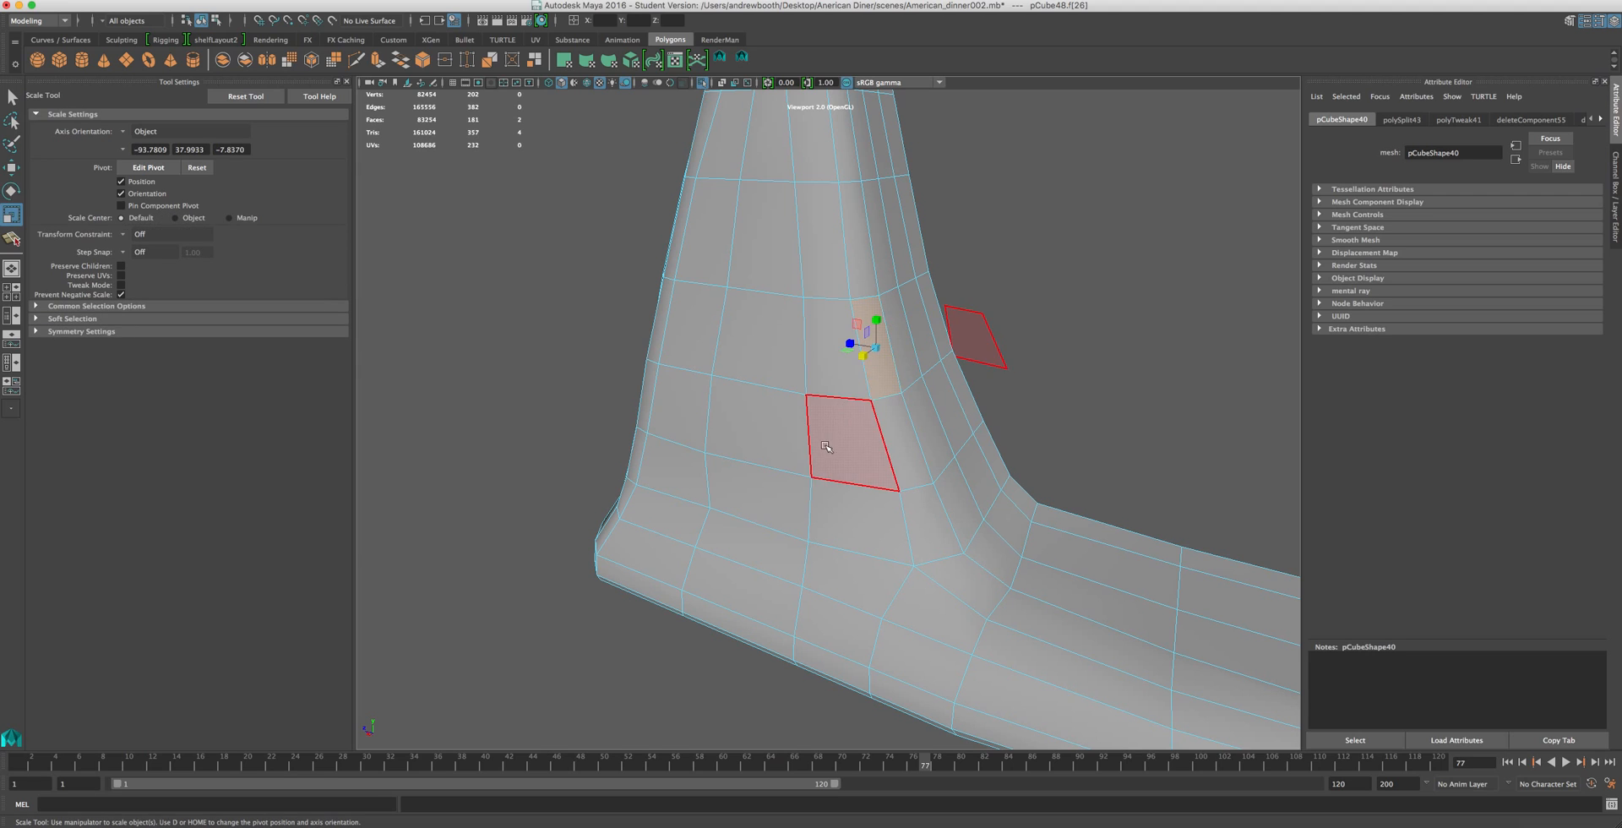
pyautogui.keyDown('shift'); pyautogui.click(908, 435); pyautogui.keyUp('shift')
pyautogui.keyDown('shift'); pyautogui.click(929, 524); pyautogui.keyUp('shift')
pyautogui.hotkey('ctrl', 'z')
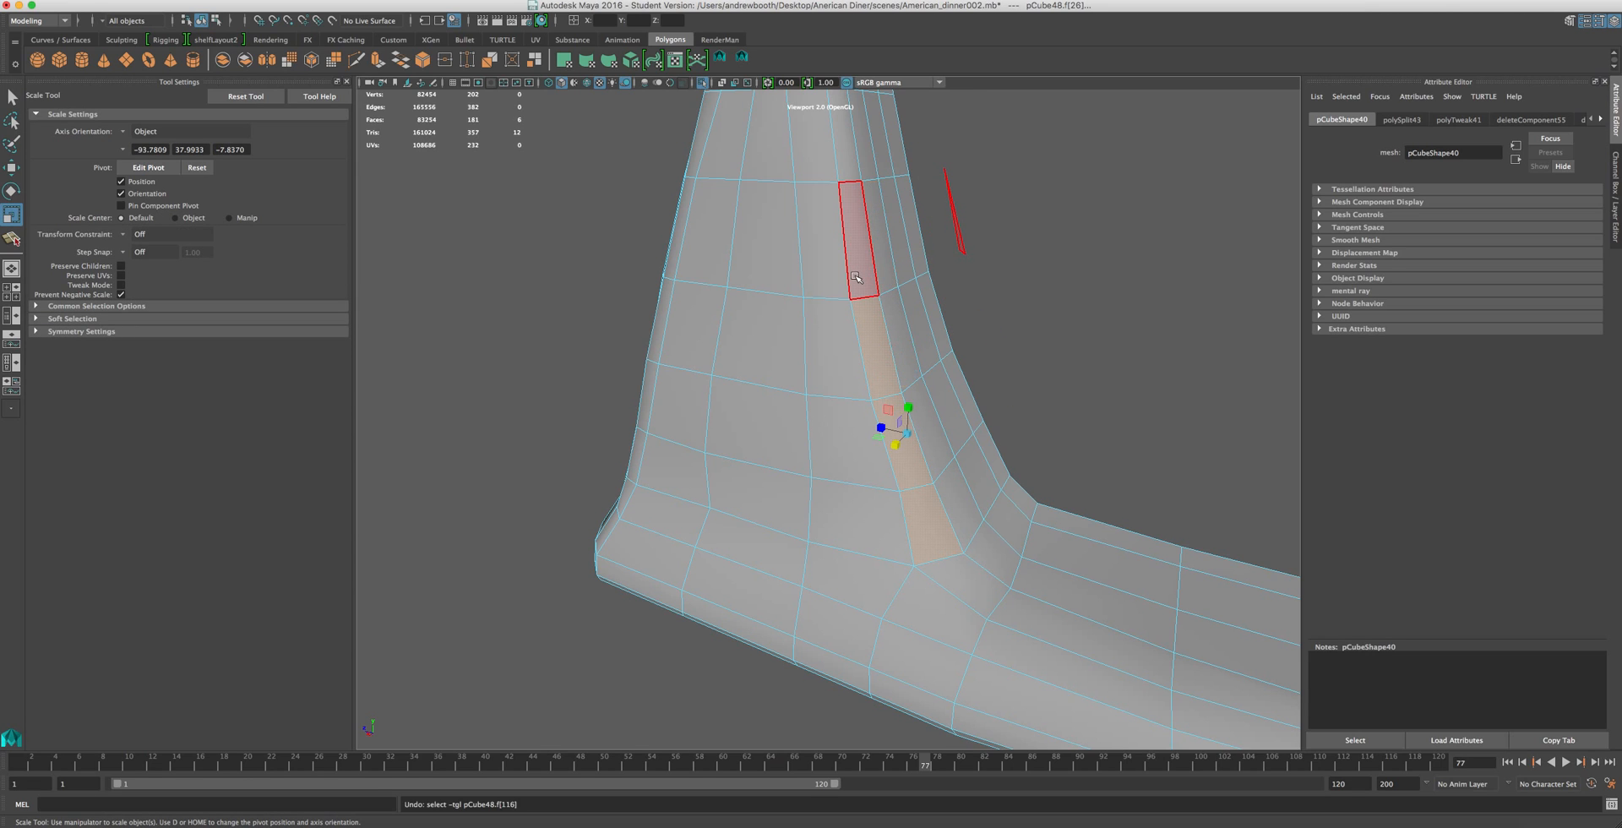
pyautogui.keyDown('shift'); pyautogui.click(855, 270); pyautogui.keyUp('shift')
pyautogui.keyDown('shift'); pyautogui.click(846, 152); pyautogui.keyUp('shift')
pyautogui.keyDown('alt'); pyautogui.moveTo(832, 237); pyautogui.dragTo(860, 375, button='middle'); pyautogui.keyUp('alt')
pyautogui.keyDown('shift'); pyautogui.click(863, 182); pyautogui.keyUp('shift')
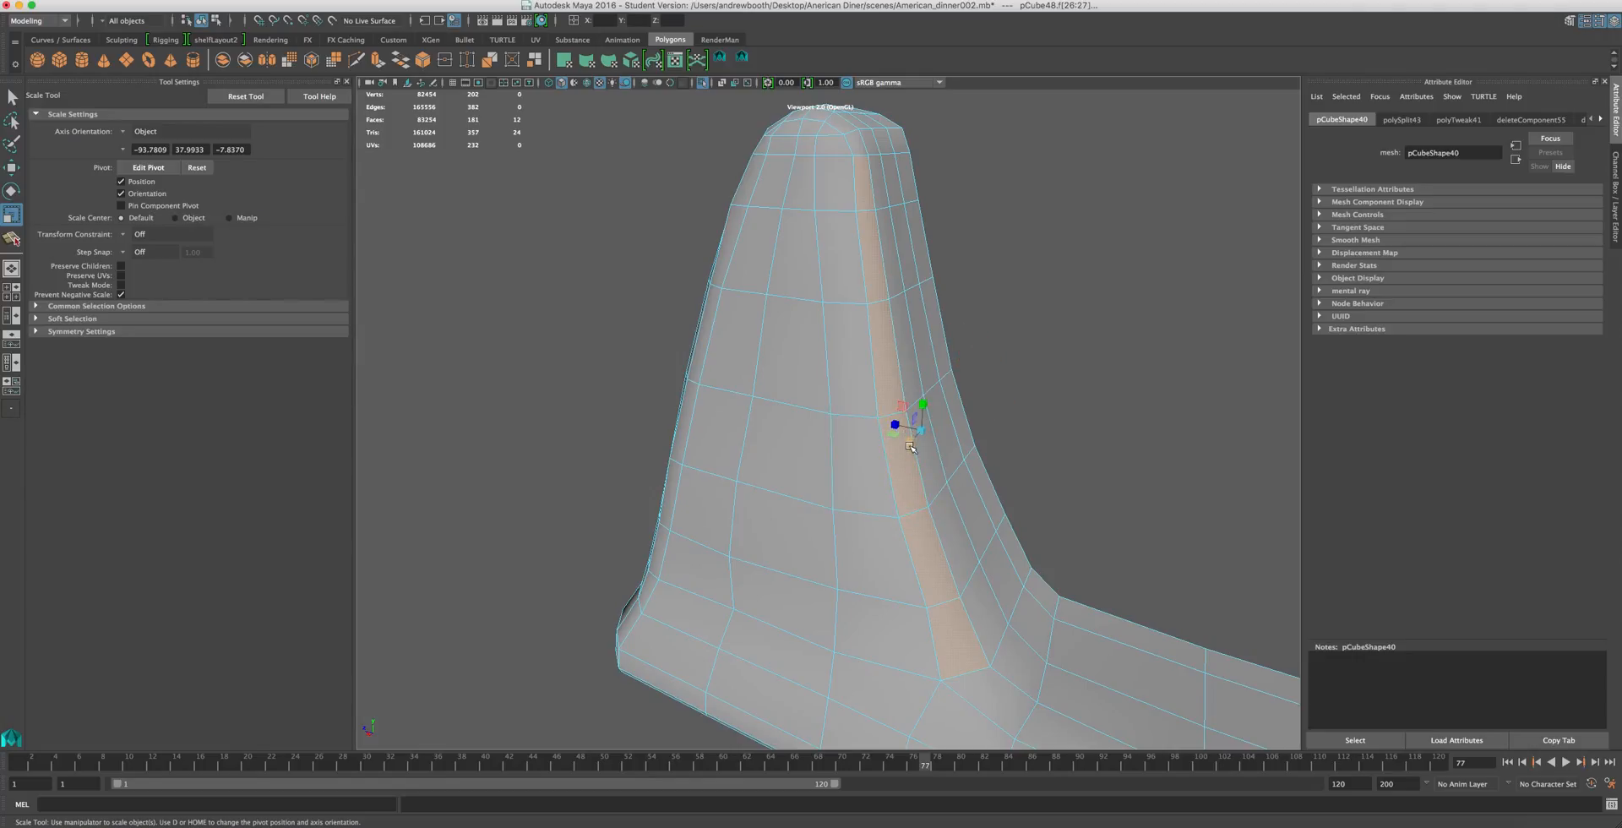
# - Try to narrow the selected face strip by scaling it along the object X axis, and undo the scaling
pyautogui.moveTo(910, 447); pyautogui.dragTo(977, 412)
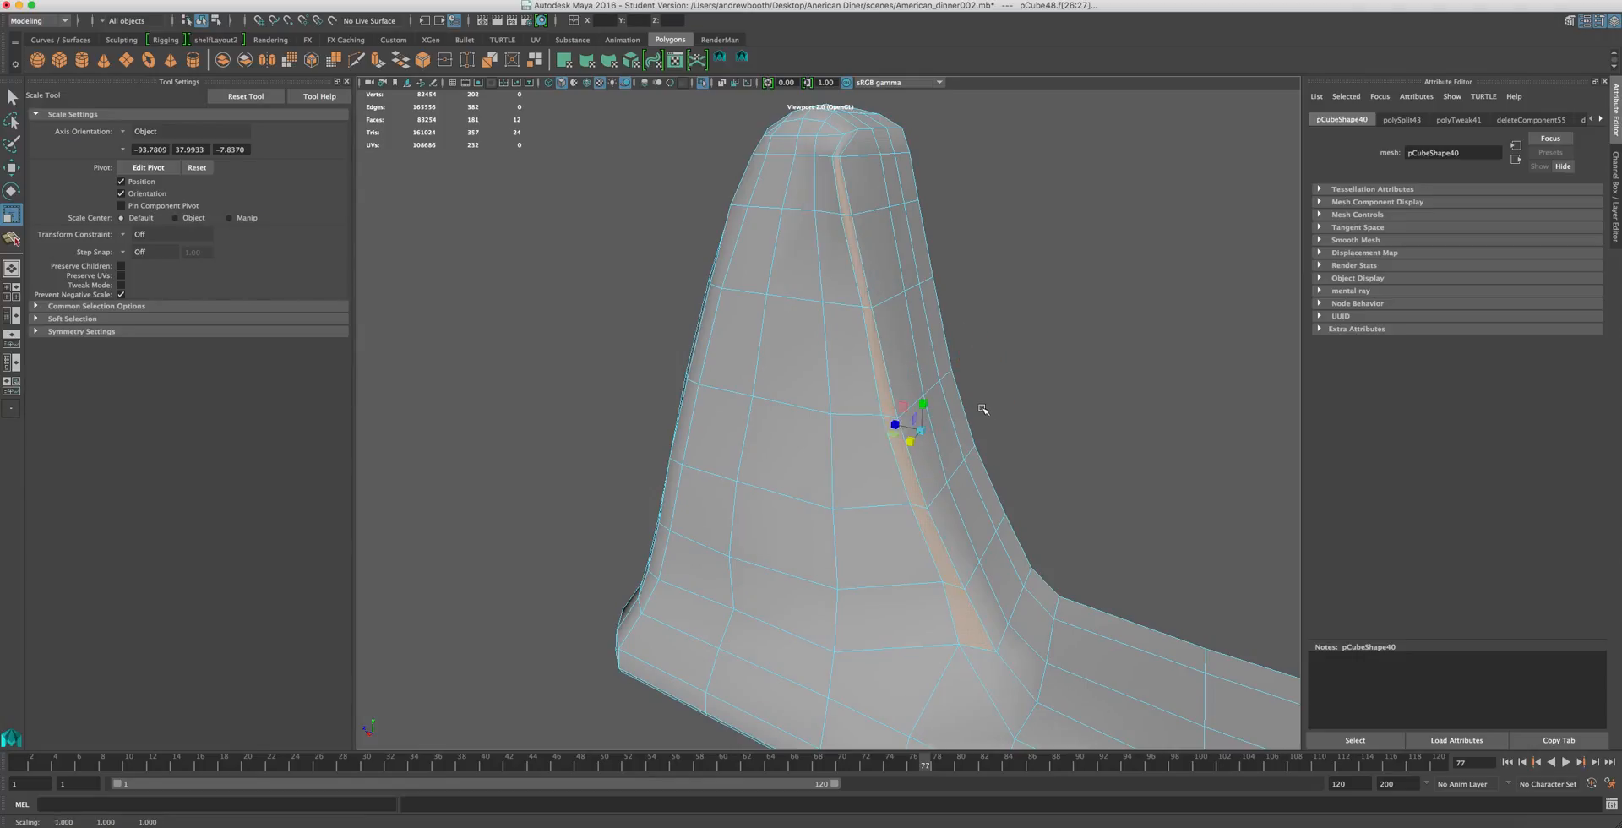
pyautogui.keyDown('alt'); pyautogui.moveTo(623, 459); pyautogui.dragTo(572, 477); pyautogui.keyUp('alt')
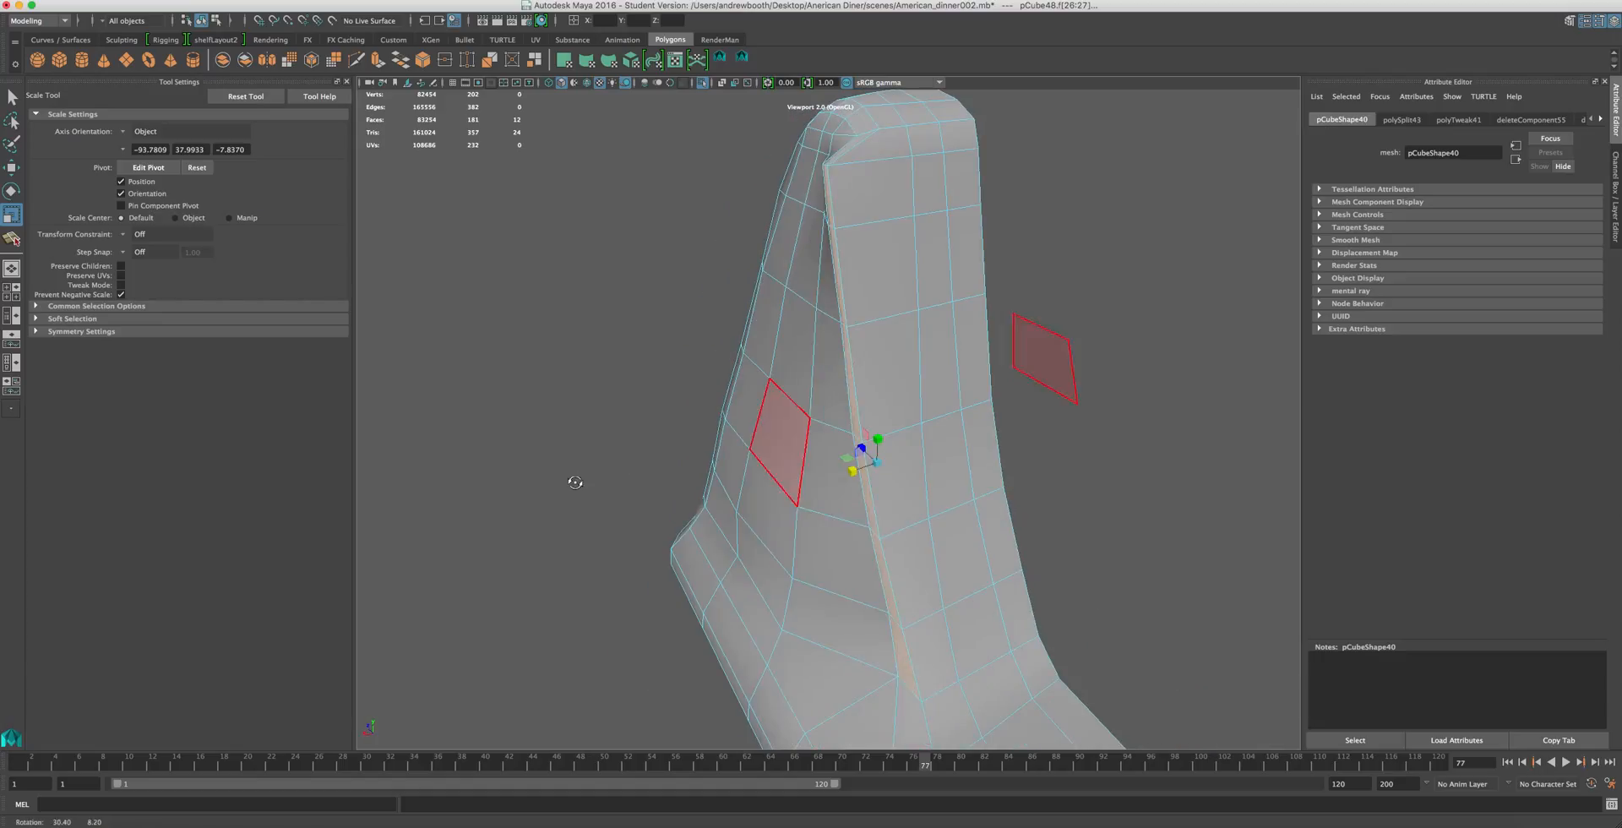
pyautogui.hotkey('ctrl', 'z')
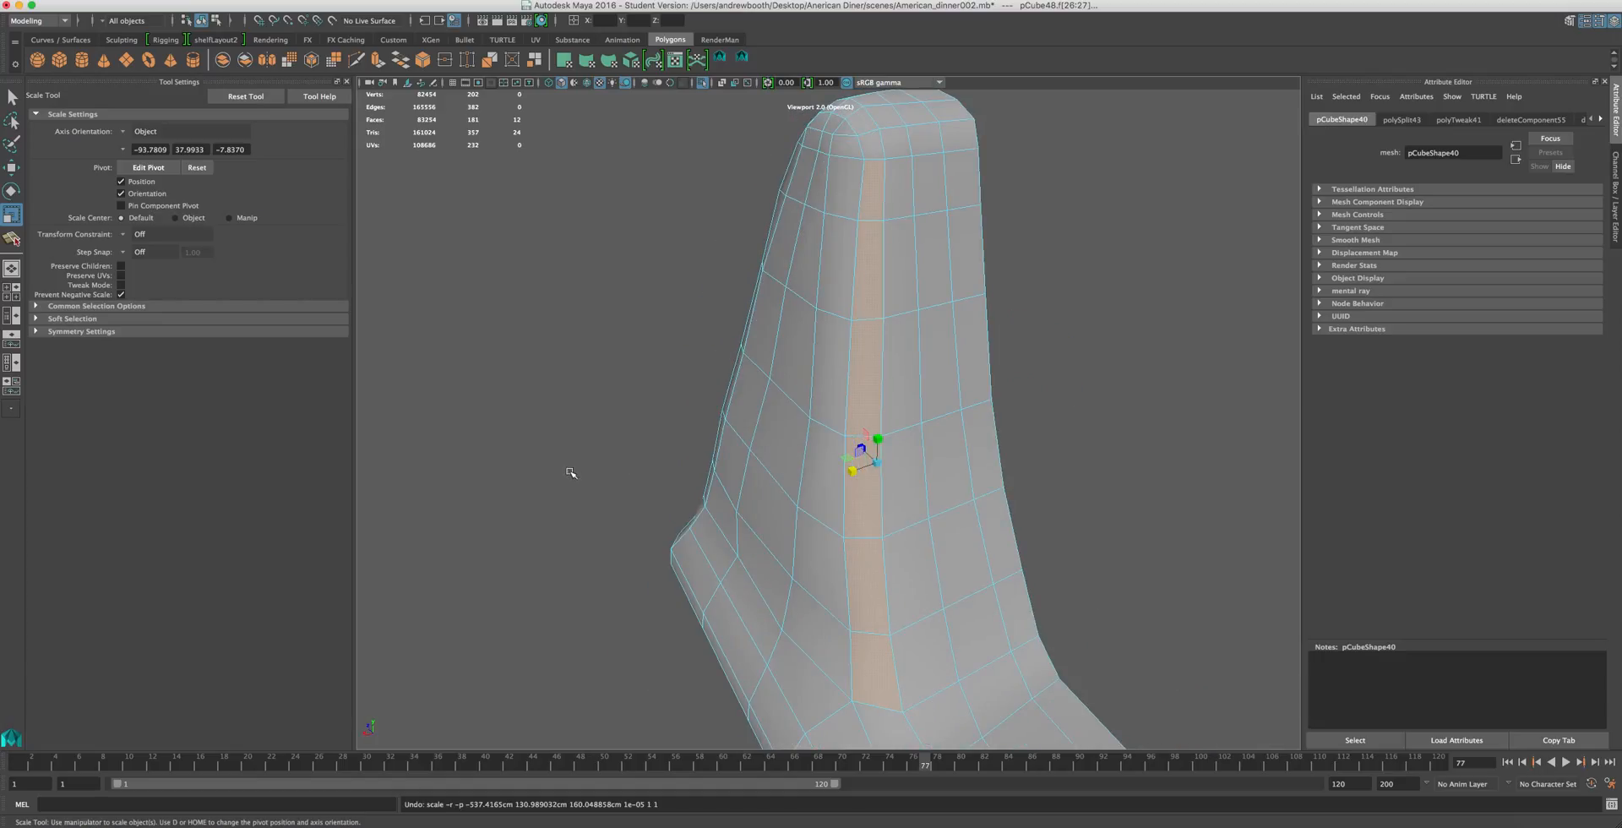
# - Try to narrow the face strip with the scale axes rotated about -36° around Y, and undo the scaling
pyautogui.press('d')
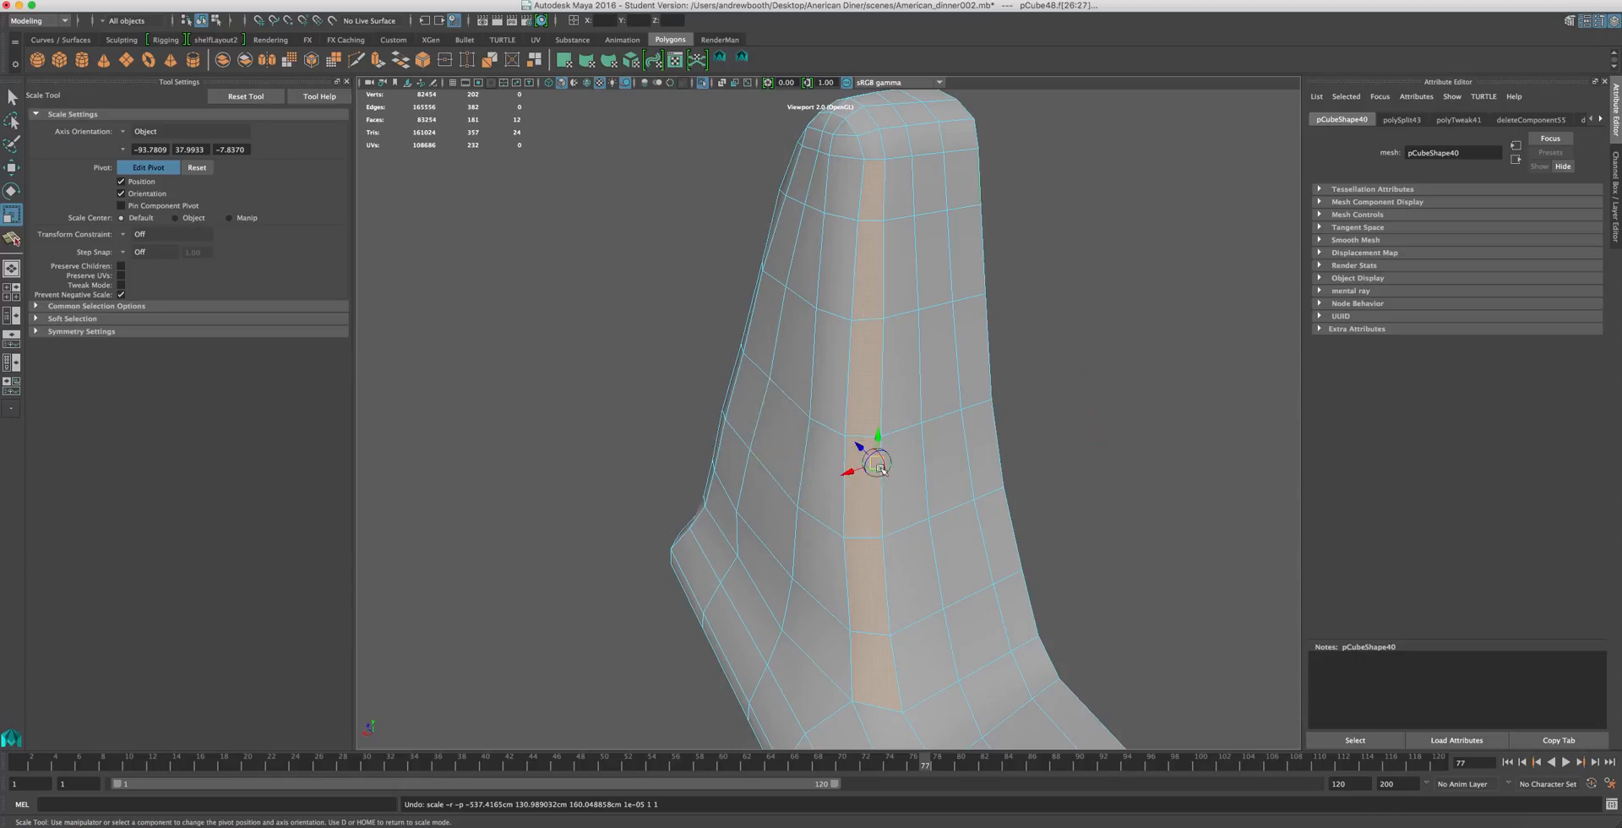
pyautogui.click(874, 470)
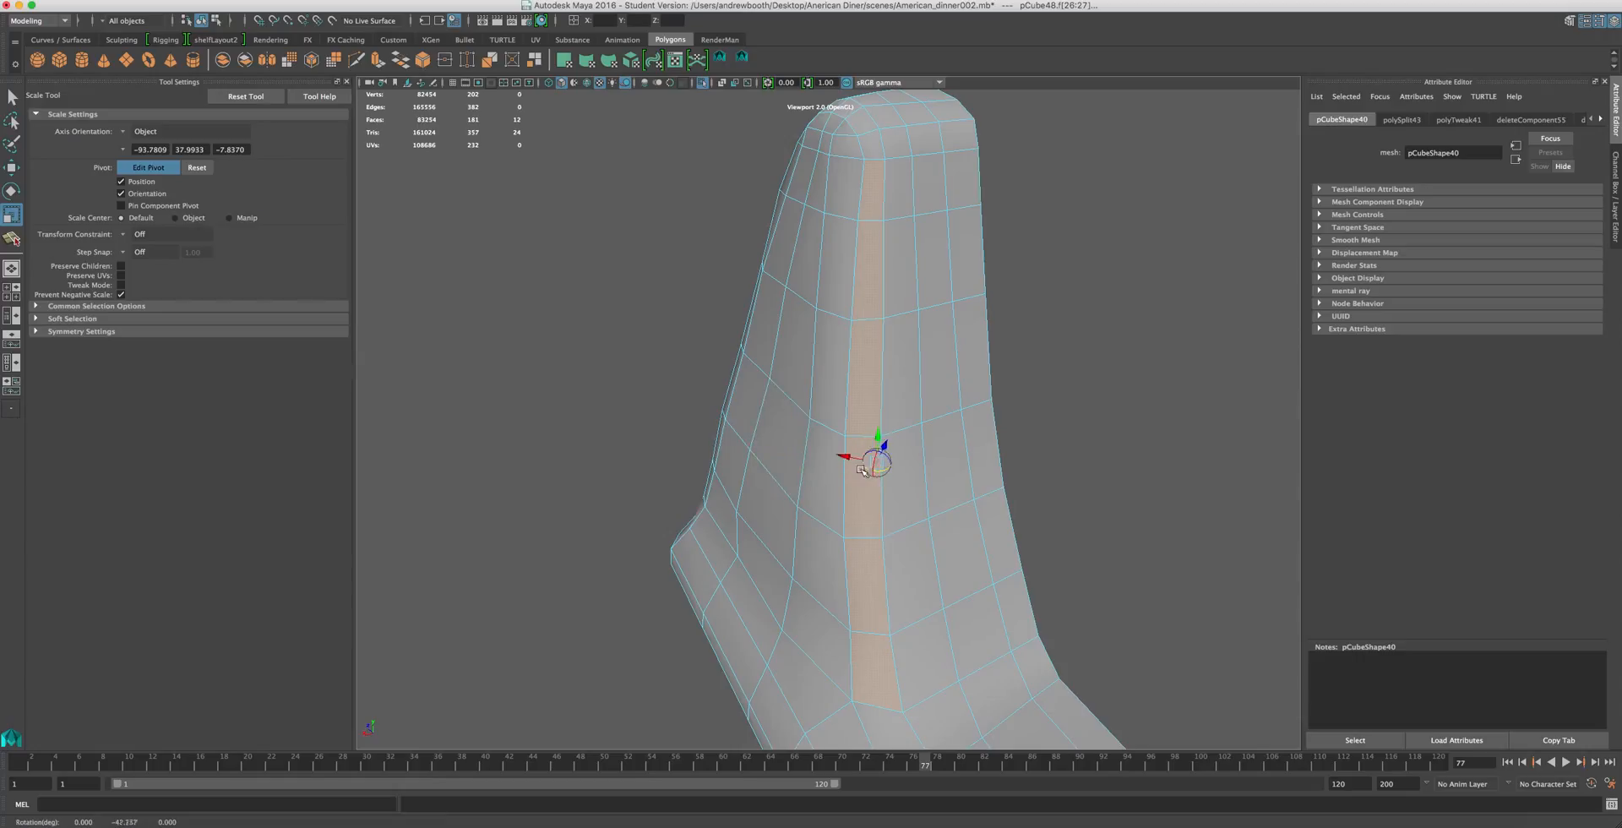
pyautogui.press('d')
pyautogui.moveTo(846, 462); pyautogui.dragTo(860, 462)
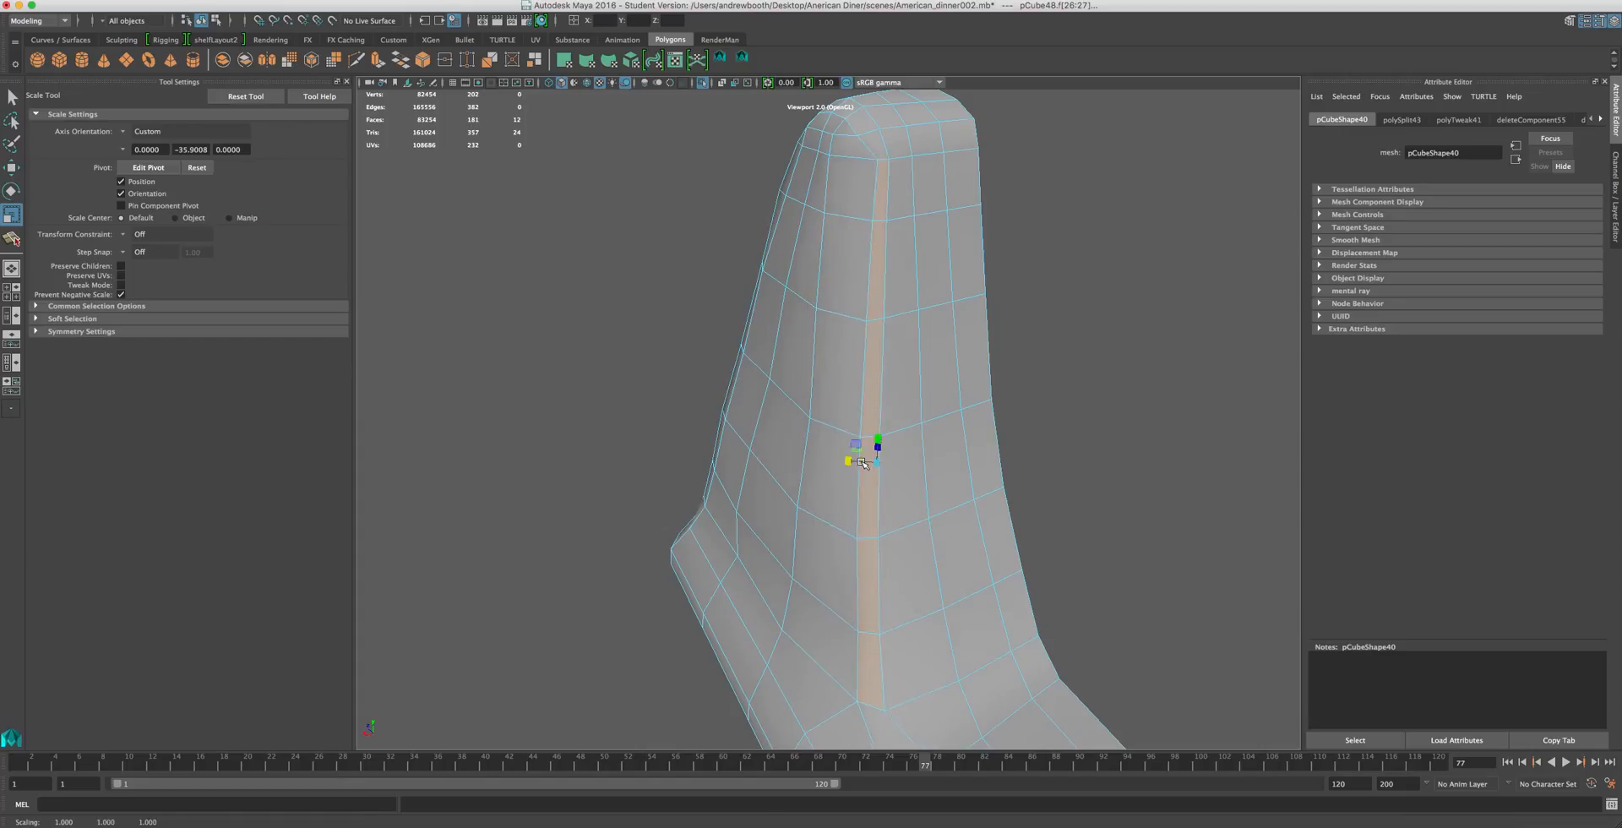
pyautogui.press('z')
# - Reset the Scale tool and try narrowing the strip along X with World axis orientation, undoing the scaling
pyautogui.click(246, 96)
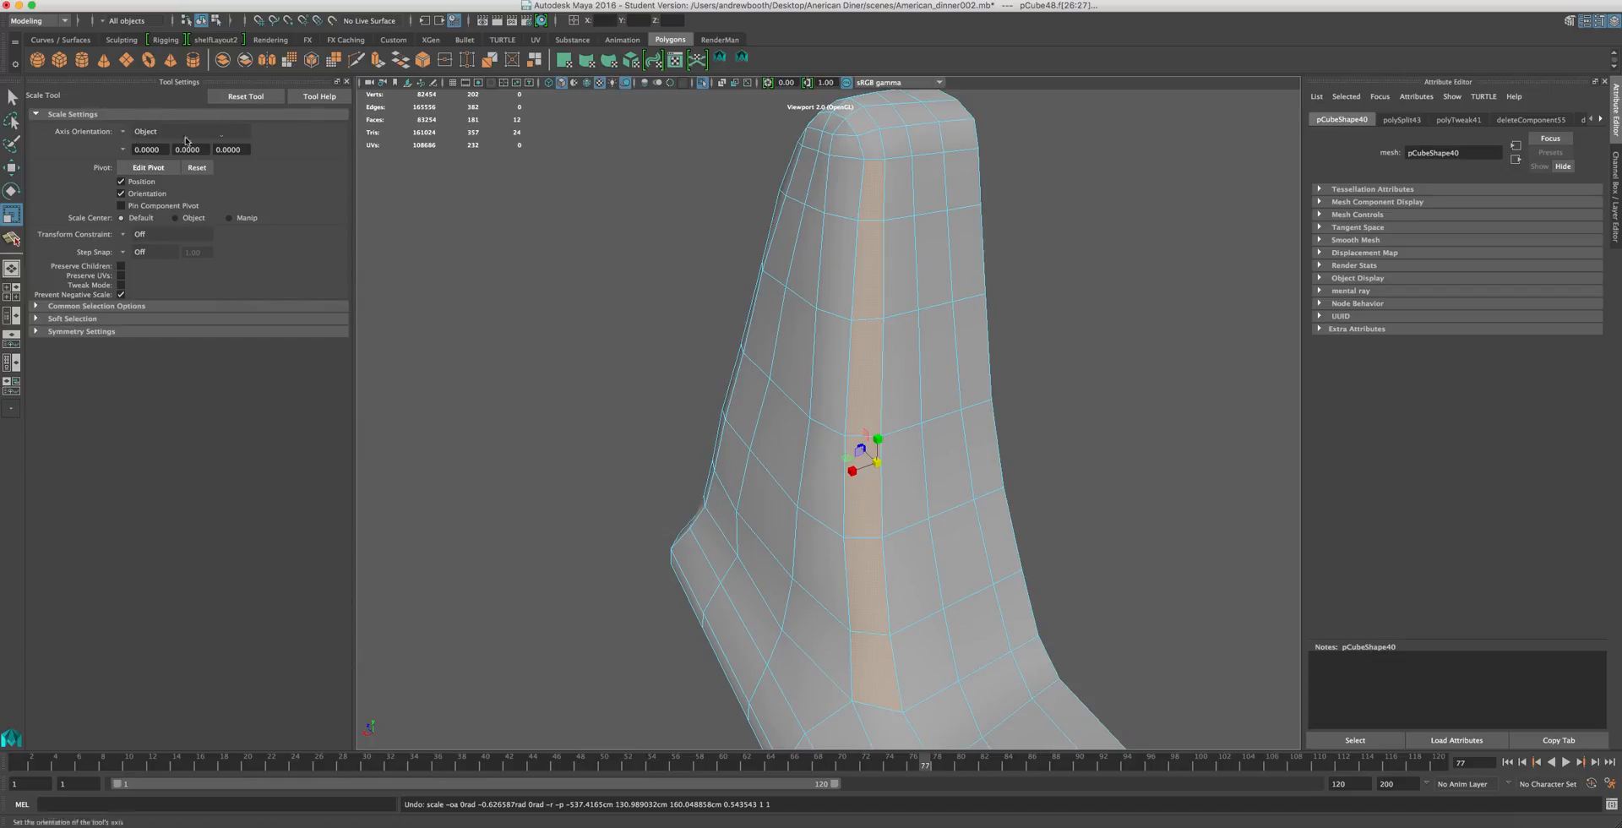
pyautogui.click(125, 133)
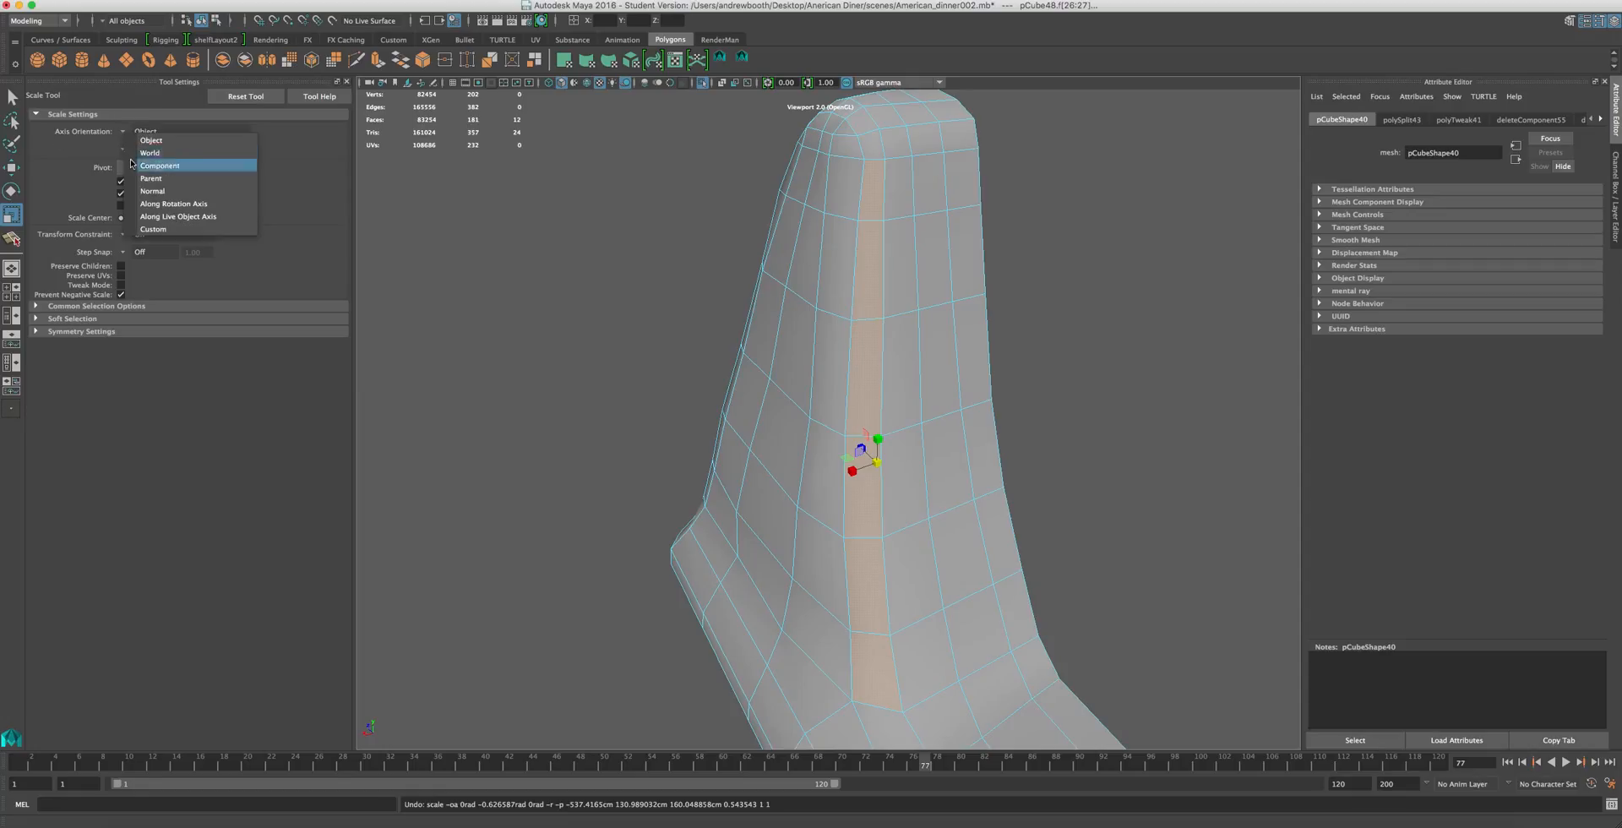
pyautogui.click(144, 140)
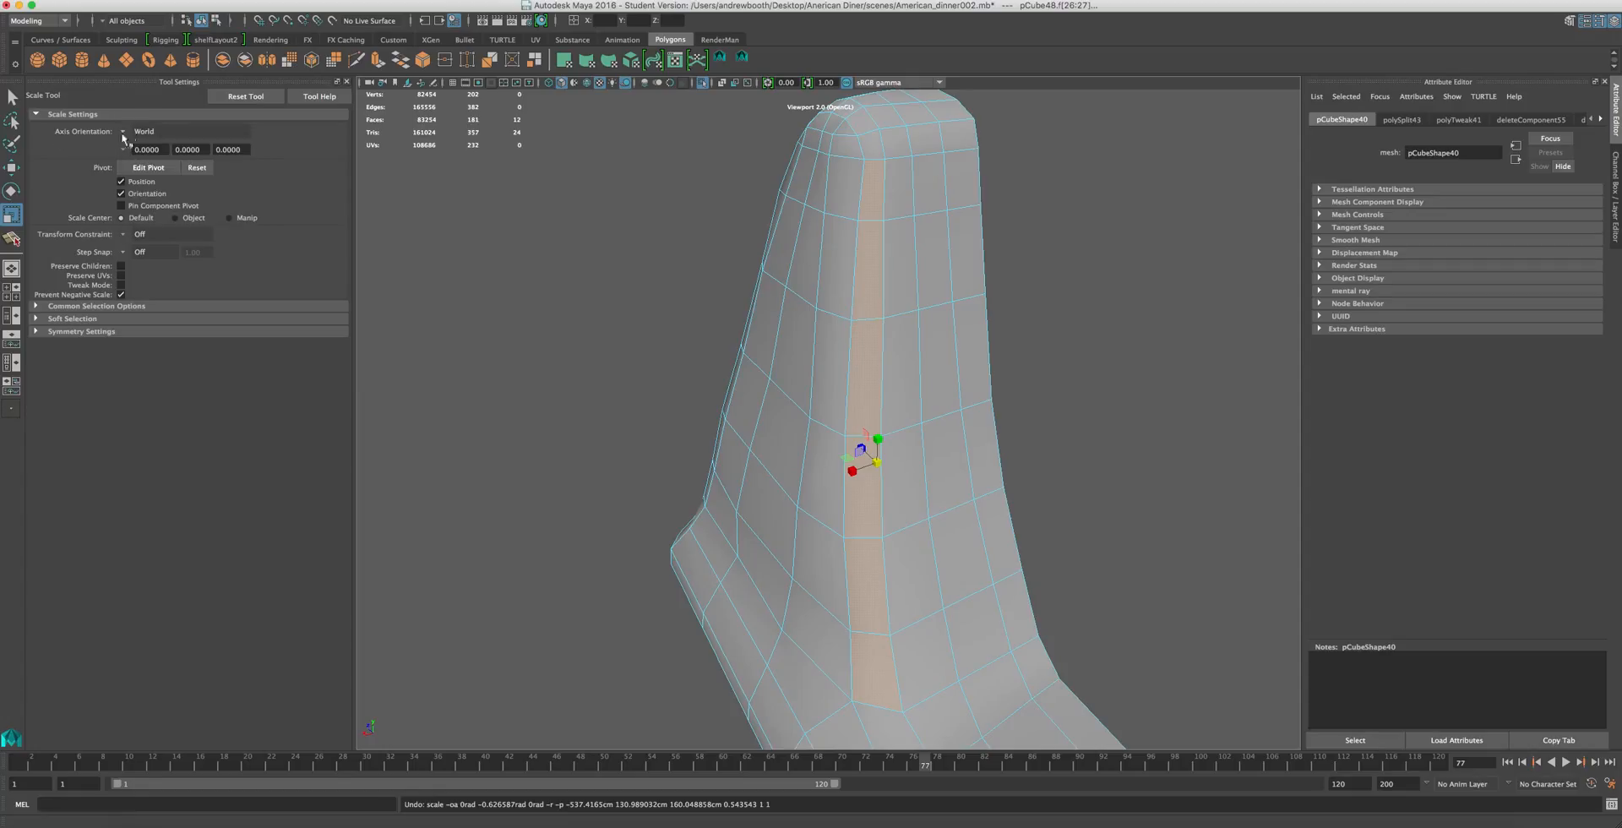
pyautogui.moveTo(851, 470); pyautogui.dragTo(862, 470)
pyautogui.press('z')
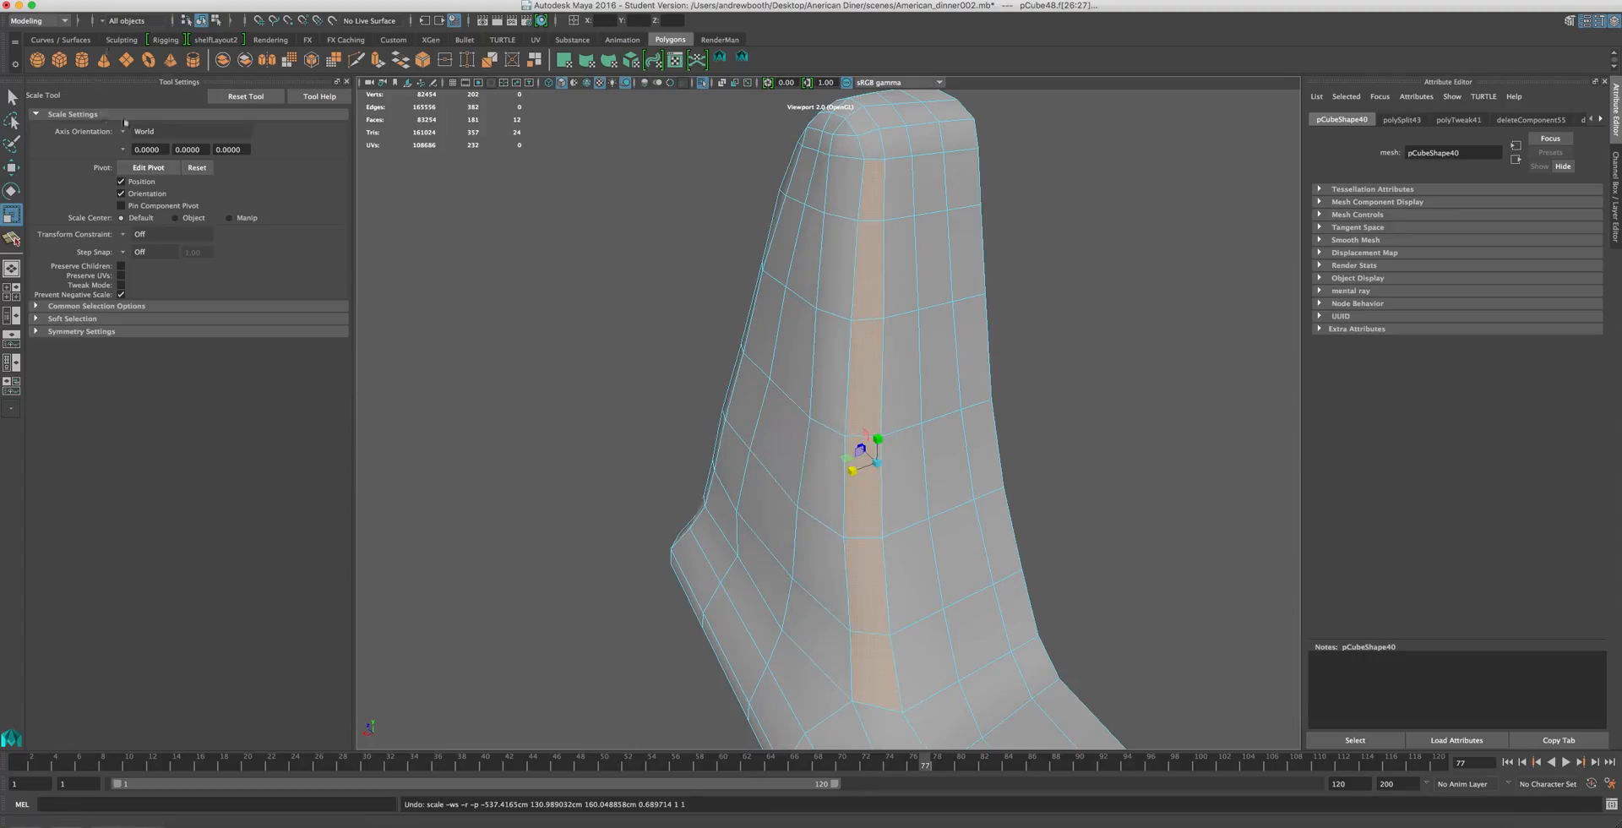
# - Set the Scale tool's axis orientation to Component
pyautogui.click(124, 132)
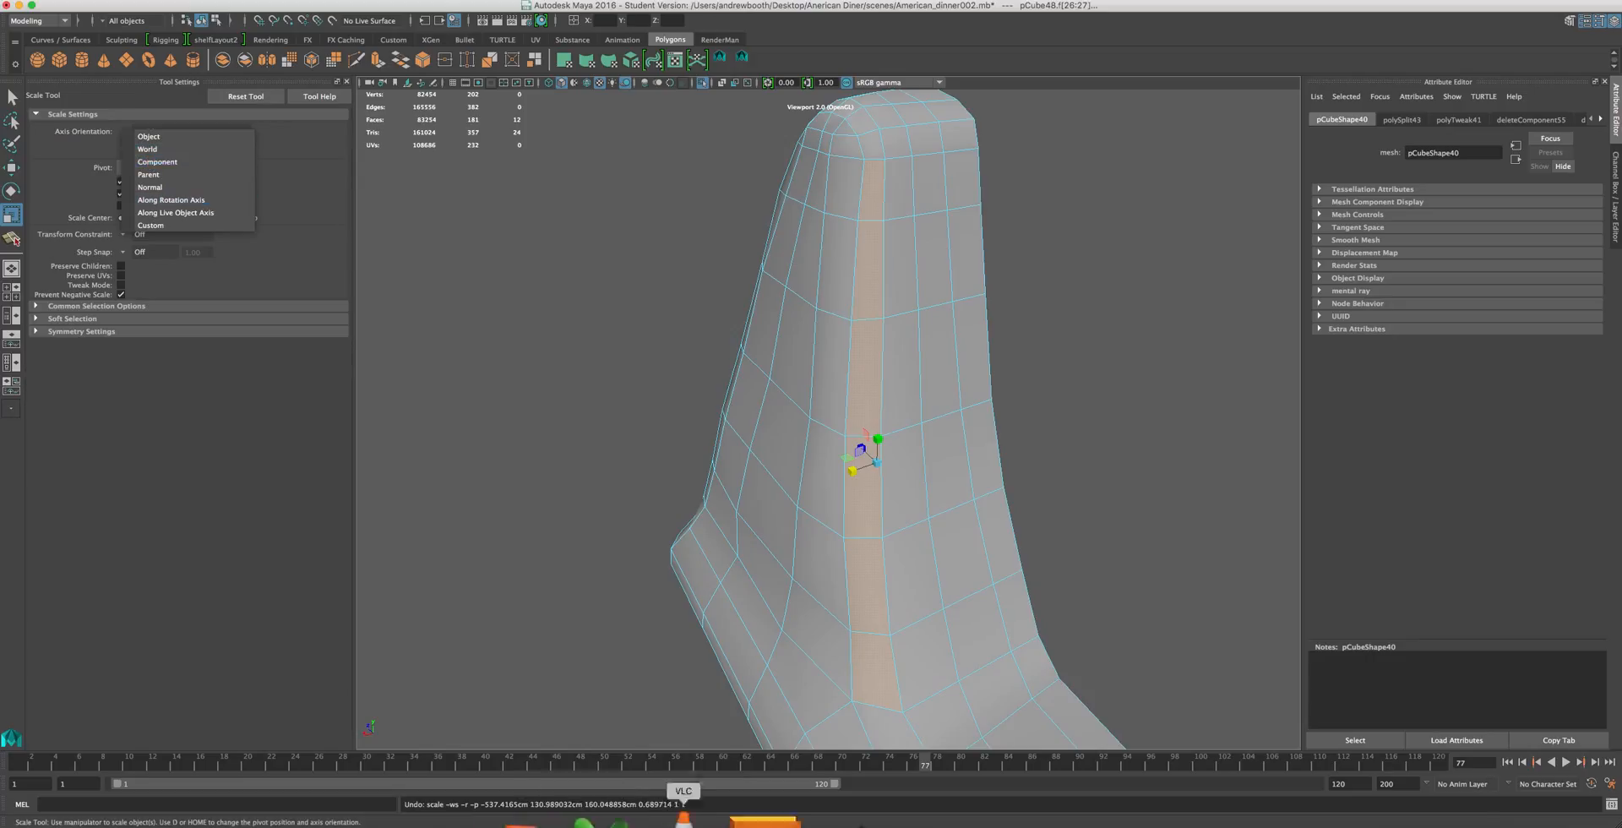
pyautogui.click(141, 164)
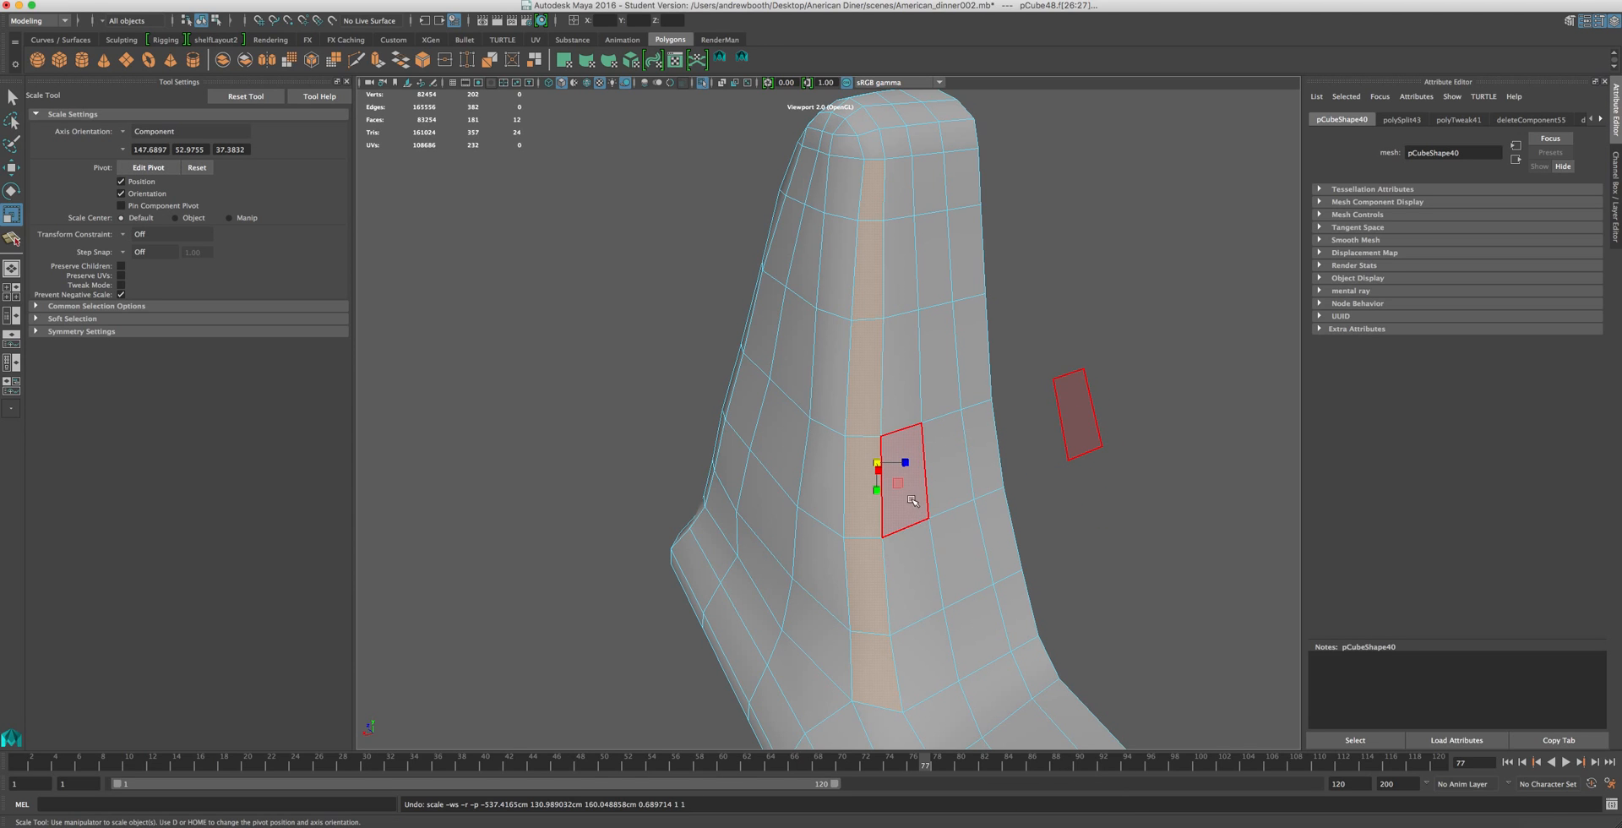
# - Narrow the selected corner face strip with Component-oriented scaling, and reset the Scale tool to its default Object orientation
pyautogui.moveTo(904, 463); pyautogui.dragTo(897, 470)
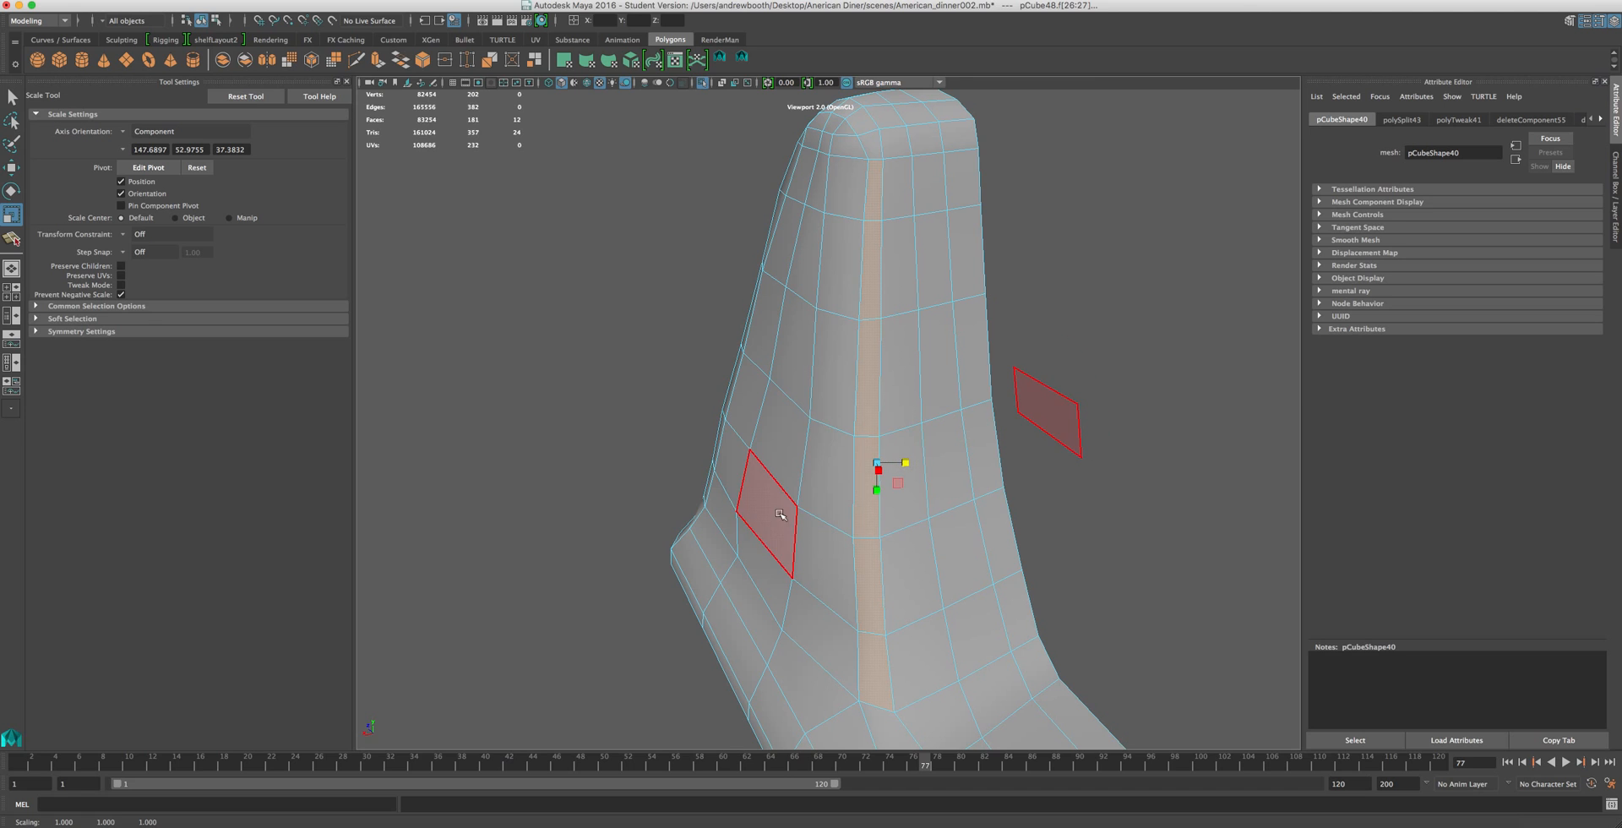
pyautogui.keyDown('alt'); pyautogui.moveTo(749, 510); pyautogui.dragTo(804, 350); pyautogui.keyUp('alt')
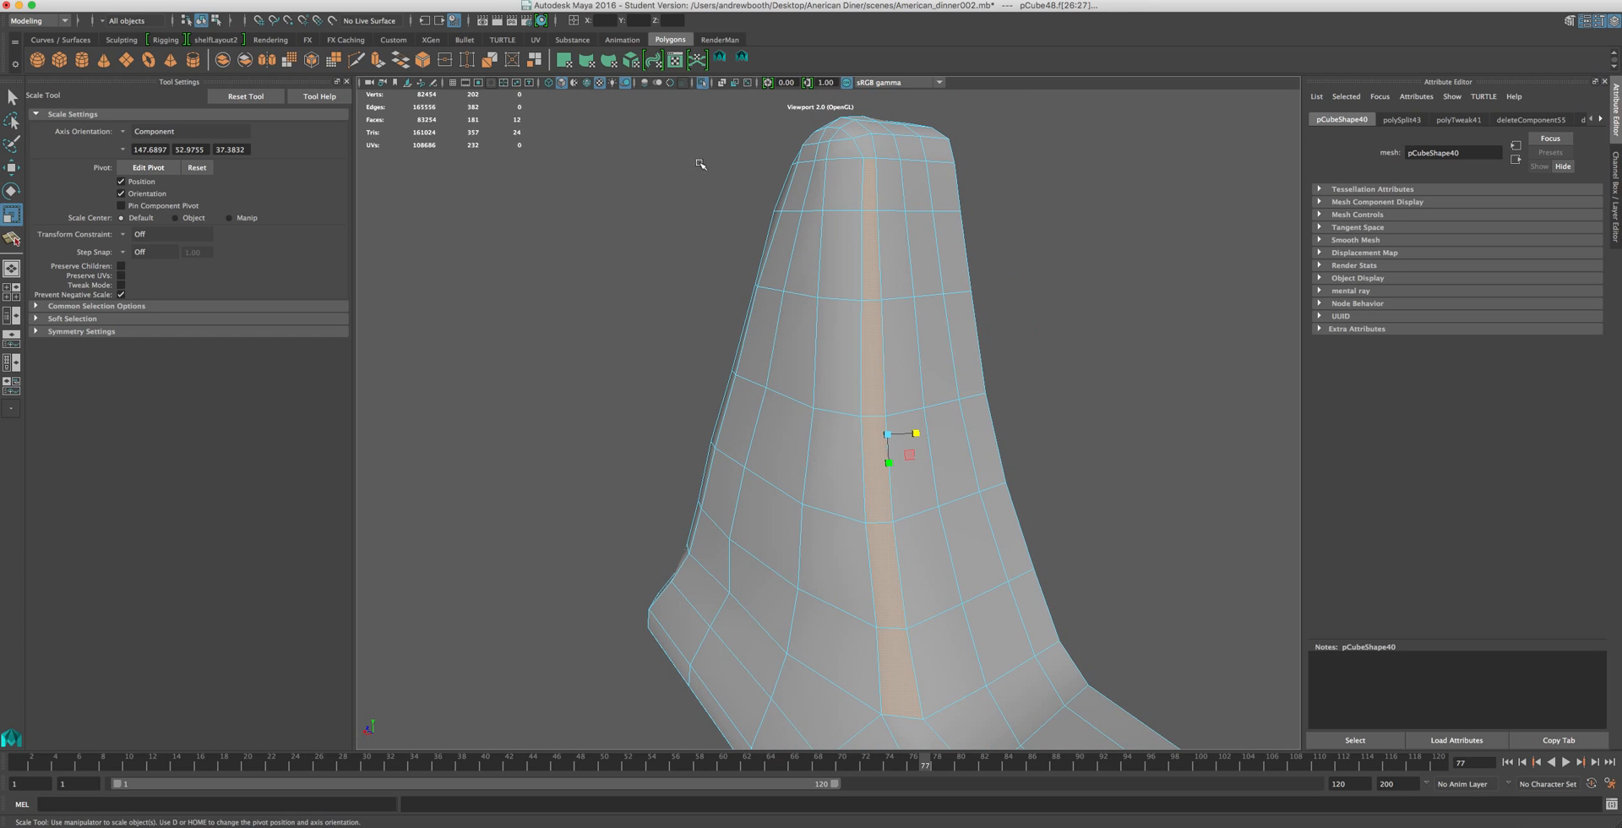
pyautogui.click(244, 96)
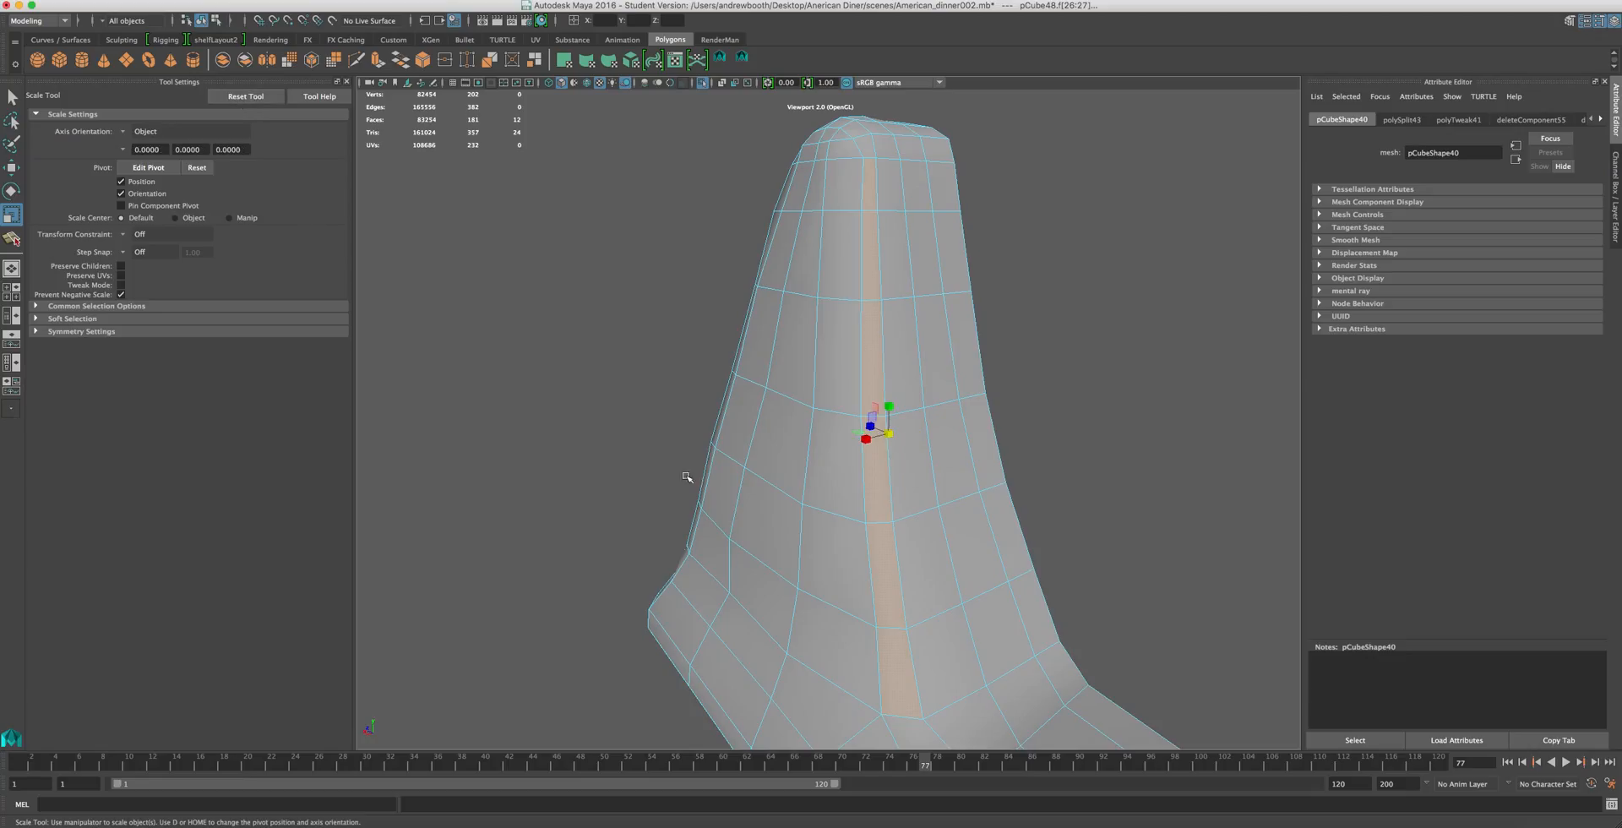
pyautogui.press('f')
pyautogui.press('space')
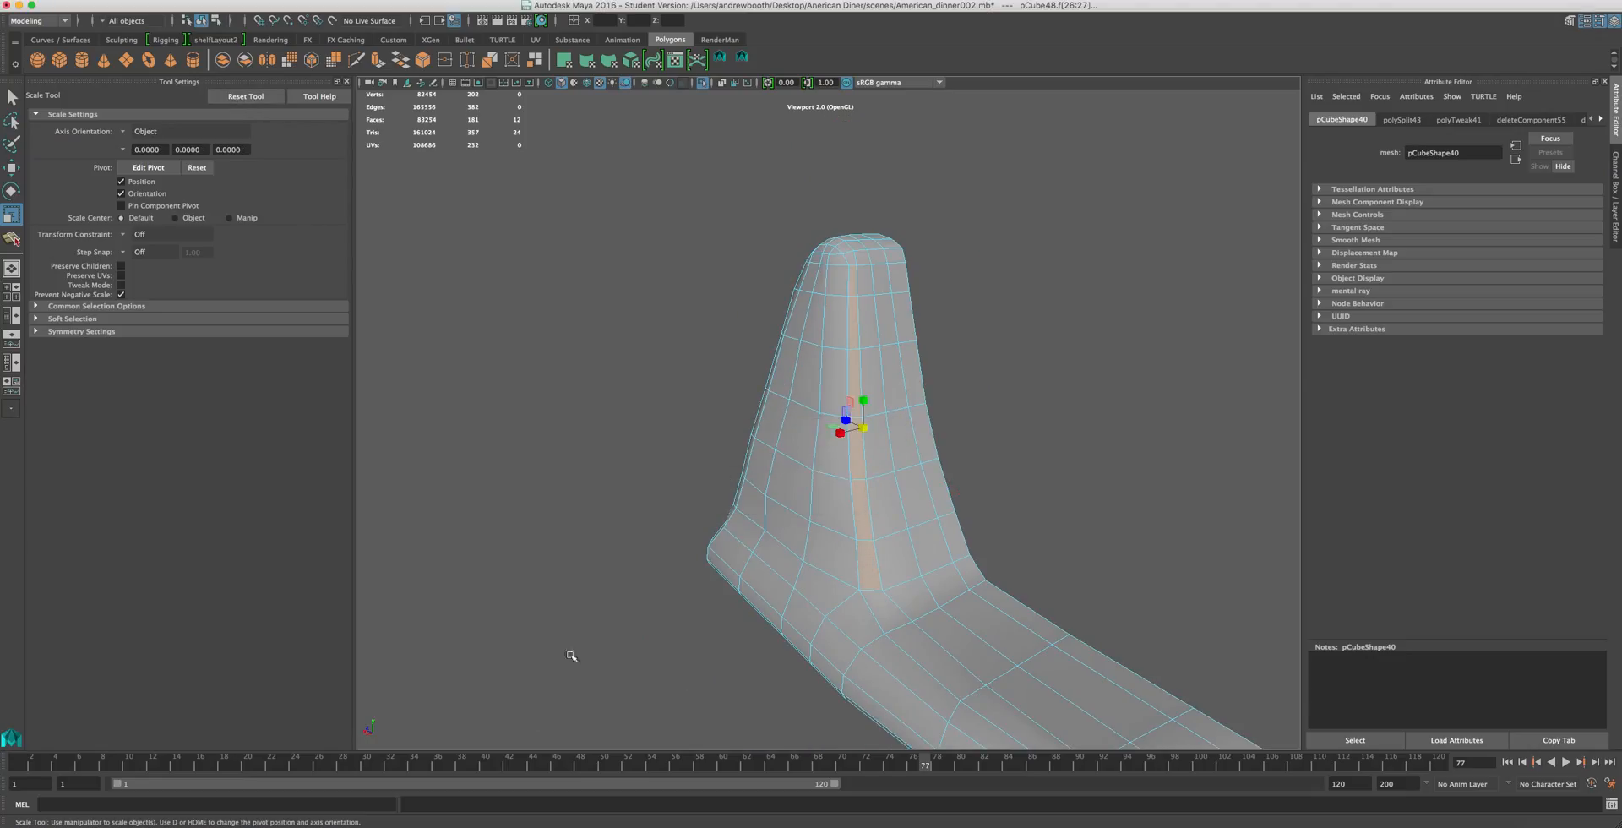
pyautogui.click(547, 449)
# - Select the columns of faces running down the back of the mixer stand
pyautogui.keyDown('alt'); pyautogui.moveTo(549, 452); pyautogui.dragTo(767, 390); pyautogui.keyUp('alt')
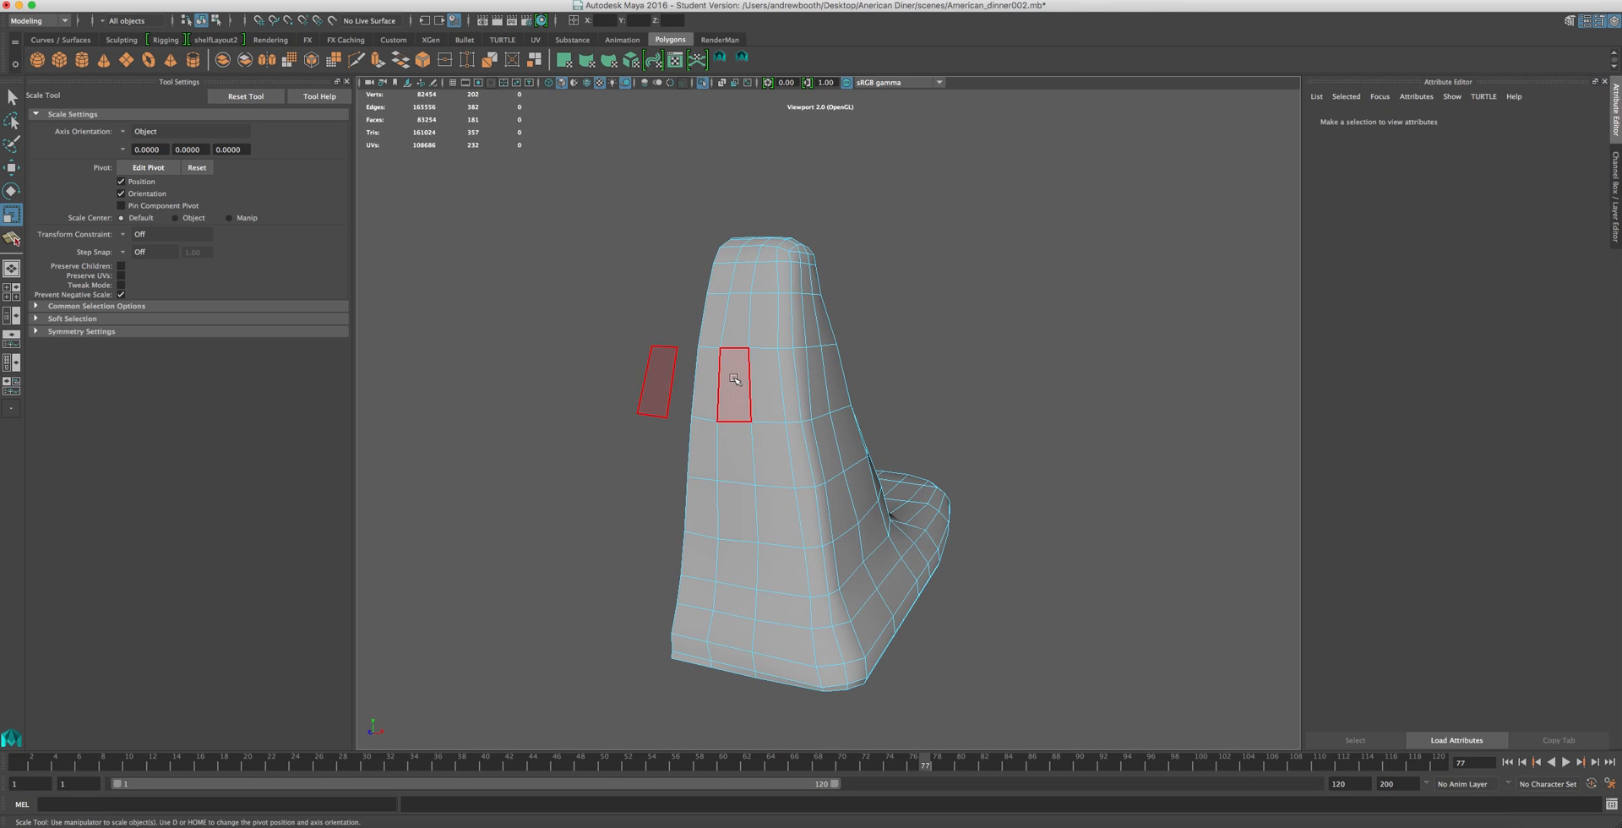
pyautogui.click(734, 380)
pyautogui.keyDown('shift'); pyautogui.doubleClick(738, 511); pyautogui.keyUp('shift')
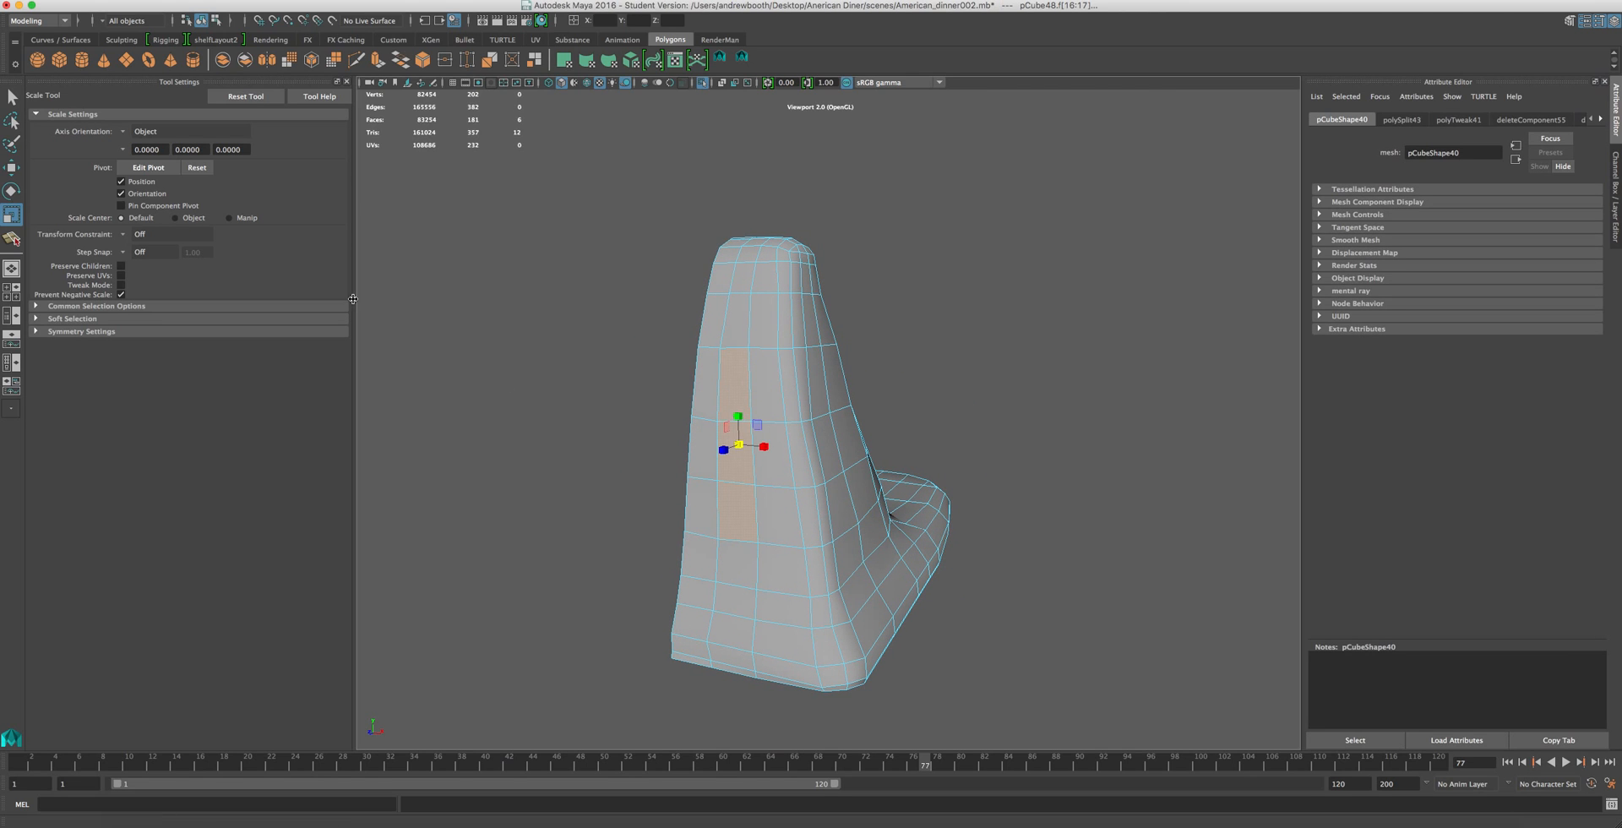
pyautogui.keyDown('shift'); pyautogui.doubleClick(746, 274); pyautogui.keyUp('shift')
pyautogui.keyDown('shift'); pyautogui.doubleClick(695, 483); pyautogui.keyUp('shift')
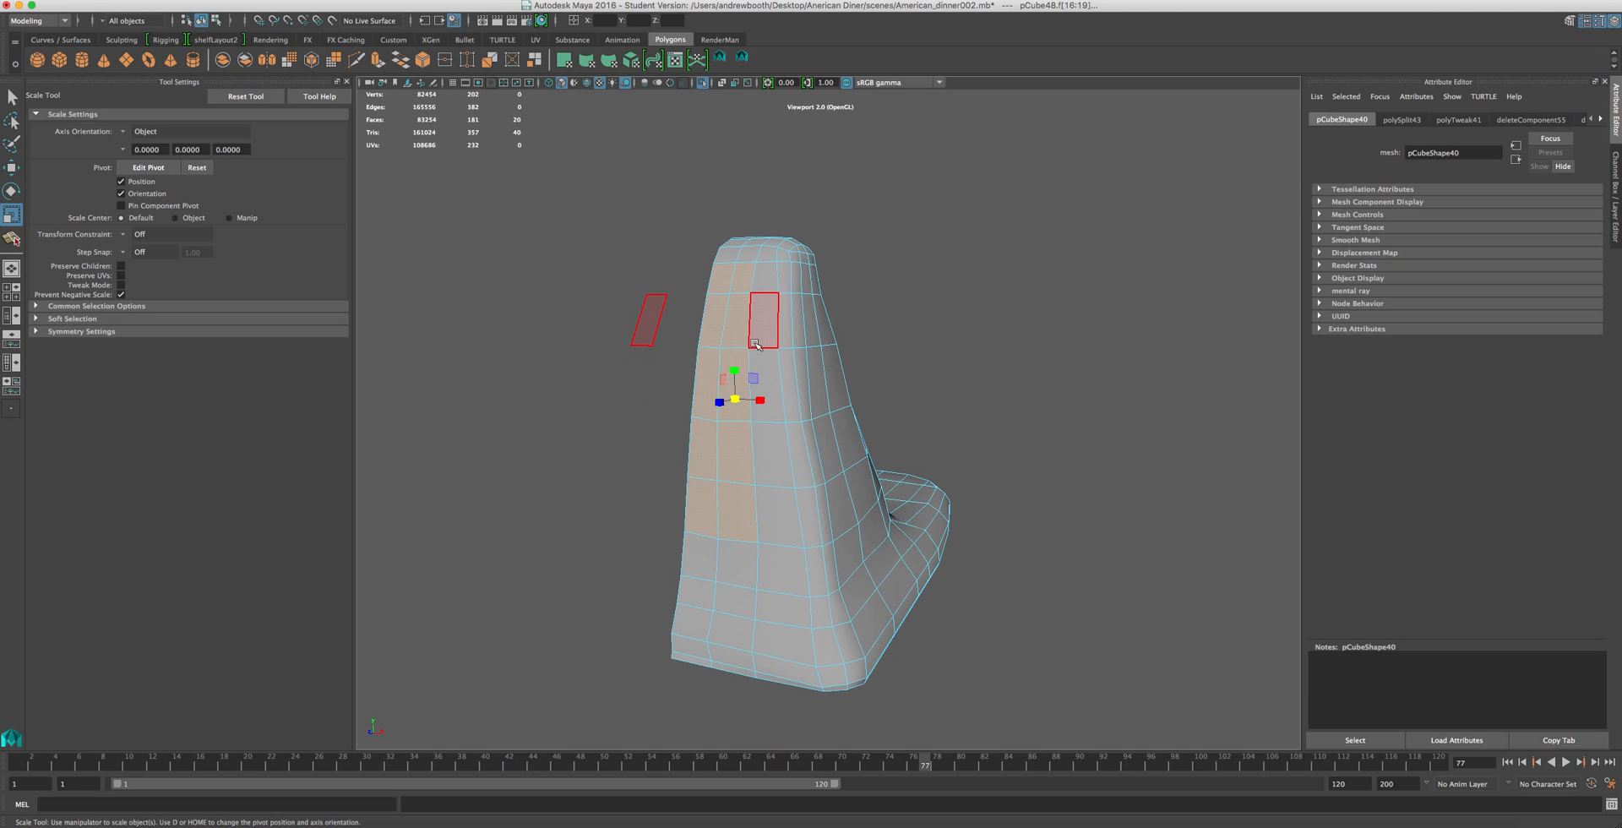
pyautogui.keyDown('shift'); pyautogui.click(741, 289); pyautogui.keyUp('shift')
pyautogui.keyDown('shift'); pyautogui.click(743, 290); pyautogui.keyUp('shift')
pyautogui.keyDown('shift'); pyautogui.click(761, 284); pyautogui.keyUp('shift')
pyautogui.keyDown('shift'); pyautogui.click(758, 326); pyautogui.keyUp('shift')
pyautogui.keyDown('shift'); pyautogui.click(755, 379); pyautogui.keyUp('shift')
pyautogui.keyDown('shift'); pyautogui.click(762, 411); pyautogui.keyUp('shift')
pyautogui.keyDown('shift'); pyautogui.click(770, 454); pyautogui.keyUp('shift')
pyautogui.keyDown('shift'); pyautogui.click(771, 537); pyautogui.keyUp('shift')
pyautogui.keyDown('alt'); pyautogui.moveTo(811, 543); pyautogui.dragTo(740, 473); pyautogui.keyUp('alt')
pyautogui.keyDown('alt'); pyautogui.moveTo(680, 562); pyautogui.dragTo(558, 606); pyautogui.keyUp('alt')
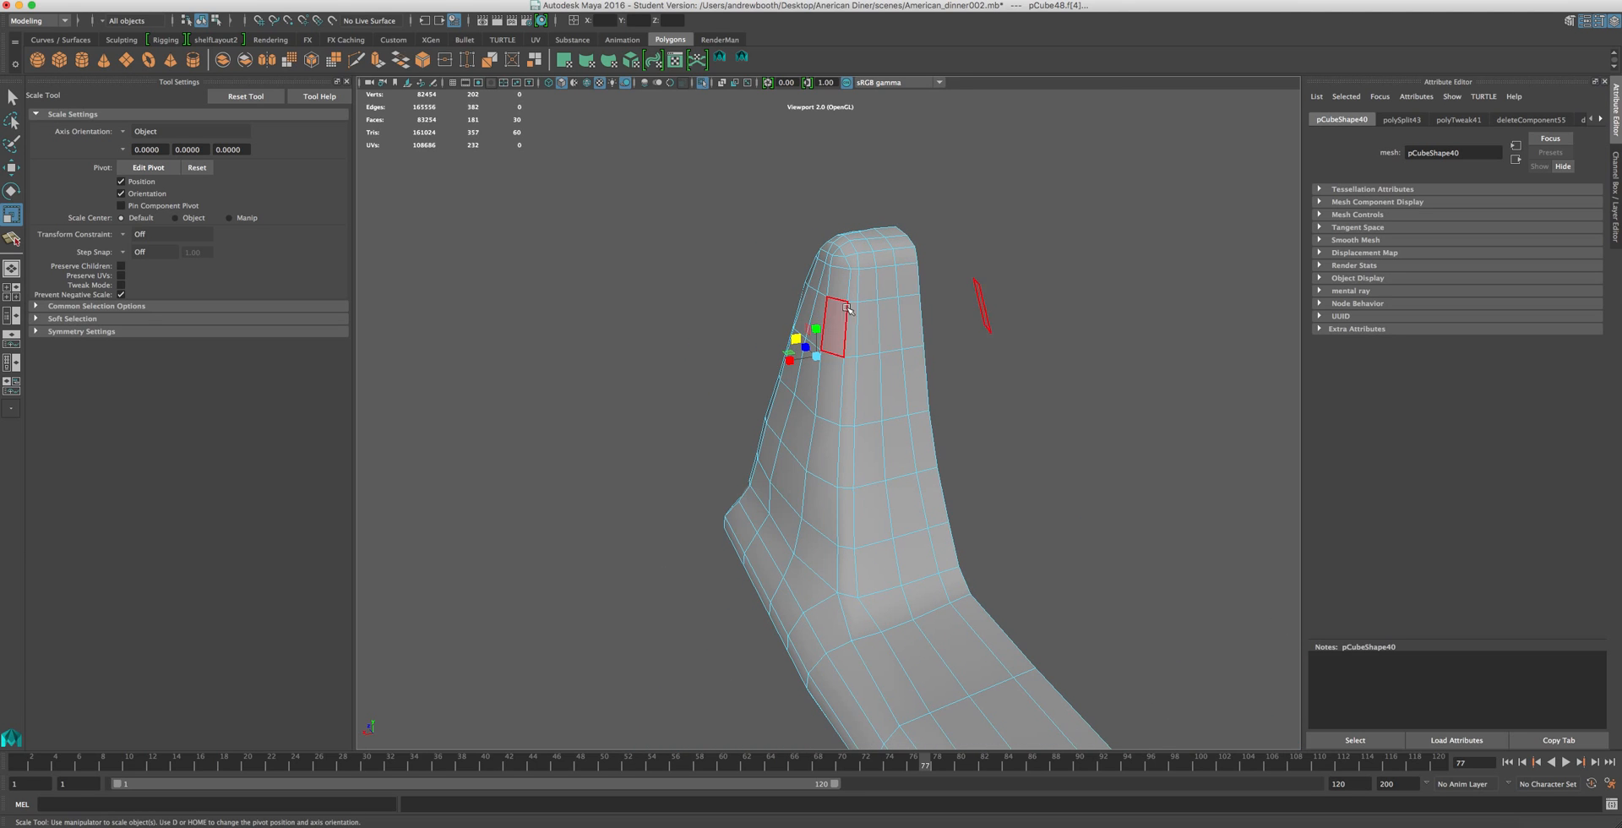
# - Select the upper faces on the stand's bowl-facing side, three columns wide, and undo the accidental loop selection
pyautogui.click(884, 282)
pyautogui.click(888, 330)
pyautogui.keyDown('shift'); pyautogui.click(886, 286); pyautogui.keyUp('shift')
pyautogui.keyDown('shift'); pyautogui.click(911, 390); pyautogui.keyUp('shift')
pyautogui.keyDown('shift'); pyautogui.click(911, 289); pyautogui.keyUp('shift')
pyautogui.keyDown('shift'); pyautogui.click(911, 332); pyautogui.keyUp('shift')
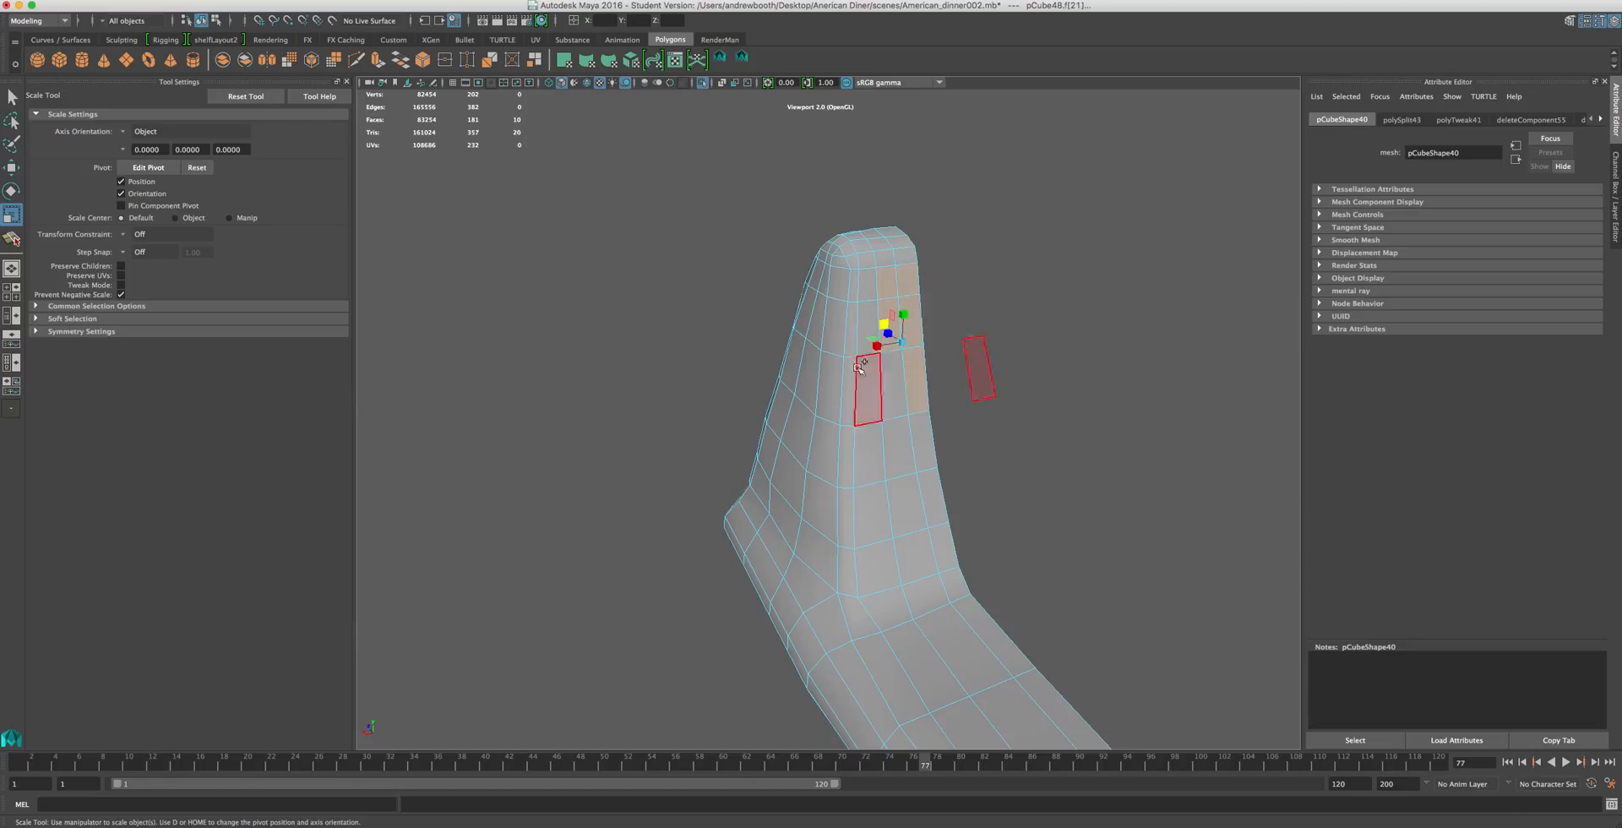
pyautogui.keyDown('shift'); pyautogui.click(864, 312); pyautogui.keyUp('shift')
pyautogui.keyDown('shift'); pyautogui.click(864, 306); pyautogui.keyUp('shift')
pyautogui.keyDown('shift'); pyautogui.click(865, 292); pyautogui.keyUp('shift')
pyautogui.keyDown('shift'); pyautogui.click(866, 348); pyautogui.keyUp('shift')
pyautogui.keyDown('shift'); pyautogui.click(869, 380); pyautogui.keyUp('shift')
pyautogui.keyDown('shift'); pyautogui.click(893, 384); pyautogui.keyUp('shift')
pyautogui.keyDown('shift'); pyautogui.doubleClick(901, 438); pyautogui.keyUp('shift')
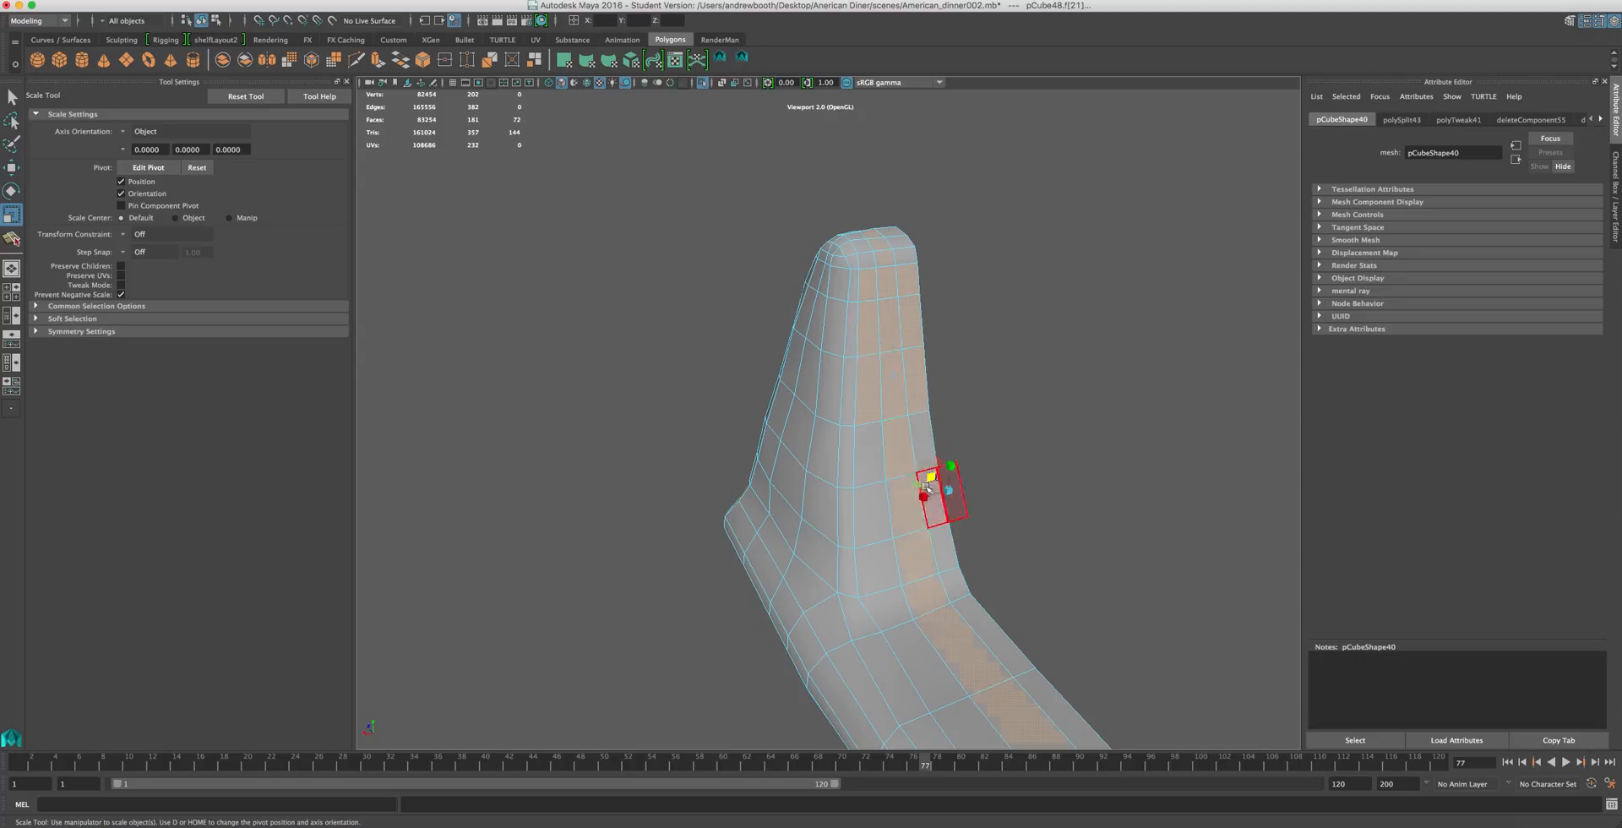
pyautogui.press('z')
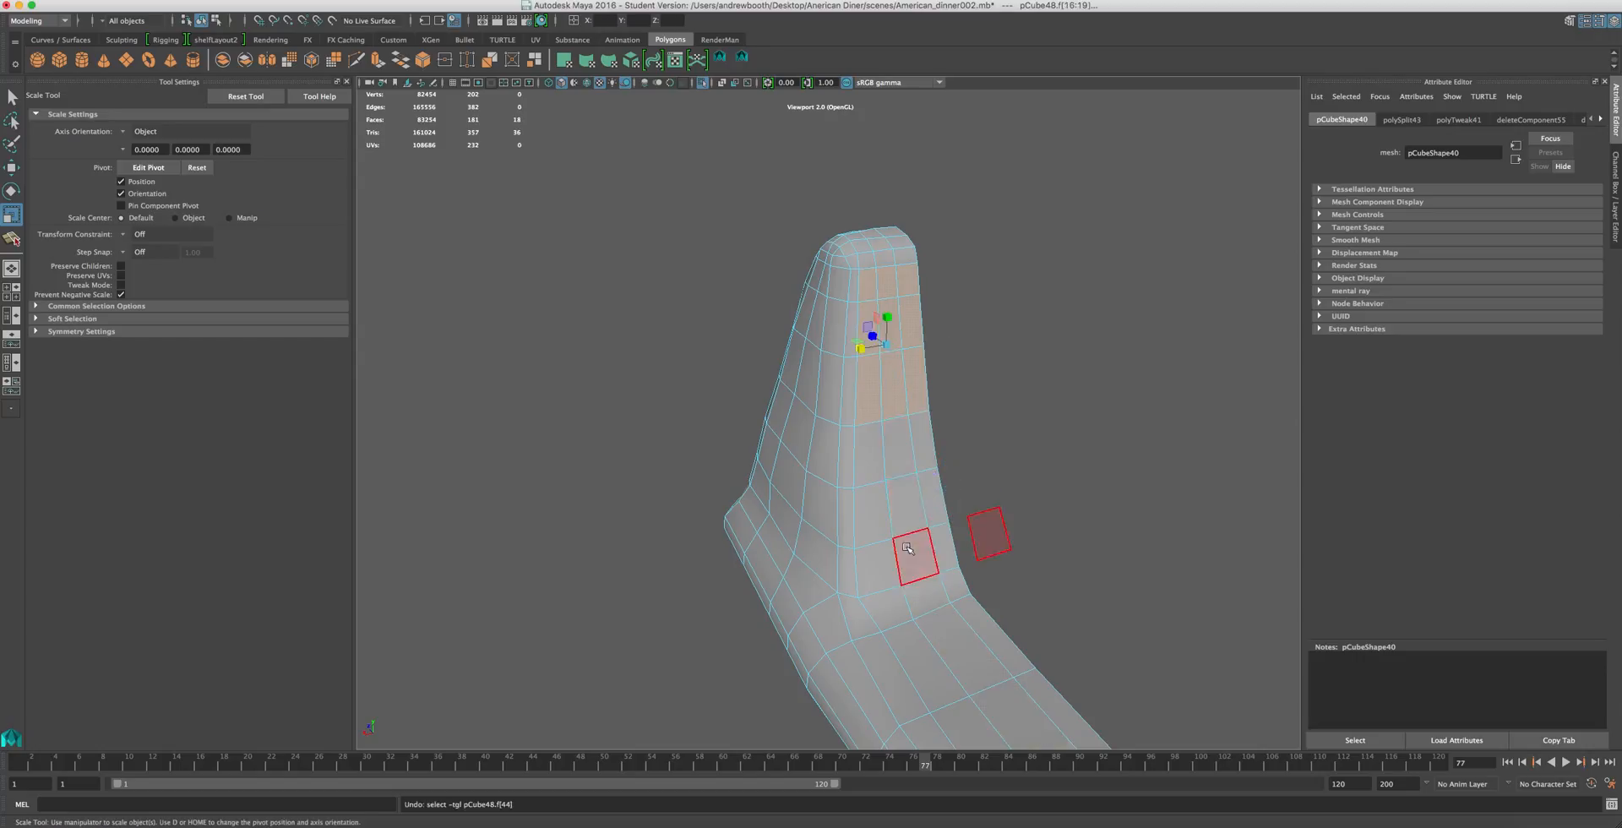
# - Add the lower rows of the stand's bowl-facing side to the face selection, down to the foot's bend
pyautogui.keyDown('shift'); pyautogui.click(933, 493); pyautogui.keyUp('shift')
pyautogui.keyDown('shift'); pyautogui.click(907, 499); pyautogui.keyUp('shift')
pyautogui.keyDown('shift'); pyautogui.click(875, 505); pyautogui.keyUp('shift')
pyautogui.keyDown('shift'); pyautogui.click(874, 459); pyautogui.keyUp('shift')
pyautogui.keyDown('shift'); pyautogui.click(904, 454); pyautogui.keyUp('shift')
pyautogui.keyDown('shift'); pyautogui.click(925, 450); pyautogui.keyUp('shift')
pyautogui.keyDown('shift'); pyautogui.click(944, 547); pyautogui.keyUp('shift')
pyautogui.keyDown('shift'); pyautogui.click(914, 558); pyautogui.keyUp('shift')
pyautogui.keyDown('shift'); pyautogui.doubleClick(884, 568); pyautogui.keyUp('shift')
pyautogui.press('z')
pyautogui.keyDown('alt'); pyautogui.moveTo(810, 565); pyautogui.dragTo(853, 321); pyautogui.keyUp('alt')
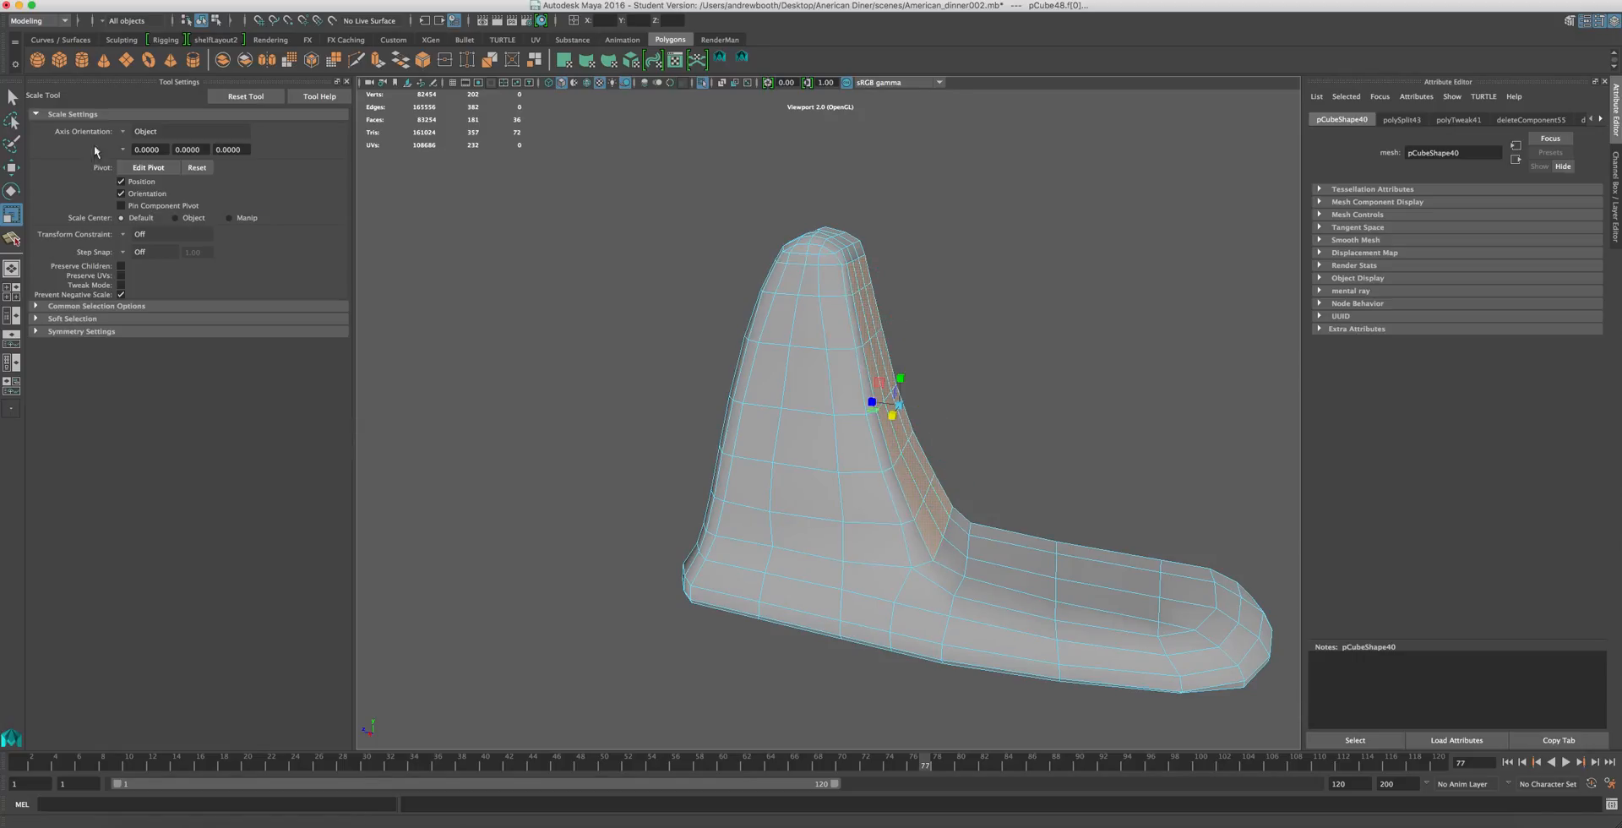
# - Scale the selected bowl-facing faces of the stand with the axis orientation set to Component
pyautogui.click(123, 134)
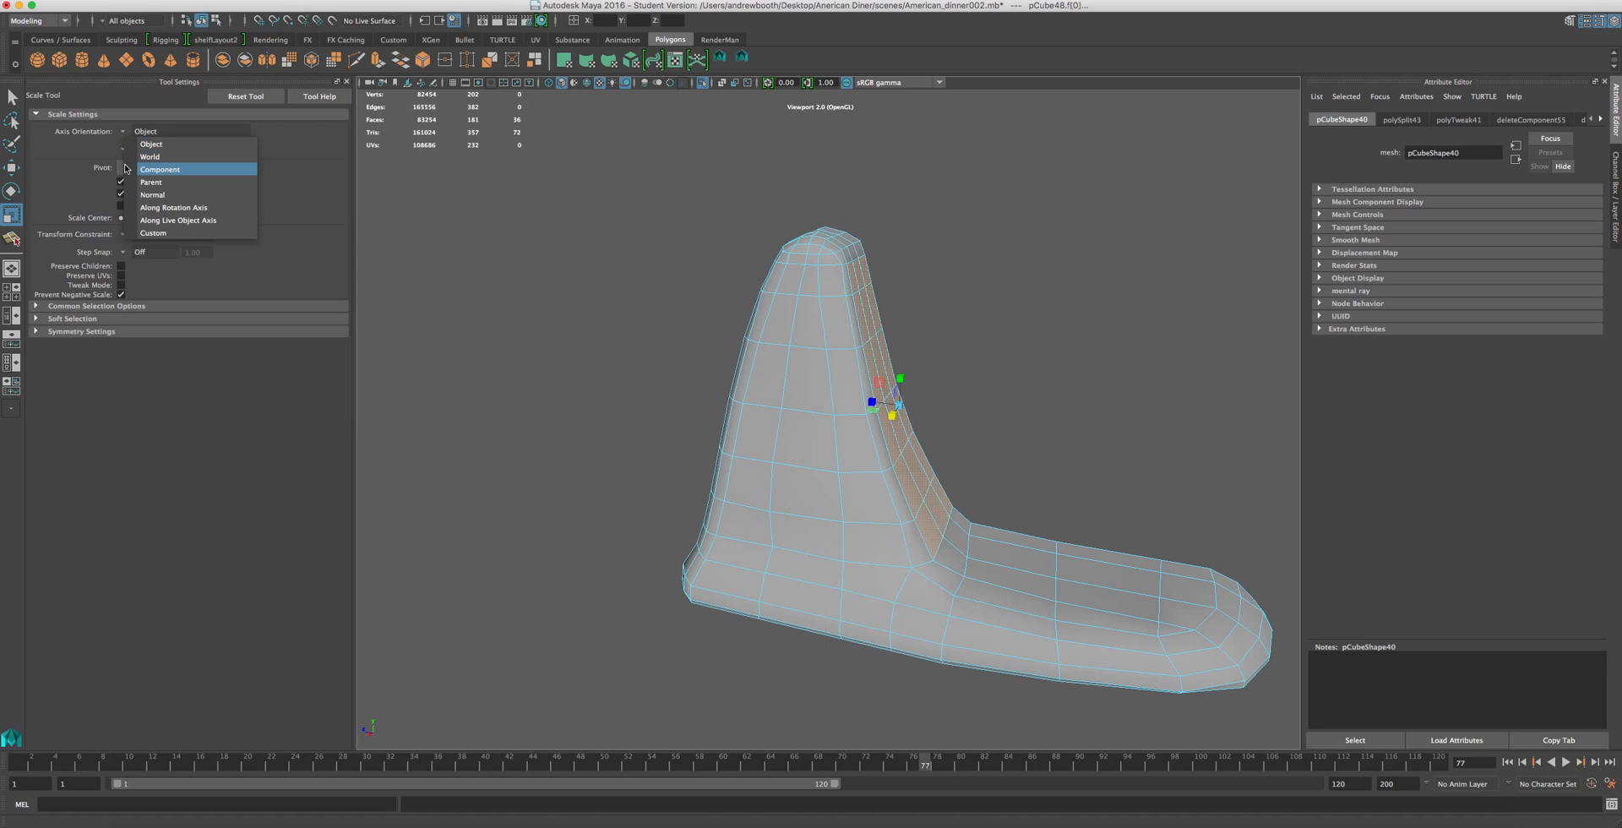
pyautogui.click(126, 169)
pyautogui.keyDown('alt'); pyautogui.moveTo(802, 439); pyautogui.dragTo(676, 440); pyautogui.keyUp('alt')
pyautogui.moveTo(790, 443); pyautogui.dragTo(1005, 500)
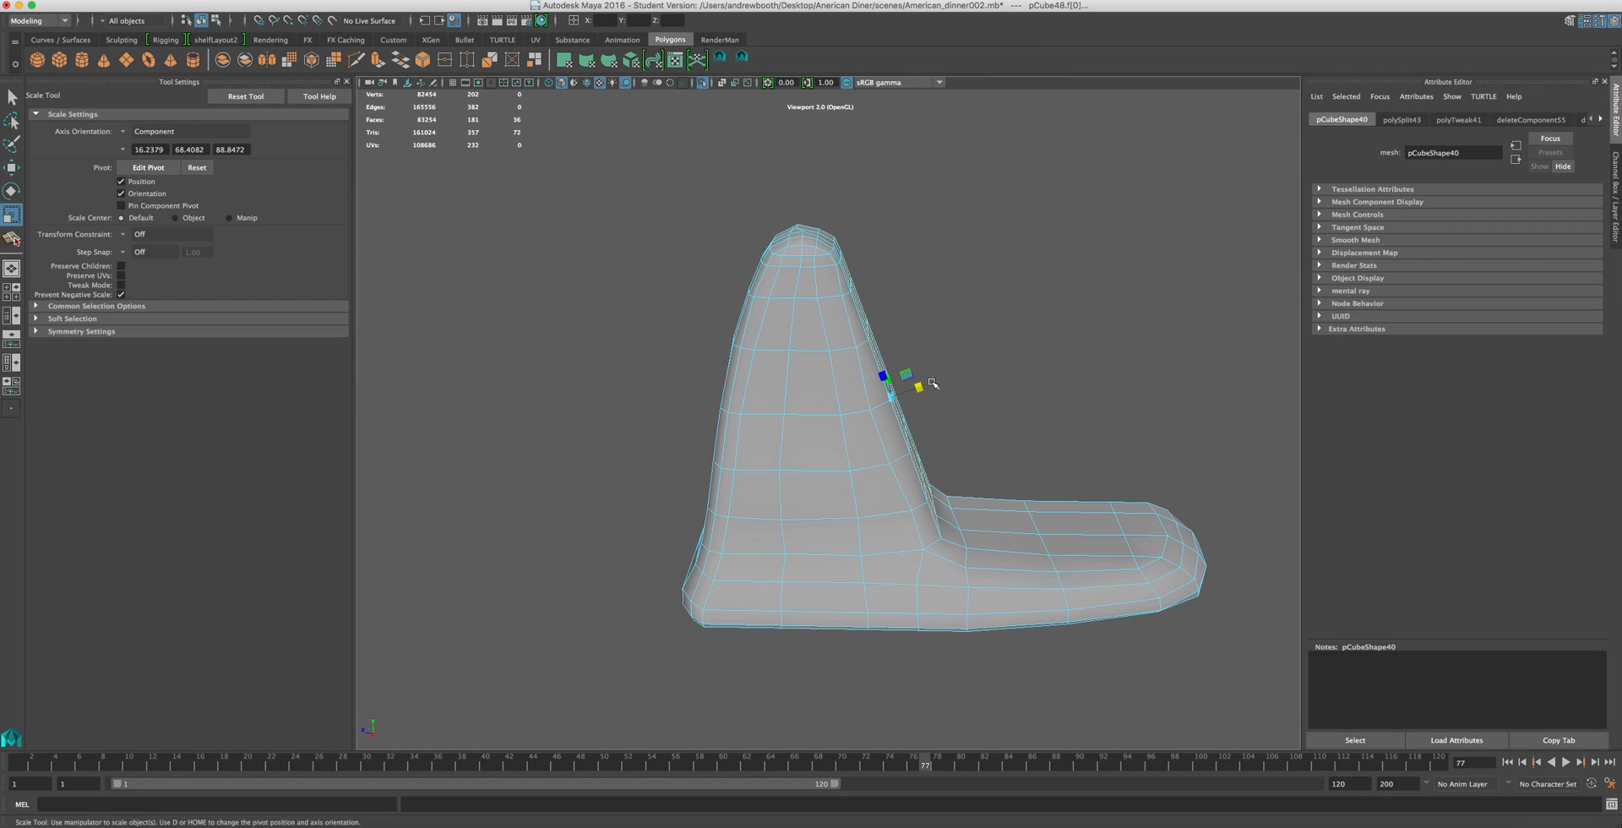
# - Select the stand's front corner face strip and try scaling it along a component axis
pyautogui.keyDown('alt'); pyautogui.moveTo(904, 460); pyautogui.dragTo(845, 456); pyautogui.keyUp('alt')
pyautogui.keyDown('alt'); pyautogui.moveTo(920, 524); pyautogui.dragTo(844, 494); pyautogui.keyUp('alt')
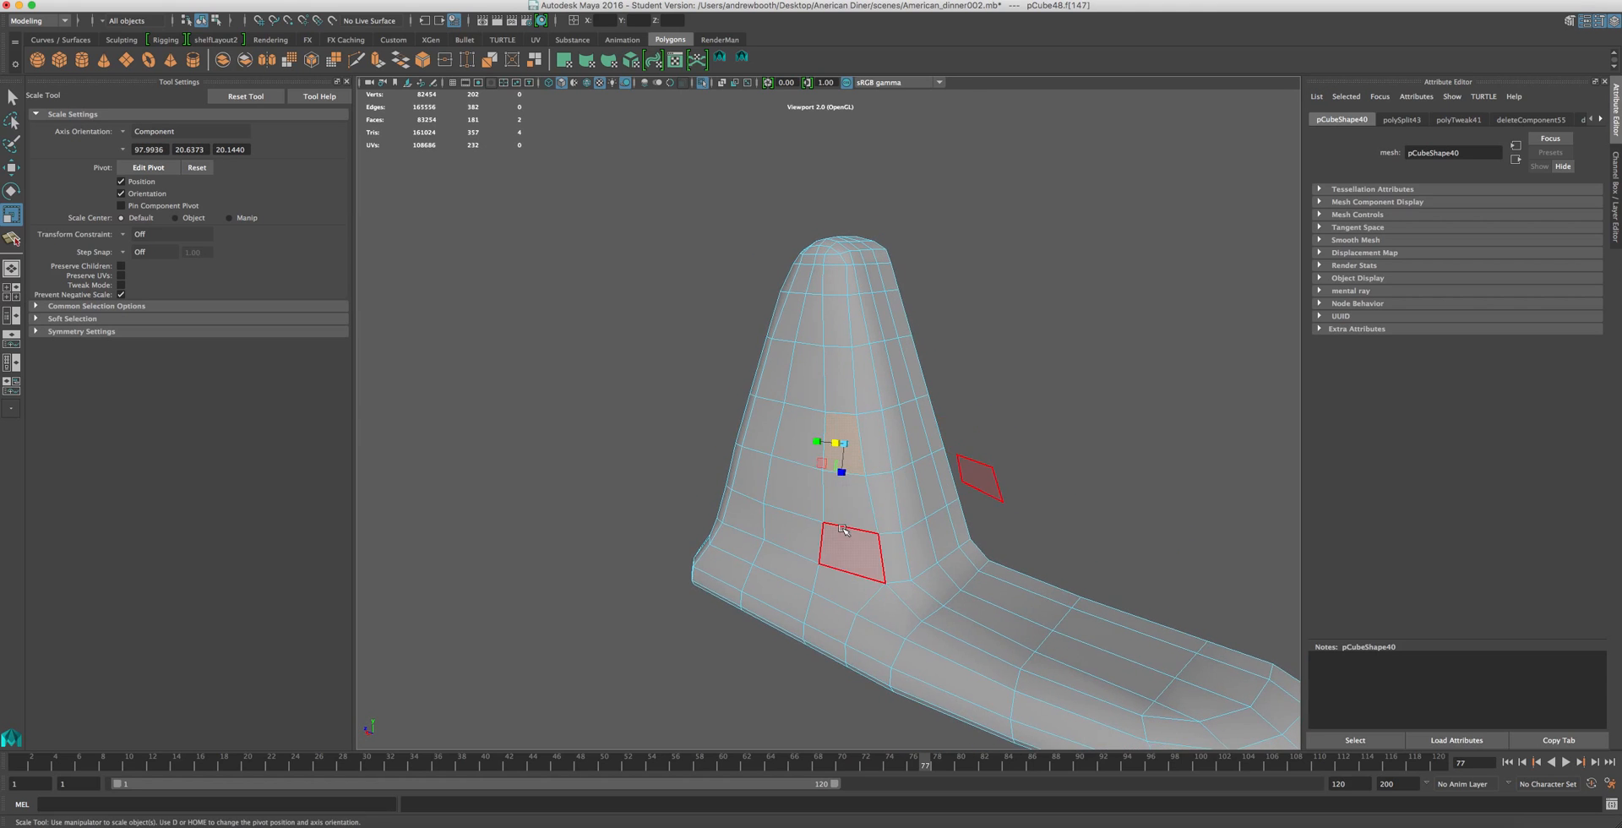
pyautogui.click(883, 549)
pyautogui.keyDown('shift'); pyautogui.doubleClick(855, 327); pyautogui.keyUp('shift')
pyautogui.keyDown('alt'); pyautogui.moveTo(898, 408); pyautogui.dragTo(942, 488); pyautogui.keyUp('alt')
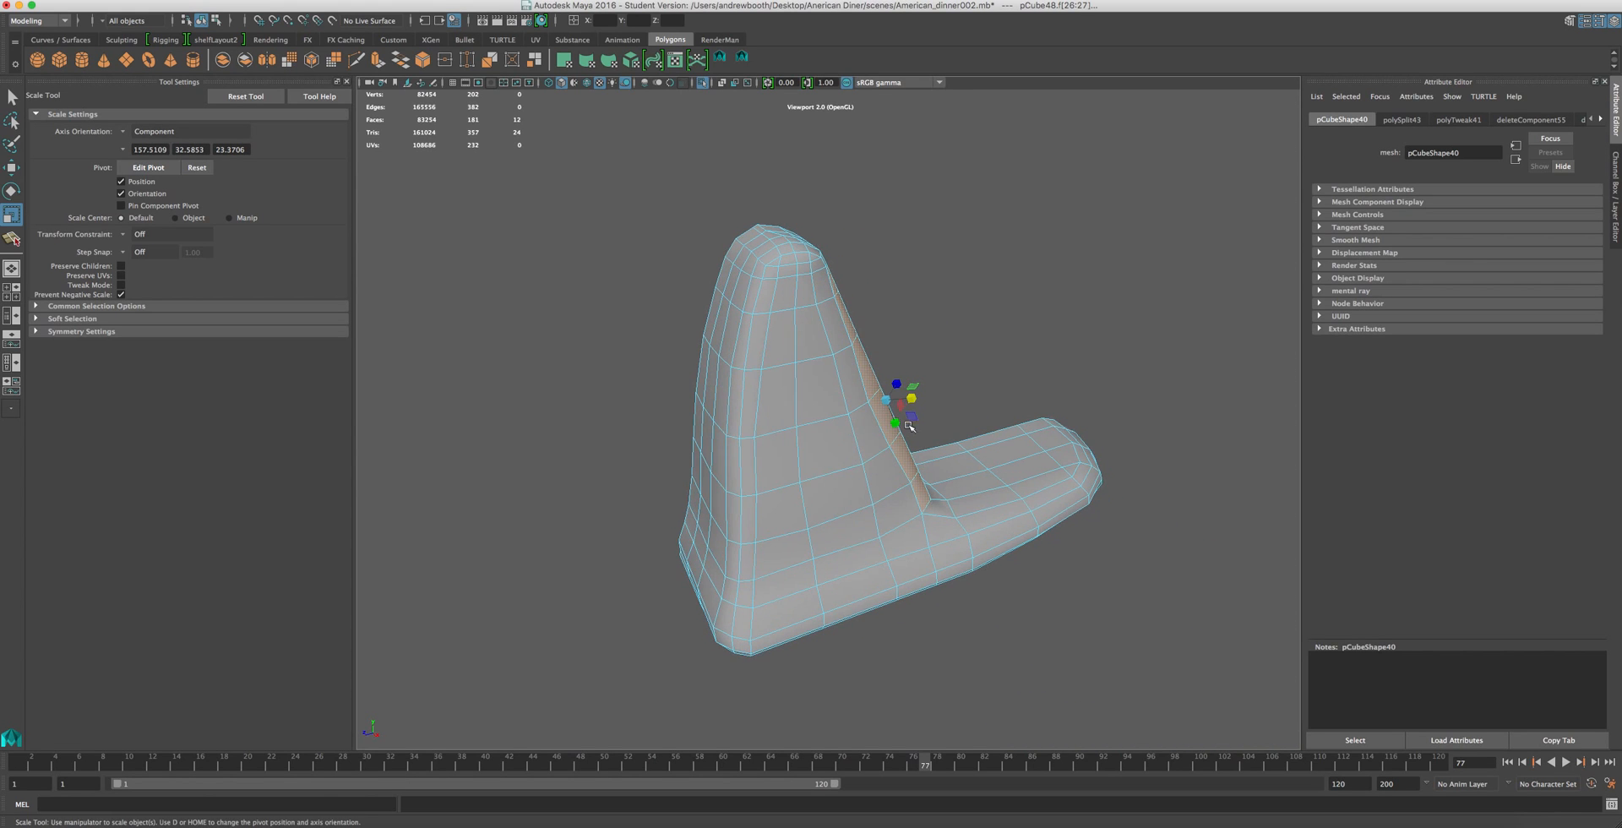
pyautogui.moveTo(910, 395); pyautogui.dragTo(944, 456)
pyautogui.click(746, 485)
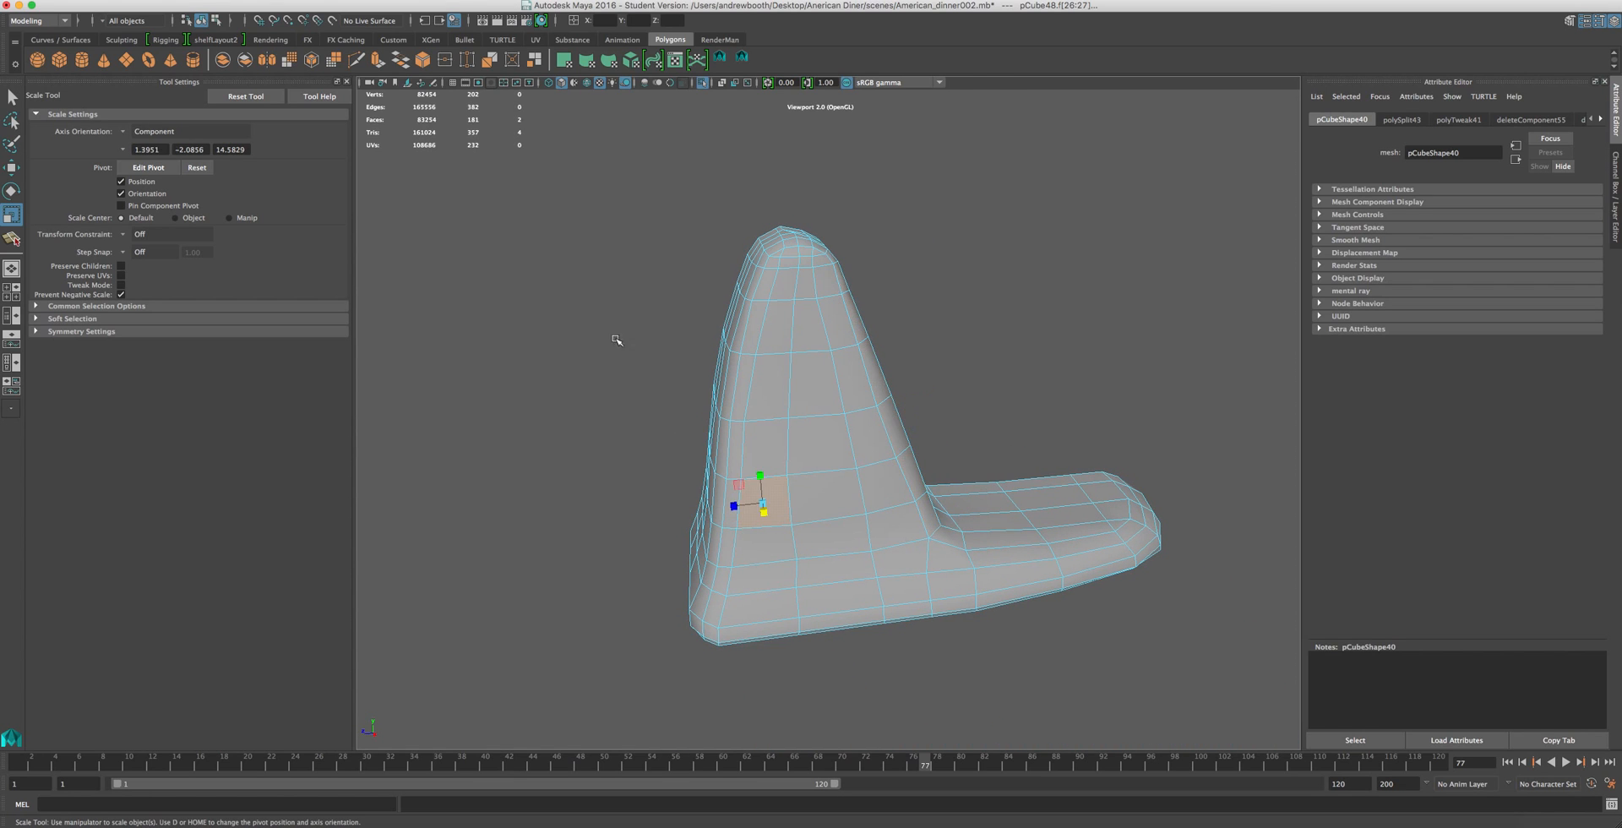
pyautogui.moveTo(825, 427); pyautogui.dragTo(967, 355, button='right')
pyautogui.keyDown('alt'); pyautogui.moveTo(967, 355); pyautogui.dragTo(896, 442); pyautogui.keyUp('alt')
# - Undo the corner strip's scaling and the face selections made around it
pyautogui.hotkey('ctrl', 'z')
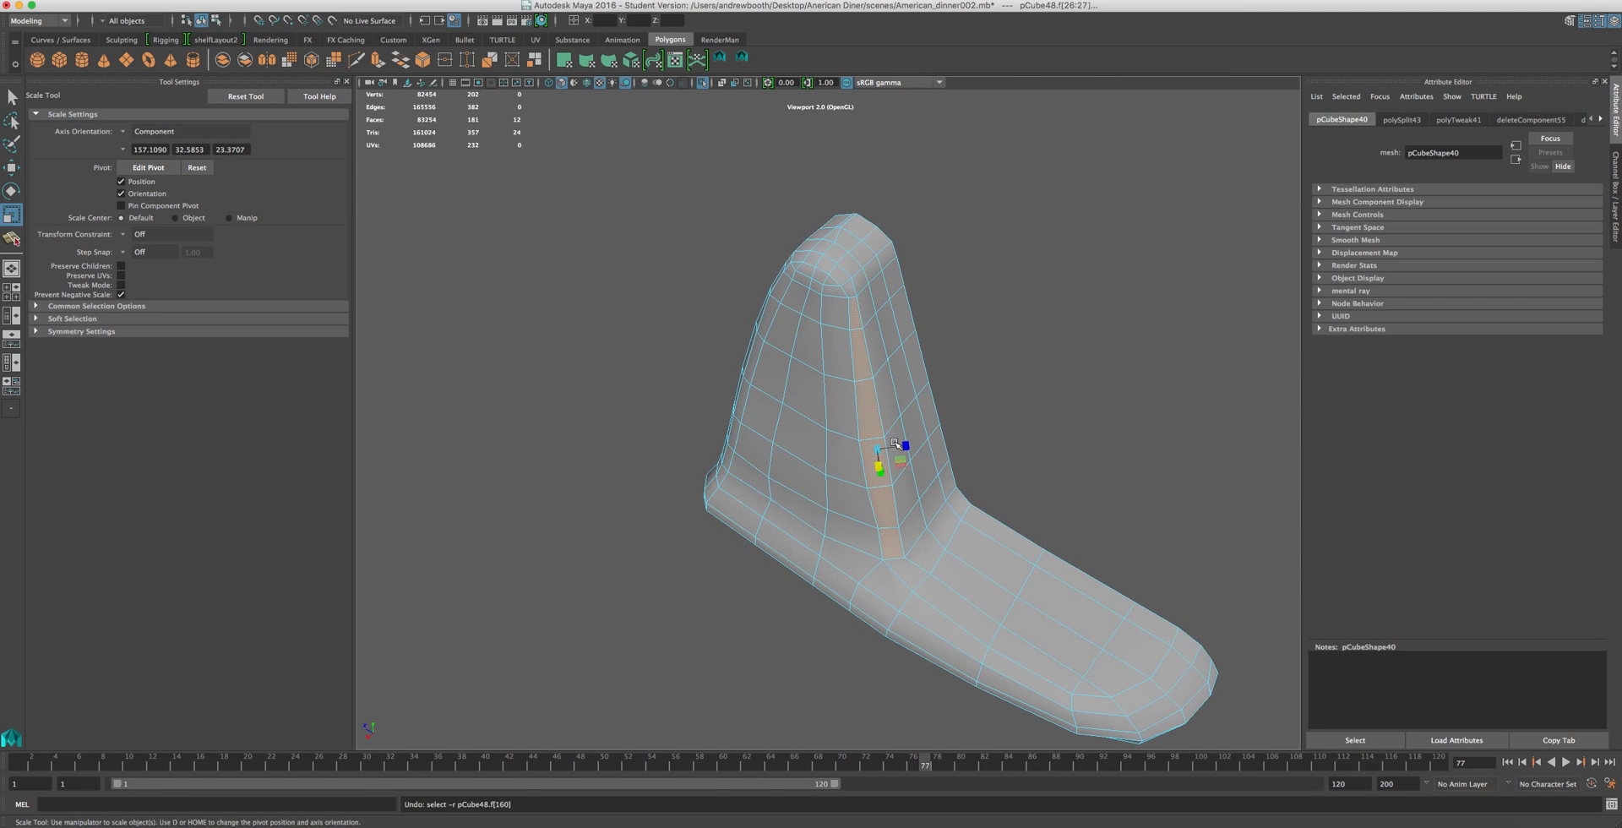
pyautogui.hotkey('ctrl', 'z')
pyautogui.hotkey('ctrl', 'z')
pyautogui.hotkey('ctrl', 'z')
pyautogui.hotkey('ctrl', 'z')
pyautogui.hotkey('ctrl', 'z')
# - Return the mixer base to object mode and turn off its isolation so the whole scene shows
pyautogui.keyDown('alt'); pyautogui.moveTo(896, 439); pyautogui.dragTo(906, 340); pyautogui.keyUp('alt')
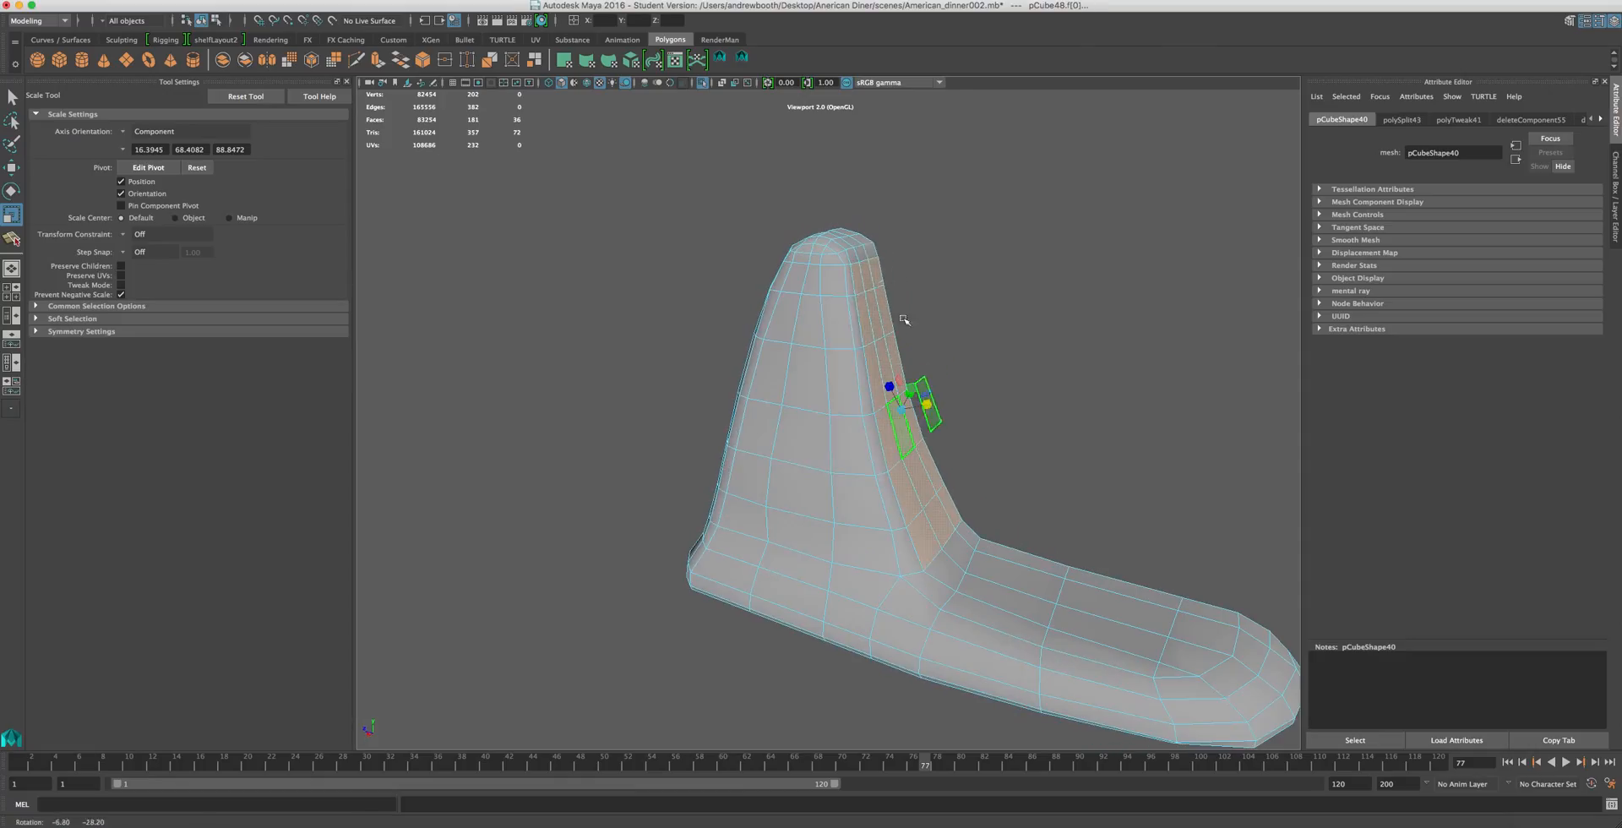
pyautogui.moveTo(801, 436); pyautogui.dragTo(674, 331, button='right')
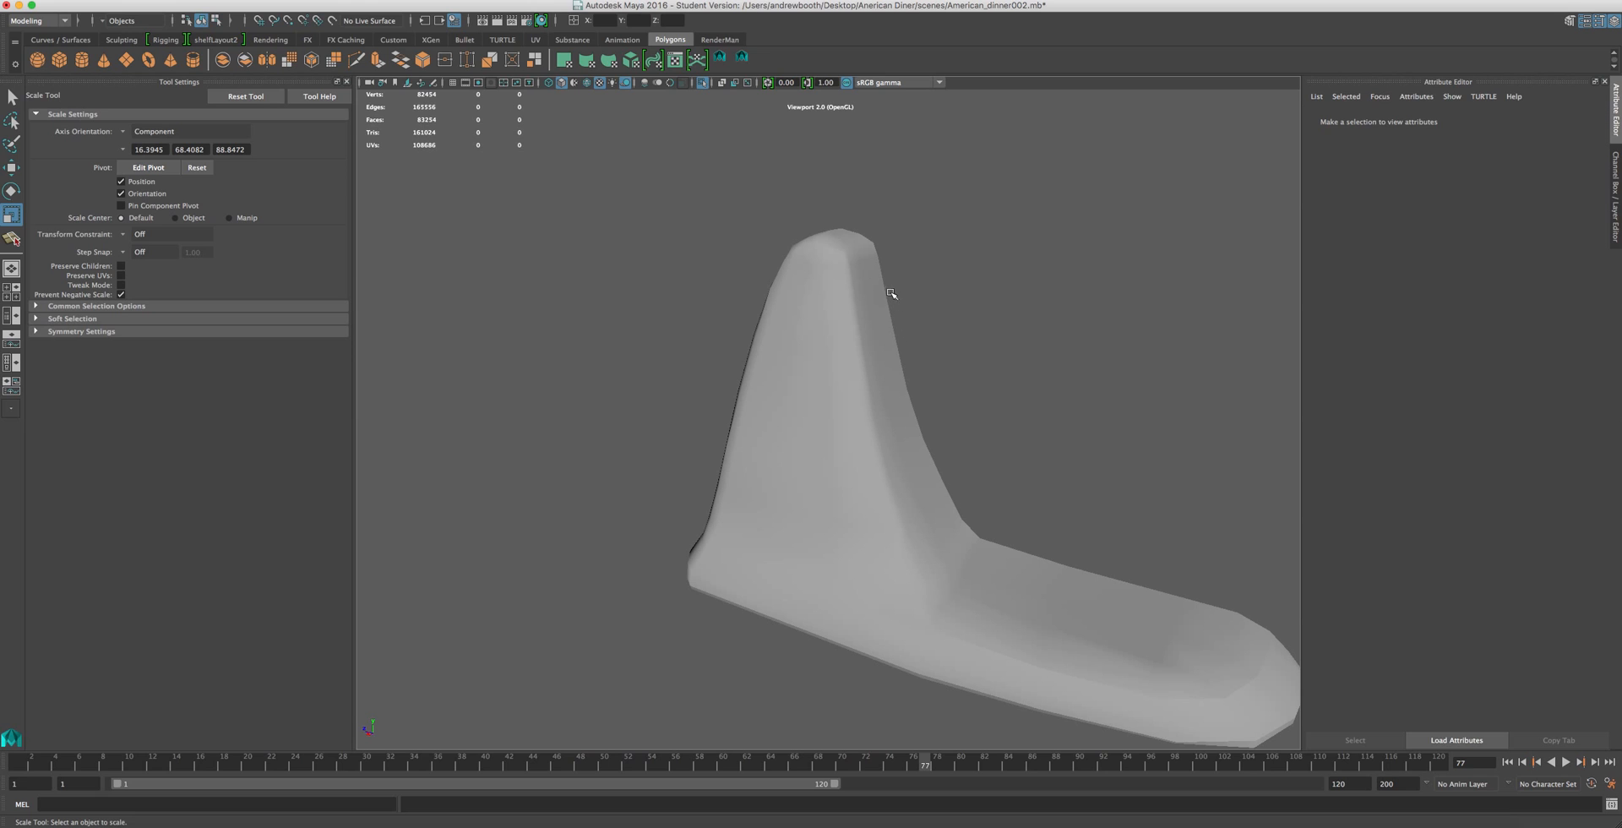
pyautogui.click(882, 427)
pyautogui.keyDown('alt'); pyautogui.moveTo(823, 502); pyautogui.dragTo(677, 271); pyautogui.keyUp('alt')
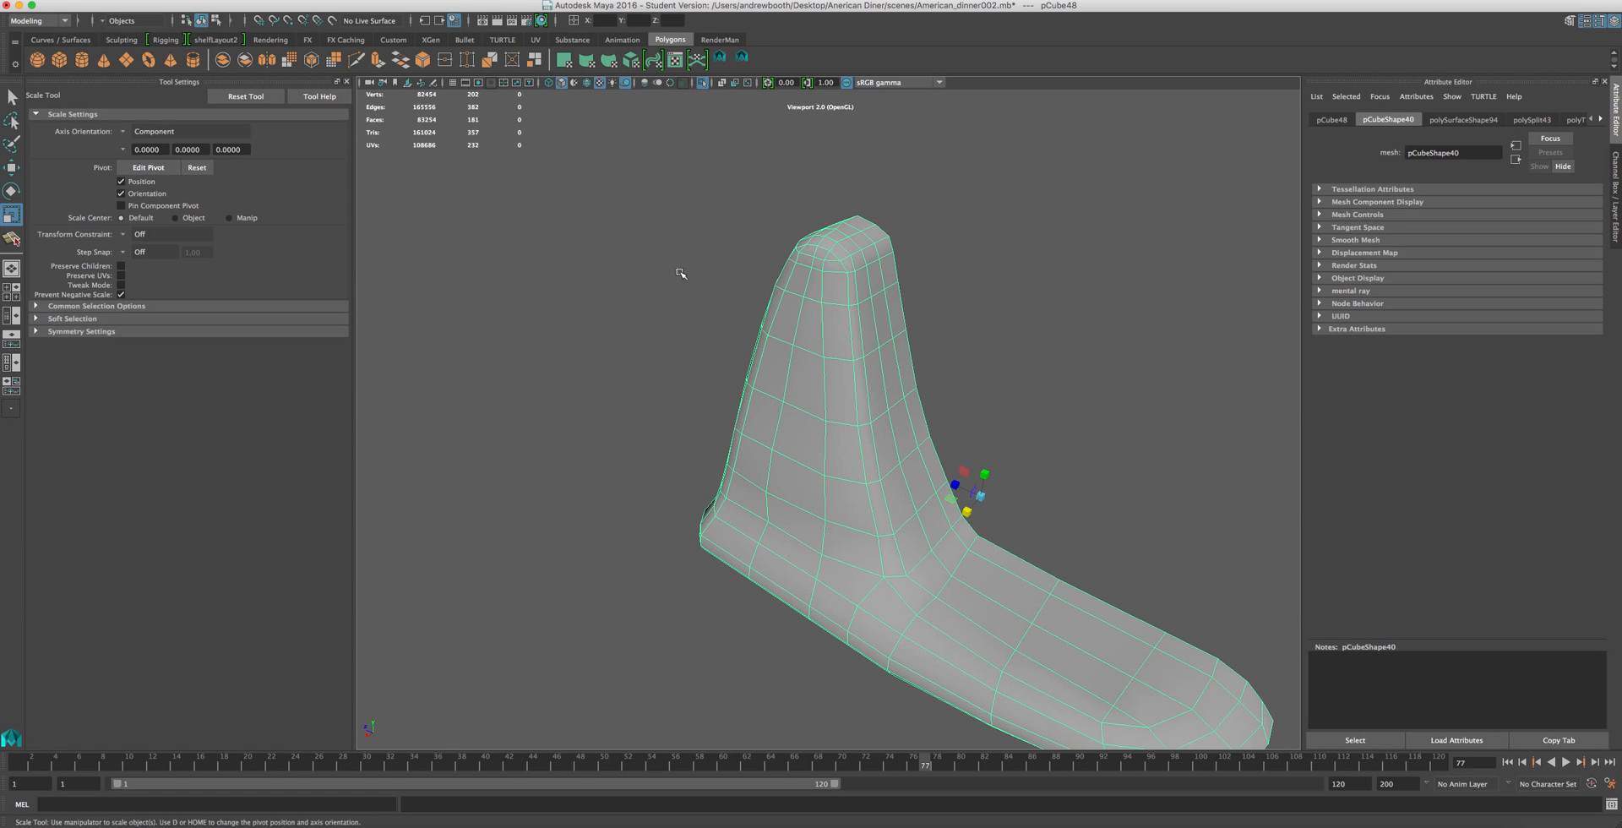
pyautogui.click(708, 84)
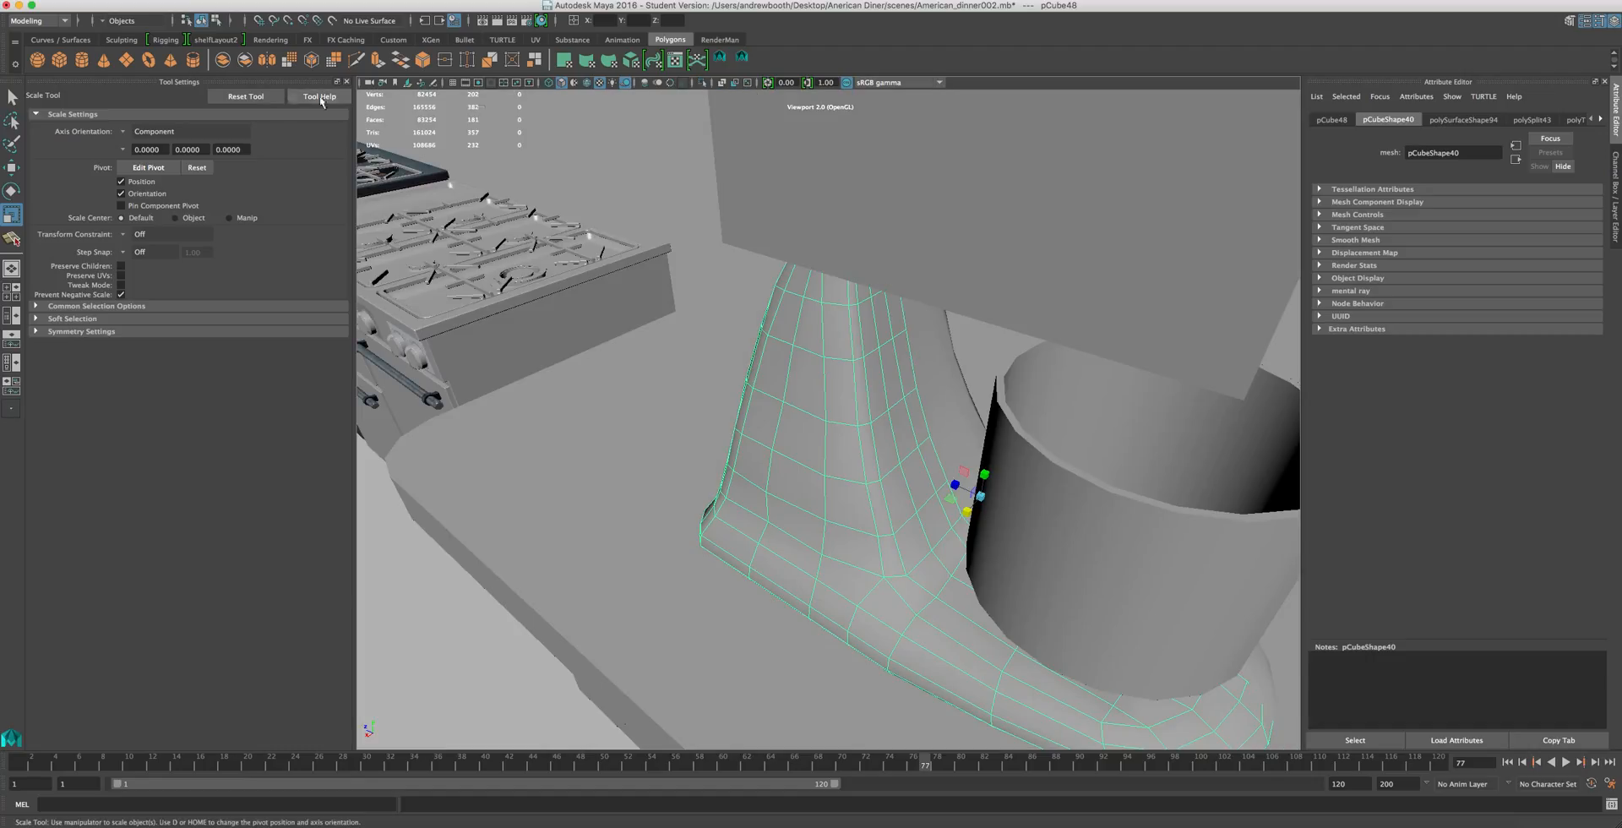
# - Reset the Scale tool to its default settings and select the head block above the mixer stand
pyautogui.click(237, 97)
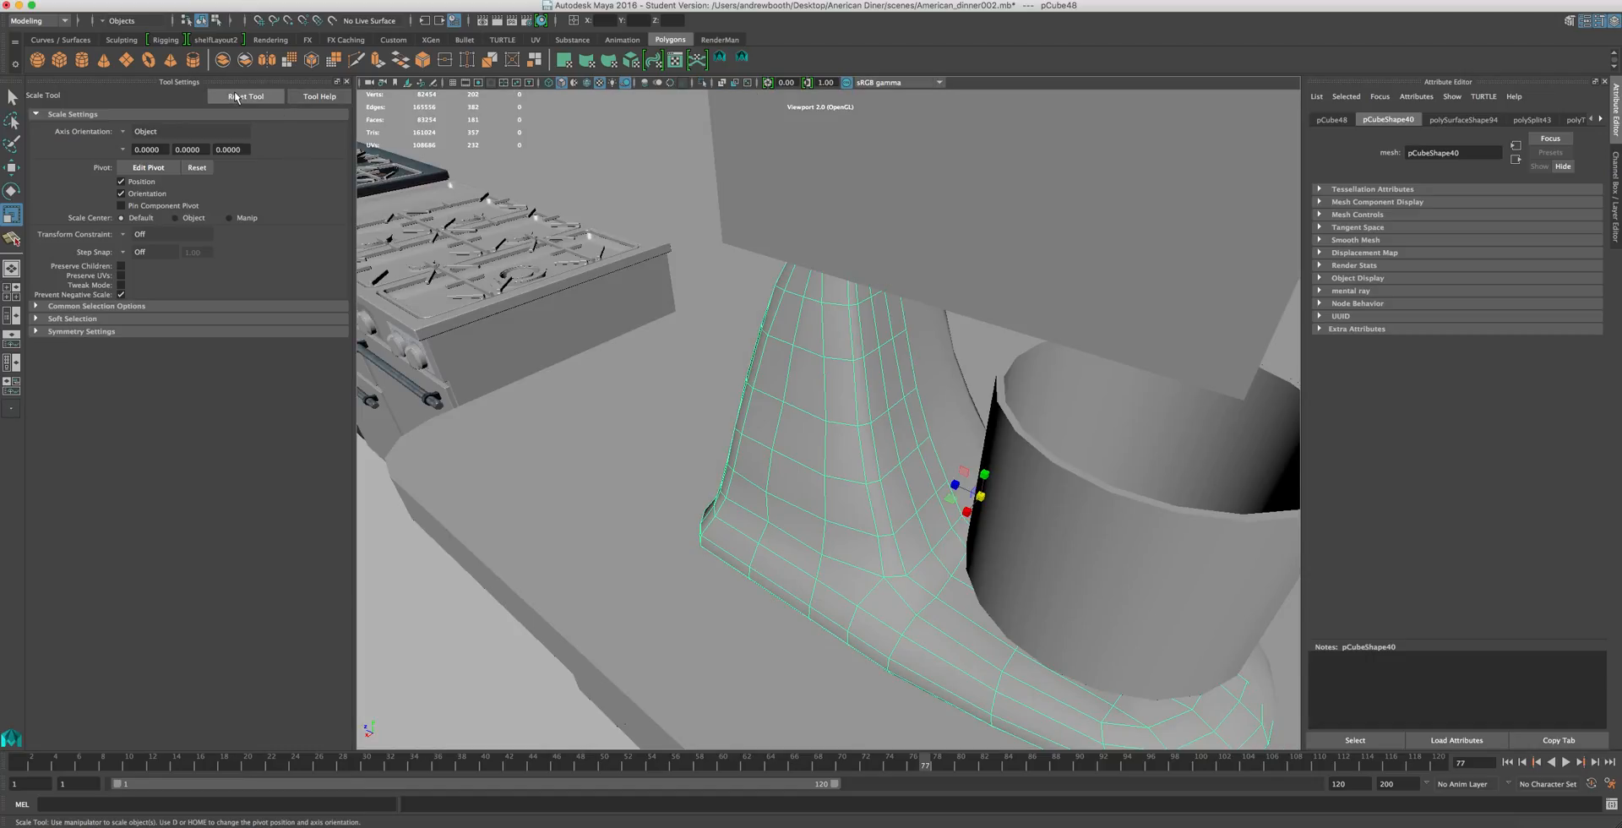
pyautogui.scroll(-5, 726, 487)
pyautogui.scroll(3, 726, 486)
pyautogui.scroll(-2, 725, 487)
pyautogui.keyDown('alt'); pyautogui.moveTo(725, 486); pyautogui.dragTo(841, 409); pyautogui.keyUp('alt')
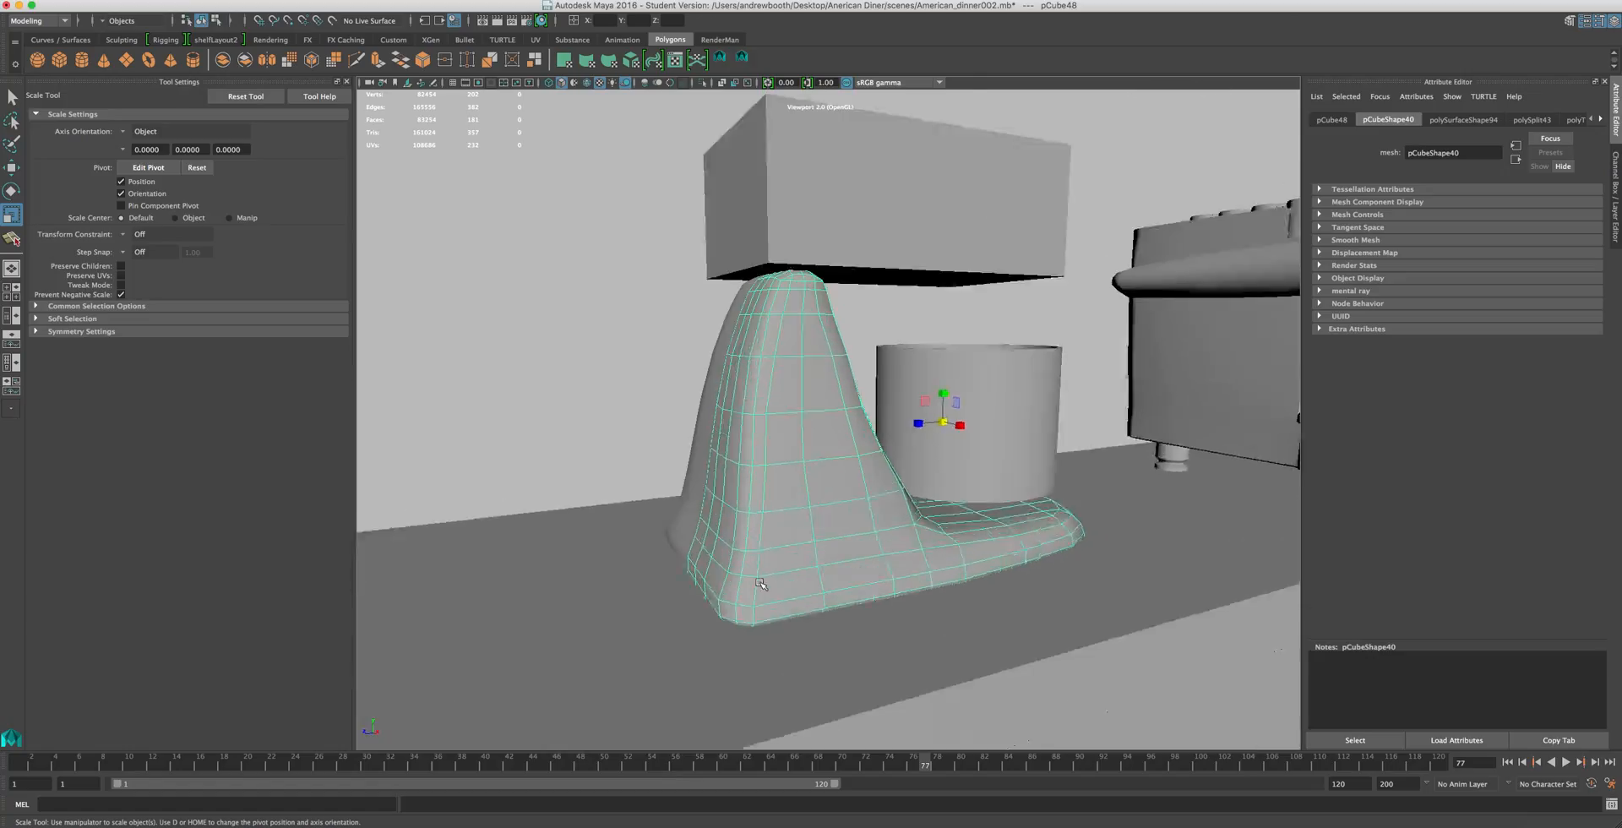
pyautogui.scroll(2, 761, 580)
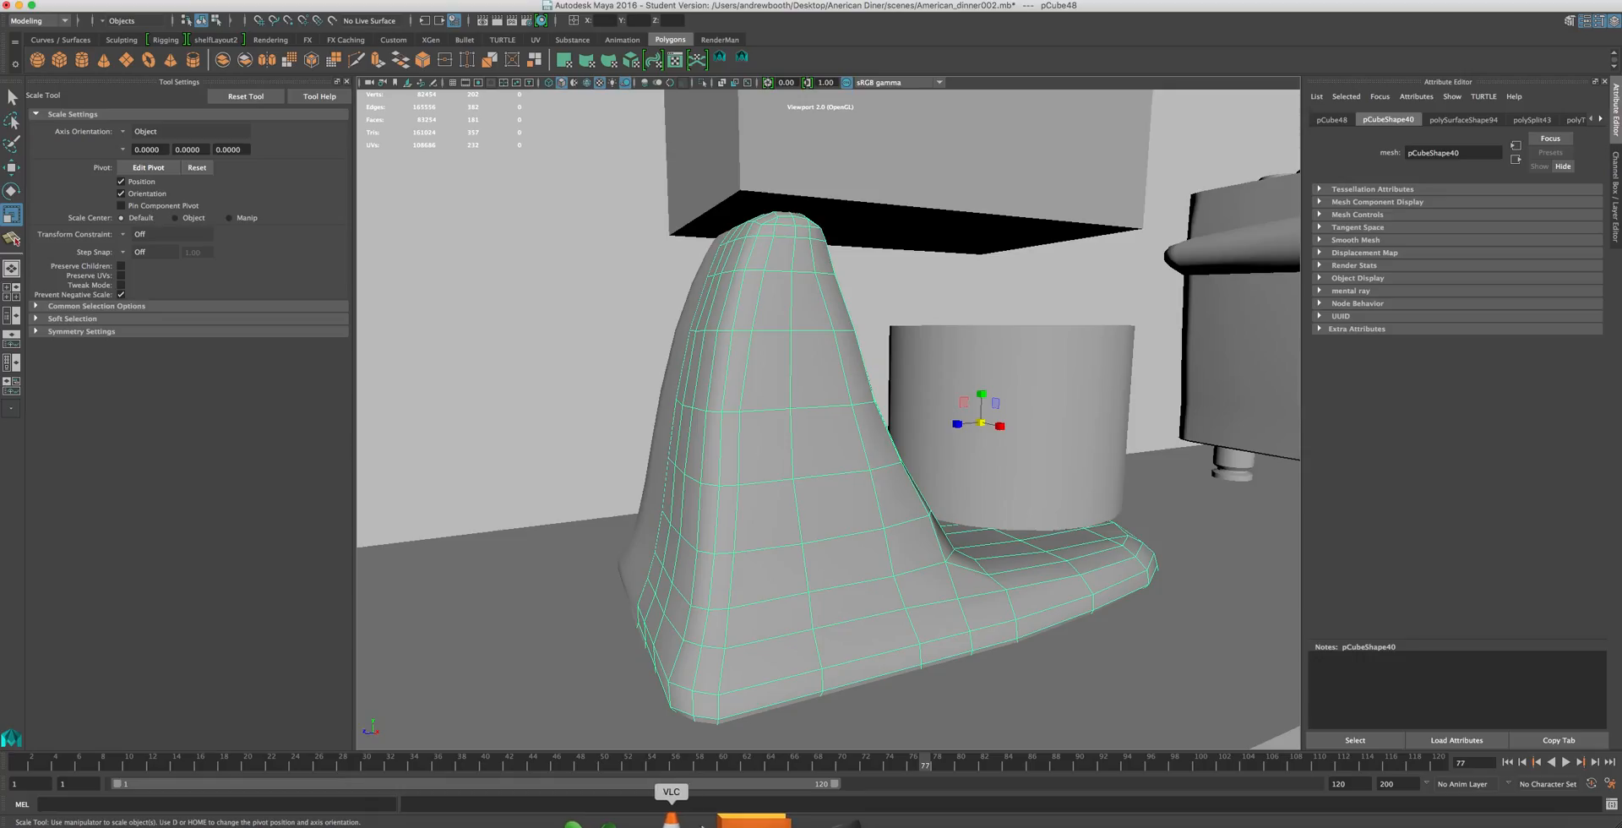
pyautogui.click(690, 186)
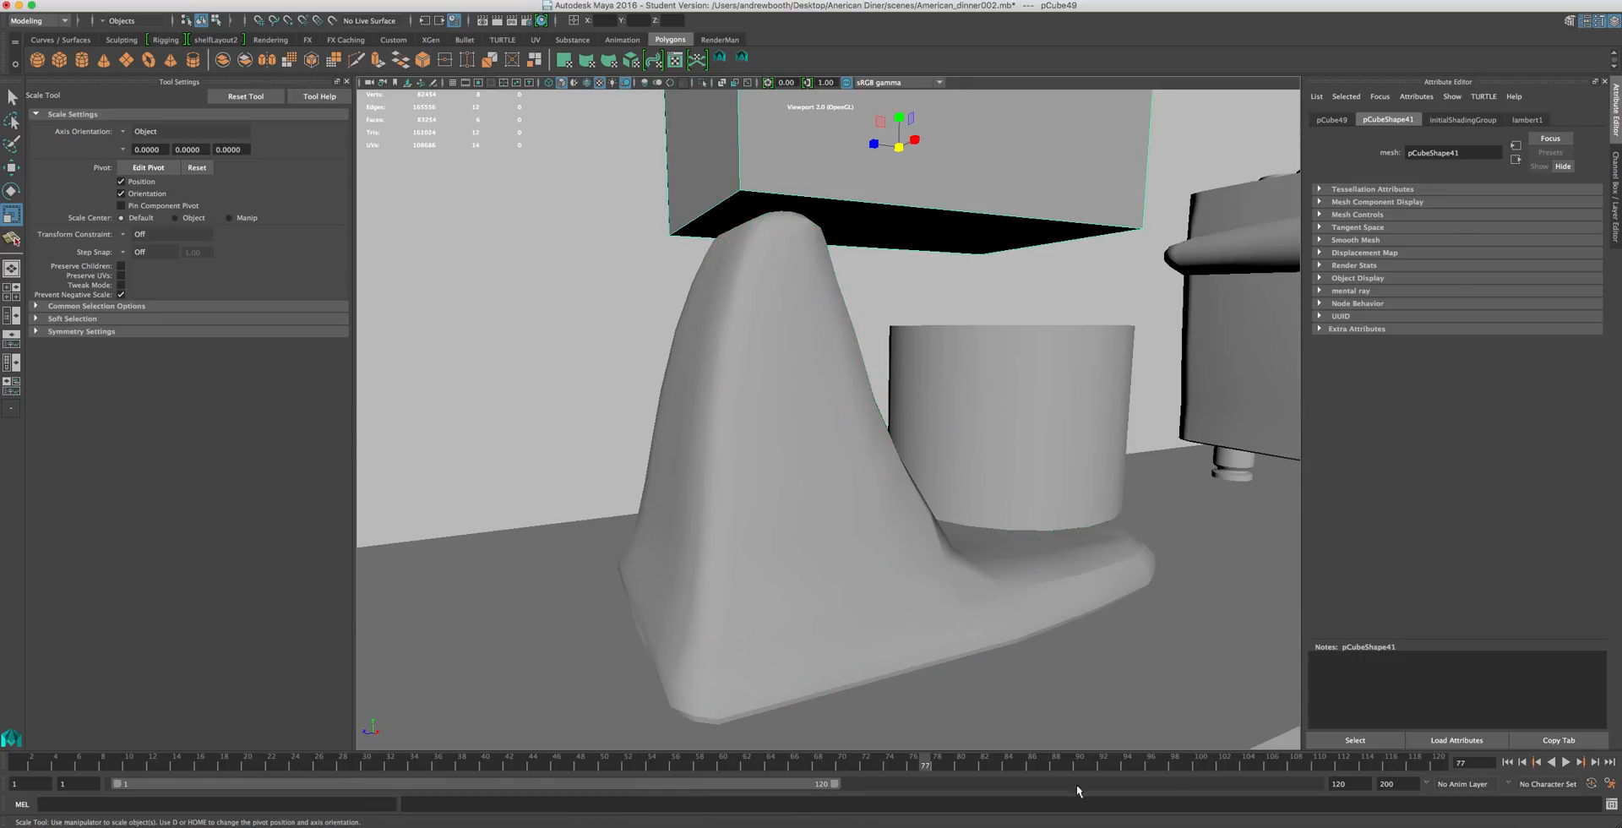
# - Switch to the browser and examine the food mixer reference images, moving the window clear of the model
pyautogui.click(1158, 823)
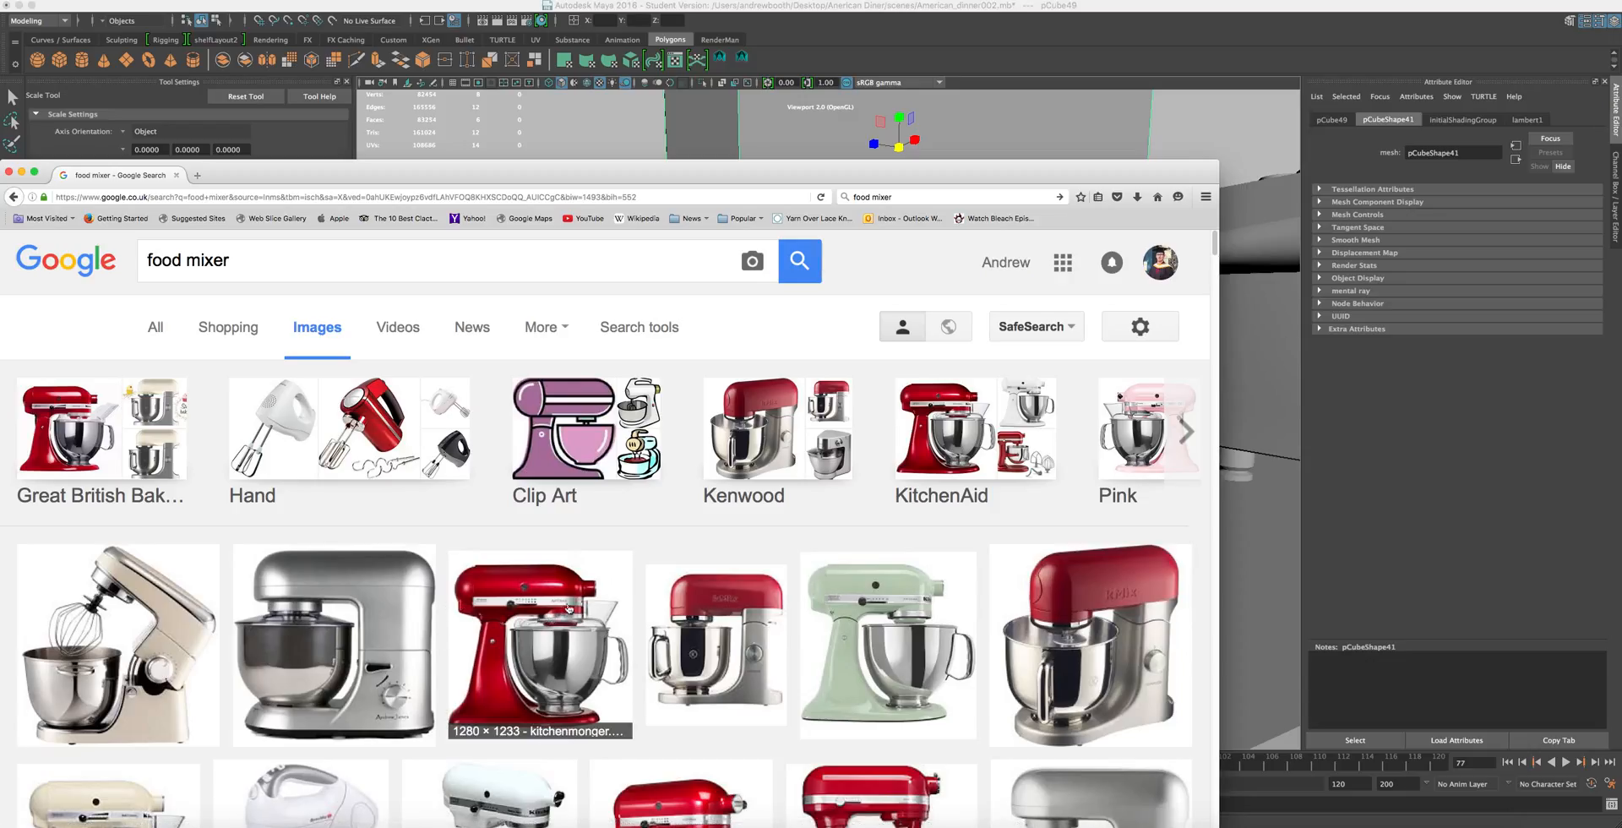
pyautogui.moveTo(834, 187); pyautogui.dragTo(733, 643)
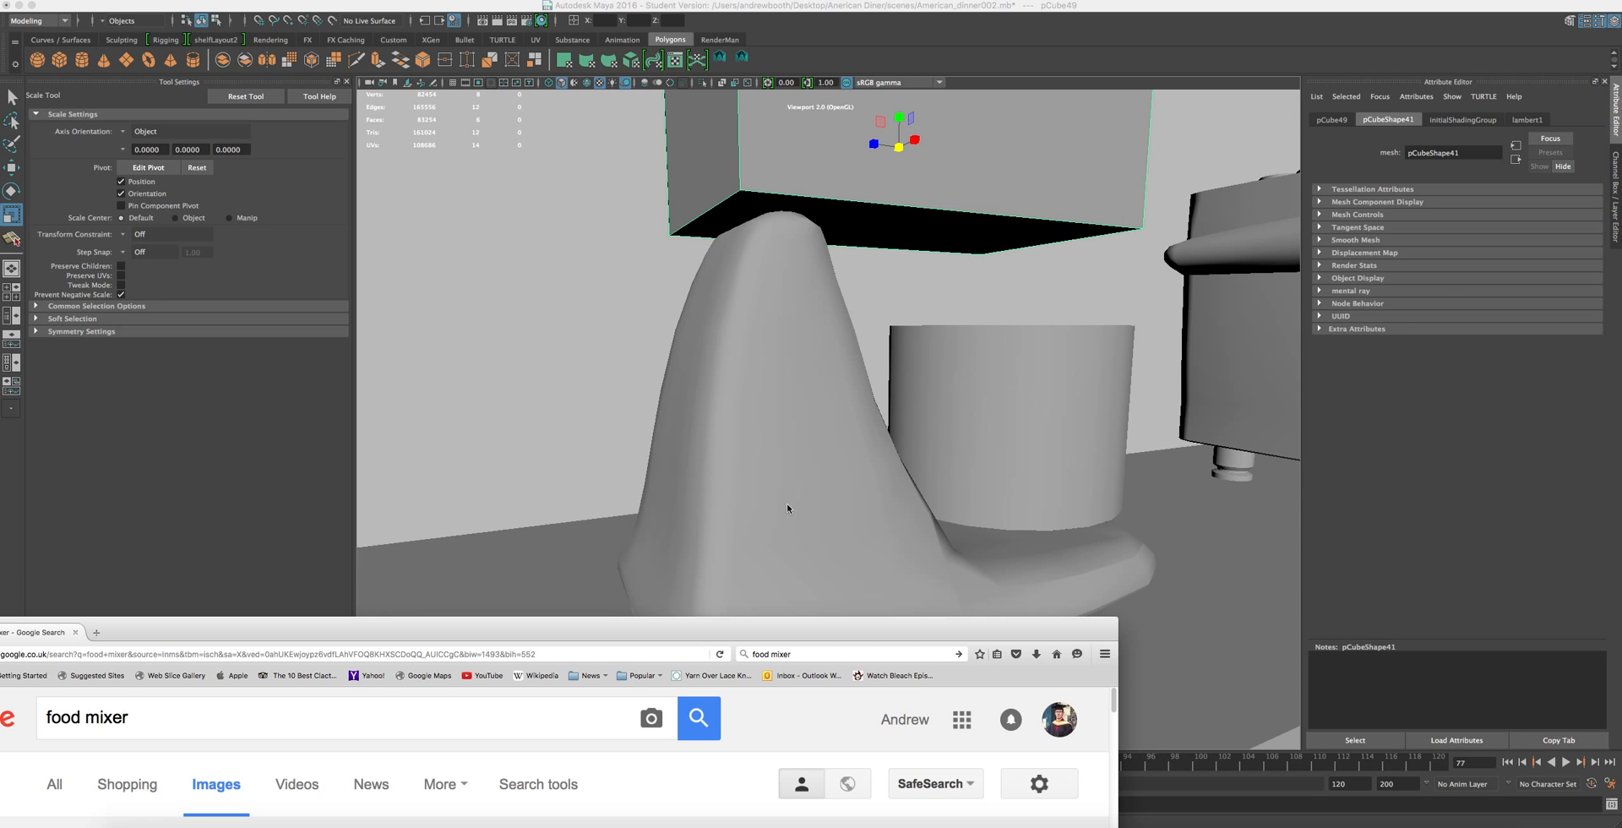
pyautogui.moveTo(537, 631); pyautogui.dragTo(841, 266)
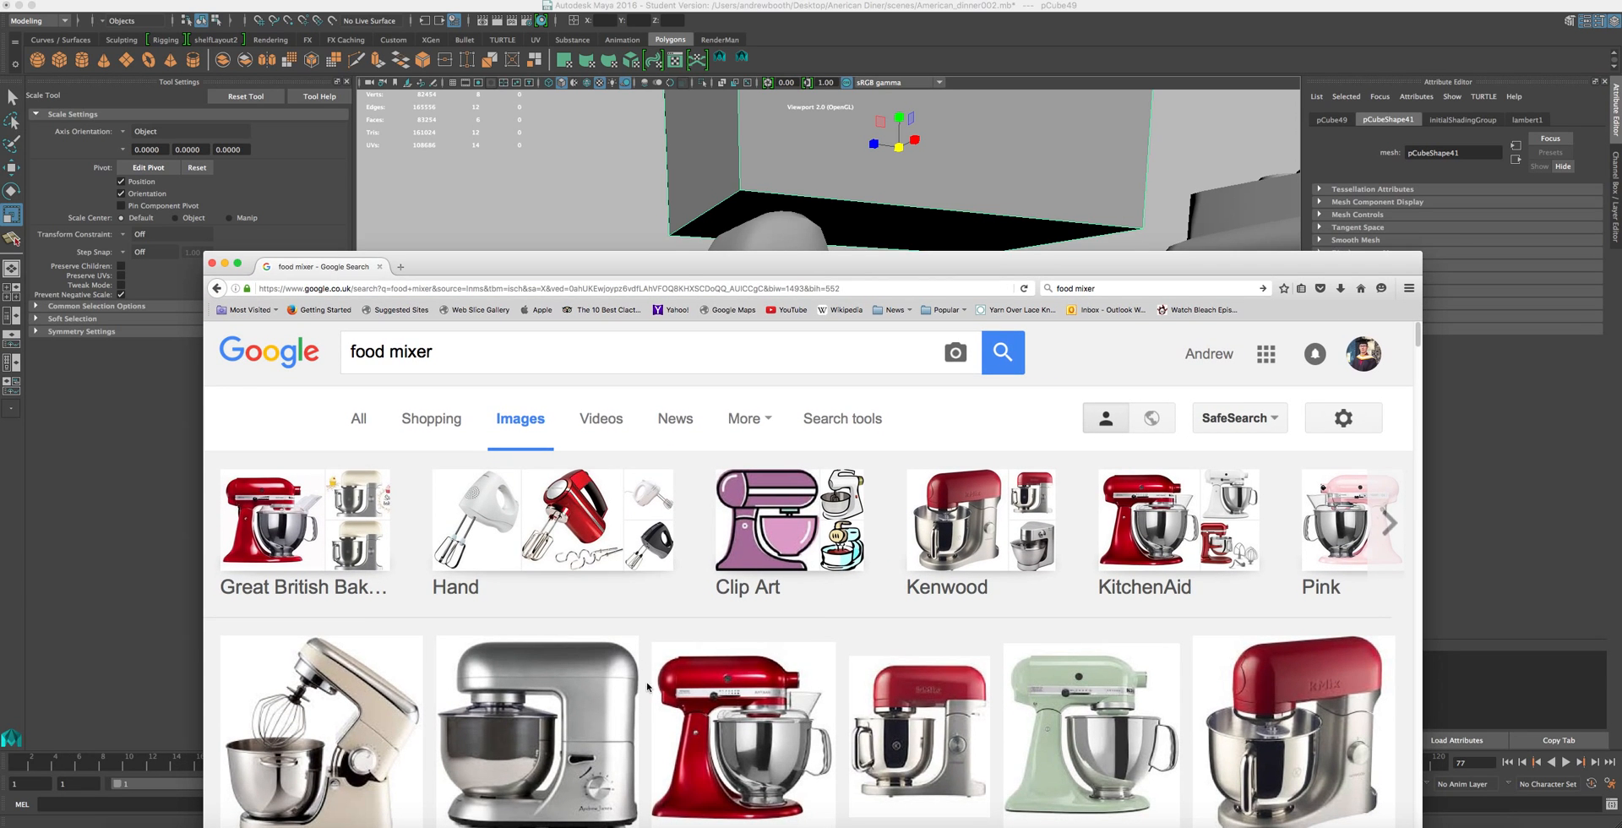
pyautogui.moveTo(678, 273); pyautogui.dragTo(684, 728)
# - Move the head block backward along Z so it overhangs the rear of the mixer stand
pyautogui.keyDown('alt'); pyautogui.moveTo(696, 414); pyautogui.dragTo(654, 358); pyautogui.keyUp('alt')
pyautogui.scroll(-3, 735, 183)
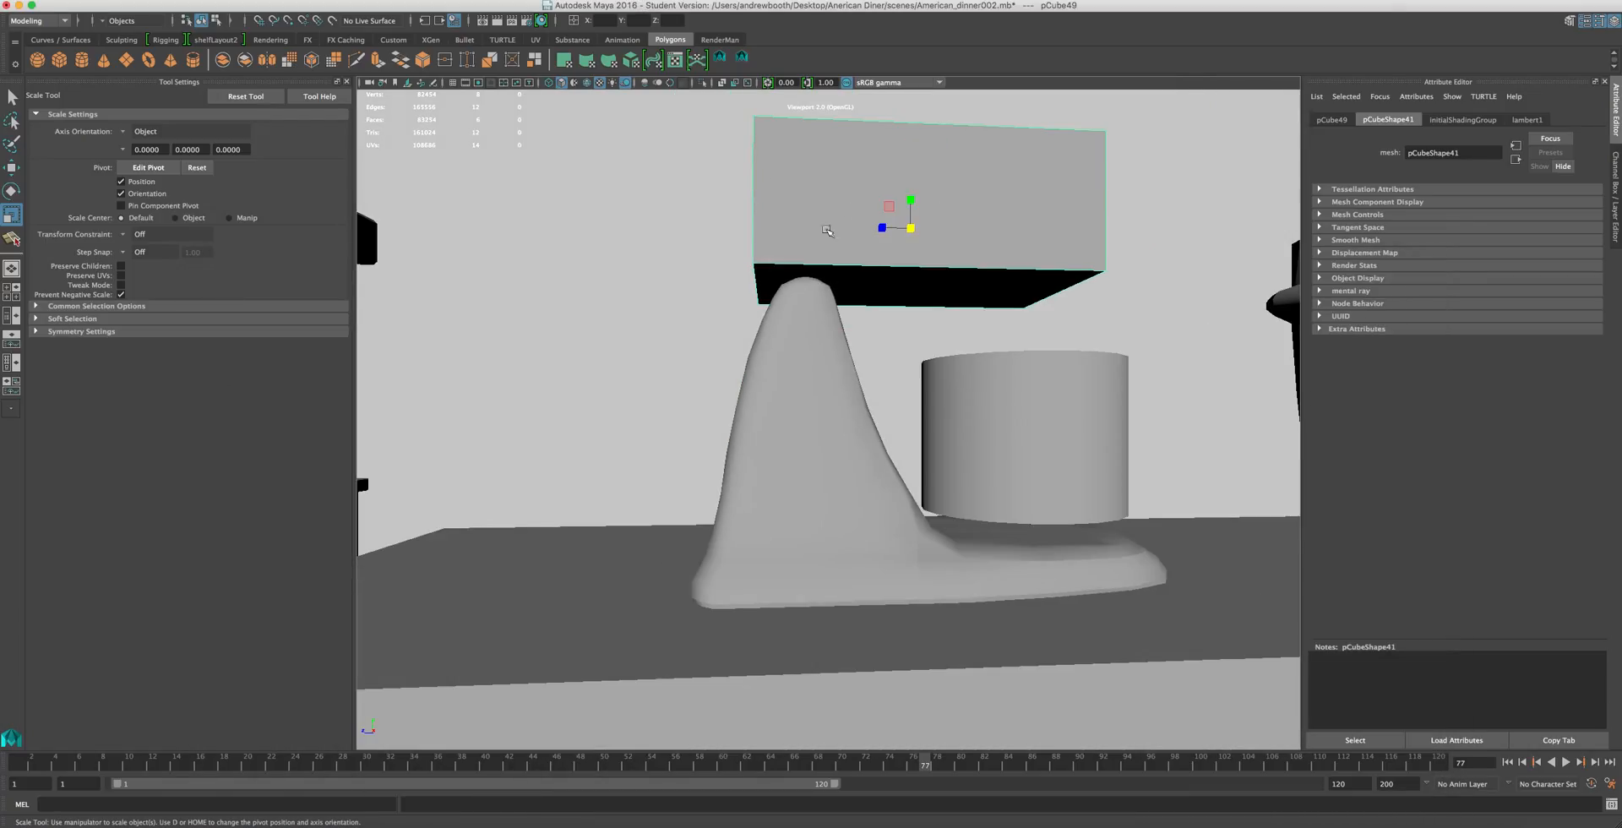
pyautogui.press('w')
pyautogui.moveTo(875, 225); pyautogui.dragTo(838, 230)
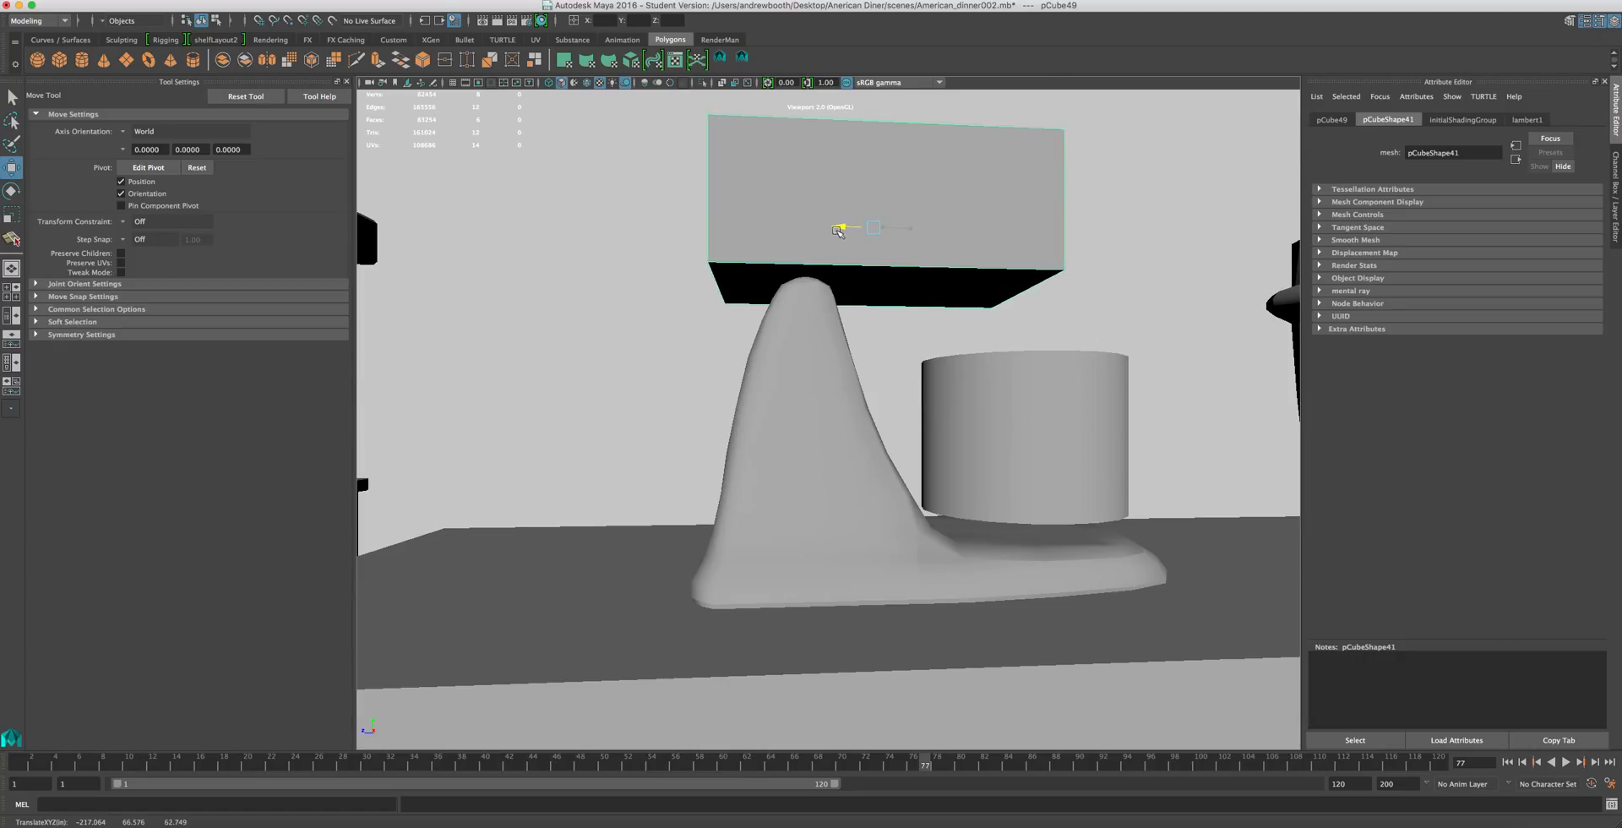
pyautogui.keyDown('alt'); pyautogui.moveTo(949, 265); pyautogui.dragTo(785, 296); pyautogui.keyUp('alt')
# - Lengthen the head block over the bowl by moving its front end face outward along Z
pyautogui.rightClick(963, 240)
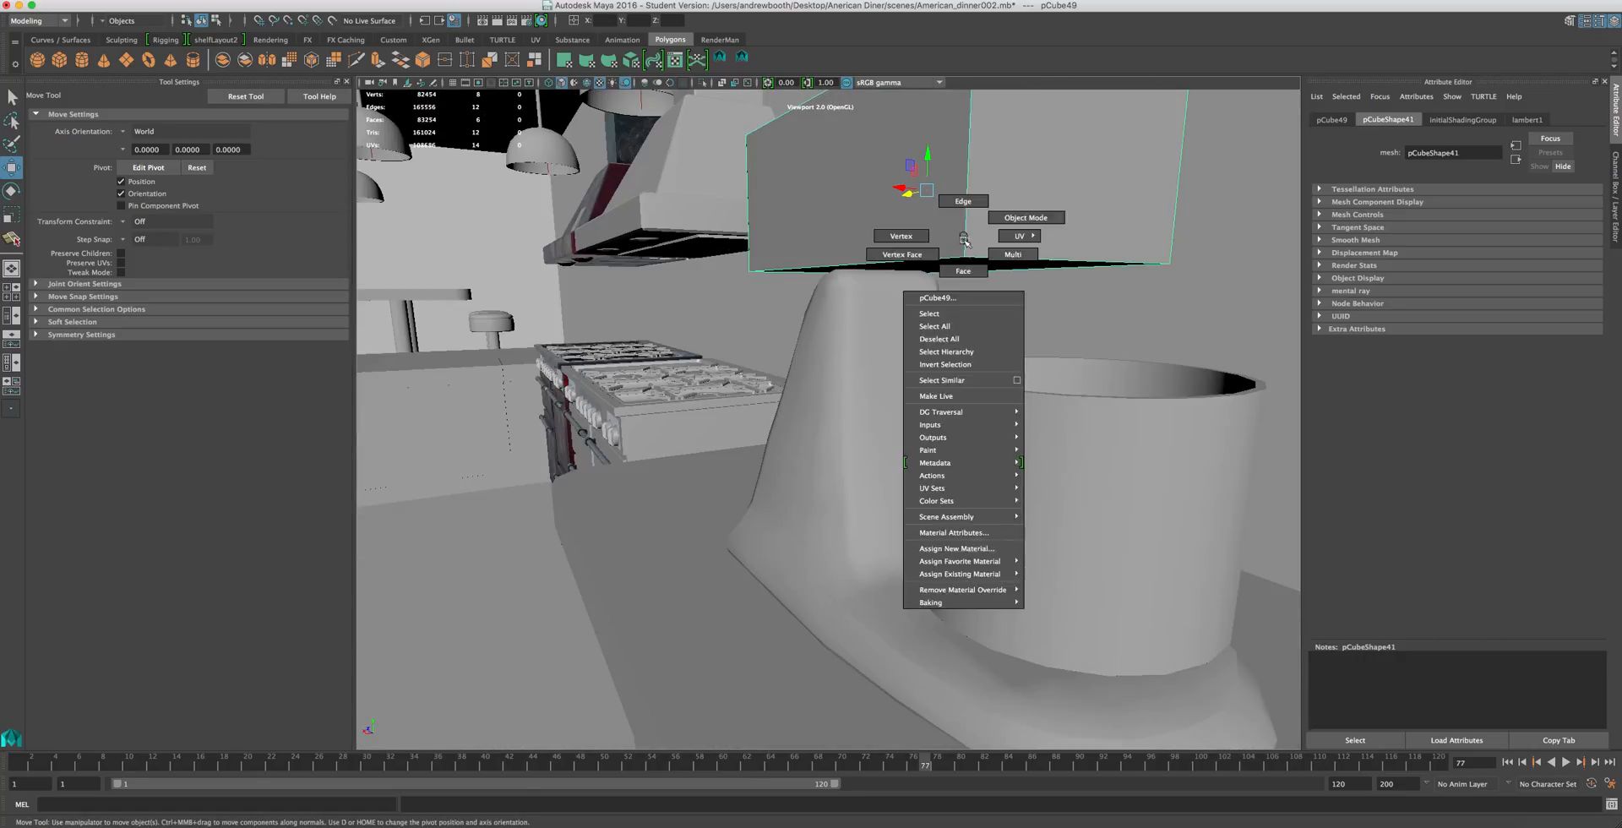
pyautogui.moveTo(964, 240); pyautogui.dragTo(963, 269, button='right')
pyautogui.click(1061, 155)
pyautogui.moveTo(1065, 164); pyautogui.dragTo(1130, 149)
pyautogui.keyDown('alt'); pyautogui.moveTo(1077, 207); pyautogui.dragTo(1133, 255); pyautogui.keyUp('alt')
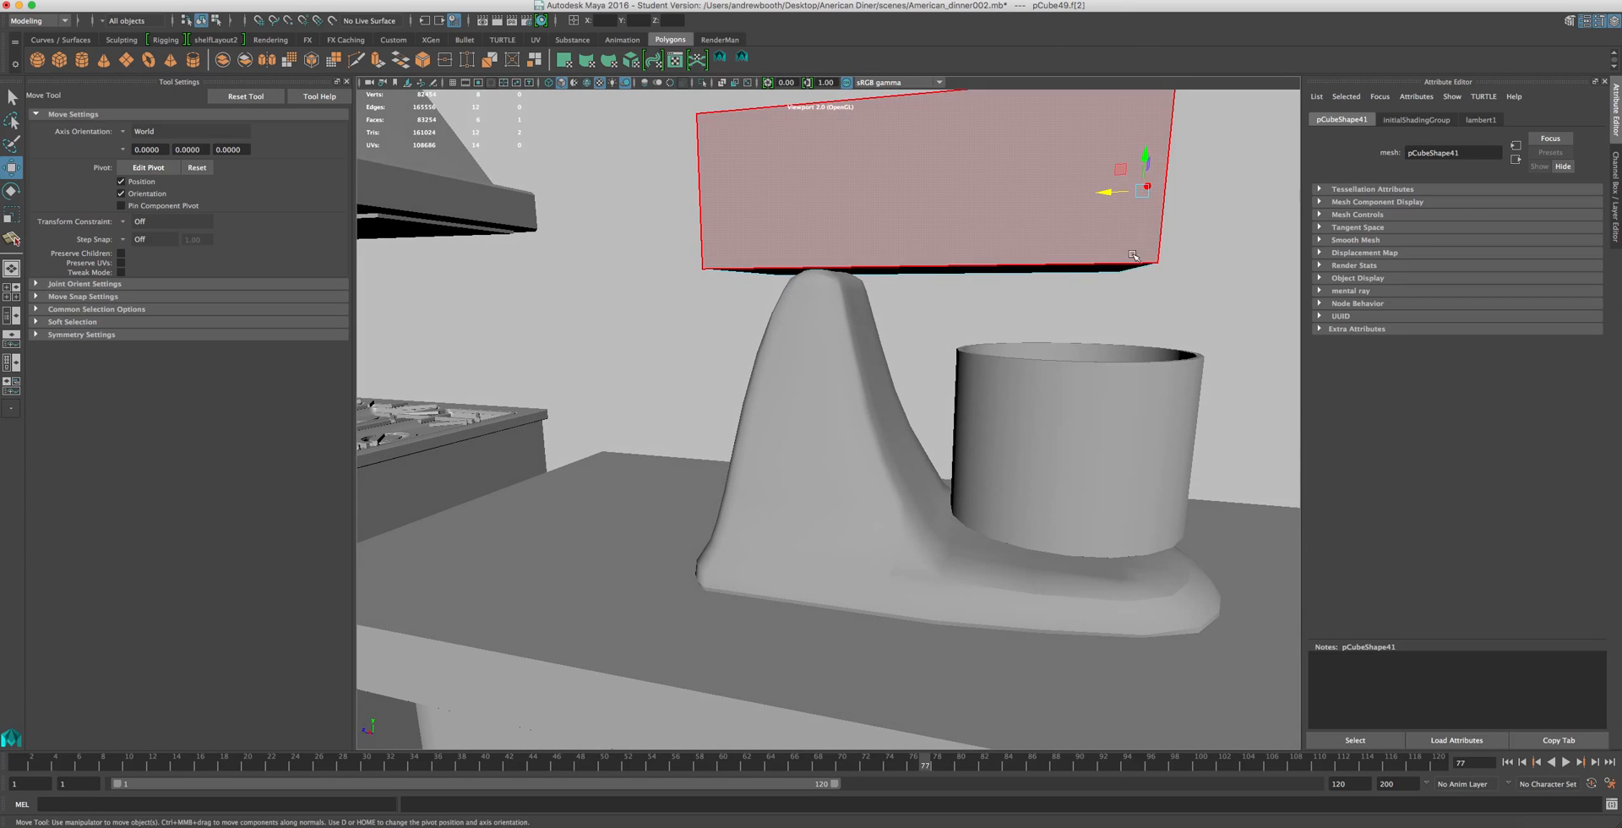
pyautogui.moveTo(1120, 188); pyautogui.dragTo(1171, 185)
pyautogui.keyDown('alt'); pyautogui.moveTo(1048, 247); pyautogui.dragTo(1087, 227); pyautogui.keyUp('alt')
# - Compare the head block's proportions with the food mixer reference images in the browser
pyautogui.click(1172, 824)
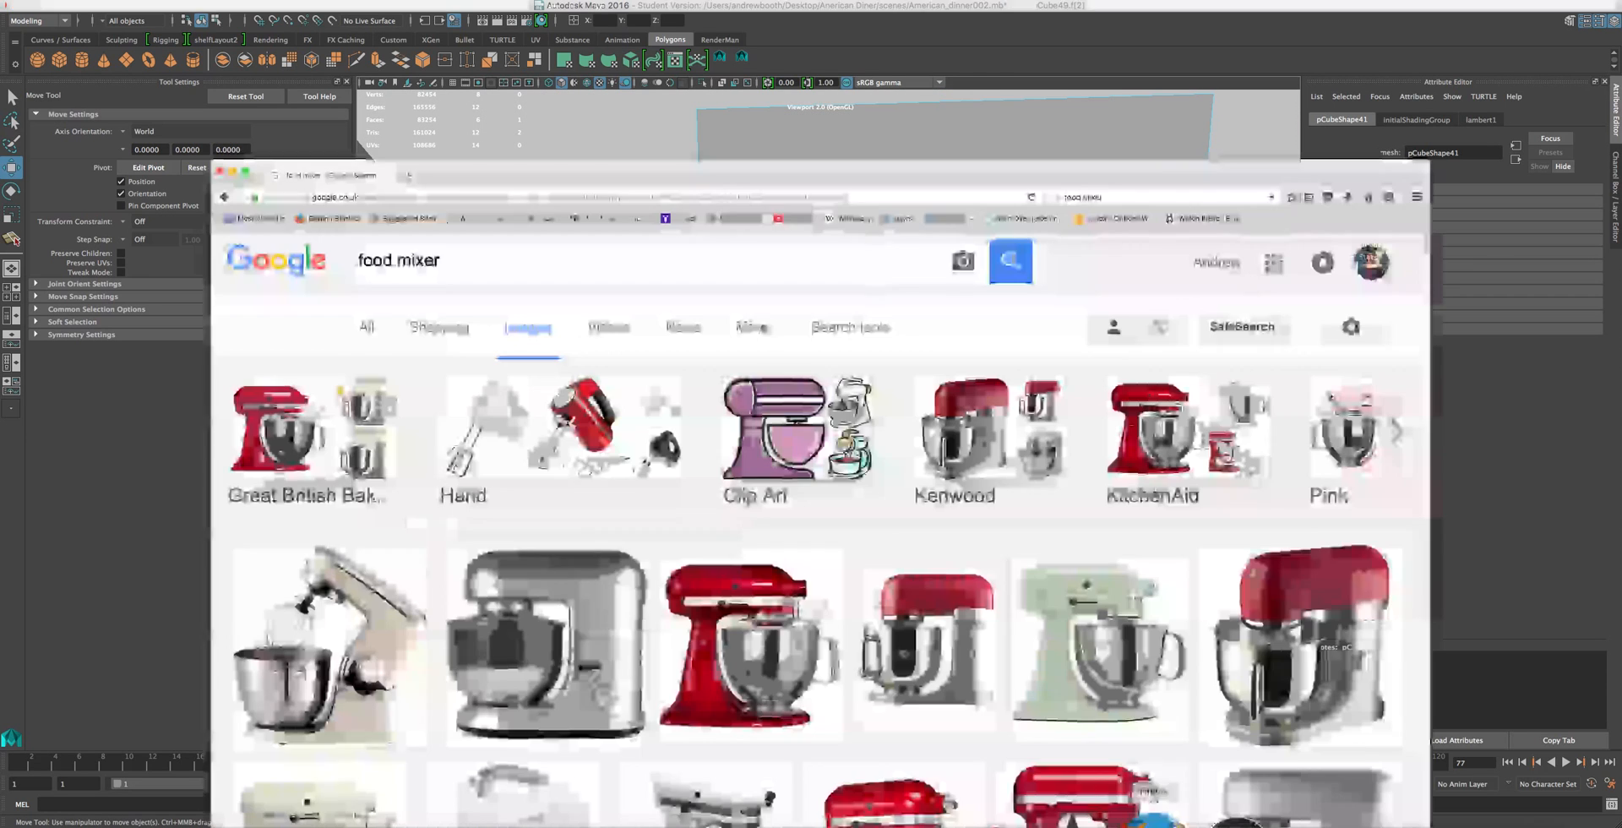
pyautogui.click(767, 145)
pyautogui.scroll(4, 908, 246)
pyautogui.scroll(-4, 908, 246)
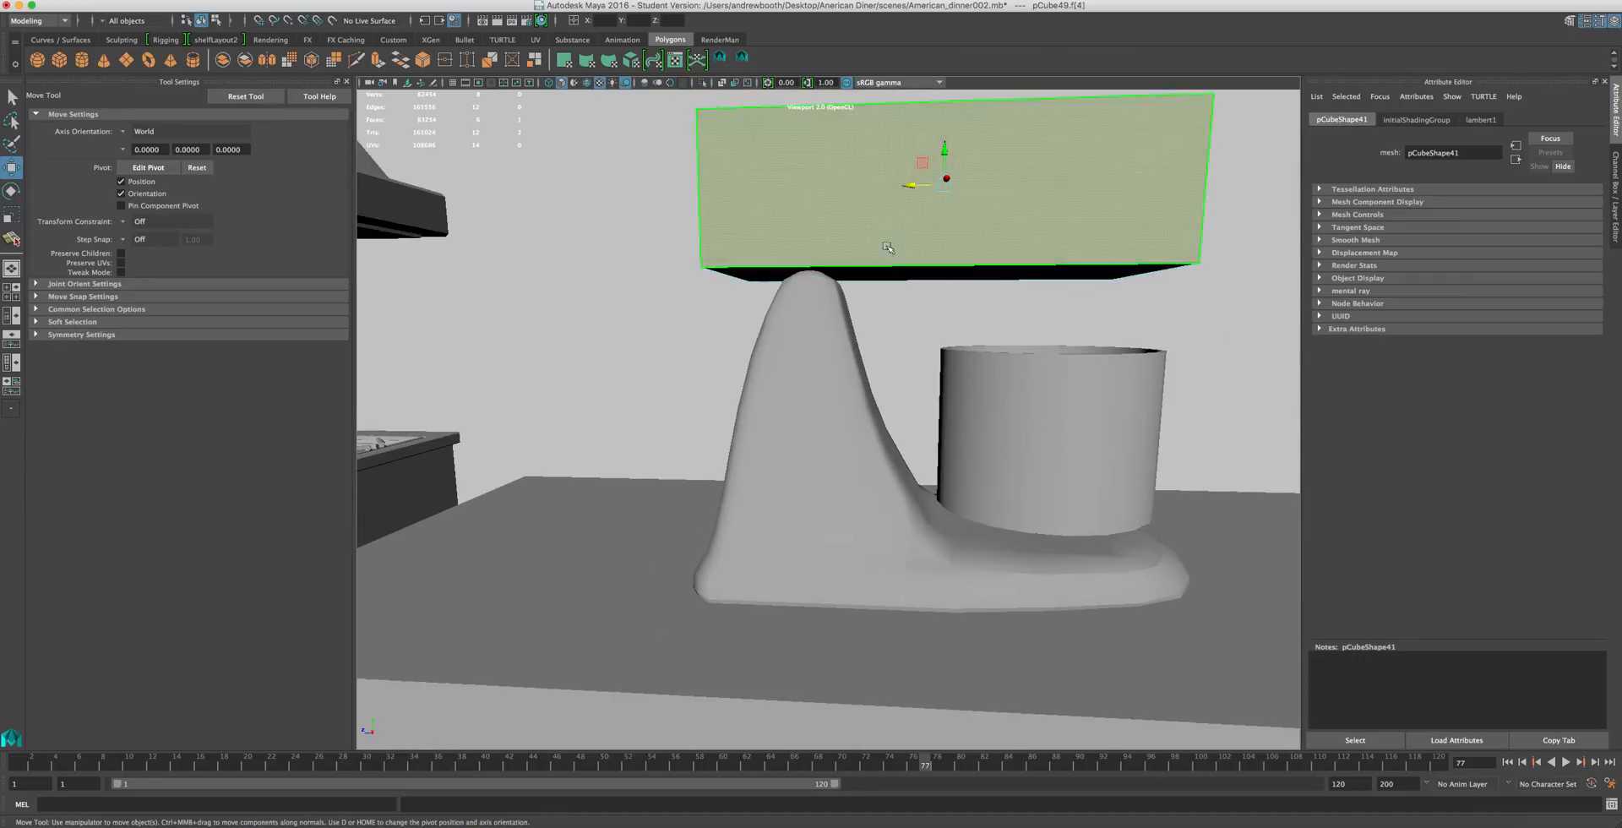
# - Make the head block shallower by moving its underside face upward along Y
pyautogui.click(898, 273)
pyautogui.moveTo(931, 242); pyautogui.dragTo(932, 209)
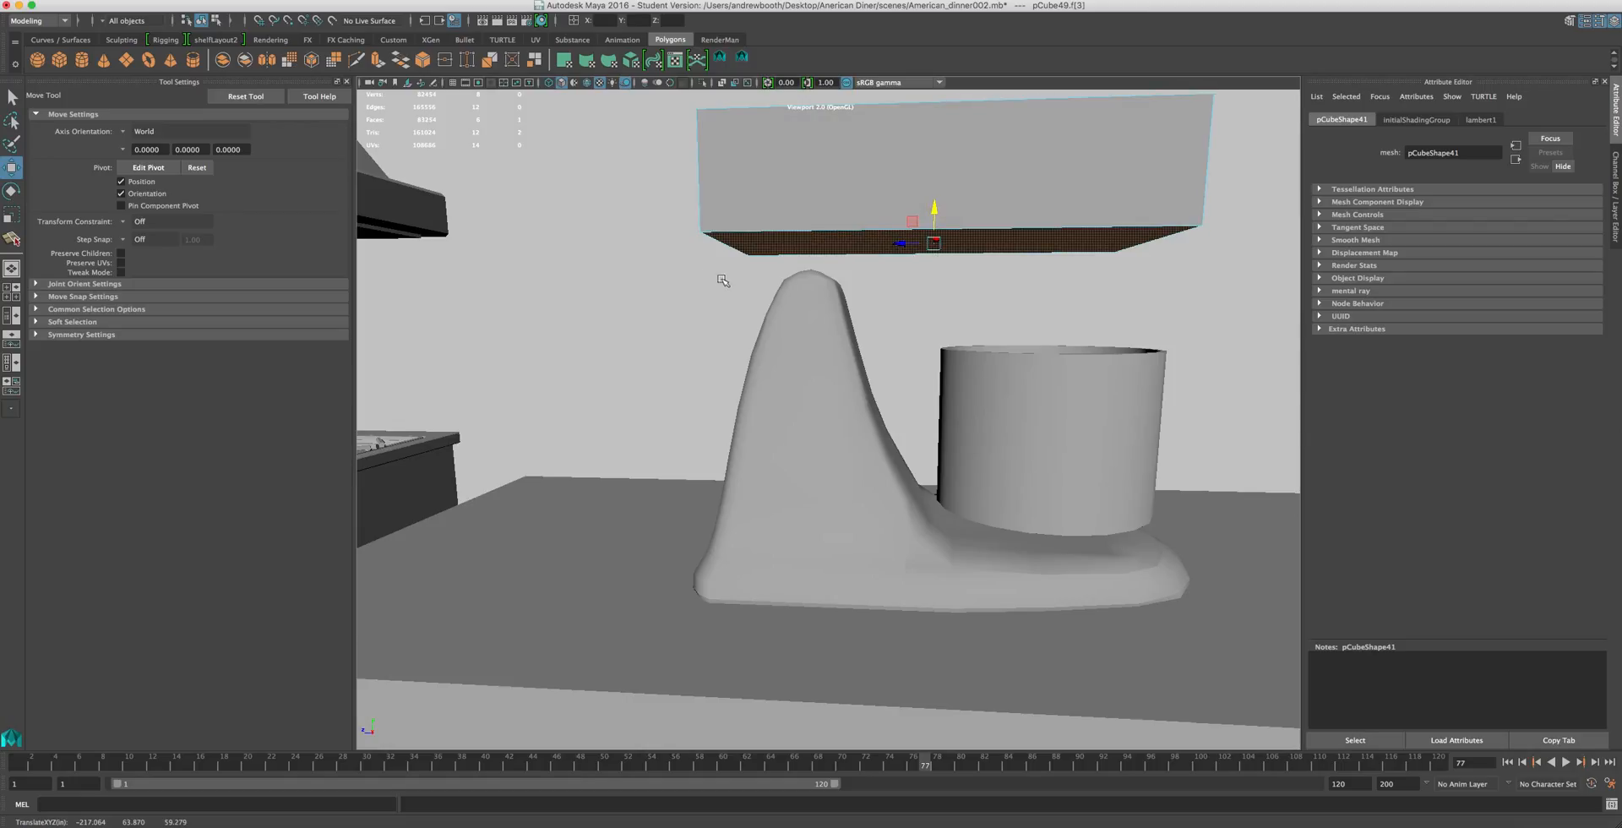
# - Check the food mixer reference images in the browser and insert two evenly spaced edge loops across the head block's length
pyautogui.click(435, 1)
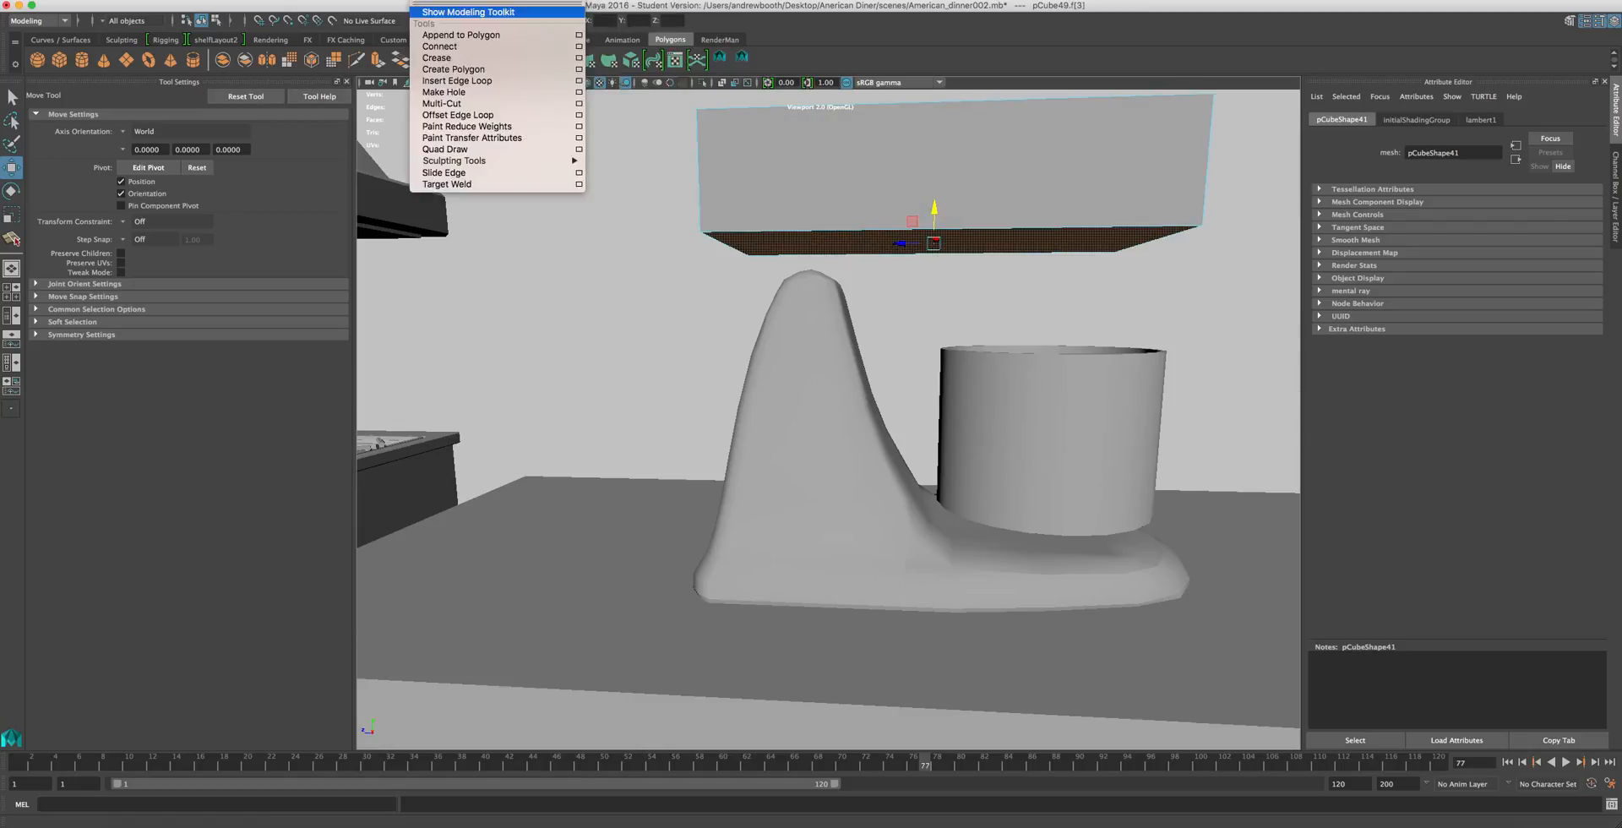
pyautogui.moveTo(384, 1)
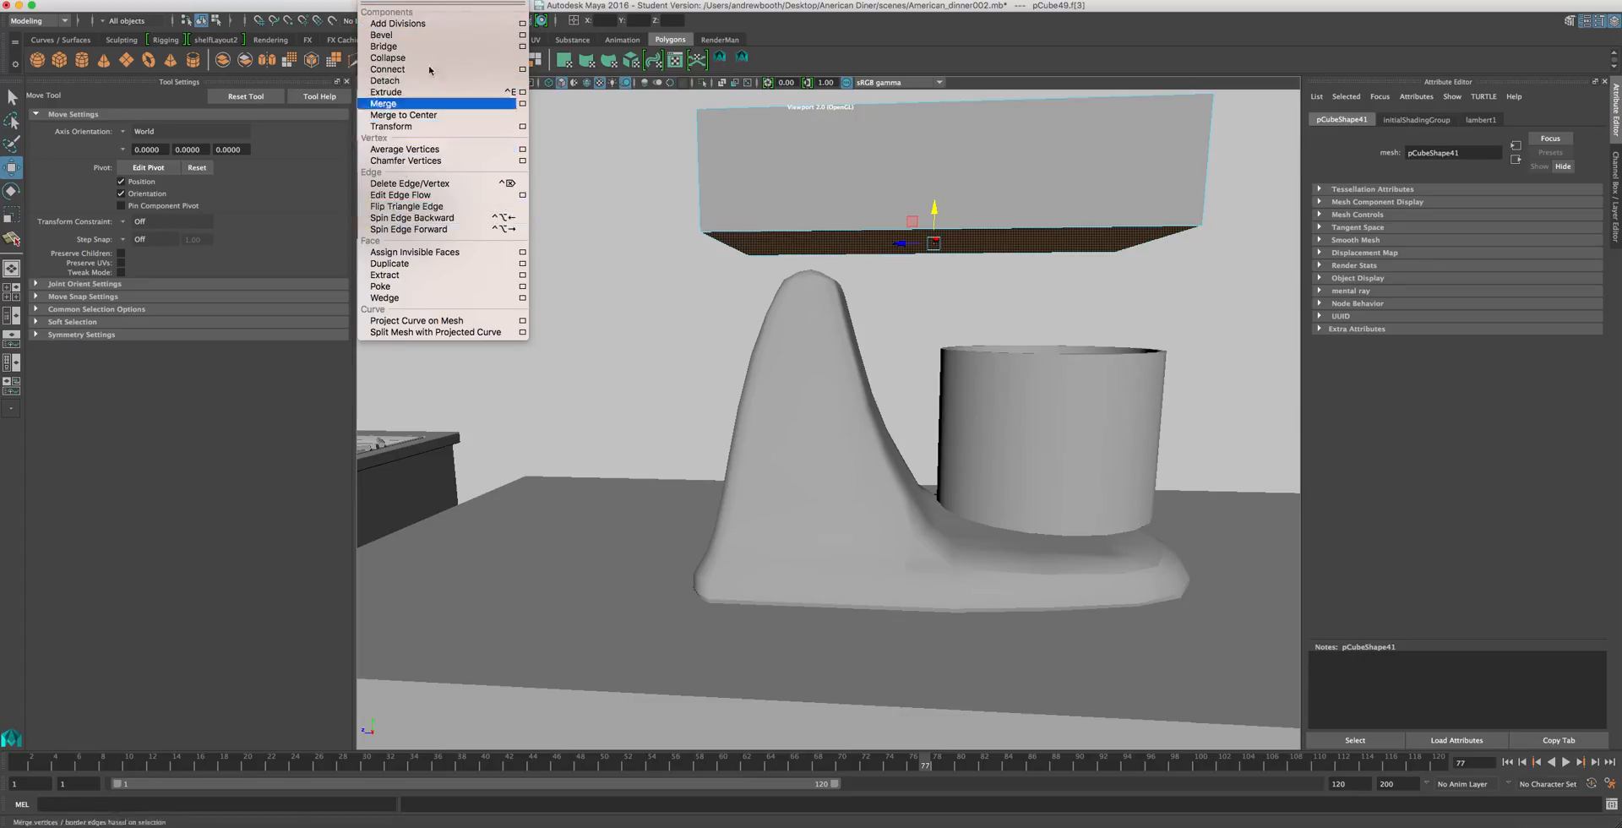
pyautogui.moveTo(435, 1)
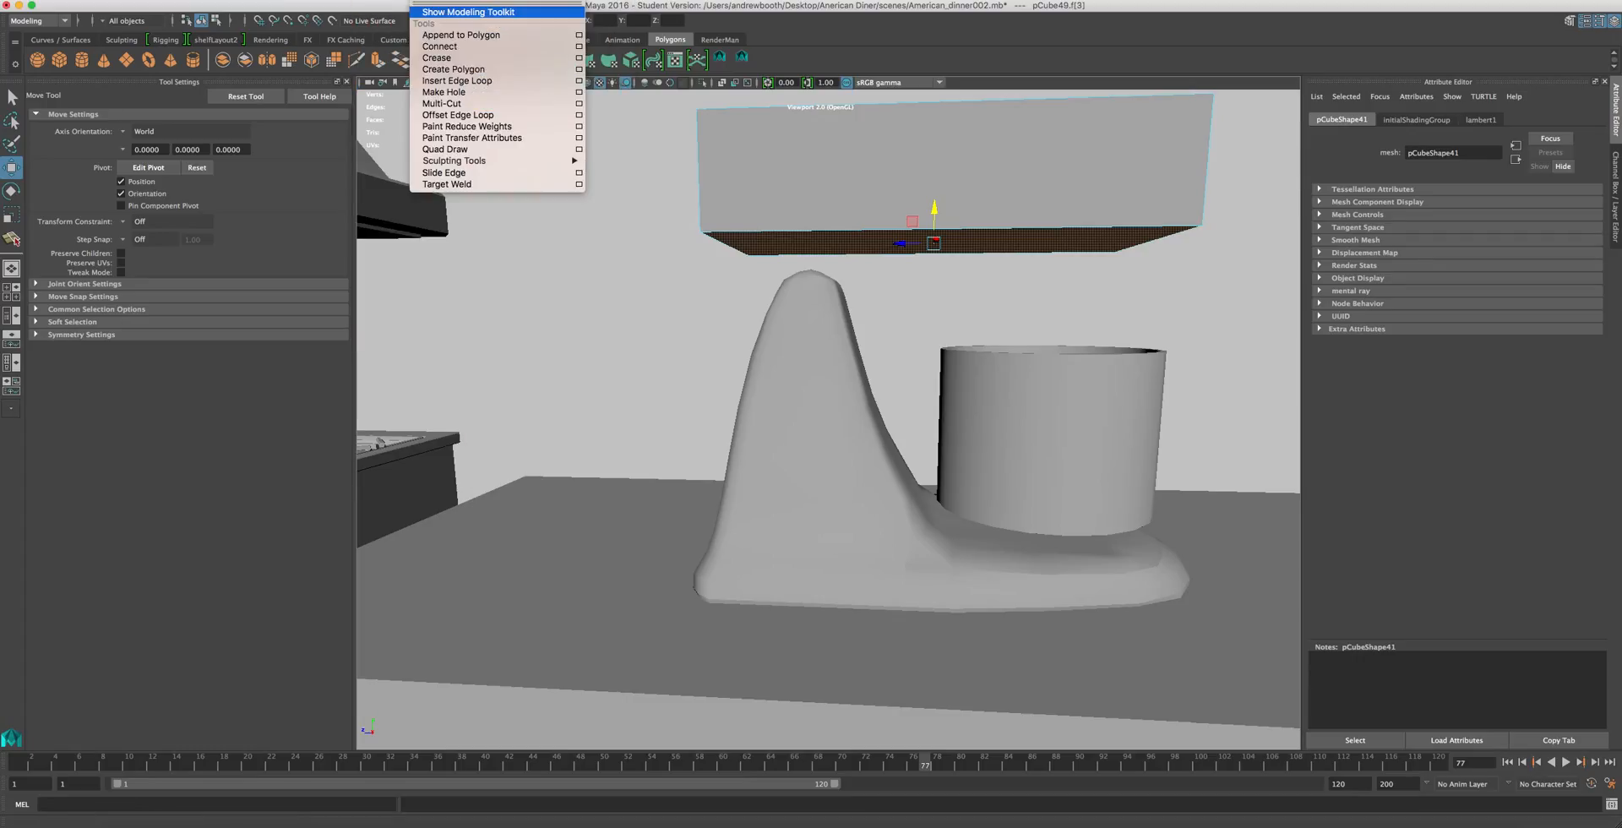
pyautogui.click(457, 80)
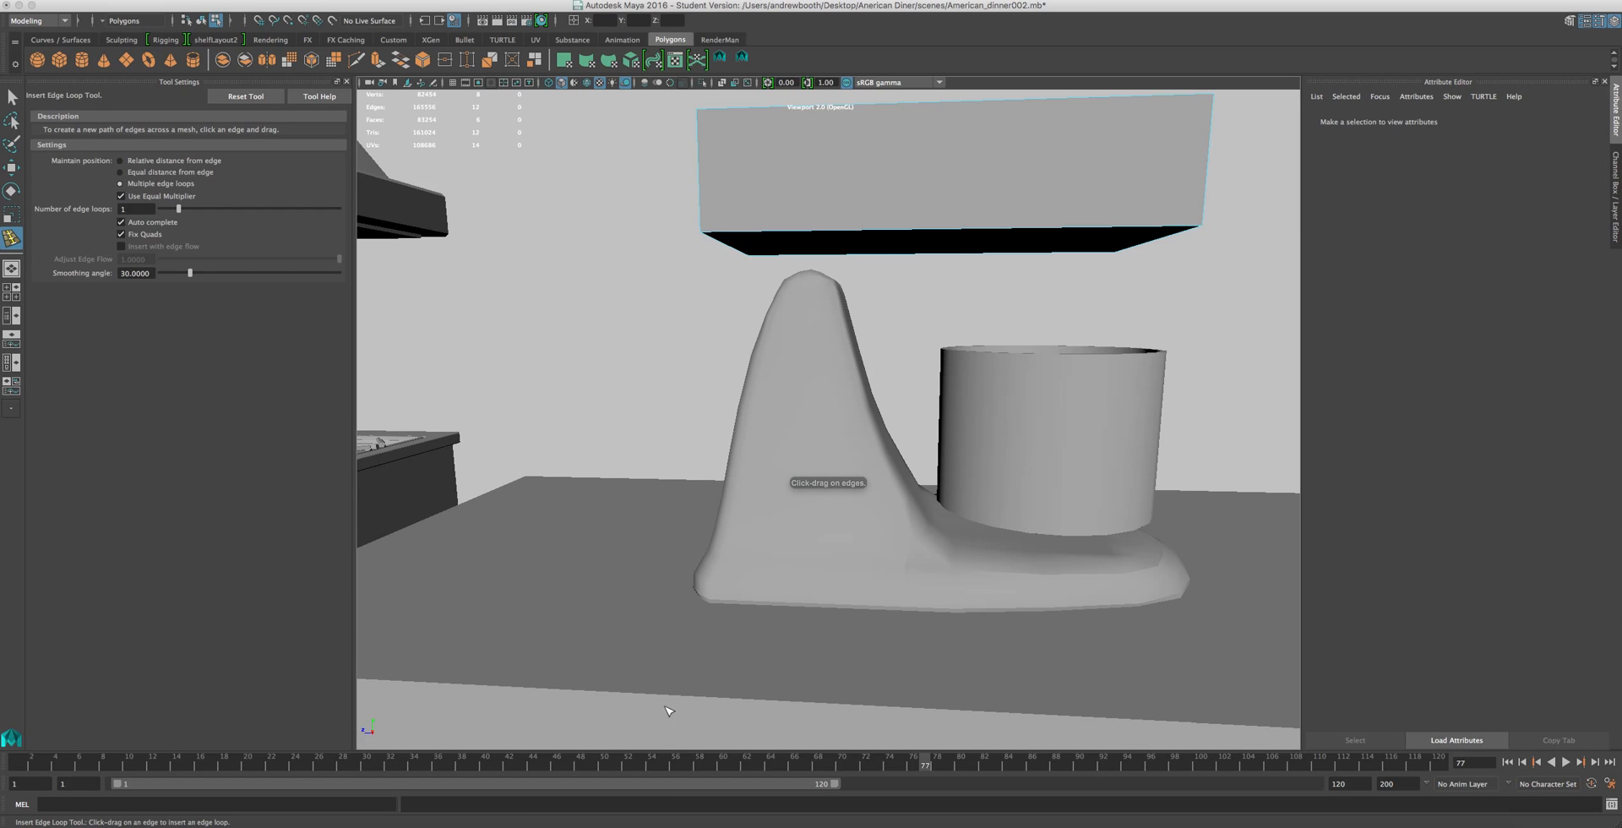
pyautogui.click(1153, 806)
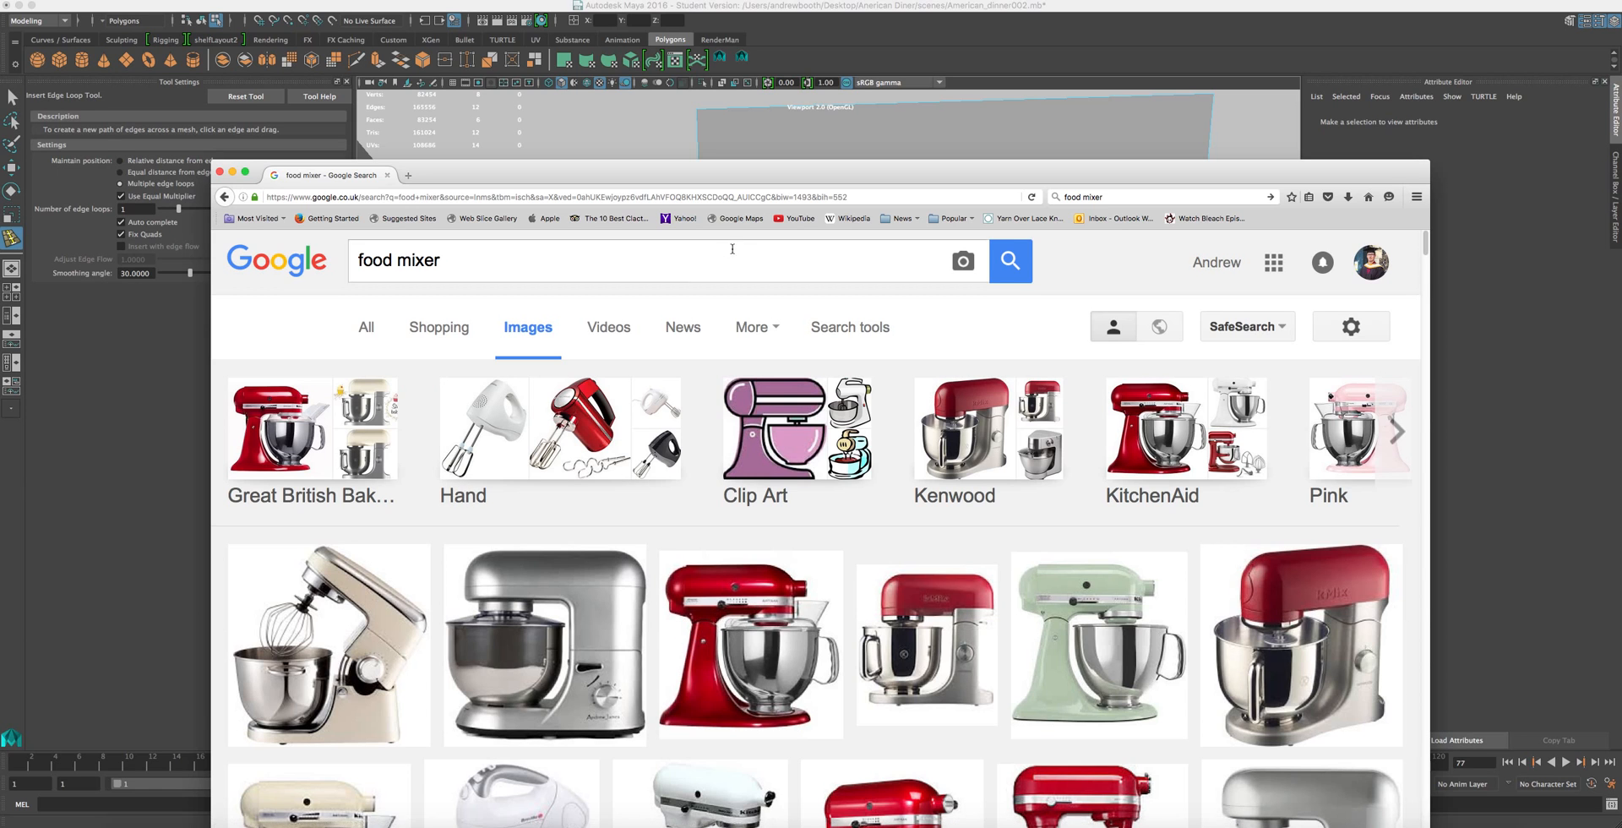
pyautogui.moveTo(746, 171); pyautogui.dragTo(797, 128)
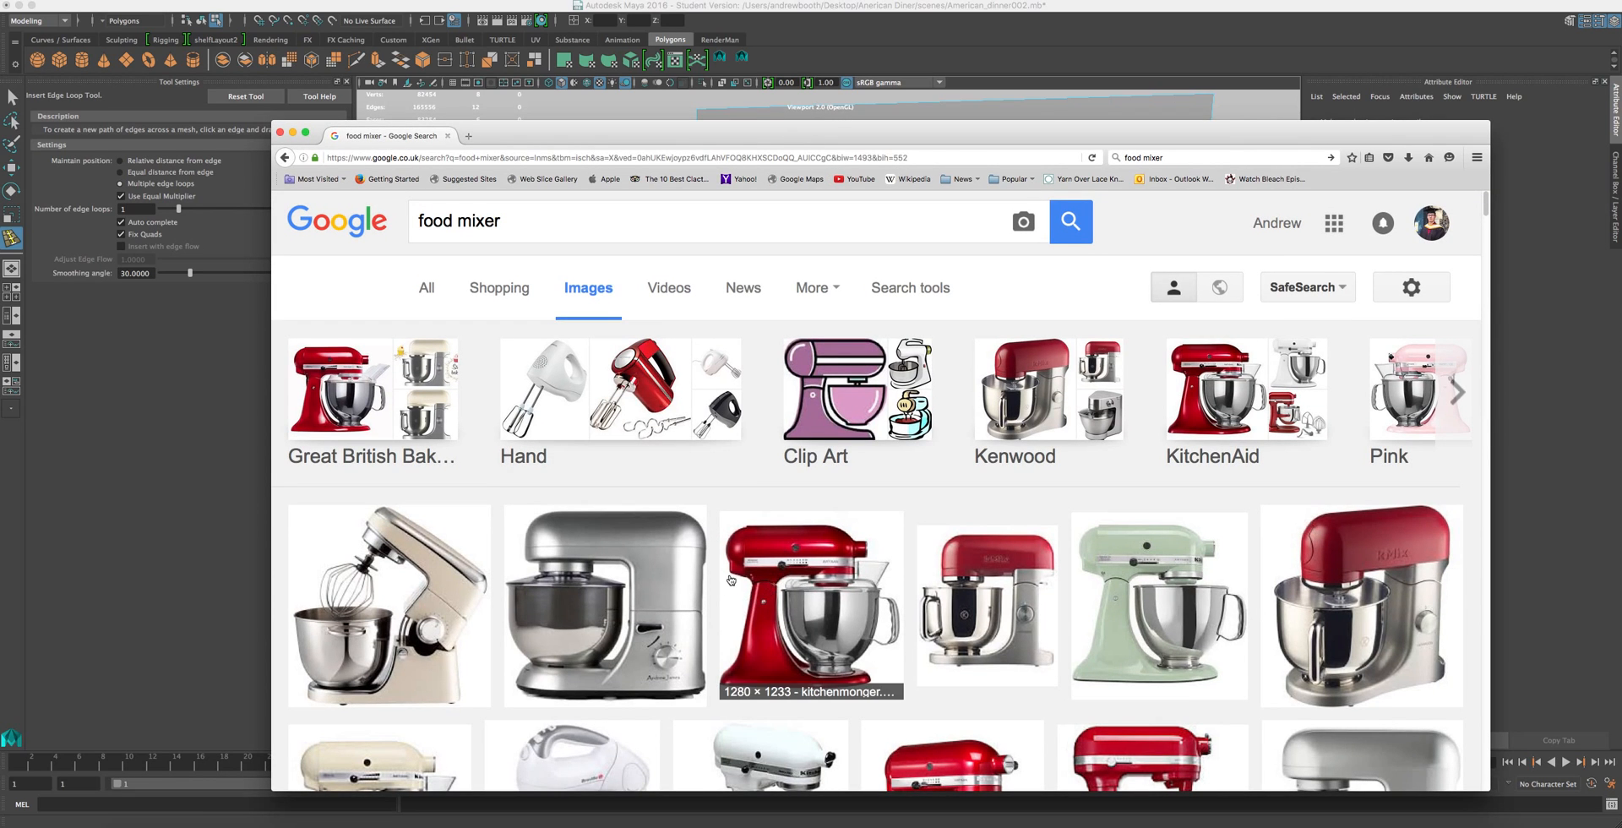
pyautogui.moveTo(637, 131); pyautogui.dragTo(637, 342)
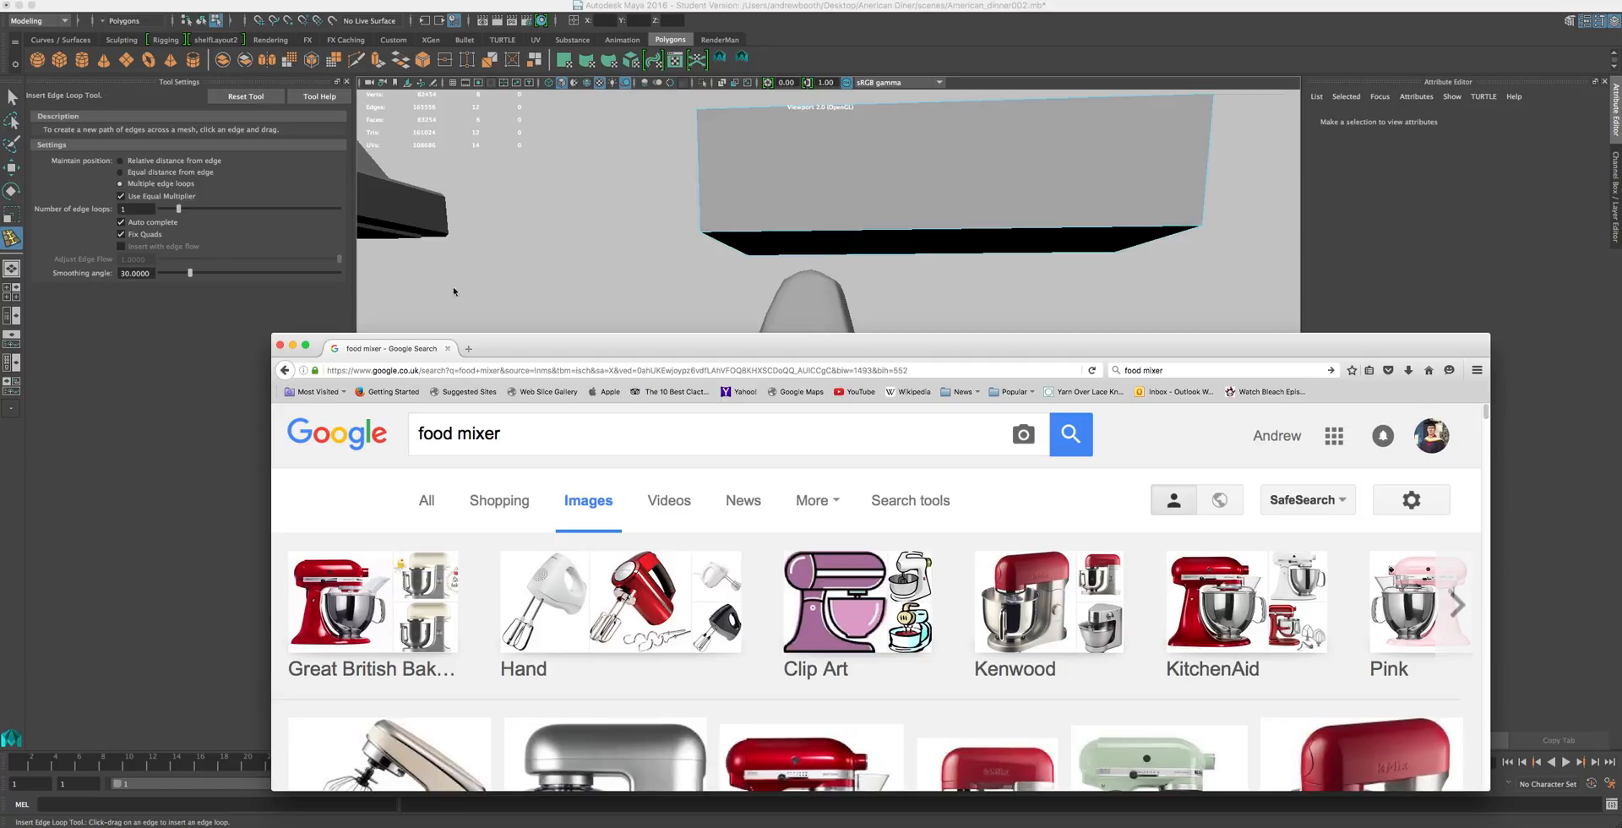
pyautogui.click(137, 208)
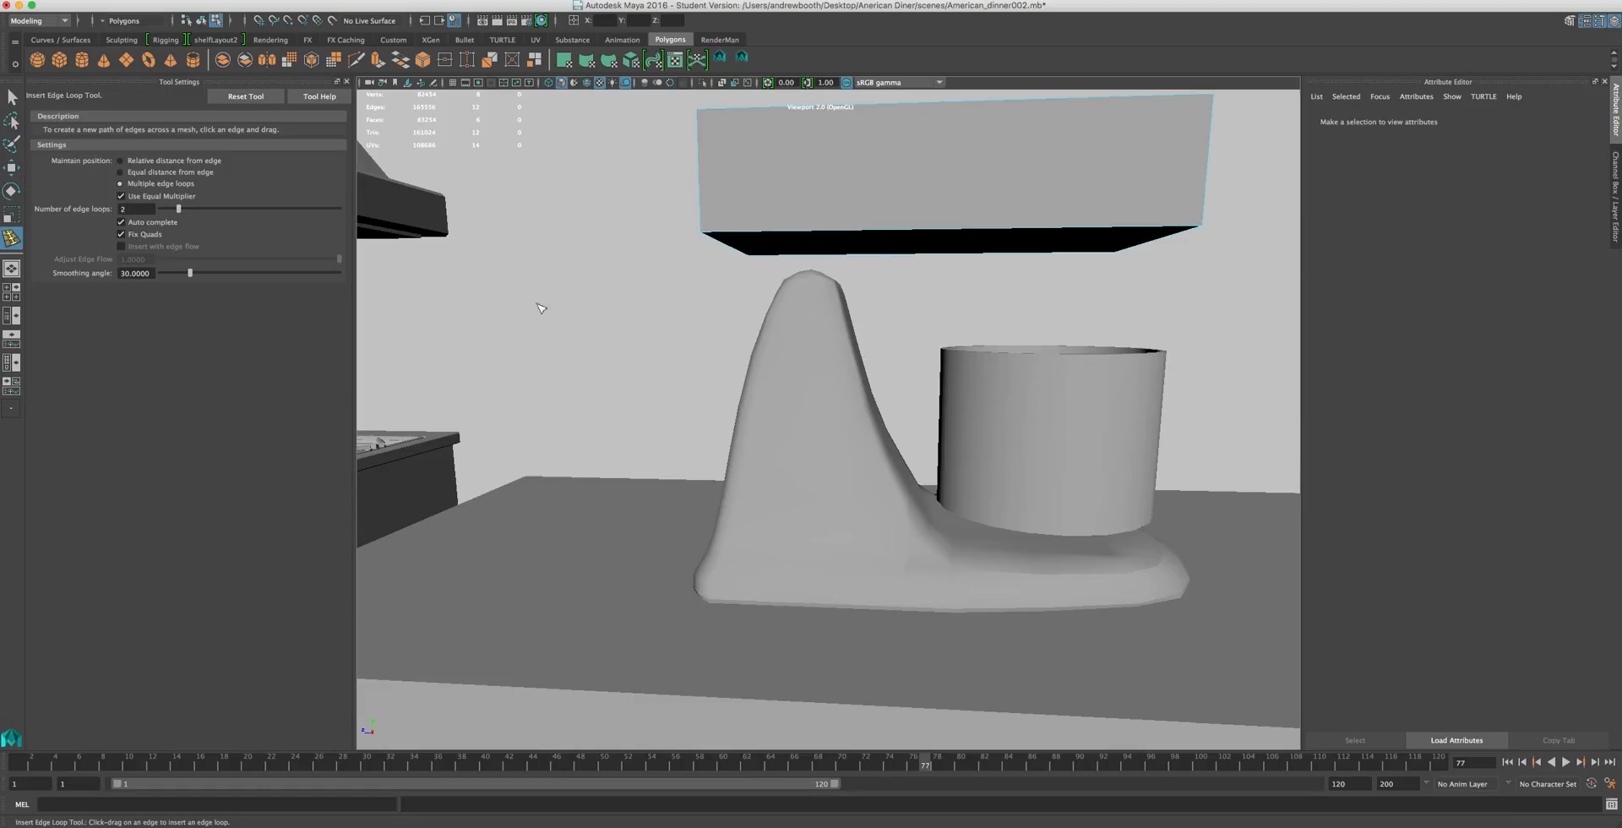
pyautogui.click(904, 233)
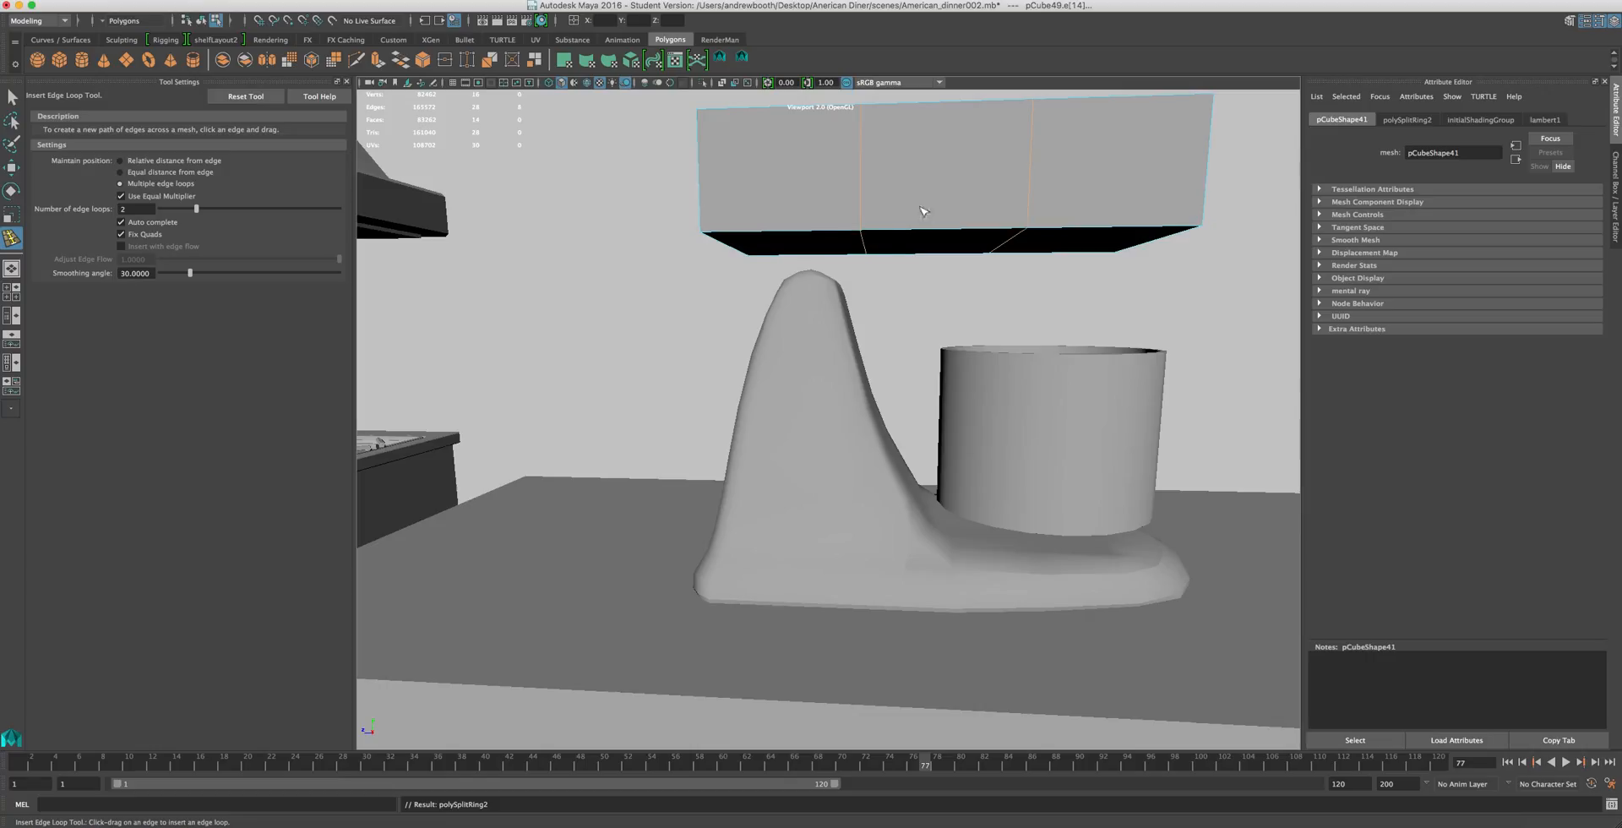
# - Extrude the rear underside face of the head block down toward the stand with a thickness of 10
pyautogui.moveTo(830, 242); pyautogui.dragTo(794, 267, button='right')
pyautogui.press('w')
pyautogui.click(787, 243)
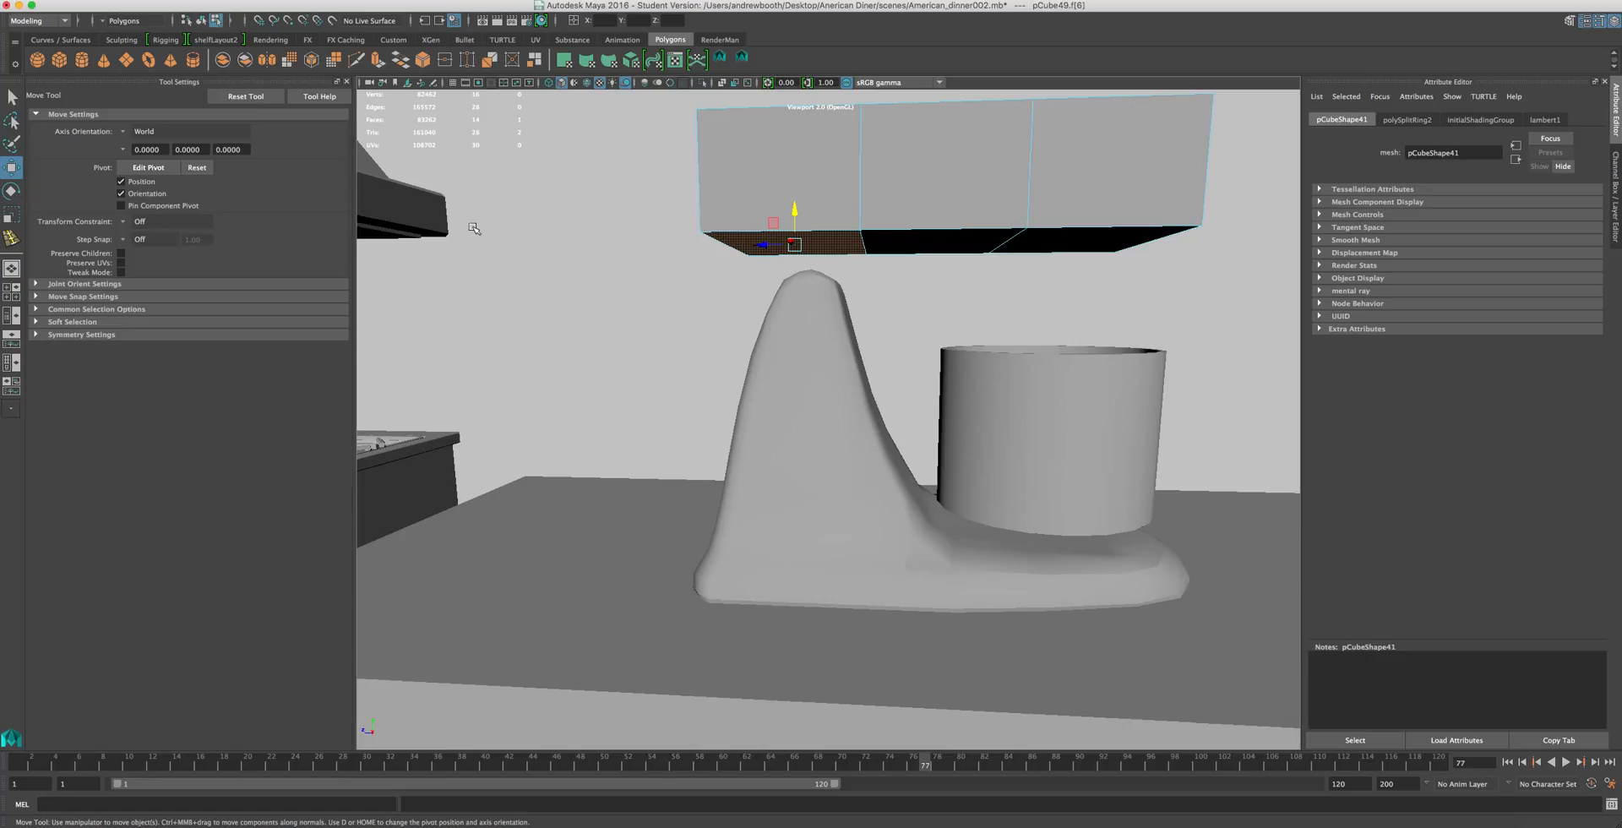
pyautogui.hotkey('ctrl', 'e')
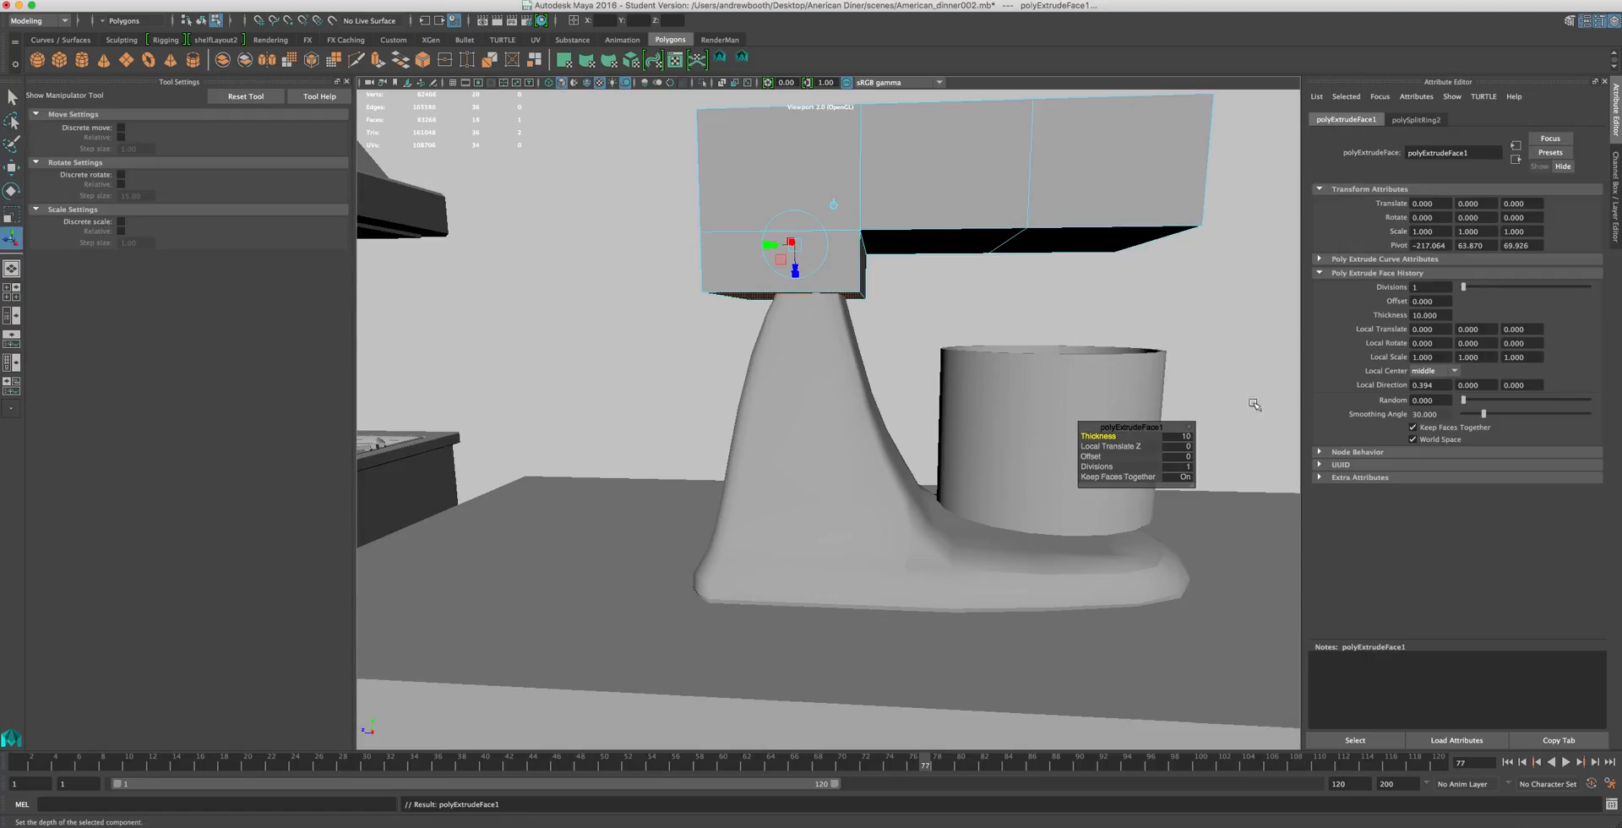
pyautogui.keyDown('alt'); pyautogui.moveTo(1144, 372); pyautogui.dragTo(1034, 456); pyautogui.keyUp('alt')
pyautogui.keyDown('alt'); pyautogui.moveTo(1066, 305); pyautogui.dragTo(1159, 228); pyautogui.keyUp('alt')
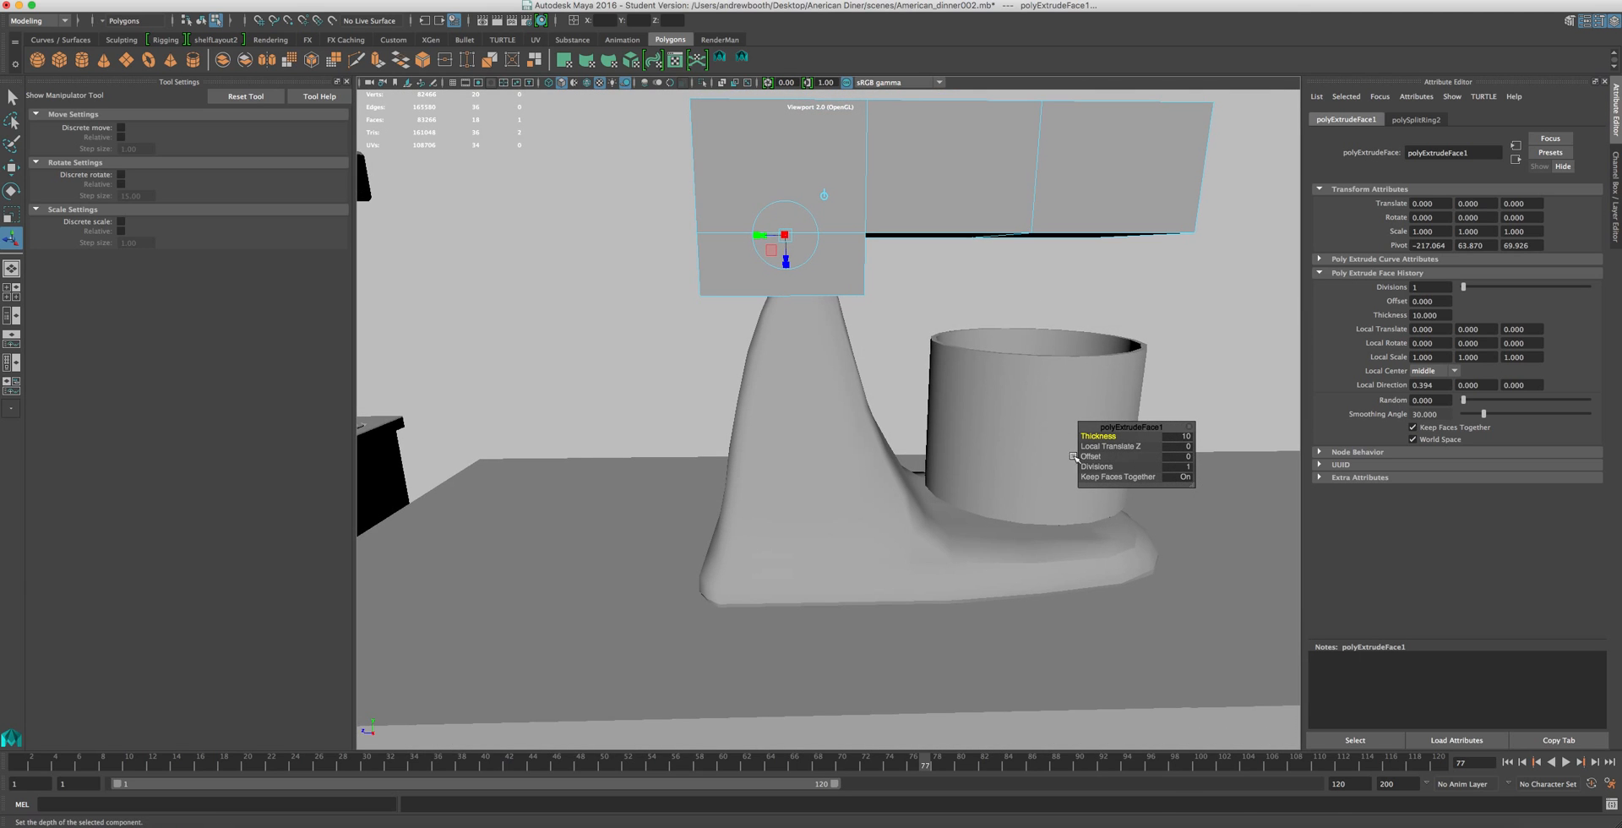
# - Compare with the food mixer references and shorten the extruded neck section to a Local Translate Z of about -1.921
pyautogui.click(1152, 821)
pyautogui.moveTo(830, 343); pyautogui.dragTo(804, 169)
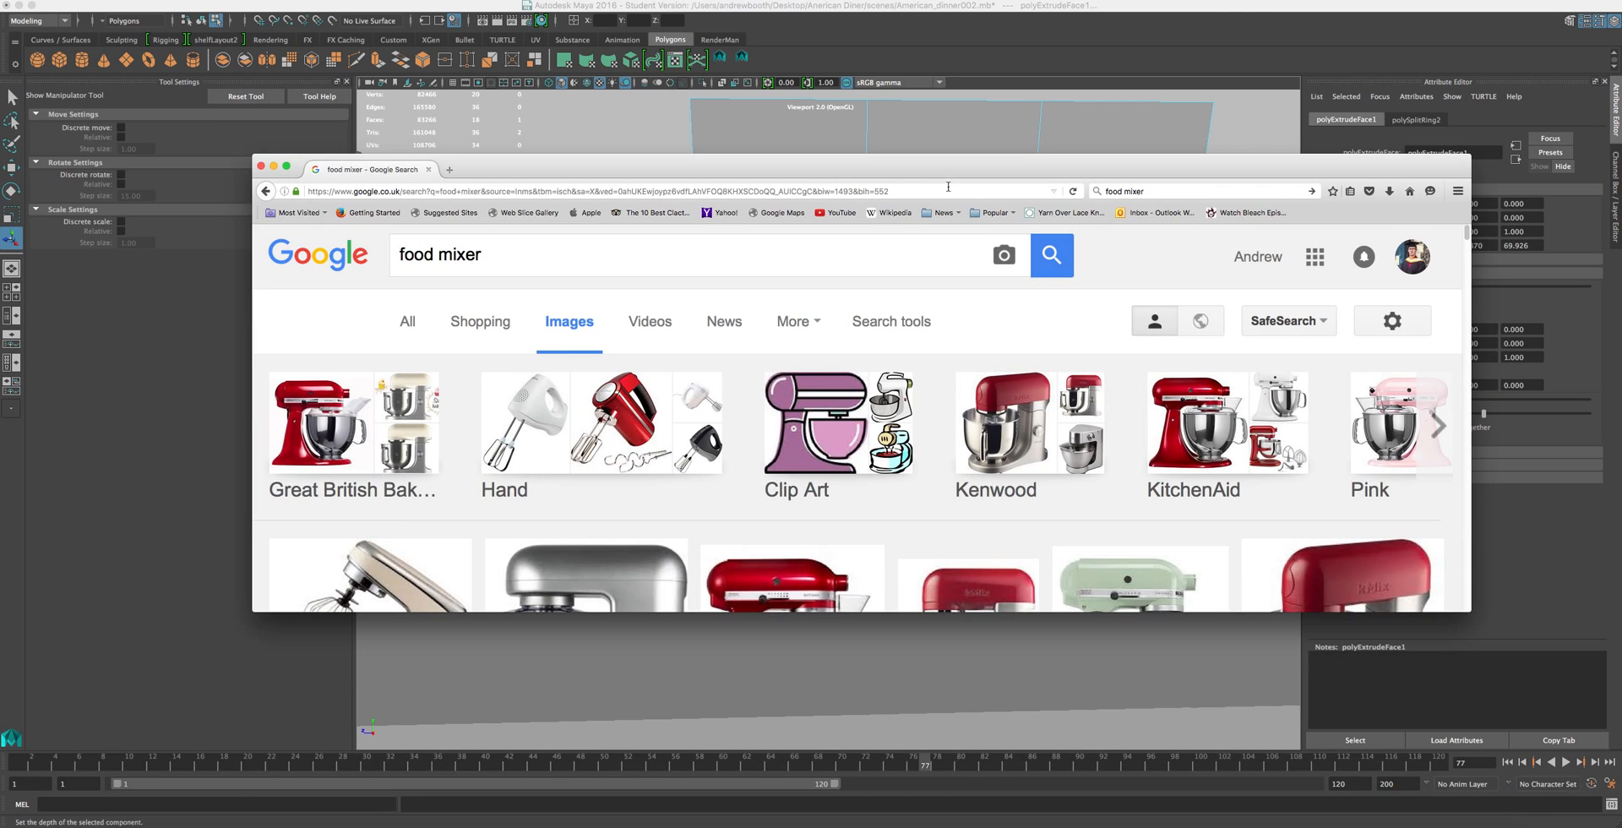
pyautogui.moveTo(933, 181); pyautogui.dragTo(900, 26)
pyautogui.scroll(-2, 671, 223)
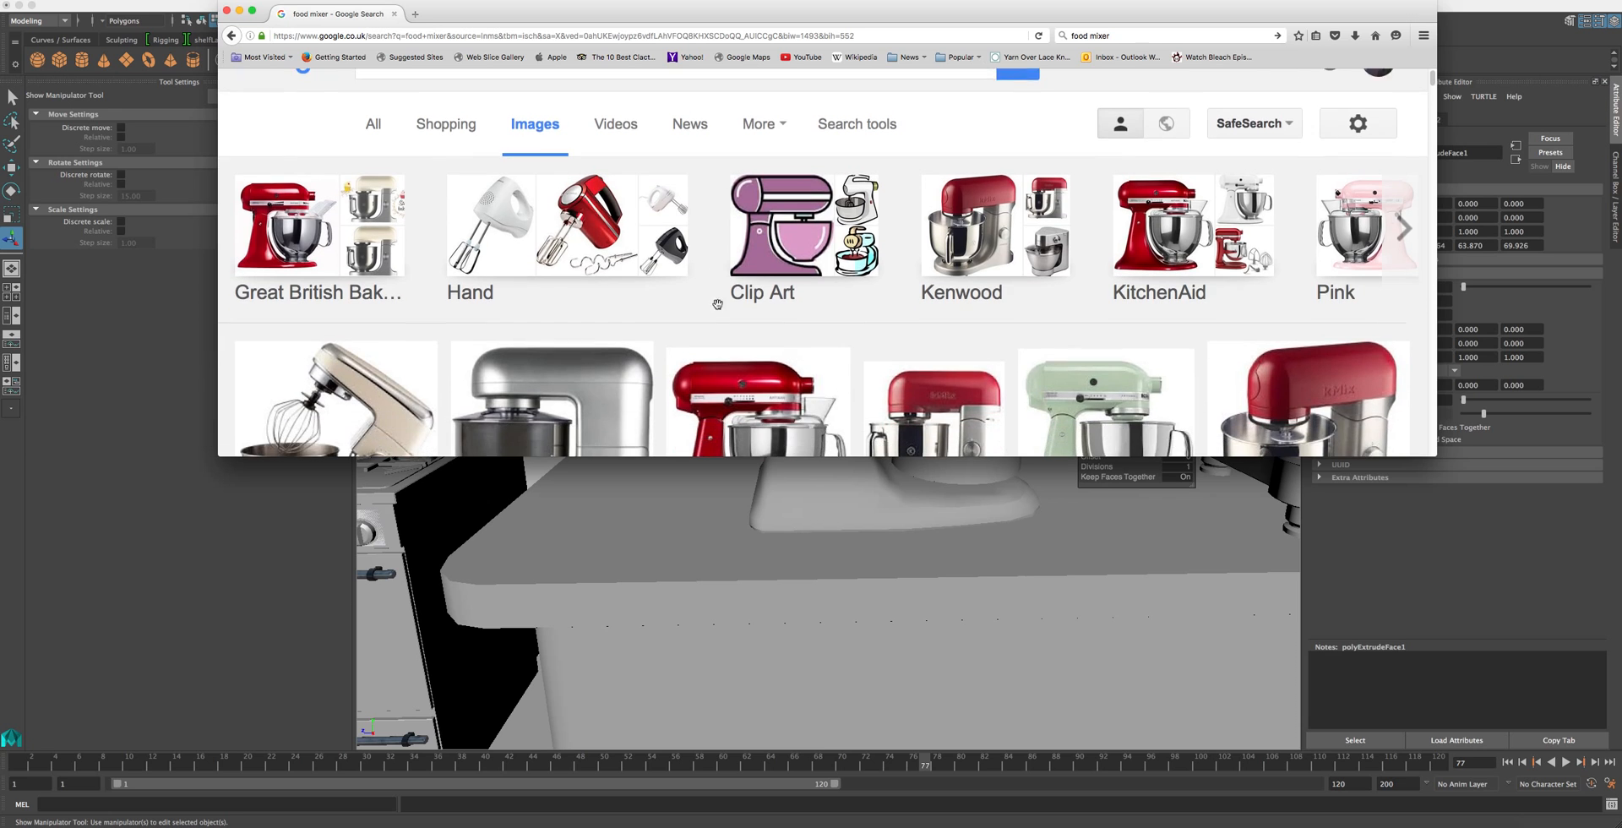
pyautogui.moveTo(700, 30); pyautogui.dragTo(769, 430)
pyautogui.scroll(8, 781, 356)
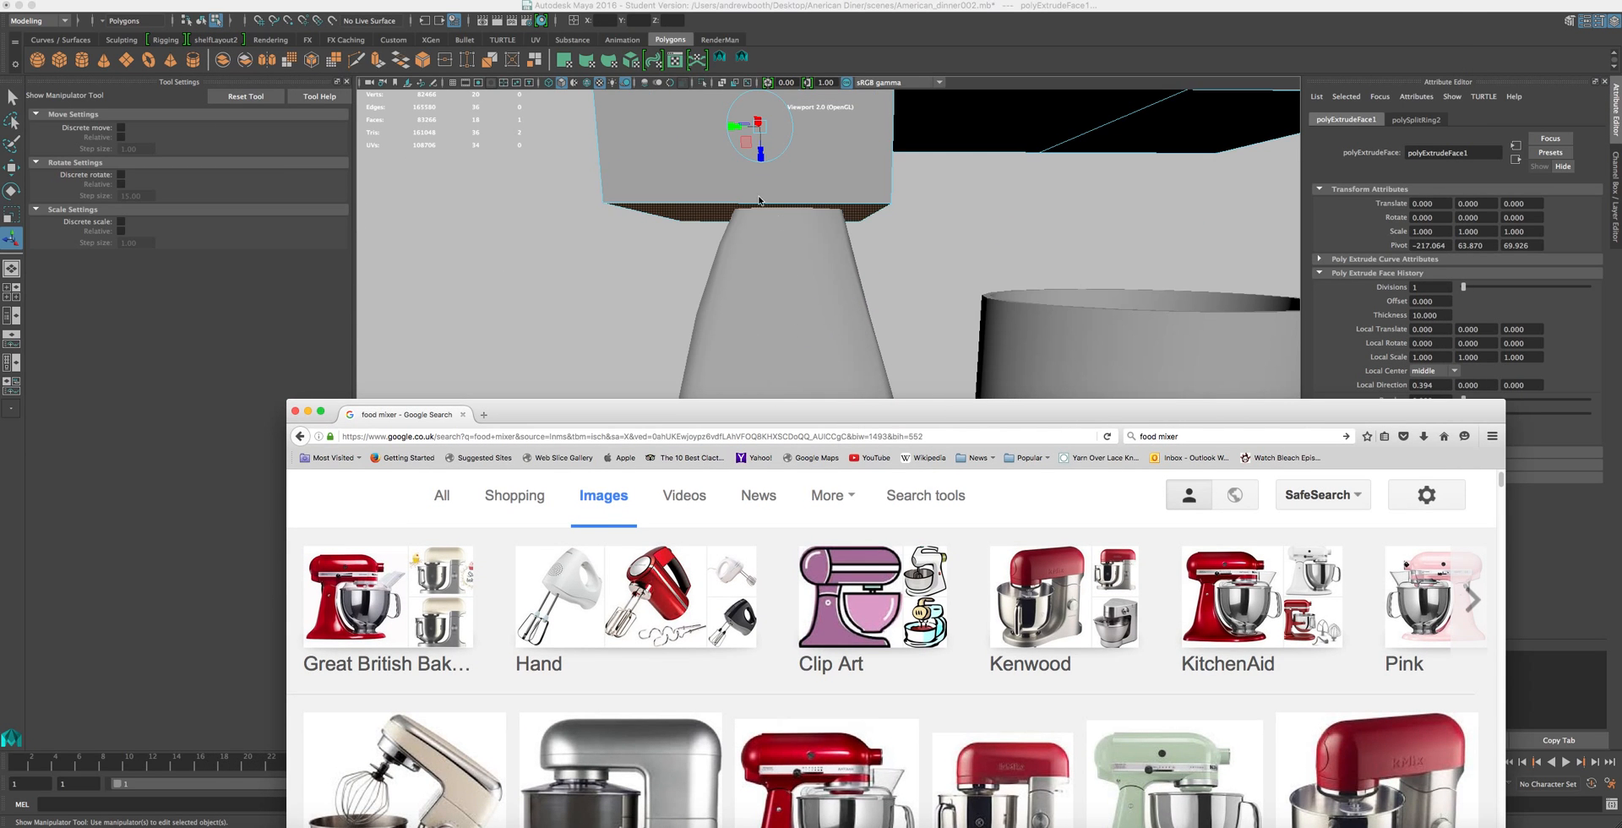
pyautogui.moveTo(760, 151); pyautogui.dragTo(751, 110)
pyautogui.scroll(-4, 720, 257)
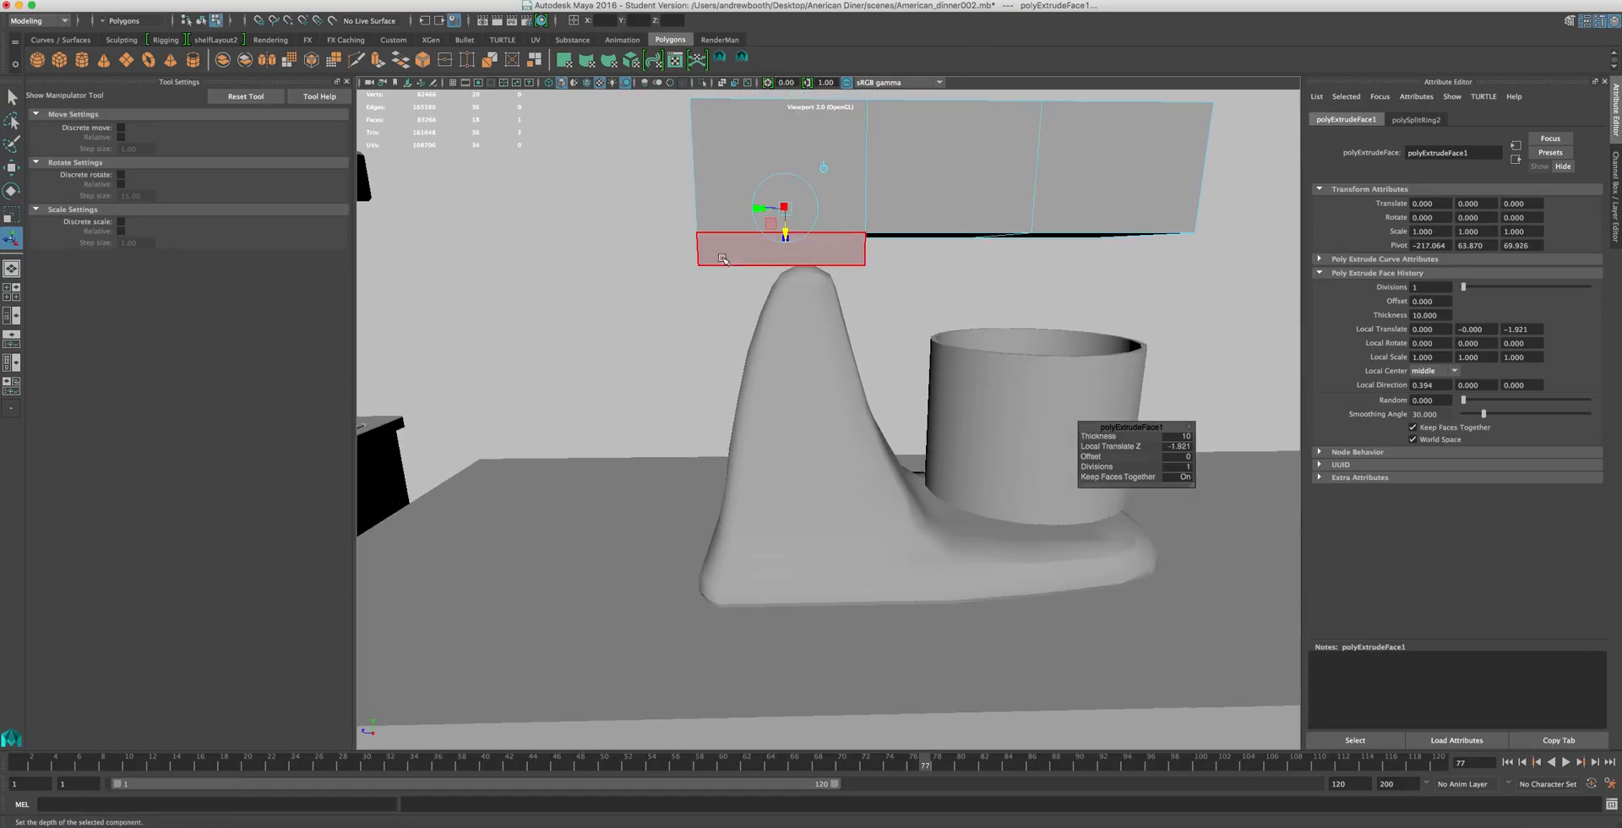
# - Return to object selection and adjust the head block's vertical position on top of the mixer stand
pyautogui.moveTo(935, 182); pyautogui.dragTo(968, 160, button='right')
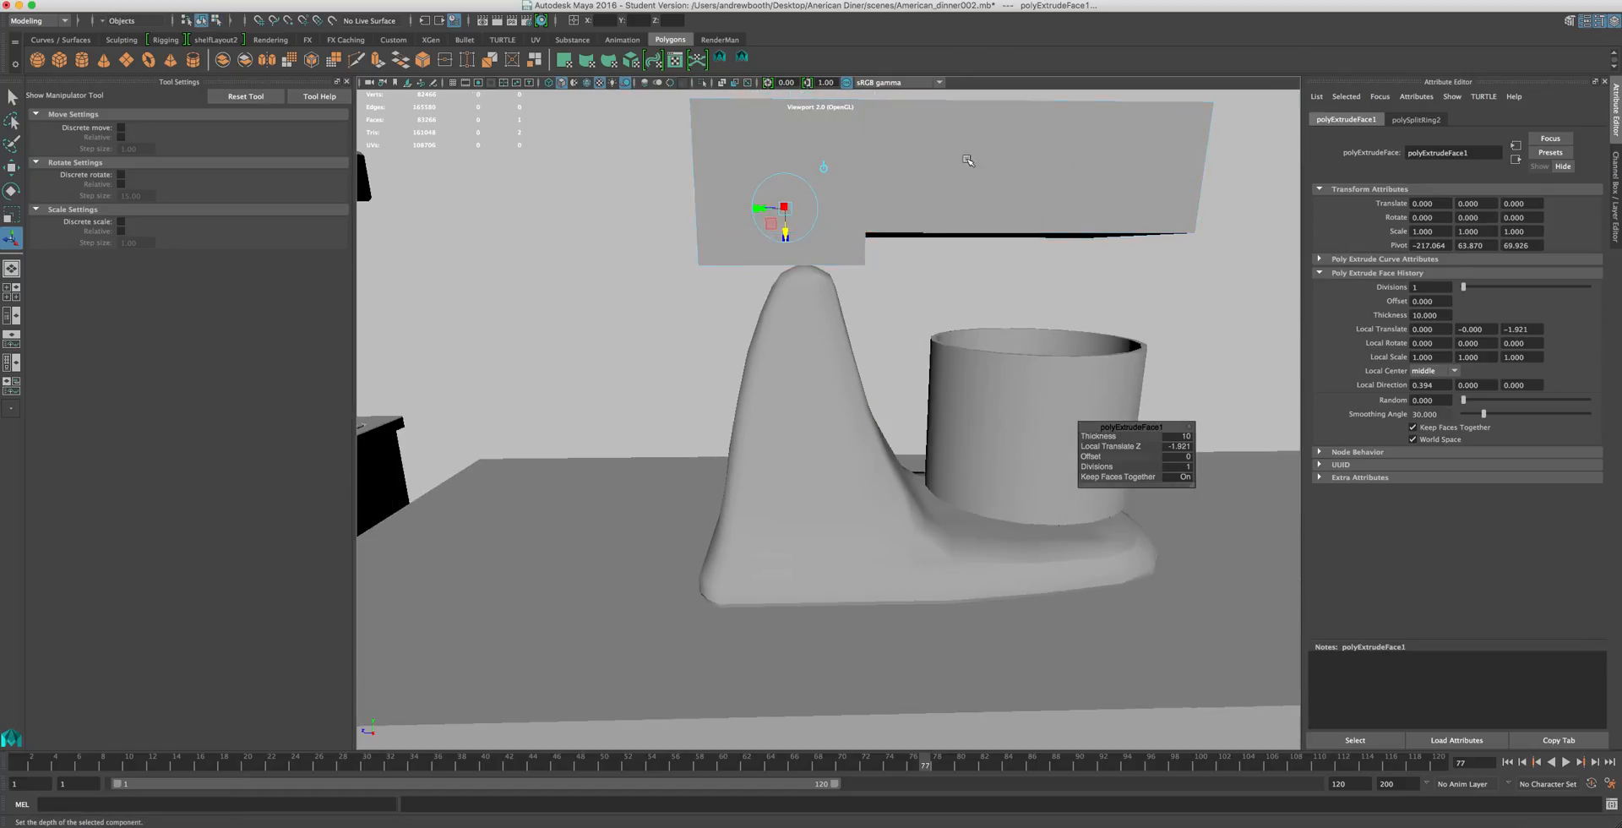
pyautogui.click(968, 160)
pyautogui.moveTo(831, 261)
pyautogui.keyDown('alt'); pyautogui.mouseDown()
pyautogui.moveTo(813, 329)
pyautogui.moveTo(883, 250)
pyautogui.moveTo(817, 247)
pyautogui.mouseUp(); pyautogui.keyUp('alt')
pyautogui.press('w')
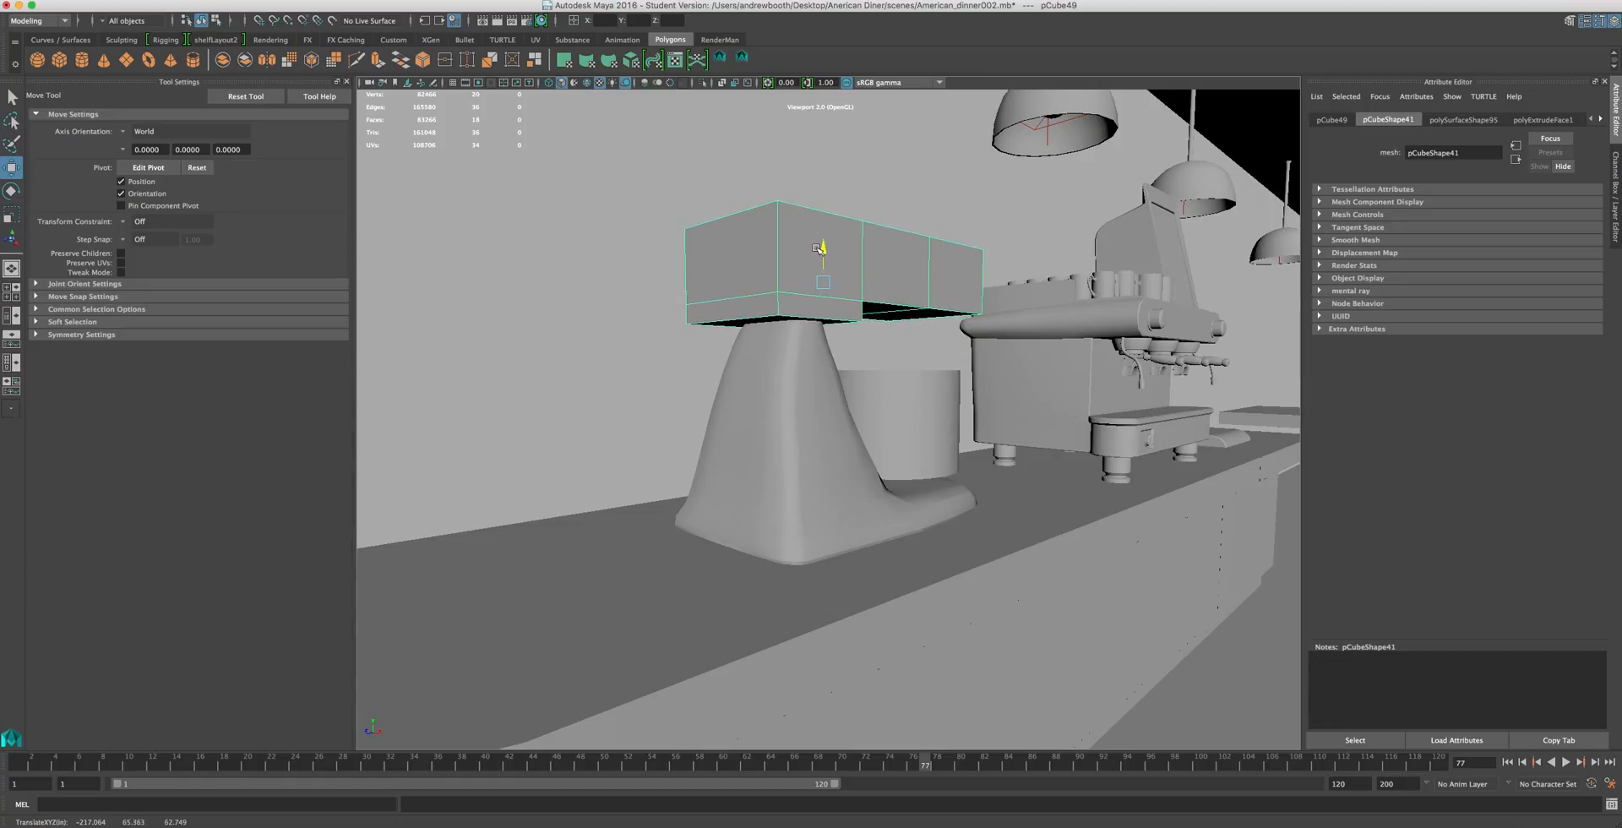
pyautogui.click(758, 463)
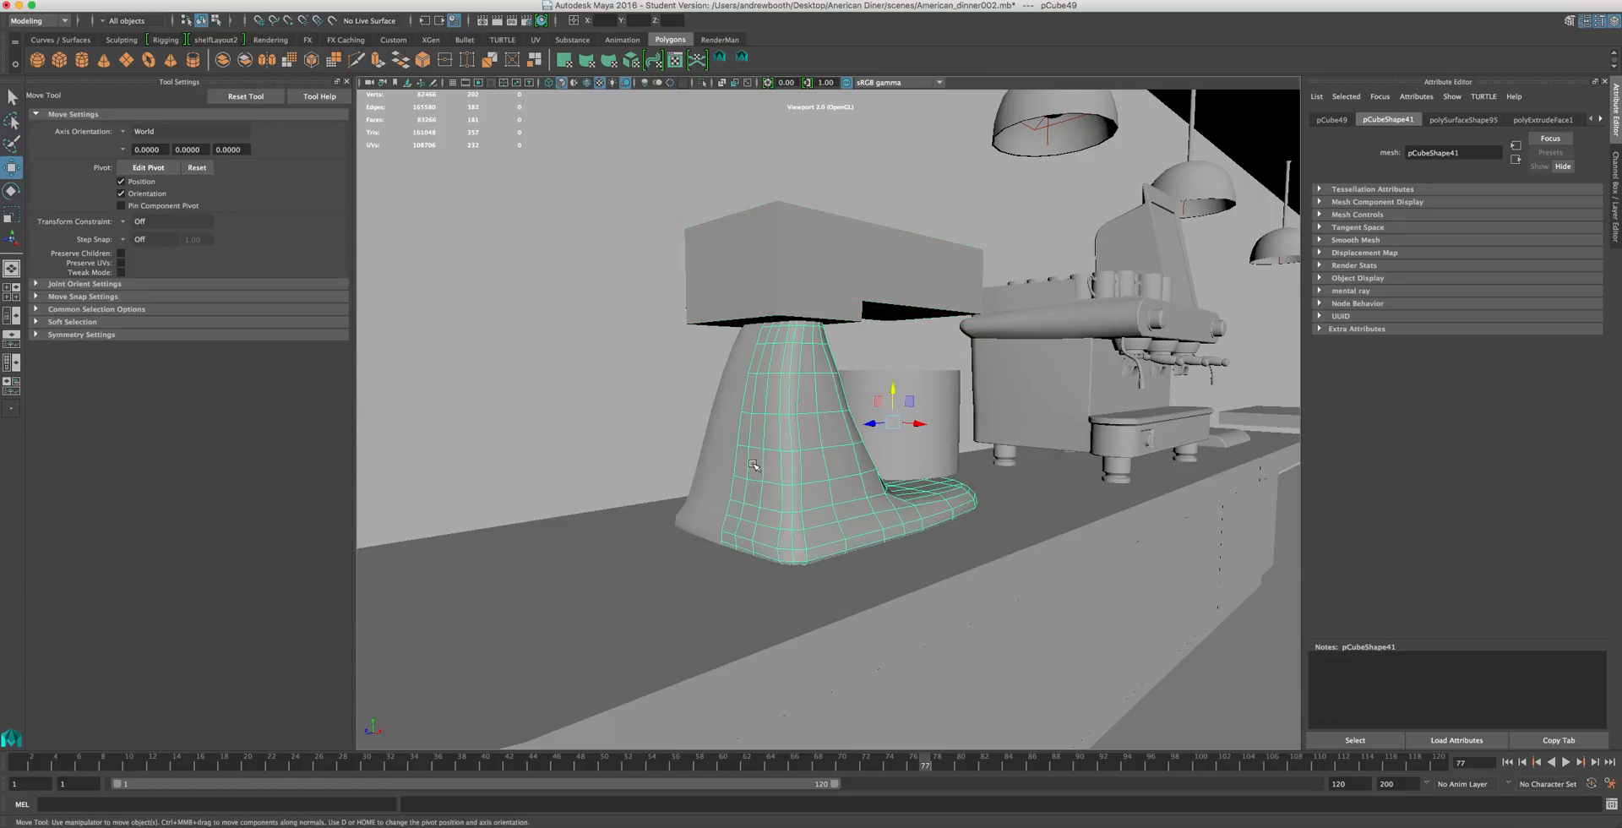
pyautogui.keyDown('alt'); pyautogui.moveTo(750, 465); pyautogui.dragTo(870, 219); pyautogui.keyUp('alt')
pyautogui.click(806, 219)
pyautogui.keyDown('alt'); pyautogui.moveTo(744, 275); pyautogui.dragTo(870, 216); pyautogui.keyUp('alt')
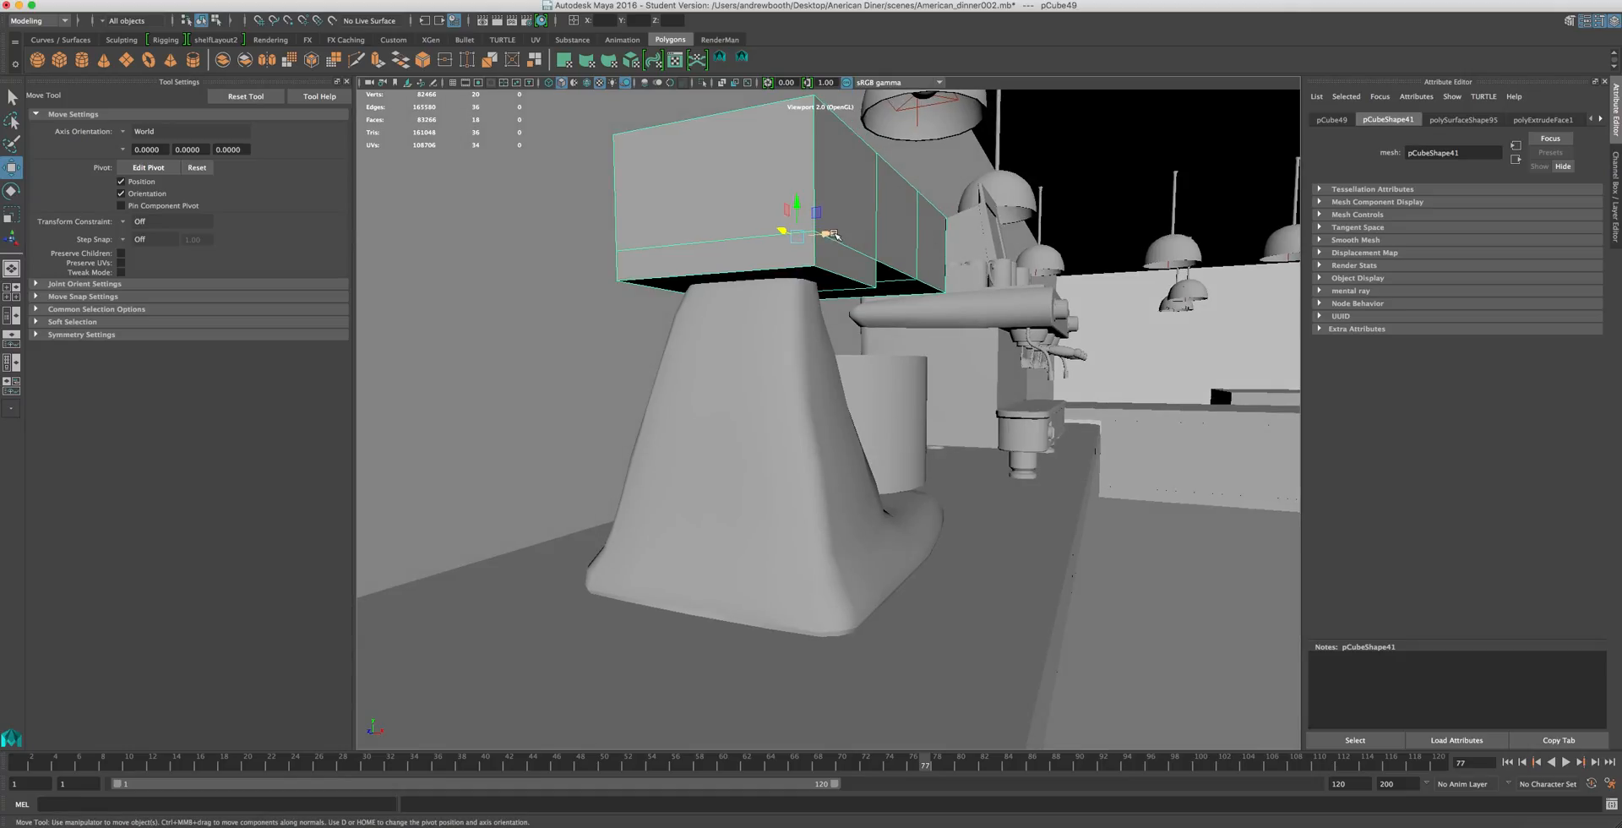
pyautogui.keyDown('alt'); pyautogui.moveTo(821, 296); pyautogui.dragTo(799, 299); pyautogui.keyUp('alt')
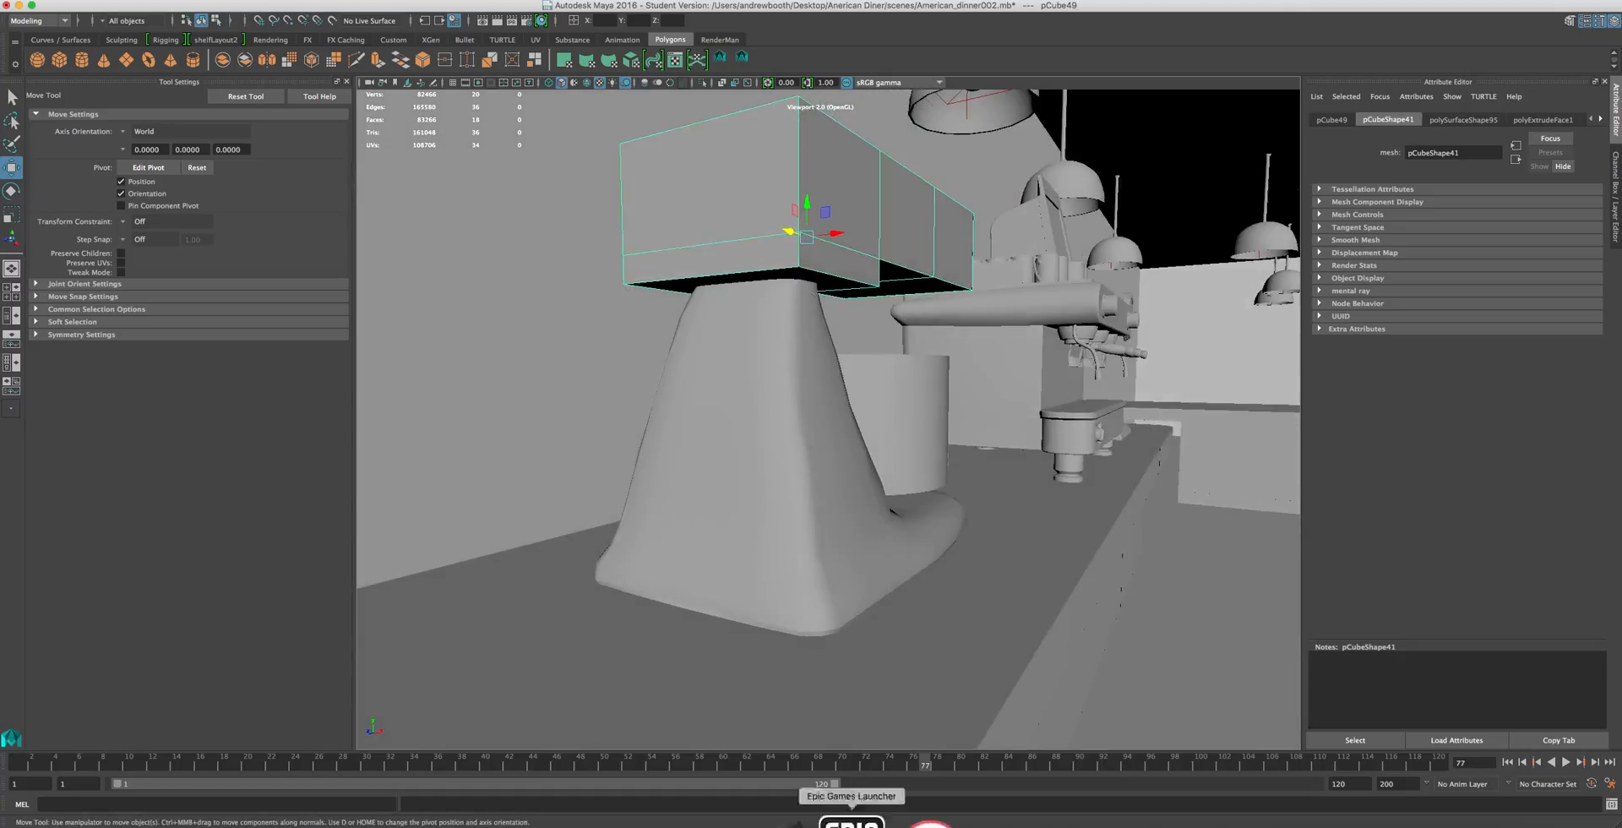
# - Check how the head joins the stand in the food mixer references and inspect the neck section's side faces
pyautogui.click(1167, 817)
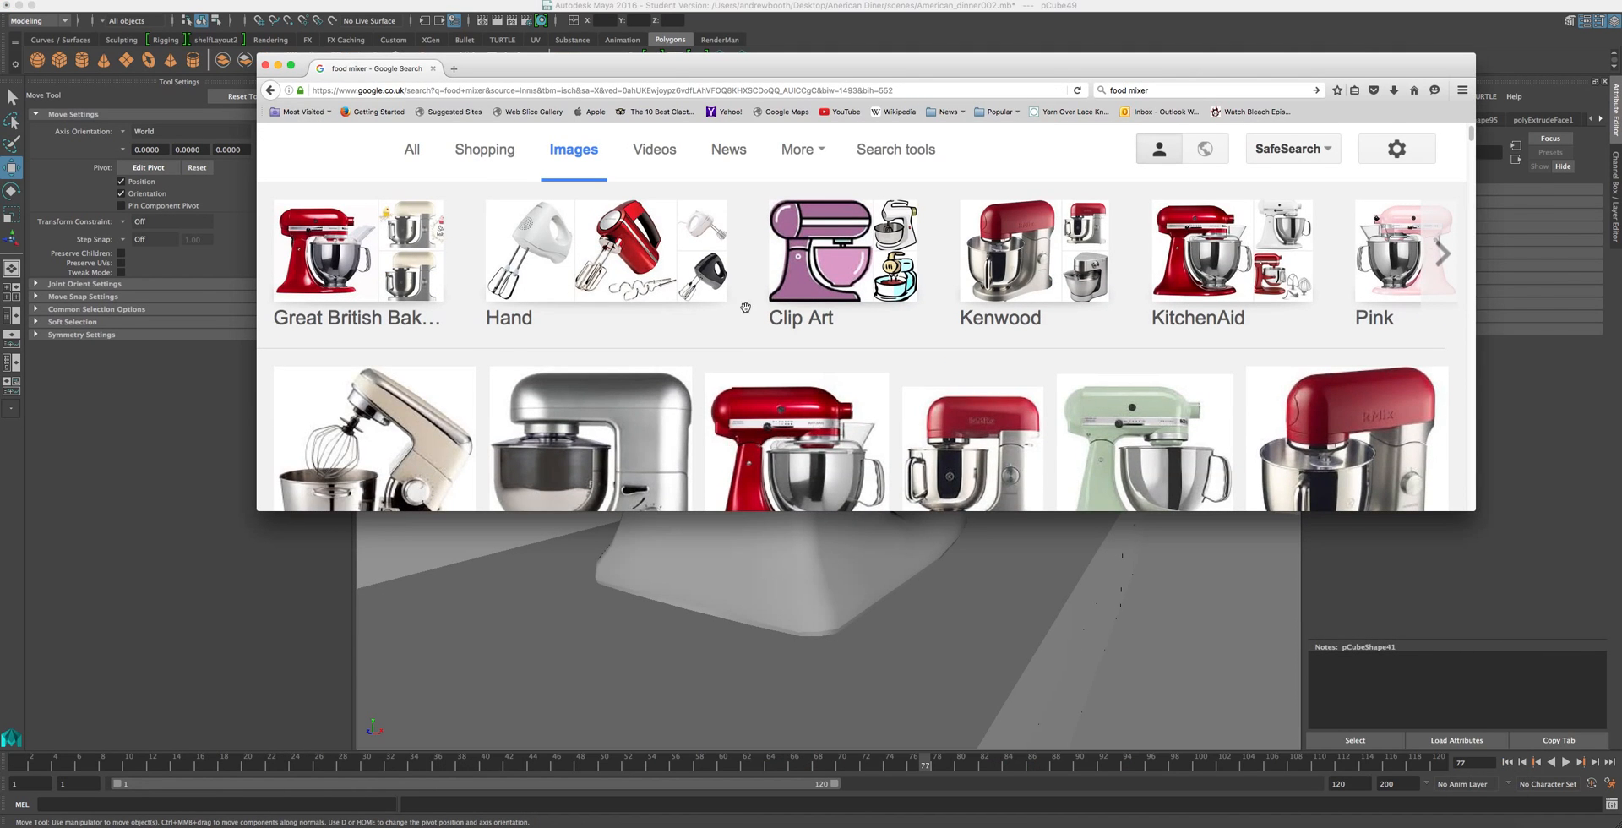
pyautogui.moveTo(690, 54); pyautogui.dragTo(783, 463)
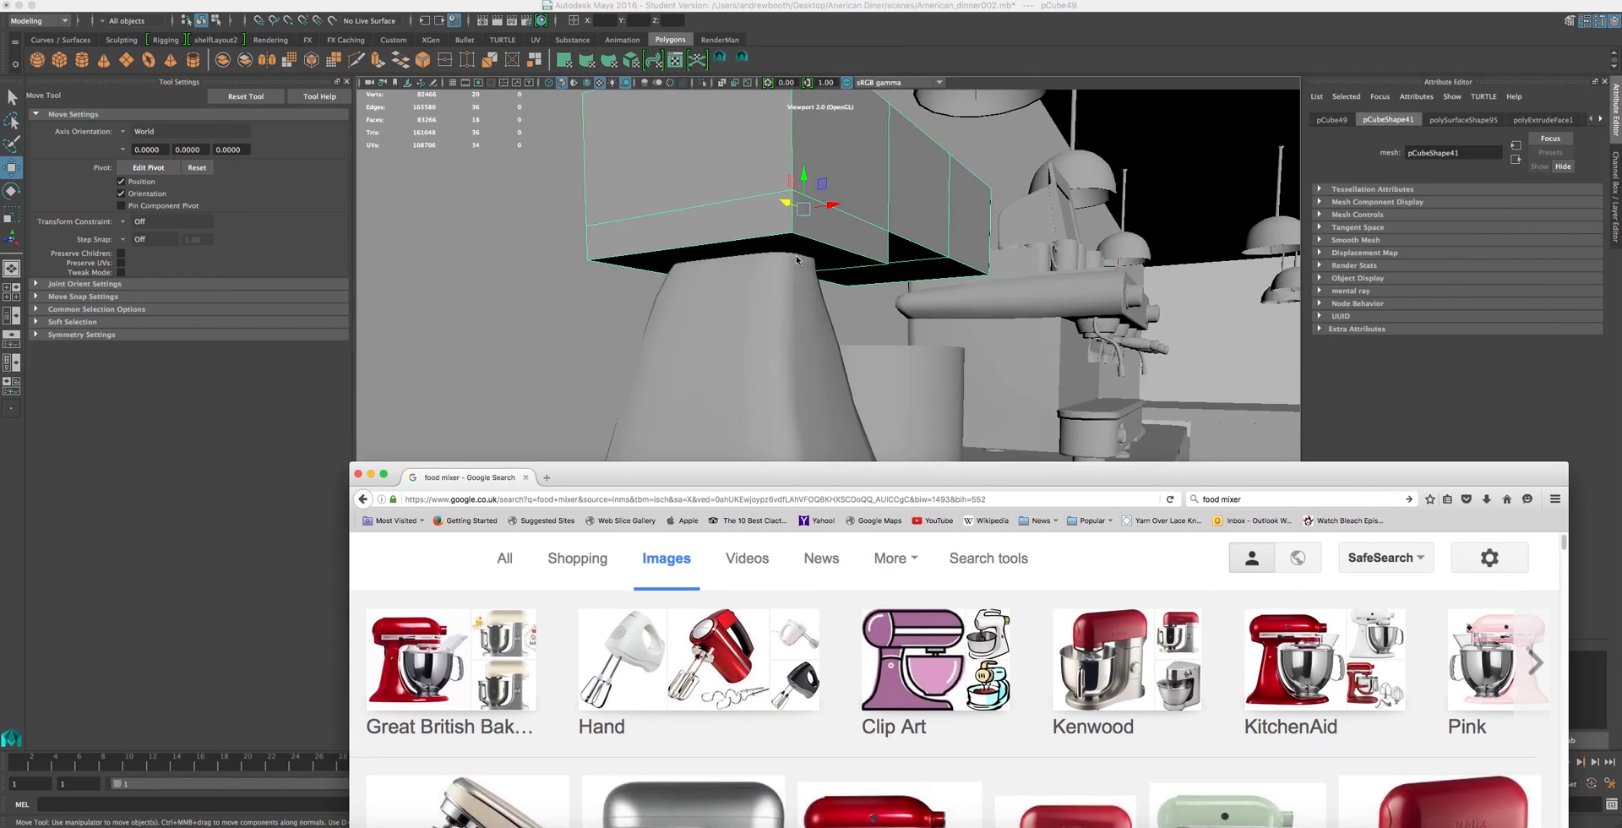
pyautogui.click(794, 209)
pyautogui.moveTo(841, 224); pyautogui.dragTo(836, 237, button='right')
pyautogui.click(837, 236)
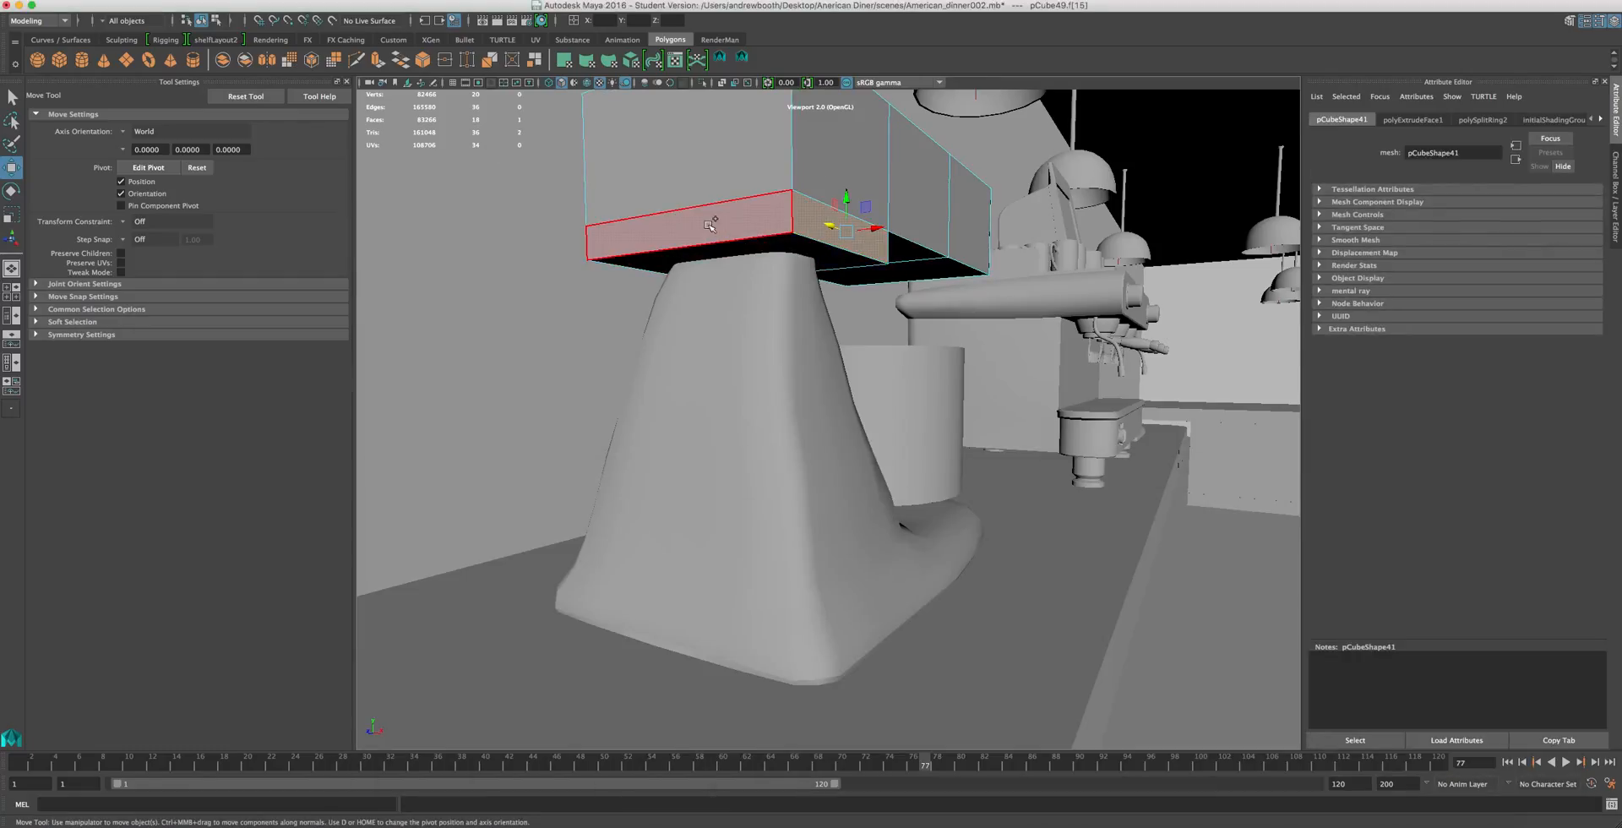
pyautogui.keyDown('alt'); pyautogui.moveTo(640, 268); pyautogui.dragTo(777, 268); pyautogui.keyUp('alt')
pyautogui.keyDown('alt'); pyautogui.moveTo(651, 211); pyautogui.dragTo(625, 253); pyautogui.keyUp('alt')
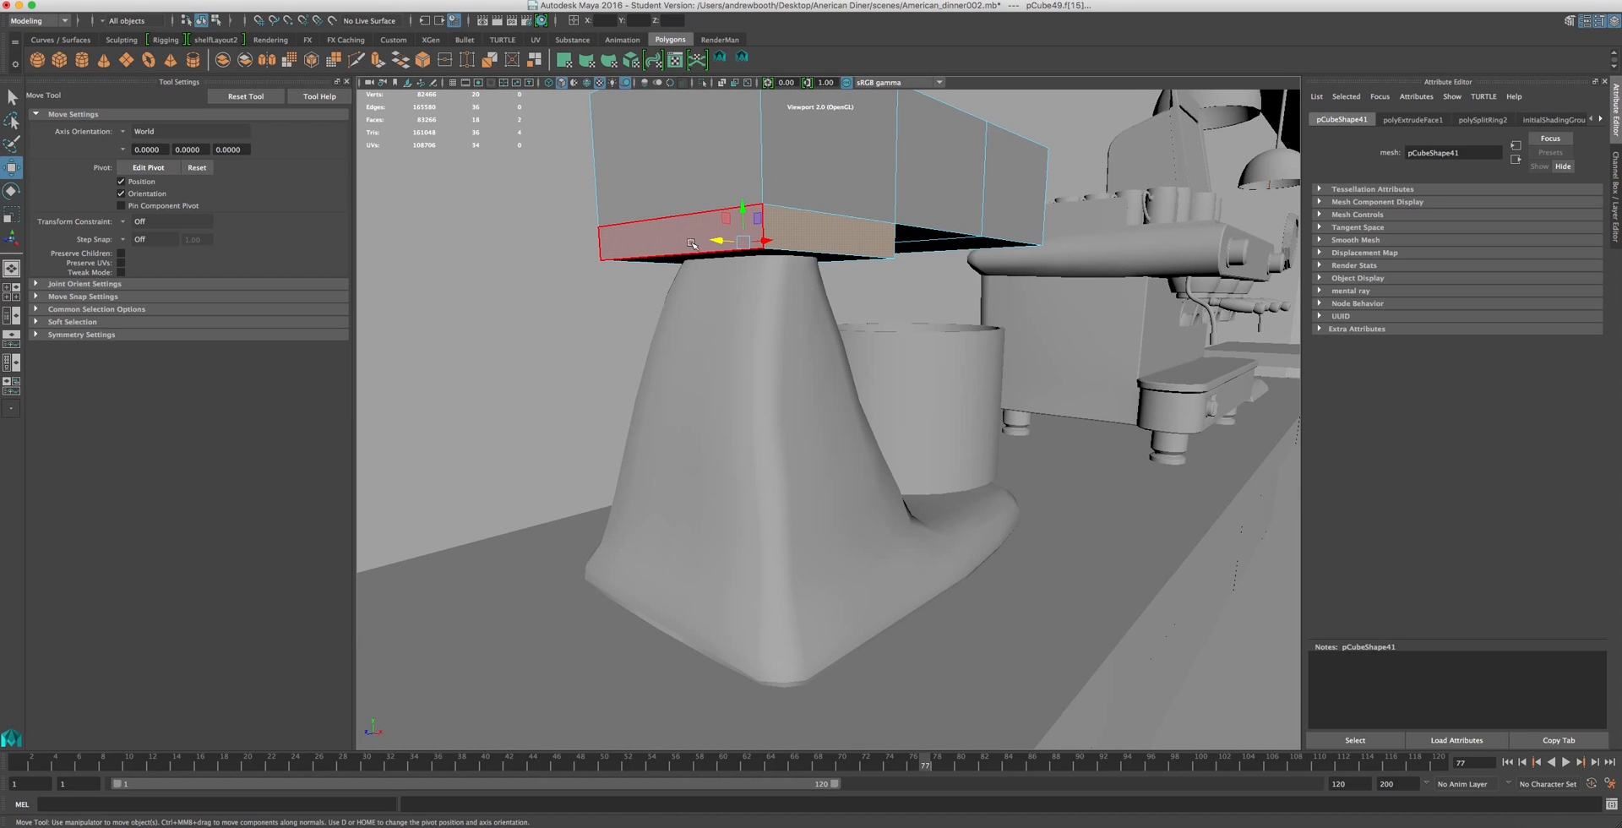
# - Insert a single edge loop near the upper edge of the neck section, using relative distance from edge
pyautogui.click(547, 0)
pyautogui.moveTo(495, 1)
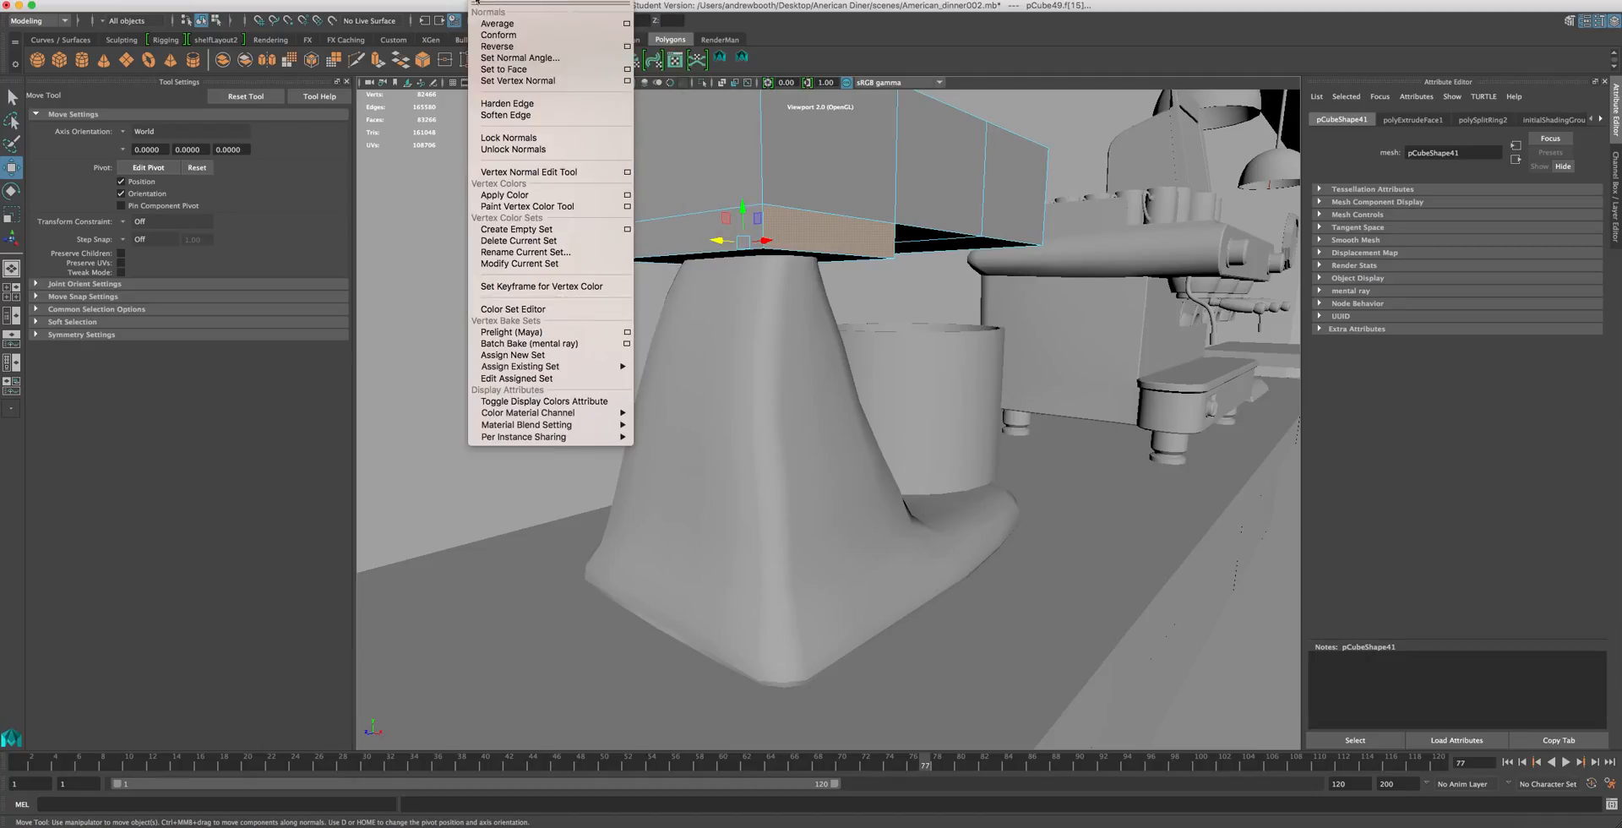
pyautogui.moveTo(432, 2)
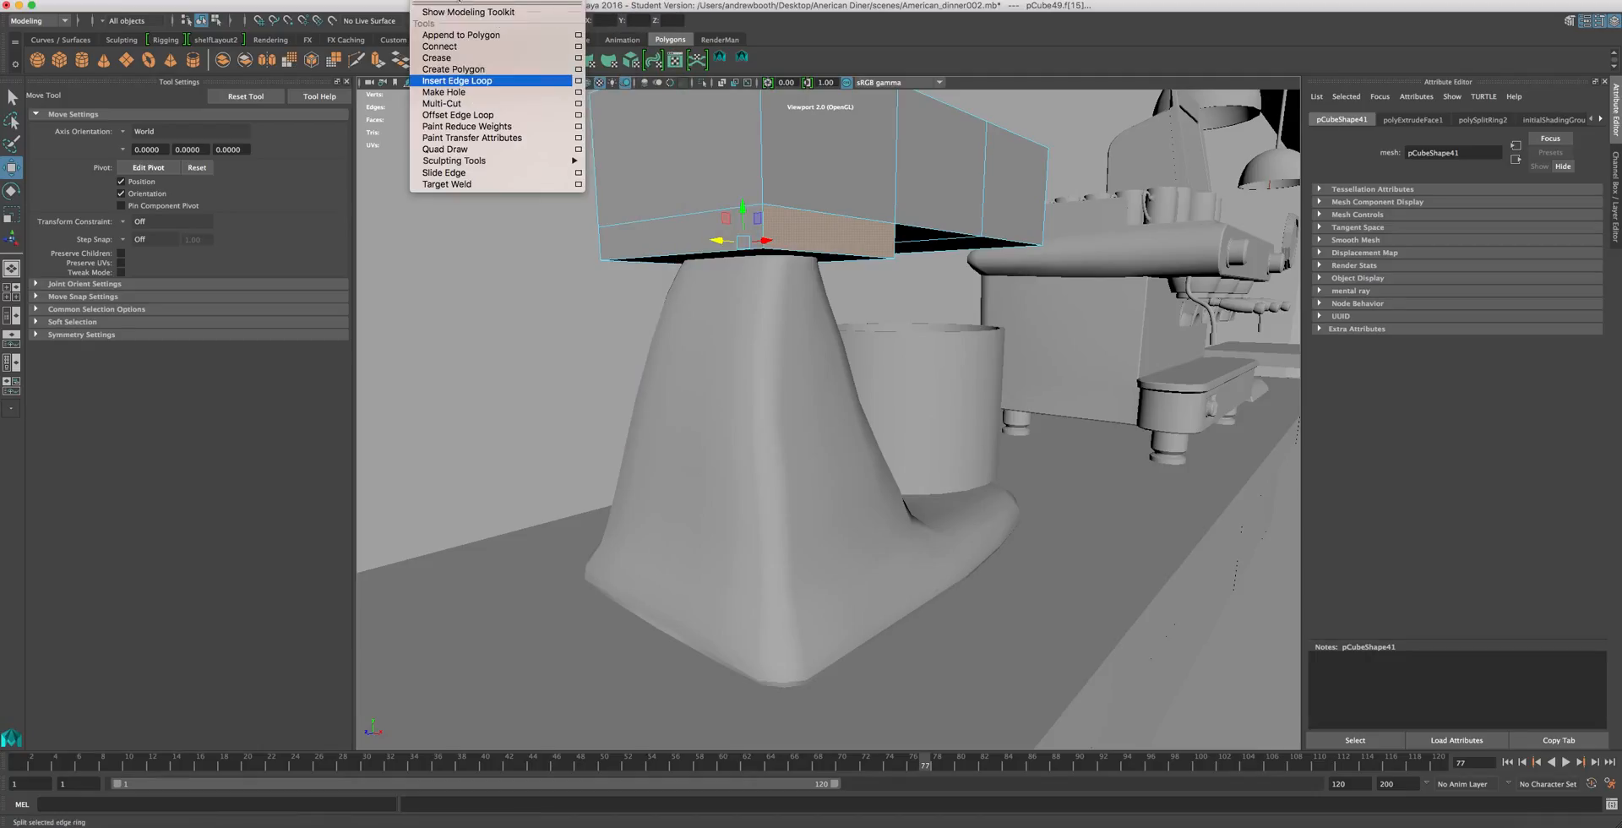
pyautogui.click(454, 81)
pyautogui.click(766, 221)
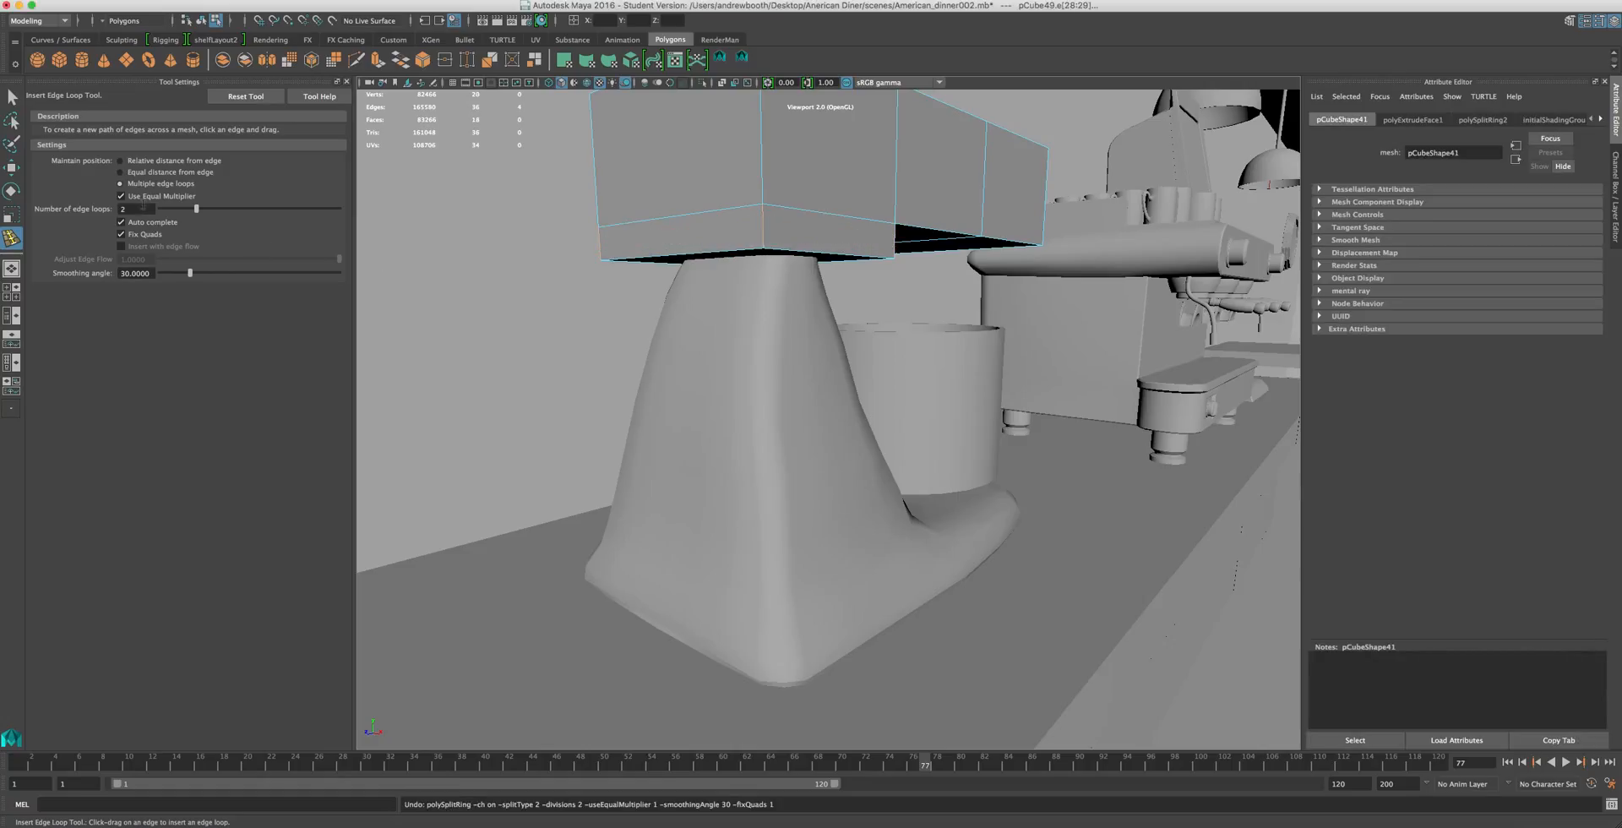
pyautogui.click(120, 161)
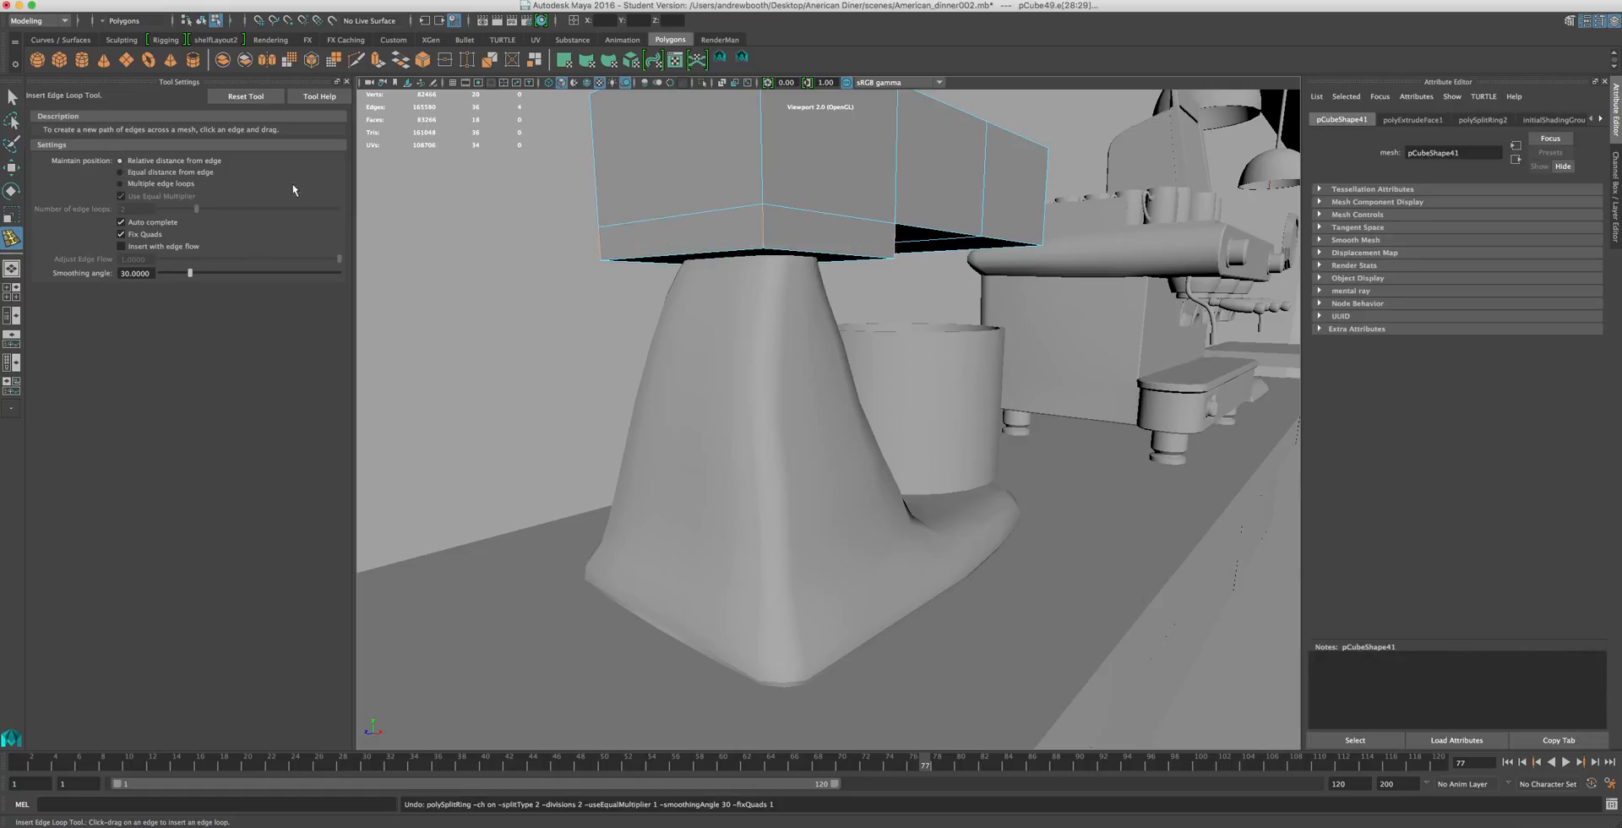
pyautogui.moveTo(766, 232); pyautogui.dragTo(766, 232)
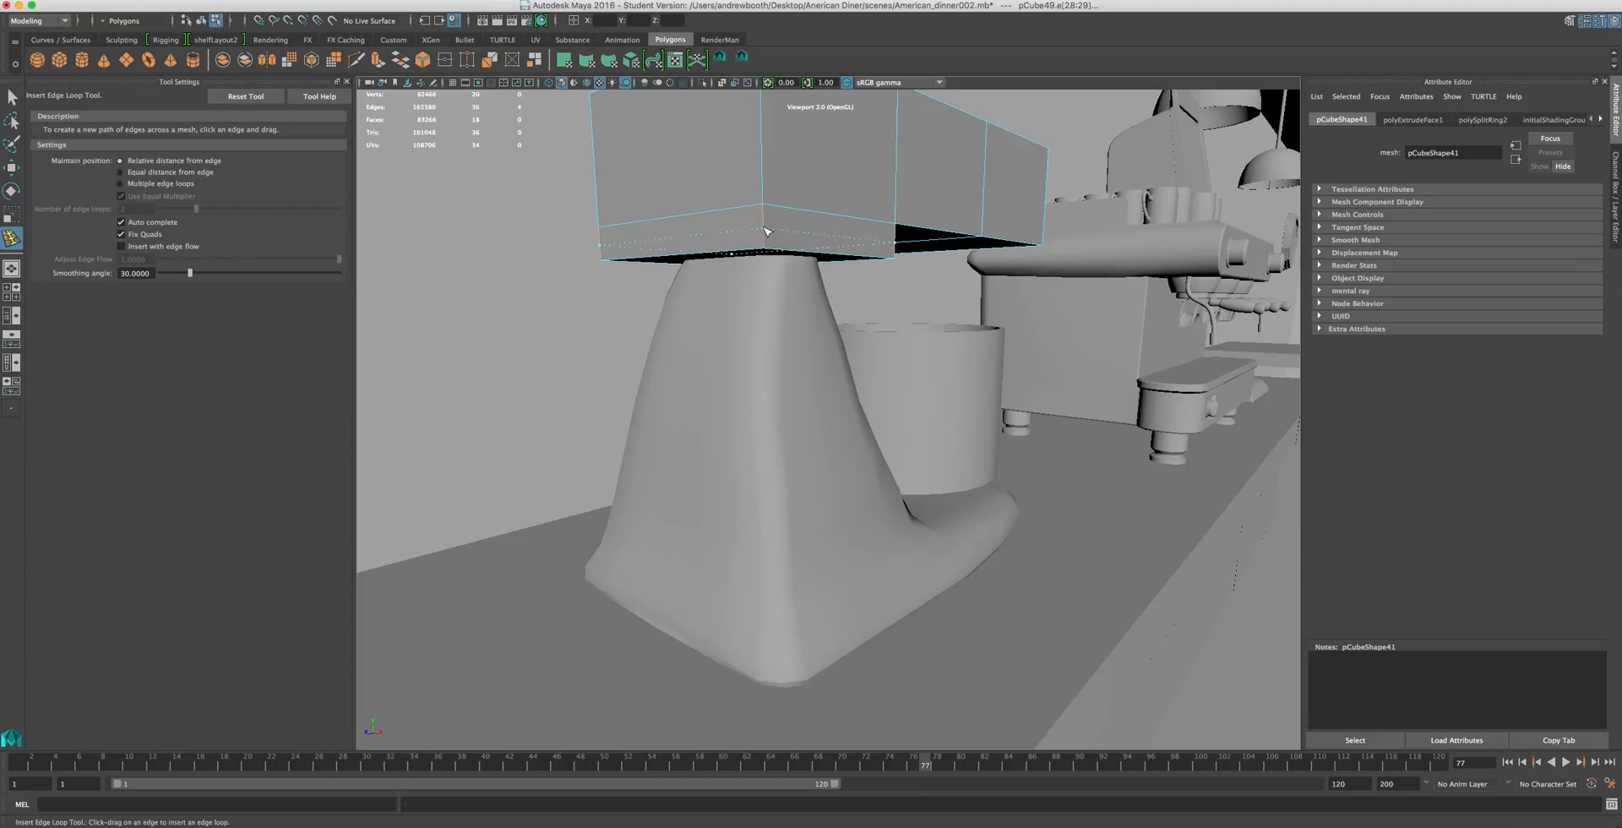
pyautogui.moveTo(766, 215); pyautogui.dragTo(663, 243)
# - Select the neck section's two opposite side faces below the new edge loop and scale them inward to narrow its width
pyautogui.keyDown('alt'); pyautogui.moveTo(664, 243); pyautogui.dragTo(750, 269, button='right'); pyautogui.keyUp('alt')
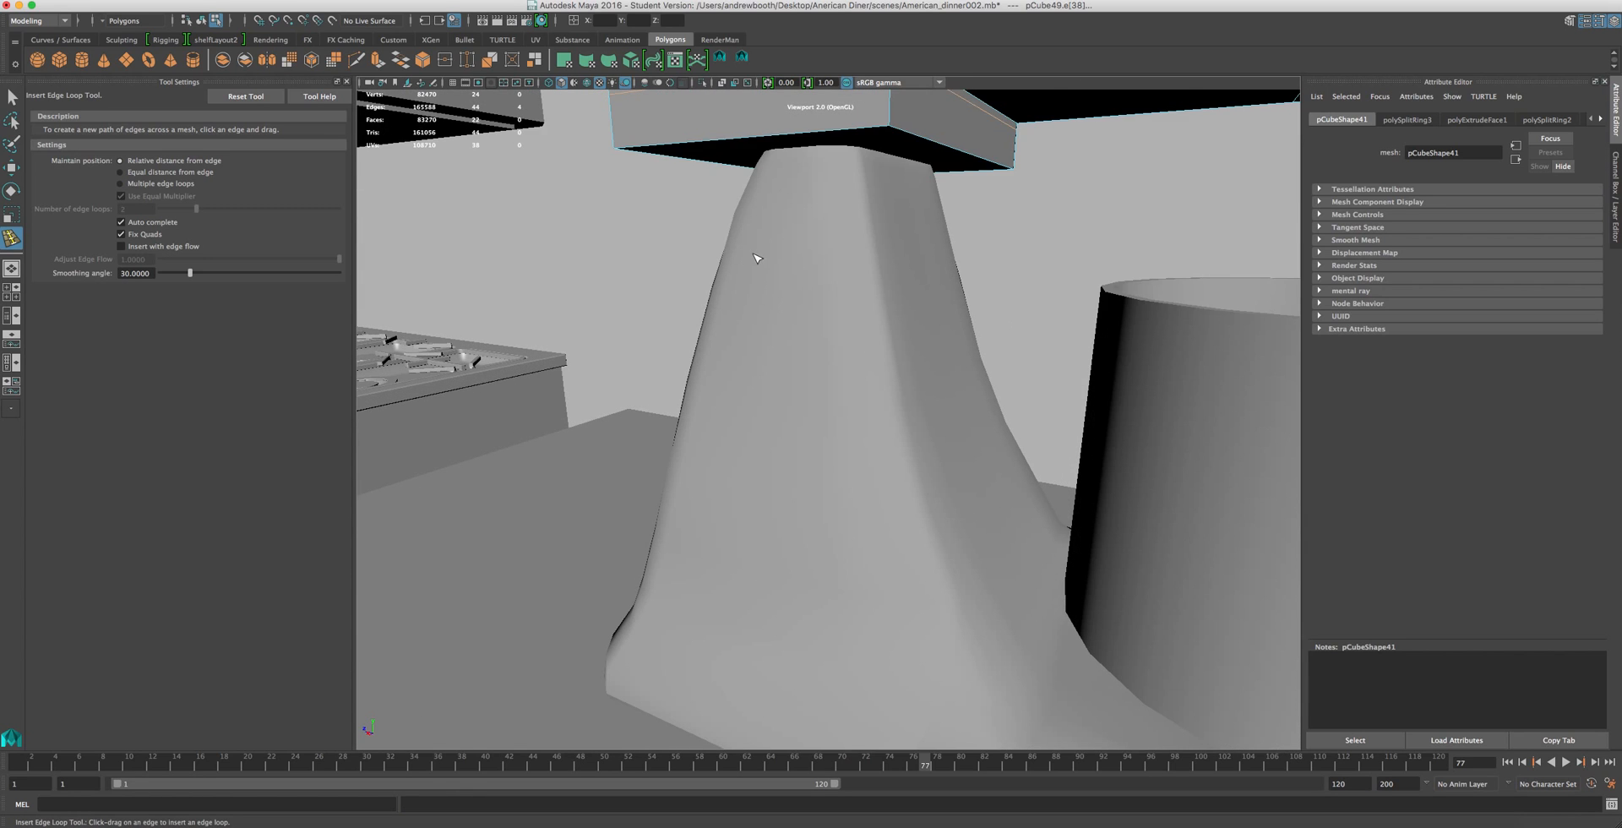
pyautogui.scroll(-2, 757, 258)
pyautogui.moveTo(787, 154); pyautogui.dragTo(790, 171, button='right')
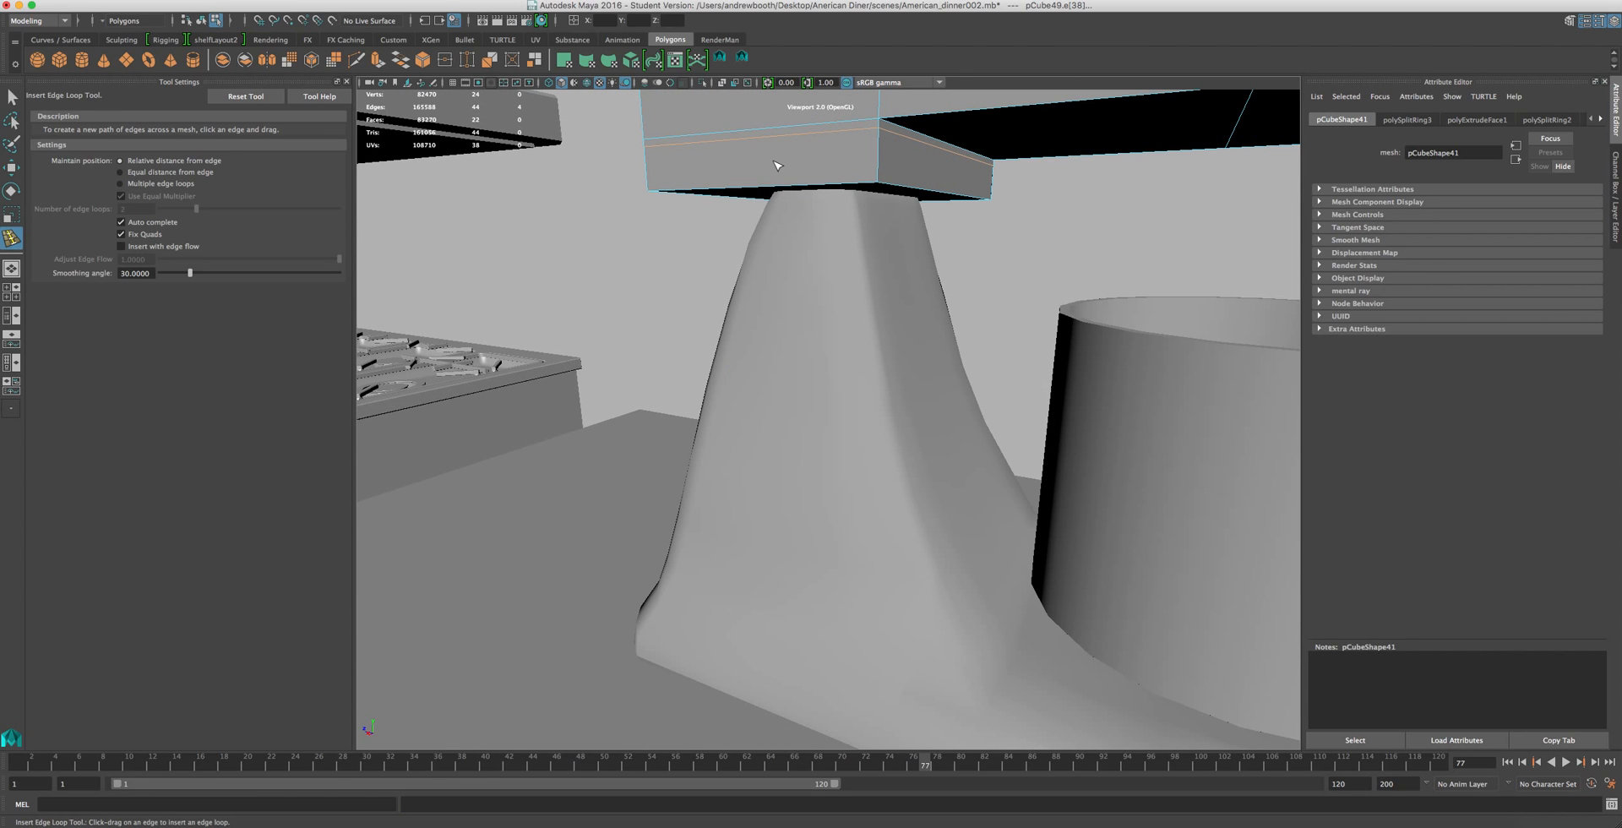
pyautogui.press('w')
pyautogui.click(727, 159)
pyautogui.keyDown('alt'); pyautogui.moveTo(728, 159); pyautogui.dragTo(861, 198); pyautogui.keyUp('alt')
pyautogui.keyDown('shift'); pyautogui.click(854, 188); pyautogui.keyUp('shift')
pyautogui.keyDown('alt'); pyautogui.moveTo(1089, 218); pyautogui.dragTo(781, 193); pyautogui.keyUp('alt')
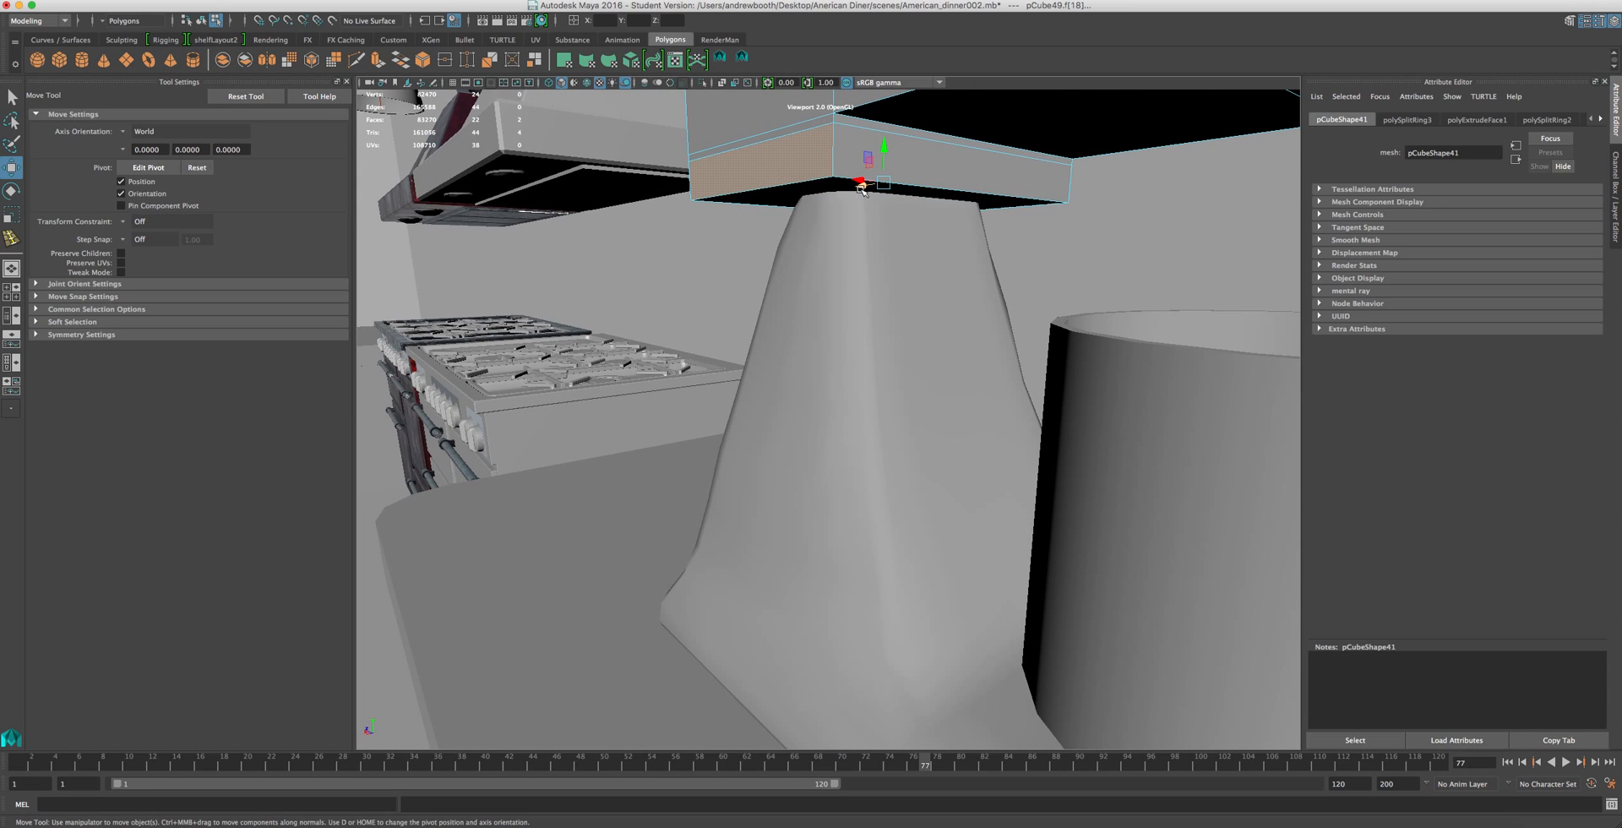
pyautogui.keyDown('alt'); pyautogui.moveTo(802, 106); pyautogui.dragTo(767, 247); pyautogui.keyUp('alt')
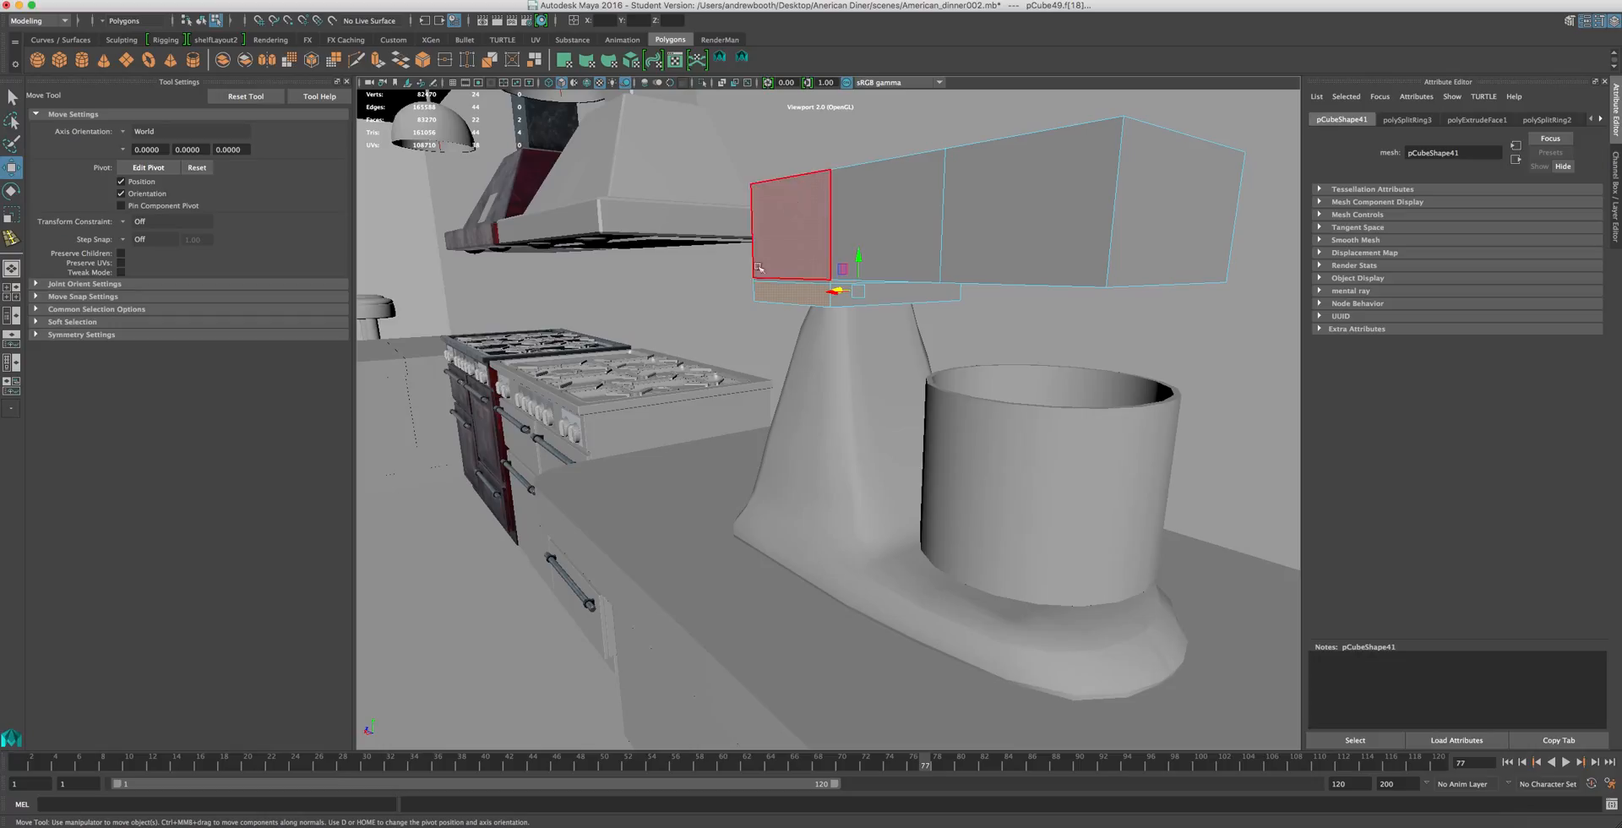
pyautogui.scroll(4, 853, 321)
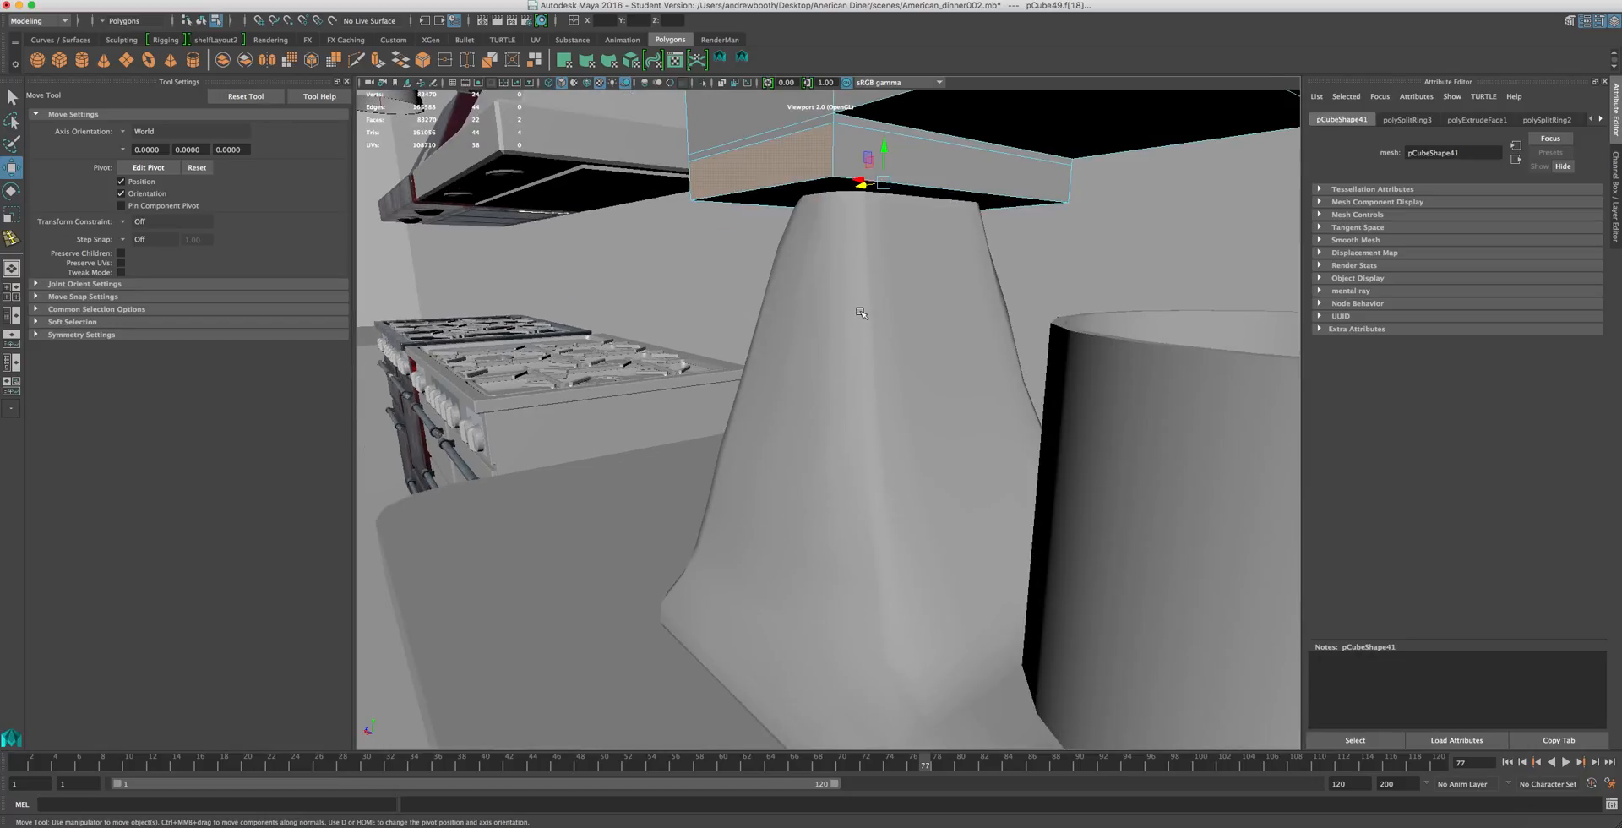
pyautogui.press('r')
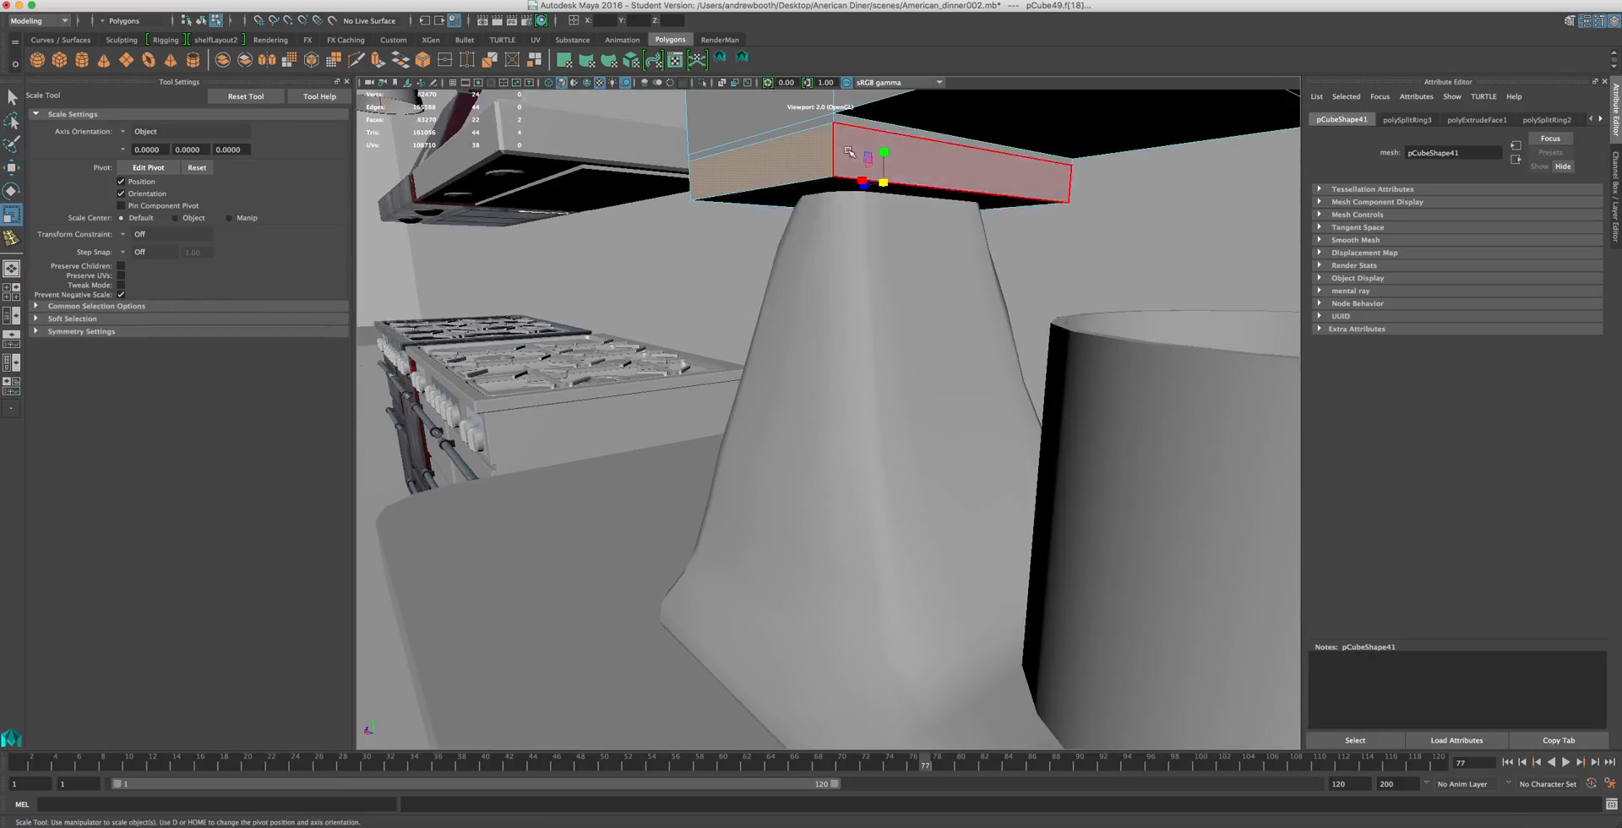
pyautogui.moveTo(860, 180); pyautogui.dragTo(868, 180)
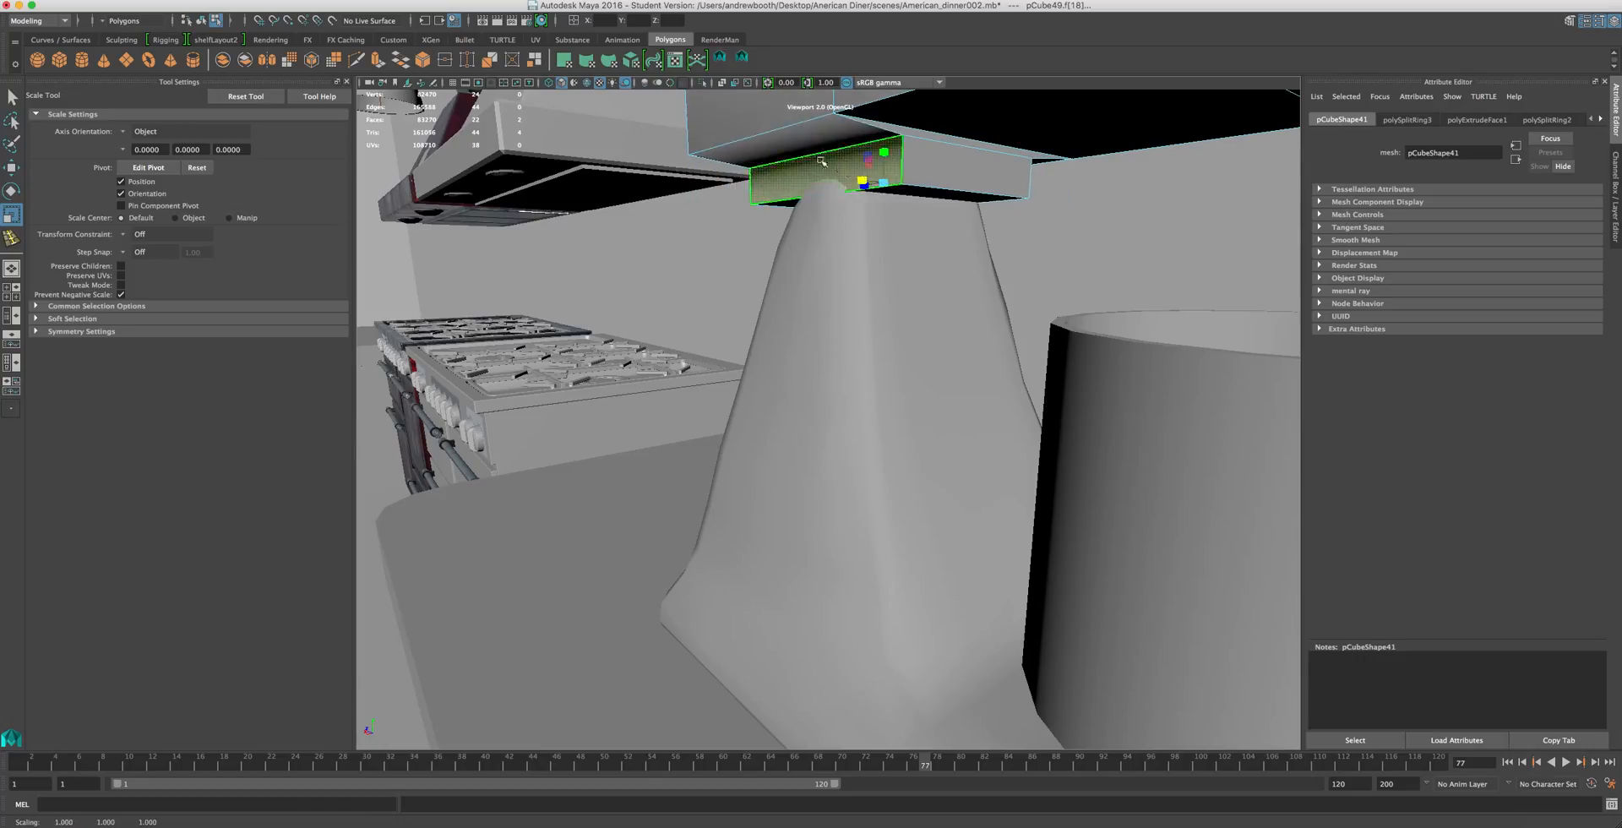
# - Select the three top faces of the head block and raise them to make the block slightly taller
pyautogui.scroll(-4, 859, 139)
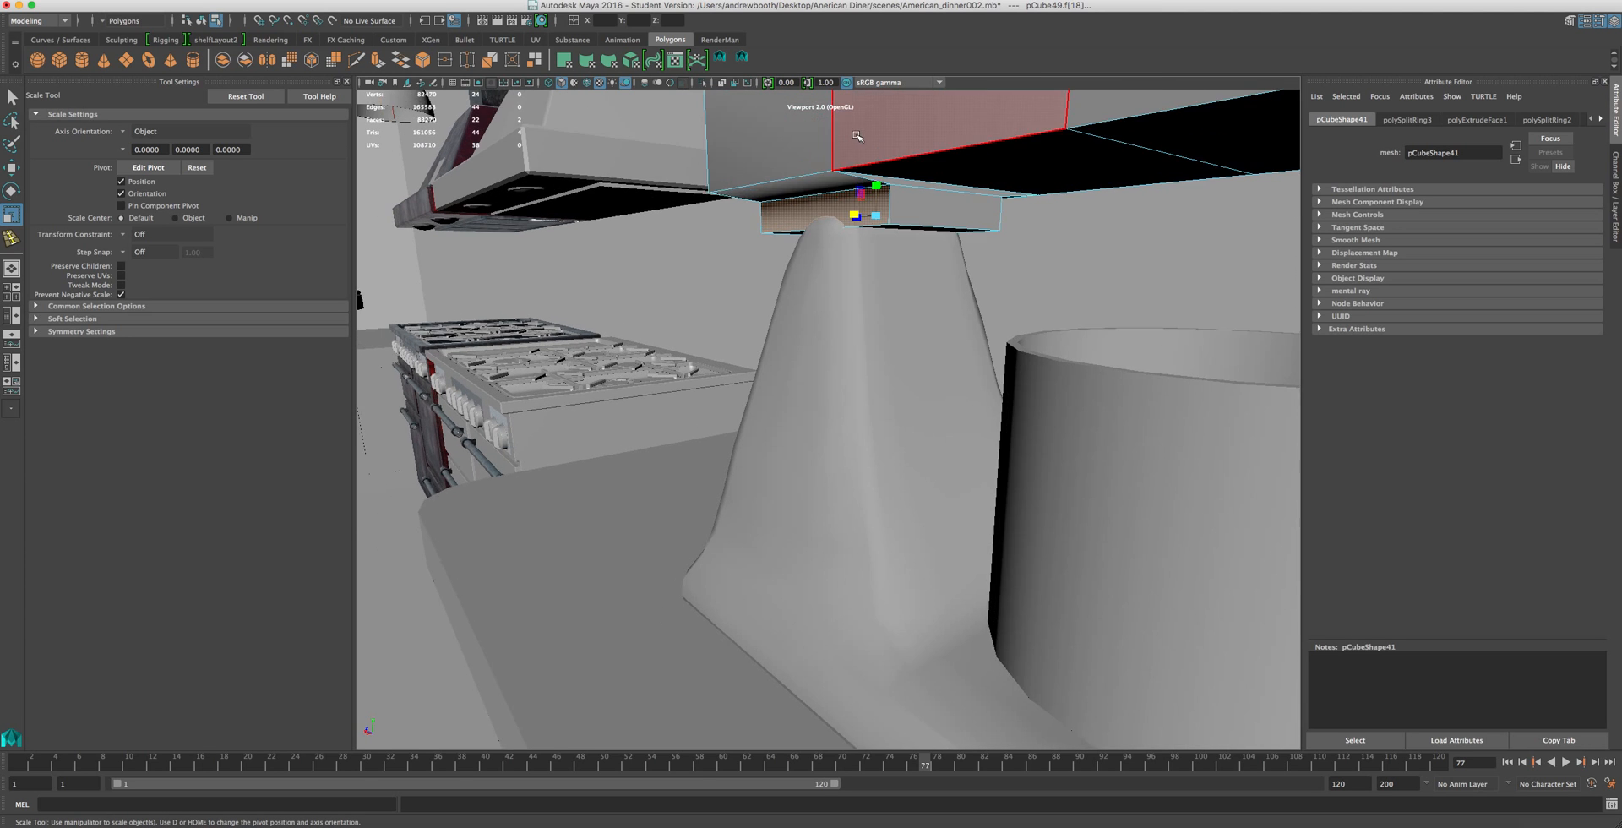
pyautogui.keyDown('alt'); pyautogui.moveTo(860, 141); pyautogui.dragTo(950, 137); pyautogui.keyUp('alt')
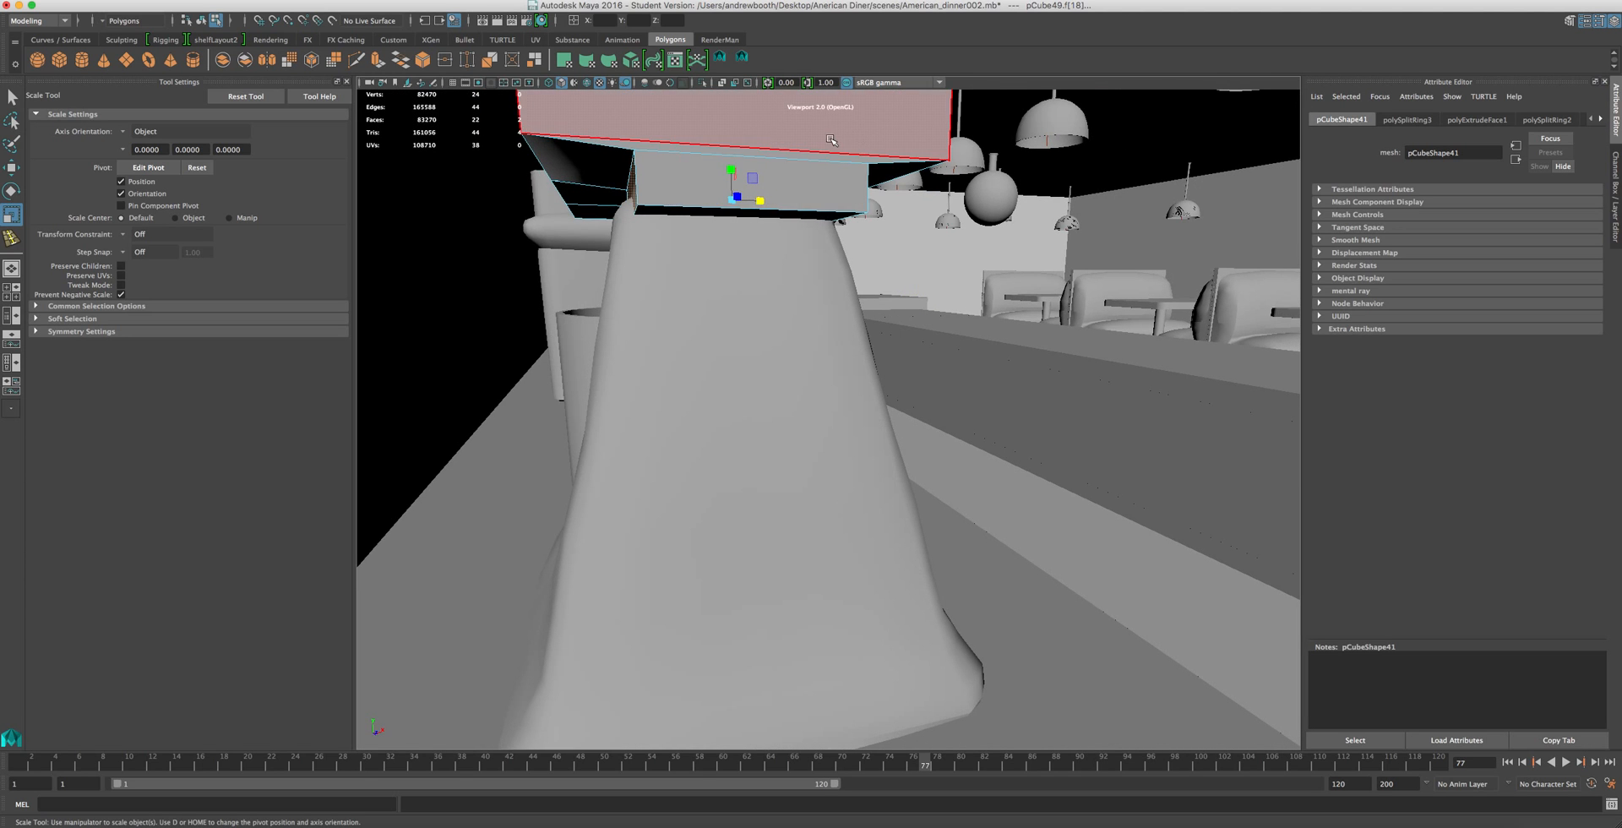
pyautogui.scroll(-3, 824, 129)
pyautogui.keyDown('alt'); pyautogui.moveTo(824, 130); pyautogui.dragTo(849, 202, button='middle'); pyautogui.keyUp('alt')
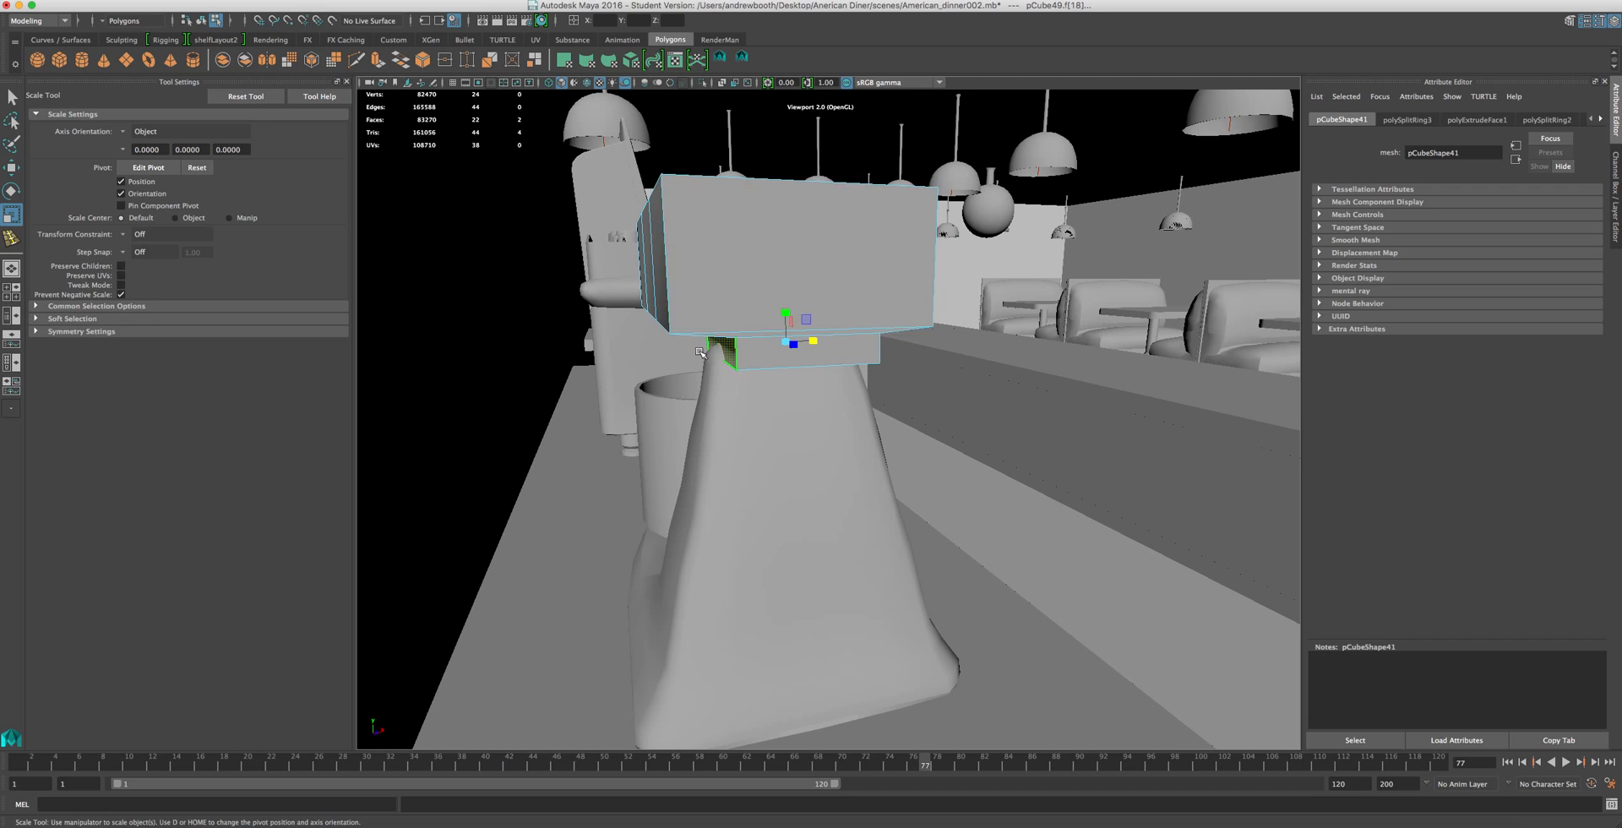
pyautogui.keyDown('alt'); pyautogui.moveTo(750, 322); pyautogui.dragTo(664, 253); pyautogui.keyUp('alt')
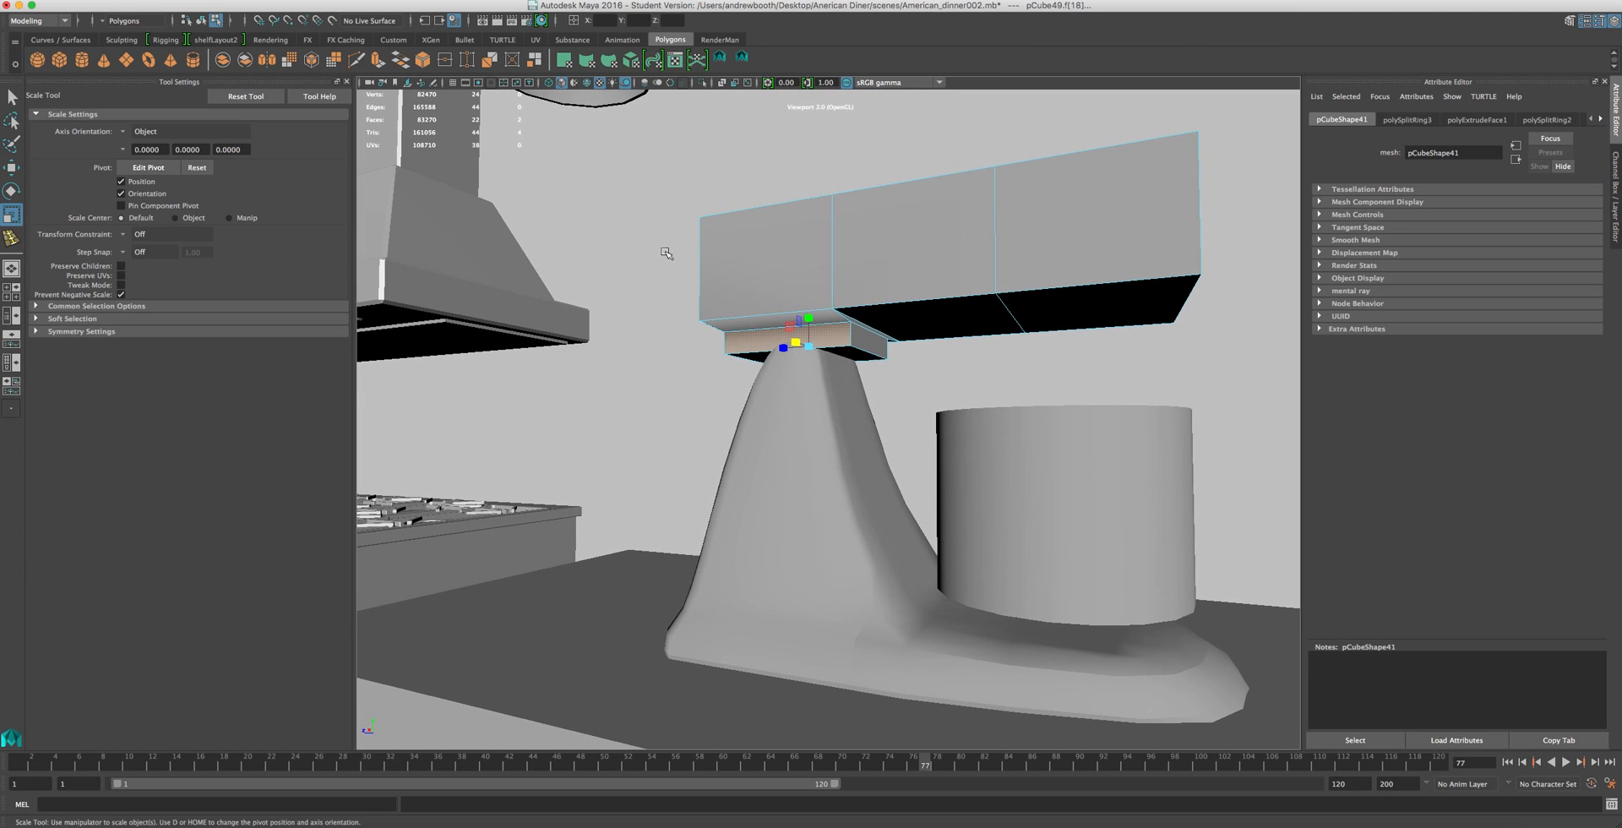
pyautogui.keyDown('alt'); pyautogui.moveTo(773, 272); pyautogui.dragTo(767, 317); pyautogui.keyUp('alt')
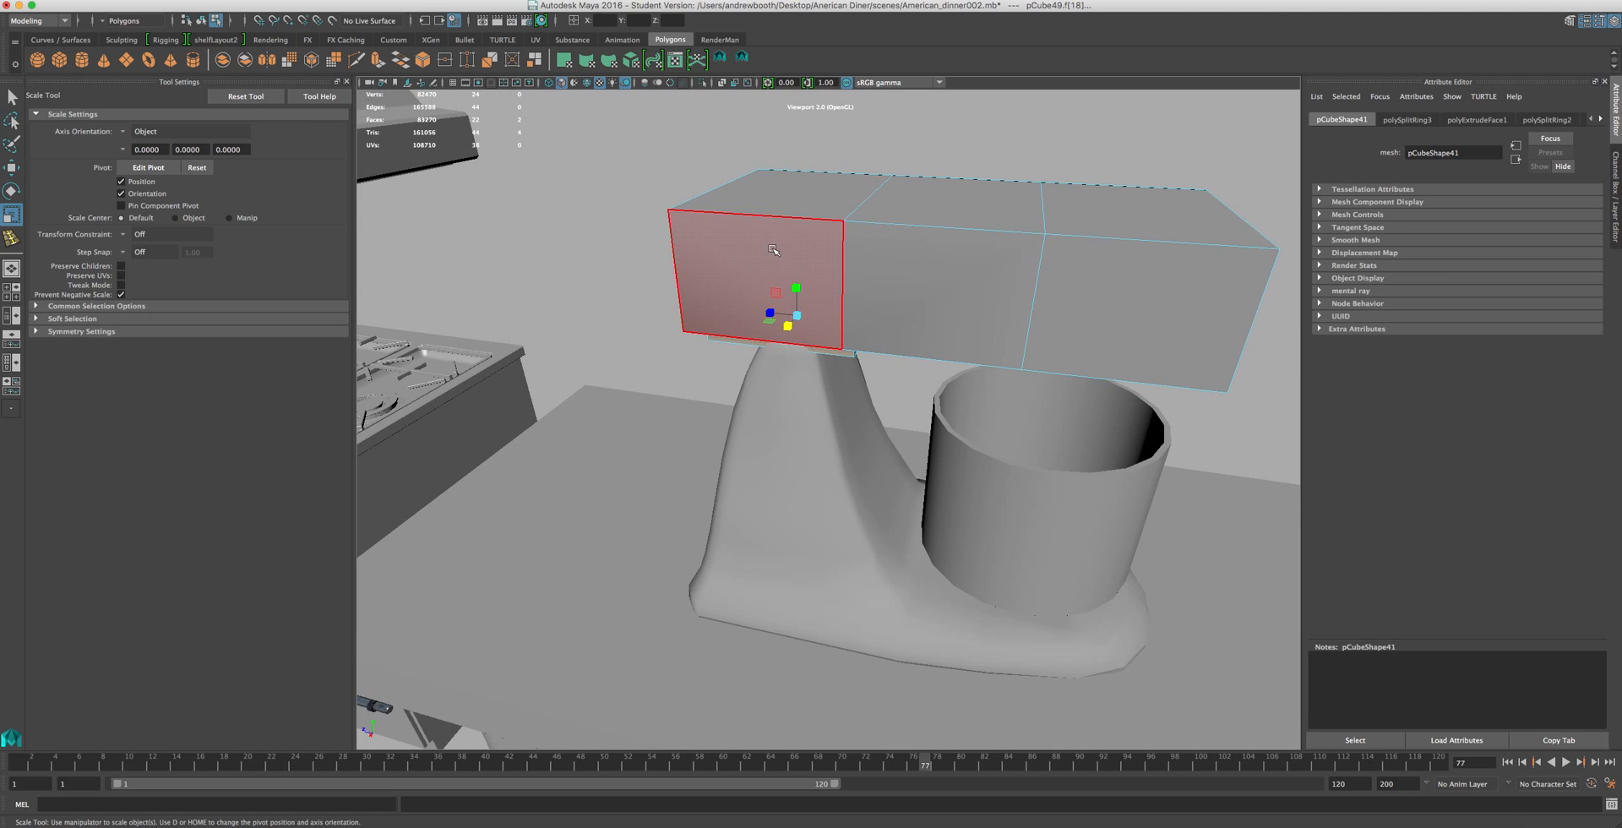
pyautogui.click(772, 213)
pyautogui.keyDown('shift'); pyautogui.click(950, 203); pyautogui.keyUp('shift')
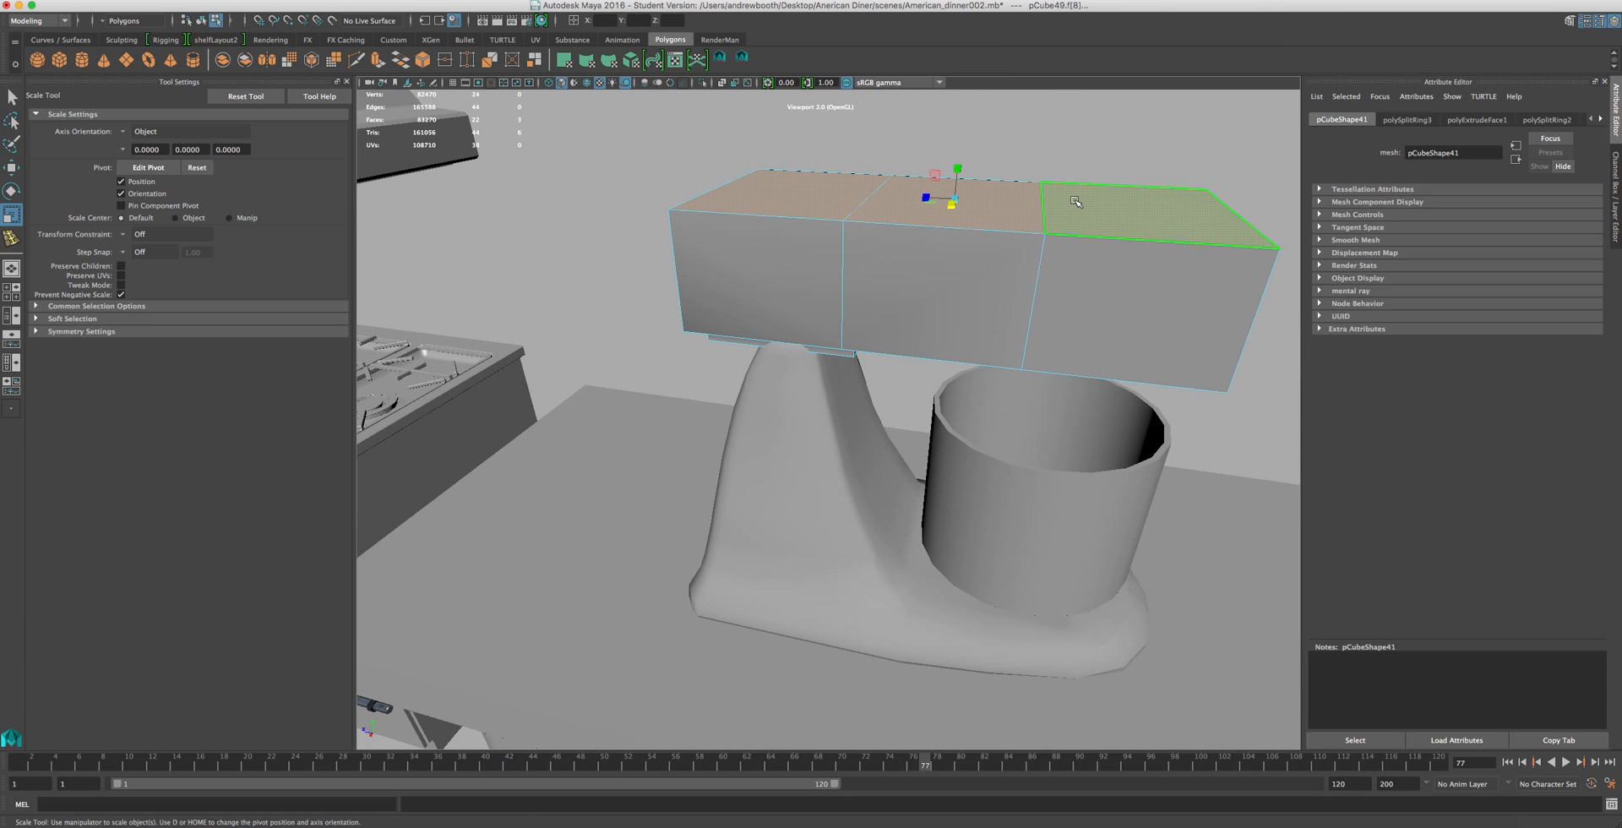
pyautogui.keyDown('shift'); pyautogui.click(1065, 207); pyautogui.keyUp('shift')
pyautogui.press('w')
pyautogui.moveTo(954, 172); pyautogui.dragTo(1014, 152)
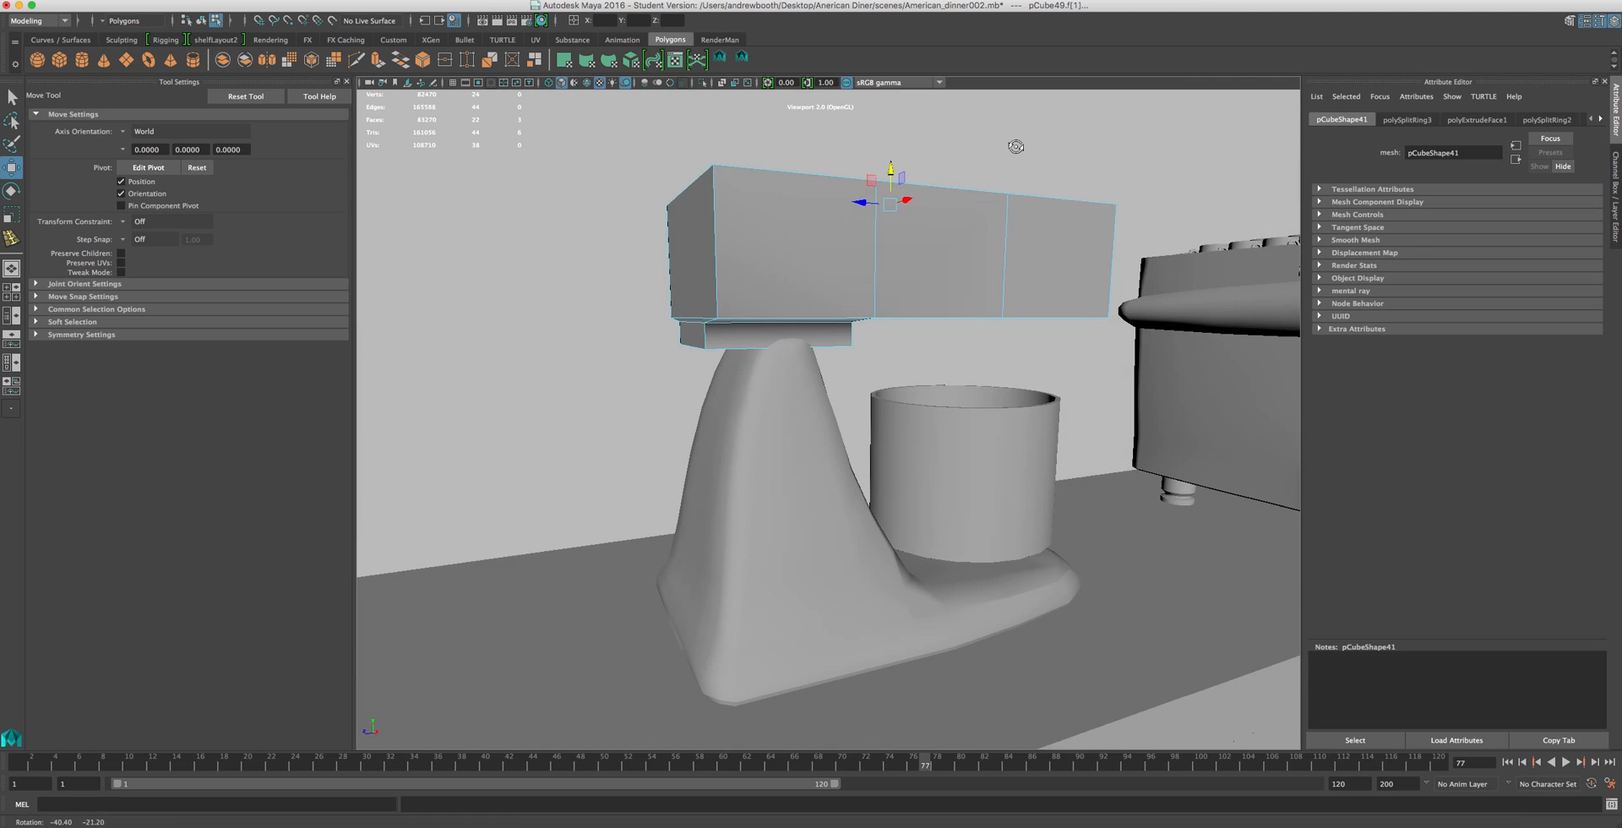
# - Compare the neck section and the top of the stand with the food mixer references
pyautogui.scroll(3, 921, 405)
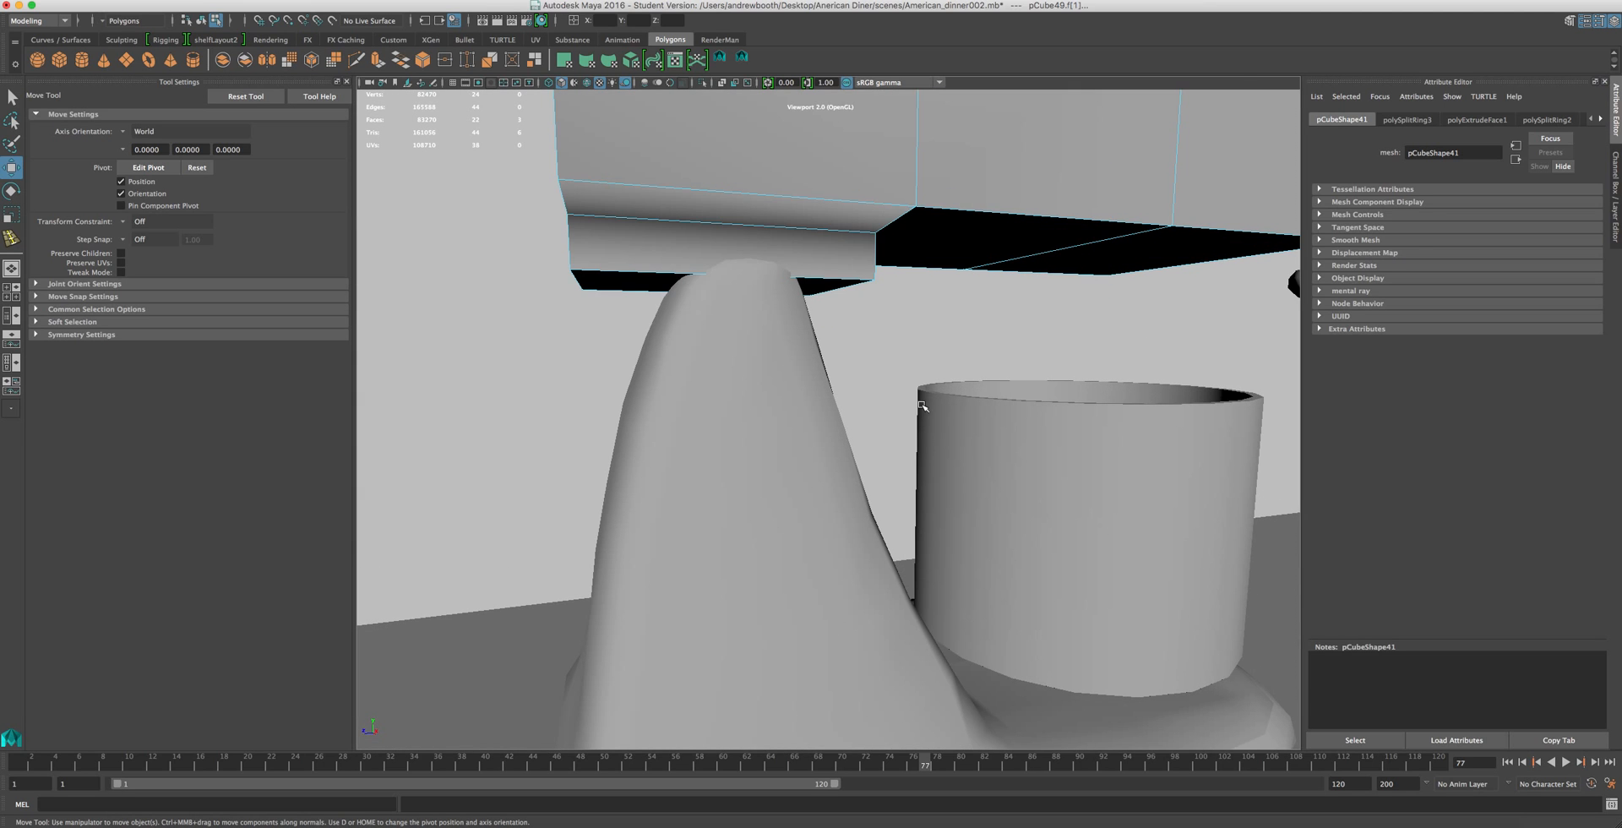
pyautogui.click(743, 207)
pyautogui.click(1155, 818)
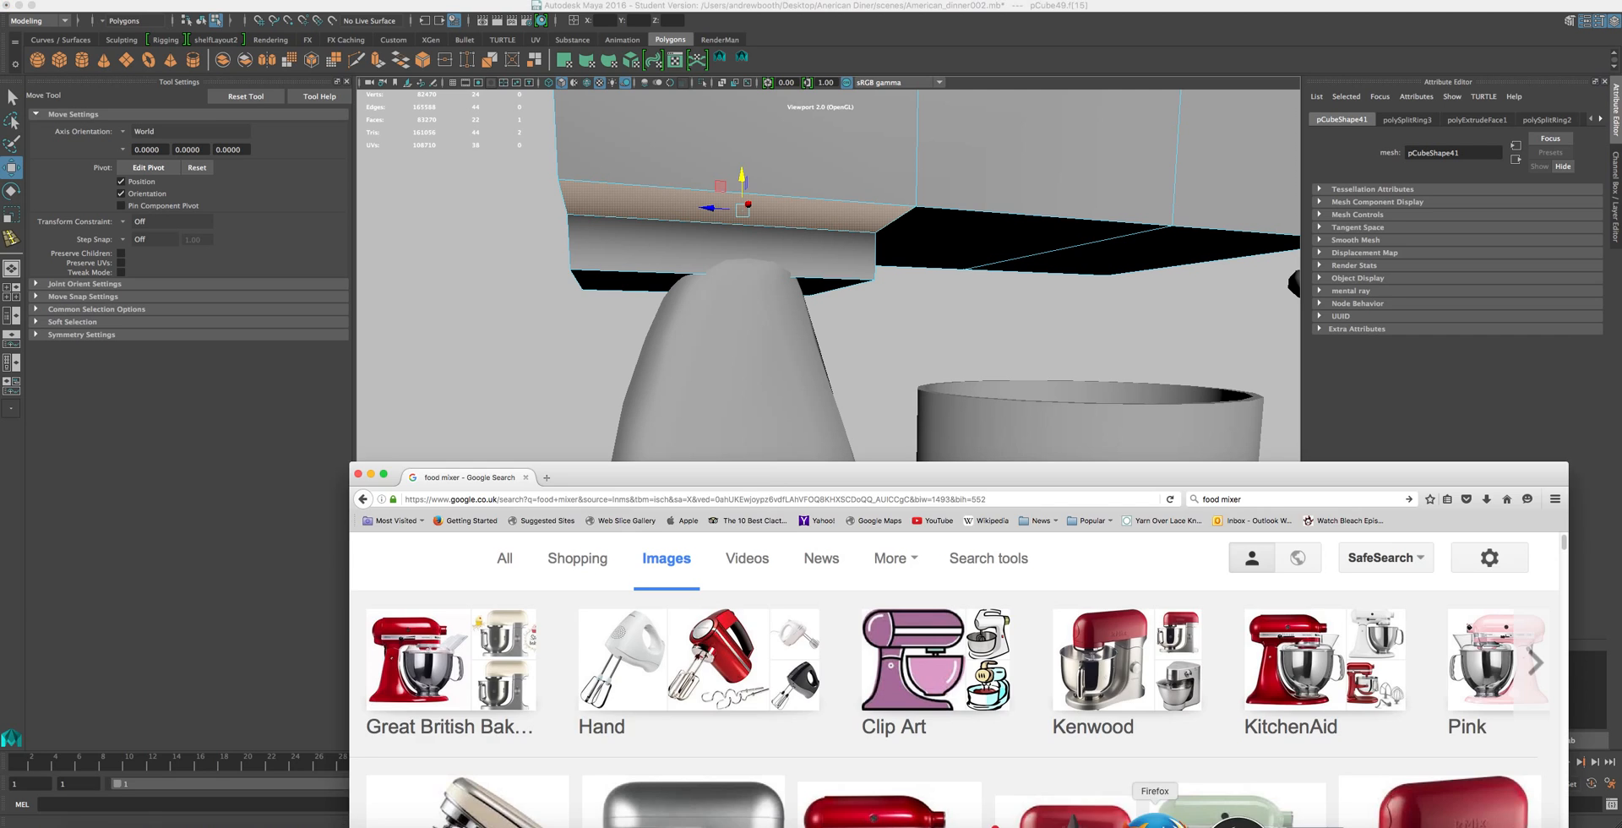
pyautogui.moveTo(782, 467); pyautogui.dragTo(920, 249)
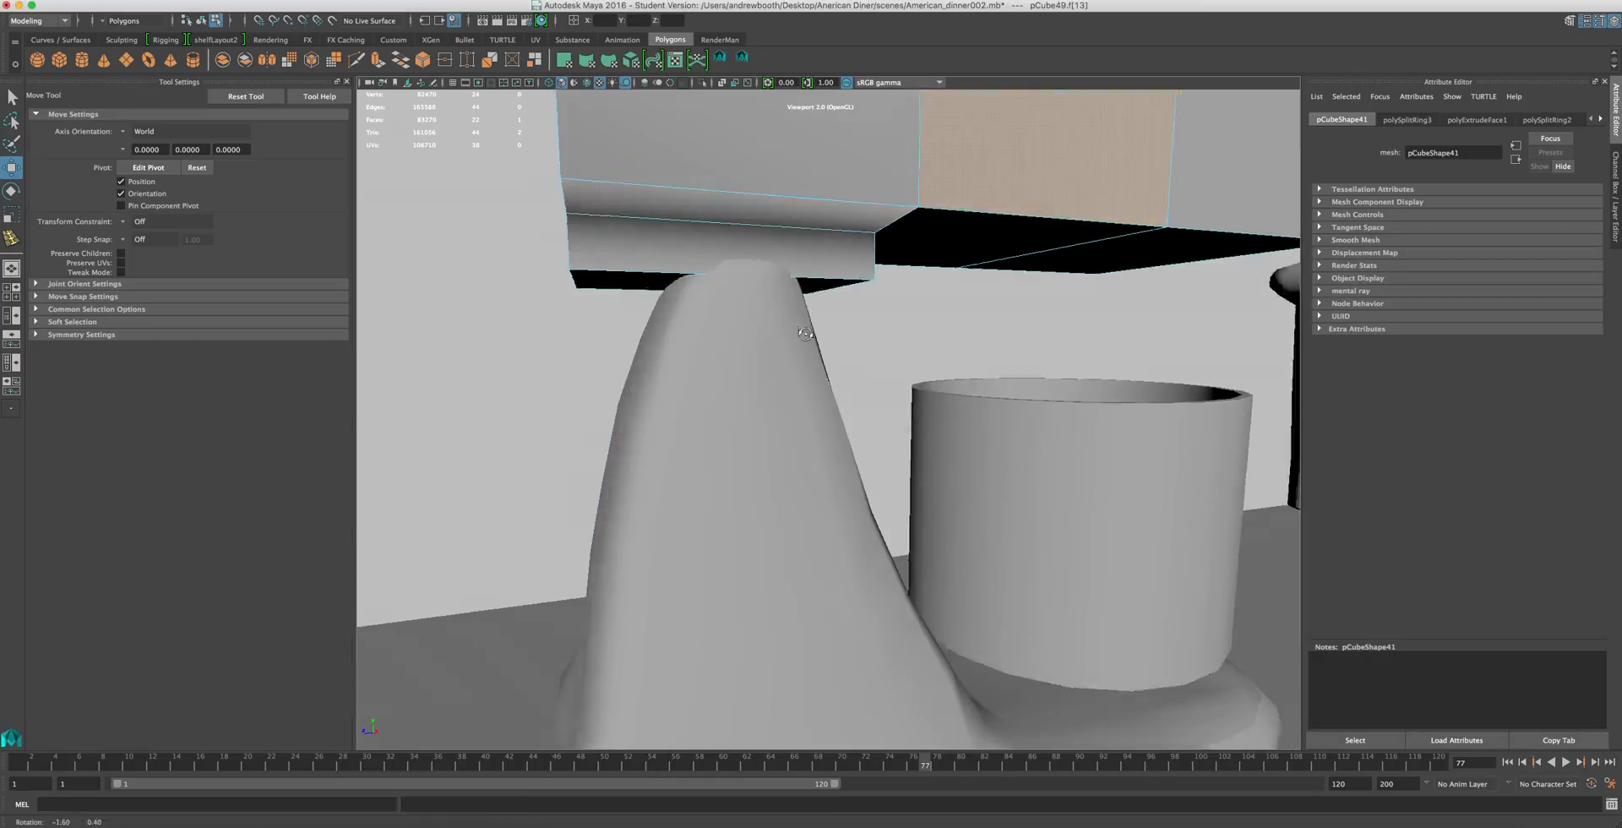
pyautogui.scroll(-2, 826, 339)
pyautogui.click(708, 338)
pyautogui.keyDown('alt'); pyautogui.moveTo(753, 294); pyautogui.dragTo(685, 310); pyautogui.keyUp('alt')
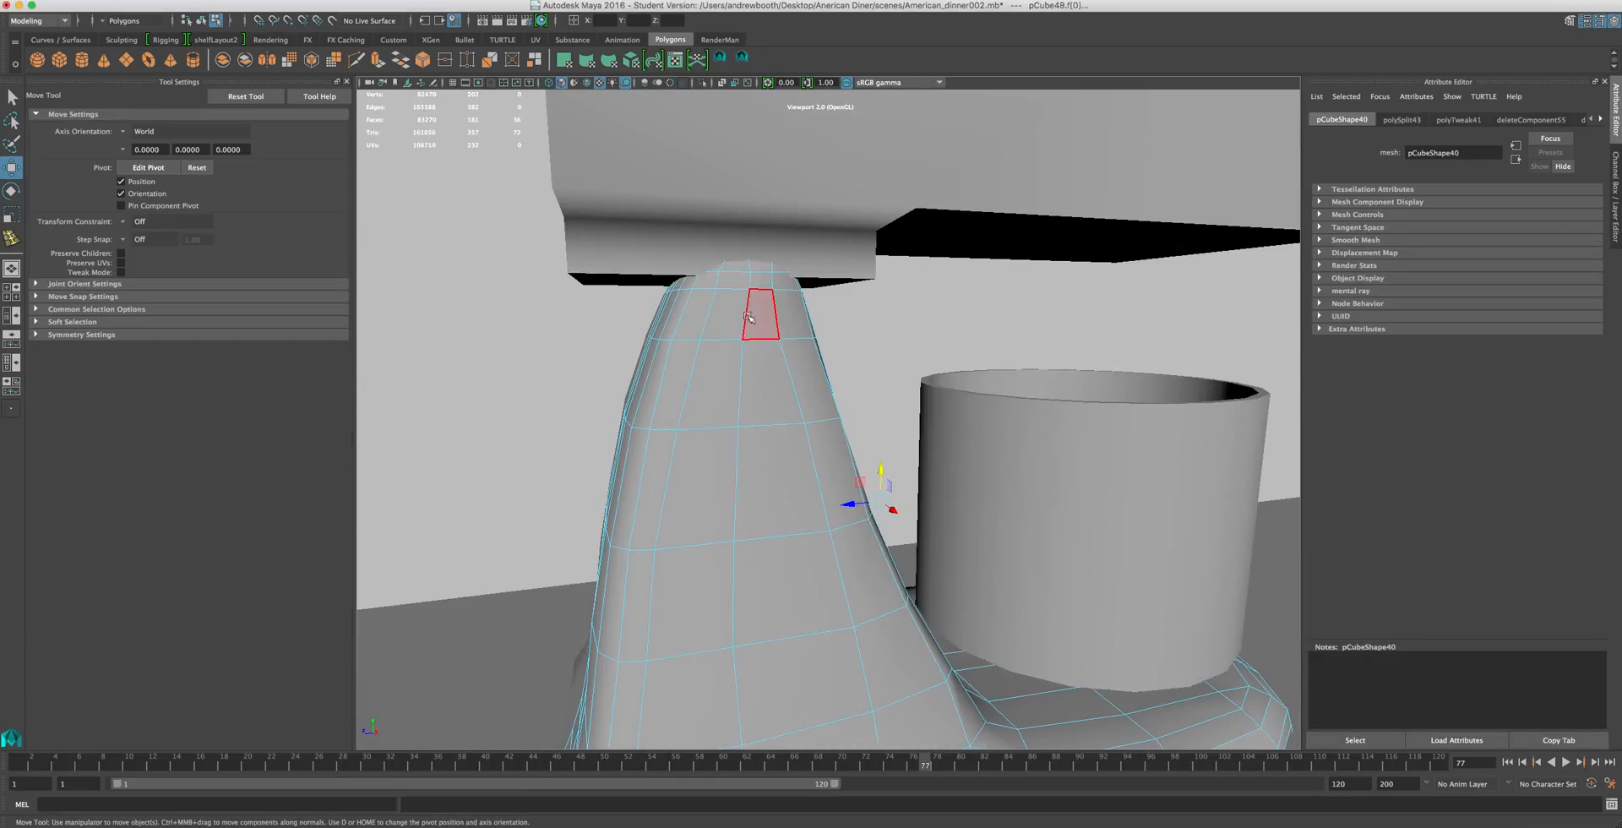
# - Select the neck section's front and back faces and scale them closer together to shorten its front-to-back depth
pyautogui.click(790, 269)
pyautogui.keyDown('alt'); pyautogui.moveTo(727, 266); pyautogui.dragTo(806, 260); pyautogui.keyUp('alt')
pyautogui.click(604, 233)
pyautogui.keyDown('alt'); pyautogui.moveTo(921, 294); pyautogui.dragTo(878, 279); pyautogui.keyUp('alt')
pyautogui.click(891, 264)
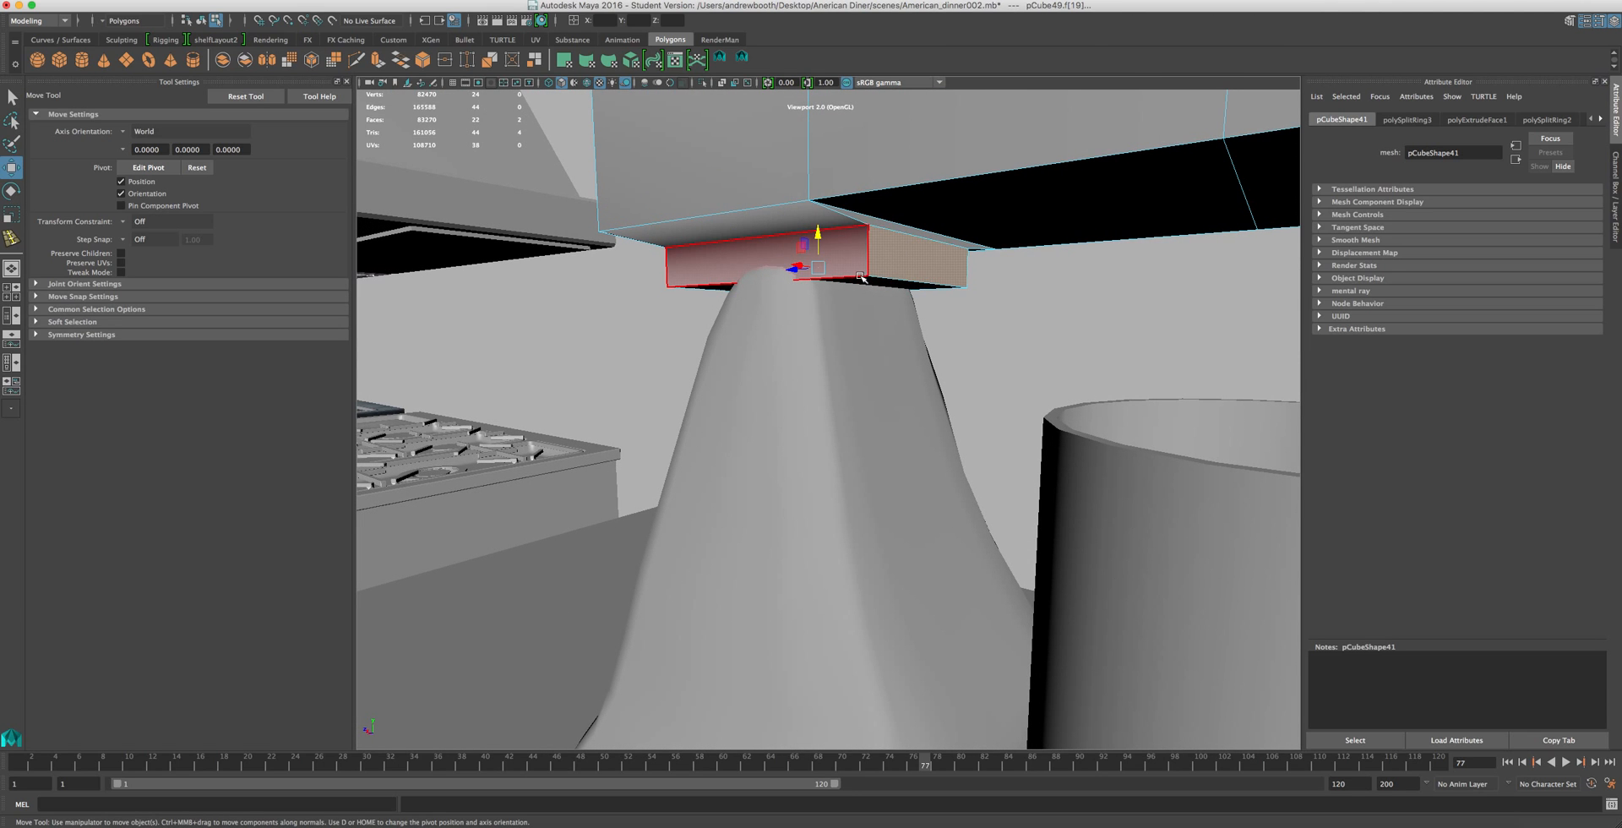
pyautogui.press('r')
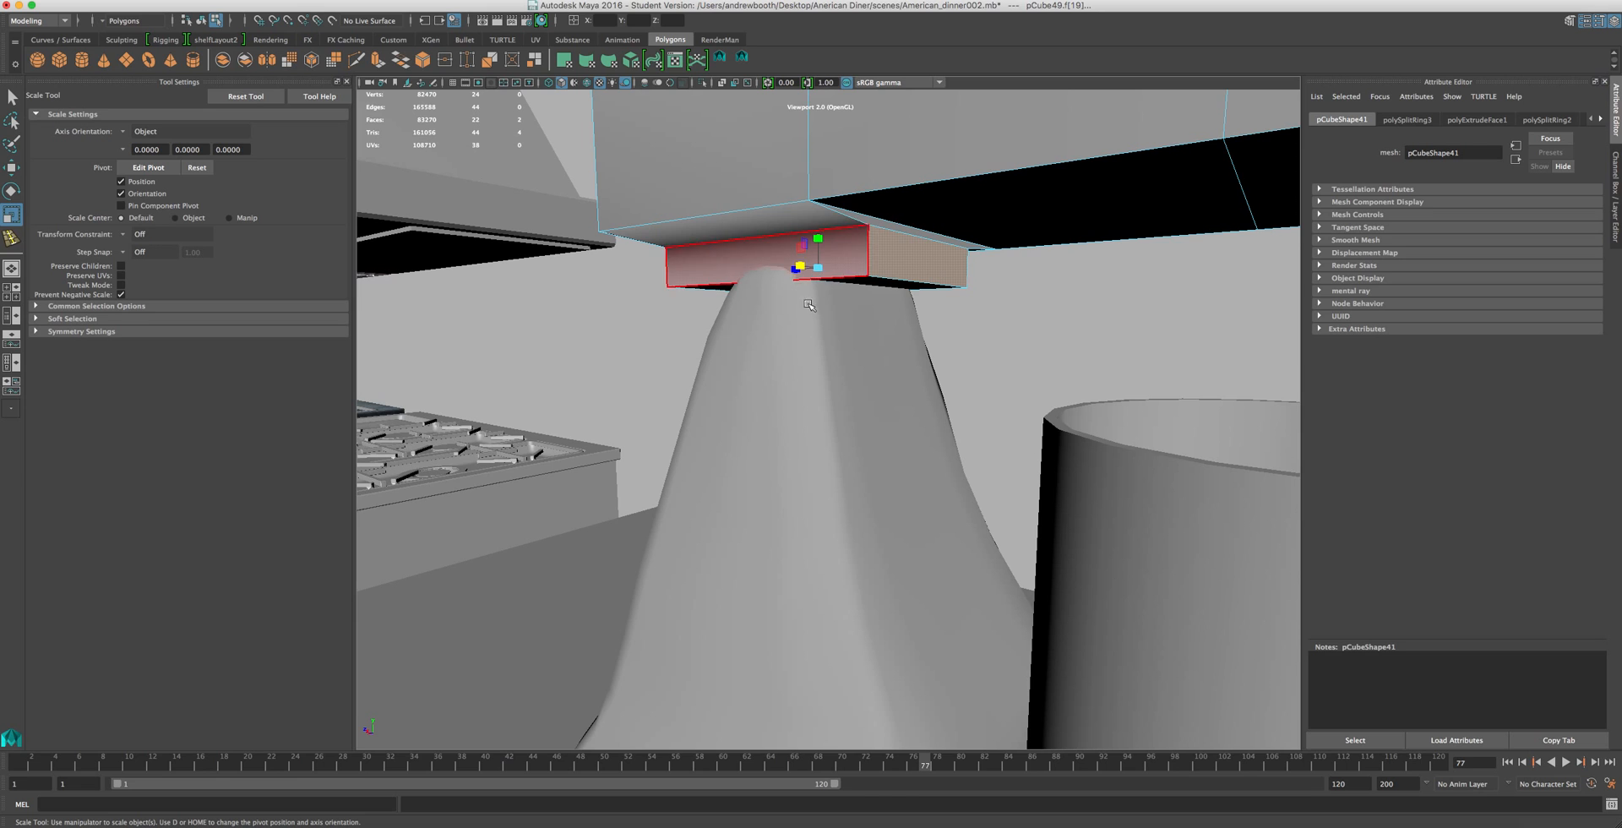
pyautogui.keyDown('alt'); pyautogui.moveTo(816, 258); pyautogui.dragTo(849, 314); pyautogui.keyUp('alt')
pyautogui.moveTo(681, 253); pyautogui.dragTo(686, 245)
# - Move the neck section's underside face down so the neck overlaps the top of the stand
pyautogui.click(632, 272)
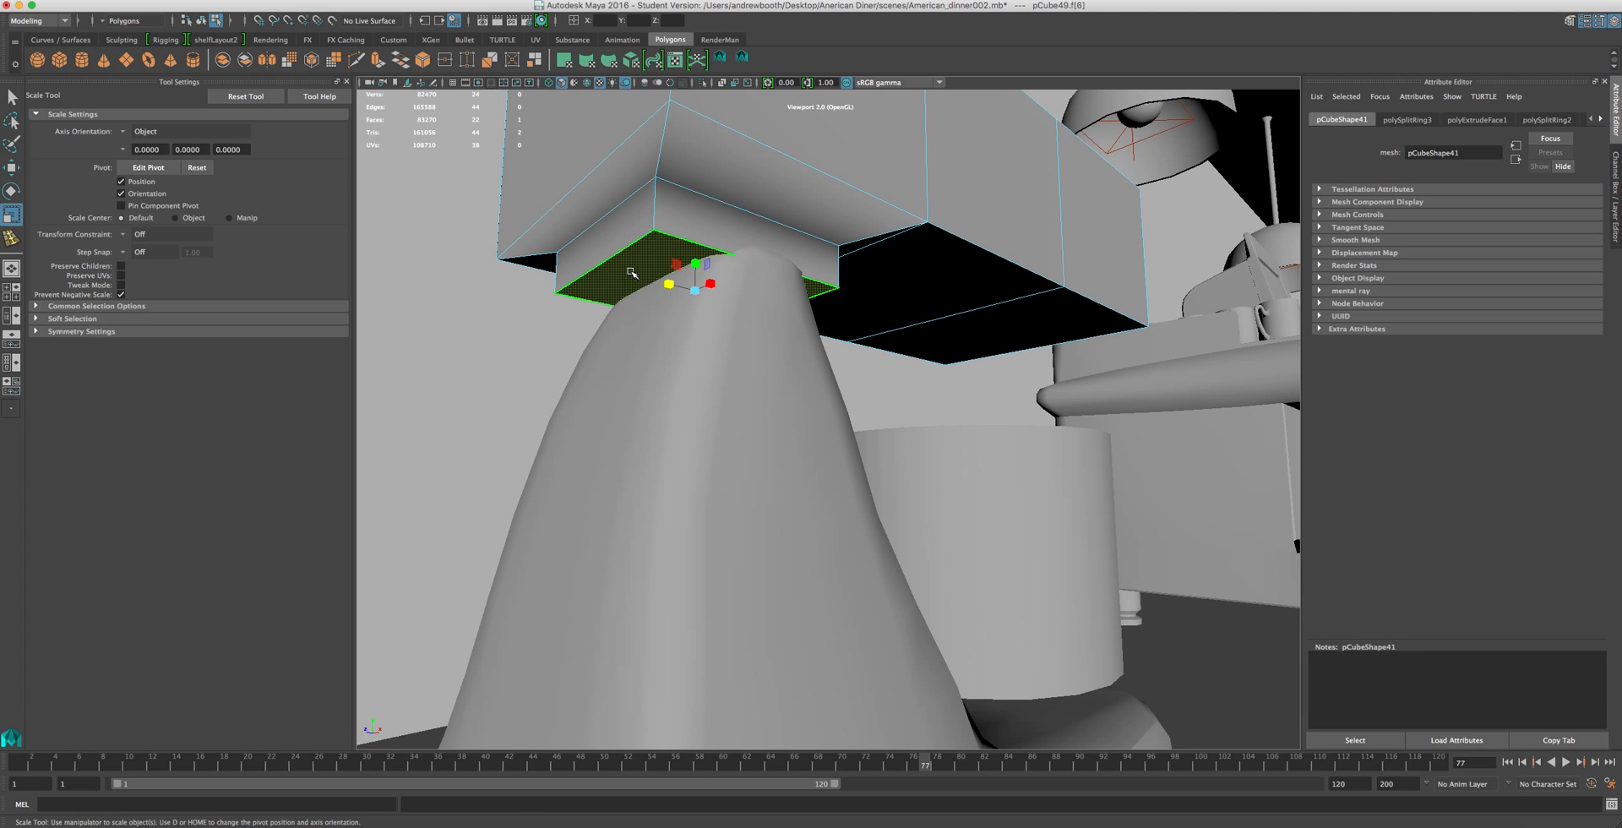
pyautogui.press('w')
pyautogui.moveTo(695, 252); pyautogui.dragTo(963, 347)
pyautogui.keyDown('alt'); pyautogui.moveTo(820, 245); pyautogui.dragTo(561, 267); pyautogui.keyUp('alt')
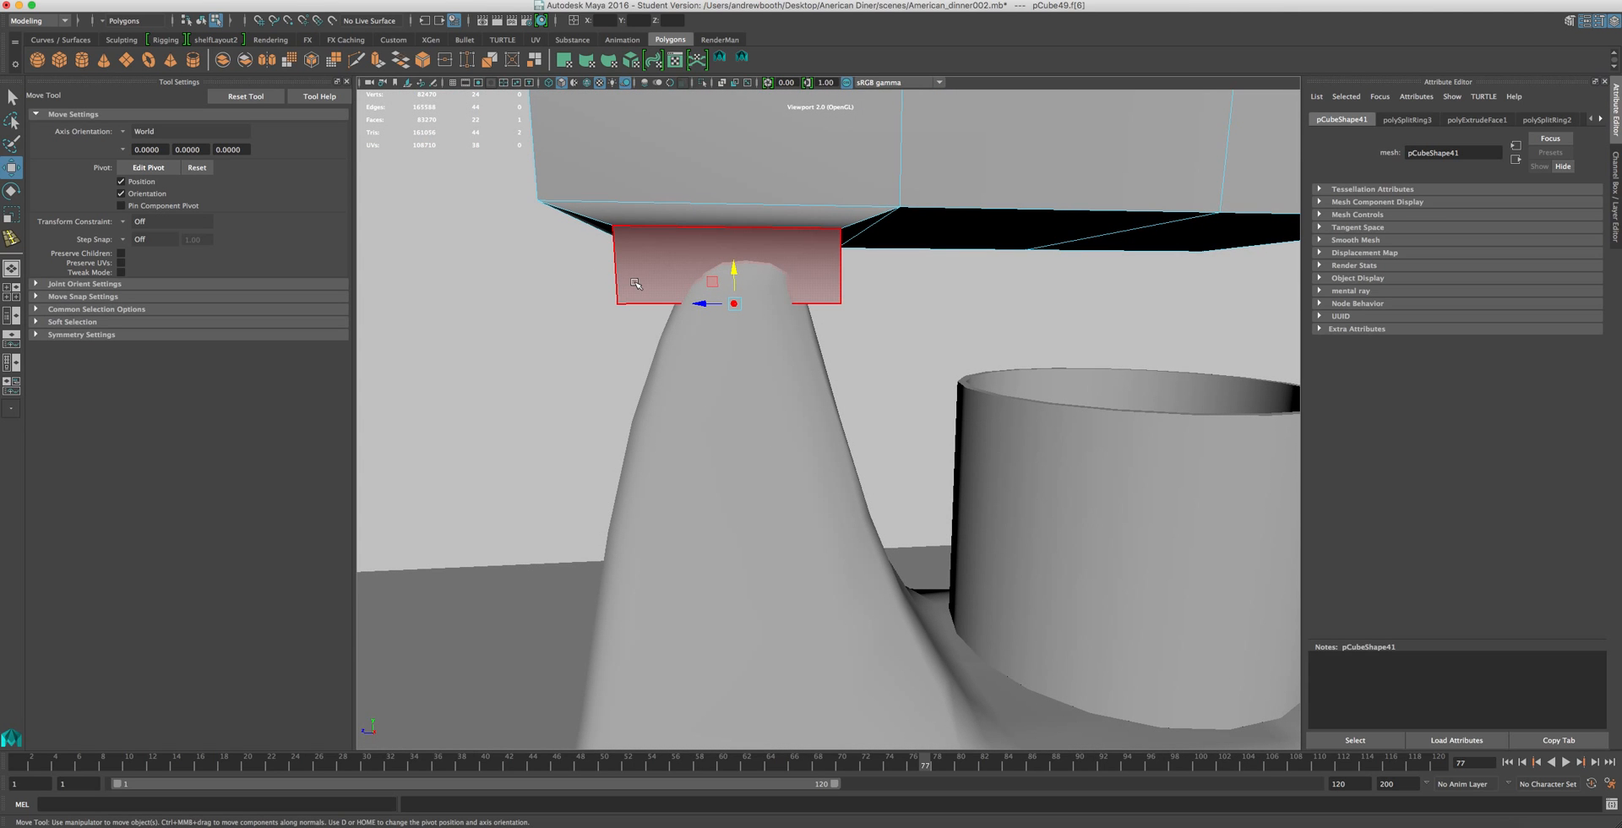
pyautogui.keyDown('alt'); pyautogui.moveTo(576, 316); pyautogui.dragTo(621, 297); pyautogui.keyUp('alt')
# - Return to object selection and examine how the head's neck overlaps the top of the stand from several sides
pyautogui.moveTo(608, 254); pyautogui.dragTo(610, 274, button='right')
pyautogui.click(685, 240)
pyautogui.keyDown('alt'); pyautogui.moveTo(669, 193); pyautogui.dragTo(747, 242); pyautogui.keyUp('alt')
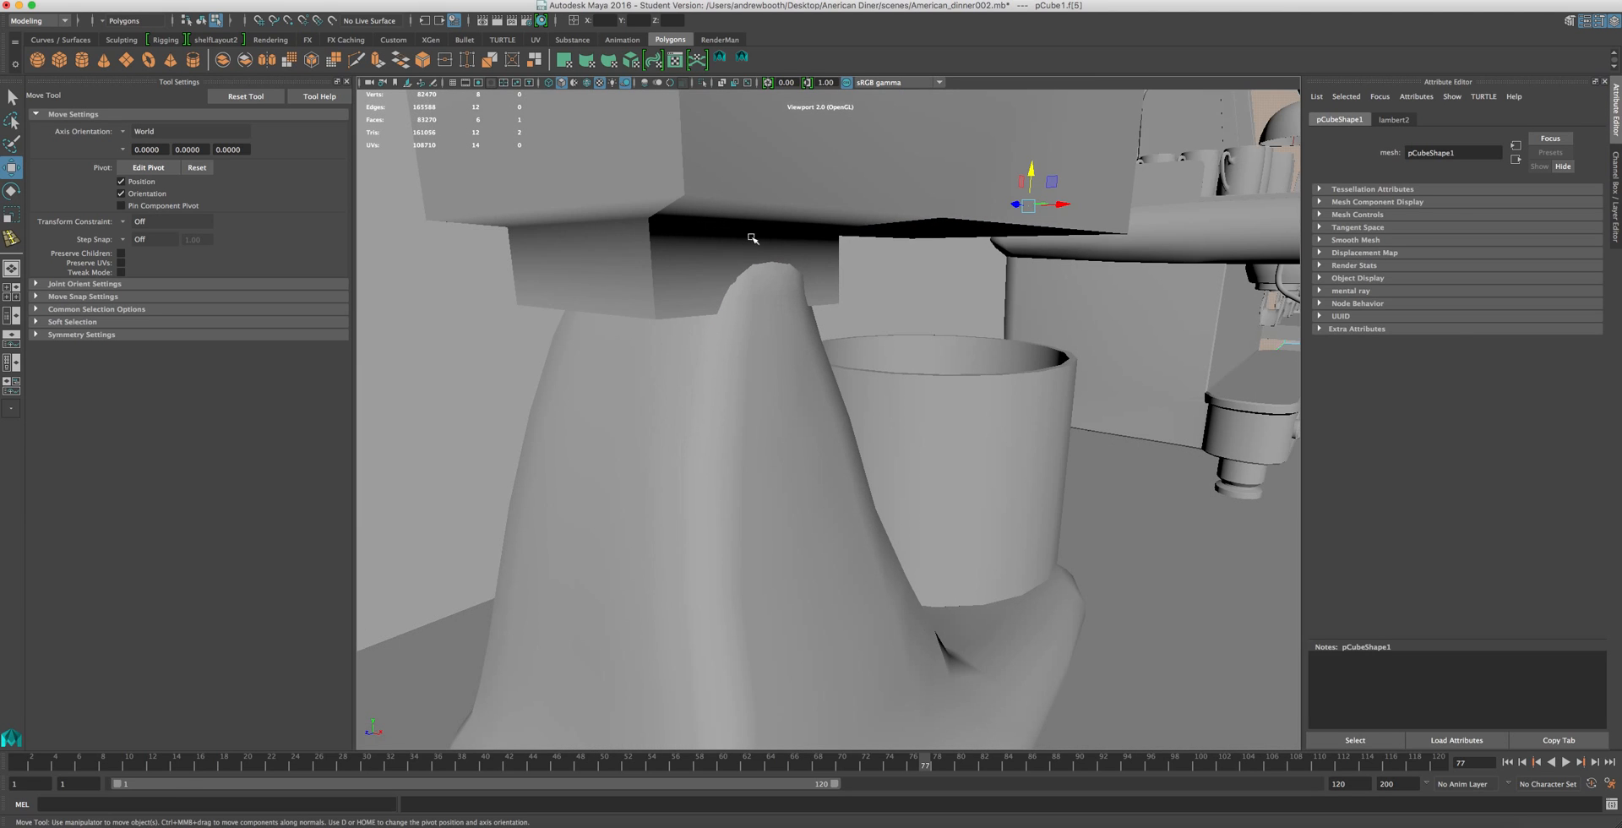
pyautogui.scroll(-10, 519, 473)
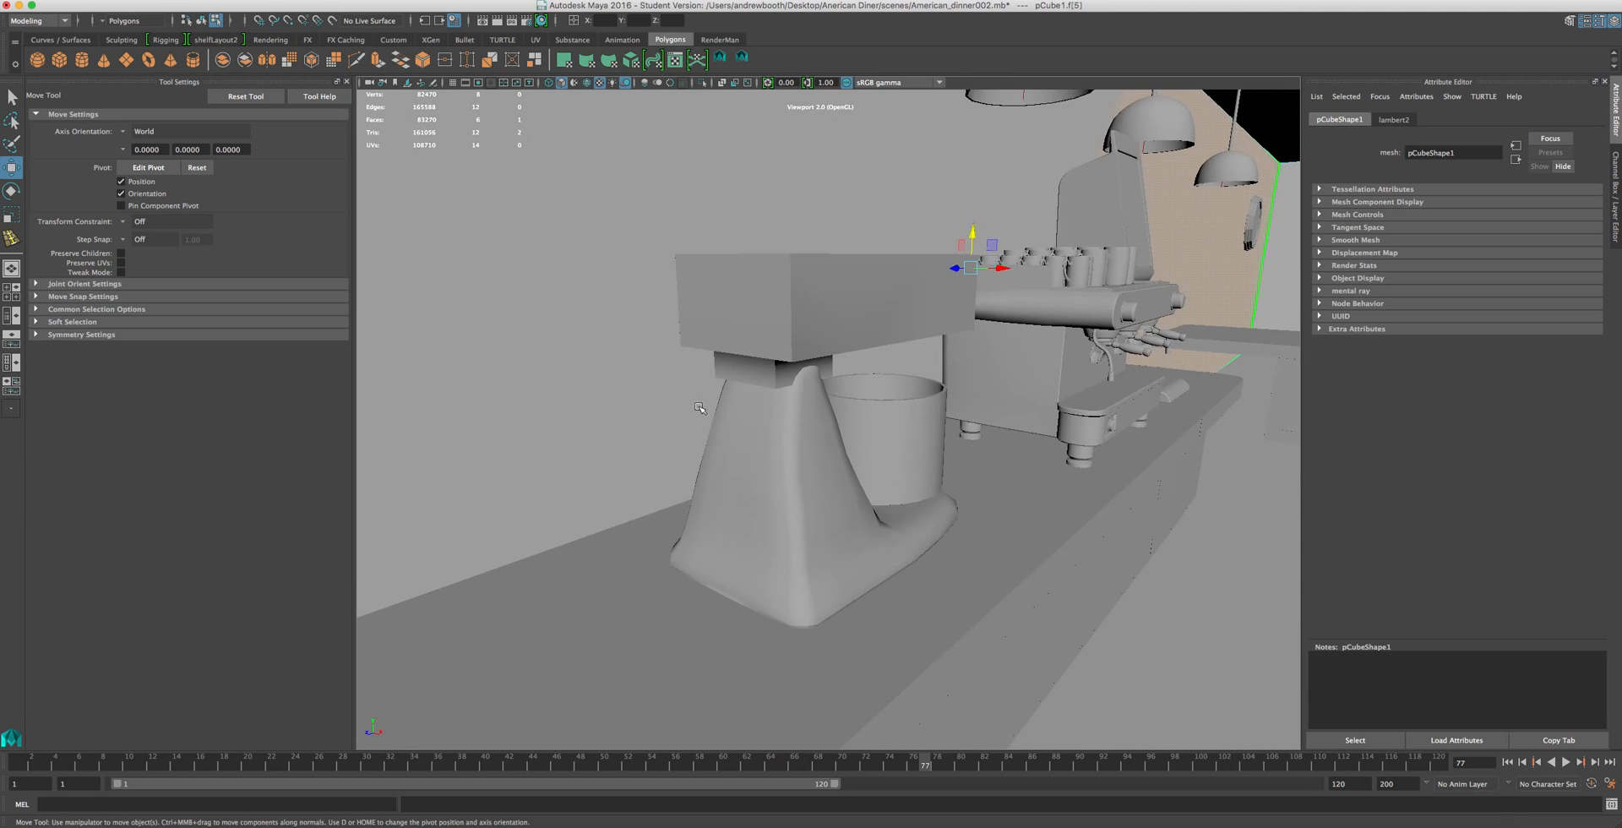
pyautogui.moveTo(812, 267); pyautogui.dragTo(870, 250, button='right')
pyautogui.scroll(5, 855, 281)
pyautogui.click(788, 457)
pyautogui.scroll(6, 775, 369)
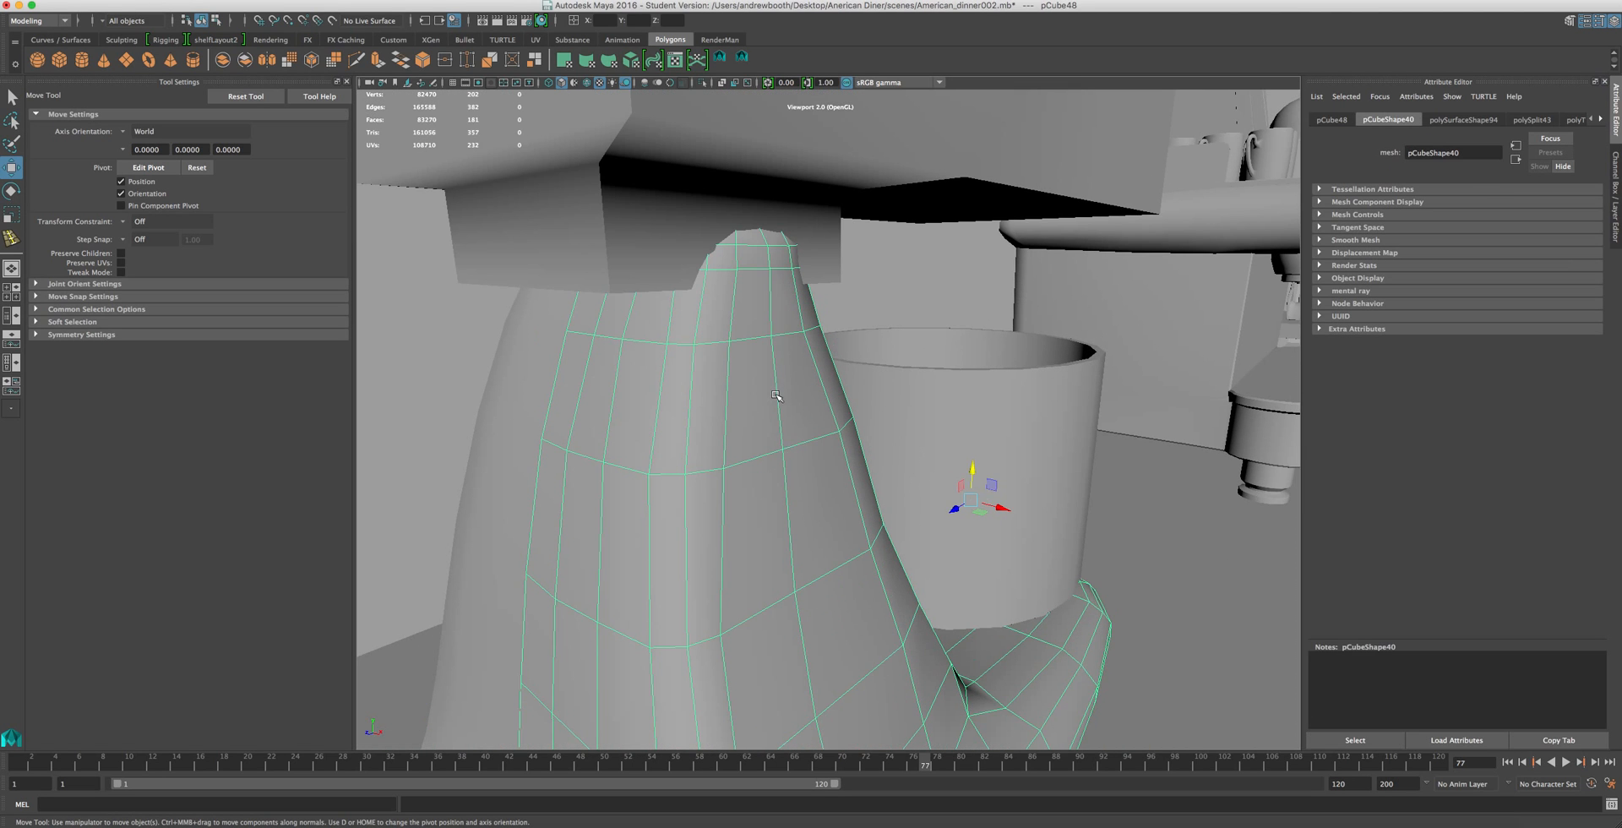
pyautogui.scroll(-2, 641, 349)
pyautogui.click(641, 274)
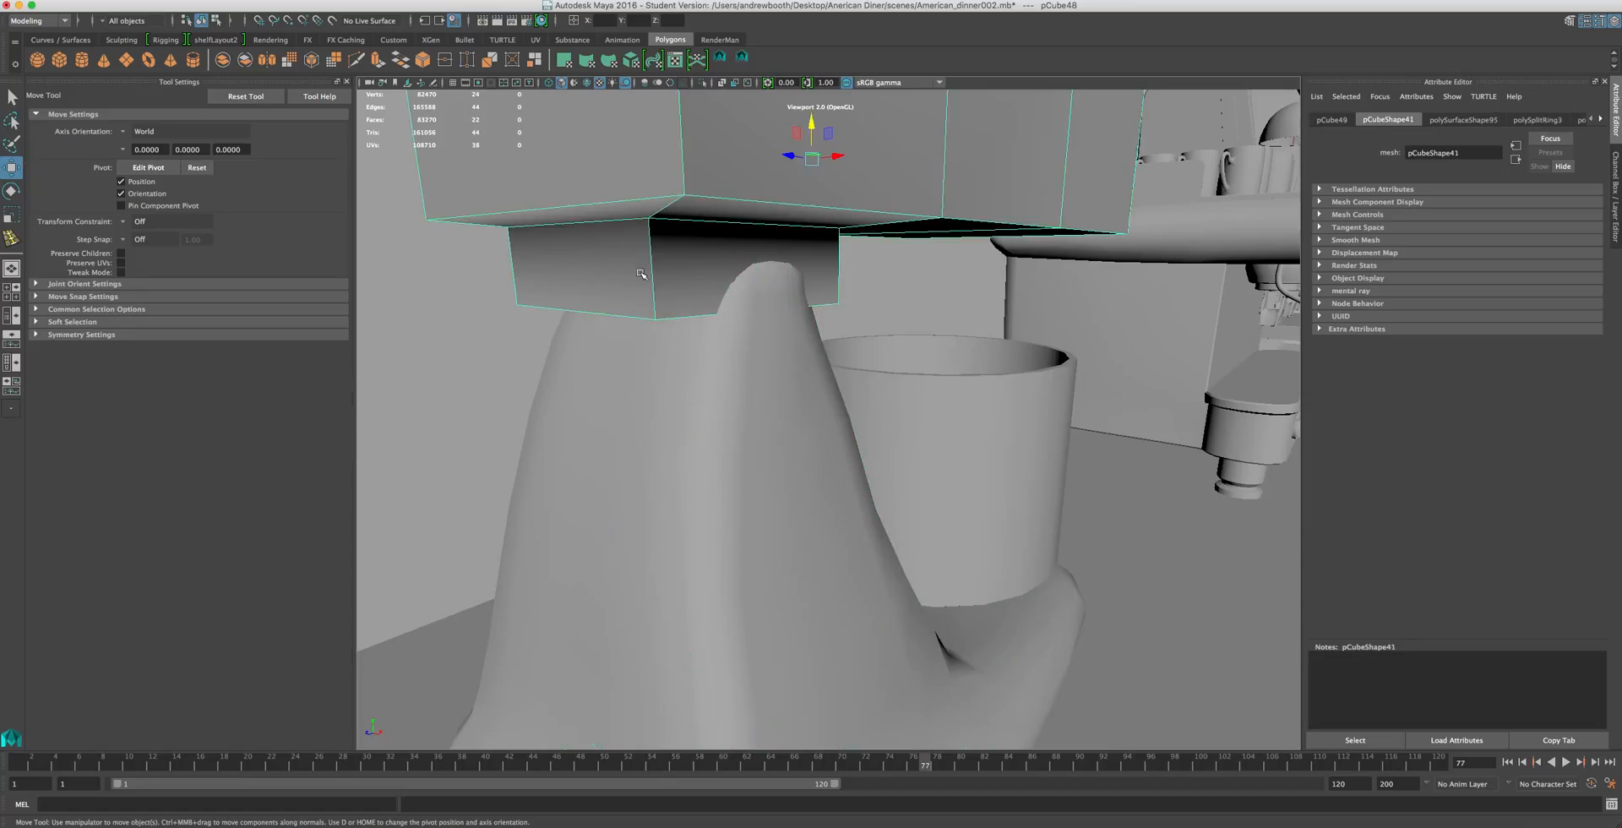
pyautogui.moveTo(632, 299); pyautogui.dragTo(644, 330, button='right')
pyautogui.click(639, 309)
pyautogui.click(732, 392)
pyautogui.keyDown('alt'); pyautogui.moveTo(716, 399); pyautogui.dragTo(645, 391); pyautogui.keyUp('alt')
pyautogui.scroll(-10, 712, 387)
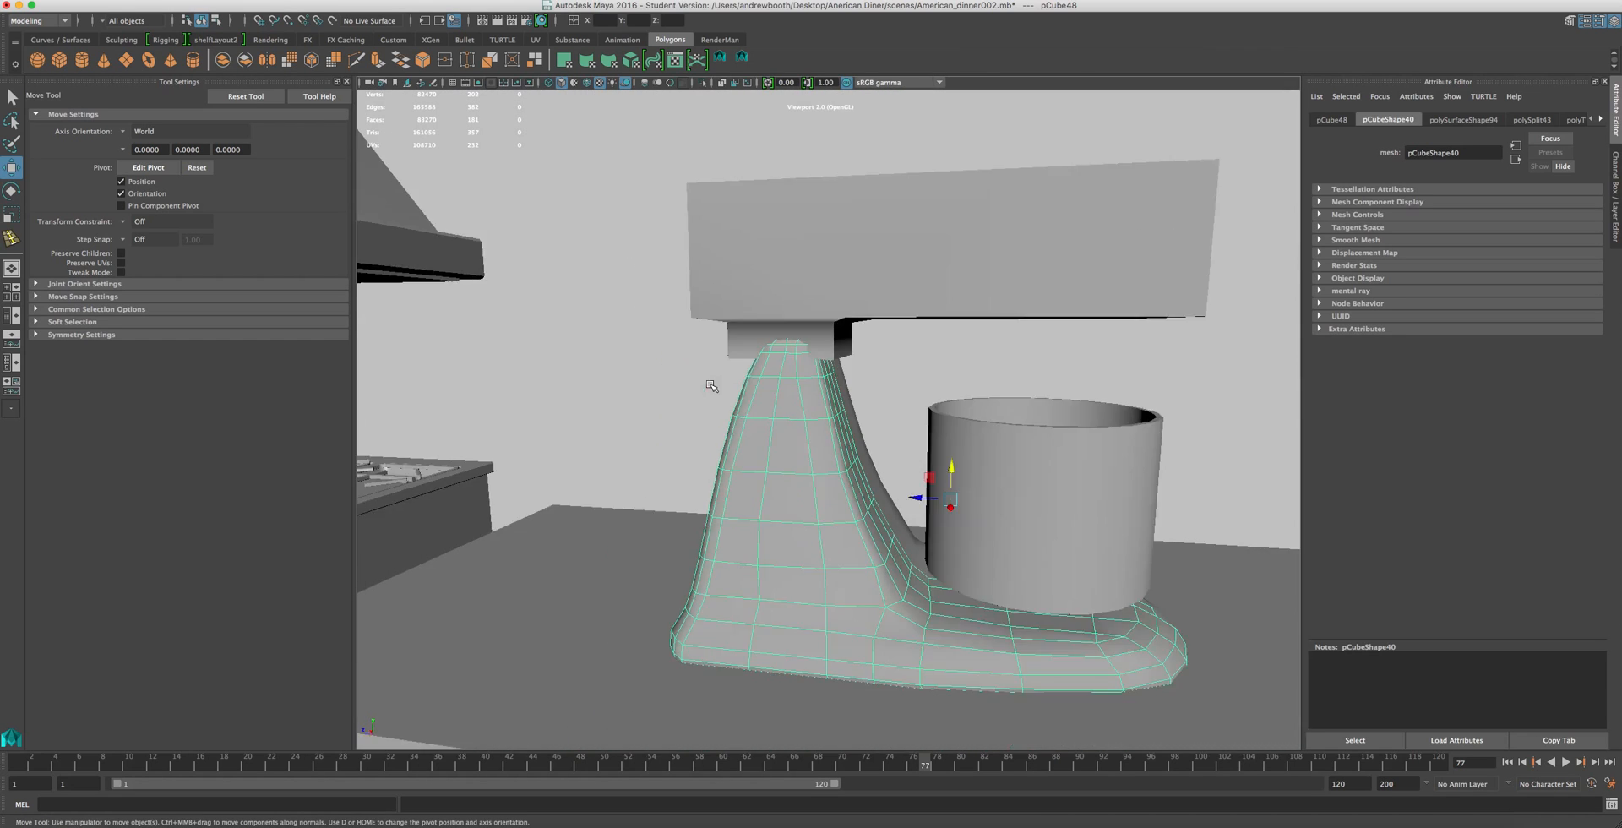
pyautogui.scroll(8, 712, 389)
# - Check the food mixer references in Firefox again and compare the joint between the head and the stand
pyautogui.moveTo(1228, 825)
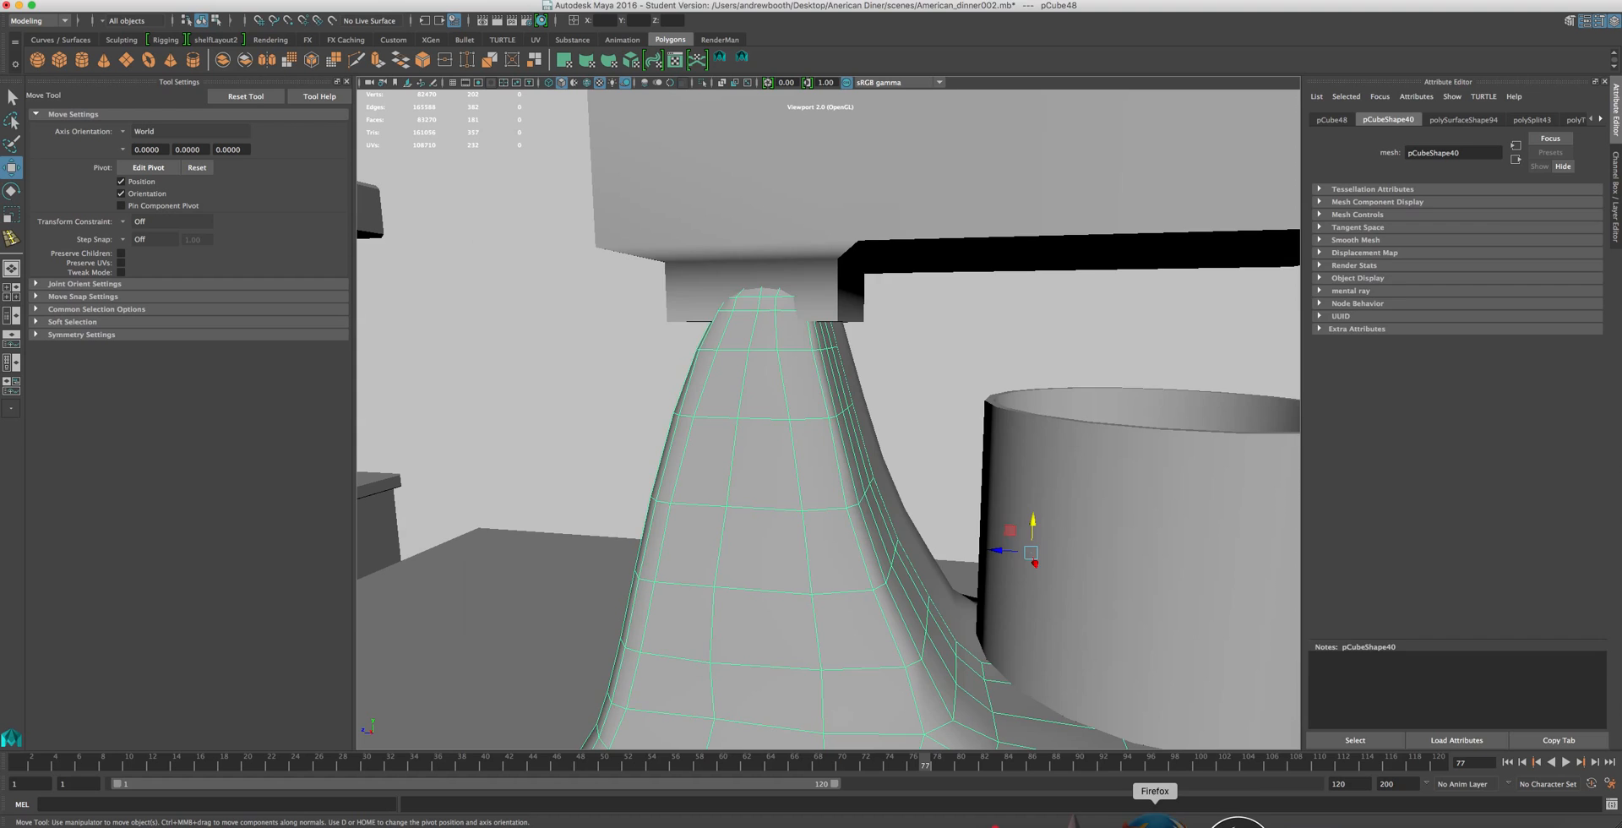
pyautogui.click(1146, 821)
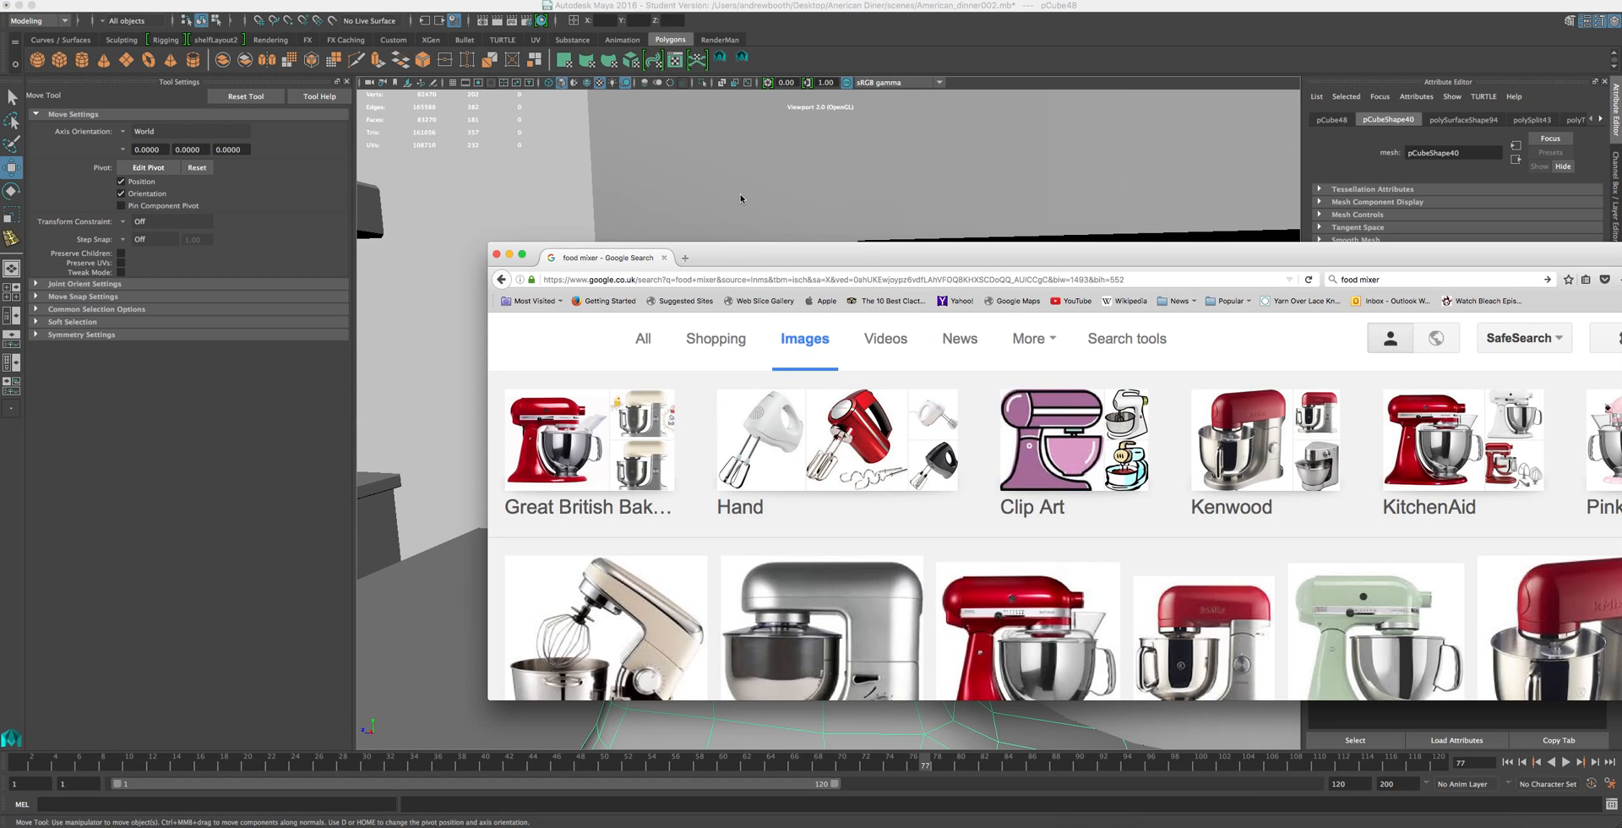
pyautogui.click(667, 218)
pyautogui.scroll(5, 664, 220)
pyautogui.scroll(-4, 701, 214)
pyautogui.click(709, 225)
pyautogui.scroll(-5, 726, 271)
pyautogui.scroll(5, 760, 287)
pyautogui.click(787, 312)
pyautogui.scroll(2, 817, 321)
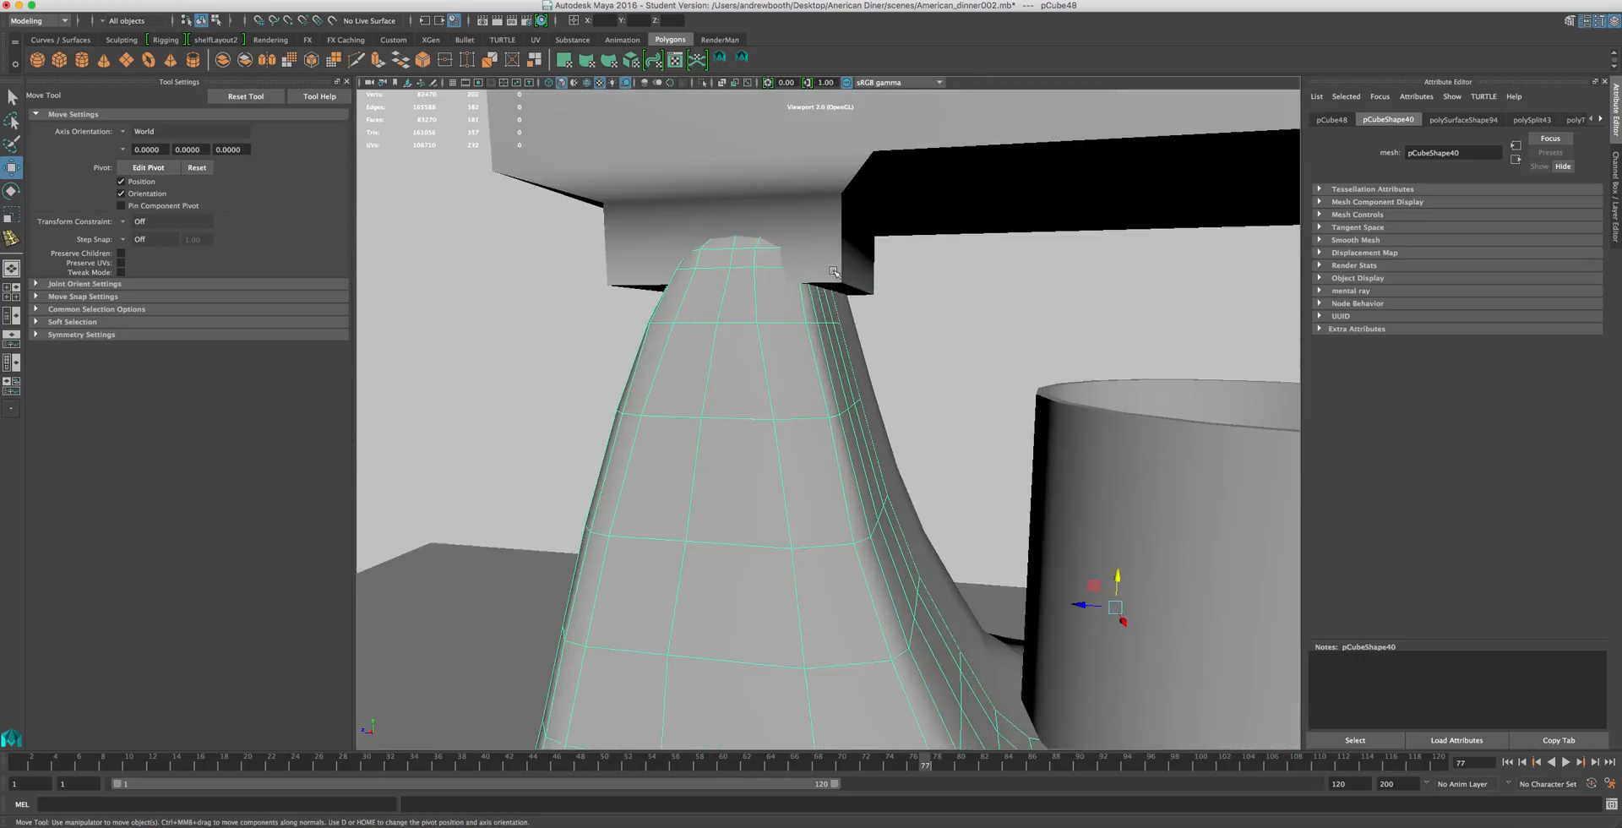
# - Select the head block and adjust its position over the top of the mixer stand
pyautogui.scroll(2, 834, 272)
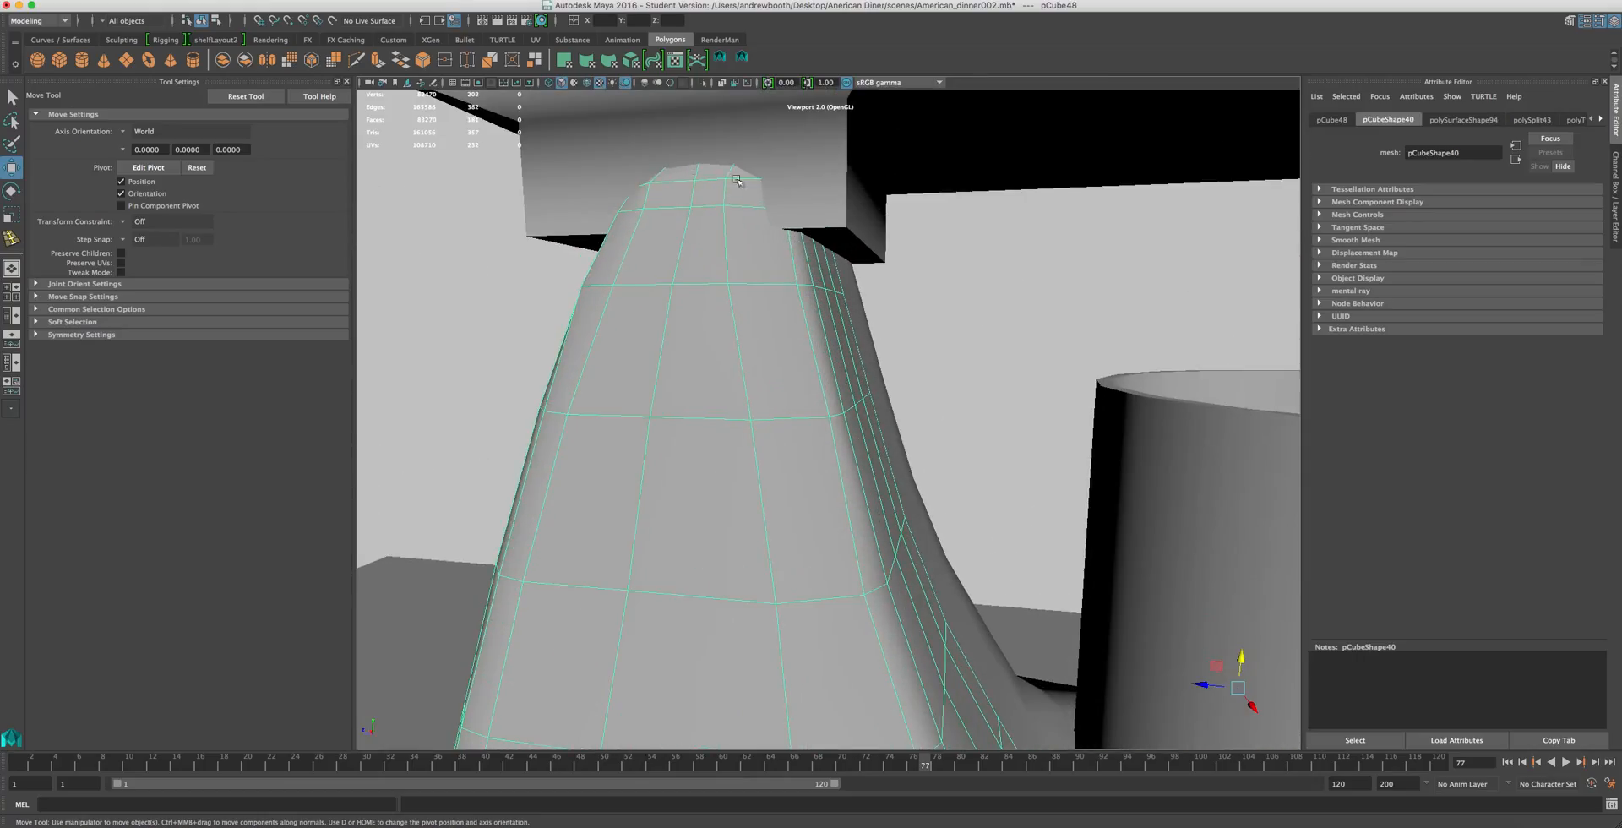
pyautogui.keyDown('alt'); pyautogui.moveTo(743, 195); pyautogui.dragTo(839, 381, button='middle'); pyautogui.keyUp('alt')
pyautogui.moveTo(839, 380)
pyautogui.keyDown('alt'); pyautogui.mouseDown()
pyautogui.moveTo(974, 373)
pyautogui.moveTo(858, 353)
pyautogui.moveTo(815, 323)
pyautogui.moveTo(829, 365)
pyautogui.mouseUp(); pyautogui.keyUp('alt')
pyautogui.scroll(-4, 964, 367)
pyautogui.click(878, 311)
pyautogui.moveTo(892, 322); pyautogui.dragTo(940, 303)
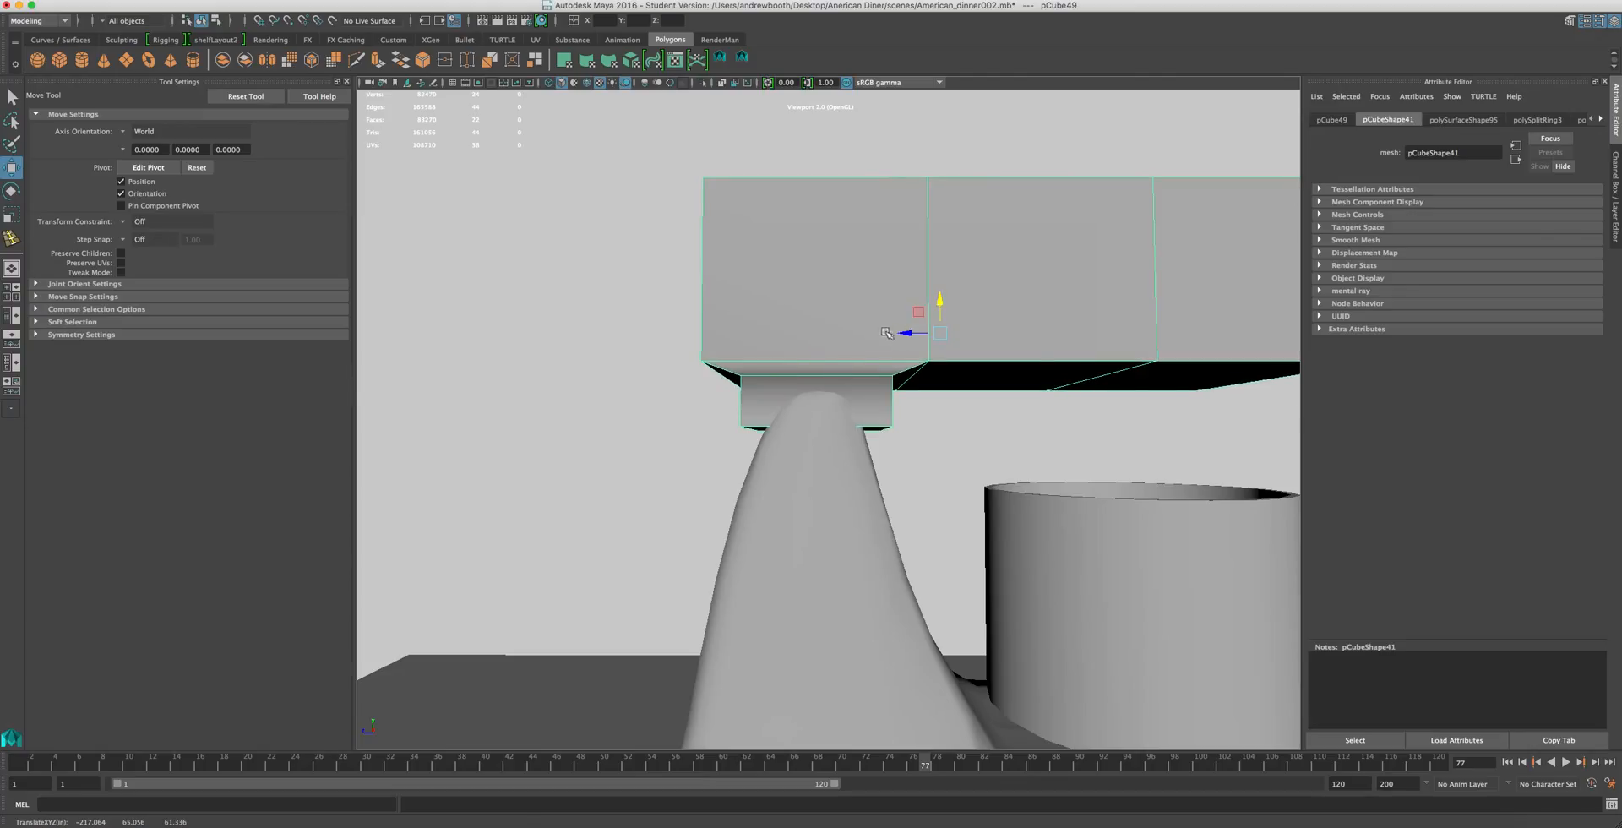
# - Select both halves of the mixer stand and group them together
pyautogui.click(846, 609)
pyautogui.keyDown('alt'); pyautogui.moveTo(676, 539); pyautogui.dragTo(1116, 535); pyautogui.keyUp('alt')
pyautogui.keyDown('shift'); pyautogui.click(629, 532); pyautogui.keyUp('shift')
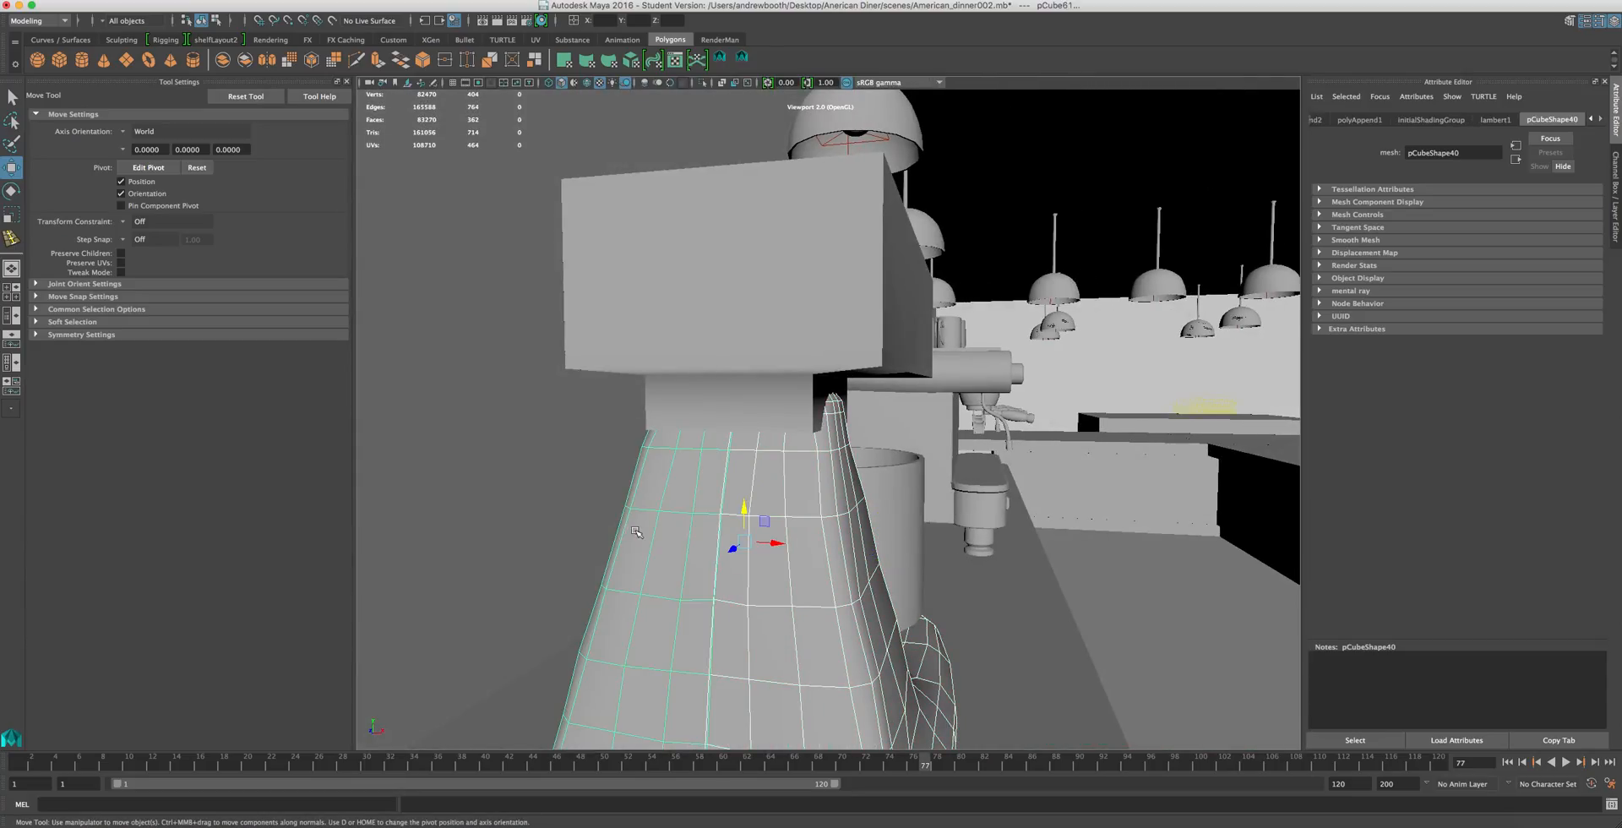
pyautogui.press('super+space')
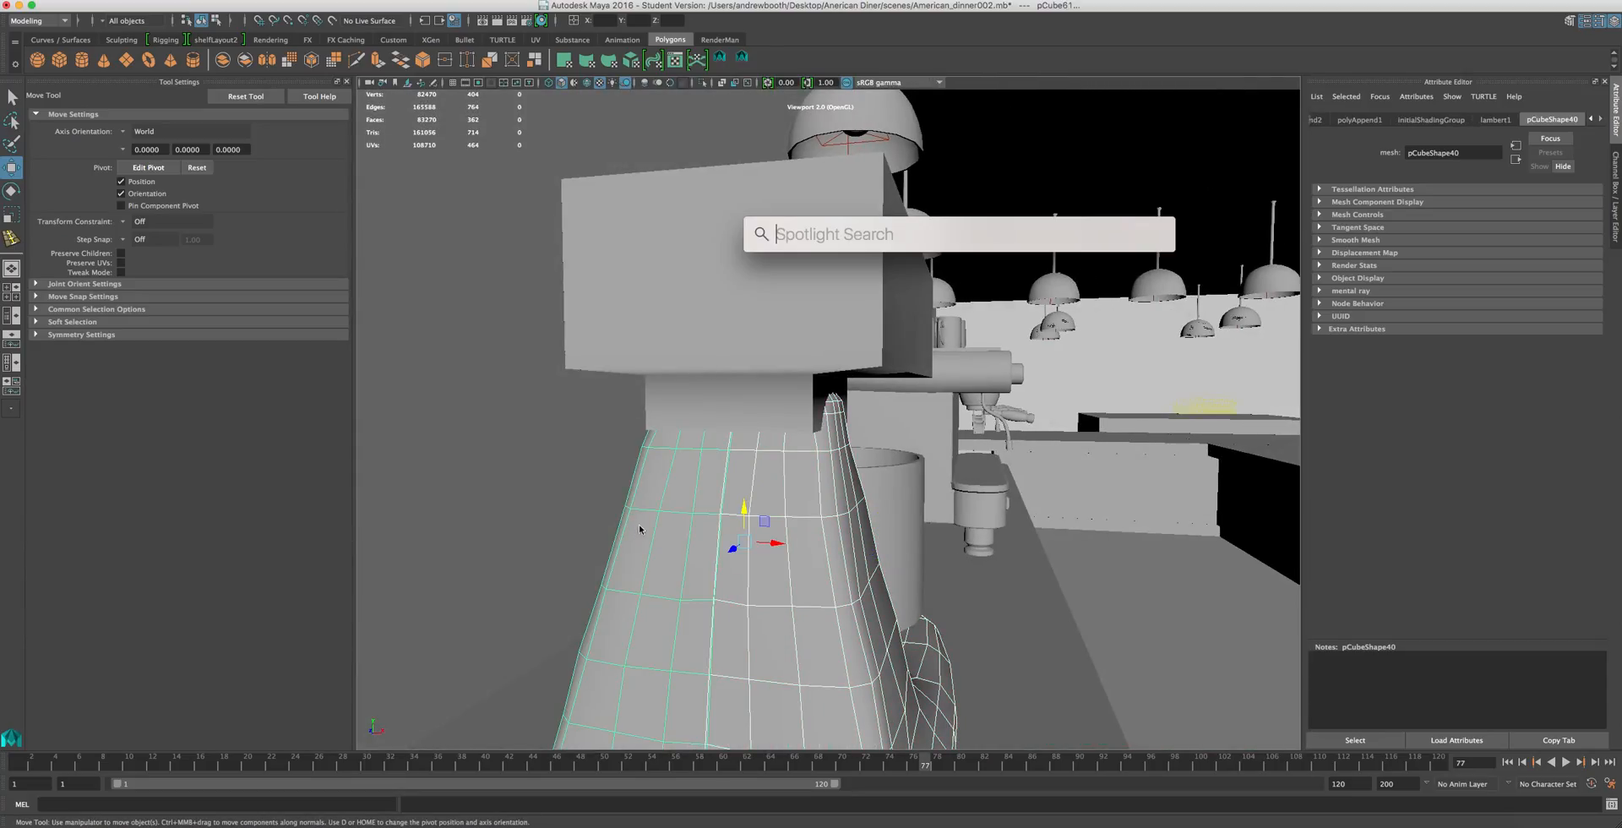
pyautogui.click(722, 466)
pyautogui.keyDown('shift'); pyautogui.click(799, 500); pyautogui.keyUp('shift')
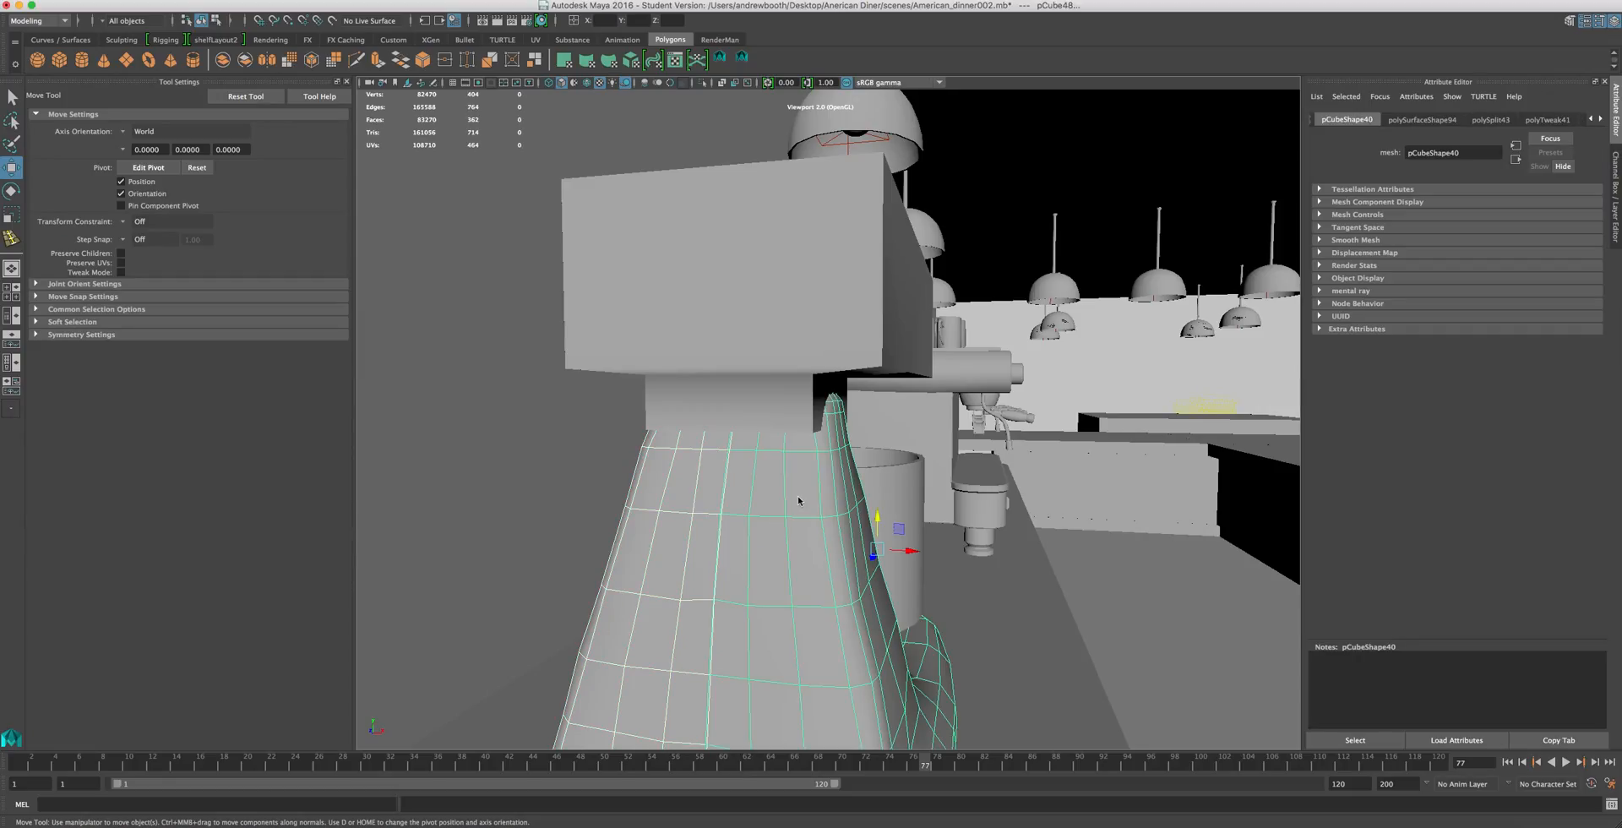
pyautogui.press('super+g')
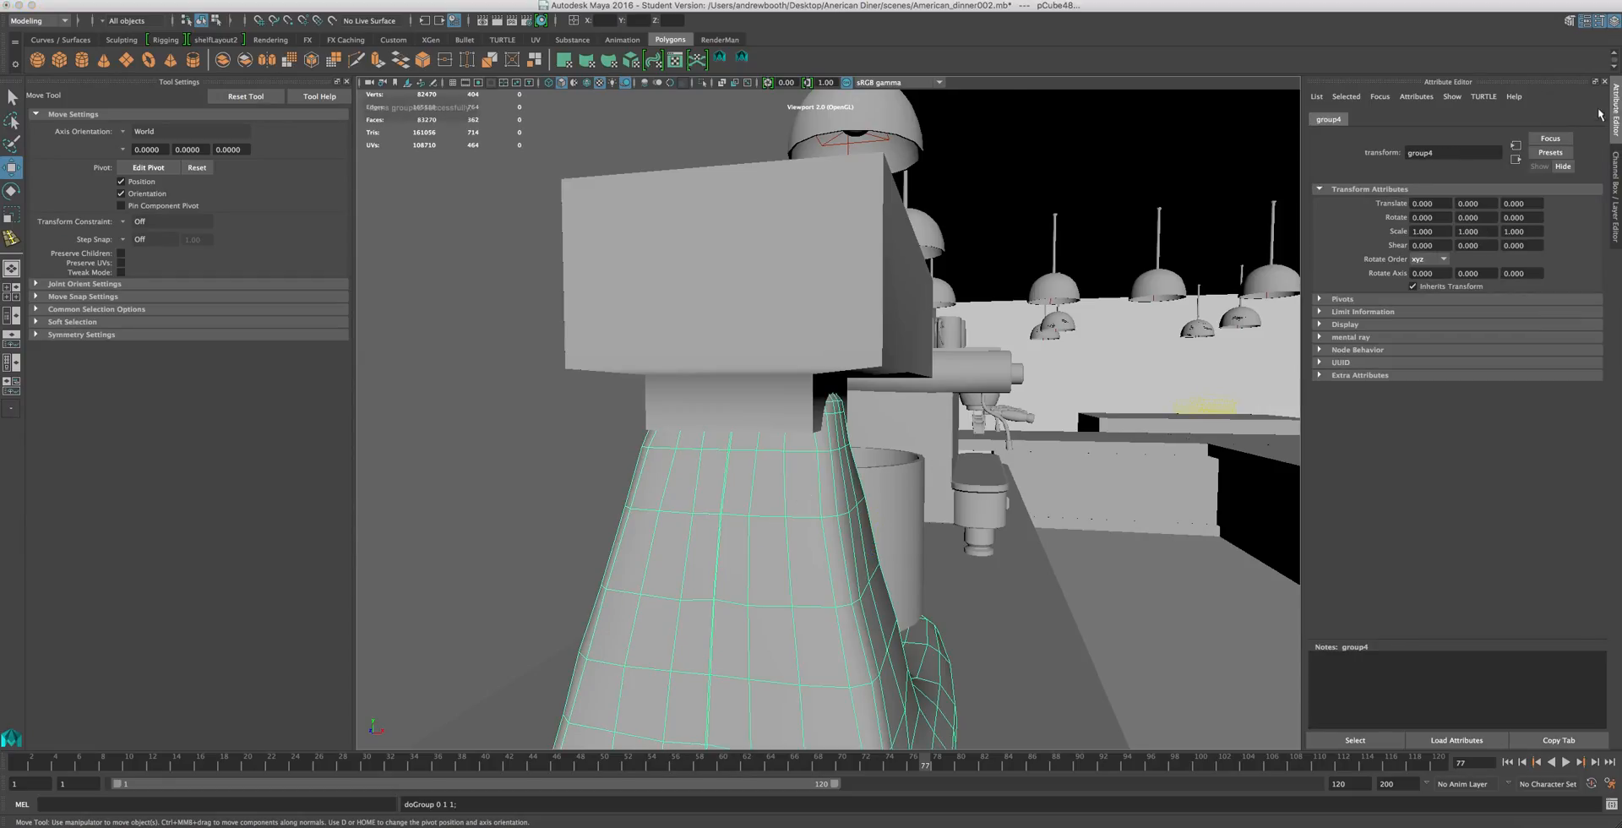
# - Duplicate the stand group in place as a backup copy and show the display layers
pyautogui.click(1614, 169)
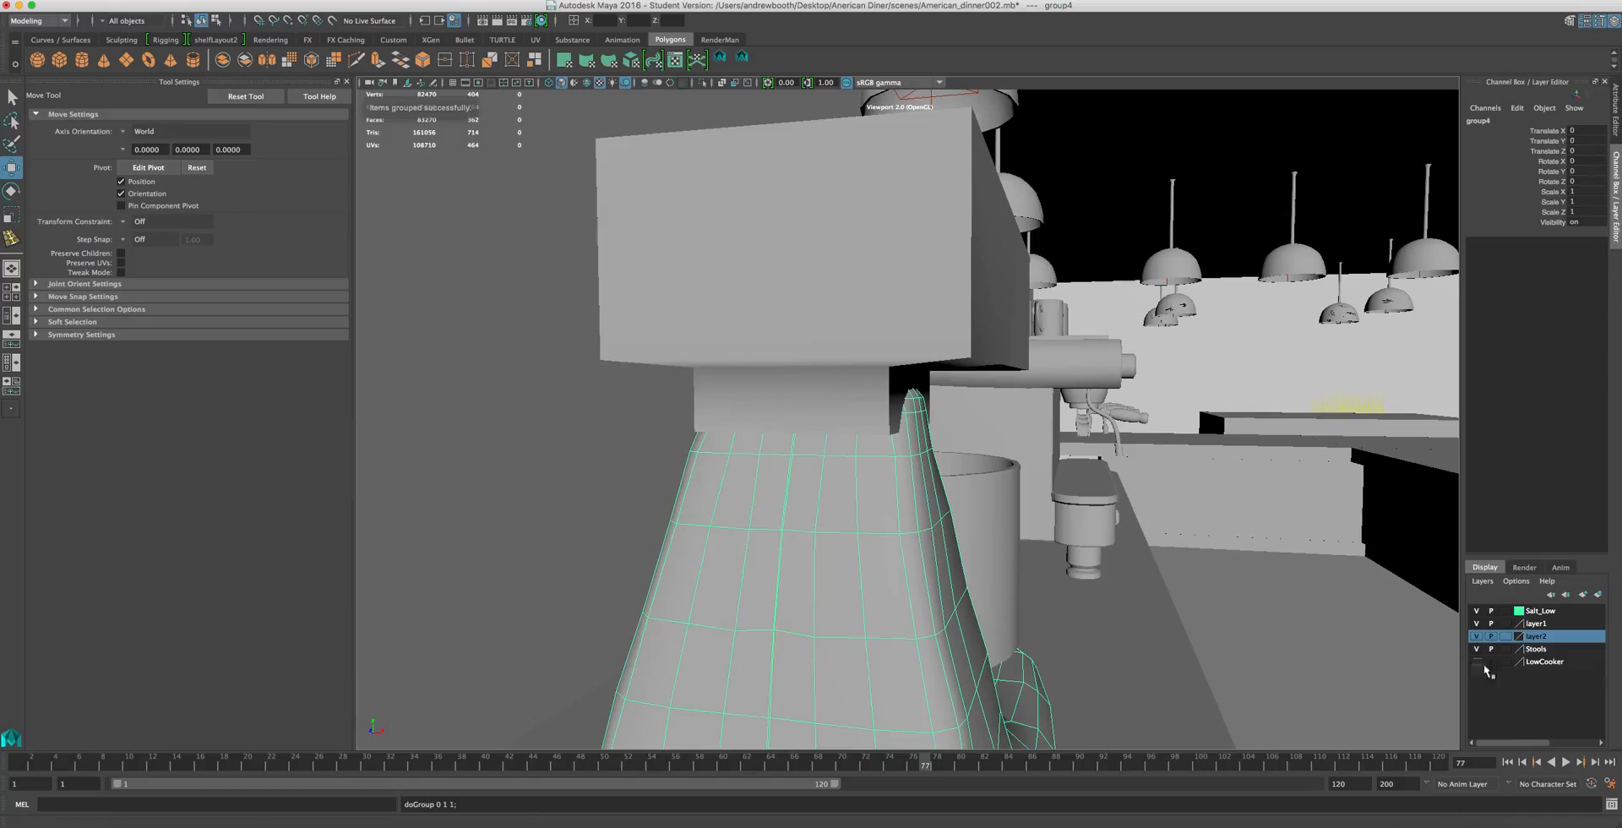
pyautogui.click(207, 0)
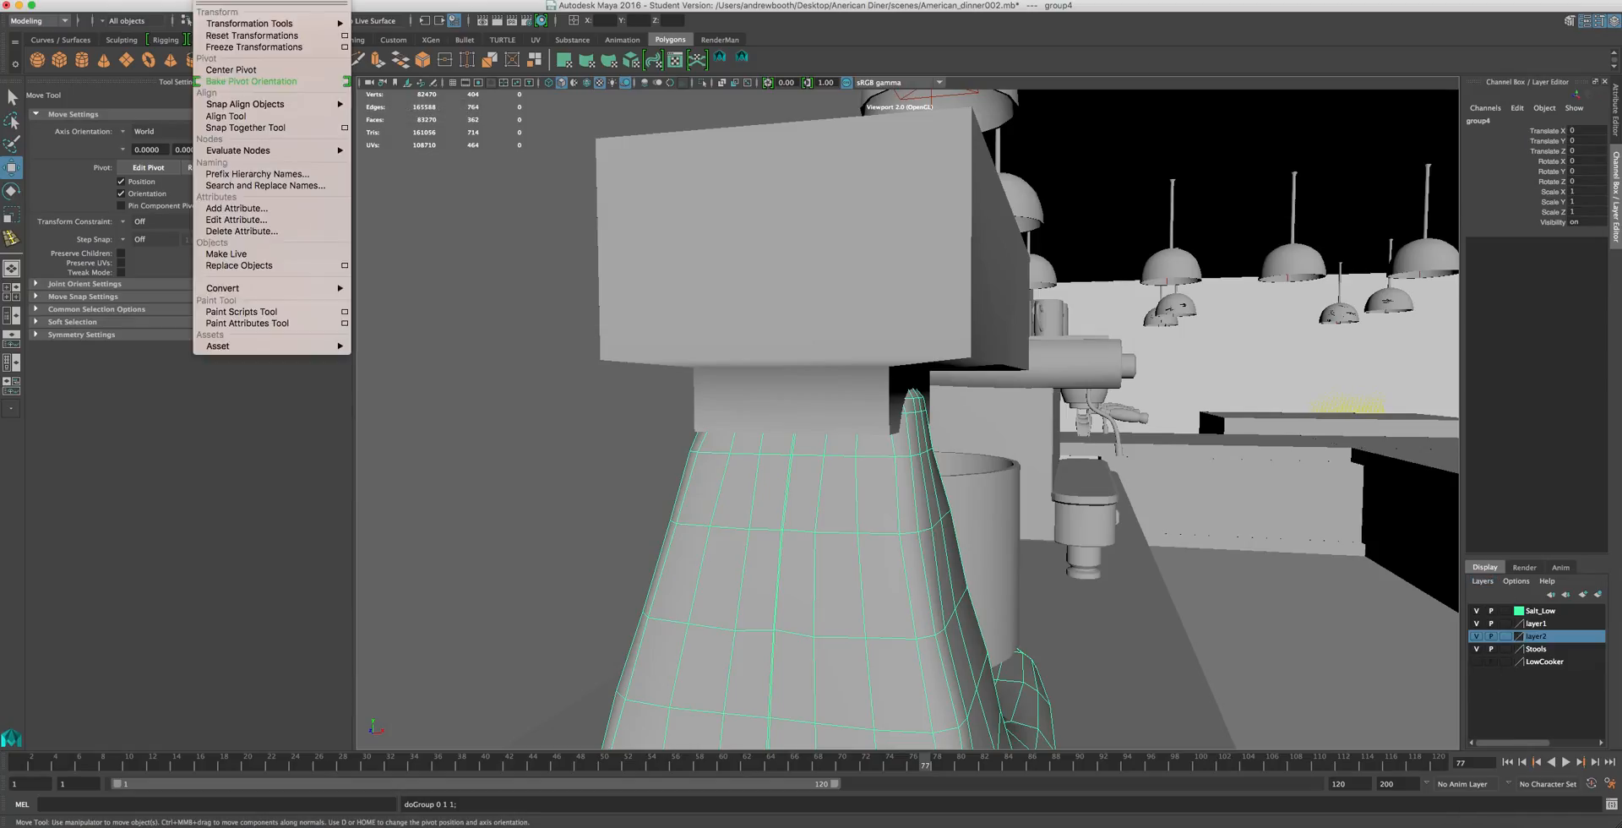
pyautogui.moveTo(134, 0)
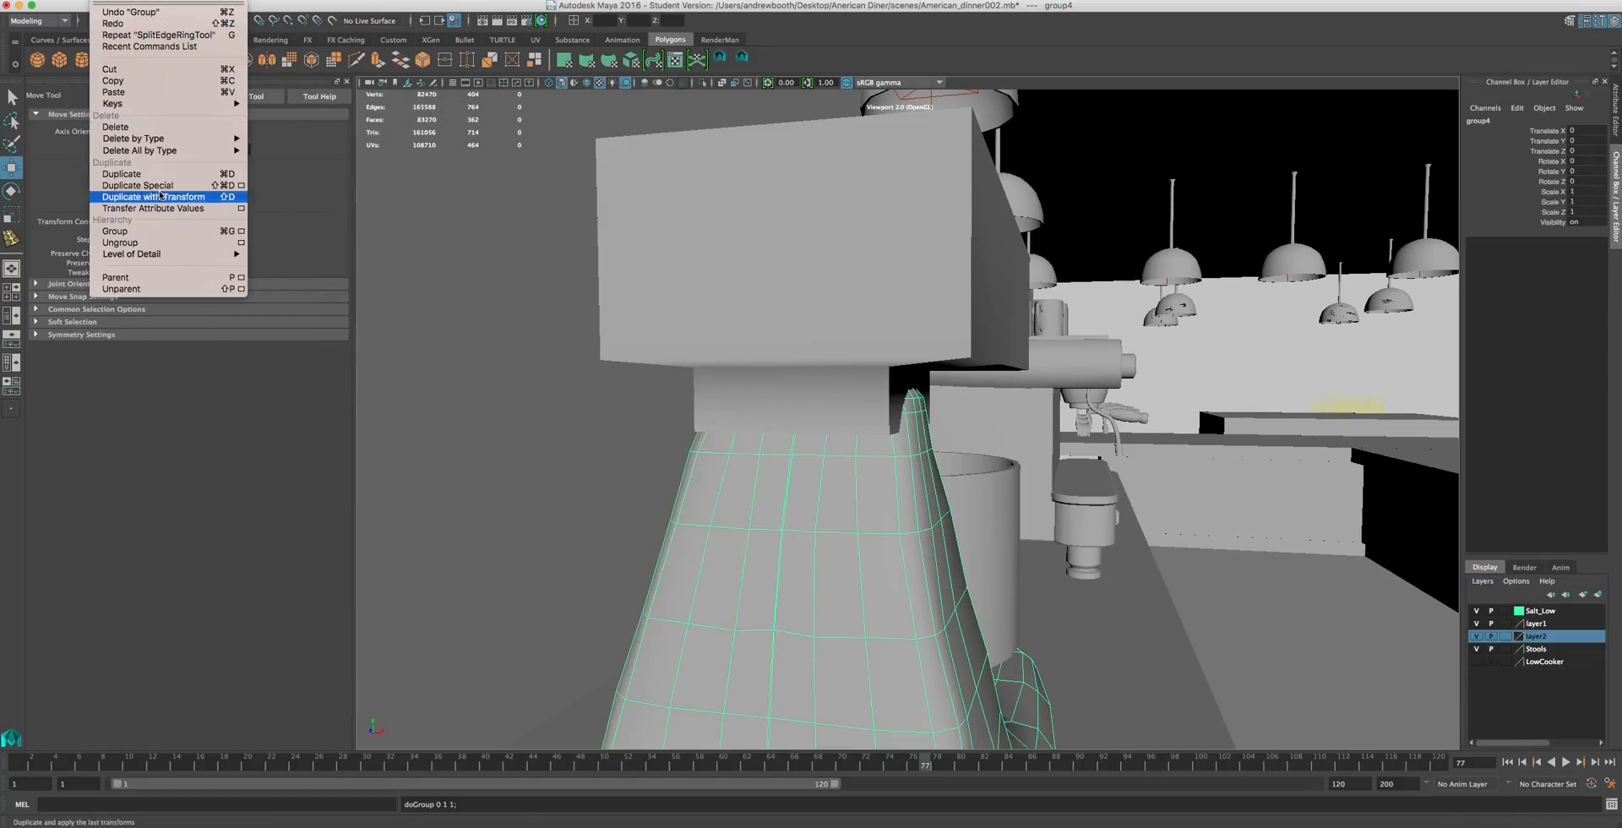
pyautogui.click(155, 176)
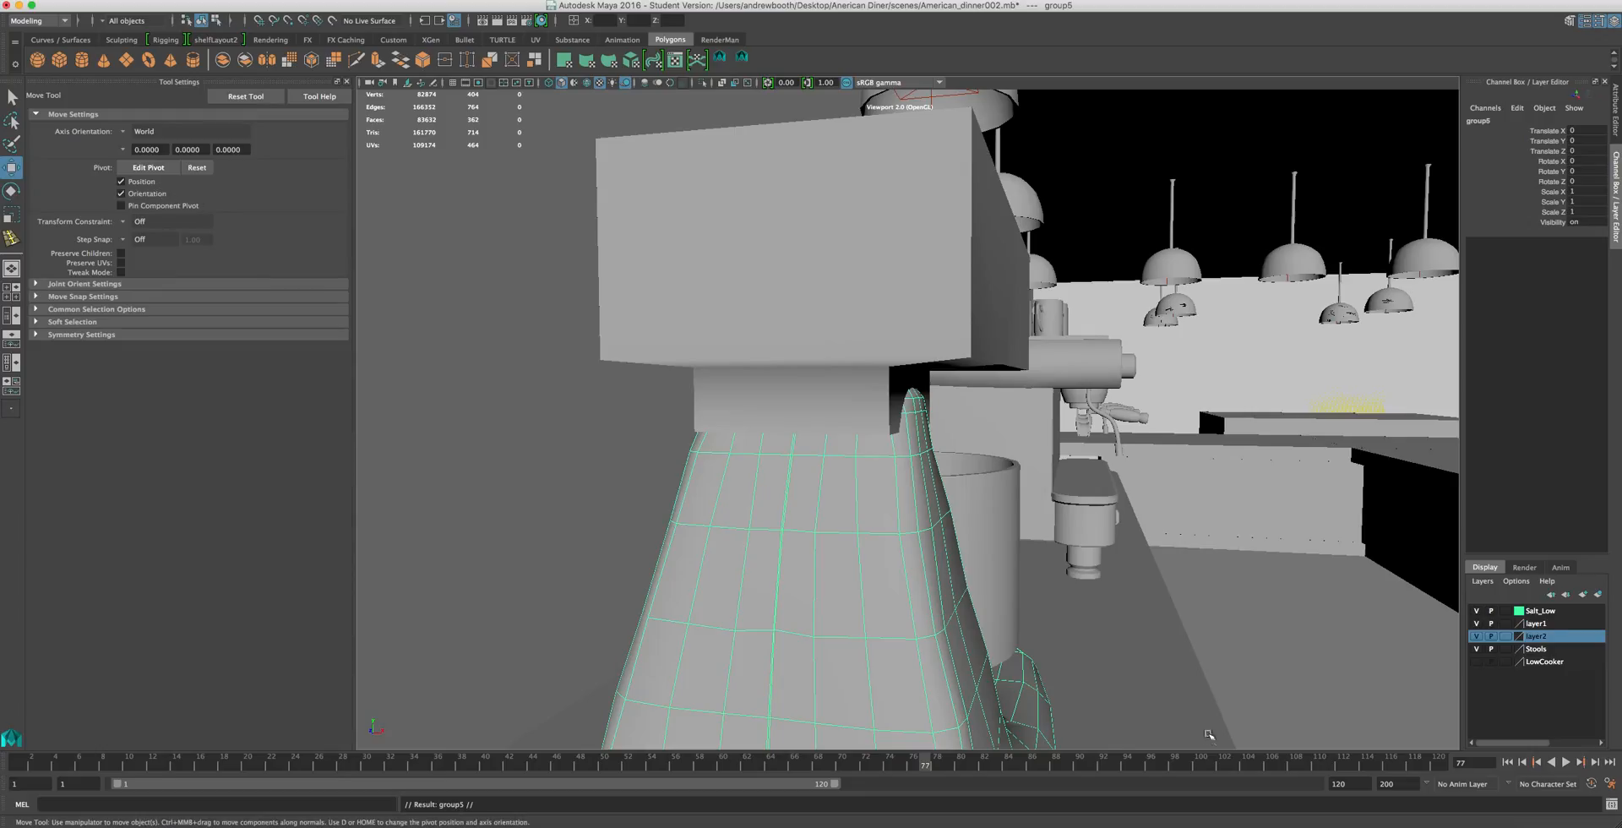
# - Create a display layer from the duplicated stand group, name it Mixer and set its colour to magenta
pyautogui.click(1482, 580)
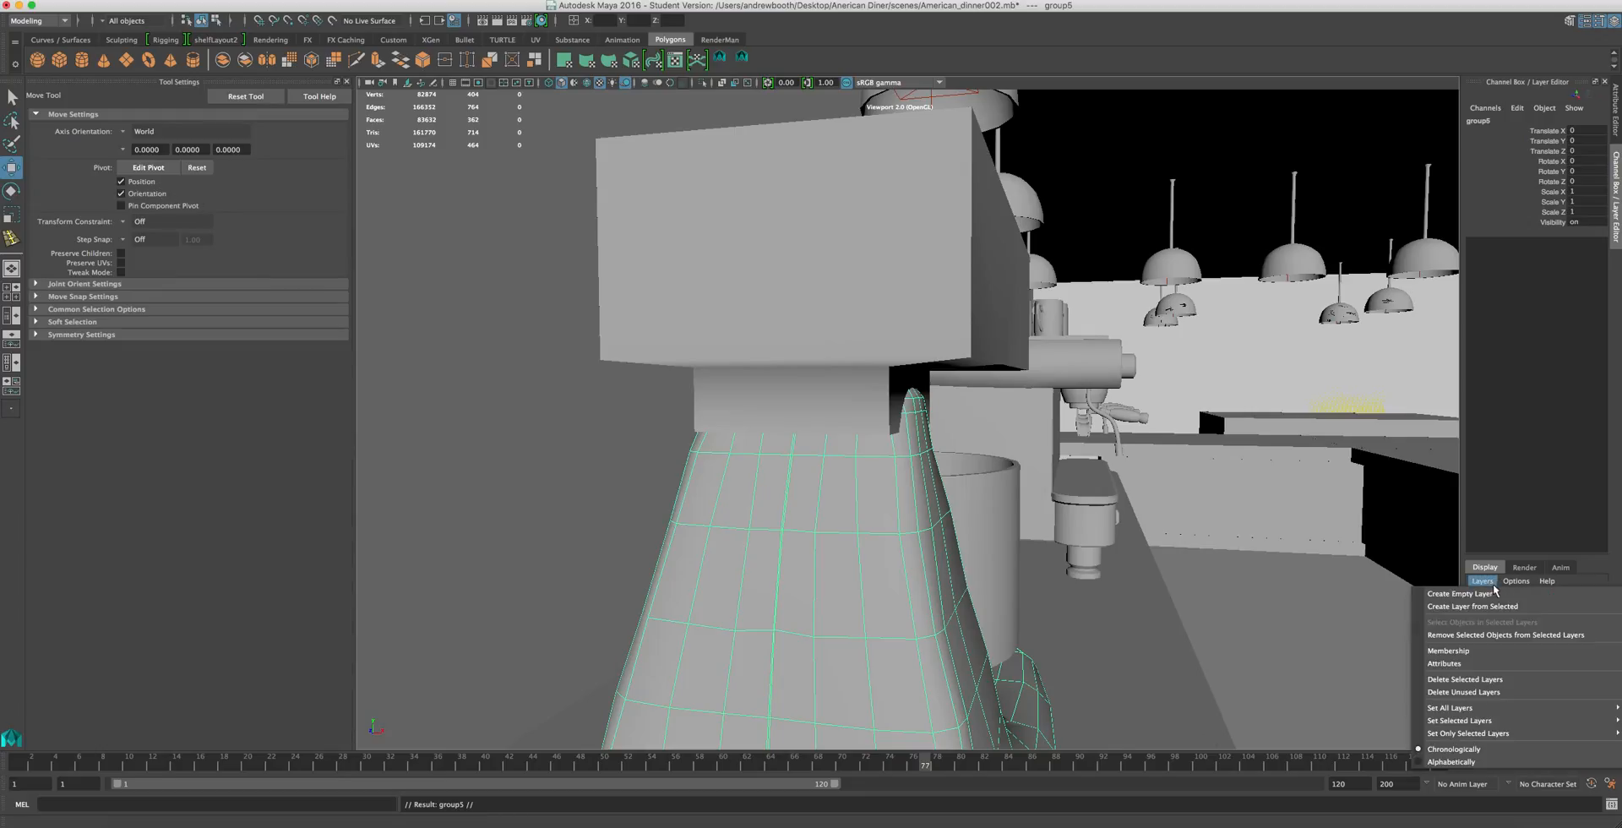
pyautogui.click(1472, 607)
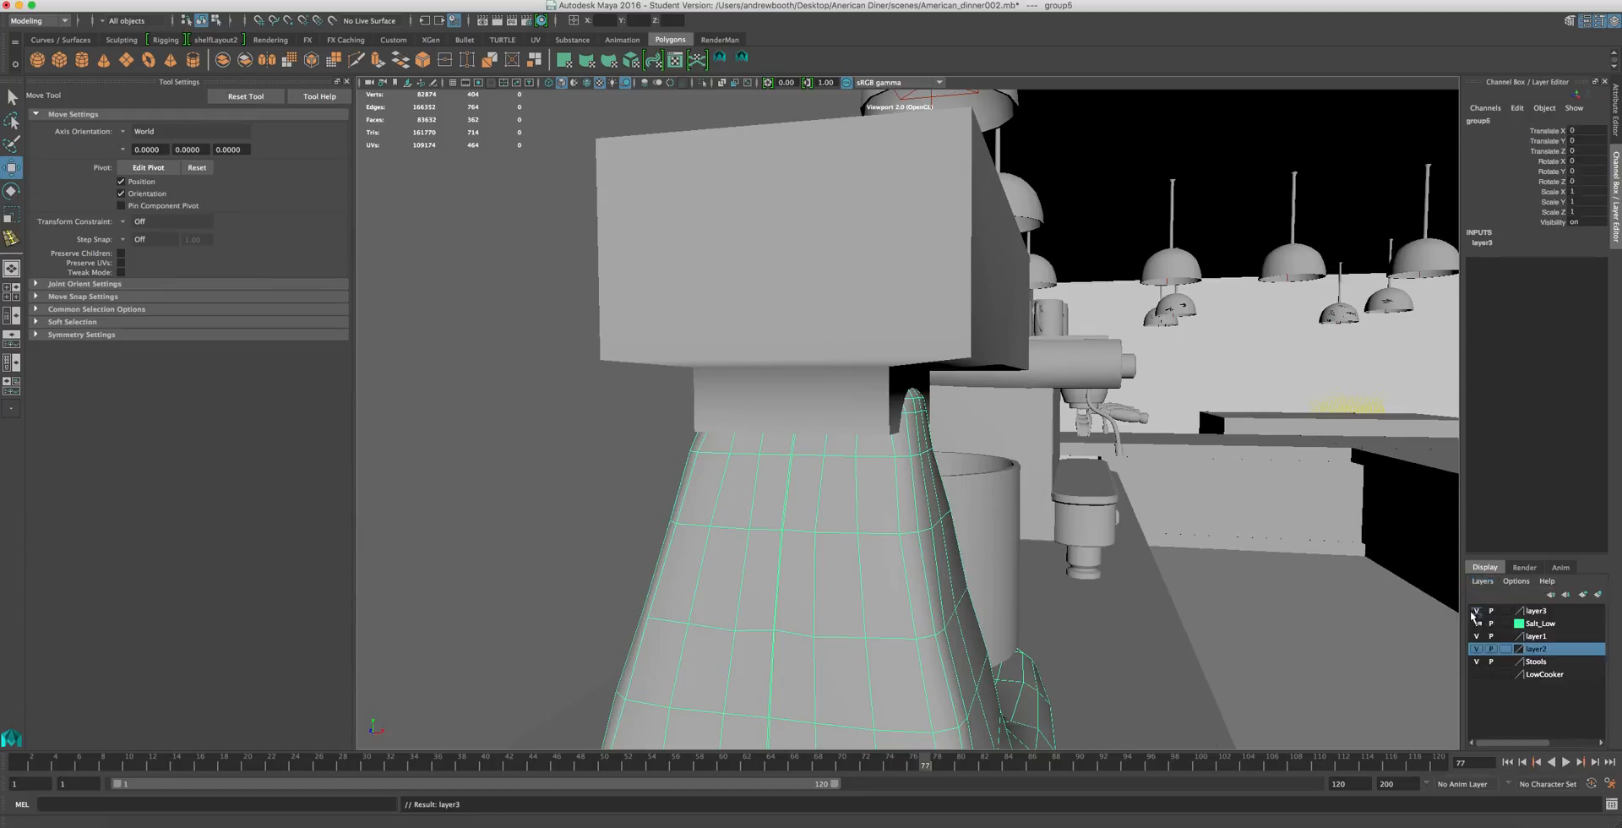
pyautogui.doubleClick(1529, 612)
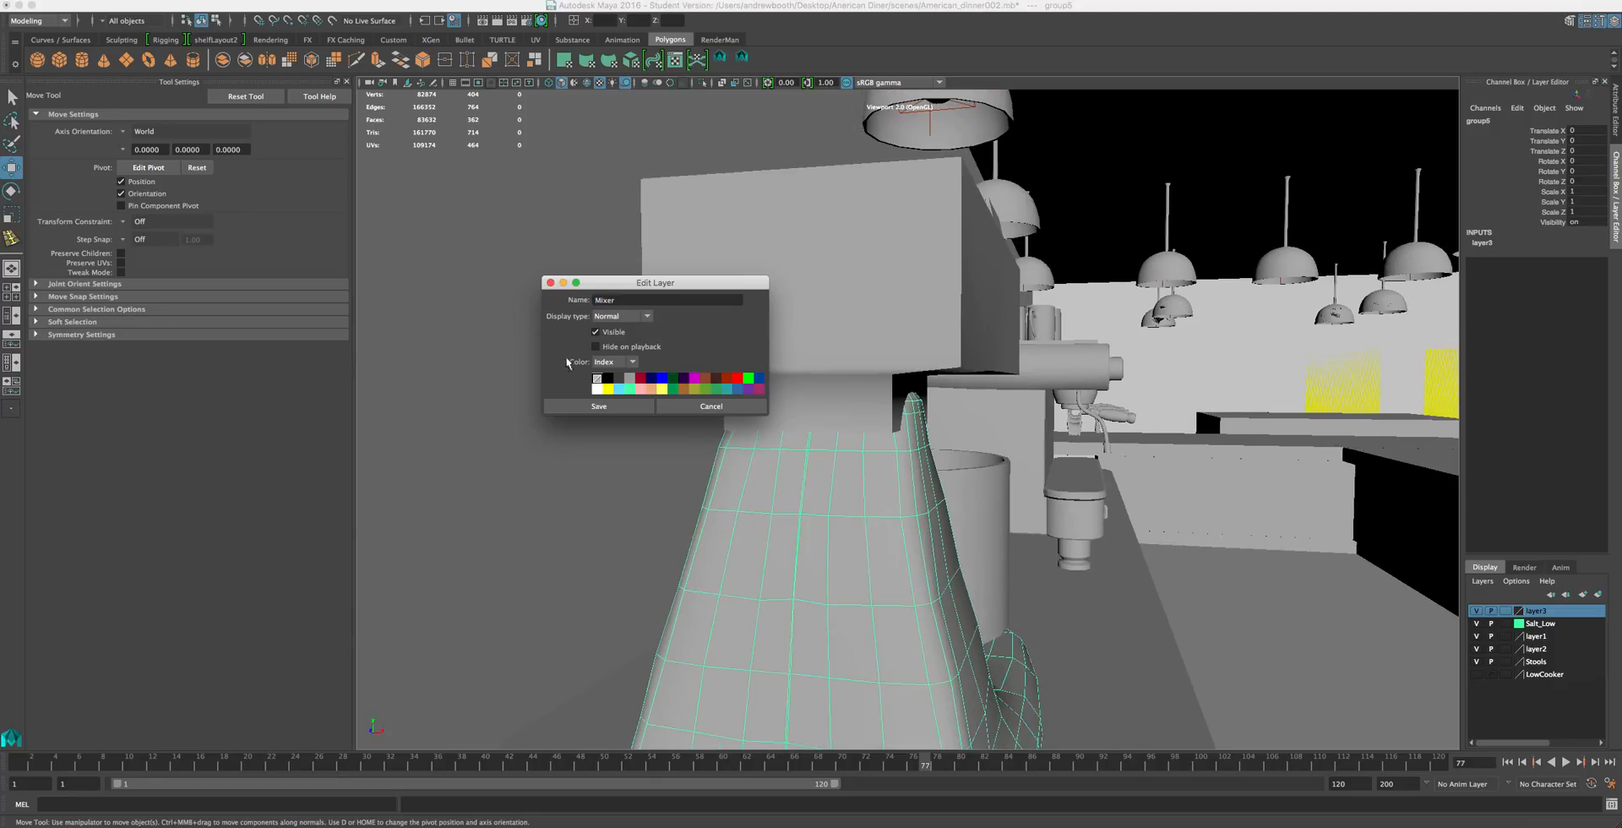
pyautogui.click(575, 405)
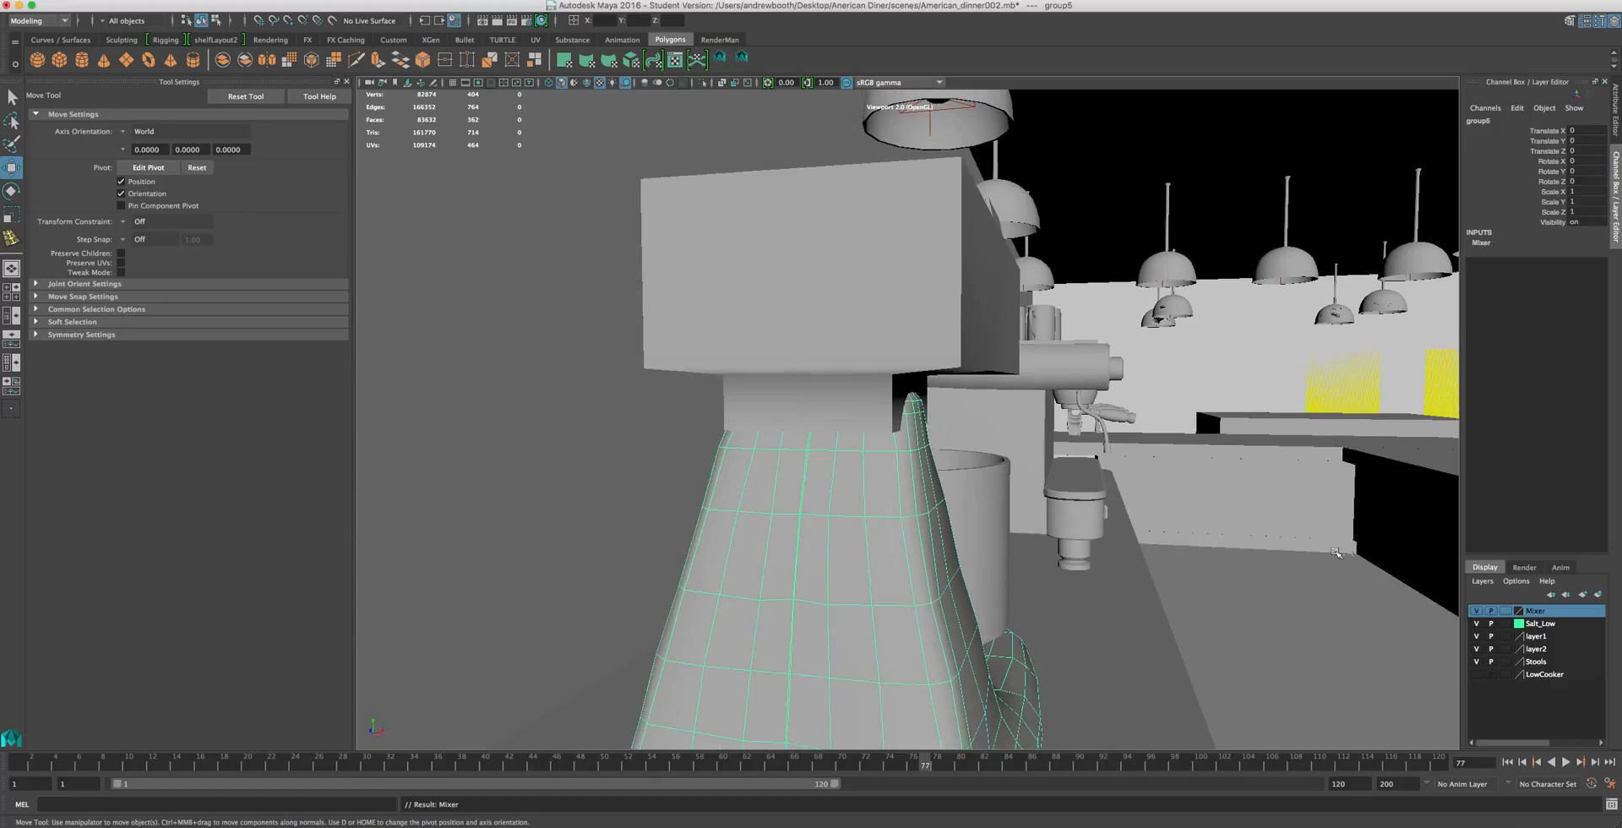
pyautogui.doubleClick(1519, 613)
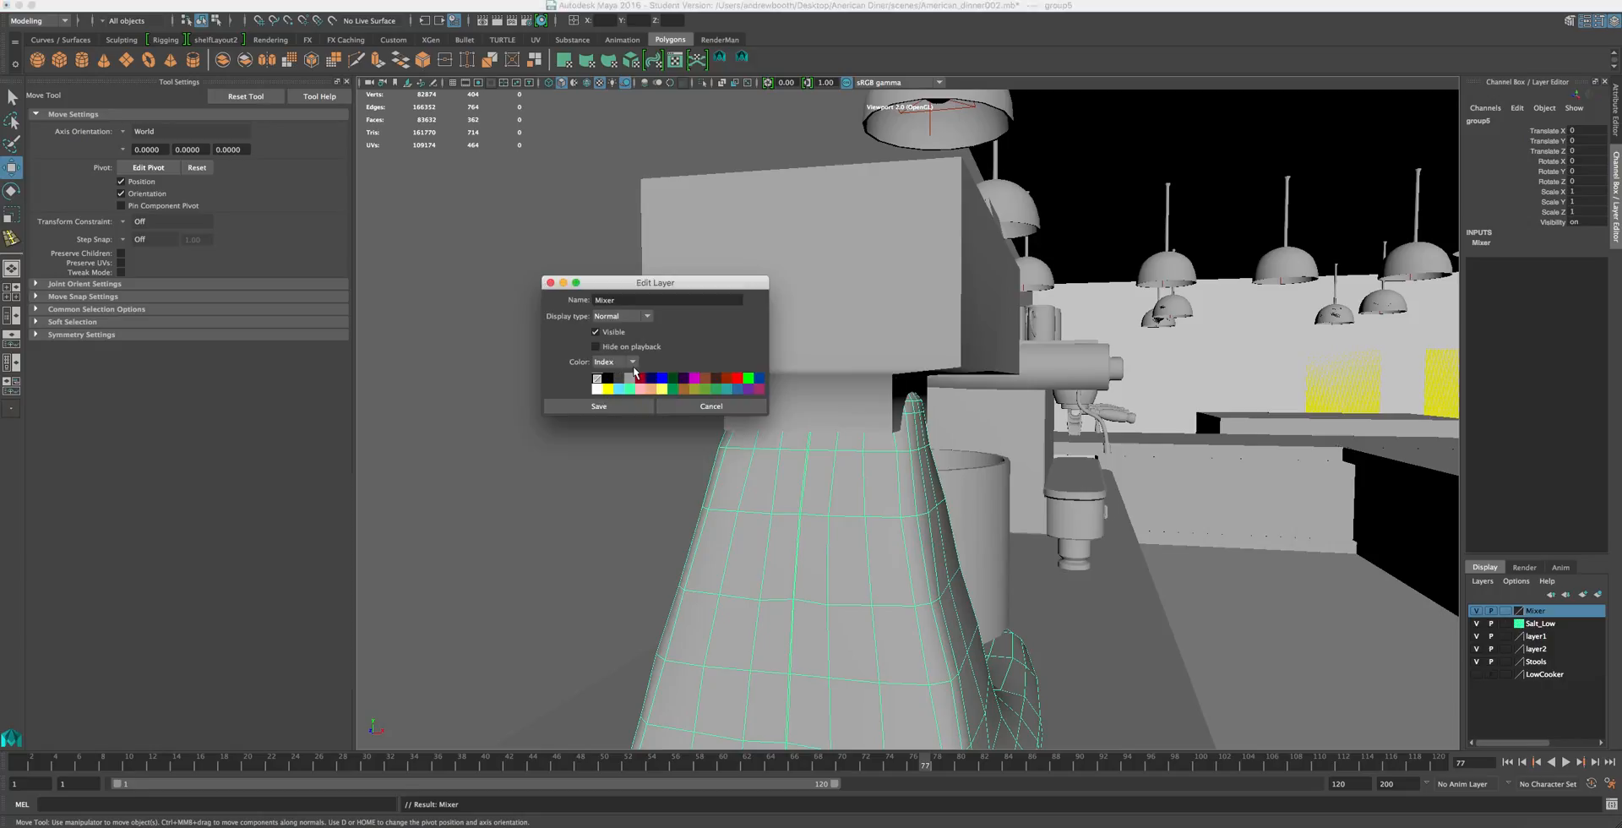
pyautogui.click(696, 379)
pyautogui.click(605, 405)
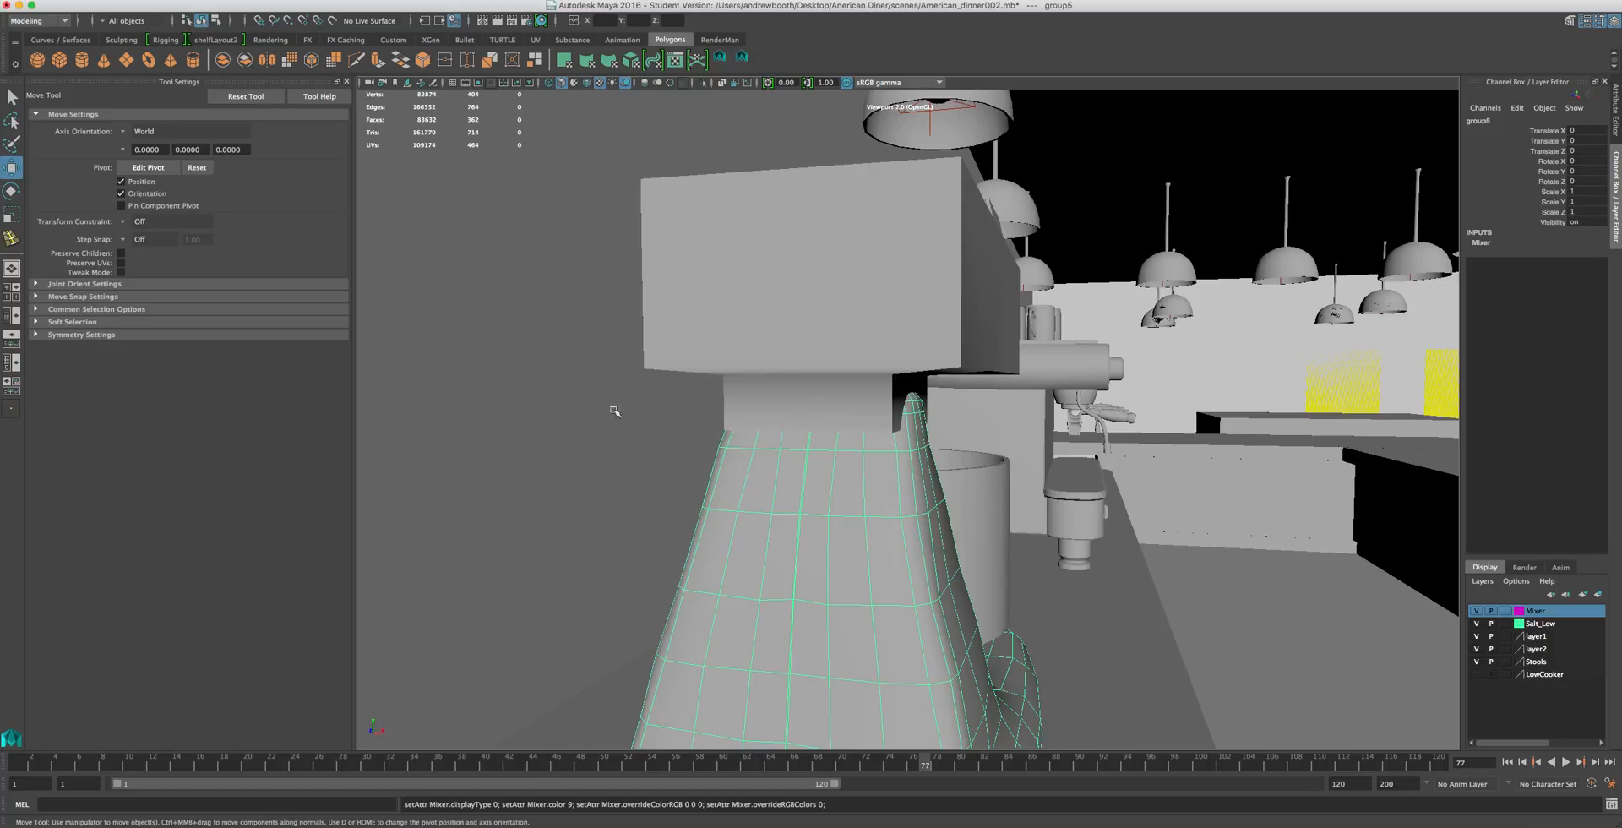
# - Toggle the Mixer layer's visibility several times to check the copied stand, and leave the layer hidden
pyautogui.click(1476, 610)
pyautogui.click(1475, 611)
pyautogui.click(1476, 611)
pyautogui.click(1475, 611)
pyautogui.click(1476, 611)
pyautogui.click(1476, 611)
pyautogui.click(1475, 611)
pyautogui.click(1476, 611)
pyautogui.click(1476, 611)
pyautogui.click(1475, 611)
pyautogui.click(1476, 612)
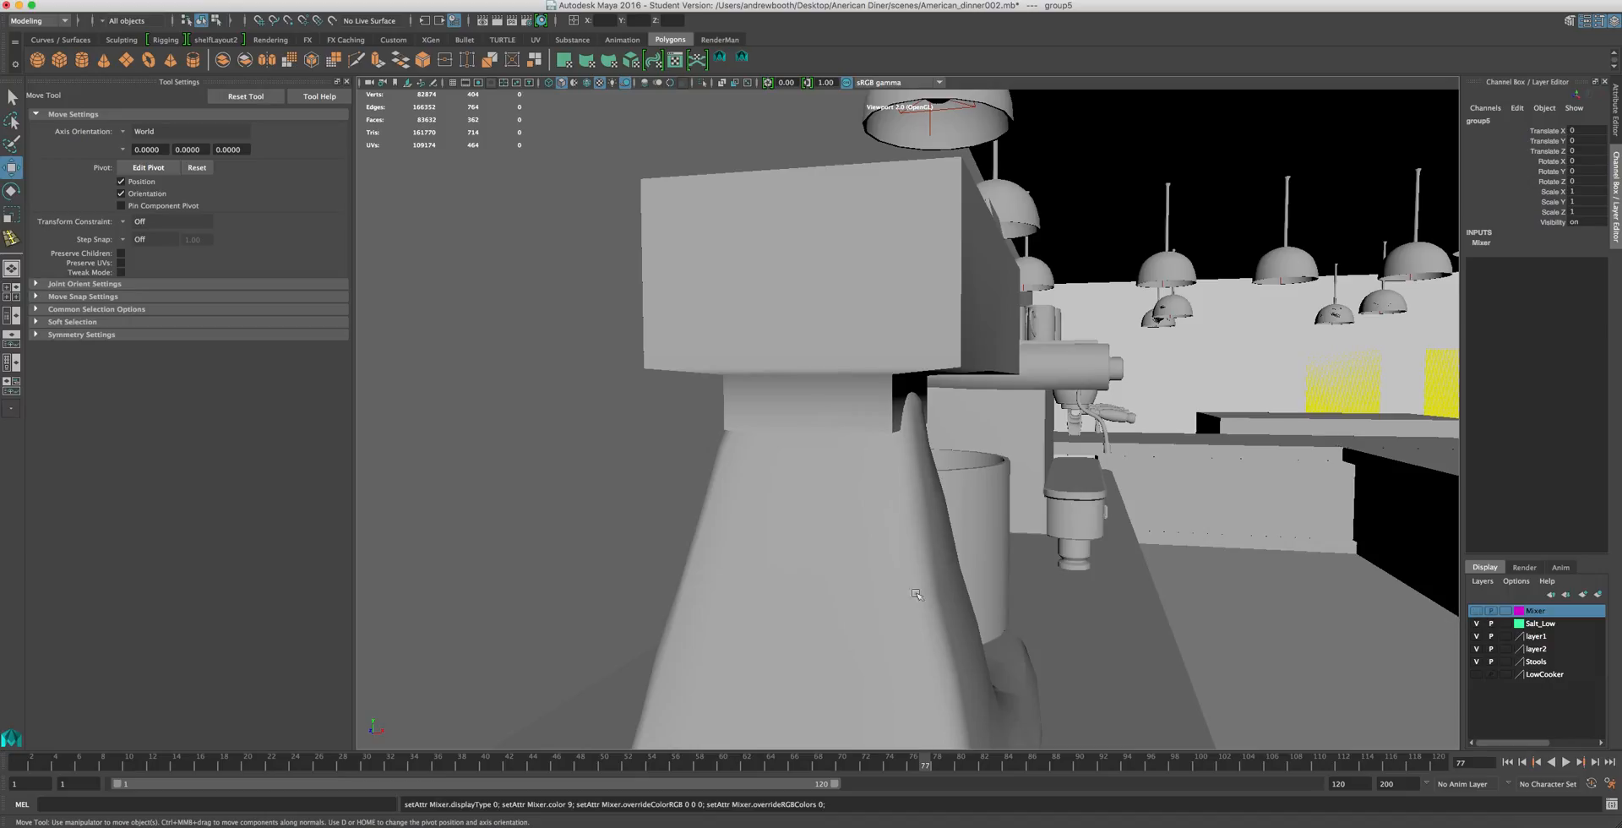
# - Try a Boolean union of both stand halves with the head block, inspect the joint from below, and undo it
pyautogui.click(916, 594)
pyautogui.keyDown('shift'); pyautogui.click(671, 579); pyautogui.keyUp('shift')
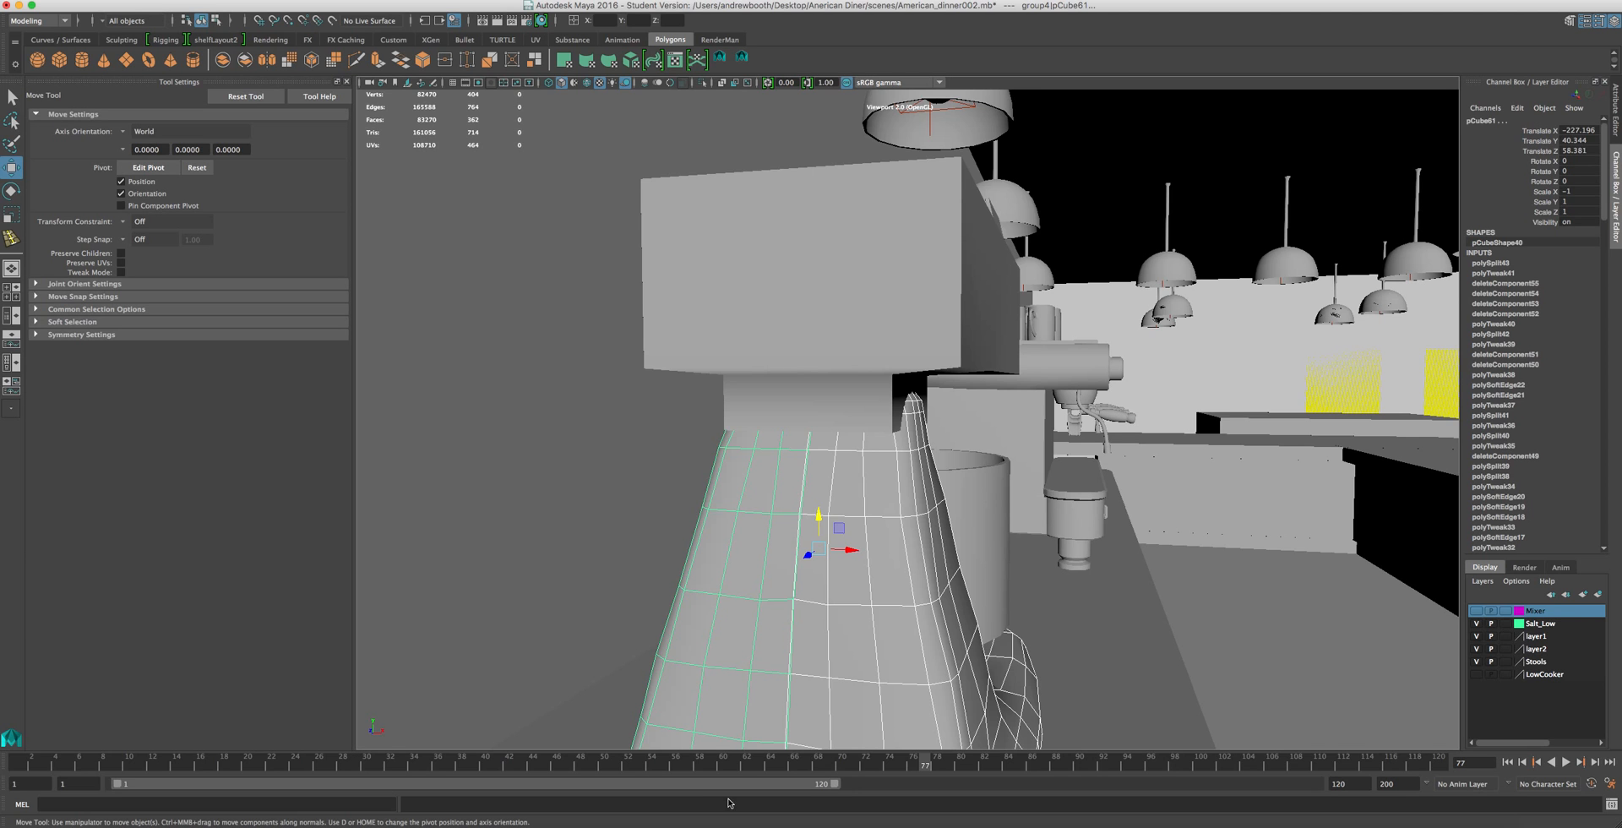
pyautogui.scroll(5, 689, 666)
pyautogui.scroll(-4, 697, 658)
pyautogui.scroll(2, 677, 653)
pyautogui.keyDown('alt'); pyautogui.moveTo(764, 561); pyautogui.dragTo(695, 584); pyautogui.keyUp('alt')
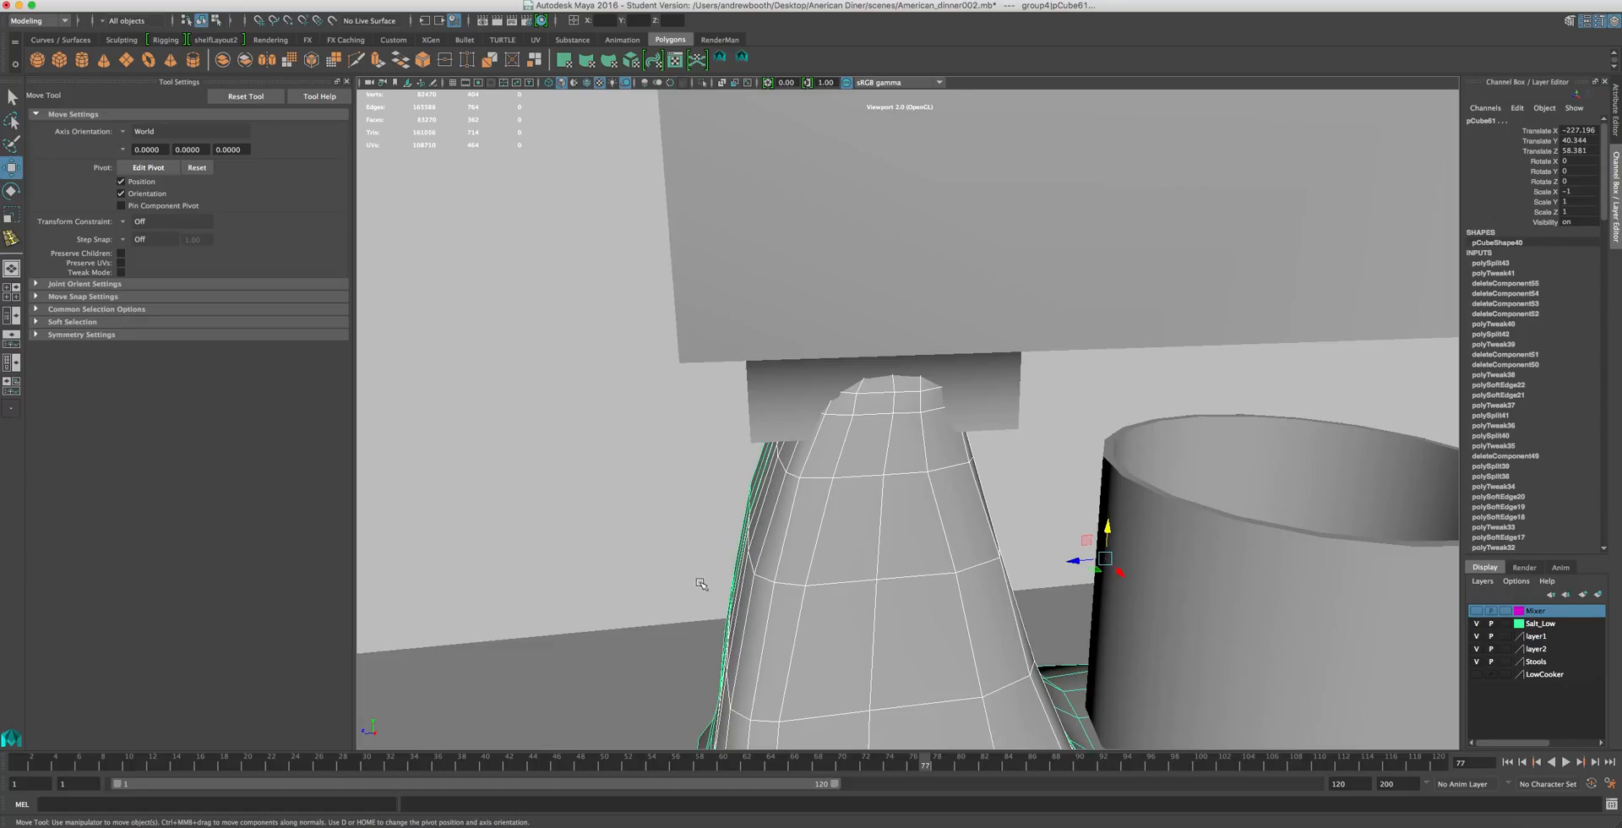
pyautogui.scroll(-3, 723, 511)
pyautogui.click(894, 345)
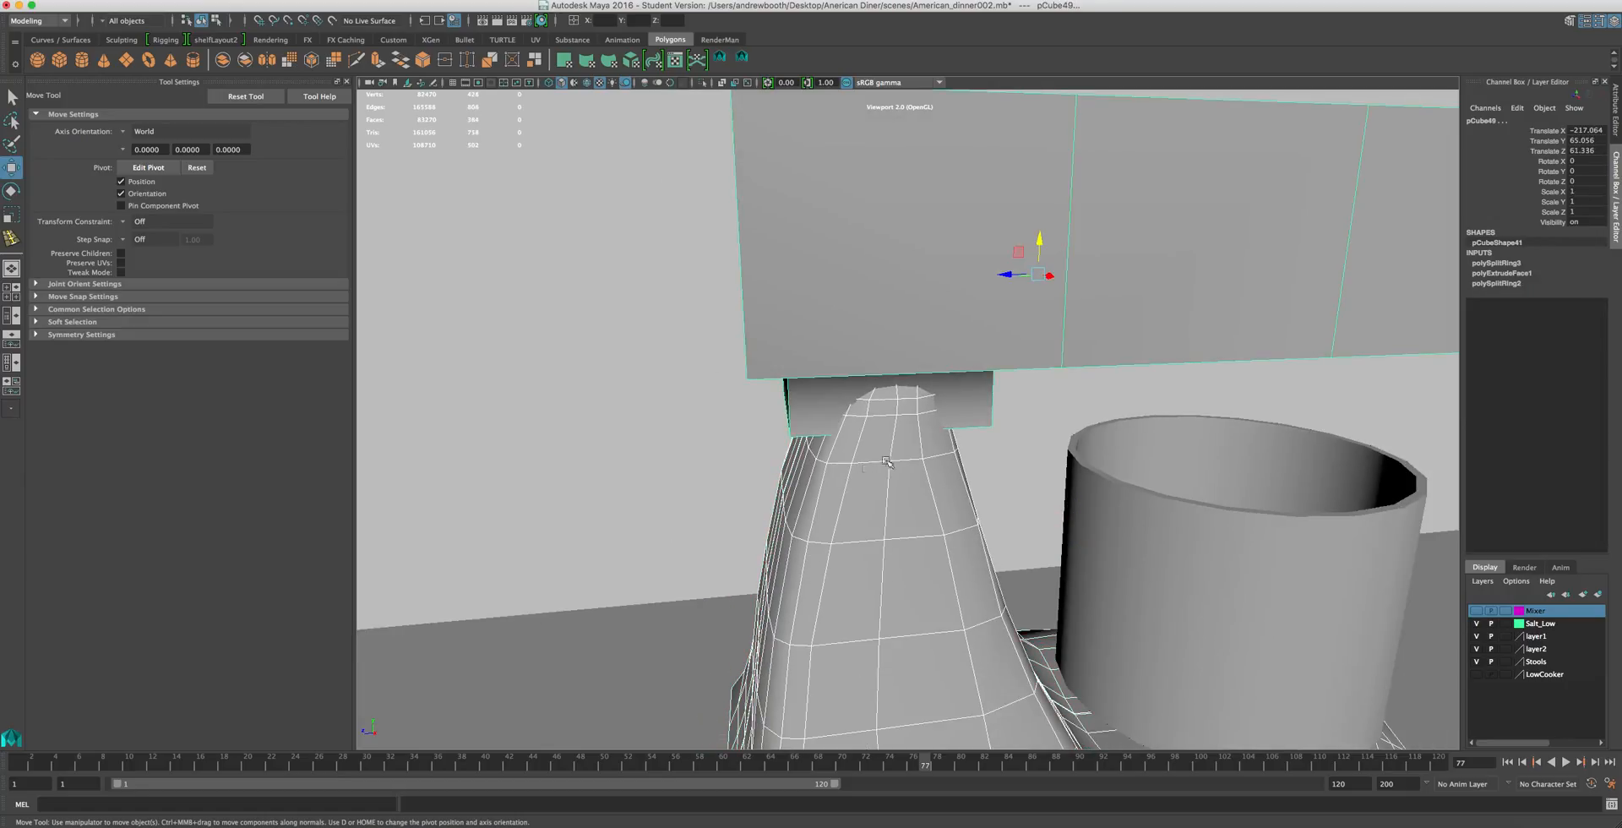
pyautogui.scroll(2, 900, 406)
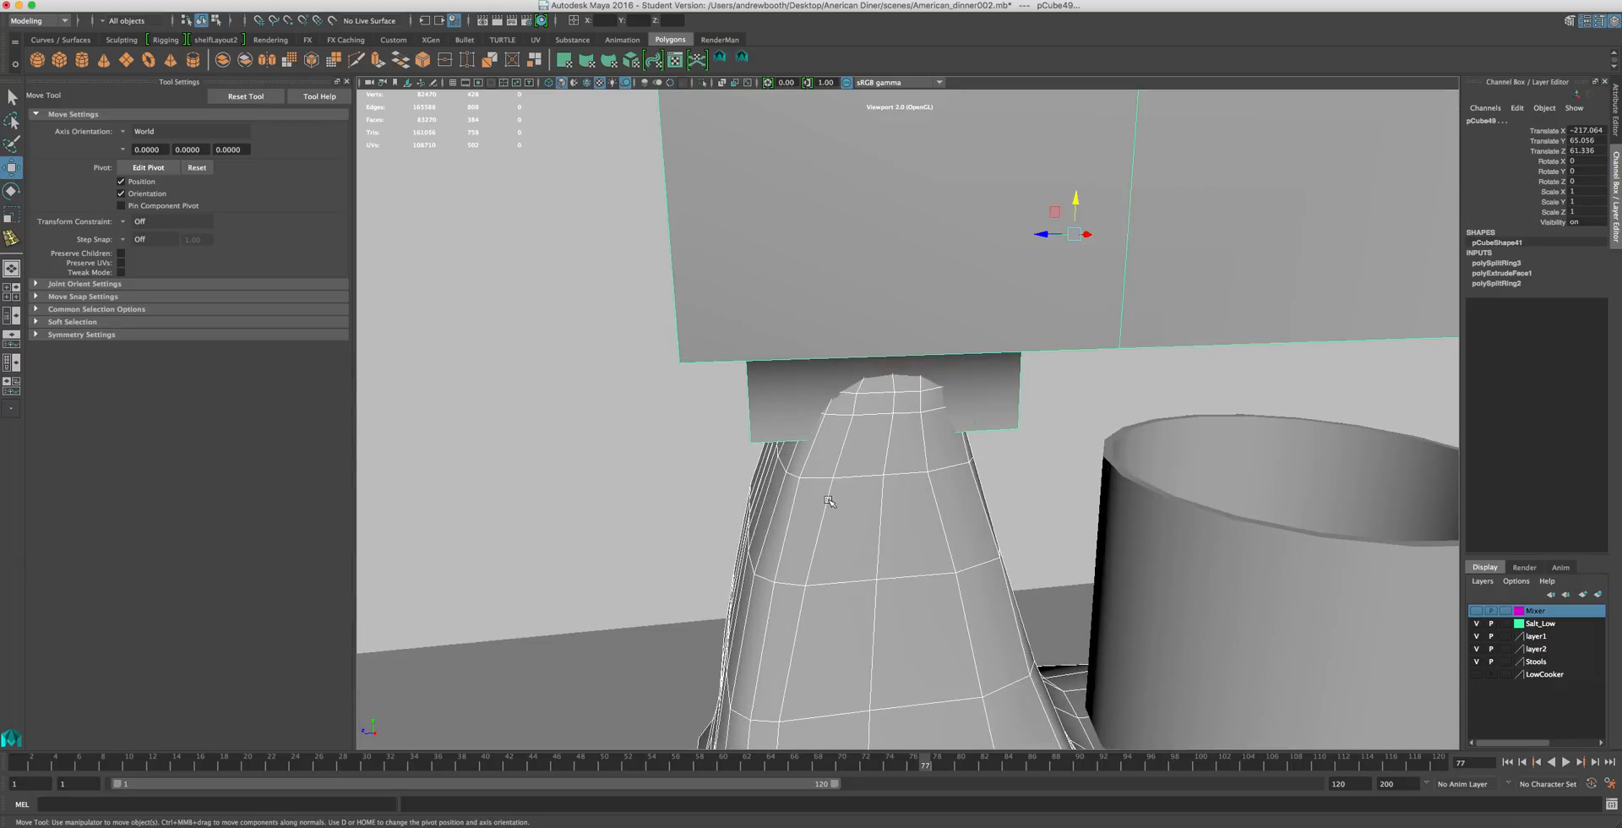
pyautogui.click(296, 0)
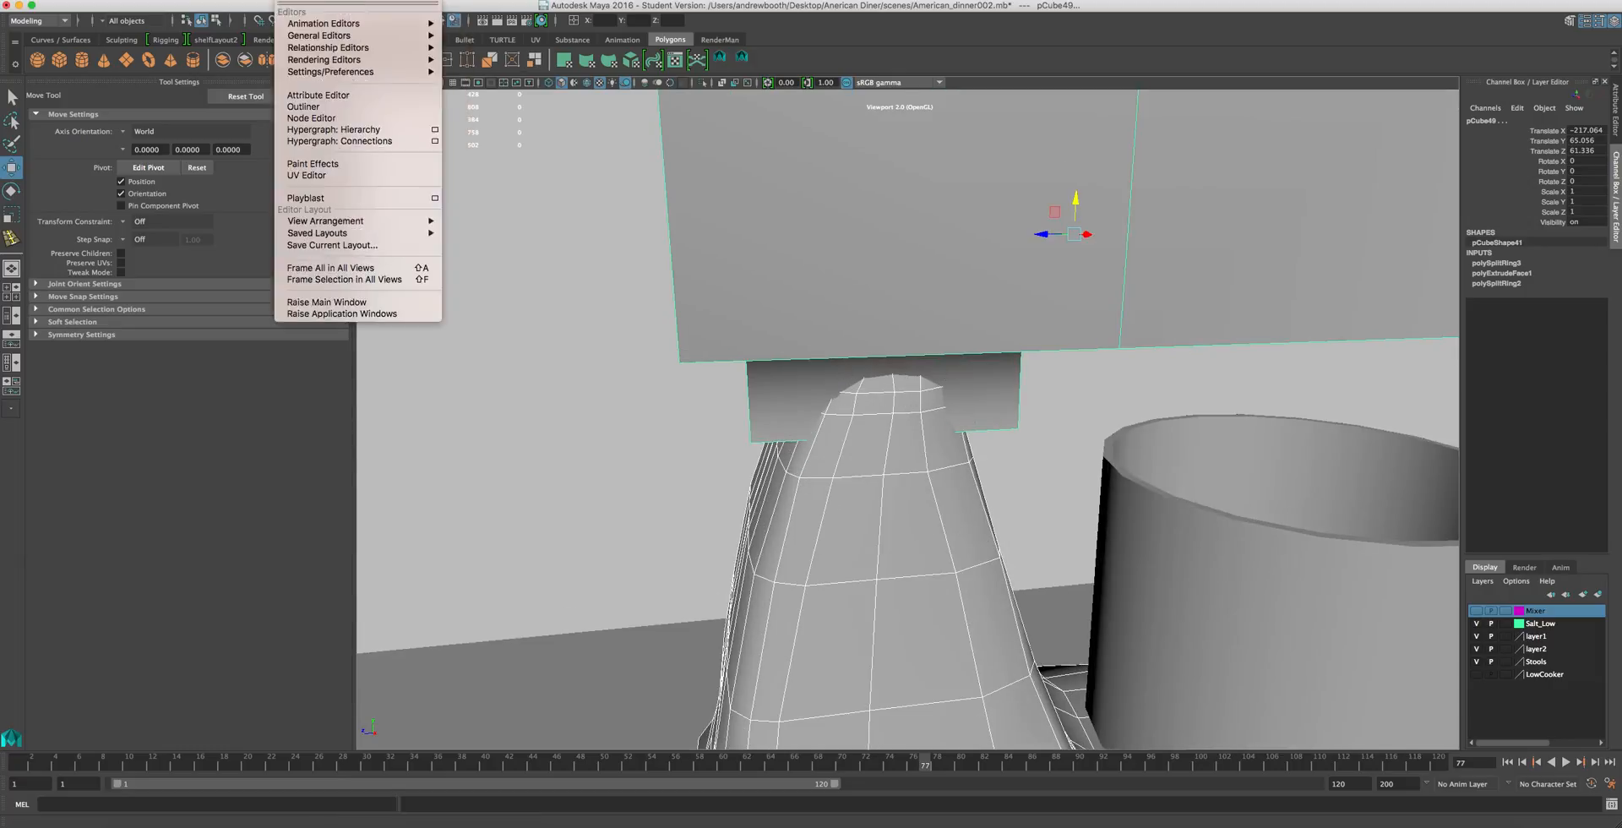
pyautogui.moveTo(337, 0)
pyautogui.moveTo(365, 27)
pyautogui.moveTo(439, 24)
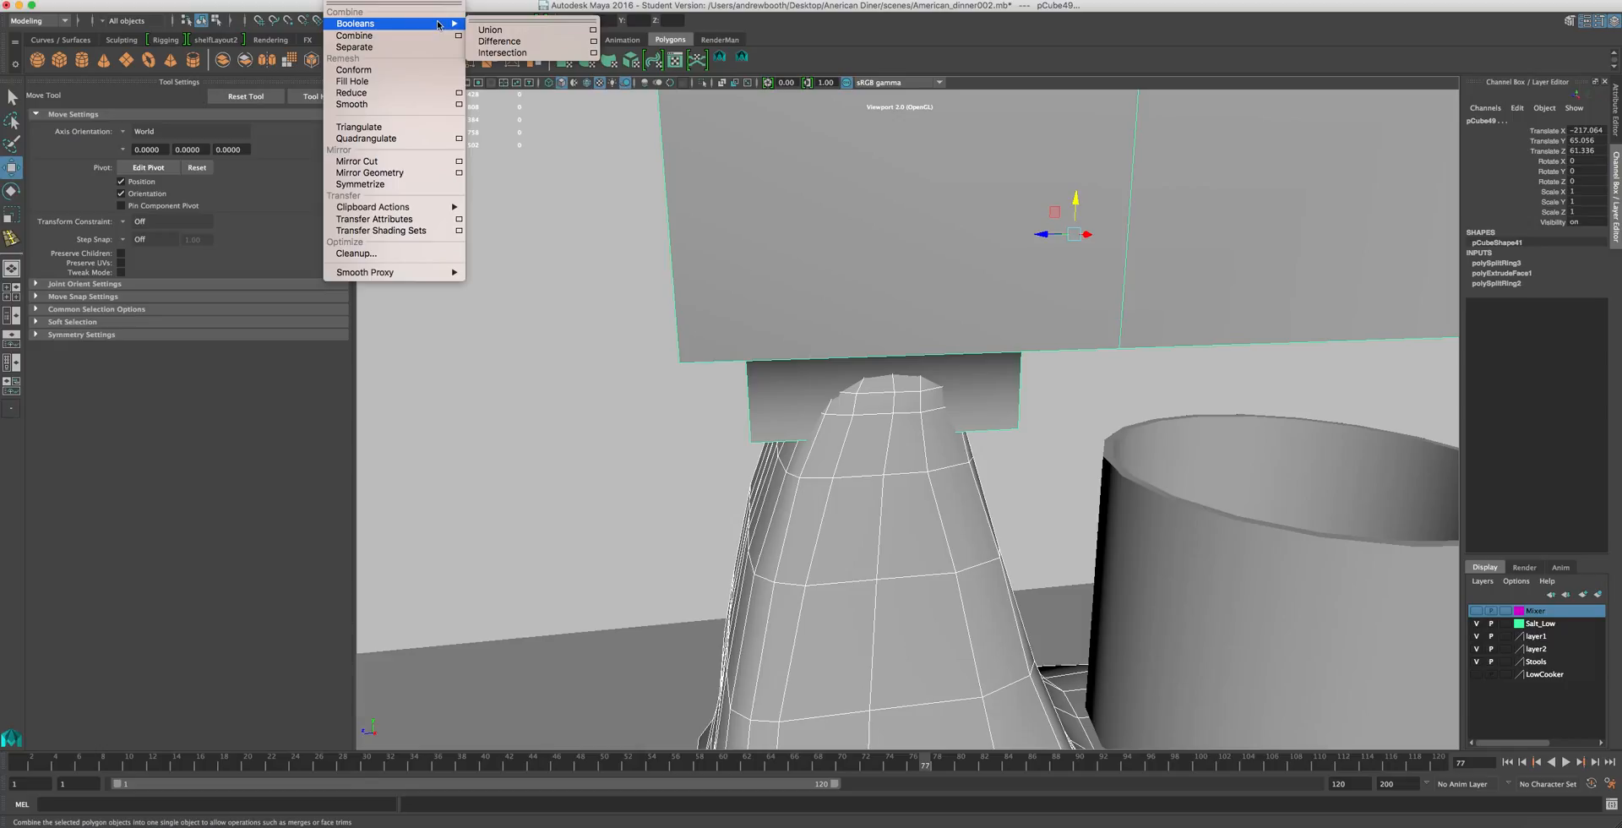
pyautogui.click(490, 30)
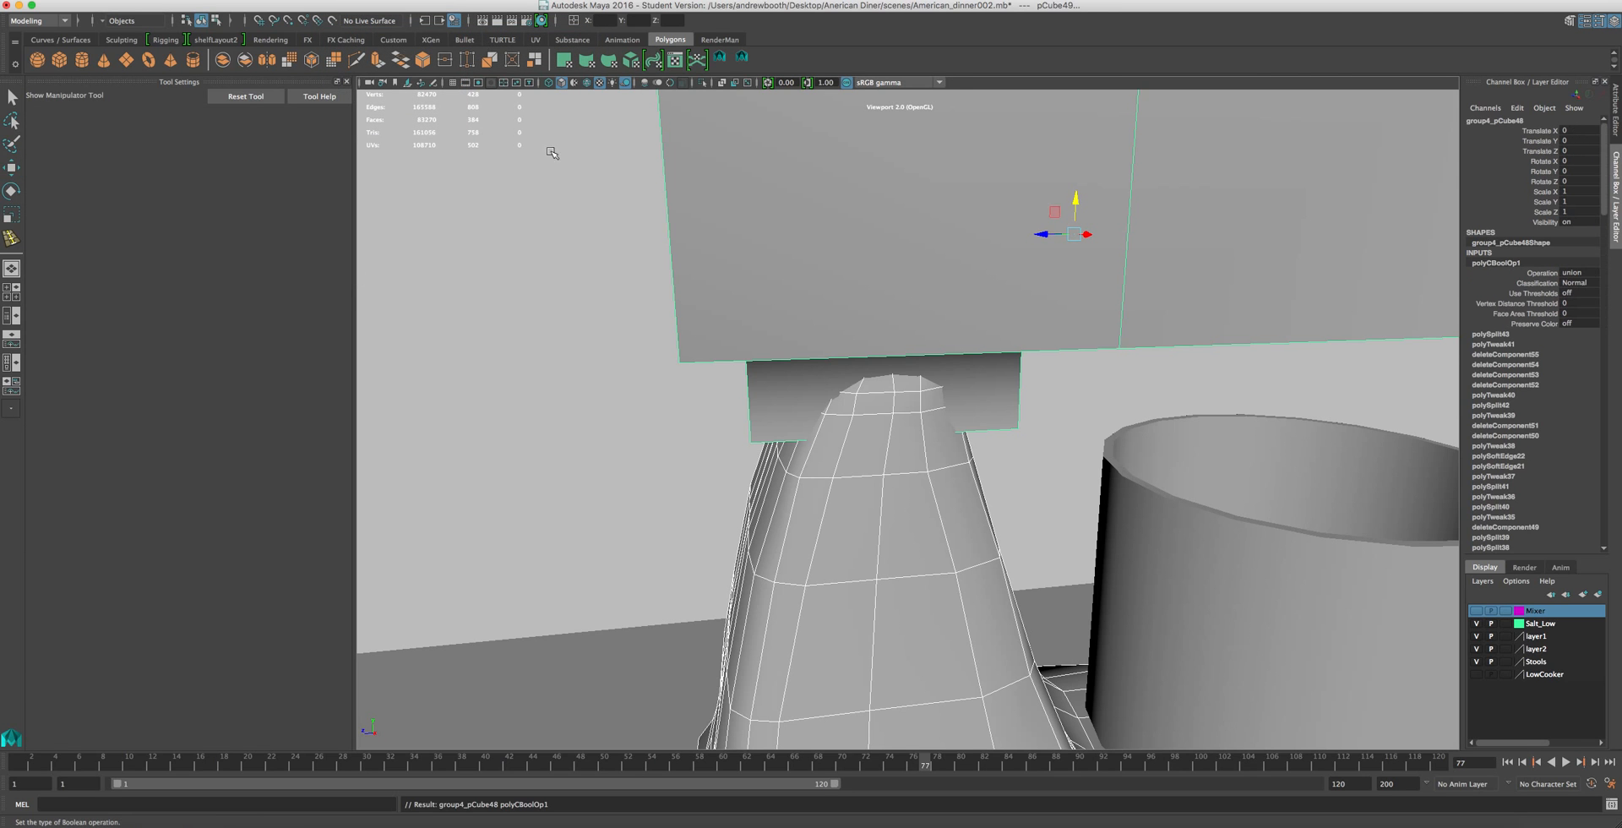
pyautogui.keyDown('alt'); pyautogui.moveTo(581, 279); pyautogui.dragTo(807, 378); pyautogui.keyUp('alt')
pyautogui.scroll(6, 808, 402)
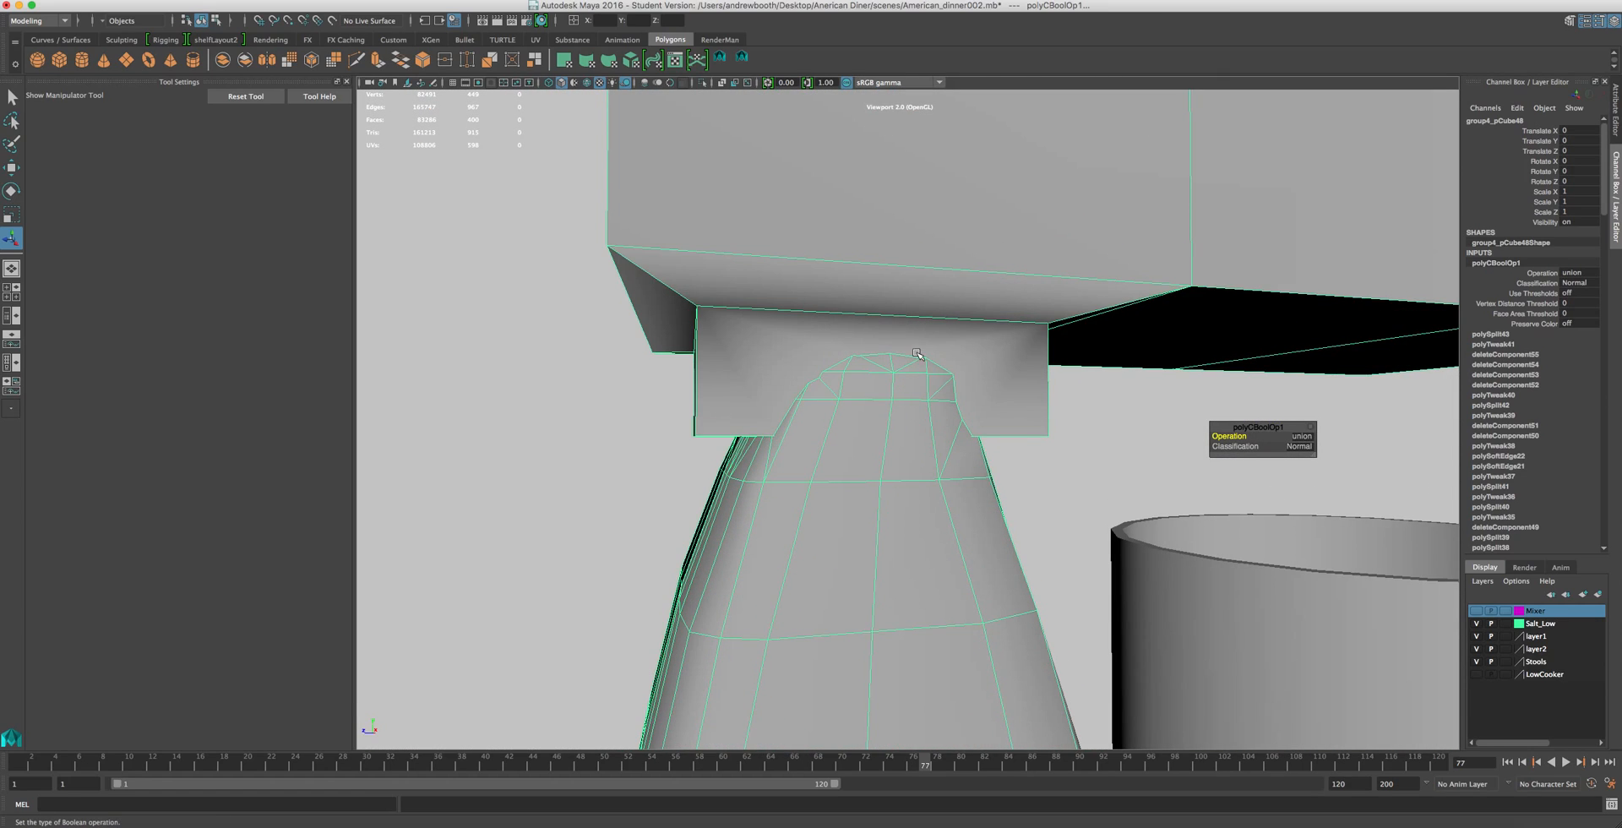
pyautogui.scroll(-3, 784, 400)
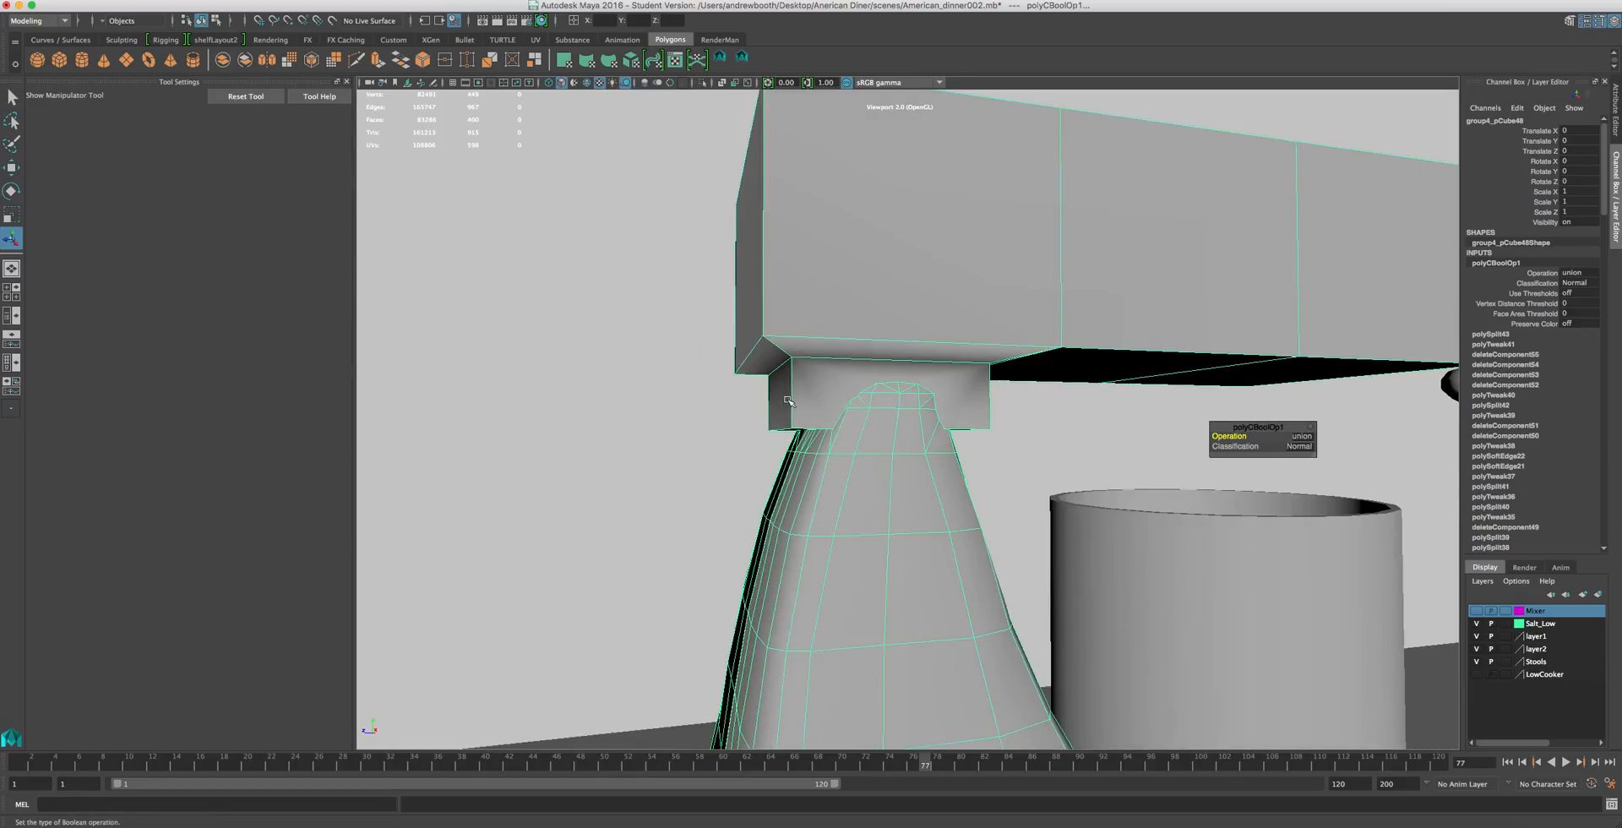
pyautogui.hotkey('ctrl', 'z')
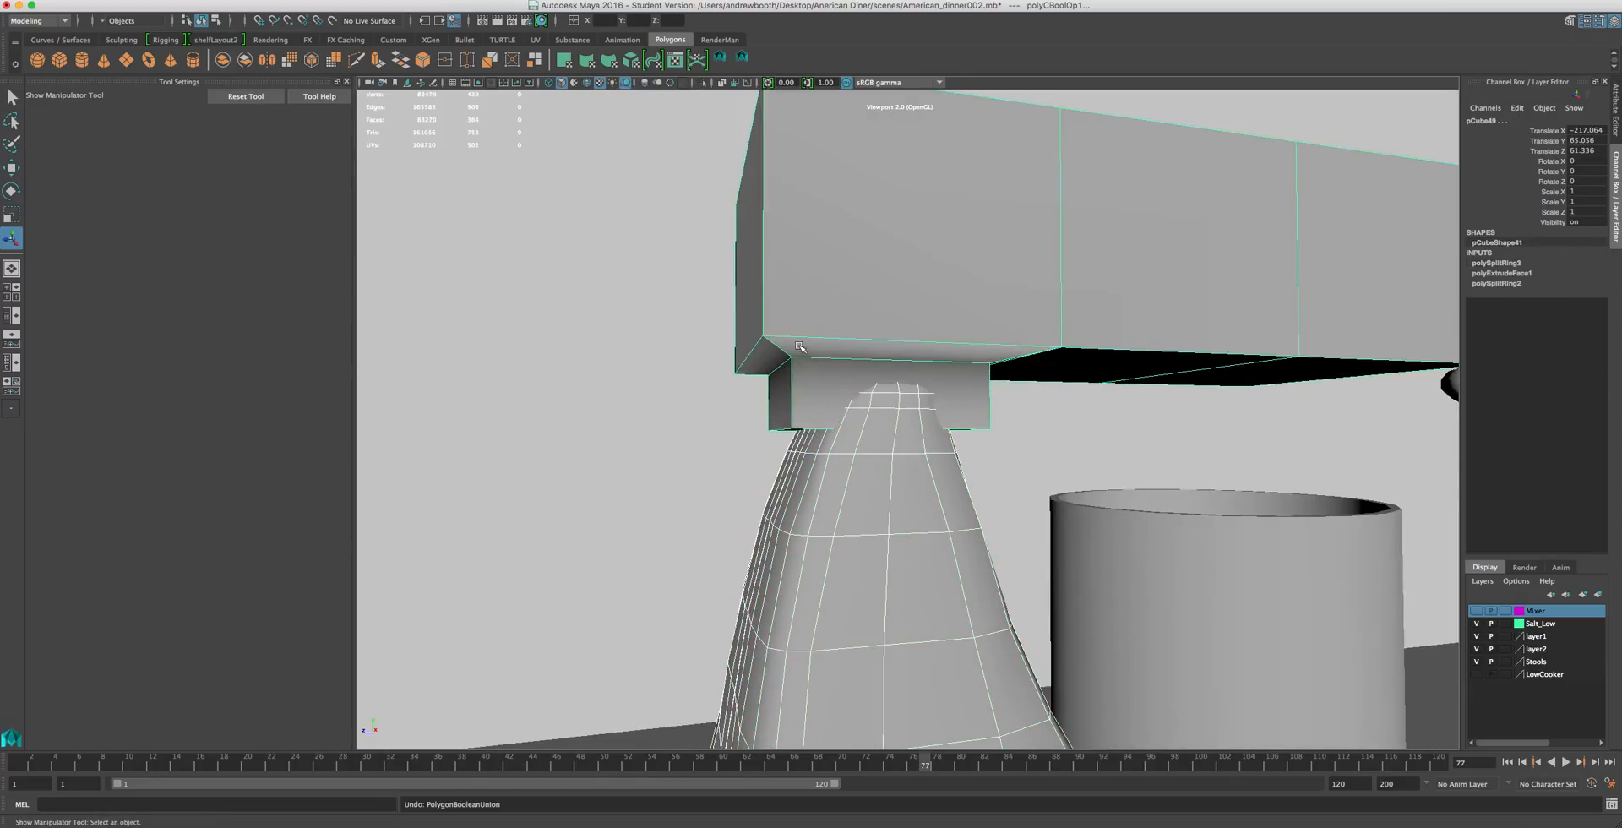
# - Try a Boolean difference between the stand halves and the head block, orbit around the cut, and undo it
pyautogui.click(490, 1)
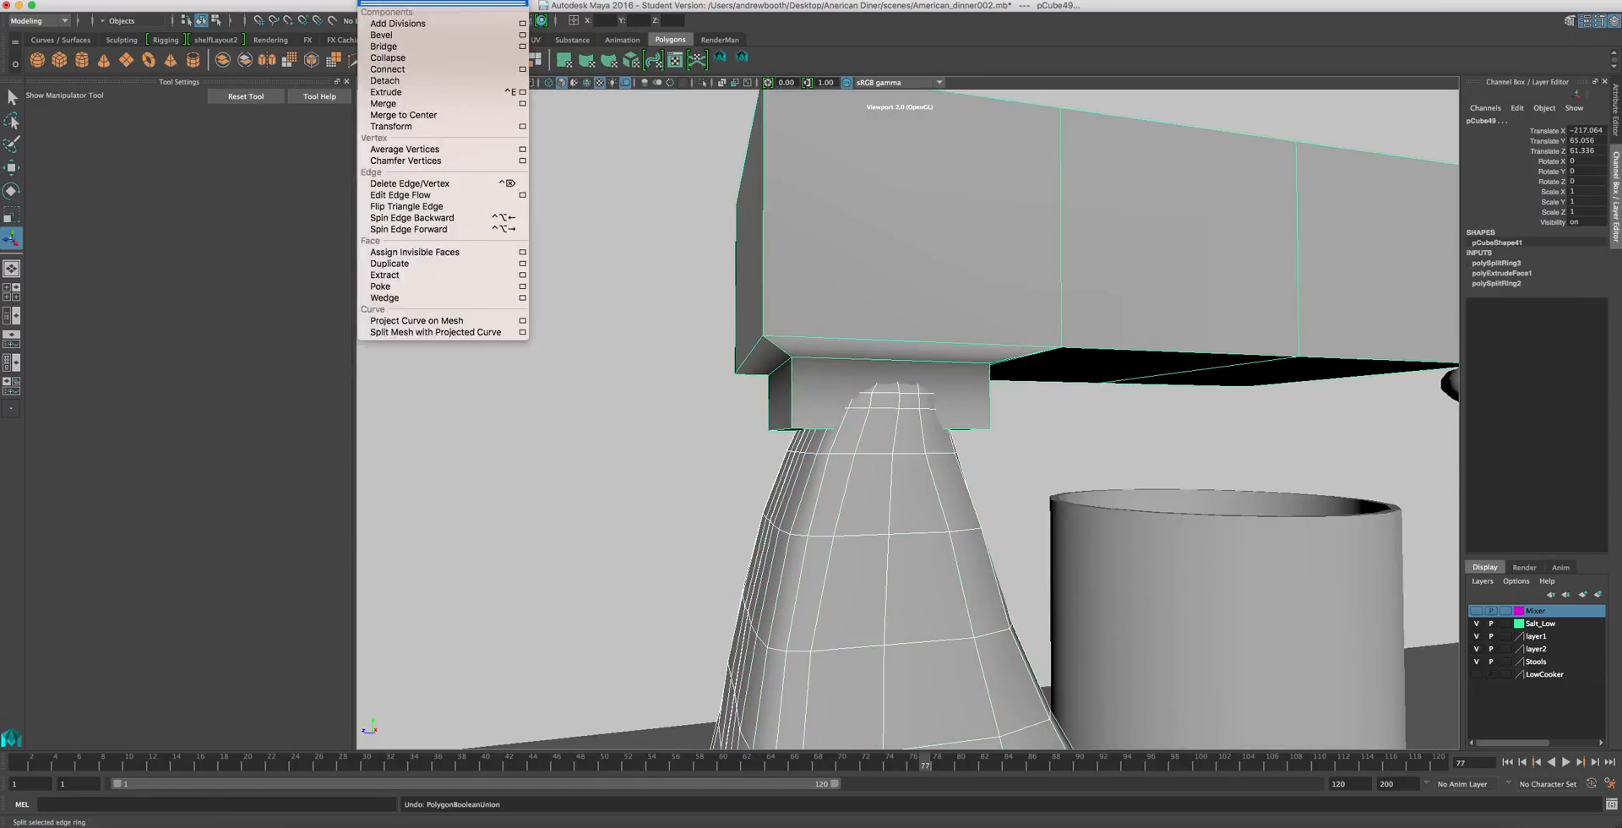
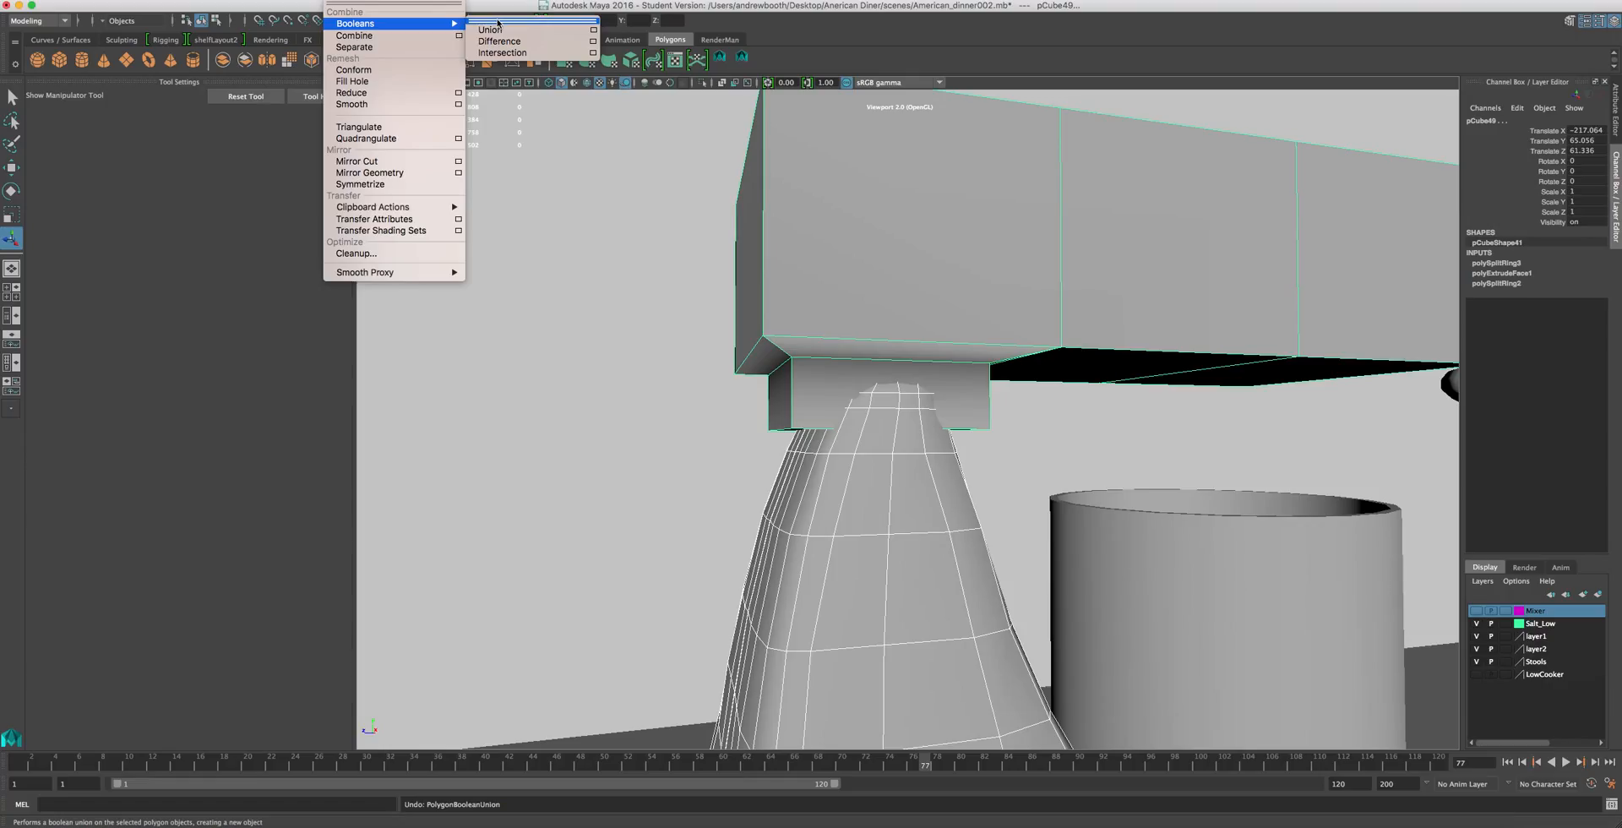
pyautogui.click(497, 40)
pyautogui.keyDown('alt'); pyautogui.moveTo(925, 596); pyautogui.dragTo(1010, 517); pyautogui.keyUp('alt')
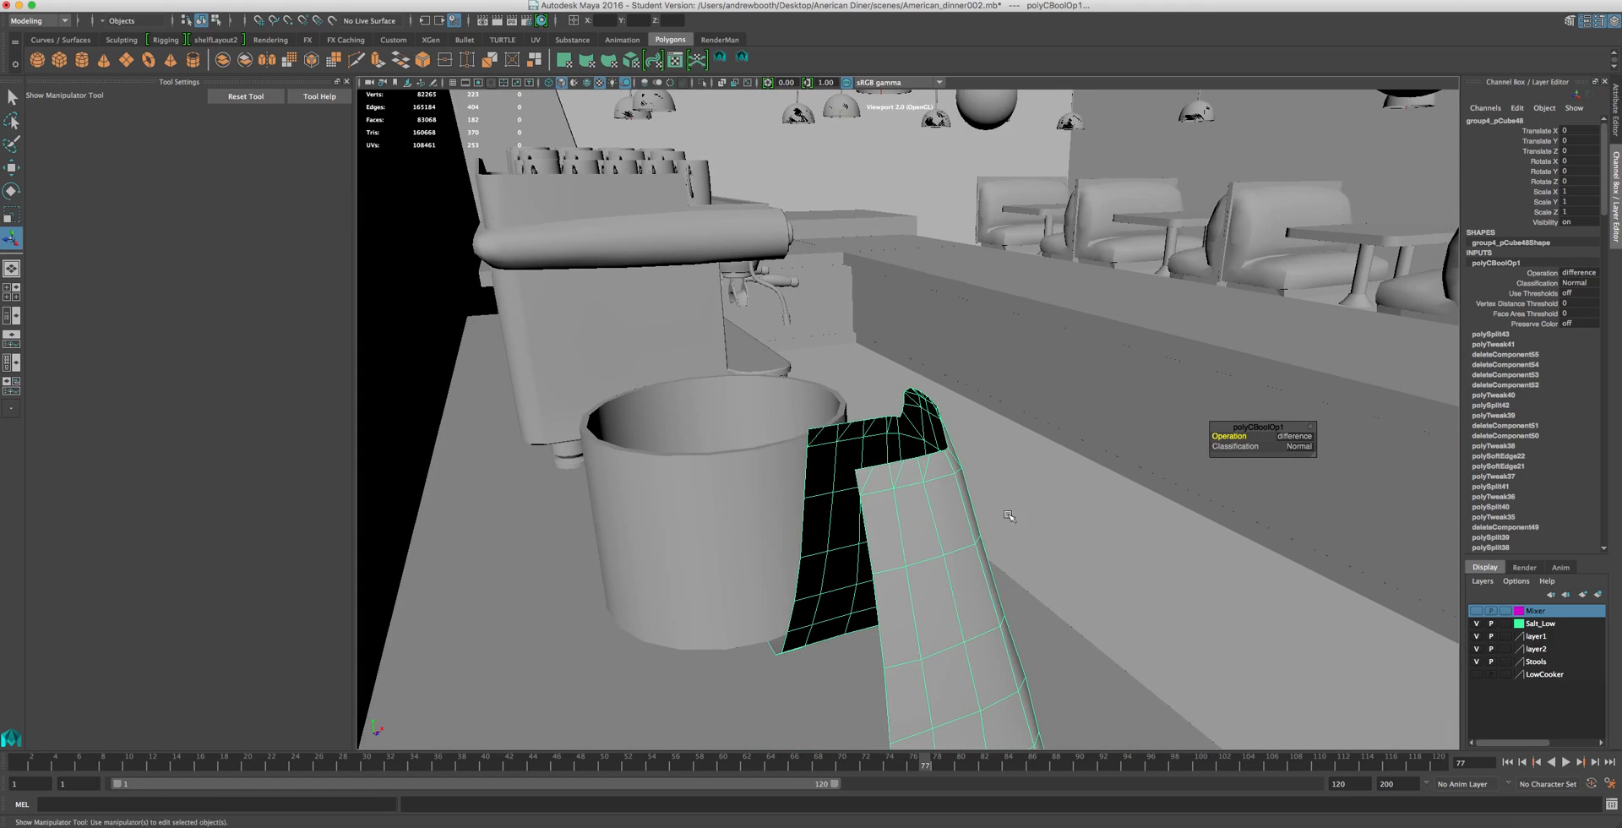
pyautogui.keyDown('alt'); pyautogui.moveTo(923, 411); pyautogui.dragTo(803, 520); pyautogui.keyUp('alt')
pyautogui.keyDown('alt'); pyautogui.moveTo(896, 373); pyautogui.dragTo(859, 423); pyautogui.keyUp('alt')
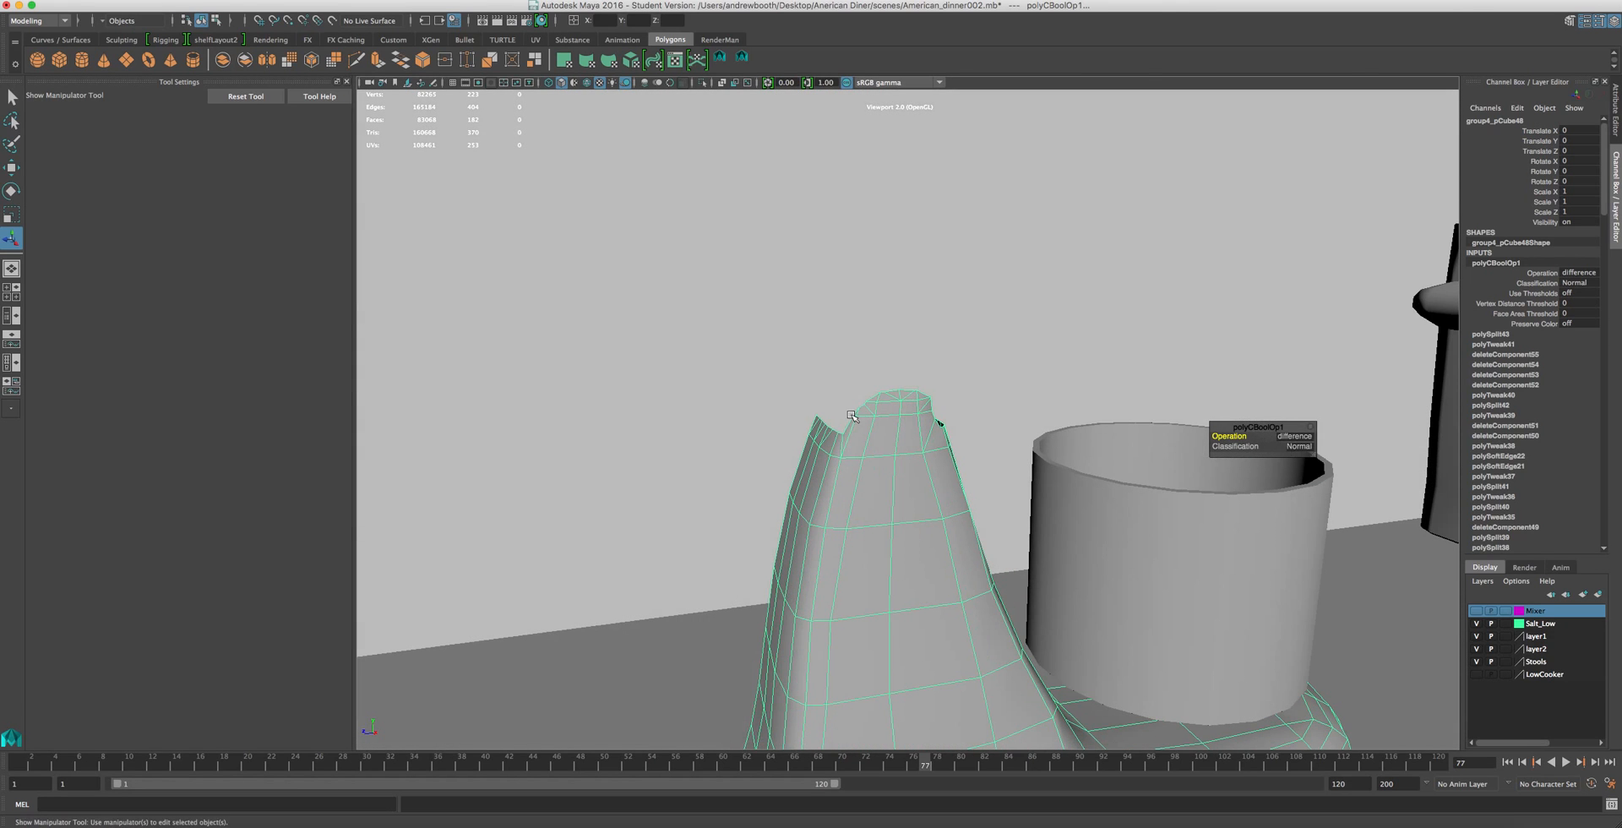
pyautogui.hotkey('ctrl', 'z')
pyautogui.click(899, 323)
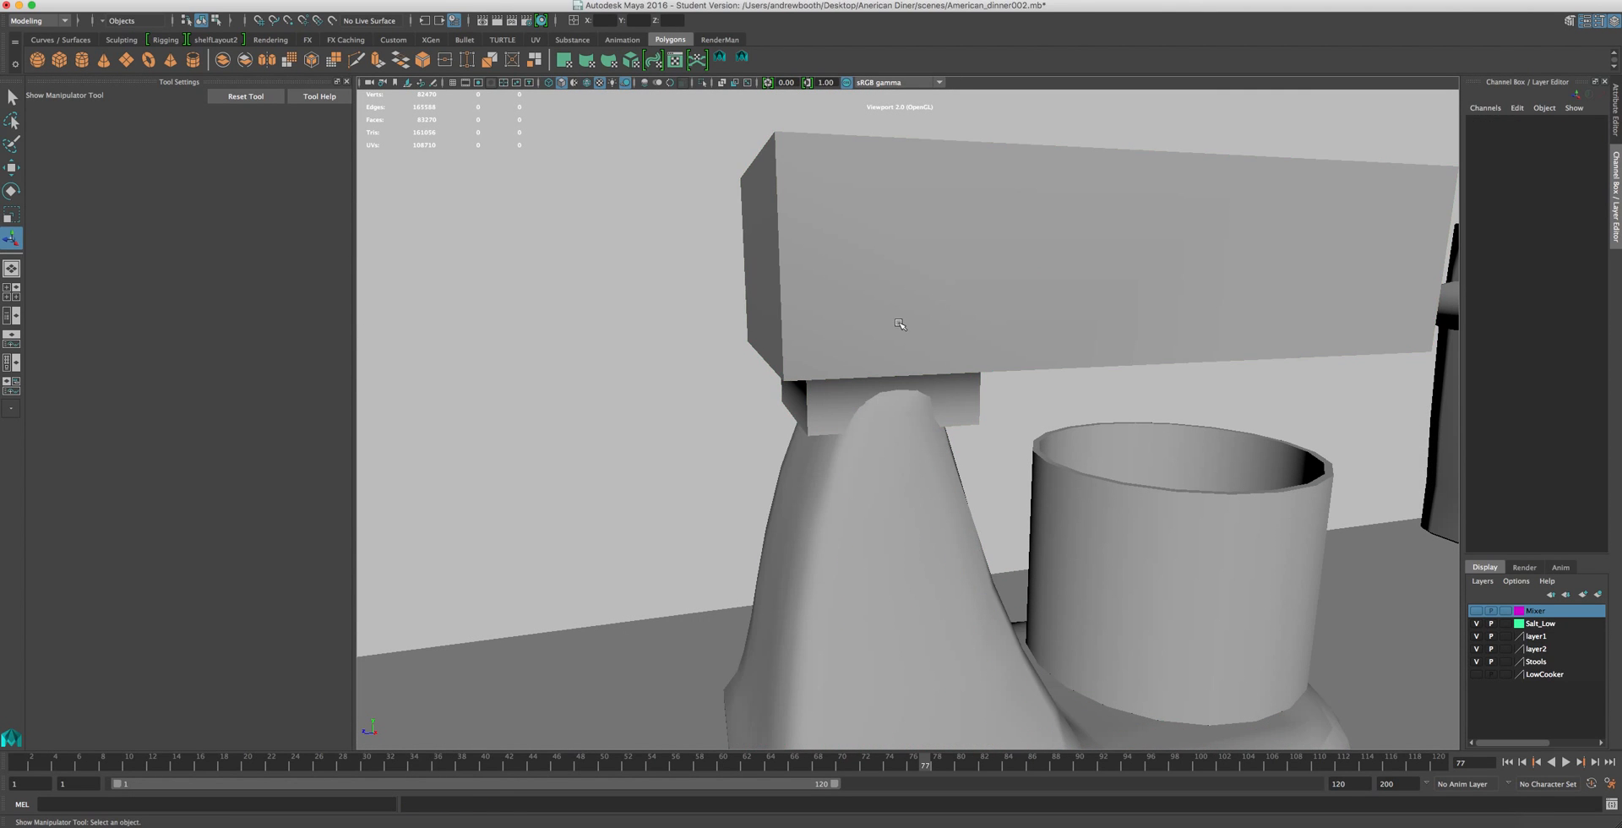
pyautogui.click(906, 453)
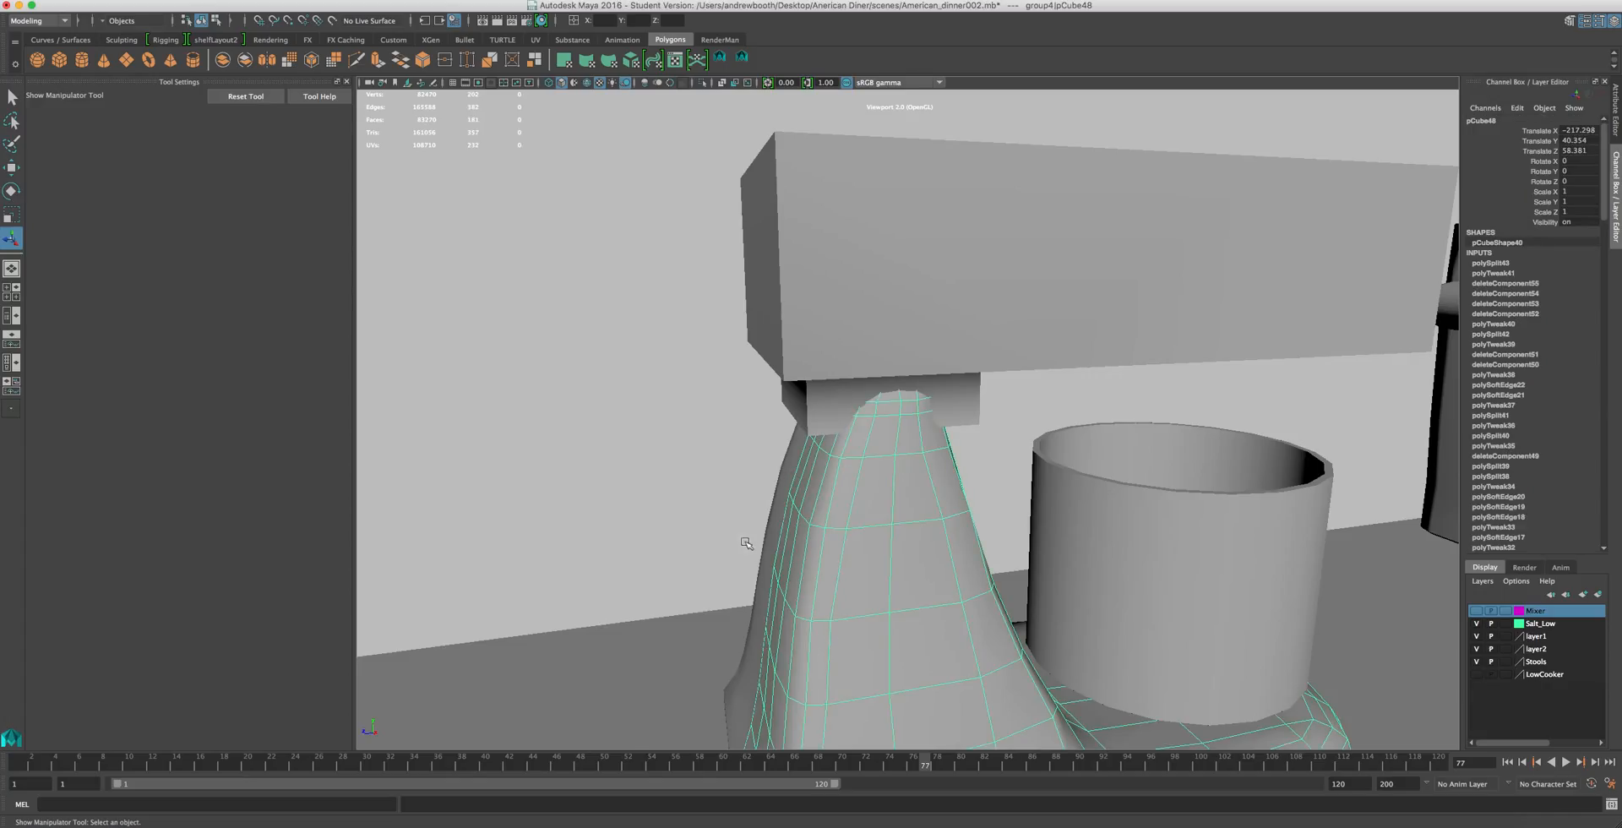
pyautogui.keyDown('alt'); pyautogui.moveTo(744, 542); pyautogui.dragTo(859, 550); pyautogui.keyUp('alt')
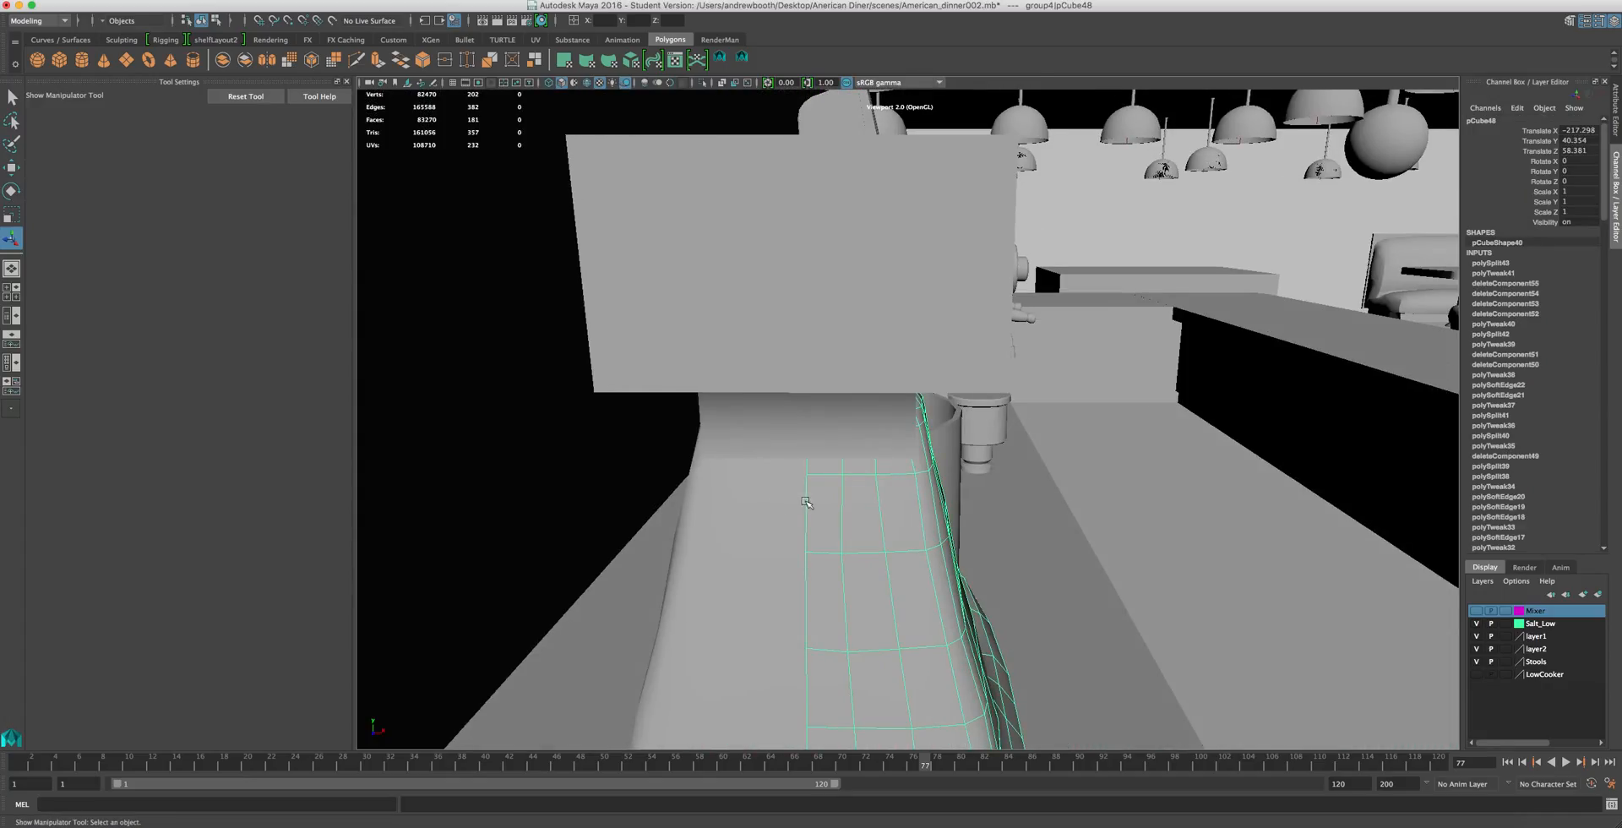
pyautogui.scroll(-3, 808, 520)
pyautogui.keyDown('shift'); pyautogui.click(803, 560); pyautogui.keyUp('shift')
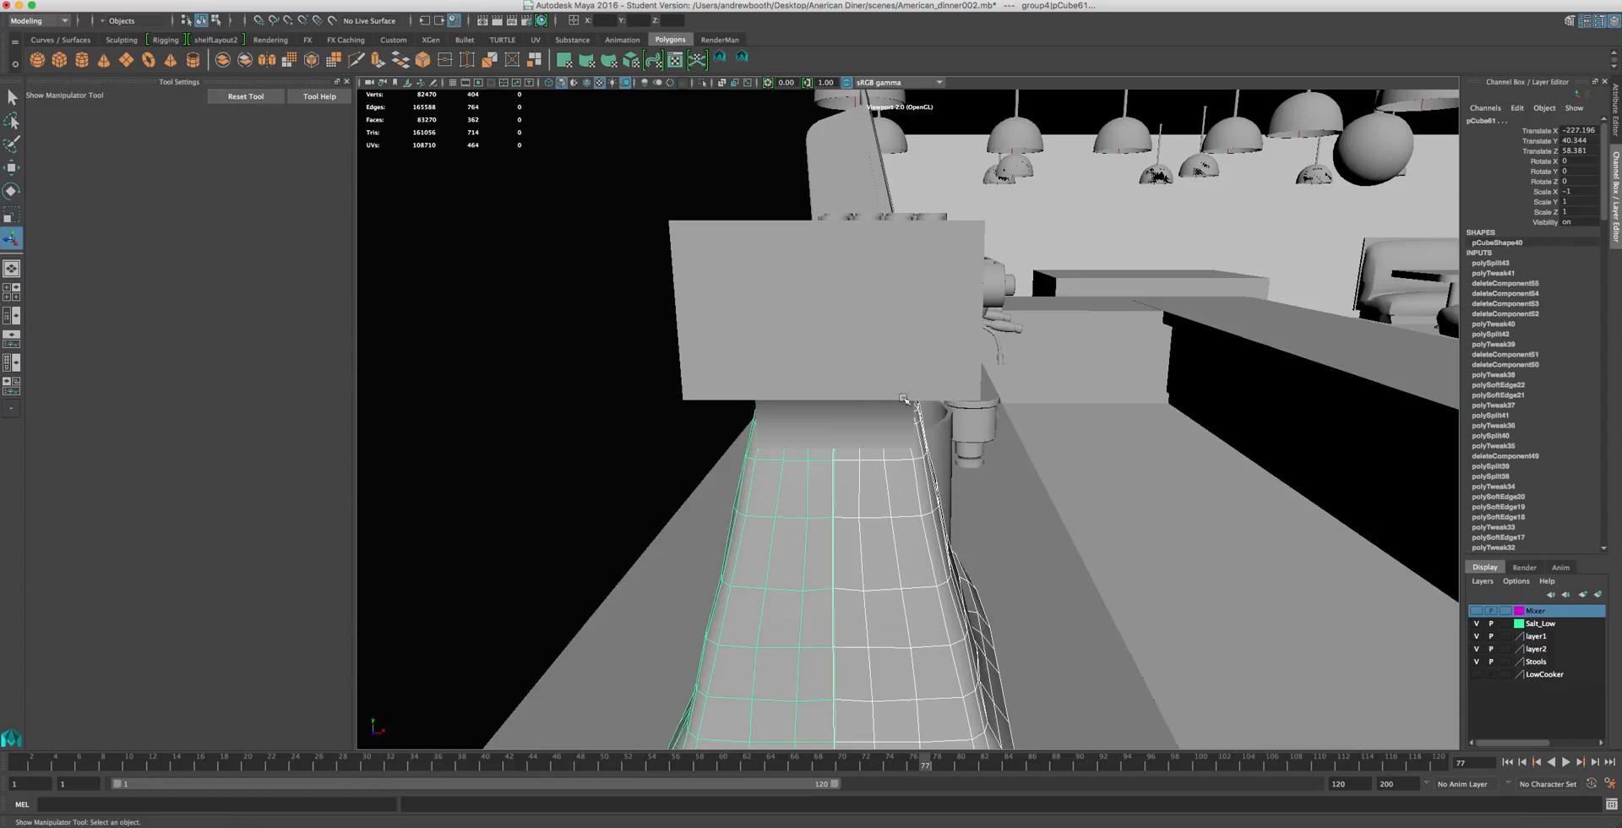
pyautogui.keyDown('alt'); pyautogui.moveTo(881, 317); pyautogui.dragTo(887, 264); pyautogui.keyUp('alt')
pyautogui.click(829, 379)
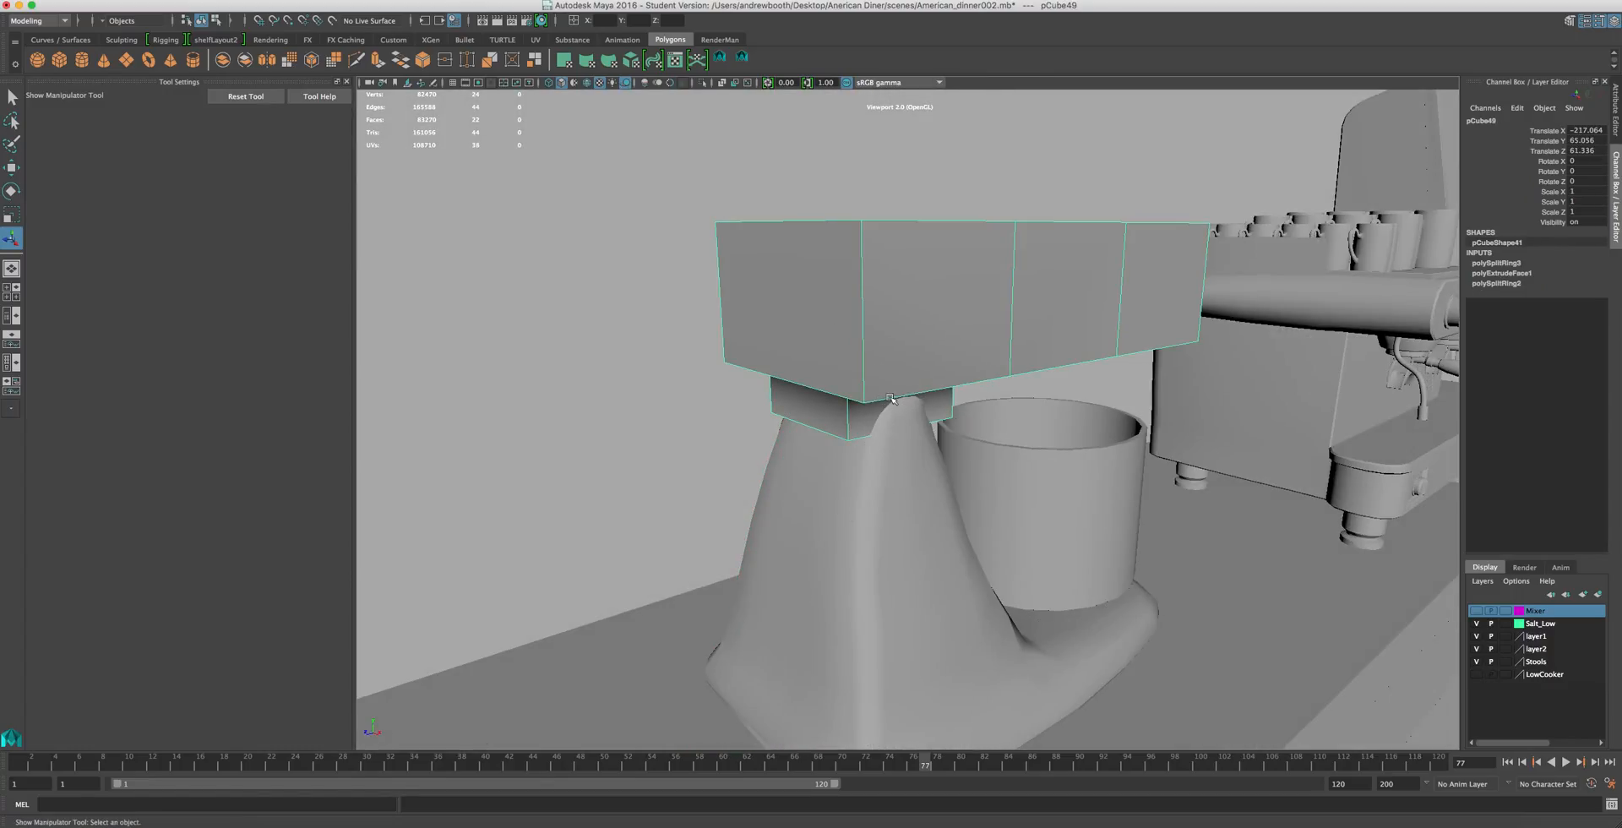
pyautogui.click(912, 518)
pyautogui.click(891, 326)
pyautogui.click(295, 3)
pyautogui.moveTo(355, 3)
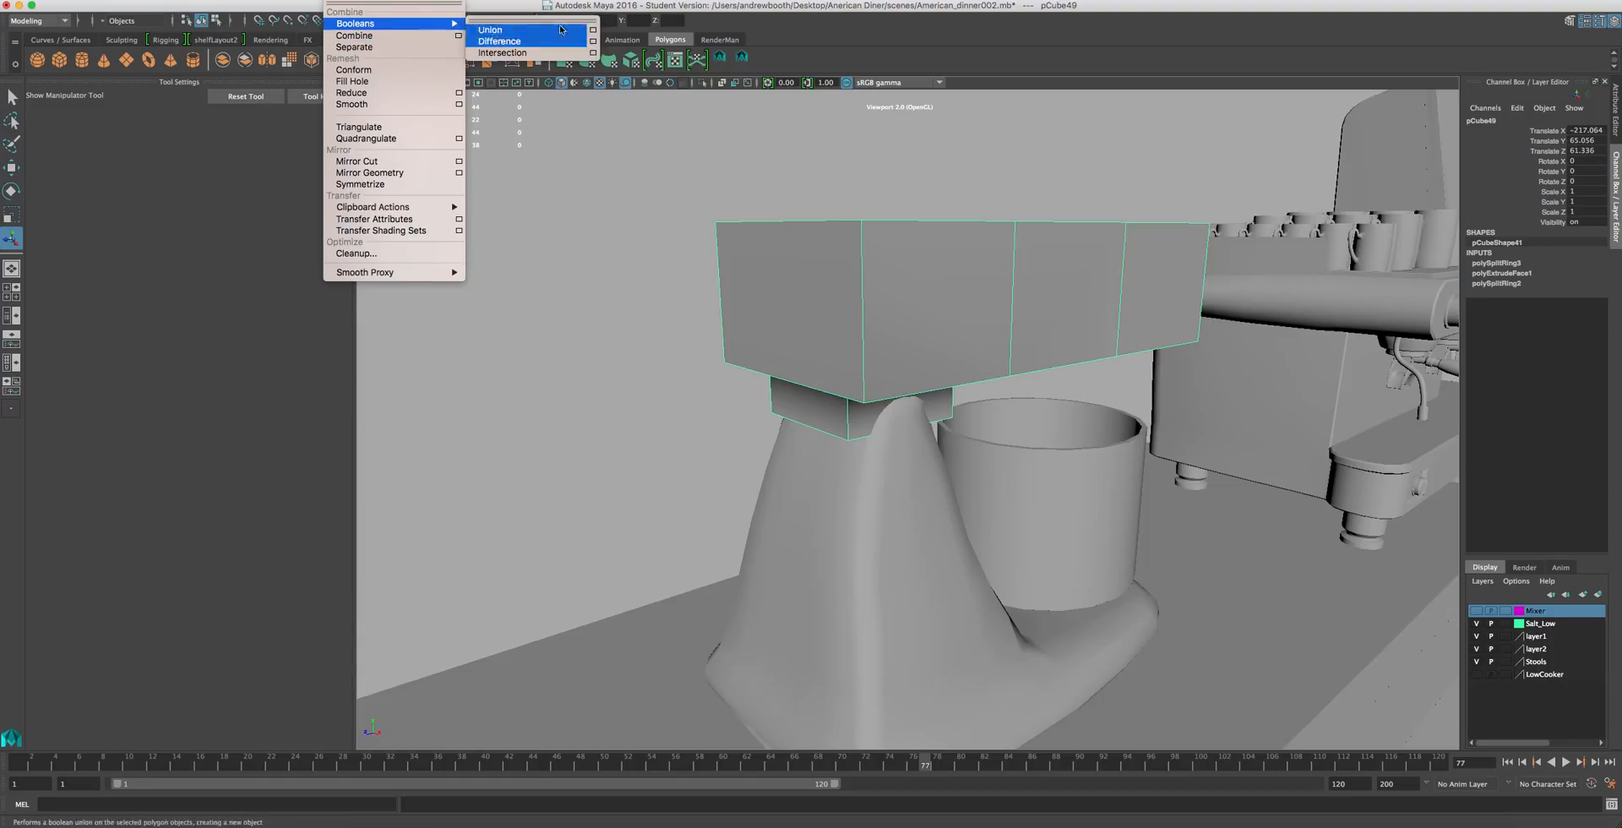
pyautogui.click(502, 52)
pyautogui.scroll(3, 961, 439)
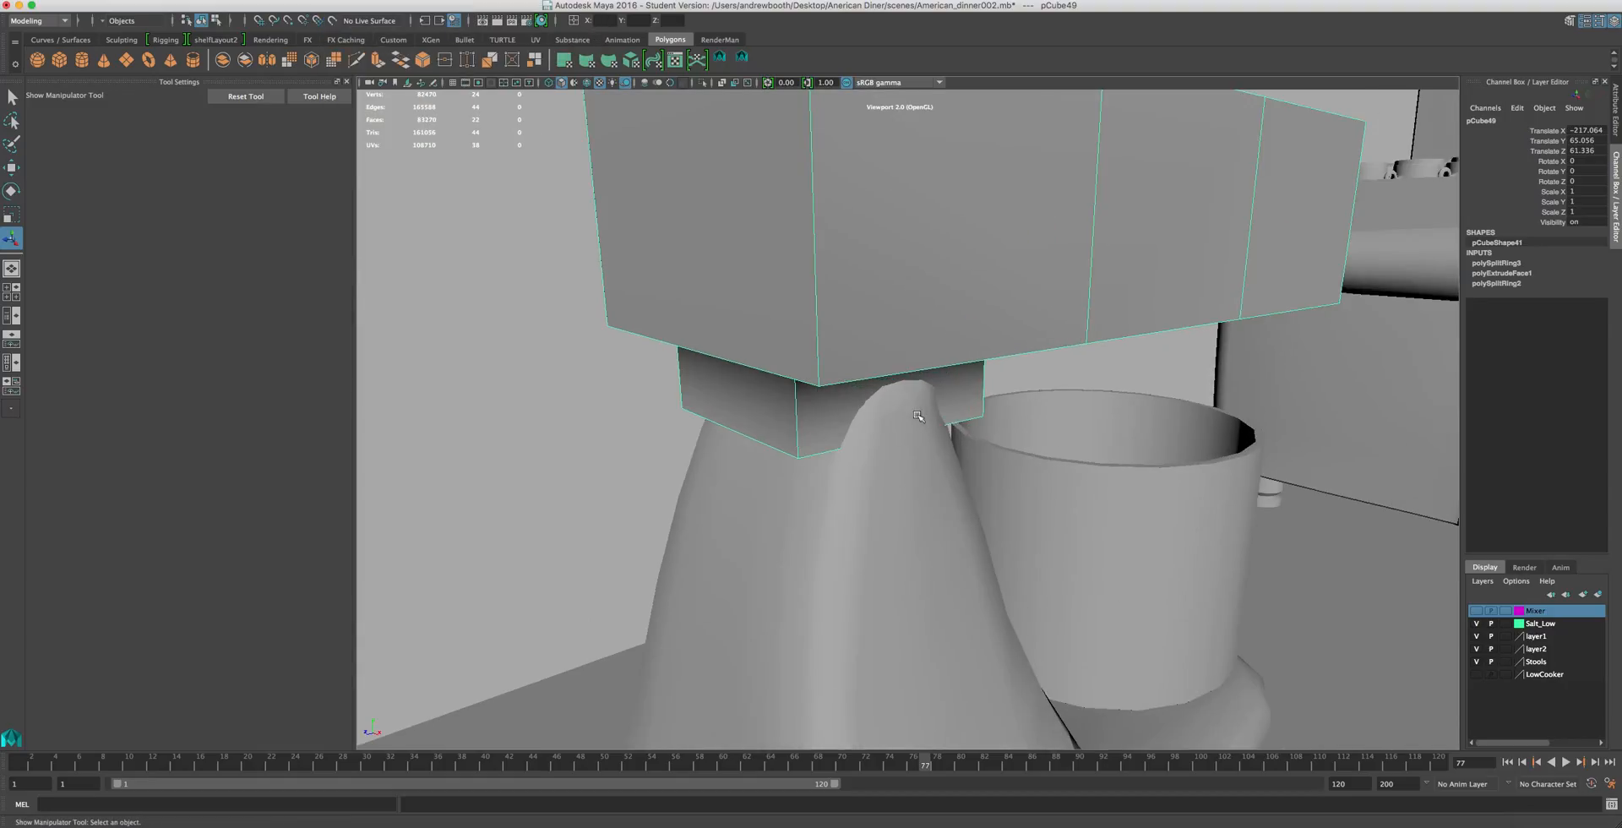
# - Combine the two mirrored halves of the mixer stand into a single mesh
pyautogui.click(732, 515)
pyautogui.keyDown('shift'); pyautogui.click(714, 498); pyautogui.keyUp('shift')
pyautogui.scroll(2, 717, 497)
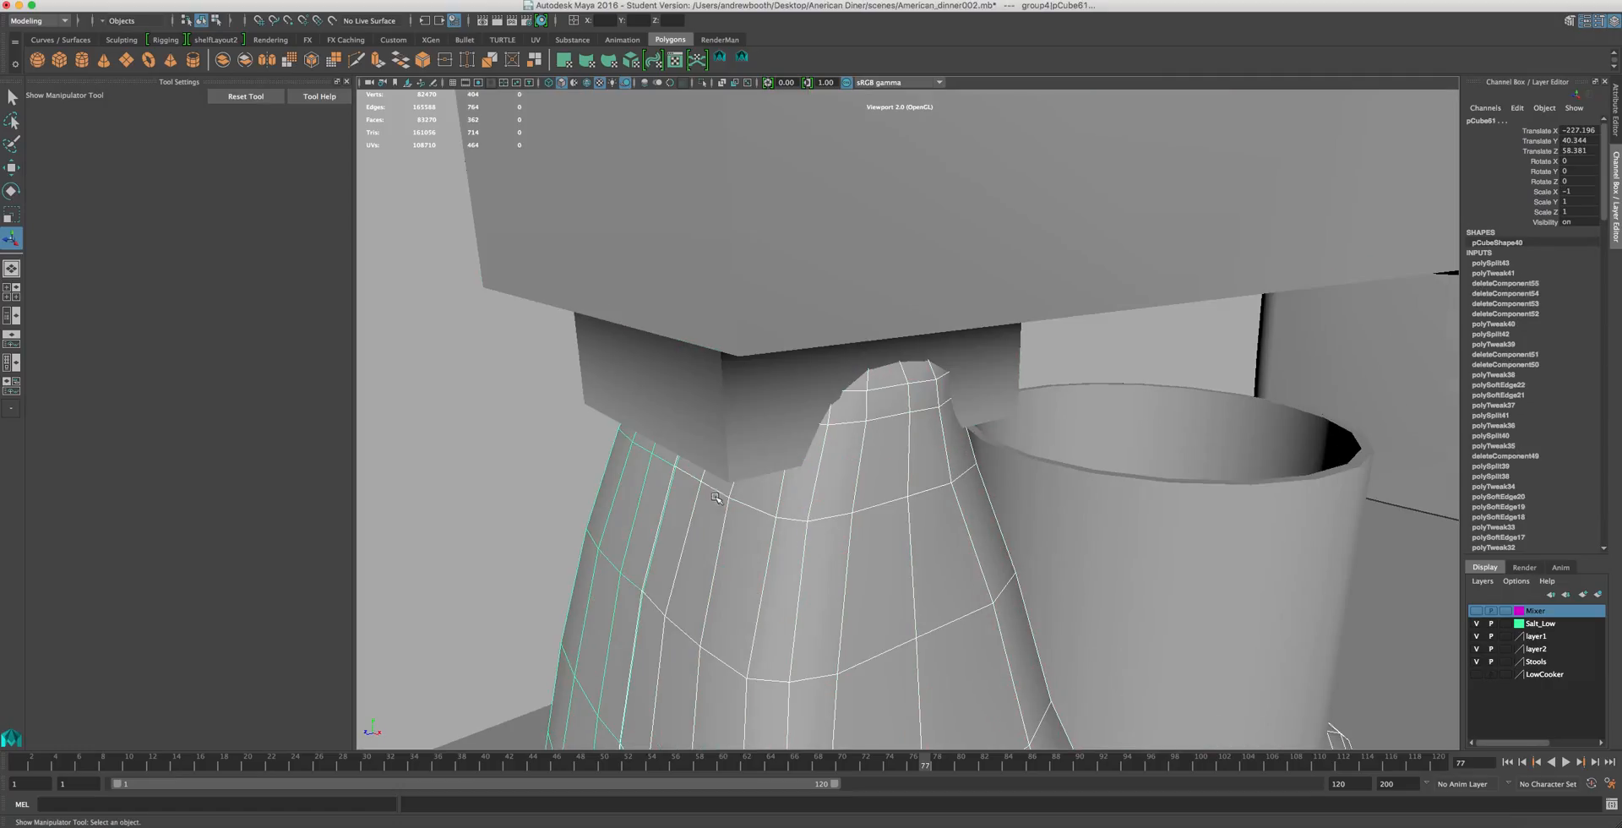
pyautogui.click(439, 0)
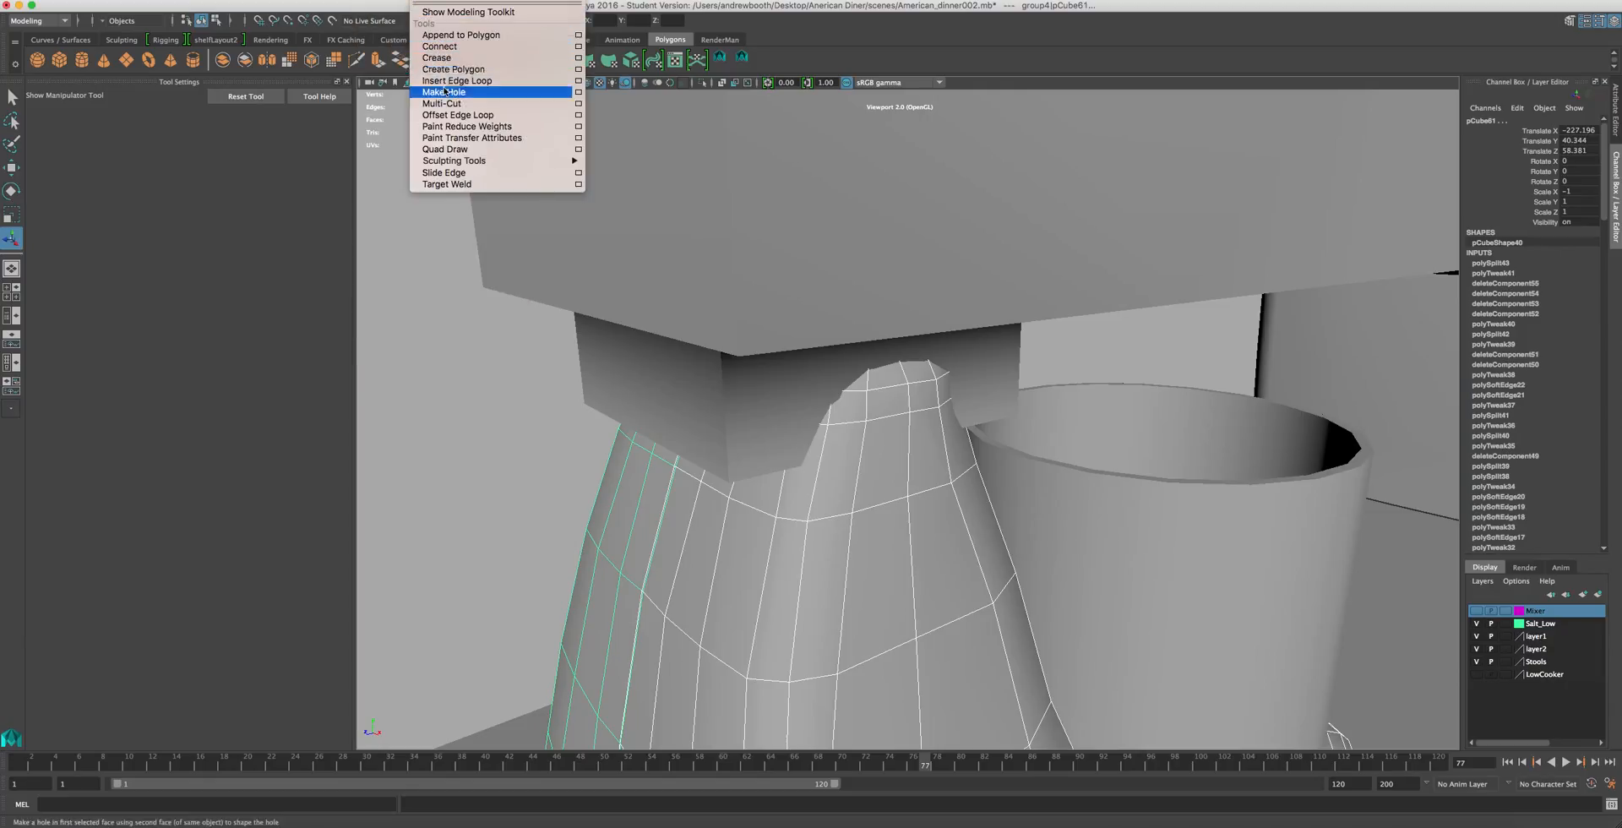
pyautogui.moveTo(339, 0)
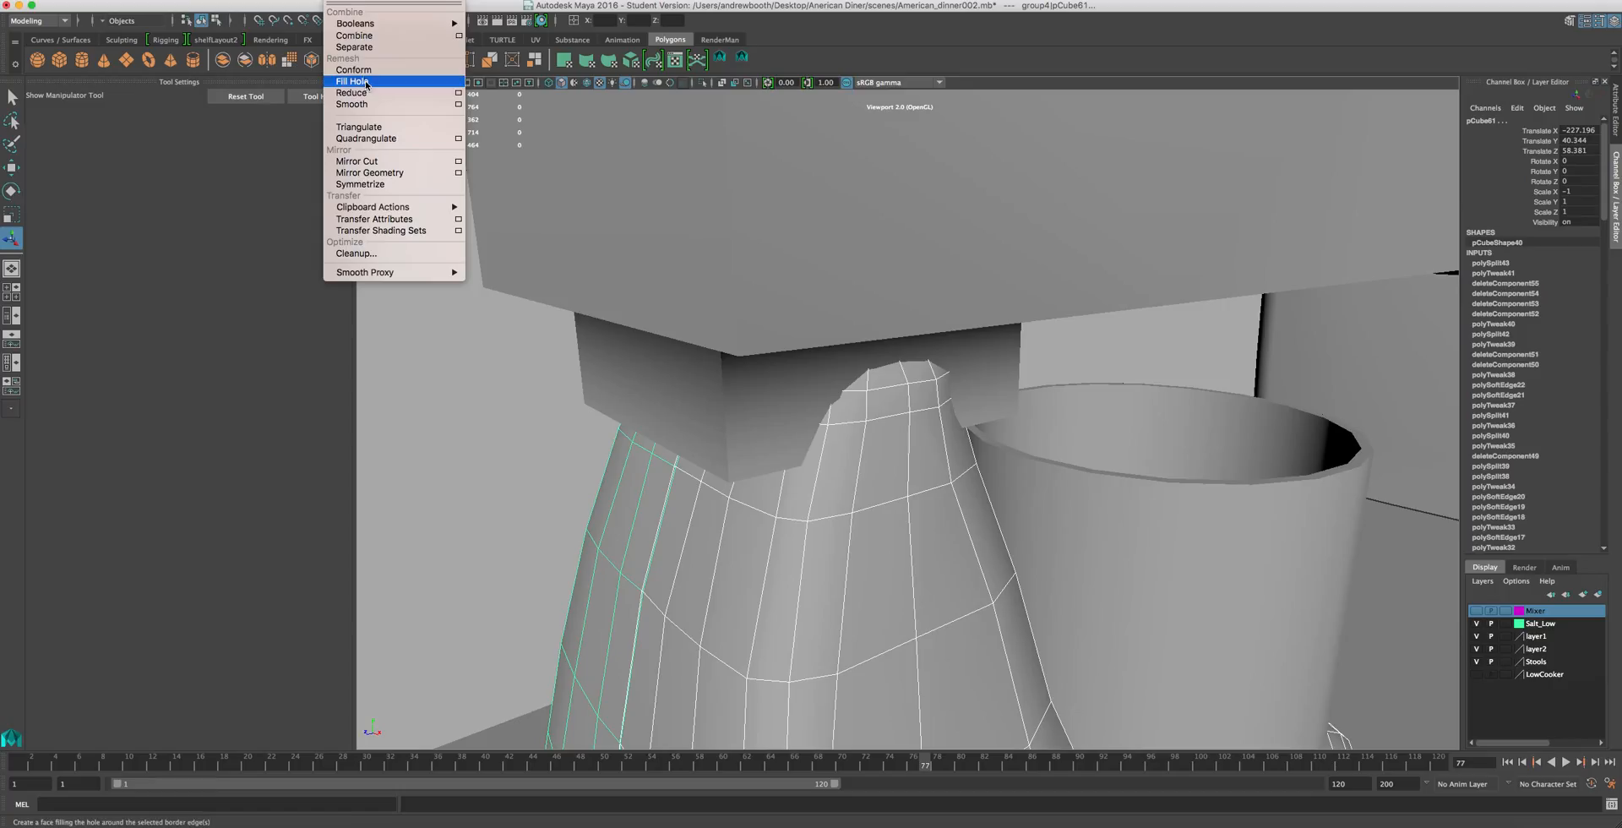
pyautogui.click(361, 36)
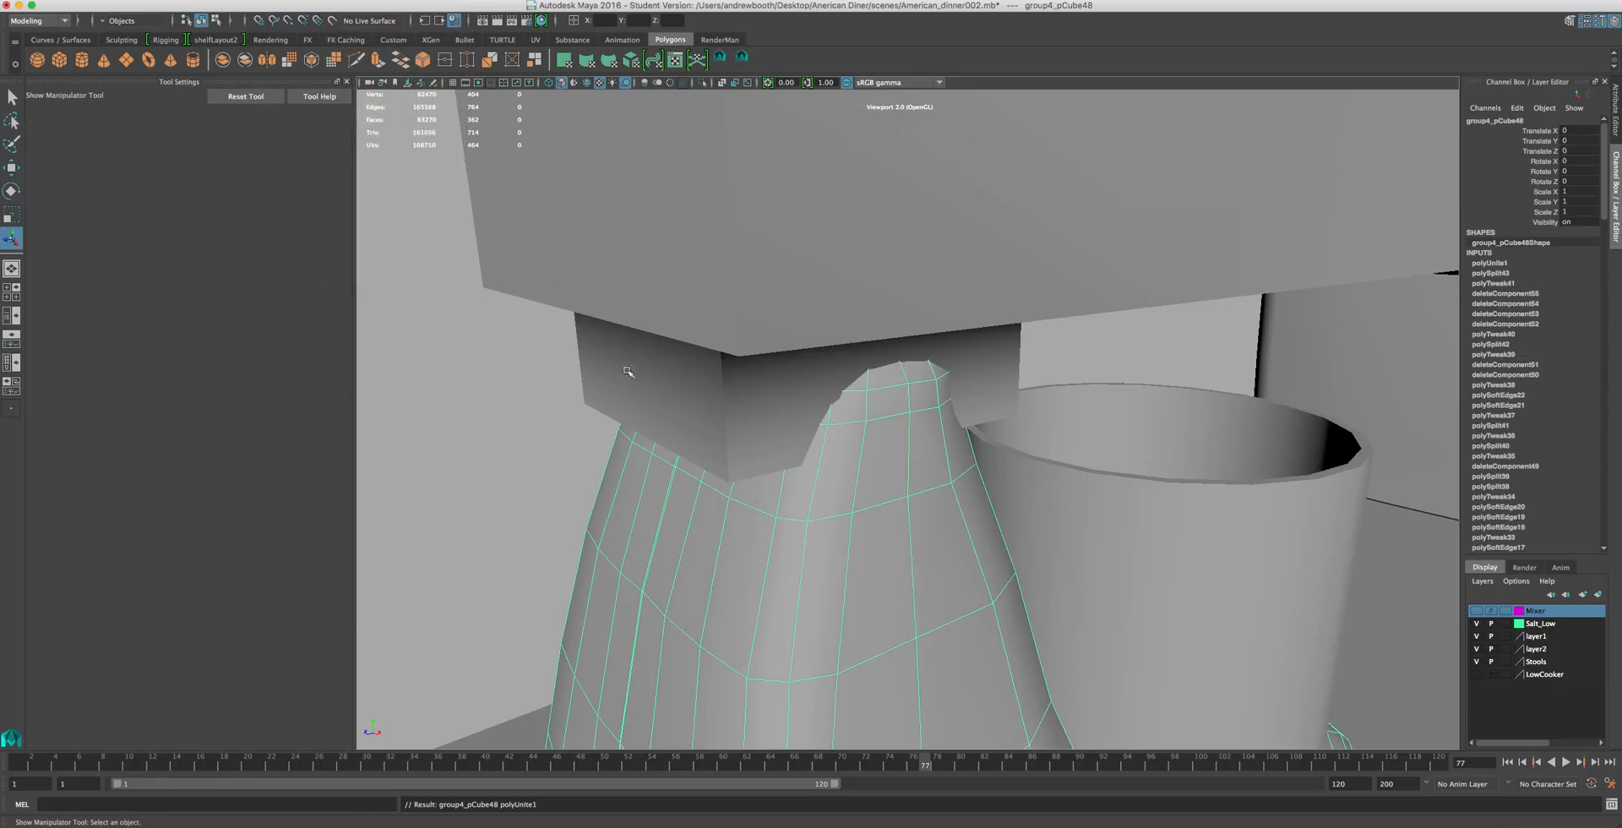
pyautogui.scroll(-4, 759, 524)
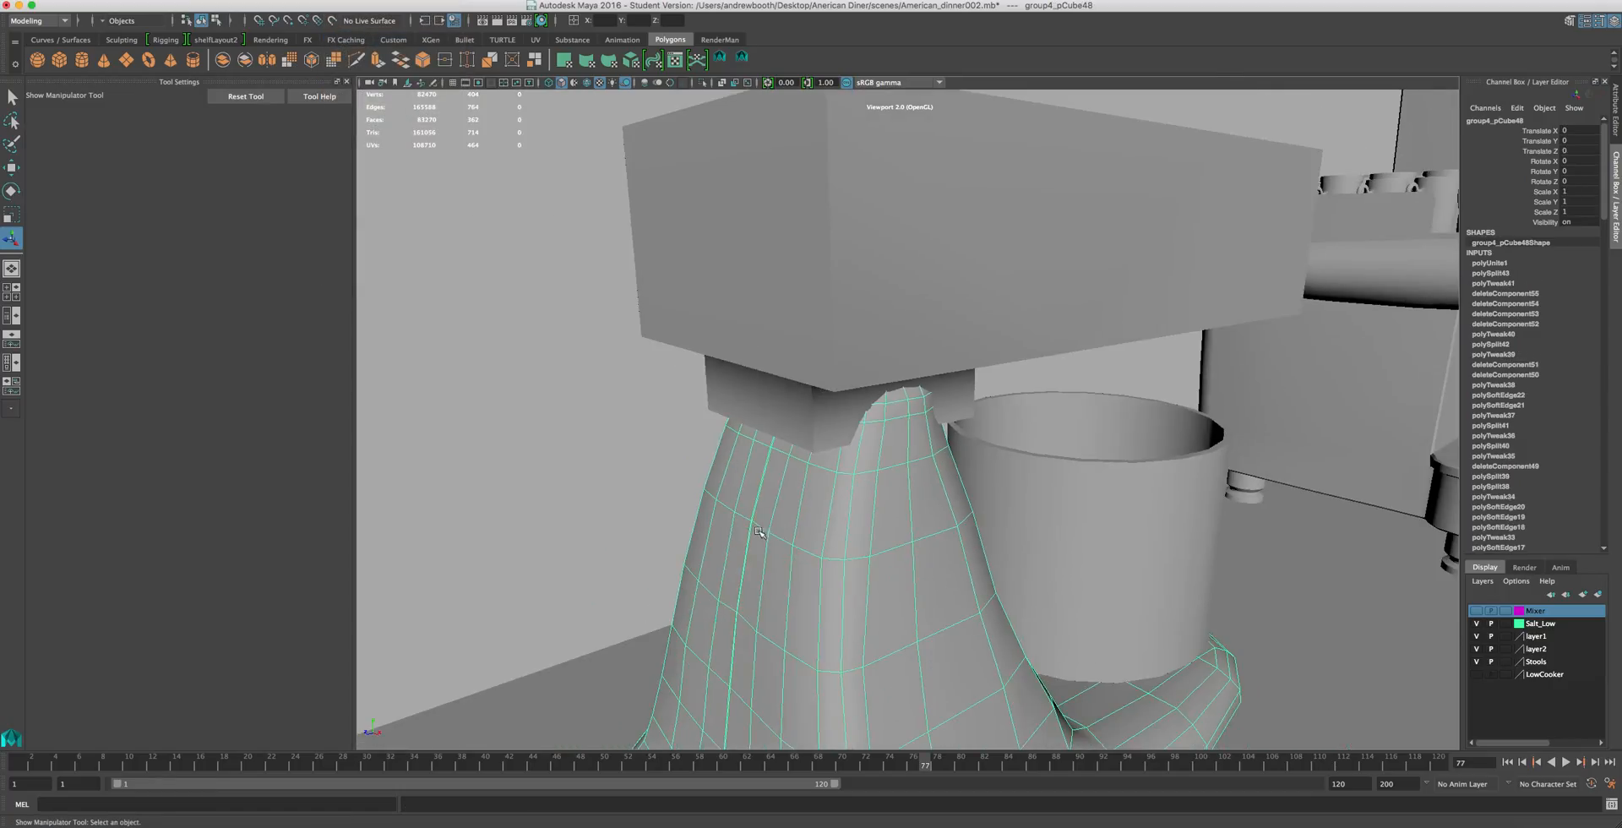
# - Apply a Boolean intersection between the head block and the combined stand, and inspect the resulting curved piece
pyautogui.click(835, 282)
pyautogui.click(376, 2)
pyautogui.click(376, 1)
pyautogui.keyDown('shift'); pyautogui.click(851, 282); pyautogui.keyUp('shift')
pyautogui.click(864, 254)
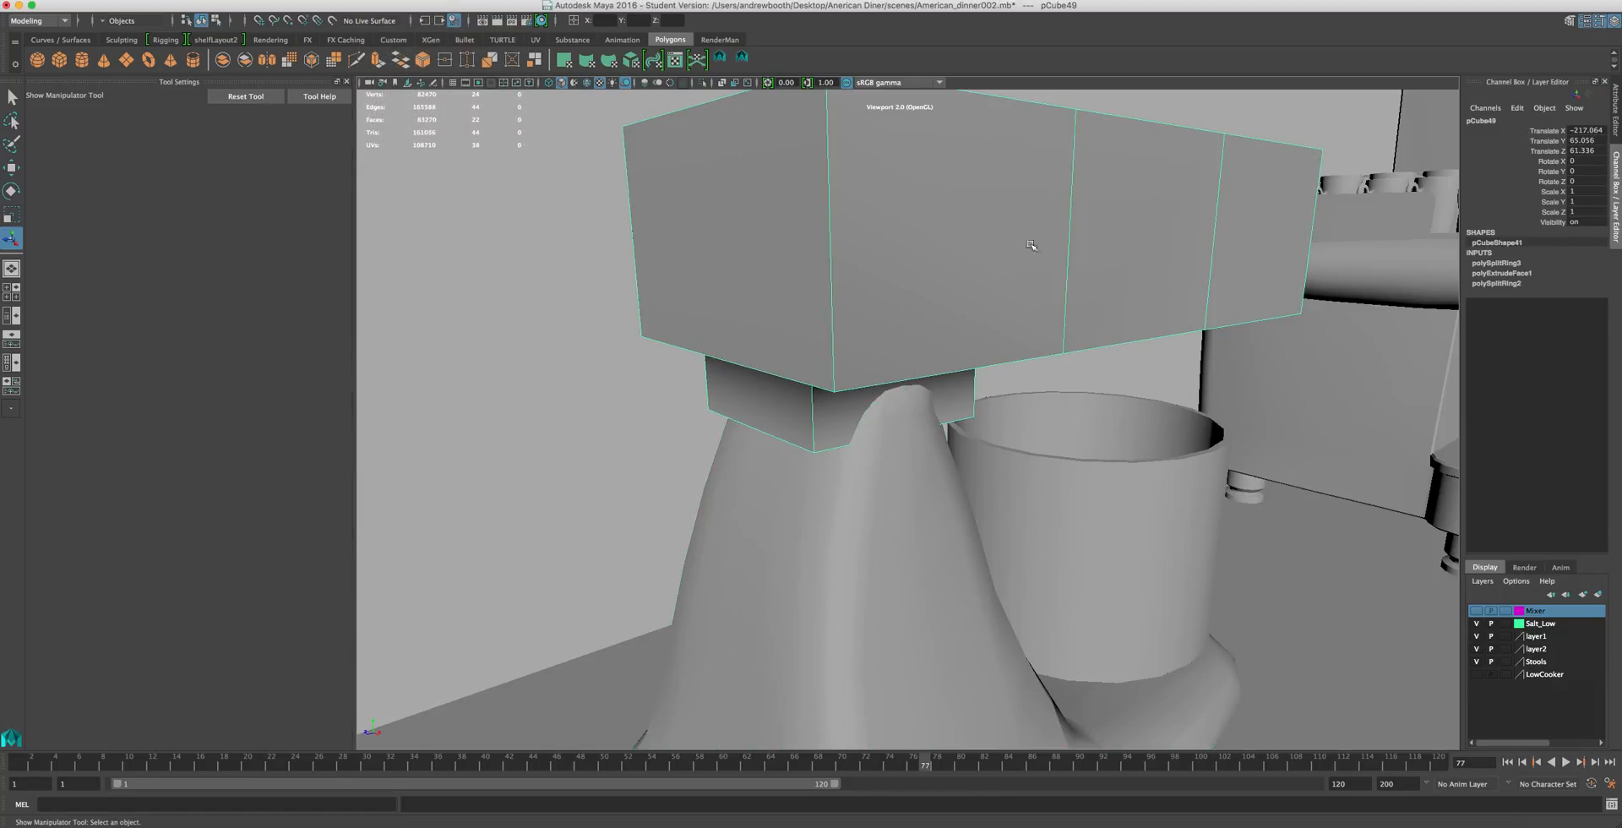
pyautogui.keyDown('shift'); pyautogui.click(874, 504); pyautogui.keyUp('shift')
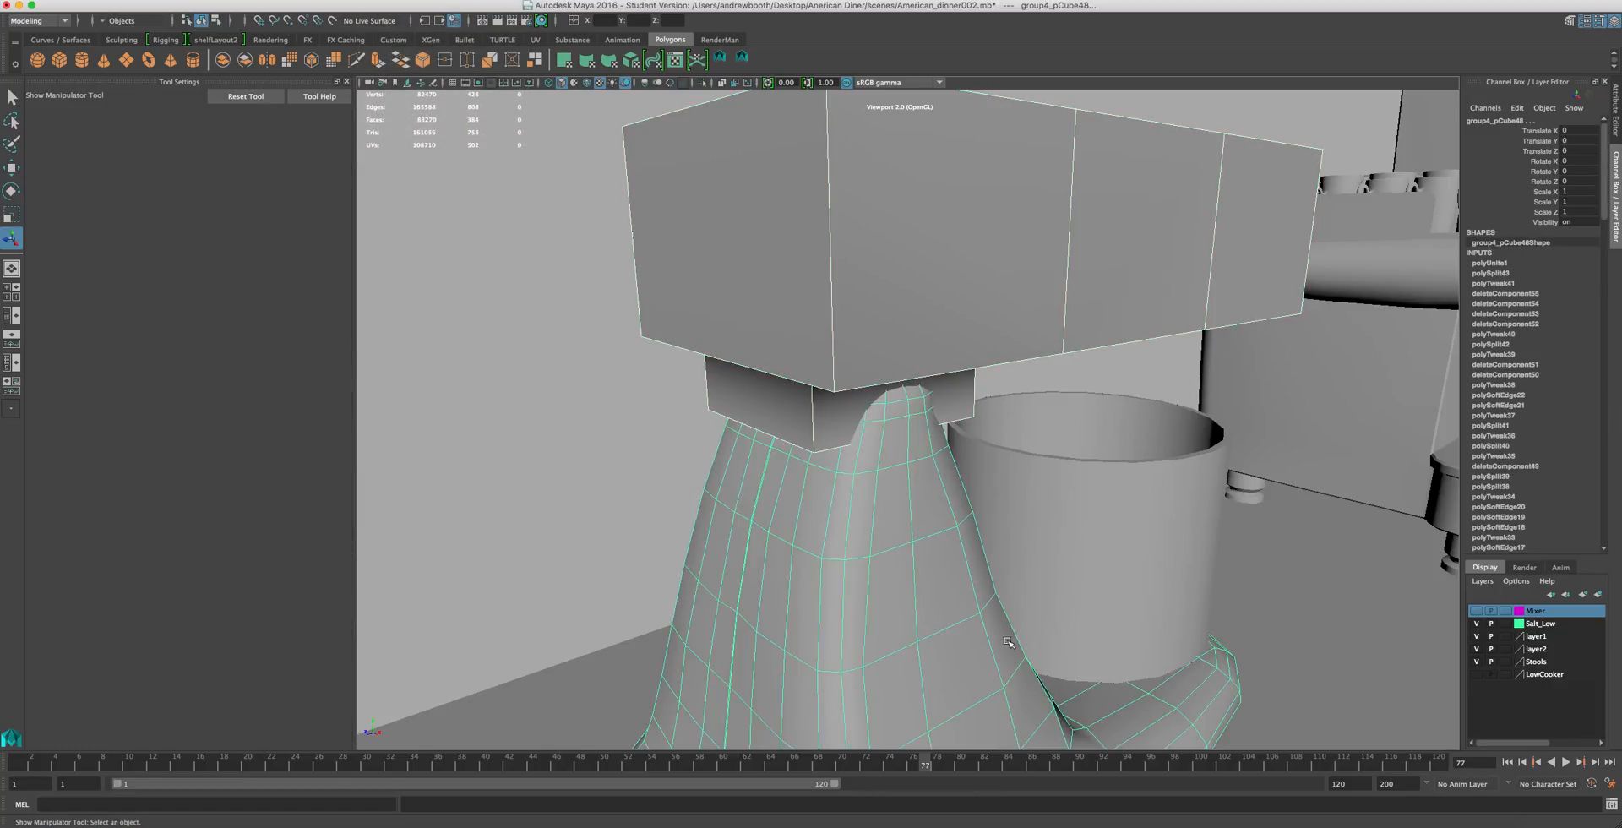
pyautogui.click(490, 2)
pyautogui.moveTo(338, 2)
pyautogui.moveTo(380, 23)
pyautogui.click(507, 51)
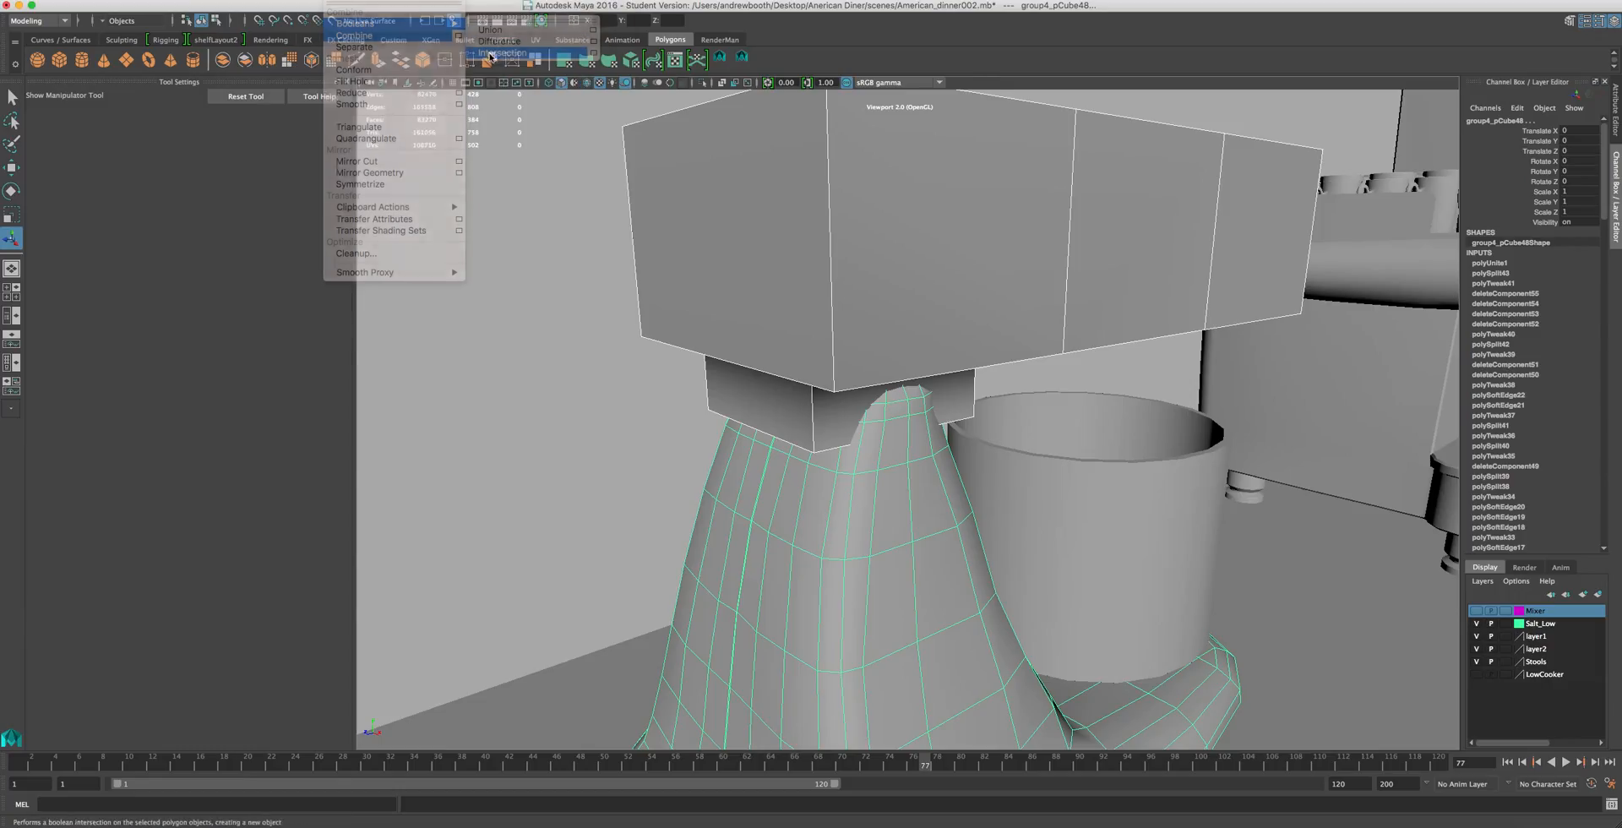
pyautogui.scroll(2, 929, 451)
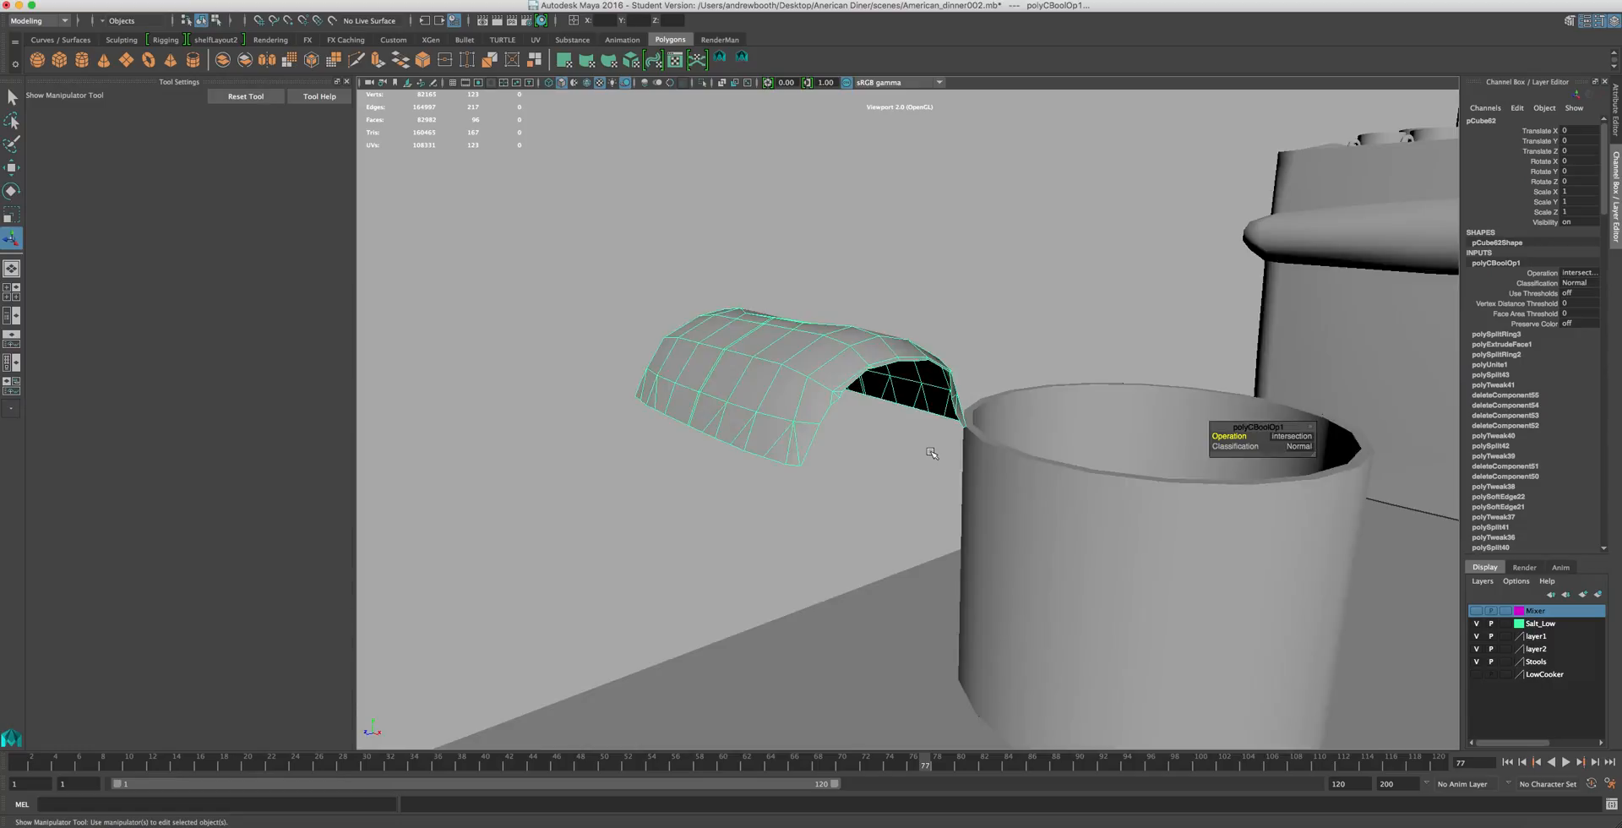
pyautogui.scroll(-5, 928, 449)
pyautogui.scroll(4, 926, 448)
pyautogui.scroll(3, 924, 446)
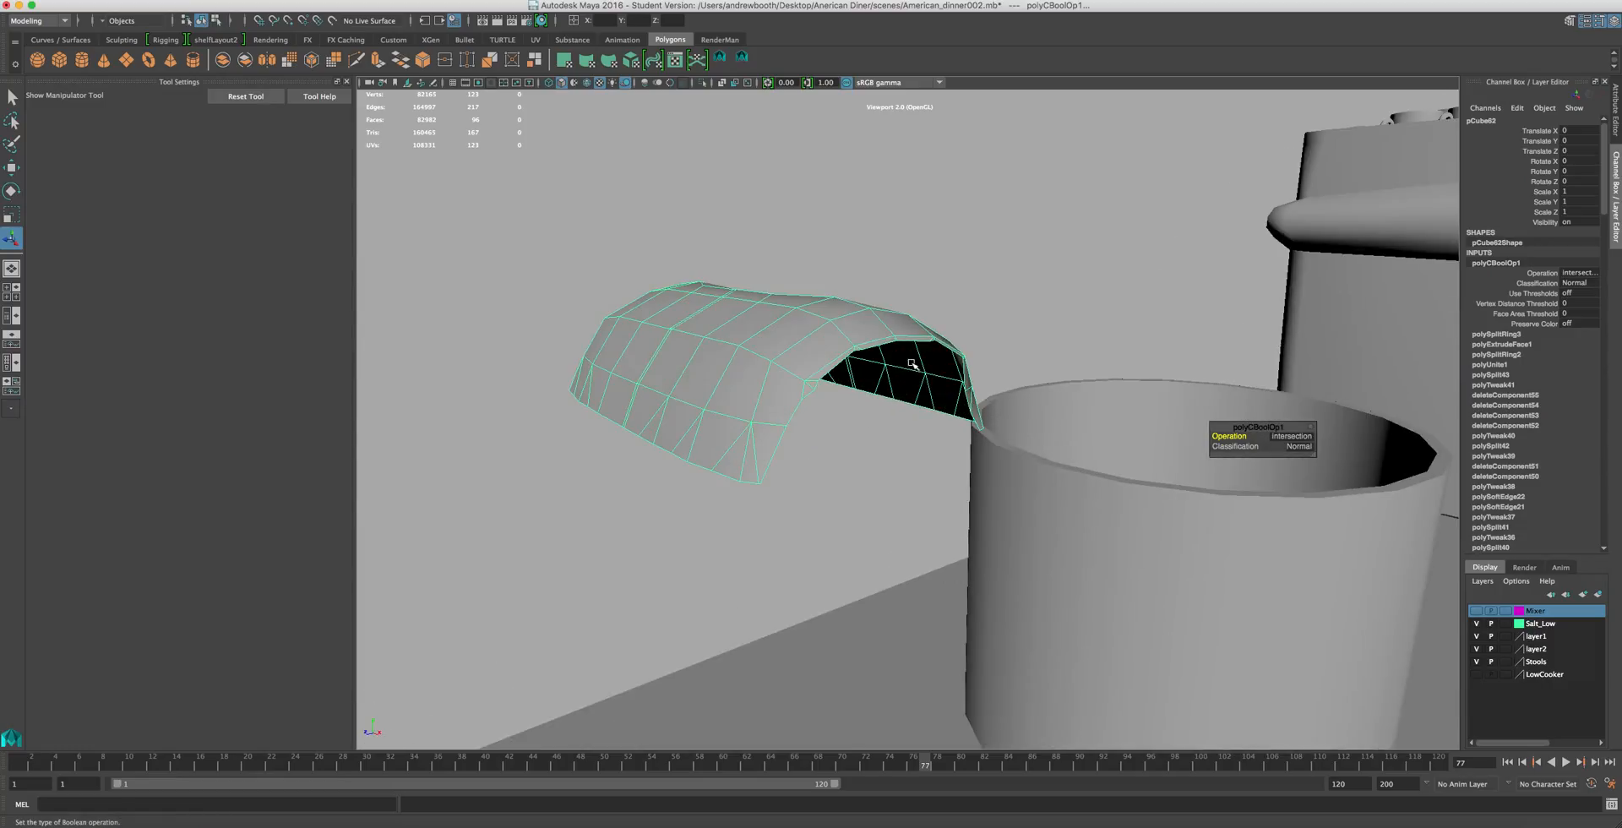
# - Change the Boolean operation from intersection to difference and inspect the head block's neck from below
pyautogui.click(1283, 435)
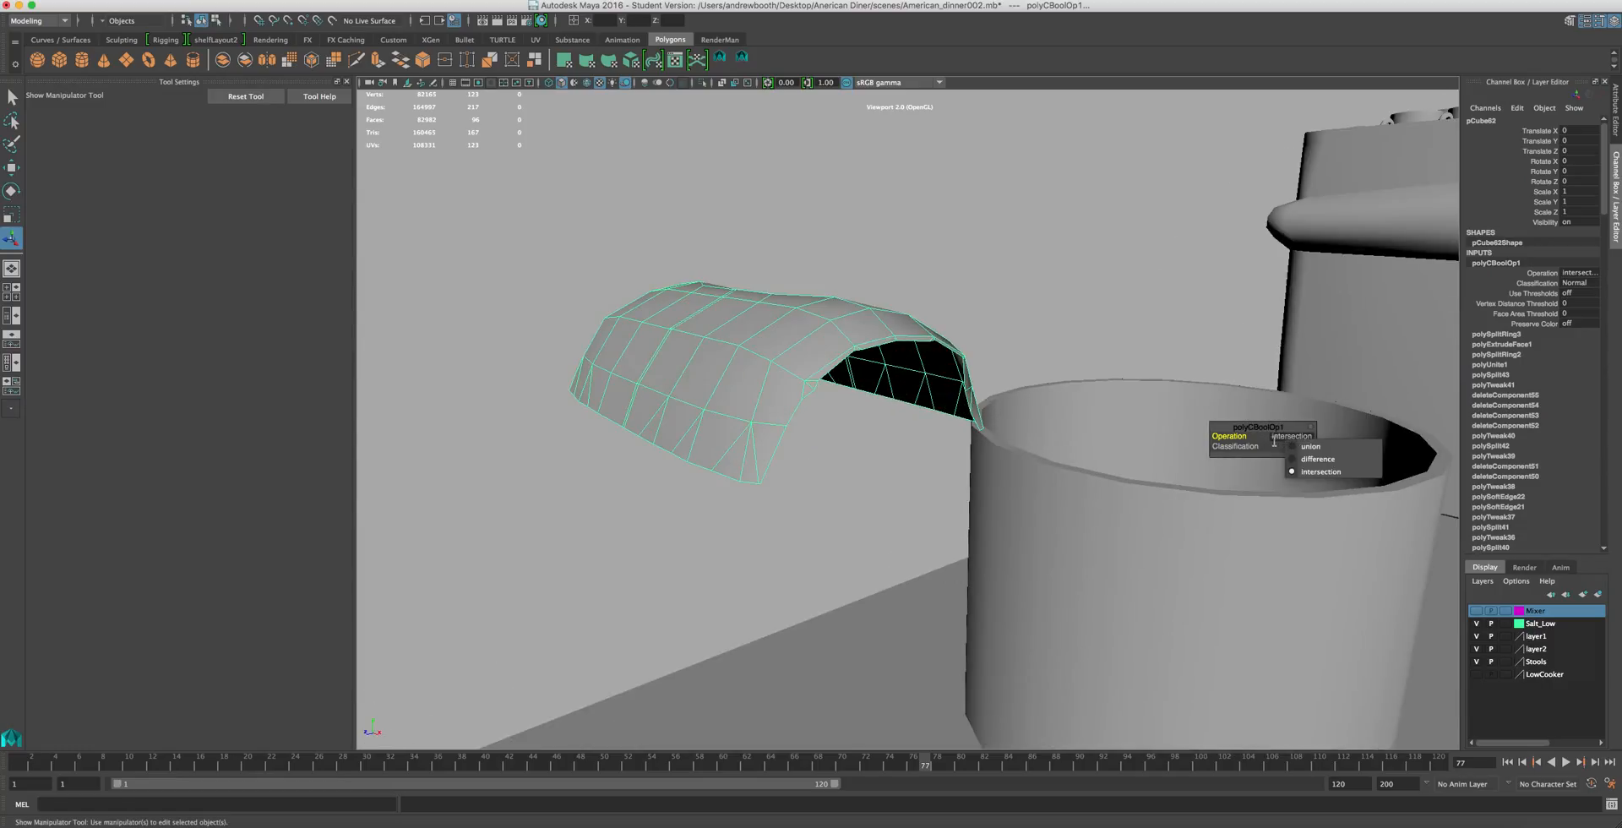
pyautogui.click(1290, 463)
pyautogui.keyDown('alt'); pyautogui.moveTo(1118, 417); pyautogui.dragTo(760, 299); pyautogui.keyUp('alt')
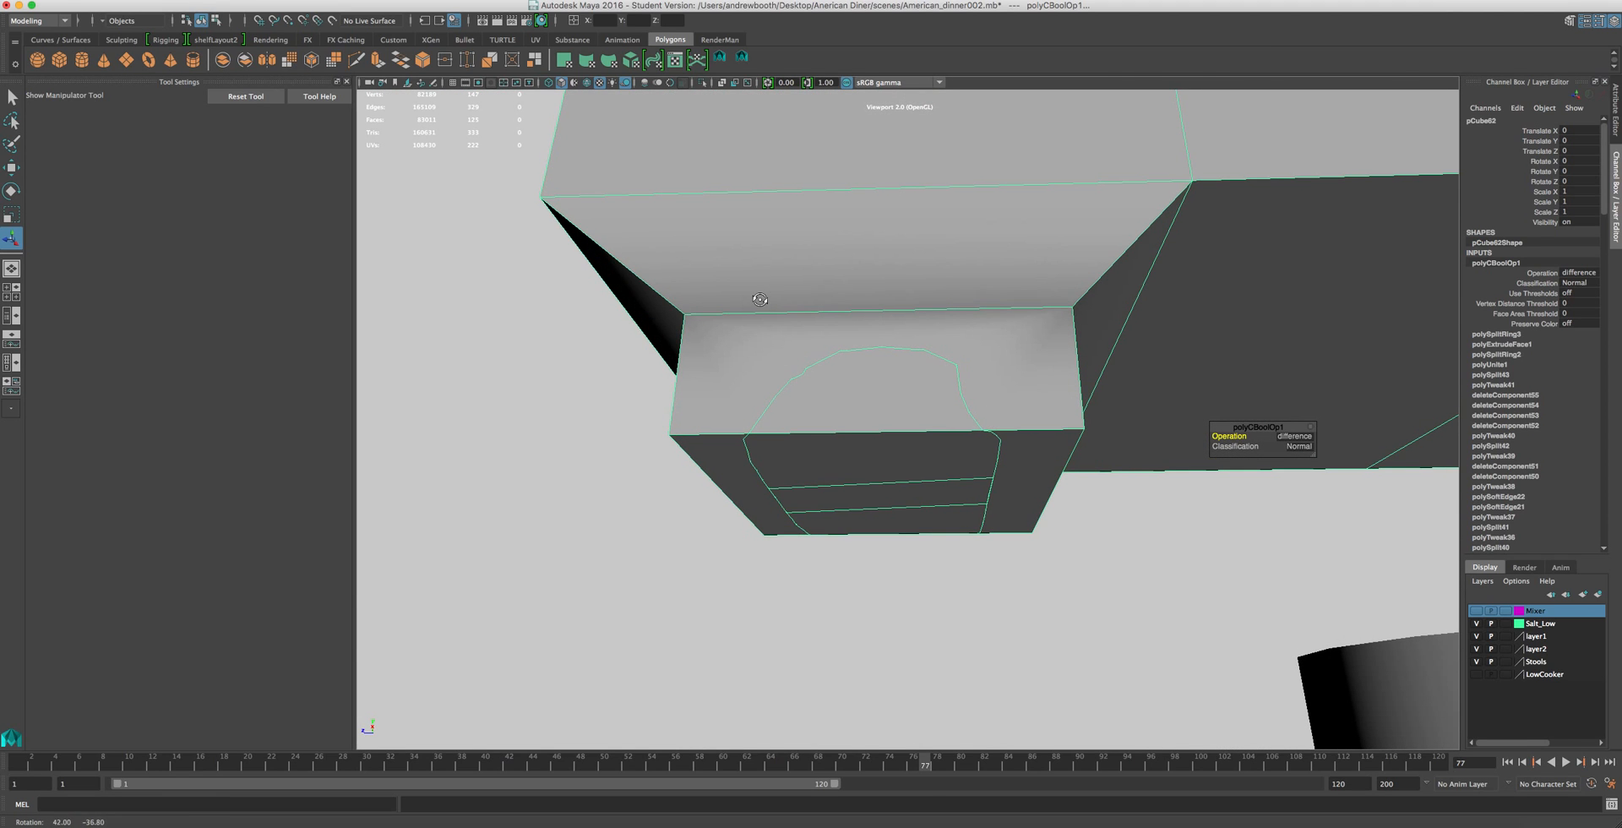
# - Try the intersection operation and Edge classification on the Boolean, and return it to difference with Normal classification
pyautogui.rightClick(866, 434)
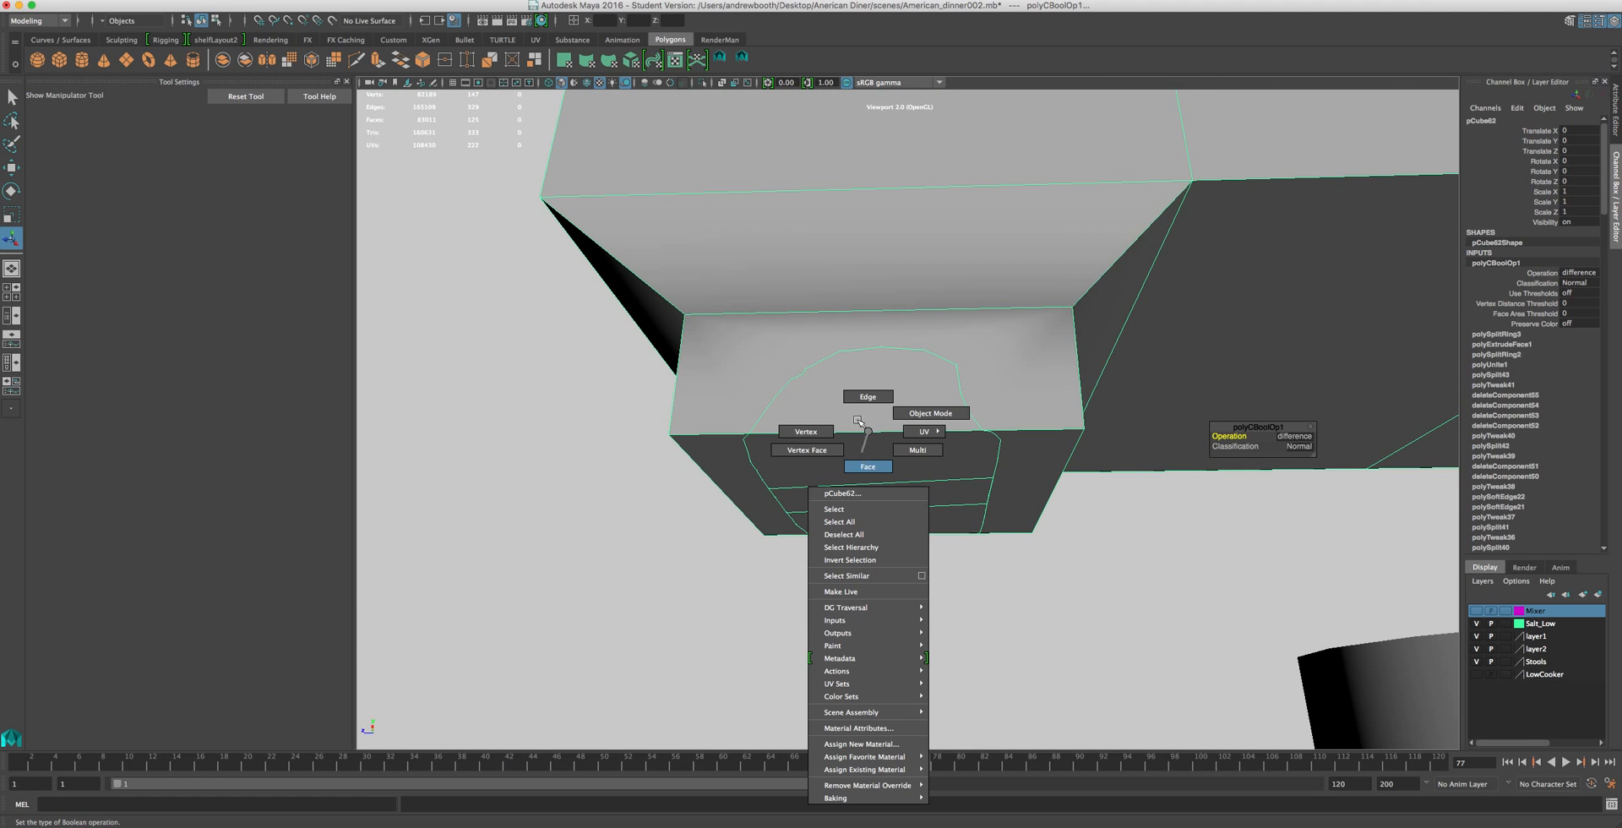
pyautogui.click(1292, 436)
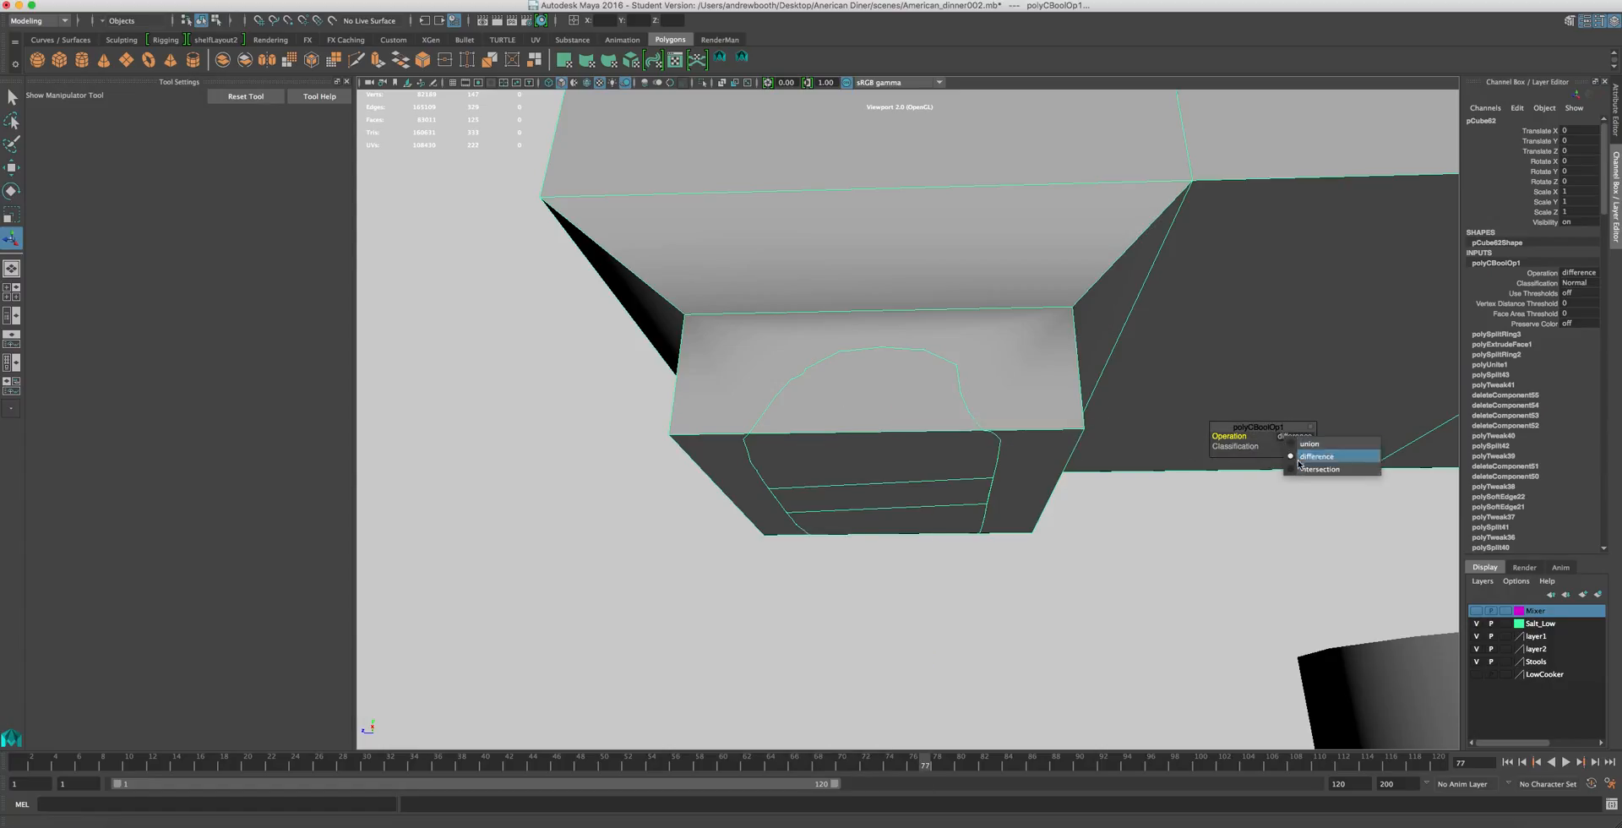
pyautogui.click(1305, 469)
pyautogui.click(1296, 446)
pyautogui.click(1294, 456)
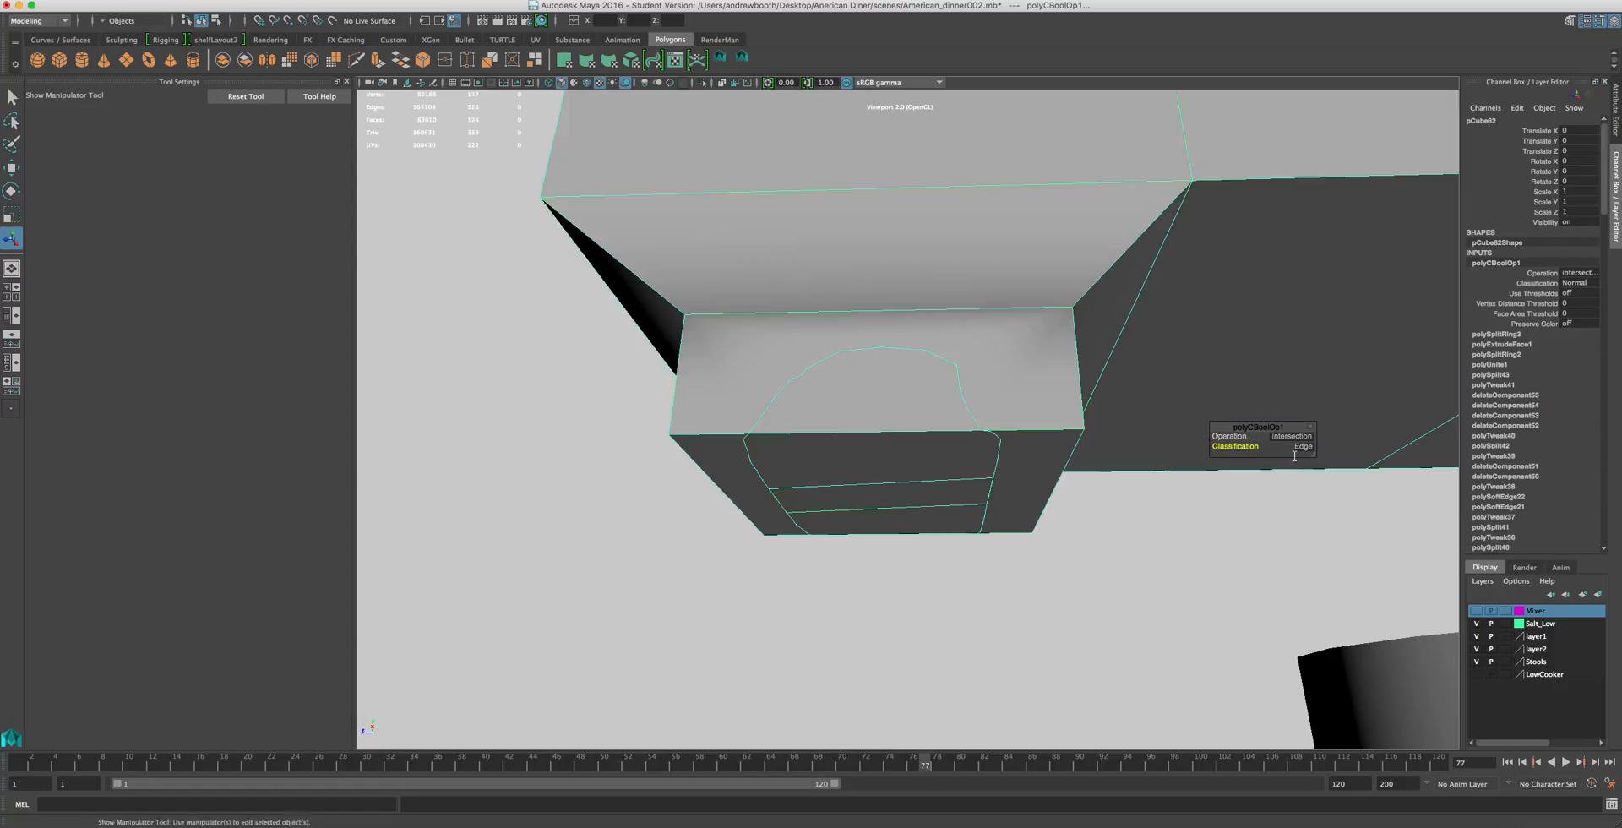
pyautogui.click(1285, 437)
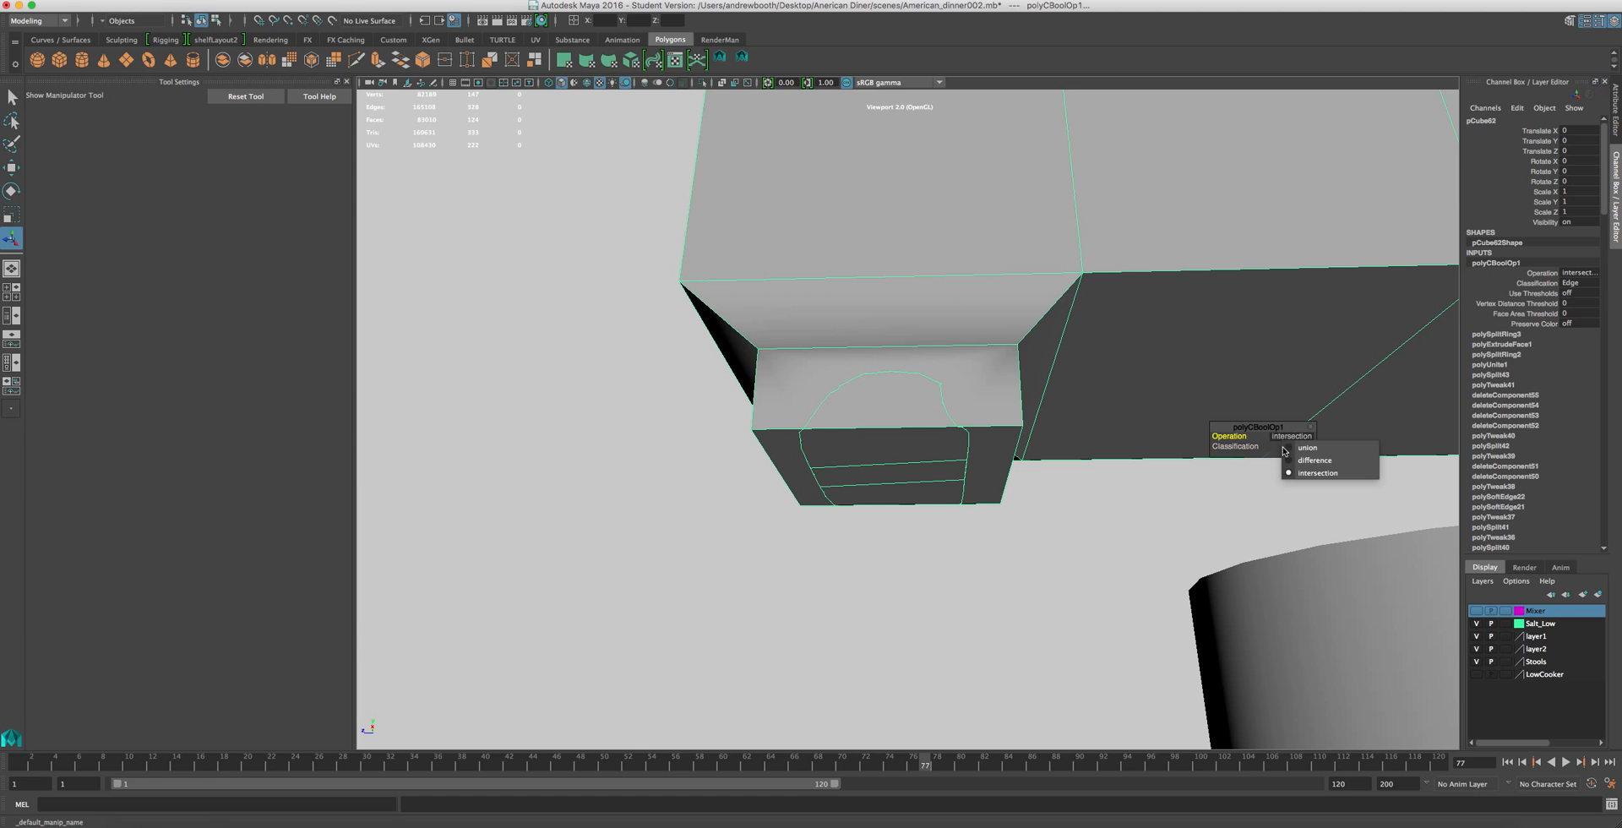
pyautogui.click(1315, 459)
pyautogui.keyDown('alt'); pyautogui.moveTo(870, 412); pyautogui.dragTo(954, 516); pyautogui.keyUp('alt')
pyautogui.click(1301, 445)
pyautogui.click(1309, 463)
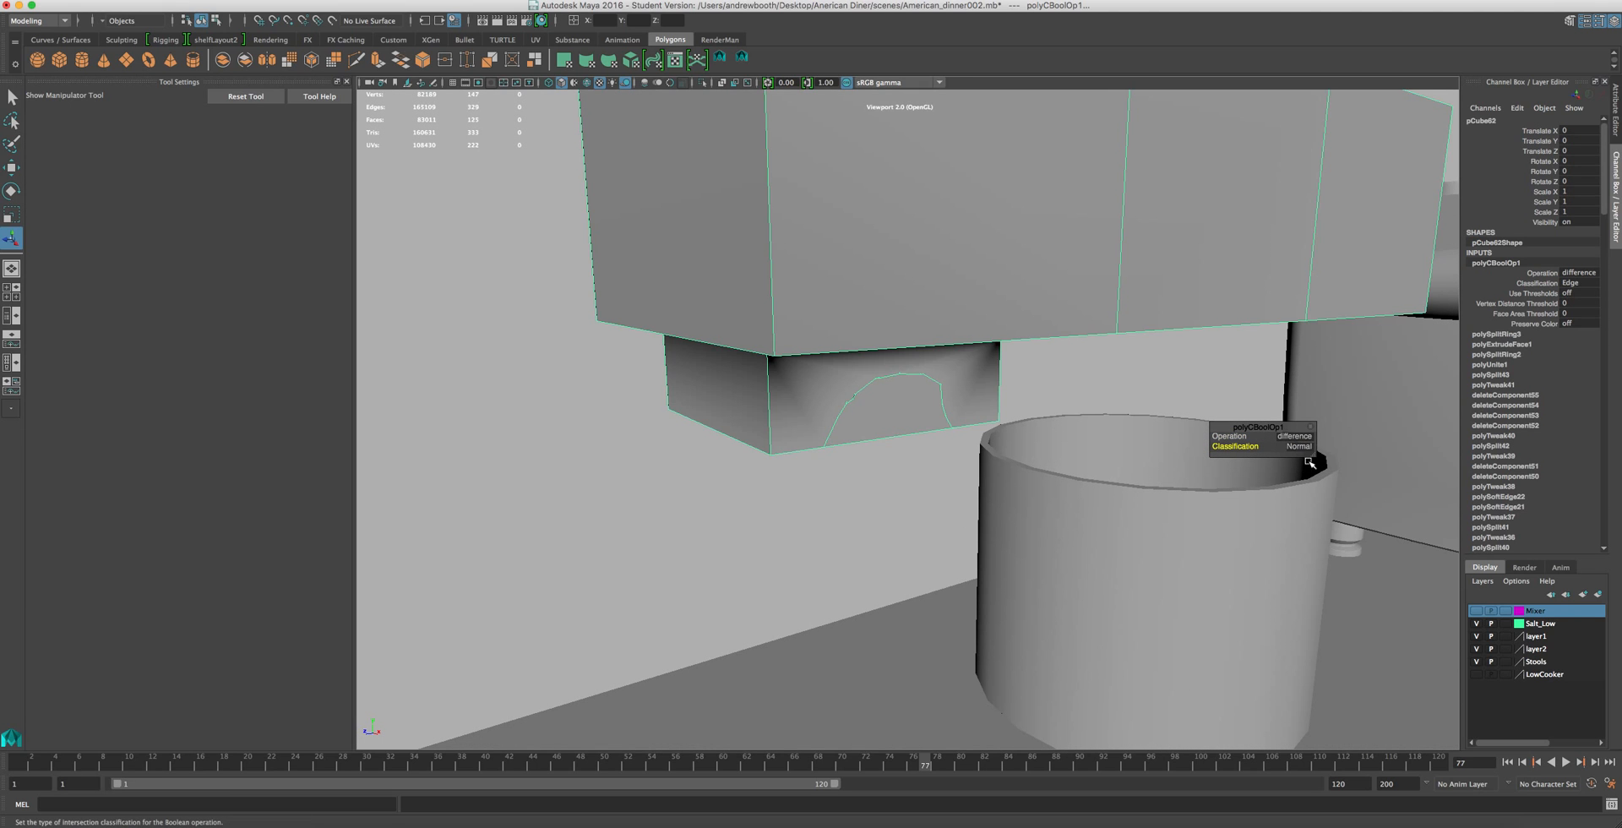
# - Delete the arch-shaped face that closes the end of the recess in the head block's neck
pyautogui.keyDown('alt'); pyautogui.moveTo(942, 403); pyautogui.dragTo(803, 375); pyautogui.keyUp('alt')
pyautogui.keyDown('alt'); pyautogui.moveTo(896, 351); pyautogui.dragTo(780, 372); pyautogui.keyUp('alt')
pyautogui.moveTo(825, 384); pyautogui.dragTo(825, 417, button='right')
pyautogui.click(875, 393)
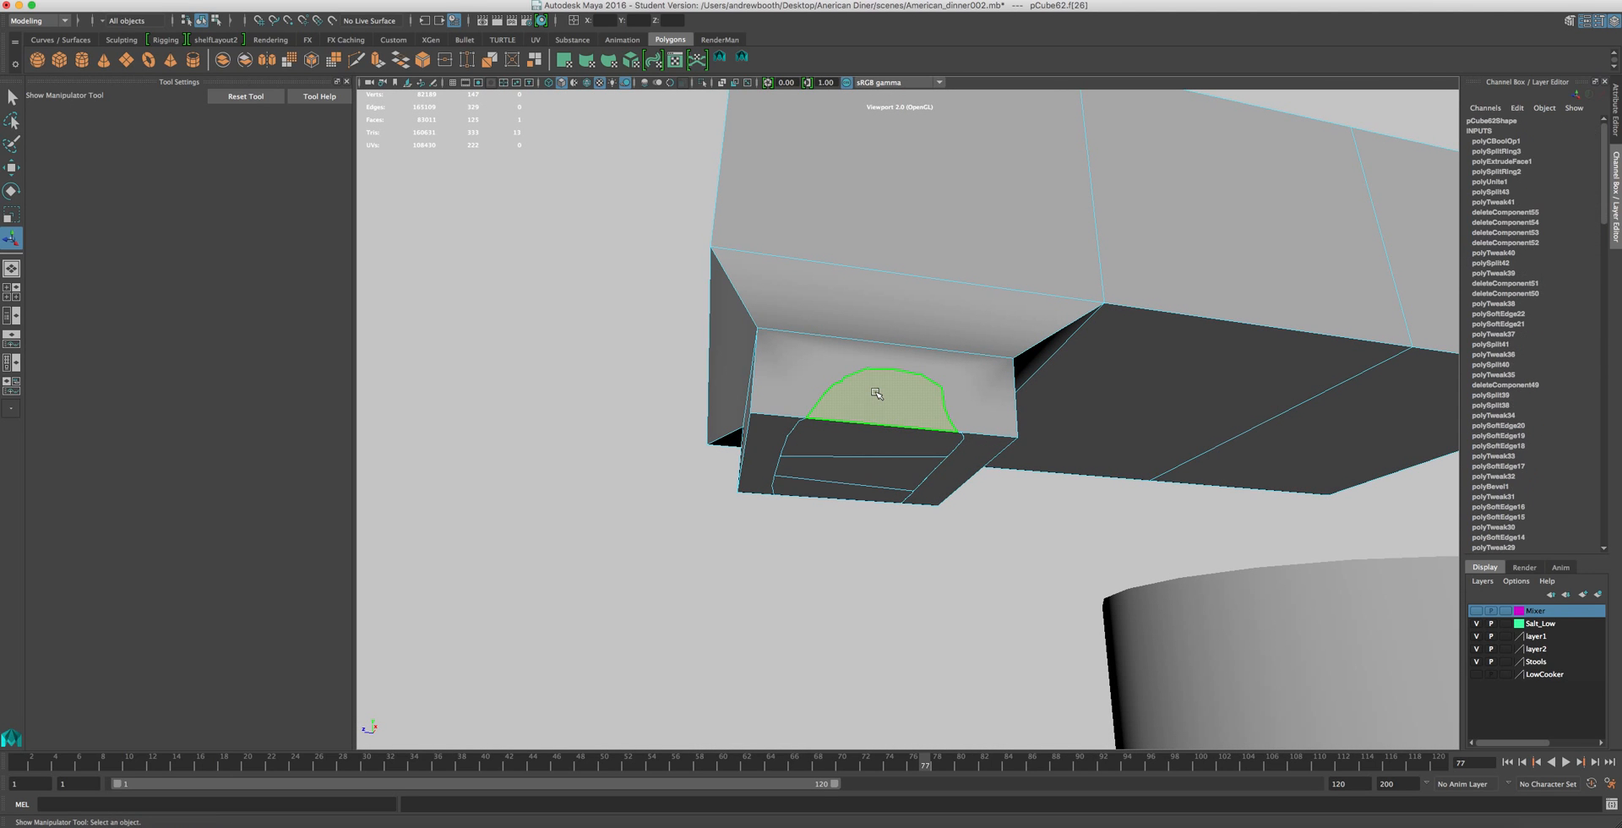
pyautogui.press('Delete')
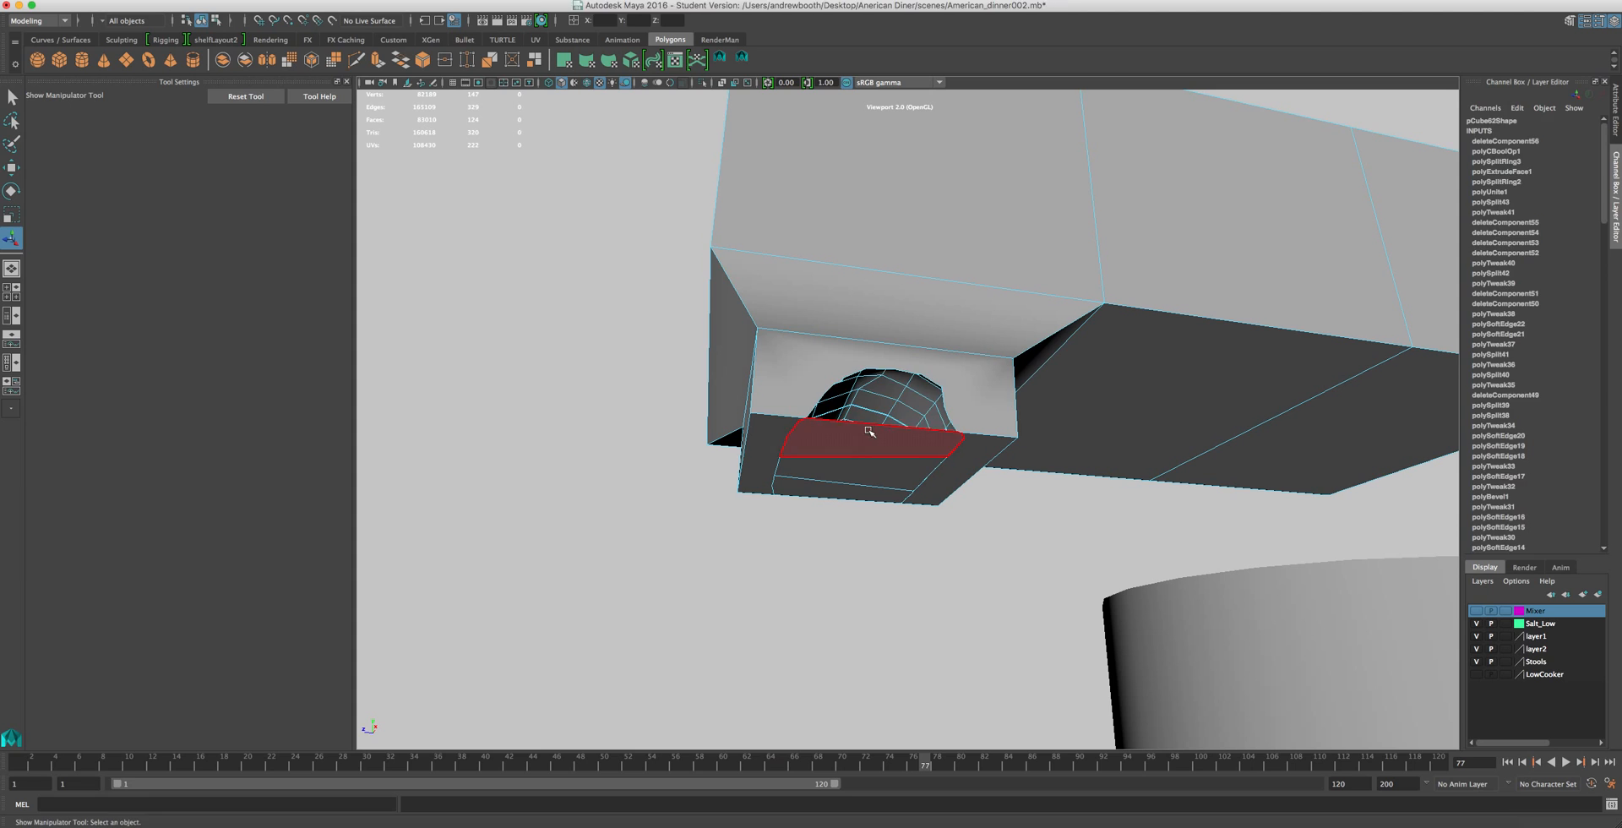
# - Delete the underside faces spanning the neck's recess so the carved arch is open from below
pyautogui.click(853, 480)
pyautogui.press('Delete')
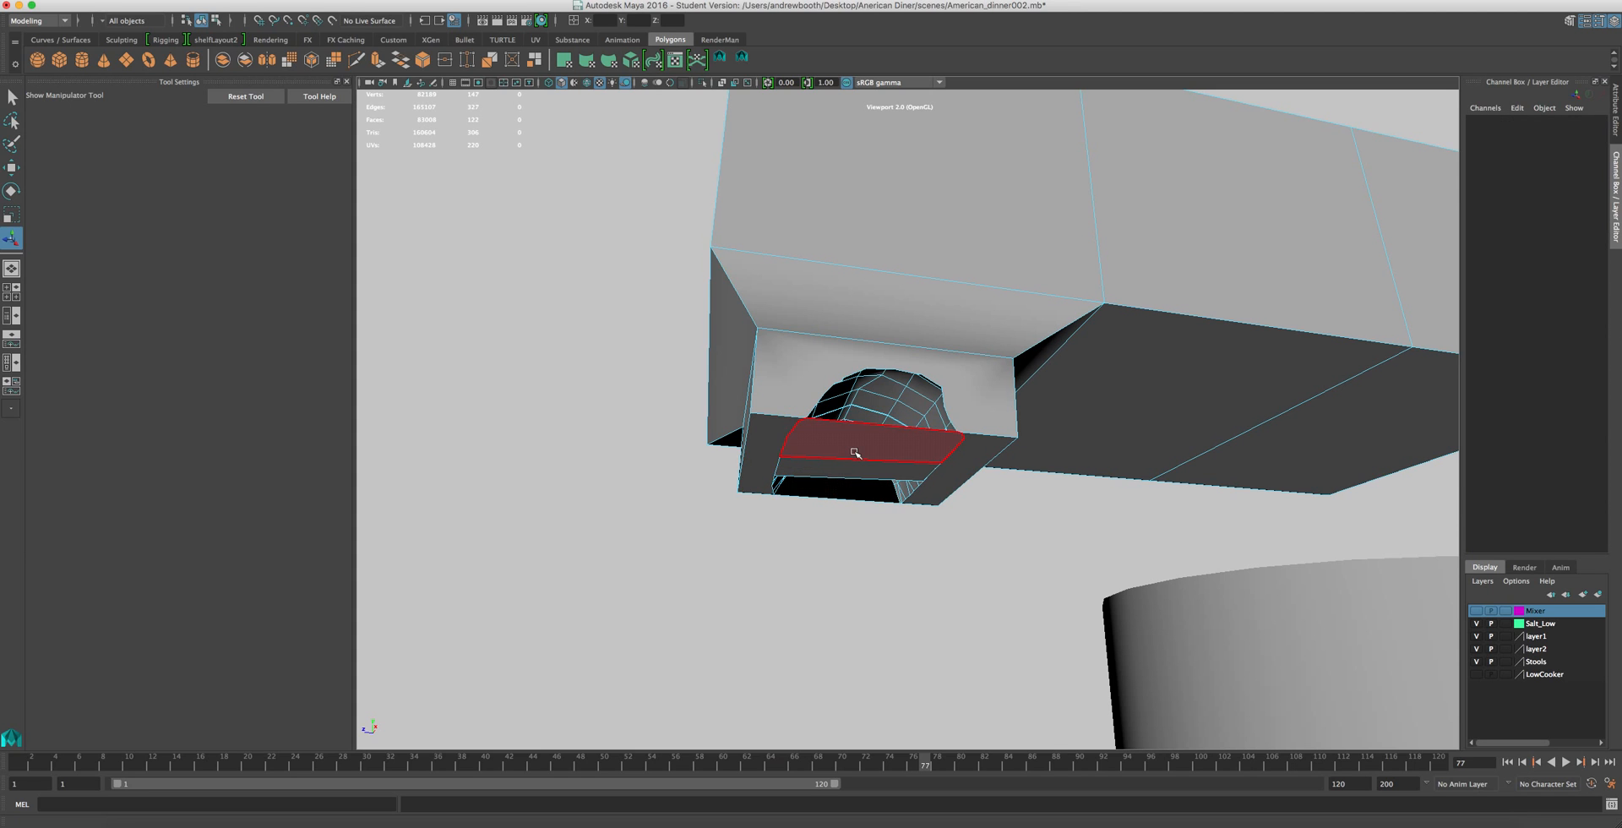
pyautogui.click(889, 412)
pyautogui.press('Delete')
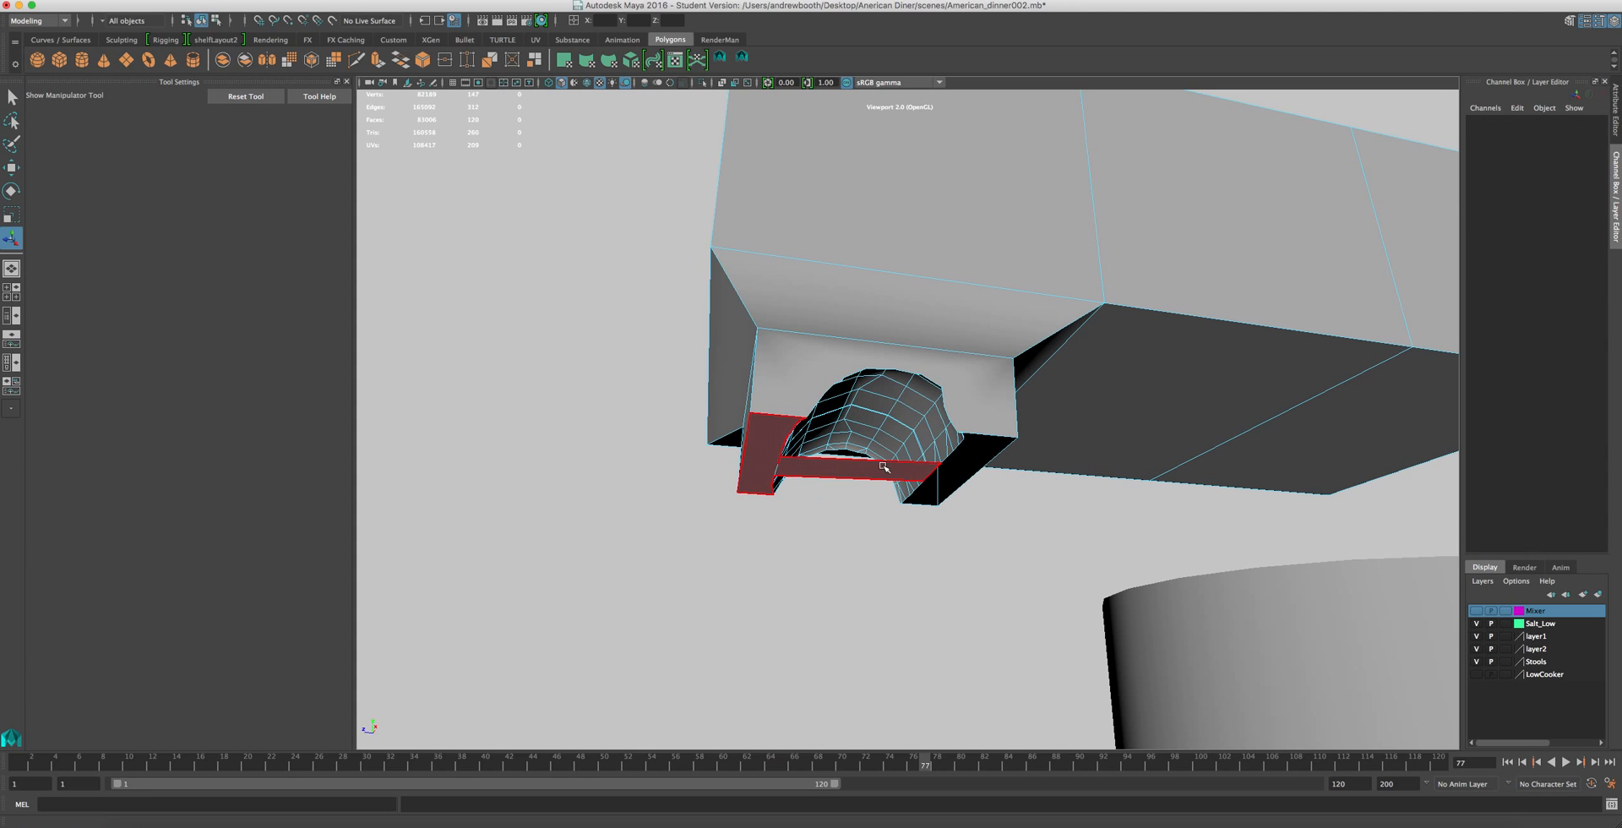
pyautogui.click(867, 473)
pyautogui.press('Delete')
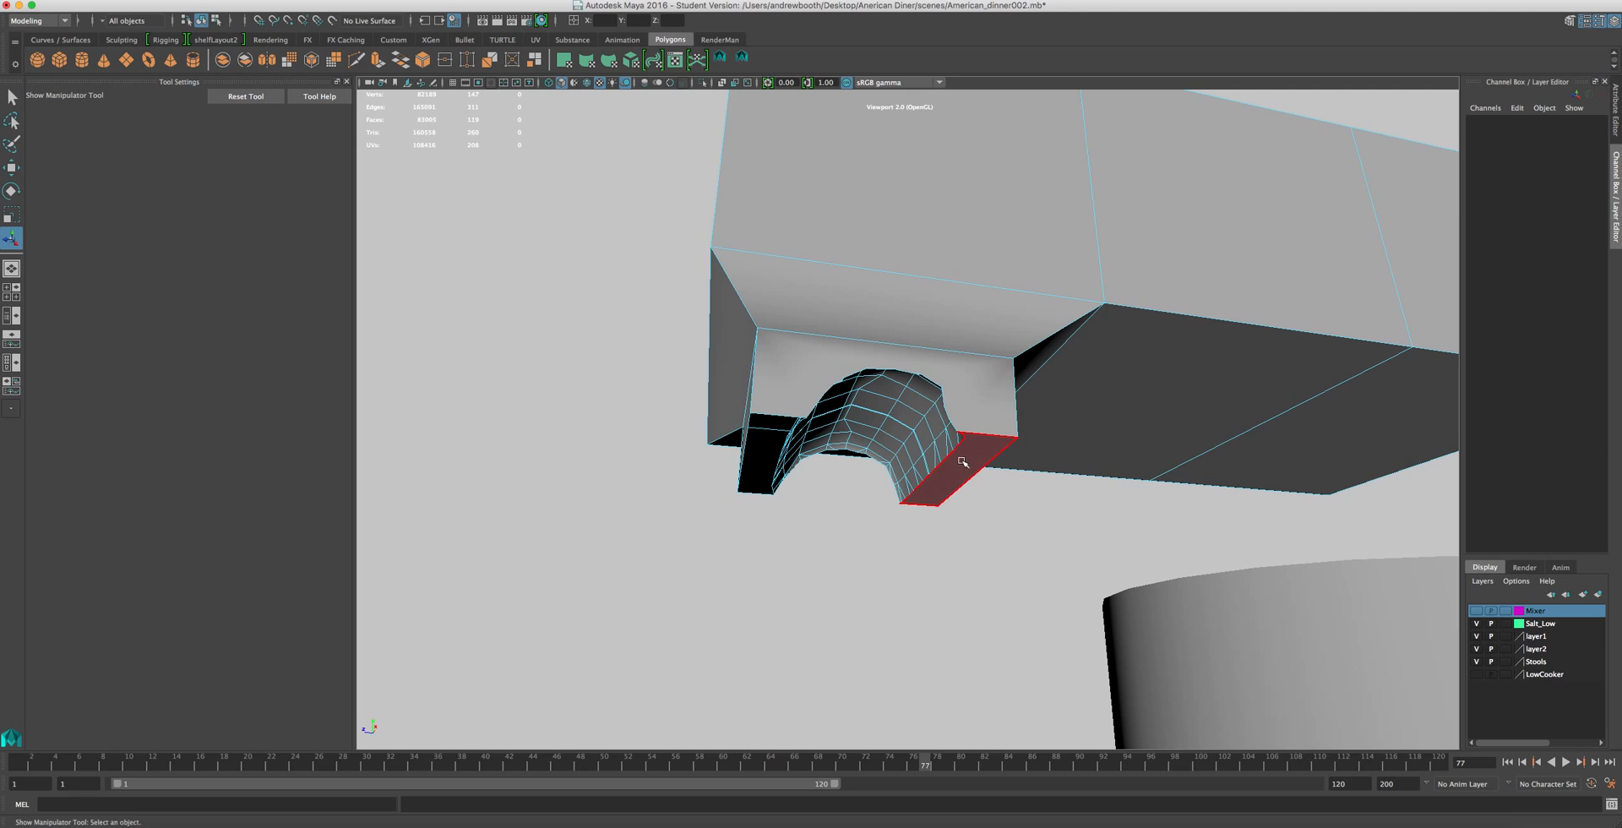
# - Inspect the carved recess from below, make the Mixer layer visible, and return to object selection
pyautogui.click(962, 461)
pyautogui.scroll(5, 960, 471)
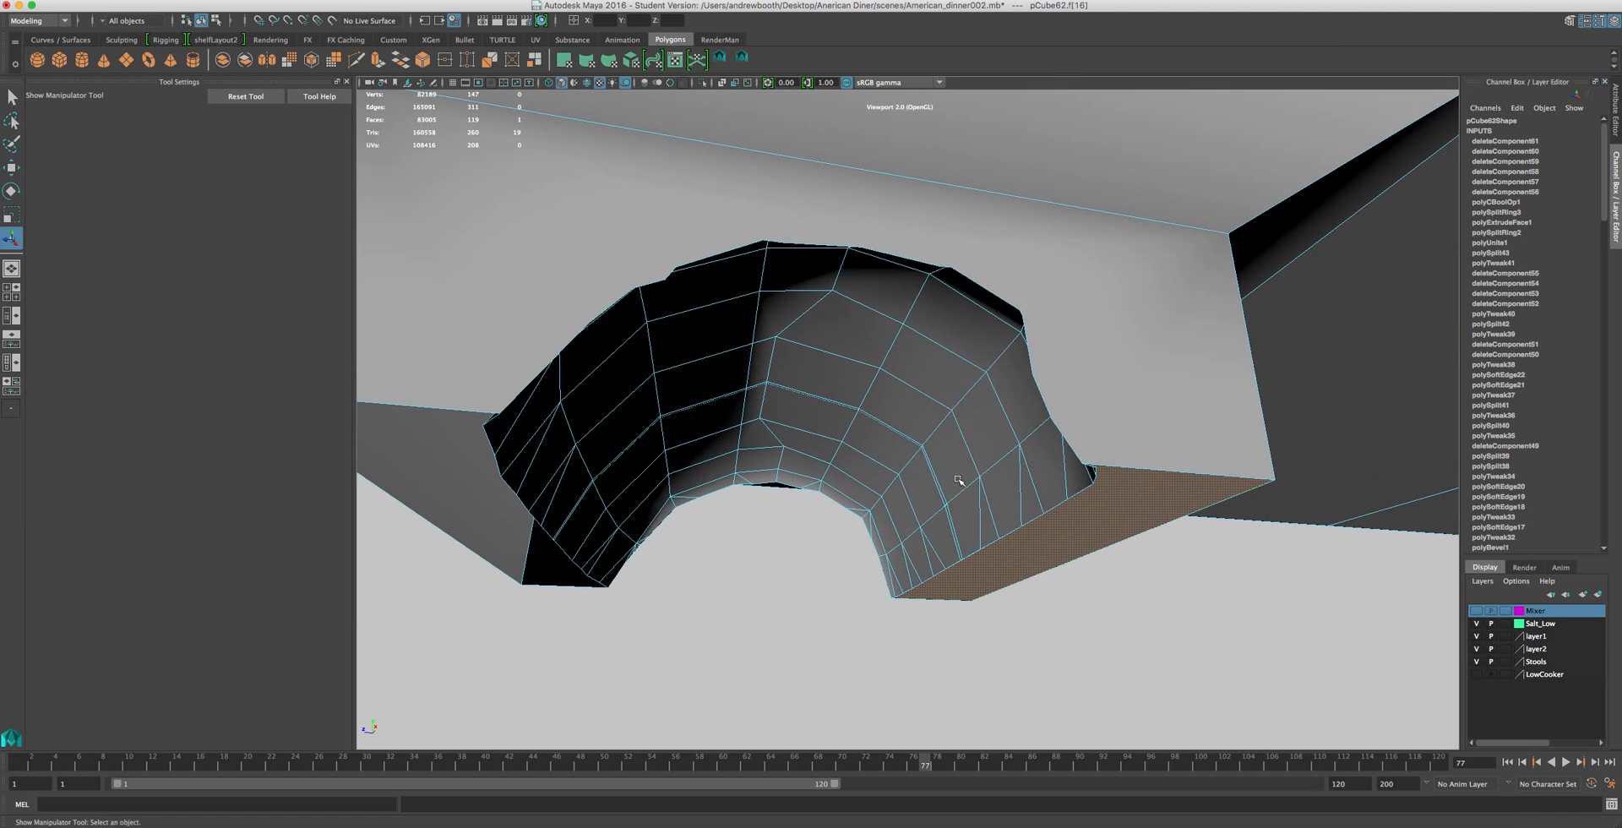
pyautogui.keyDown('alt'); pyautogui.moveTo(782, 470); pyautogui.dragTo(715, 396); pyautogui.keyUp('alt')
pyautogui.scroll(2, 823, 473)
pyautogui.scroll(-6, 817, 488)
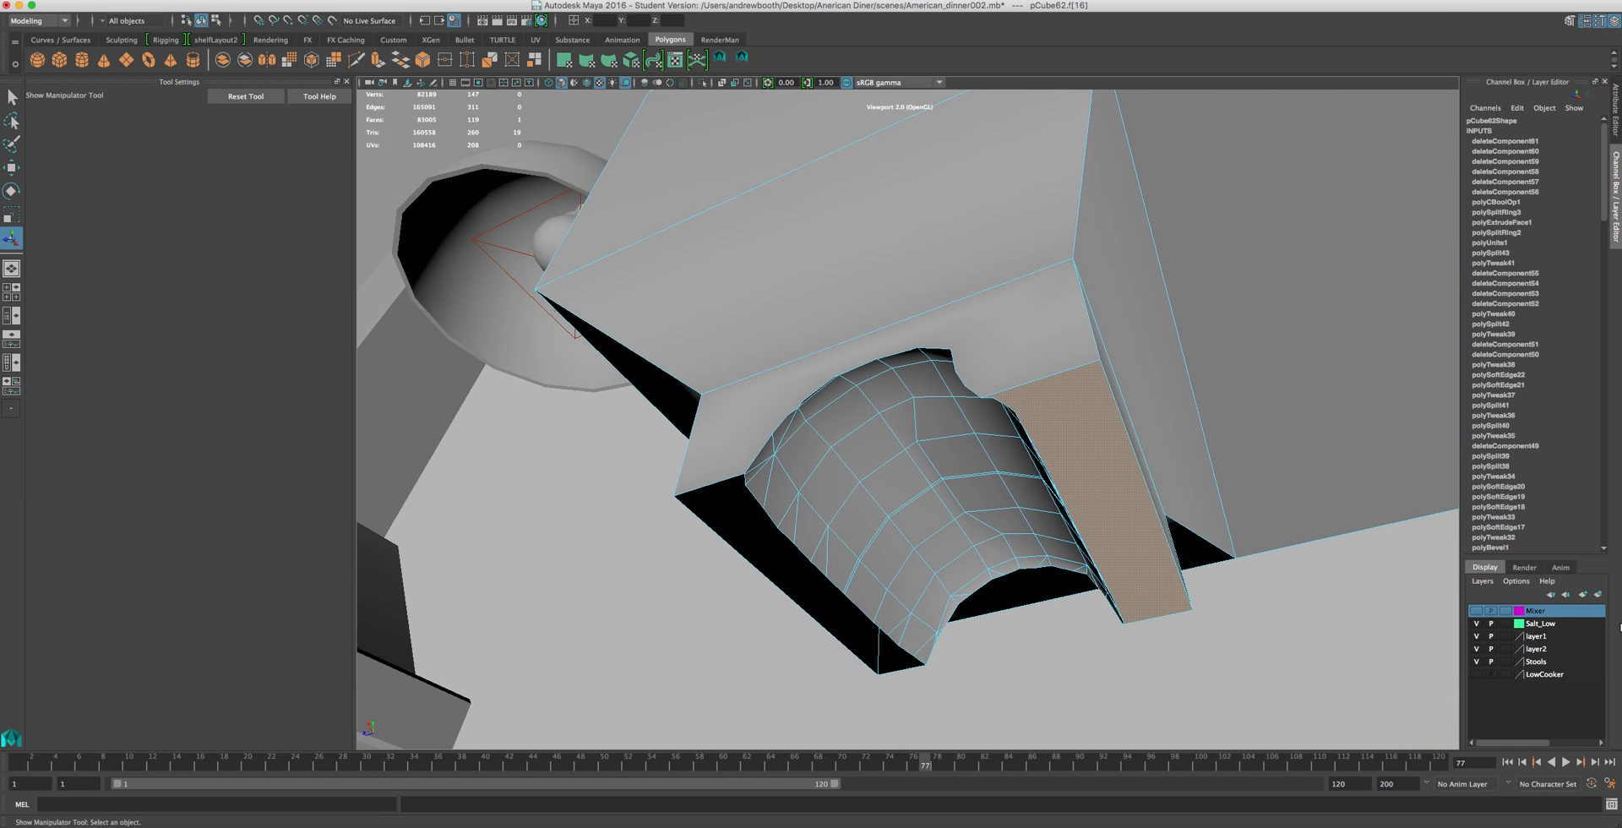
pyautogui.scroll(1, 1267, 676)
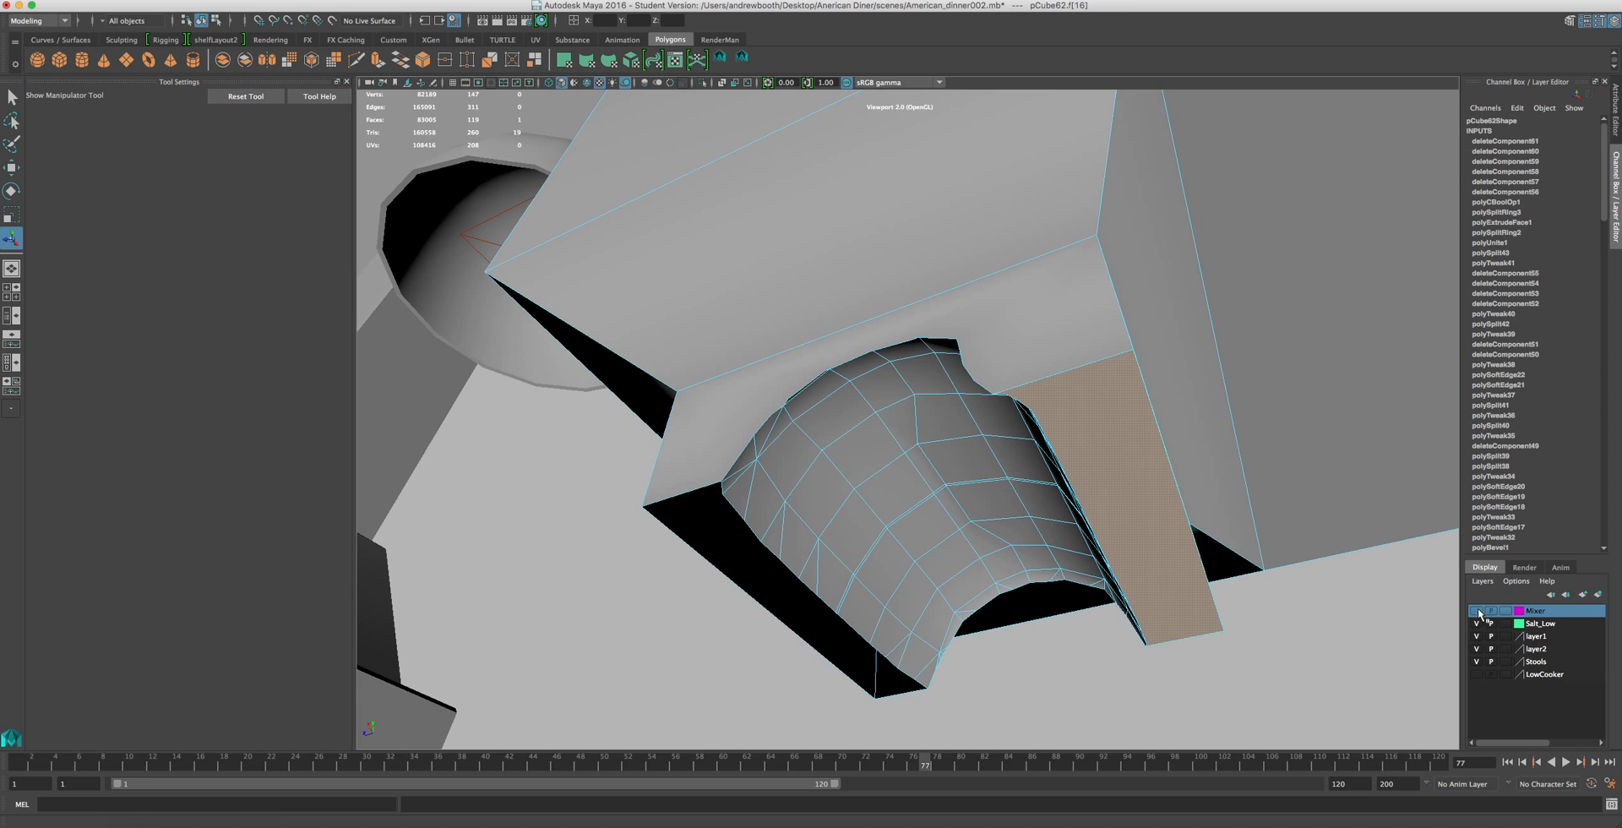
pyautogui.click(1475, 610)
pyautogui.keyDown('alt'); pyautogui.moveTo(1048, 414); pyautogui.dragTo(966, 228); pyautogui.keyUp('alt')
pyautogui.moveTo(970, 220)
pyautogui.mouseDown(button='right')
pyautogui.moveTo(966, 185)
pyautogui.moveTo(971, 237)
pyautogui.moveTo(986, 237)
pyautogui.mouseUp(button='right')
pyautogui.click(951, 210)
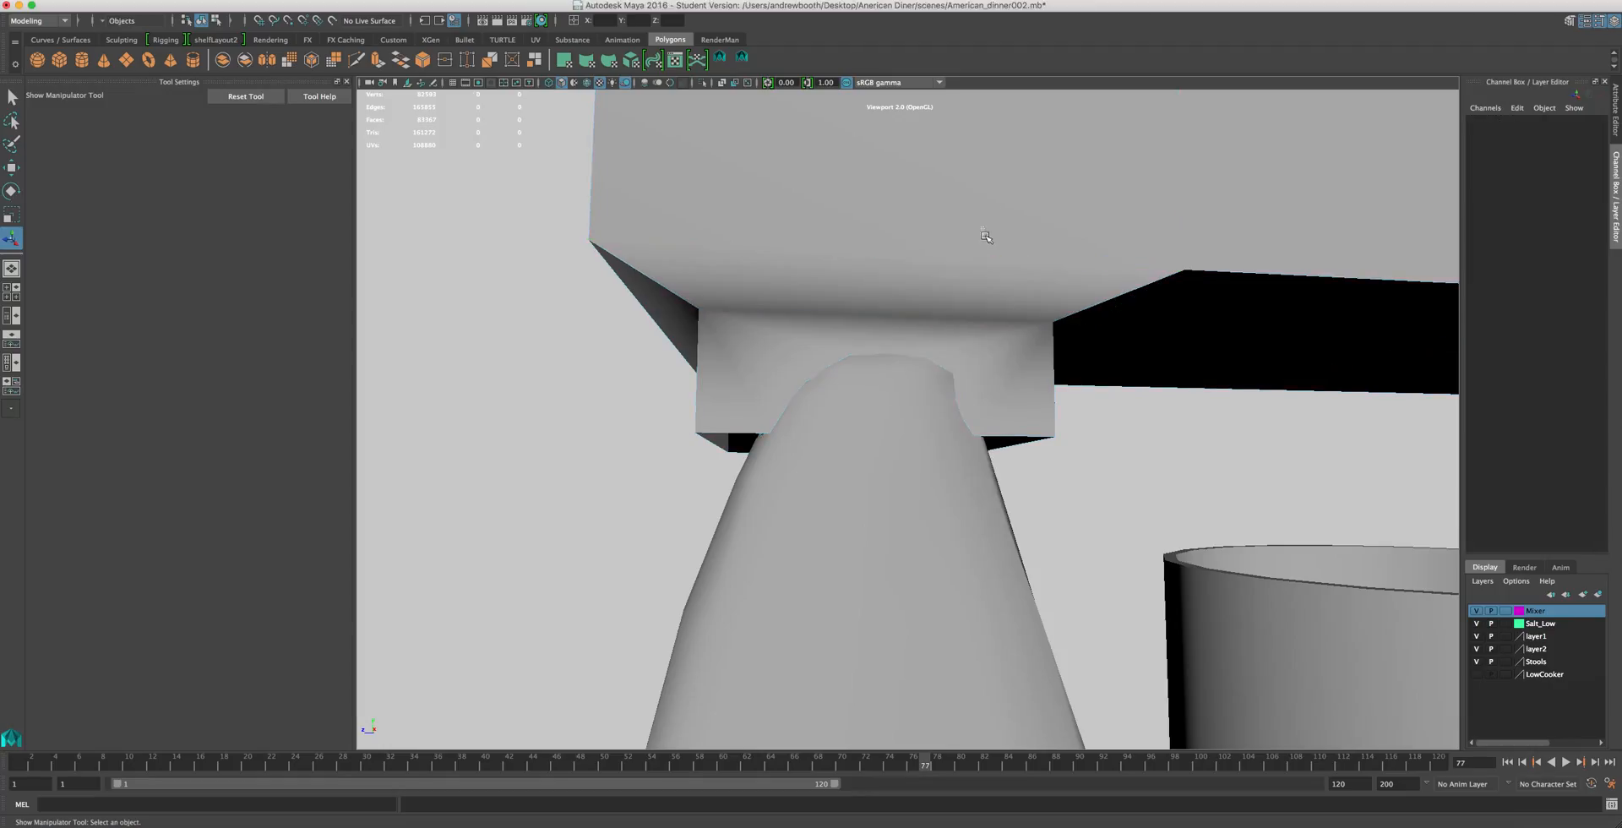
# - Raise the head block about 0.6 units in Y above the stand, leaving a small gap around the arch
pyautogui.click(939, 278)
pyautogui.press('f')
pyautogui.press('w')
pyautogui.scroll(5, 937, 282)
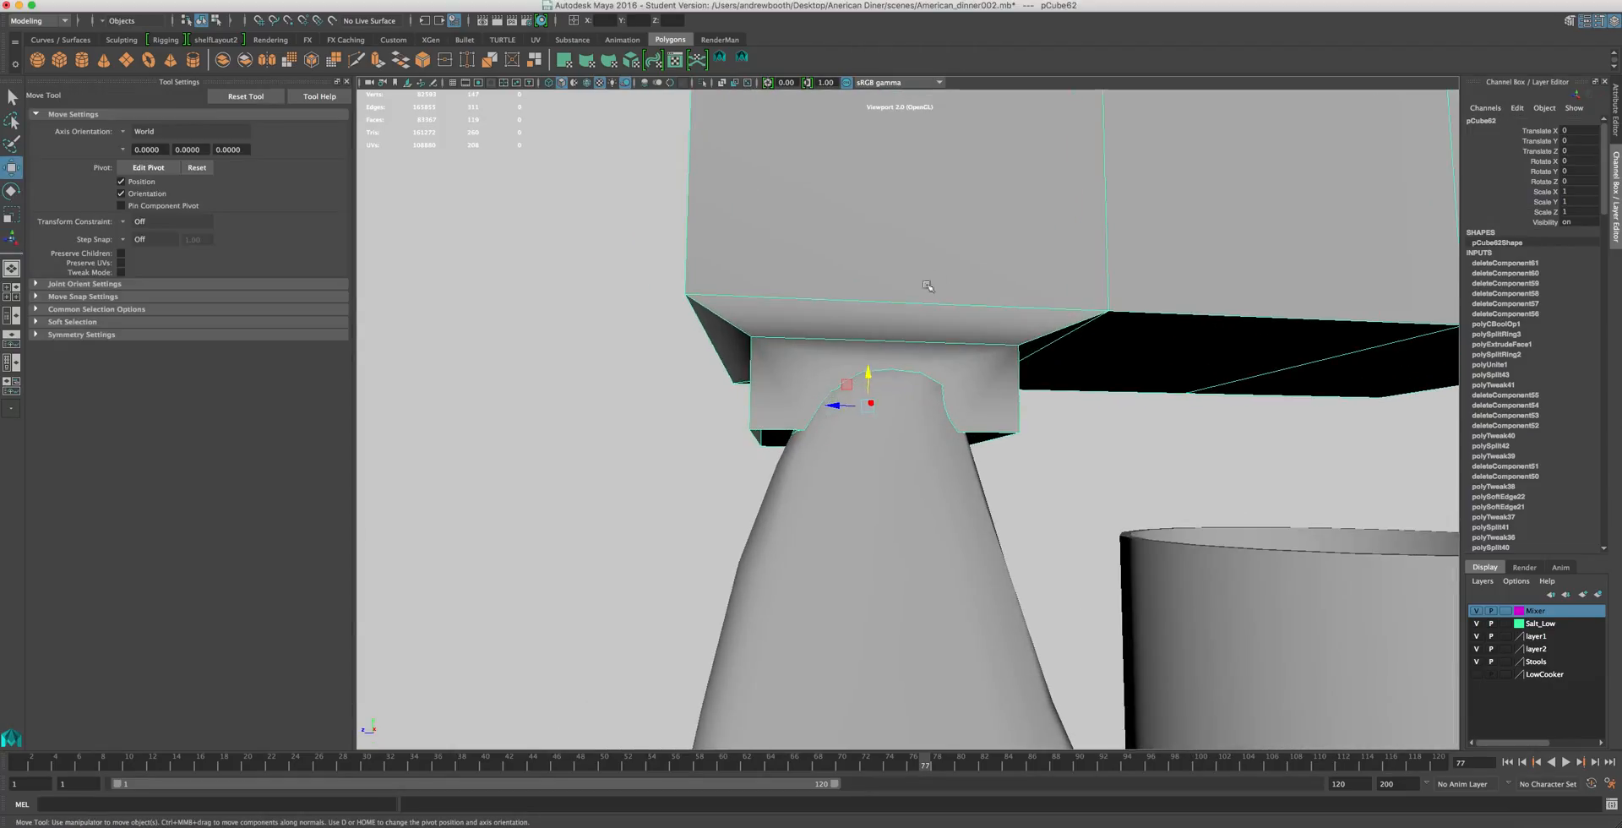
pyautogui.moveTo(870, 366); pyautogui.dragTo(871, 357)
pyautogui.scroll(5, 871, 354)
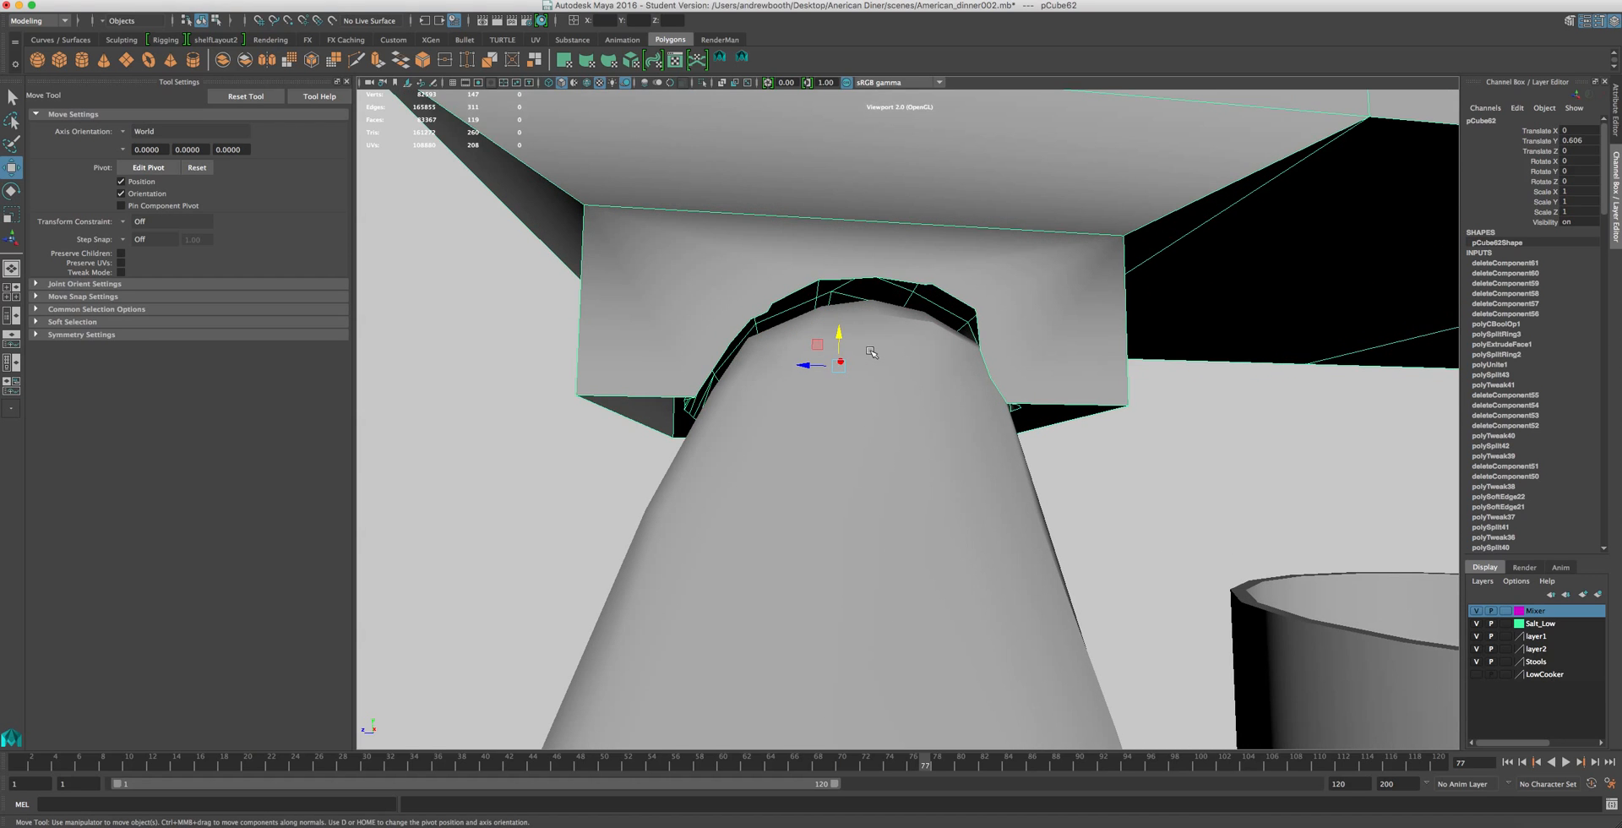
# - Check the gap around the arch, and lower the head block to 0.346 in Y so it sits closer over the stand
pyautogui.keyDown('alt'); pyautogui.moveTo(866, 350); pyautogui.dragTo(922, 302); pyautogui.keyUp('alt')
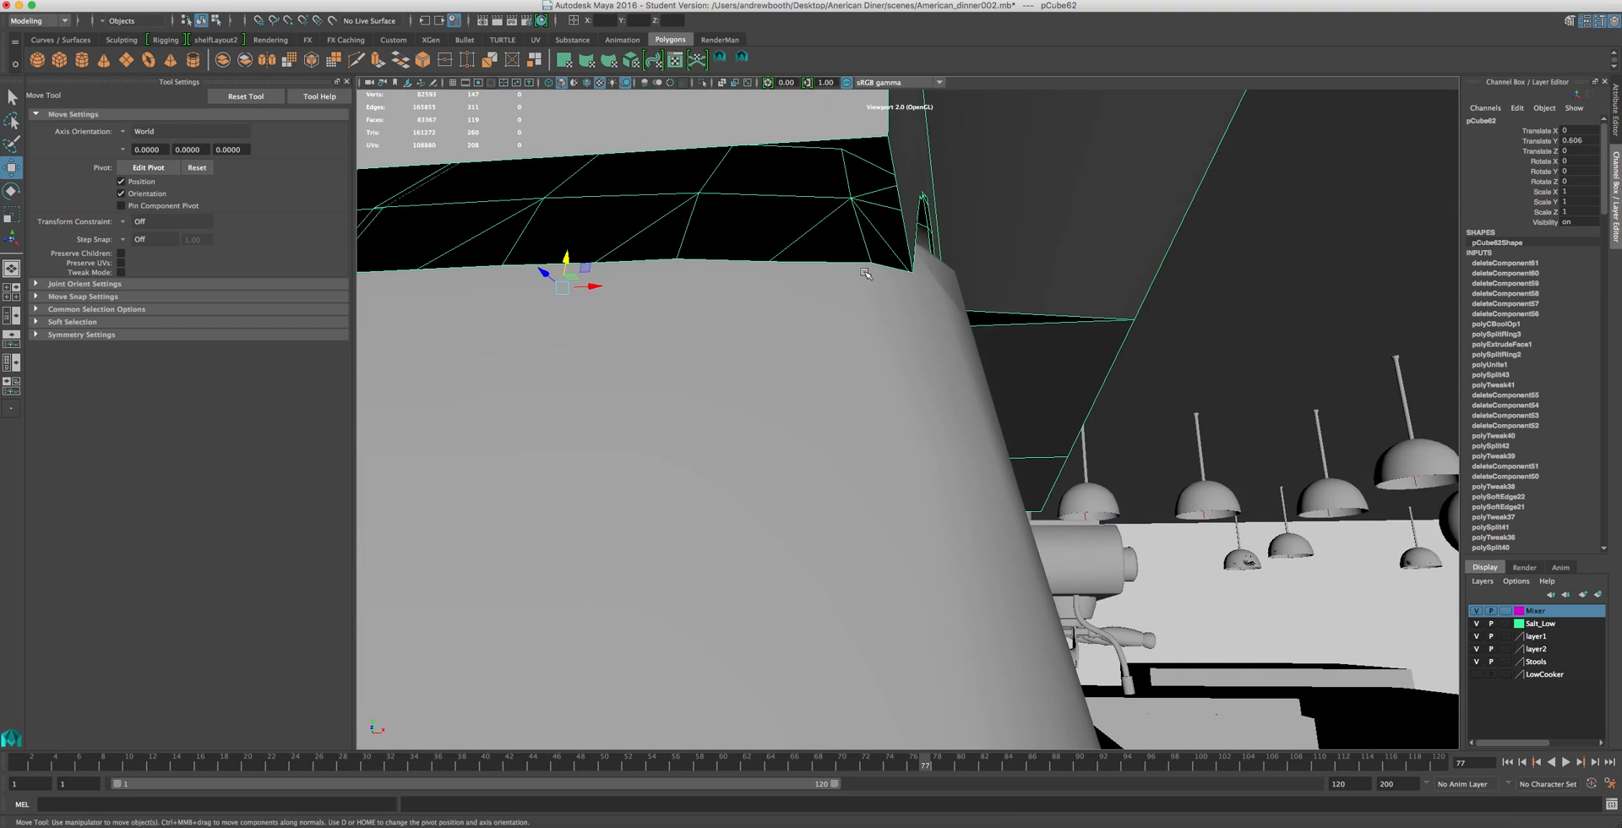
pyautogui.keyDown('alt'); pyautogui.moveTo(837, 210); pyautogui.dragTo(887, 304); pyautogui.keyUp('alt')
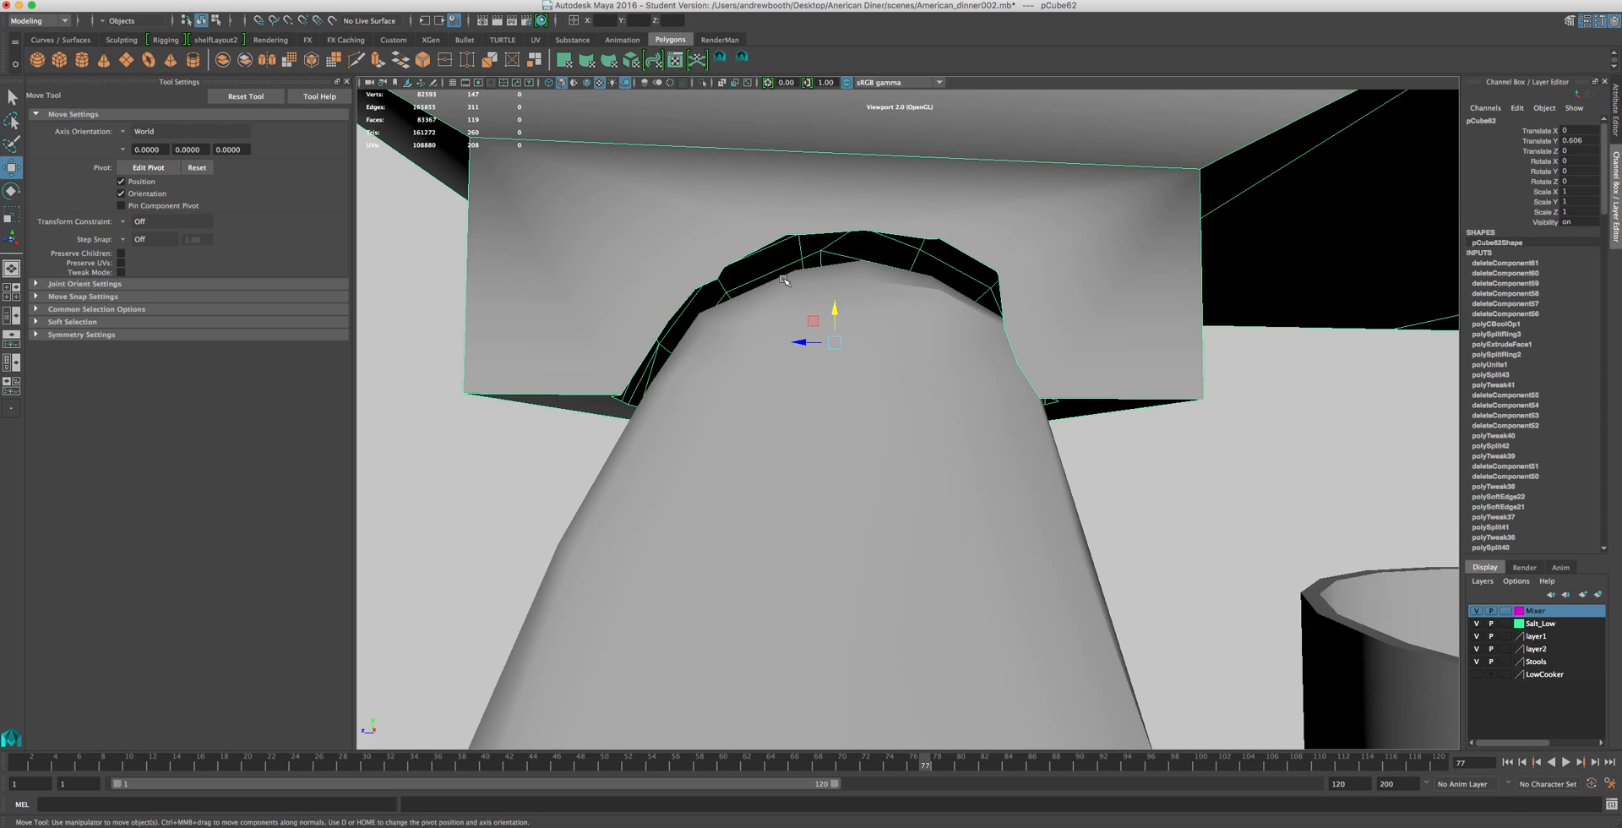
pyautogui.keyDown('alt'); pyautogui.moveTo(892, 293); pyautogui.dragTo(861, 269); pyautogui.keyUp('alt')
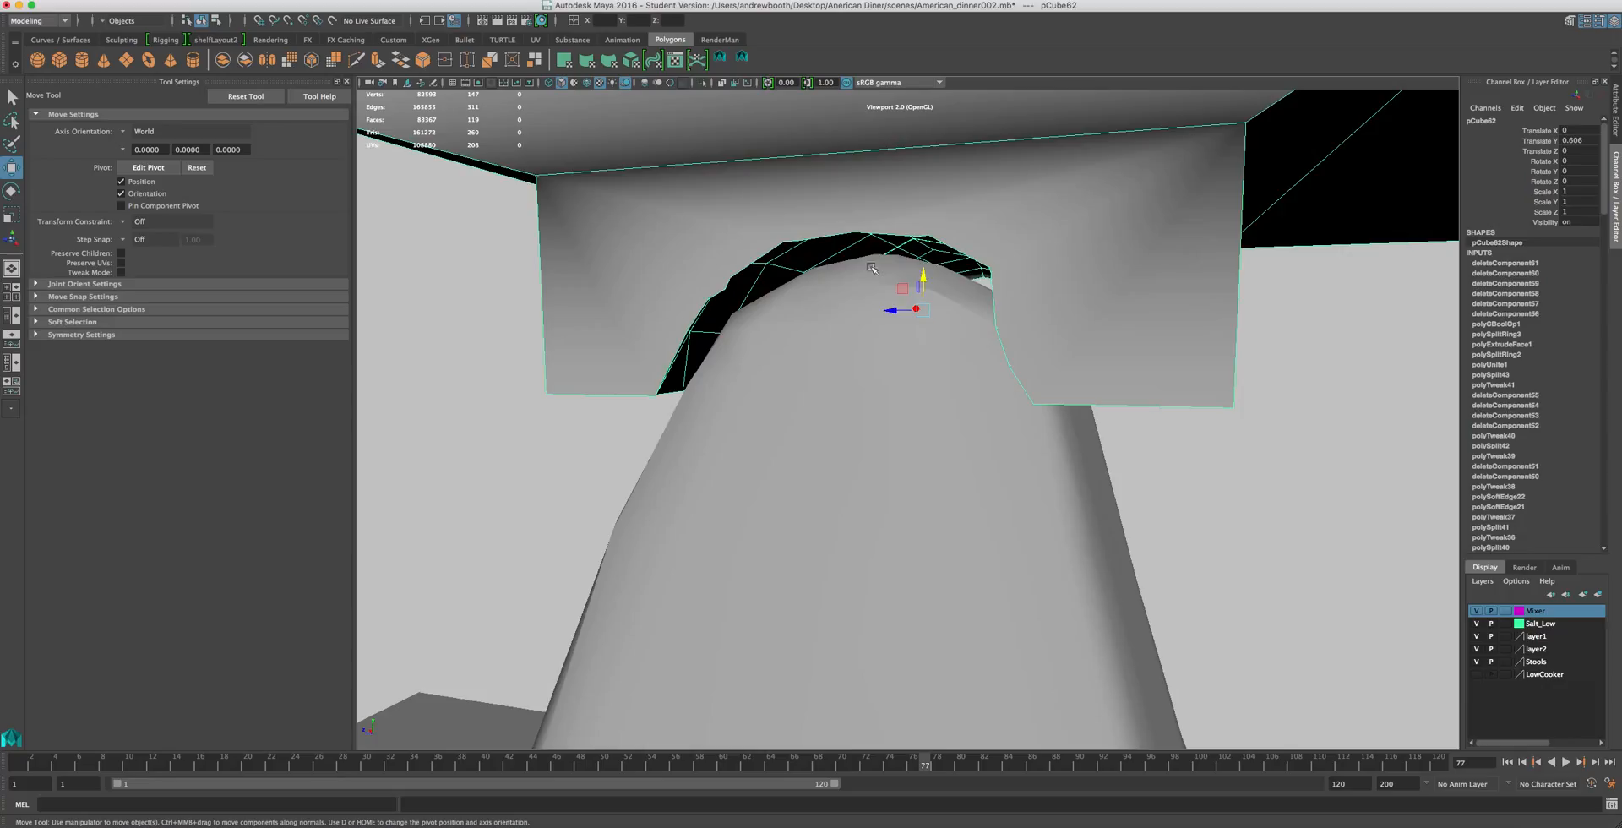
pyautogui.click(809, 399)
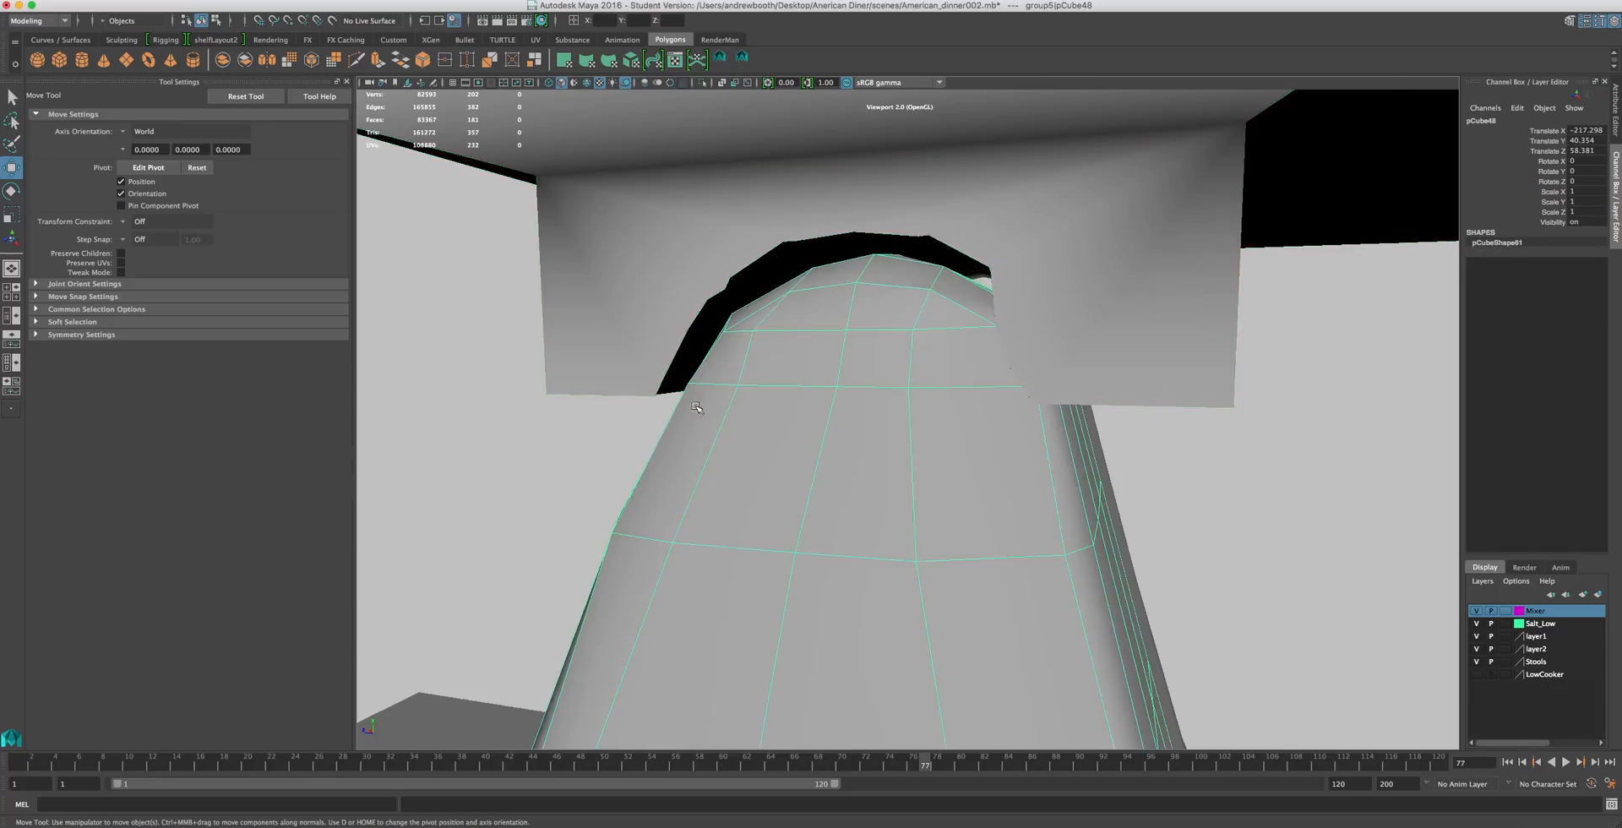
pyautogui.keyDown('alt'); pyautogui.moveTo(696, 408); pyautogui.dragTo(777, 347); pyautogui.keyUp('alt')
pyautogui.click(808, 137)
pyautogui.keyDown('alt'); pyautogui.moveTo(809, 137); pyautogui.dragTo(937, 241); pyautogui.keyUp('alt')
pyautogui.click(888, 472)
pyautogui.click(1055, 232)
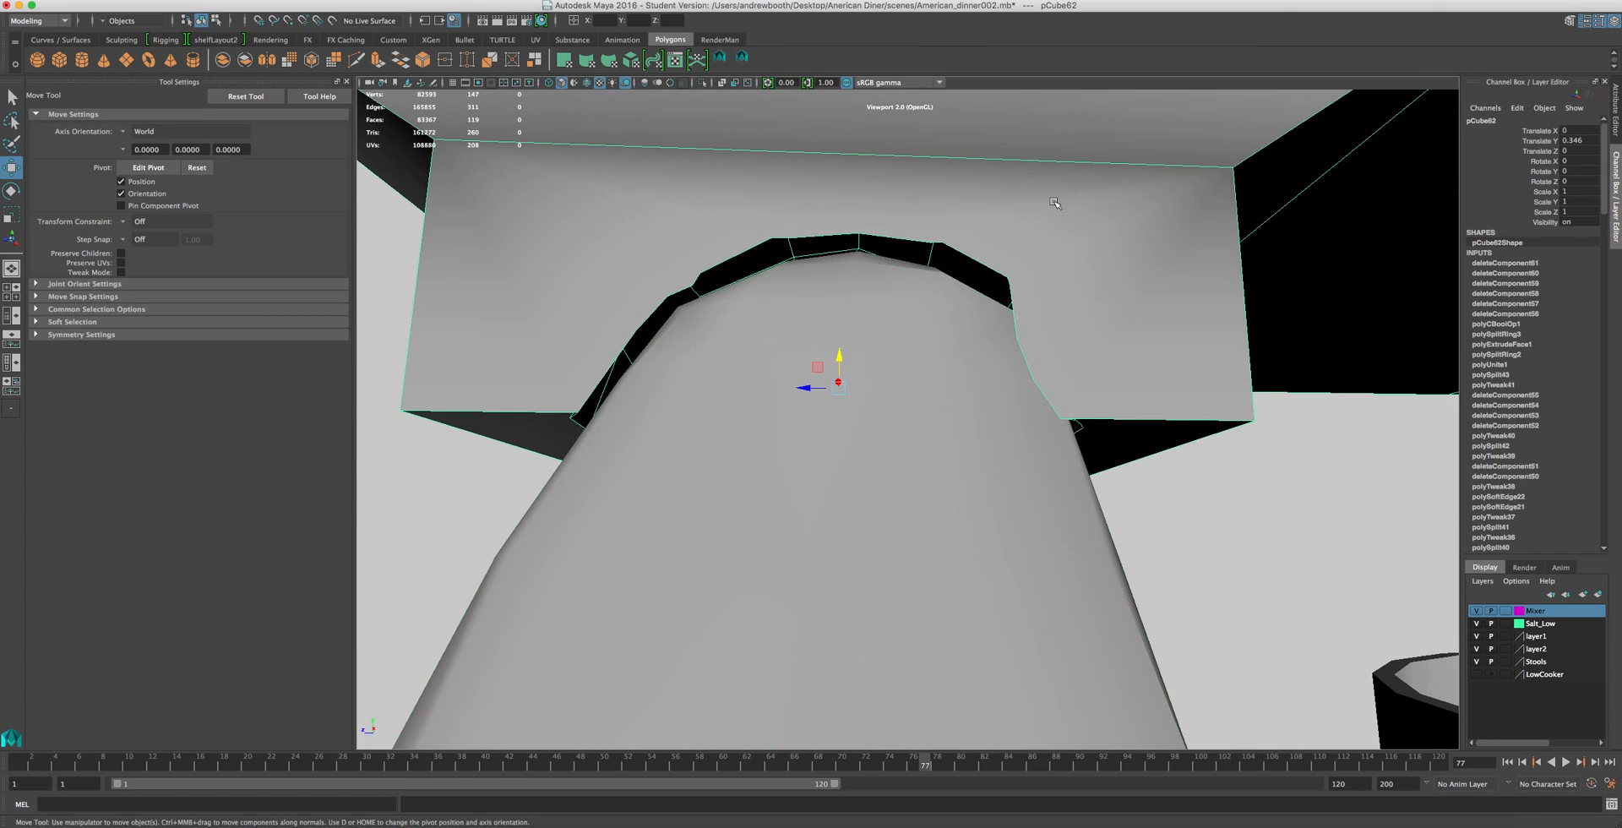
# - Isolate the head block and delete the extra short edges low on the recess's inner side wall
pyautogui.click(702, 83)
pyautogui.keyDown('alt'); pyautogui.moveTo(730, 203); pyautogui.dragTo(928, 285); pyautogui.keyUp('alt')
pyautogui.scroll(-4, 927, 284)
pyautogui.keyDown('alt'); pyautogui.moveTo(815, 377); pyautogui.dragTo(881, 652); pyautogui.keyUp('alt')
pyautogui.moveTo(884, 482); pyautogui.dragTo(883, 443, button='right')
pyautogui.click(946, 534)
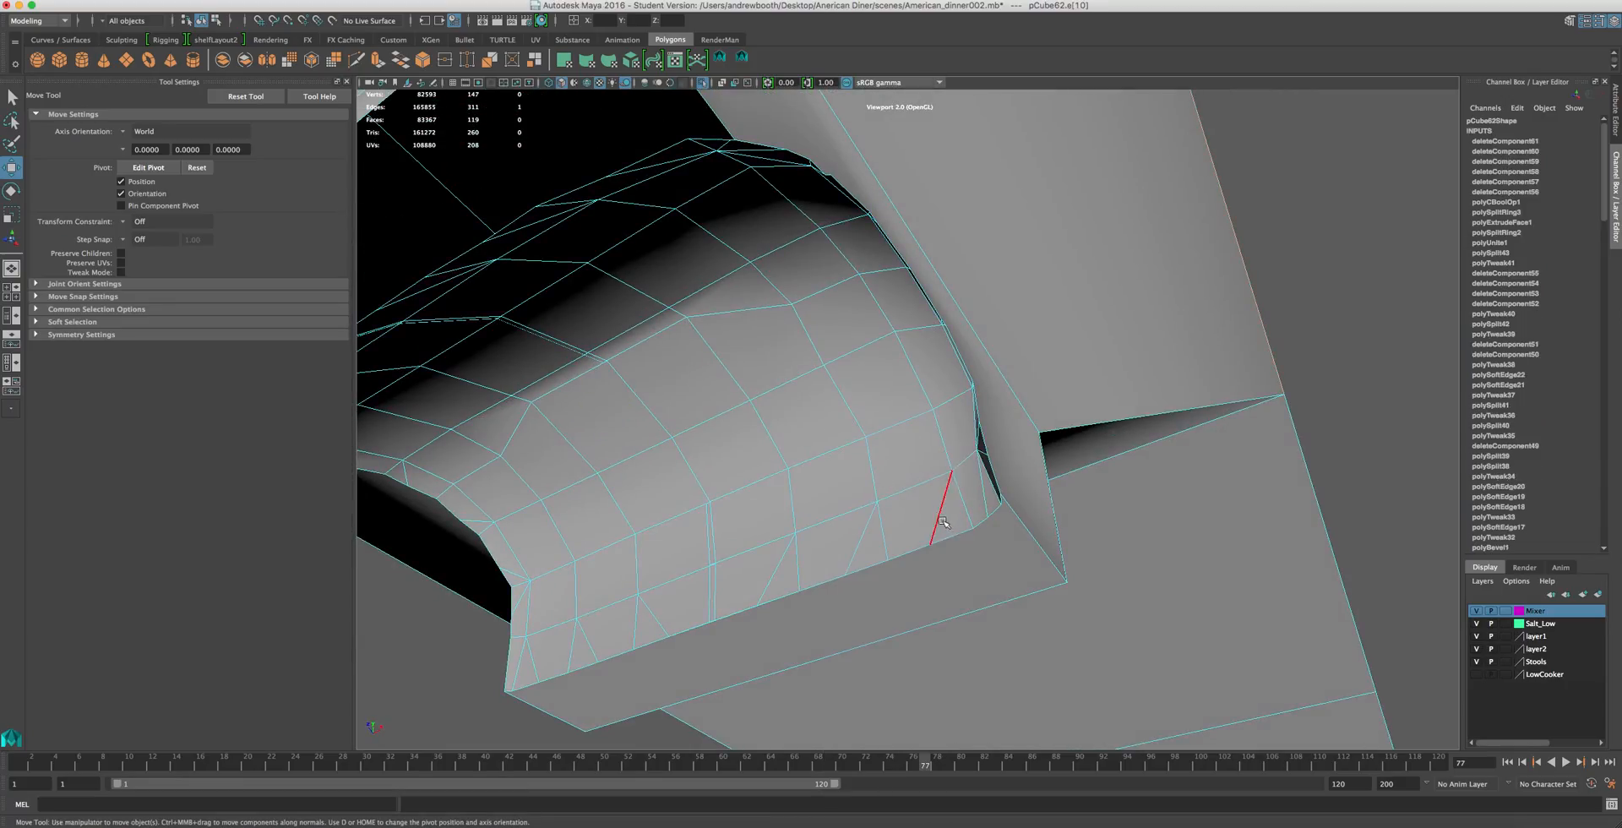
pyautogui.press('Delete')
pyautogui.click(852, 543)
pyautogui.press('Delete')
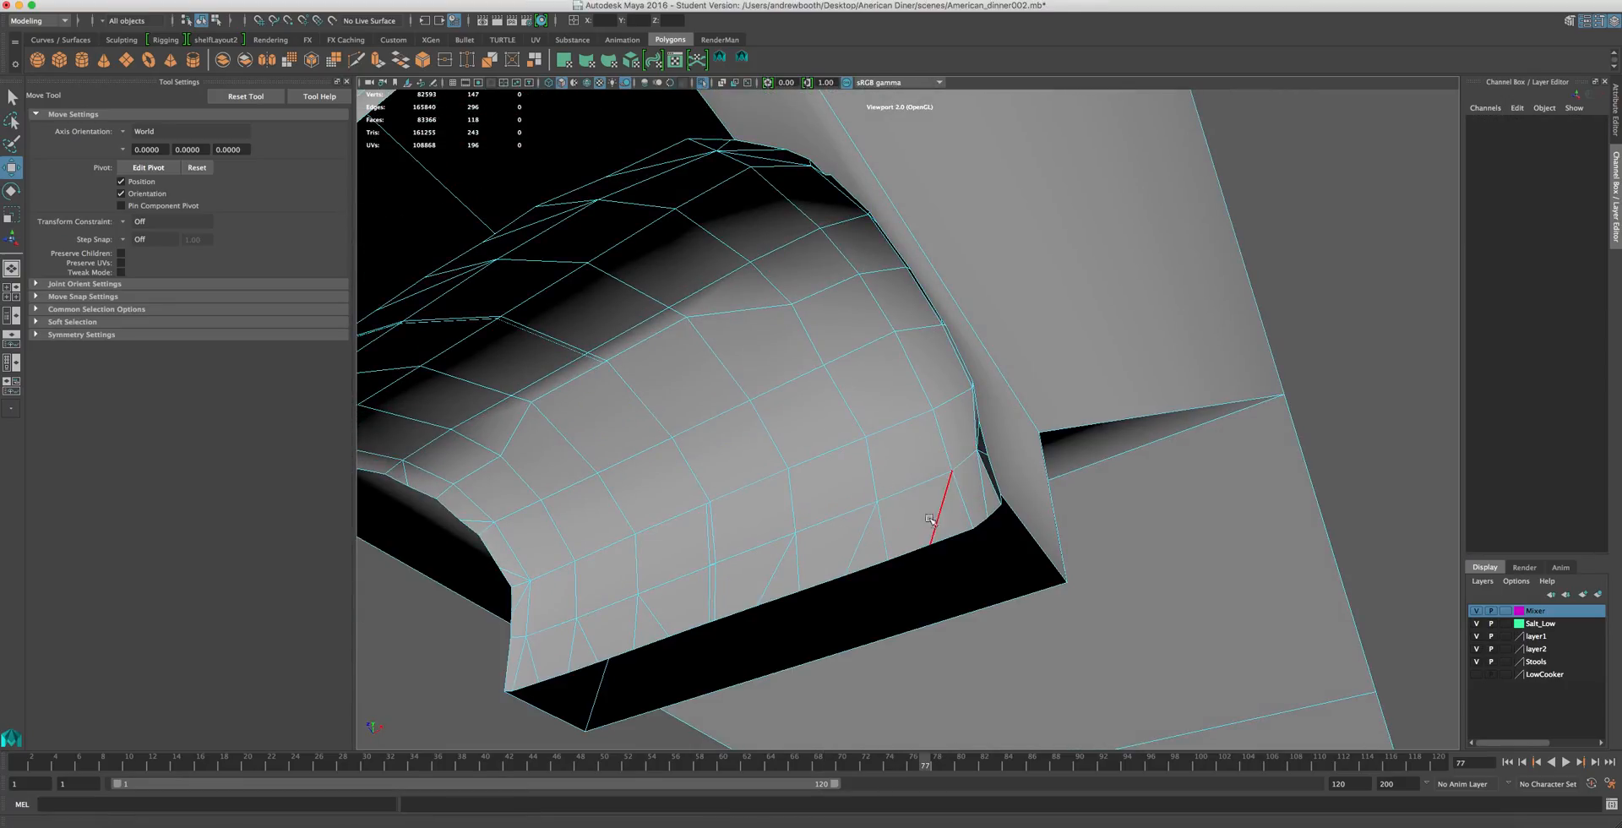
pyautogui.click(945, 524)
pyautogui.press('Delete')
# - Delete the flat underside face running alongside the arched recess in the head block's neck
pyautogui.scroll(-4, 939, 568)
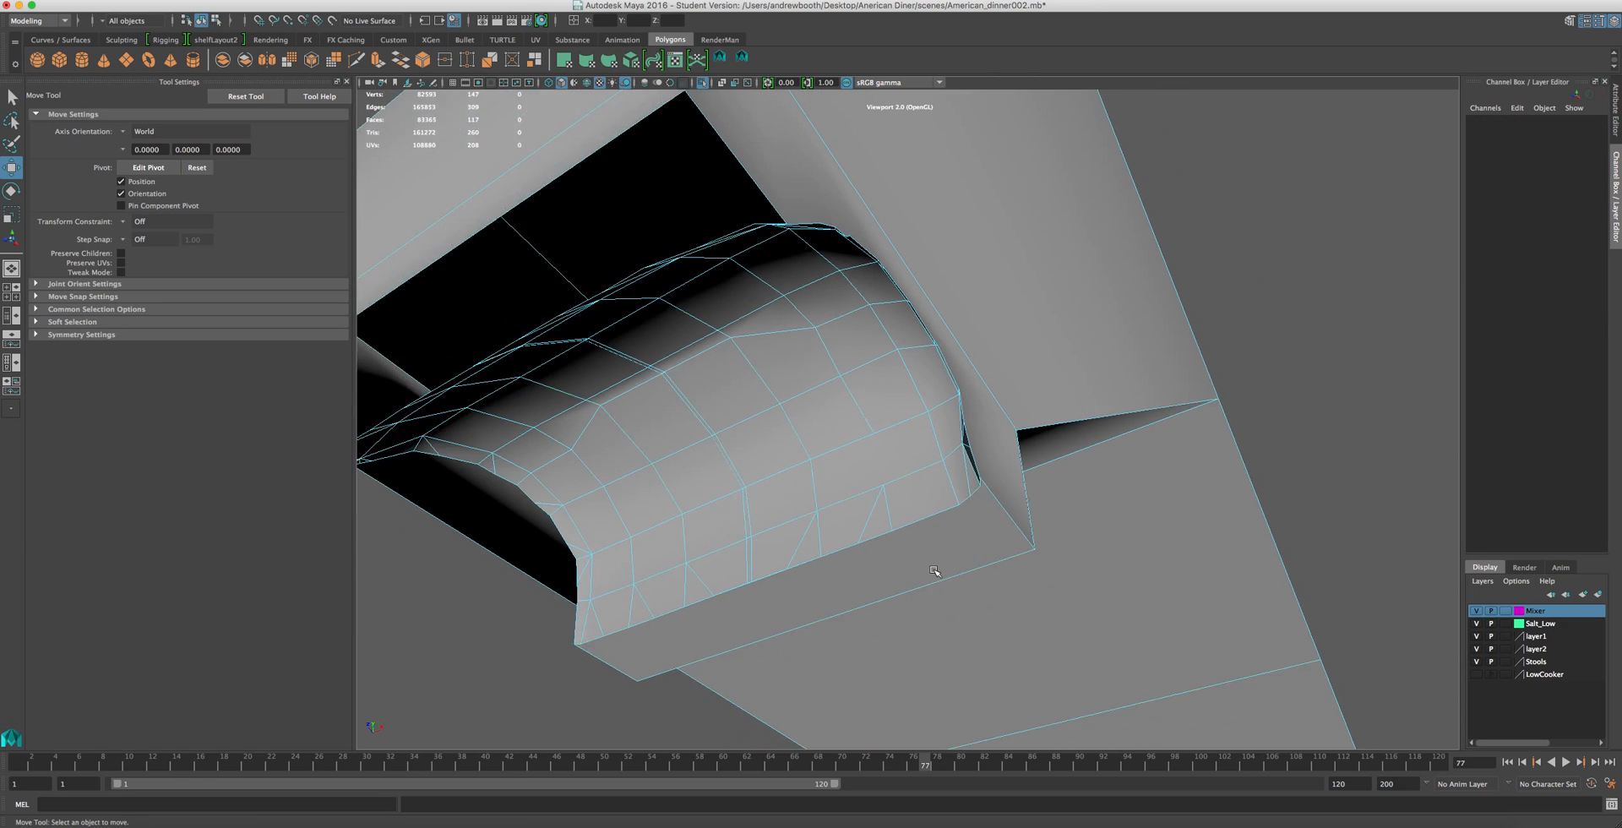
pyautogui.keyDown('alt'); pyautogui.moveTo(988, 488); pyautogui.dragTo(877, 434); pyautogui.keyUp('alt')
pyautogui.moveTo(1062, 412); pyautogui.dragTo(1071, 438, button='right')
pyautogui.click(1073, 438)
pyautogui.press('Delete')
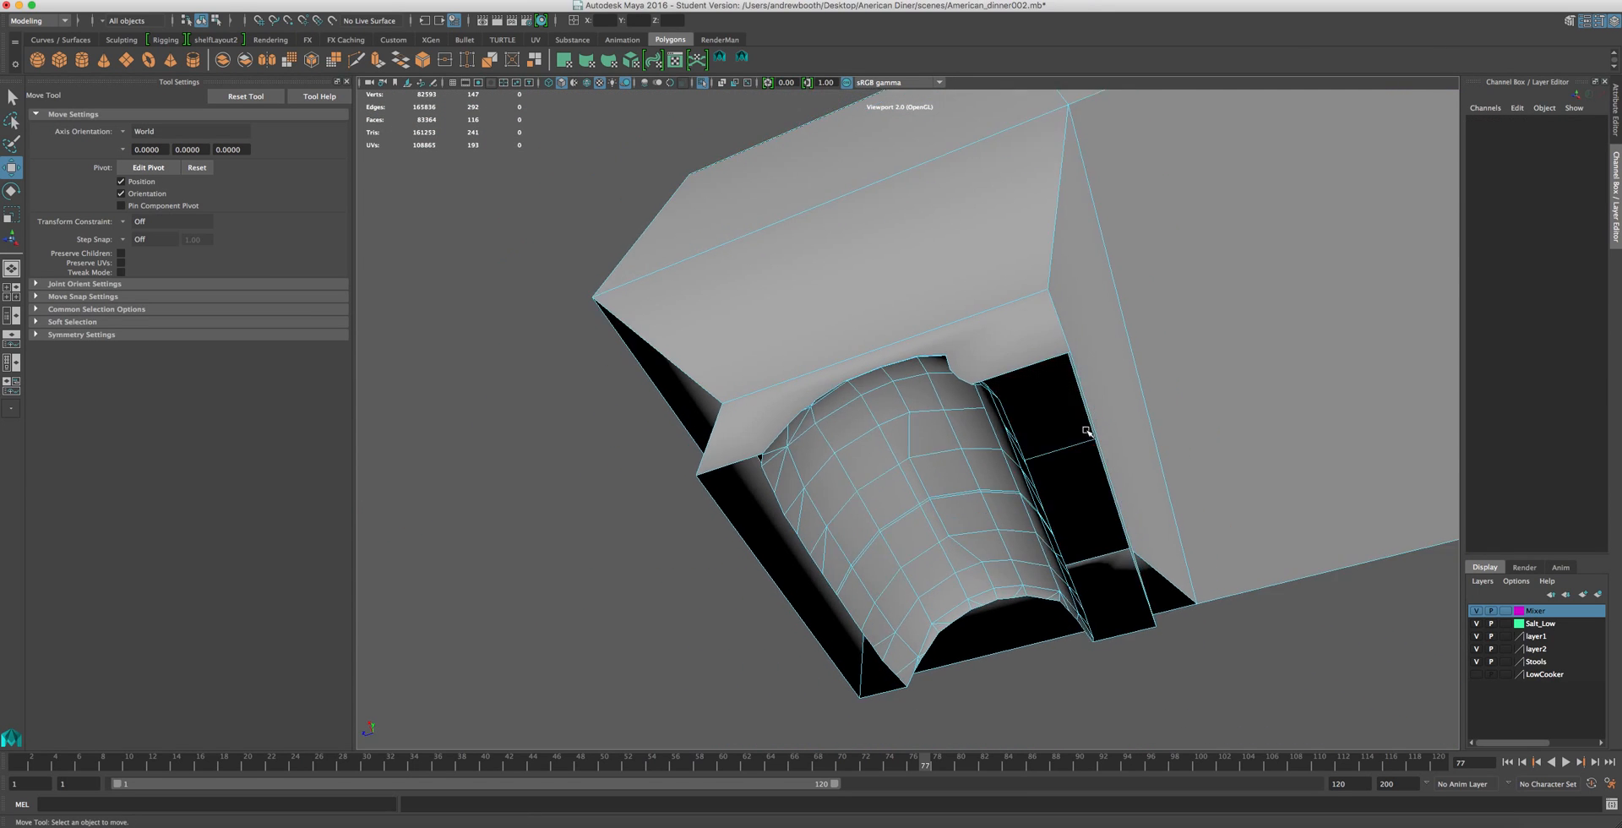
# - Try to delete edges near the crown of the recess, and undo the attempt
pyautogui.keyDown('alt'); pyautogui.moveTo(1085, 439); pyautogui.dragTo(1216, 536); pyautogui.keyUp('alt')
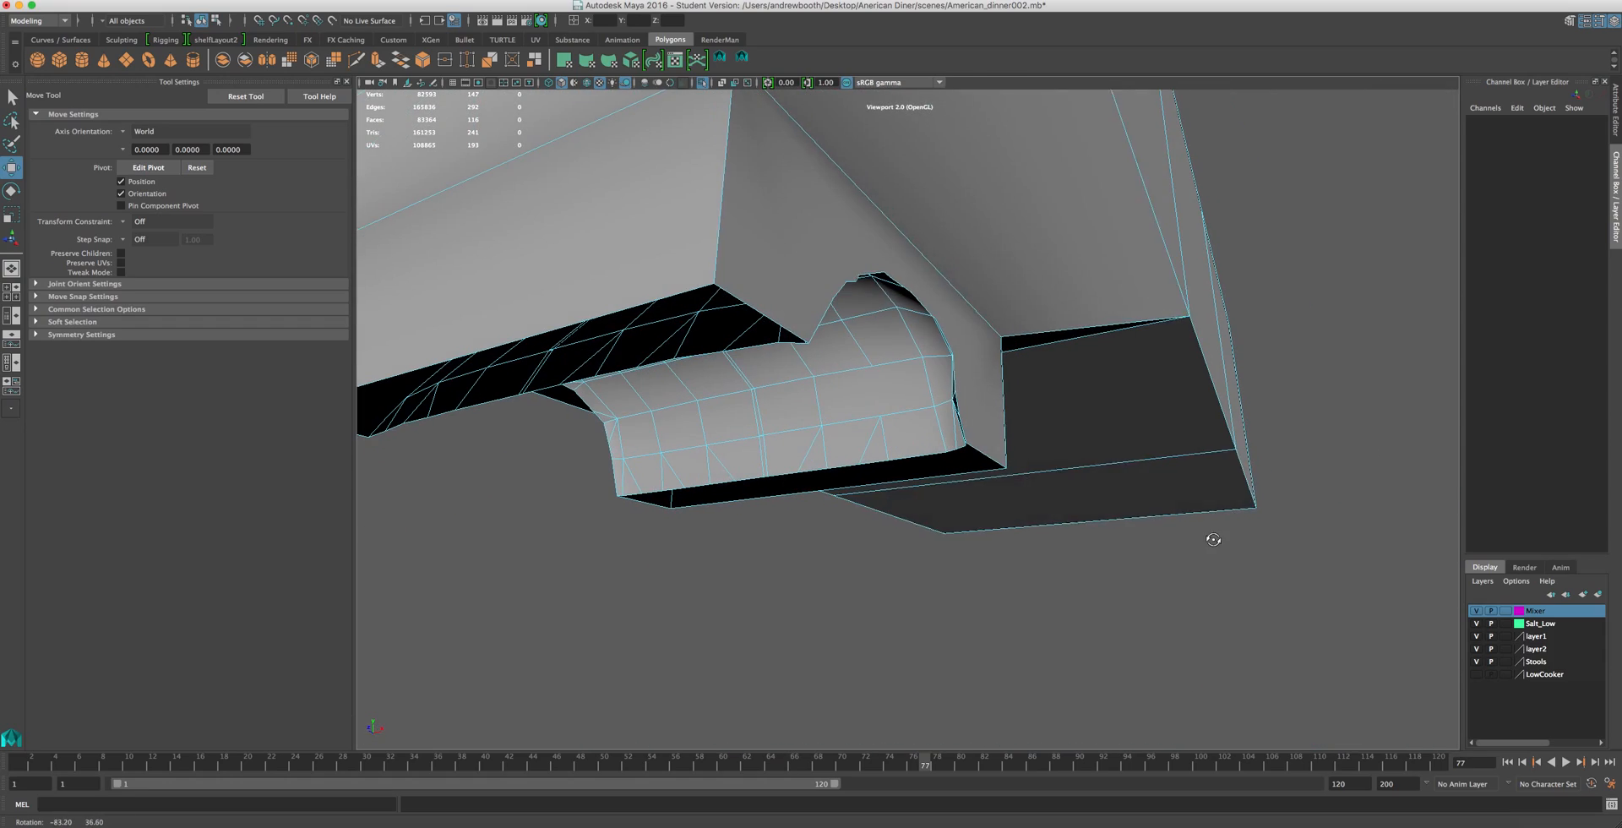
pyautogui.moveTo(826, 276)
pyautogui.keyDown('alt'); pyautogui.mouseDown()
pyautogui.moveTo(878, 285)
pyautogui.moveTo(836, 276)
pyautogui.mouseUp(); pyautogui.keyUp('alt')
pyautogui.keyDown('alt'); pyautogui.moveTo(843, 328); pyautogui.dragTo(1017, 254); pyautogui.keyUp('alt')
pyautogui.rightClick(1018, 252)
pyautogui.click(1015, 230)
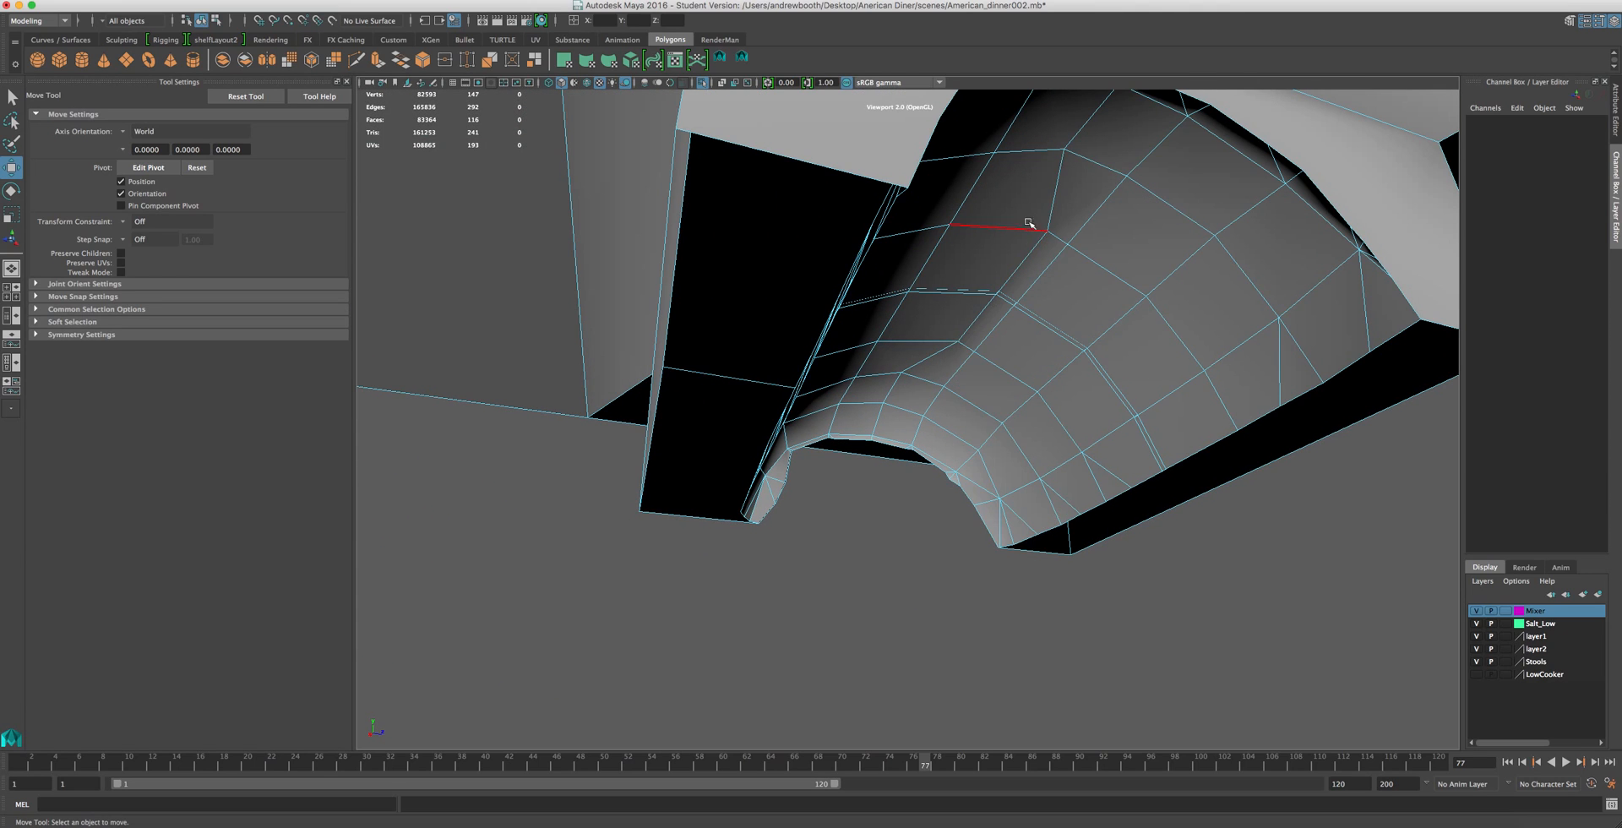
pyautogui.click(1086, 127)
pyautogui.press('Delete')
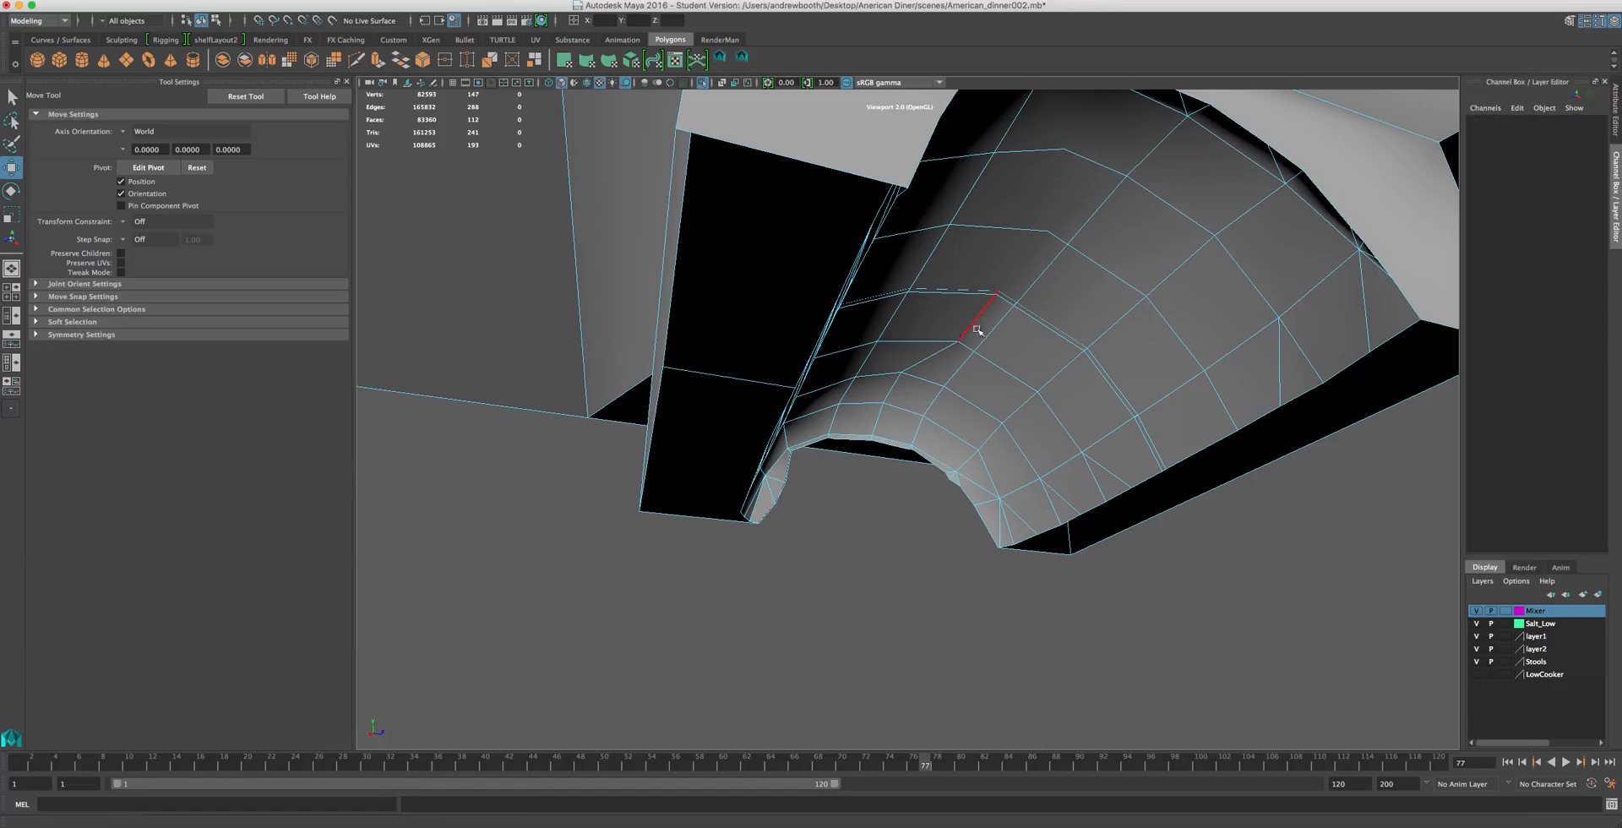
pyautogui.click(979, 319)
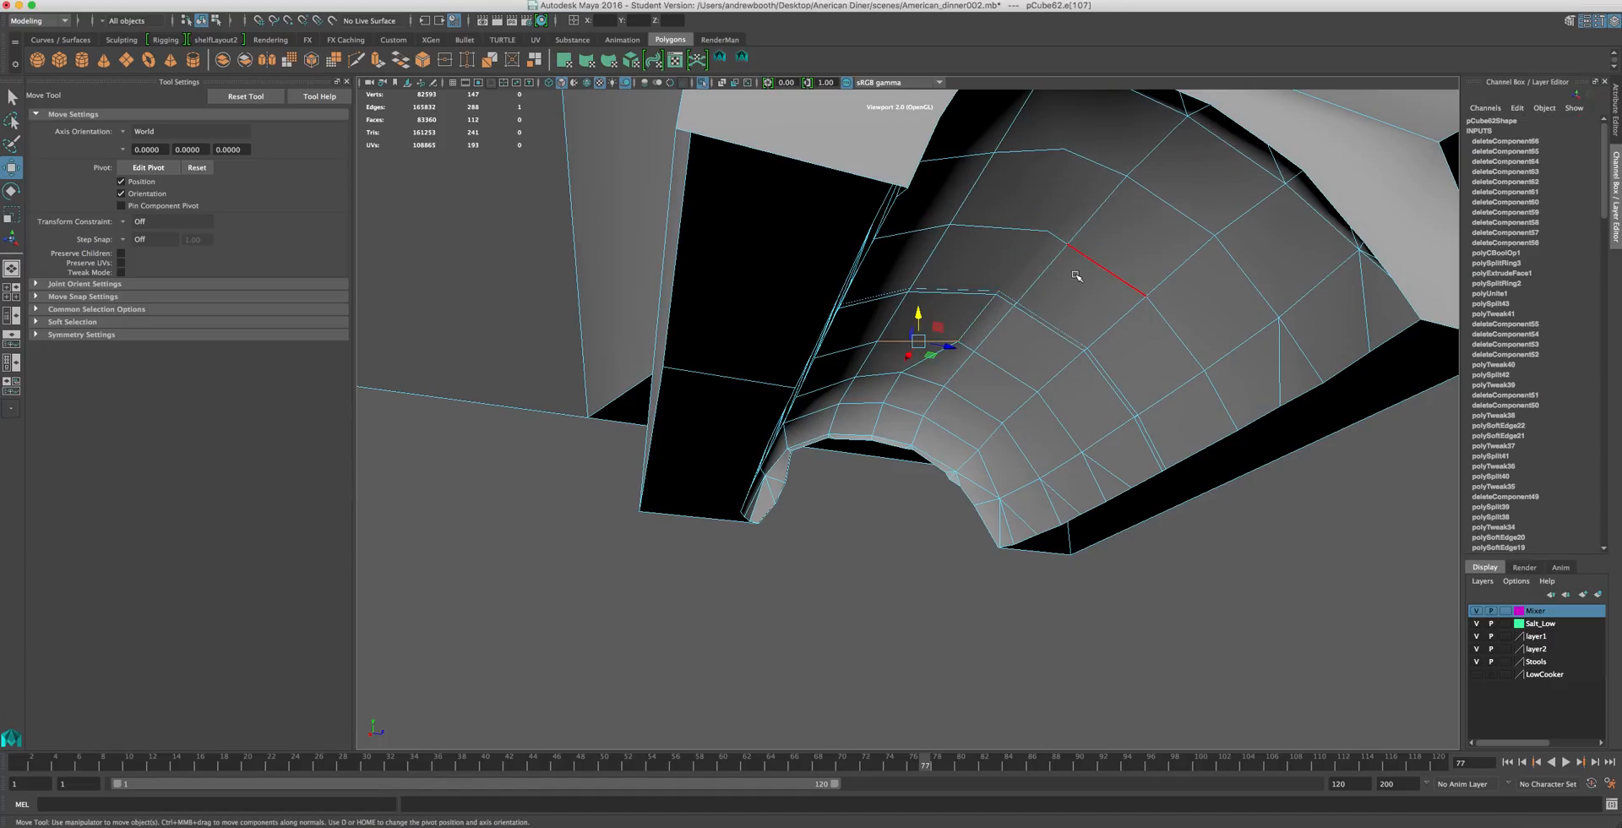
pyautogui.press('z')
pyautogui.press('z')
pyautogui.press('z')
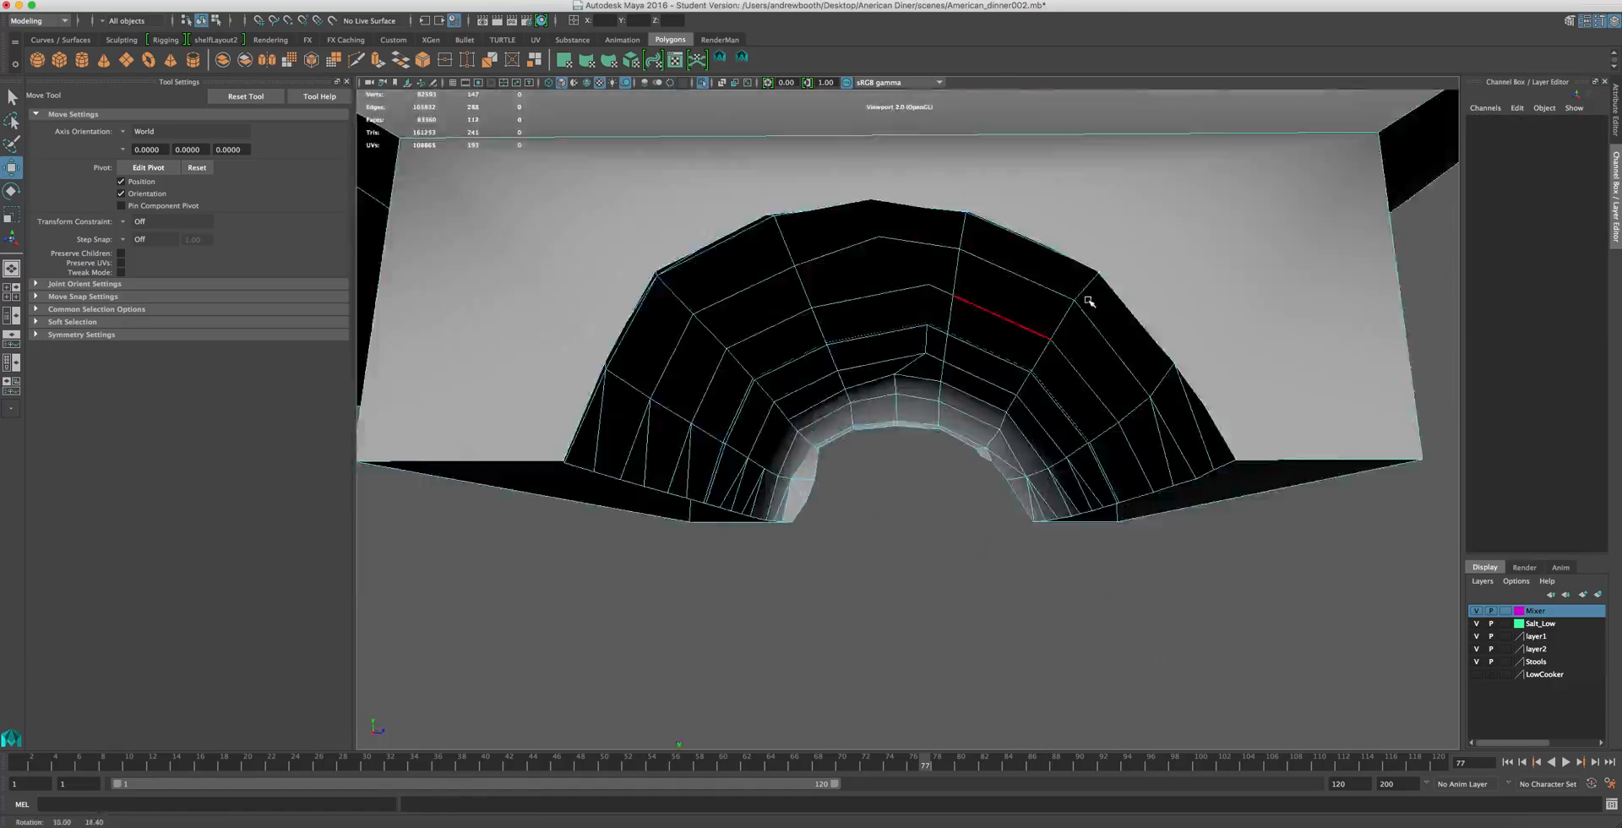
# - Select the zigzag run of edges along the recess's crown and scale it into a straighter line
pyautogui.keyDown('alt'); pyautogui.moveTo(976, 337); pyautogui.dragTo(981, 313); pyautogui.keyUp('alt')
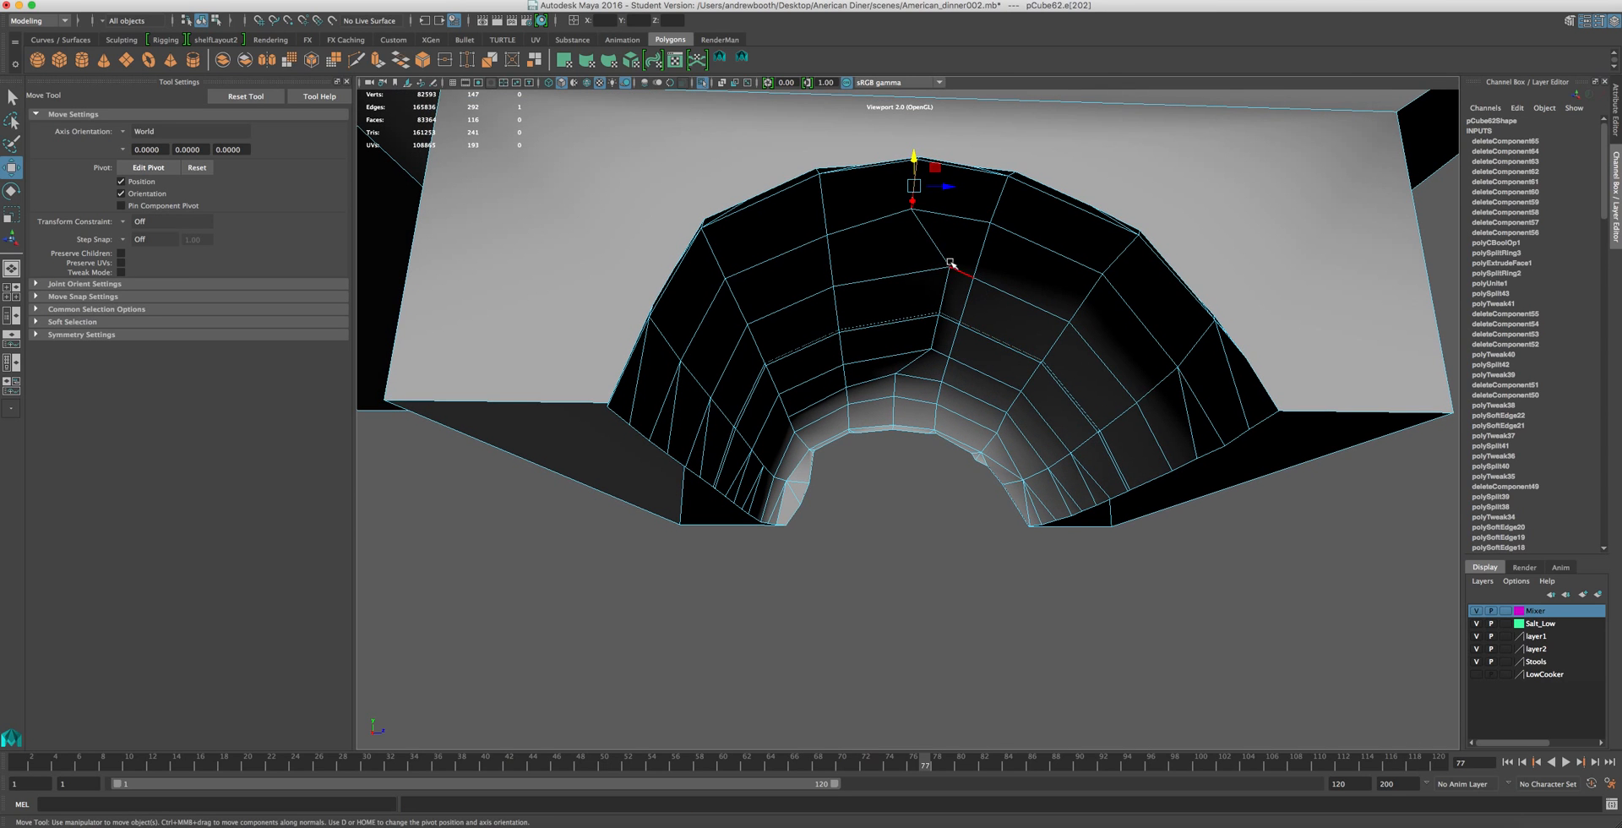
pyautogui.click(907, 320)
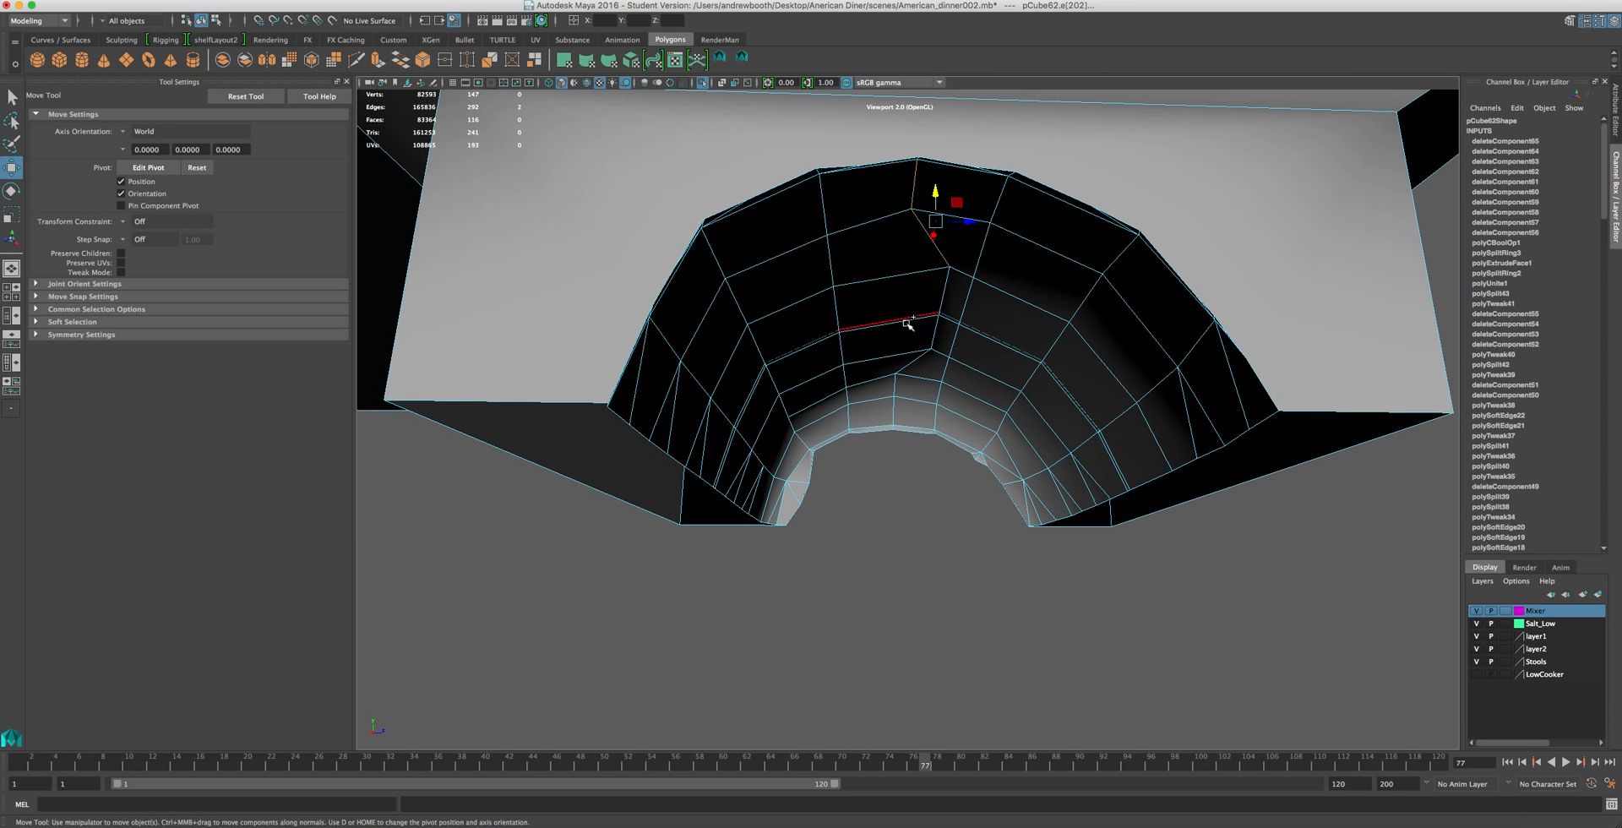
pyautogui.click(894, 411)
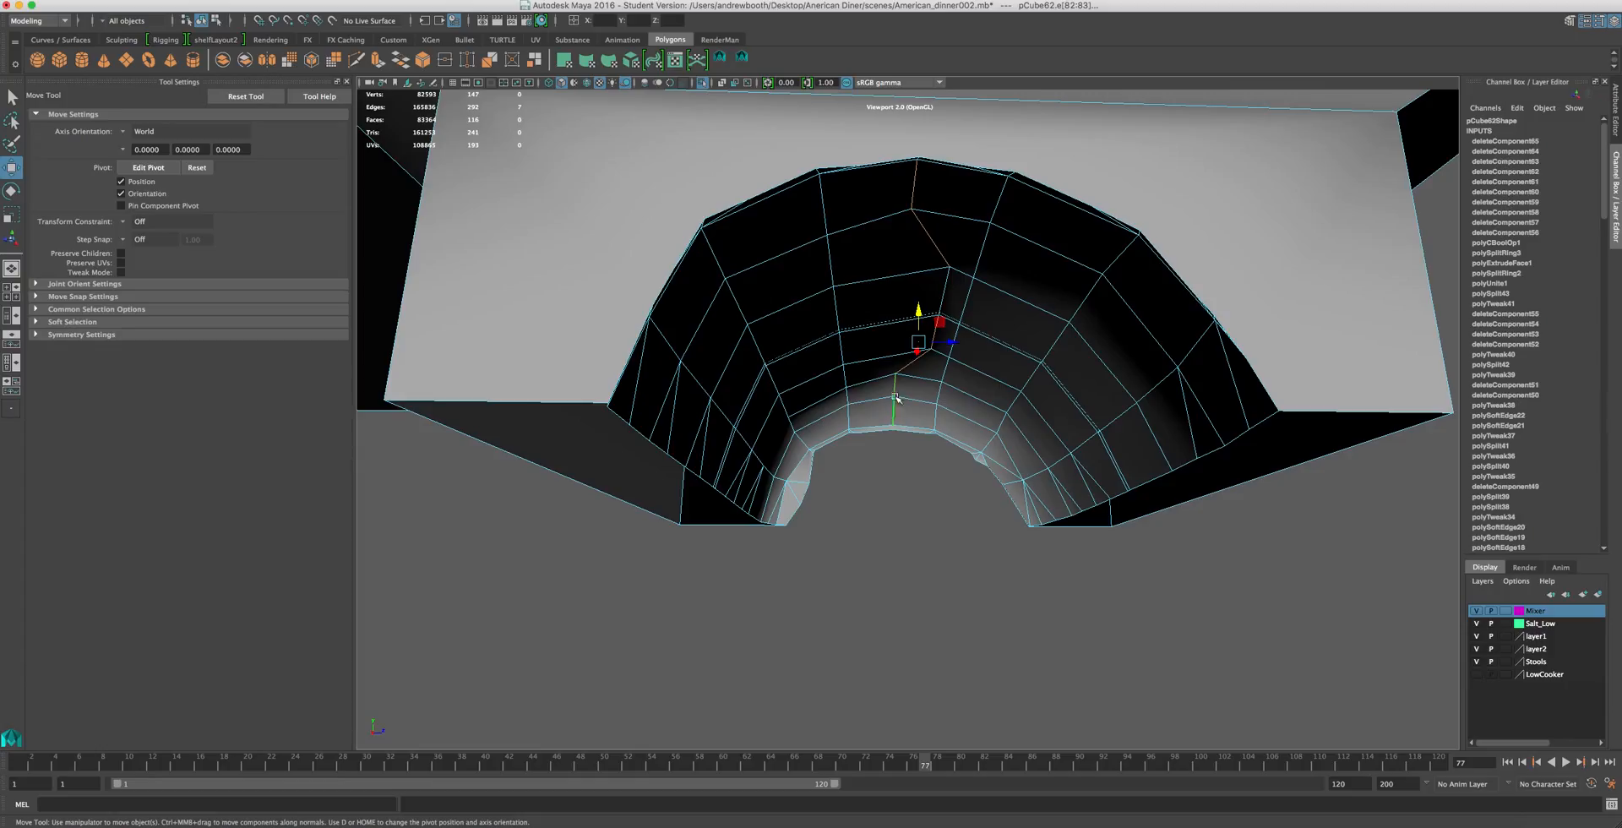
pyautogui.press('r')
pyautogui.moveTo(946, 342); pyautogui.dragTo(889, 349)
pyautogui.click(968, 268)
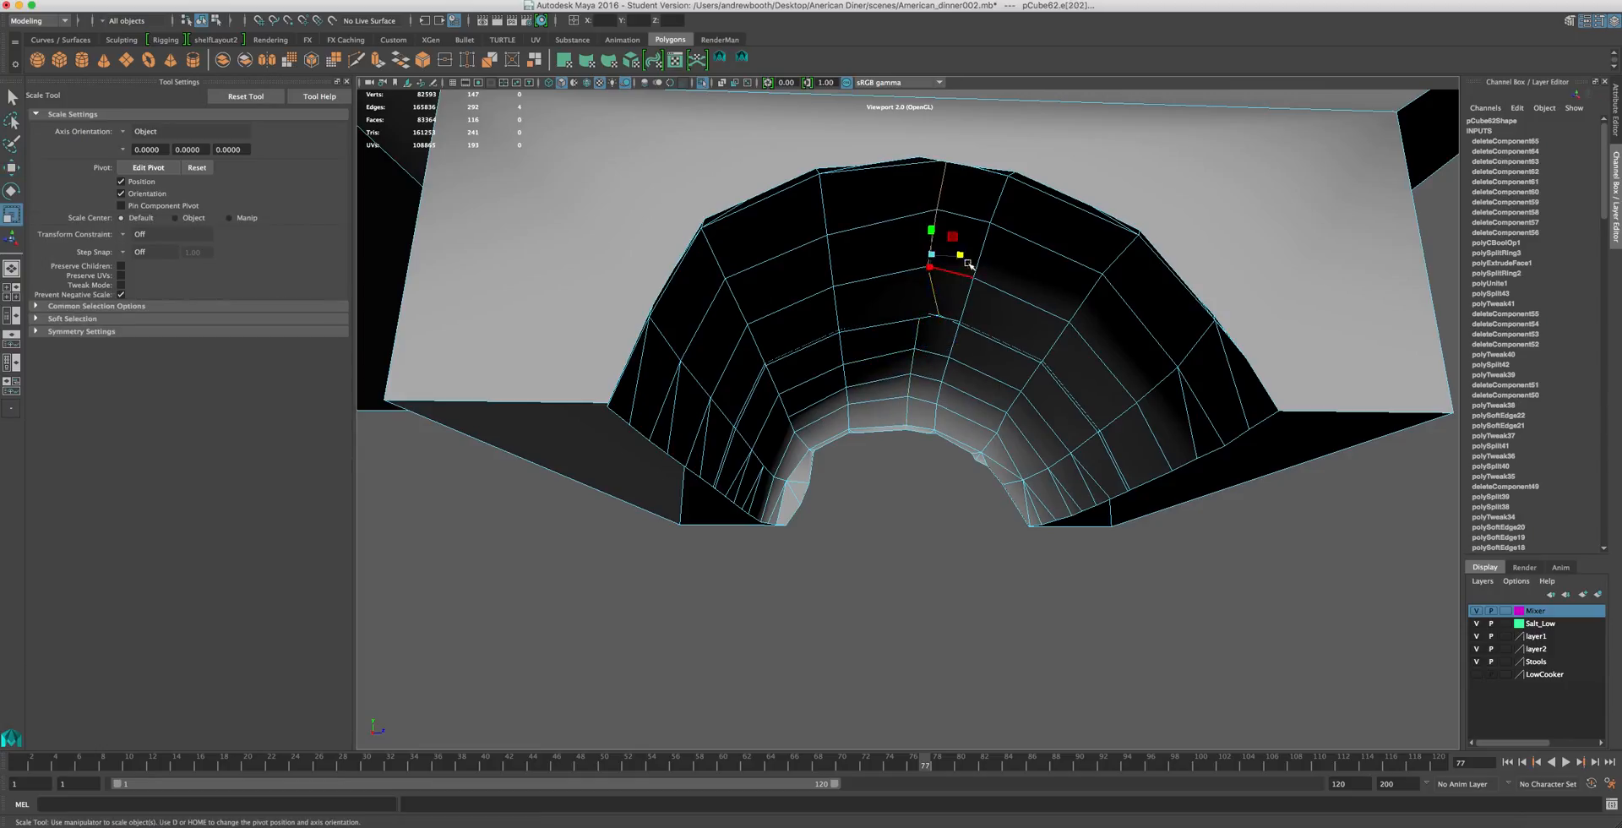
# - Try to delete the closely doubled edge loop that runs around the inside of the recess
pyautogui.scroll(3, 959, 262)
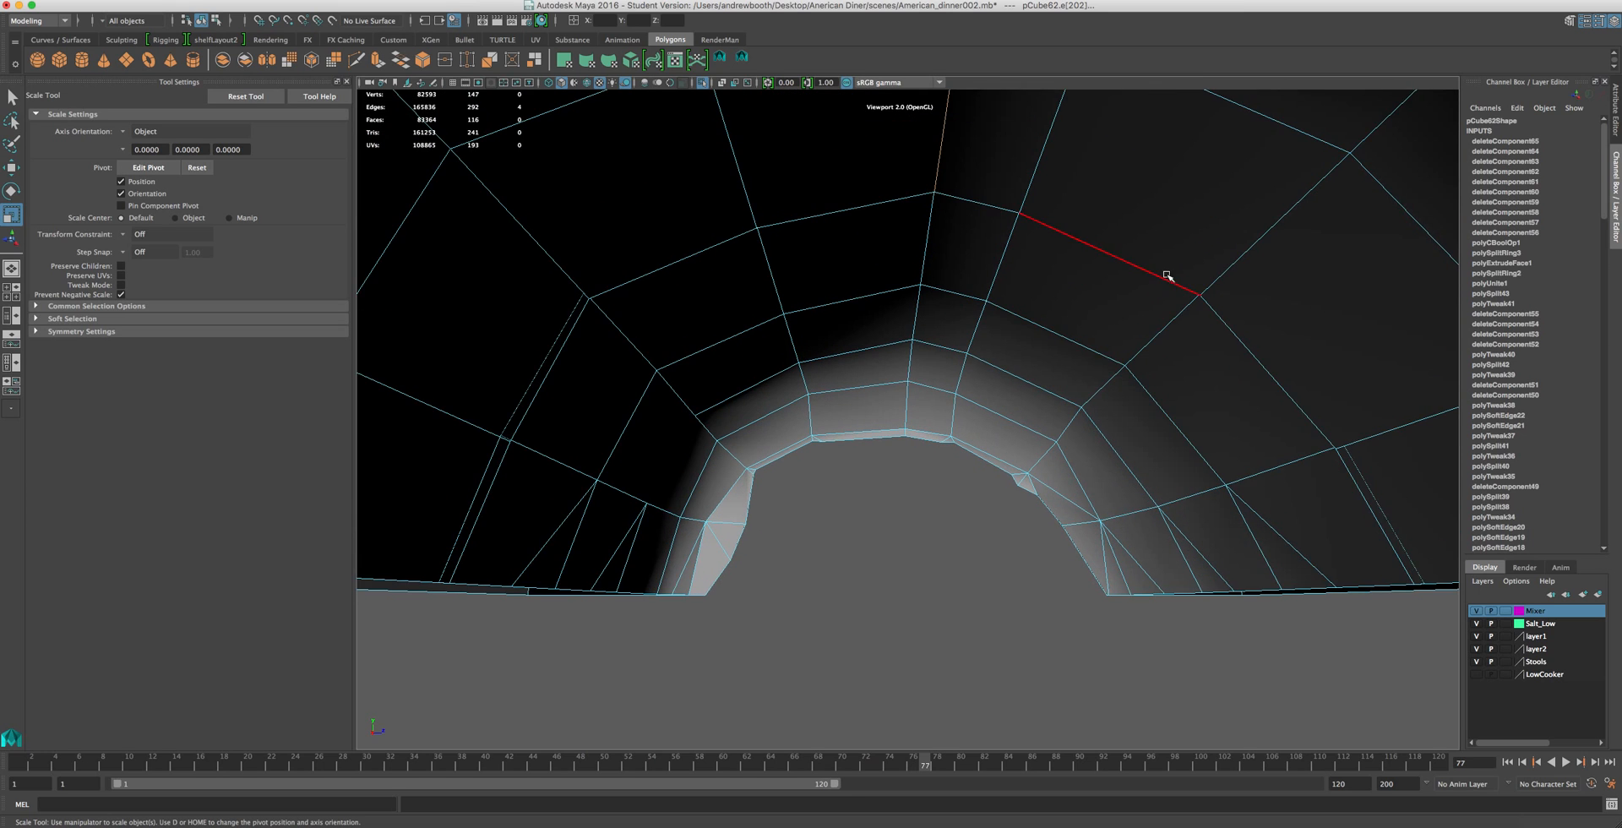
pyautogui.doubleClick(1101, 310)
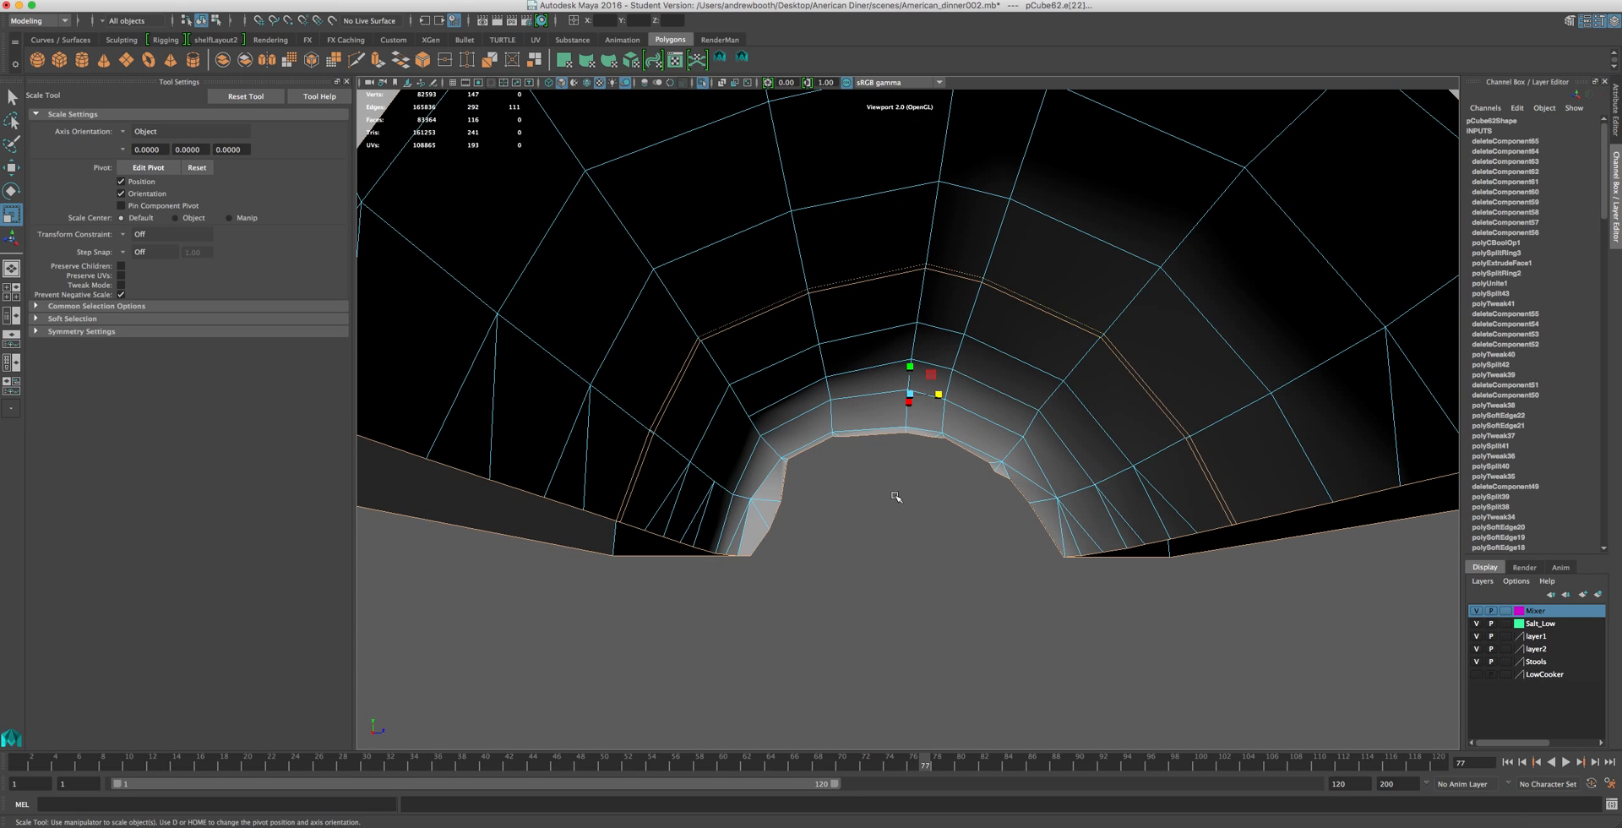
pyautogui.click(1222, 498)
pyautogui.keyDown('shift'); pyautogui.doubleClick(629, 498); pyautogui.keyUp('shift')
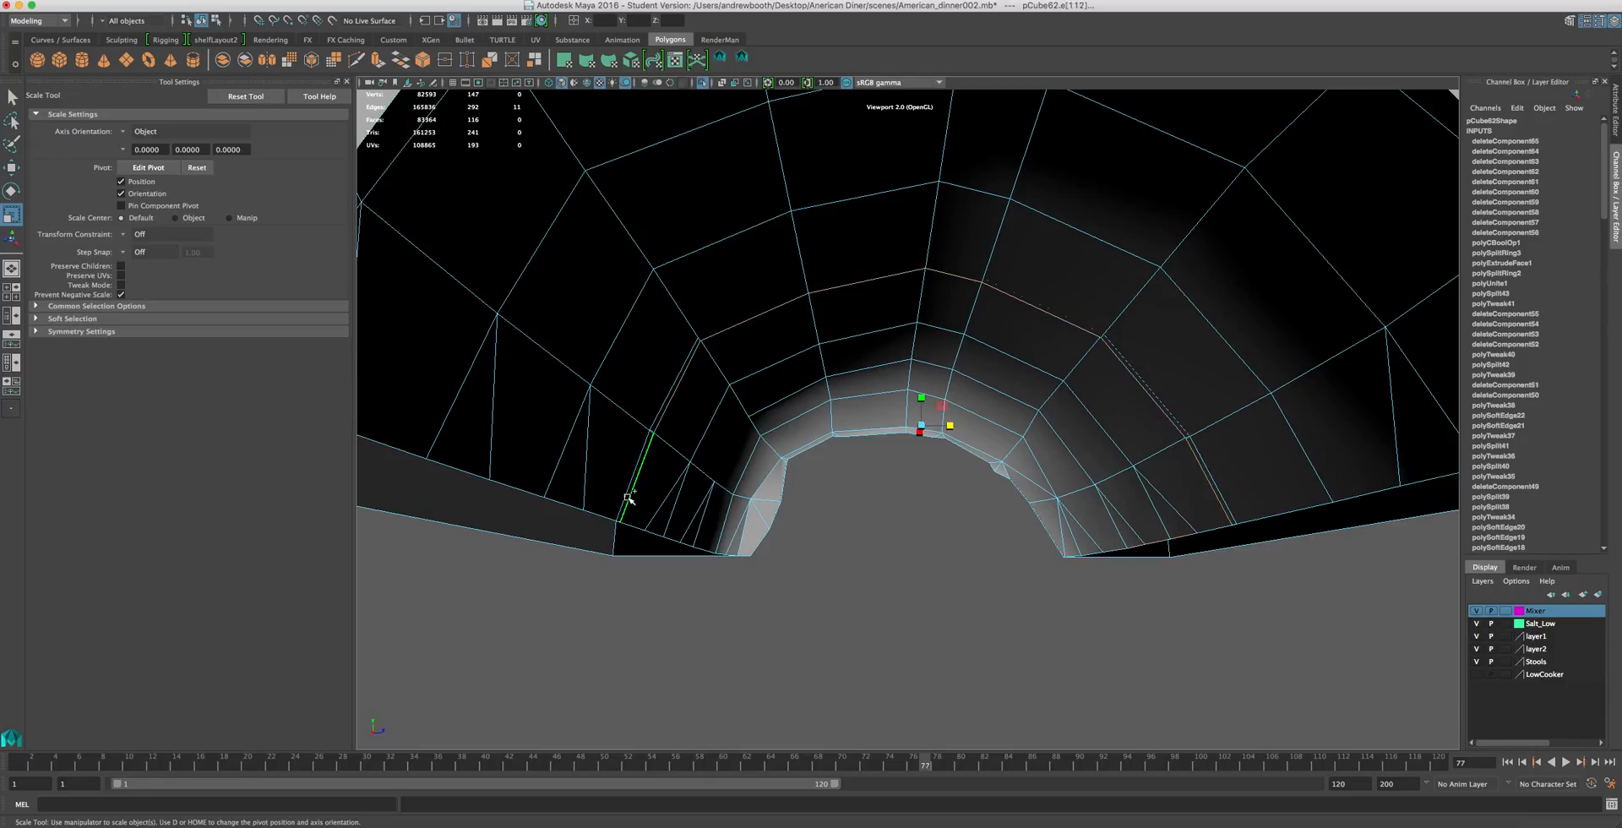
pyautogui.press('Delete')
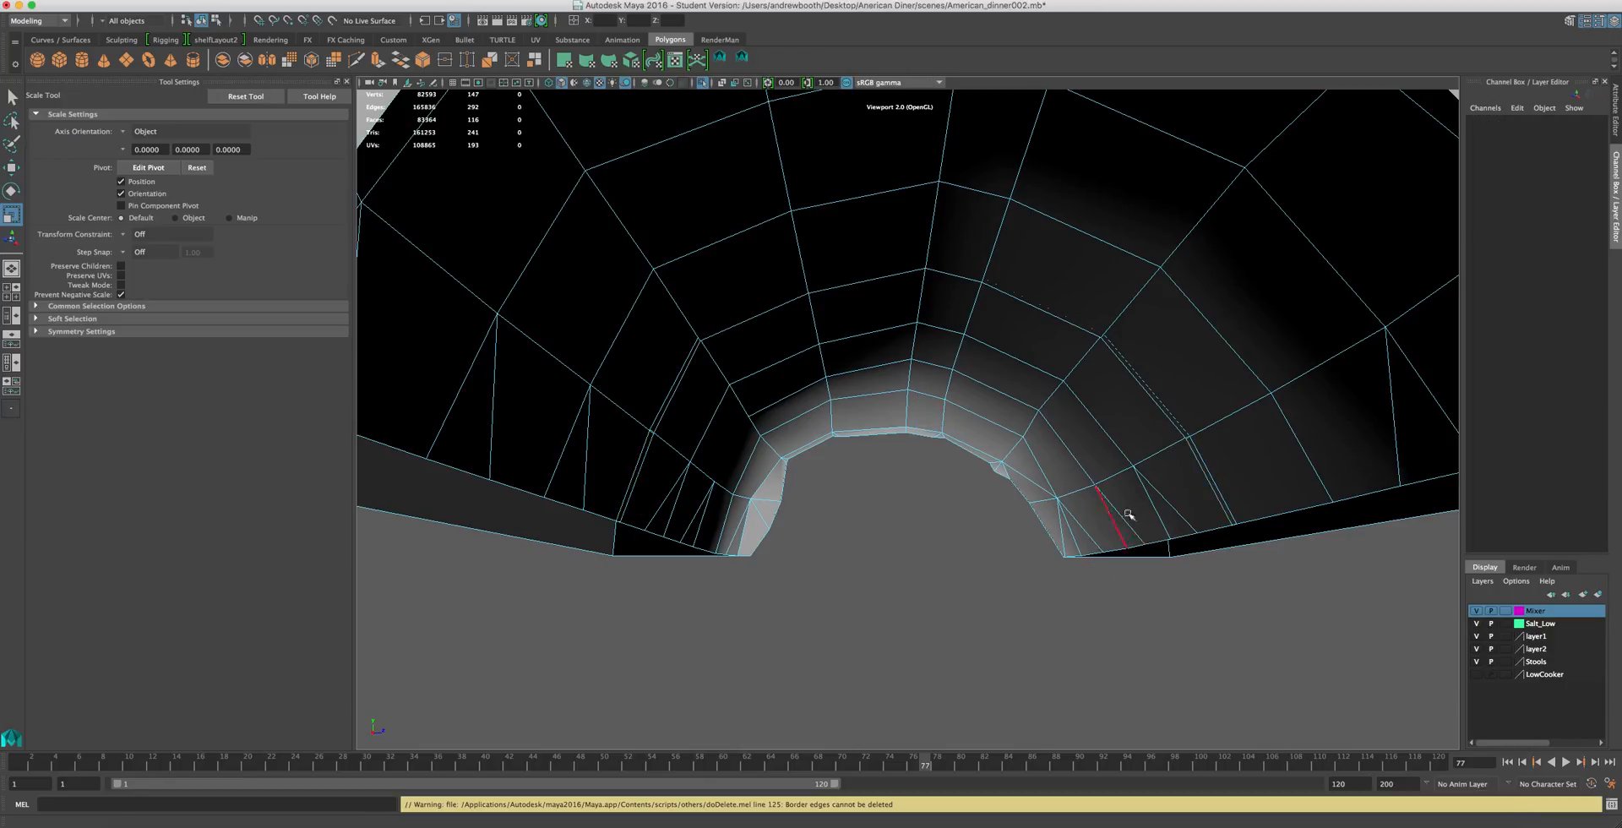
pyautogui.click(1166, 415)
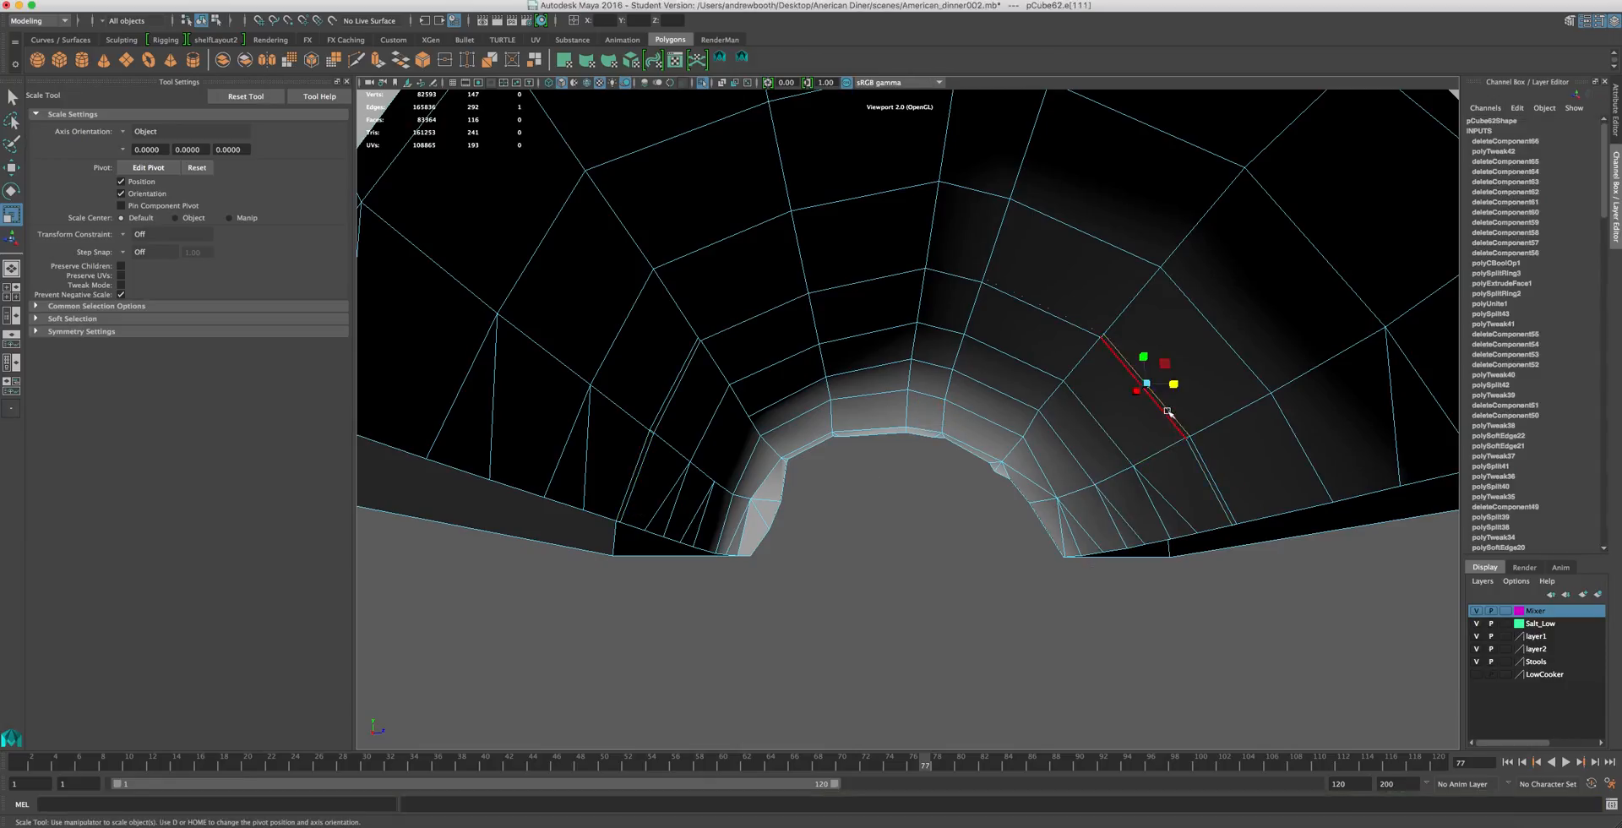
pyautogui.doubleClick(1073, 329)
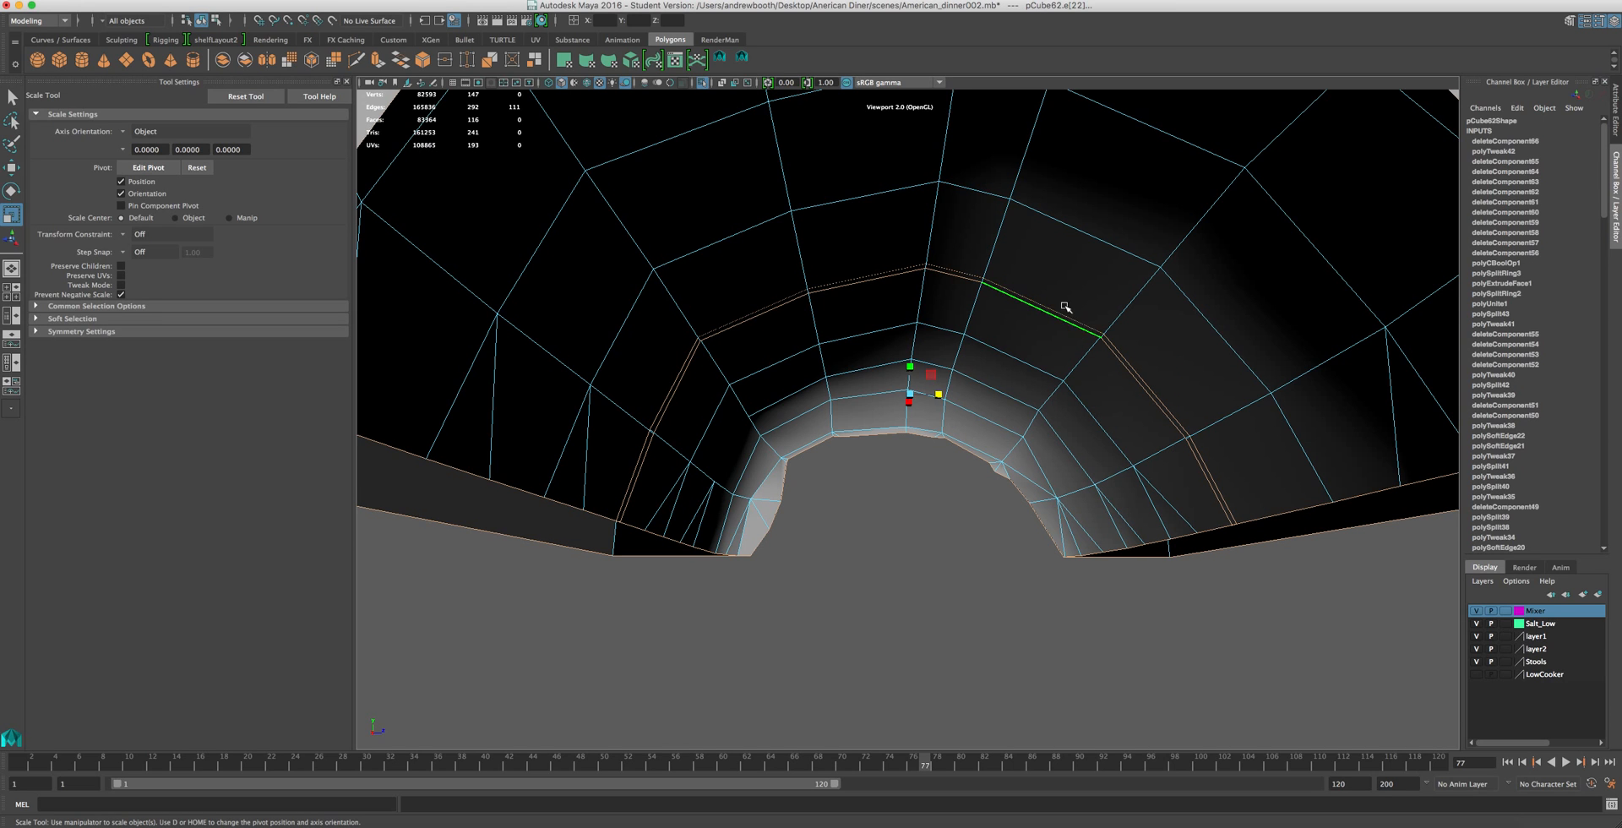
# - Undo the recent edge changes inside the recess, including the scaling of the crown edges
pyautogui.hotkey('ctrl', 'z')
pyautogui.hotkey('ctrl', 'z')
pyautogui.hotkey('ctrl', 'z')
pyautogui.hotkey('ctrl', 'z')
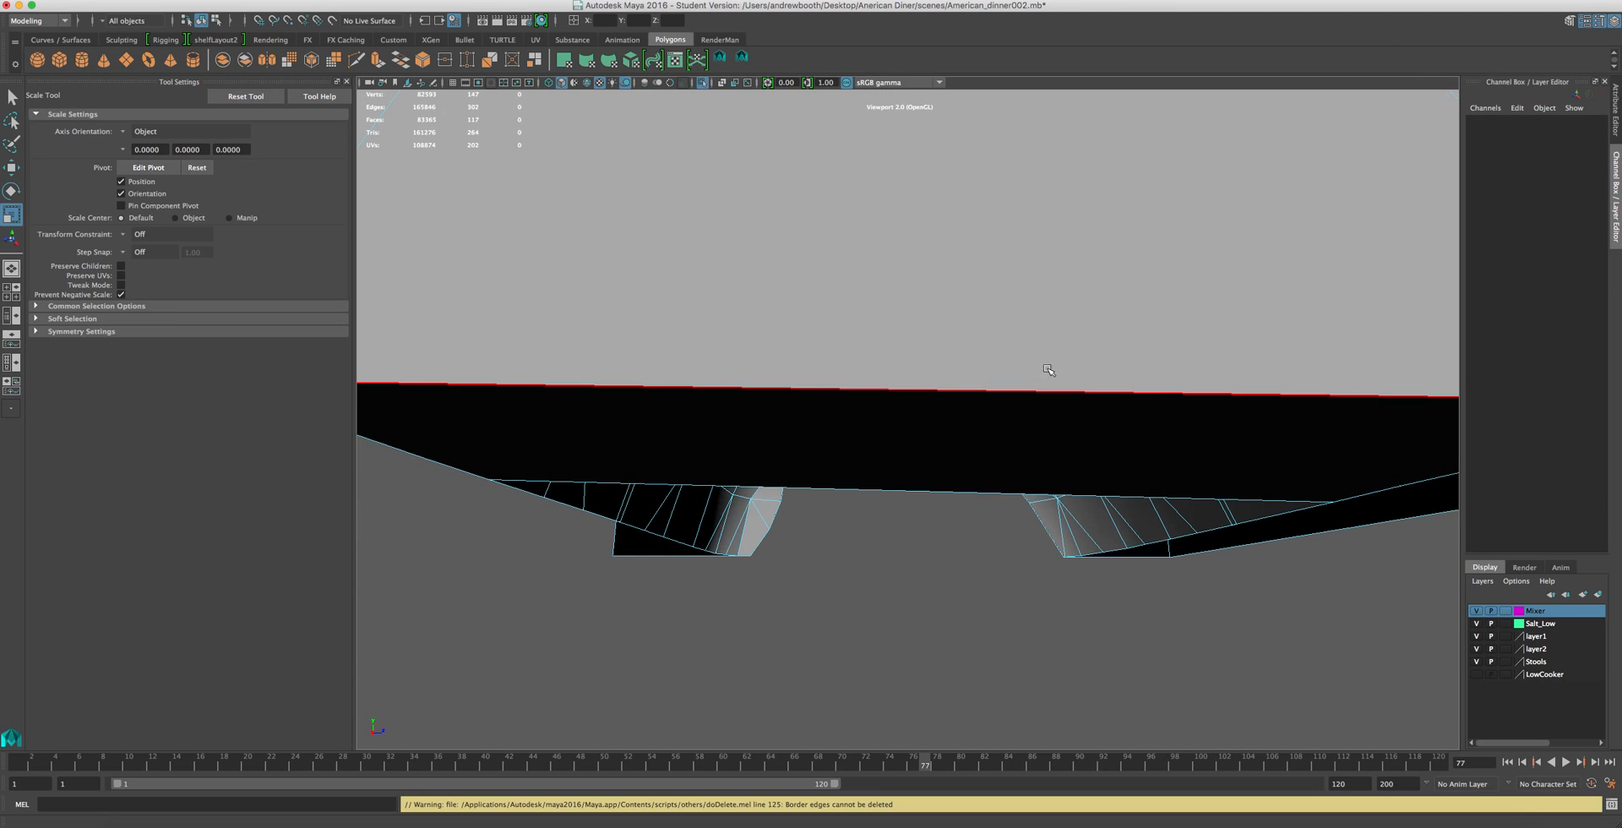
pyautogui.scroll(-3, 1048, 375)
pyautogui.keyDown('alt'); pyautogui.moveTo(988, 444); pyautogui.dragTo(1141, 379); pyautogui.keyUp('alt')
pyautogui.hotkey('ctrl', 'z')
pyautogui.scroll(3, 1142, 379)
pyautogui.hotkey('ctrl', 'z')
pyautogui.hotkey('ctrl', 'z')
pyautogui.hotkey('ctrl', 'z')
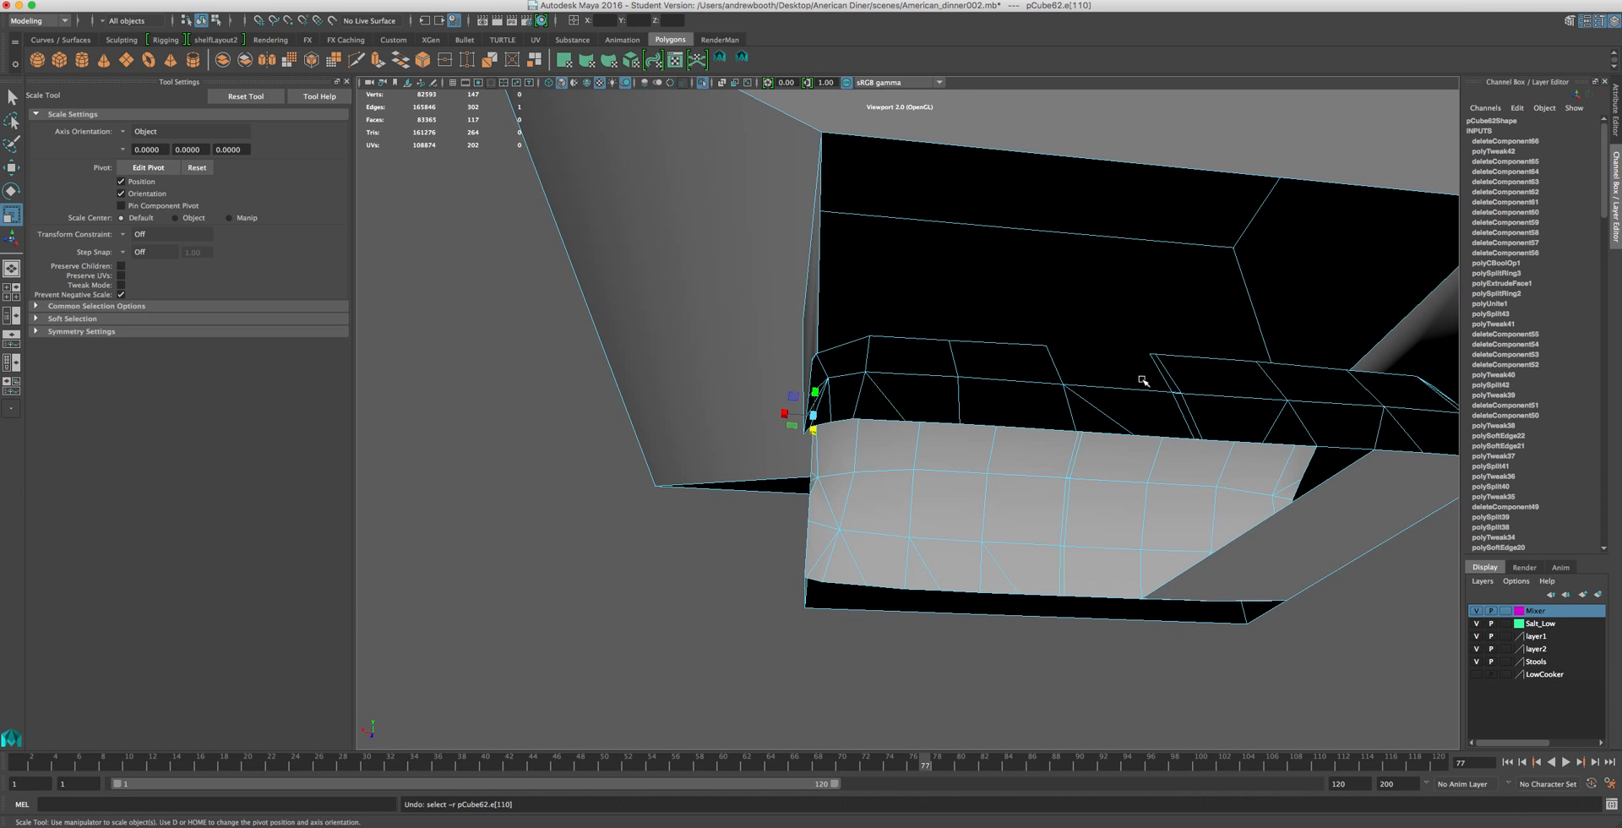
pyautogui.hotkey('ctrl', 'z')
pyautogui.hotkey('ctrl', 'z')
pyautogui.hotkey('ctrl', 'z')
# - Return to object selection with the head block selected, and toggle its isolation off and on again
pyautogui.keyDown('alt'); pyautogui.moveTo(1169, 398); pyautogui.dragTo(1098, 355); pyautogui.keyUp('alt')
pyautogui.scroll(-5, 966, 166)
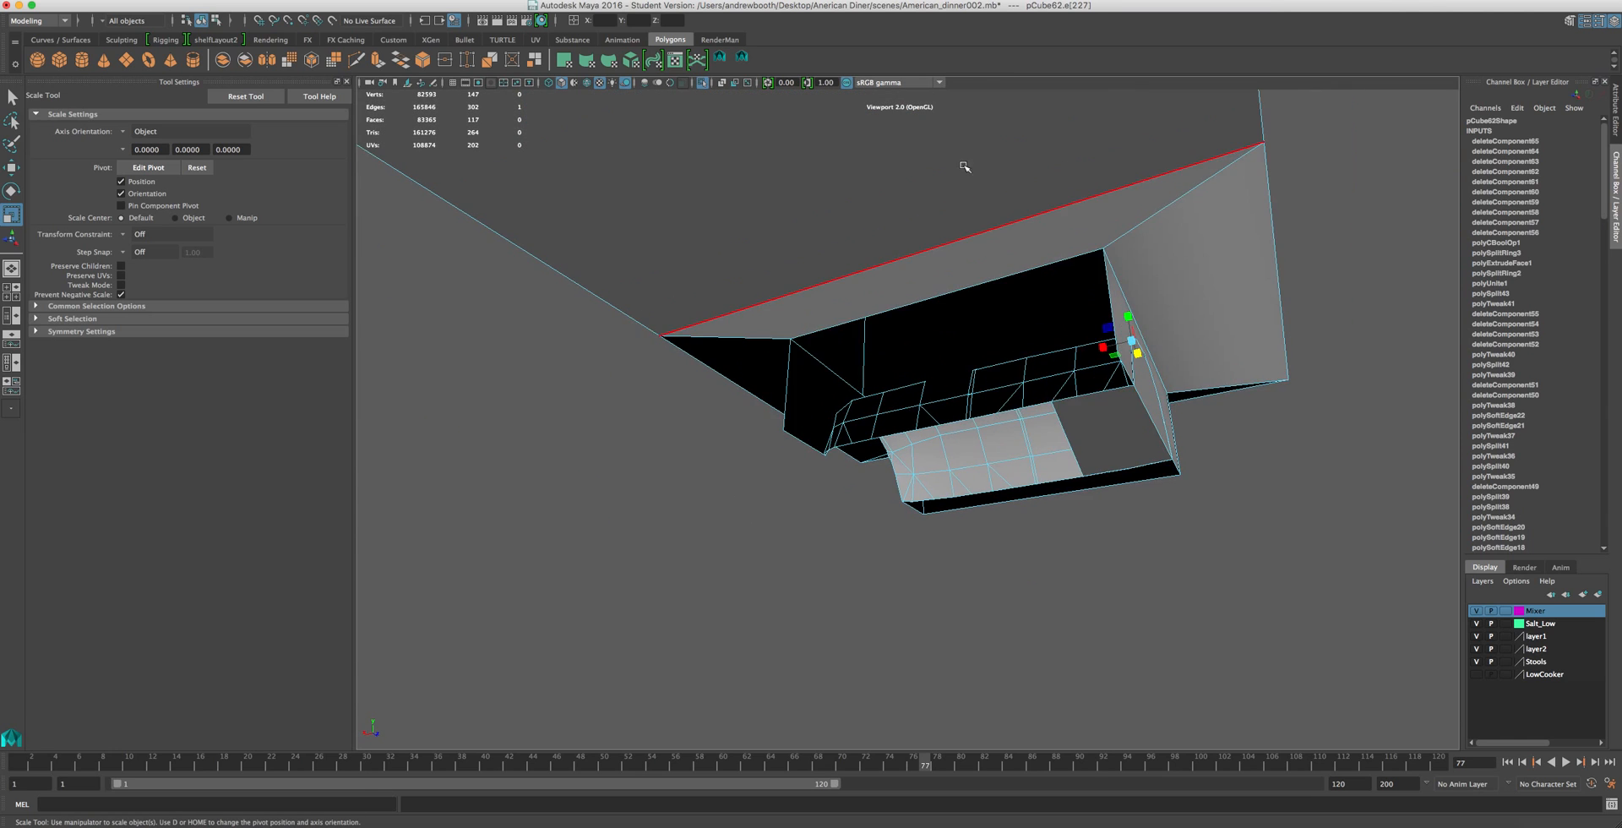
pyautogui.moveTo(856, 196); pyautogui.dragTo(902, 174, button='right')
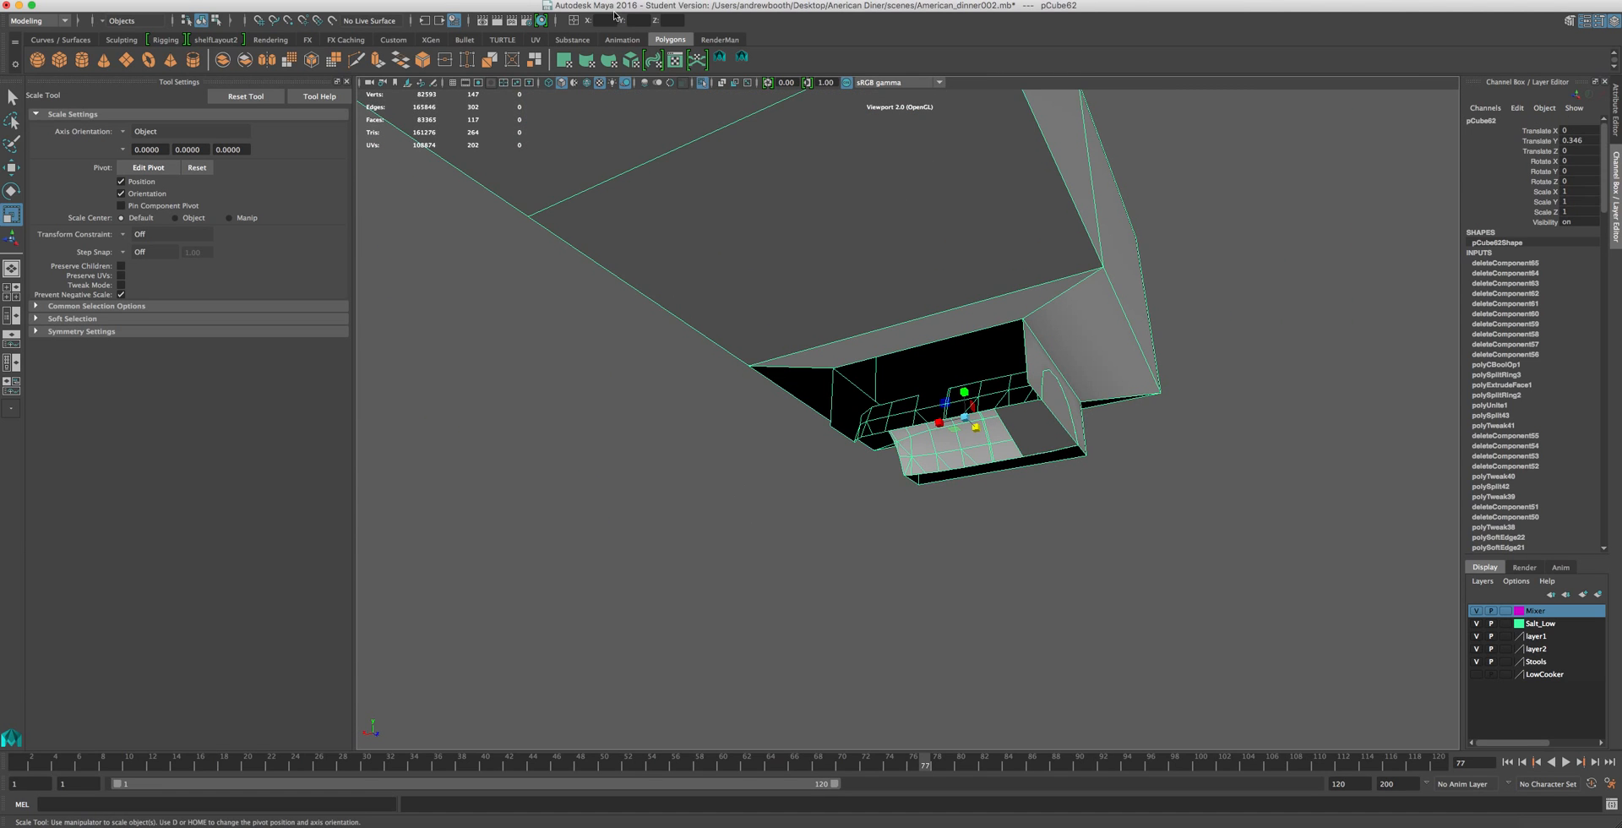
pyautogui.click(702, 82)
pyautogui.click(702, 82)
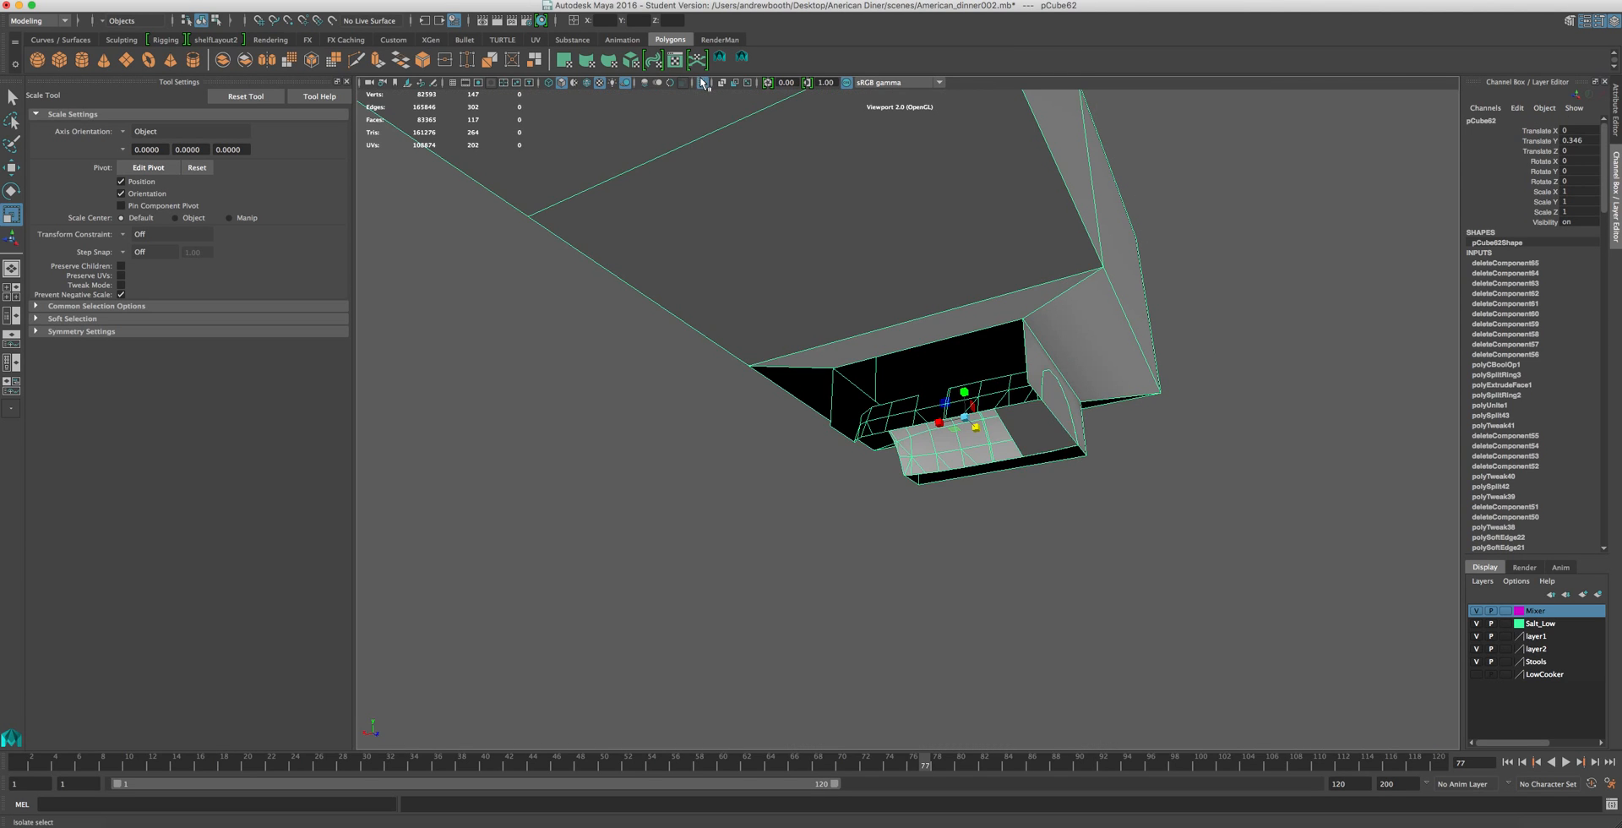
# - Split the large inner wall face of the recess with a new edge between two existing vertices
pyautogui.scroll(5, 804, 239)
pyautogui.keyDown('alt'); pyautogui.moveTo(1011, 365); pyautogui.dragTo(867, 296); pyautogui.keyUp('alt')
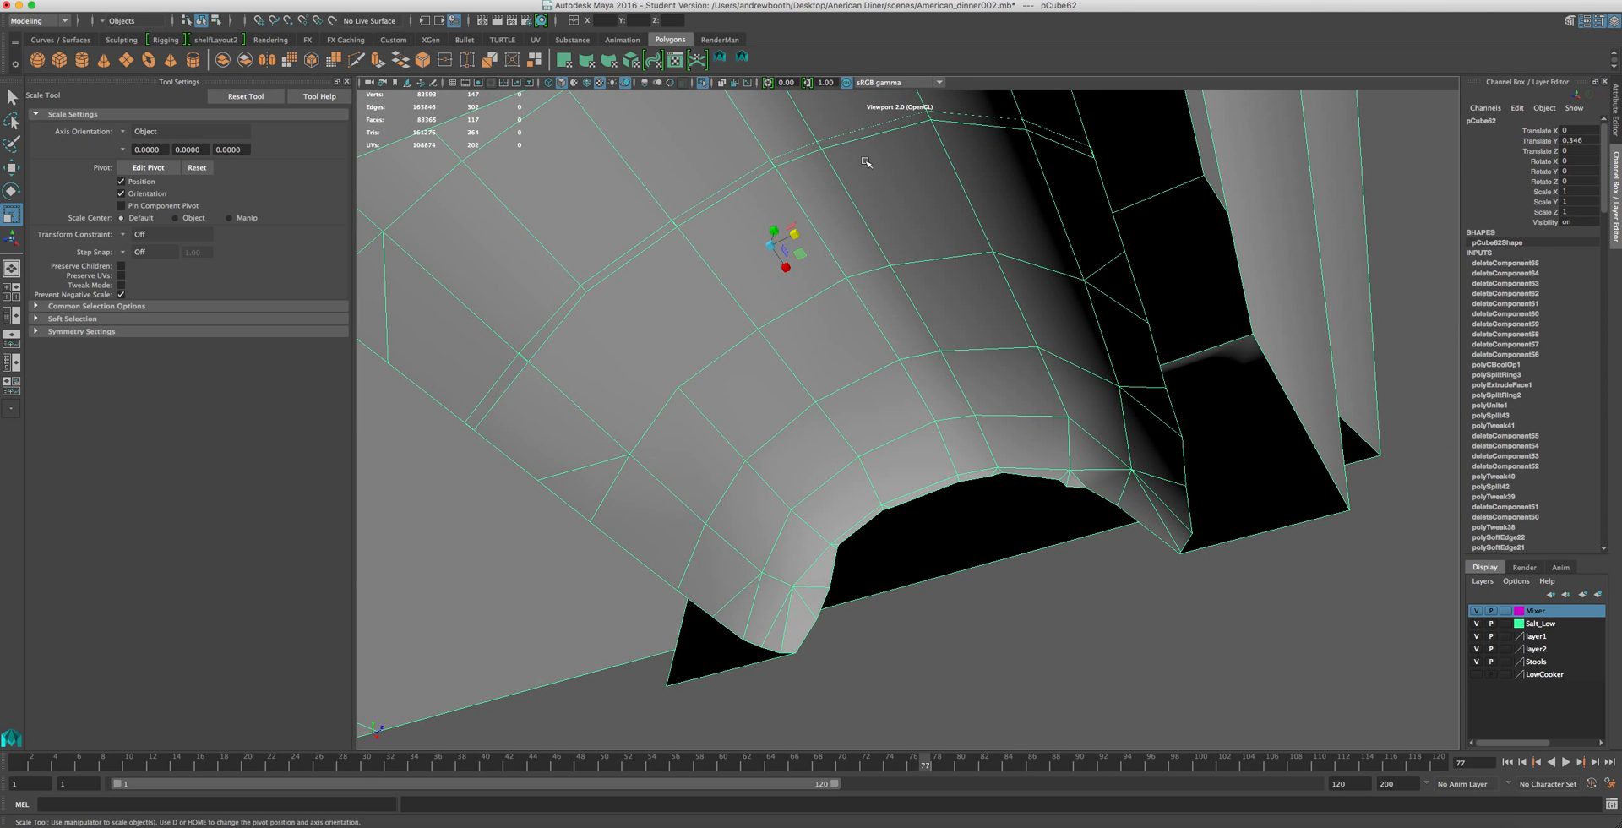
pyautogui.click(742, 58)
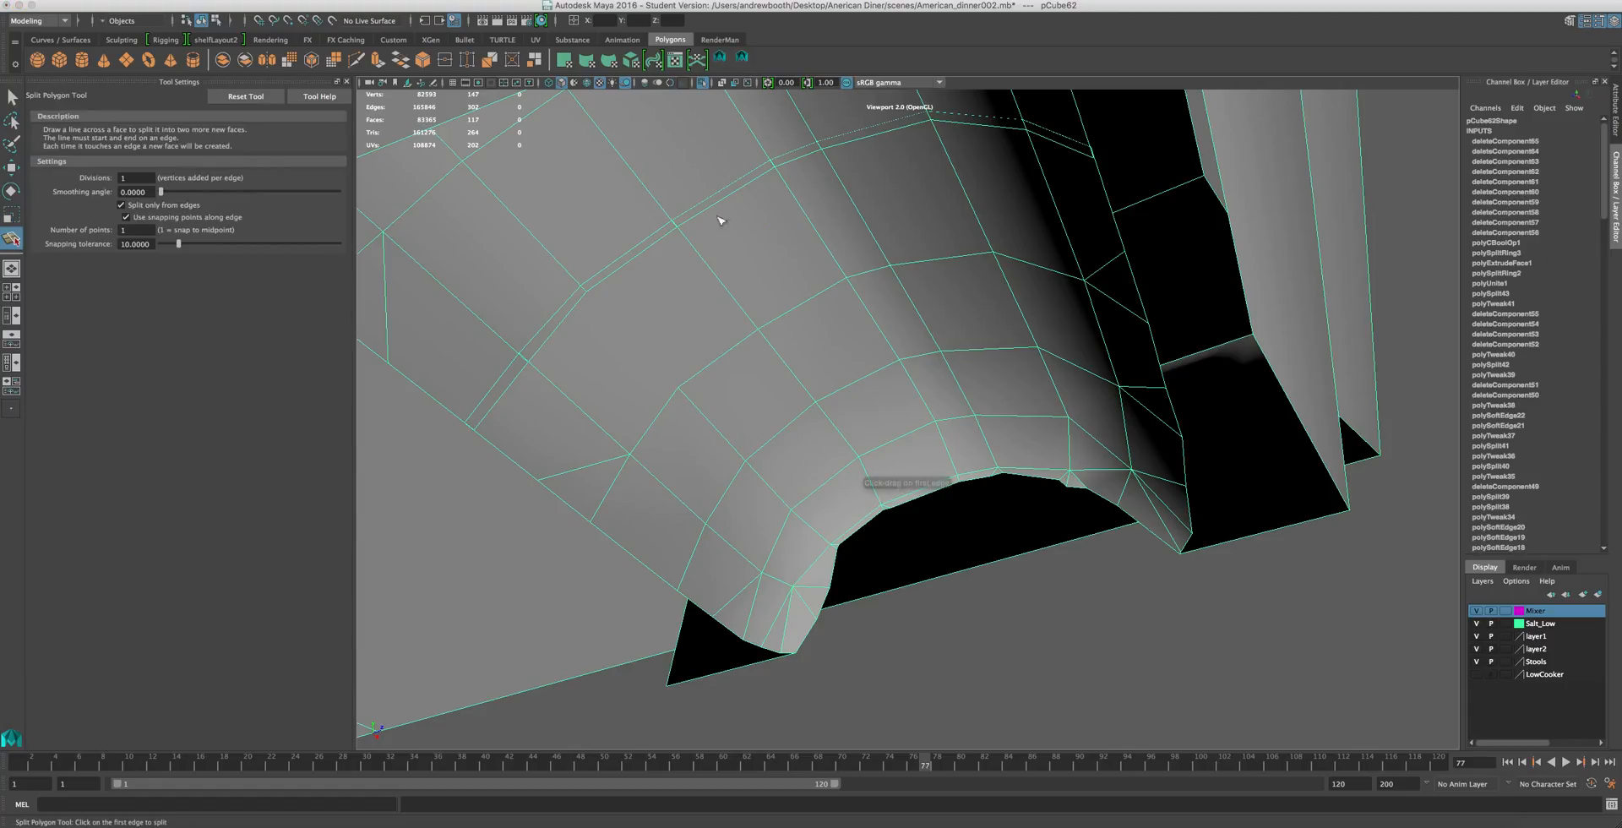
pyautogui.click(585, 293)
pyautogui.moveTo(688, 376); pyautogui.dragTo(700, 382)
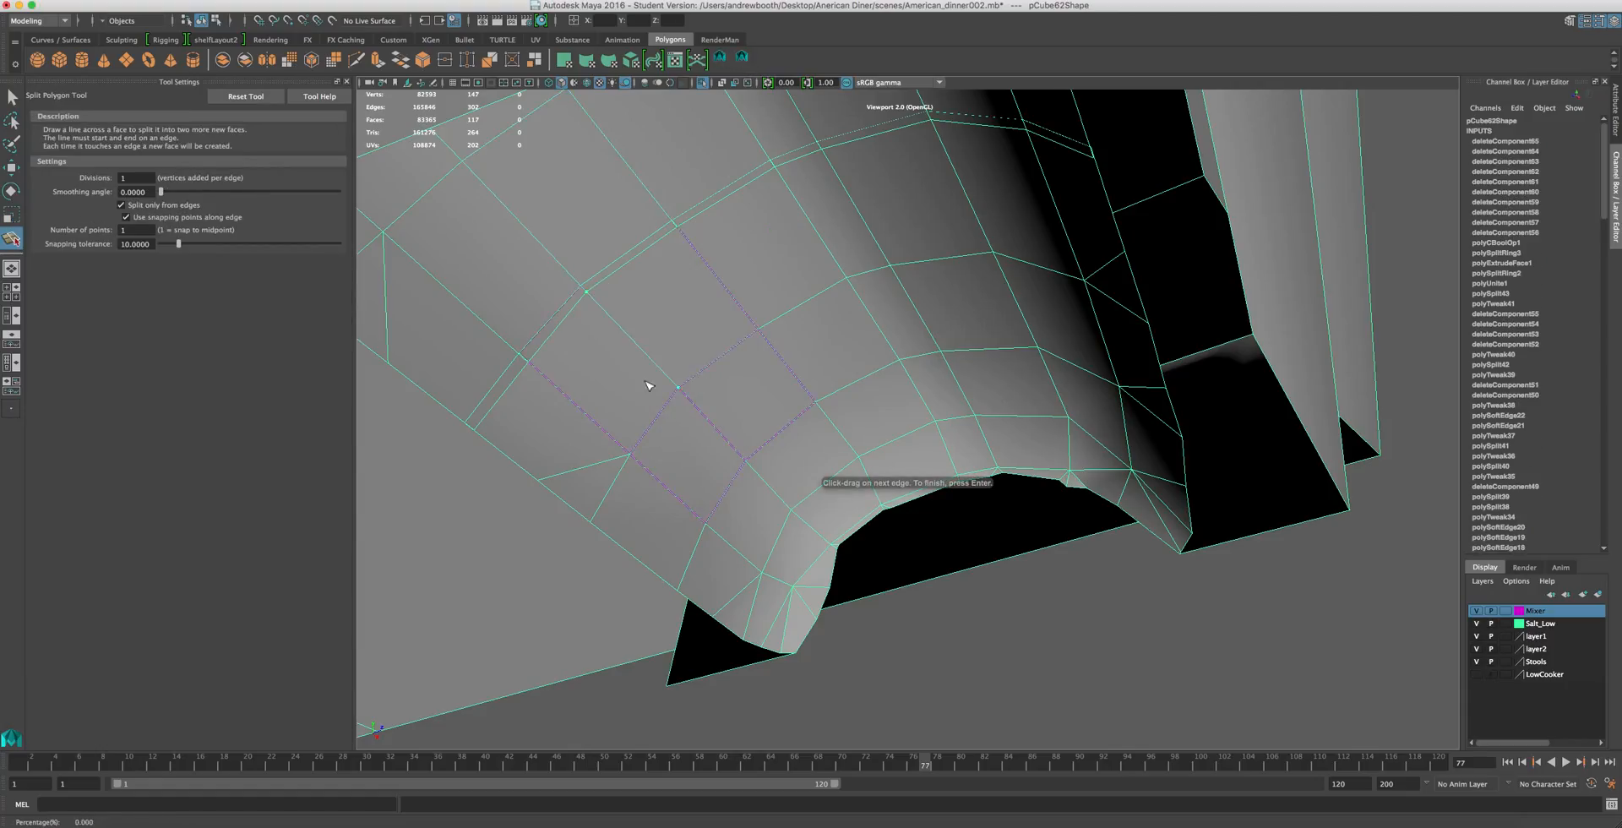
pyautogui.press('Return')
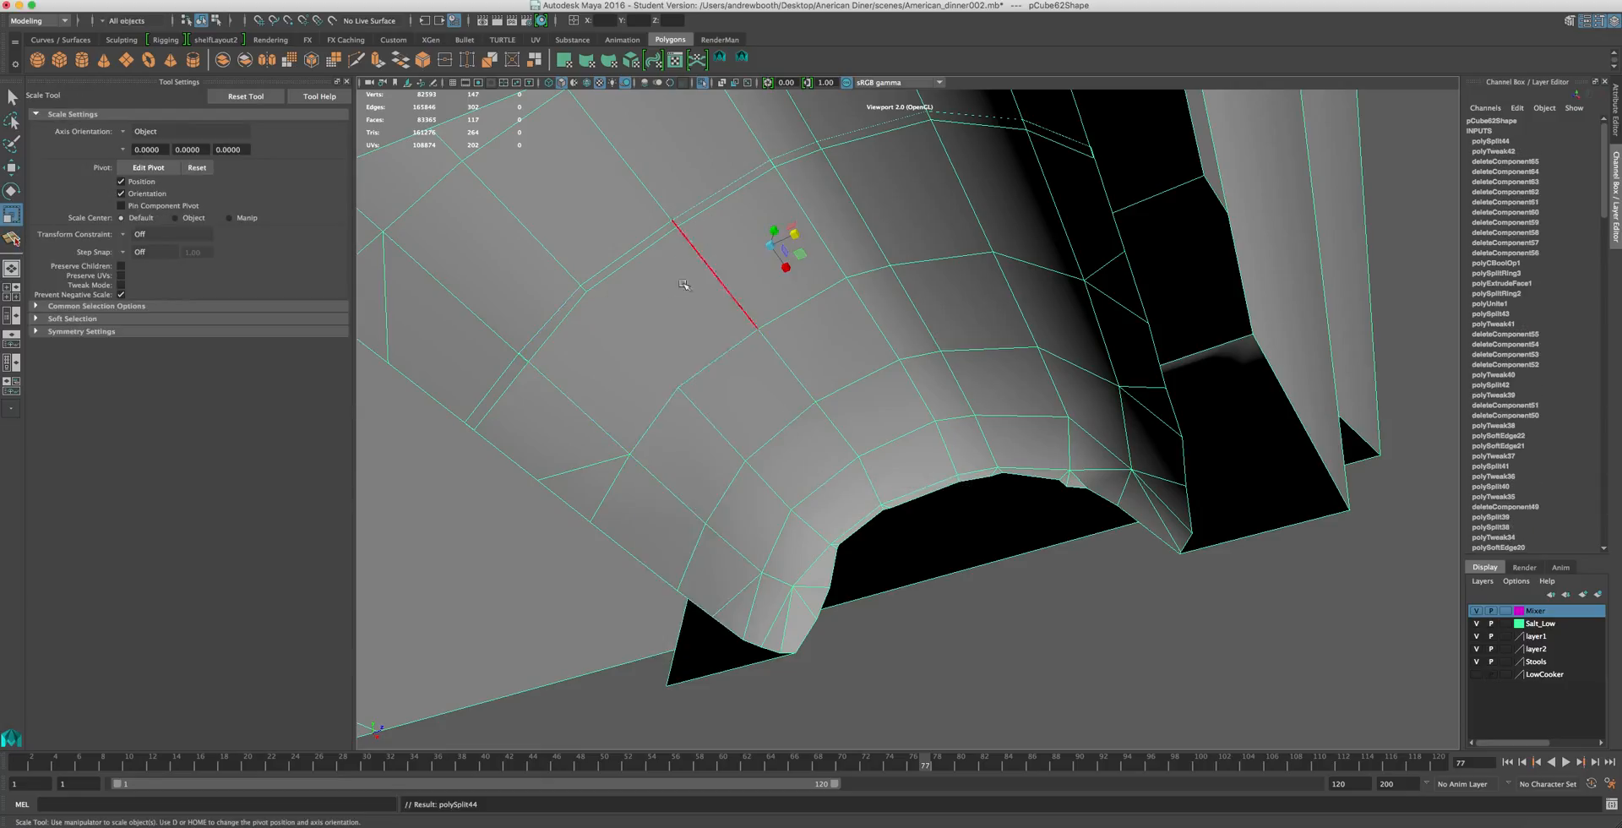
# - Switch to face selection and delete faces on the recess's inner wall next to the new split
pyautogui.moveTo(662, 326); pyautogui.dragTo(663, 300, button='right')
pyautogui.click(662, 301)
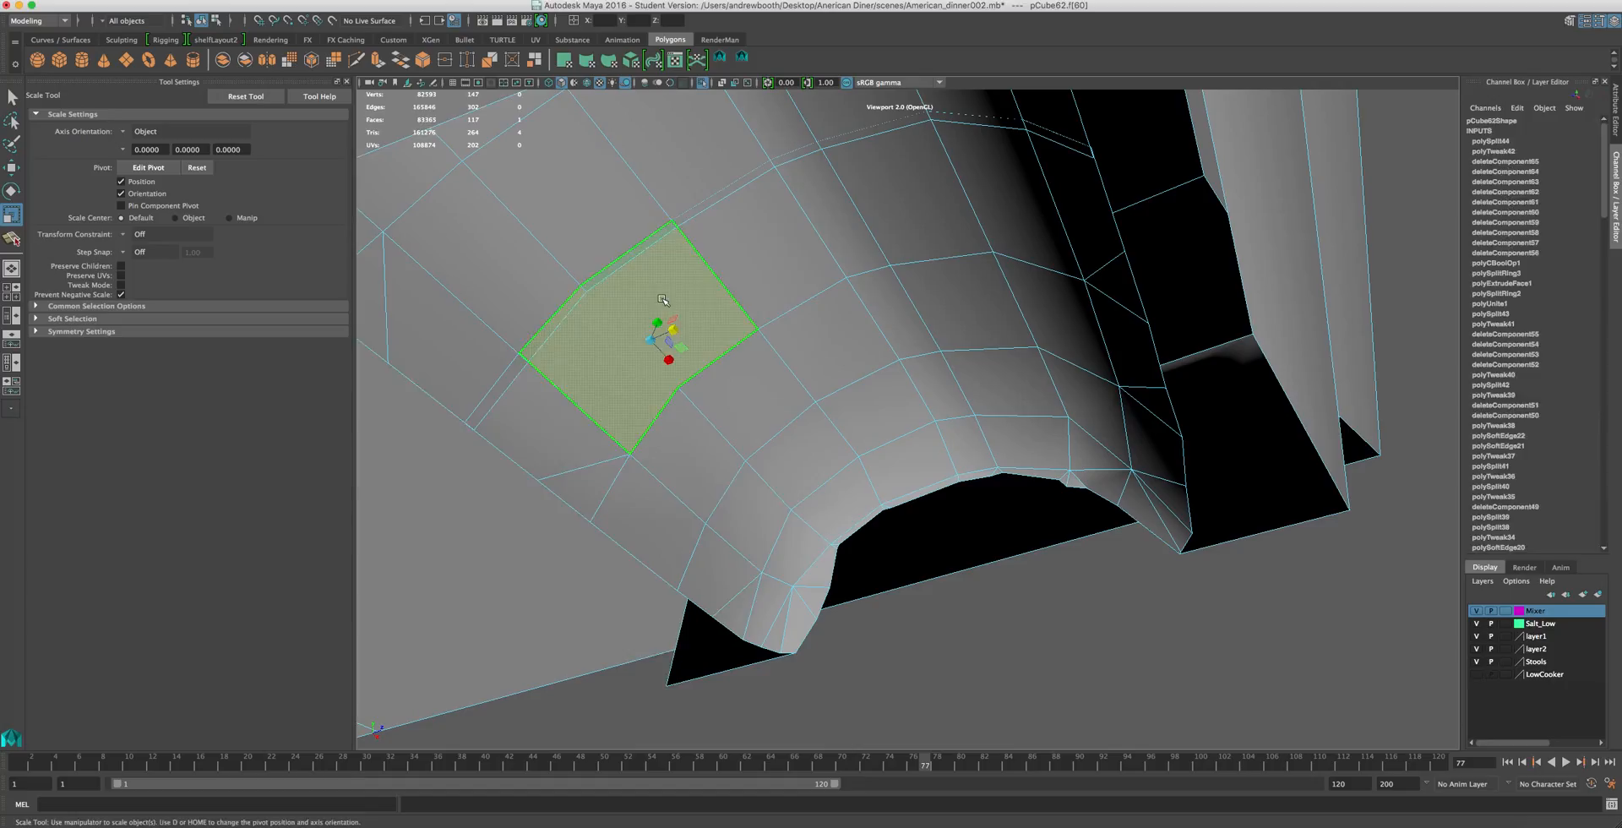
pyautogui.press('Delete')
pyautogui.click(675, 321)
pyautogui.press('Delete')
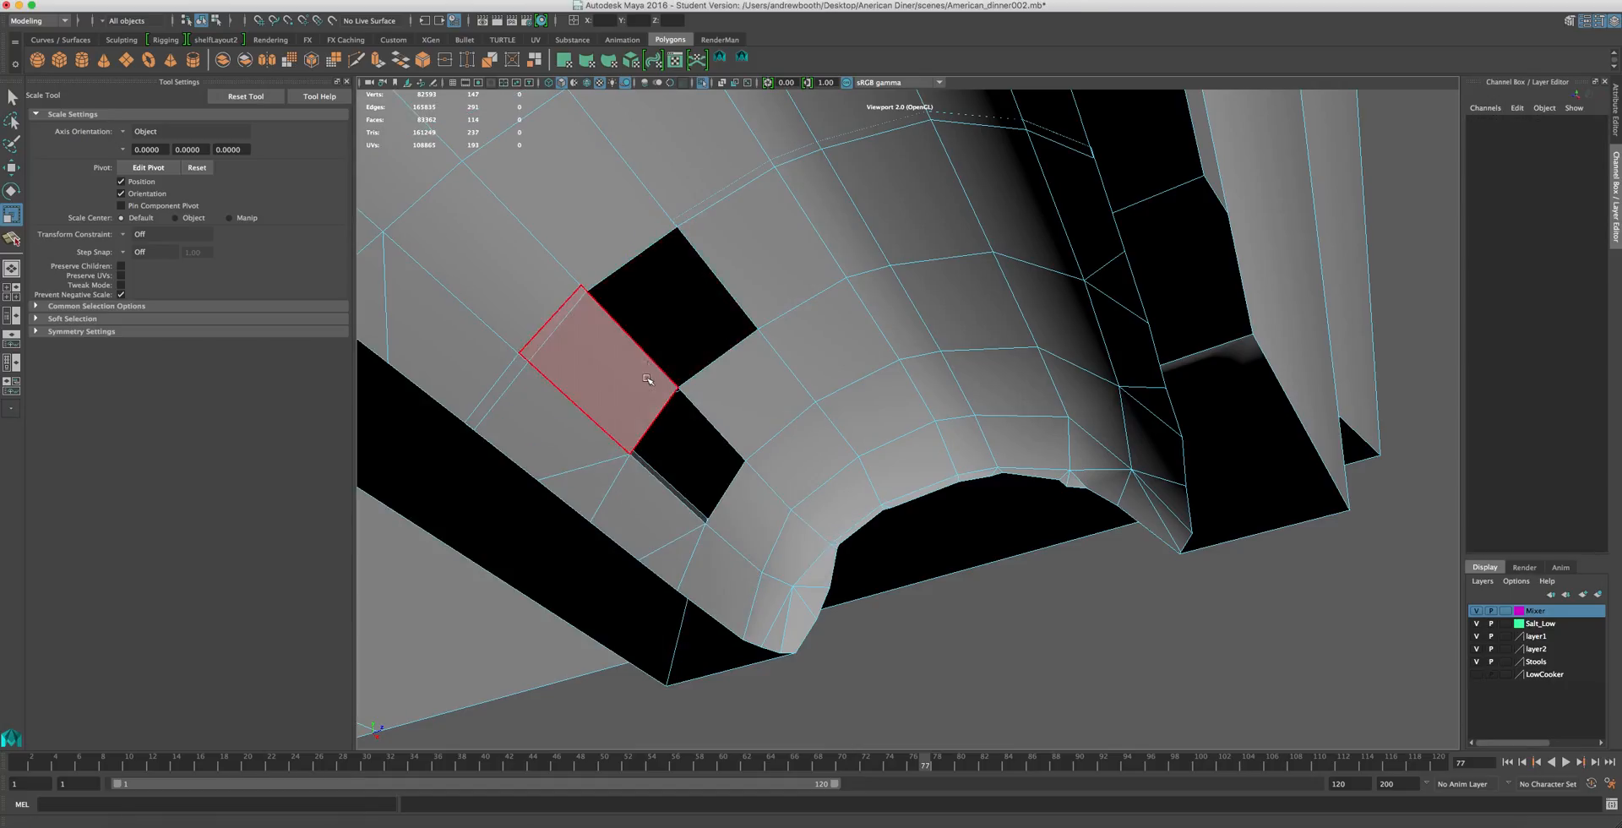
# - Delete more faces on the recess's inner wall, around the existing hole and down to the rim beside the arch opening
pyautogui.click(635, 375)
pyautogui.press('Delete')
pyautogui.scroll(-4, 664, 401)
pyautogui.click(735, 386)
pyautogui.press('Delete')
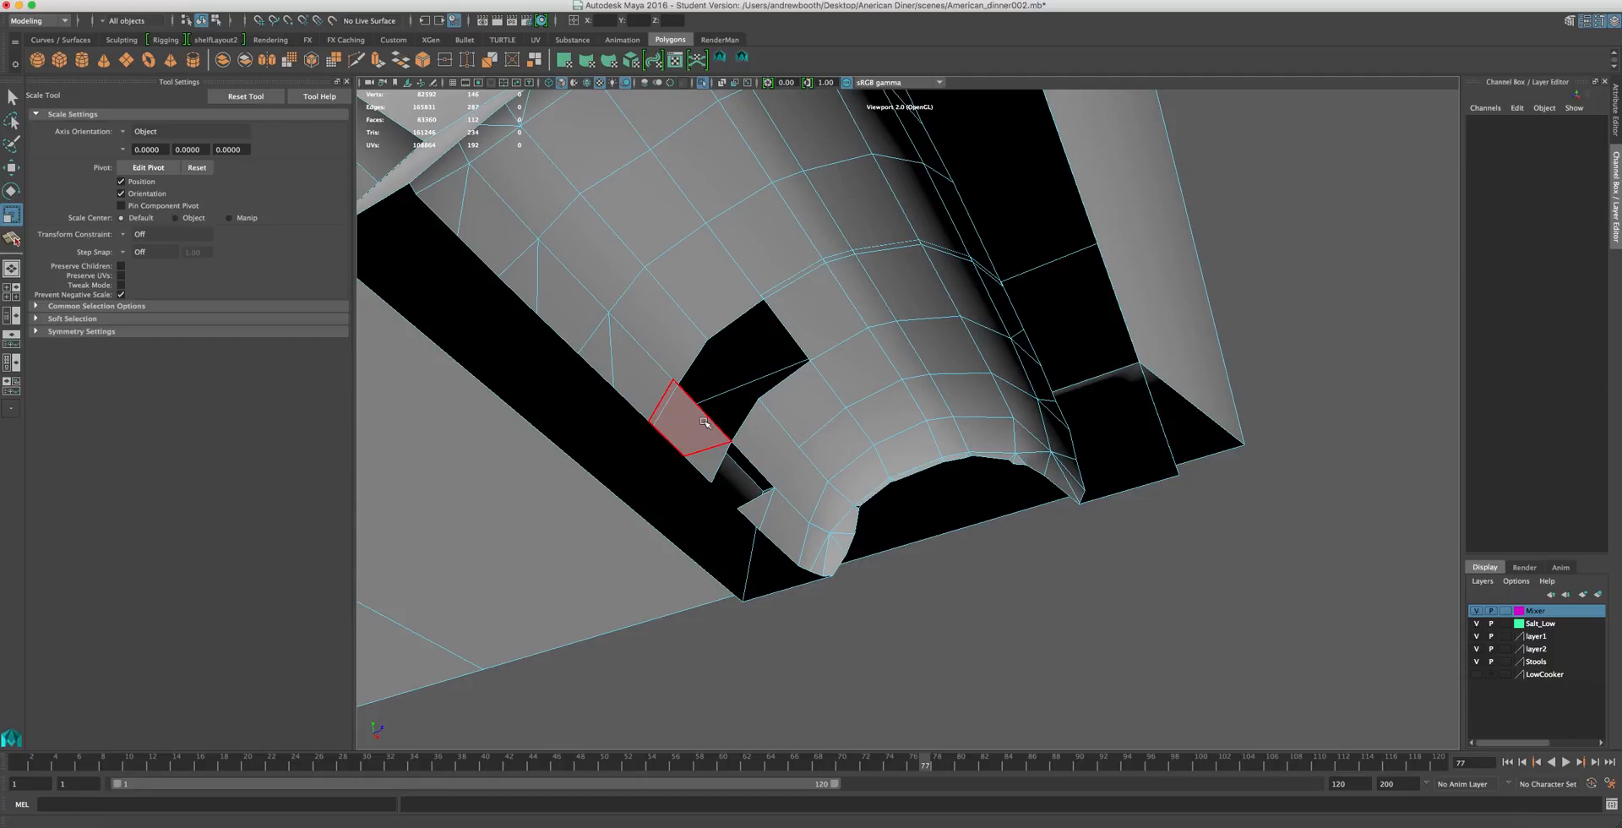
pyautogui.click(704, 422)
pyautogui.press('Delete')
pyautogui.click(698, 438)
pyautogui.press('Delete')
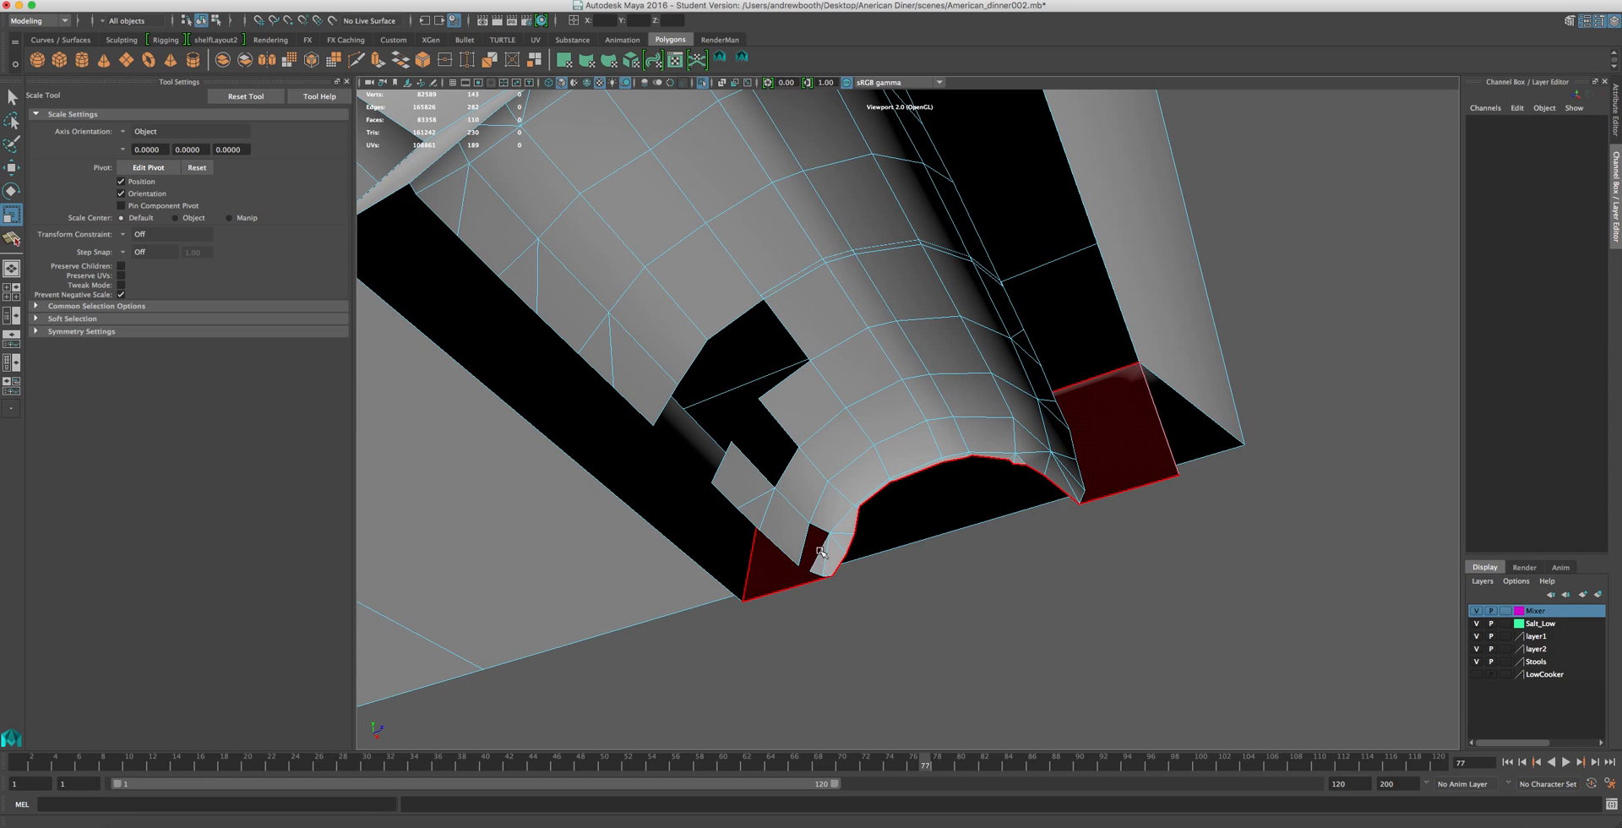
# - Use Append to Polygon to fill the upper gap in the recess's inner wall with a face between two opposite border edges
pyautogui.click(500, 0)
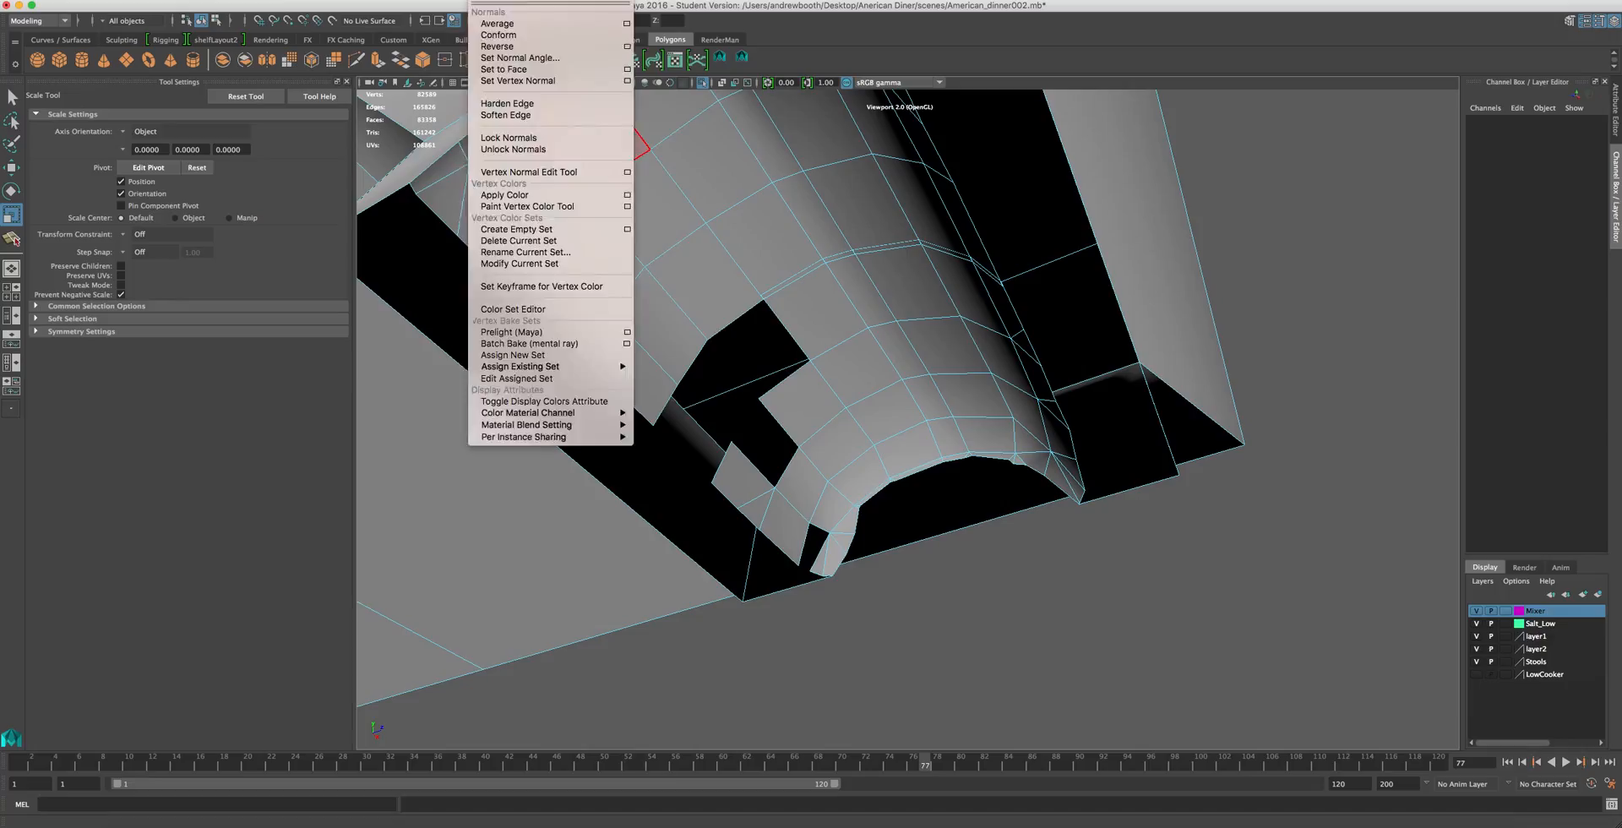
pyautogui.moveTo(435, 0)
pyautogui.click(470, 36)
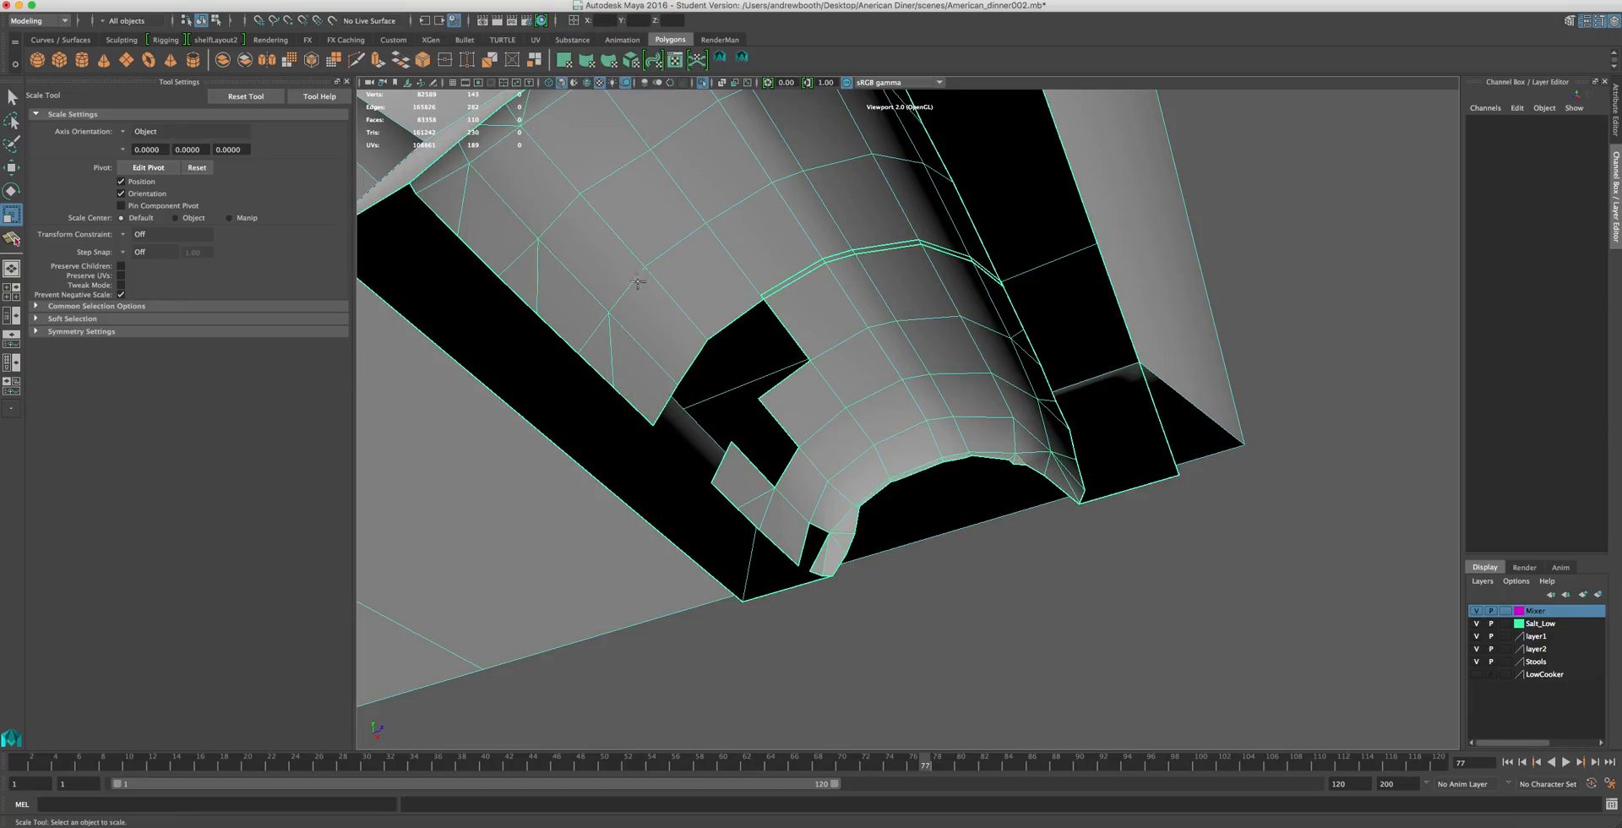
pyautogui.click(737, 317)
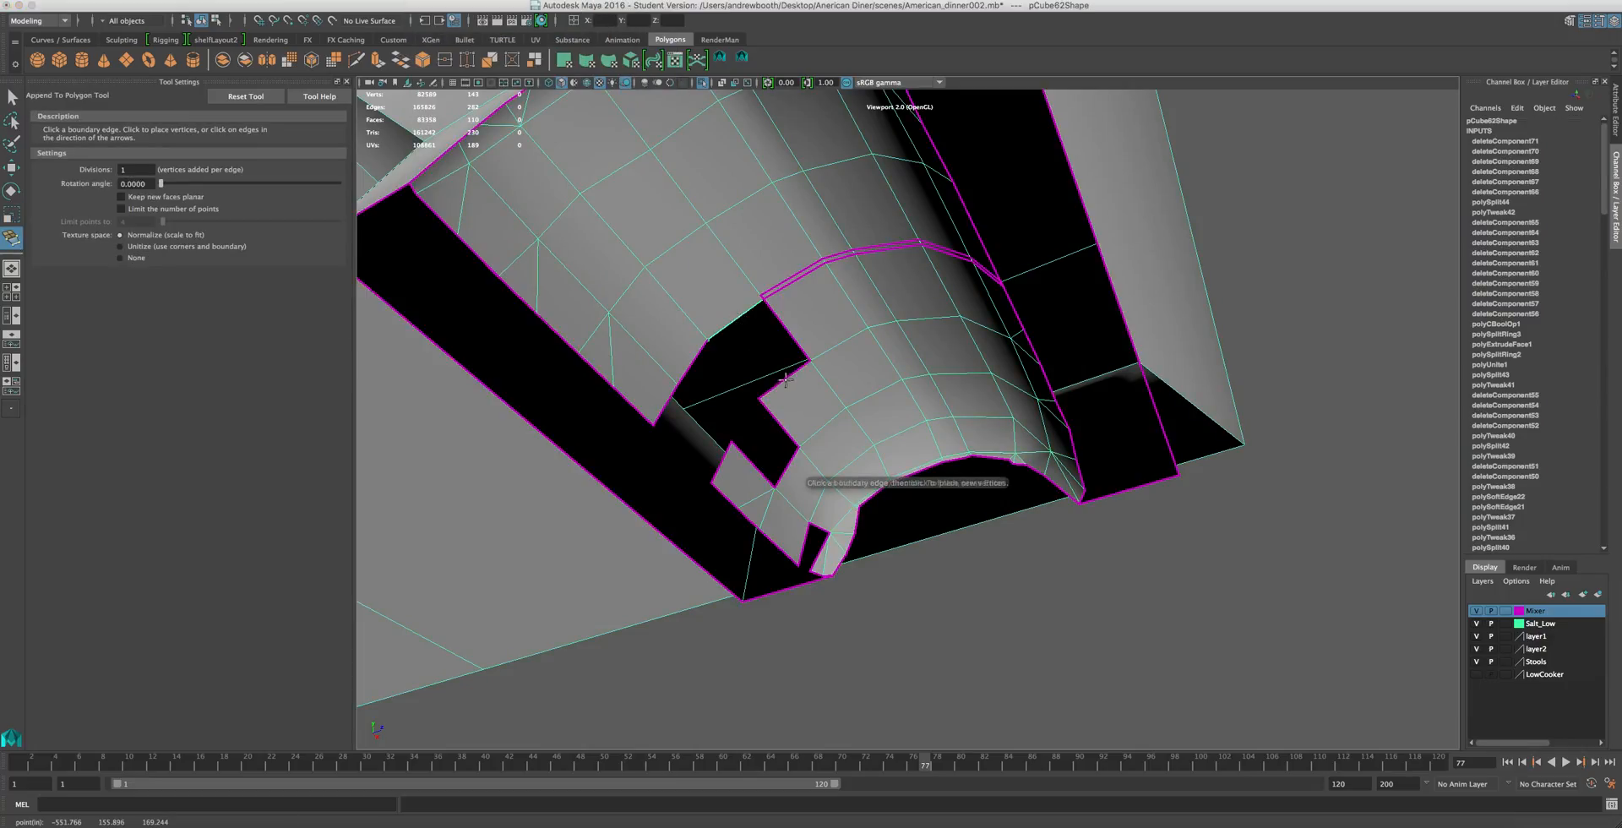
pyautogui.click(789, 379)
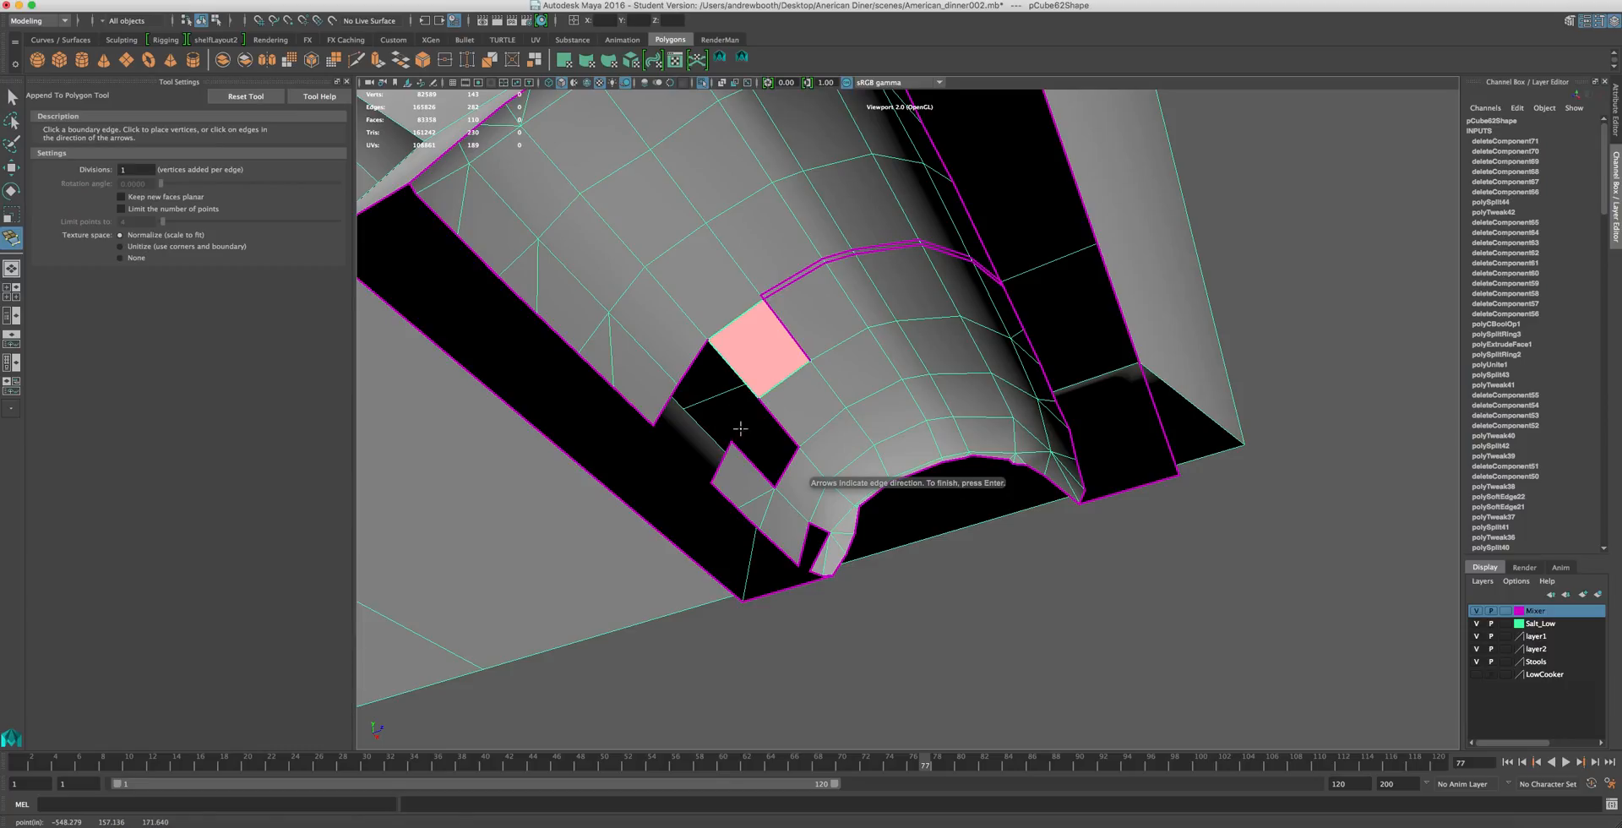
pyautogui.press('Return')
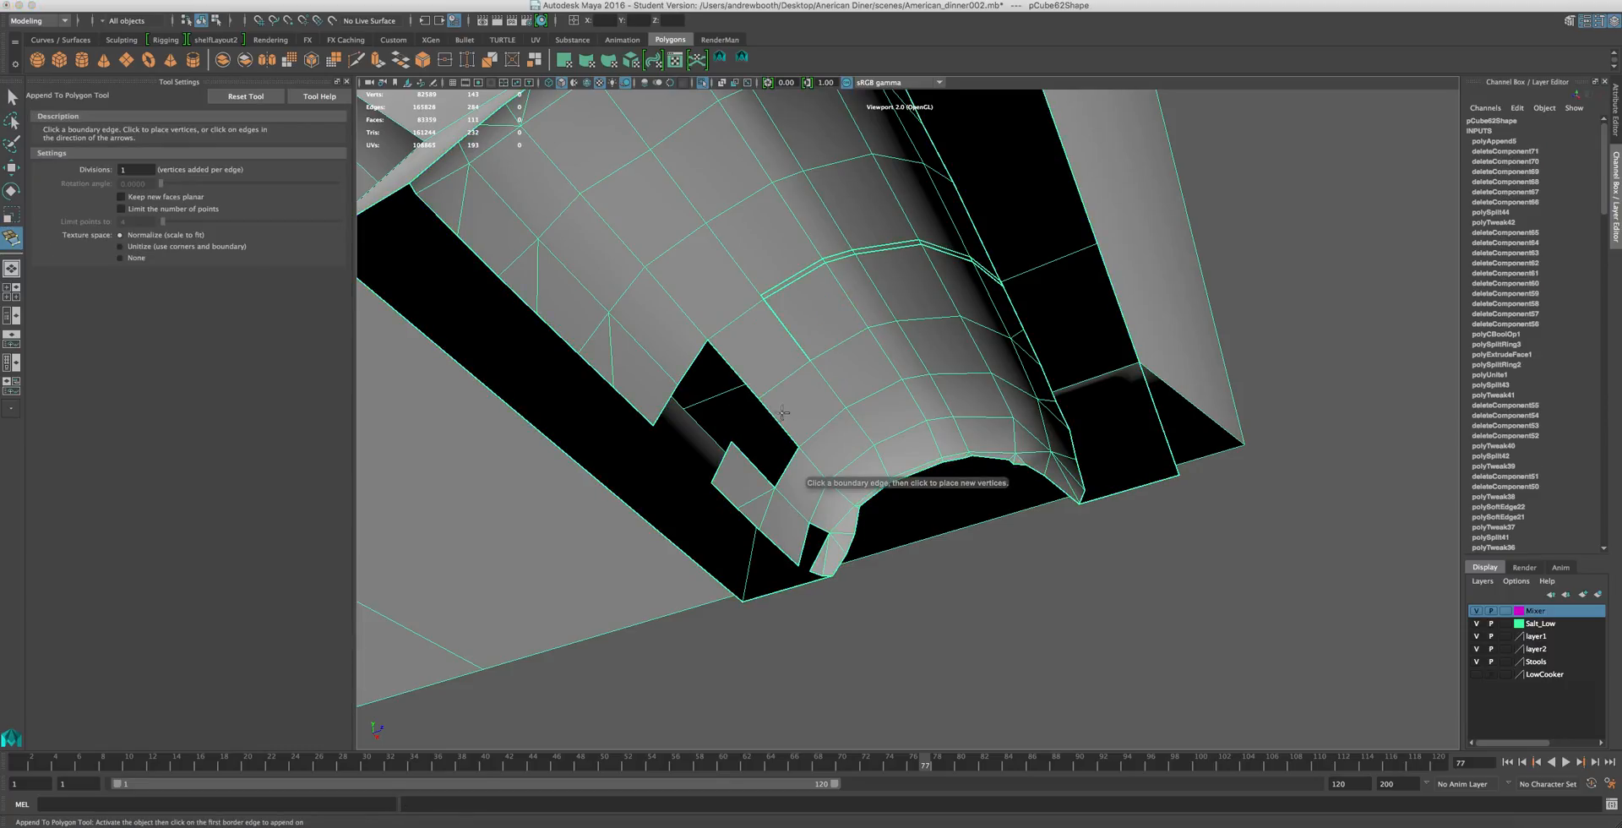
# - Append another face between opposite border edges to close the gap just below the newly filled one
pyautogui.click(774, 428)
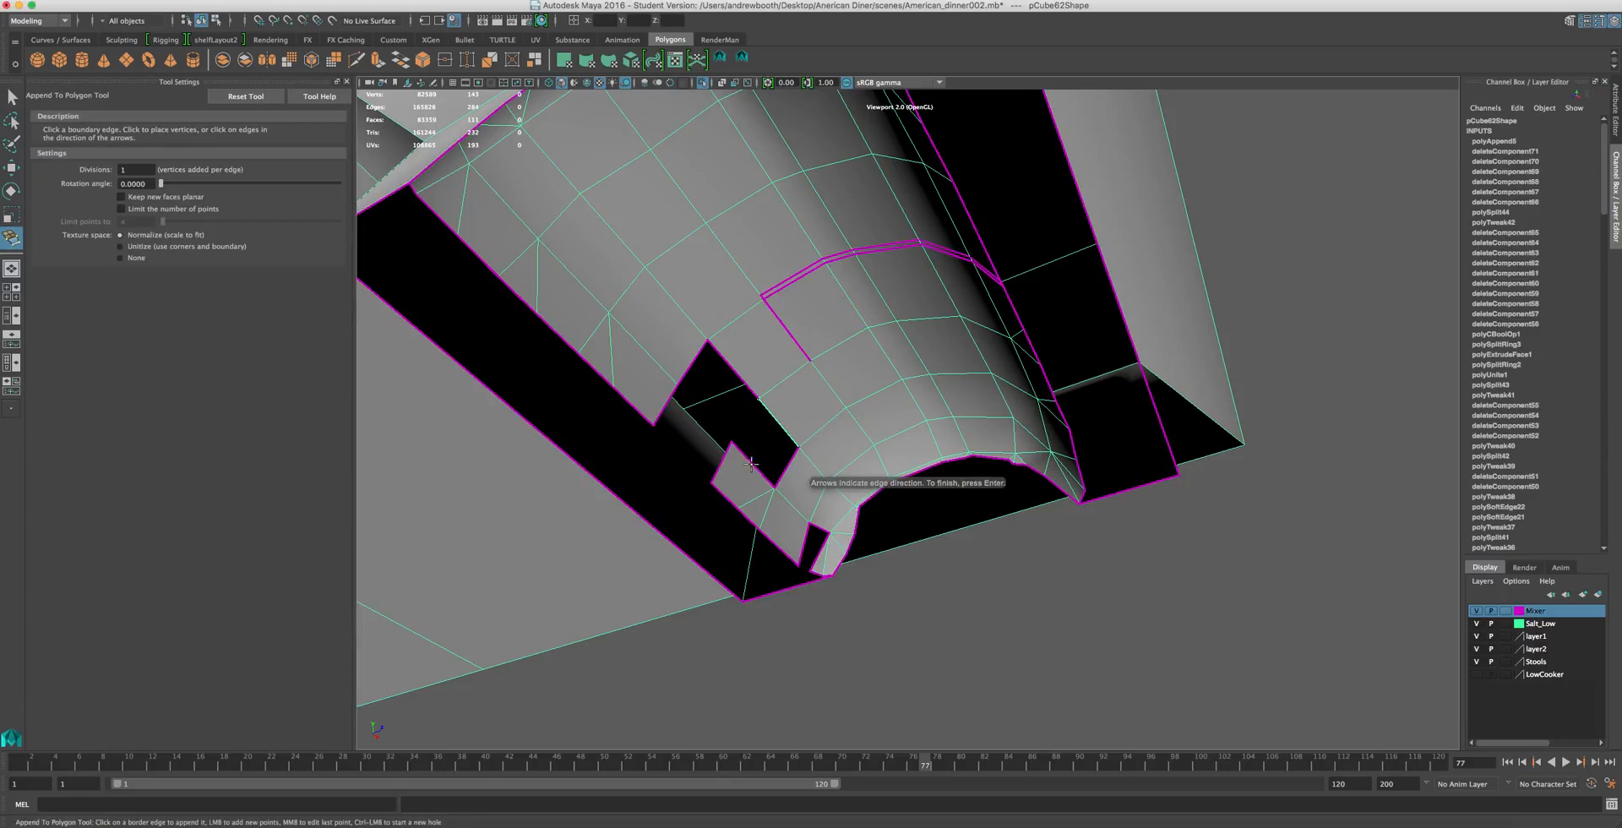
pyautogui.click(756, 466)
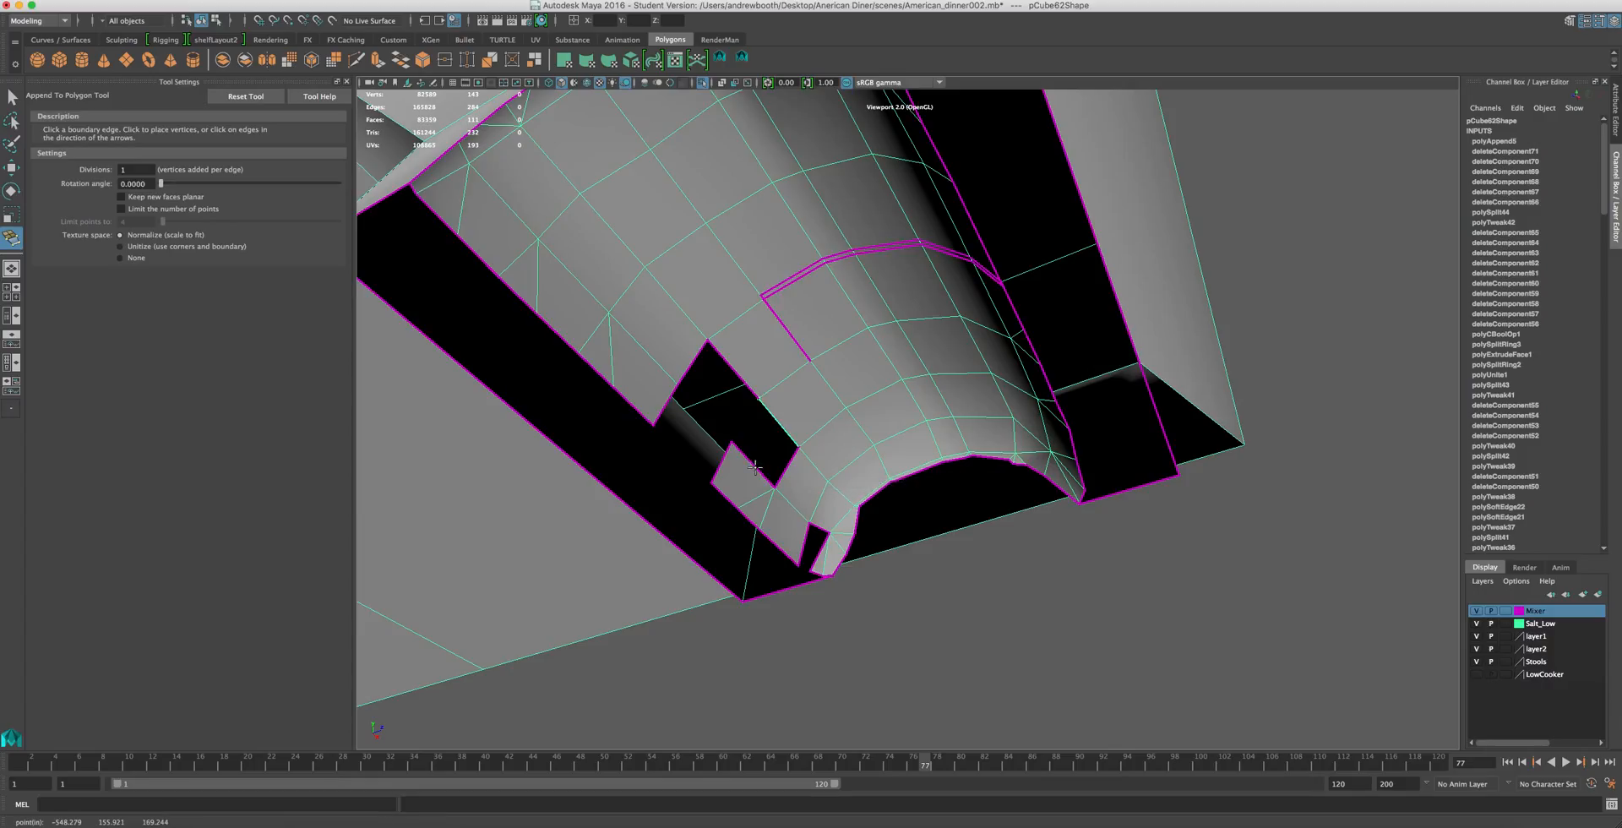
pyautogui.click(753, 463)
pyautogui.scroll(3, 743, 463)
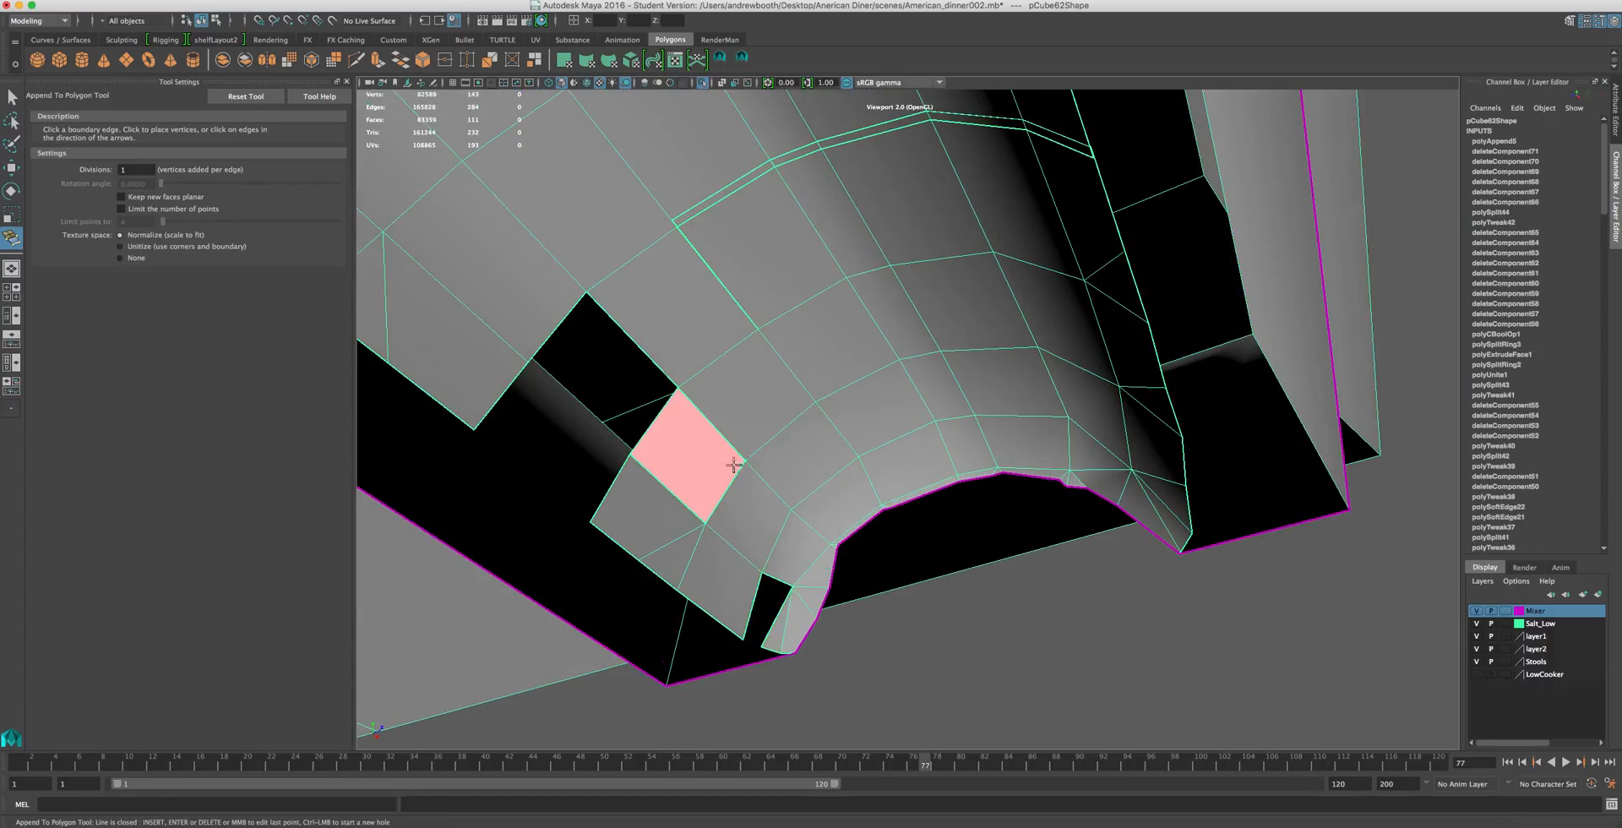
pyautogui.press('Return')
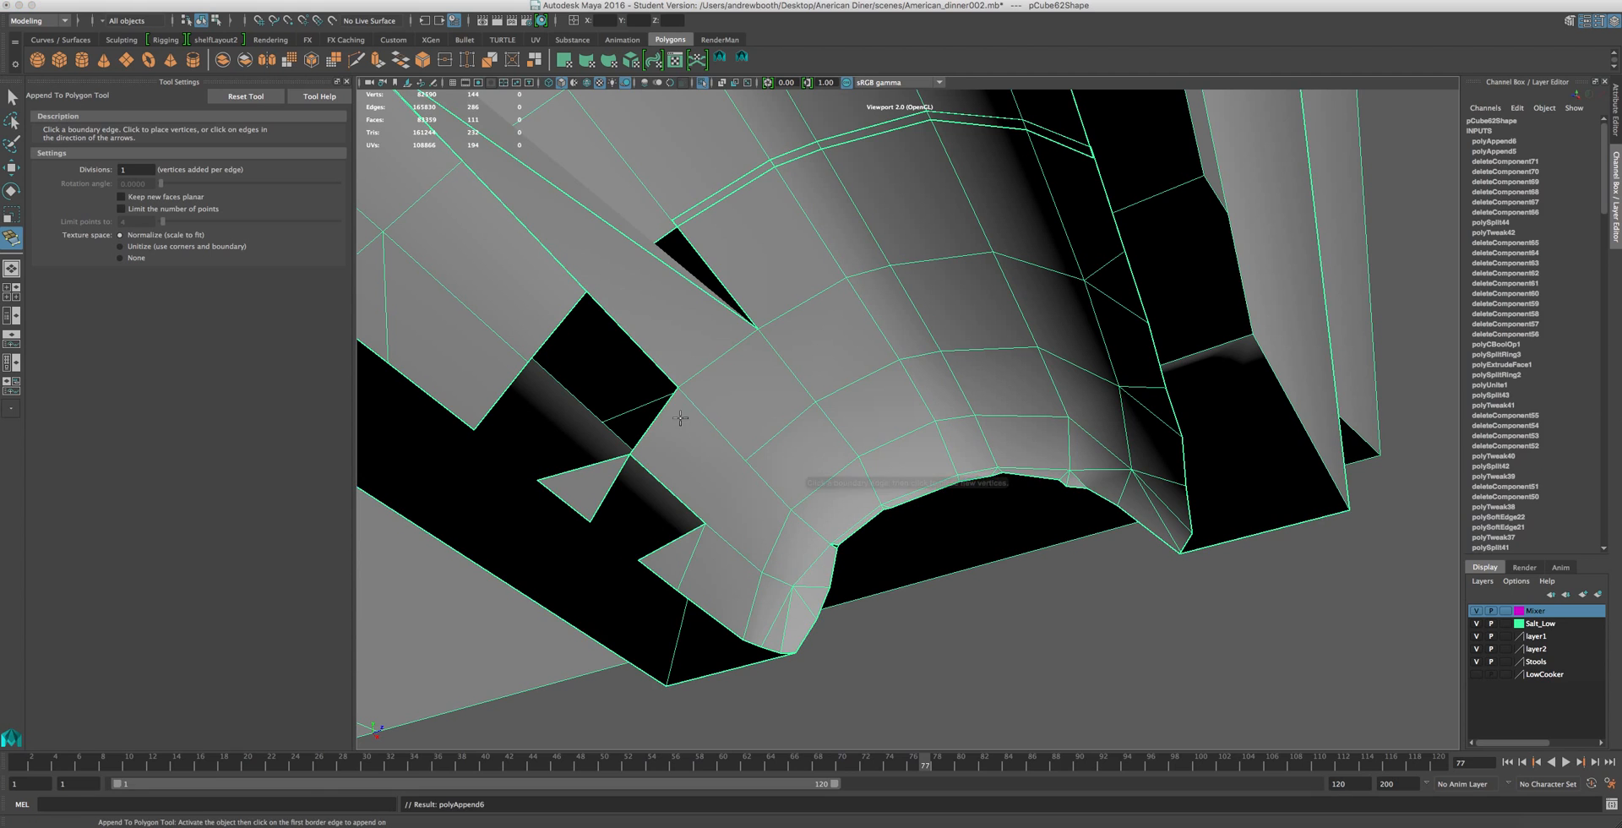
pyautogui.click(656, 419)
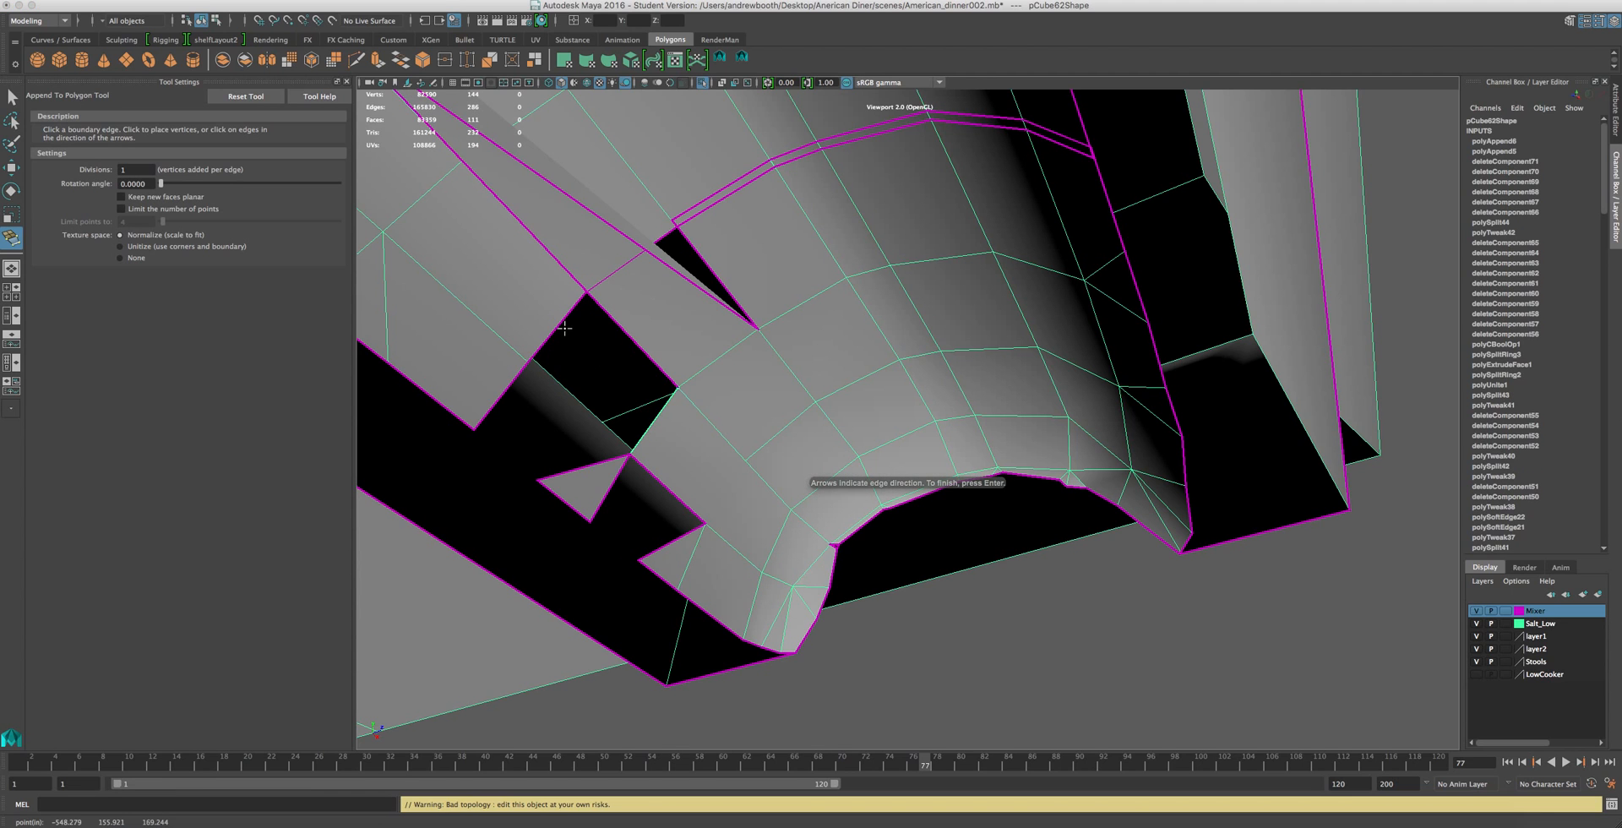
pyautogui.scroll(-5, 564, 327)
pyautogui.scroll(3, 543, 322)
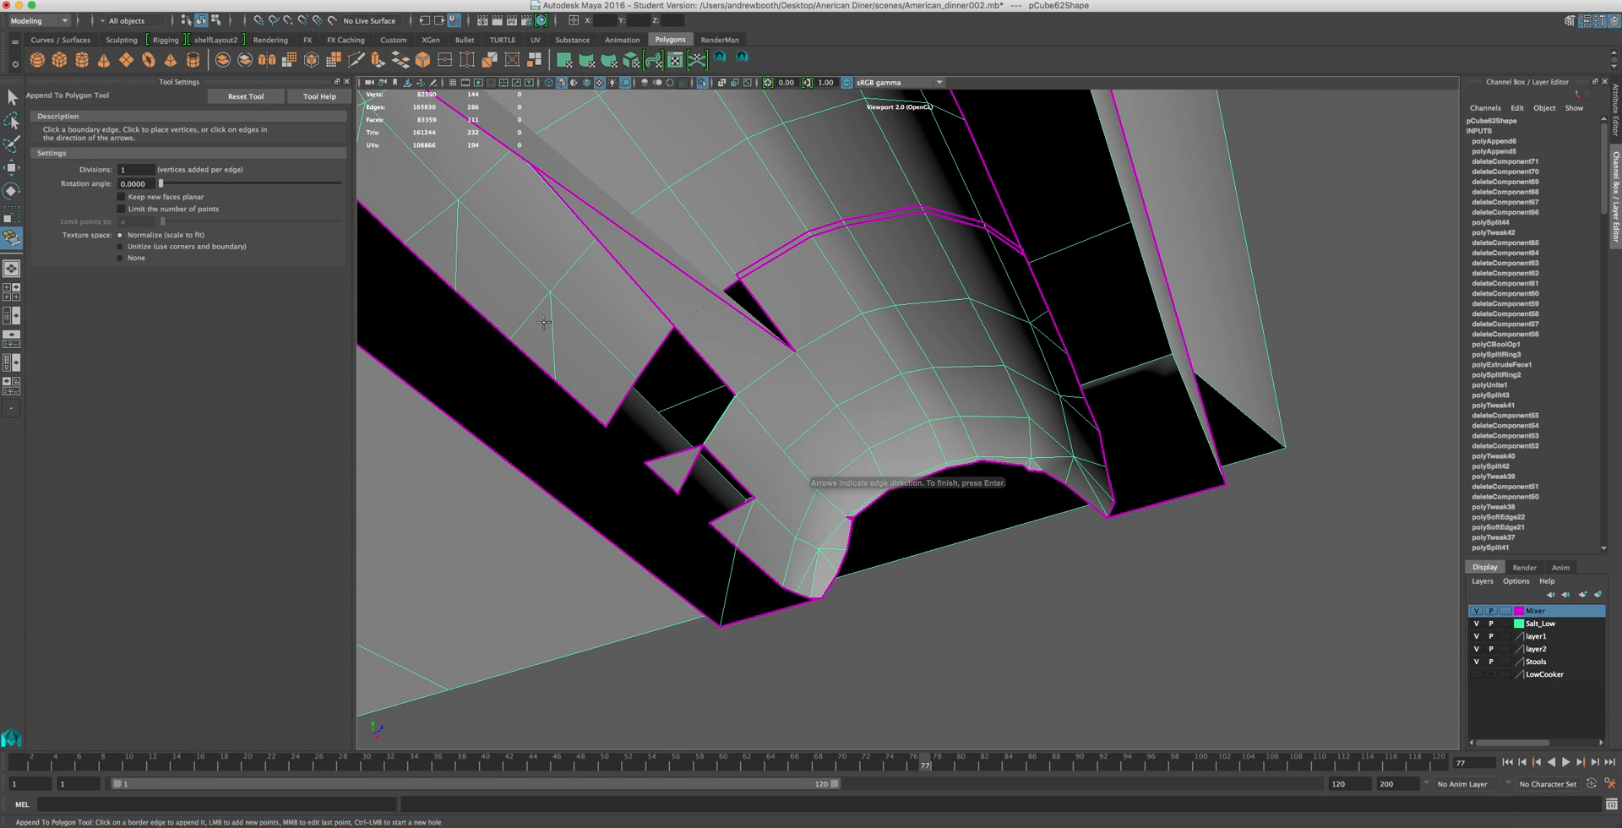
pyautogui.press('Return')
# - Switch to face selection and delete the long skewed face stretching across the recess wall
pyautogui.moveTo(673, 328); pyautogui.dragTo(674, 367, button='right')
pyautogui.press('w')
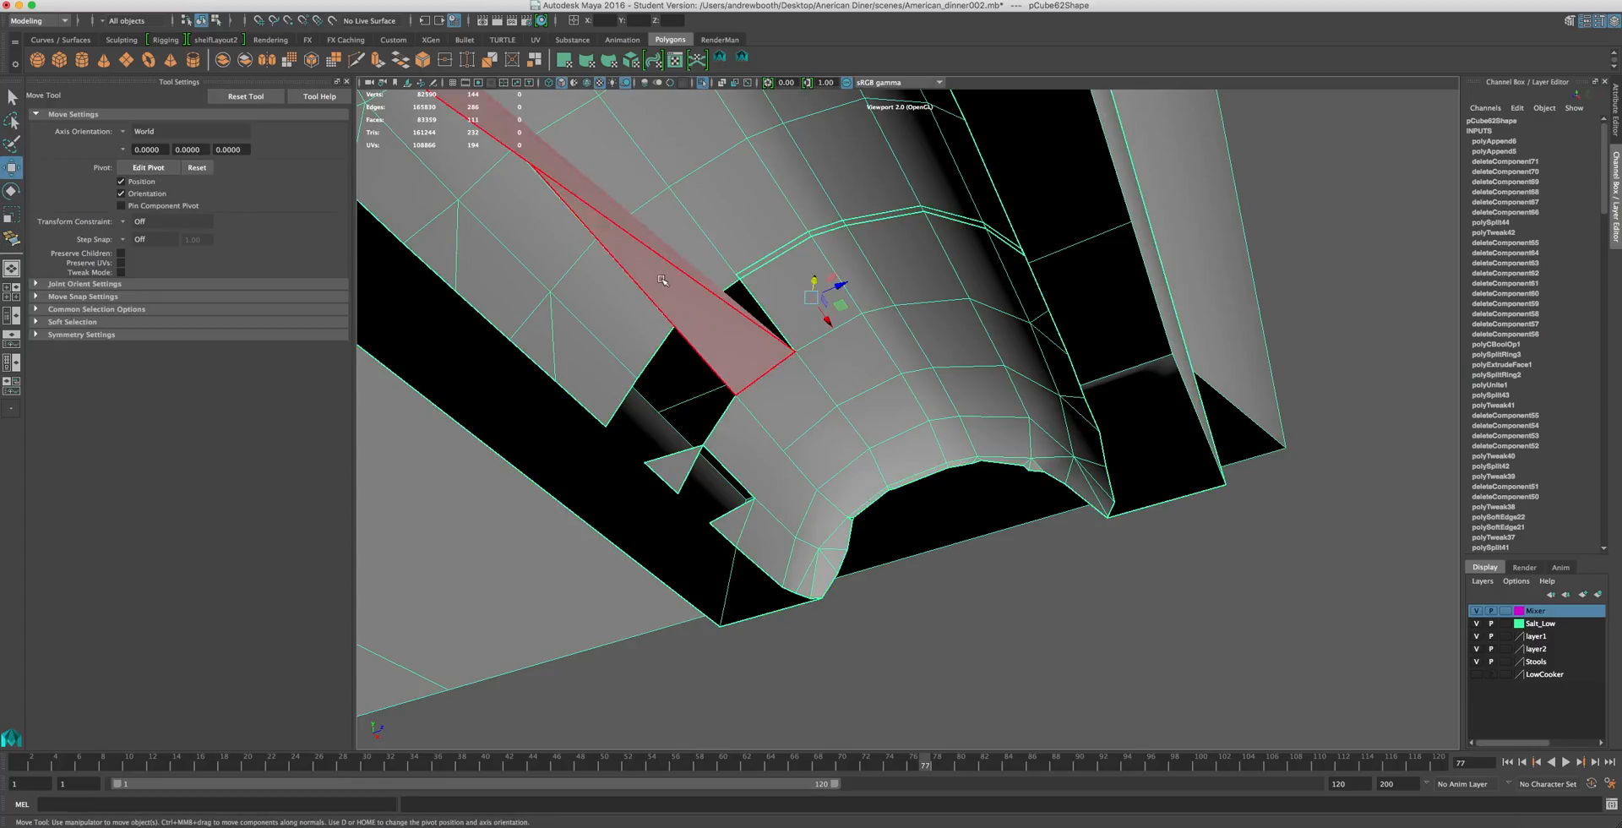
pyautogui.click(663, 284)
pyautogui.press('Delete')
# - Refill the gap left by the deleted skewed face with an appended polygon between its upper and lower border edges
pyautogui.press('g')
pyautogui.click(706, 305)
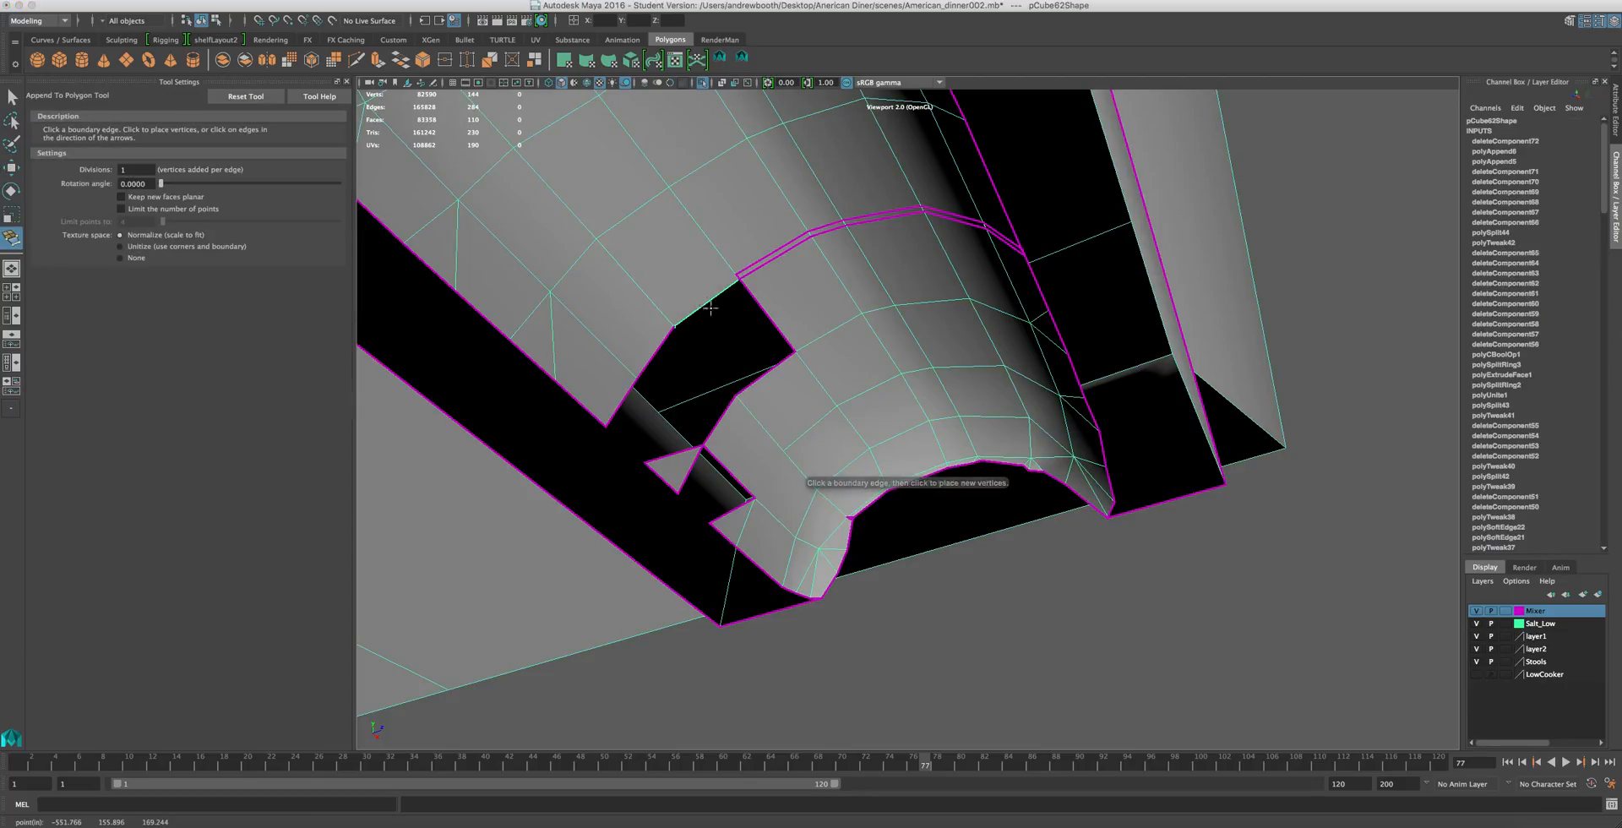
pyautogui.click(769, 372)
pyautogui.press('Return')
pyautogui.press('w')
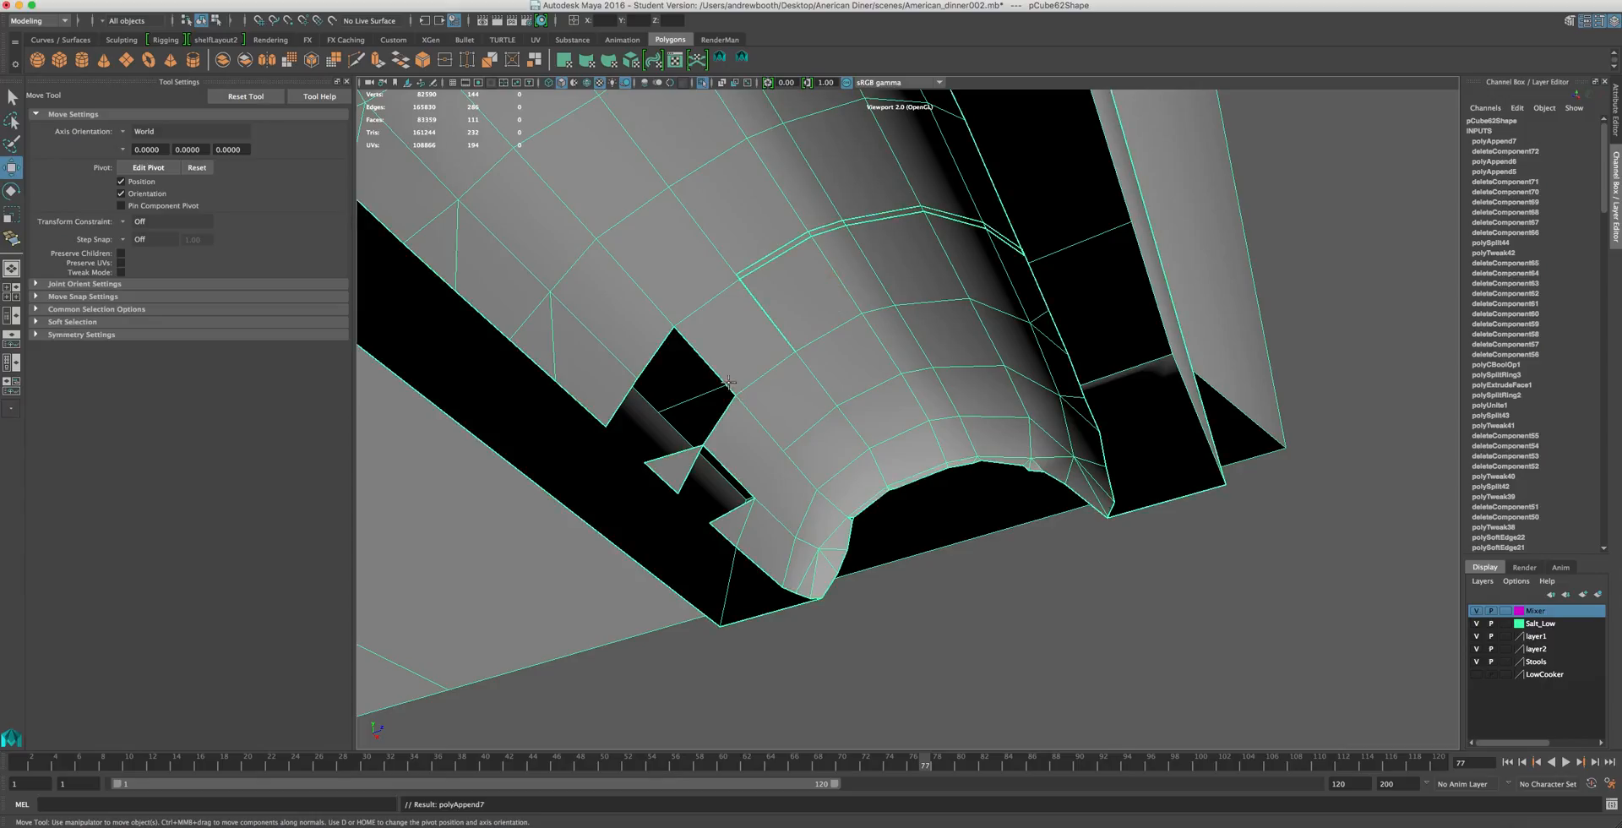
# - Append a polygon across the remaining gap near the recess's side edge, from its upper to its lower border edge
pyautogui.press('g')
pyautogui.click(657, 353)
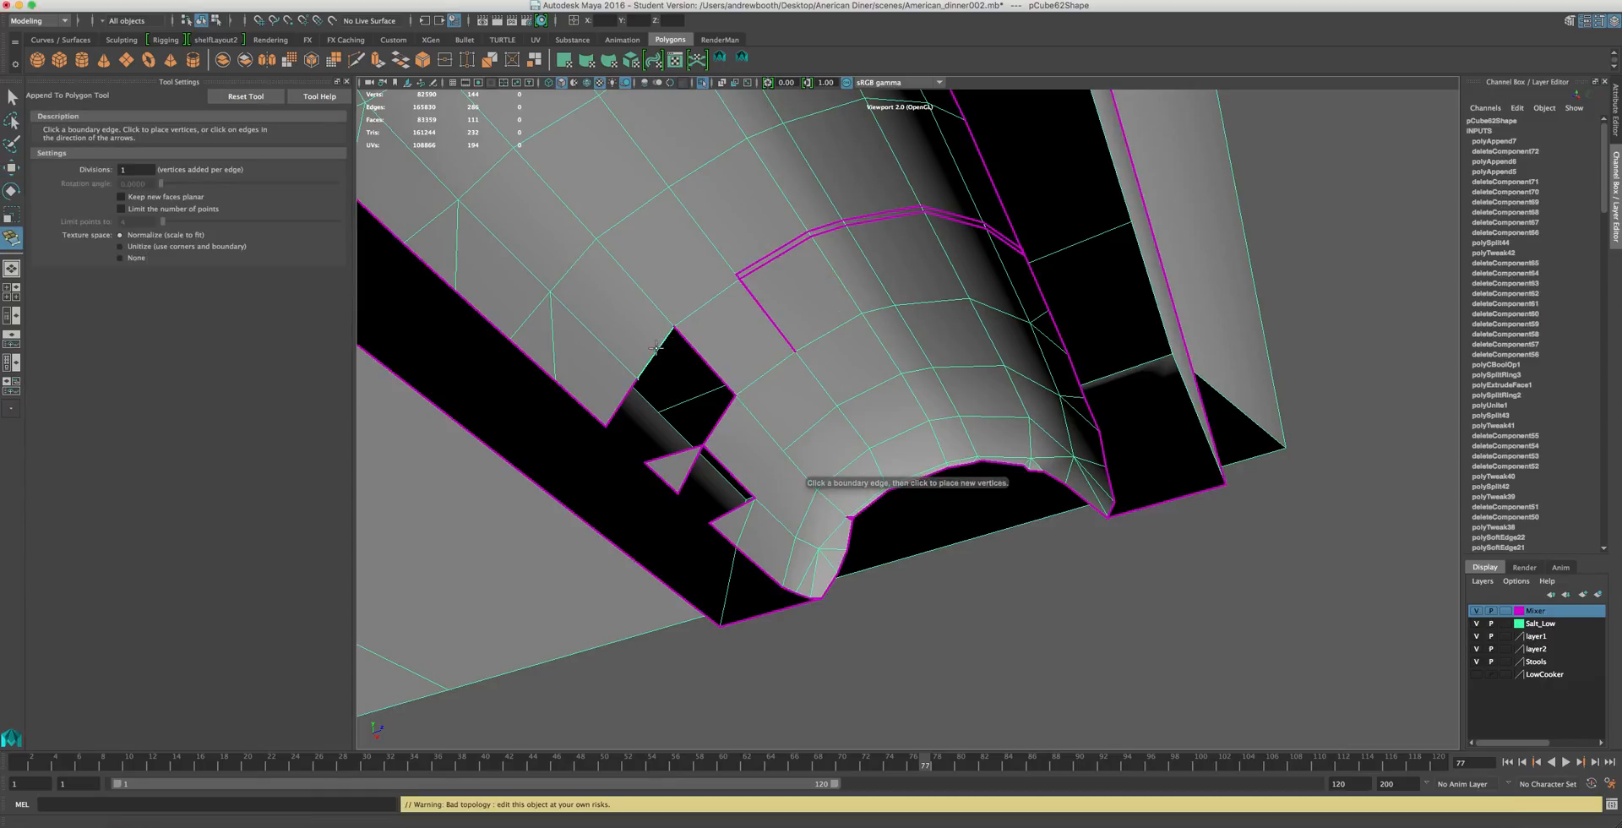
pyautogui.click(722, 407)
pyautogui.press('Return')
pyautogui.press('w')
# - Switch to face selection and delete the row of faces across the recess's crown, including the narrow strips around the uneven edge loop
pyautogui.moveTo(783, 255); pyautogui.dragTo(793, 288, button='right')
pyautogui.click(742, 216)
pyautogui.press('Delete')
pyautogui.click(843, 161)
pyautogui.press('Delete')
pyautogui.click(929, 163)
pyautogui.press('Delete')
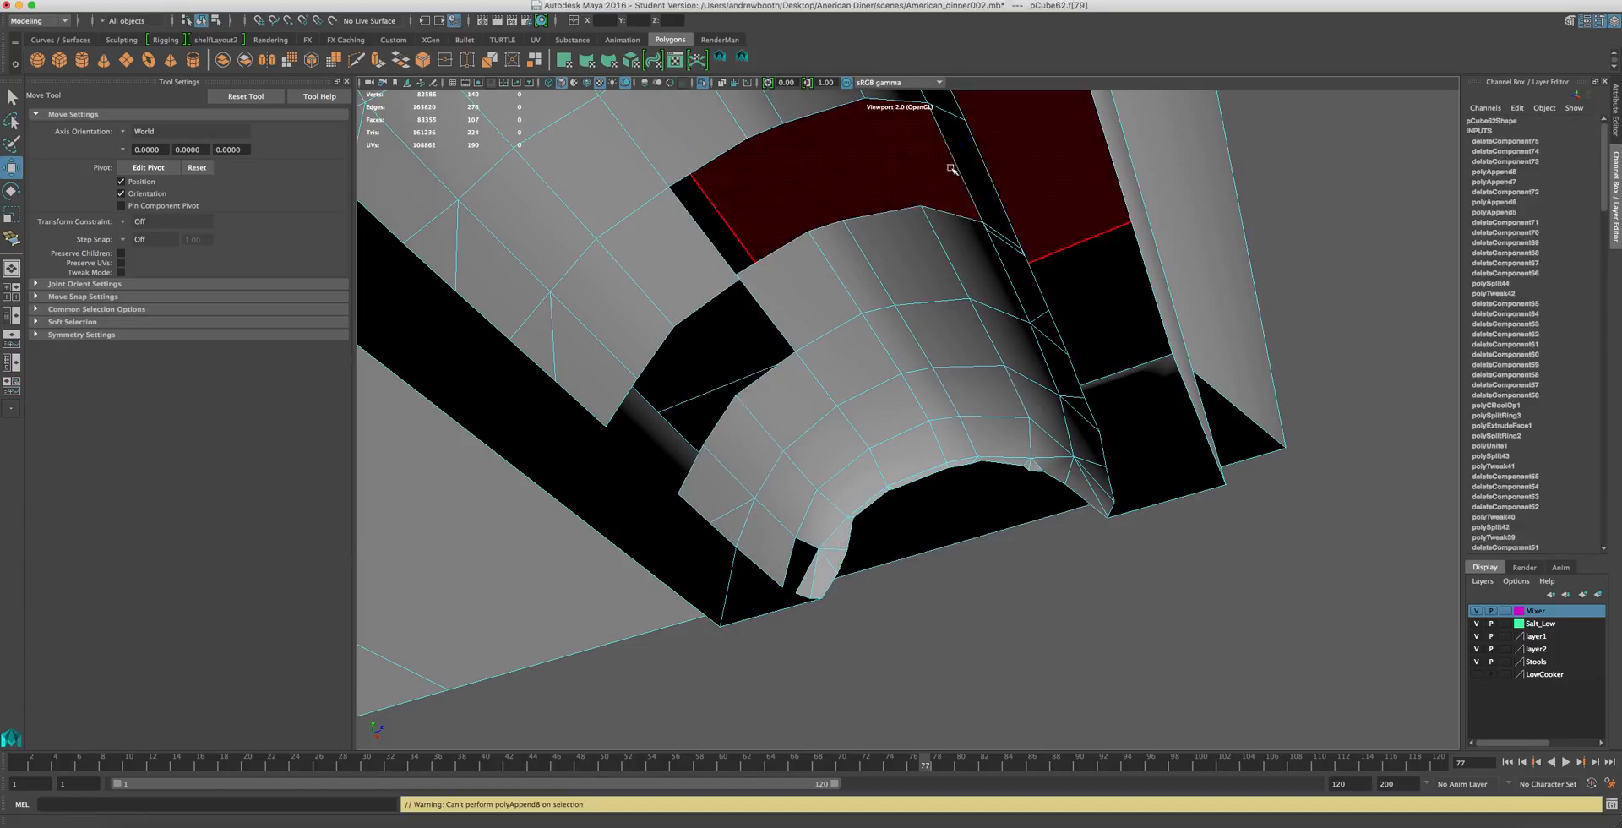
pyautogui.click(976, 178)
pyautogui.press('Delete')
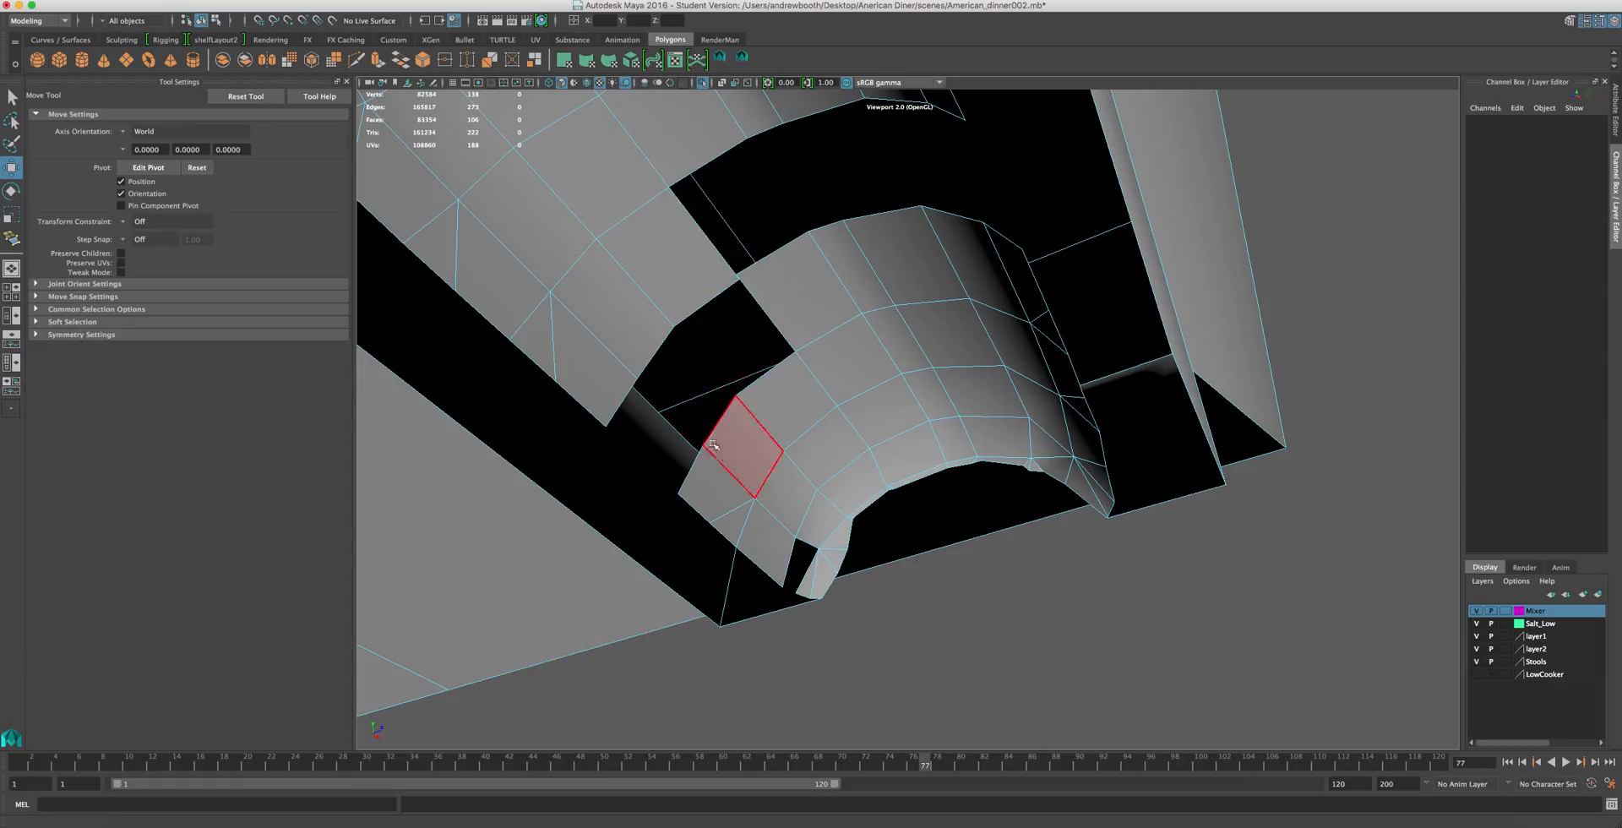
pyautogui.click(694, 264)
pyautogui.press('Delete')
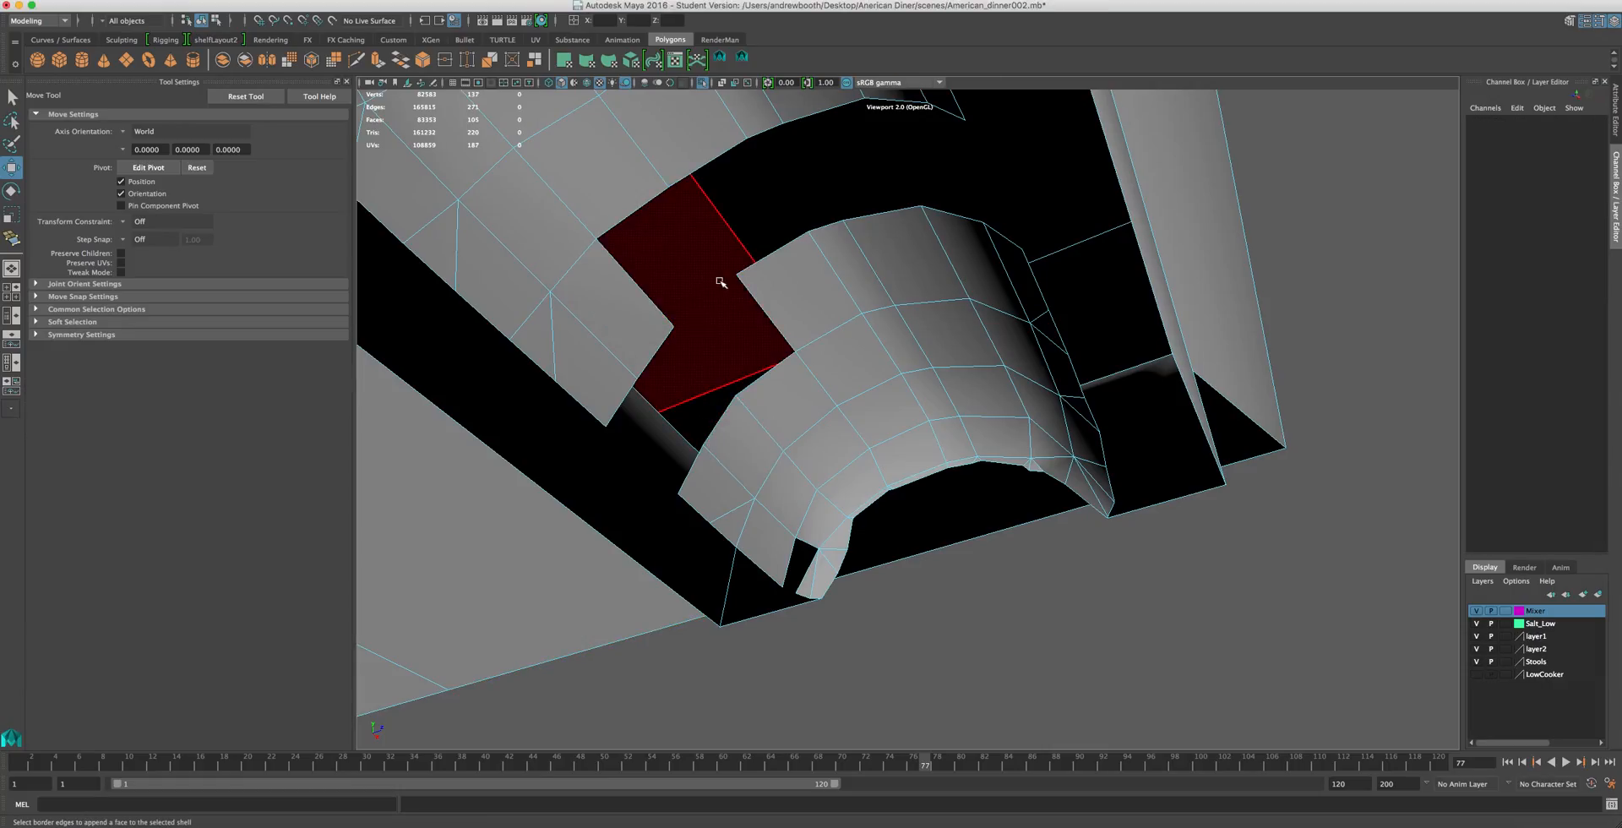
# - Start rebuilding the deleted crown row by appending a face between the upper border edge and the matching lower one
pyautogui.press('g')
pyautogui.click(717, 160)
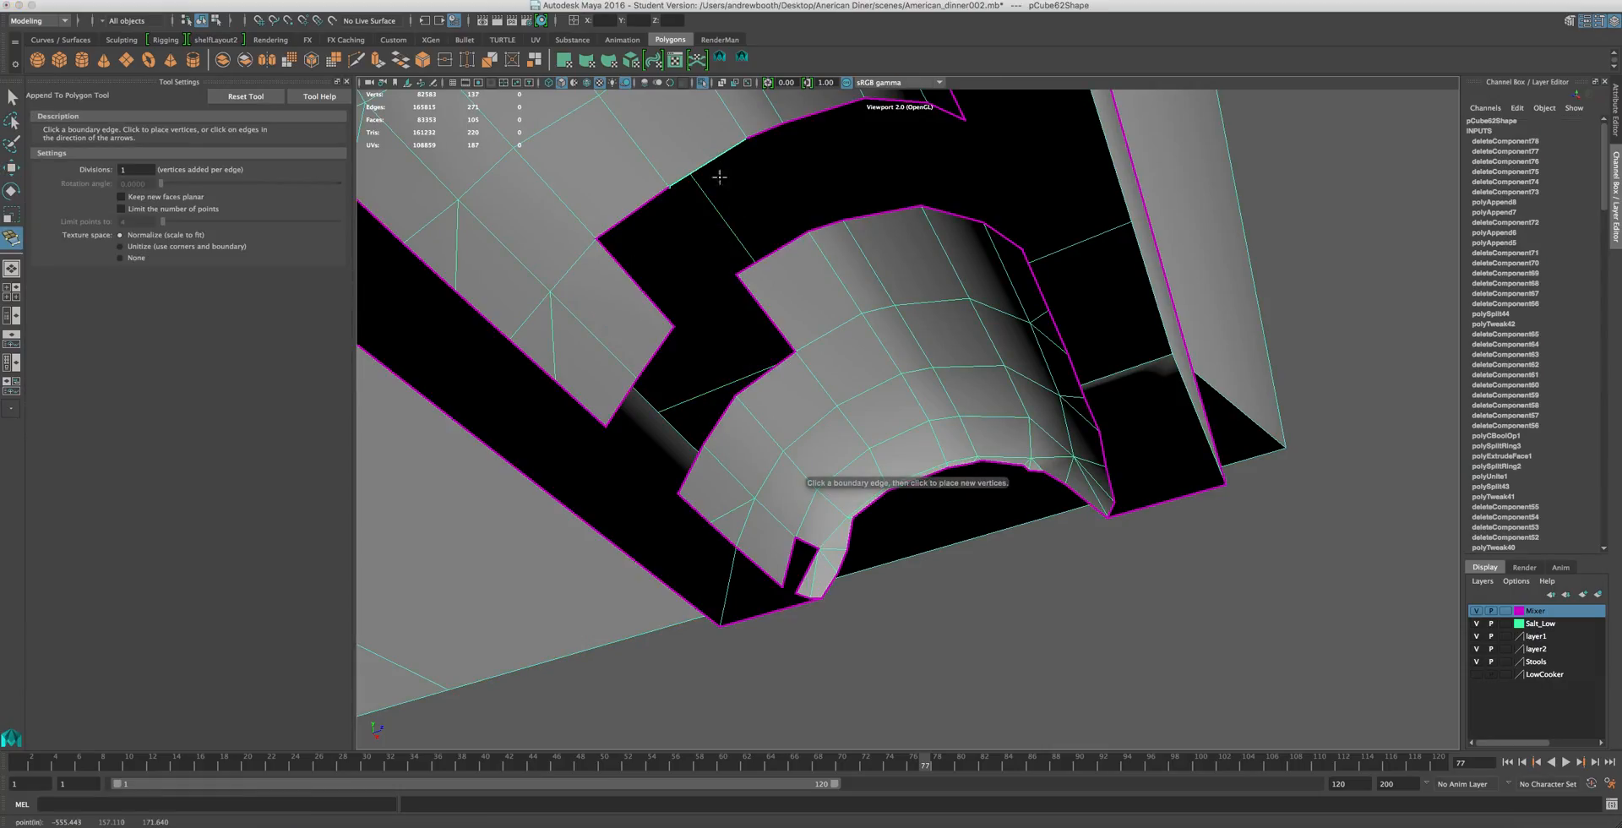
pyautogui.click(802, 236)
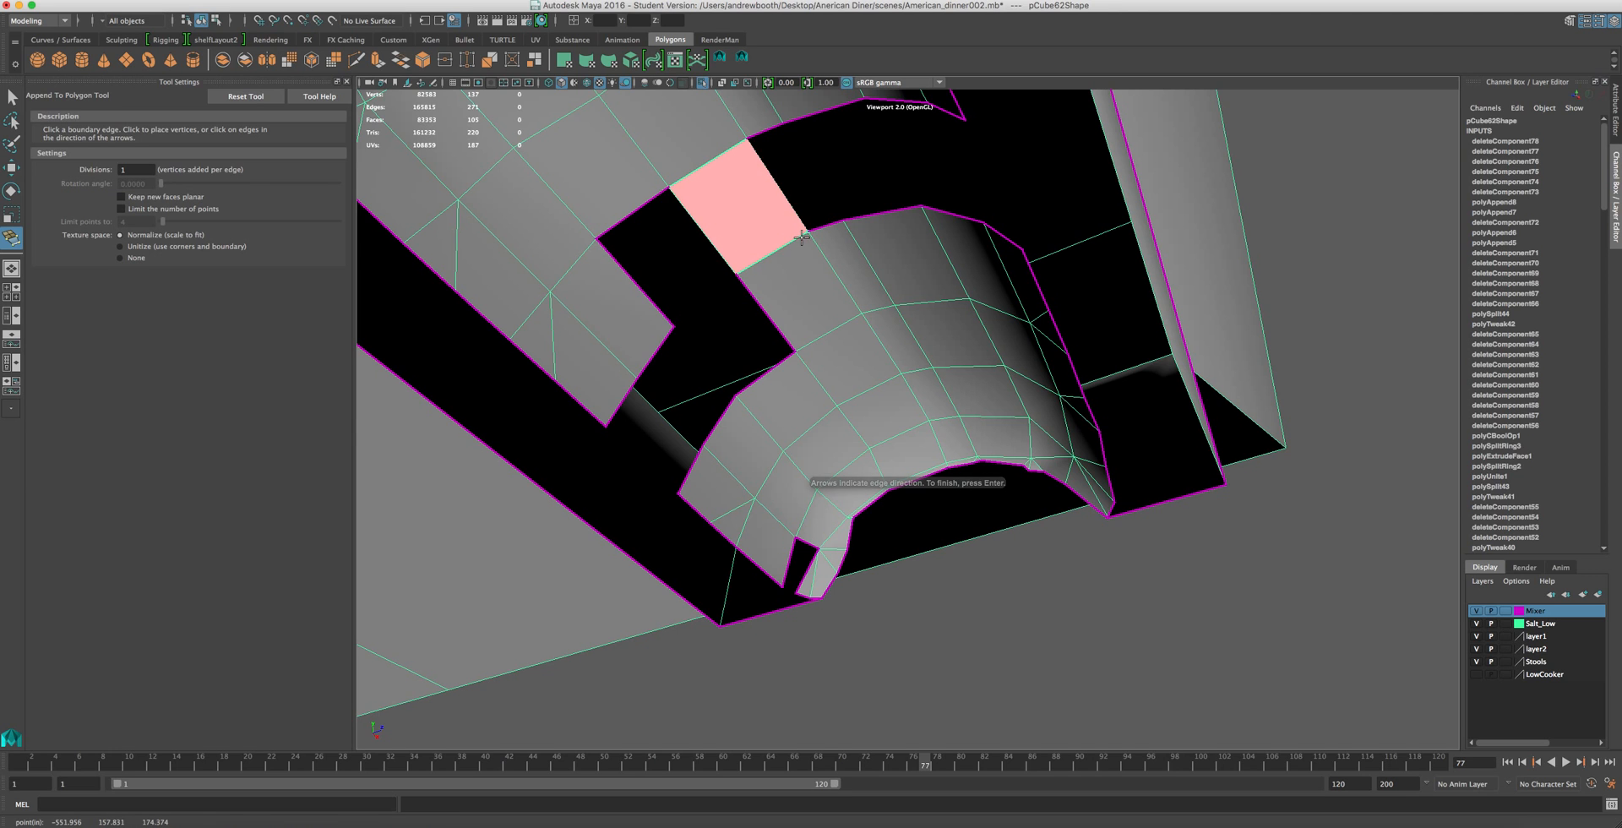
# - Finish the pending appended face on the curved mesh and delete the construction history on all objects
pyautogui.press('Return')
pyautogui.keyDown('alt'); pyautogui.moveTo(801, 524); pyautogui.dragTo(857, 435); pyautogui.keyUp('alt')
pyautogui.moveTo(782, 491); pyautogui.dragTo(826, 505, button='right')
pyautogui.press('w')
pyautogui.click(293, 0)
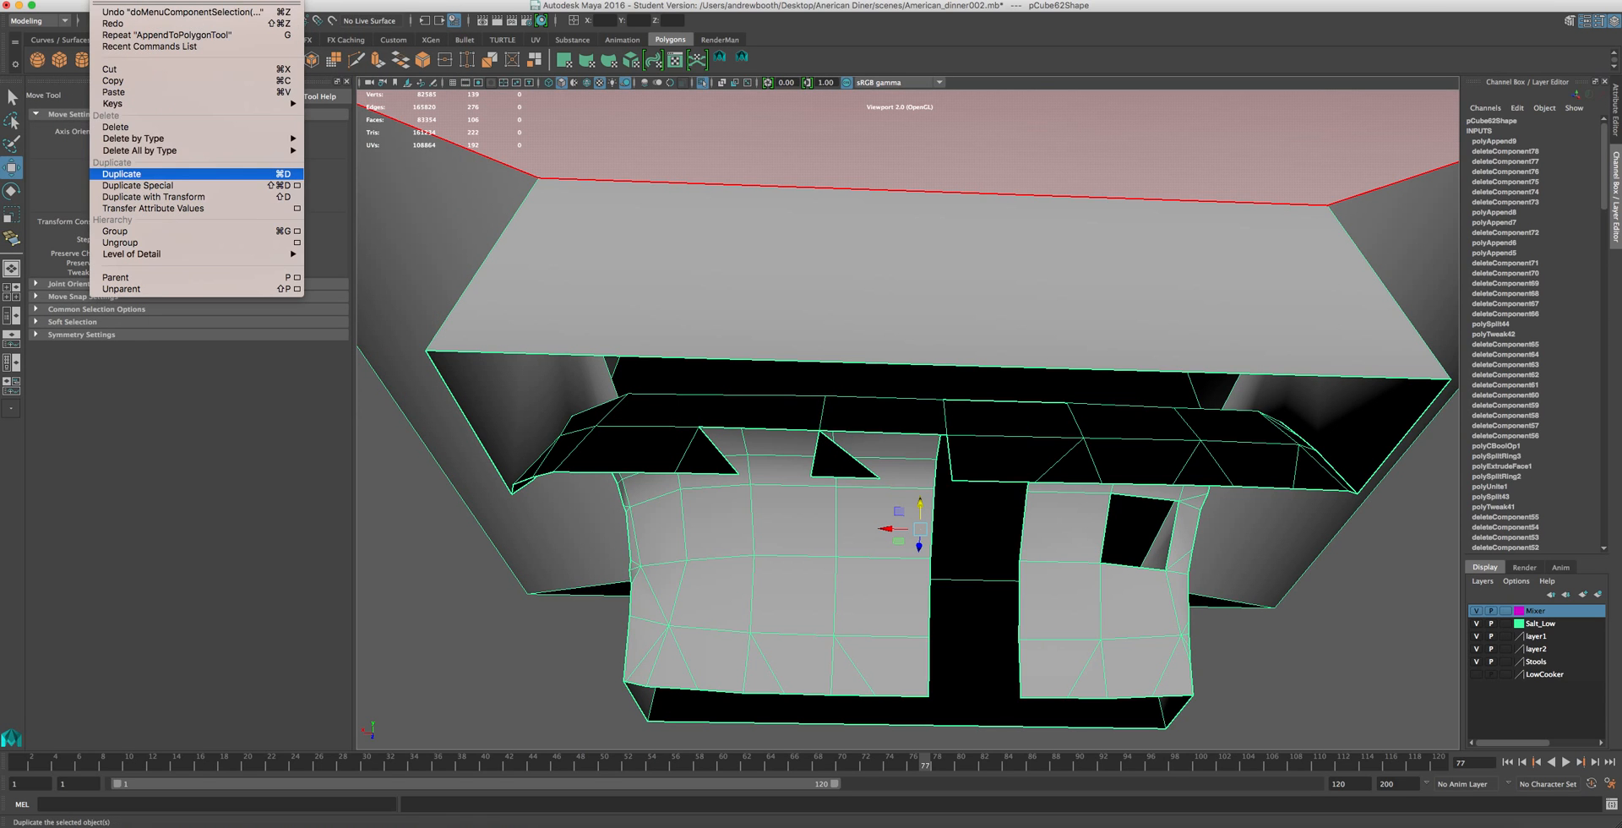
pyautogui.moveTo(157, 150)
pyautogui.click(331, 157)
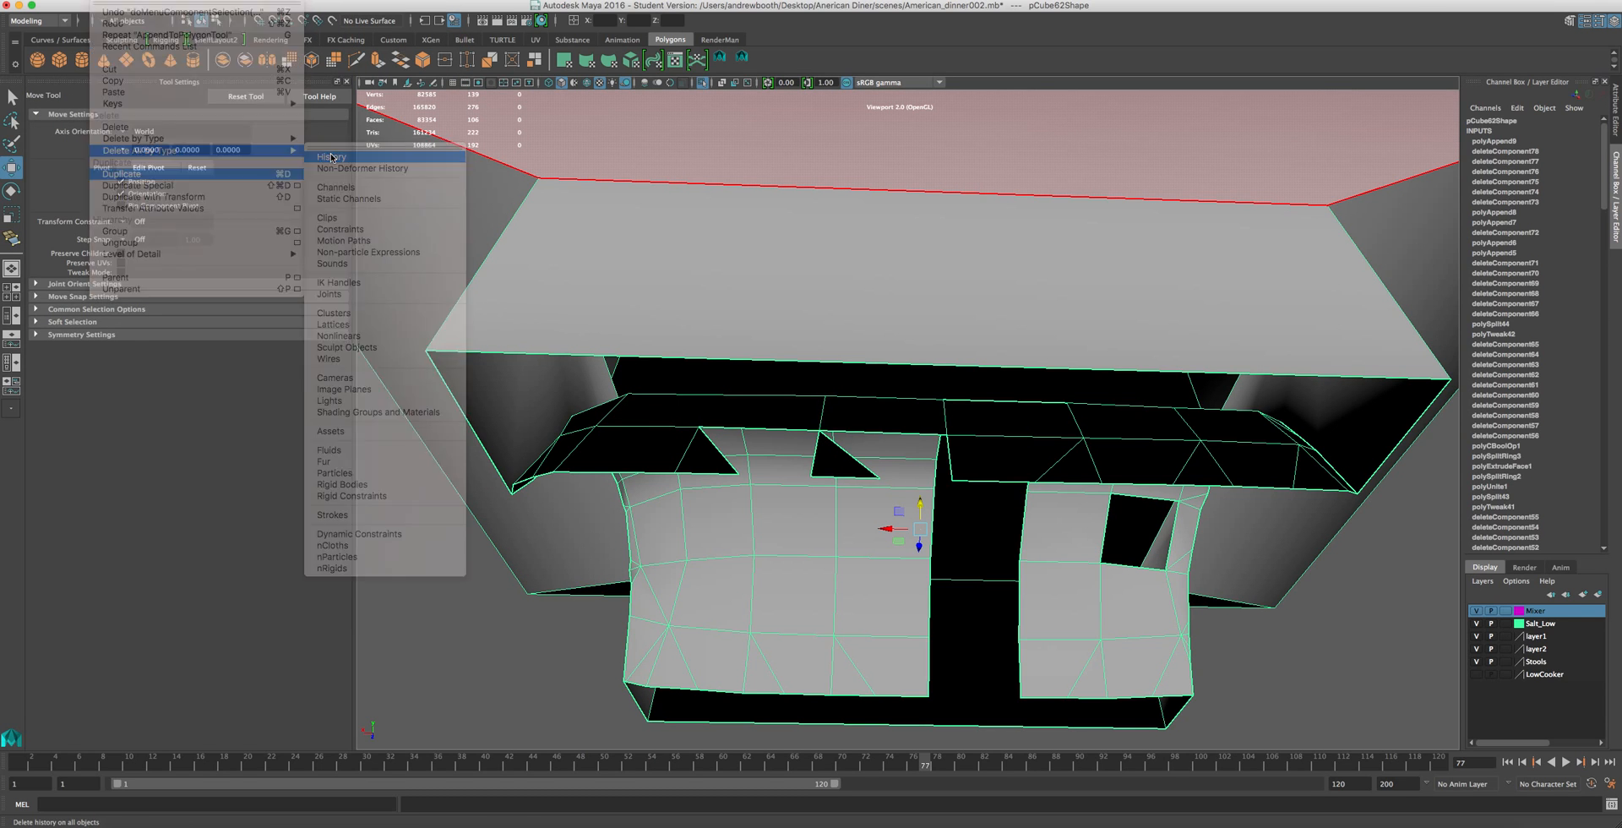
# - Append a polygon across the tall gap in the curved inner surface, joining the facing edges near the gap's lower end
pyautogui.keyDown('alt'); pyautogui.moveTo(917, 484); pyautogui.dragTo(617, 353); pyautogui.keyUp('alt')
pyautogui.keyDown('alt'); pyautogui.moveTo(797, 688); pyautogui.dragTo(674, 543, button='middle'); pyautogui.keyUp('alt')
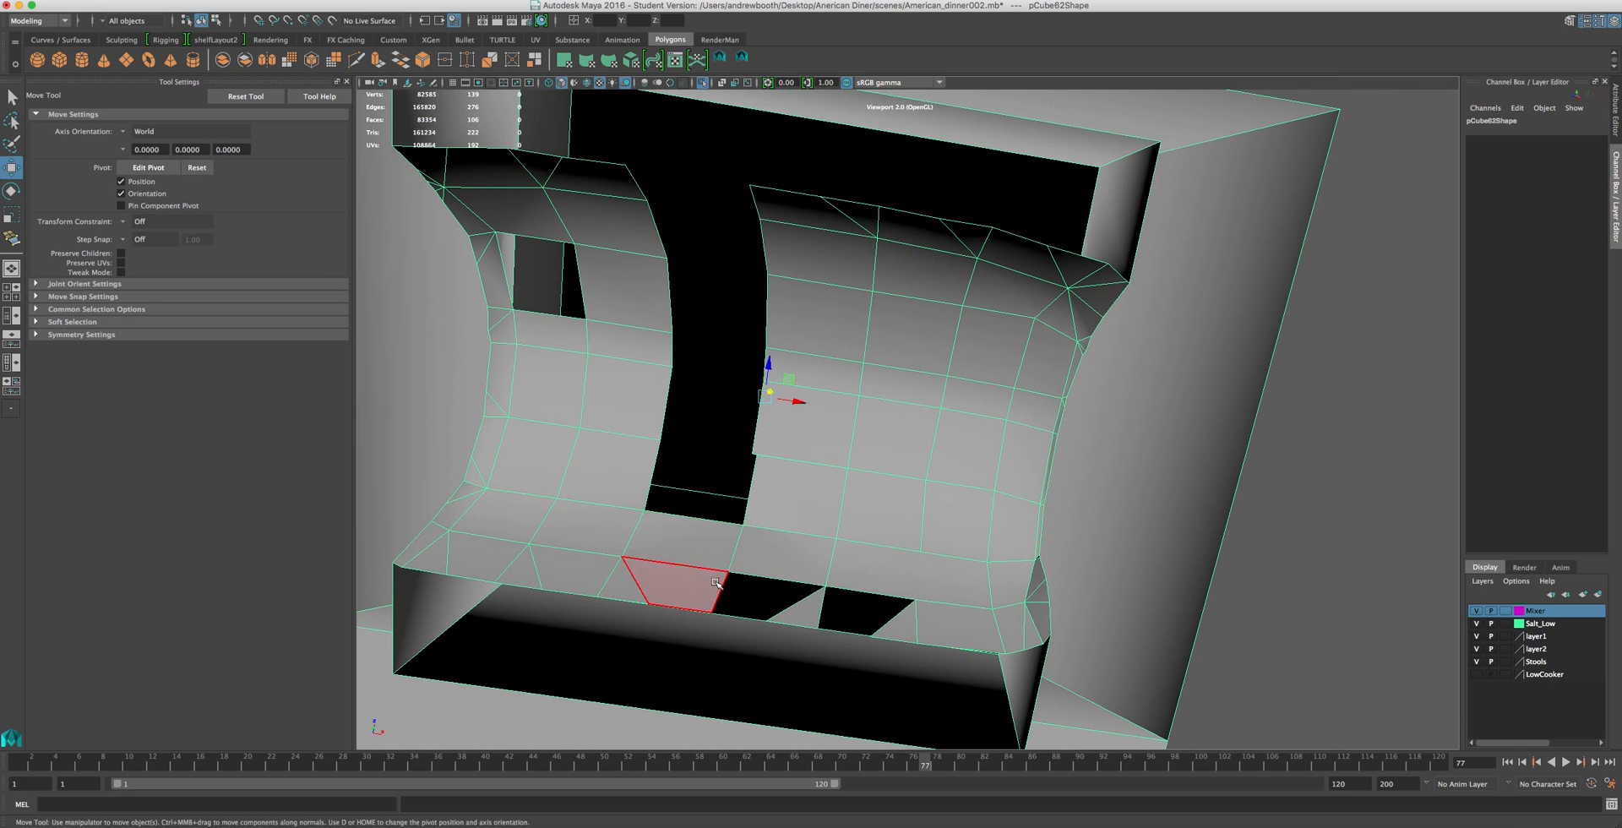
pyautogui.click(385, 1)
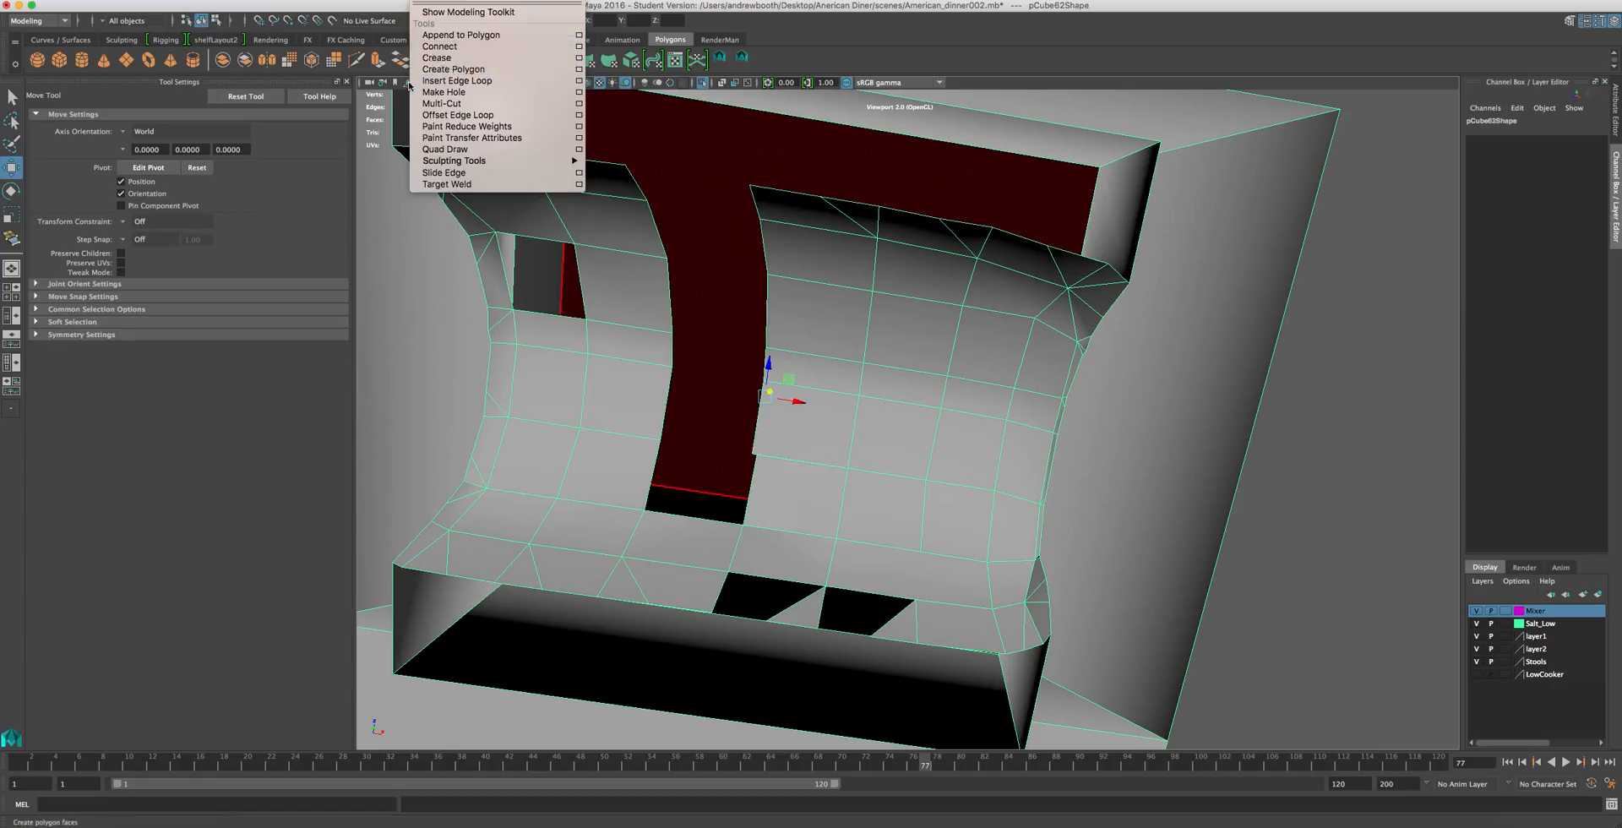
pyautogui.click(404, 34)
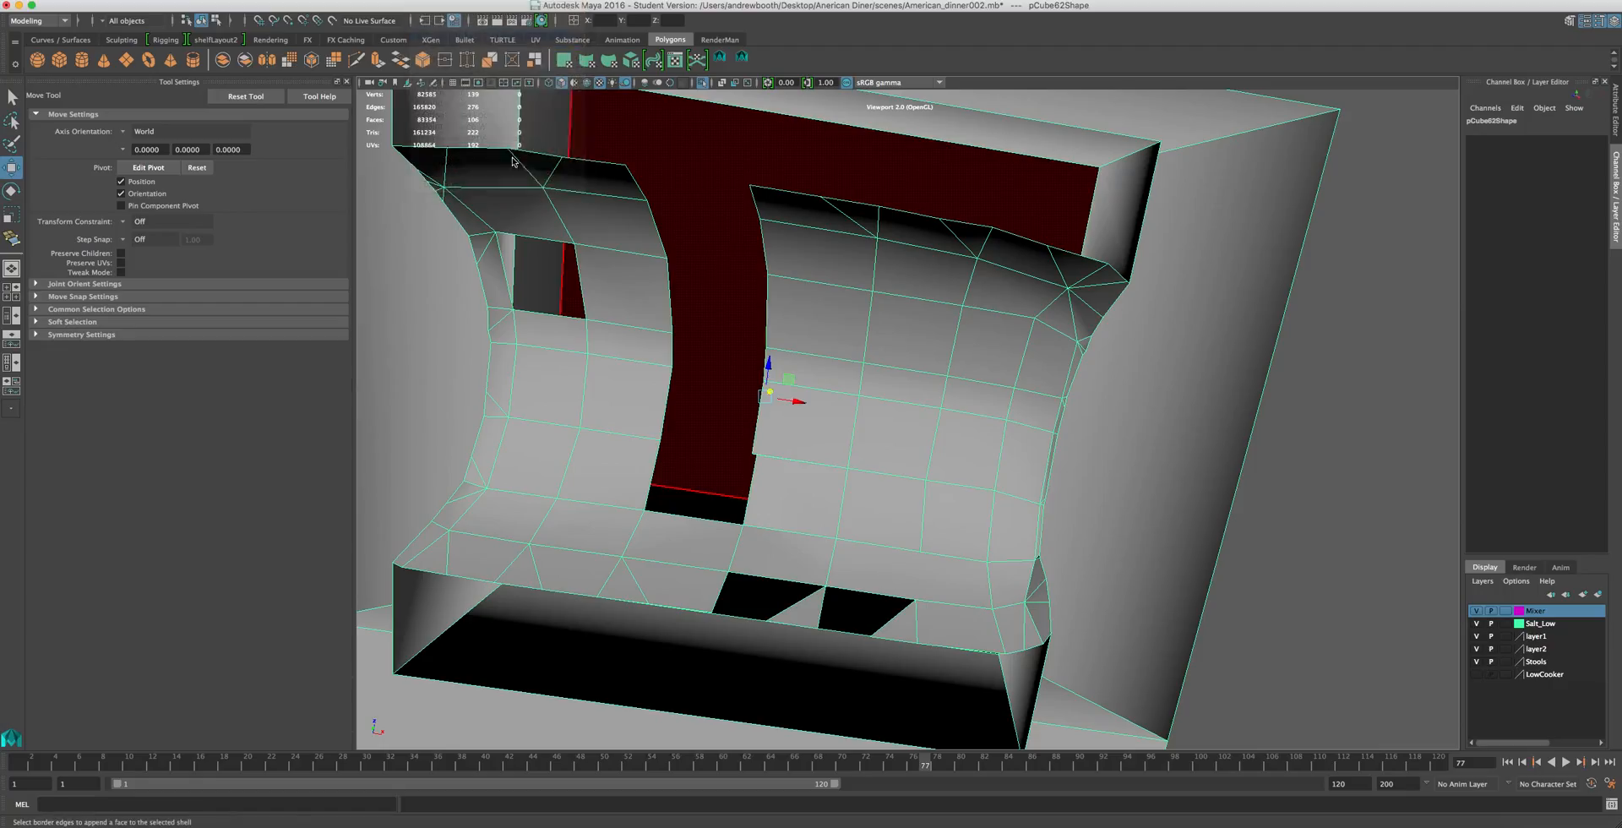
pyautogui.click(757, 414)
pyautogui.click(665, 402)
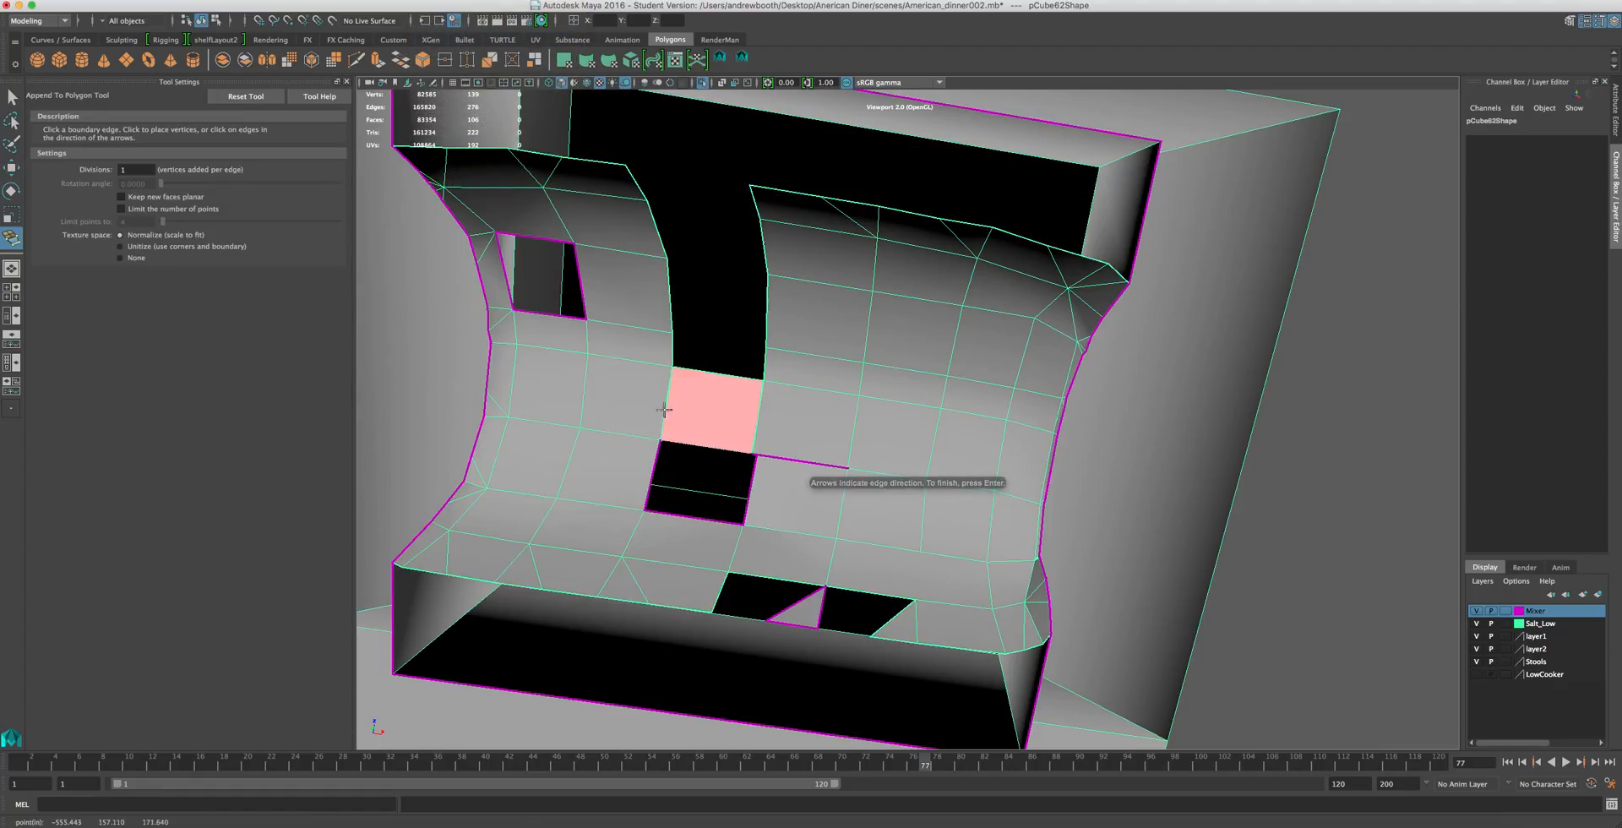
pyautogui.press('Return')
# - Delete the face beside the small central opening and the two leftover faces in the opening along the lower rim
pyautogui.rightClick(787, 493)
pyautogui.moveTo(789, 502); pyautogui.dragTo(787, 527, button='right')
pyautogui.click(785, 500)
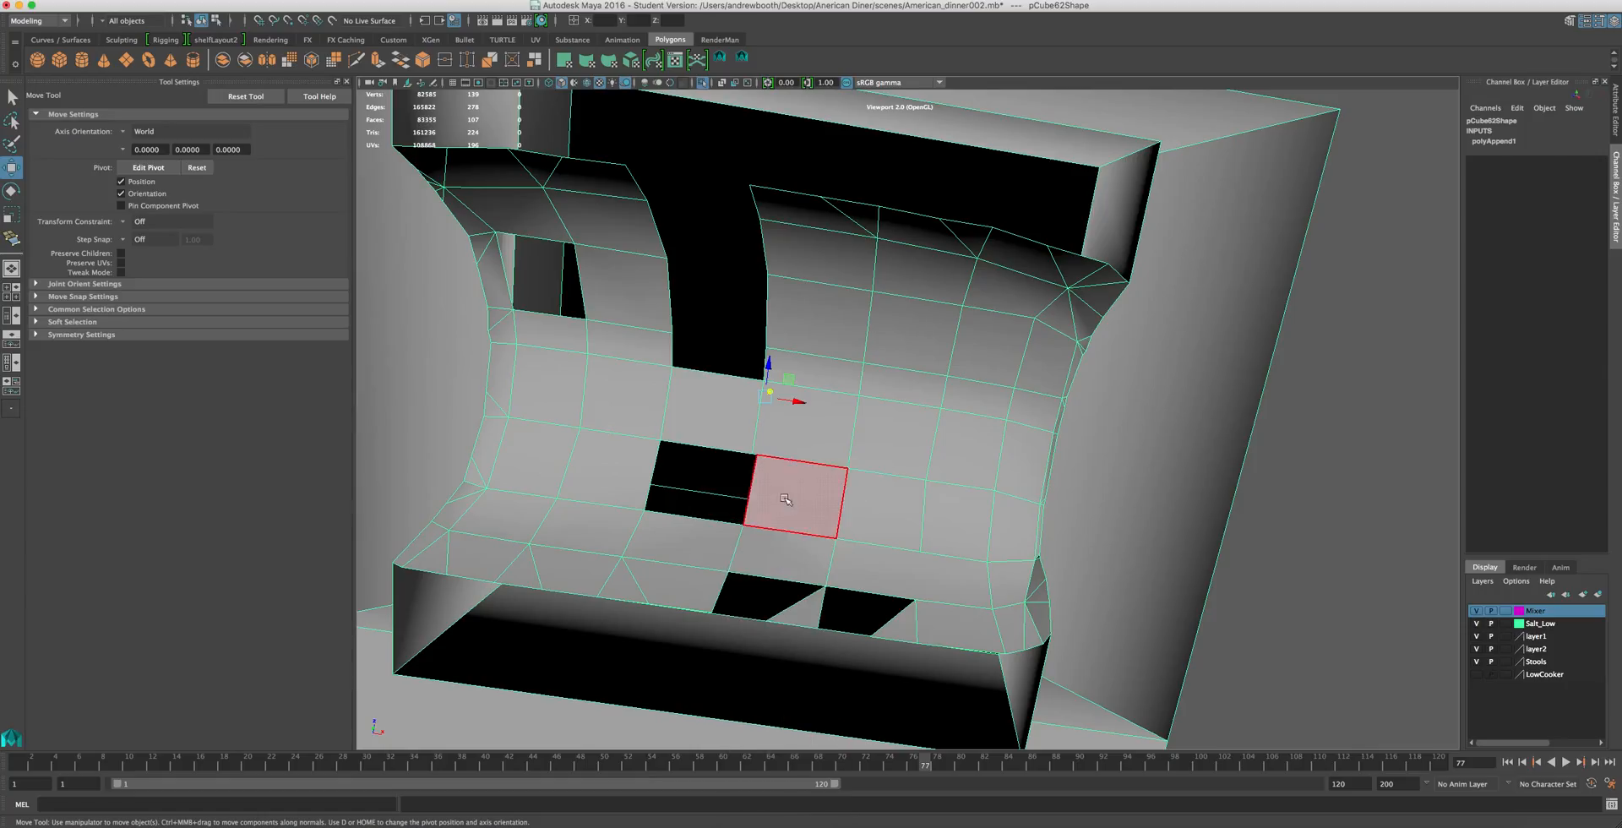
pyautogui.press('Delete')
pyautogui.click(794, 610)
pyautogui.press('Delete')
pyautogui.click(887, 629)
pyautogui.press('Delete')
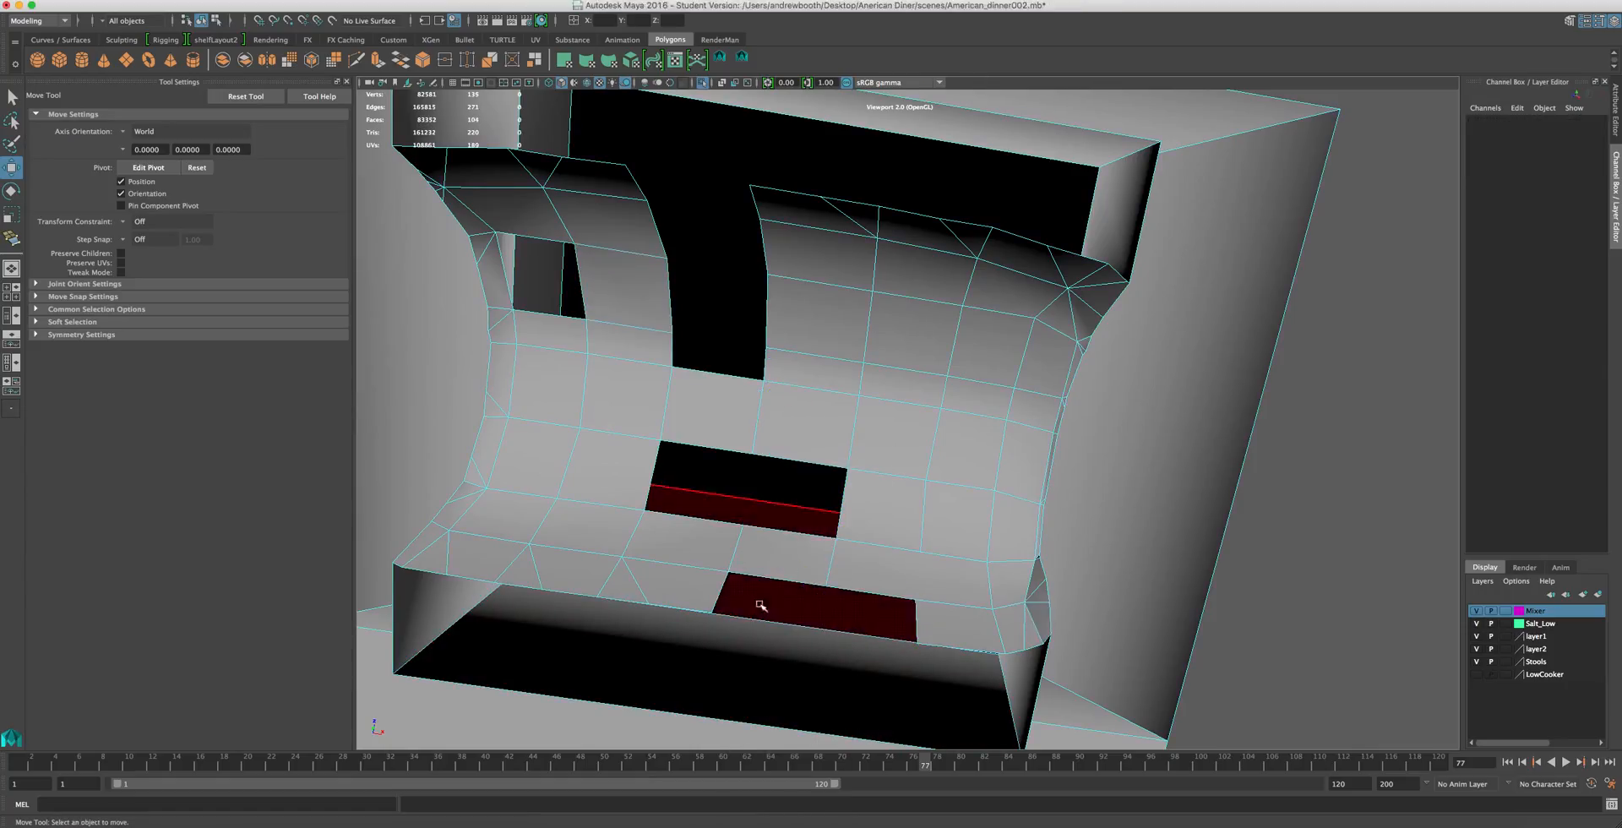
# - Try deleting two adjacent faces along the lower rim, then undo both deletions
pyautogui.keyDown('alt'); pyautogui.moveTo(636, 583); pyautogui.dragTo(797, 463); pyautogui.keyUp('alt')
pyautogui.click(797, 463)
pyautogui.press('Delete')
pyautogui.click(745, 462)
pyautogui.press('Delete')
pyautogui.hotkey('ctrl', 'z')
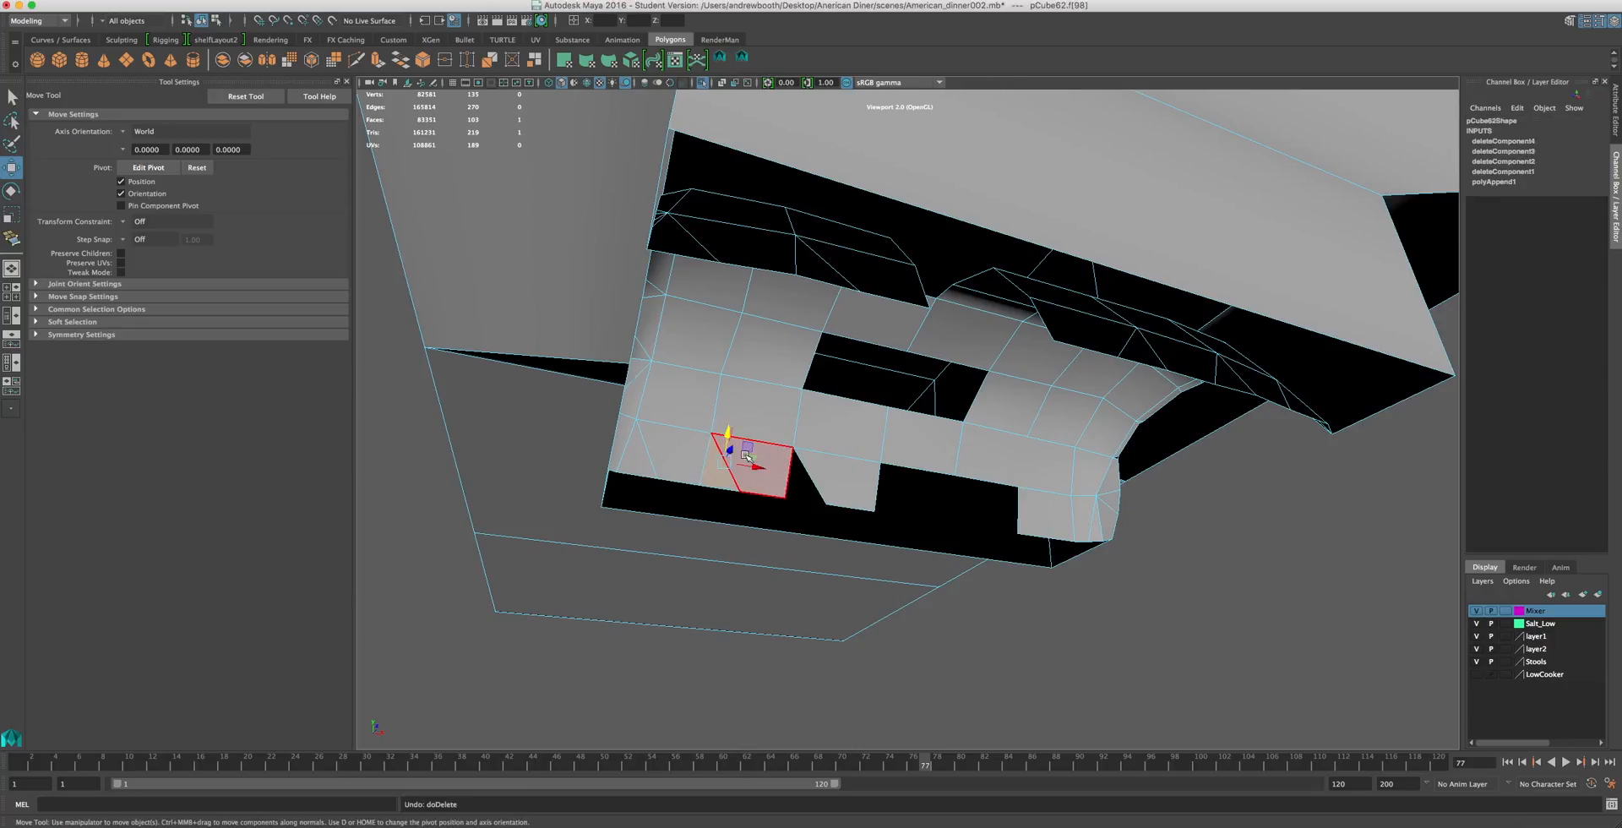
pyautogui.hotkey('ctrl', 'z')
# - Delete the two stray edges in the lower rim row and the leftover vertices along its border
pyautogui.moveTo(761, 456); pyautogui.dragTo(722, 467, button='right')
pyautogui.click(743, 441)
pyautogui.press('Delete')
pyautogui.click(804, 480)
pyautogui.press('Delete')
pyautogui.moveTo(869, 487); pyautogui.dragTo(677, 558)
pyautogui.press('Delete')
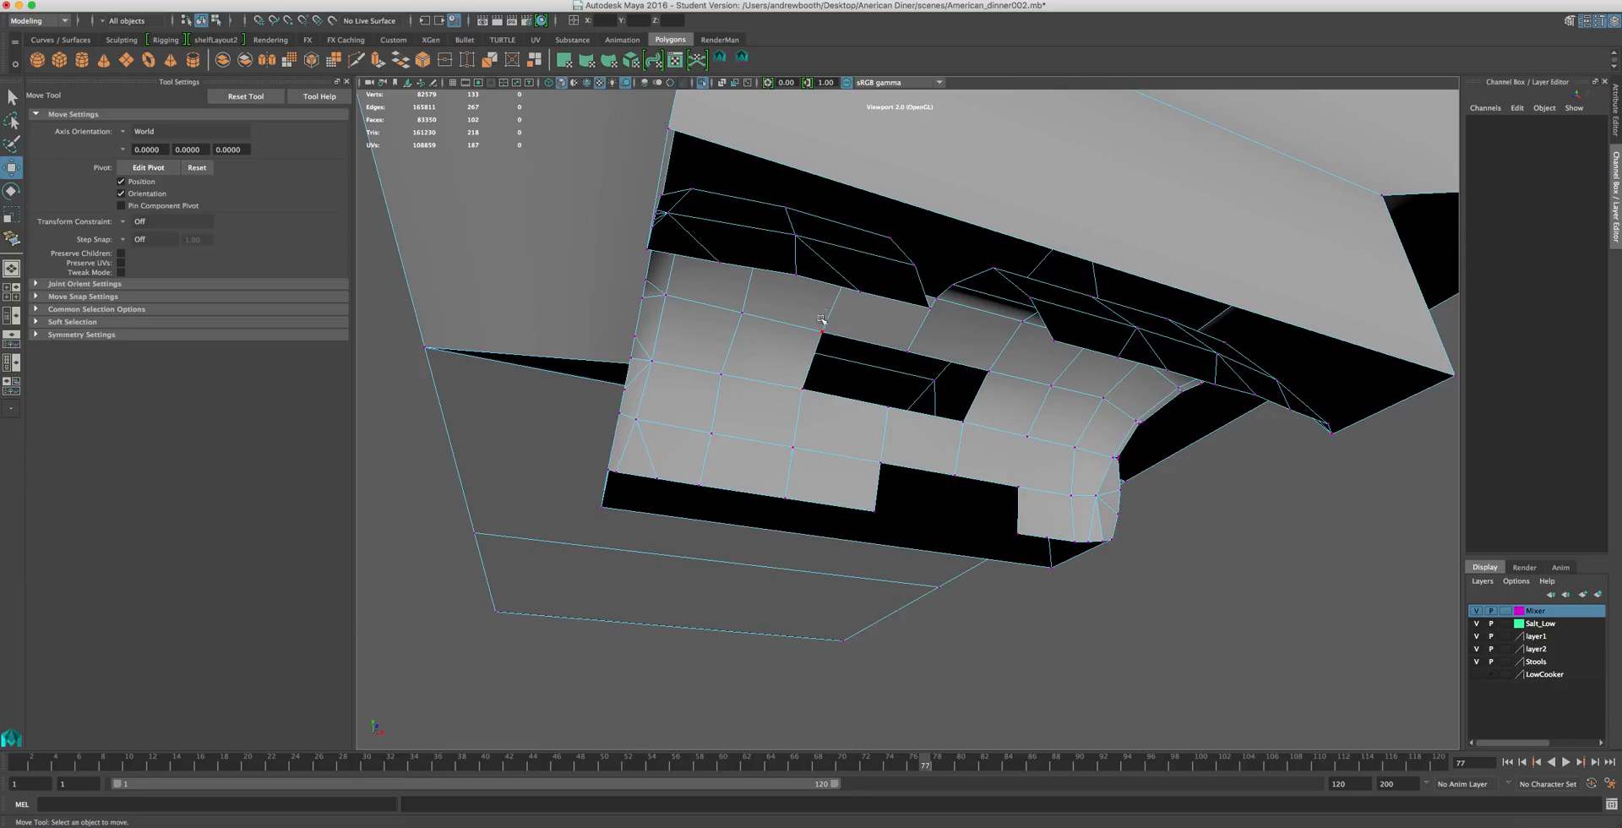
# - Fill the rectangular opening in the middle of the curved surface with two side-by-side polygons using Append to Polygon
pyautogui.rightClick(839, 354)
pyautogui.click(380, 0)
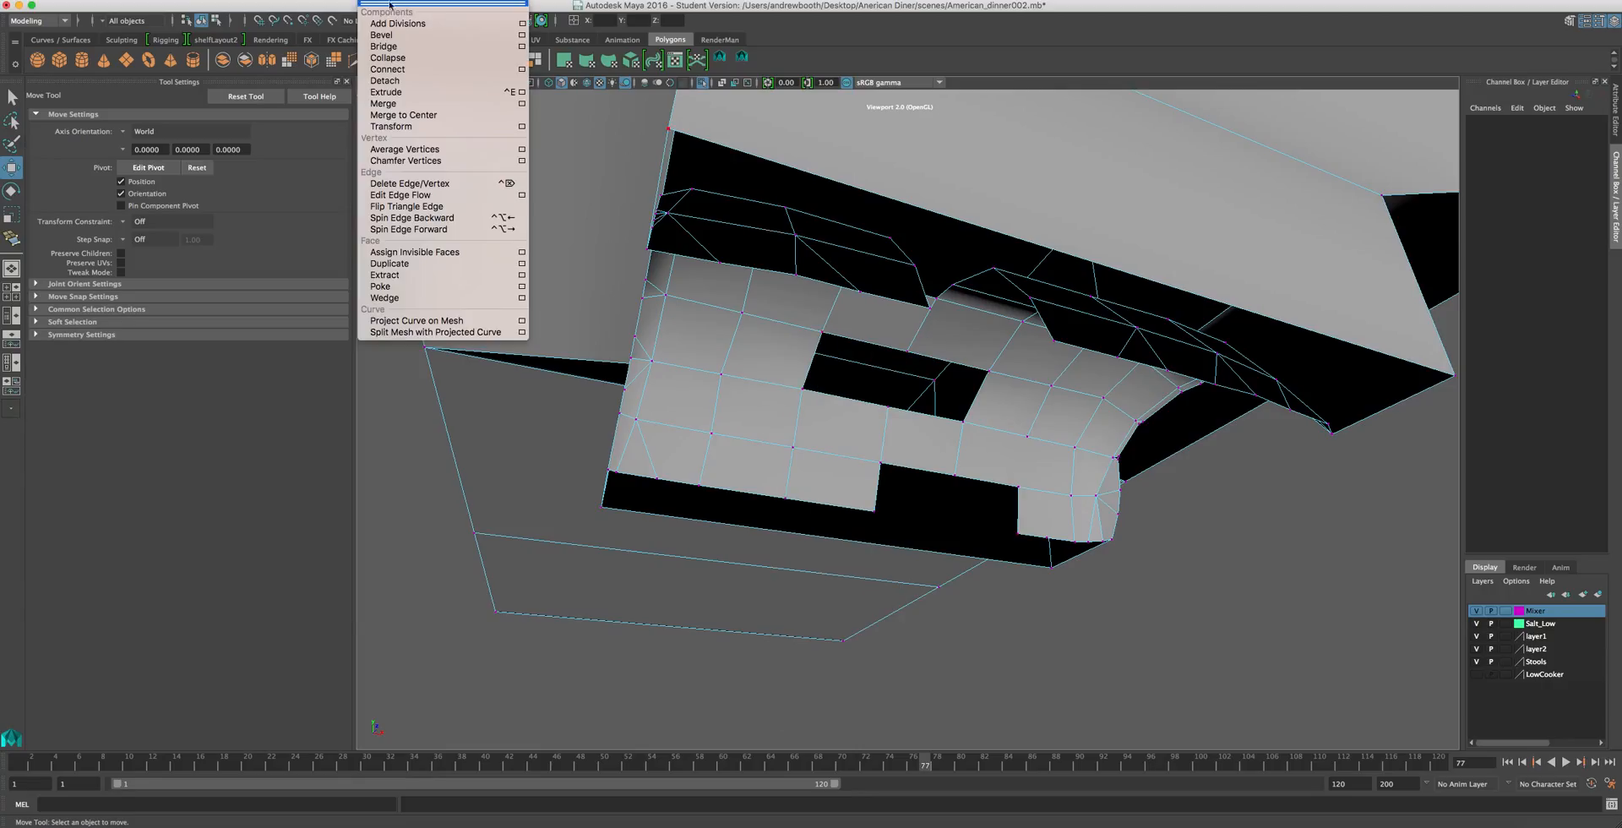
pyautogui.moveTo(431, 0)
pyautogui.click(456, 37)
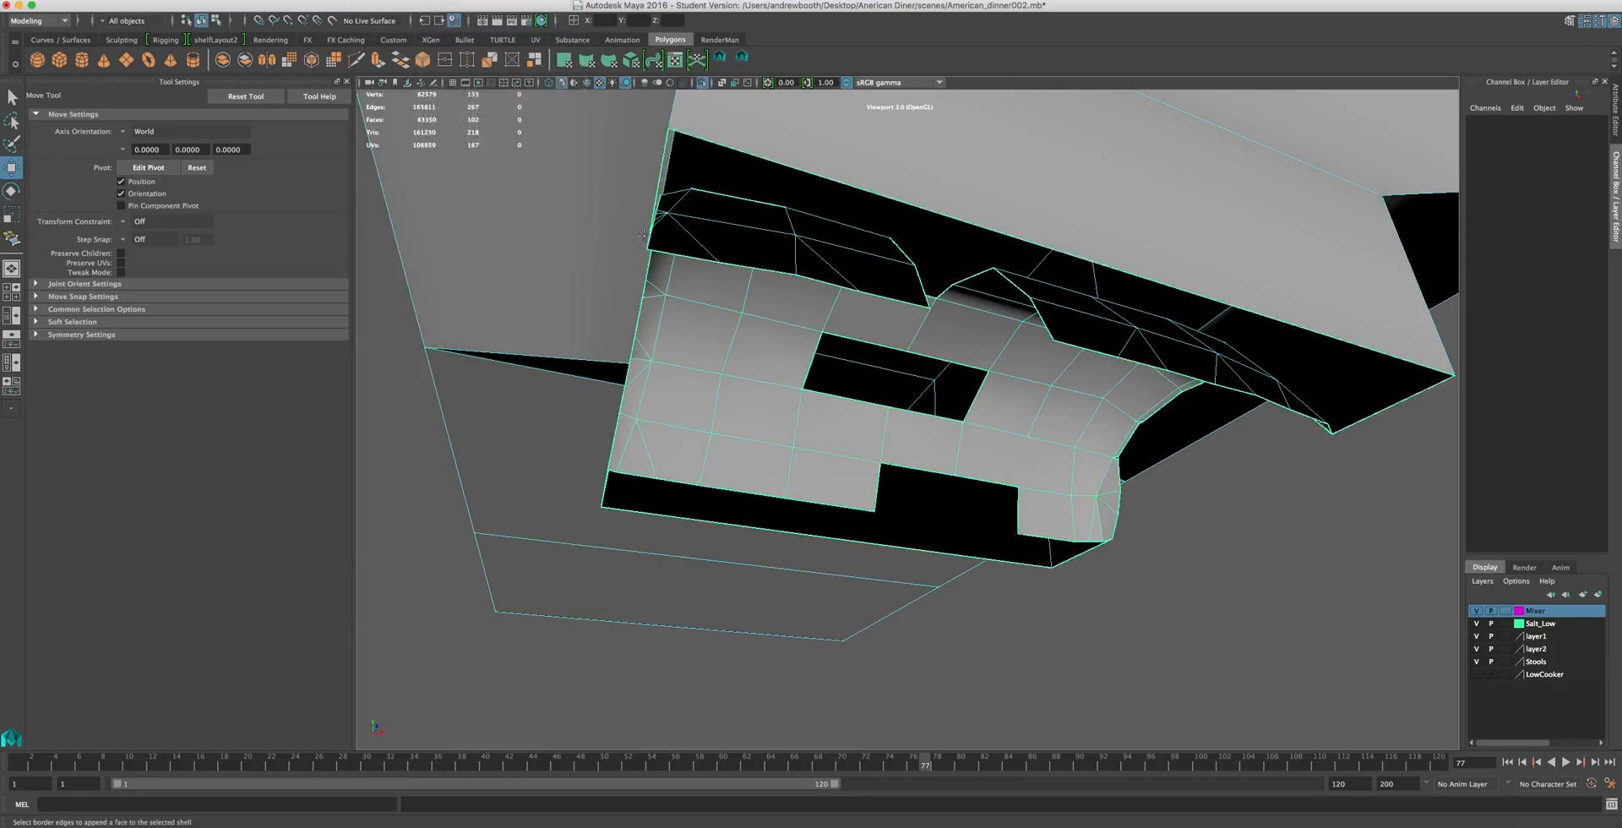
pyautogui.scroll(5, 850, 300)
pyautogui.click(842, 302)
pyautogui.click(794, 383)
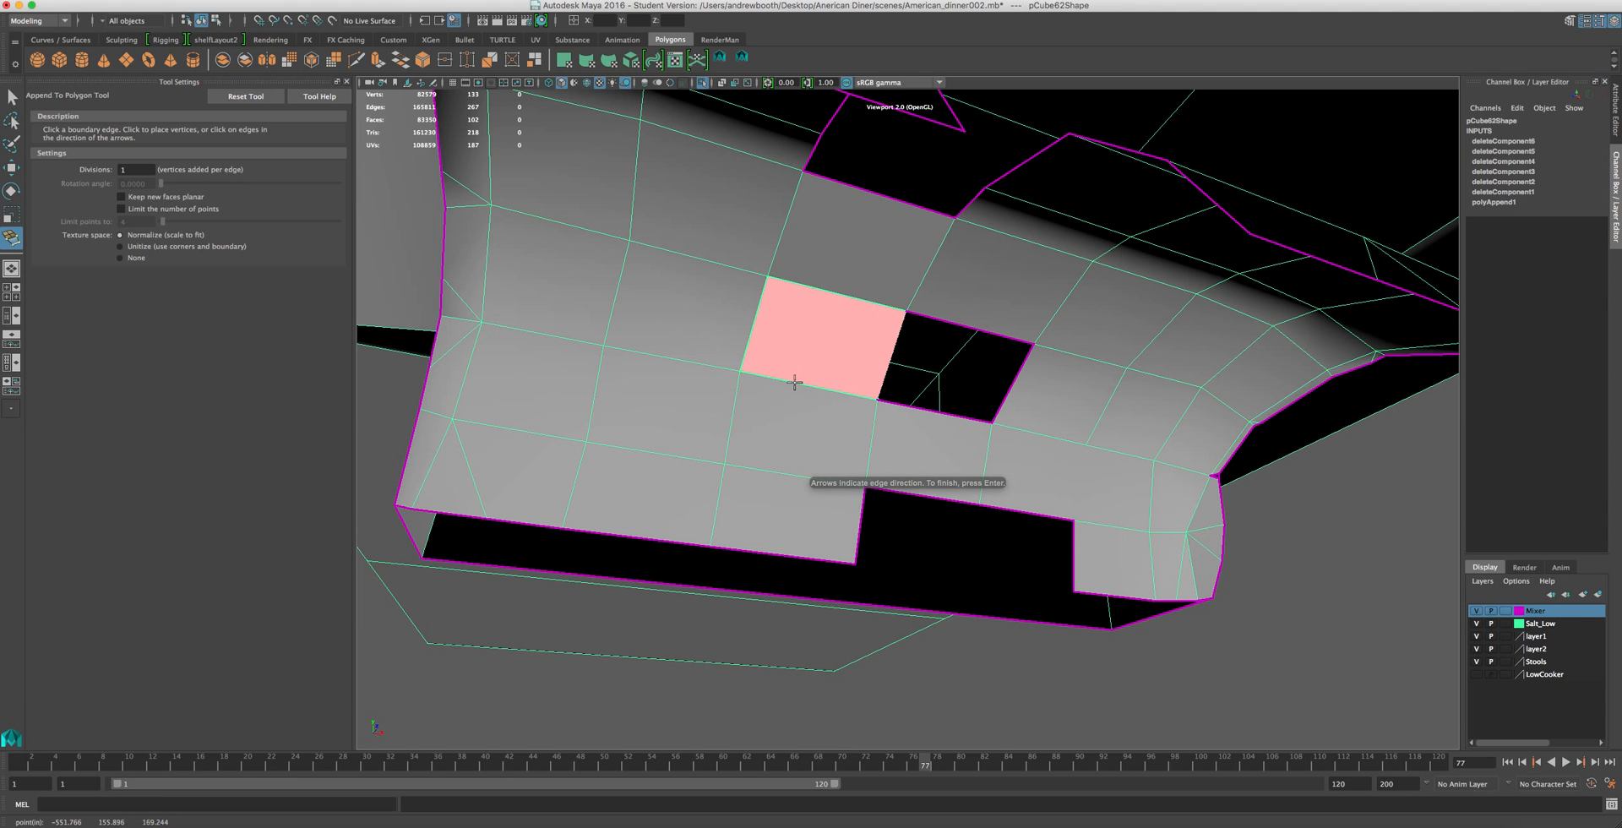
pyautogui.press('Return')
pyautogui.click(969, 328)
pyautogui.click(926, 412)
pyautogui.press('Return')
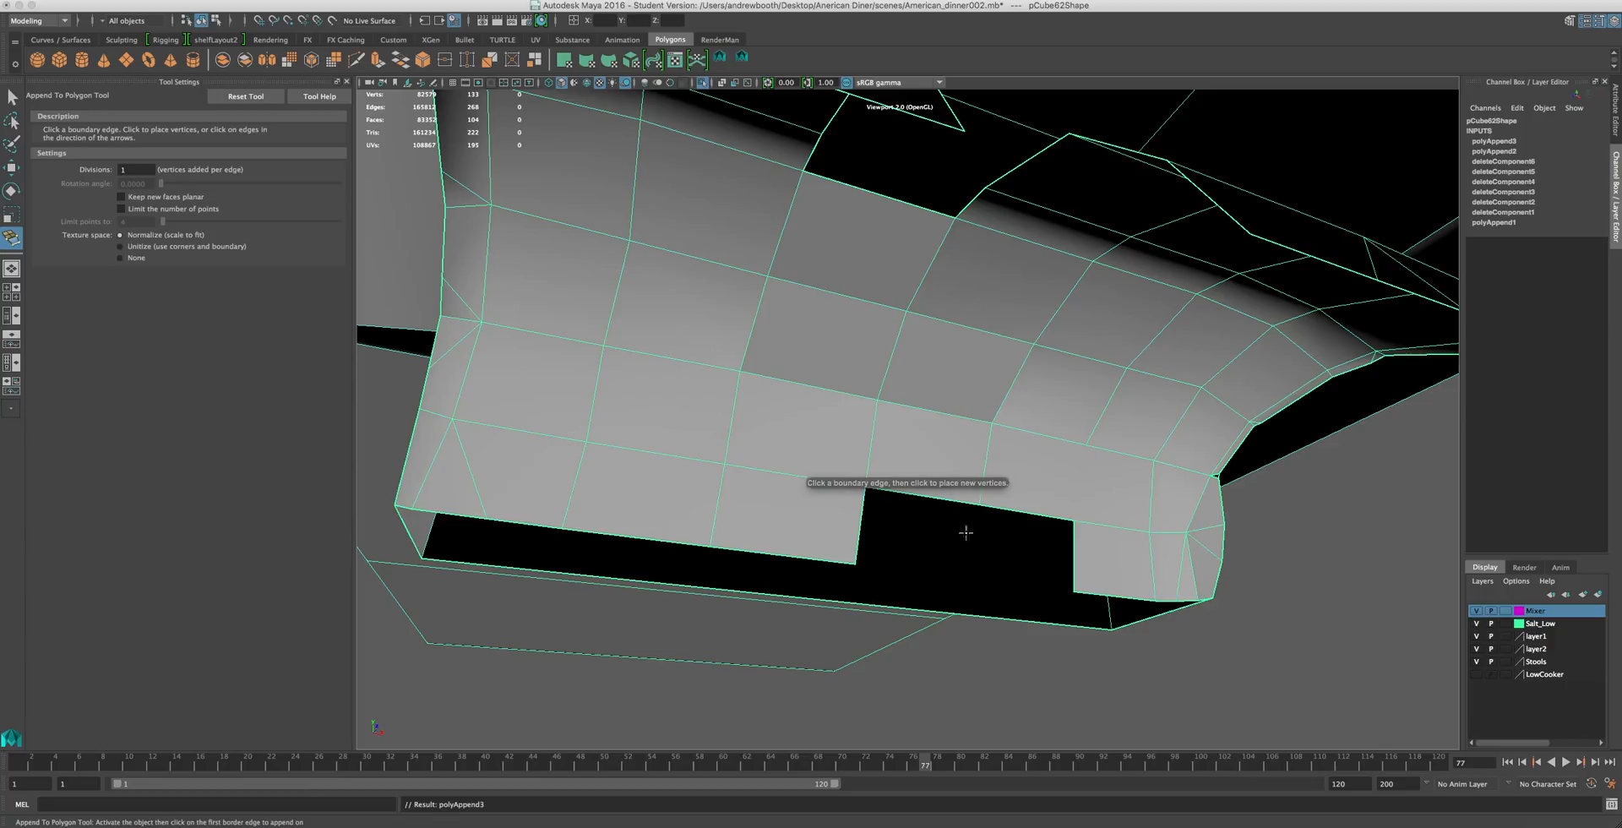
# - Append one polygon across the notch in the lower rim, joining its two side edges
pyautogui.click(863, 528)
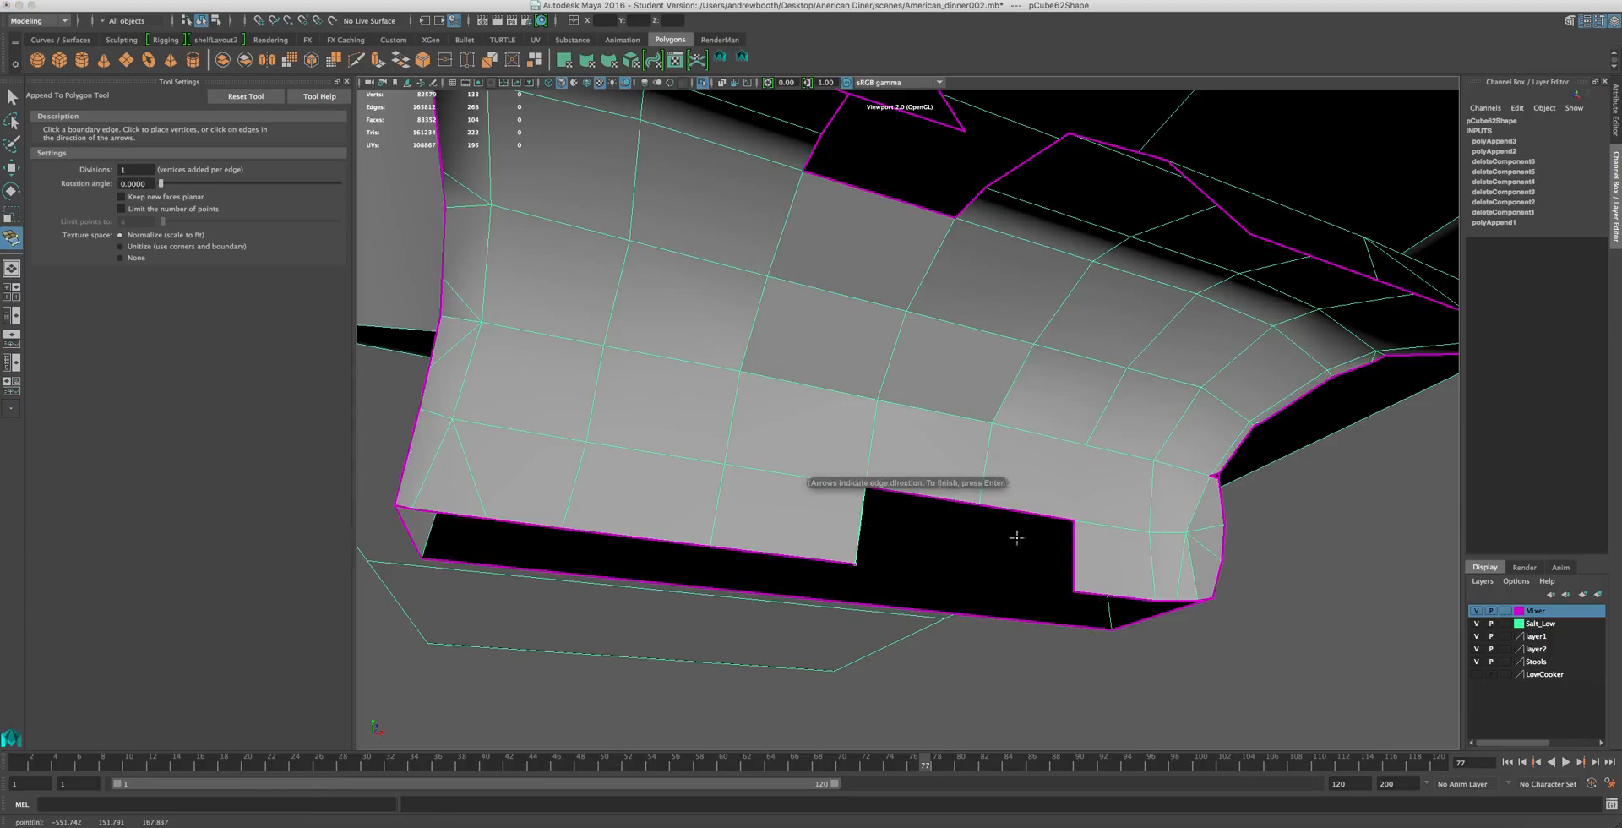
pyautogui.click(1074, 543)
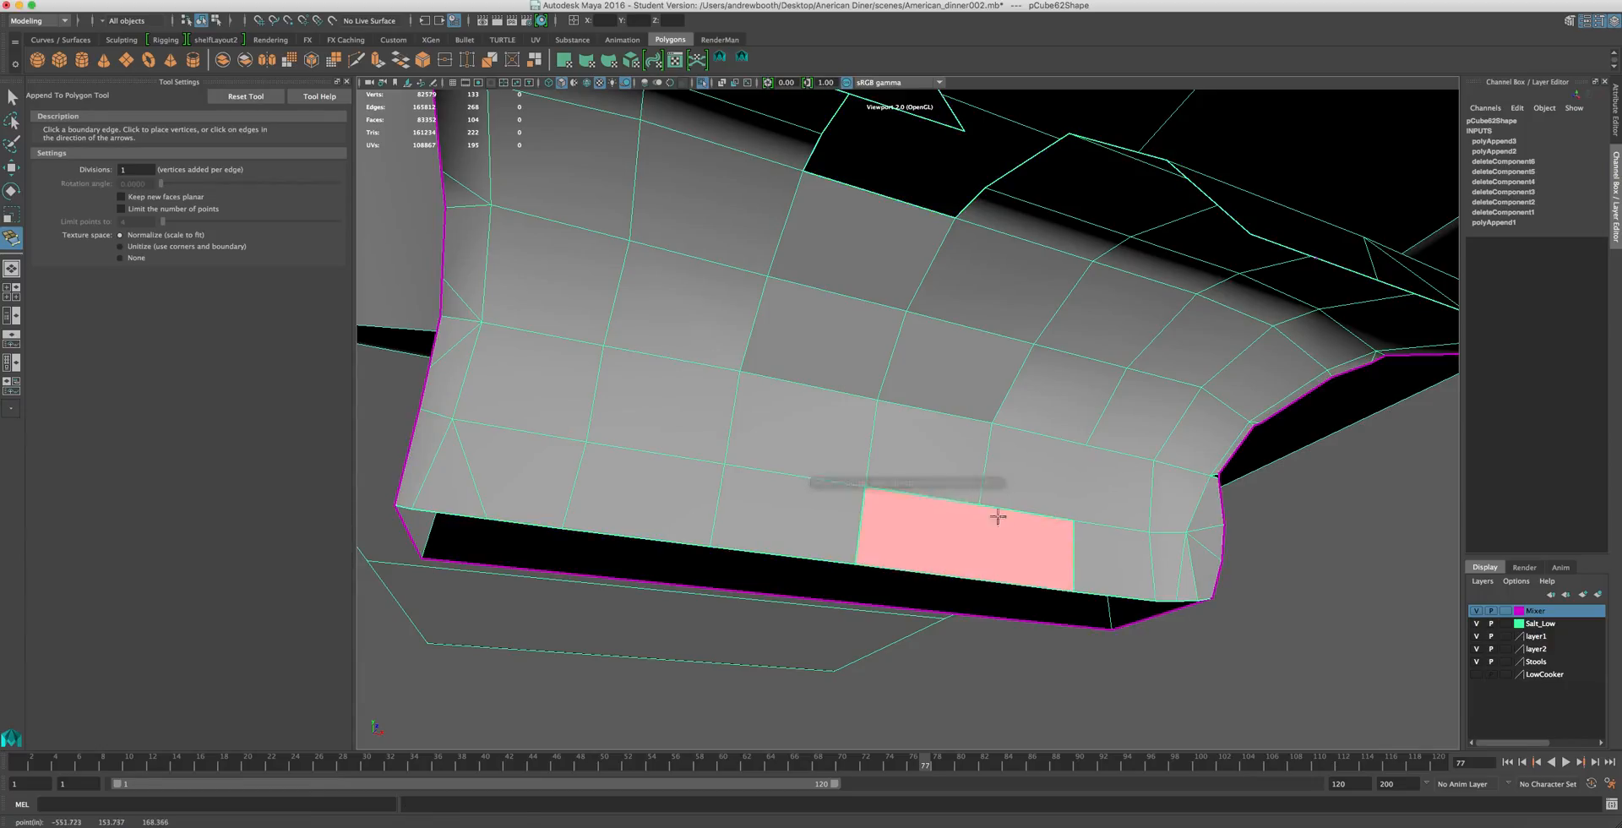
pyautogui.press('w')
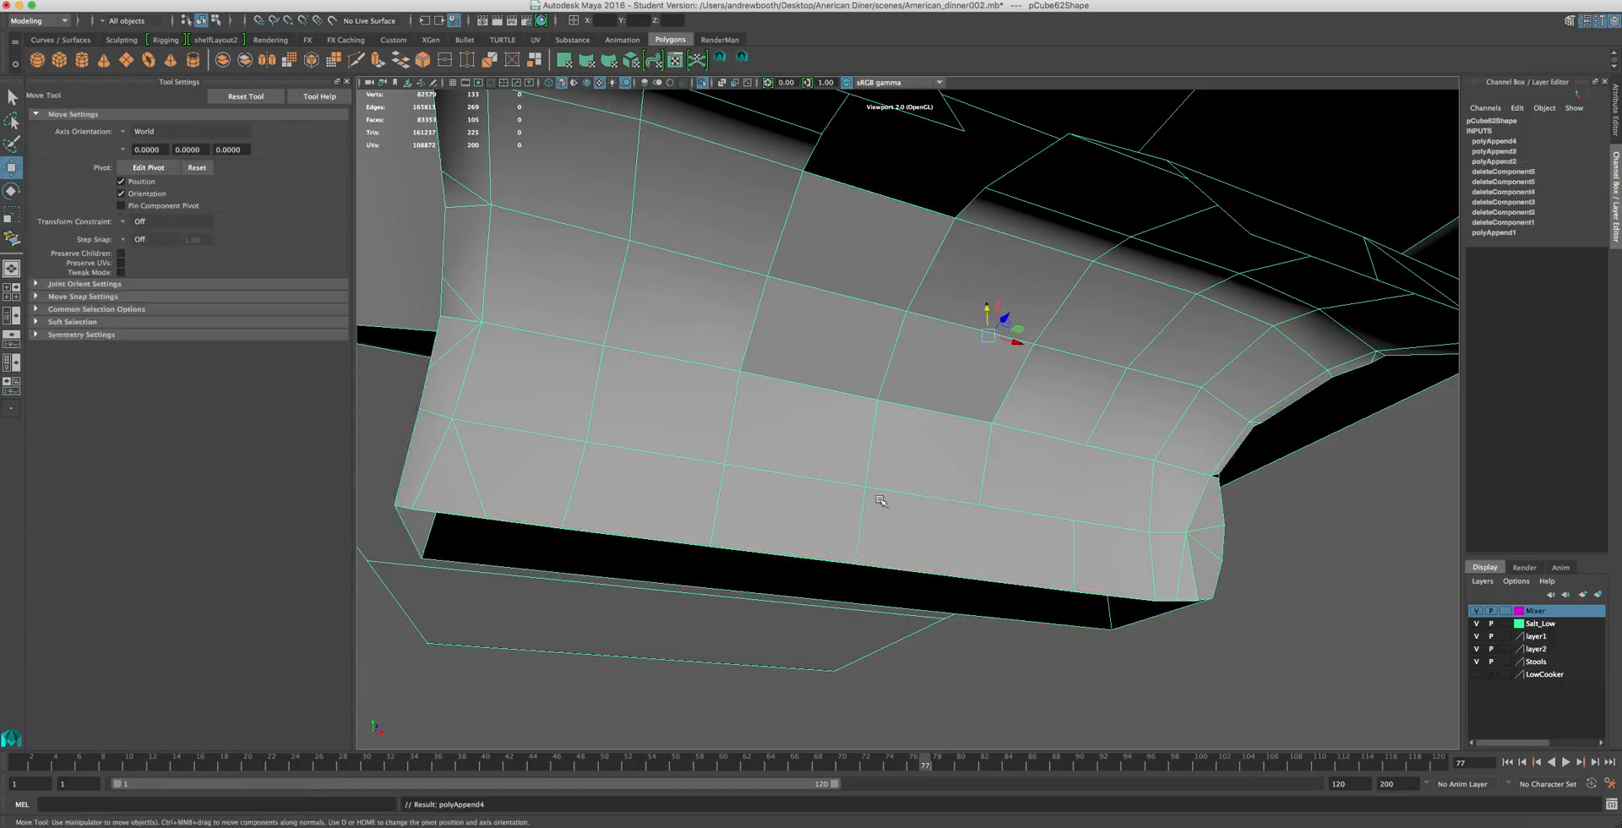
# - Split the new rim polygon and the wide face above it so that the crosswise edges continue through both rows
pyautogui.click(737, 58)
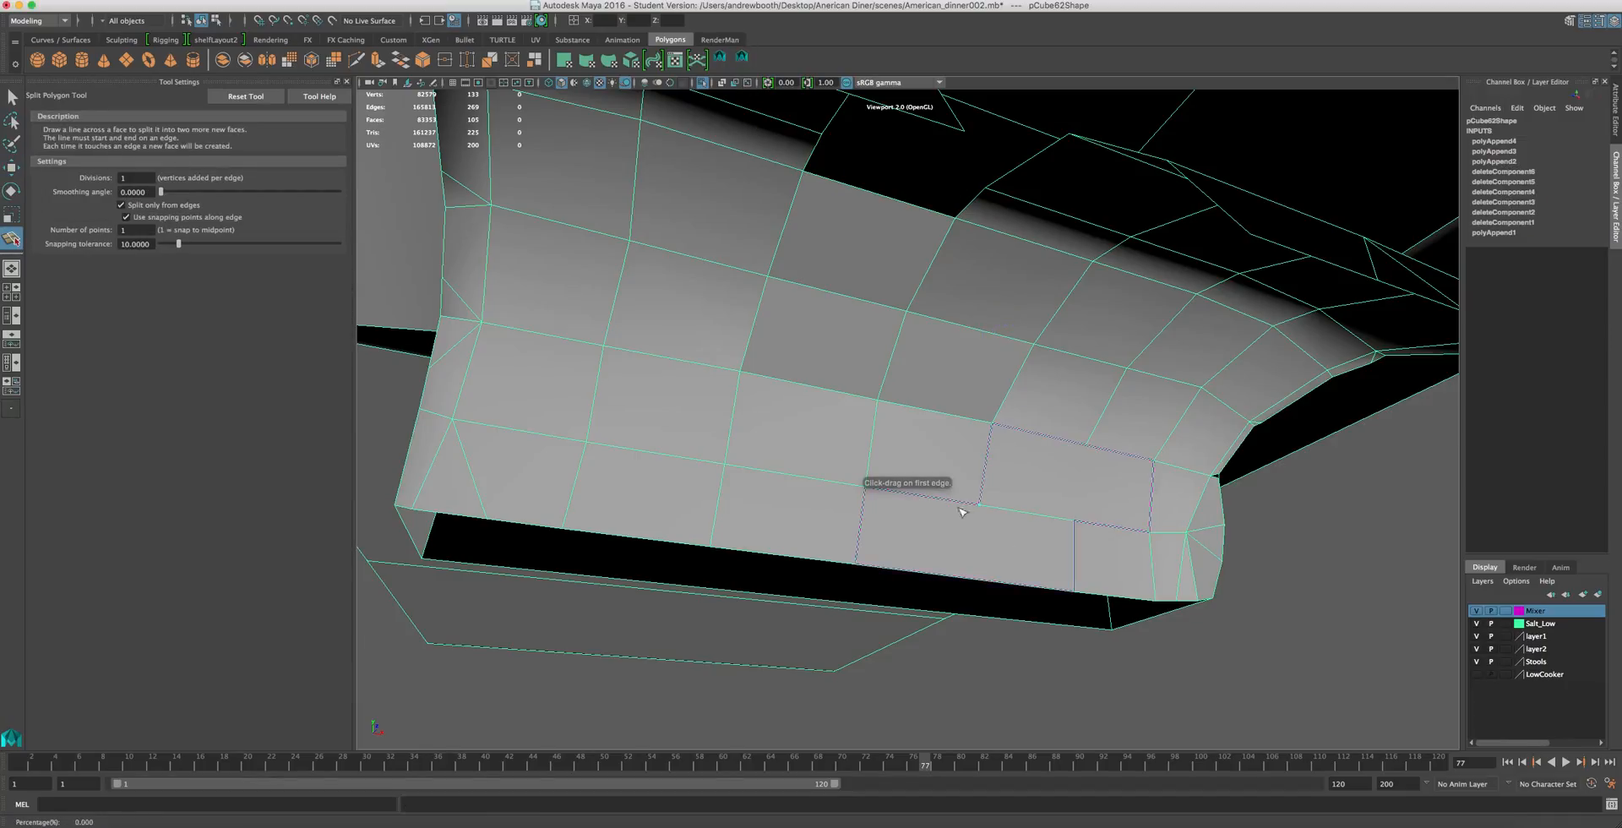
pyautogui.click(1002, 512)
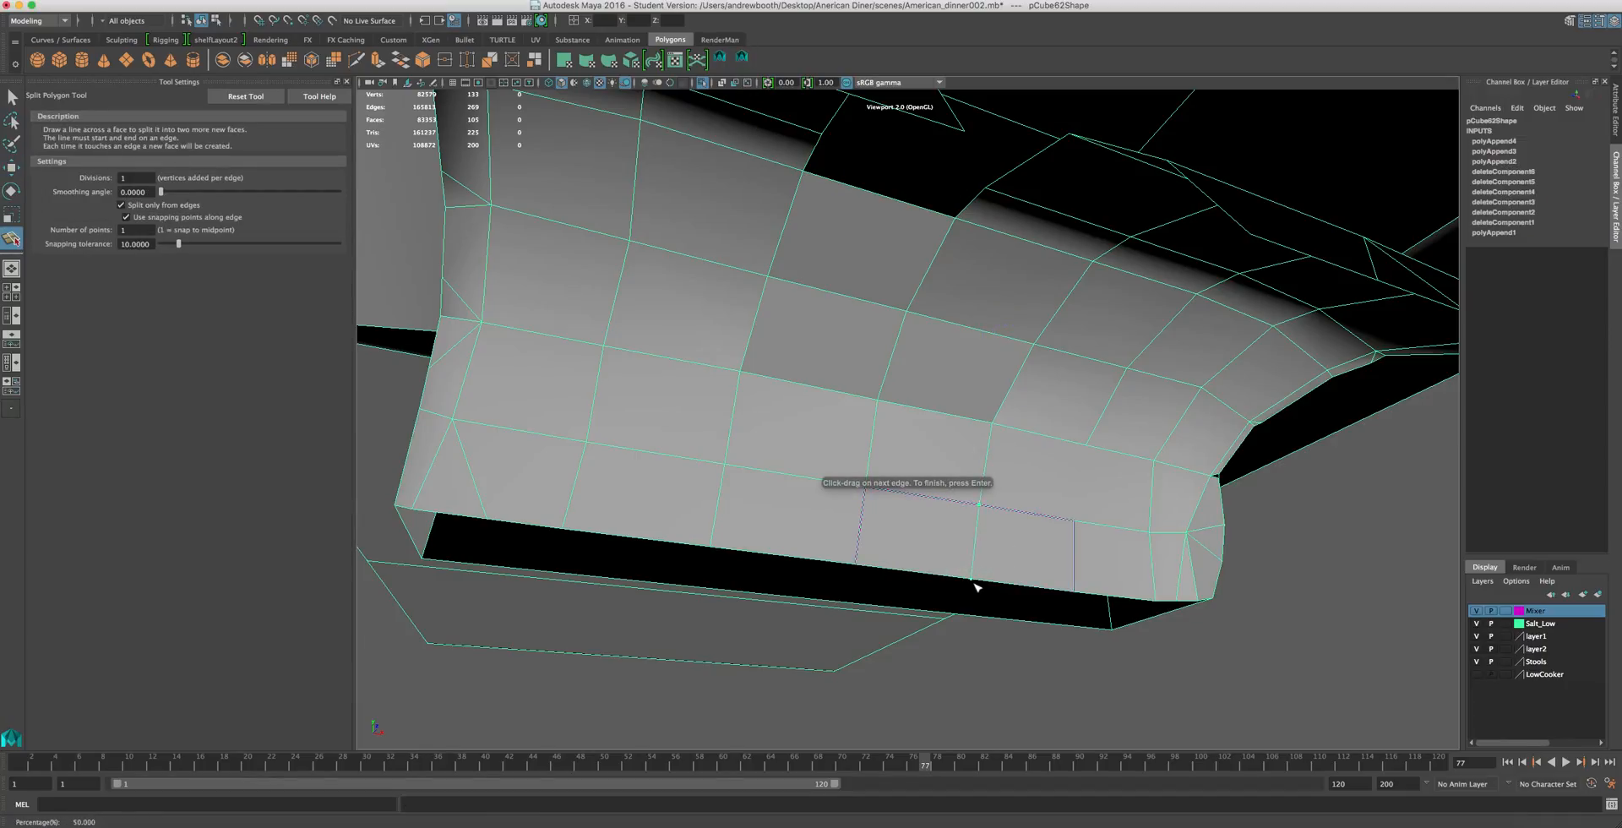
pyautogui.press('Return')
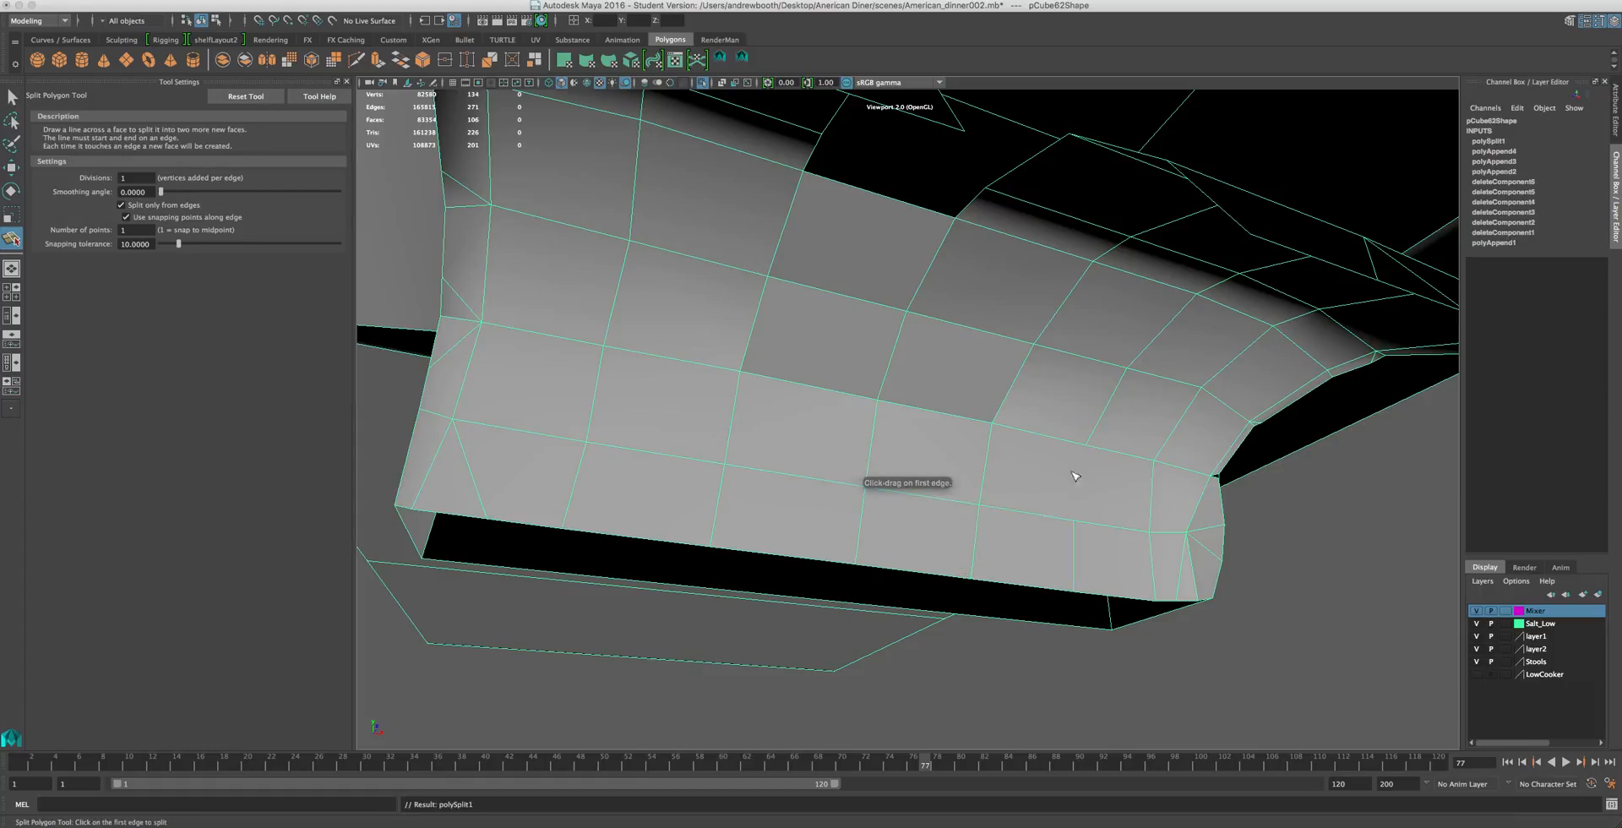
pyautogui.click(1071, 442)
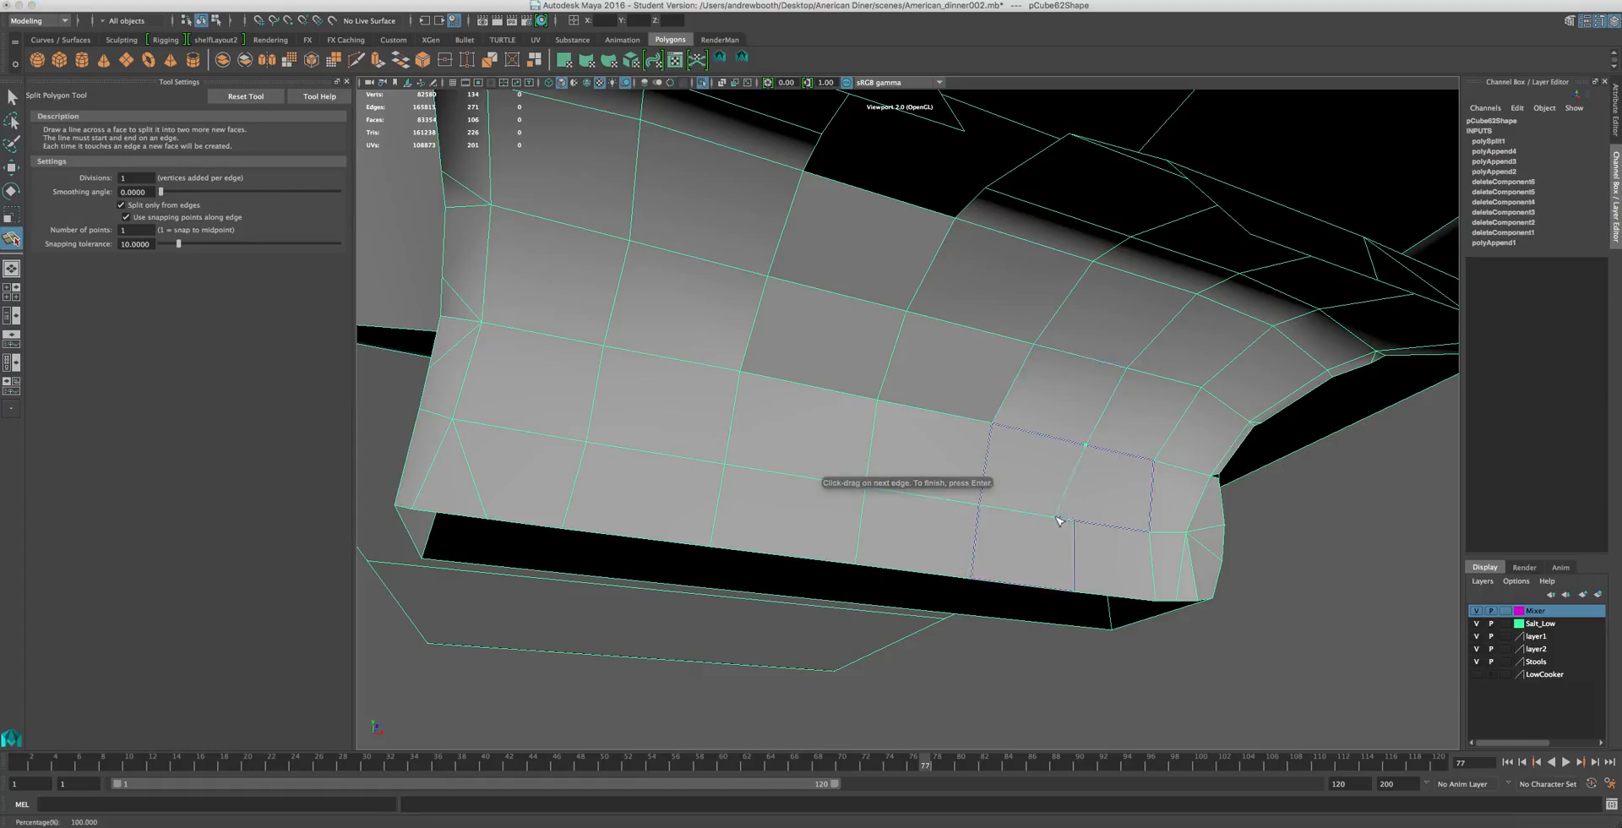
pyautogui.click(1107, 531)
pyautogui.press('w')
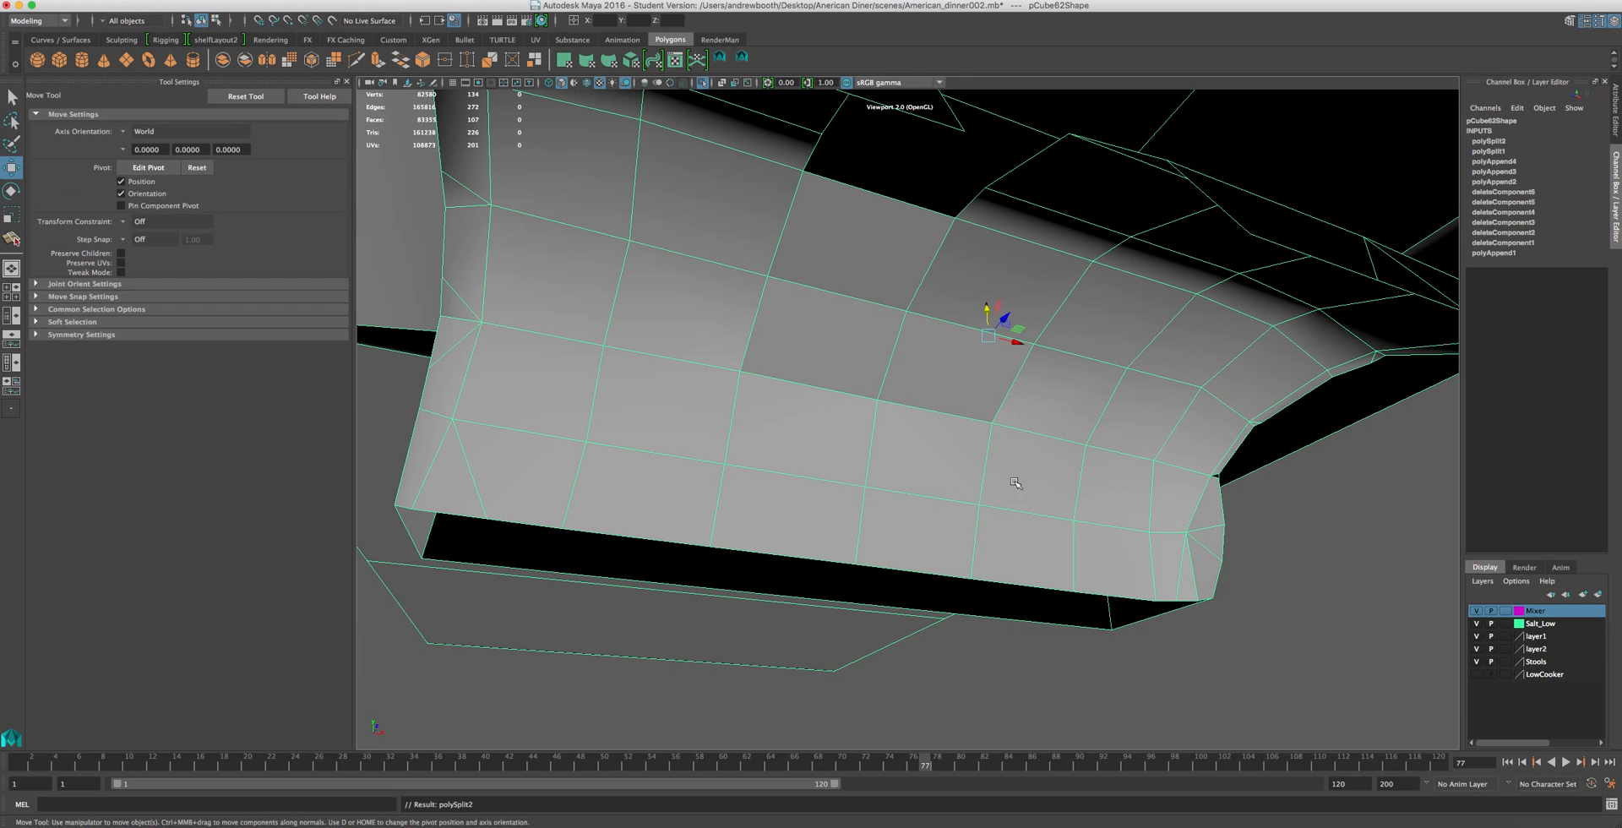
# - Activate Append to Polygon for the long curved gap in the arch's inner surface
pyautogui.keyDown('alt'); pyautogui.moveTo(922, 464); pyautogui.dragTo(724, 470); pyautogui.keyUp('alt')
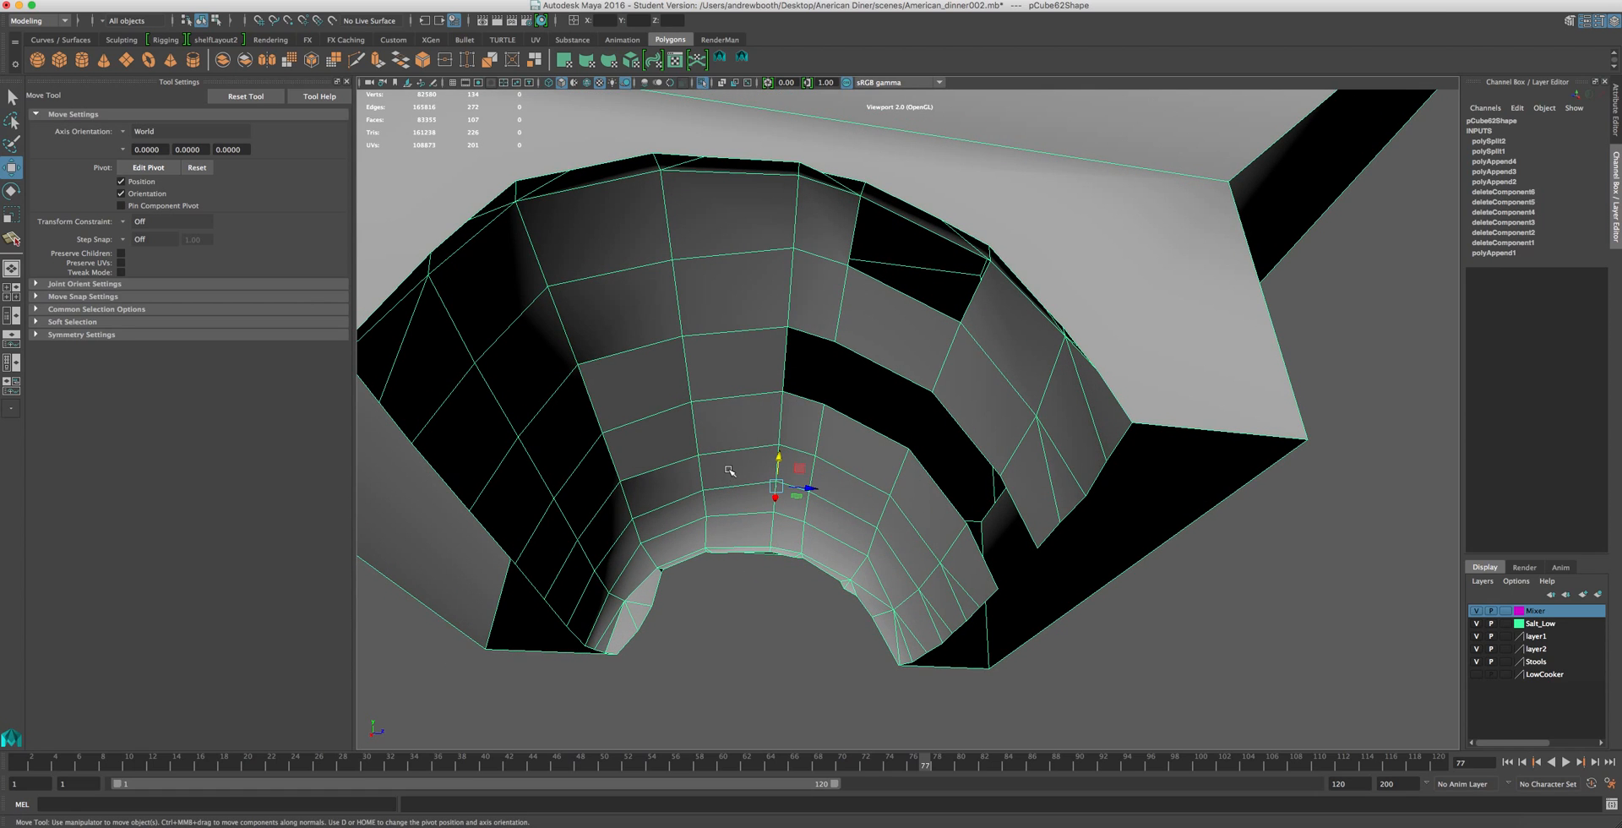
pyautogui.rightClick(803, 434)
pyautogui.moveTo(767, 397); pyautogui.dragTo(758, 435, button='right')
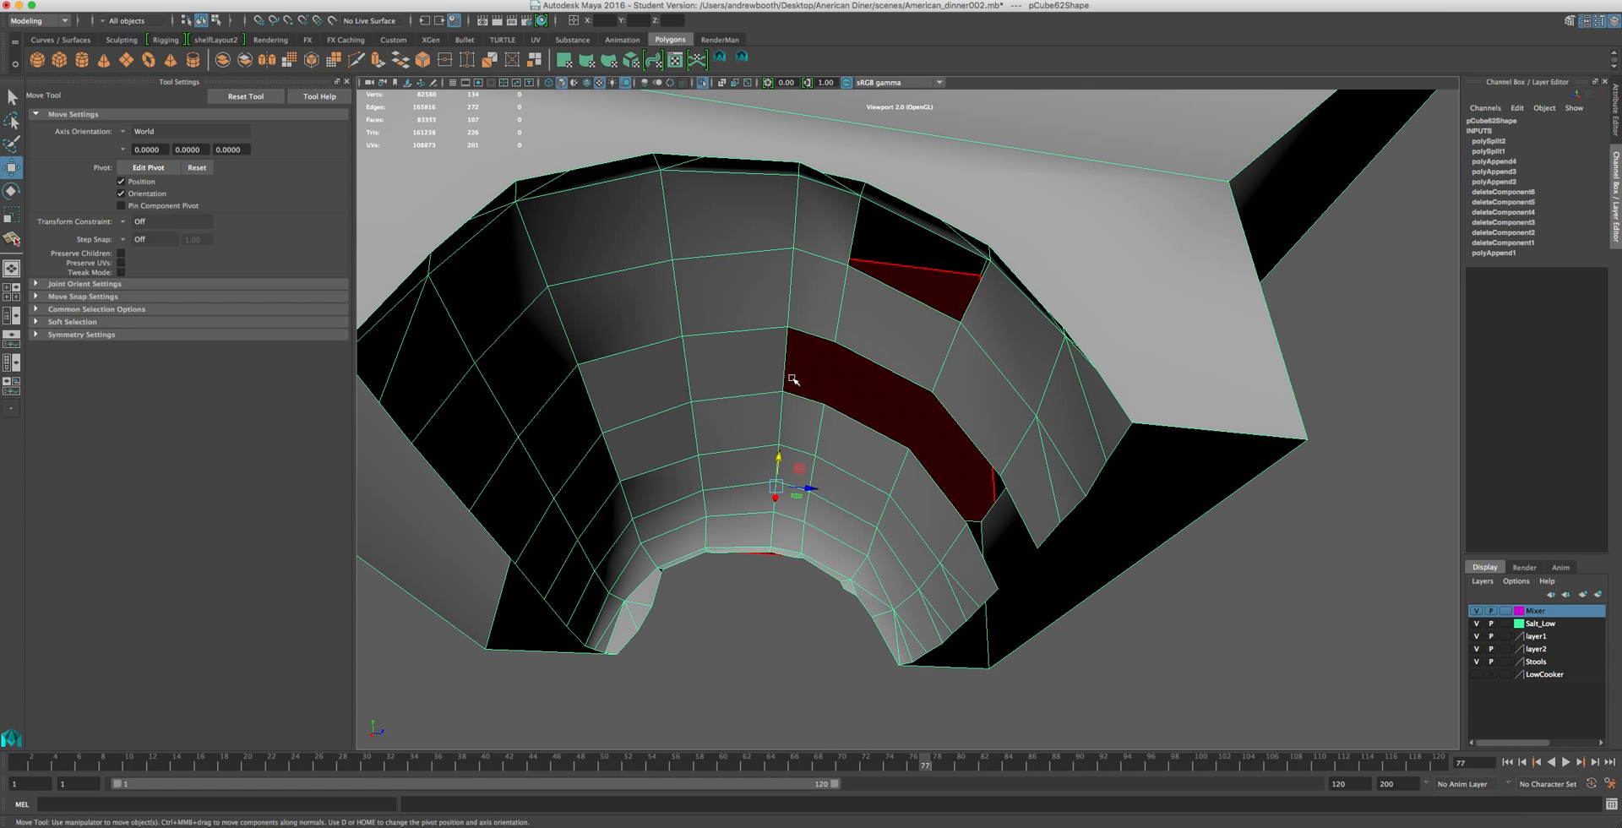
pyautogui.keyDown('alt'); pyautogui.moveTo(738, 190); pyautogui.dragTo(728, 187); pyautogui.keyUp('alt')
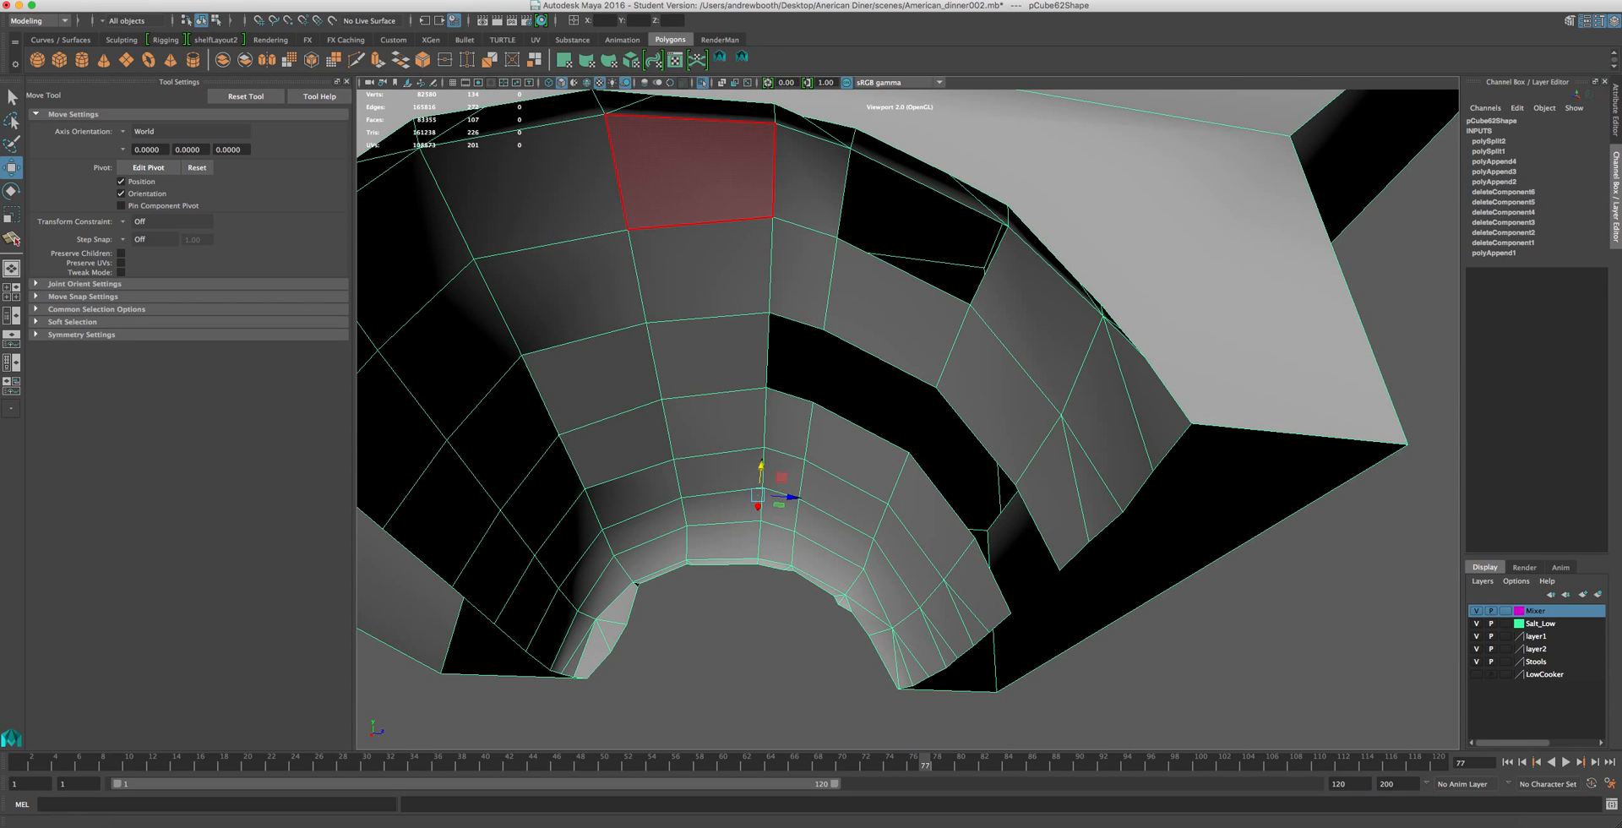
pyautogui.click(549, 0)
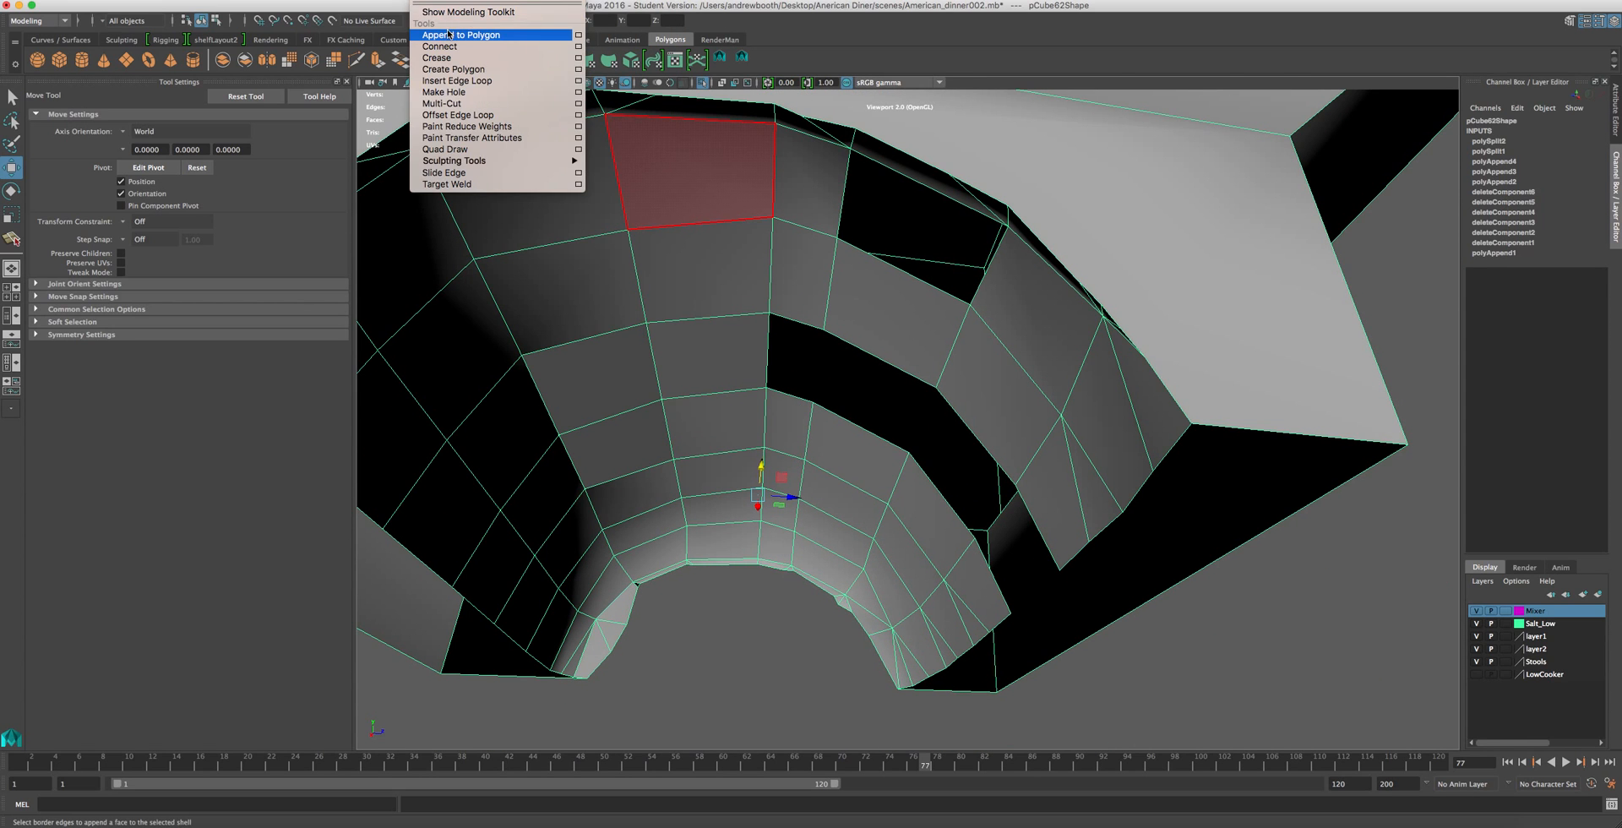
pyautogui.click(448, 37)
pyautogui.click(769, 359)
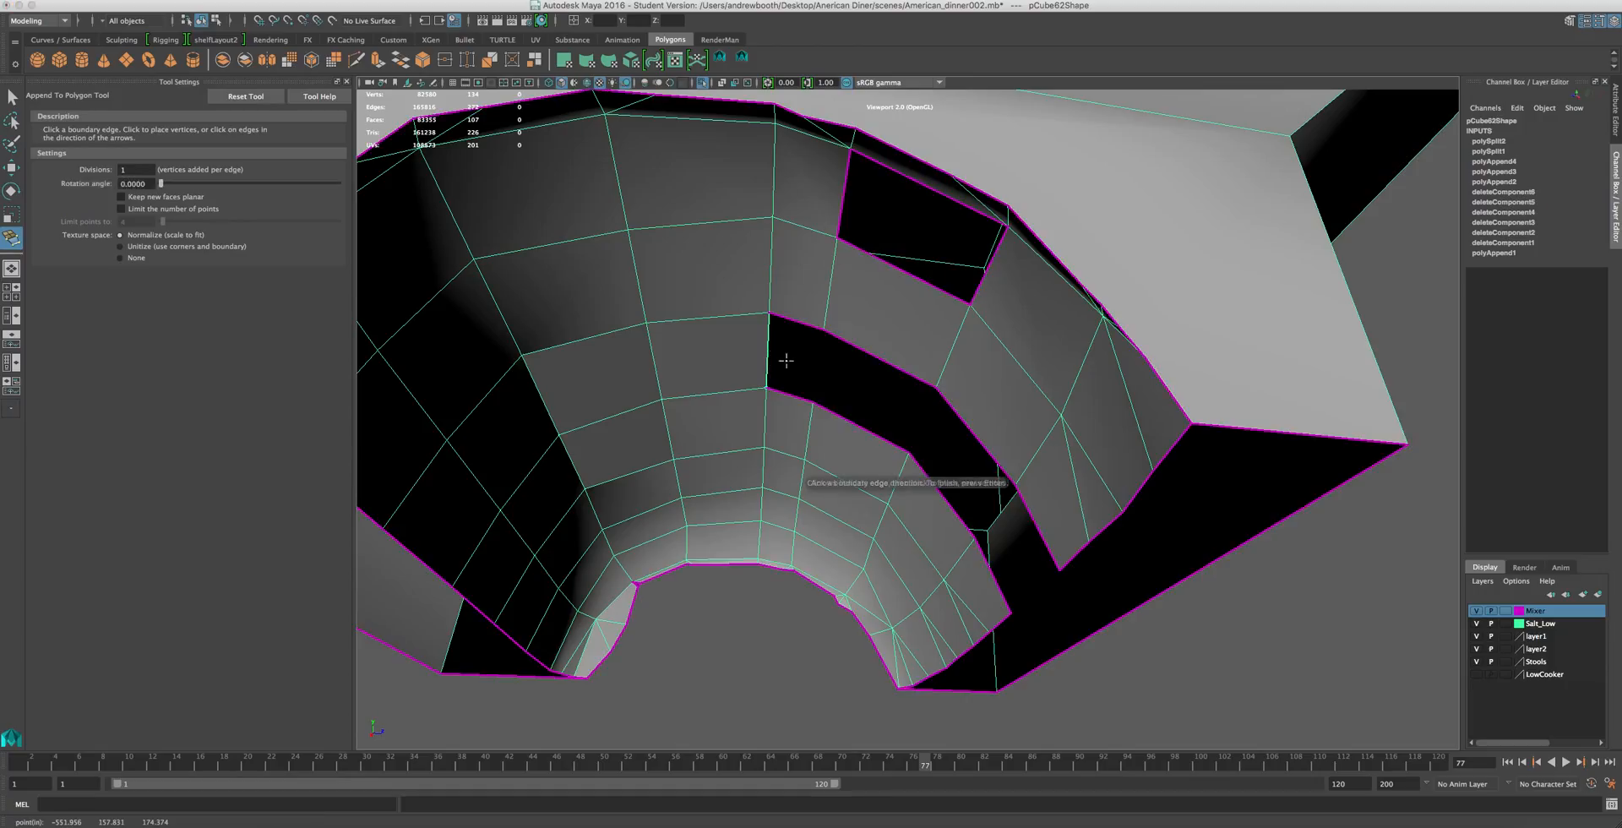
pyautogui.click(798, 325)
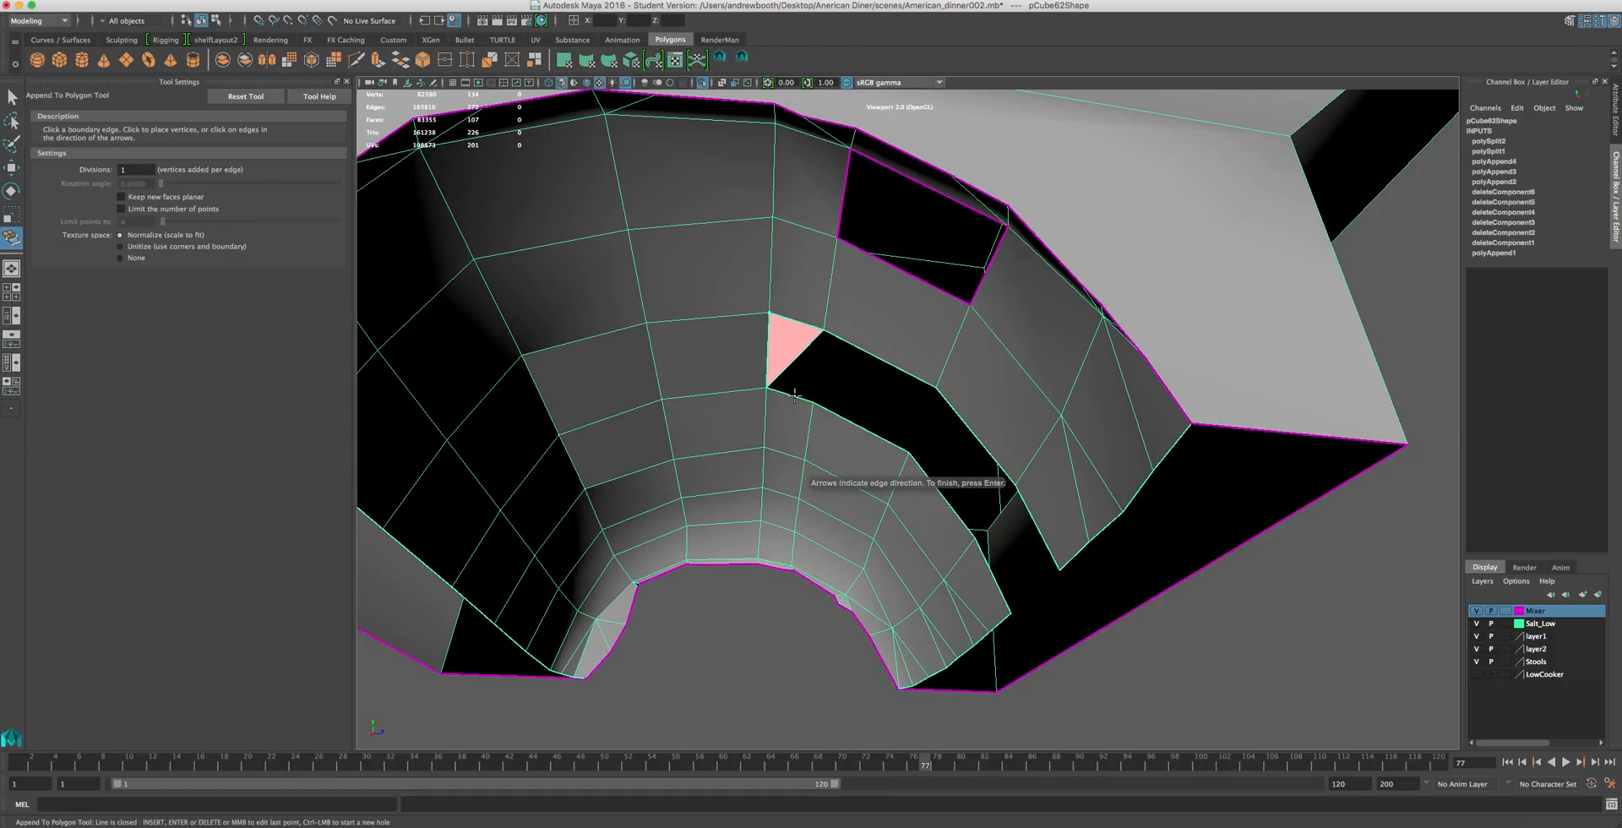
pyautogui.press('super+z')
pyautogui.press('super+z')
# - Fill the long curved gap in the inner surface with four quads by joining its opposite border edges in turn
pyautogui.click(796, 325)
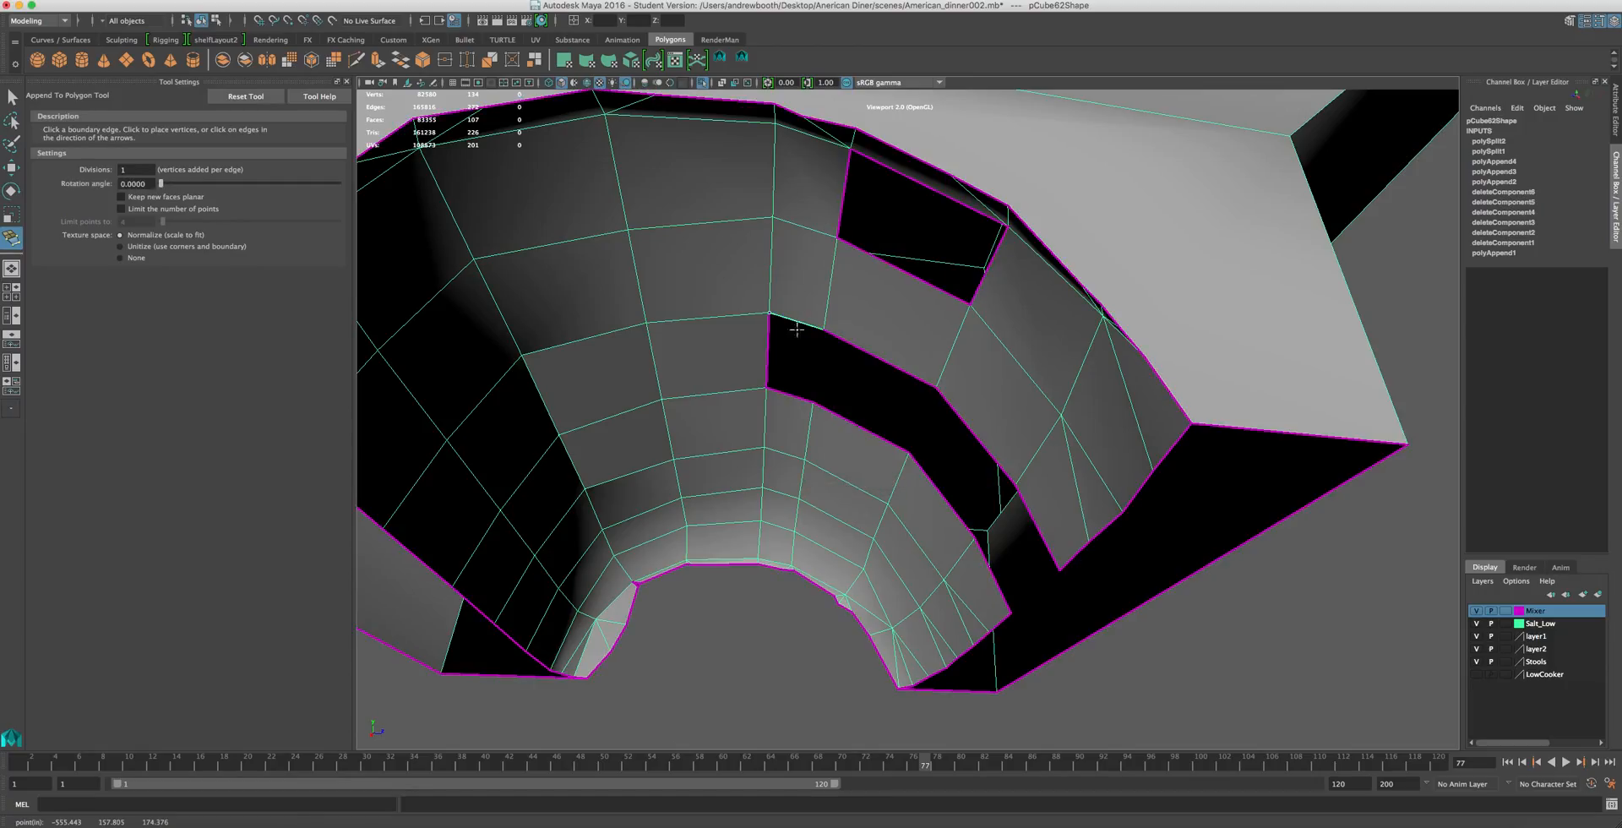
pyautogui.click(785, 395)
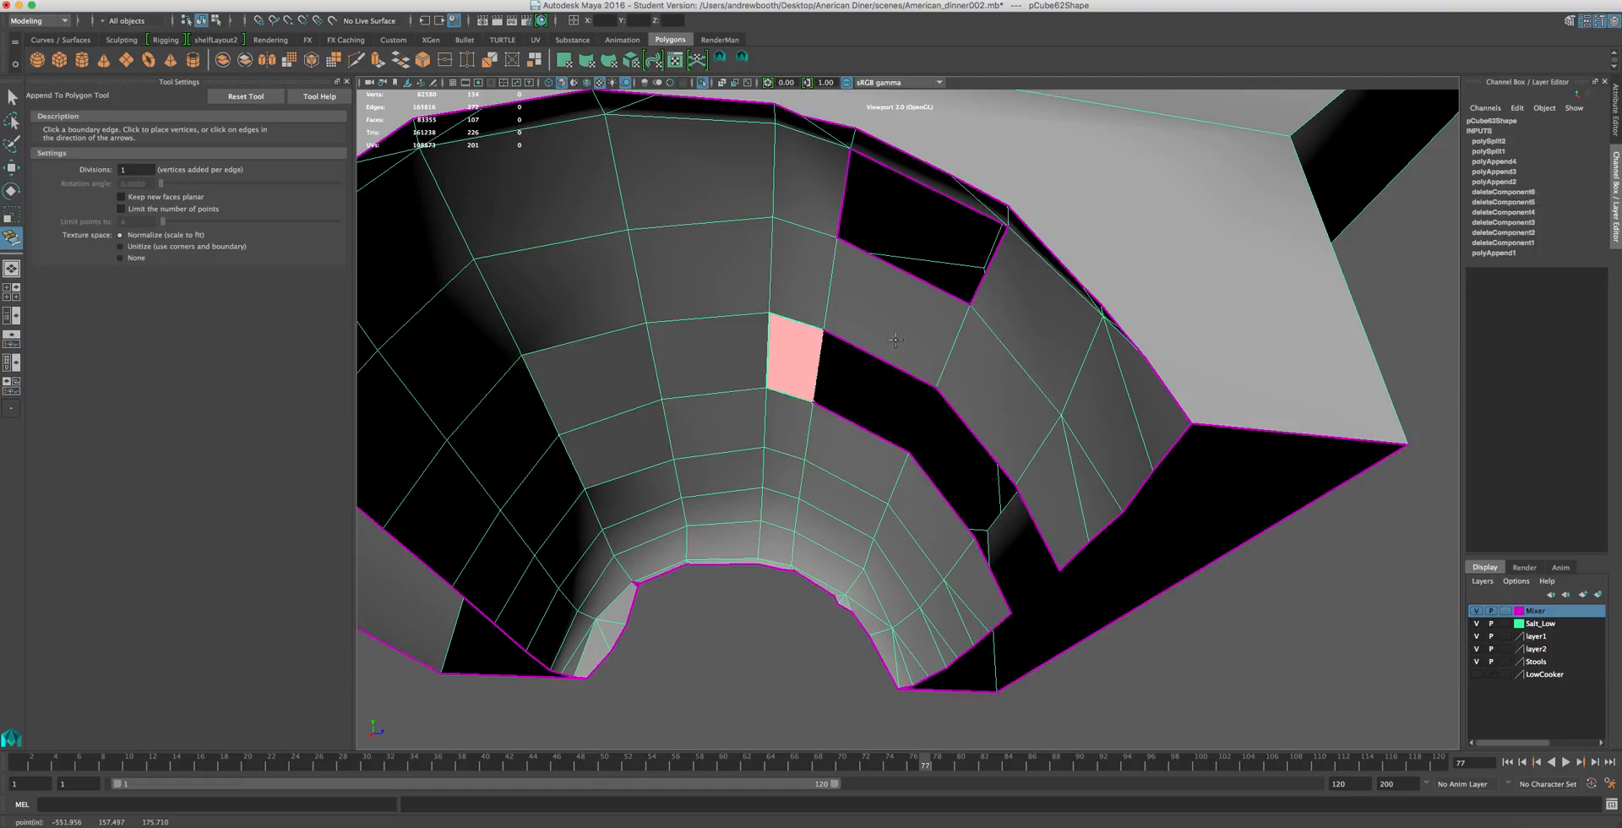
pyautogui.press('Return')
pyautogui.click(880, 360)
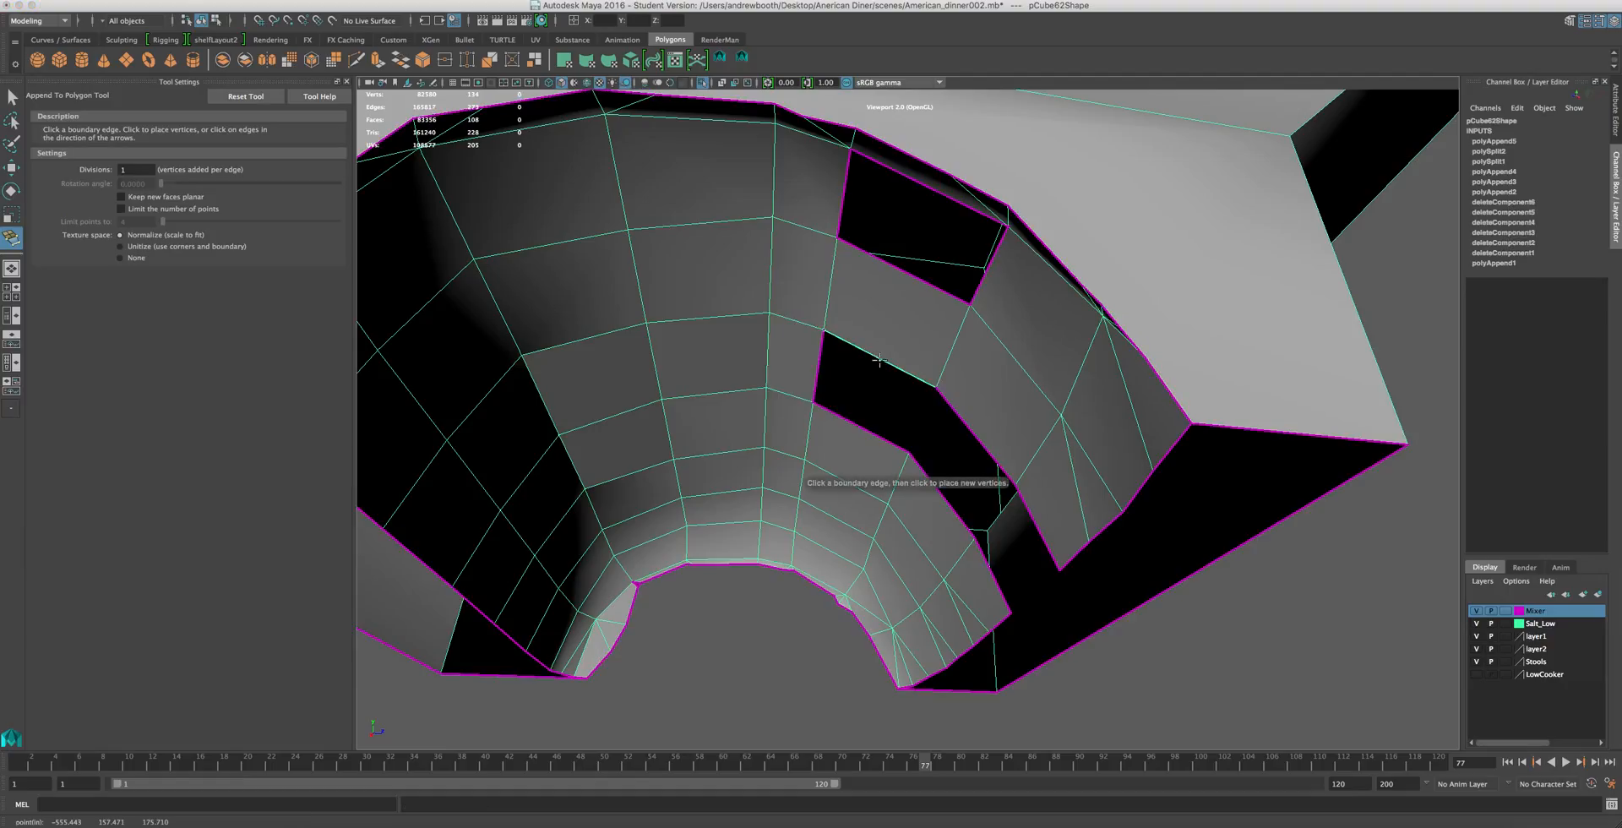
pyautogui.click(852, 421)
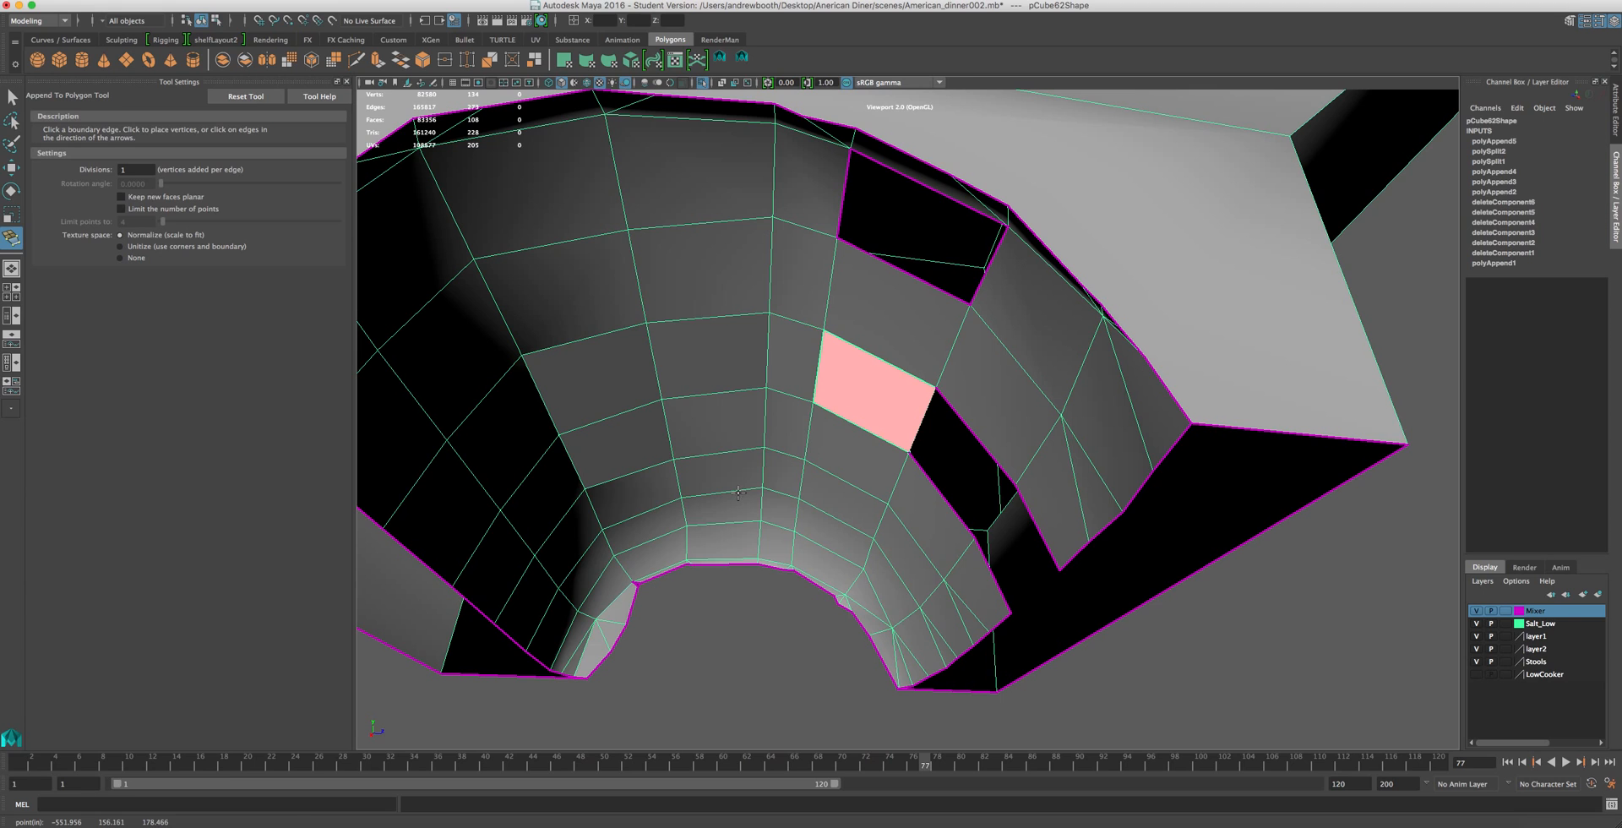
pyautogui.press('Return')
pyautogui.click(927, 470)
pyautogui.click(971, 435)
pyautogui.press('Return')
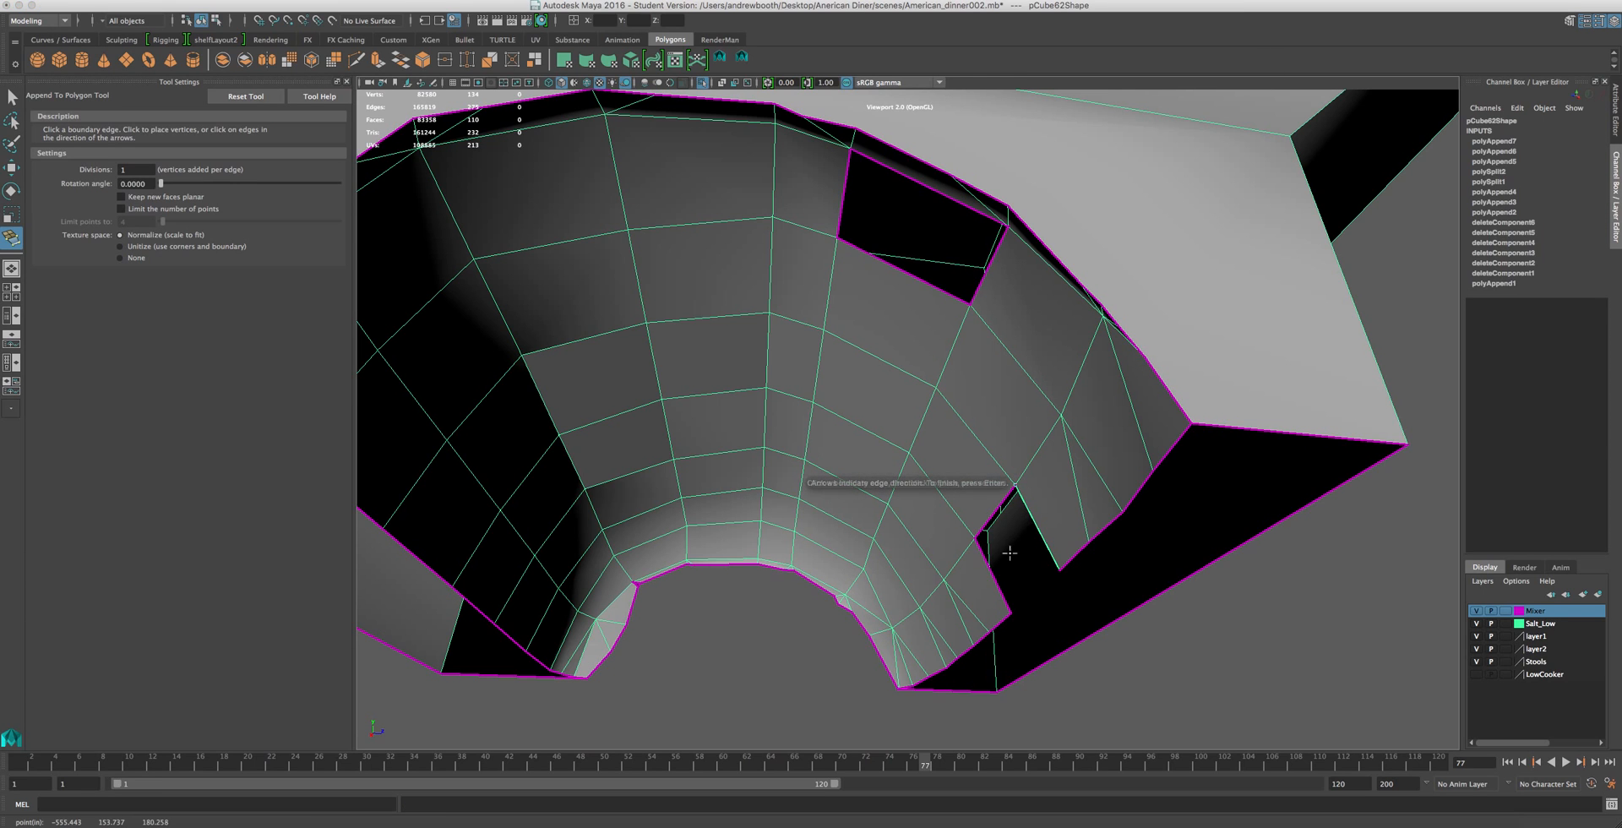
pyautogui.click(999, 571)
pyautogui.press('Return')
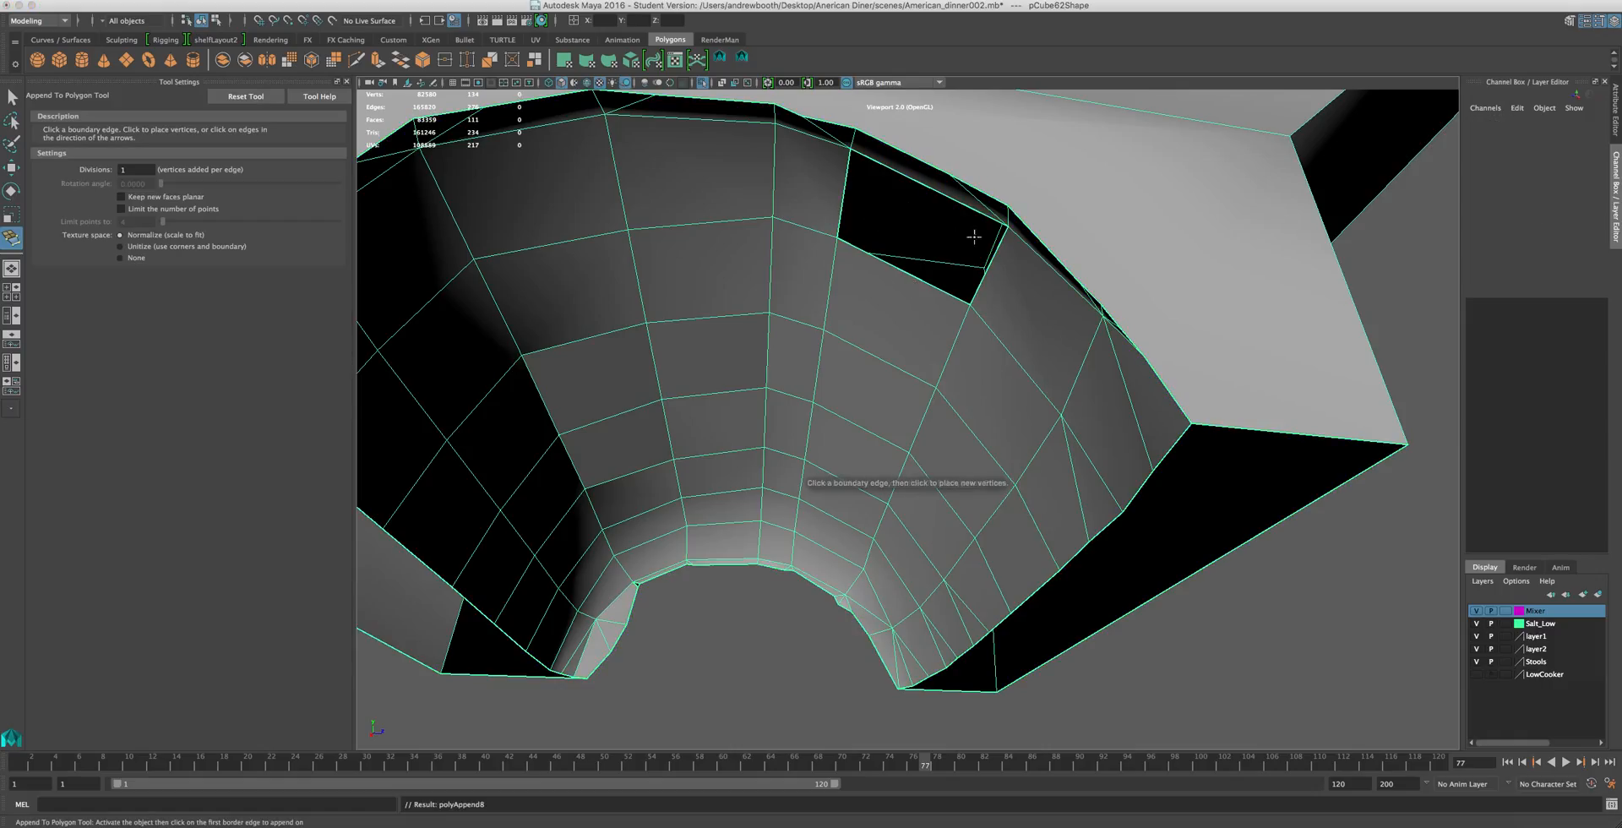
# - Fill the remaining opening near the arch's outer rim with one appended polygon and return to the Move tool
pyautogui.click(995, 245)
pyautogui.click(841, 199)
pyautogui.keyDown('alt'); pyautogui.moveTo(841, 200); pyautogui.dragTo(842, 411); pyautogui.keyUp('alt')
pyautogui.press('Return')
pyautogui.press('w')
pyautogui.moveTo(843, 411); pyautogui.dragTo(843, 376, button='right')
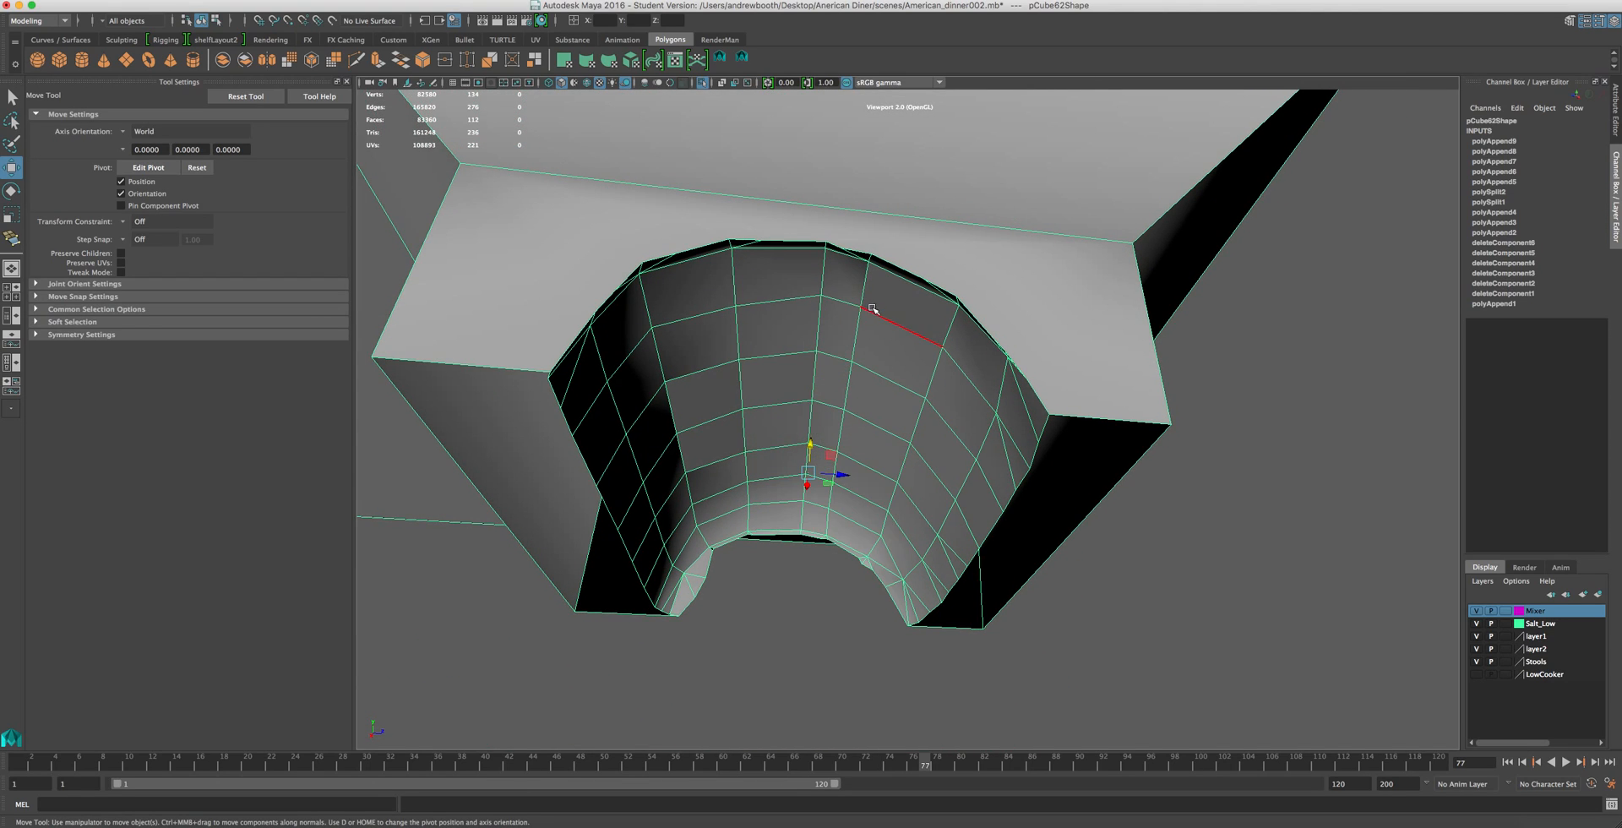
# - Delete the extra lengthwise edge loop on the arch's inner surface together with its leftover vertices
pyautogui.doubleClick(869, 298)
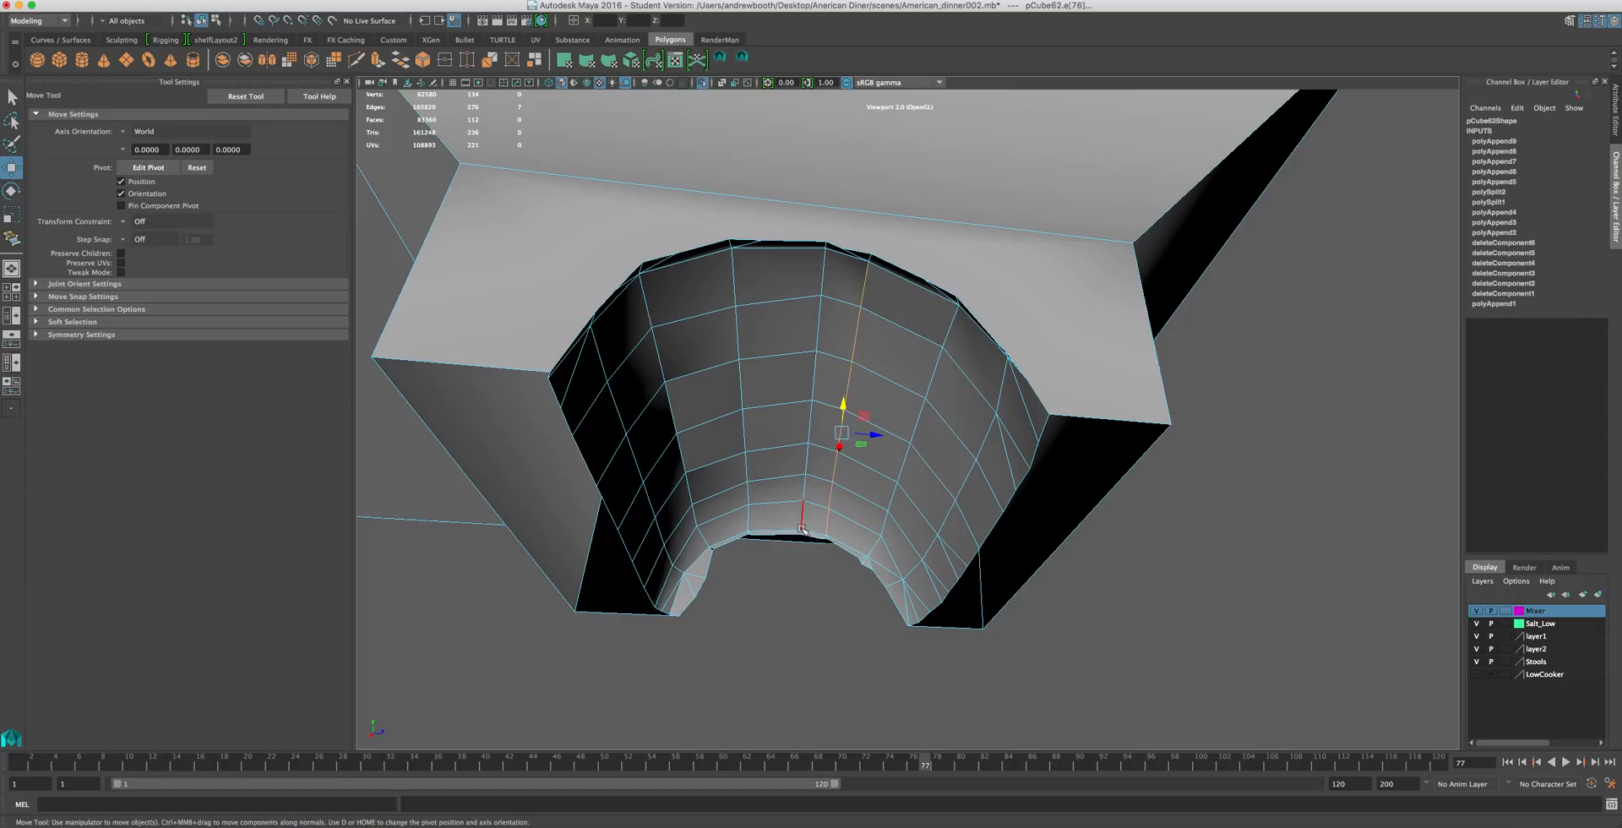
pyautogui.press('Delete')
pyautogui.moveTo(770, 456); pyautogui.dragTo(764, 416, button='right')
pyautogui.moveTo(983, 240); pyautogui.dragTo(777, 562)
pyautogui.press('Delete')
pyautogui.moveTo(816, 354); pyautogui.dragTo(817, 328, button='right')
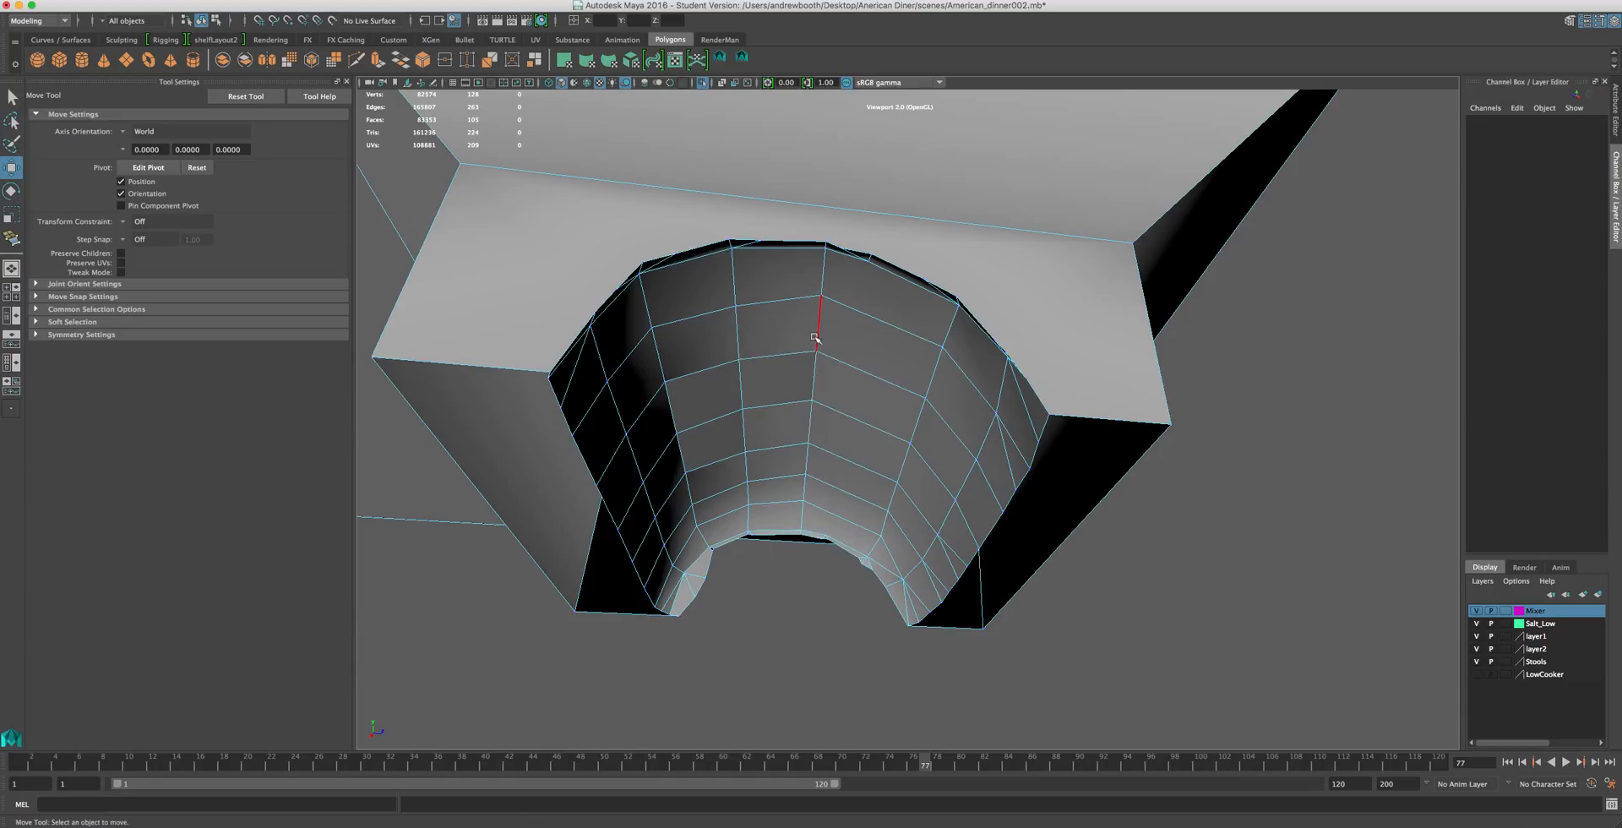
# - Delete the stray short edges at the corners of the inner surface's narrow end, keeping the regular quad edges
pyautogui.click(815, 339)
pyautogui.moveTo(845, 424)
pyautogui.mouseDown()
pyautogui.moveTo(899, 426)
pyautogui.moveTo(864, 423)
pyautogui.mouseUp()
pyautogui.scroll(10, 865, 422)
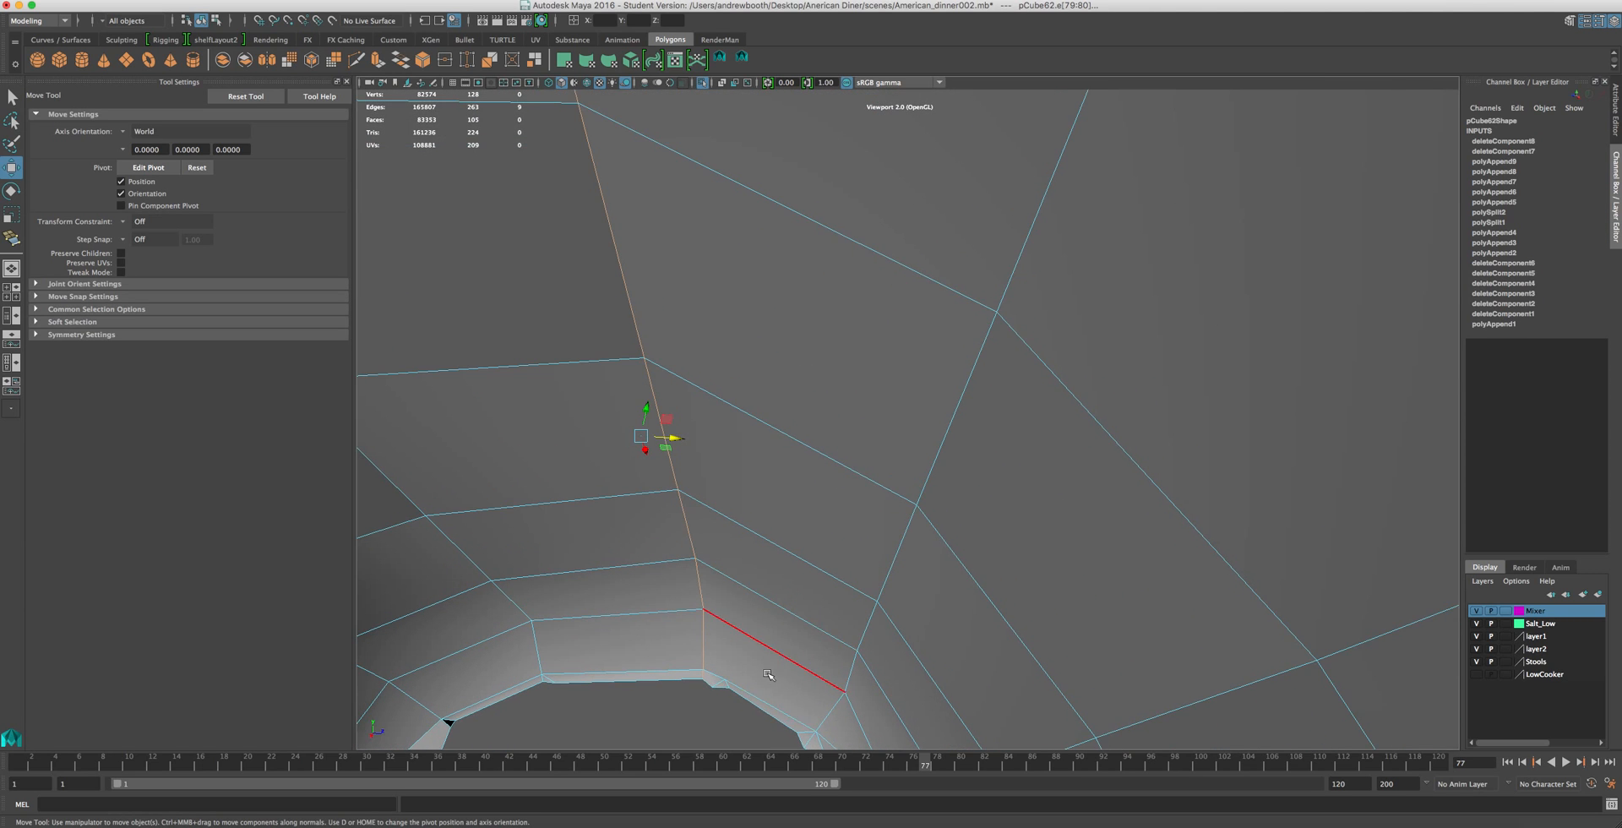
pyautogui.keyDown('alt'); pyautogui.moveTo(768, 674); pyautogui.dragTo(970, 302); pyautogui.keyUp('alt')
pyautogui.moveTo(1148, 375); pyautogui.dragTo(1146, 297, button='right')
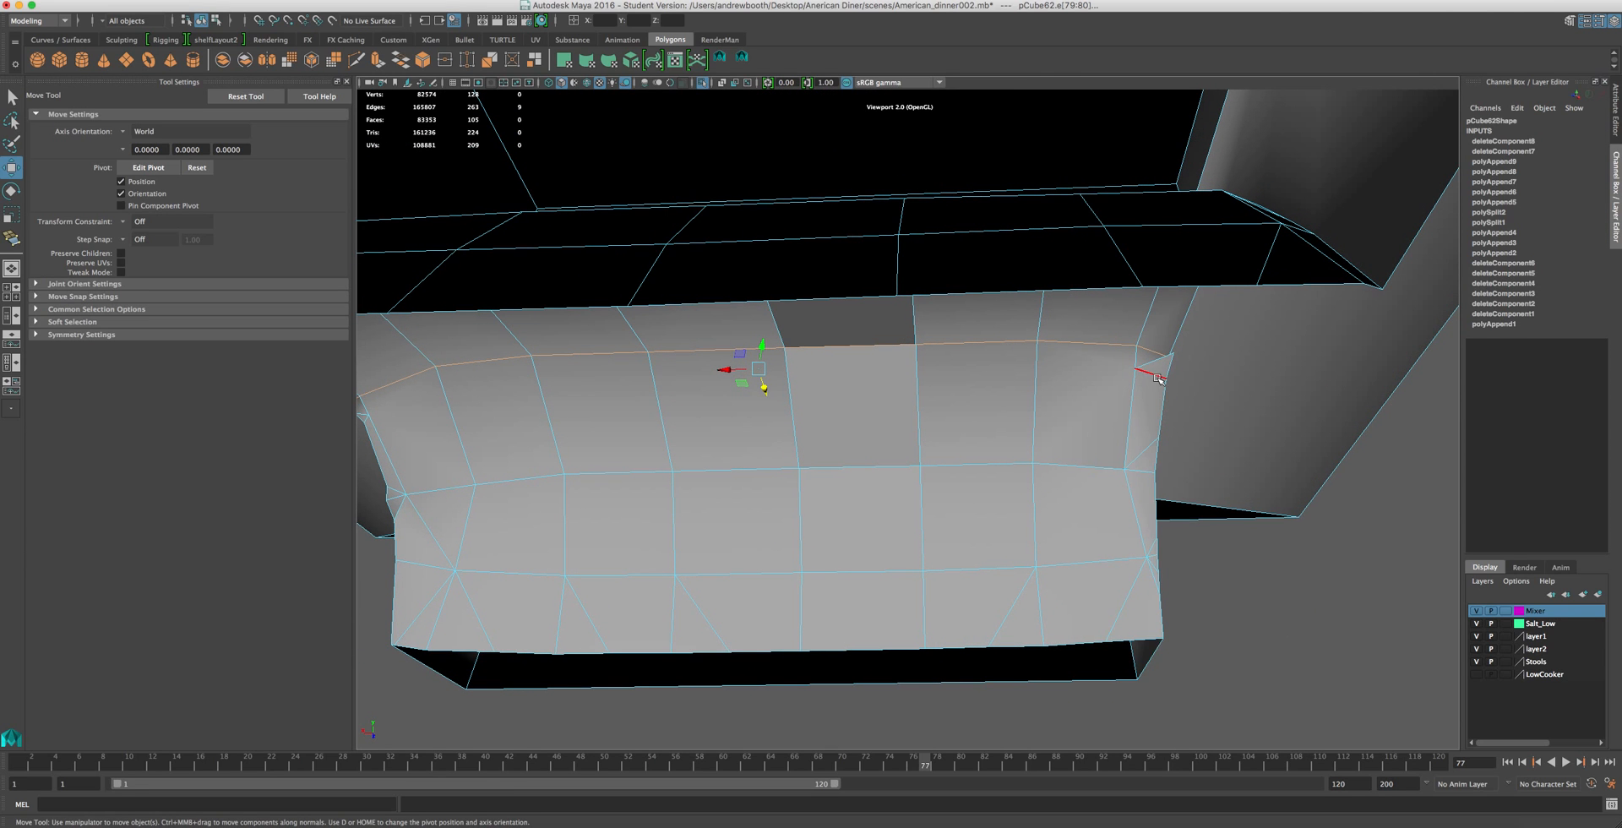
pyautogui.click(1158, 378)
pyautogui.press('Delete')
pyautogui.click(1143, 452)
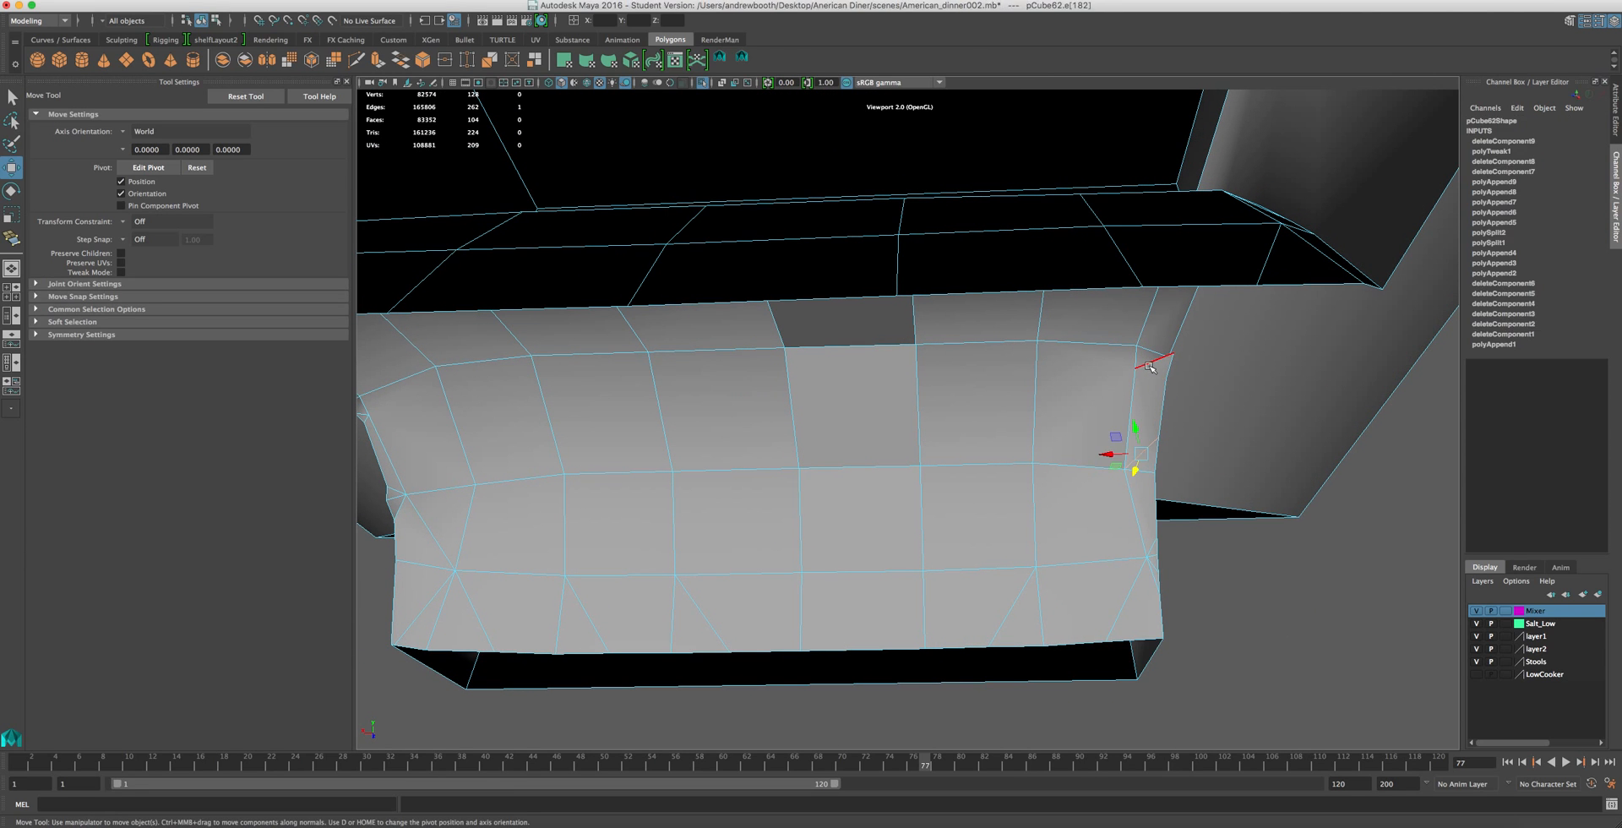
pyautogui.press('Delete')
pyautogui.click(1136, 461)
pyautogui.press('Delete')
pyautogui.click(1158, 544)
pyautogui.press('Delete')
# - Delete the diagonal edges from the row of faces along the curved surface's lower border and its far corner
pyautogui.click(1106, 582)
pyautogui.press('Delete')
pyautogui.click(993, 615)
pyautogui.press('Delete')
pyautogui.click(698, 613)
pyautogui.press('Delete')
pyautogui.click(615, 618)
pyautogui.press('Delete')
pyautogui.click(477, 615)
pyautogui.press('Delete')
pyautogui.click(429, 600)
pyautogui.press('Delete')
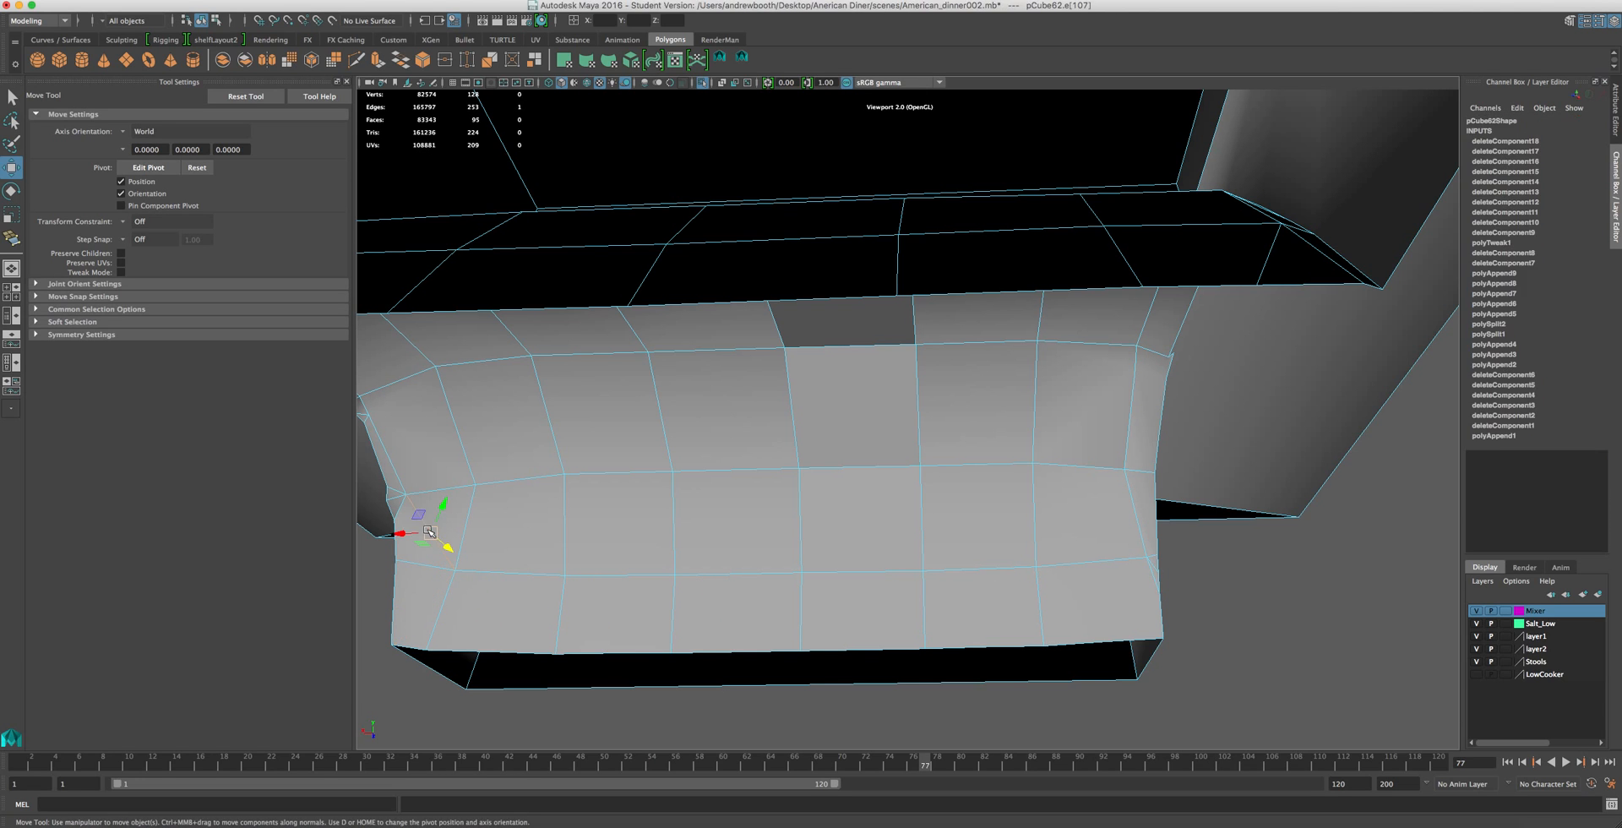
# - Delete the stray edges that form slivers and triangles along the arch's wide outer rim
pyautogui.keyDown('alt'); pyautogui.moveTo(713, 560); pyautogui.dragTo(724, 465); pyautogui.keyUp('alt')
pyautogui.click(684, 345)
pyautogui.press('Delete')
pyautogui.click(587, 390)
pyautogui.press('Delete')
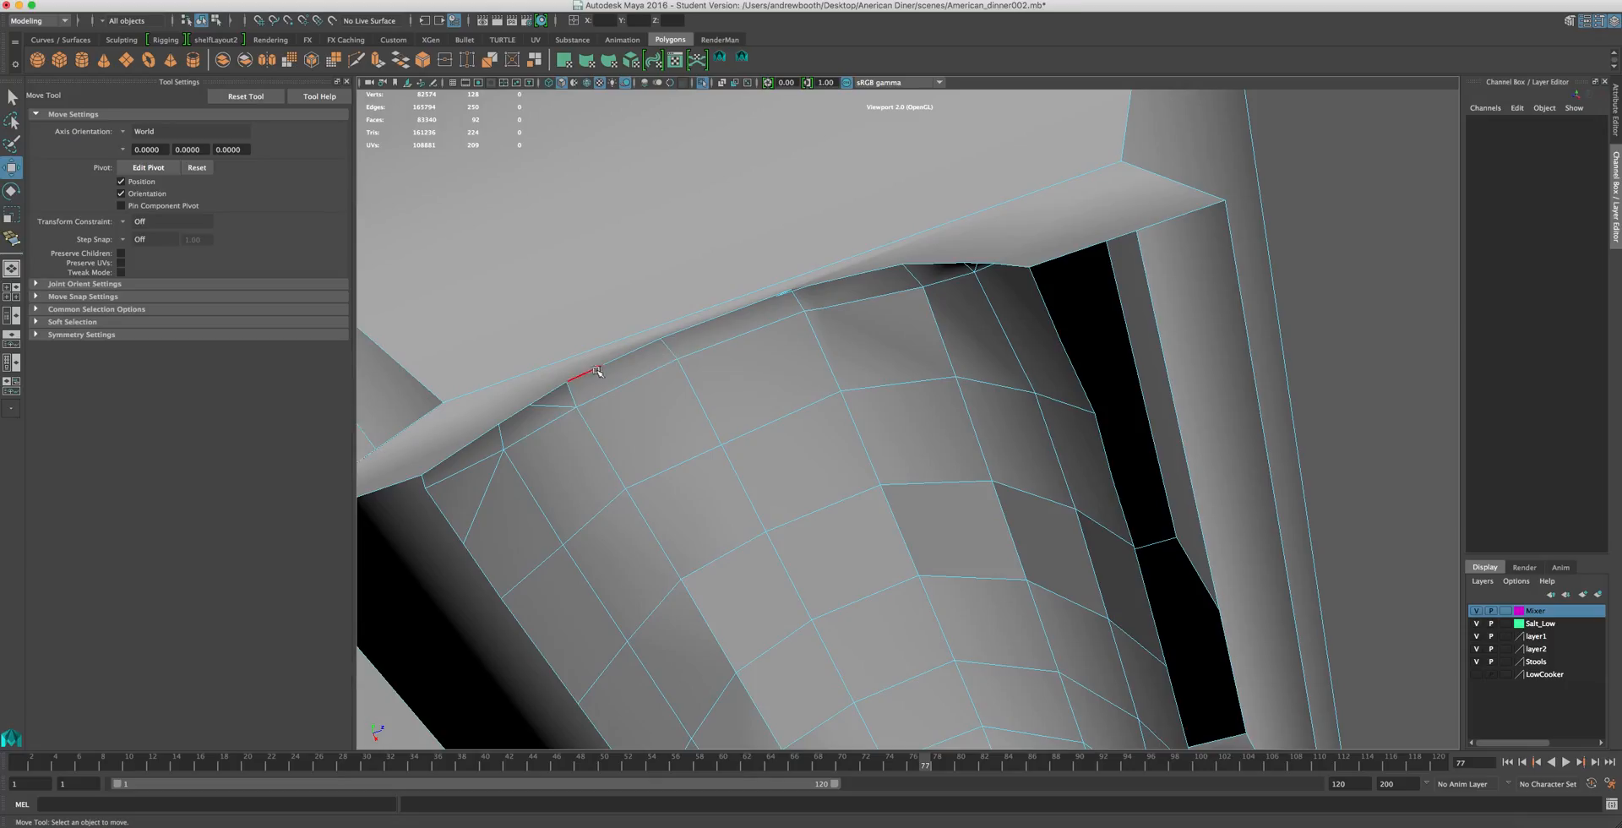
pyautogui.click(558, 406)
pyautogui.press('Delete')
pyautogui.click(501, 481)
pyautogui.press('Delete')
pyautogui.click(983, 269)
pyautogui.press('Delete')
pyautogui.keyDown('alt'); pyautogui.moveTo(1003, 307); pyautogui.dragTo(1002, 313); pyautogui.keyUp('alt')
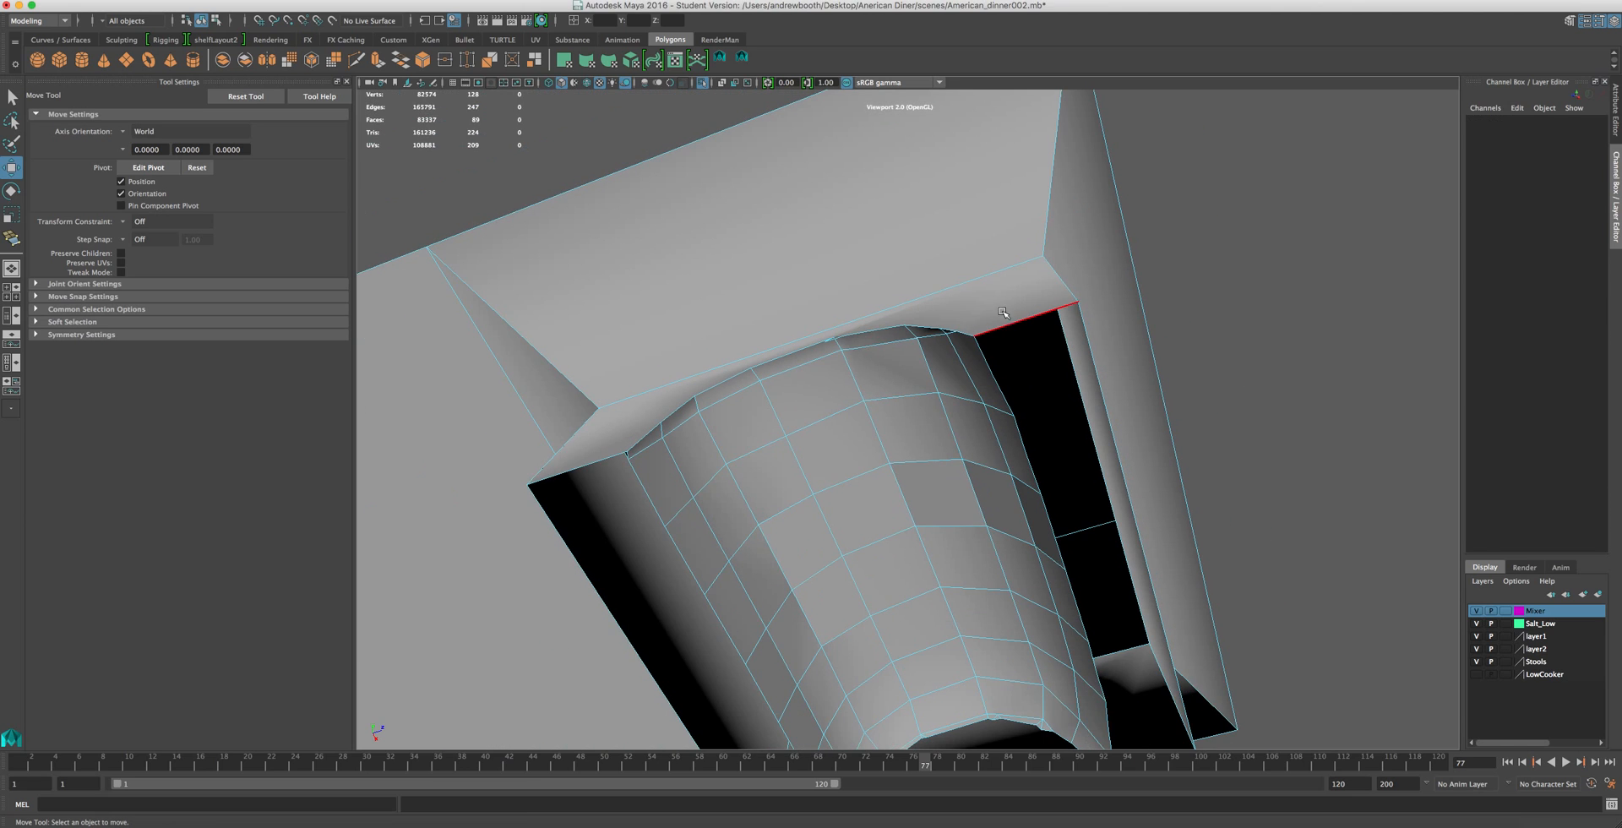
pyautogui.keyDown('alt'); pyautogui.moveTo(901, 358); pyautogui.dragTo(1013, 285); pyautogui.keyUp('alt')
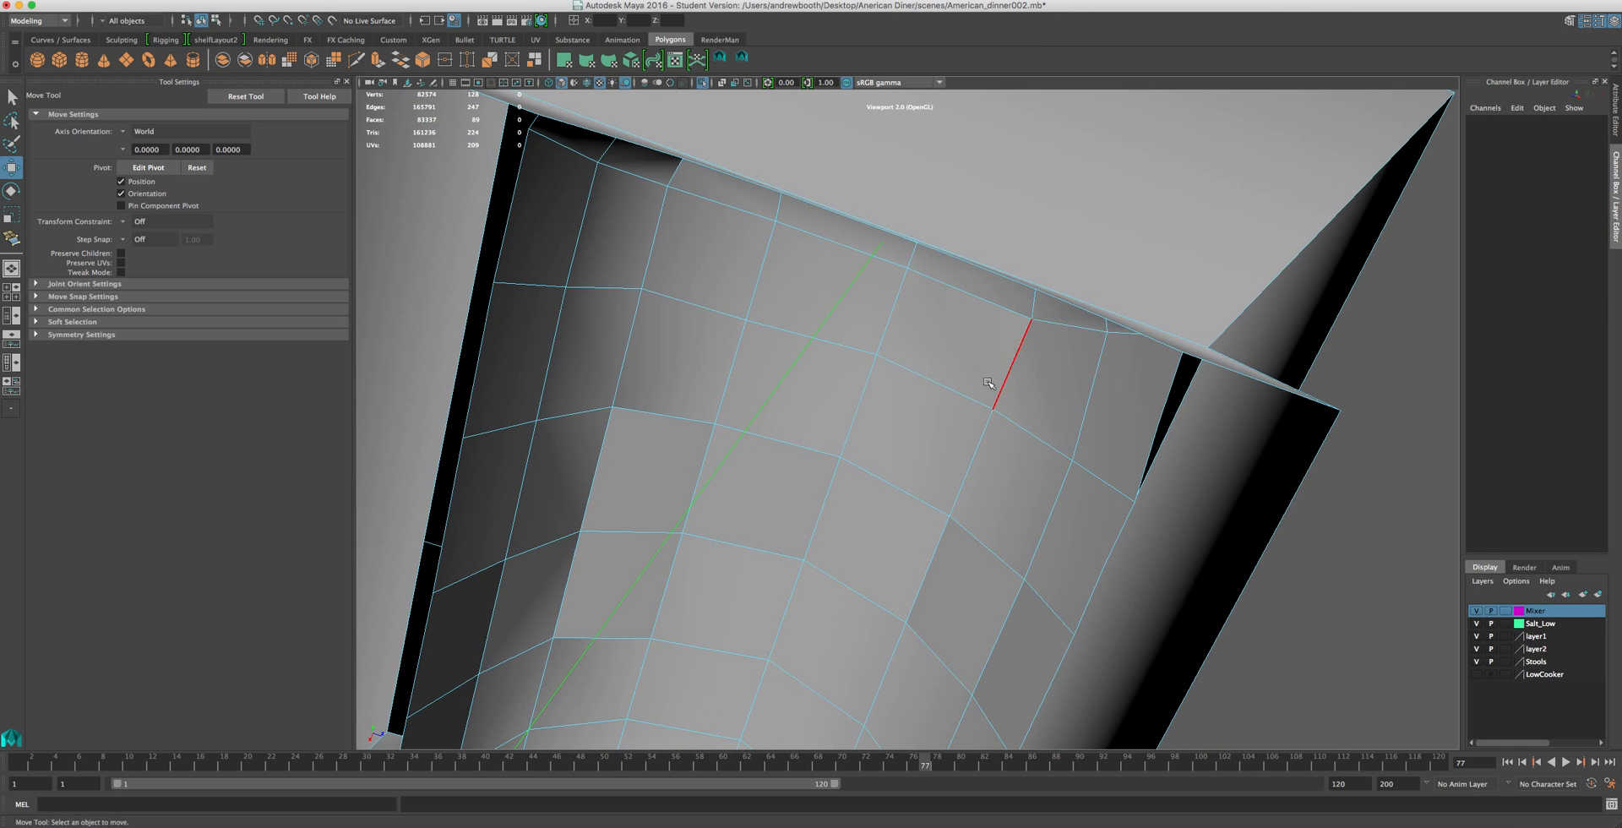
pyautogui.scroll(-10, 993, 368)
pyautogui.scroll(8, 993, 368)
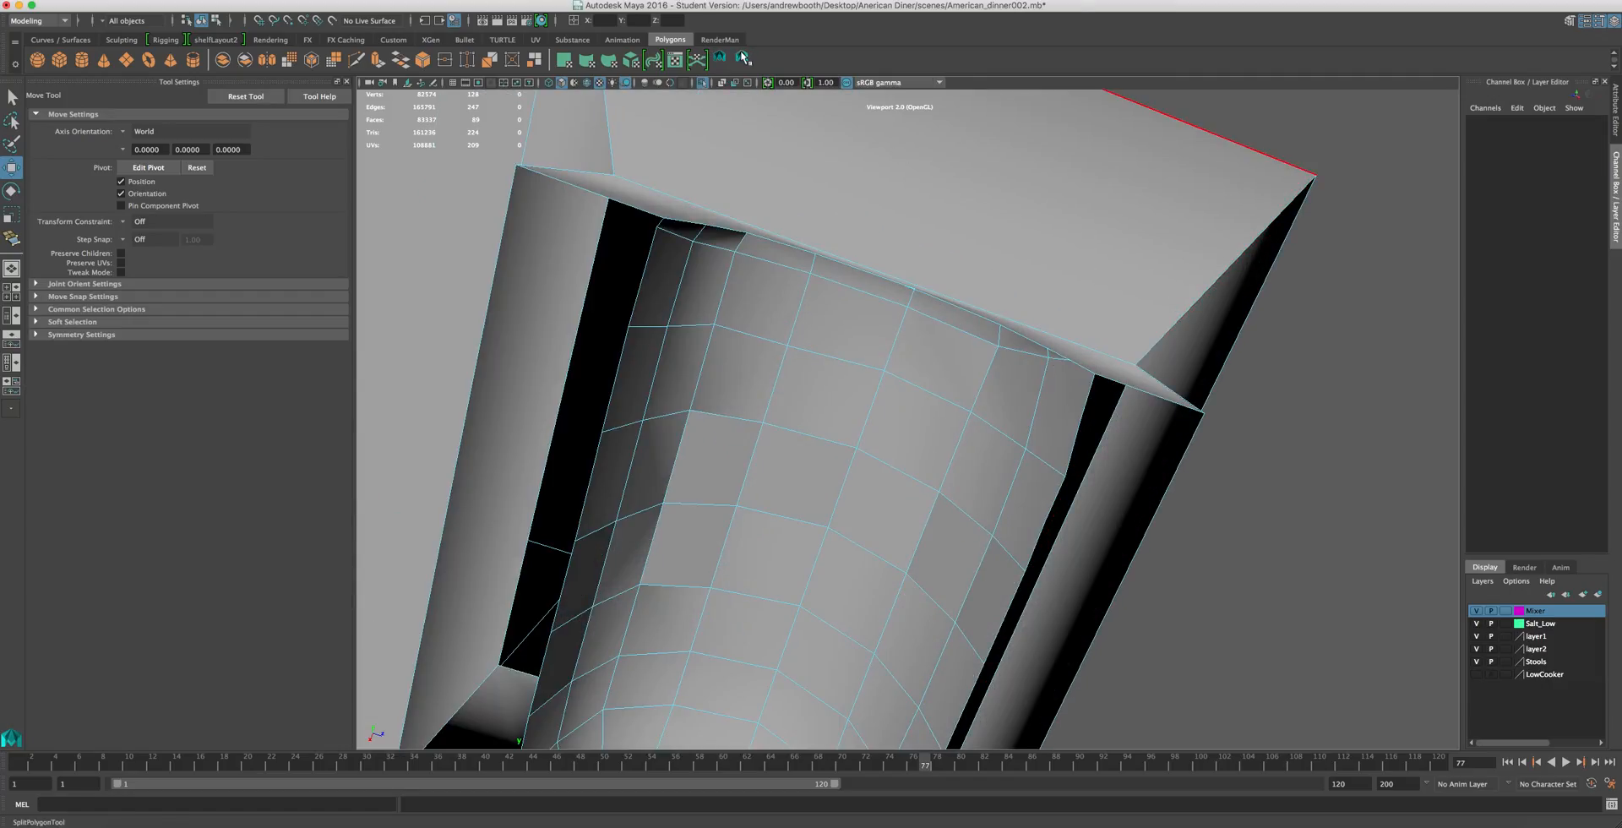
pyautogui.press('y')
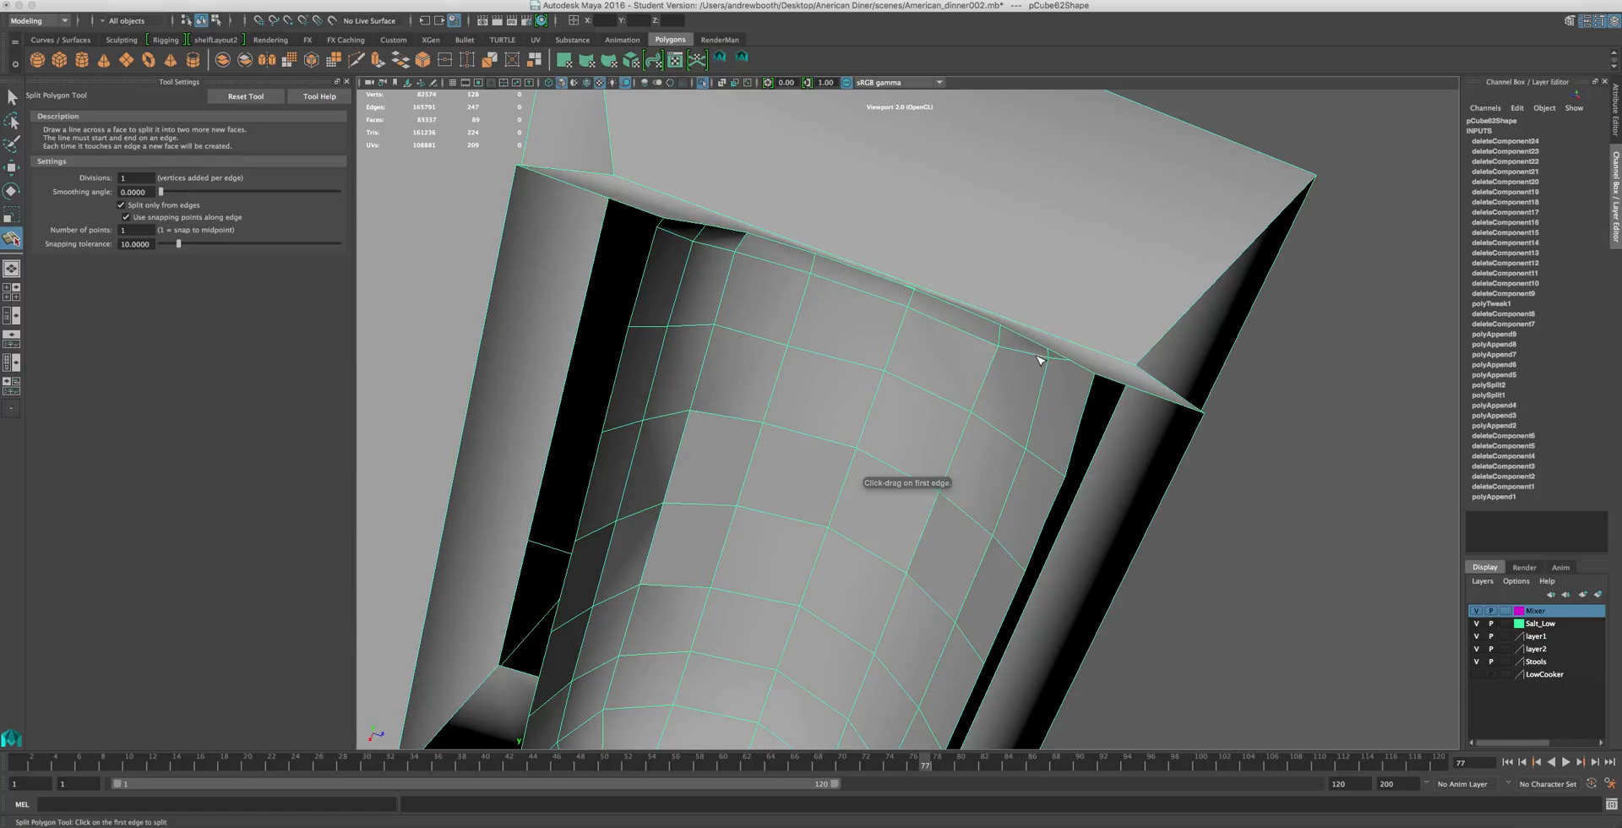
pyautogui.moveTo(772, 268); pyautogui.dragTo(773, 273, button='right')
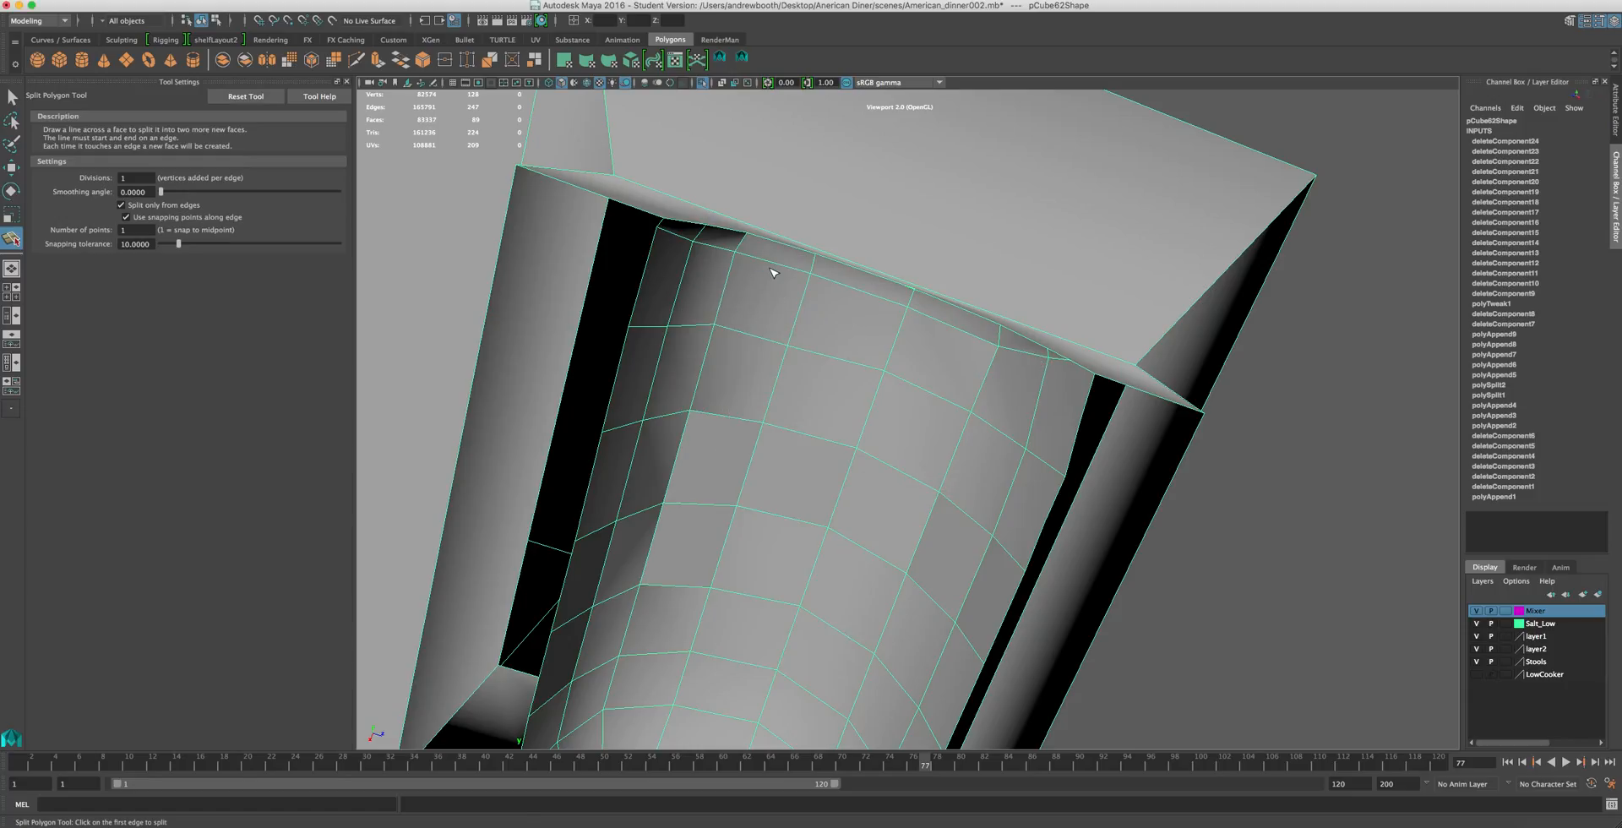
pyautogui.press('w')
# - Delete the edges of the narrow strip running just inside the arch's outer rim
pyautogui.click(786, 271)
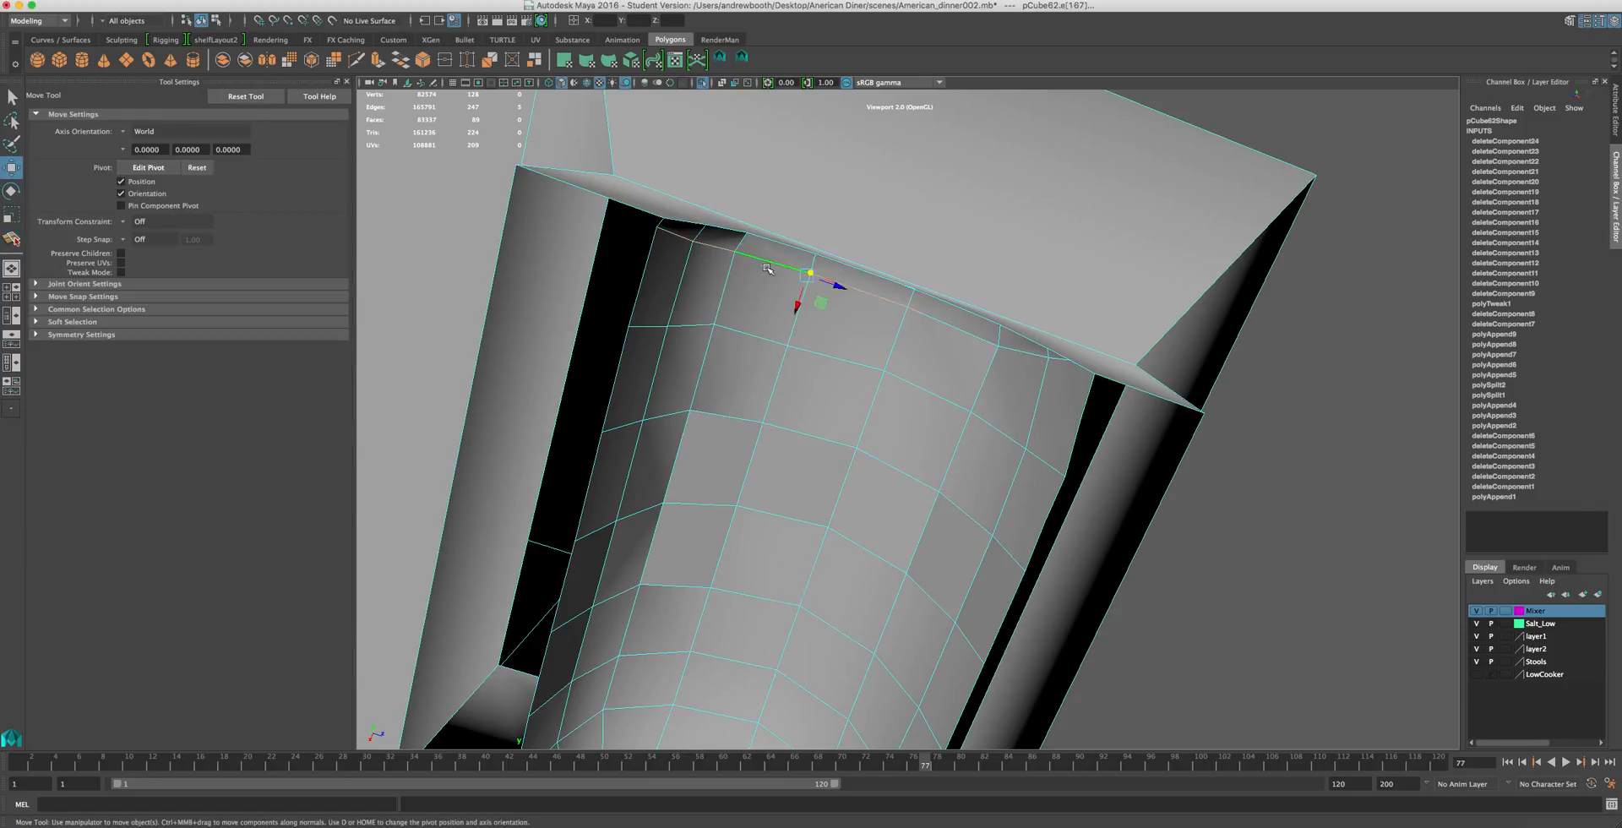
pyautogui.press('Delete')
pyautogui.click(1001, 346)
pyautogui.press('Delete')
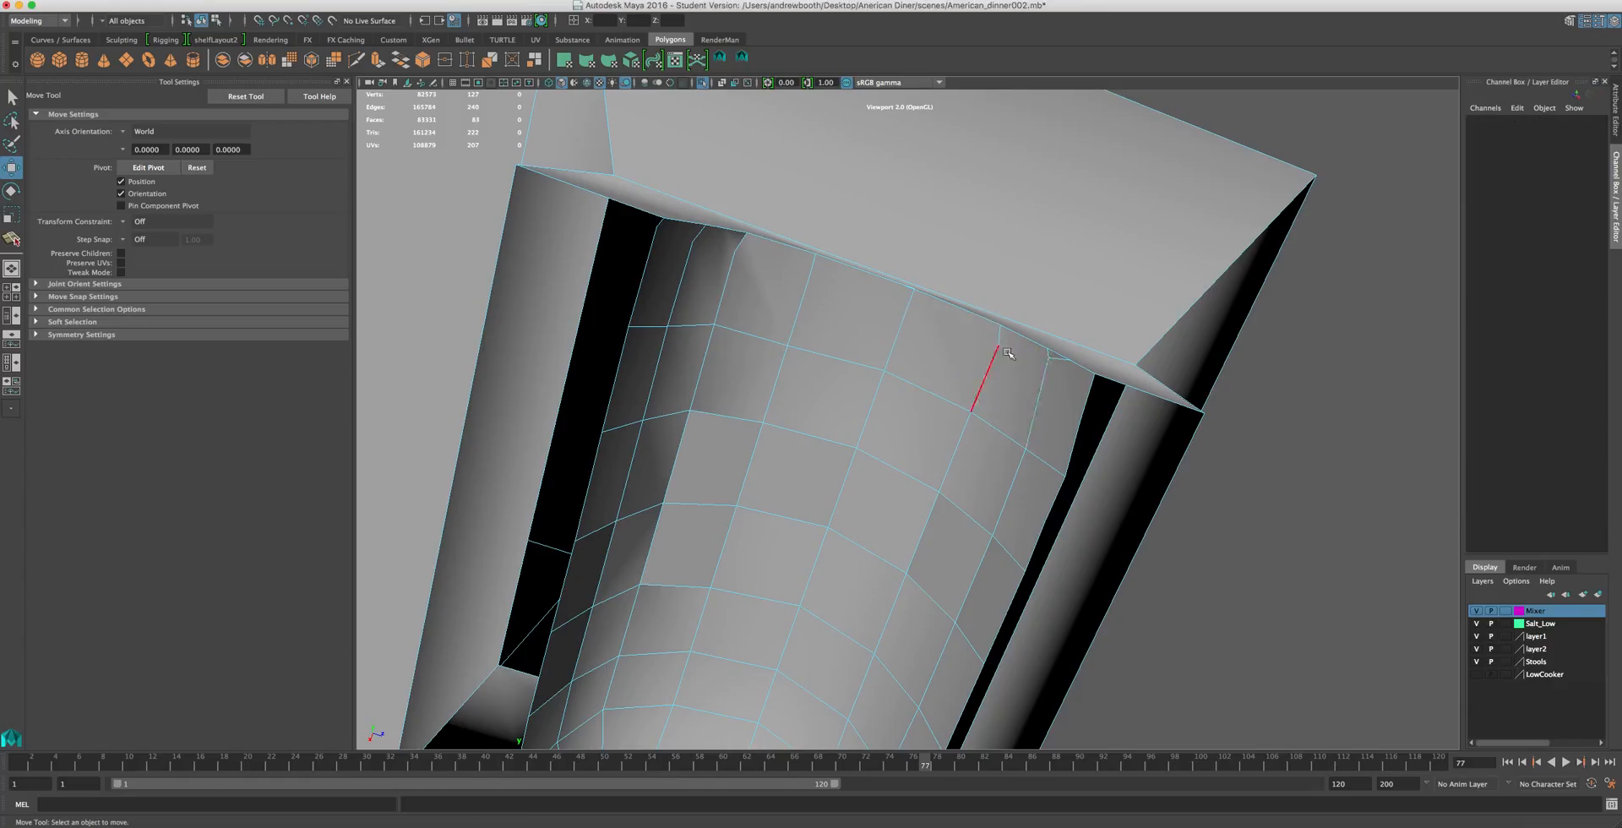
pyautogui.click(1052, 359)
pyautogui.press('Delete')
# - Delete the leftover vertices across the rim area of the curved surface
pyautogui.moveTo(770, 307); pyautogui.dragTo(718, 293, button='right')
pyautogui.moveTo(1273, 266); pyautogui.dragTo(573, 348)
pyautogui.press('Delete')
pyautogui.press('Delete')
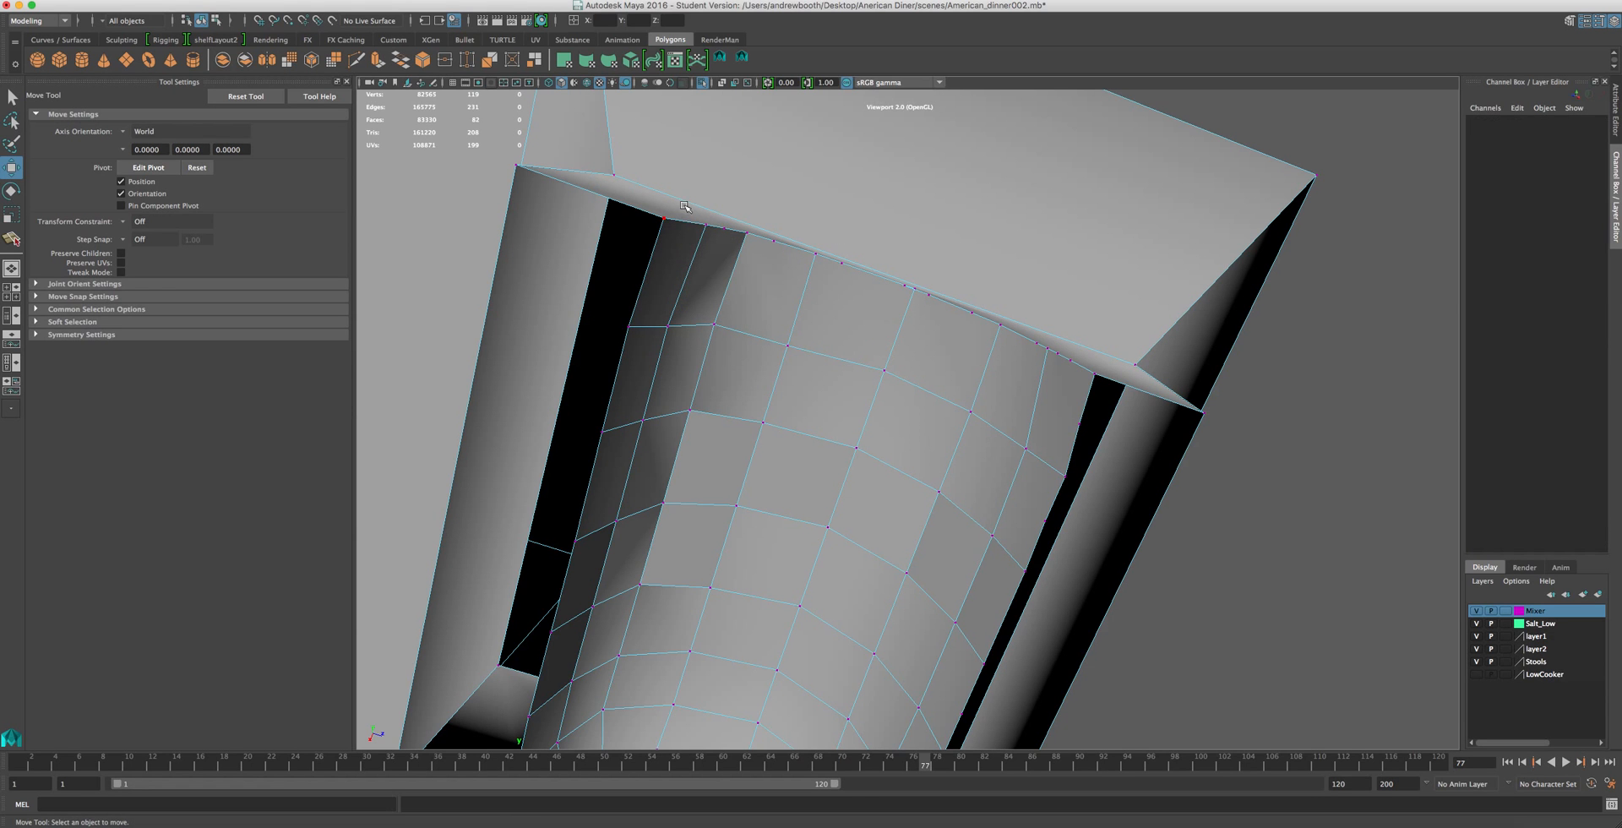
# - Delete the large end face that surrounds the arch's wide opening
pyautogui.keyDown('alt'); pyautogui.moveTo(809, 284); pyautogui.dragTo(770, 383); pyautogui.keyUp('alt')
pyautogui.scroll(5, 778, 376)
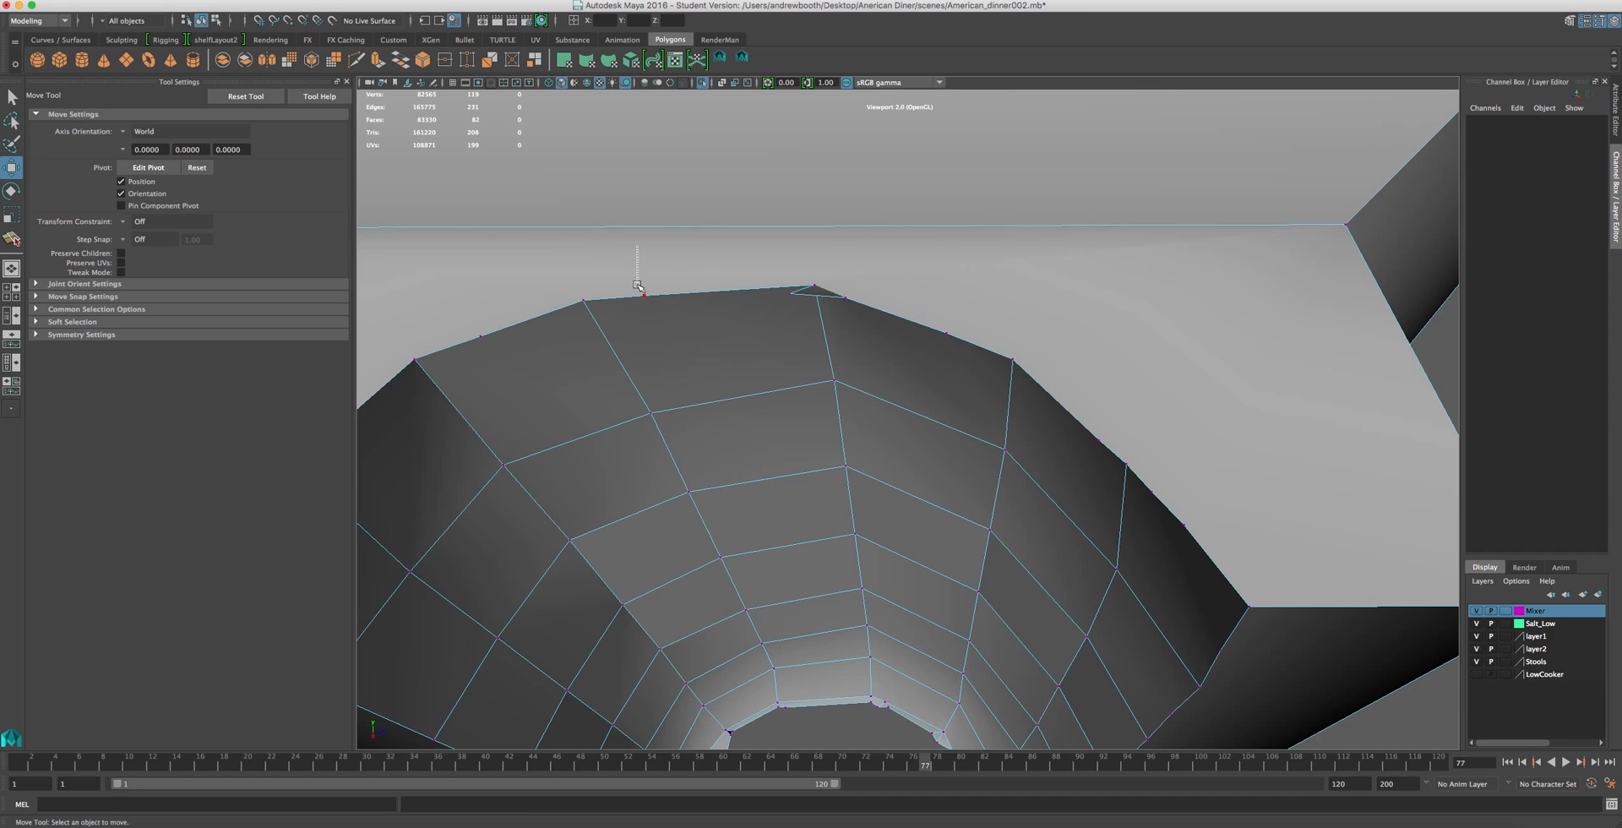
pyautogui.moveTo(638, 253); pyautogui.dragTo(668, 332)
pyautogui.click(670, 334)
pyautogui.scroll(-3, 563, 298)
pyautogui.scroll(-1, 772, 395)
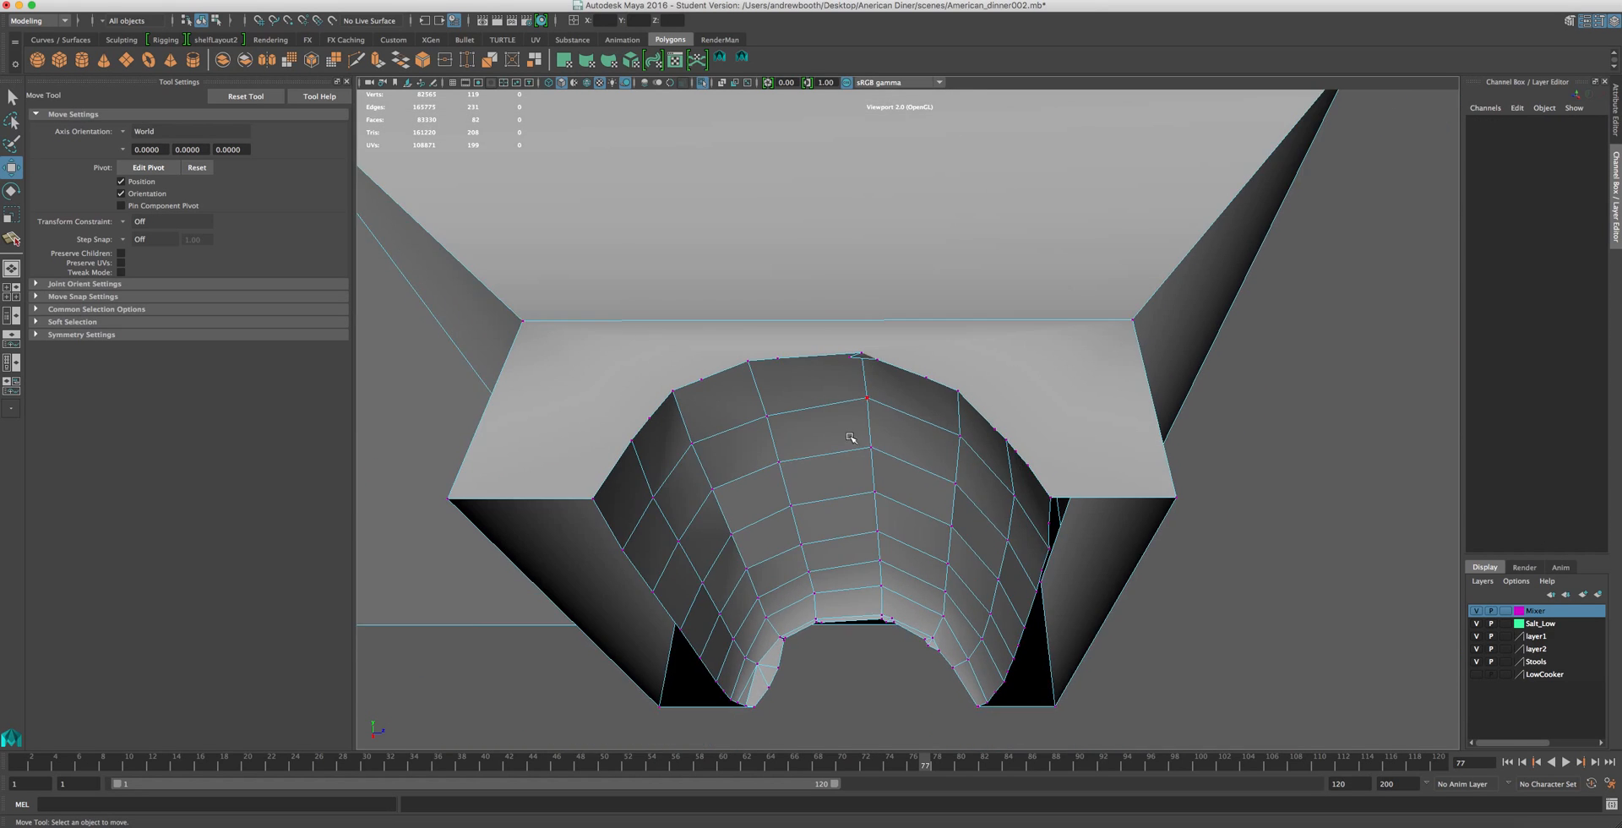
pyautogui.scroll(4, 782, 391)
pyautogui.moveTo(845, 314); pyautogui.dragTo(843, 349, button='right')
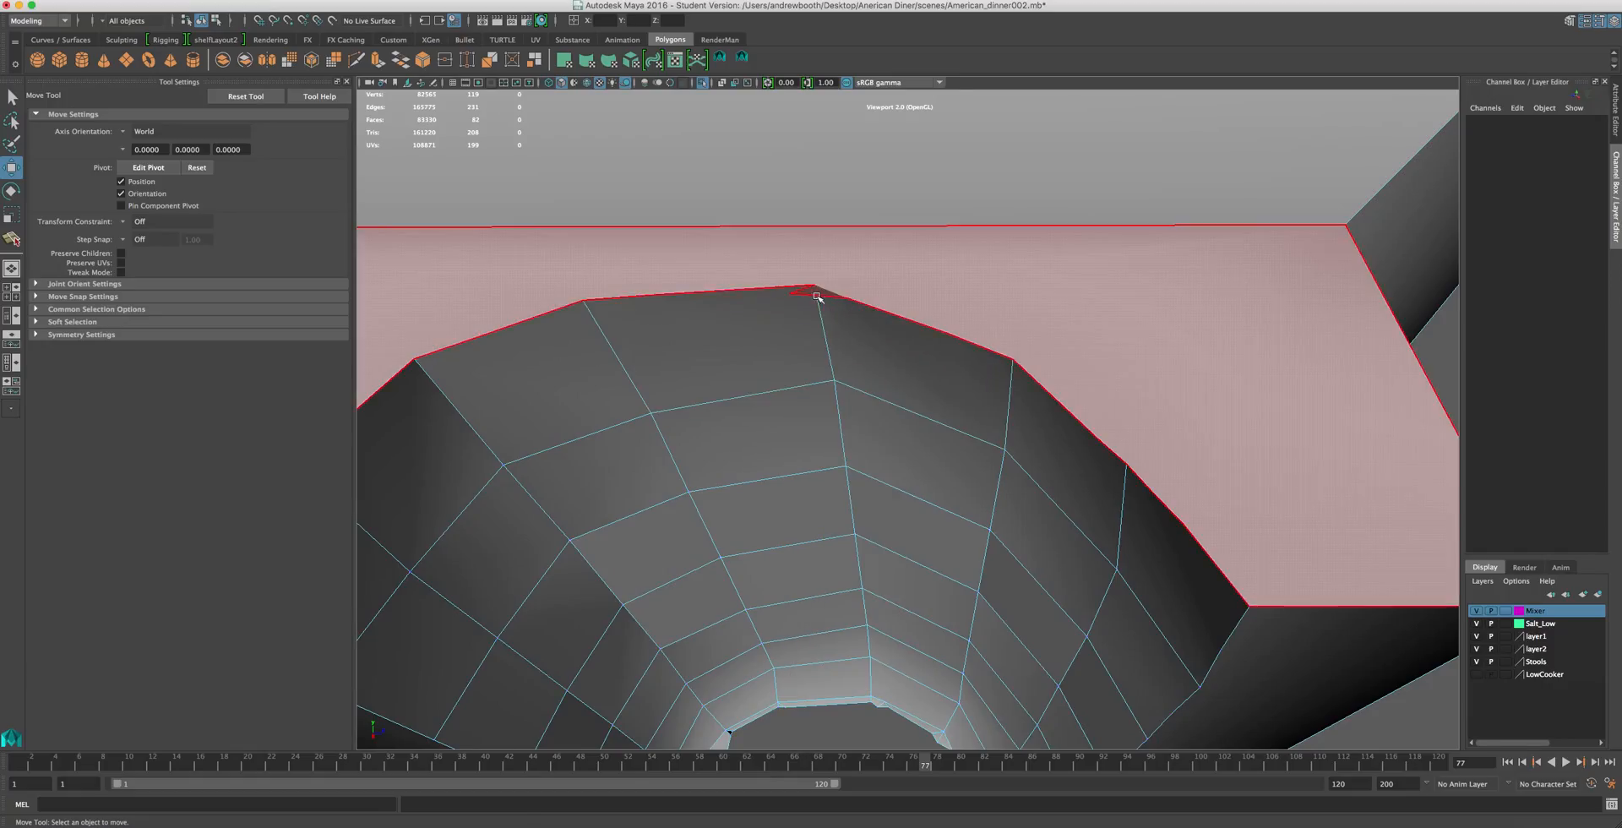
pyautogui.click(817, 293)
pyautogui.press('Delete')
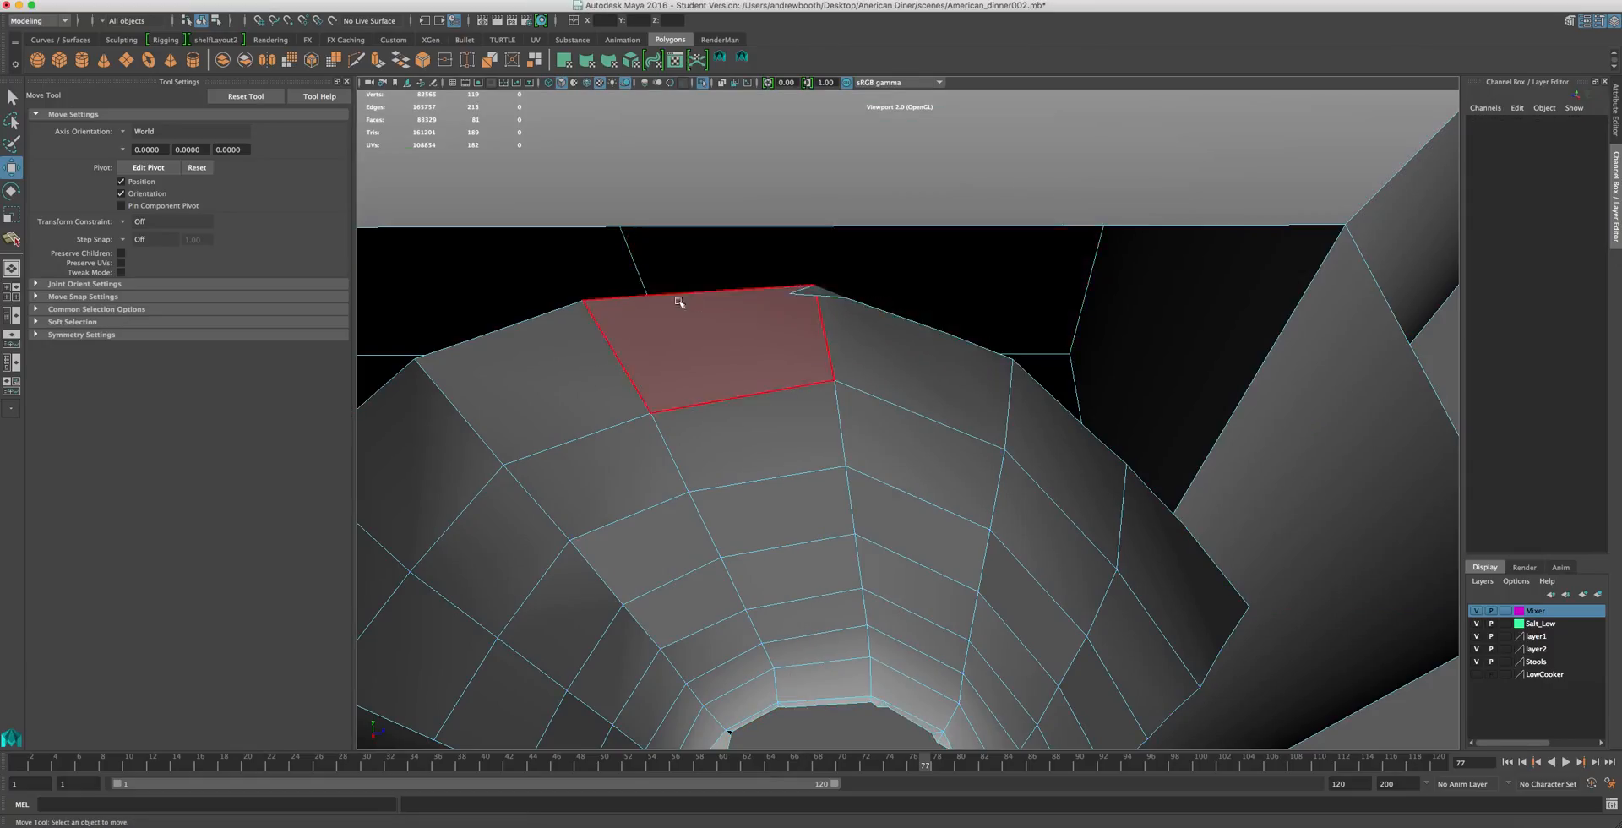
# - Delete the stray vertices along the arch's exposed outer border so each border edge runs between grid corners
pyautogui.moveTo(809, 307); pyautogui.dragTo(815, 304, button='right')
pyautogui.click(791, 294)
pyautogui.press('Delete')
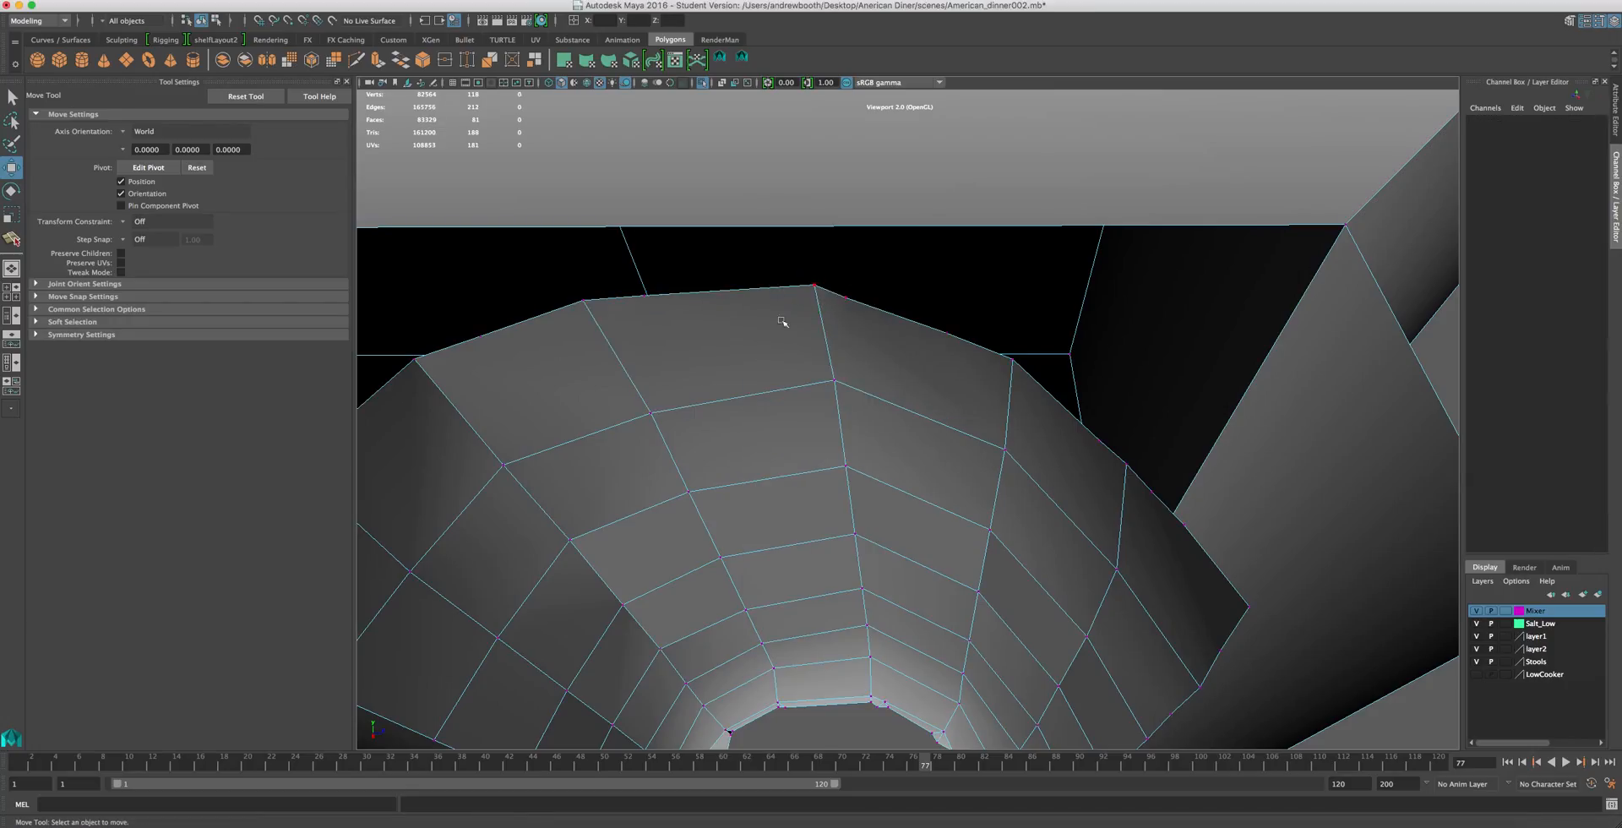
pyautogui.click(846, 297)
pyautogui.press('Delete')
pyautogui.click(625, 330)
pyautogui.press('Delete')
pyautogui.moveTo(550, 276); pyautogui.dragTo(387, 394)
pyautogui.press('Delete')
pyautogui.scroll(-2, 616, 410)
pyautogui.moveTo(1150, 437); pyautogui.dragTo(1035, 561)
pyautogui.press('Delete')
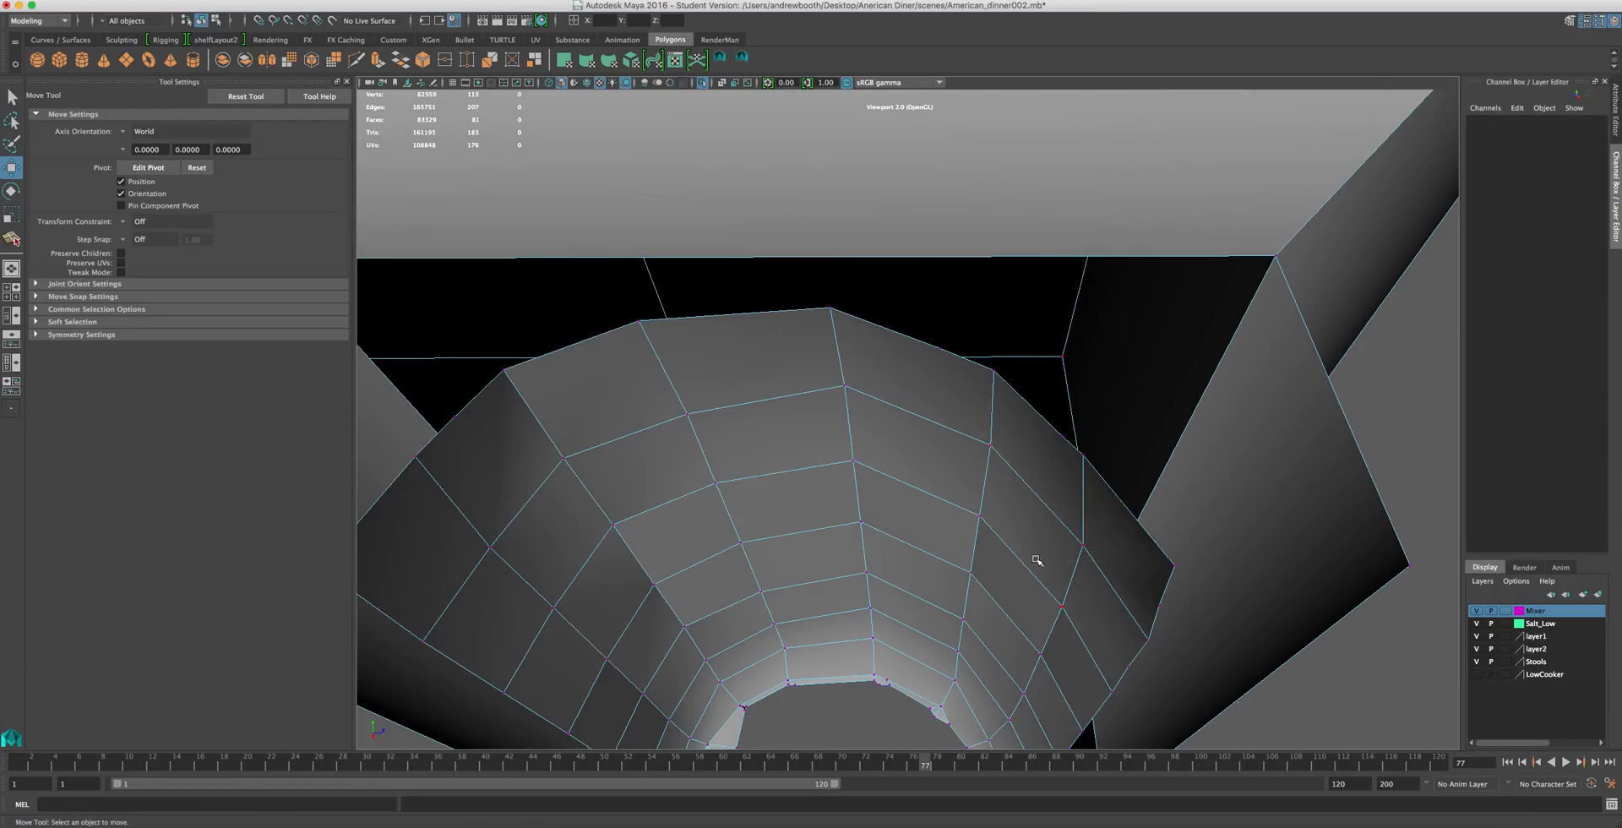
# - Delete the redundant vertices along the curved surface's straight lower side border
pyautogui.scroll(-2, 1037, 559)
pyautogui.moveTo(1110, 538); pyautogui.dragTo(1032, 579)
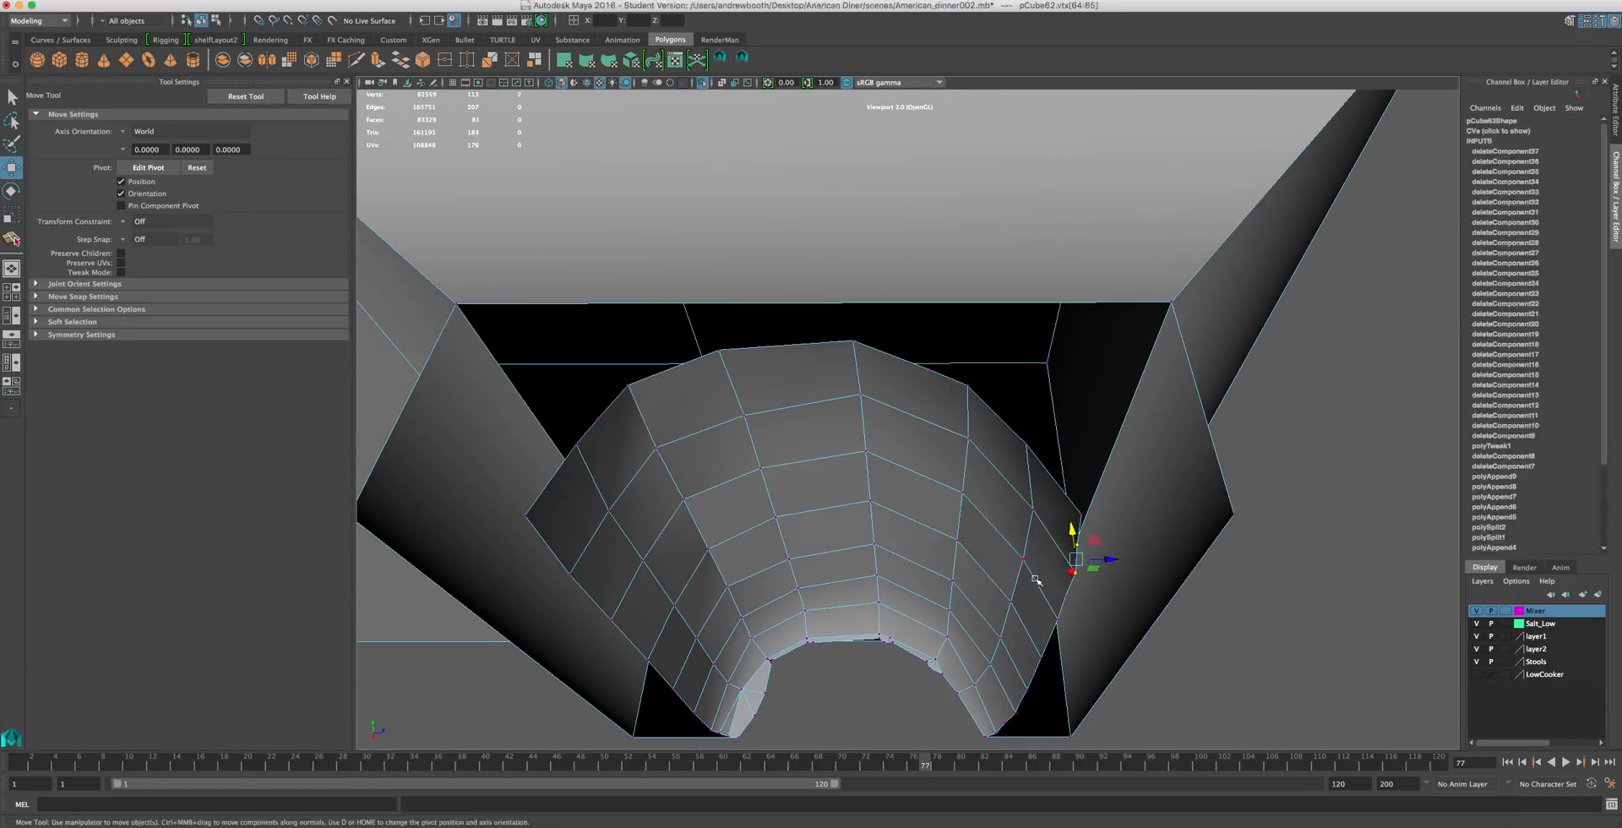
pyautogui.press('Delete')
pyautogui.scroll(1, 695, 564)
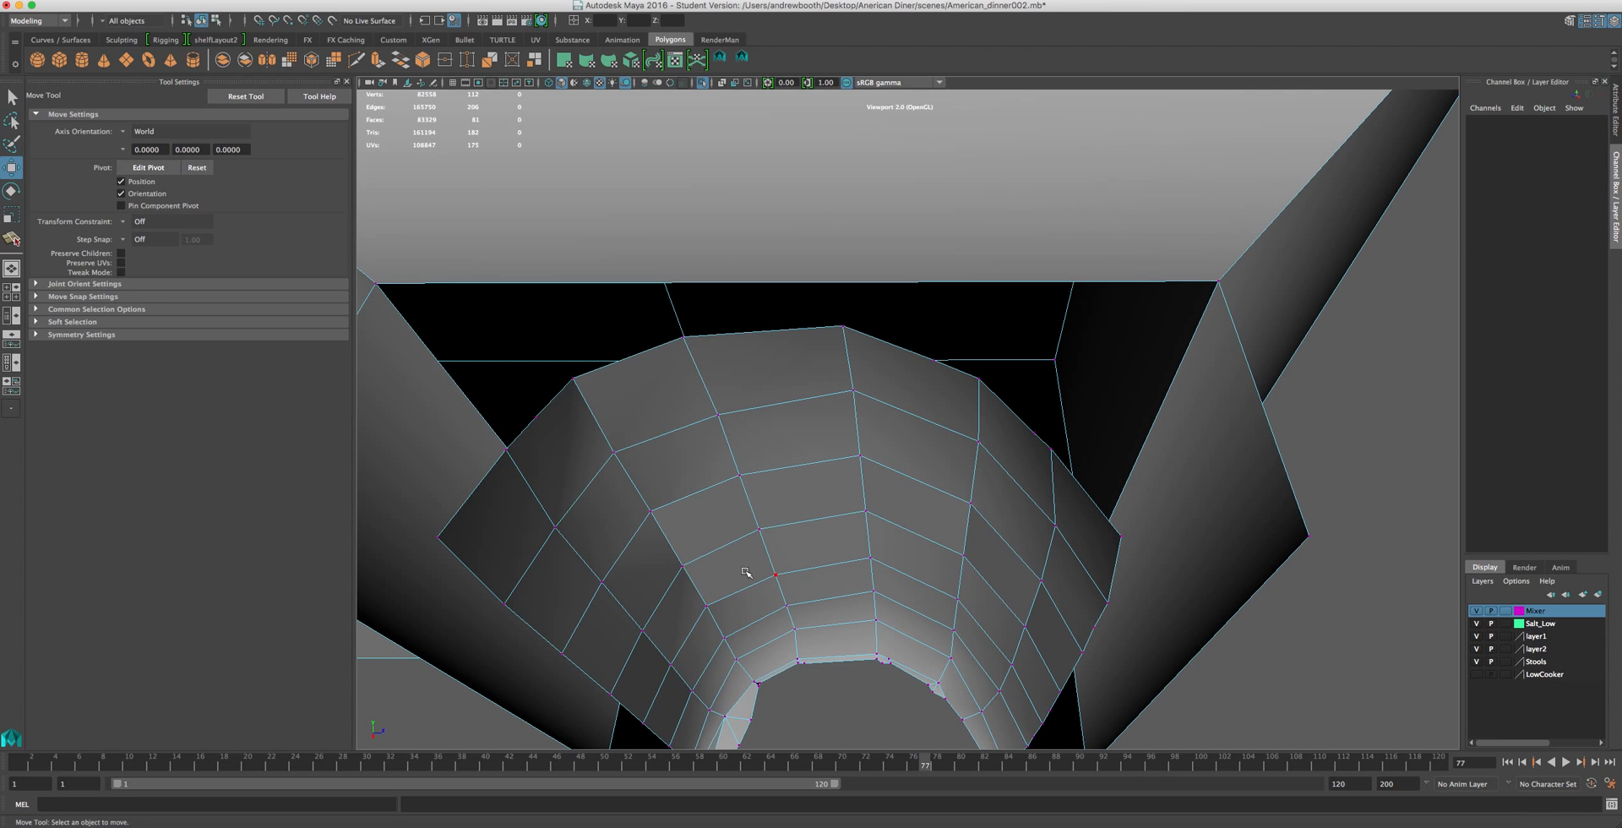
pyautogui.keyDown('alt'); pyautogui.moveTo(805, 569); pyautogui.dragTo(967, 437); pyautogui.keyUp('alt')
pyautogui.moveTo(1219, 374); pyautogui.dragTo(1066, 462)
pyautogui.press('Delete')
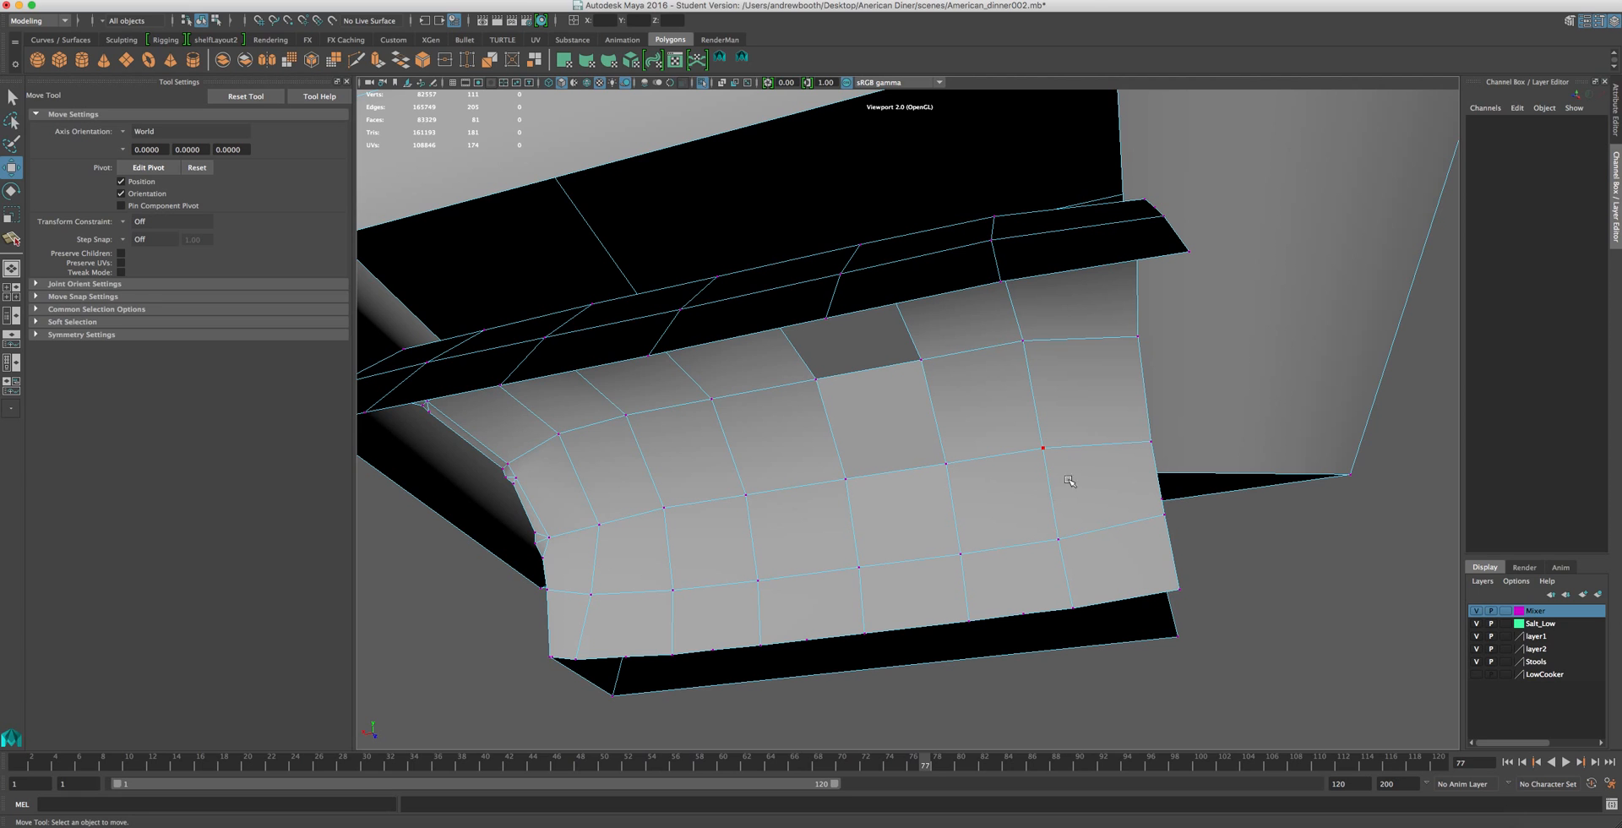
pyautogui.moveTo(1130, 518); pyautogui.dragTo(1098, 535)
pyautogui.press('Delete')
# - Delete the stray short edge at the jagged corner of the arch's narrow opening
pyautogui.keyDown('alt'); pyautogui.moveTo(710, 560); pyautogui.dragTo(770, 563); pyautogui.keyUp('alt')
pyautogui.keyDown('alt'); pyautogui.moveTo(705, 534); pyautogui.dragTo(1189, 645, button='middle'); pyautogui.keyUp('alt')
pyautogui.keyDown('alt'); pyautogui.moveTo(1104, 530); pyautogui.dragTo(880, 509); pyautogui.keyUp('alt')
pyautogui.scroll(4, 1125, 544)
pyautogui.moveTo(768, 496); pyautogui.dragTo(758, 468, button='right')
pyautogui.click(718, 473)
pyautogui.press('Delete')
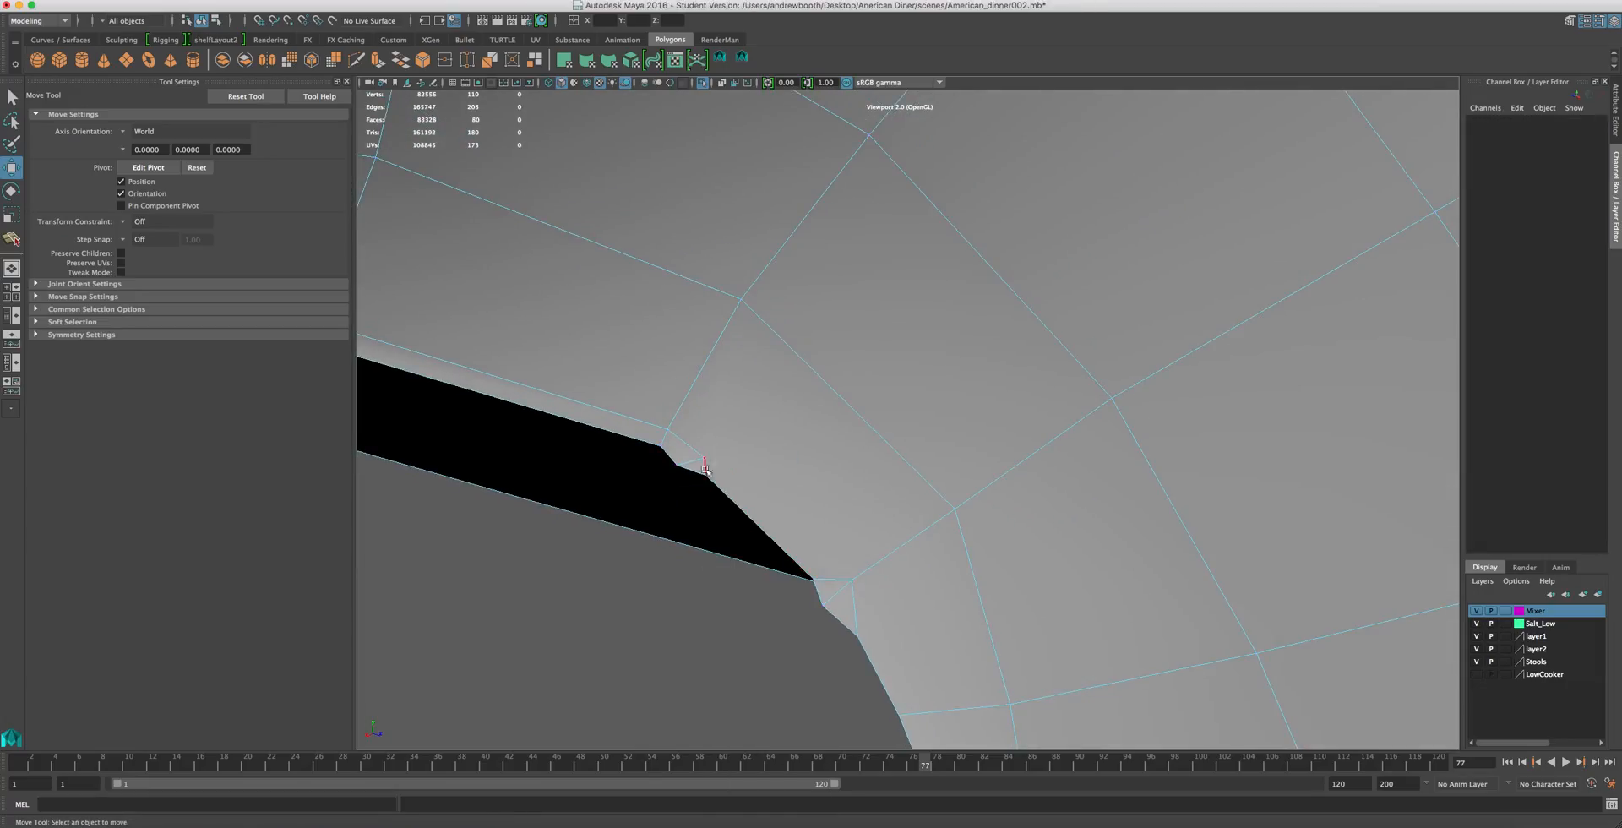
# - Try to delete the edge loop running from the narrow opening's jagged corner, and undo the deletion
pyautogui.doubleClick(696, 457)
pyautogui.press('Delete')
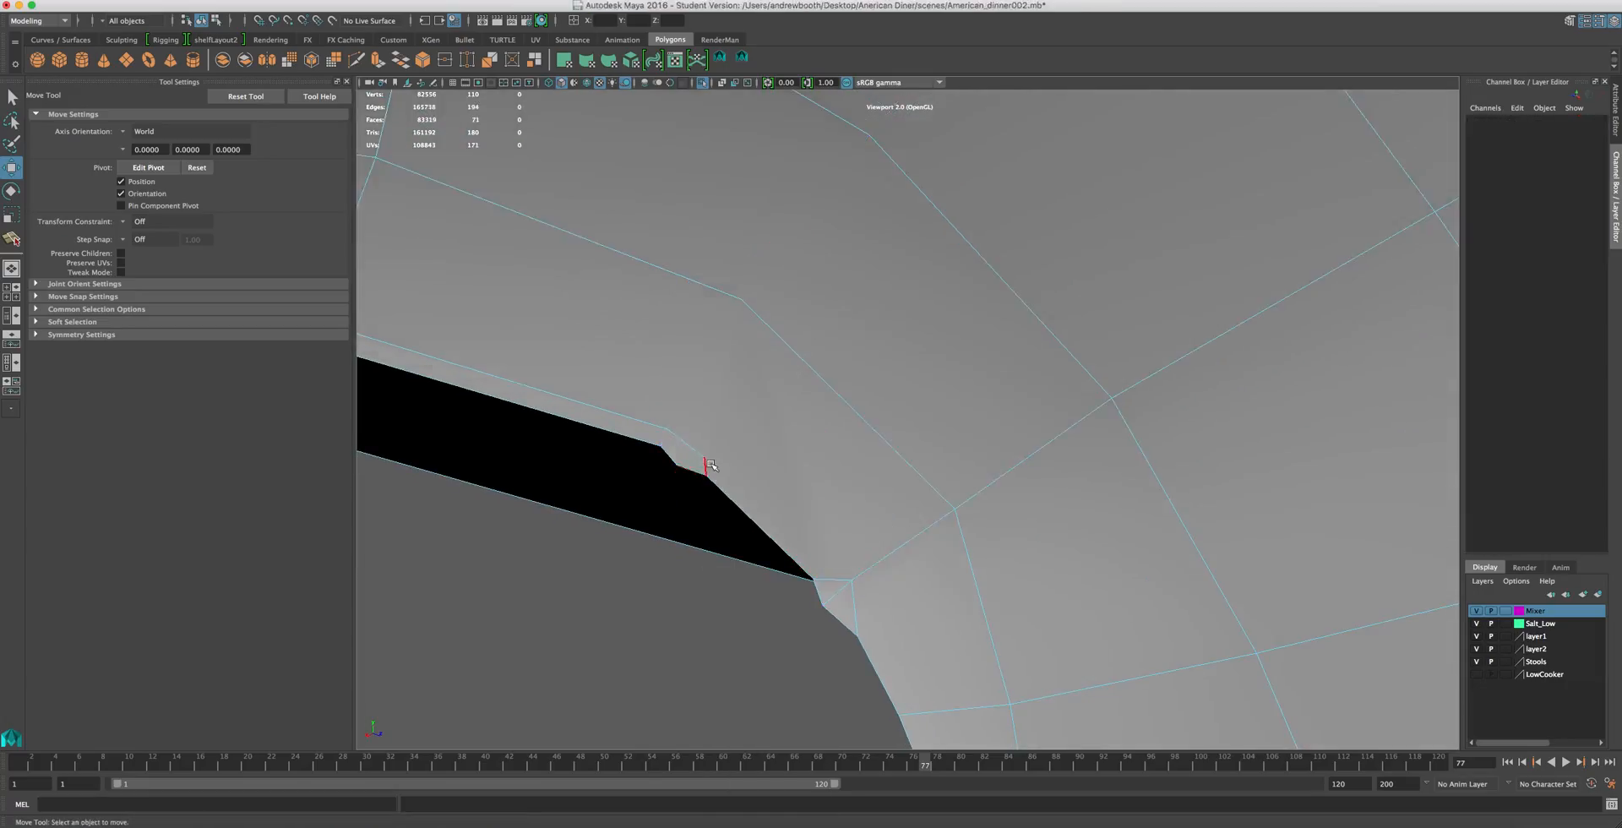
pyautogui.hotkey('ctrl', 'z')
pyautogui.hotkey('ctrl', 'z')
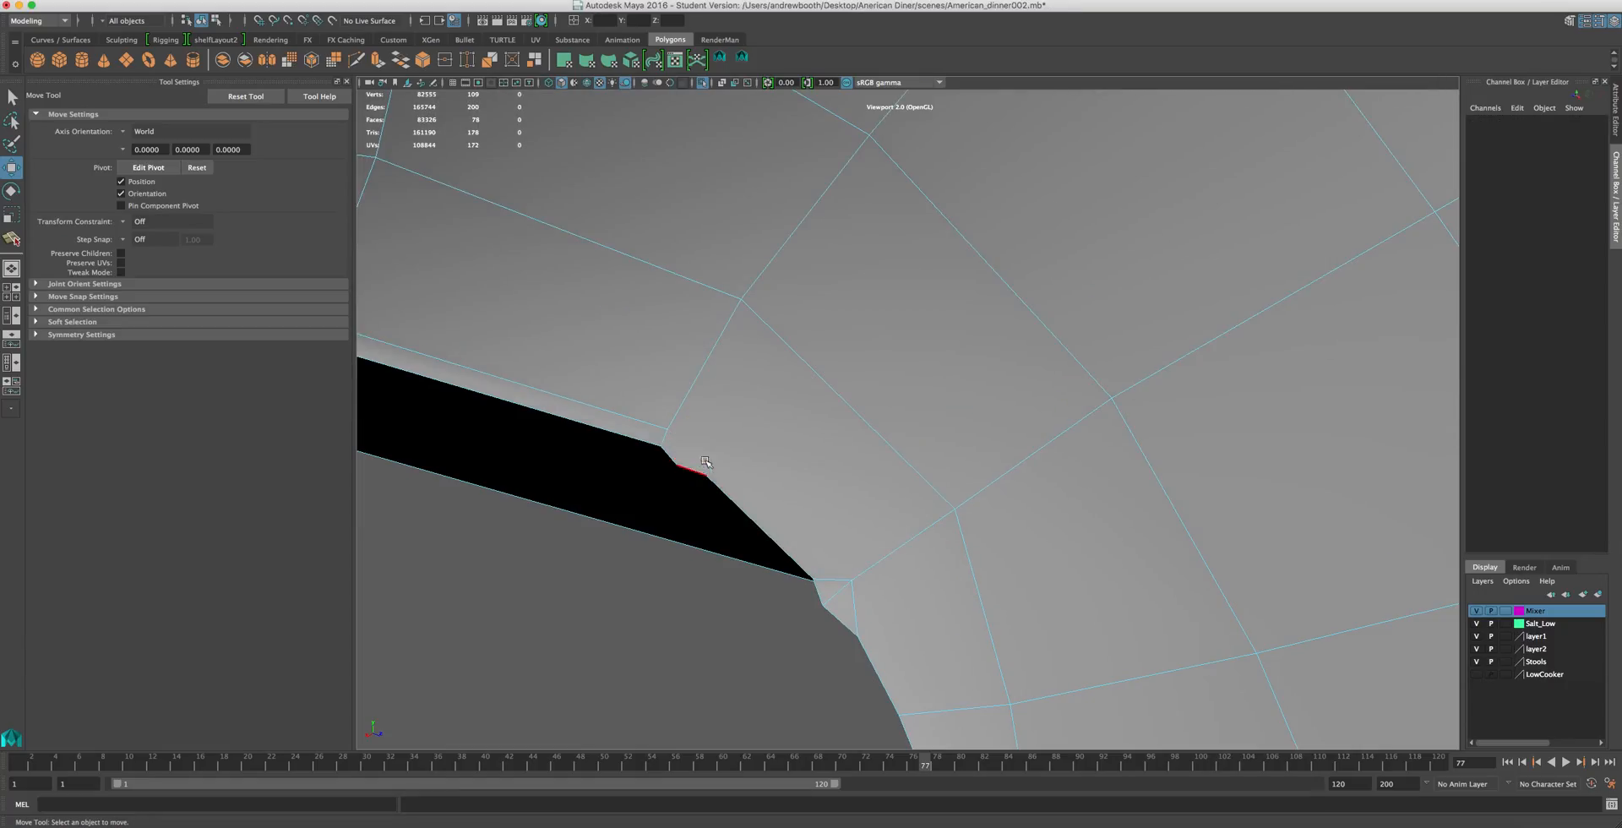
# - Delete the edges of the thin sliver faces along the narrow opening's rim
pyautogui.click(663, 429)
pyautogui.press('Delete')
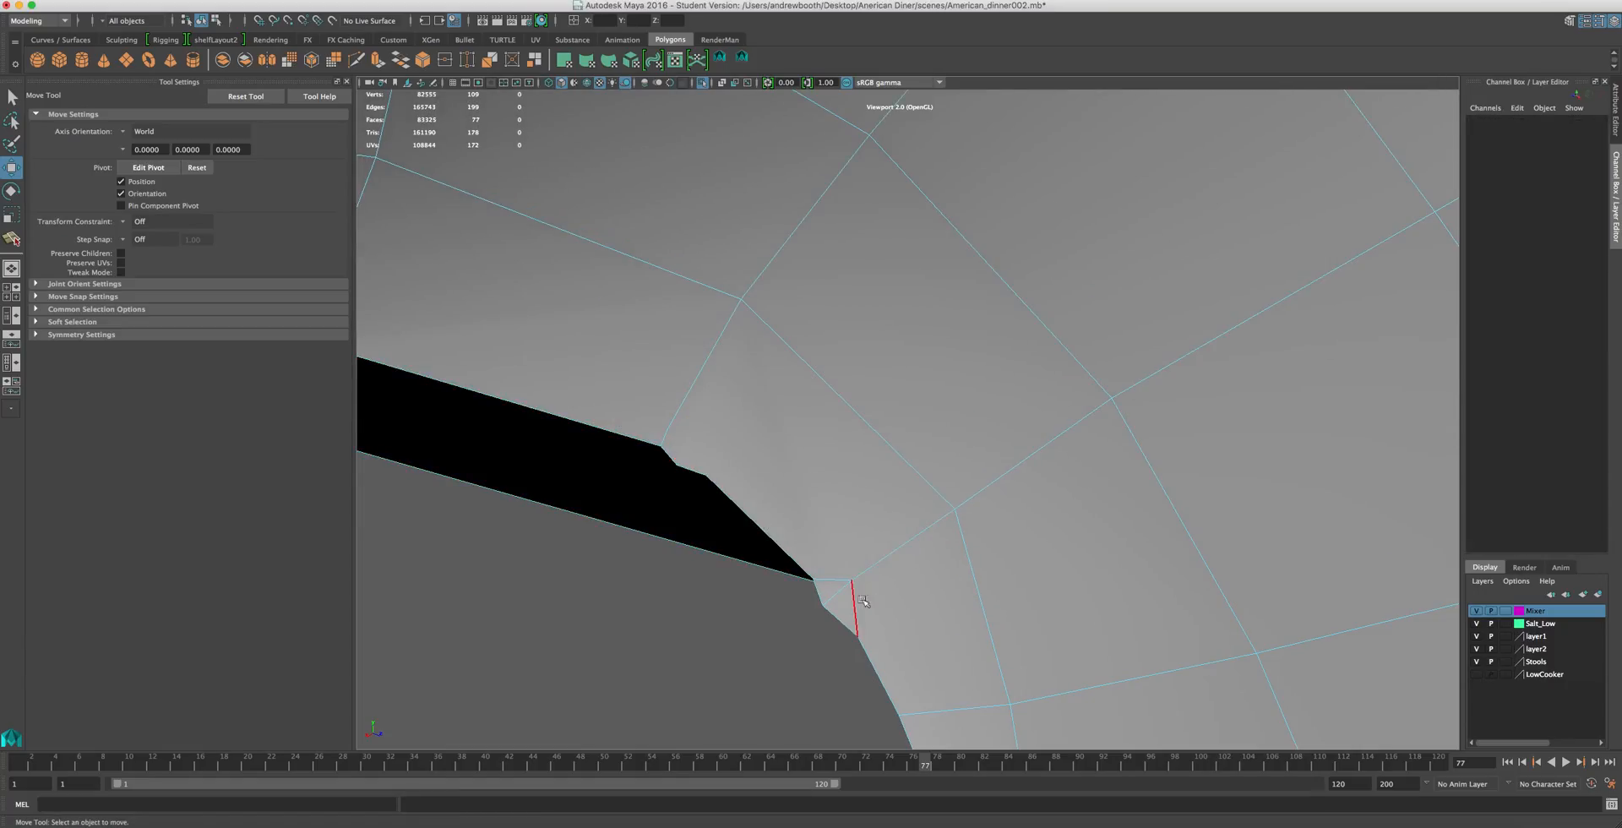
pyautogui.click(832, 587)
pyautogui.press('Delete')
pyautogui.scroll(-3, 851, 615)
pyautogui.keyDown('alt'); pyautogui.moveTo(851, 615); pyautogui.dragTo(865, 592); pyautogui.keyUp('alt')
pyautogui.click(489, 393)
pyautogui.press('Delete')
pyautogui.scroll(3, 431, 431)
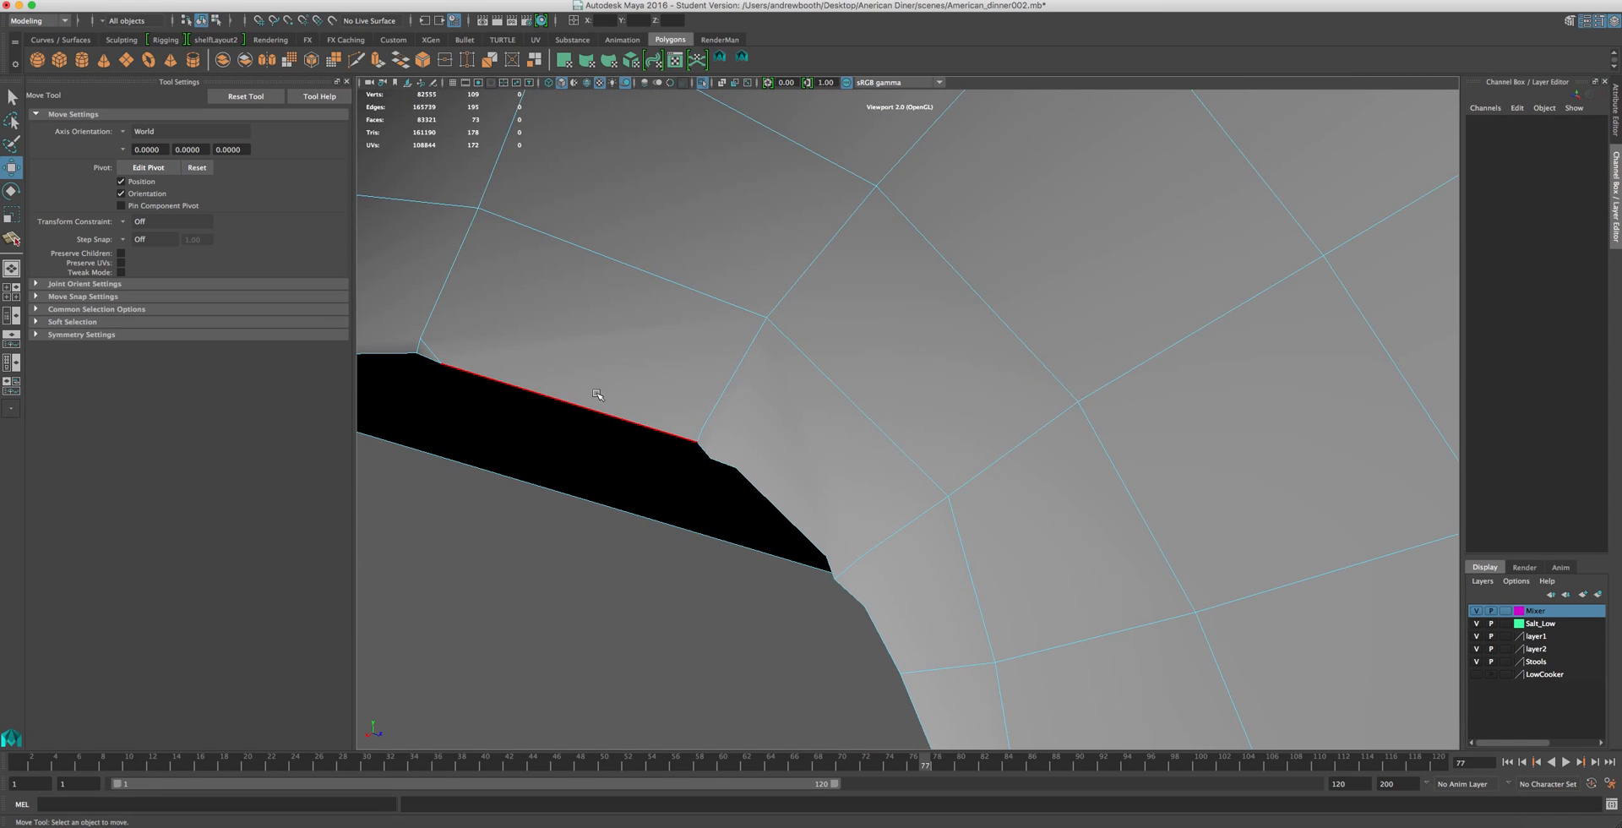
# - Delete the remaining short edges at the rim corners on the lower side of the narrow opening
pyautogui.keyDown('alt'); pyautogui.moveTo(701, 377); pyautogui.dragTo(832, 199); pyautogui.keyUp('alt')
pyautogui.hotkey('ctrl', 'z')
pyautogui.keyDown('alt'); pyautogui.moveTo(893, 572); pyautogui.dragTo(934, 591); pyautogui.keyUp('alt')
pyautogui.press('Delete')
pyautogui.click(991, 665)
pyautogui.press('Delete')
pyautogui.click(1009, 644)
pyautogui.press('Delete')
pyautogui.click(981, 680)
pyautogui.press('Delete')
pyautogui.click(1012, 558)
pyautogui.press('Delete')
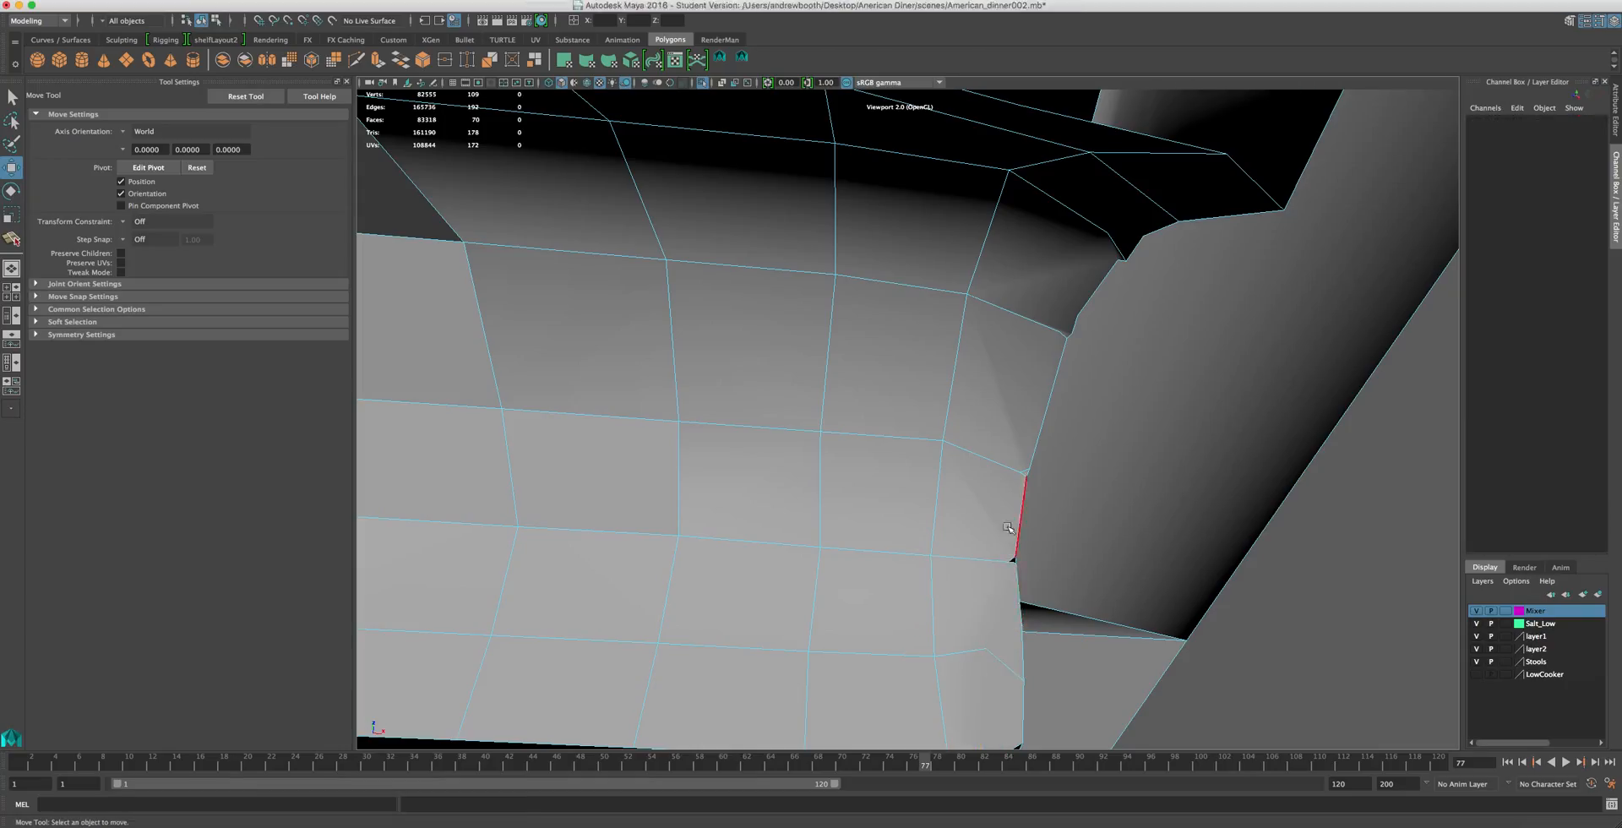
pyautogui.click(1027, 469)
pyautogui.press('Delete')
# - Delete the leftover vertices near the lower part of the narrow opening's rim
pyautogui.moveTo(981, 484); pyautogui.dragTo(891, 400, button='right')
pyautogui.moveTo(891, 400); pyautogui.dragTo(1090, 660)
pyautogui.press('Delete')
pyautogui.scroll(4, 1007, 553)
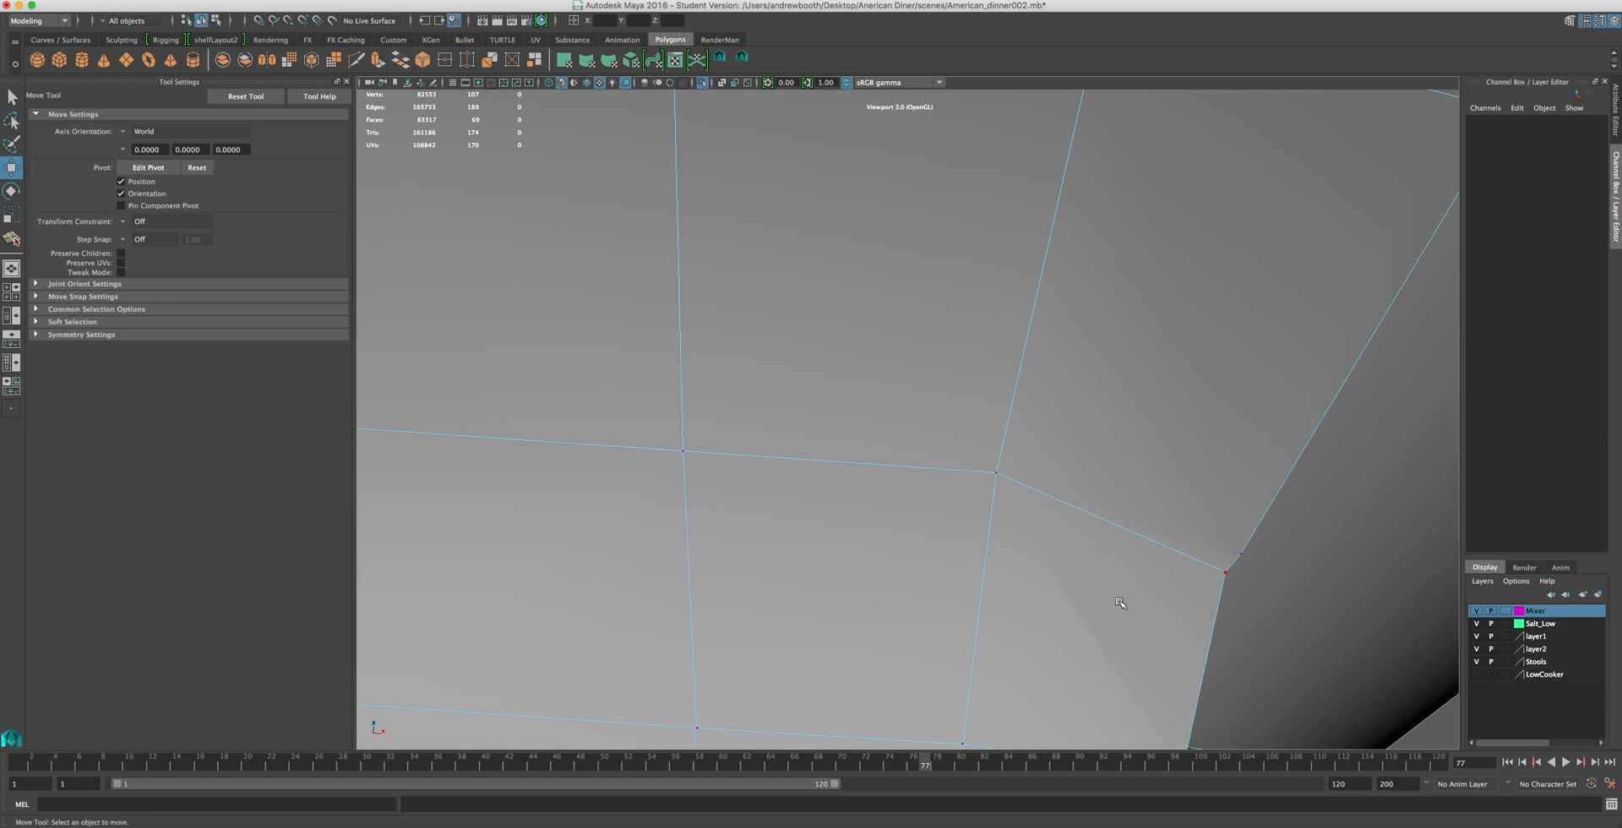
# - Delete the large face that surrounds the arch at its jagged-rimmed end
pyautogui.keyDown('alt'); pyautogui.moveTo(1120, 602); pyautogui.dragTo(988, 622); pyautogui.keyUp('alt')
pyautogui.scroll(-5, 1148, 582)
pyautogui.keyDown('alt'); pyautogui.moveTo(1235, 485); pyautogui.dragTo(1022, 500, button='middle'); pyautogui.keyUp('alt')
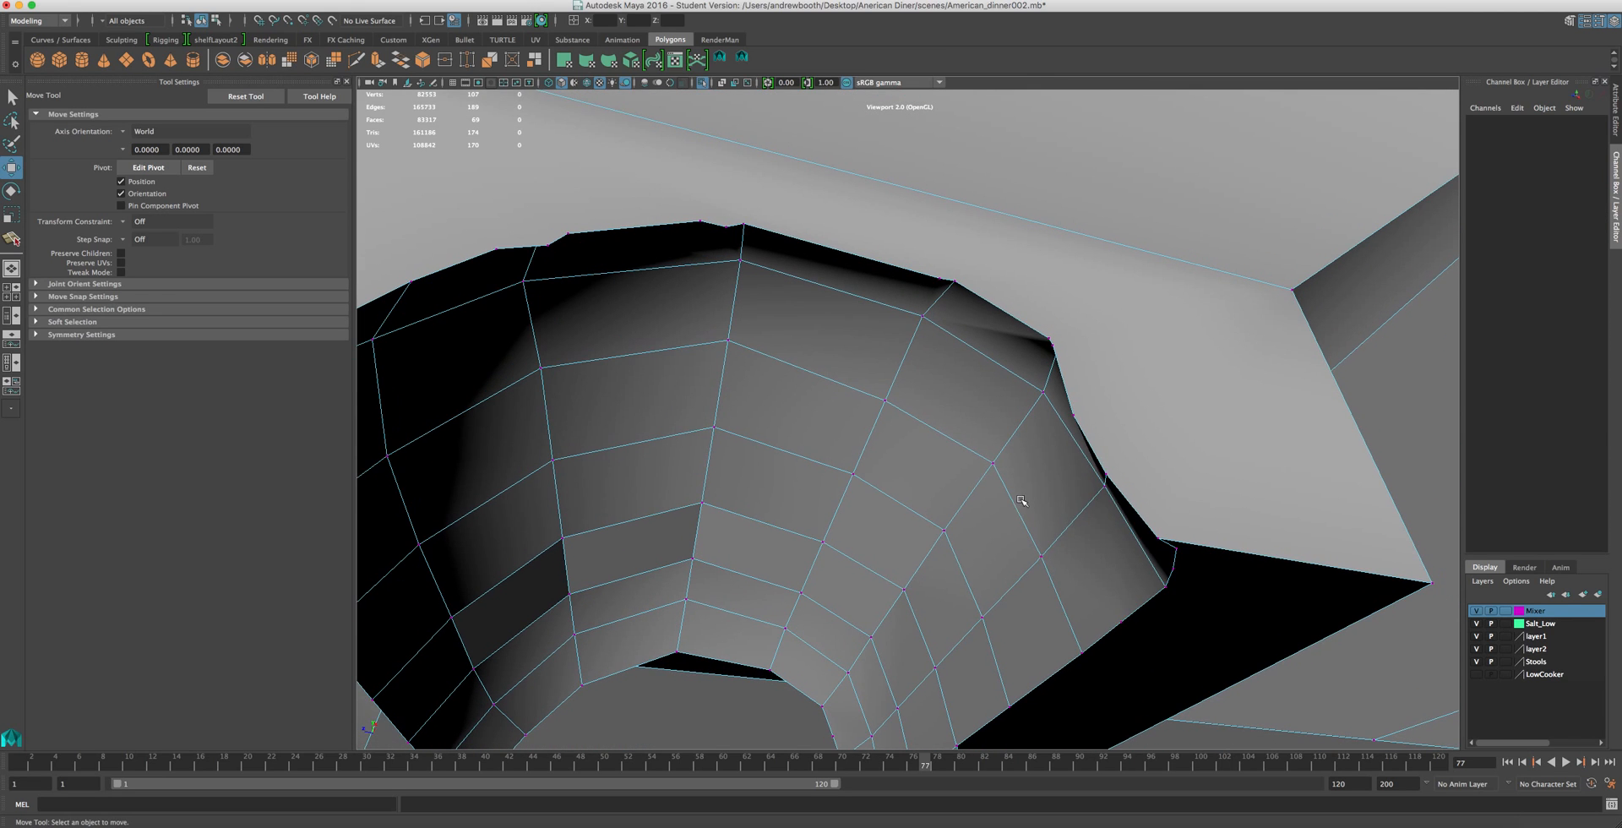
pyautogui.moveTo(1111, 367); pyautogui.dragTo(1140, 395, button='right')
pyautogui.click(1152, 355)
pyautogui.press('Delete')
# - Undo the overly broad vertex deletion and delete only the redundant vertices around the lower corner of the exposed arch rim
pyautogui.scroll(-5, 1152, 354)
pyautogui.keyDown('alt'); pyautogui.moveTo(1097, 473); pyautogui.dragTo(937, 520); pyautogui.keyUp('alt')
pyautogui.moveTo(852, 401); pyautogui.dragTo(855, 403, button='right')
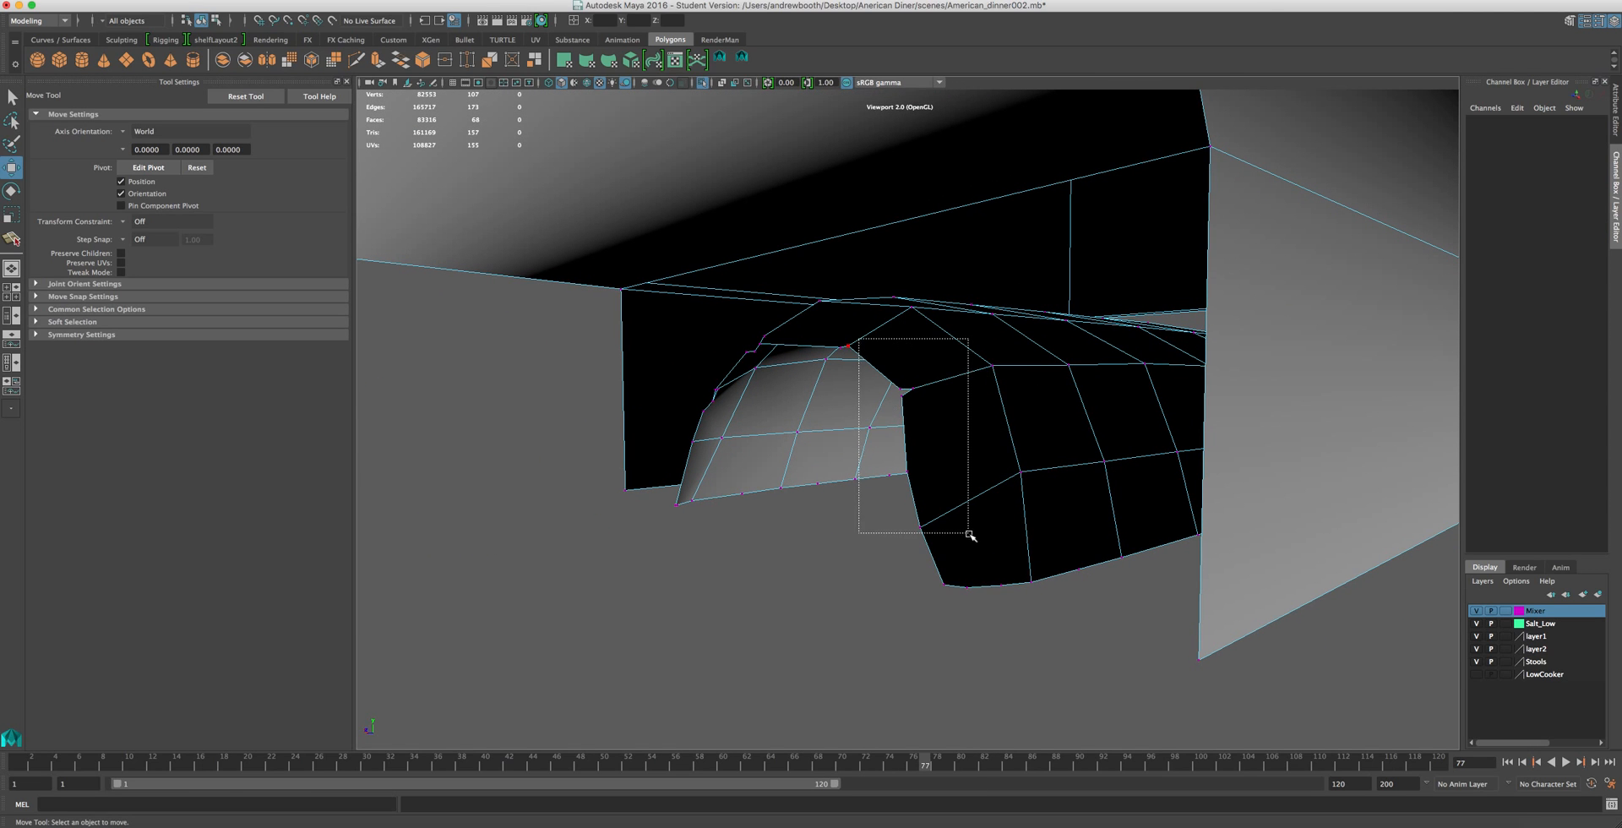
pyautogui.hotkey('ctrl', 'z')
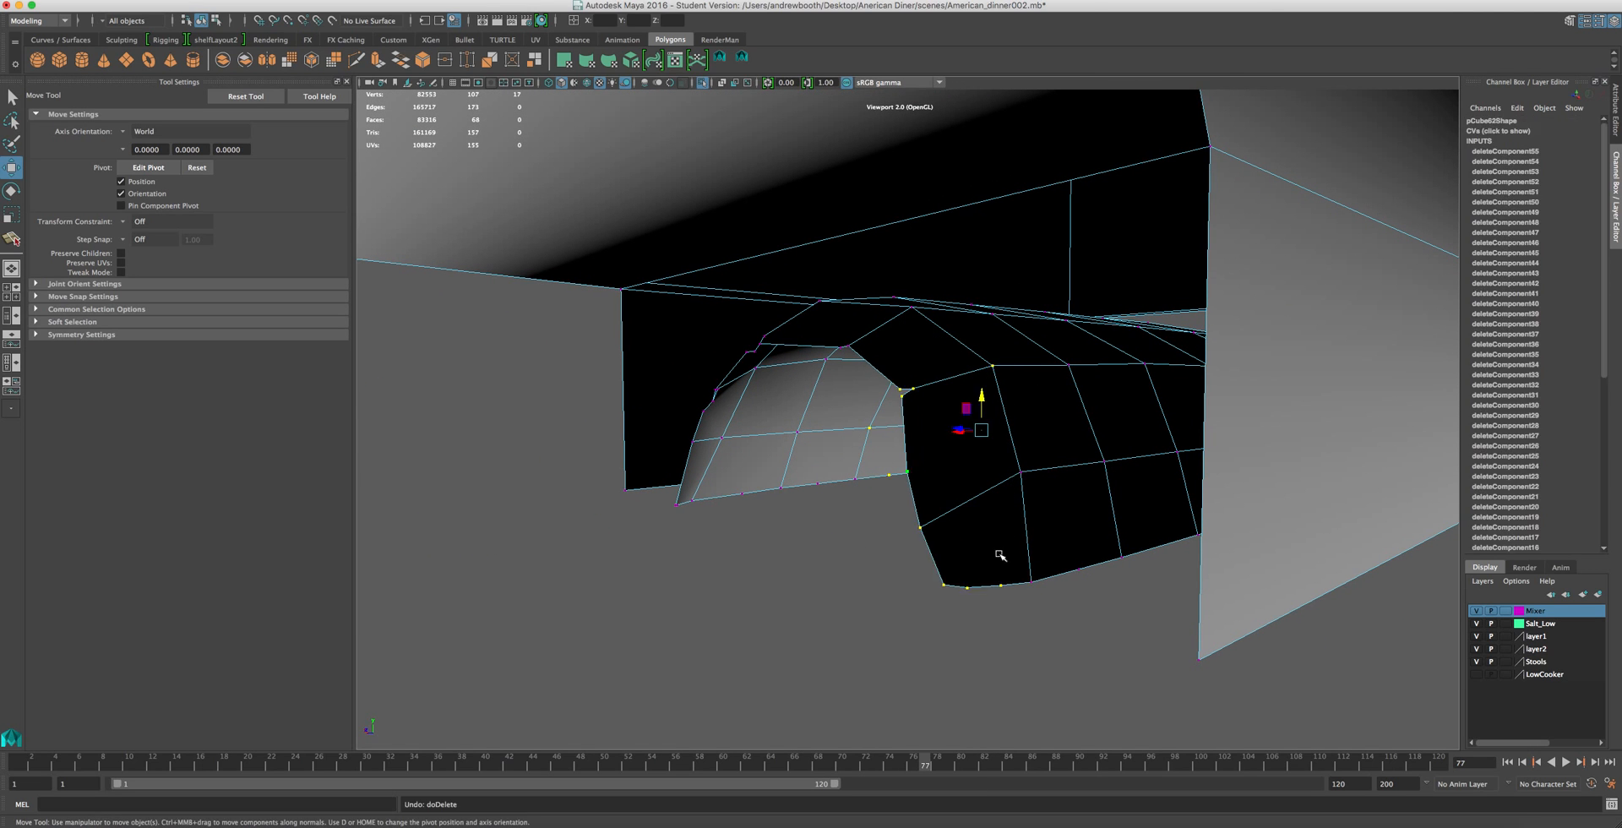
pyautogui.moveTo(967, 623); pyautogui.dragTo(961, 623)
pyautogui.press('Delete')
pyautogui.moveTo(935, 488); pyautogui.dragTo(933, 489)
pyautogui.press('Delete')
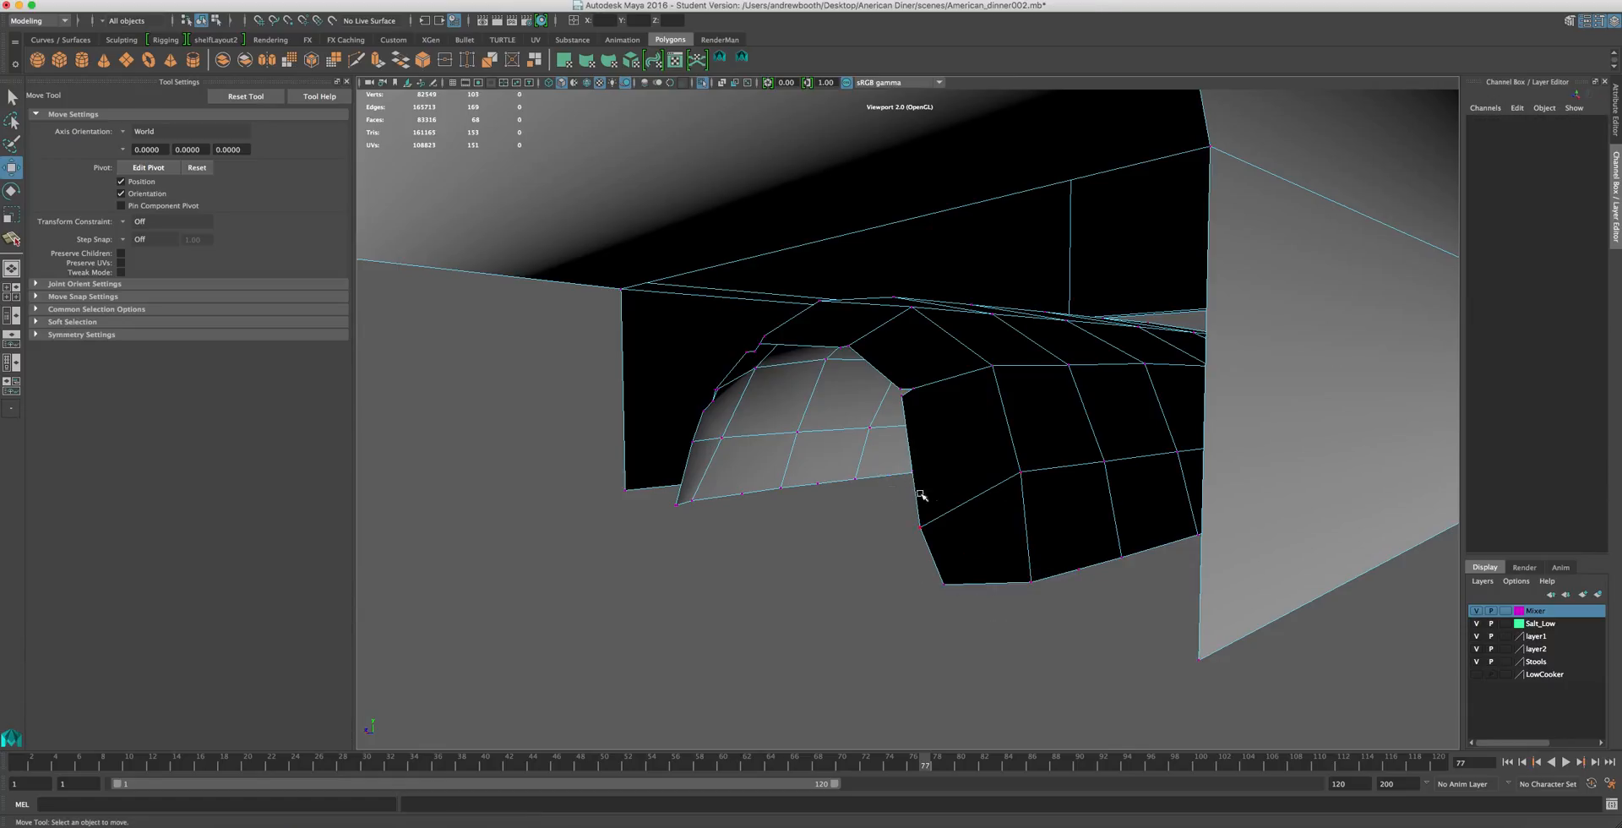
# - Delete the redundant vertices clustered along the arch rim, from its lower corner up to the crown
pyautogui.moveTo(832, 517); pyautogui.dragTo(789, 537)
pyautogui.press('Delete')
pyautogui.moveTo(764, 470); pyautogui.dragTo(680, 542)
pyautogui.press('Delete')
pyautogui.moveTo(771, 373); pyautogui.dragTo(786, 382)
pyautogui.press('Delete')
pyautogui.moveTo(797, 313); pyautogui.dragTo(717, 391)
pyautogui.press('Delete')
# - Delete the leftover redundant vertices along the outer side of the arch's jagged rim
pyautogui.keyDown('alt'); pyautogui.moveTo(806, 362); pyautogui.dragTo(893, 457); pyautogui.keyUp('alt')
pyautogui.press('Delete')
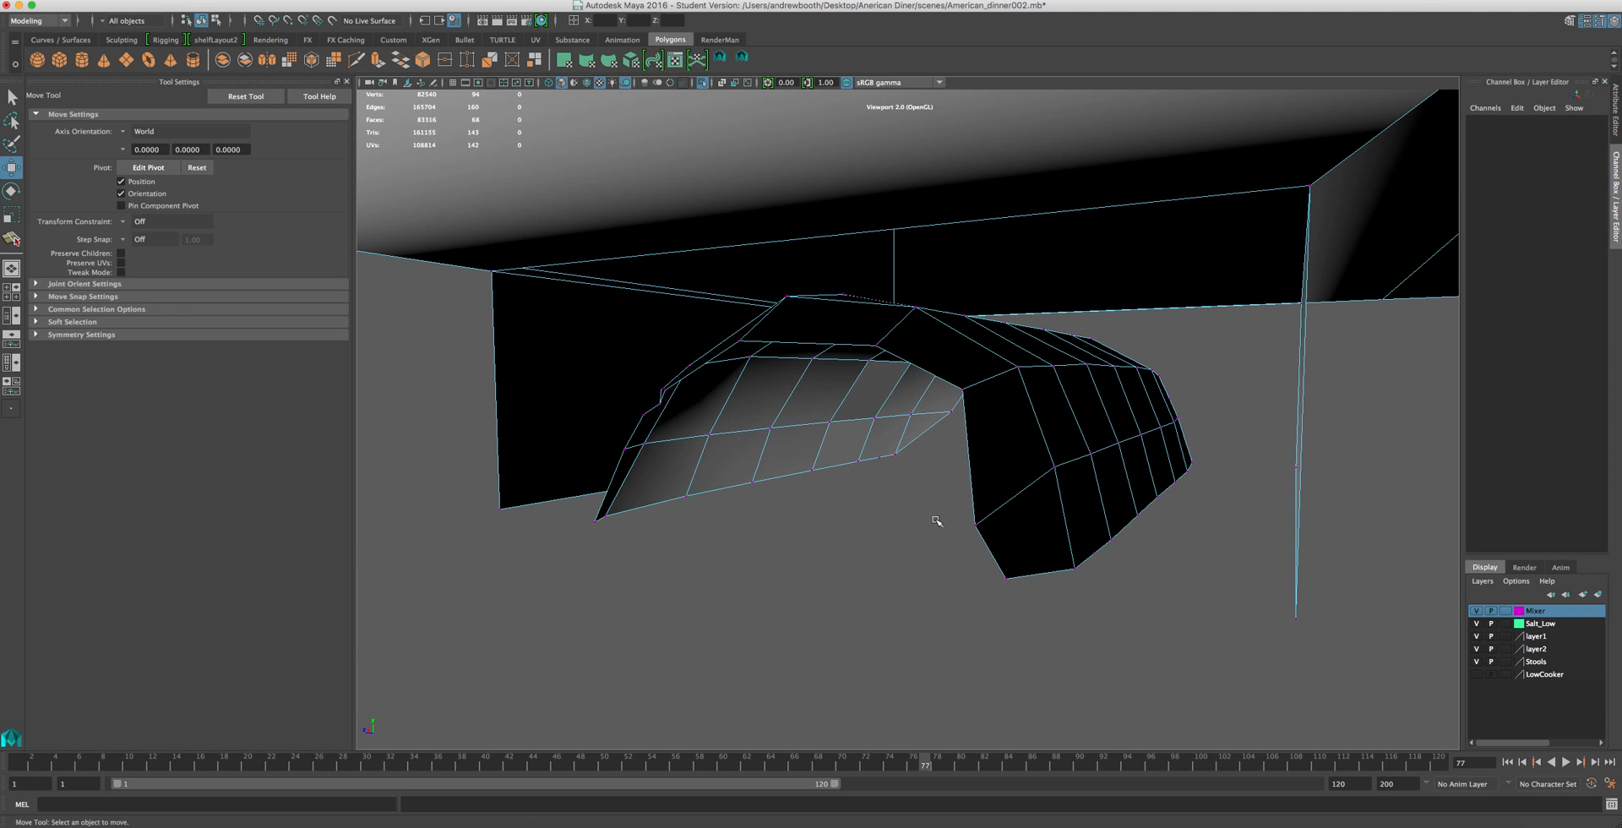
pyautogui.keyDown('alt'); pyautogui.moveTo(925, 434); pyautogui.dragTo(989, 410); pyautogui.keyUp('alt')
pyautogui.moveTo(794, 316); pyautogui.dragTo(583, 551)
pyautogui.press('Delete')
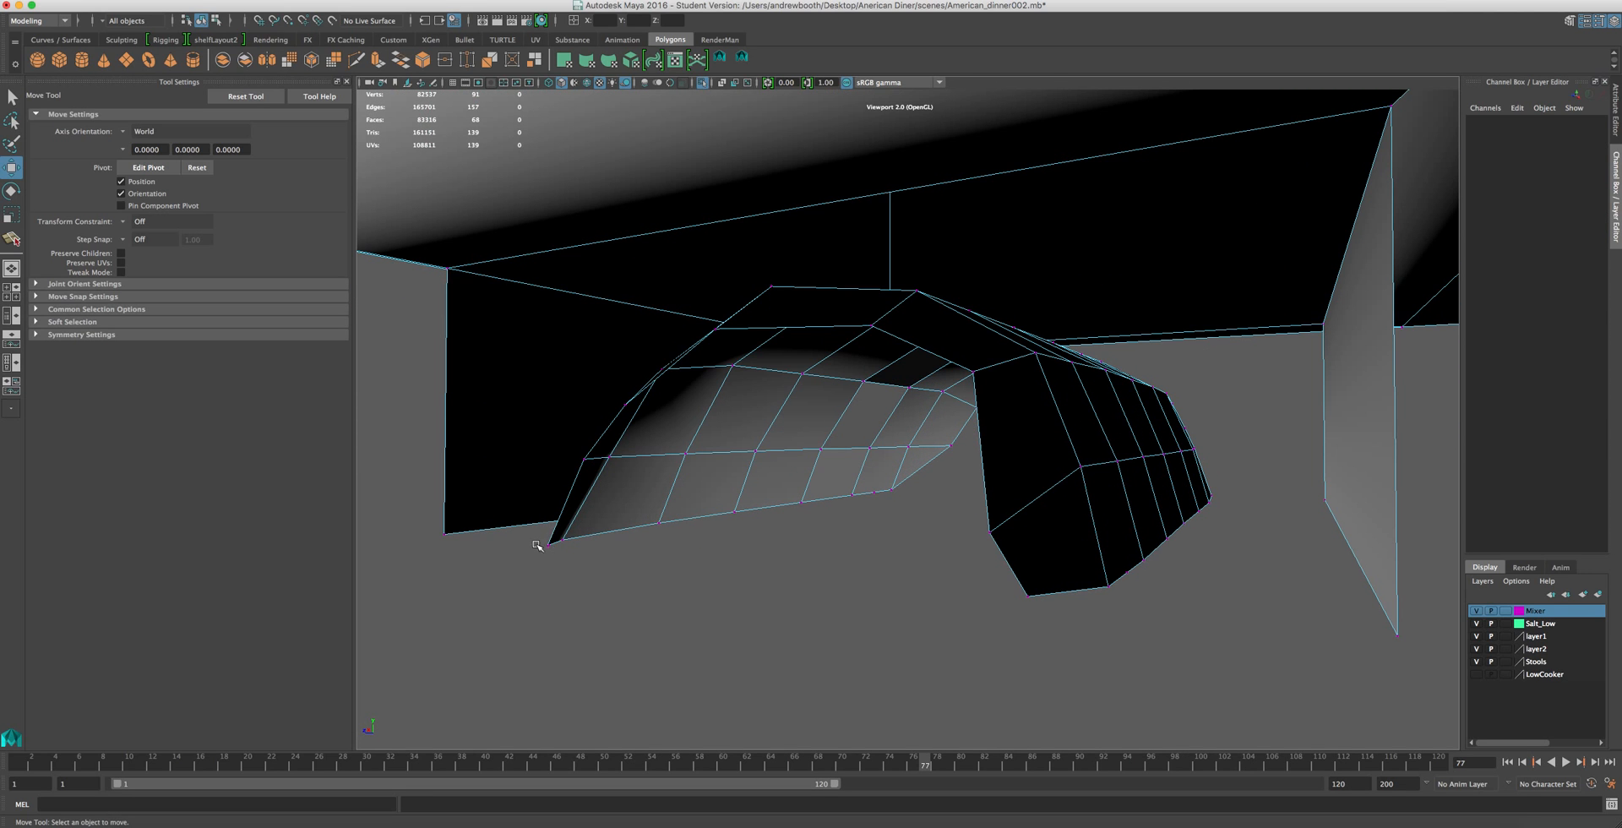
# - Try to delete the vertices at the pointed lower corner of the arch rim together
pyautogui.click(549, 544)
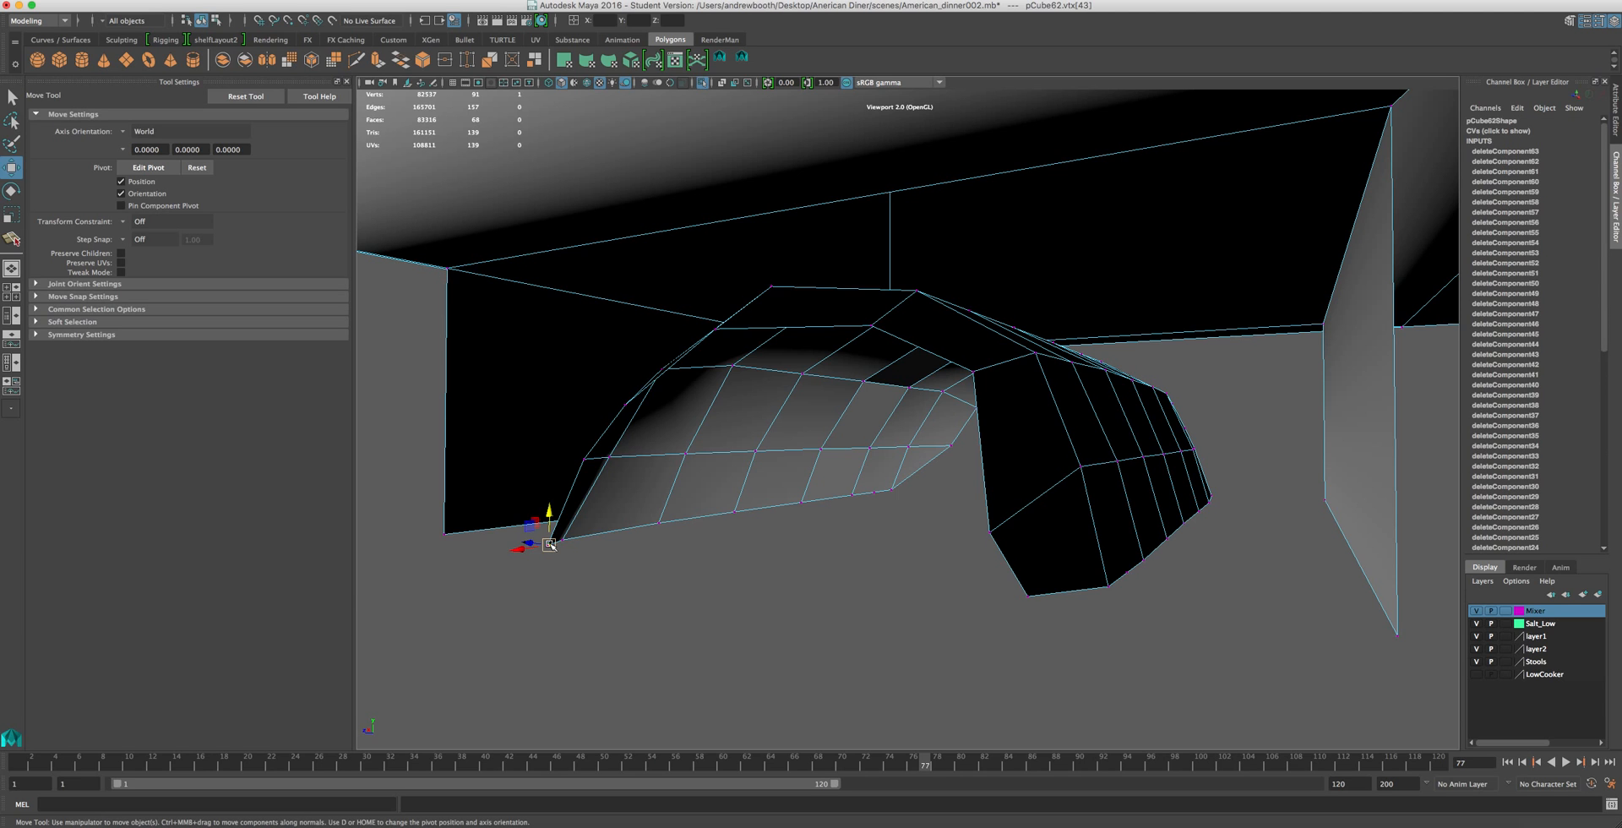
pyautogui.keyDown('alt'); pyautogui.moveTo(524, 546); pyautogui.dragTo(807, 566); pyautogui.keyUp('alt')
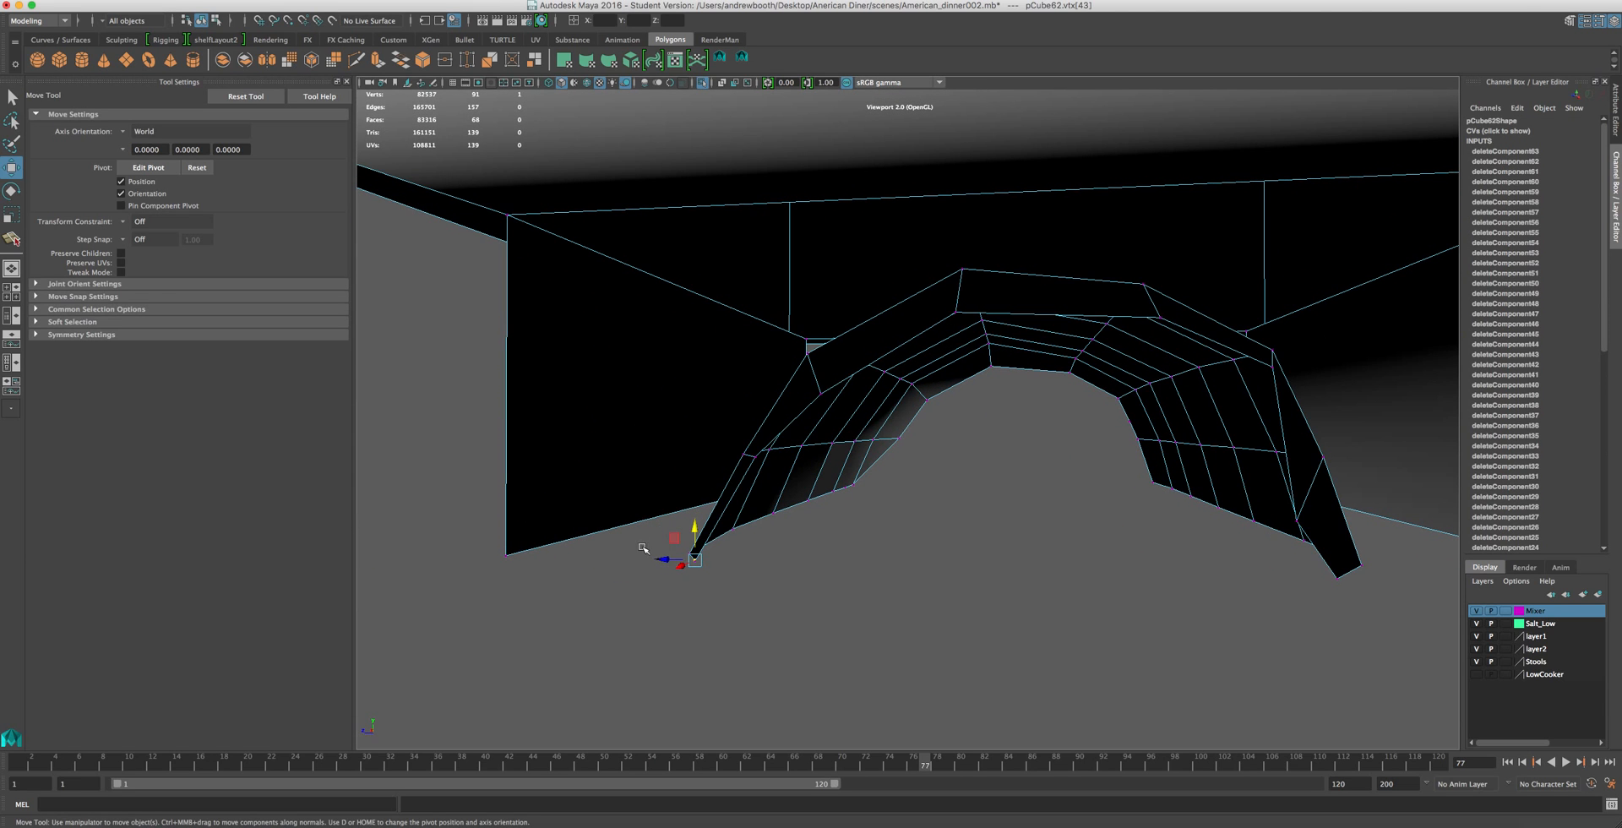
pyautogui.moveTo(663, 559)
pyautogui.mouseDown()
pyautogui.moveTo(692, 563)
pyautogui.moveTo(644, 560)
pyautogui.moveTo(669, 557)
pyautogui.mouseUp()
pyautogui.scroll(5, 739, 569)
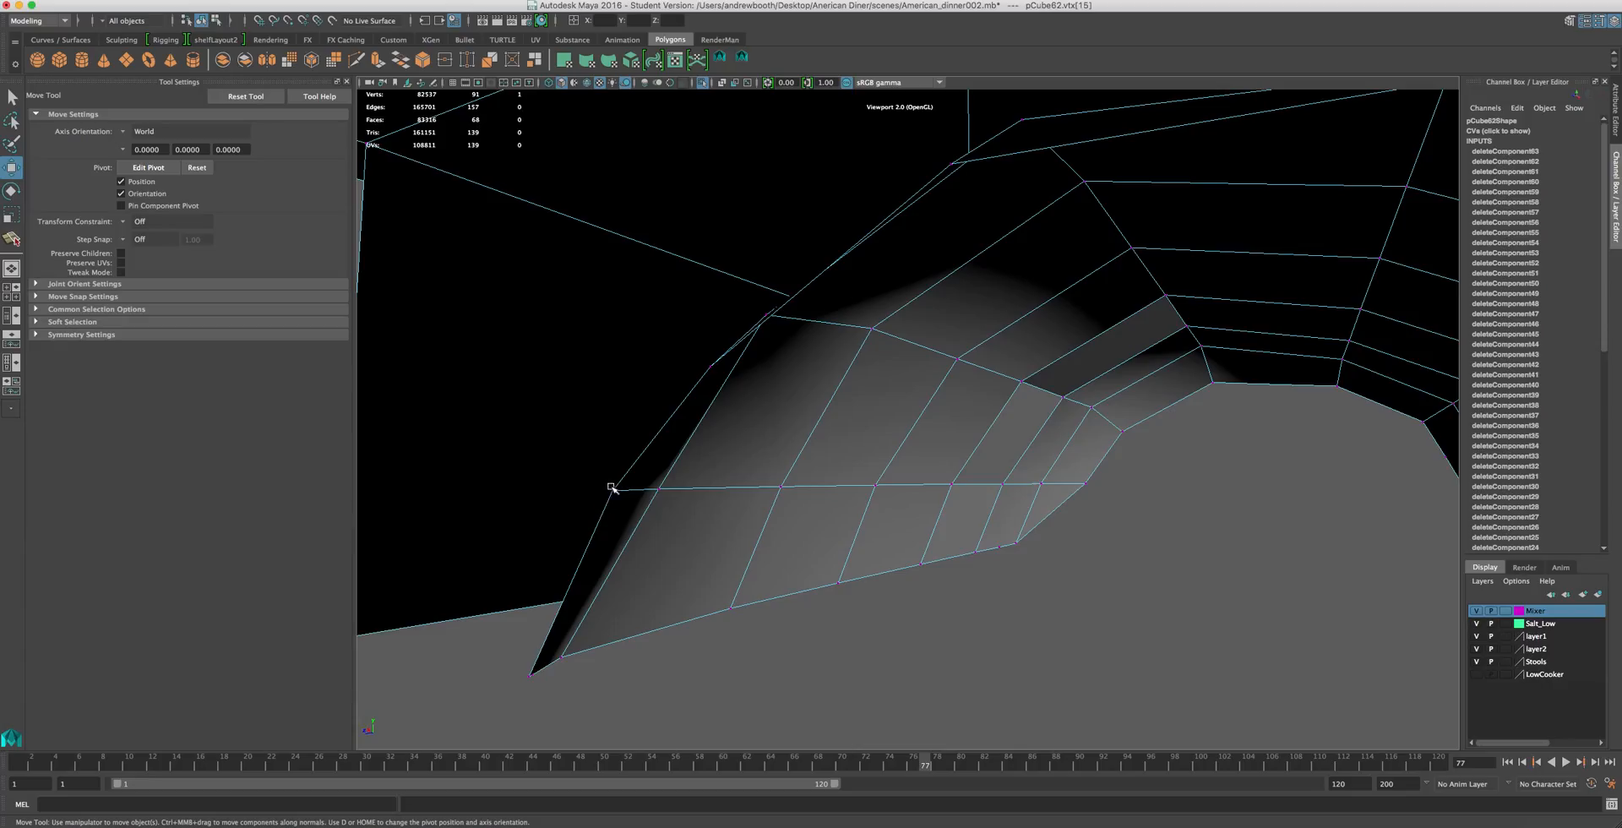
pyautogui.moveTo(574, 635); pyautogui.dragTo(494, 706)
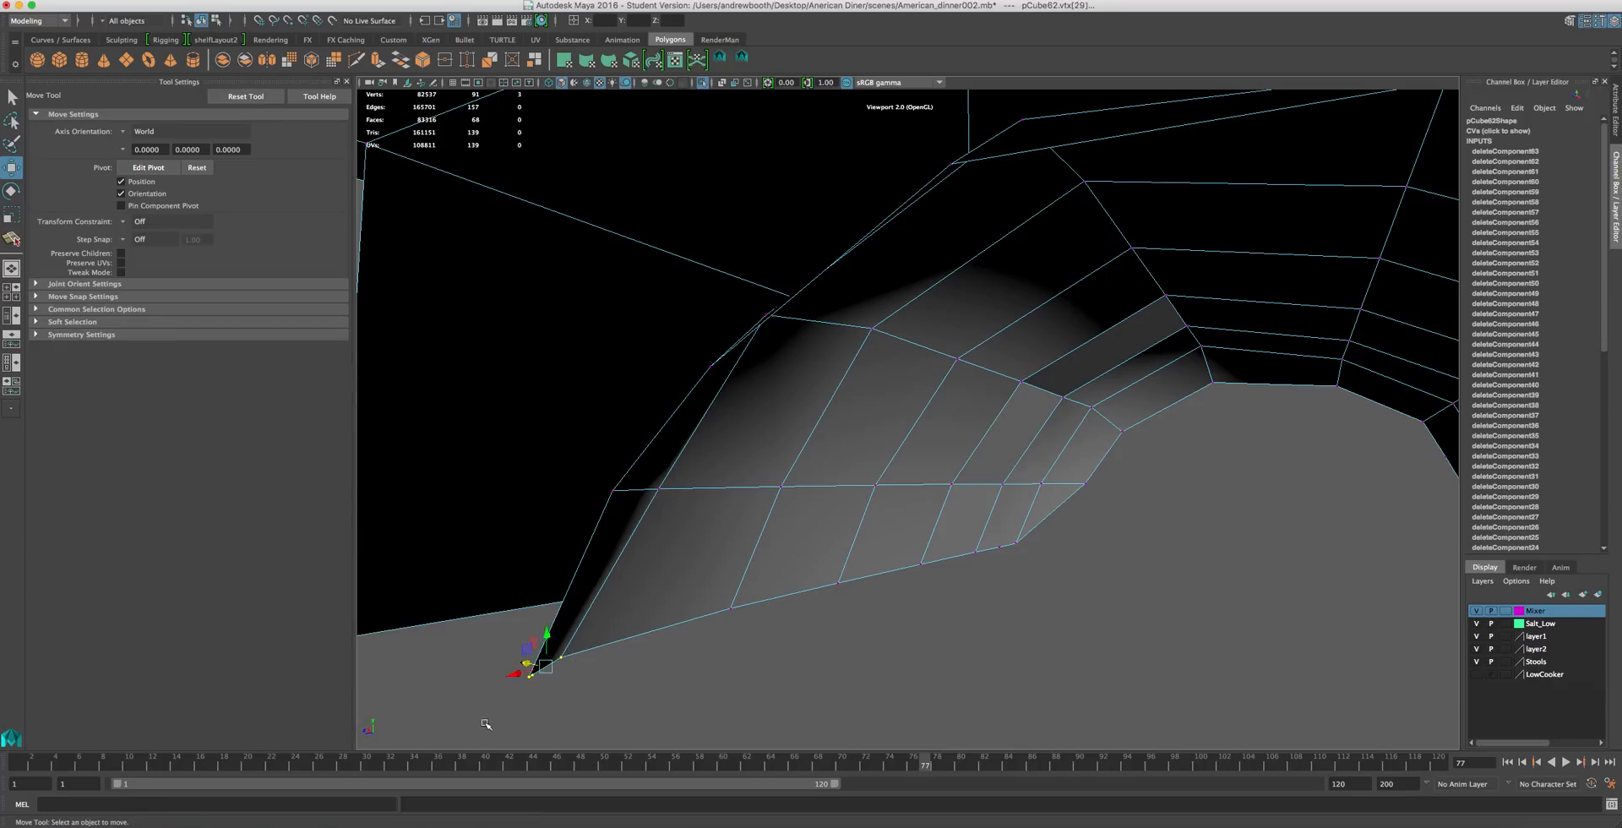
pyautogui.press('Delete')
pyautogui.hotkey('ctrl', 'z')
# - Delete the single redundant vertex at the arch's lower rim corner
pyautogui.keyDown('alt'); pyautogui.moveTo(655, 655); pyautogui.dragTo(612, 647); pyautogui.keyUp('alt')
pyautogui.moveTo(766, 639); pyautogui.dragTo(760, 658)
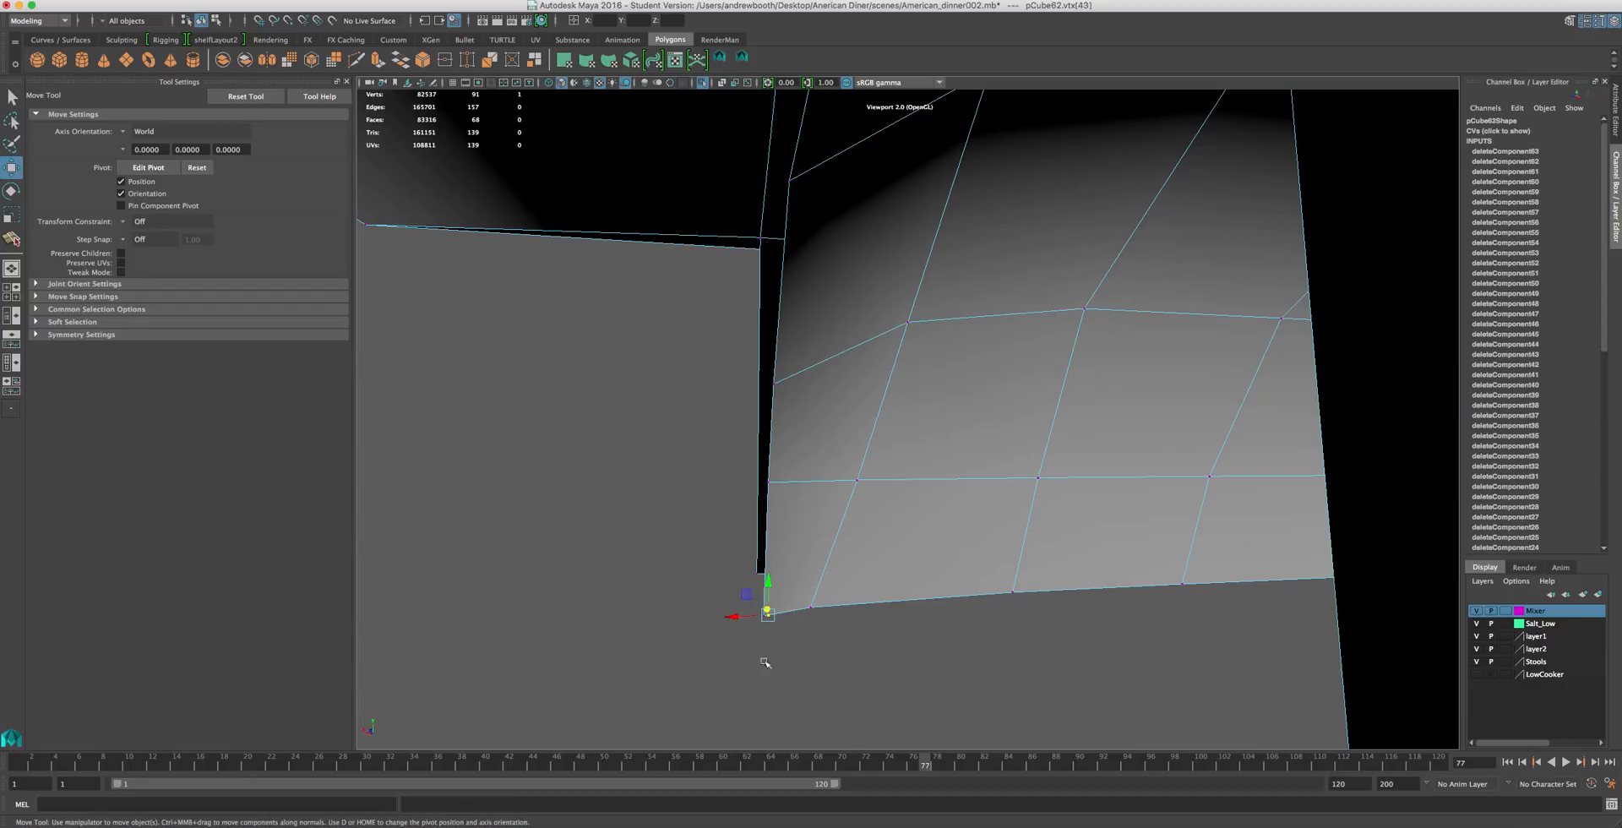
pyautogui.press('Delete')
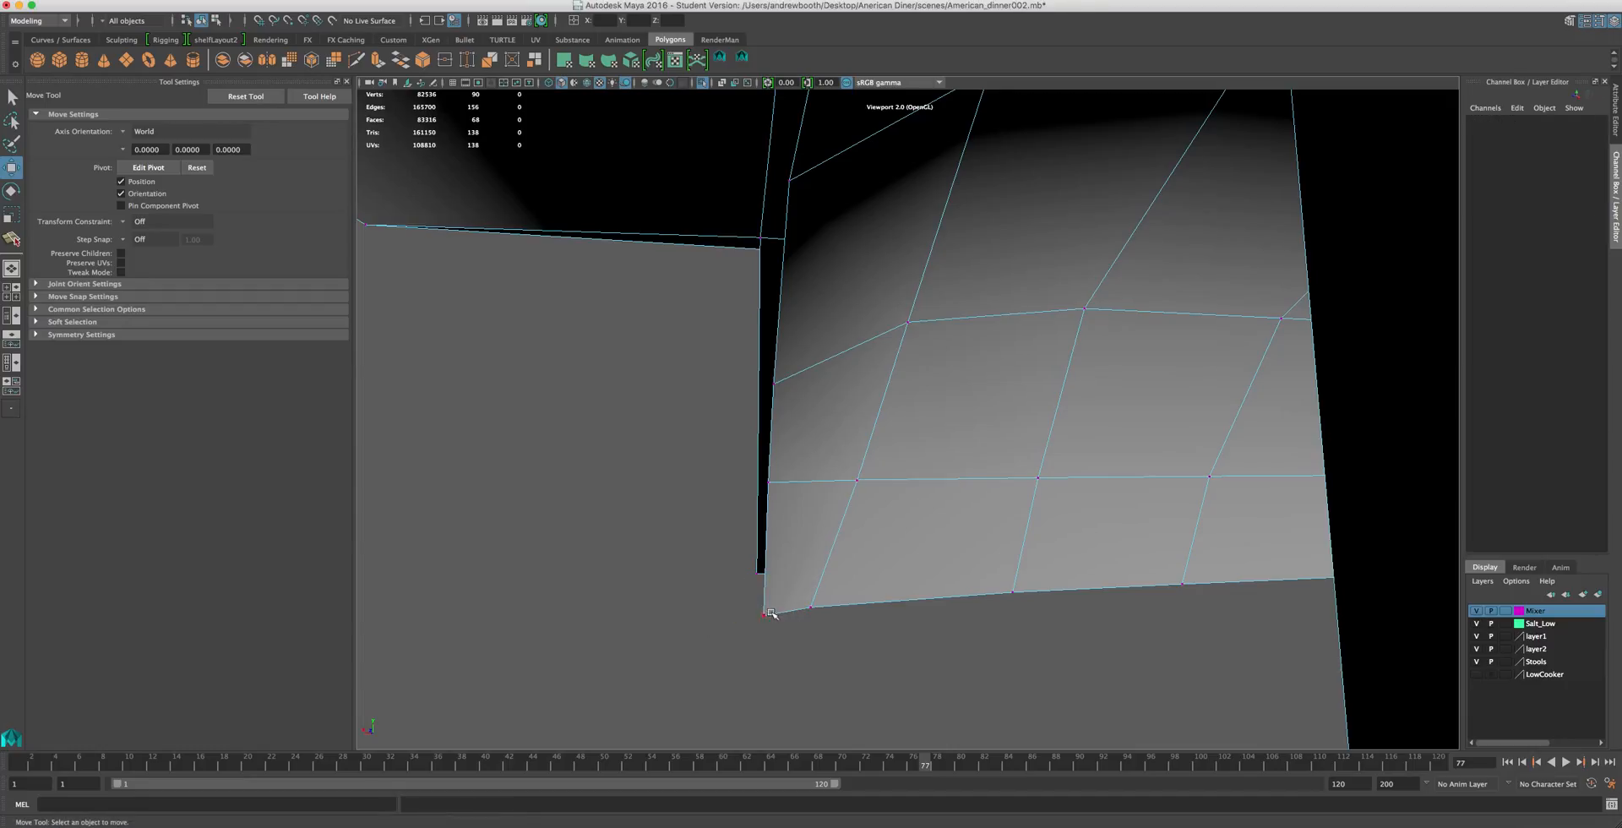
# - Try deleting the remaining vertex at the arch's lower corner, undo that, and nudge the vertex slightly
pyautogui.click(769, 614)
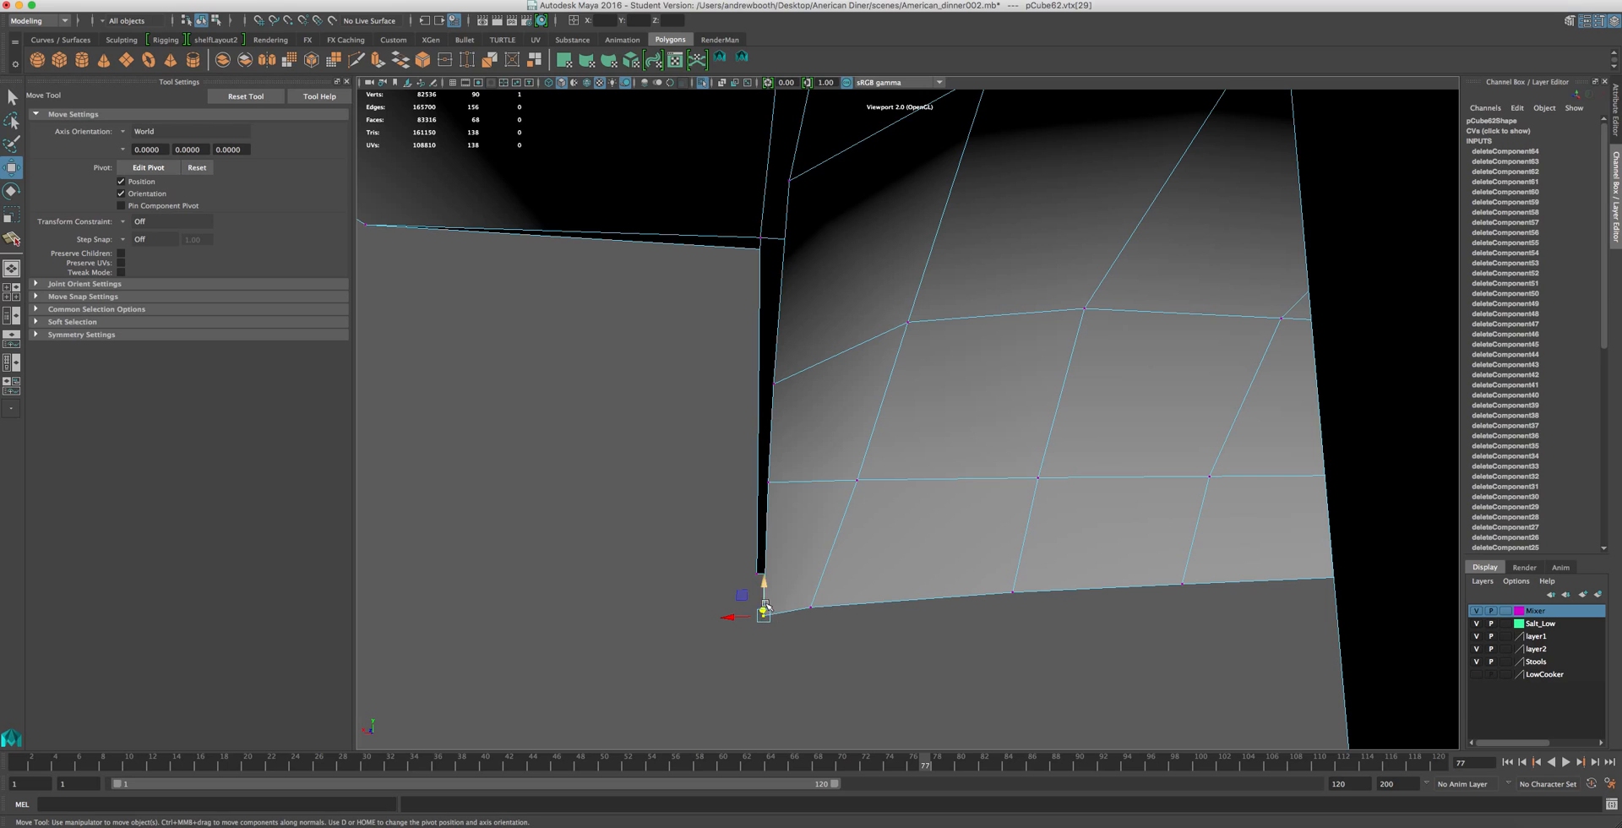
pyautogui.press('Delete')
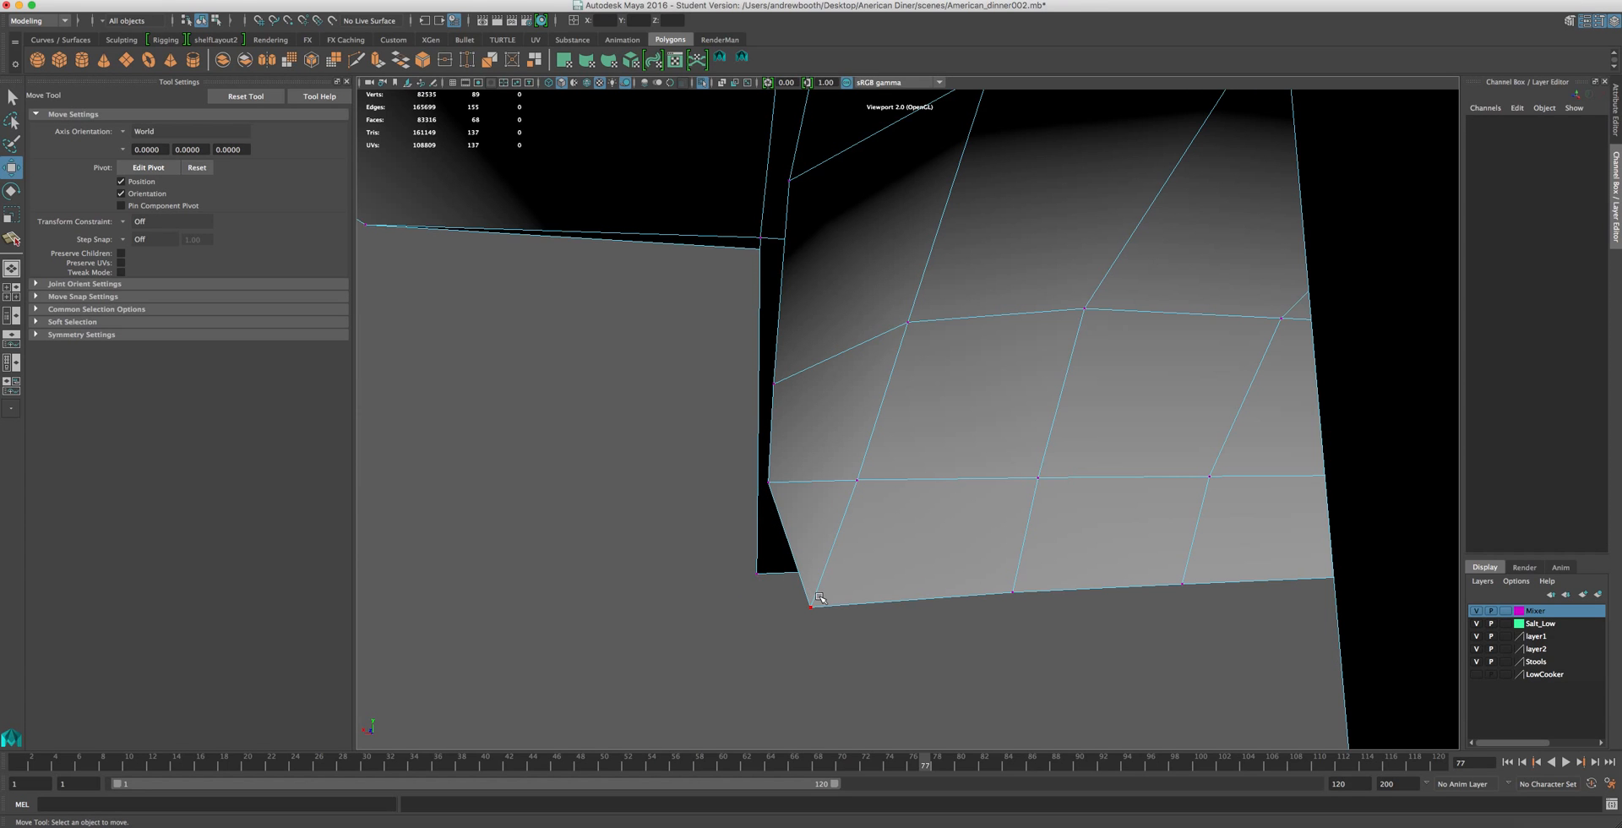
pyautogui.hotkey('ctrl', 'z')
pyautogui.keyDown('alt'); pyautogui.moveTo(732, 636); pyautogui.dragTo(840, 638); pyautogui.keyUp('alt')
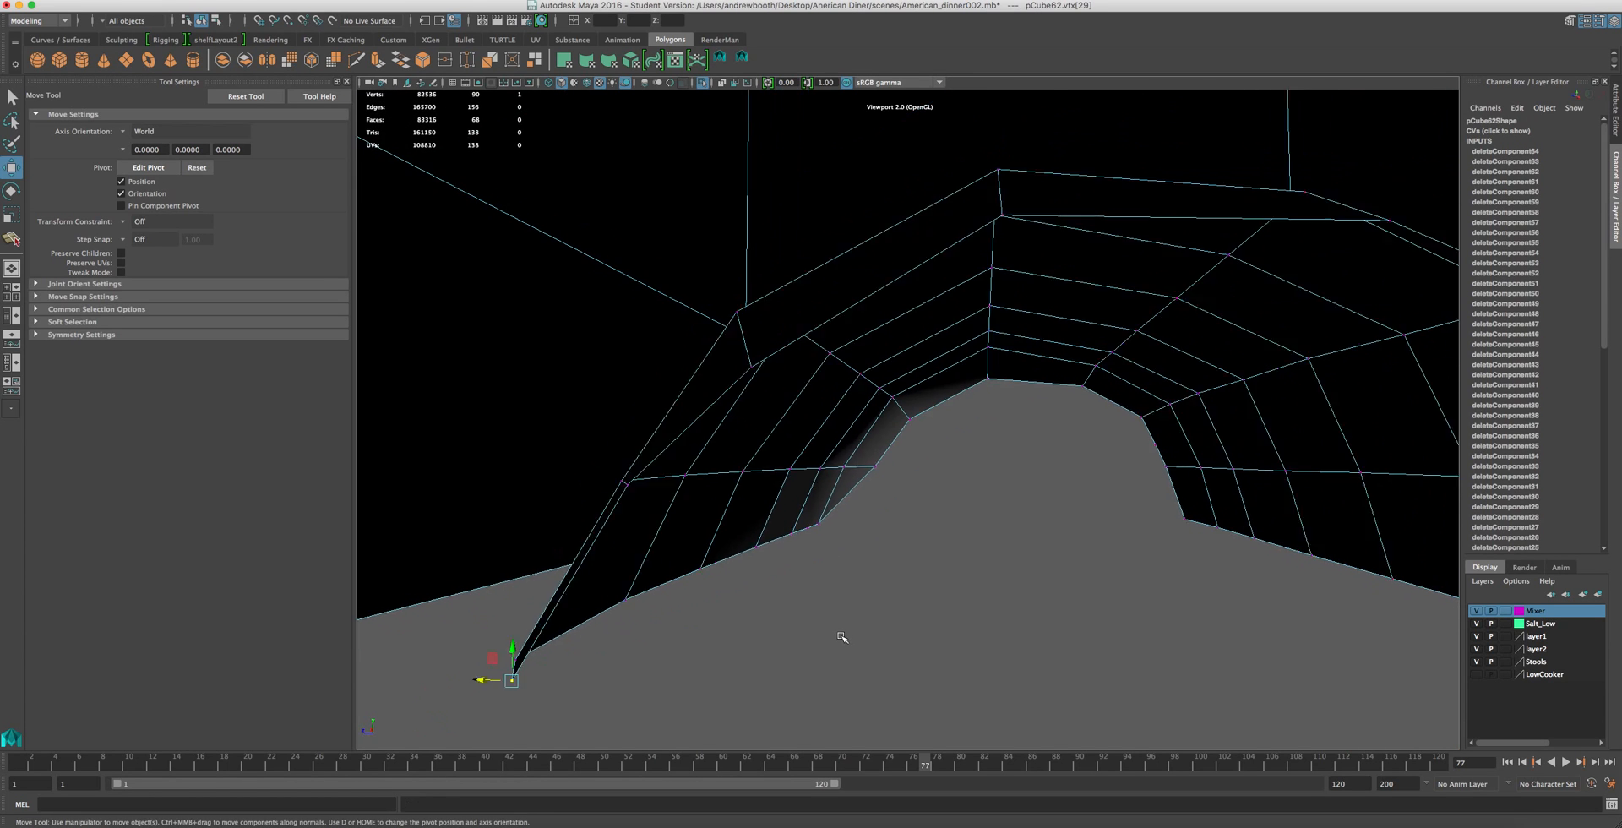
pyautogui.scroll(-5, 834, 641)
pyautogui.moveTo(651, 561); pyautogui.dragTo(641, 561)
pyautogui.keyDown('alt'); pyautogui.moveTo(932, 404); pyautogui.dragTo(857, 416); pyautogui.keyUp('alt')
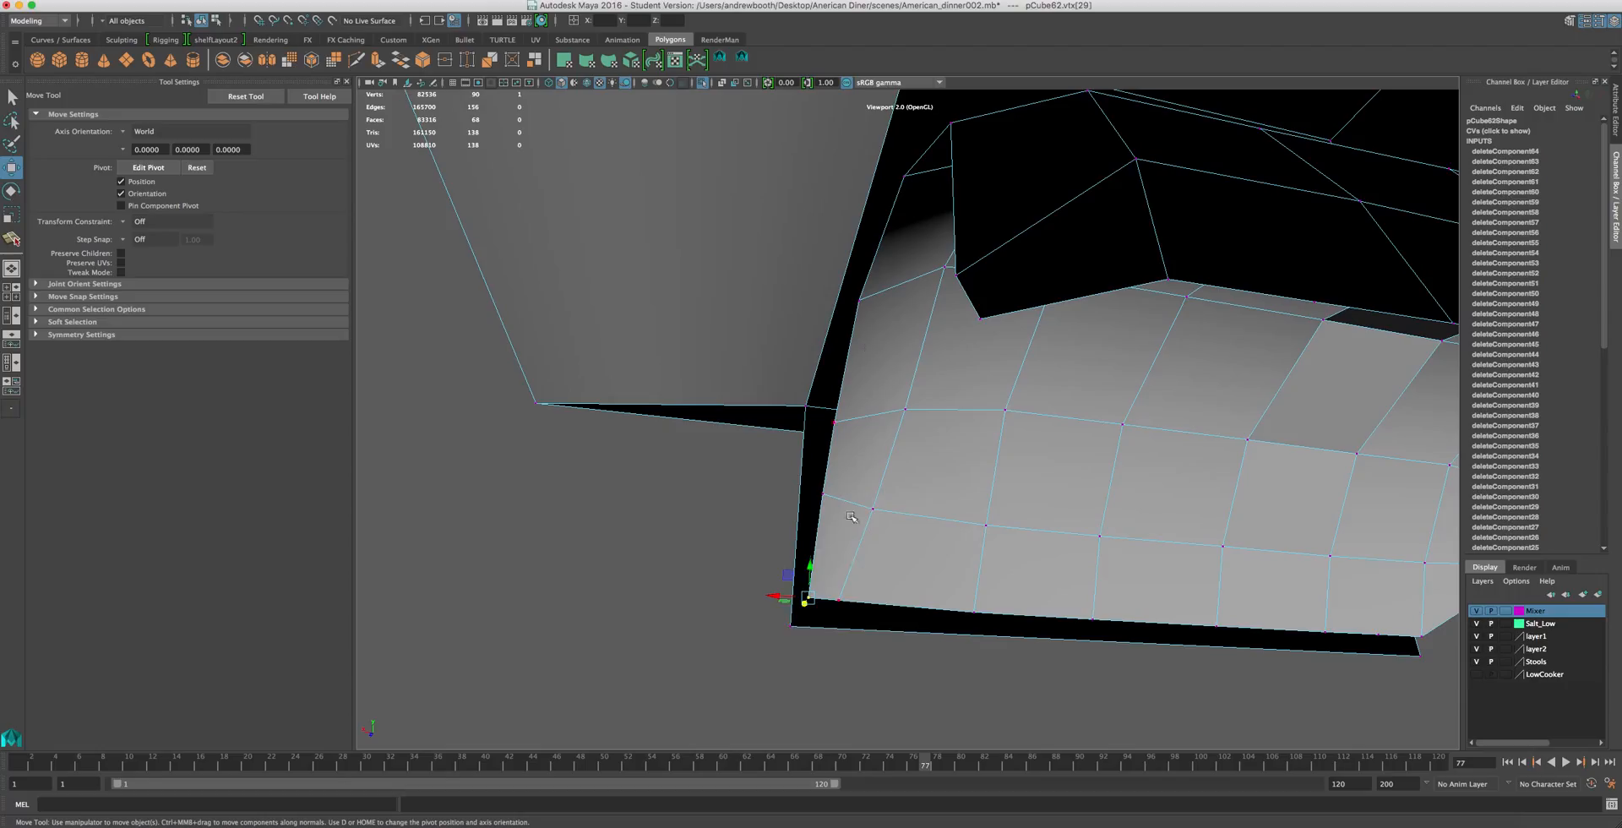
# - Delete the whole outermost strip of narrow faces along the arch's uneven end
pyautogui.moveTo(840, 539); pyautogui.dragTo(837, 502, button='right')
pyautogui.moveTo(832, 567); pyautogui.dragTo(831, 553, button='right')
pyautogui.click(834, 540)
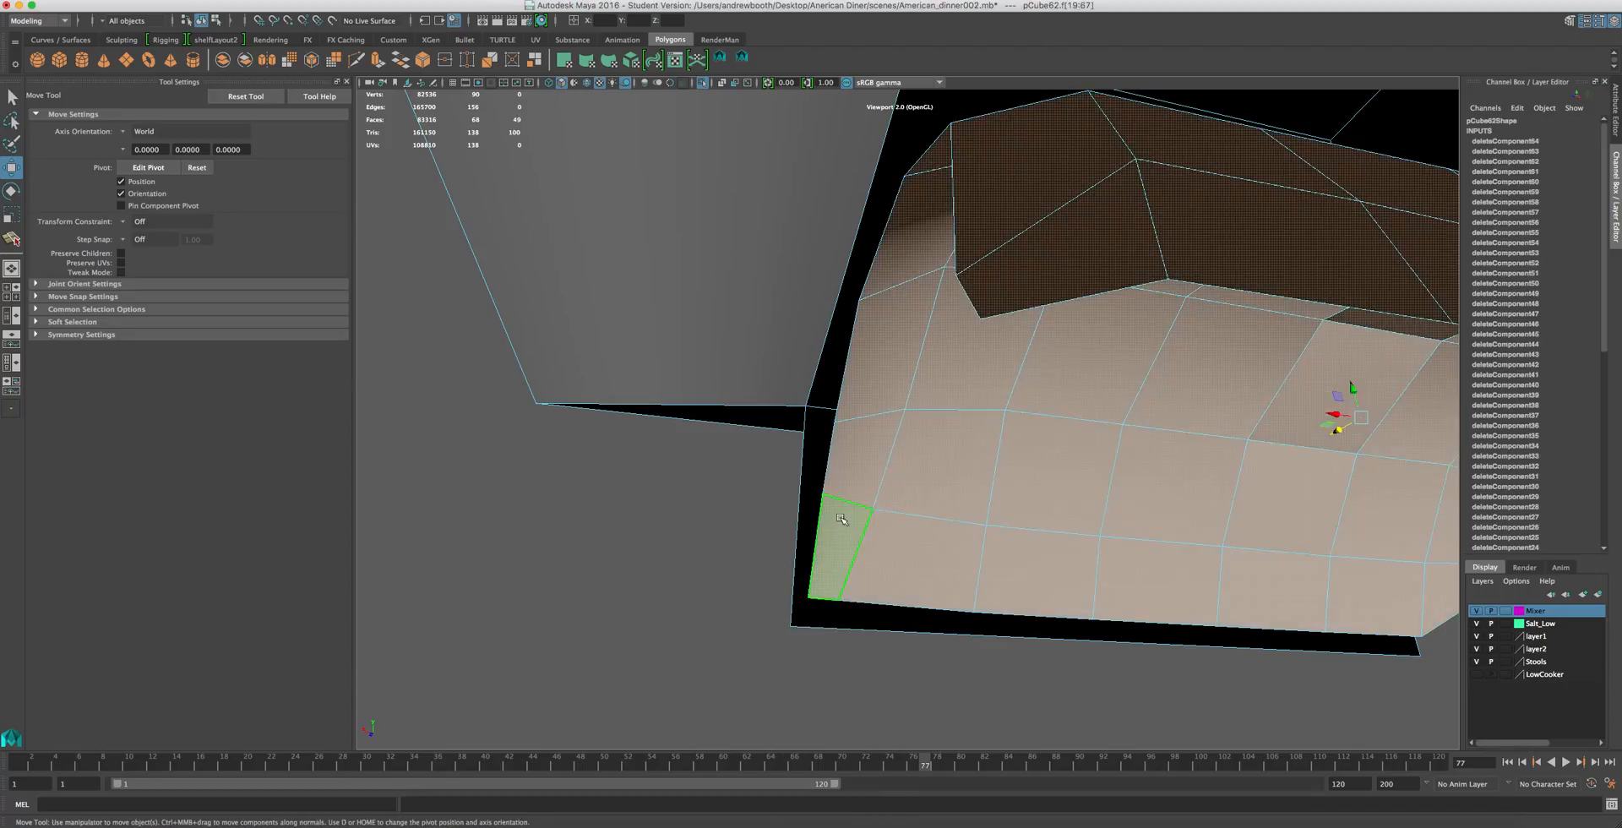
pyautogui.keyDown('alt'); pyautogui.moveTo(845, 517); pyautogui.dragTo(865, 287); pyautogui.keyUp('alt')
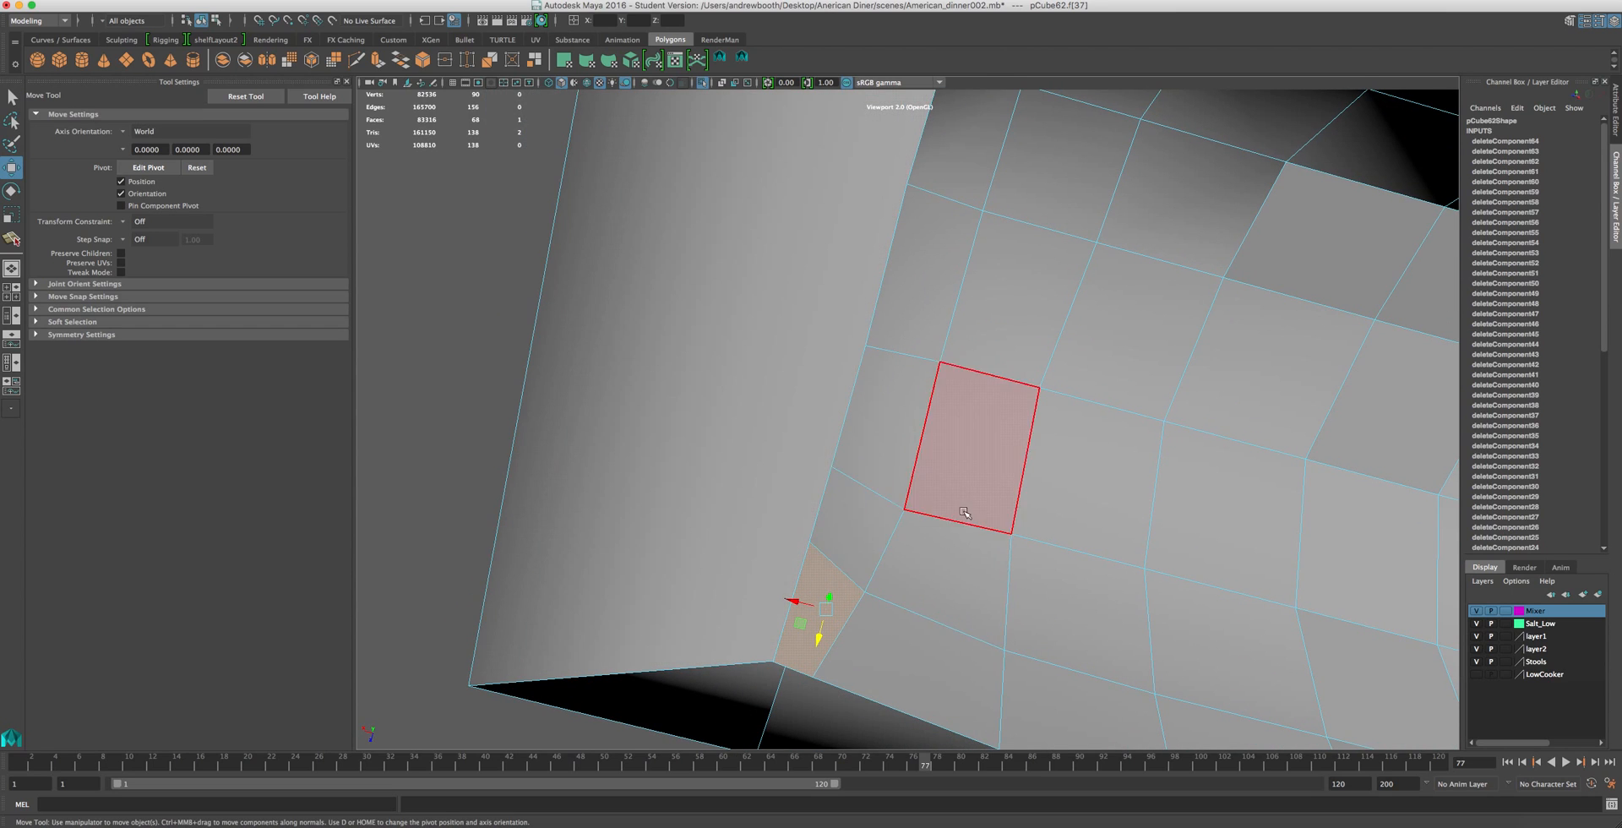
pyautogui.keyDown('shift'); pyautogui.doubleClick(869, 561); pyautogui.keyUp('shift')
pyautogui.keyDown('alt'); pyautogui.moveTo(869, 561); pyautogui.dragTo(1048, 732); pyautogui.keyUp('alt')
pyautogui.press('Delete')
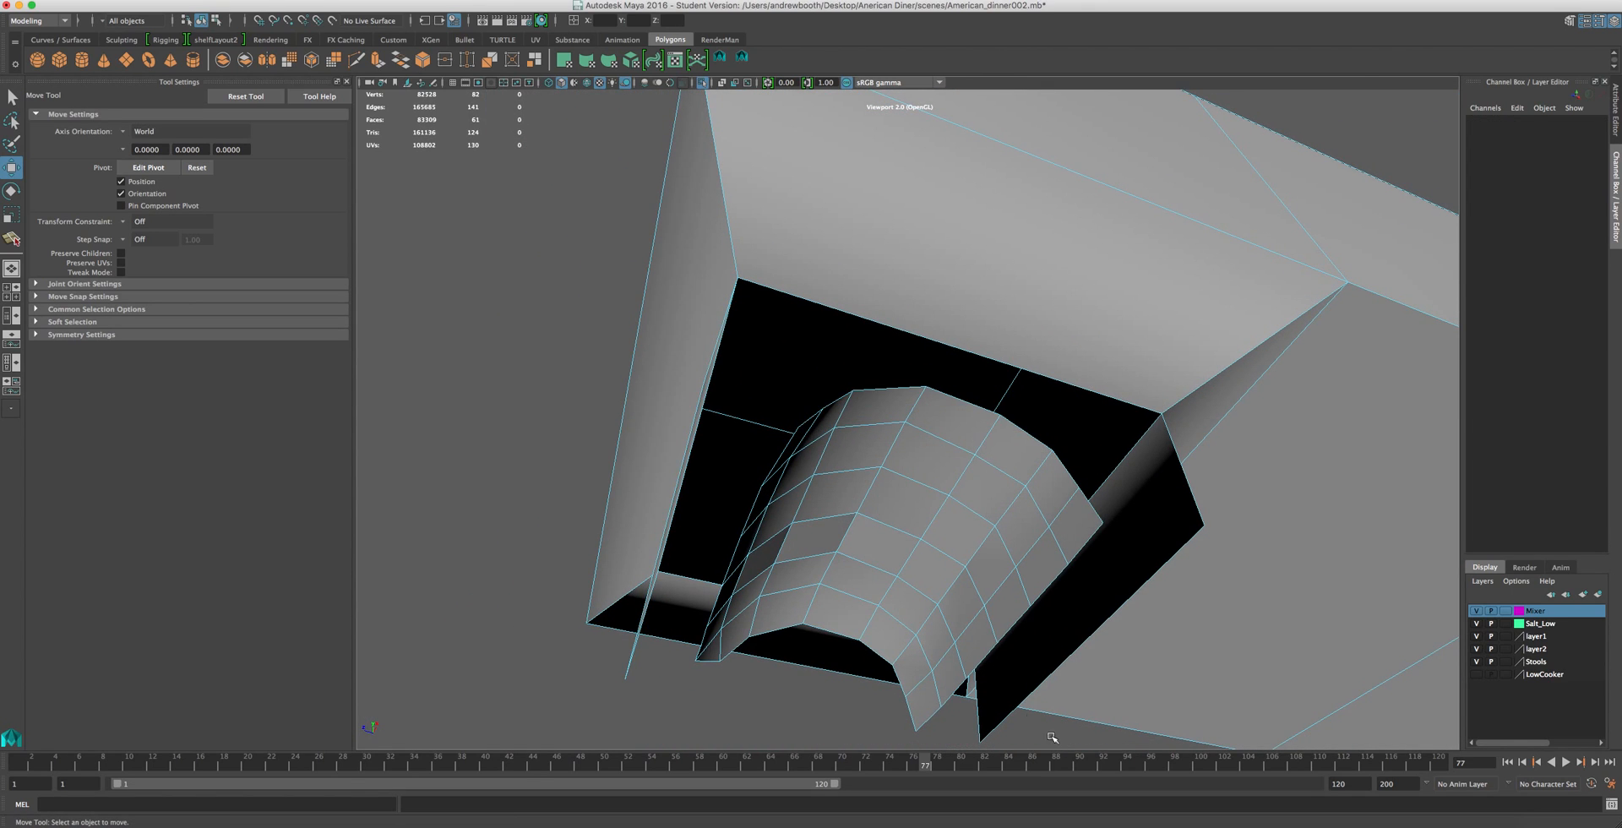
# - Select the border edges at the arch's trimmed end and scale them into a straight line
pyautogui.keyDown('alt'); pyautogui.moveTo(999, 598); pyautogui.dragTo(819, 615); pyautogui.keyUp('alt')
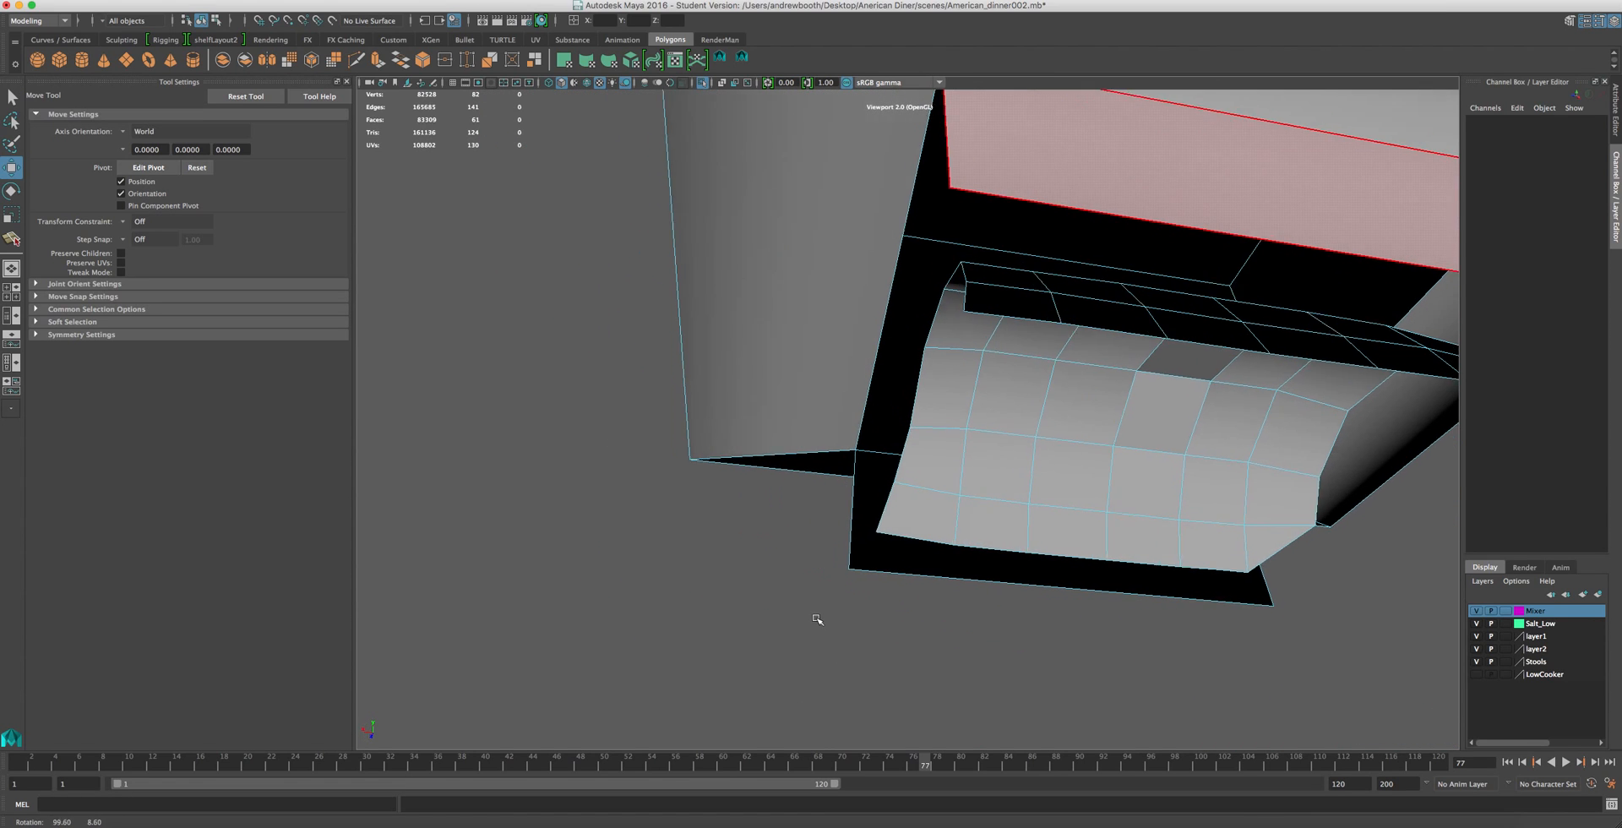
pyautogui.moveTo(943, 405); pyautogui.dragTo(963, 309, button='right')
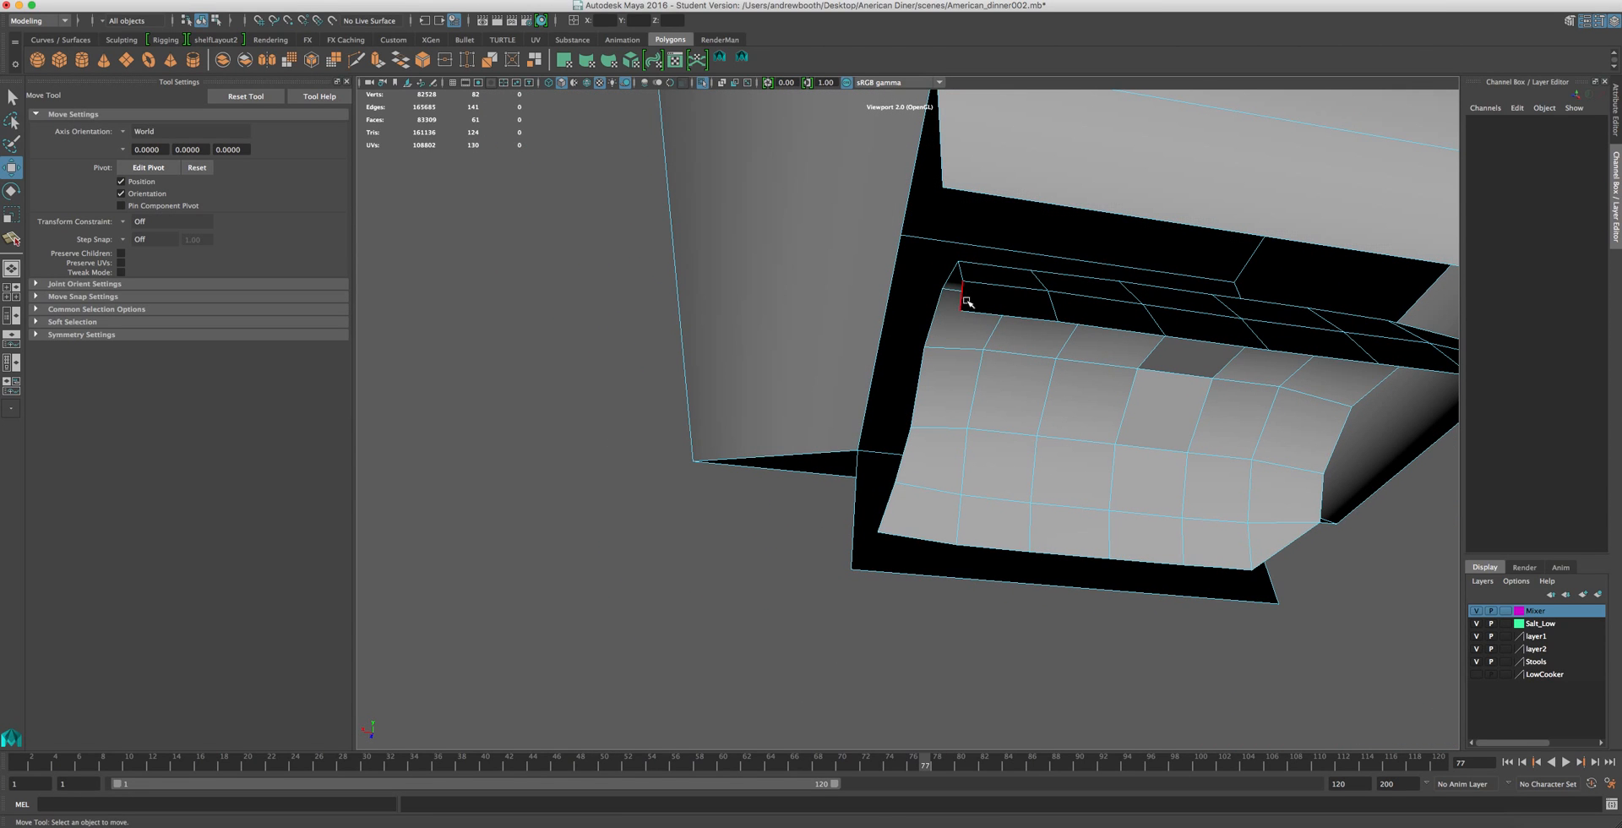
pyautogui.click(969, 297)
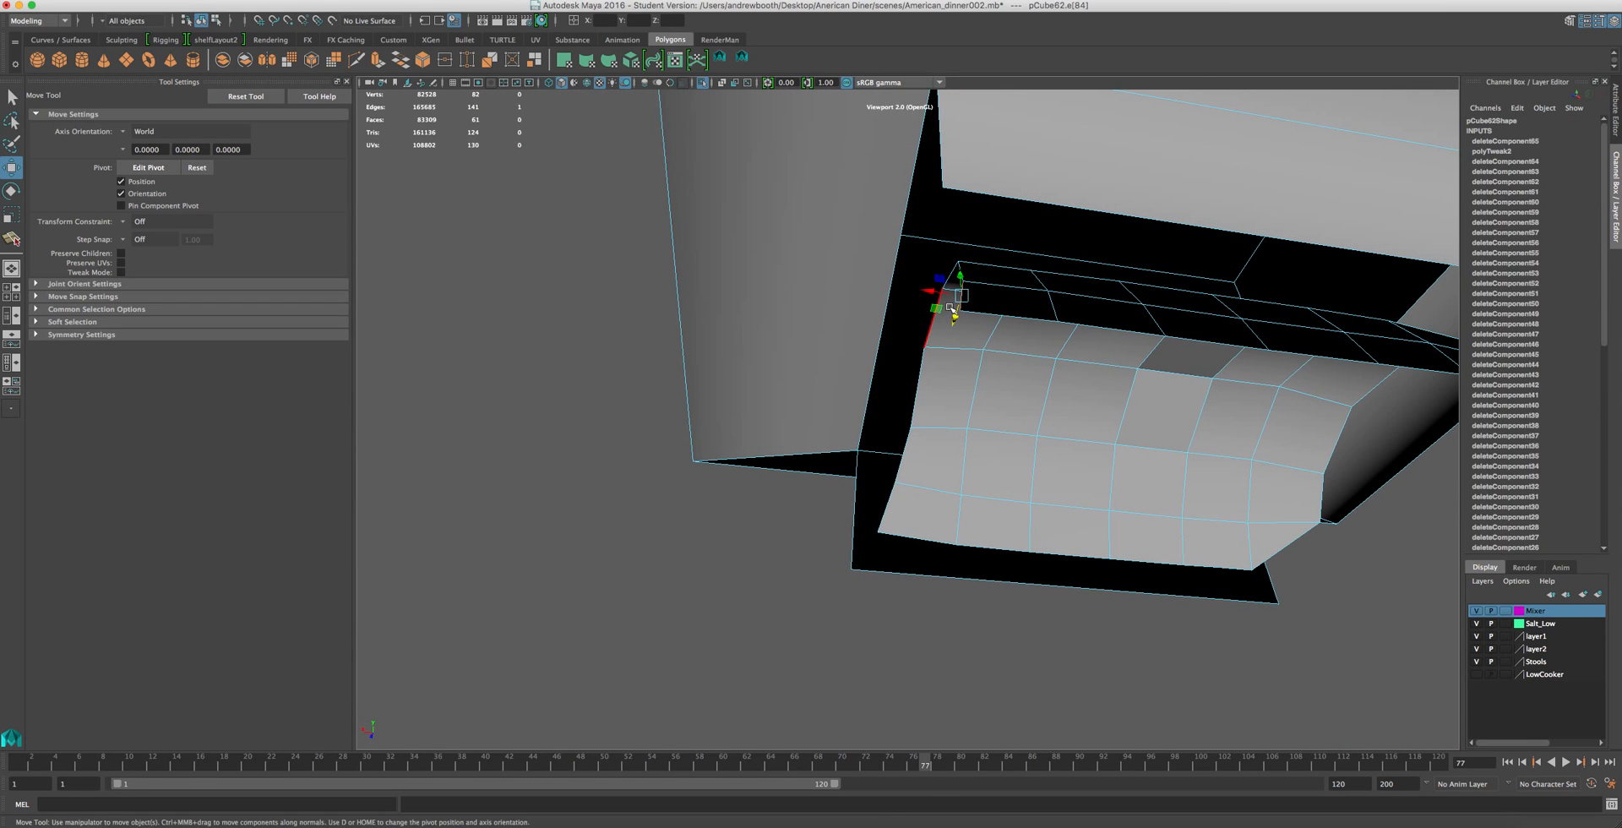
pyautogui.doubleClick(922, 388)
pyautogui.keyDown('shift'); pyautogui.click(897, 502); pyautogui.keyUp('shift')
pyautogui.press('r')
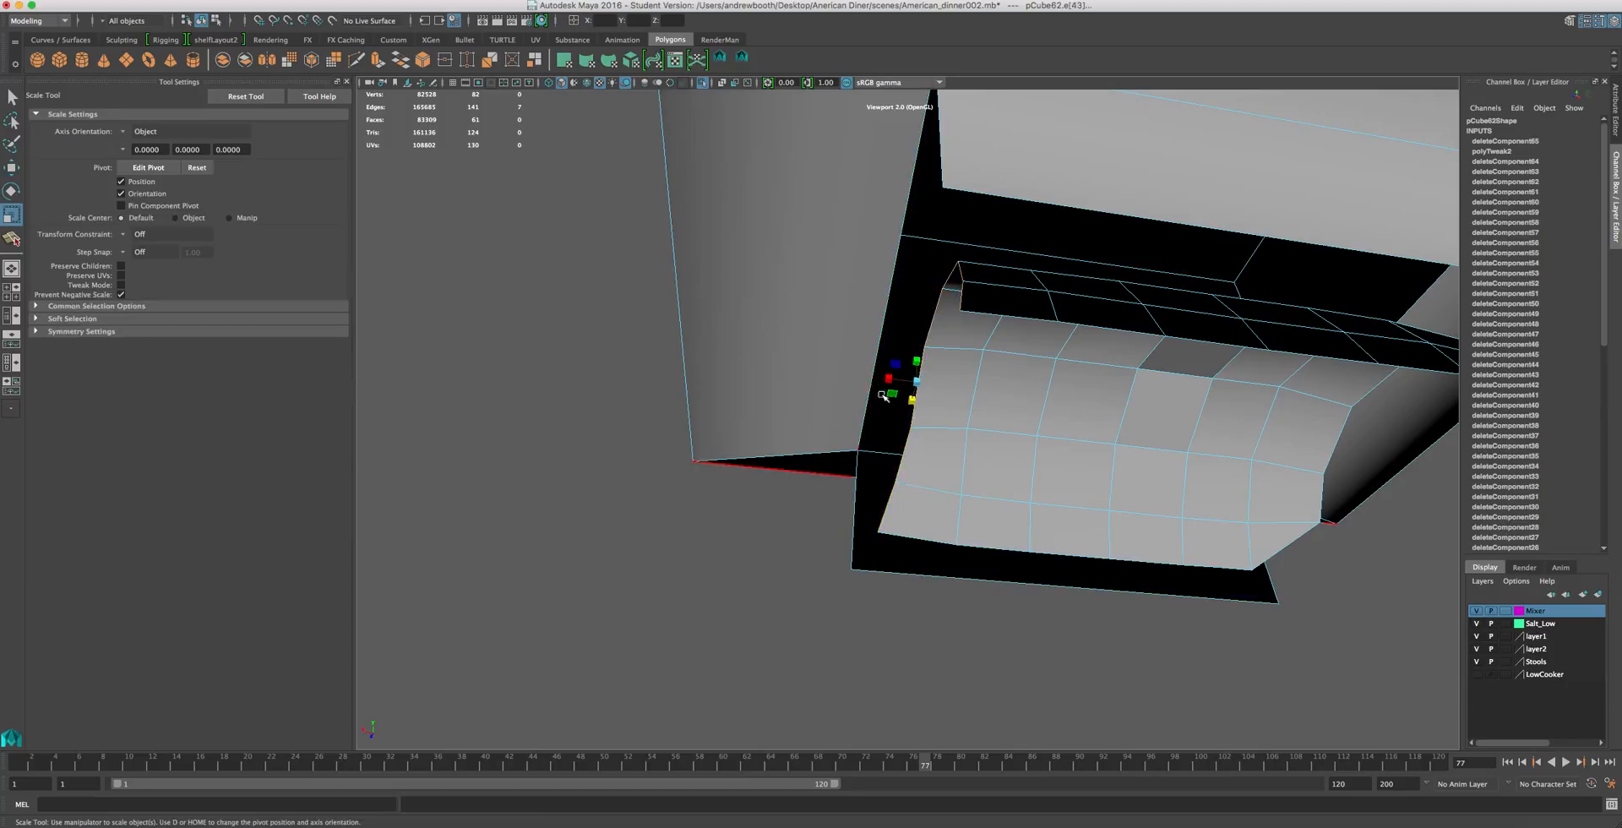
pyautogui.keyDown('alt'); pyautogui.moveTo(885, 380); pyautogui.dragTo(973, 557); pyautogui.keyUp('alt')
pyautogui.press('w')
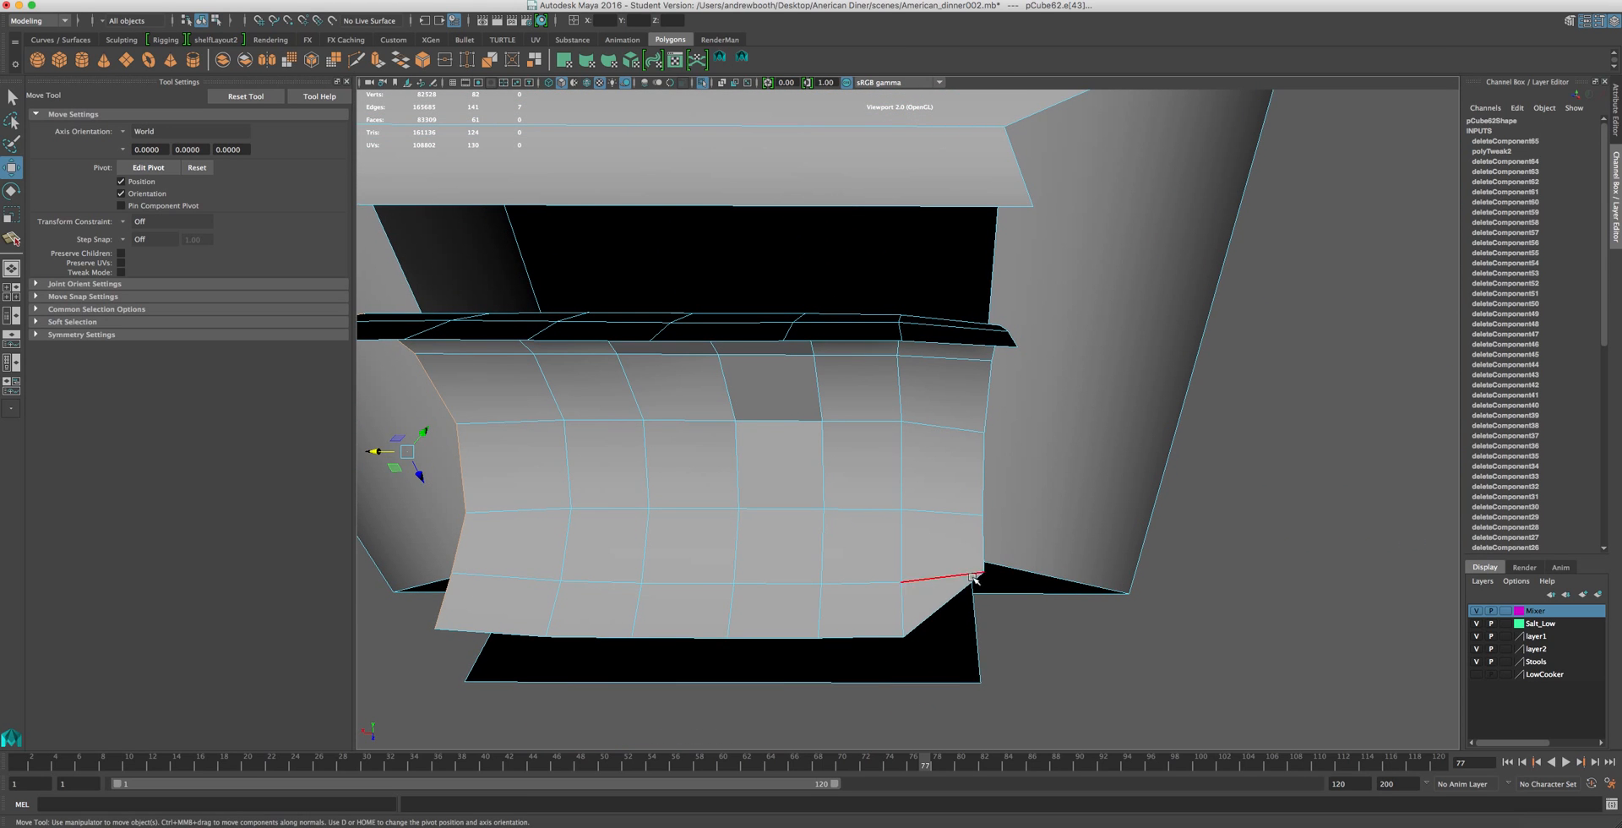
# - Delete the outermost strip of faces at the opposite end of the arch, including its triangular corner face
pyautogui.moveTo(913, 525); pyautogui.dragTo(913, 553, button='right')
pyautogui.click(926, 583)
pyautogui.keyDown('alt'); pyautogui.moveTo(924, 581); pyautogui.dragTo(1089, 338); pyautogui.keyUp('alt')
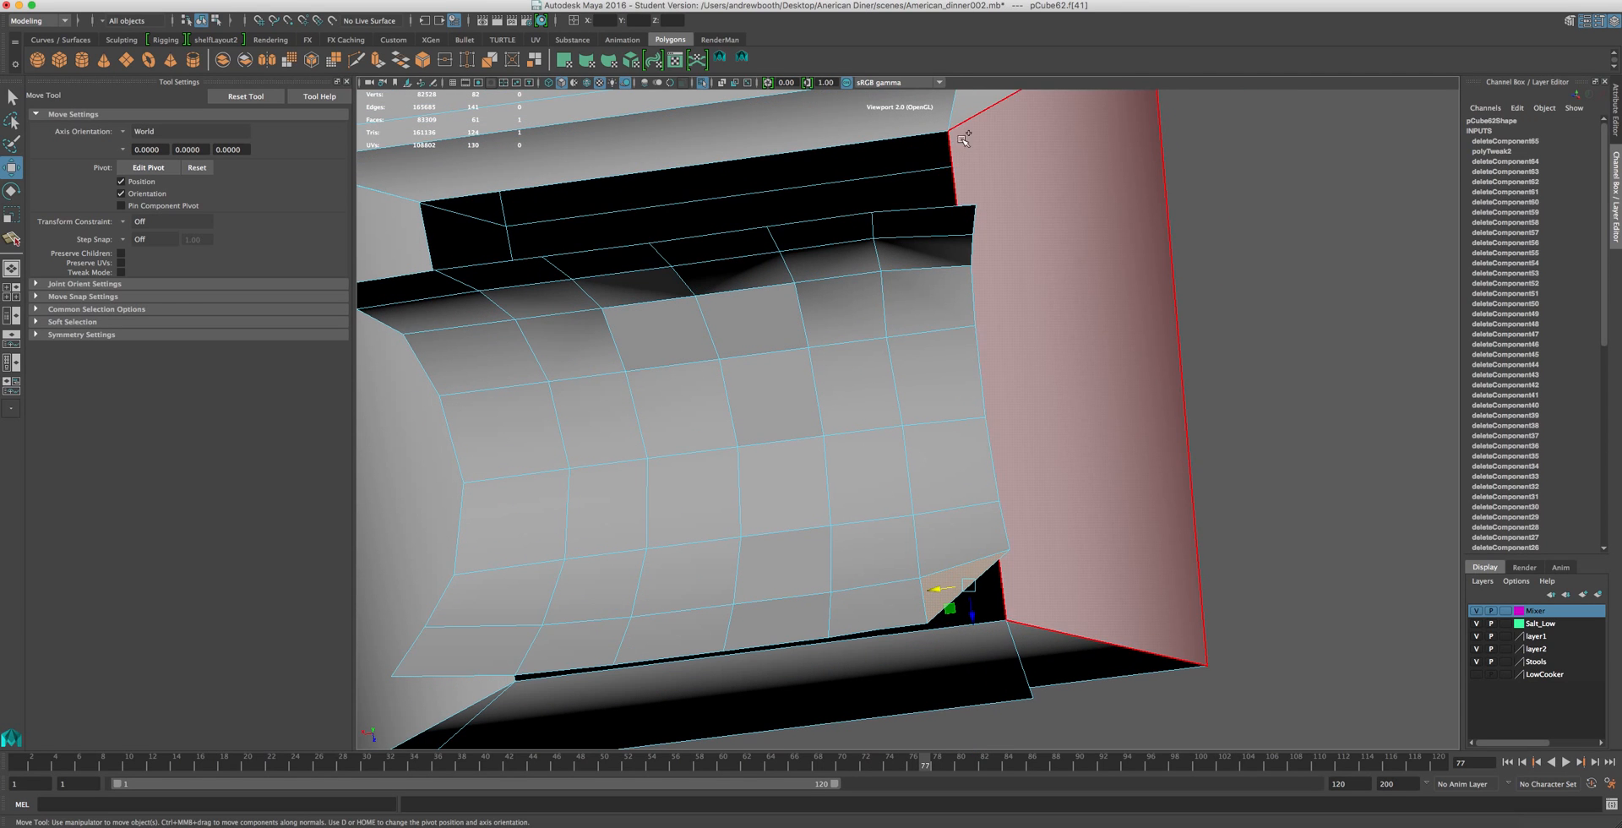
pyautogui.keyDown('shift'); pyautogui.doubleClick(912, 220); pyautogui.keyUp('shift')
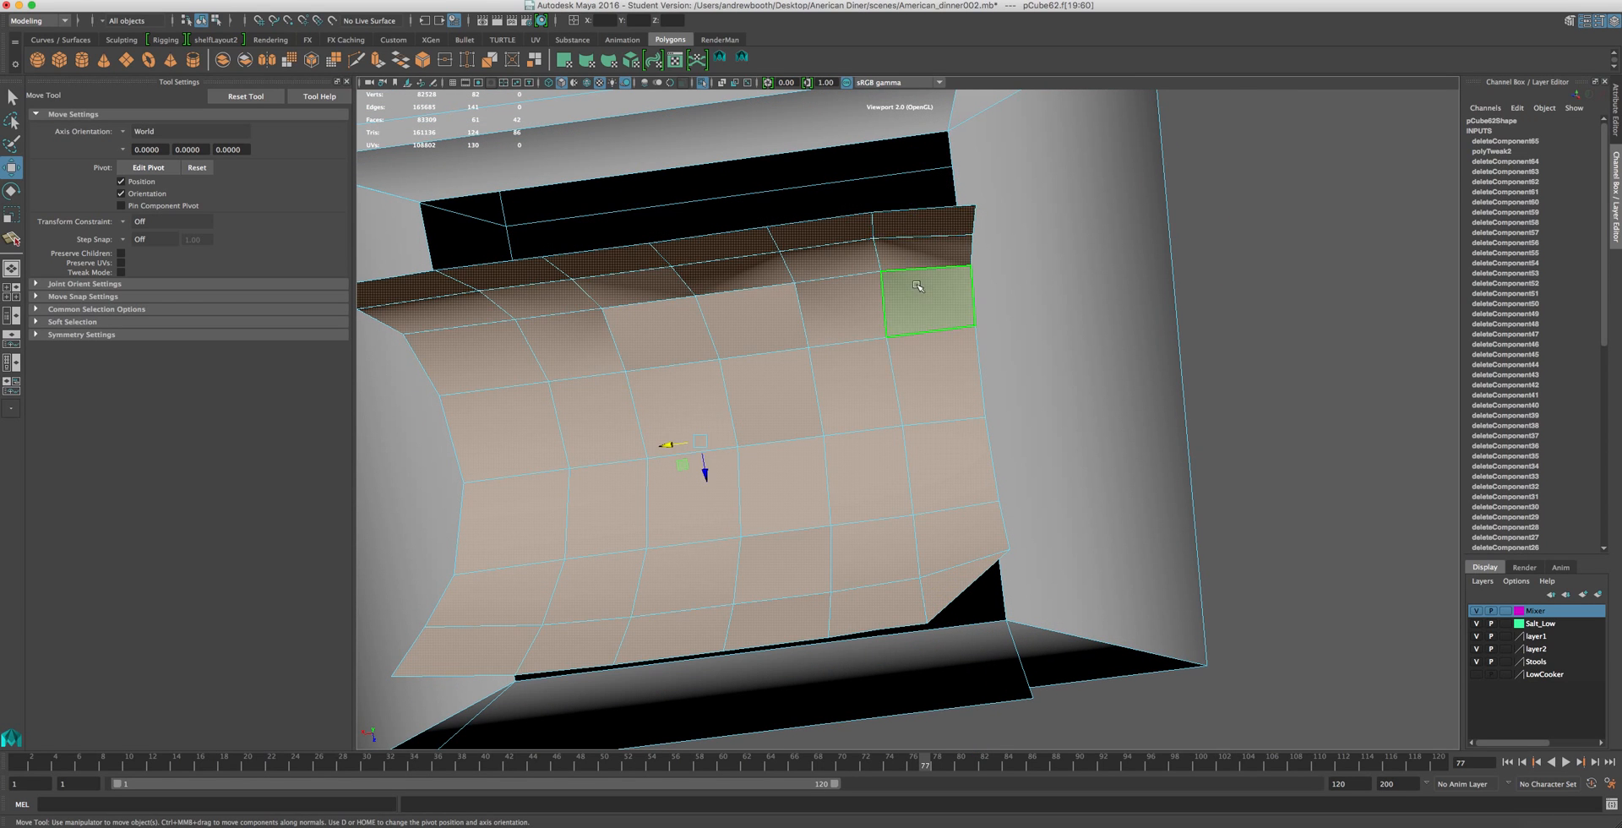
pyautogui.click(965, 564)
pyautogui.keyDown('shift'); pyautogui.doubleClick(947, 286); pyautogui.keyUp('shift')
pyautogui.click(947, 357)
pyautogui.keyDown('shift'); pyautogui.click(946, 450); pyautogui.keyUp('shift')
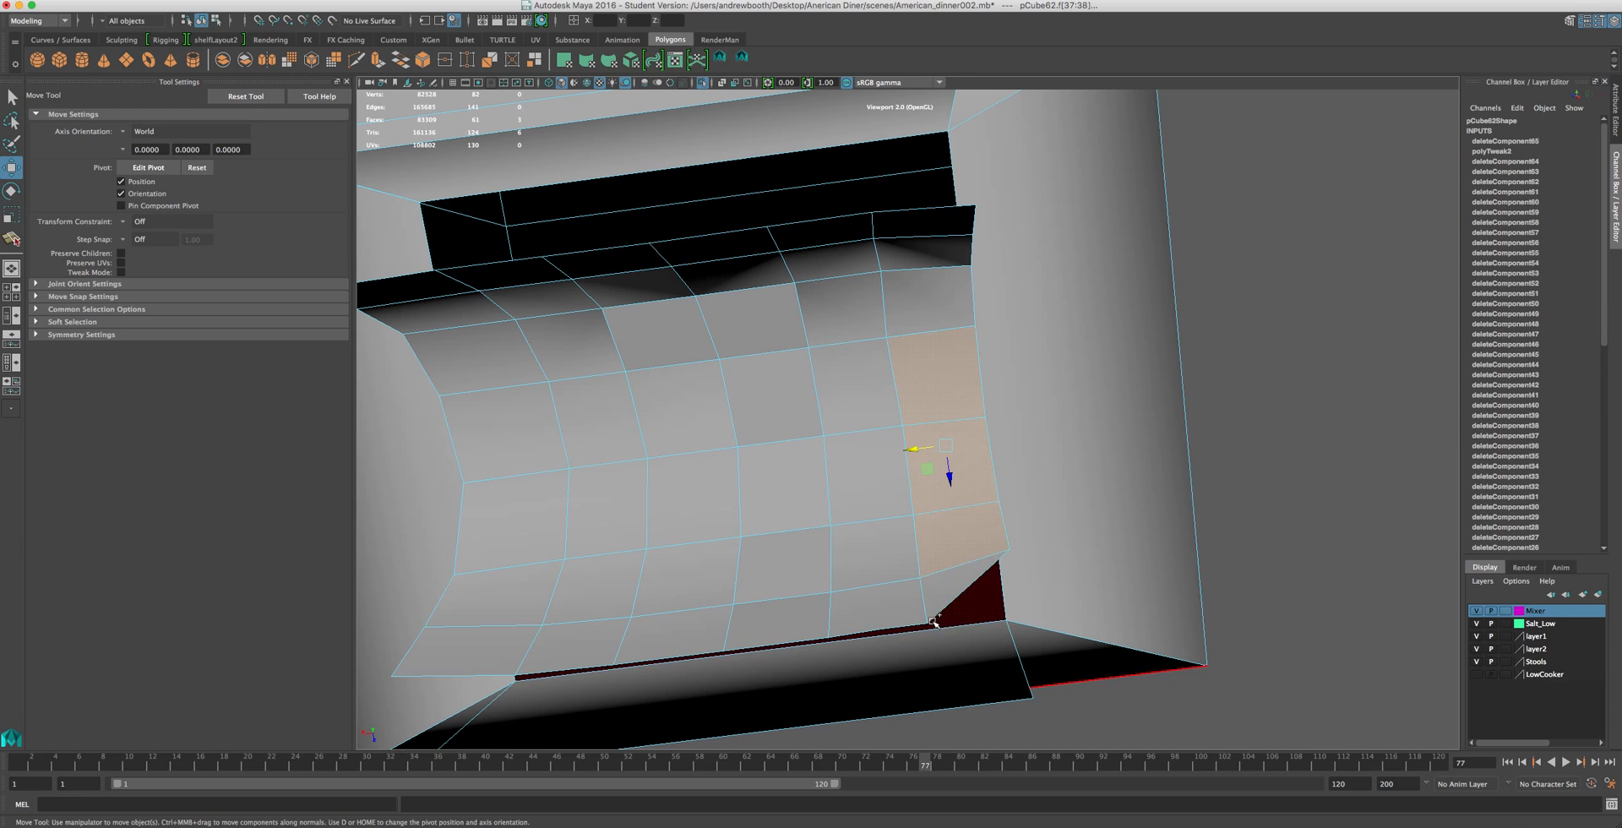
pyautogui.keyDown('shift'); pyautogui.click(953, 600); pyautogui.keyUp('shift')
pyautogui.keyDown('shift'); pyautogui.click(925, 300); pyautogui.keyUp('shift')
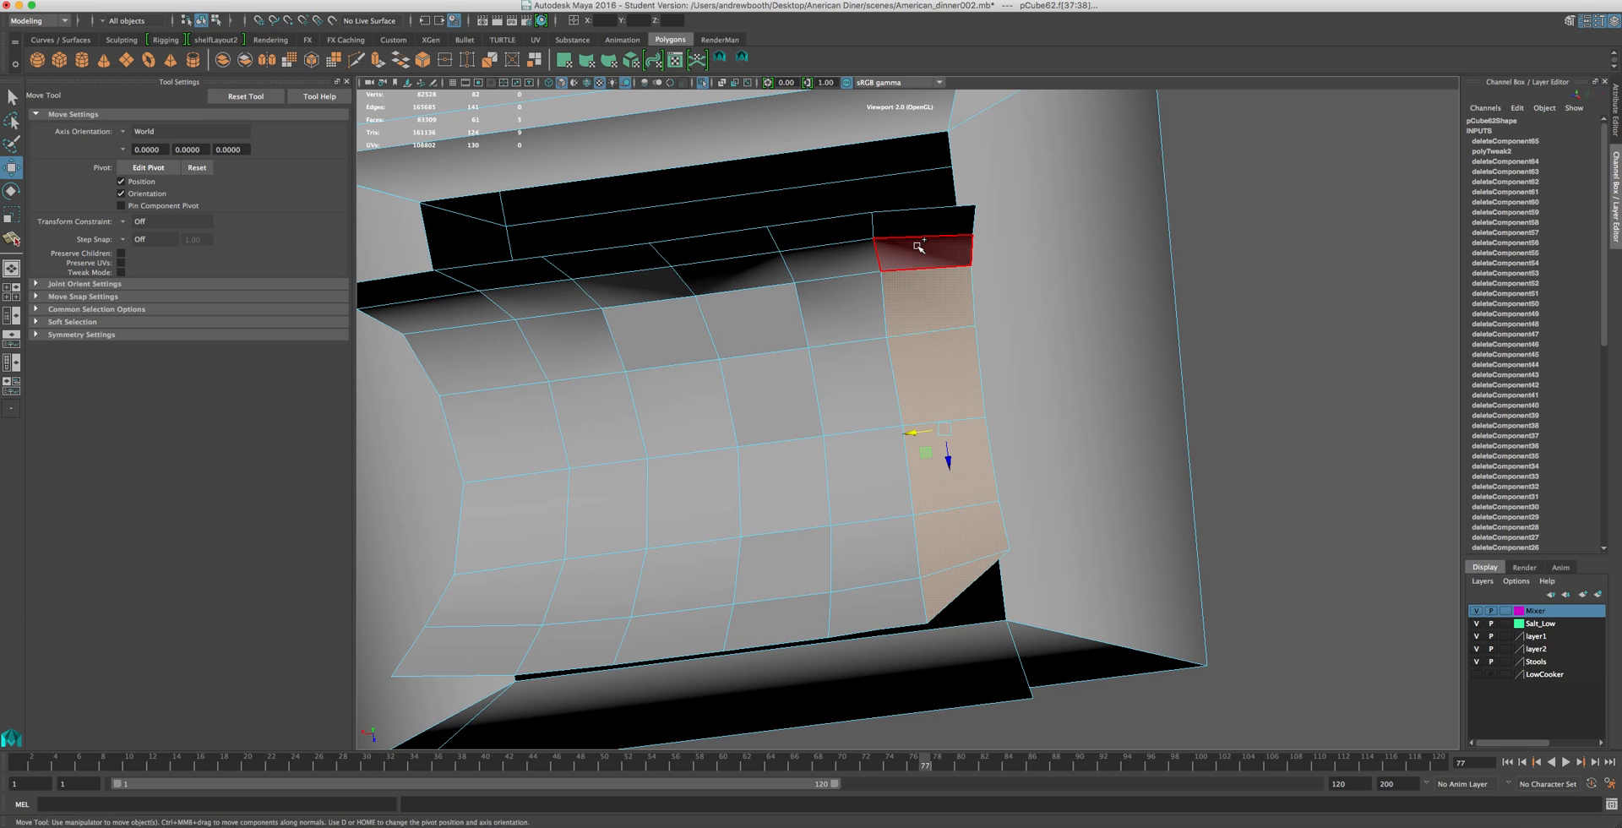
pyautogui.keyDown('shift'); pyautogui.click(918, 246); pyautogui.keyUp('shift')
pyautogui.press('Delete')
# - Flatten the newly exposed border edges of the arch by scaling them, and move them along the arch's length
pyautogui.moveTo(870, 438); pyautogui.dragTo(881, 398, button='right')
pyautogui.click(890, 394)
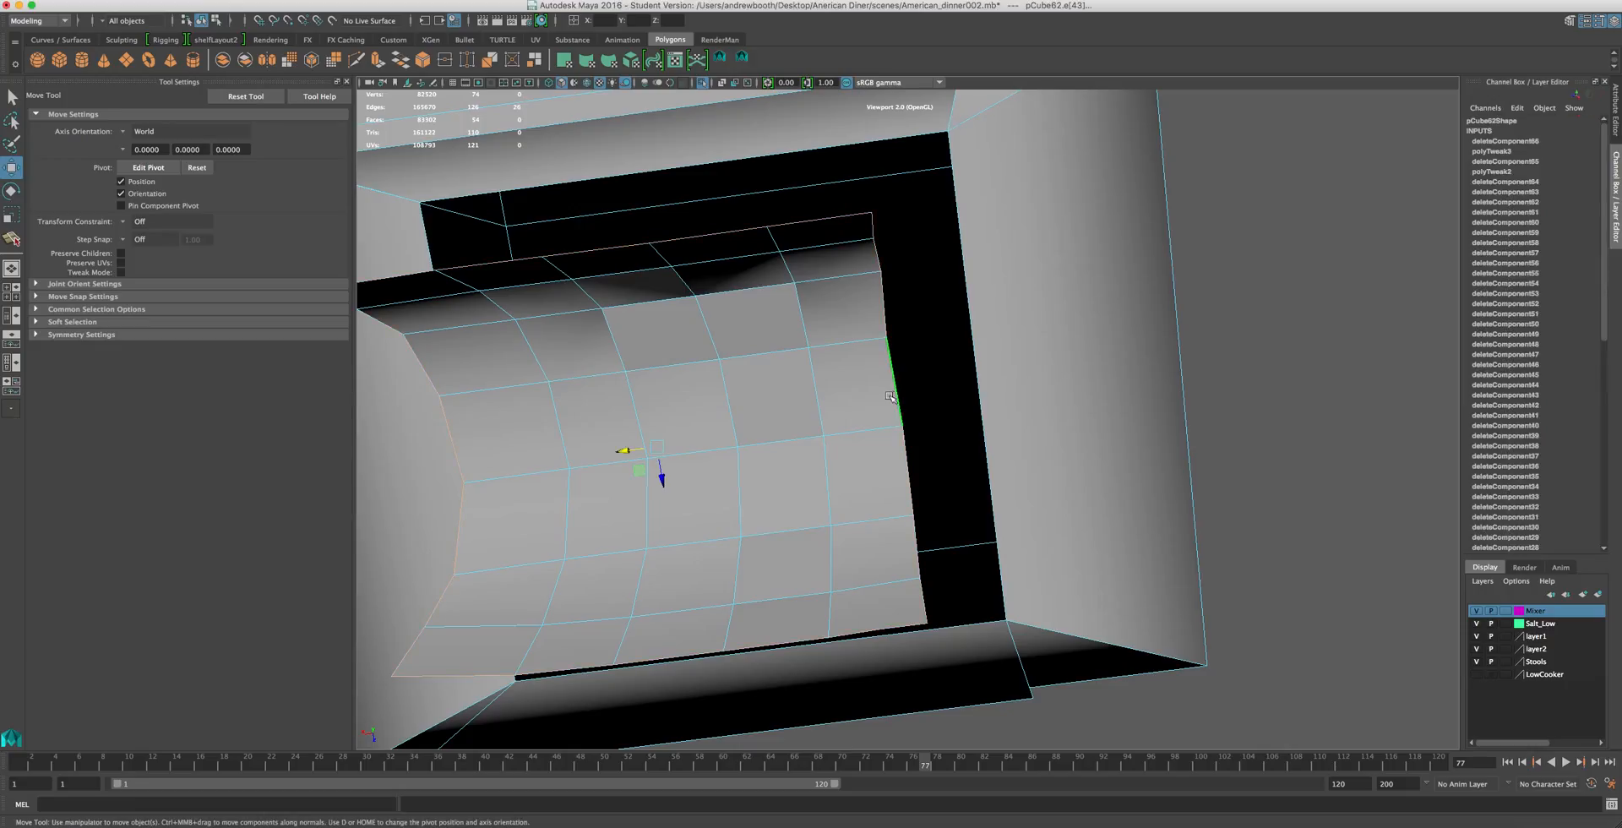
pyautogui.click(873, 228)
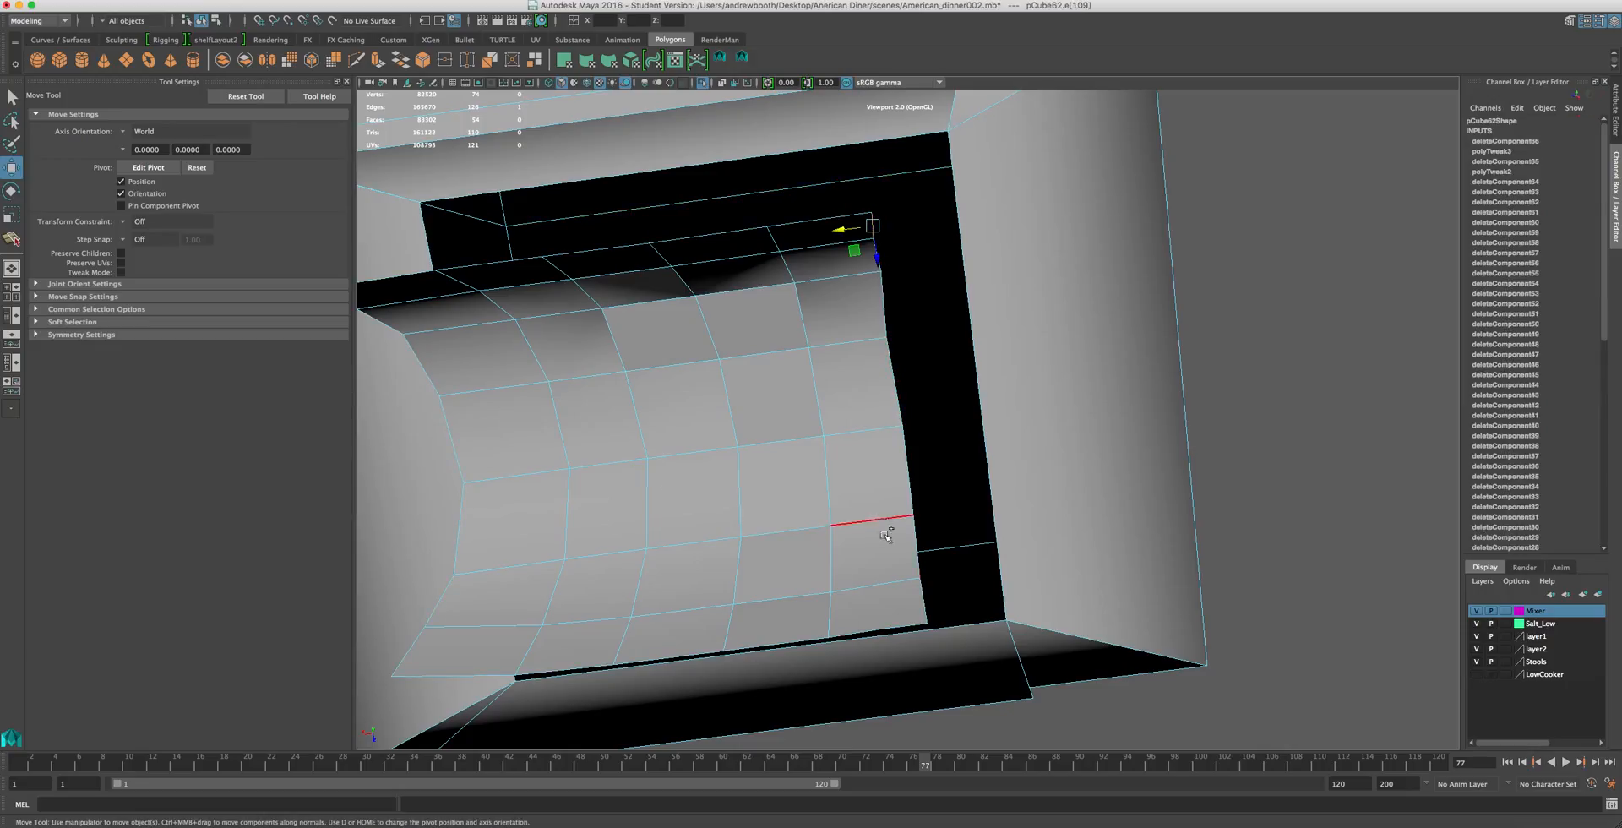
pyautogui.doubleClick(925, 605)
pyautogui.press('r')
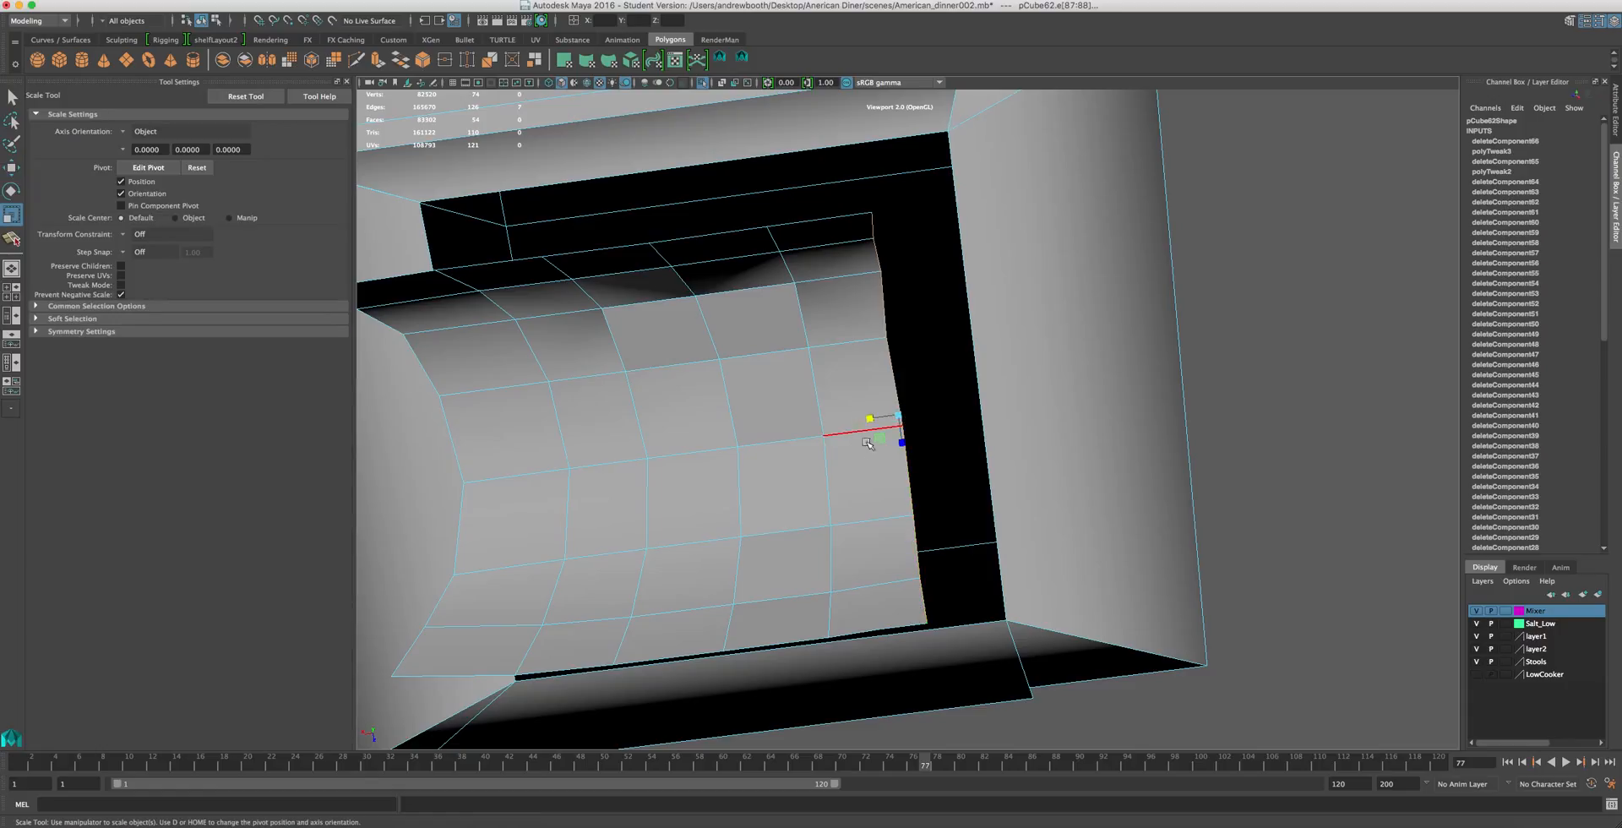
pyautogui.moveTo(866, 424); pyautogui.dragTo(948, 415)
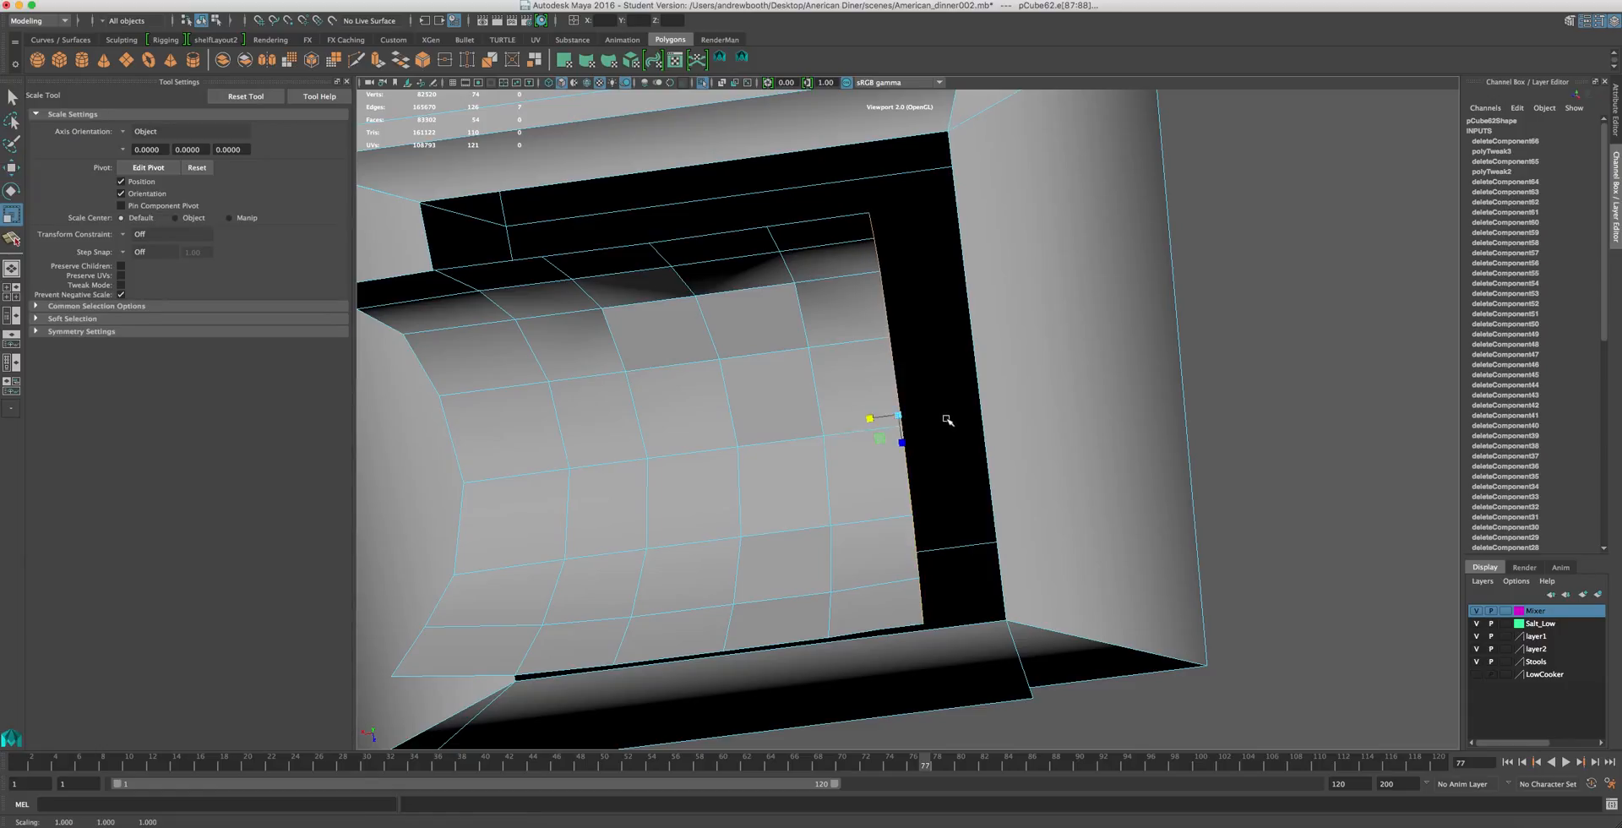
pyautogui.press('w')
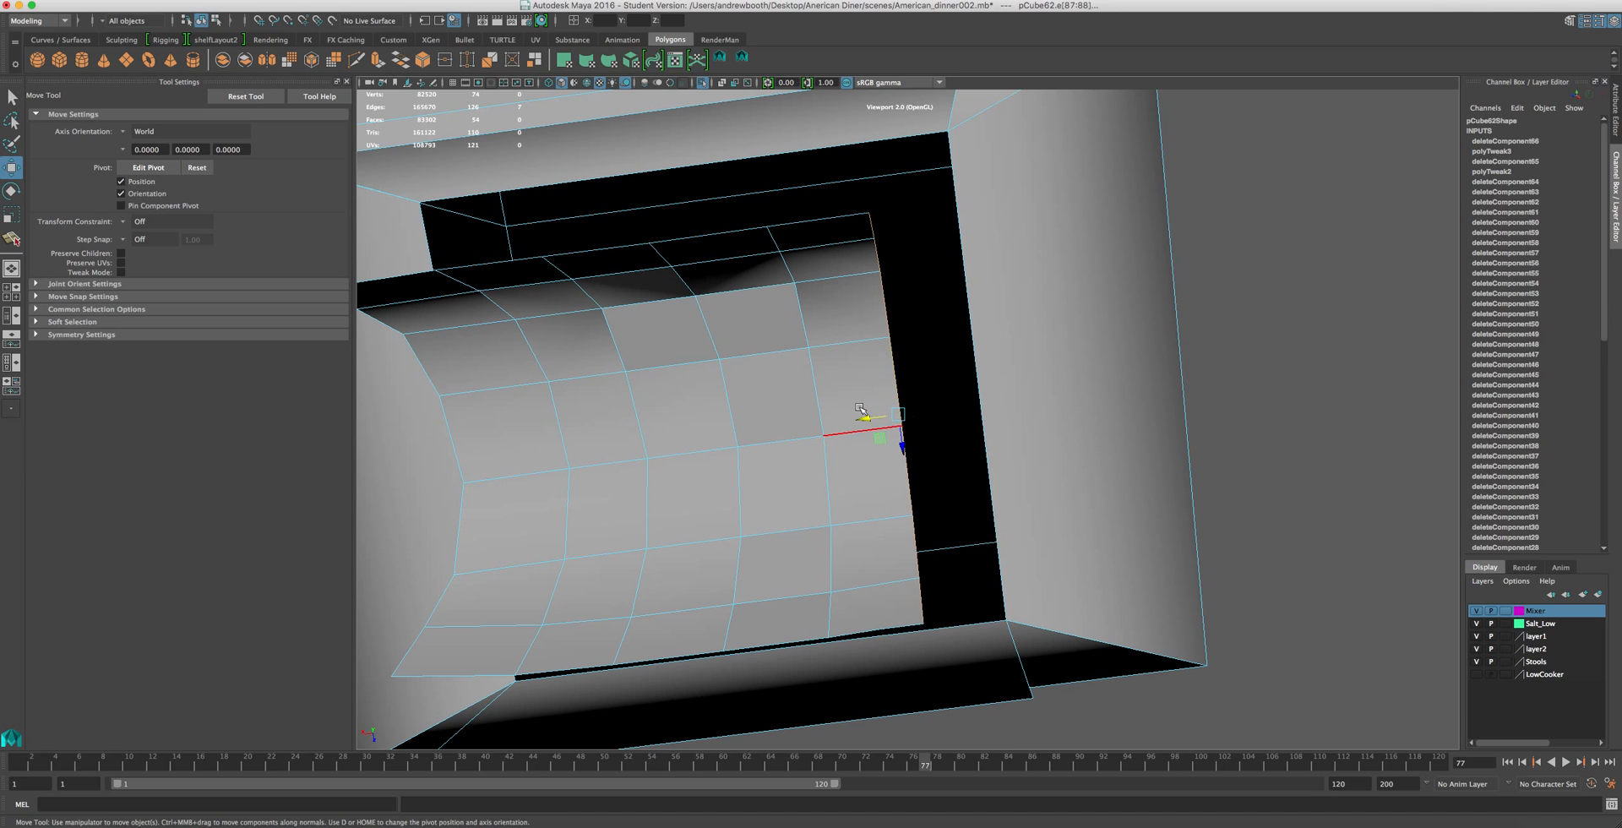
pyautogui.moveTo(862, 418); pyautogui.dragTo(1028, 657)
pyautogui.moveTo(935, 485); pyautogui.dragTo(976, 520)
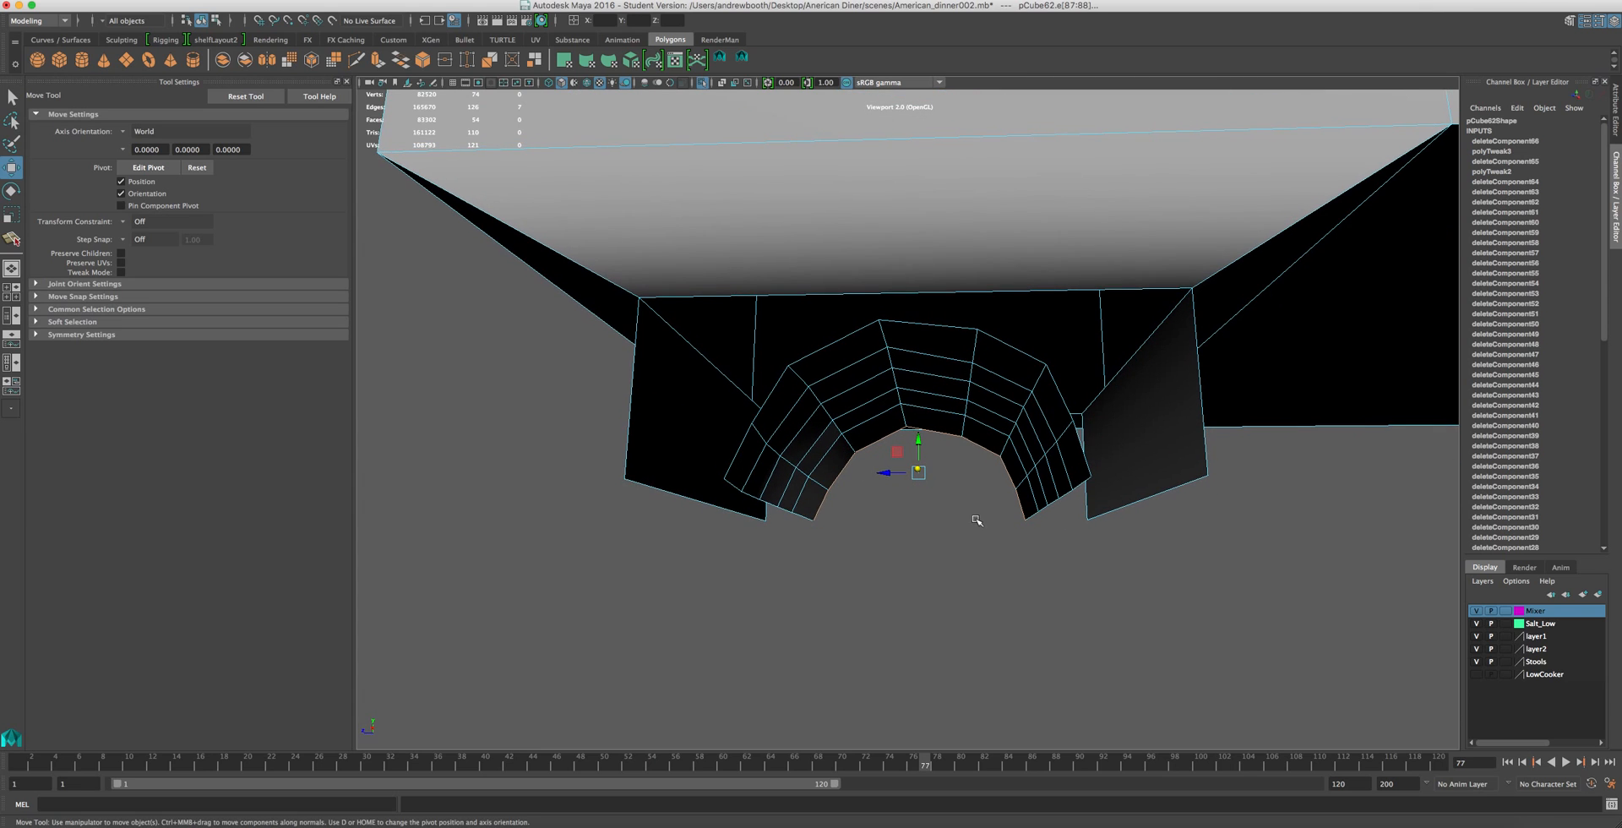
pyautogui.click(880, 337)
pyautogui.moveTo(896, 364); pyautogui.dragTo(899, 369)
pyautogui.scroll(-2, 793, 493)
pyautogui.scroll(2, 793, 493)
pyautogui.scroll(4, 794, 493)
pyautogui.scroll(-3, 793, 493)
# - Delete the first crosswise edge rows on the arch, starting from its far end
pyautogui.keyDown('alt'); pyautogui.moveTo(794, 492); pyautogui.dragTo(837, 412); pyautogui.keyUp('alt')
pyautogui.moveTo(803, 329); pyautogui.dragTo(795, 295, button='right')
pyautogui.click(791, 302)
pyautogui.press('Delete')
pyautogui.doubleClick(808, 348)
pyautogui.press('Delete')
pyautogui.click(830, 382)
pyautogui.press('Delete')
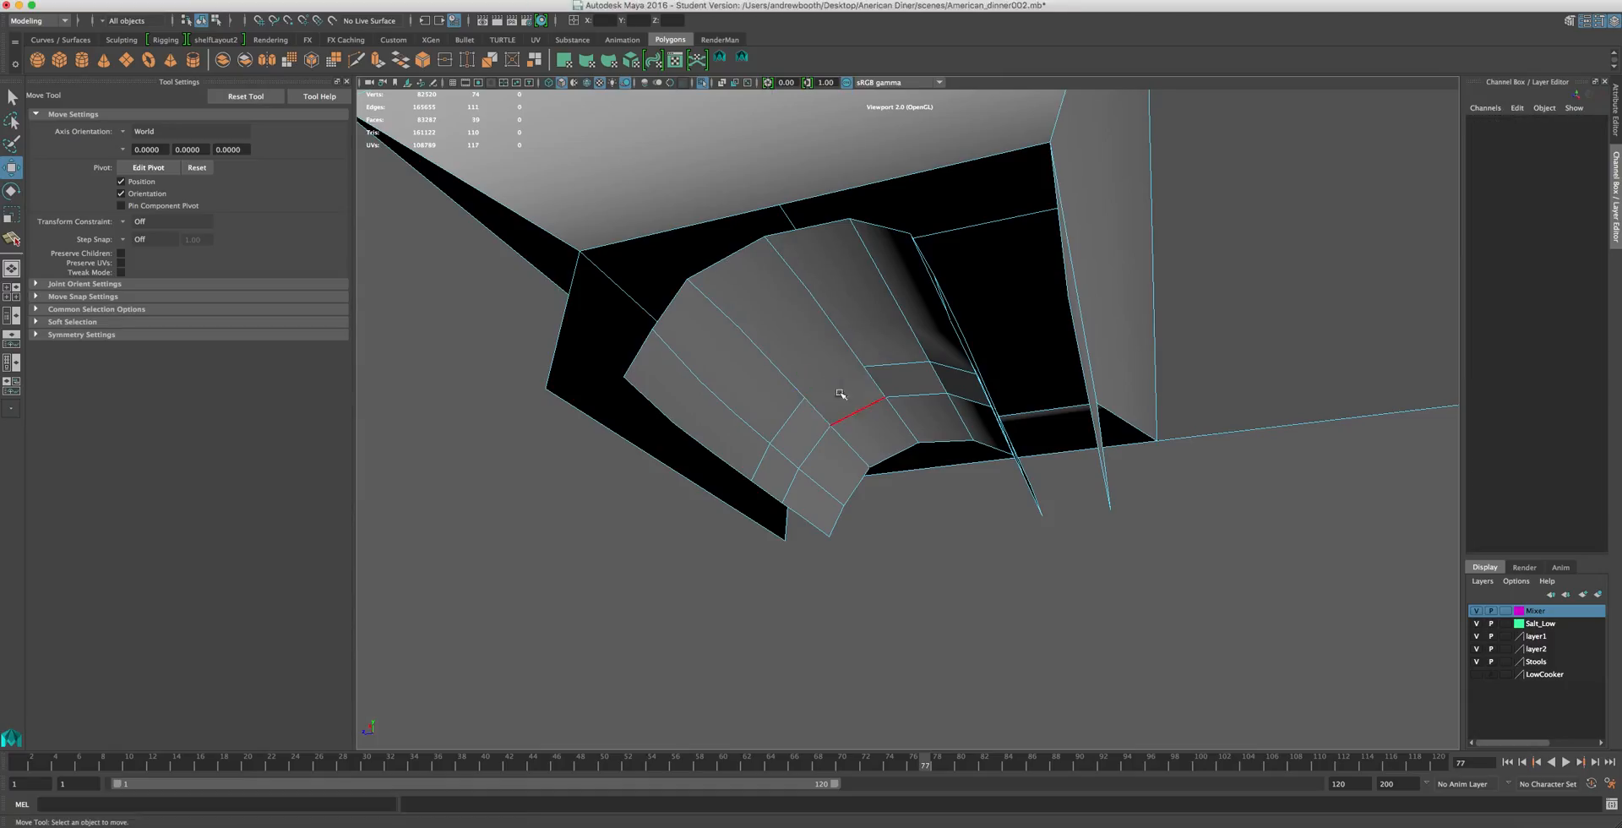
# - Delete the remaining crosswise edges on the arch, keeping only its lengthwise edges
pyautogui.doubleClick(861, 406)
pyautogui.press('Delete')
pyautogui.doubleClick(773, 424)
pyautogui.press('Delete')
pyautogui.doubleClick(901, 368)
pyautogui.press('Delete')
pyautogui.scroll(-3, 888, 384)
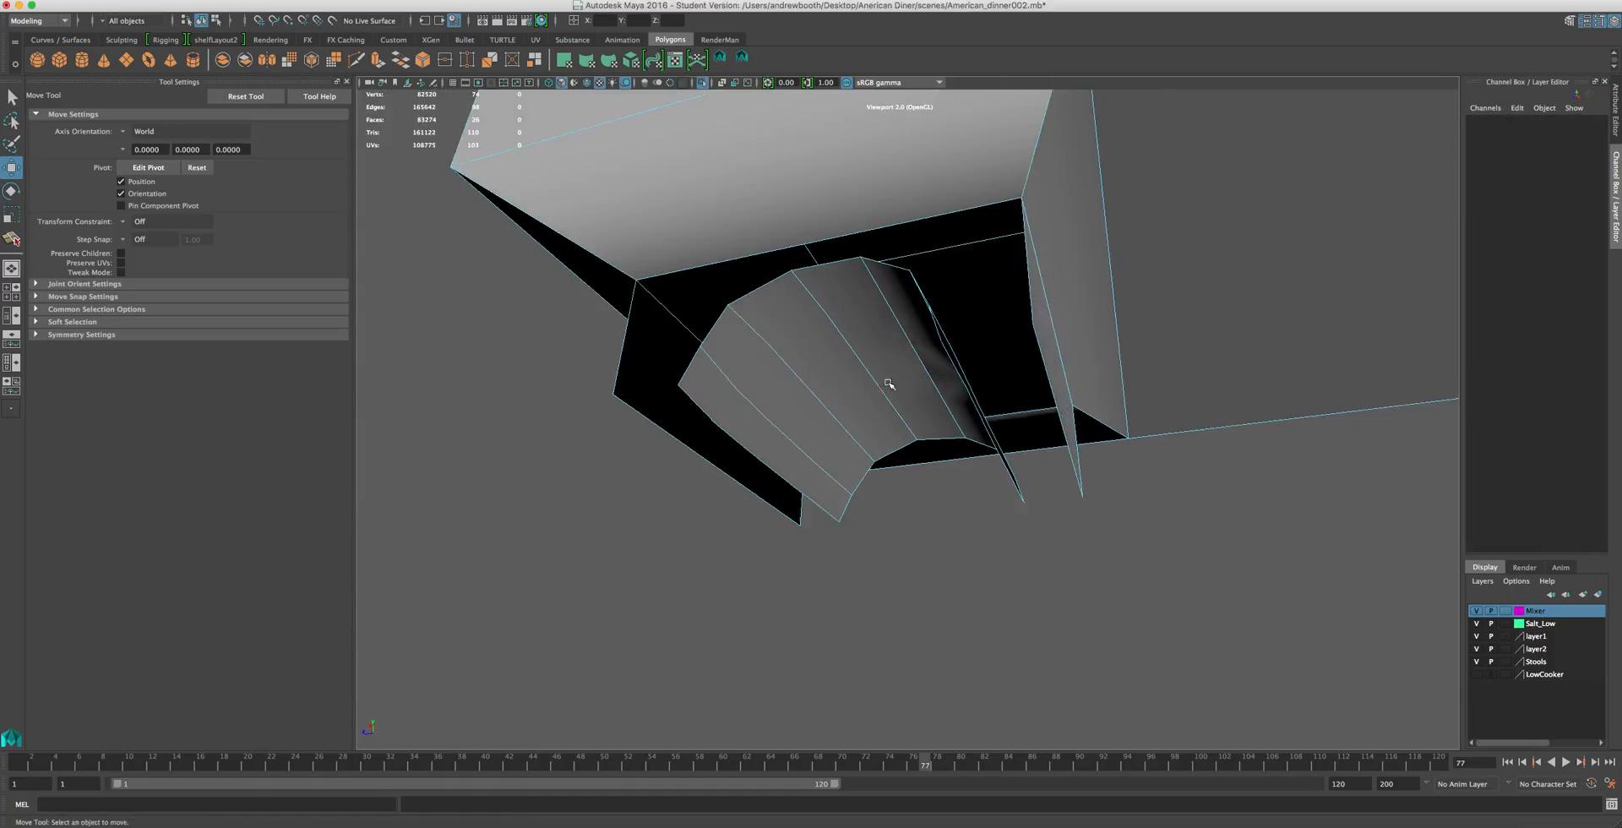
# - Delete all leftover vertices along the middle of the arch's lengthwise edges, keeping those at both ends
pyautogui.moveTo(848, 396); pyautogui.dragTo(758, 410, button='right')
pyautogui.keyDown('alt'); pyautogui.moveTo(911, 338); pyautogui.dragTo(804, 154); pyautogui.keyUp('alt')
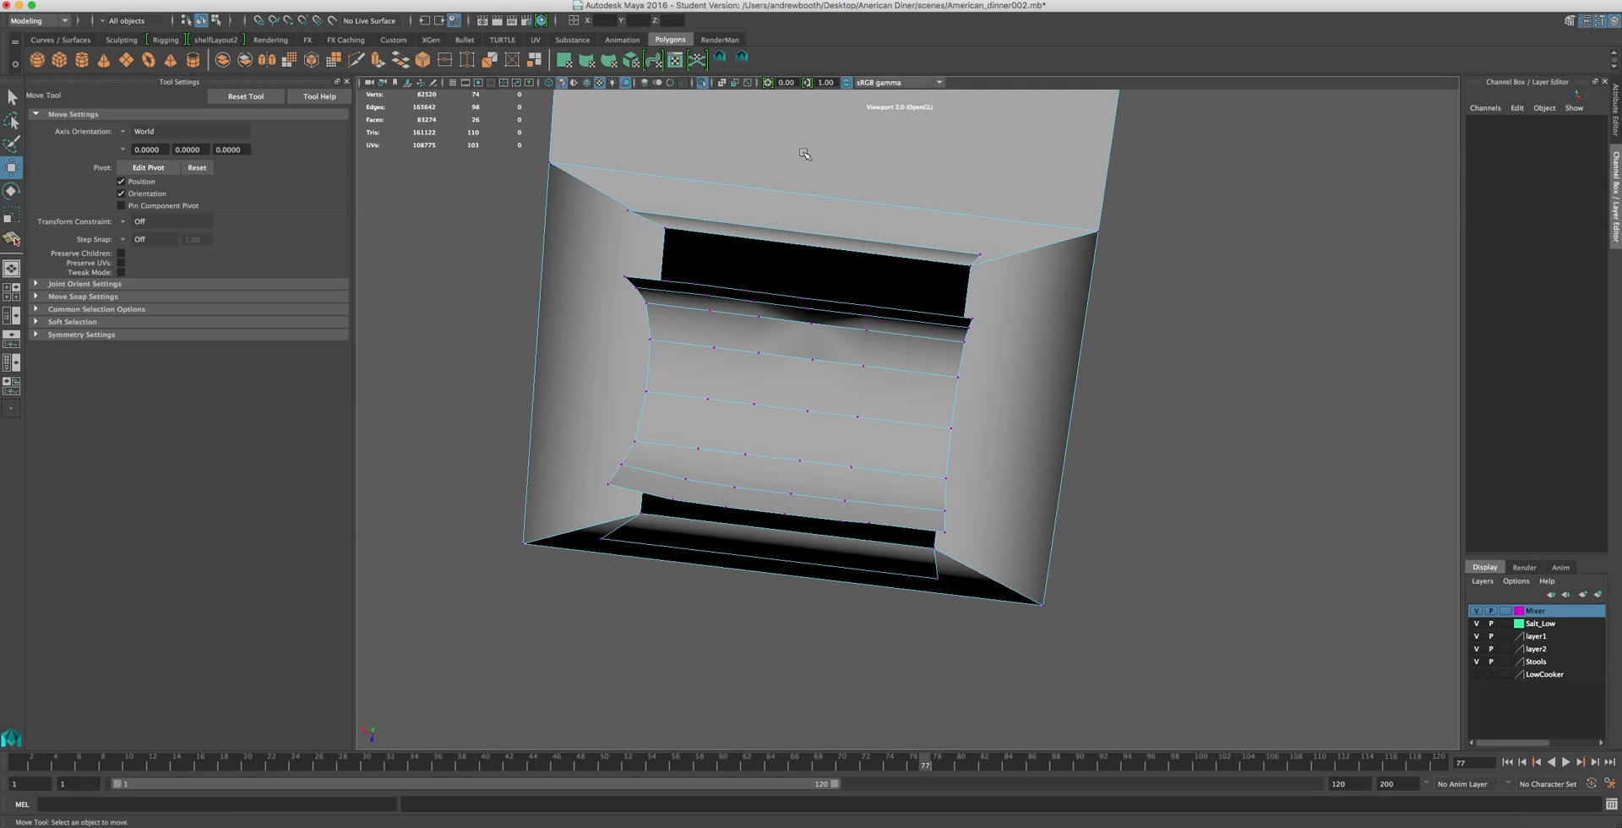
pyautogui.moveTo(882, 229); pyautogui.dragTo(657, 653)
pyautogui.press('Delete')
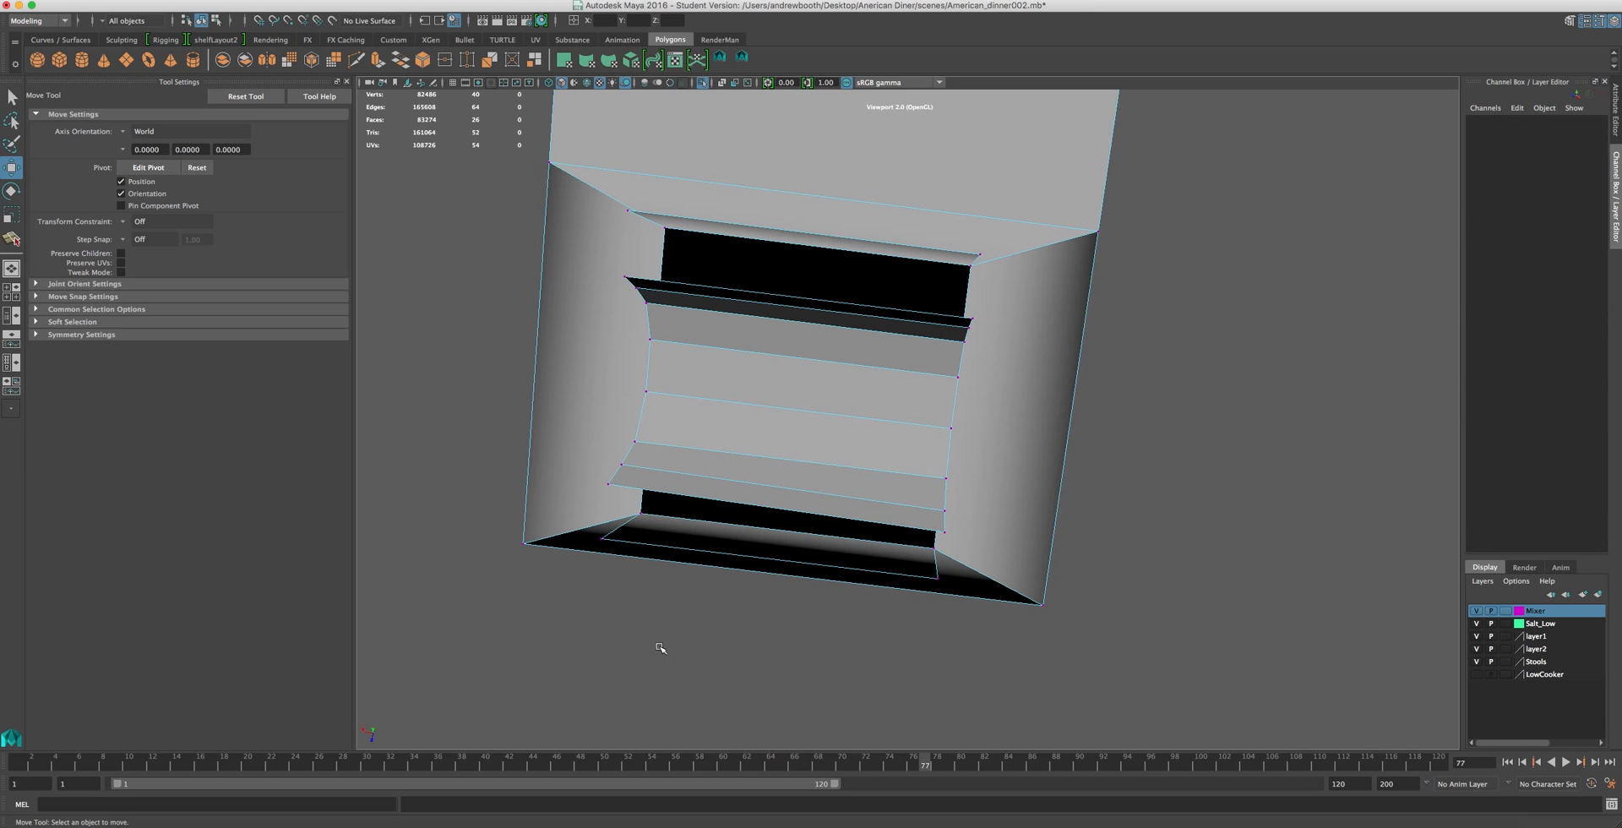
pyautogui.keyDown('alt'); pyautogui.moveTo(765, 495); pyautogui.dragTo(920, 699); pyautogui.keyUp('alt')
pyautogui.keyDown('alt'); pyautogui.moveTo(1034, 441); pyautogui.dragTo(1074, 405); pyautogui.keyUp('alt')
pyautogui.keyDown('alt'); pyautogui.moveTo(1254, 488); pyautogui.dragTo(1122, 357); pyautogui.keyUp('alt')
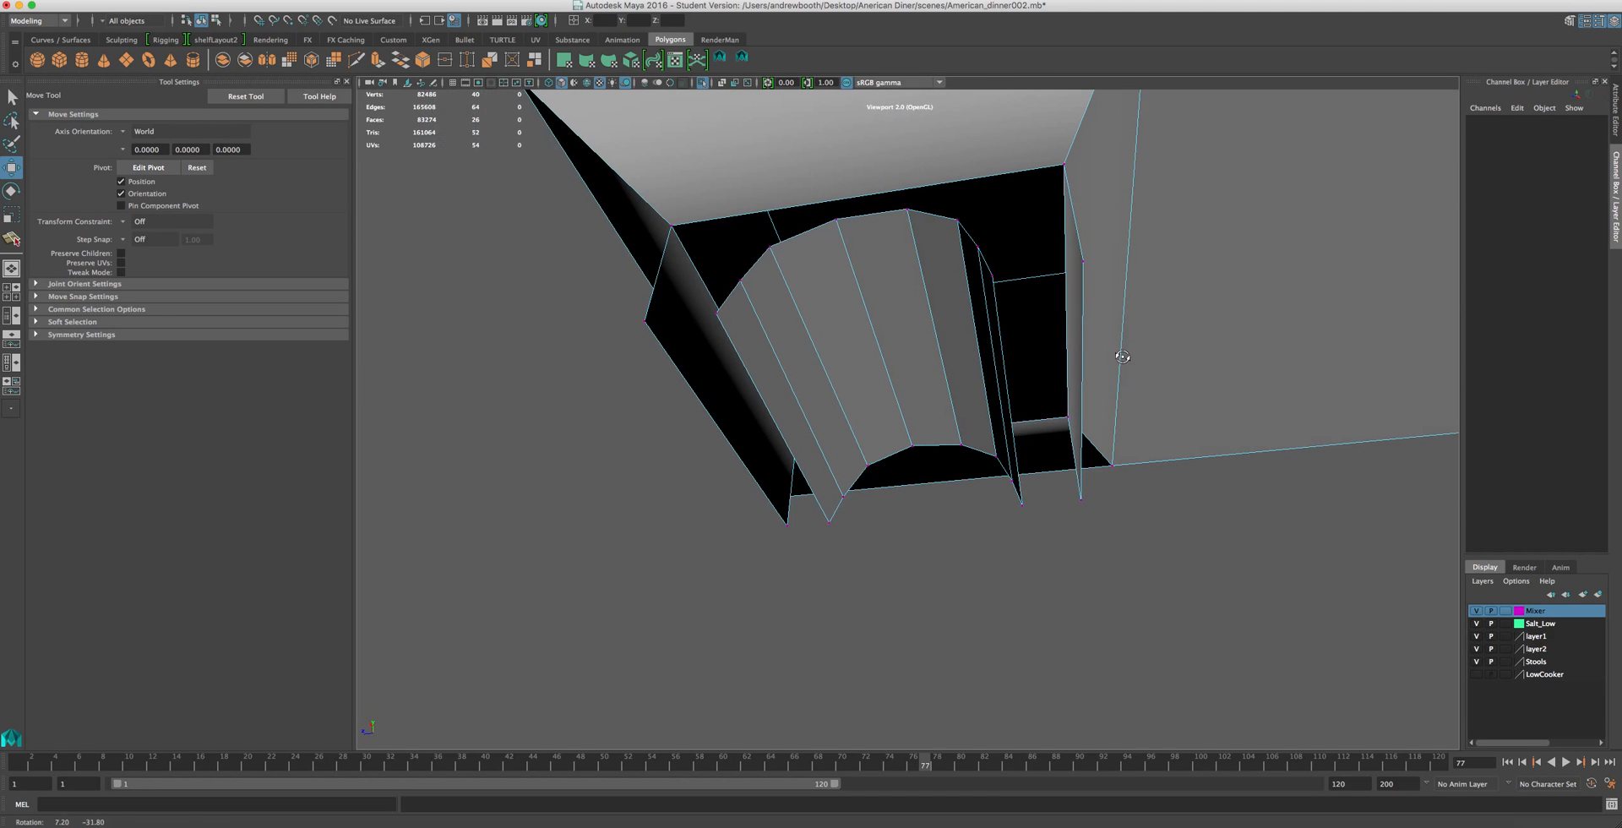
# - Use Append to Polygon to fill the two long underside gaps between the arch's outer edges and the block's outer edges
pyautogui.click(595, 4)
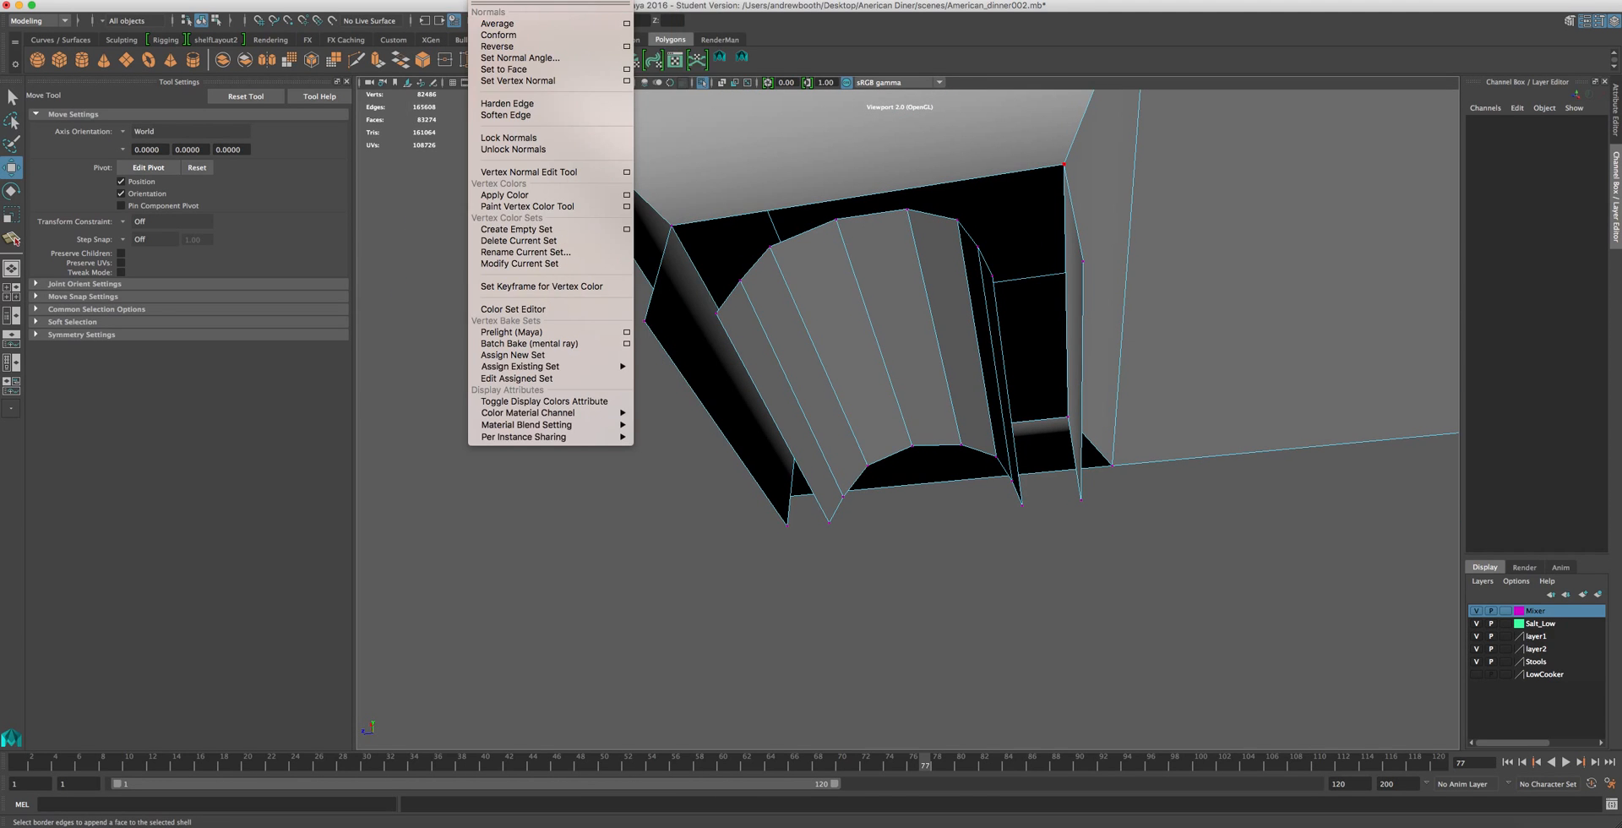
pyautogui.click(460, 35)
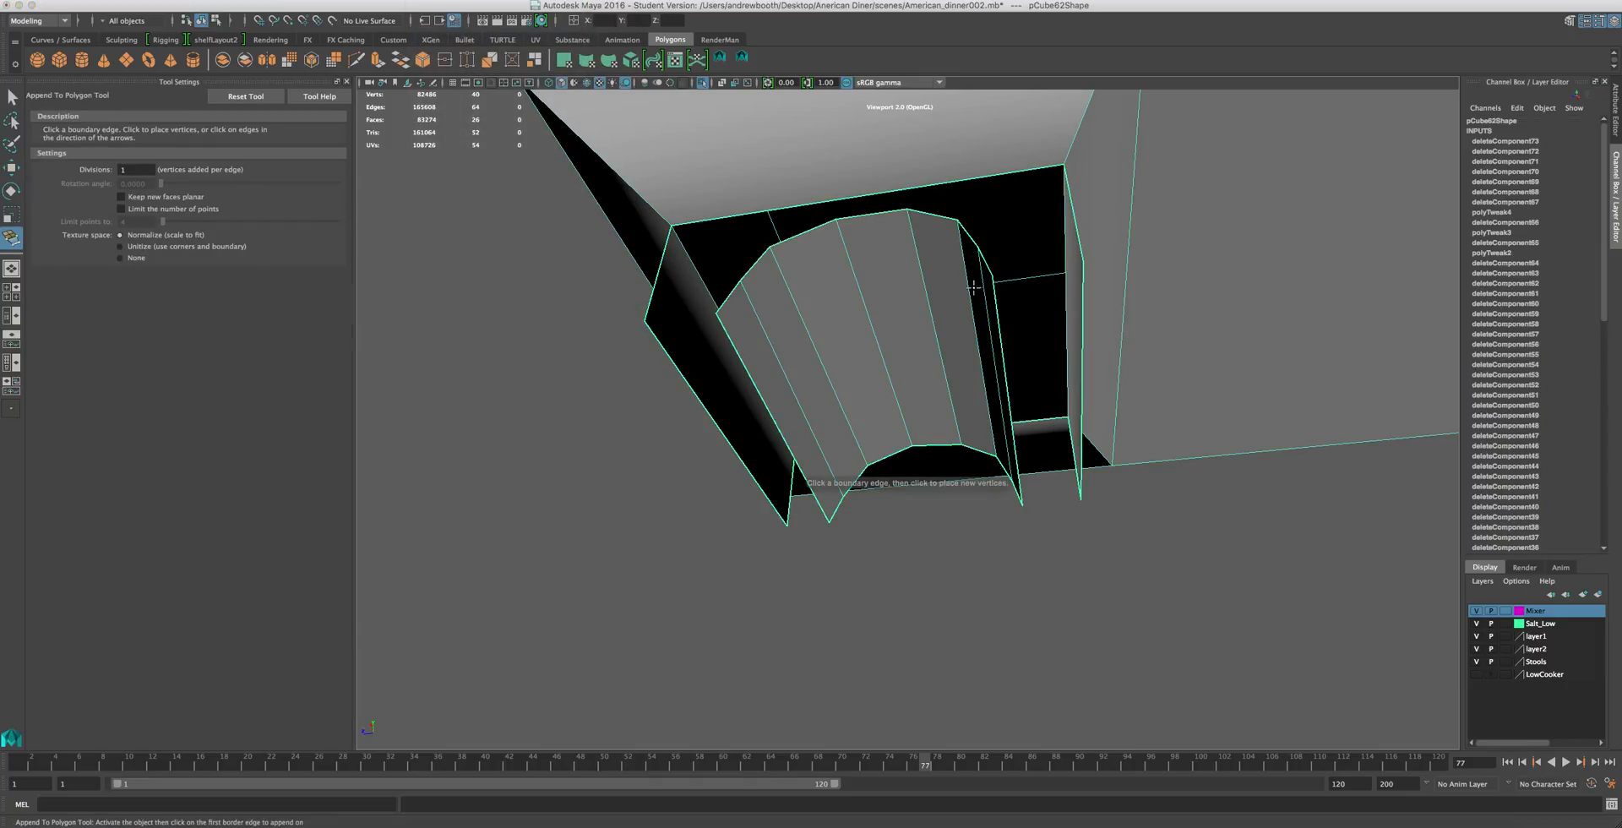
pyautogui.click(748, 384)
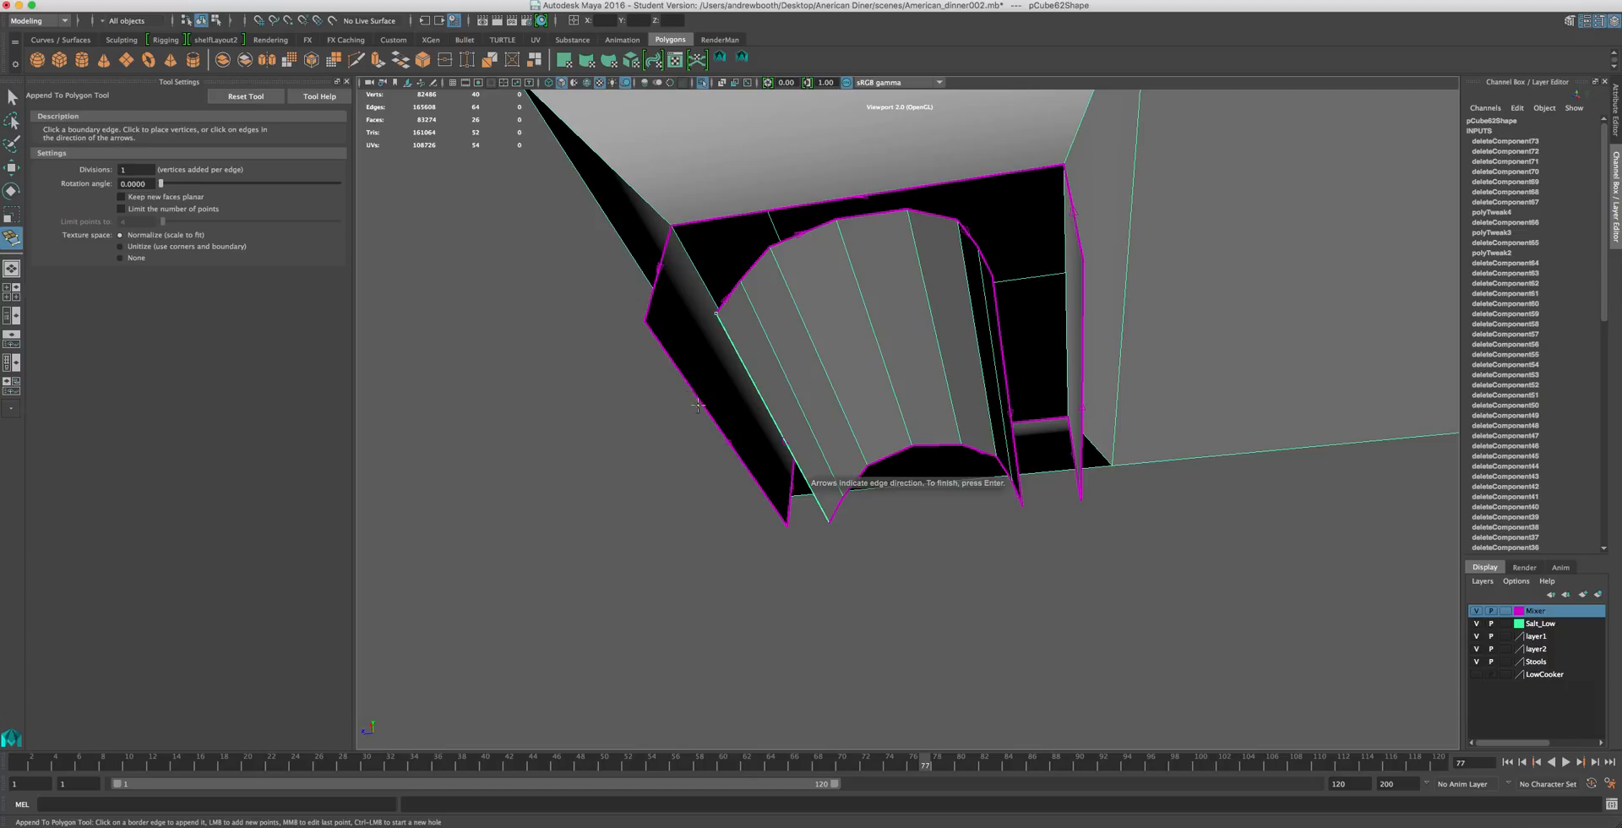
pyautogui.click(729, 436)
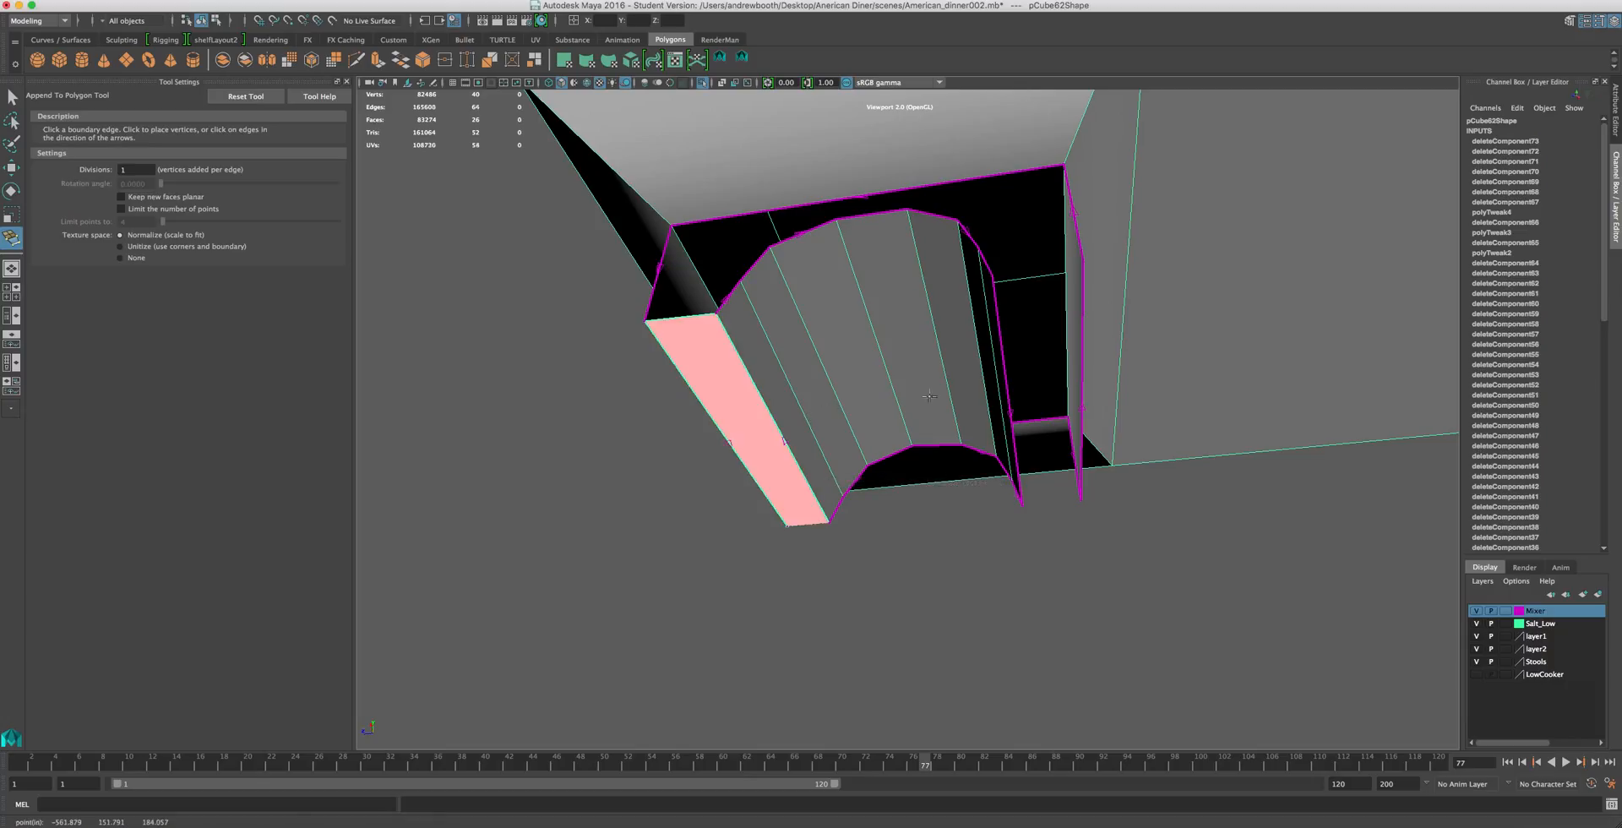
pyautogui.press('Return')
pyautogui.click(1002, 335)
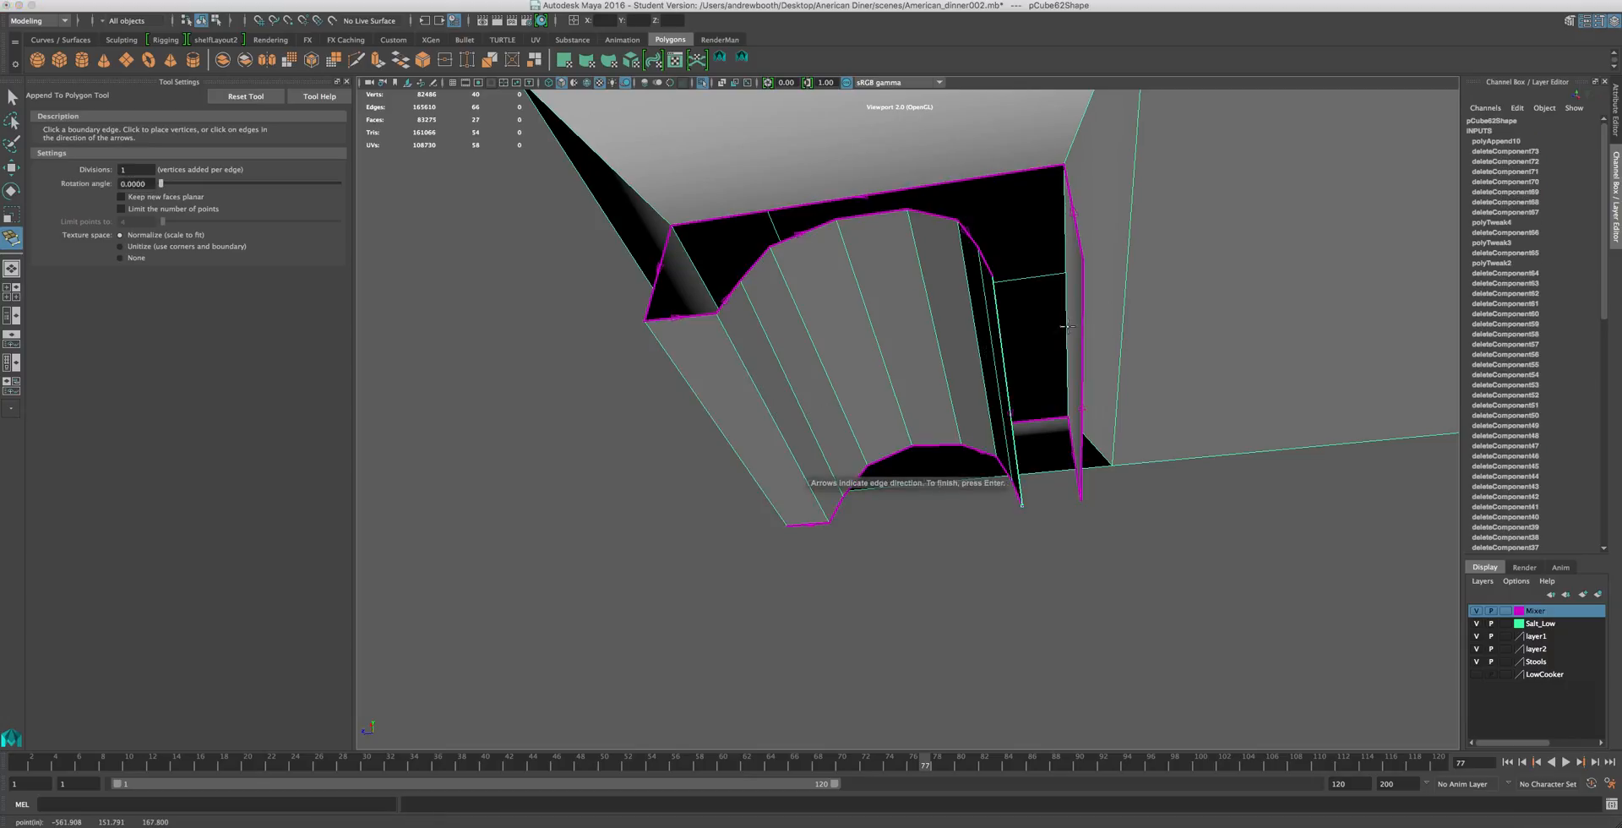
pyautogui.click(1066, 326)
pyautogui.press('Return')
# - Append a corner face on each side of the arch at the first open end, joining its lowest segment to the block's side edge
pyautogui.click(987, 259)
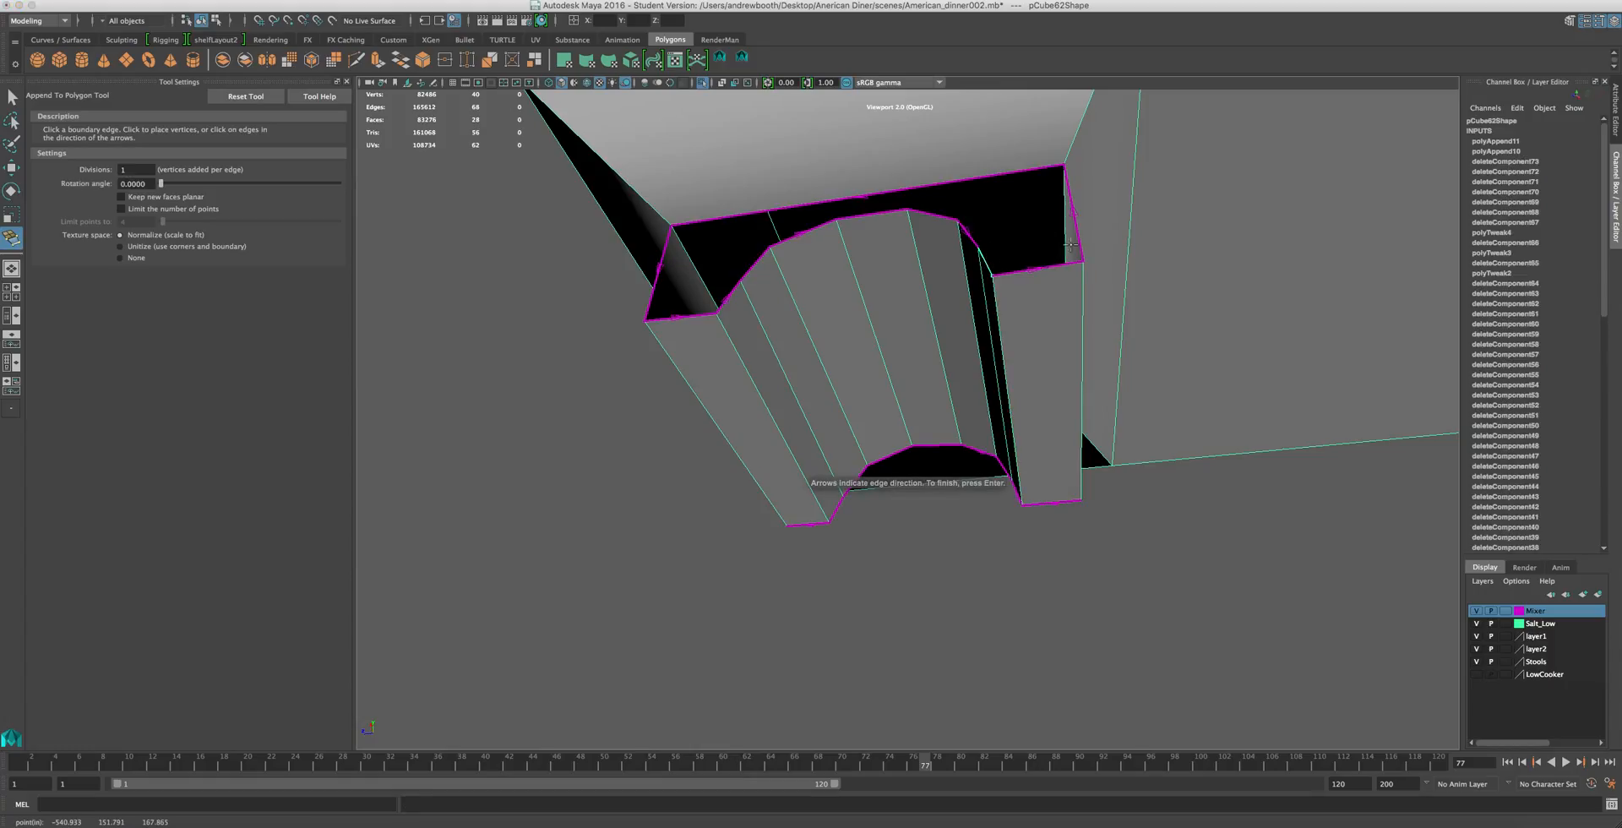
pyautogui.click(1074, 213)
pyautogui.press('Return')
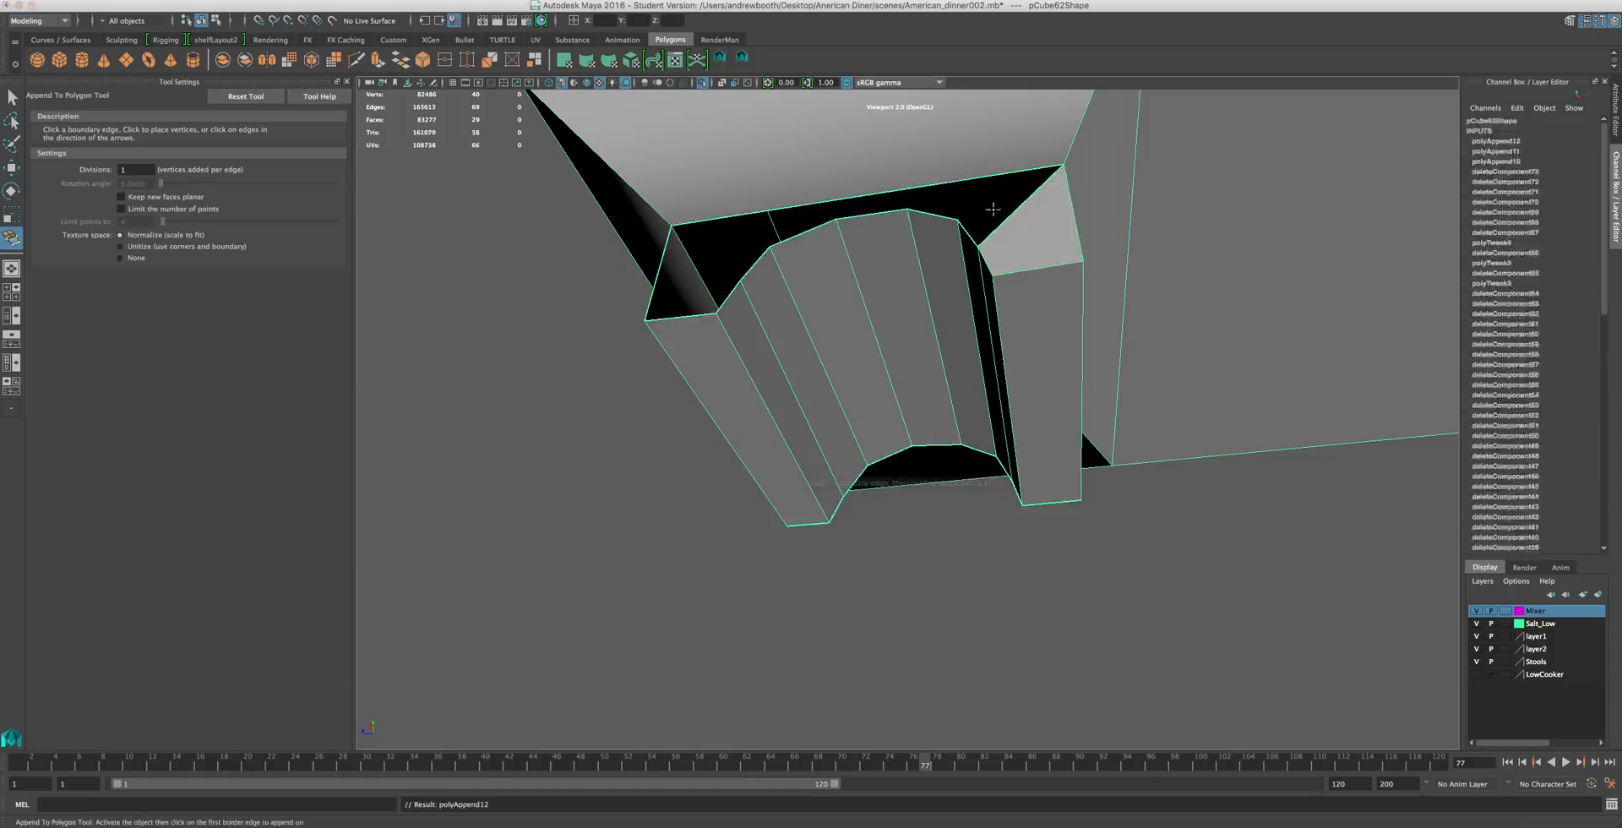
pyautogui.keyDown('alt'); pyautogui.moveTo(971, 233); pyautogui.dragTo(915, 307); pyautogui.keyUp('alt')
pyautogui.click(863, 342)
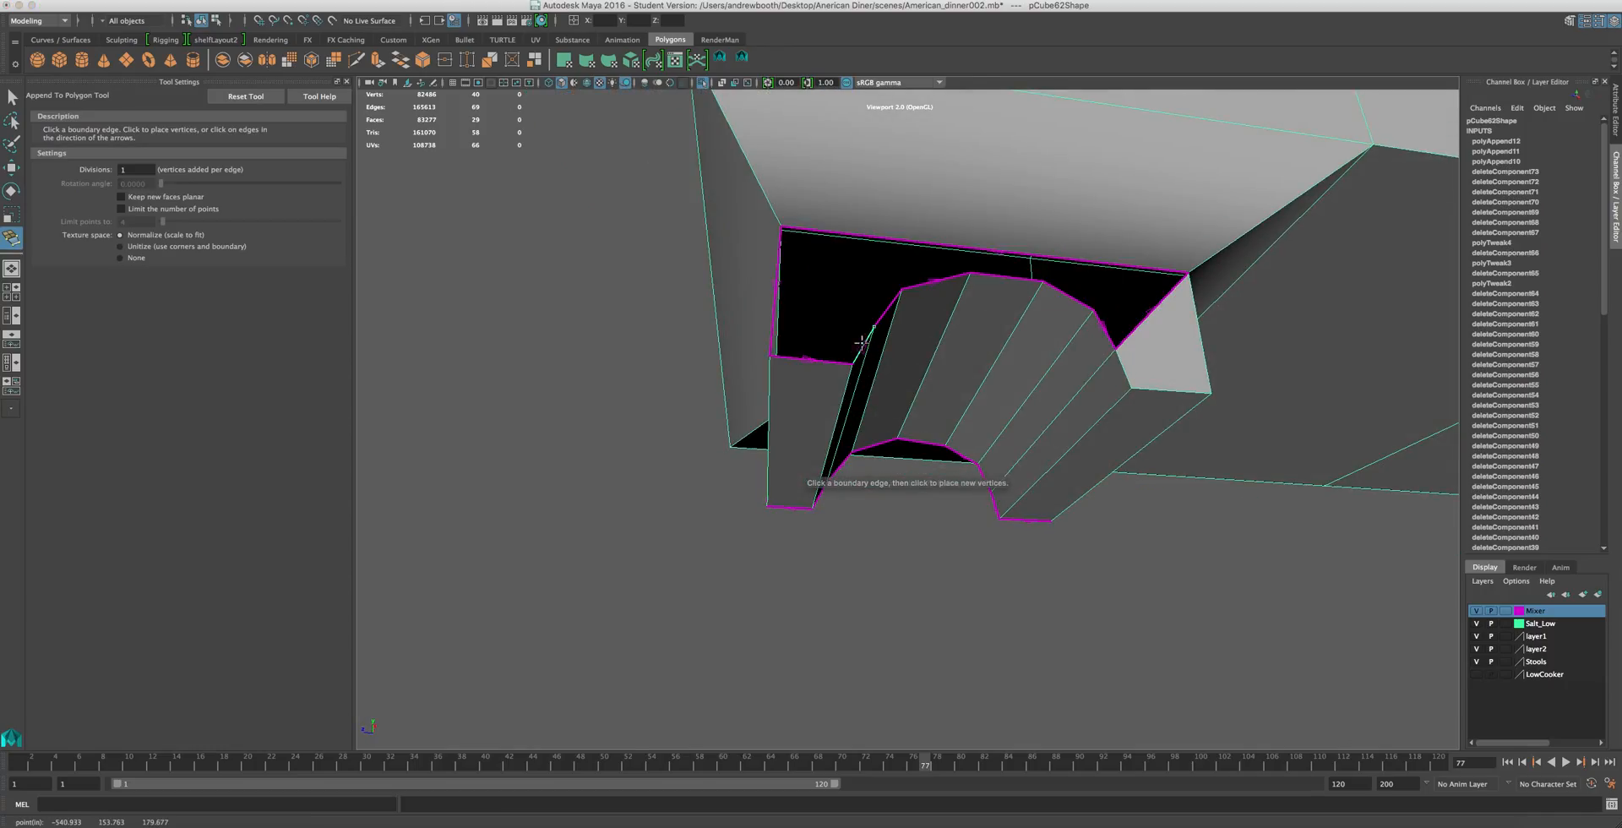
pyautogui.click(779, 267)
pyautogui.keyDown('alt'); pyautogui.moveTo(822, 325); pyautogui.dragTo(791, 359); pyautogui.keyUp('alt')
pyautogui.press('Return')
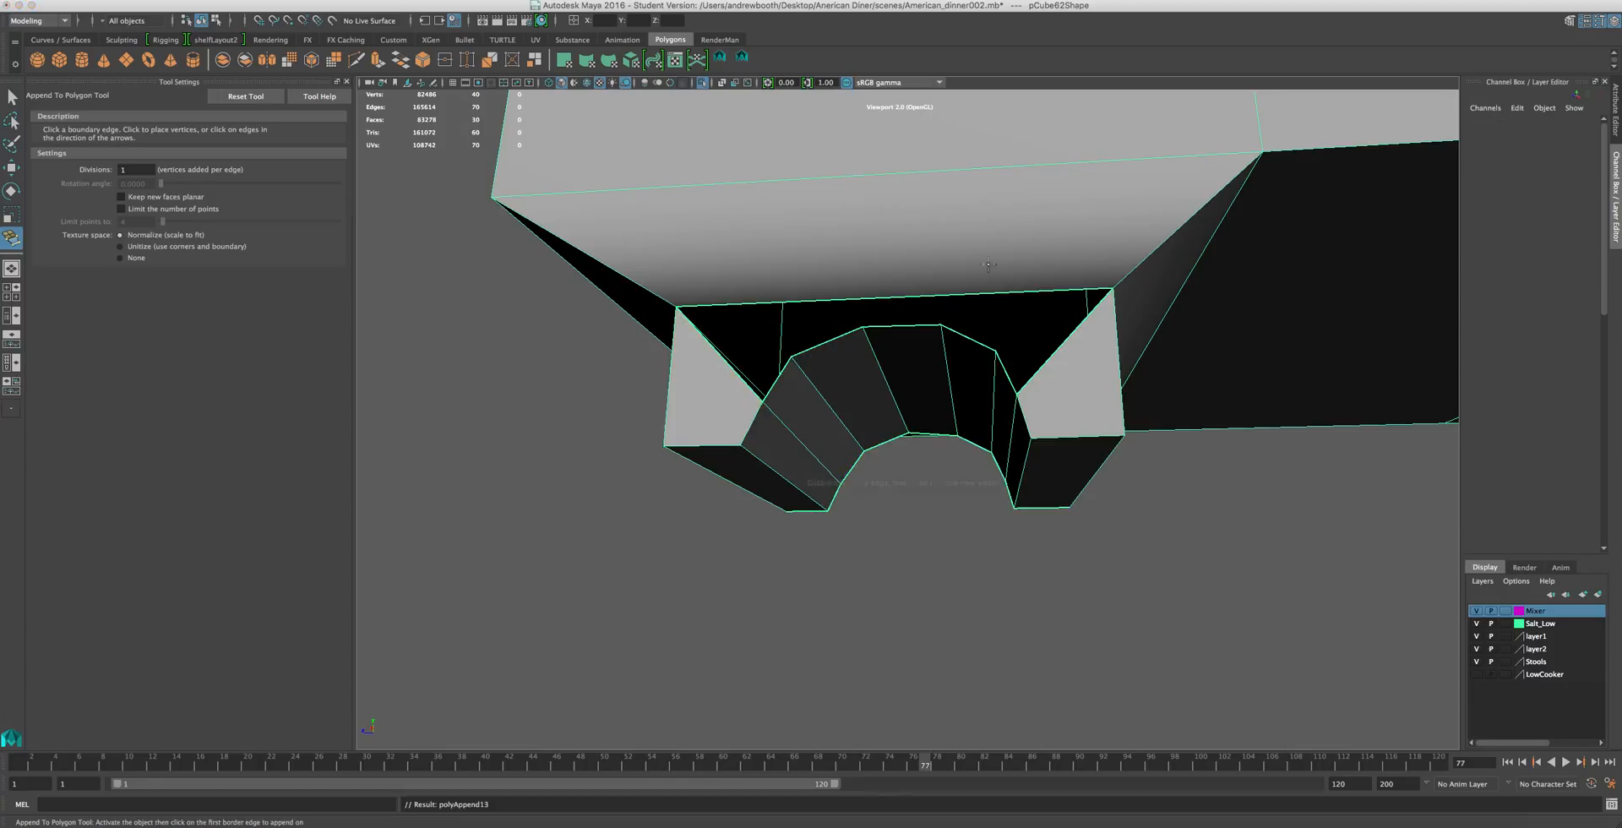
# - Append two triangular faces on one side of the first end, fanning from the block's upper corner to the arch segments
pyautogui.click(996, 351)
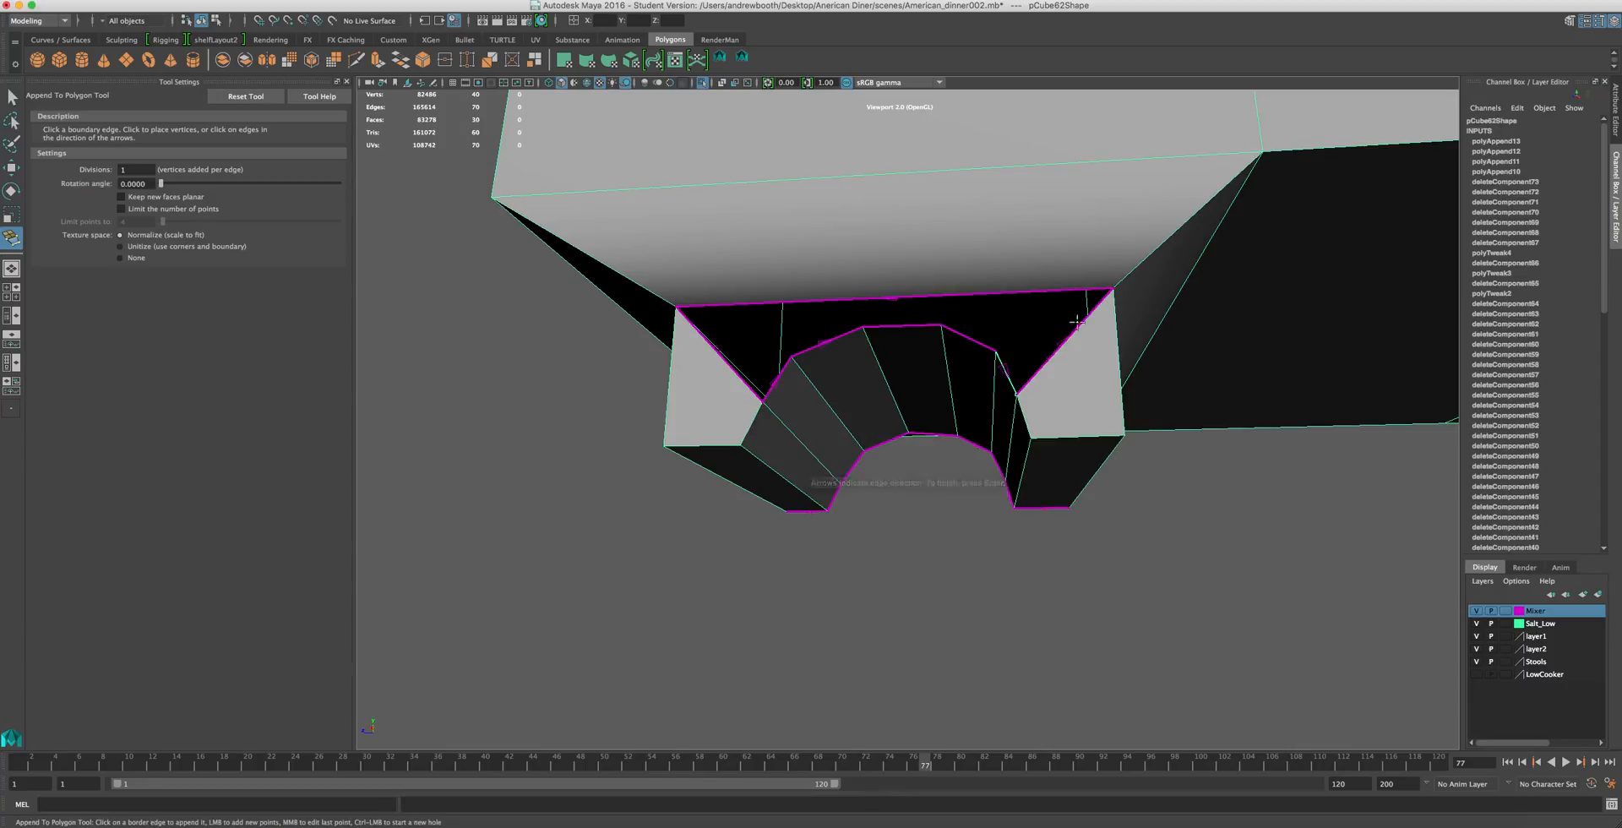
pyautogui.click(1062, 341)
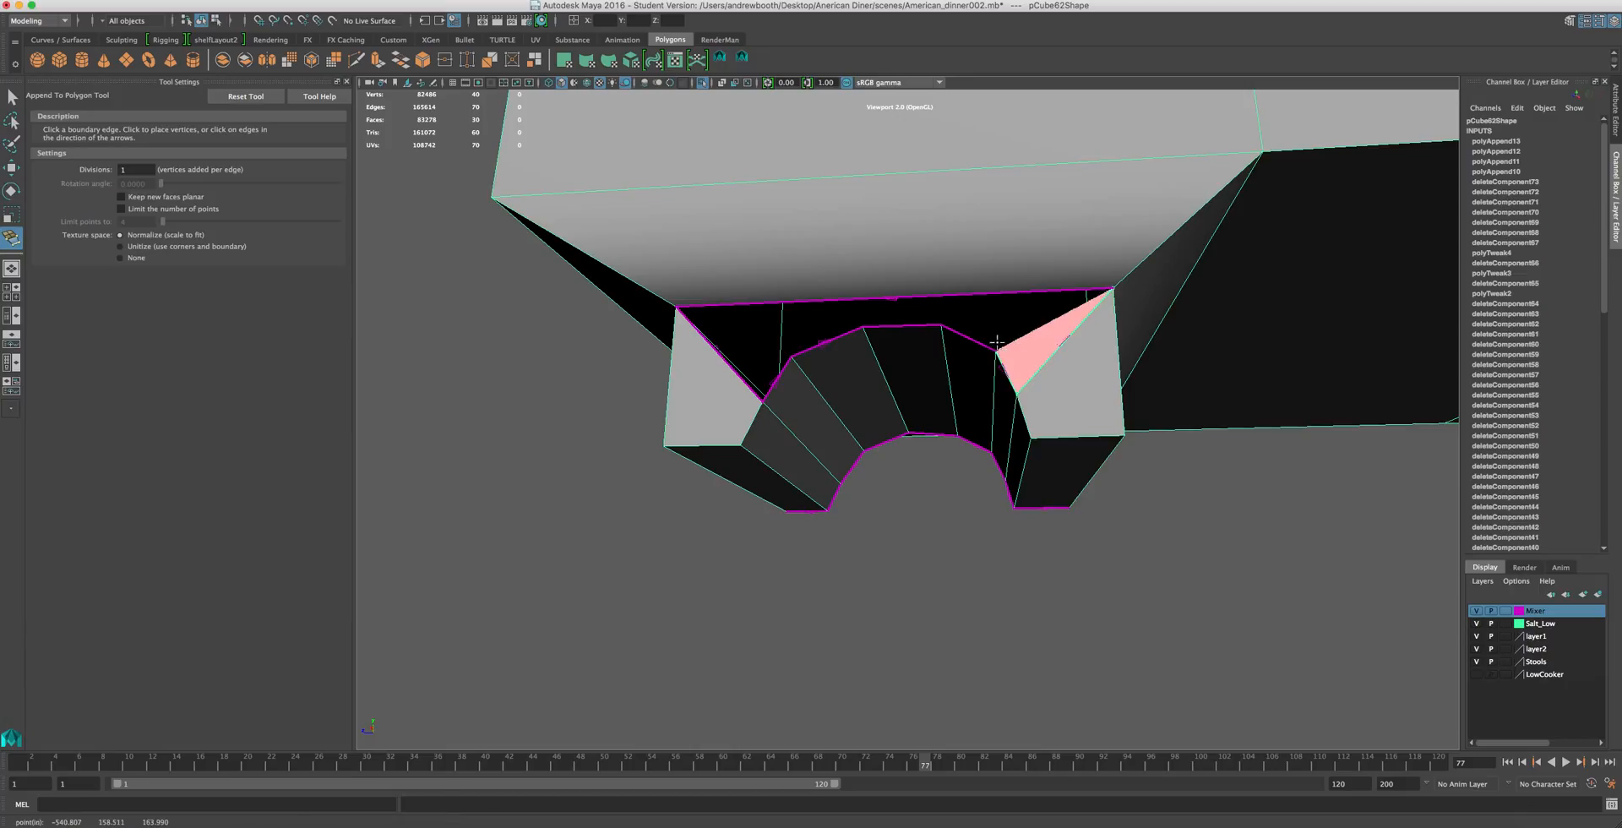
pyautogui.press('Return')
pyautogui.click(959, 340)
pyautogui.press('Return')
# - Append the triangular faces on the other side of the first end and close the remaining gap above the arch's crown
pyautogui.click(779, 359)
pyautogui.click(778, 375)
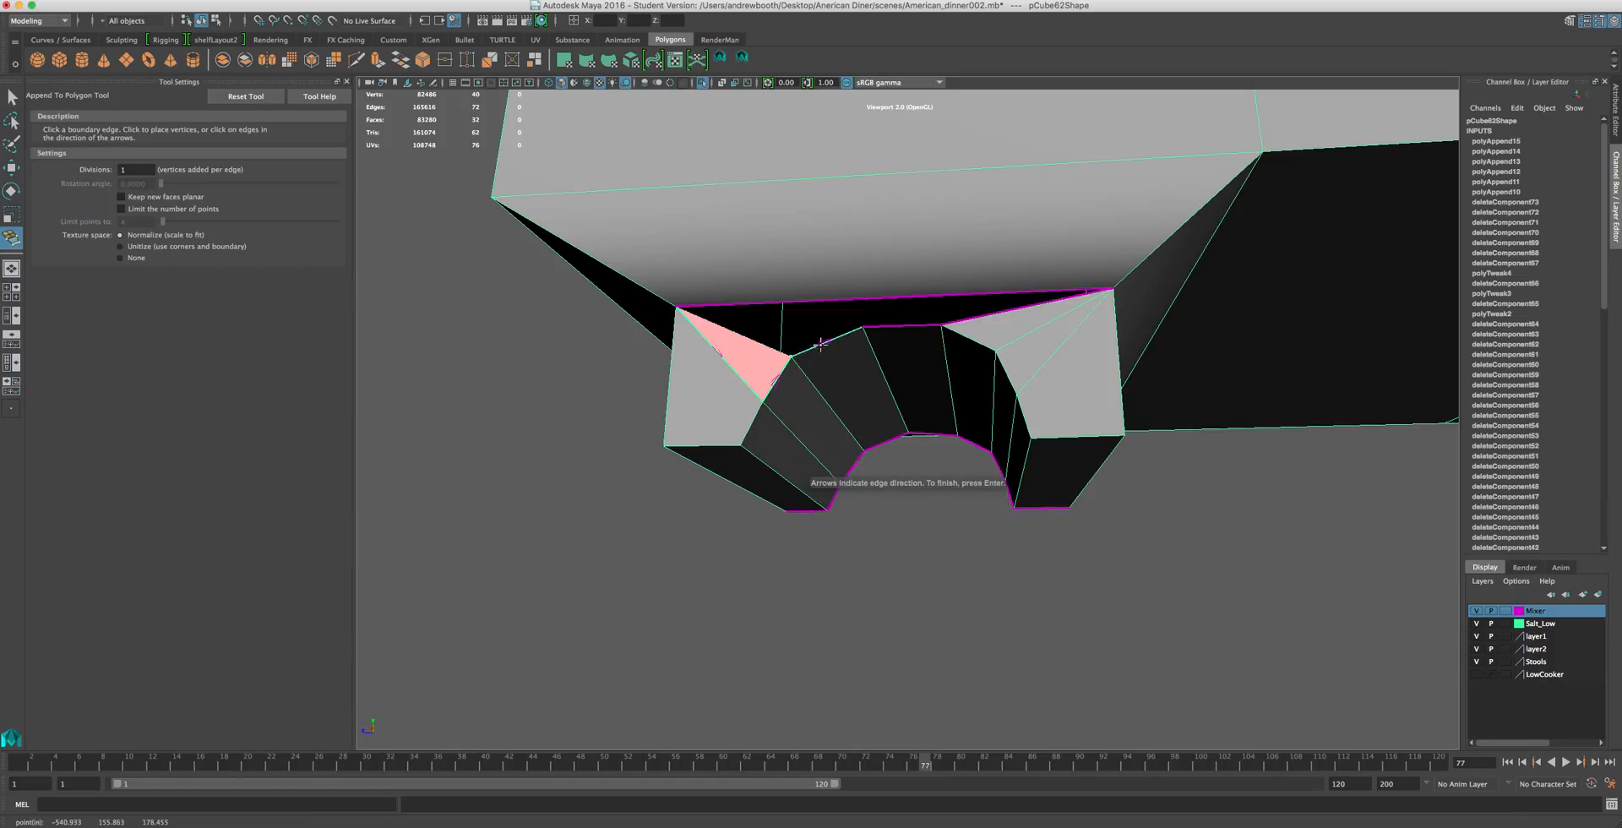
pyautogui.press('w')
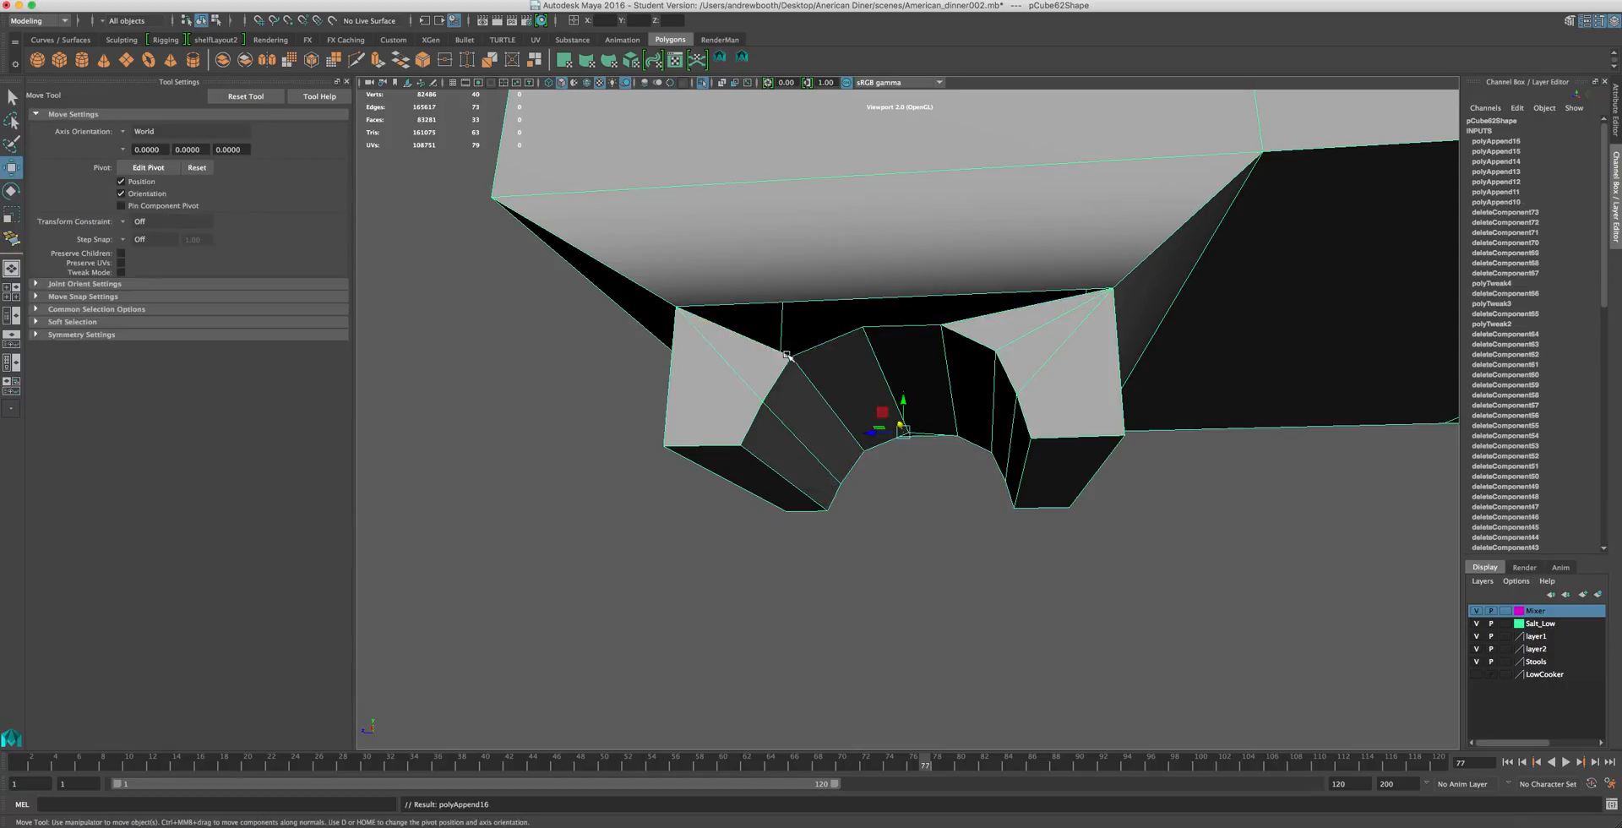
pyautogui.press('y')
pyautogui.click(817, 342)
pyautogui.press('Return')
pyautogui.click(897, 296)
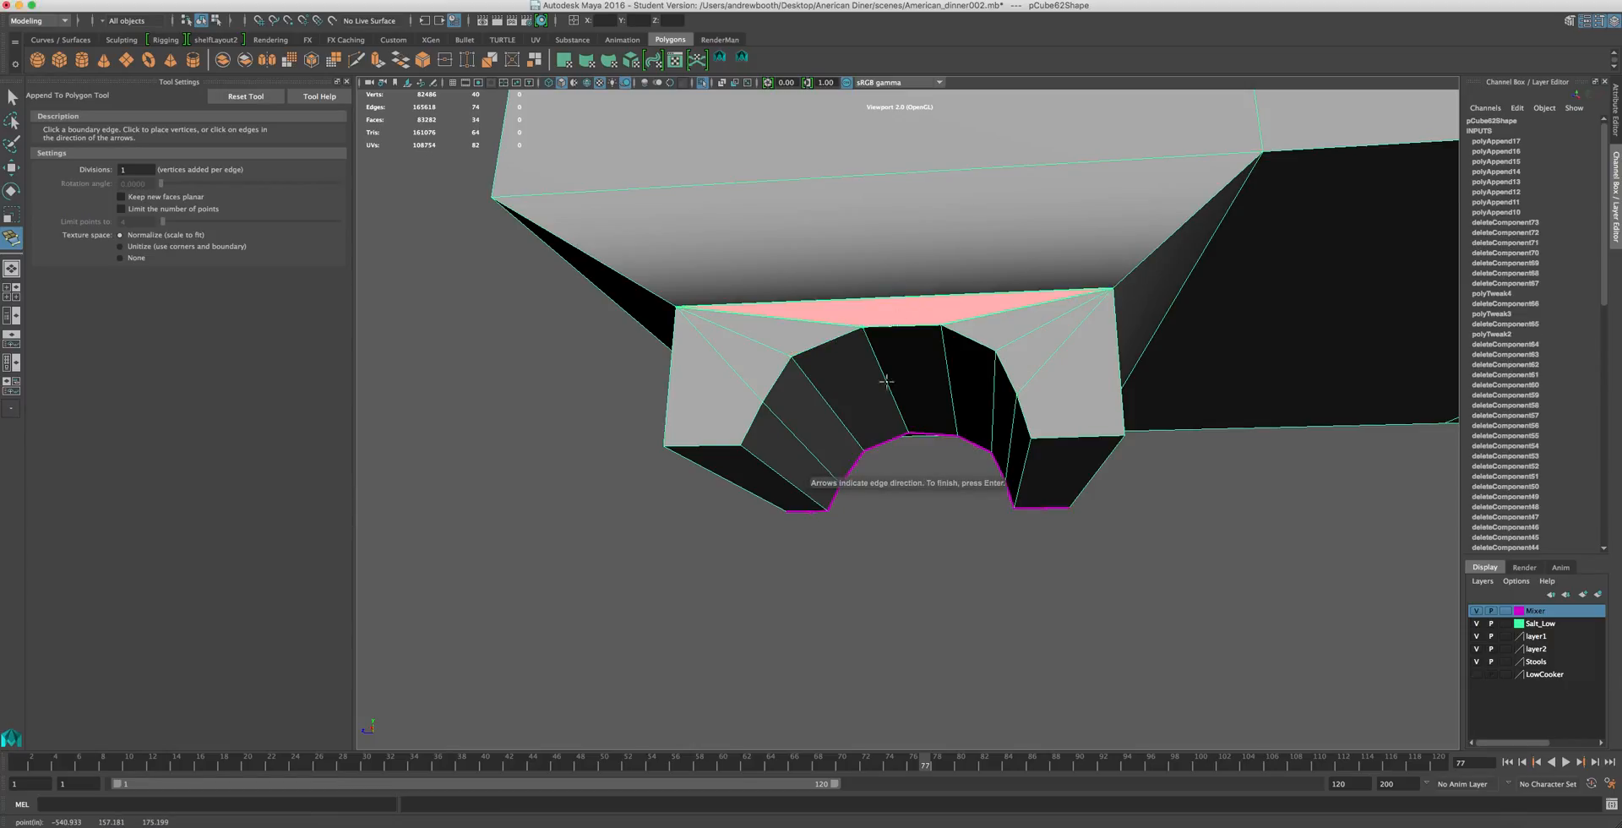
pyautogui.keyDown('alt'); pyautogui.moveTo(464, 491); pyautogui.dragTo(755, 462); pyautogui.keyUp('alt')
pyautogui.keyDown('alt'); pyautogui.moveTo(756, 462); pyautogui.dragTo(861, 432, button='right'); pyautogui.keyUp('alt')
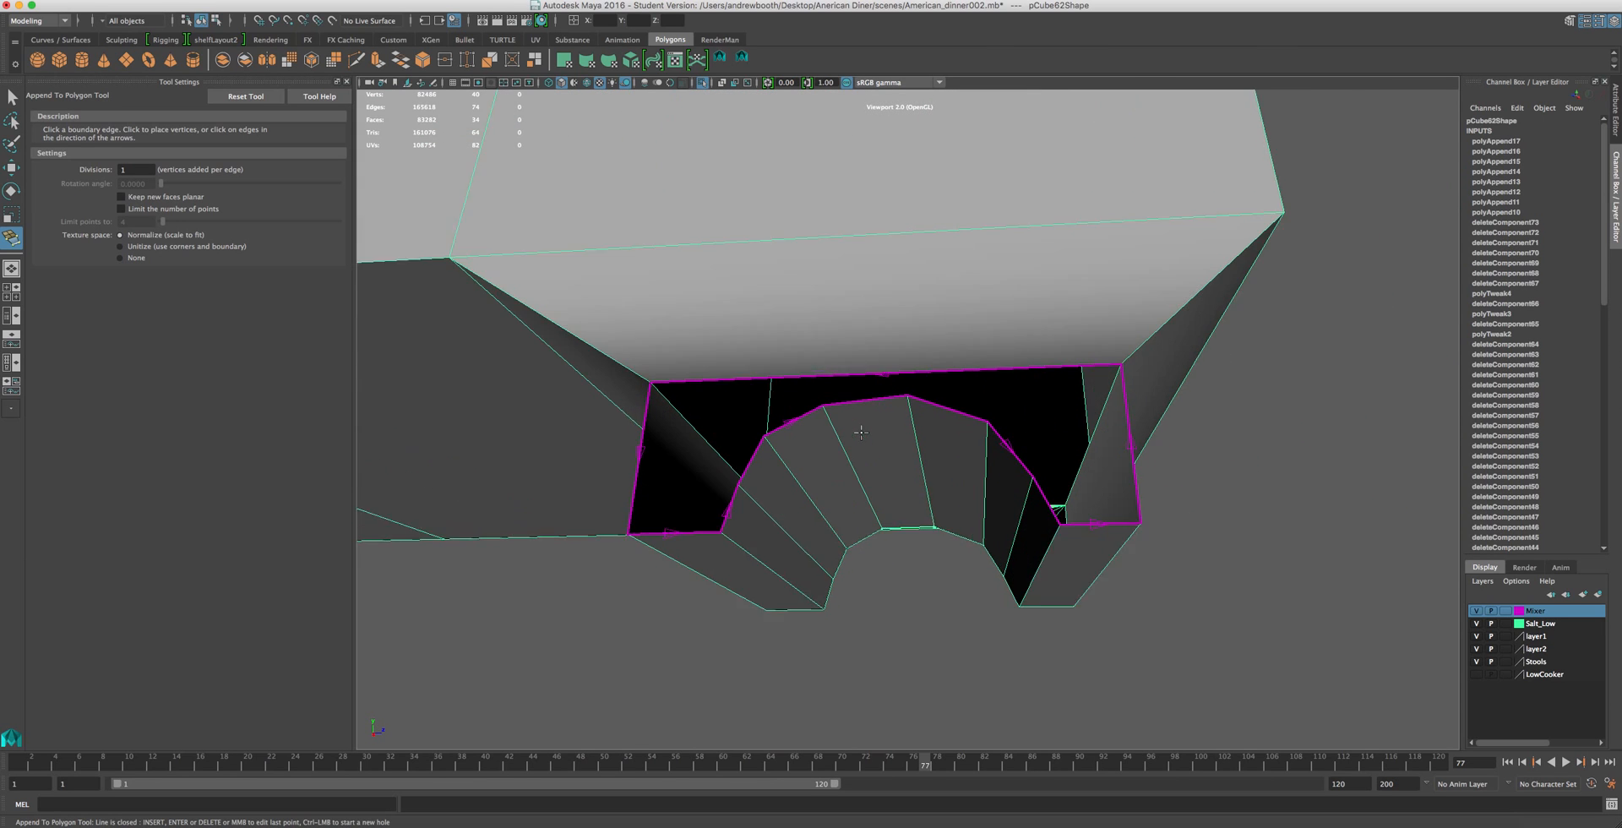
pyautogui.scroll(-2, 861, 432)
pyautogui.press('Return')
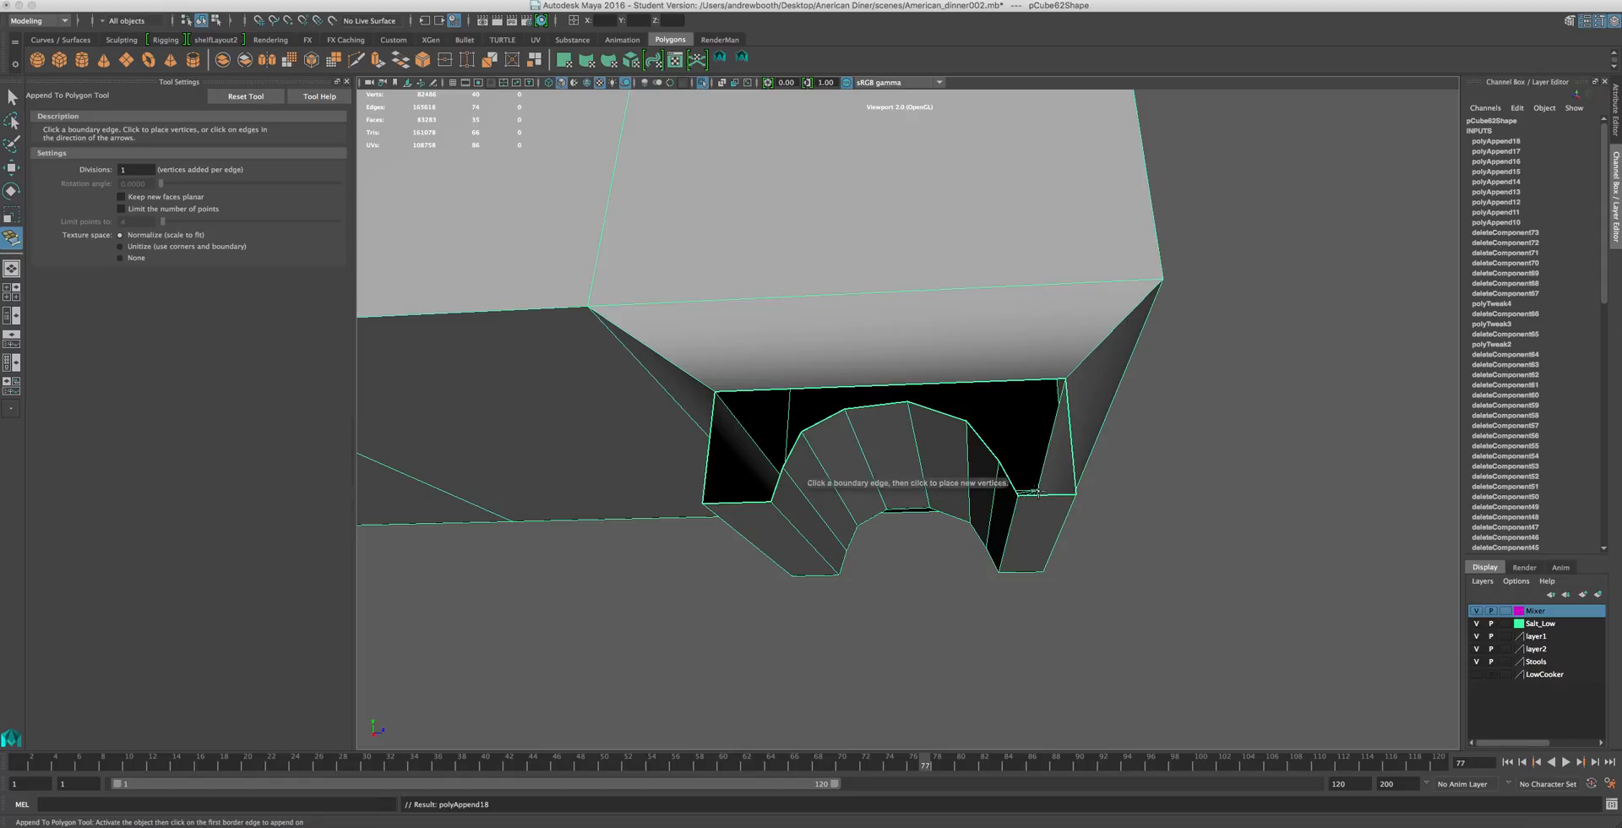
# - At the opposite open end, append a corner face and two triangular faces on one side of the arch
pyautogui.click(1014, 479)
pyautogui.click(1038, 492)
pyautogui.click(1068, 440)
pyautogui.press('Return')
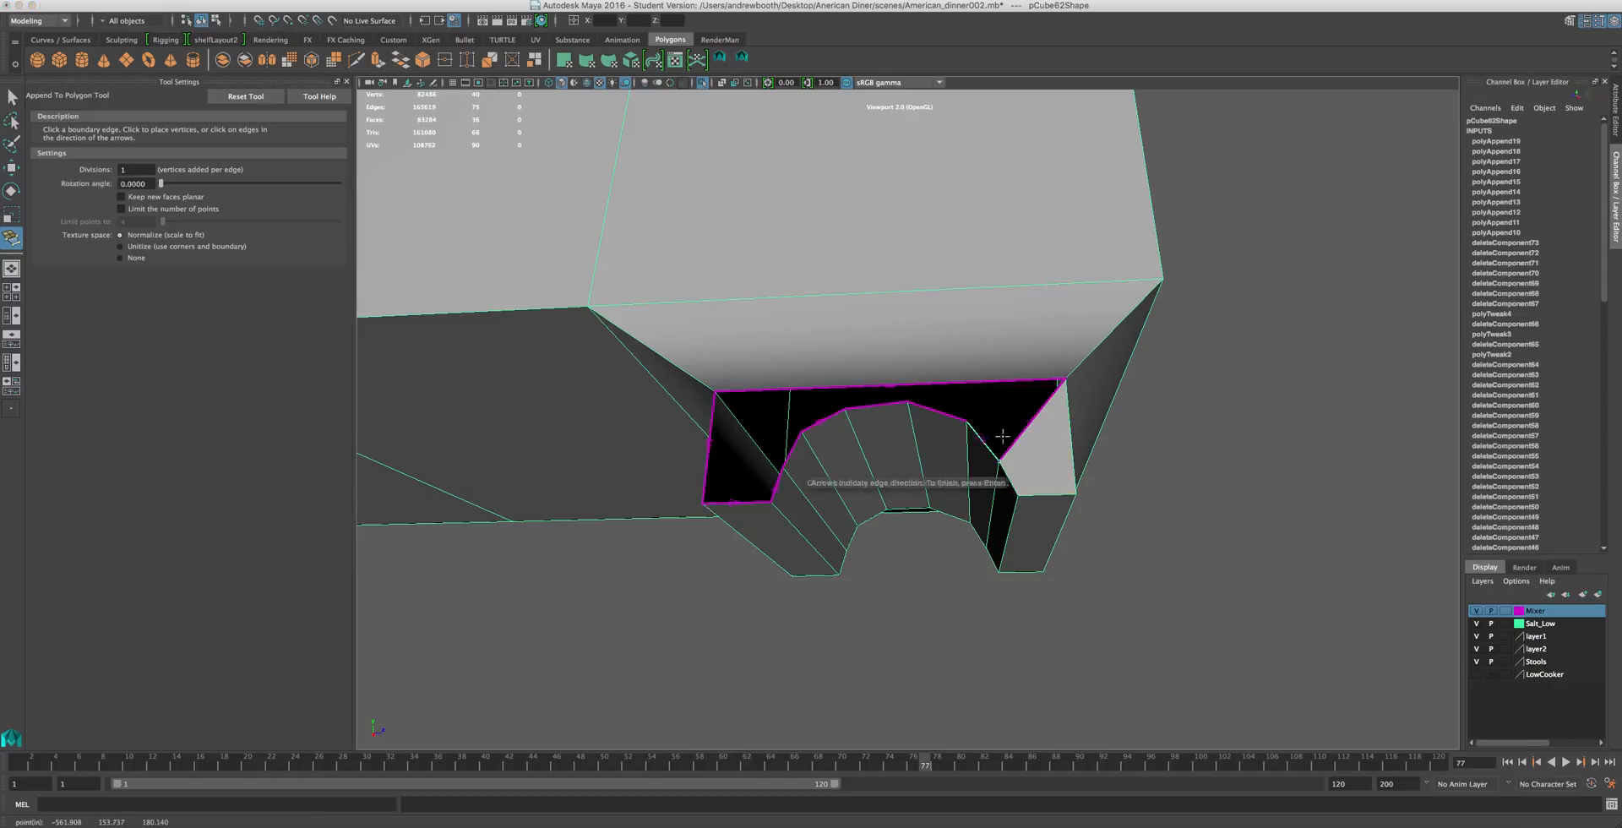
pyautogui.click(1023, 429)
pyautogui.press('Return')
pyautogui.click(953, 417)
pyautogui.click(1005, 404)
pyautogui.press('Return')
pyautogui.click(747, 502)
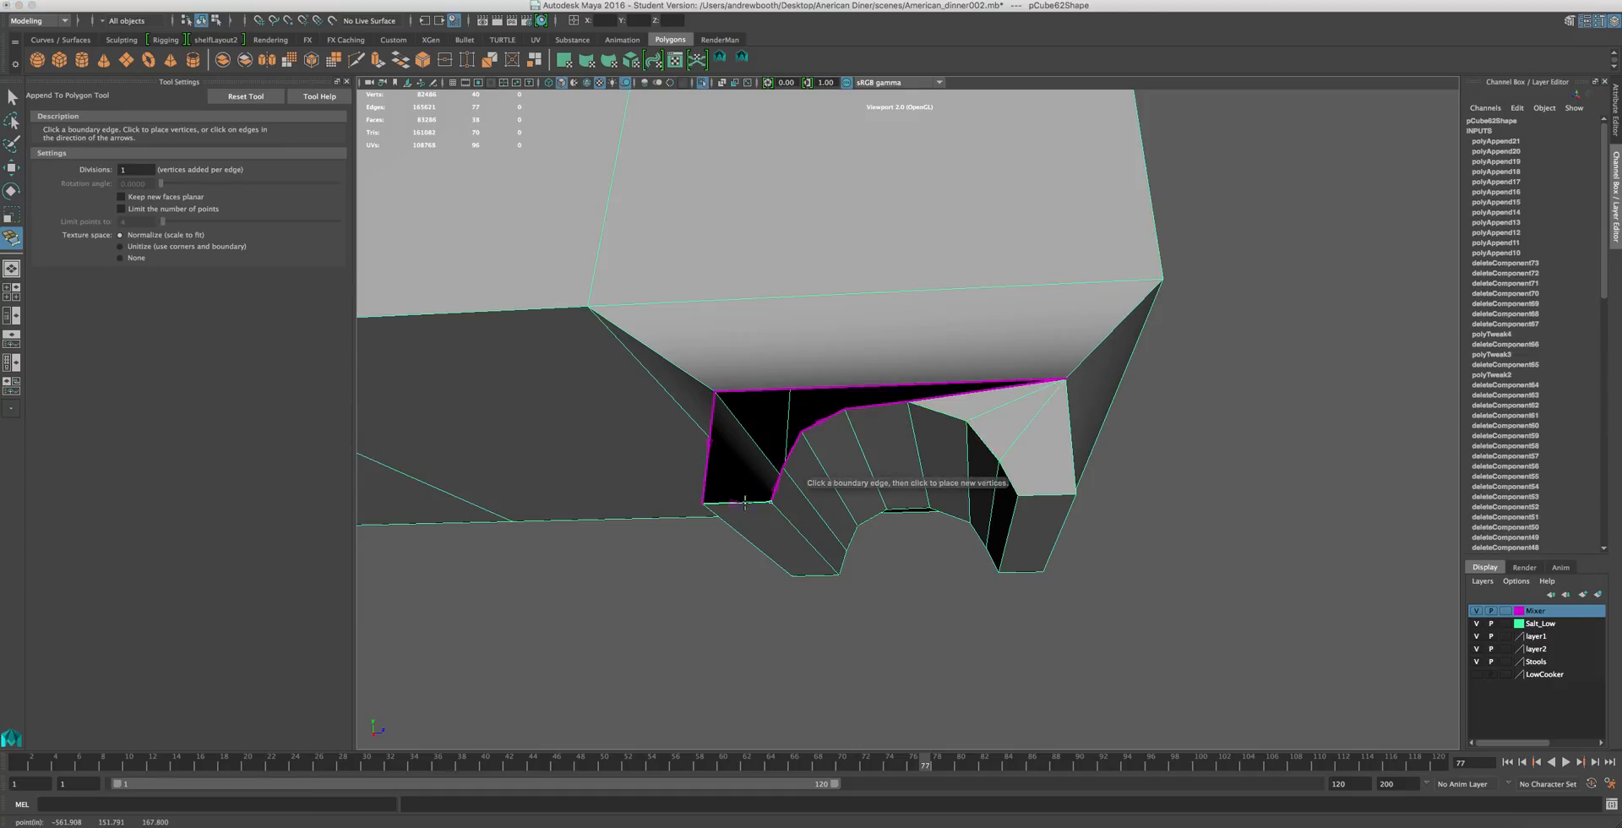
pyautogui.click(705, 475)
pyautogui.press('super+z')
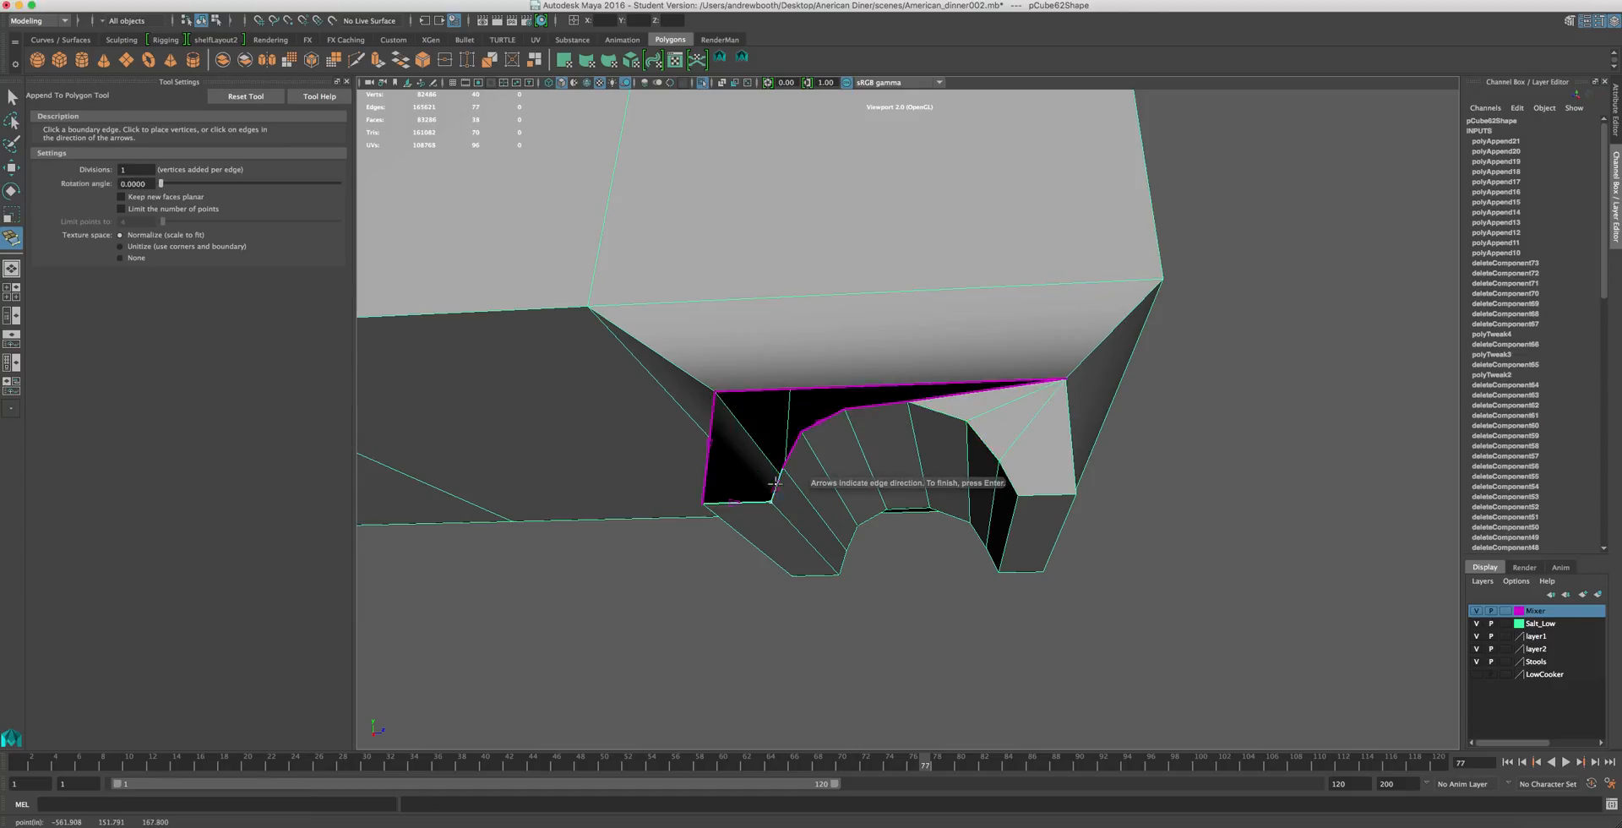
pyautogui.press('super+z')
# - Append the corner face and two triangular faces on the remaining side of the opposite end
pyautogui.click(777, 486)
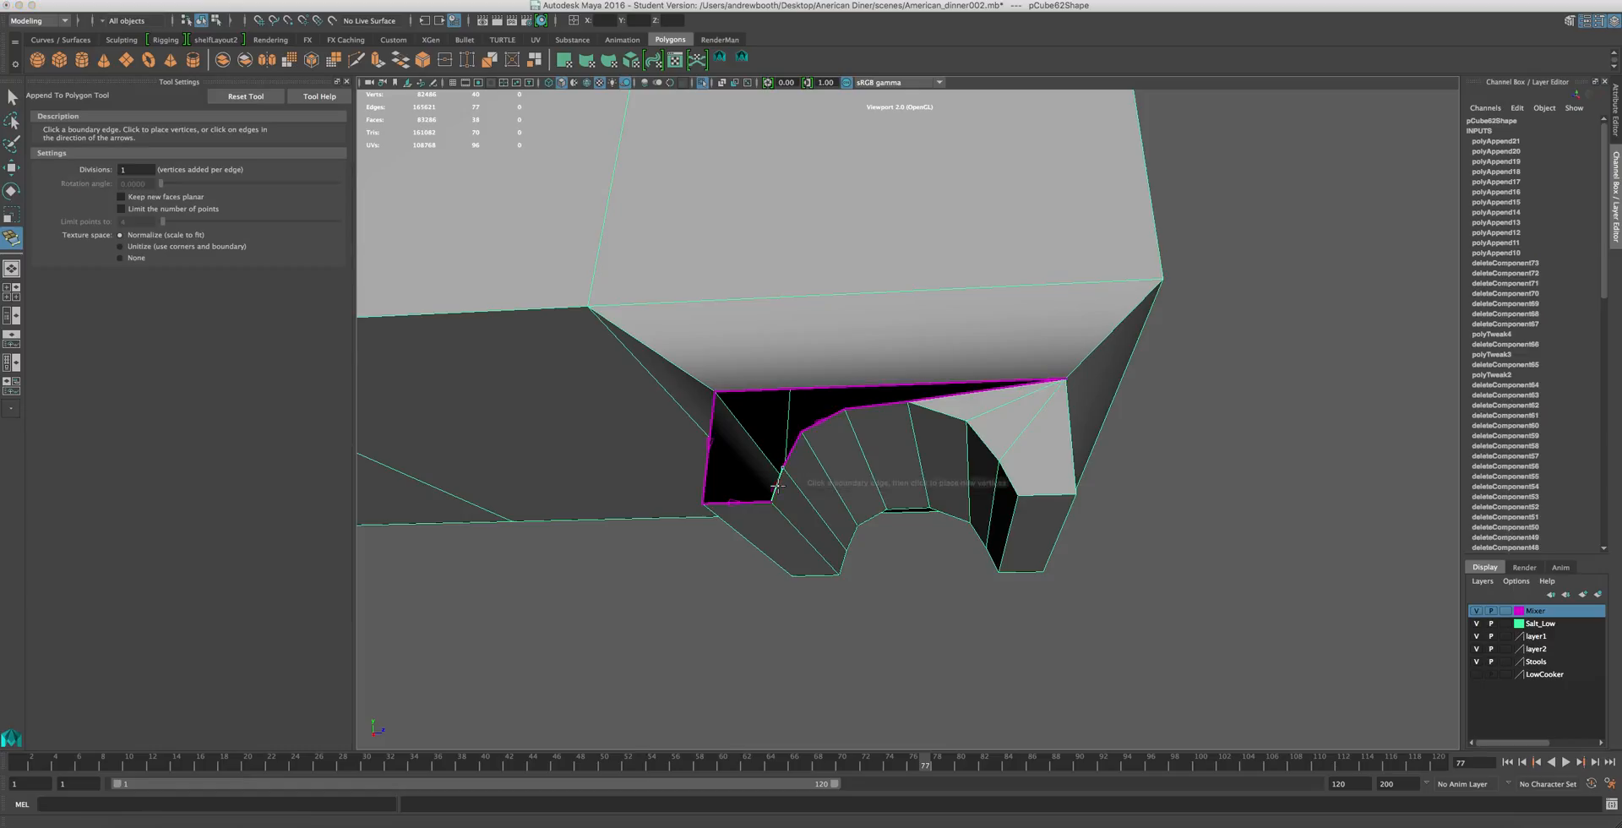
pyautogui.click(713, 430)
pyautogui.press('Return')
pyautogui.click(794, 437)
pyautogui.click(752, 431)
pyautogui.press('Return')
pyautogui.click(784, 410)
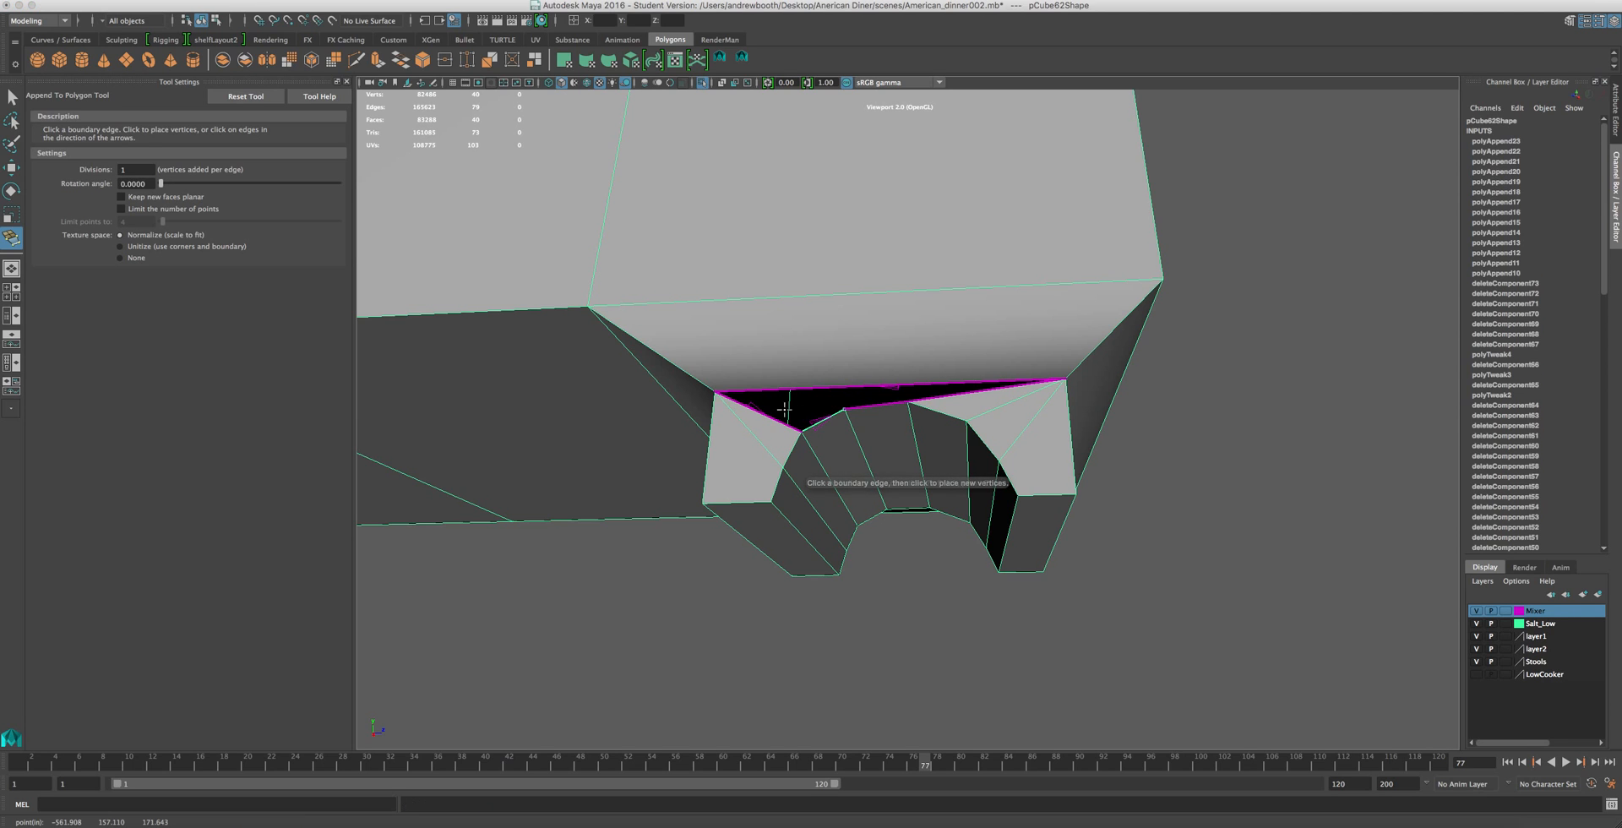
pyautogui.click(748, 409)
pyautogui.press('Return')
# - Close the last gap above the arch's crown at the opposite end with an appended face and leave the tool
pyautogui.click(854, 392)
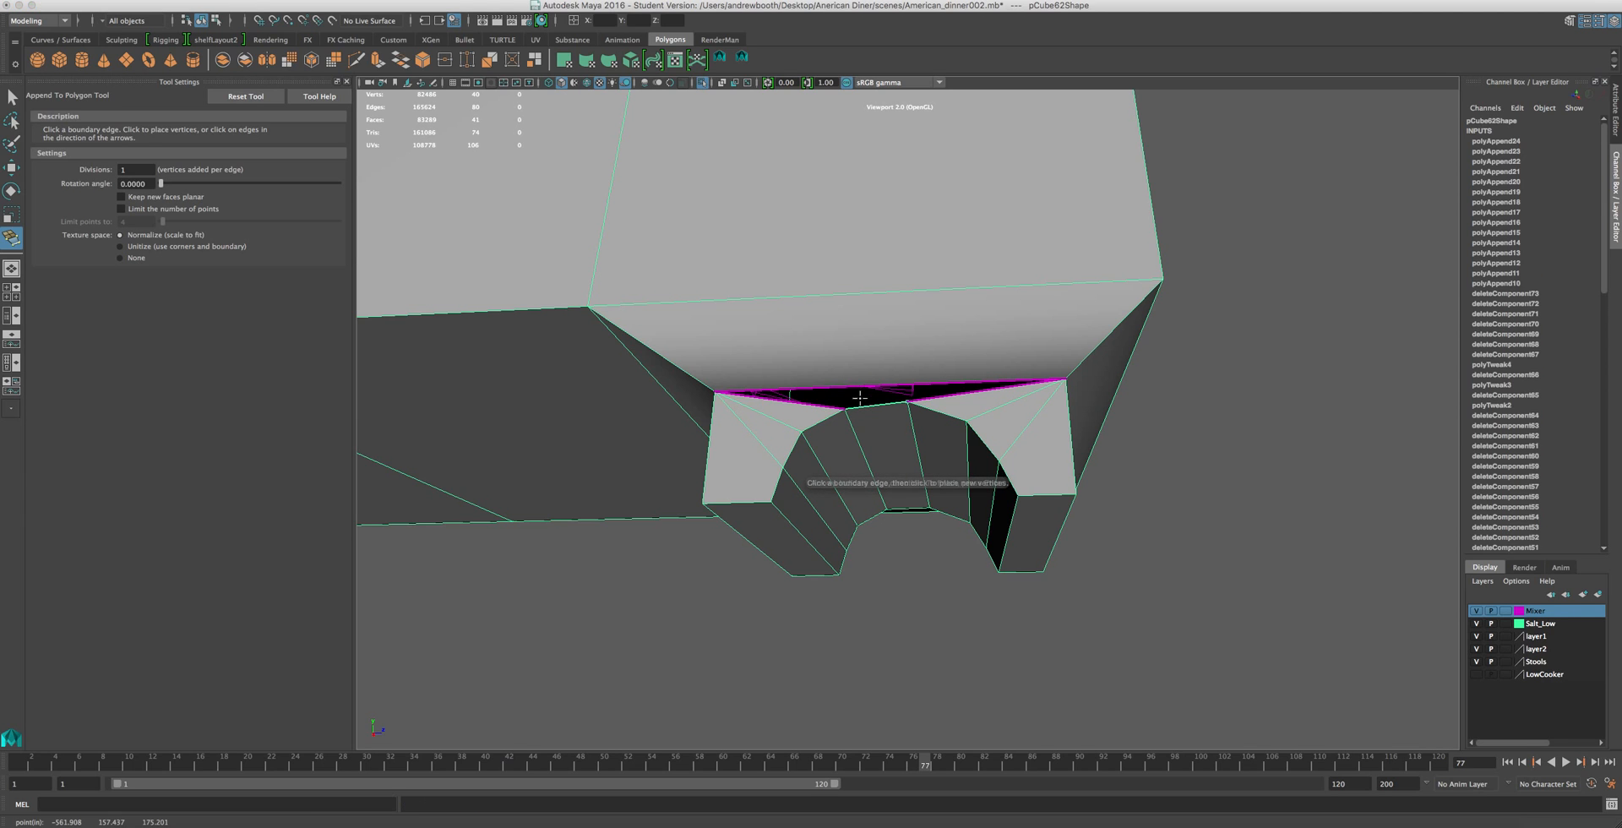
pyautogui.click(870, 387)
pyautogui.press('Return')
pyautogui.press('w')
# - Turn off object isolation and examine how the arched block fits over the mixer's stand
pyautogui.scroll(-5, 811, 456)
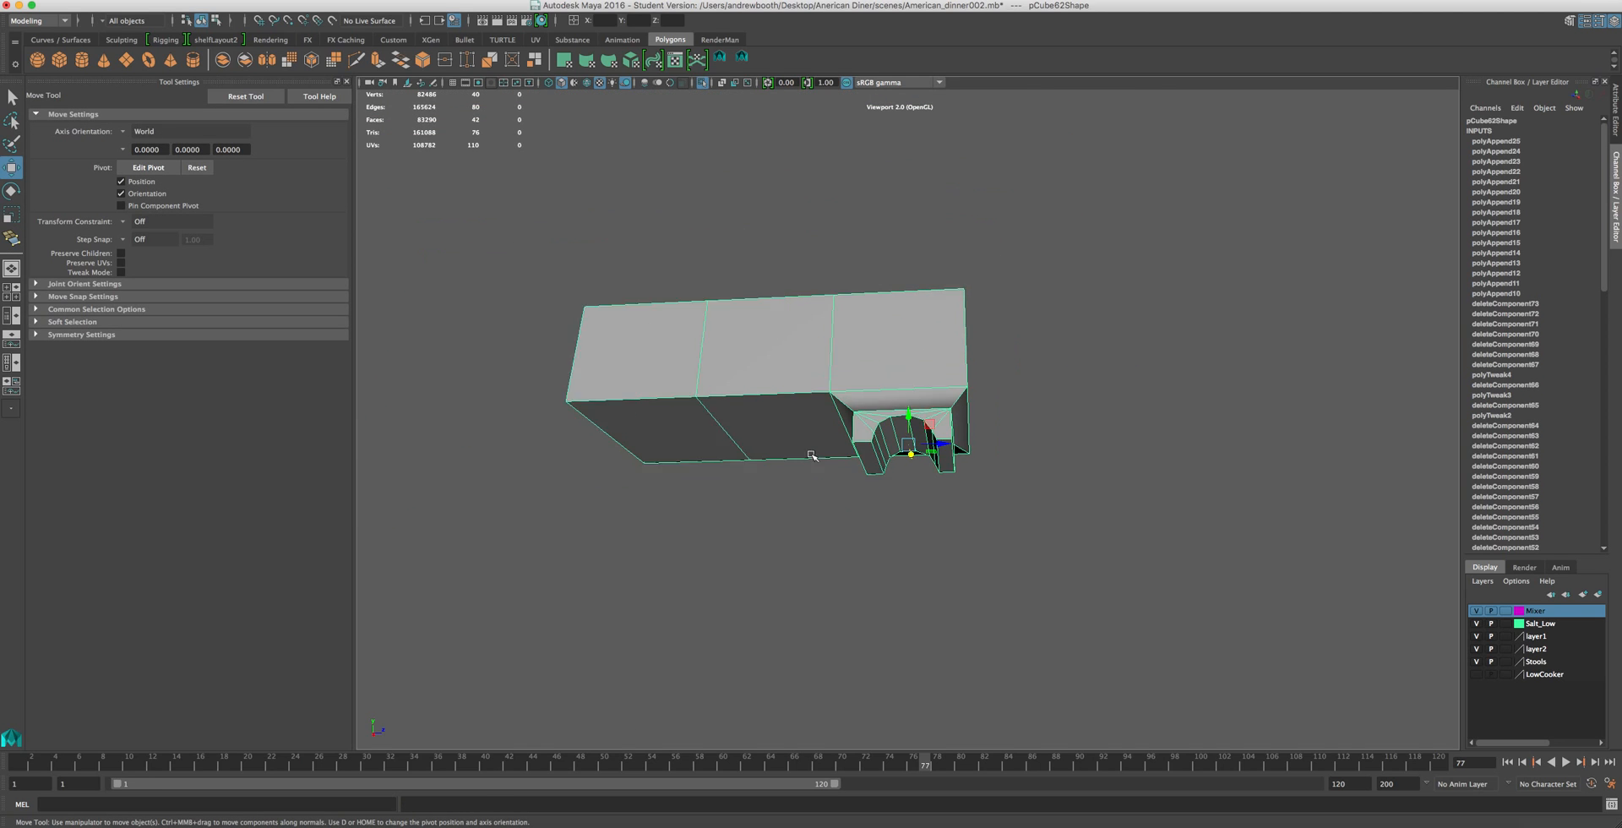
pyautogui.keyDown('alt'); pyautogui.moveTo(810, 456); pyautogui.dragTo(695, 480); pyautogui.keyUp('alt')
pyautogui.scroll(5, 971, 363)
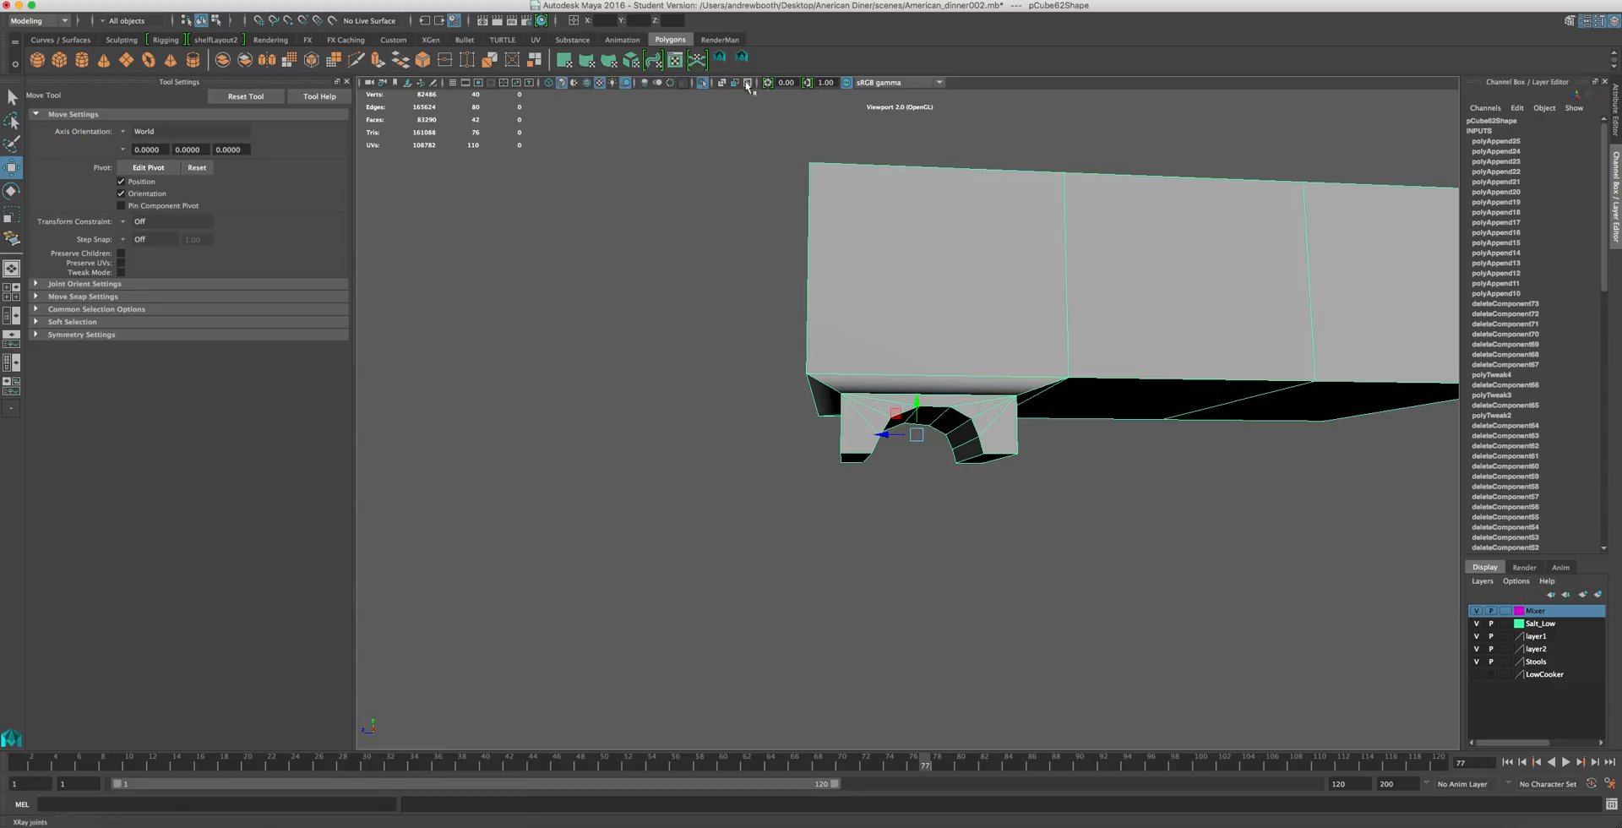
pyautogui.click(704, 83)
pyautogui.scroll(8, 724, 396)
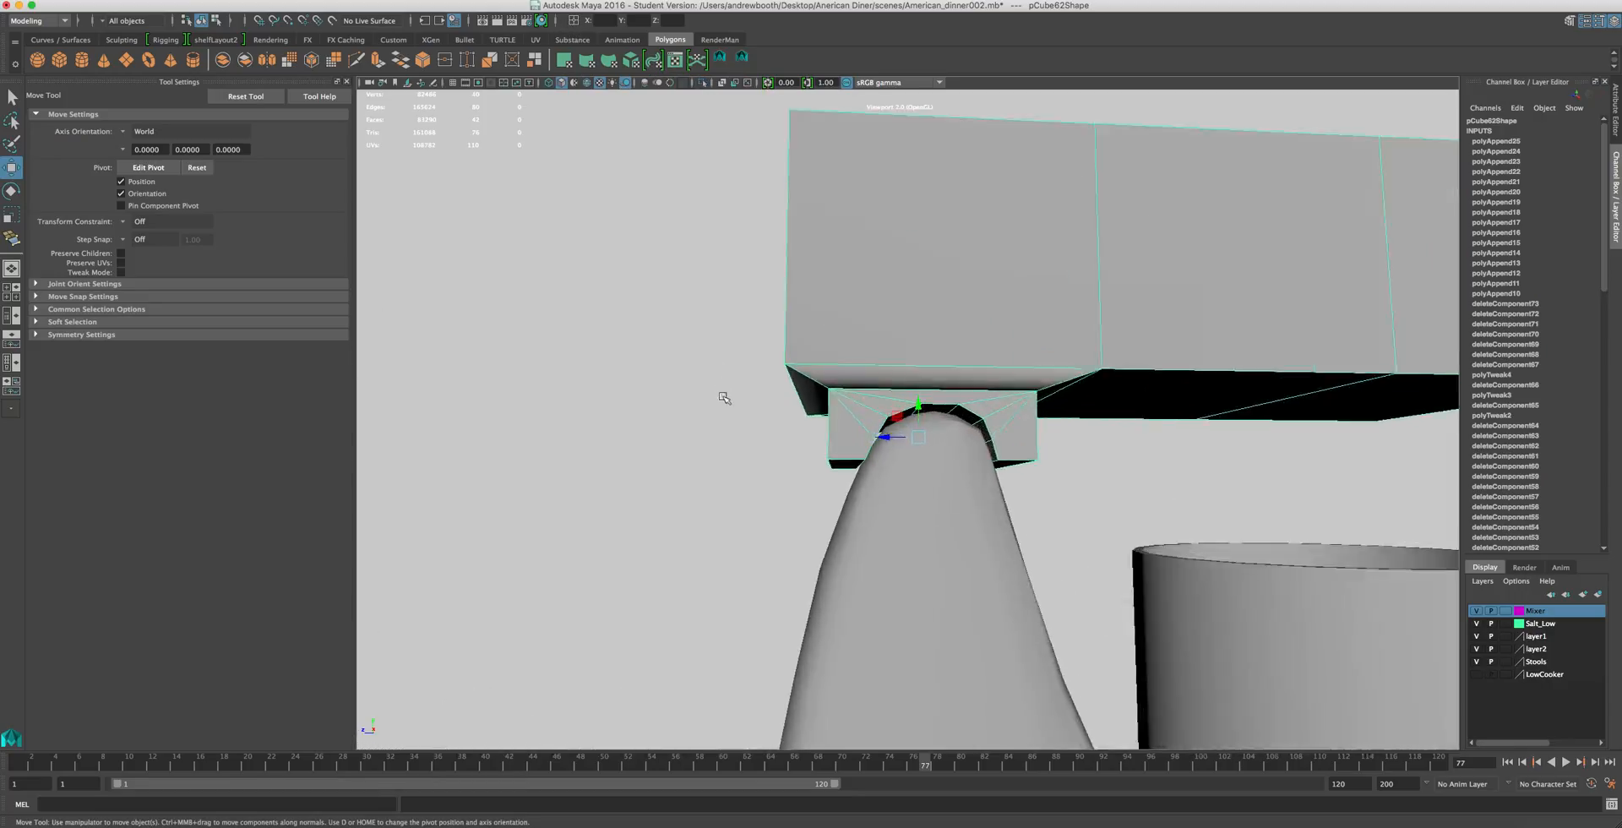
pyautogui.keyDown('alt'); pyautogui.moveTo(770, 420); pyautogui.dragTo(756, 441); pyautogui.keyUp('alt')
pyautogui.scroll(-3, 781, 469)
pyautogui.scroll(6, 783, 470)
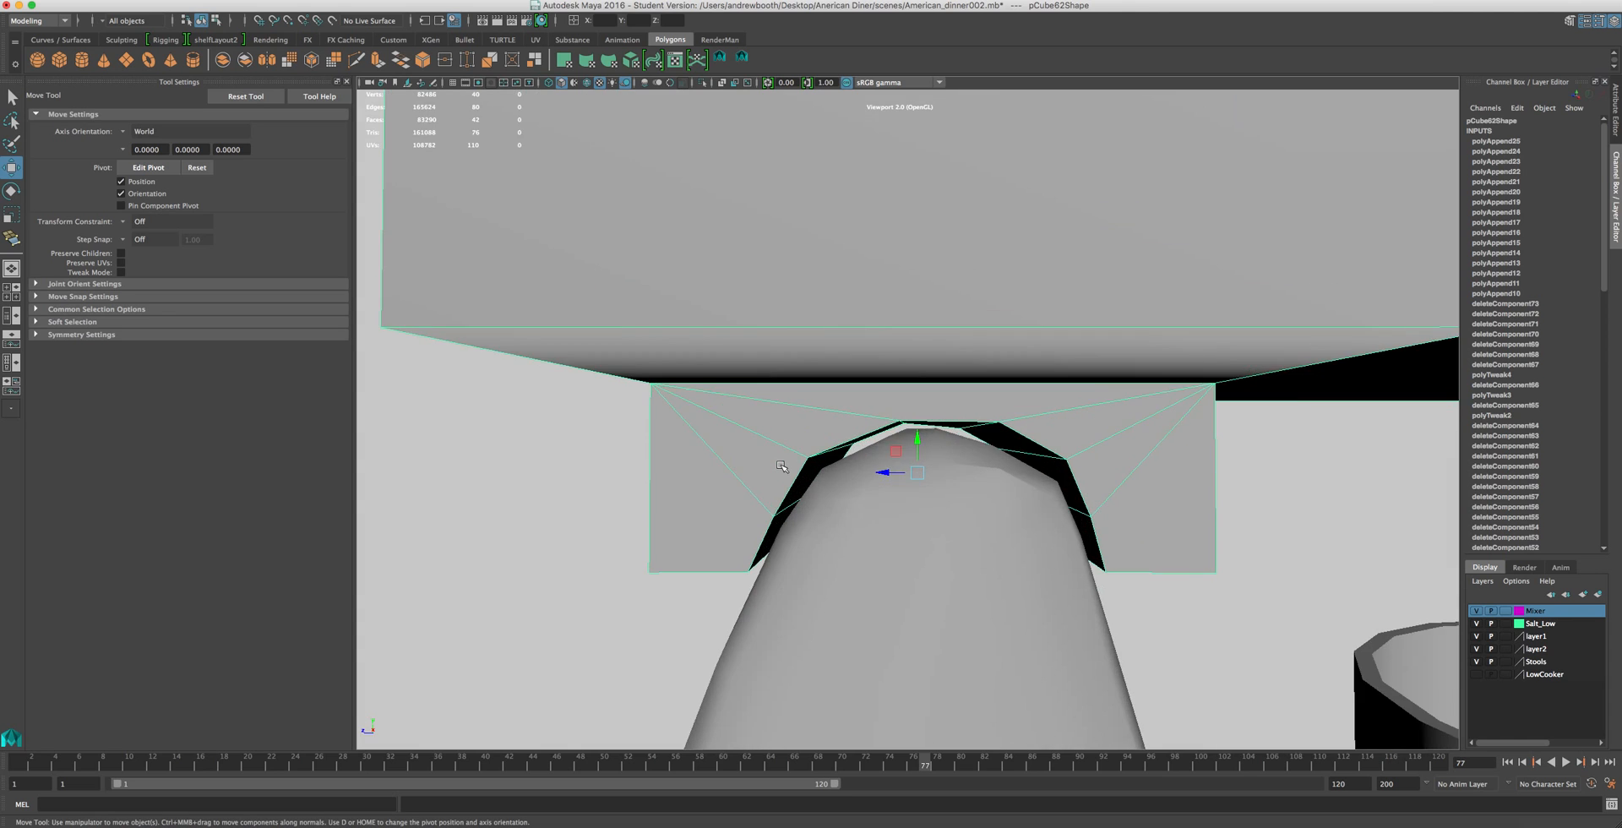
pyautogui.scroll(-10, 783, 472)
pyautogui.scroll(-8, 781, 471)
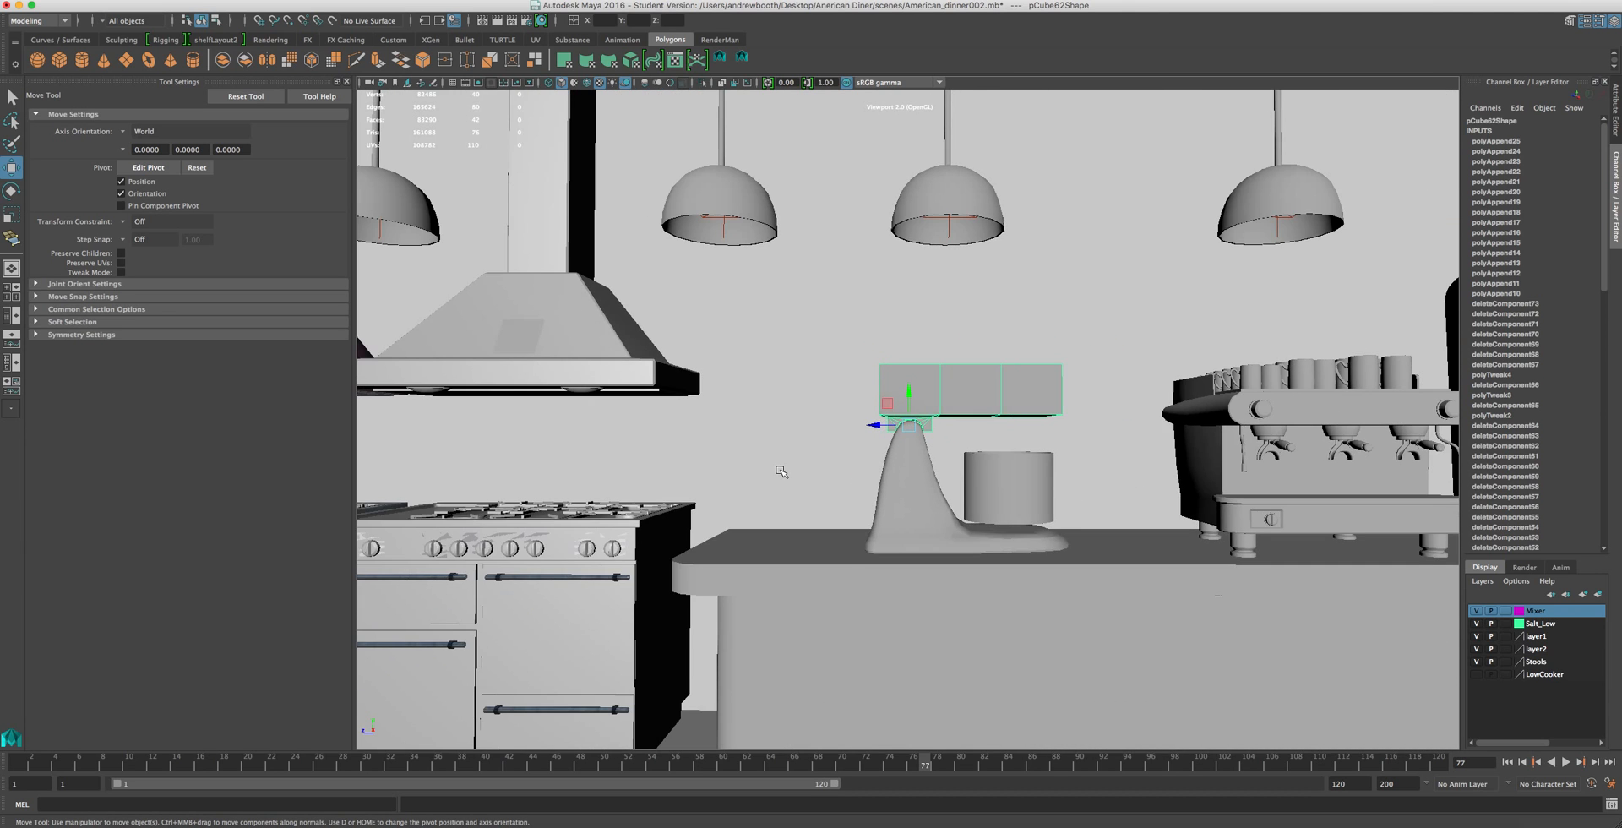
pyautogui.scroll(7, 778, 473)
pyautogui.scroll(6, 779, 474)
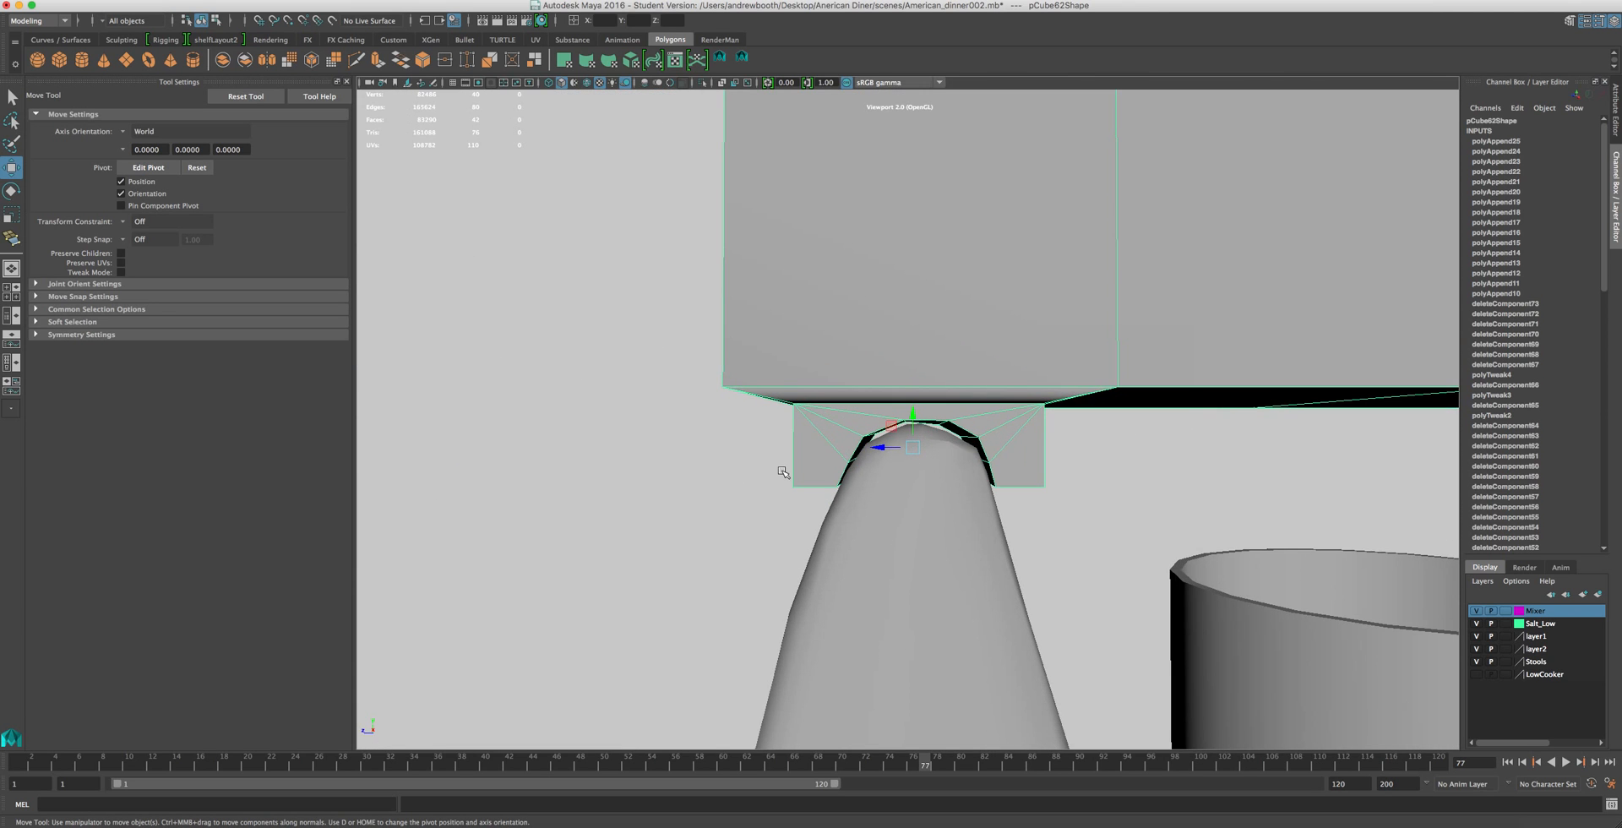
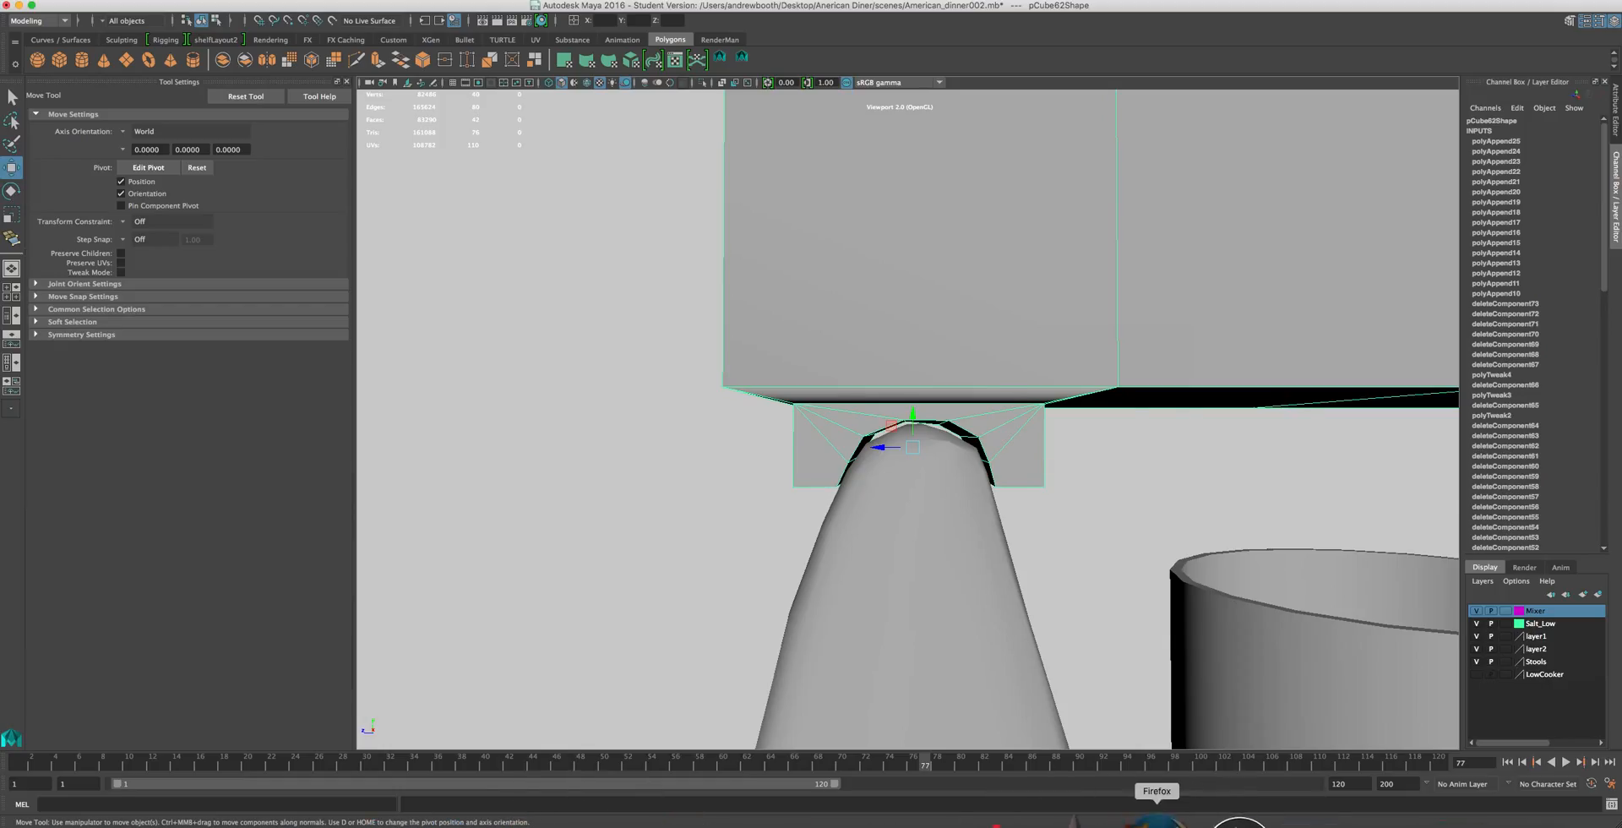
# - Switch to Firefox to check the food mixer reference images, move its window out of the way, and return to Maya
pyautogui.click(1157, 820)
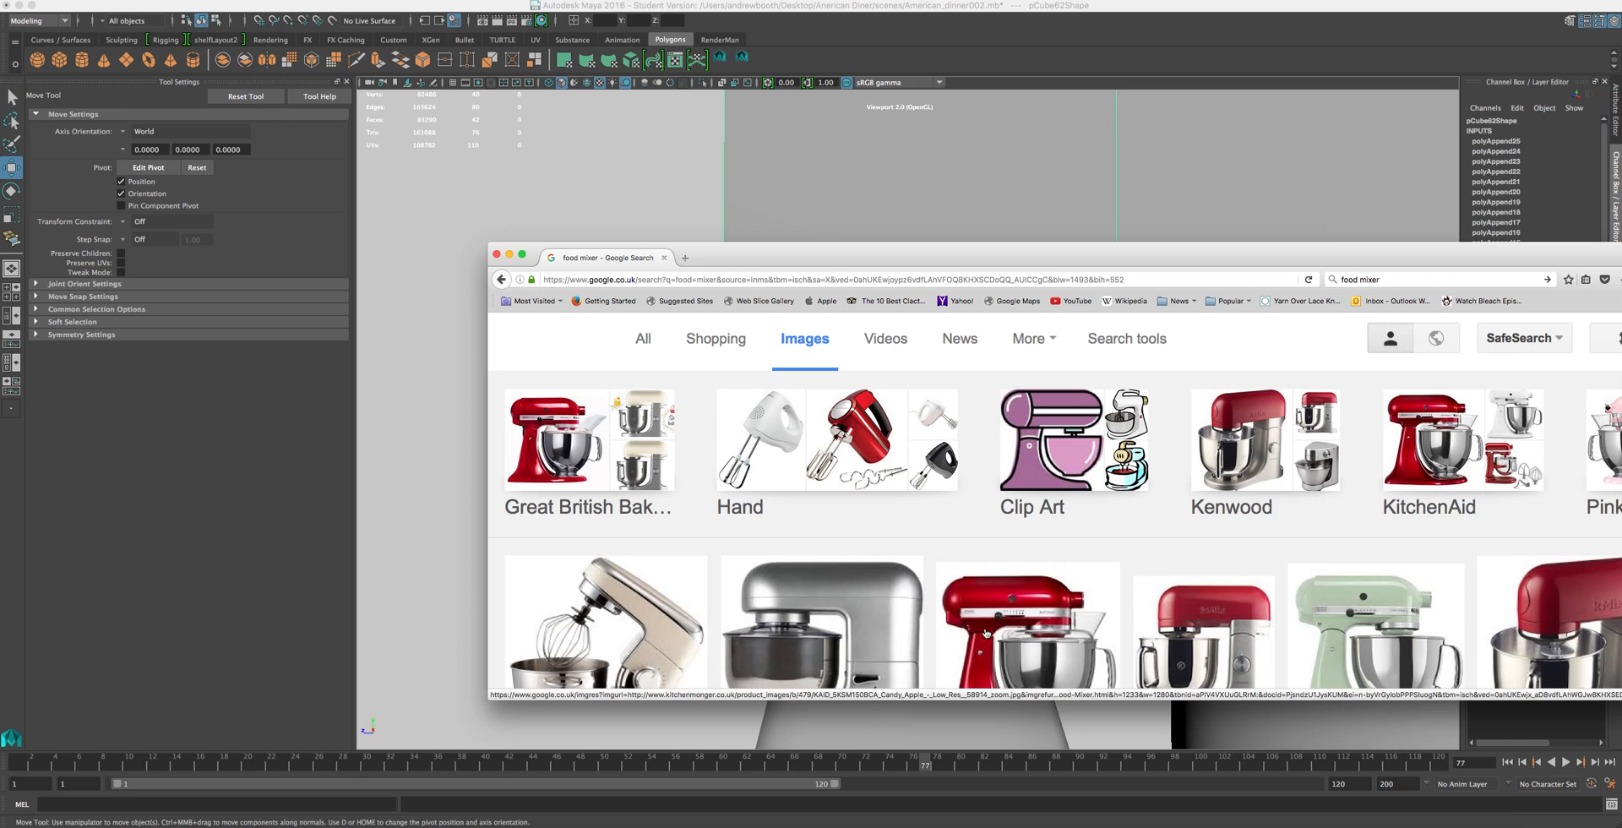
pyautogui.moveTo(964, 258); pyautogui.dragTo(1112, 690)
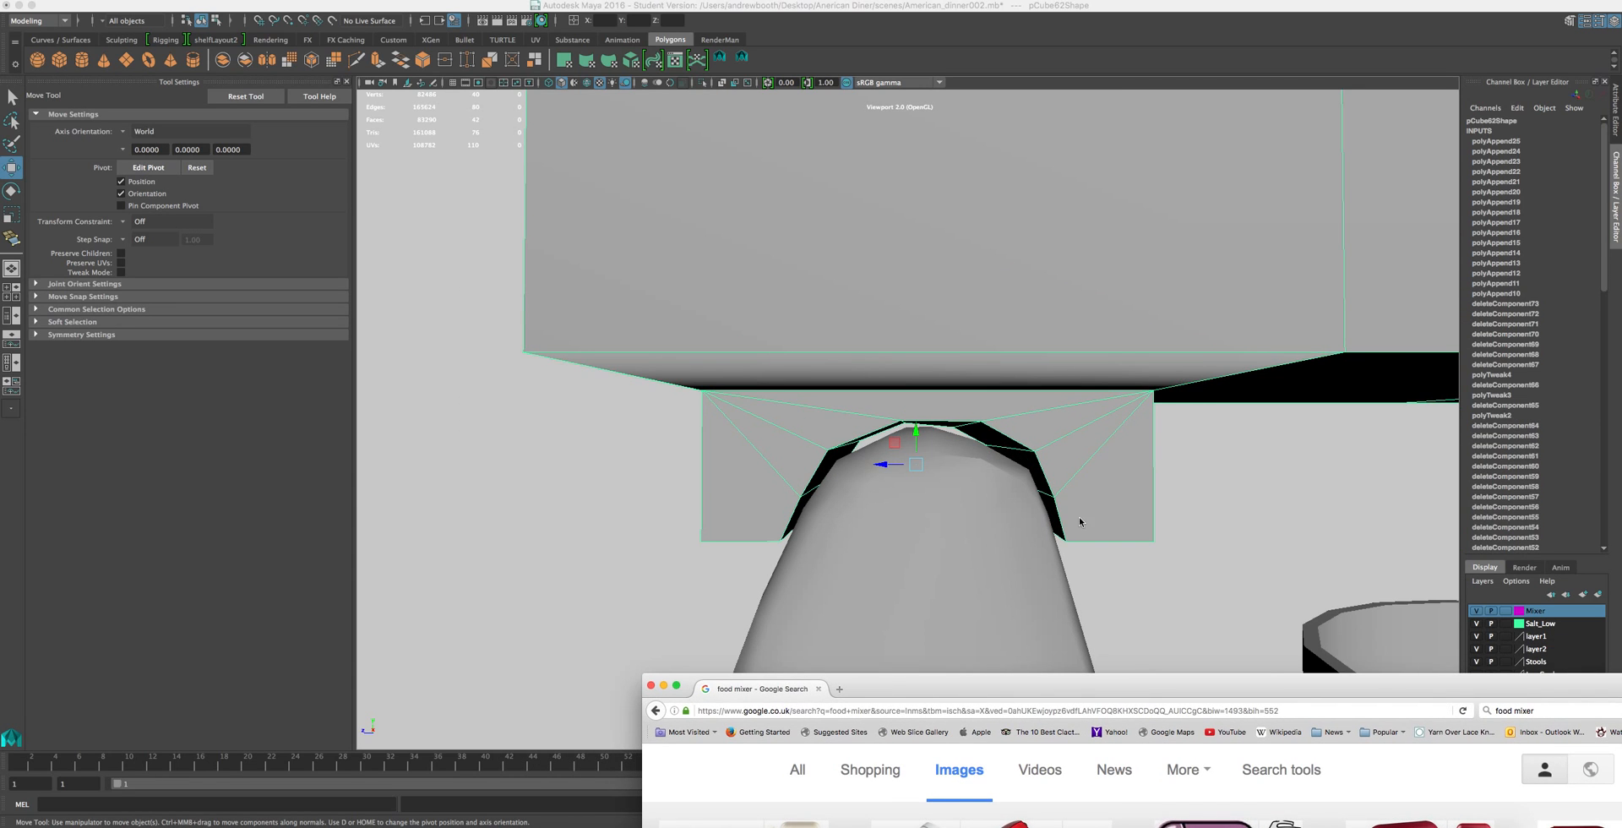
pyautogui.click(1078, 519)
# - Select the two bottom faces on either side of the arch and move them up slightly to shorten the block's legs
pyautogui.scroll(5, 1079, 520)
pyautogui.scroll(-5, 1081, 522)
pyautogui.keyDown('alt'); pyautogui.moveTo(1094, 531); pyautogui.dragTo(1100, 477); pyautogui.keyUp('alt')
pyautogui.moveTo(1082, 451); pyautogui.dragTo(1072, 487, button='right')
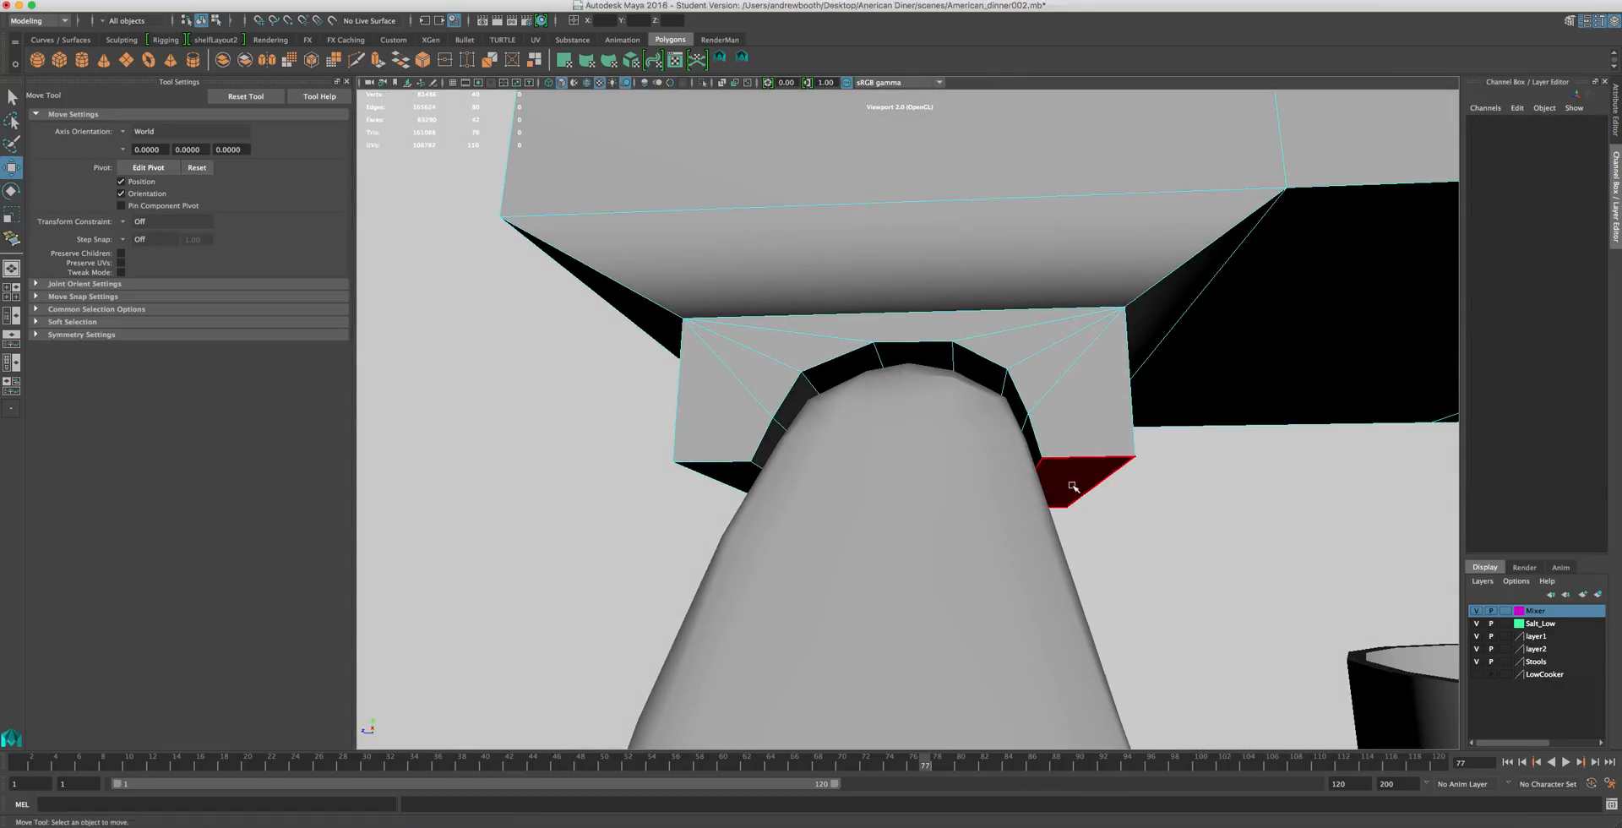
pyautogui.click(1073, 486)
pyautogui.keyDown('shift'); pyautogui.click(737, 469); pyautogui.keyUp('shift')
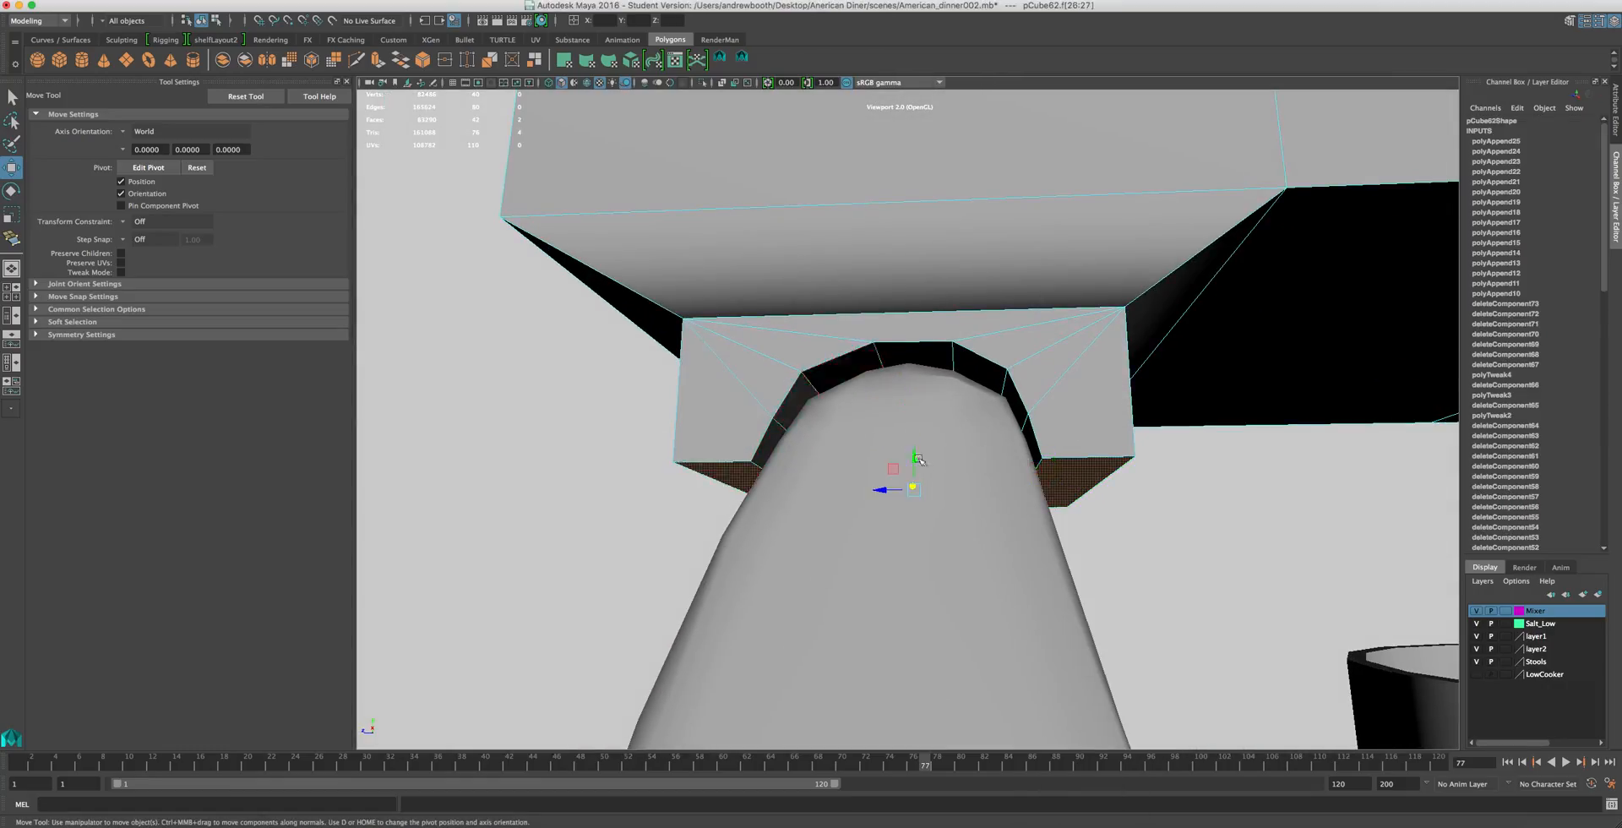
pyautogui.moveTo(912, 456); pyautogui.dragTo(912, 442)
# - Return to object mode, check the head's fit on the stand, and raise the mixer head to Translate Y 3.28
pyautogui.press('F8')
pyautogui.click(933, 466)
pyautogui.scroll(1, 808, 413)
pyautogui.scroll(-6, 809, 413)
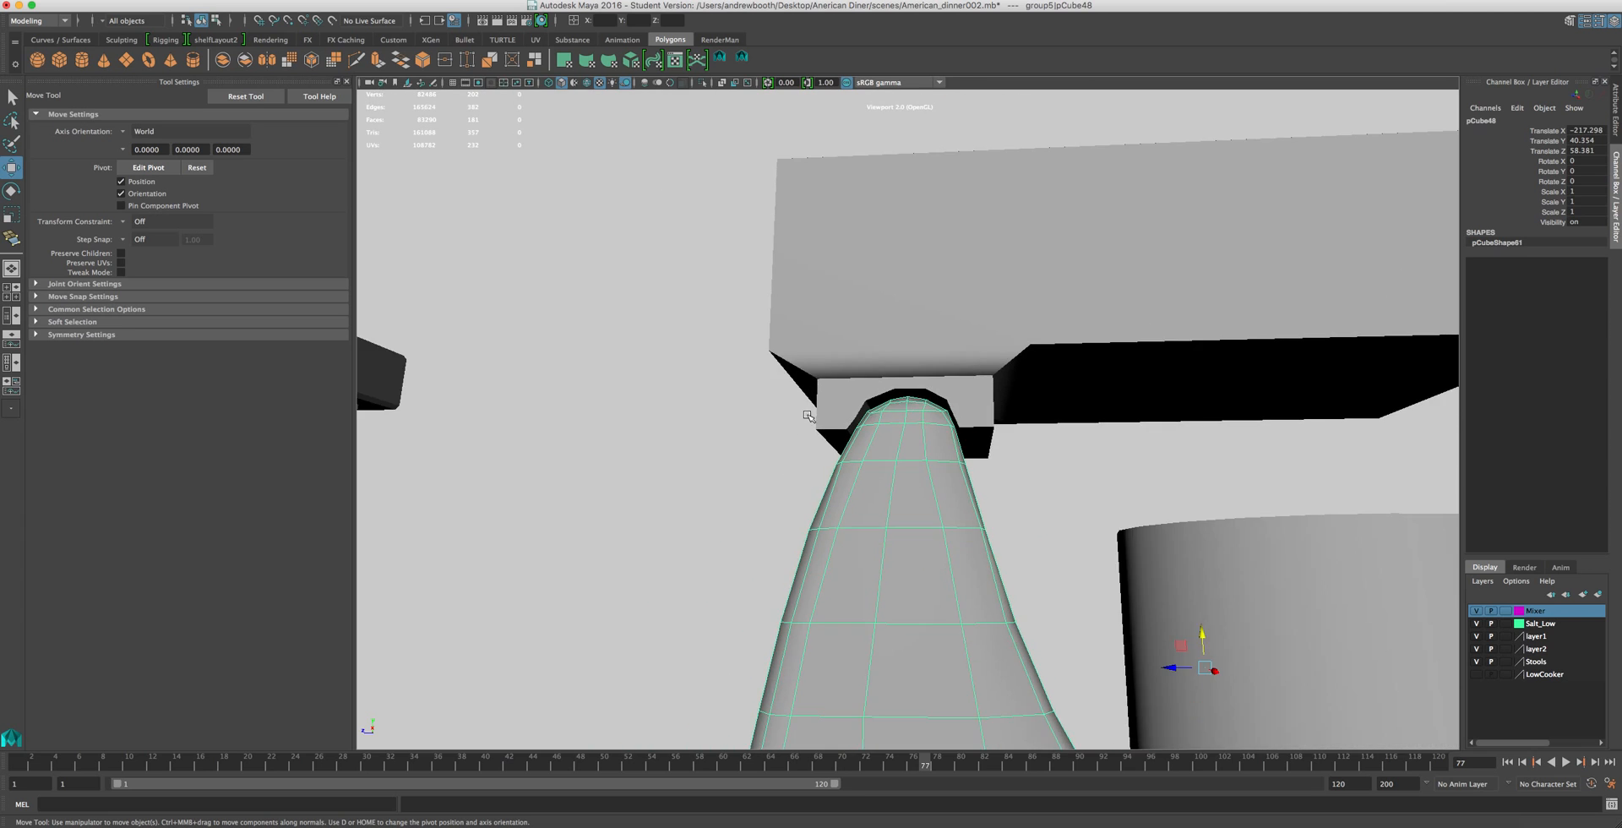
pyautogui.scroll(5, 822, 452)
pyautogui.scroll(1, 821, 453)
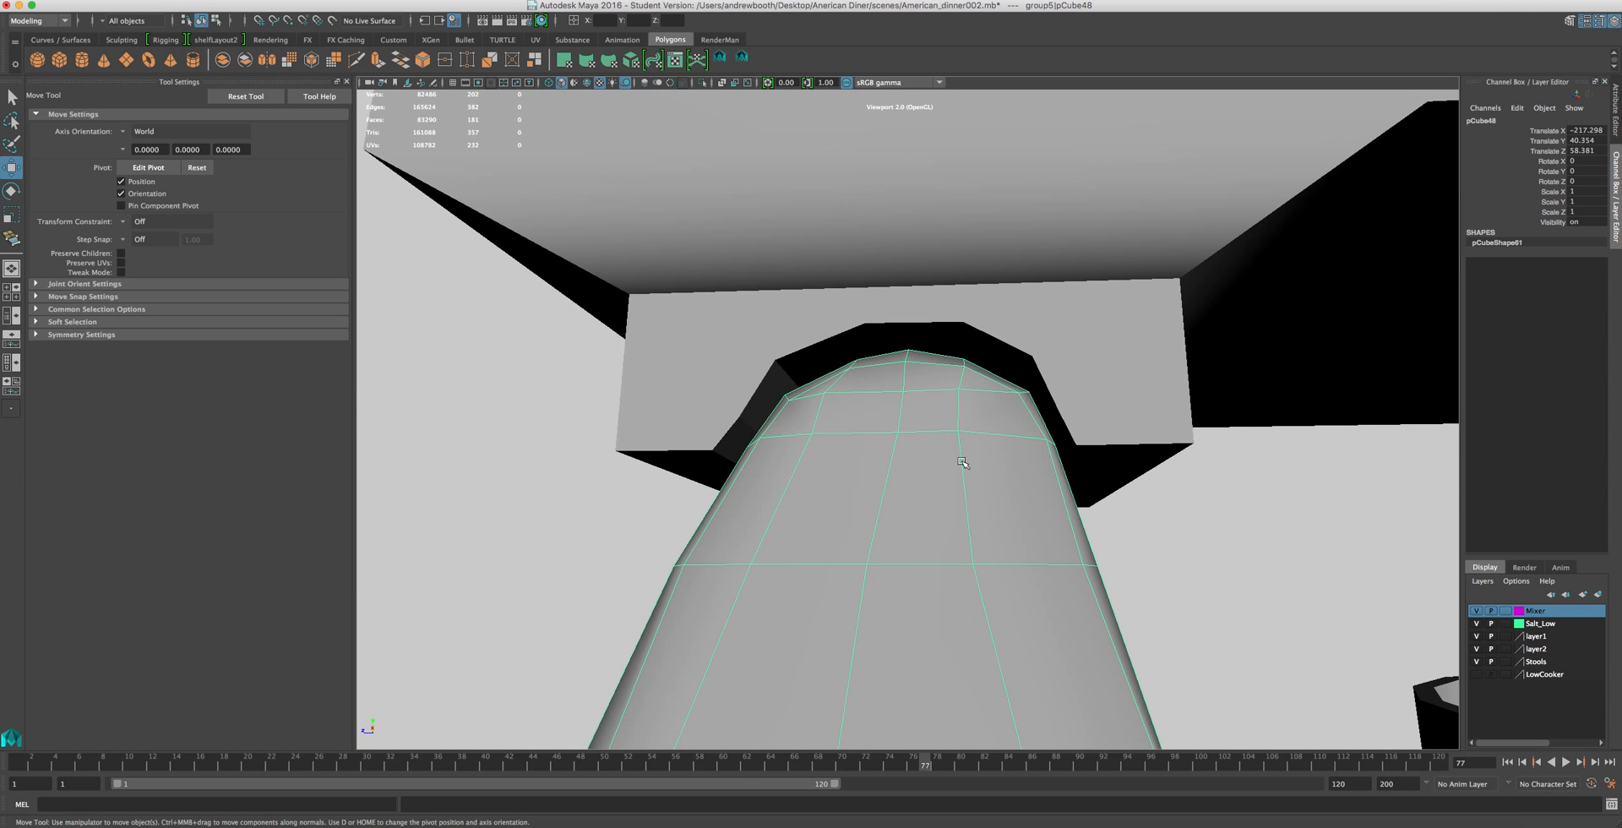
pyautogui.scroll(-2, 962, 462)
pyautogui.scroll(-2, 952, 365)
pyautogui.scroll(-3, 988, 342)
pyautogui.click(989, 342)
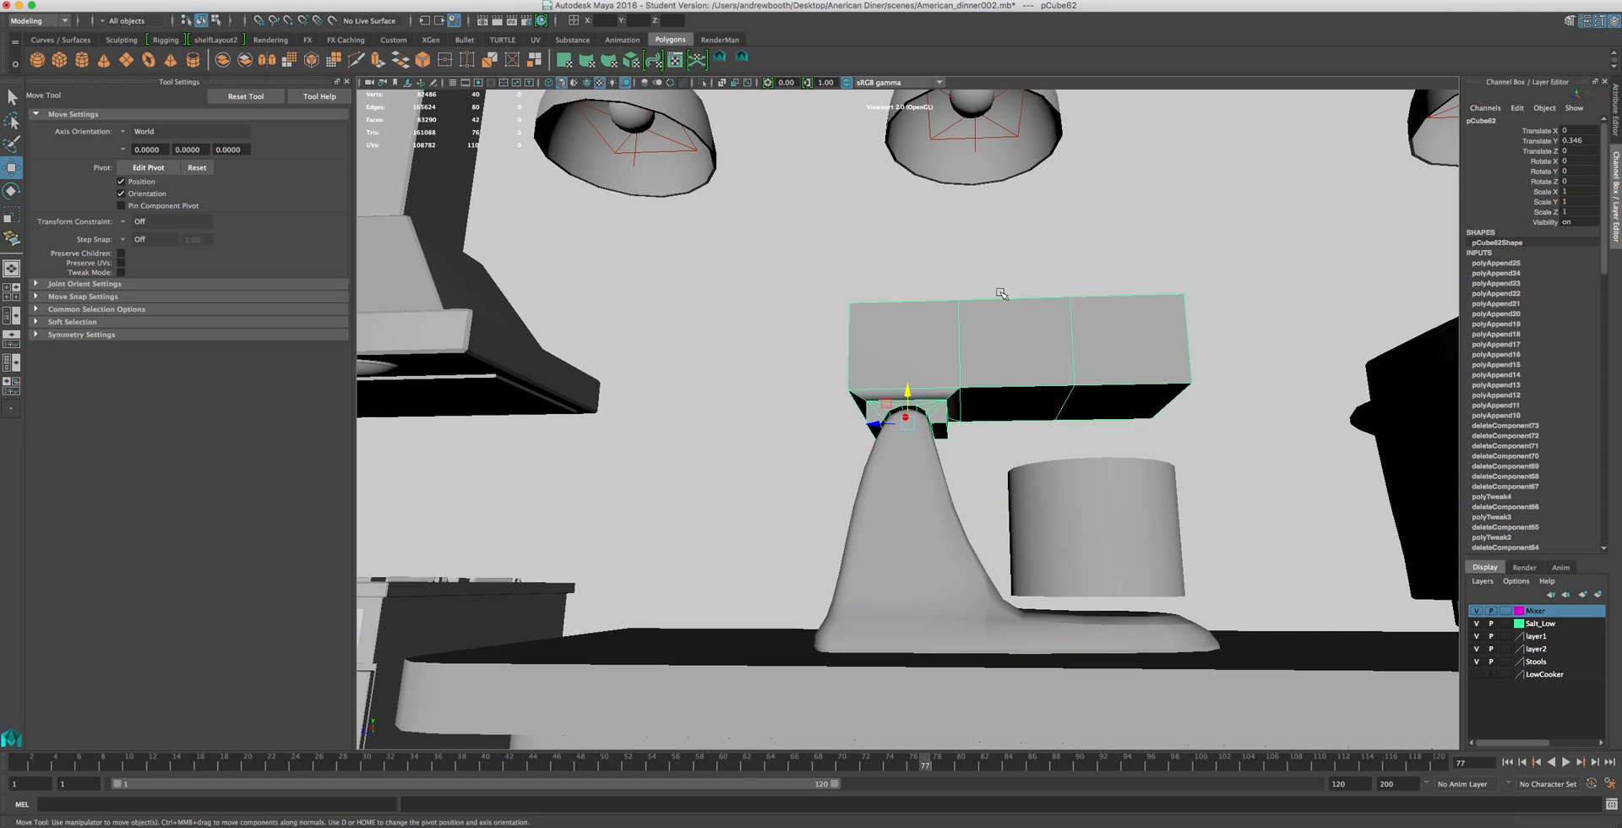
pyautogui.scroll(2, 975, 317)
pyautogui.moveTo(911, 390); pyautogui.dragTo(911, 342)
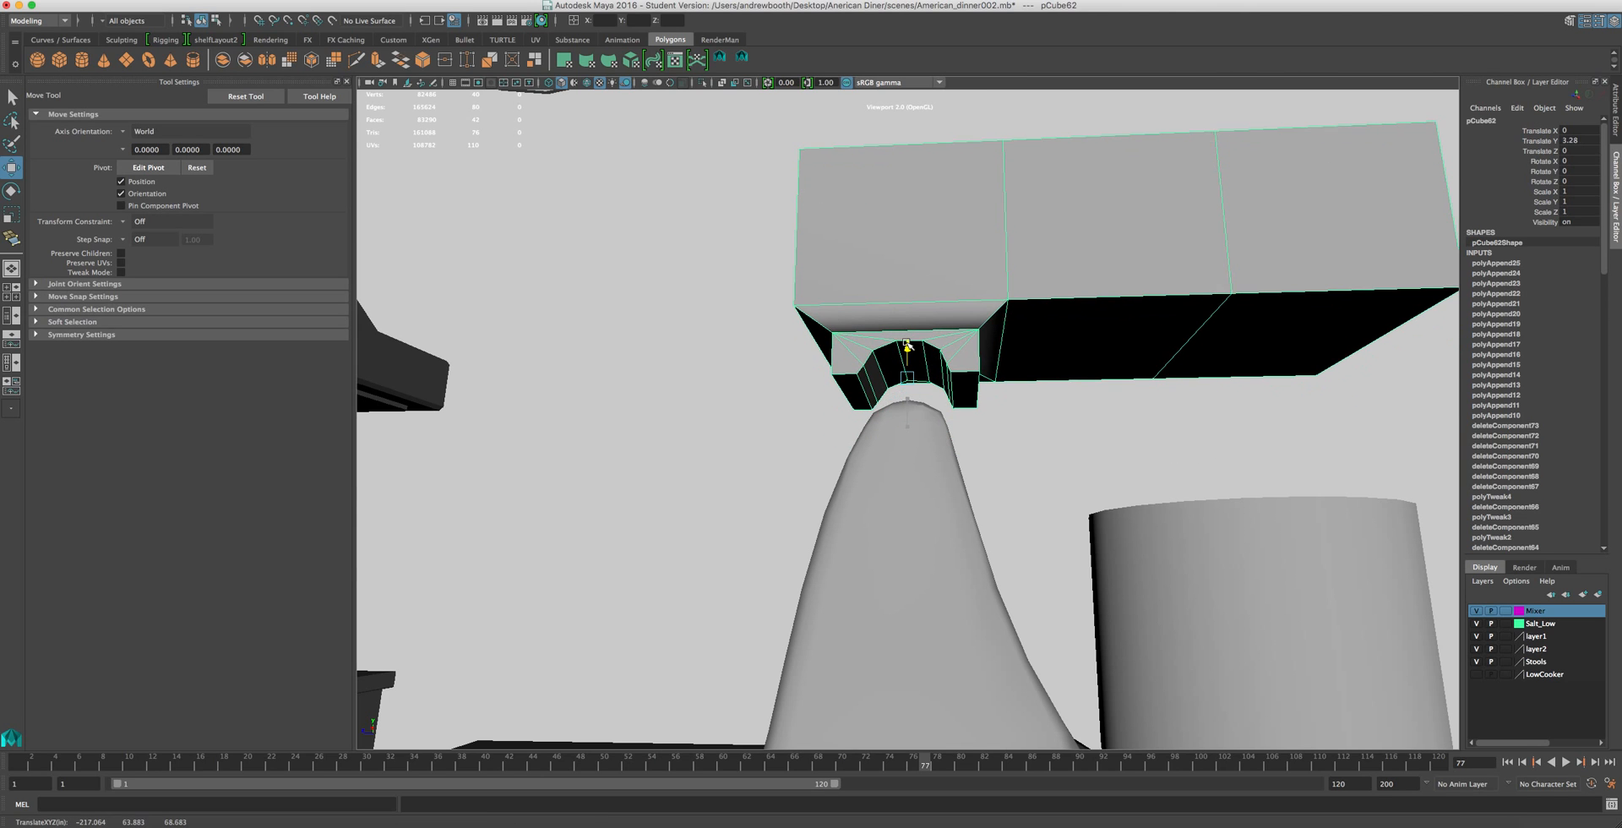
# - Switch the stand to vertex editing, nudge a misaligned vertex near its crown sideways, and select the off-centre vertex
pyautogui.click(914, 470)
pyautogui.keyDown('alt'); pyautogui.moveTo(912, 466); pyautogui.dragTo(922, 506); pyautogui.keyUp('alt')
pyautogui.scroll(5, 913, 470)
pyautogui.moveTo(893, 495); pyautogui.dragTo(891, 473, button='right')
pyautogui.click(892, 489)
pyautogui.moveTo(868, 487); pyautogui.dragTo(878, 487)
pyautogui.click(898, 468)
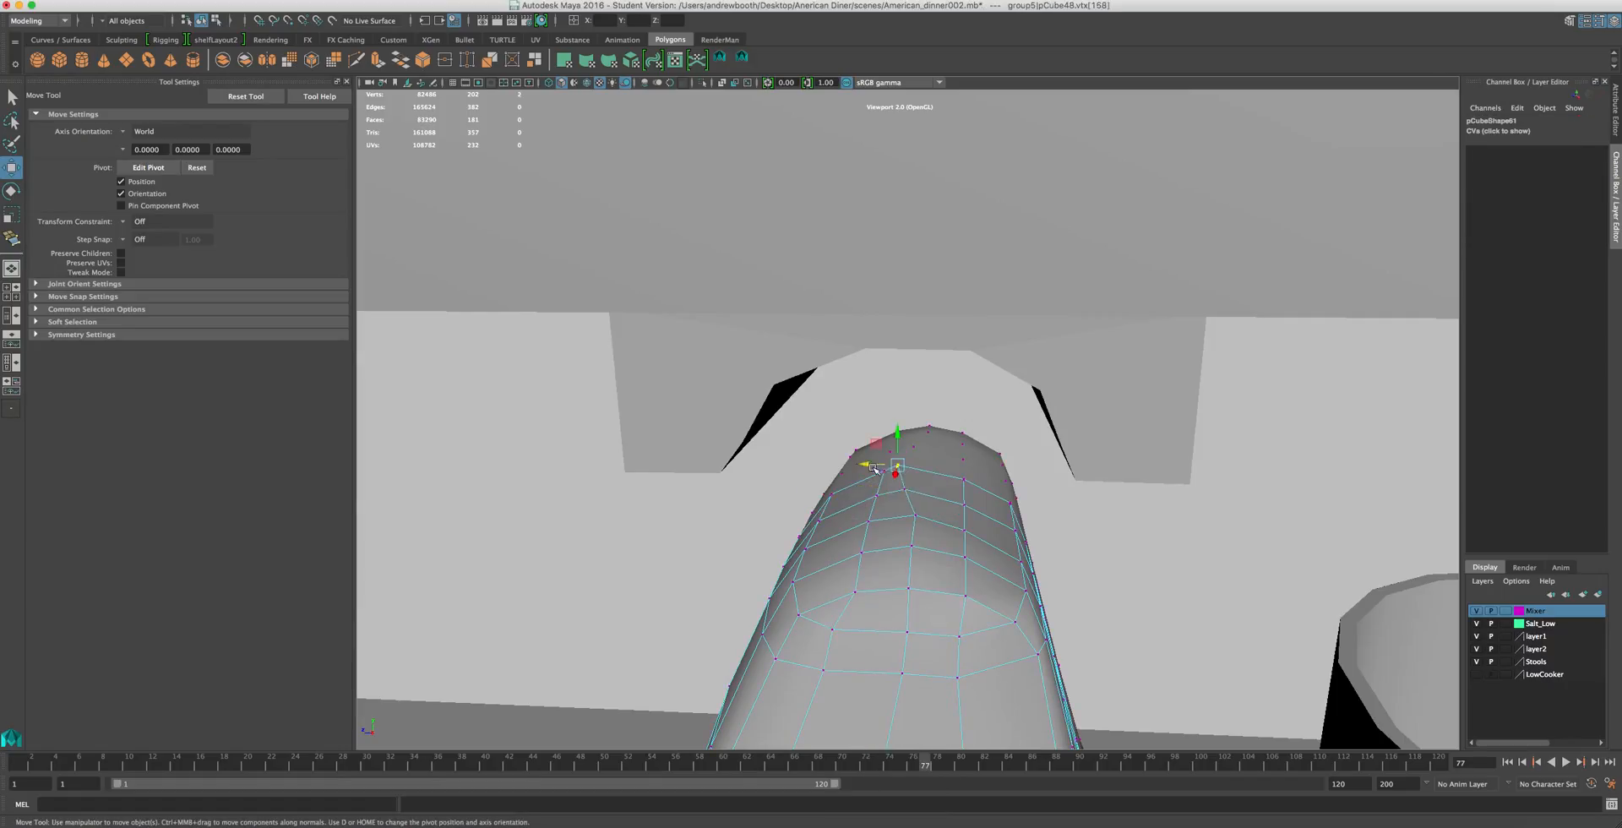
pyautogui.click(890, 463)
pyautogui.click(893, 470)
pyautogui.moveTo(900, 508); pyautogui.dragTo(811, 510, button='right')
pyautogui.click(897, 465)
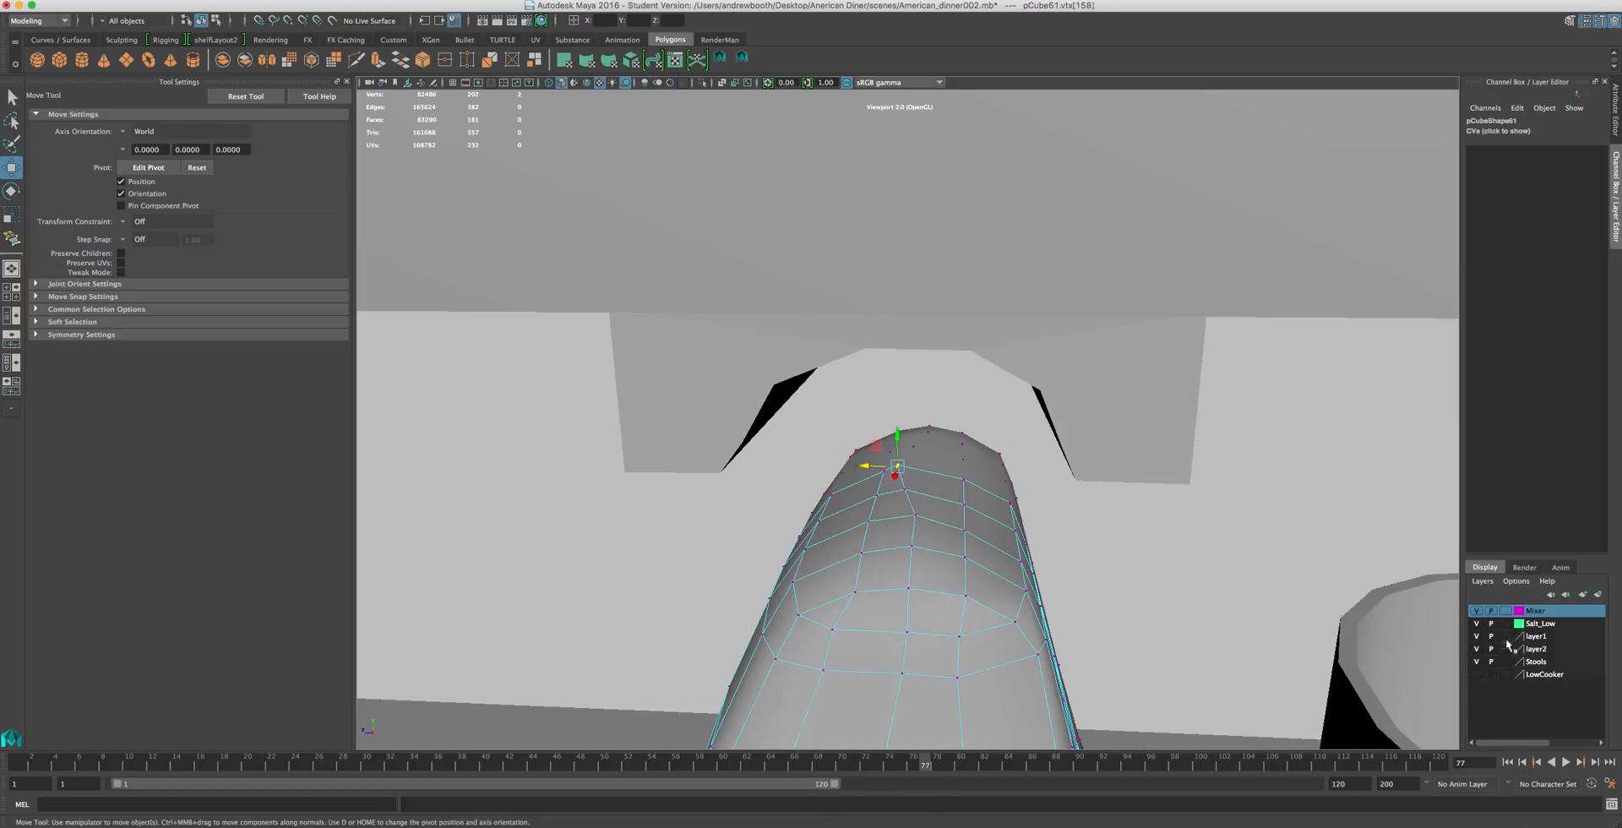
# - Toggle the Mixer layer's visibility and examine the arch's underside against the shape of the stand's top
pyautogui.click(1476, 610)
pyautogui.click(1476, 610)
pyautogui.click(1475, 610)
pyautogui.click(1476, 610)
pyautogui.click(1476, 610)
pyautogui.click(1476, 610)
pyautogui.keyDown('alt'); pyautogui.moveTo(1045, 420); pyautogui.dragTo(1015, 124); pyautogui.keyUp('alt')
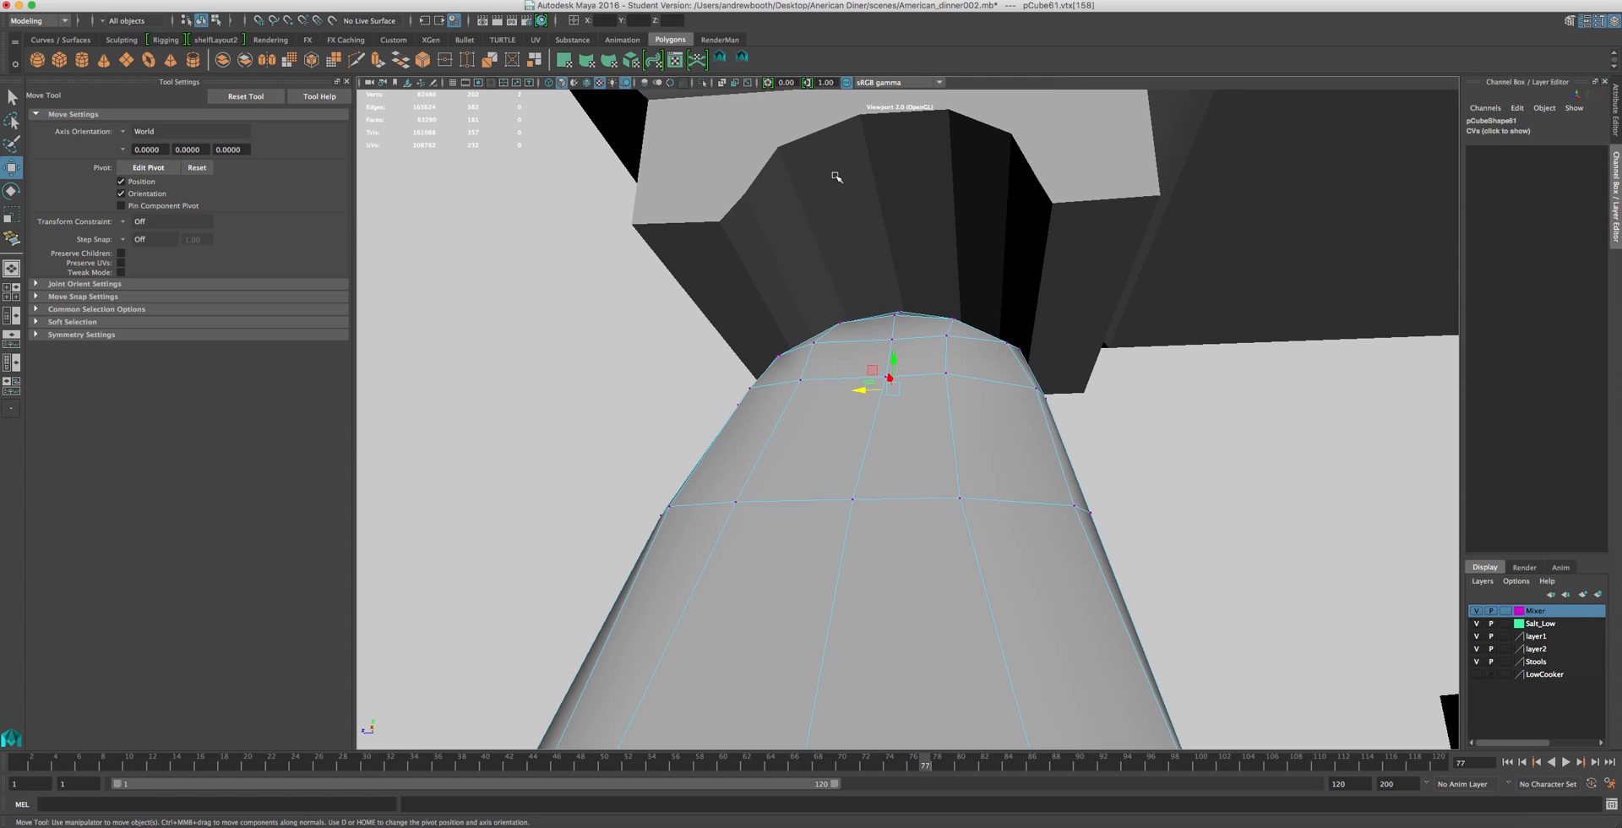
pyautogui.scroll(10, 836, 176)
pyautogui.scroll(-9, 828, 173)
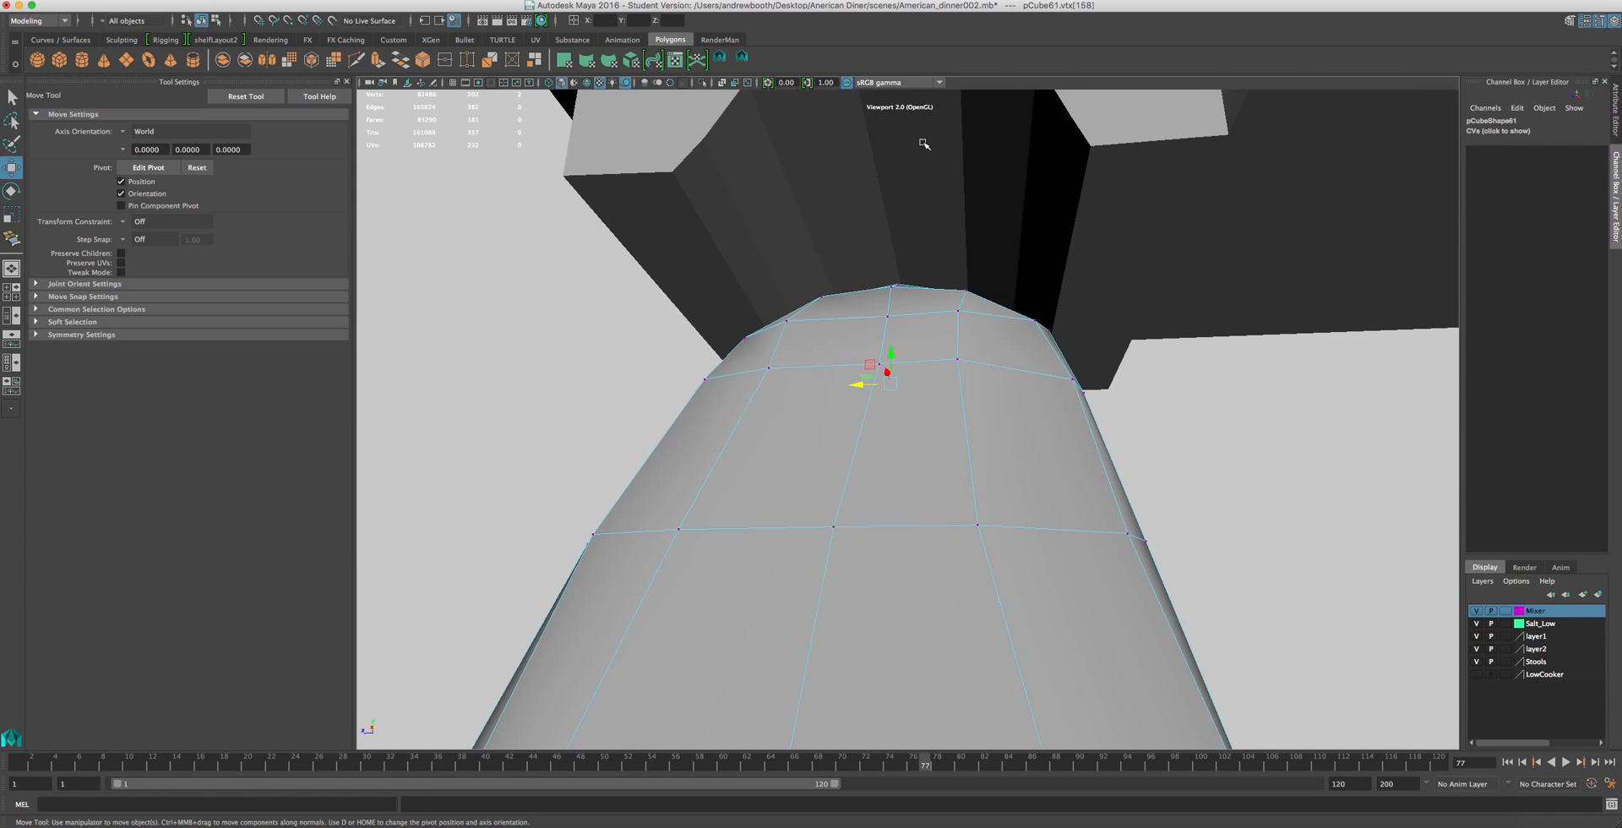
pyautogui.keyDown('alt'); pyautogui.moveTo(922, 144); pyautogui.dragTo(945, 259); pyautogui.keyUp('alt')
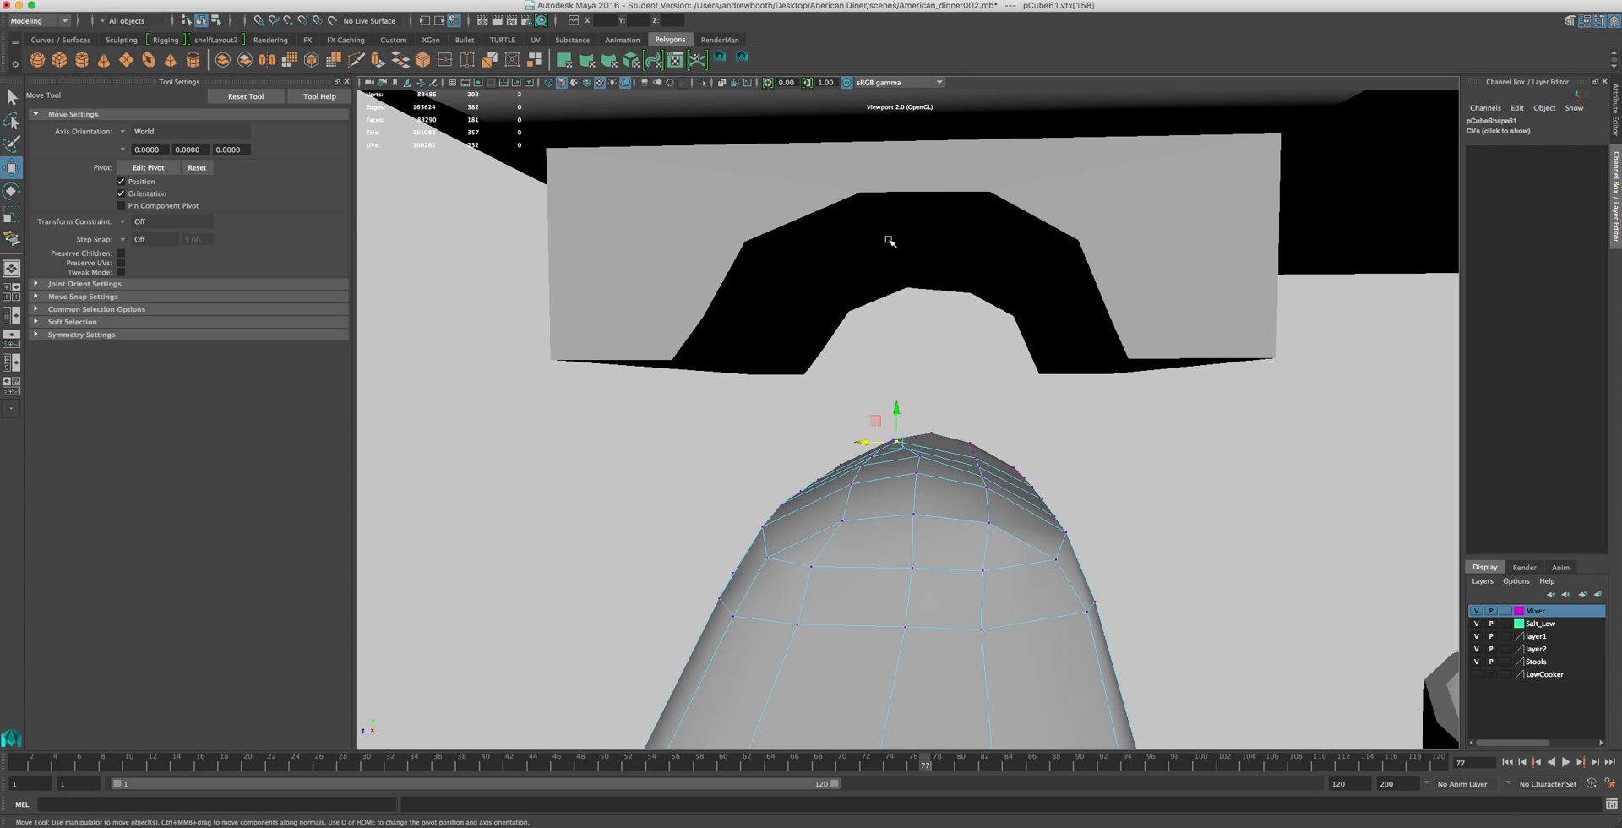
pyautogui.keyDown('alt'); pyautogui.moveTo(709, 350); pyautogui.dragTo(704, 277); pyautogui.keyUp('alt')
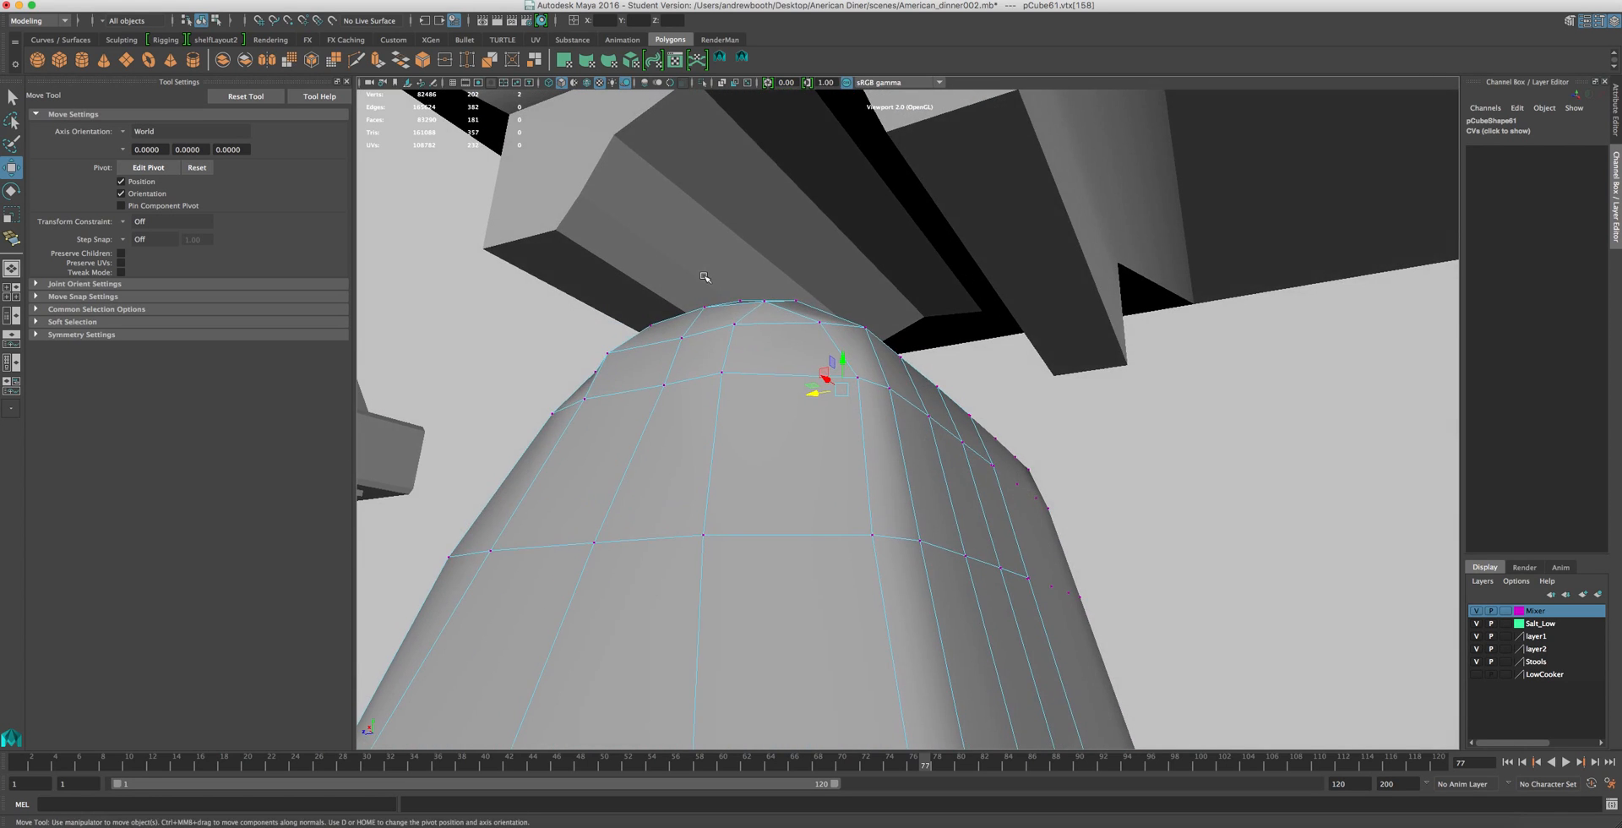
pyautogui.keyDown('alt'); pyautogui.moveTo(784, 228); pyautogui.dragTo(825, 319); pyautogui.keyUp('alt')
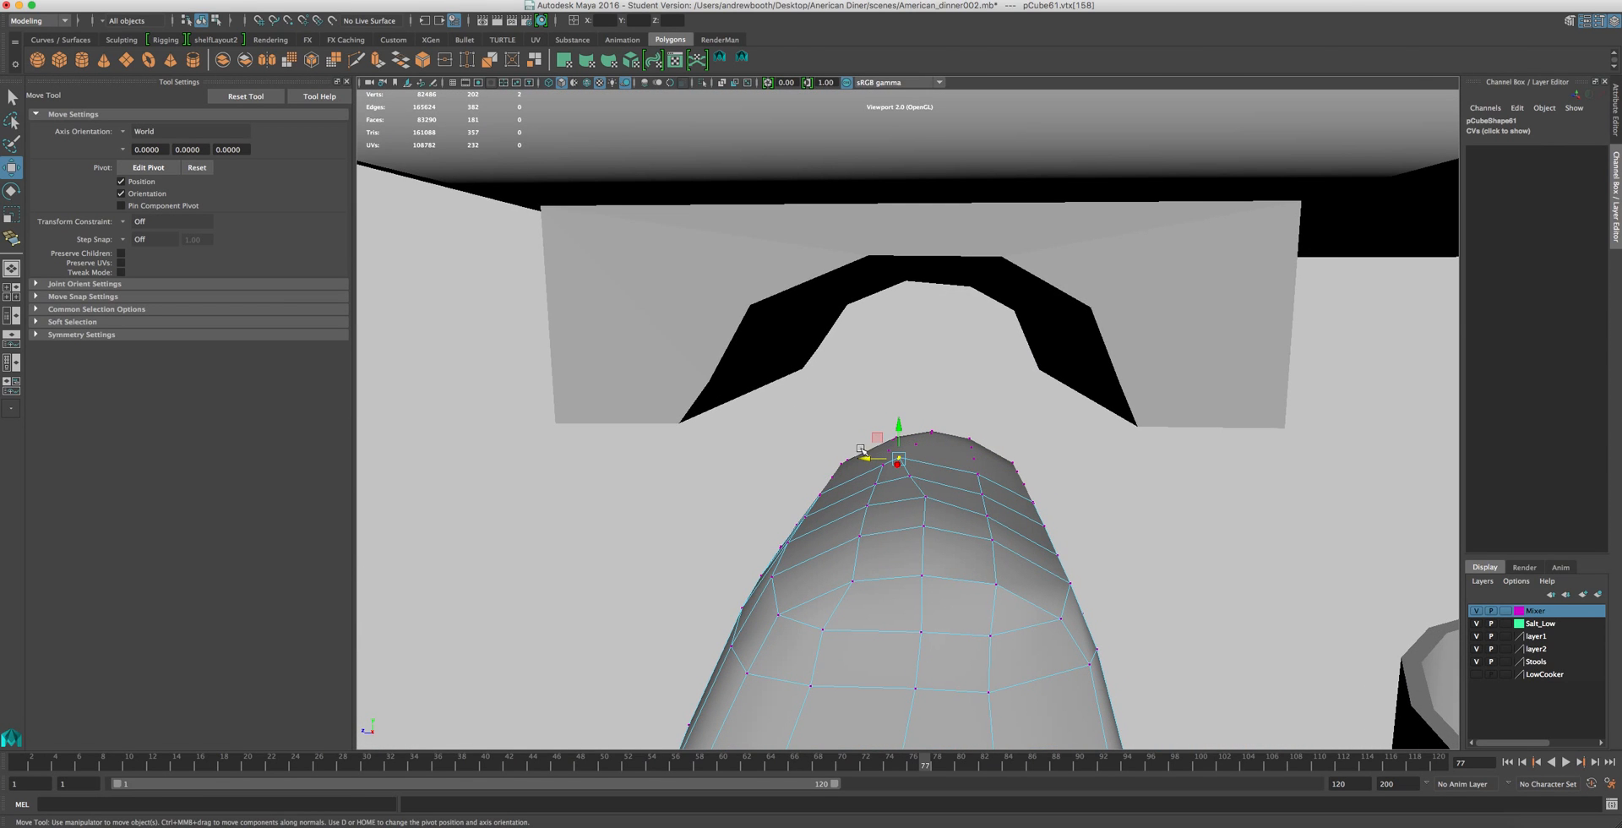
# - Move the off-centre vertex near the stand's crown sideways into line with the column of vertices below it
pyautogui.moveTo(861, 457); pyautogui.dragTo(885, 478)
pyautogui.click(908, 479)
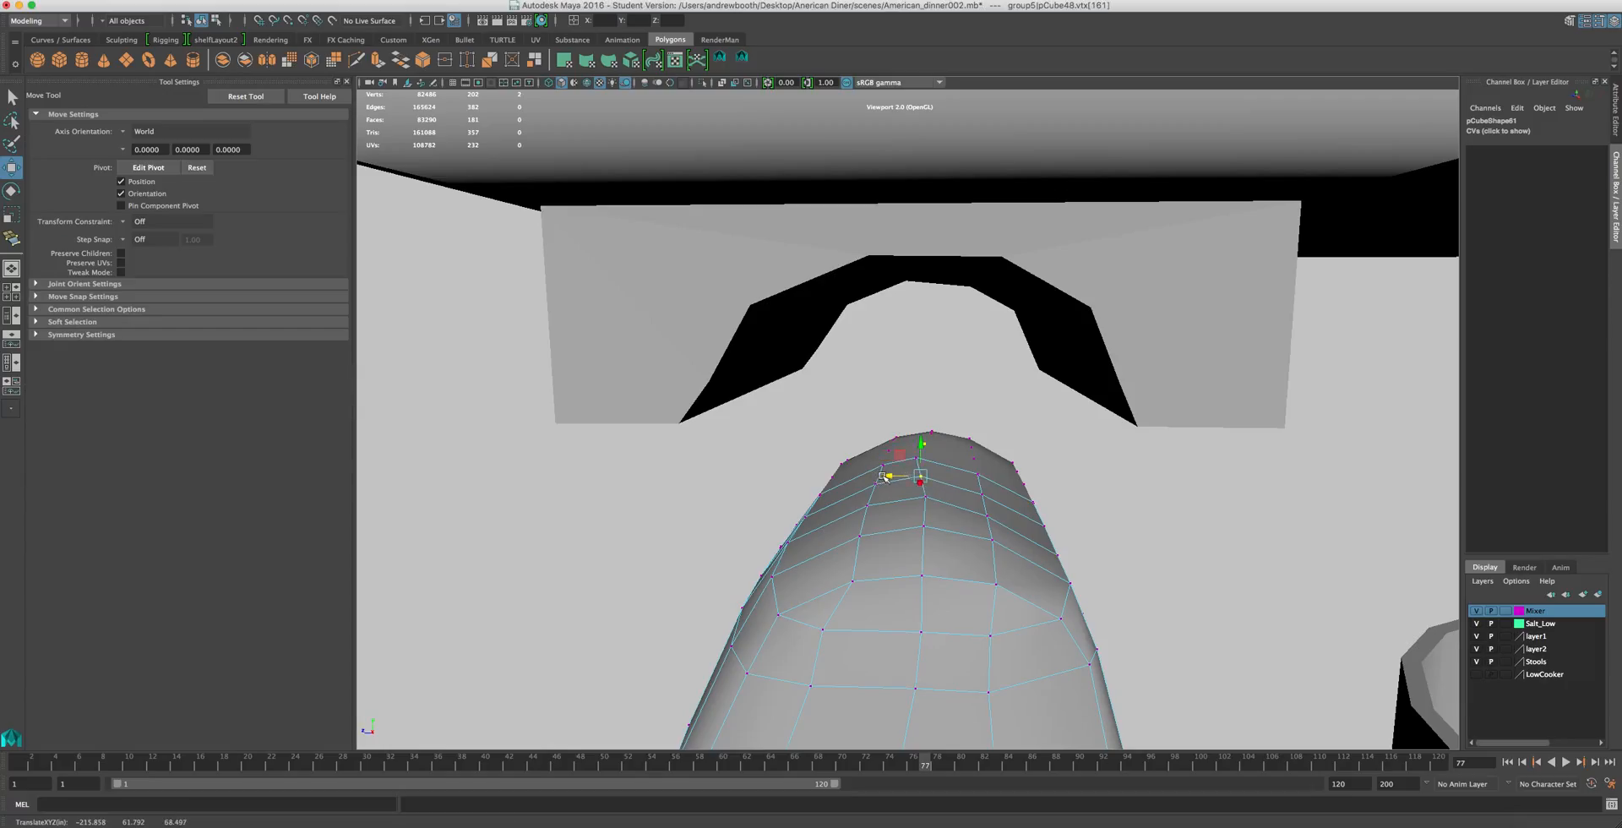
pyautogui.scroll(-6, 885, 477)
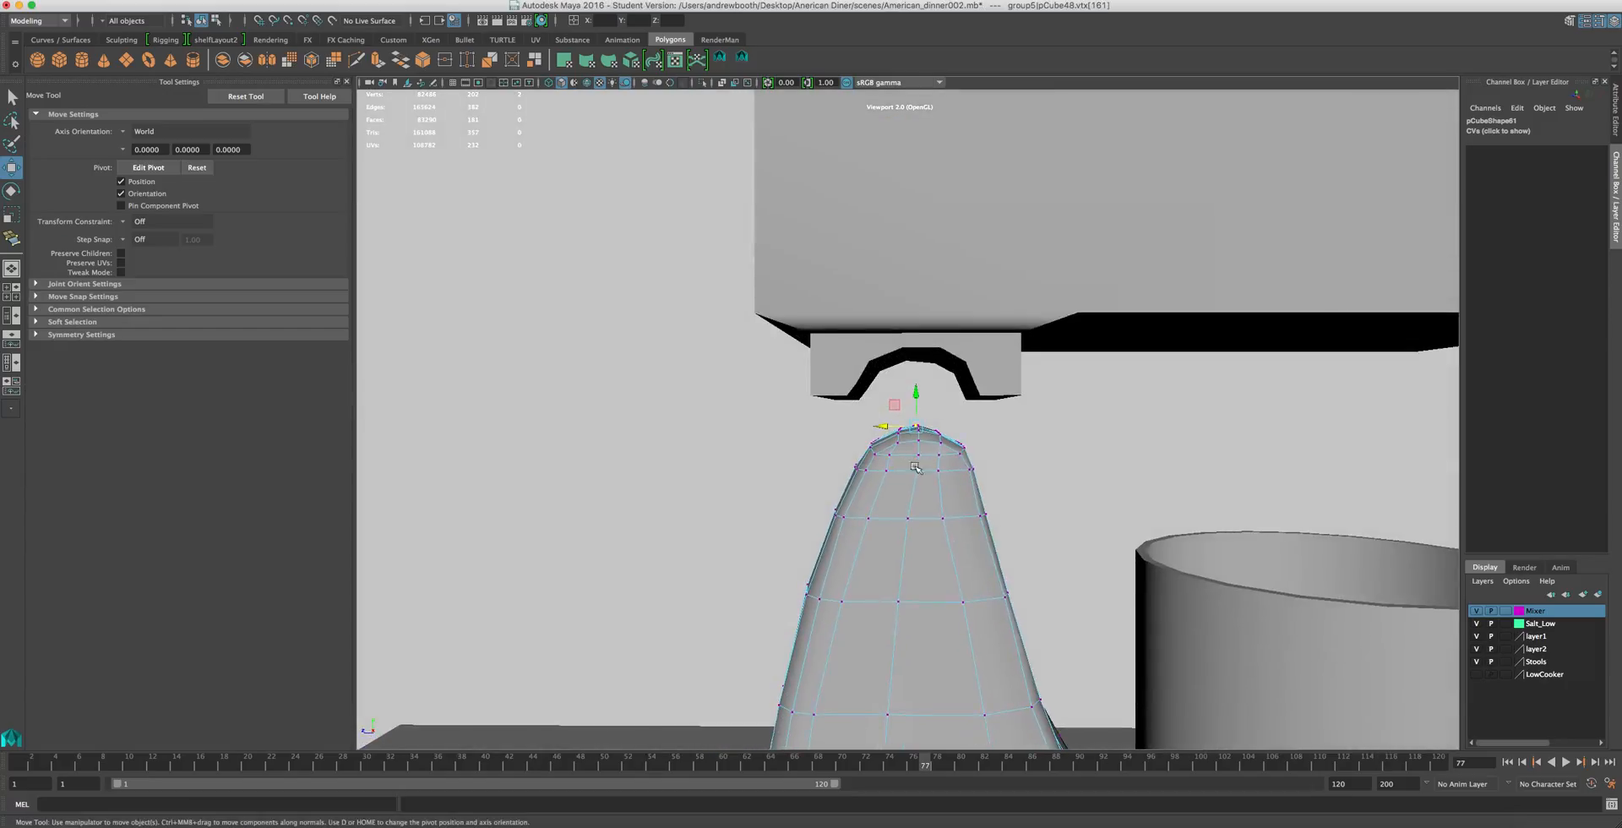
# - Isolate the stand and widen its rounded top by scaling the upper rows of vertices sideways
pyautogui.moveTo(944, 480); pyautogui.dragTo(897, 475, button='right')
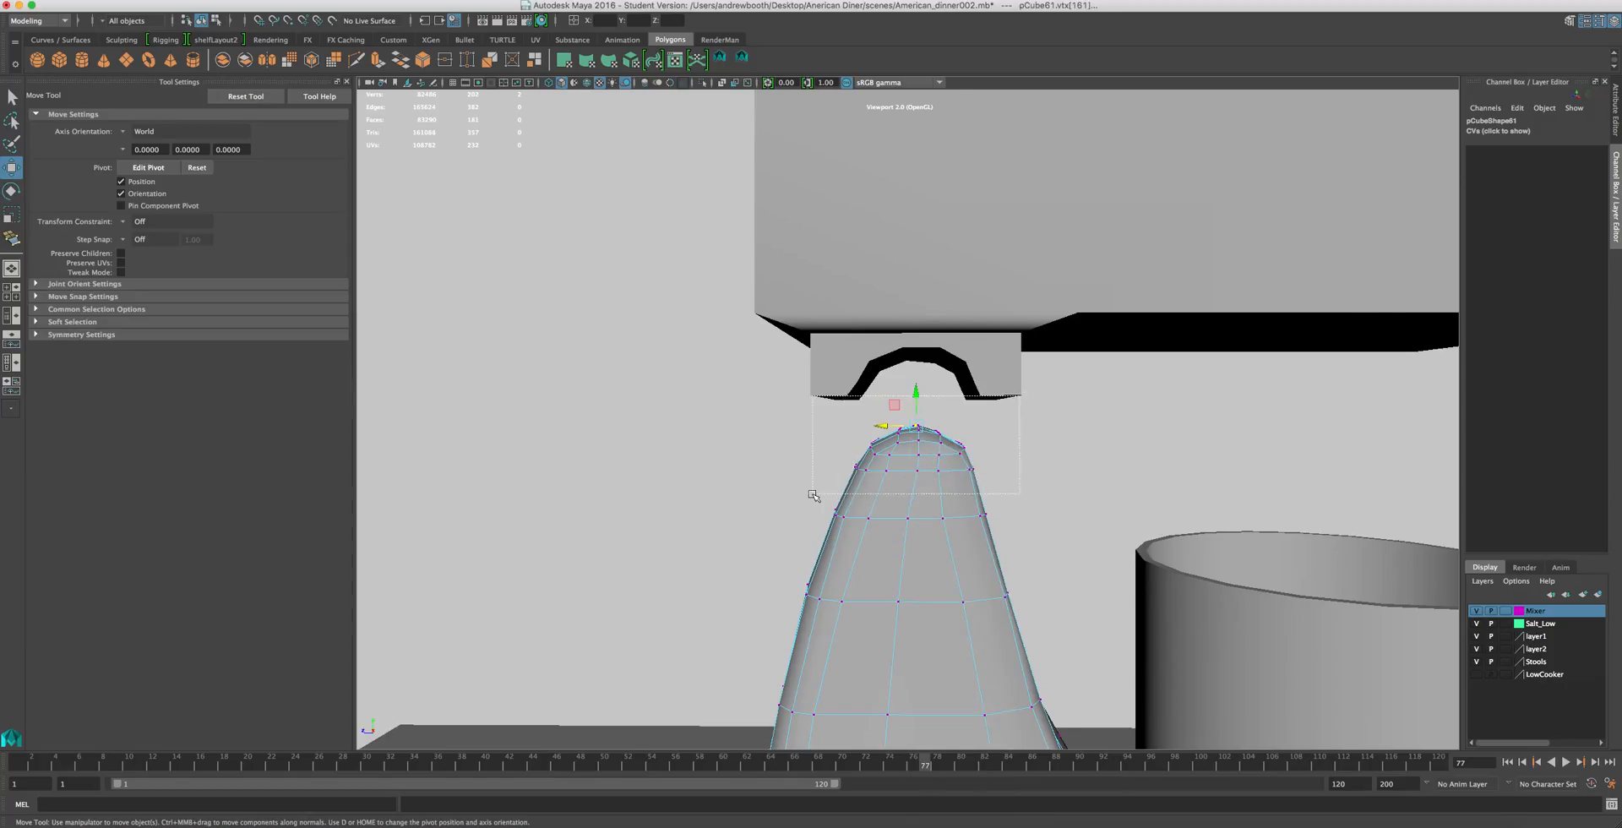
pyautogui.moveTo(813, 495); pyautogui.dragTo(815, 490)
pyautogui.press('F8')
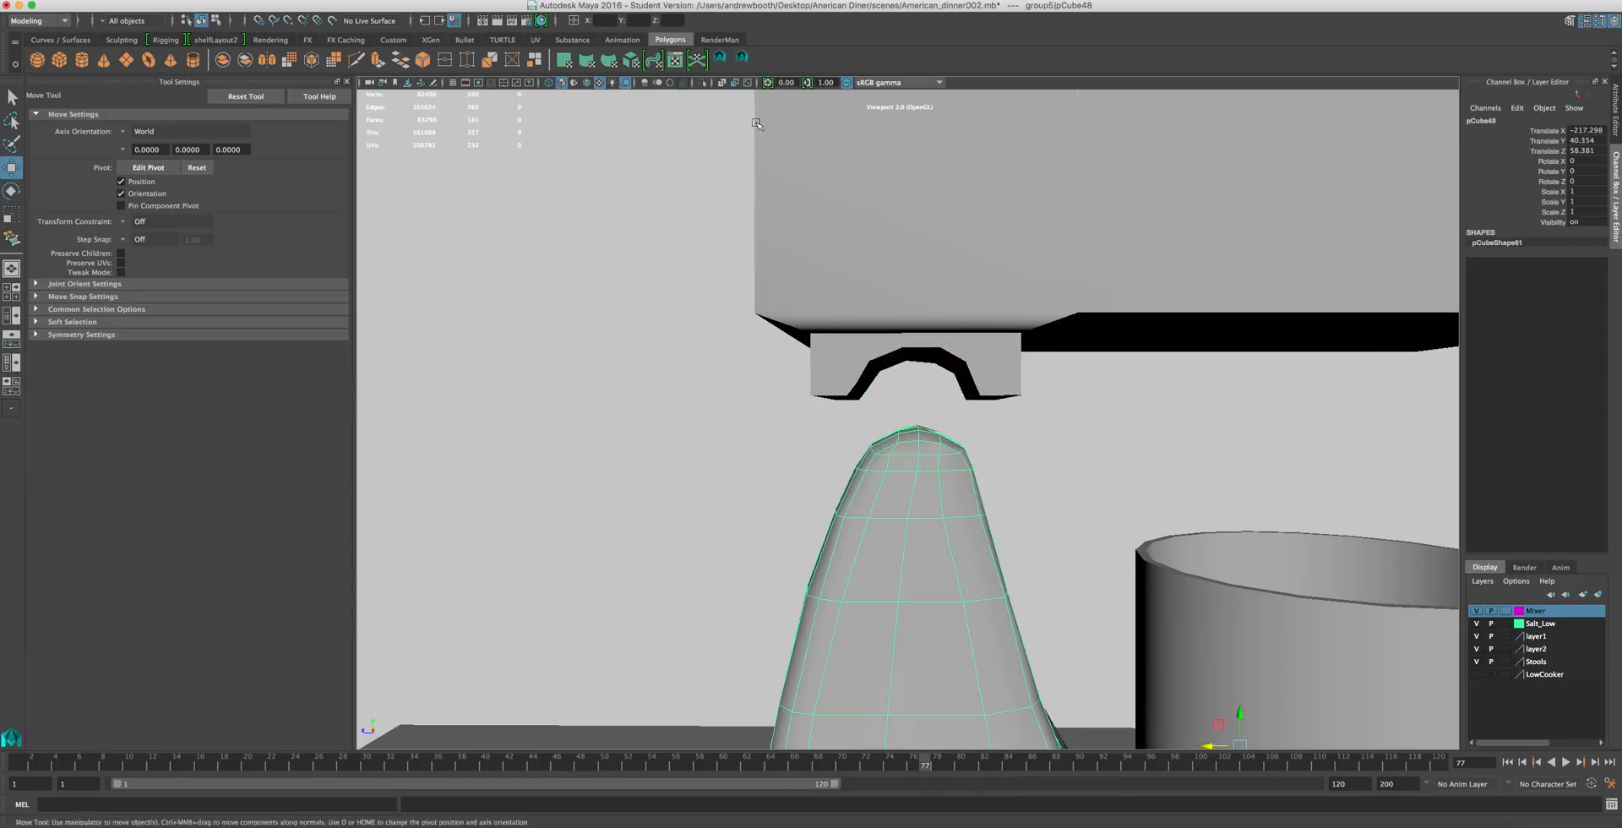
pyautogui.click(704, 83)
pyautogui.scroll(2, 847, 471)
pyautogui.moveTo(873, 520); pyautogui.dragTo(815, 516, button='right')
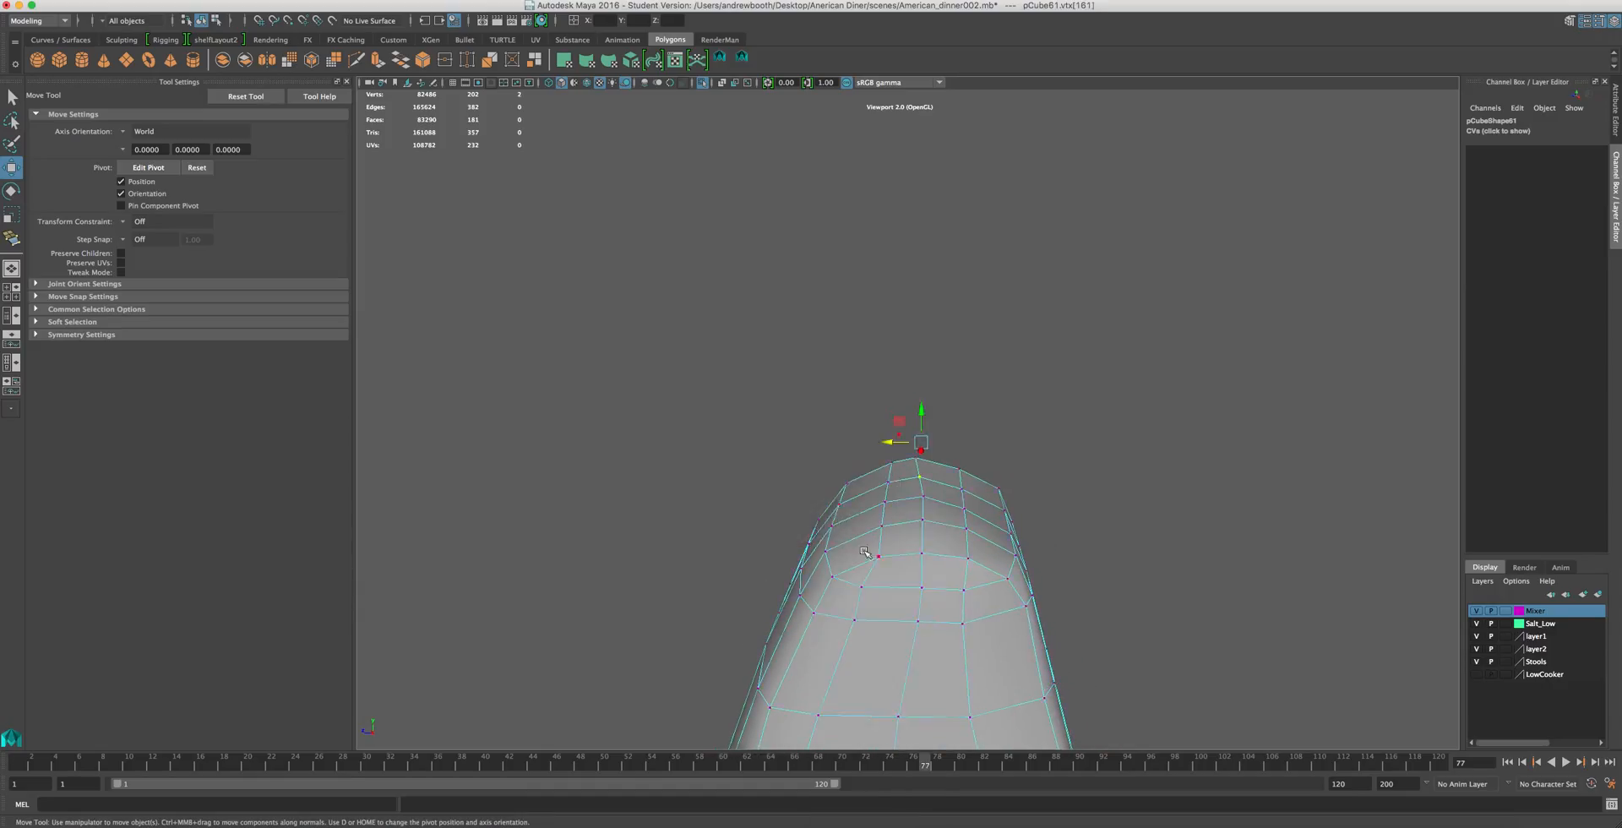
pyautogui.scroll(-1, 893, 545)
pyautogui.keyDown('alt'); pyautogui.moveTo(1010, 500); pyautogui.dragTo(759, 523); pyautogui.keyUp('alt')
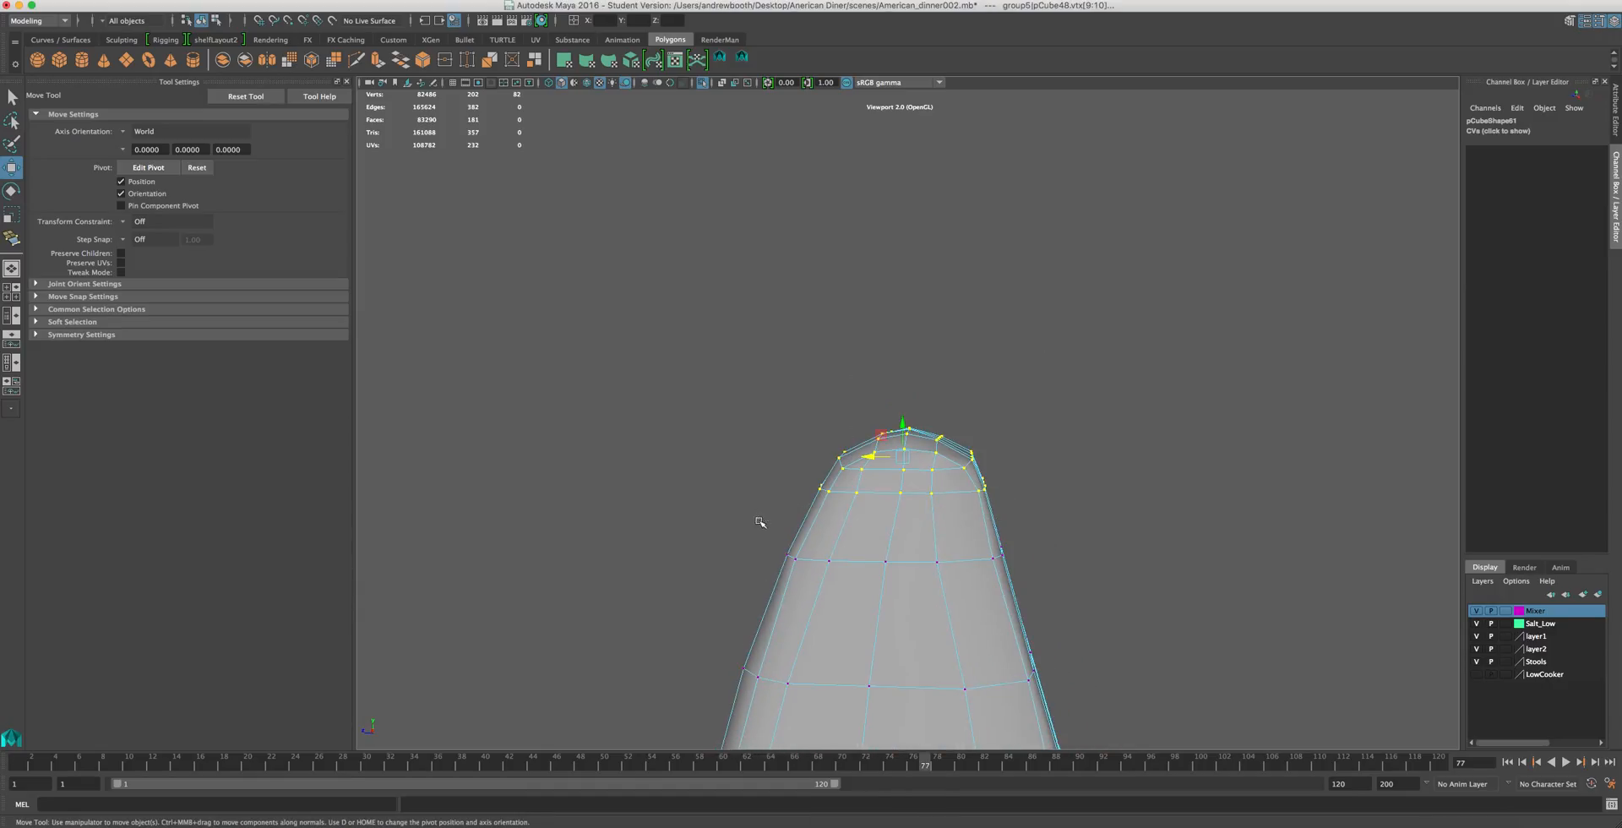
pyautogui.press('r')
pyautogui.moveTo(879, 456); pyautogui.dragTo(870, 457)
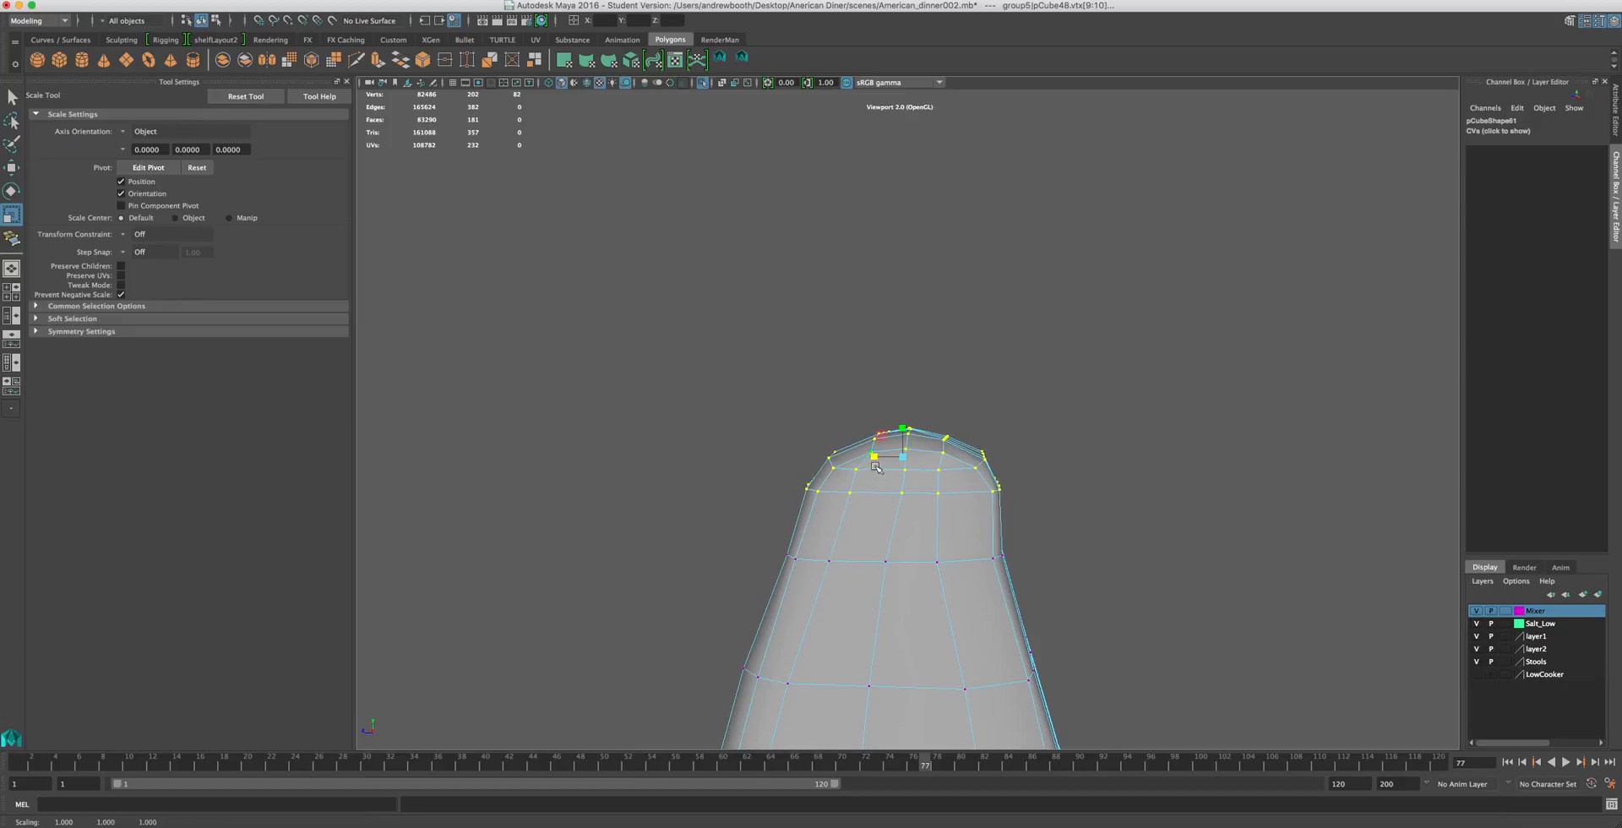
pyautogui.moveTo(873, 457); pyautogui.dragTo(878, 454)
# - Try to widen the ring of vertices just below the stand's rounded top
pyautogui.moveTo(1058, 525); pyautogui.dragTo(701, 613)
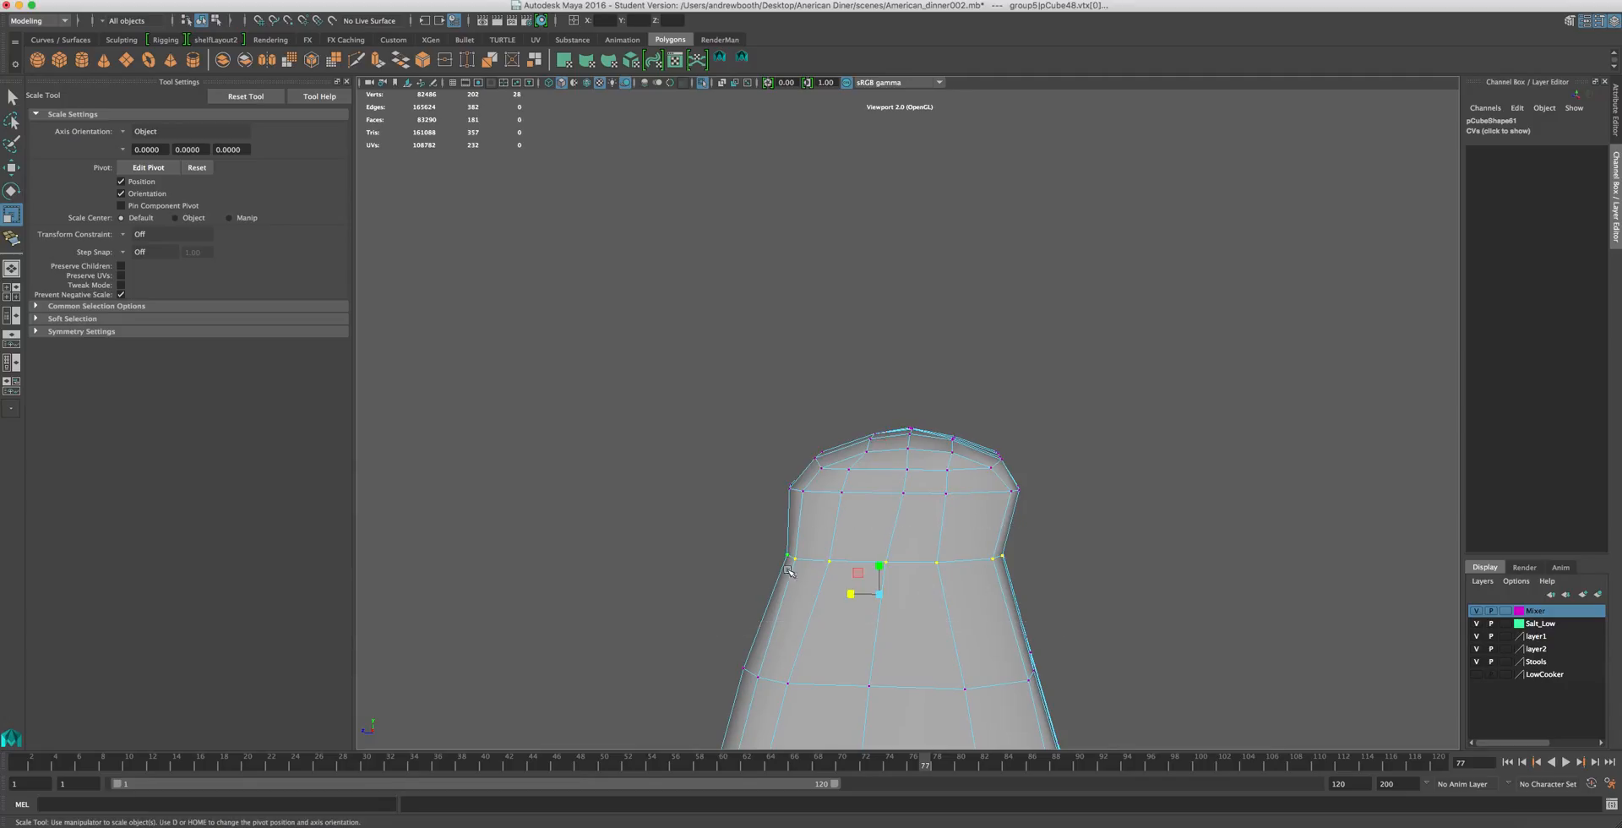
pyautogui.moveTo(839, 589); pyautogui.dragTo(844, 588)
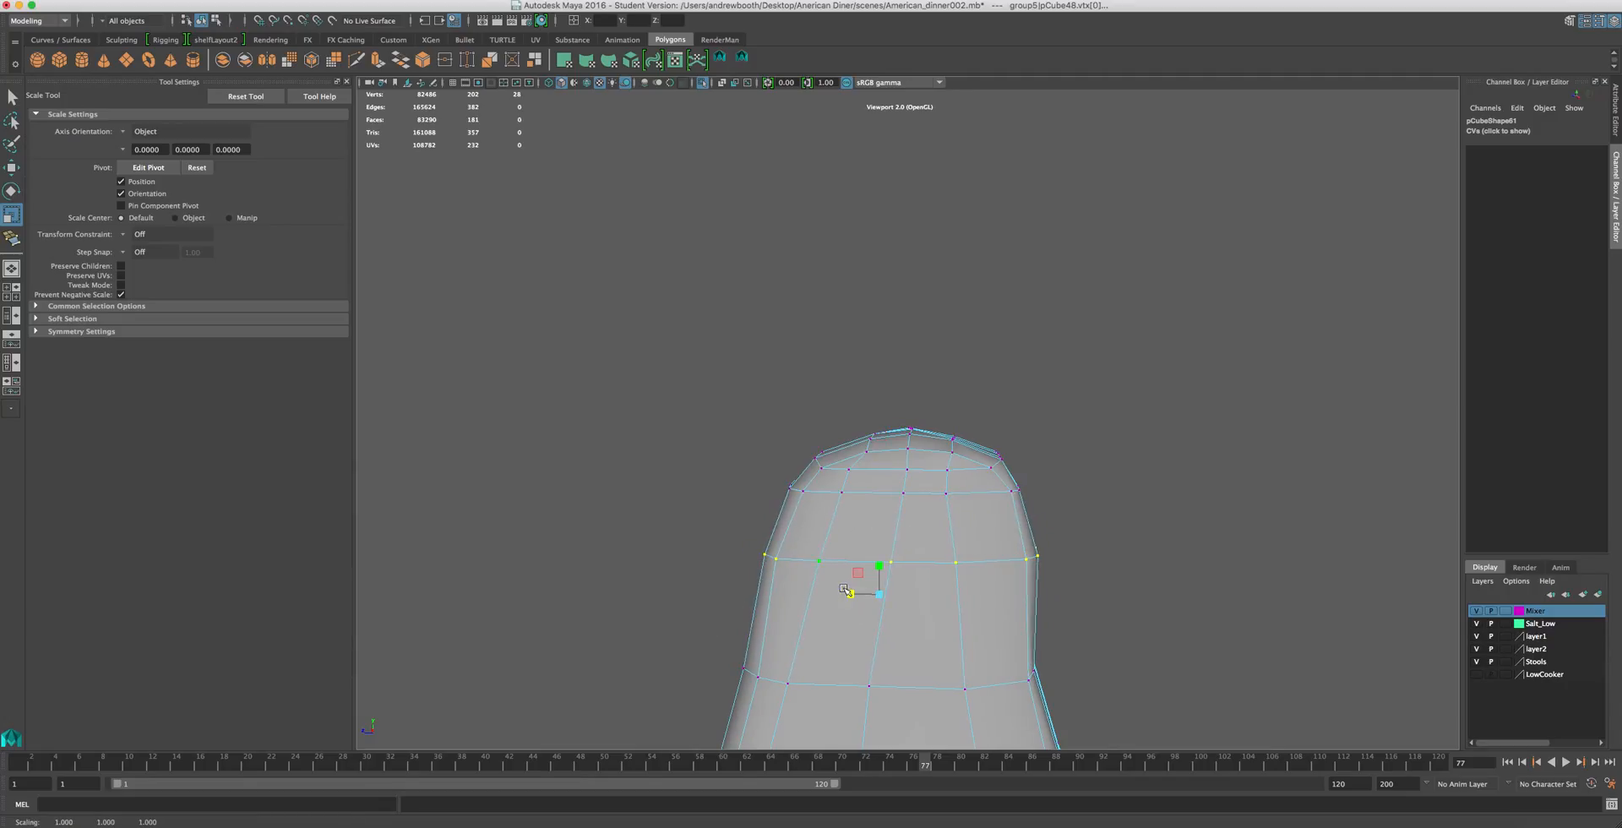
pyautogui.click(1060, 543)
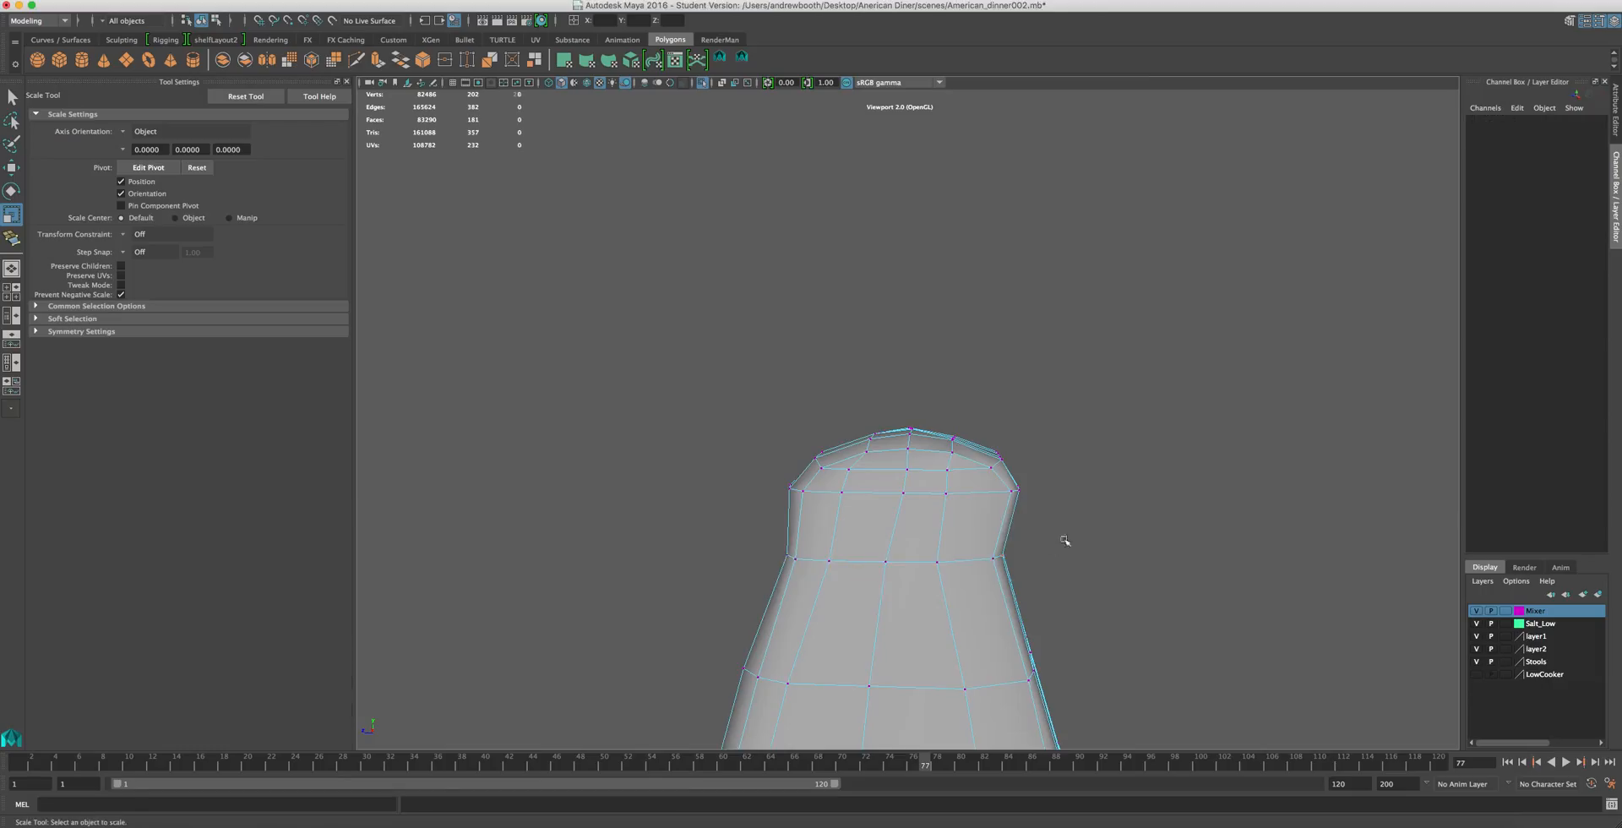
# - Reselect the ring of vertices below the widened top, scale it sideways to smooth the stand's taper, and end the isolation
pyautogui.keyDown('alt'); pyautogui.moveTo(1051, 545); pyautogui.dragTo(1059, 512); pyautogui.keyUp('alt')
pyautogui.moveTo(768, 550); pyautogui.dragTo(891, 535)
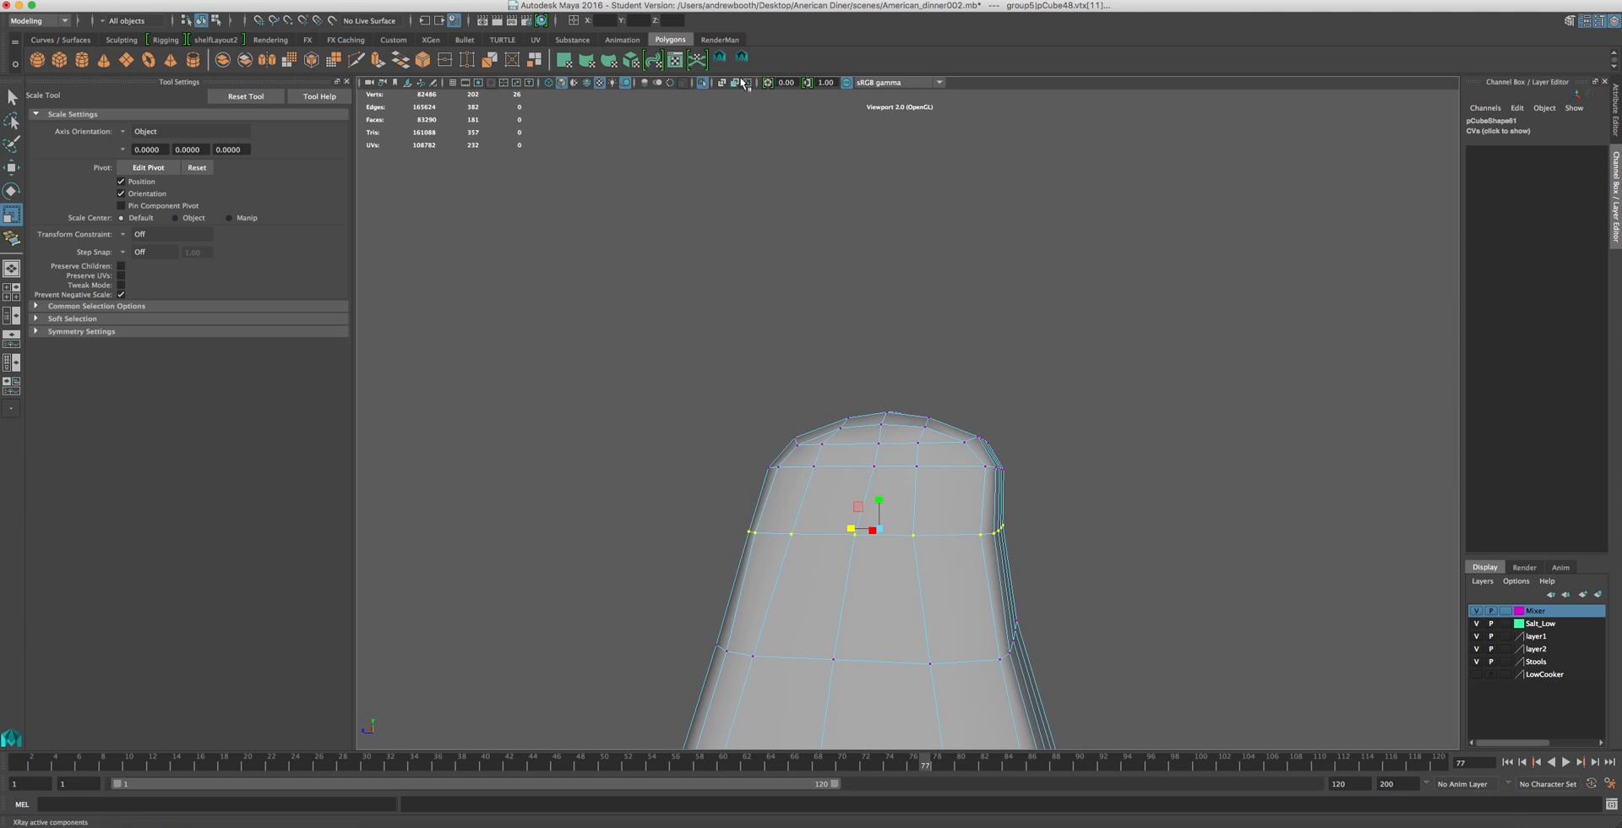
pyautogui.click(702, 82)
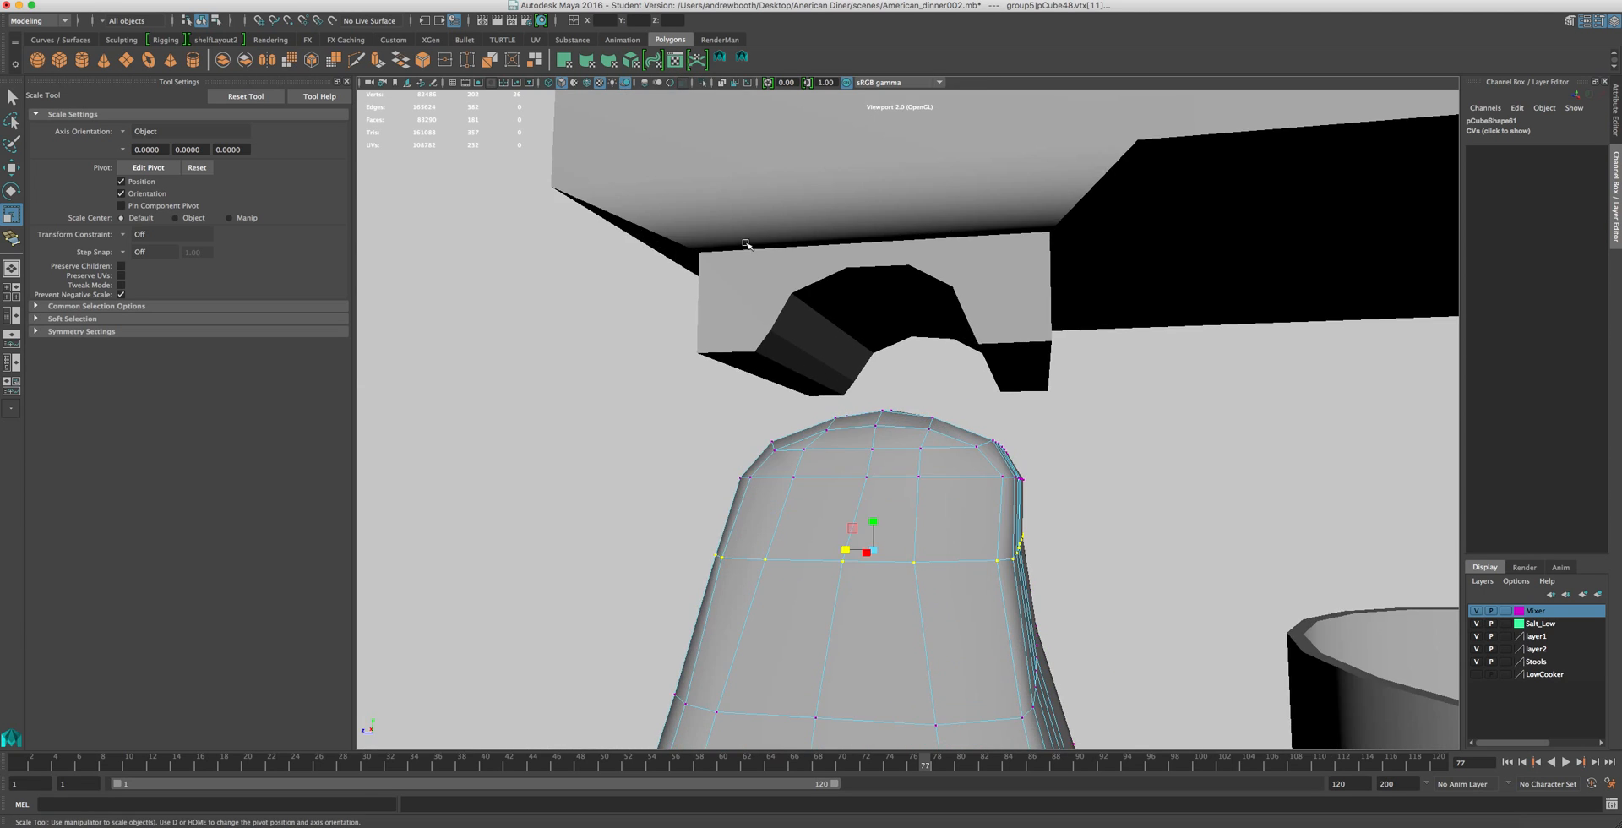
pyautogui.keyDown('alt'); pyautogui.moveTo(782, 396); pyautogui.dragTo(845, 379); pyautogui.keyUp('alt')
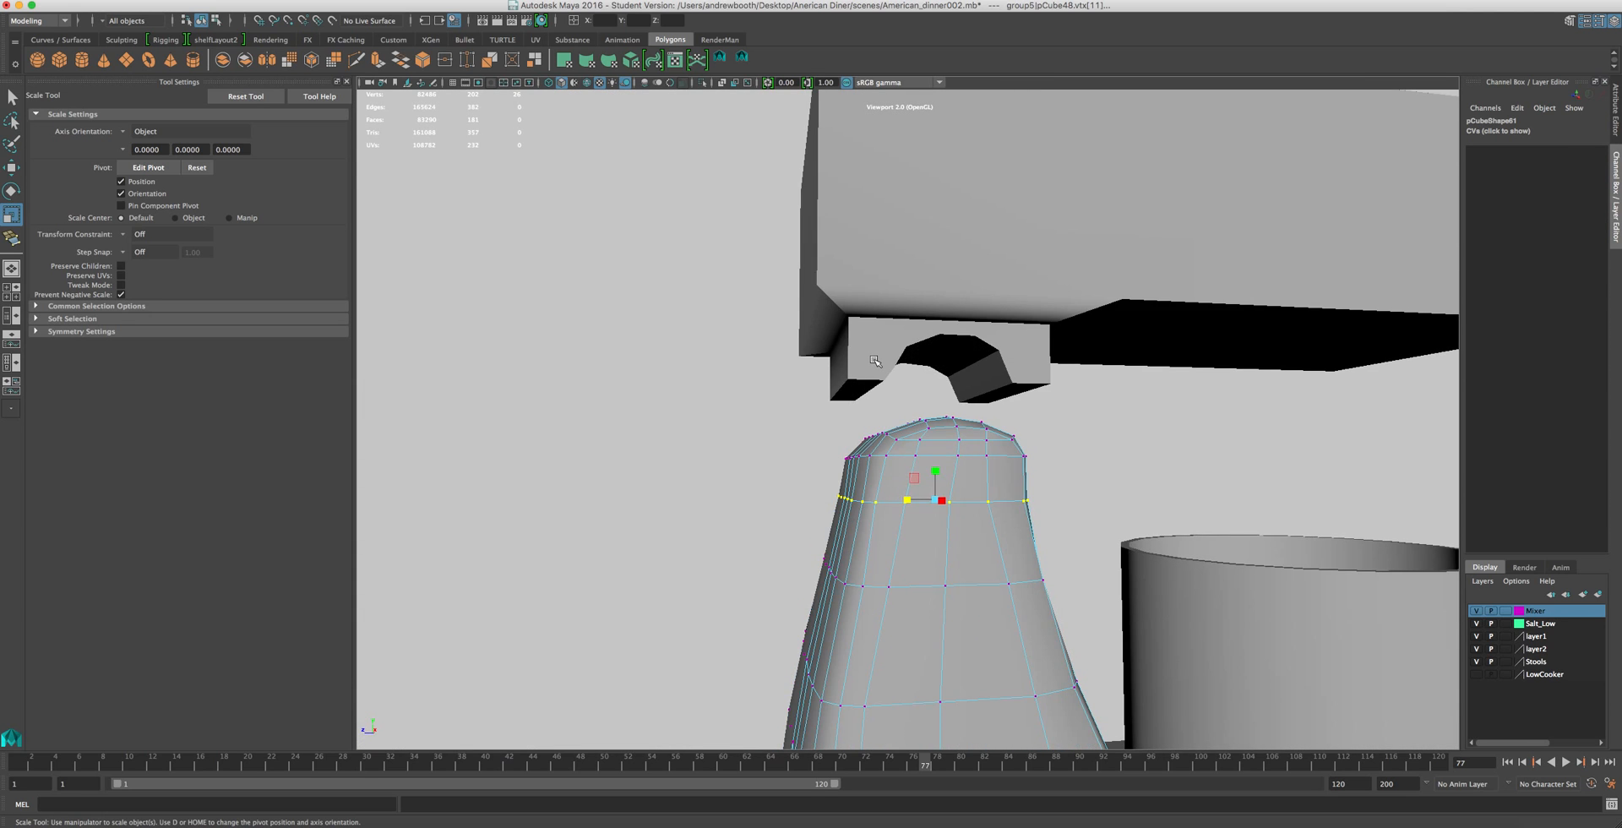
# - Select all inner faces of the head's arch, scale them about 1.3 times wider along Z, and return to object mode
pyautogui.click(876, 362)
pyautogui.scroll(5, 876, 362)
pyautogui.keyDown('alt'); pyautogui.moveTo(925, 321); pyautogui.dragTo(888, 311); pyautogui.keyUp('alt')
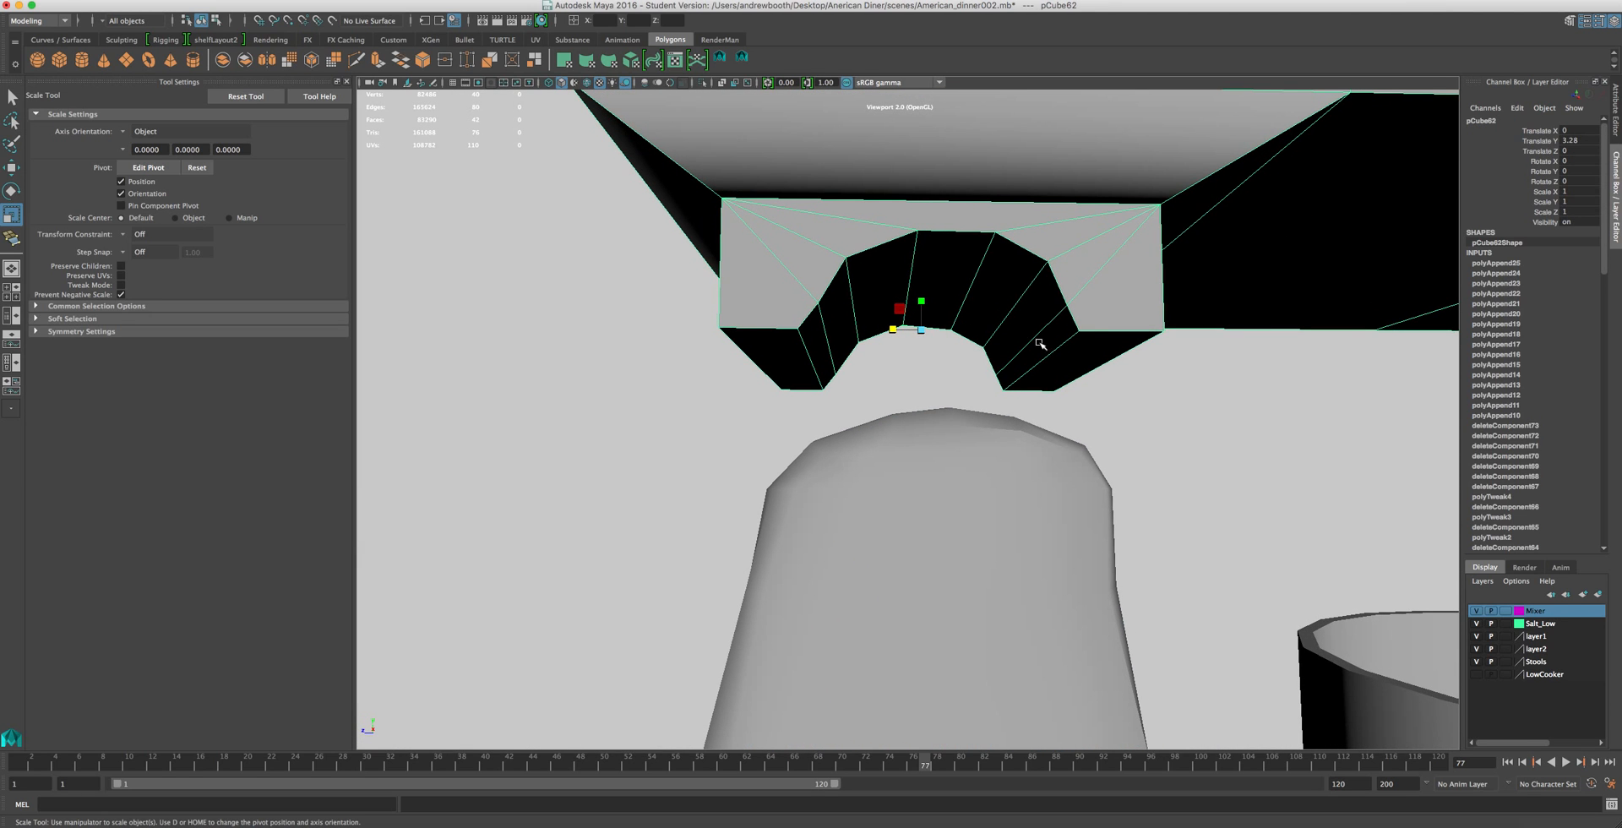
pyautogui.rightClick(1021, 321)
pyautogui.moveTo(1025, 345); pyautogui.dragTo(1024, 347, button='right')
pyautogui.click(1032, 348)
pyautogui.keyDown('shift'); pyautogui.doubleClick(817, 334); pyautogui.keyUp('shift')
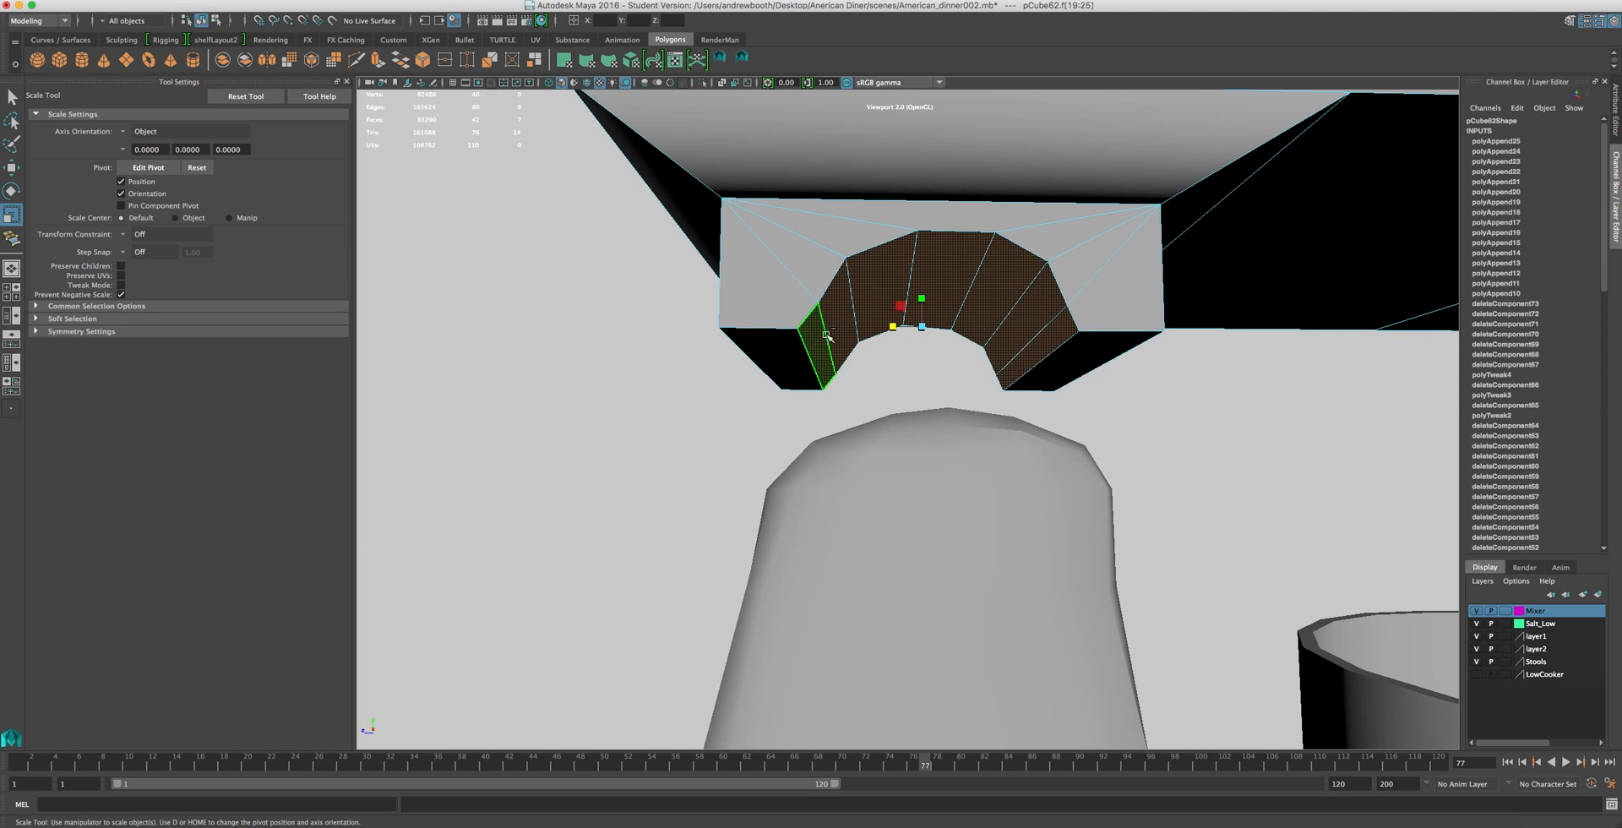
pyautogui.moveTo(893, 323); pyautogui.dragTo(885, 322)
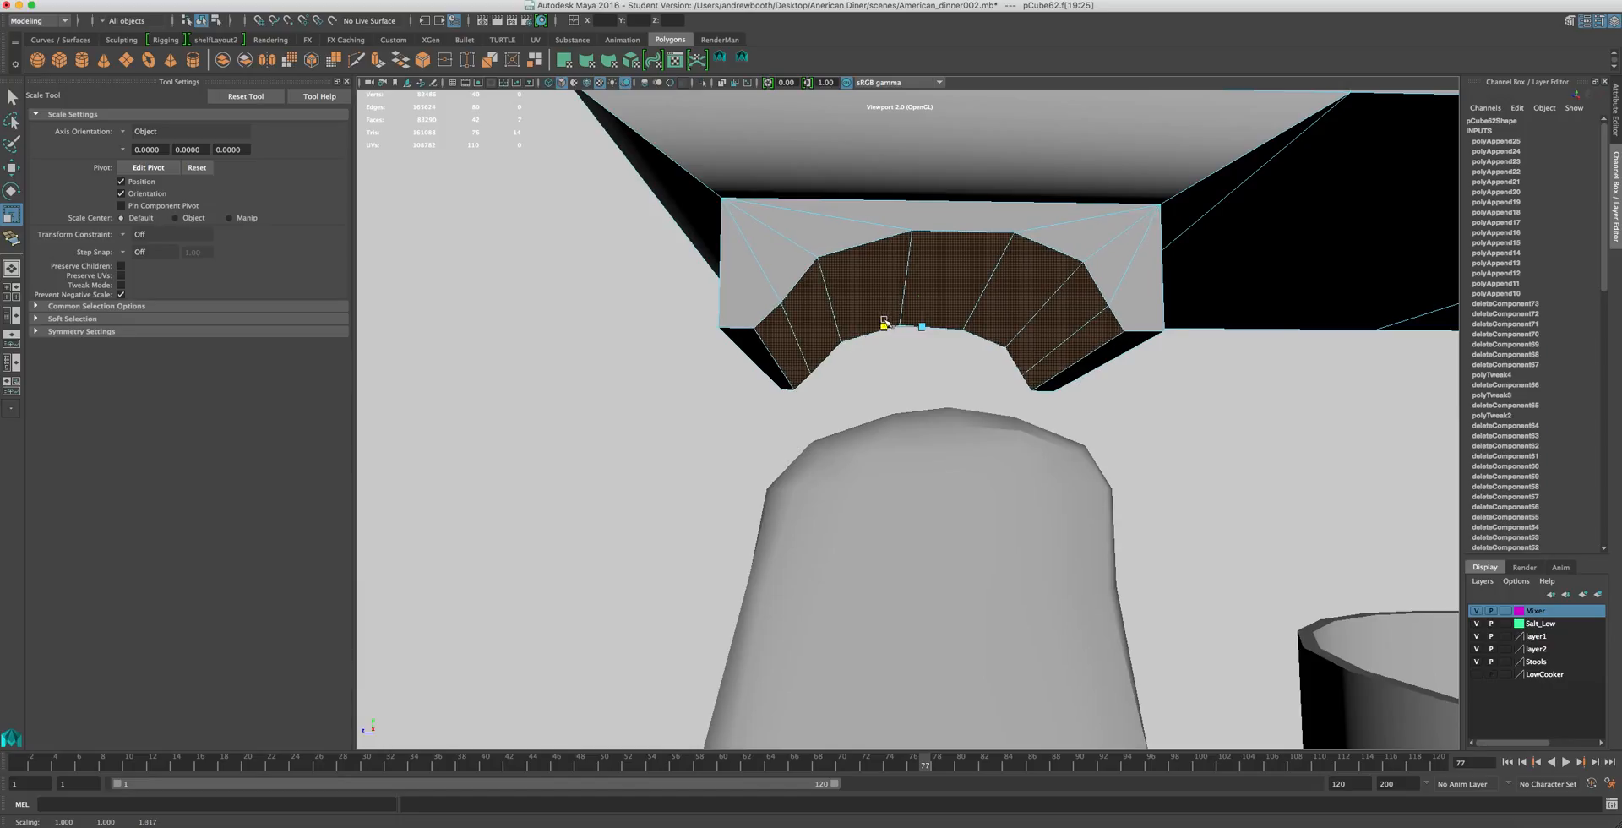
pyautogui.moveTo(850, 234); pyautogui.dragTo(898, 167, button='right')
pyautogui.scroll(-5, 871, 203)
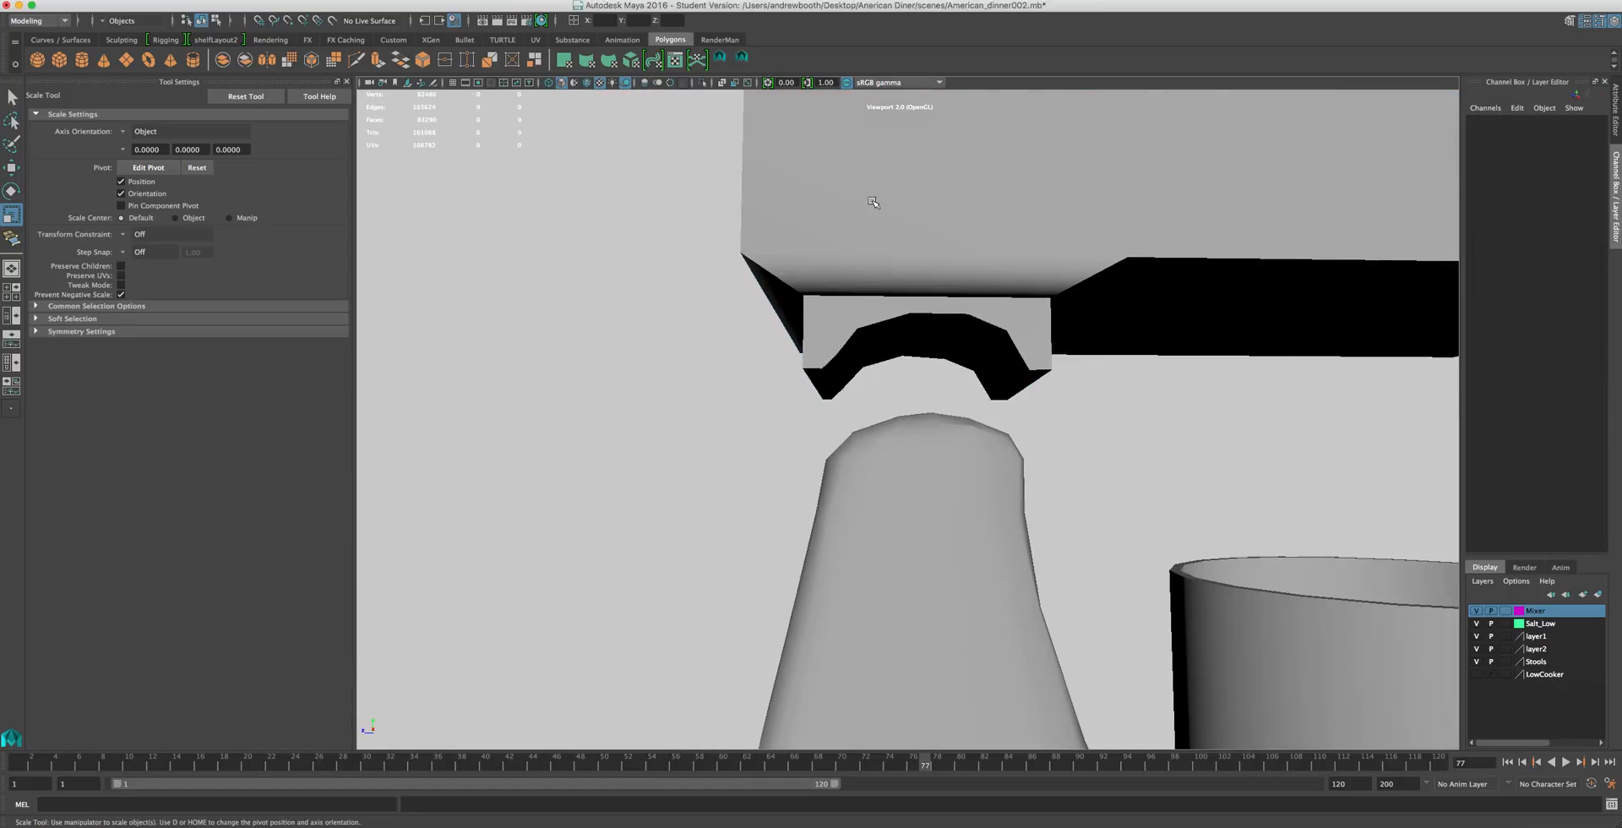
# - Lower the mixer head back onto the stand, to Translate Y 0.283
pyautogui.press('w')
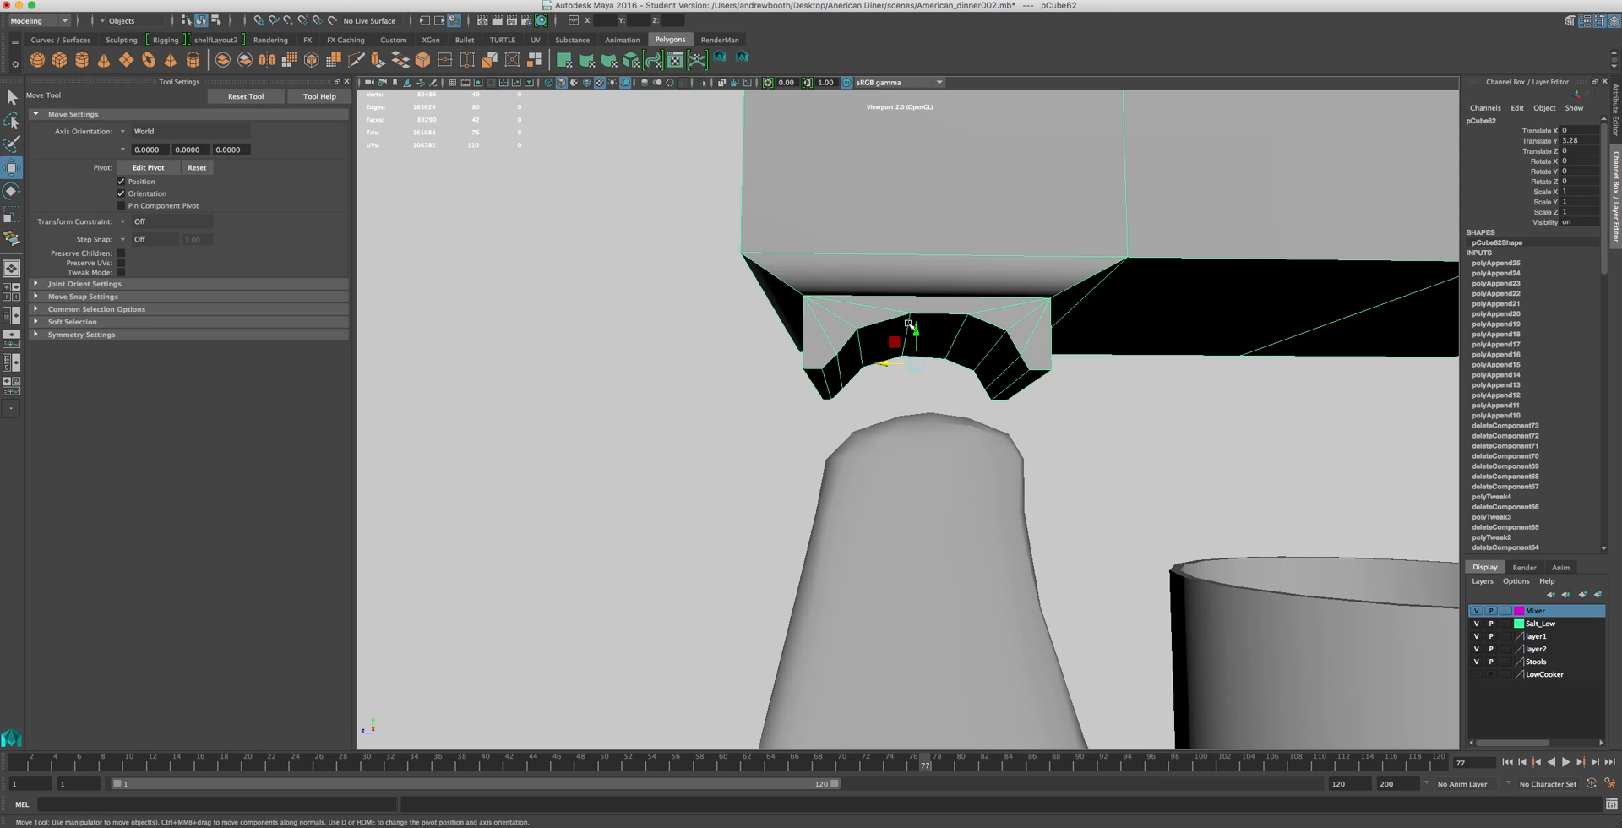
pyautogui.moveTo(917, 327); pyautogui.dragTo(959, 431)
pyautogui.scroll(-10, 921, 415)
pyautogui.scroll(5, 698, 370)
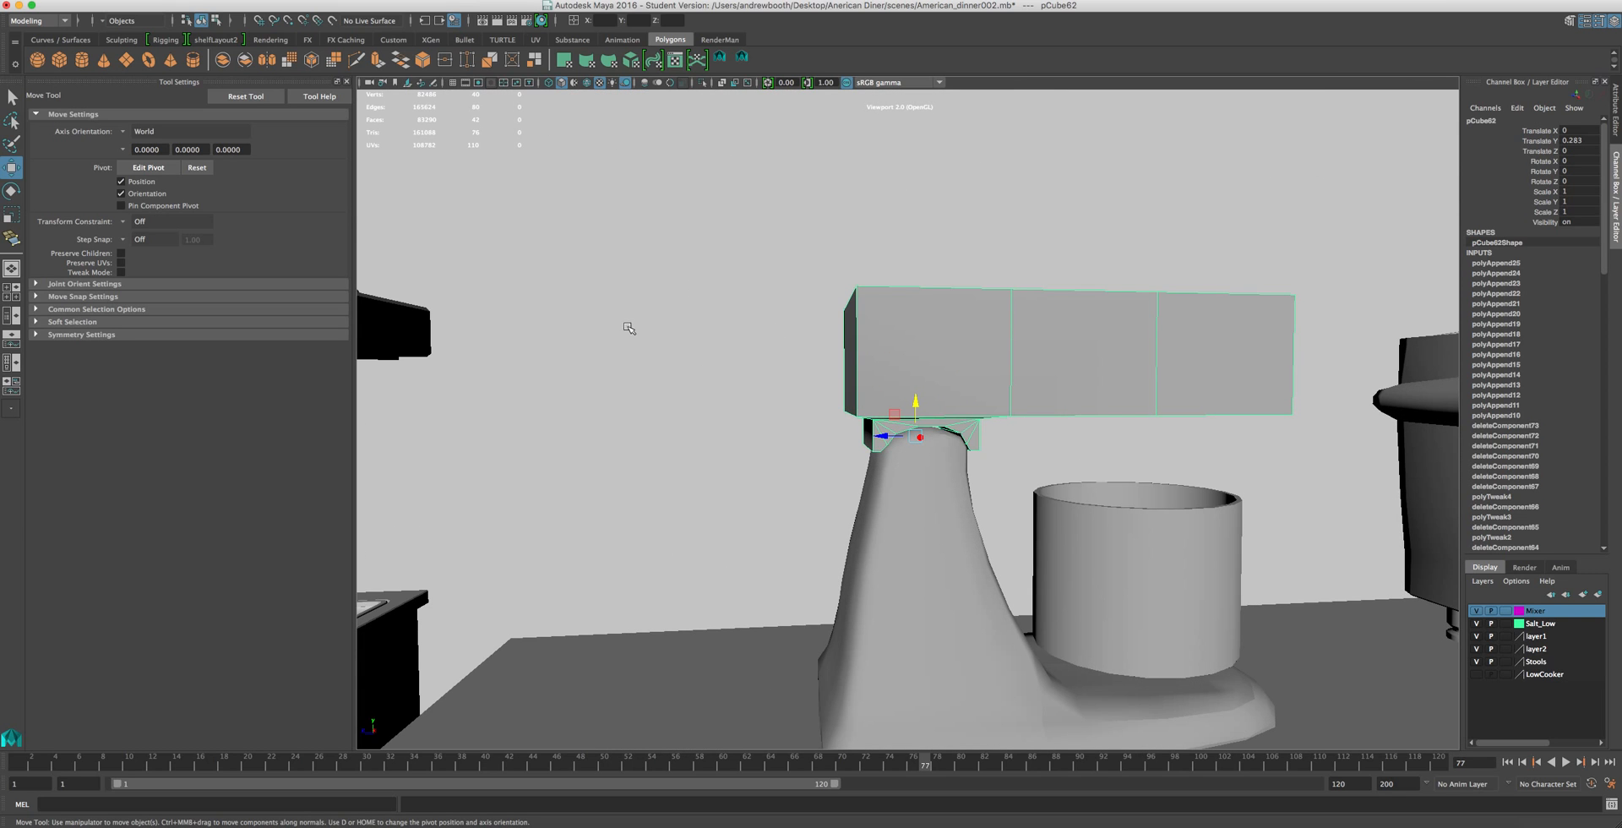
# - Try tilting the mixer head by 10.235 degrees around X, check the arch against the stand, and undo the rotation
pyautogui.press('r')
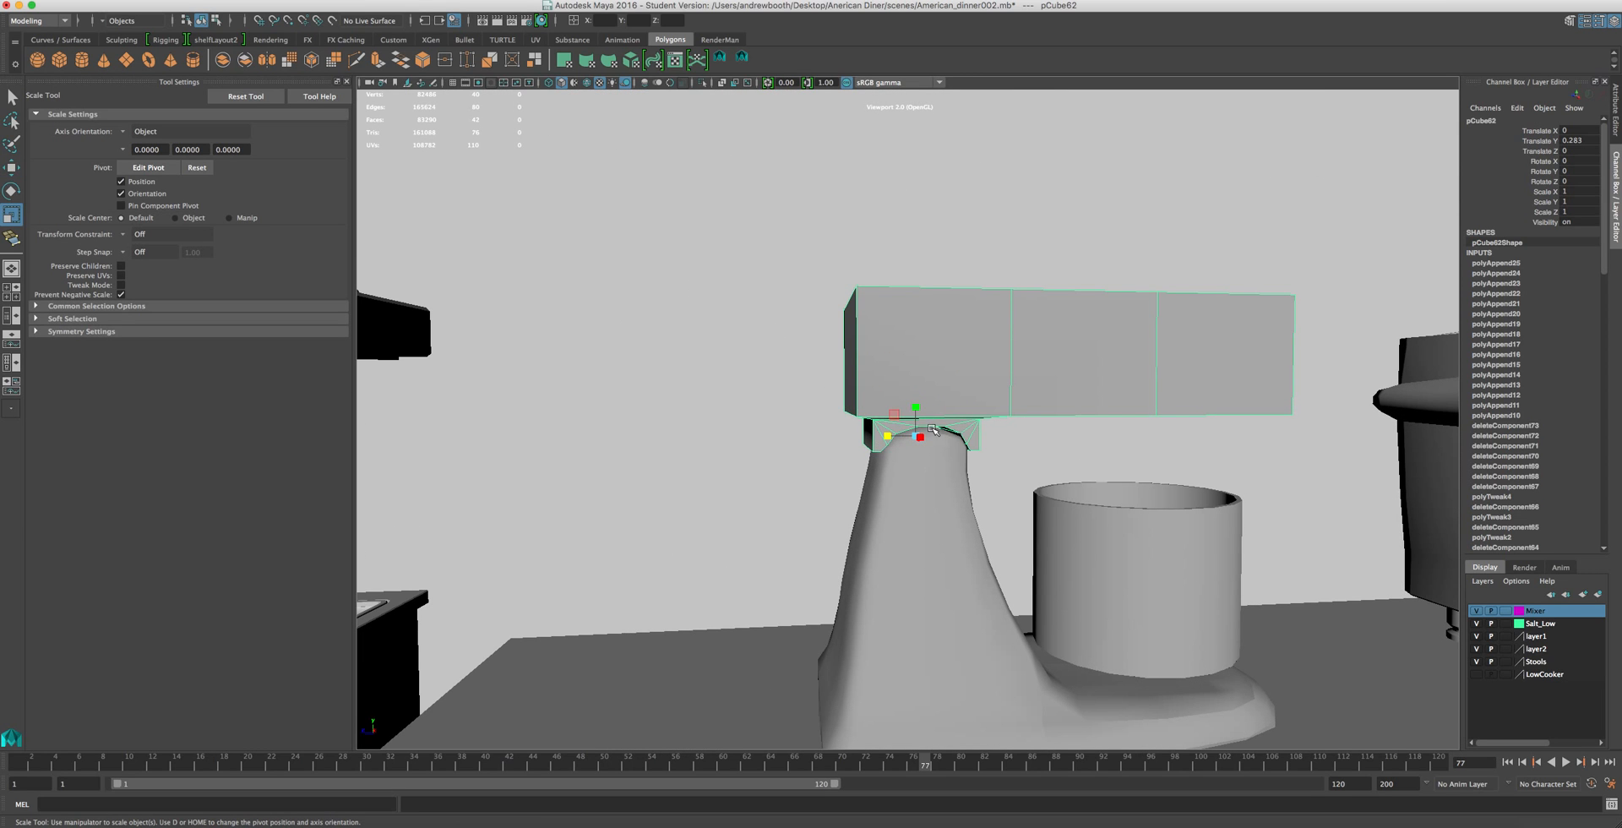
pyautogui.press('e')
pyautogui.scroll(6, 921, 456)
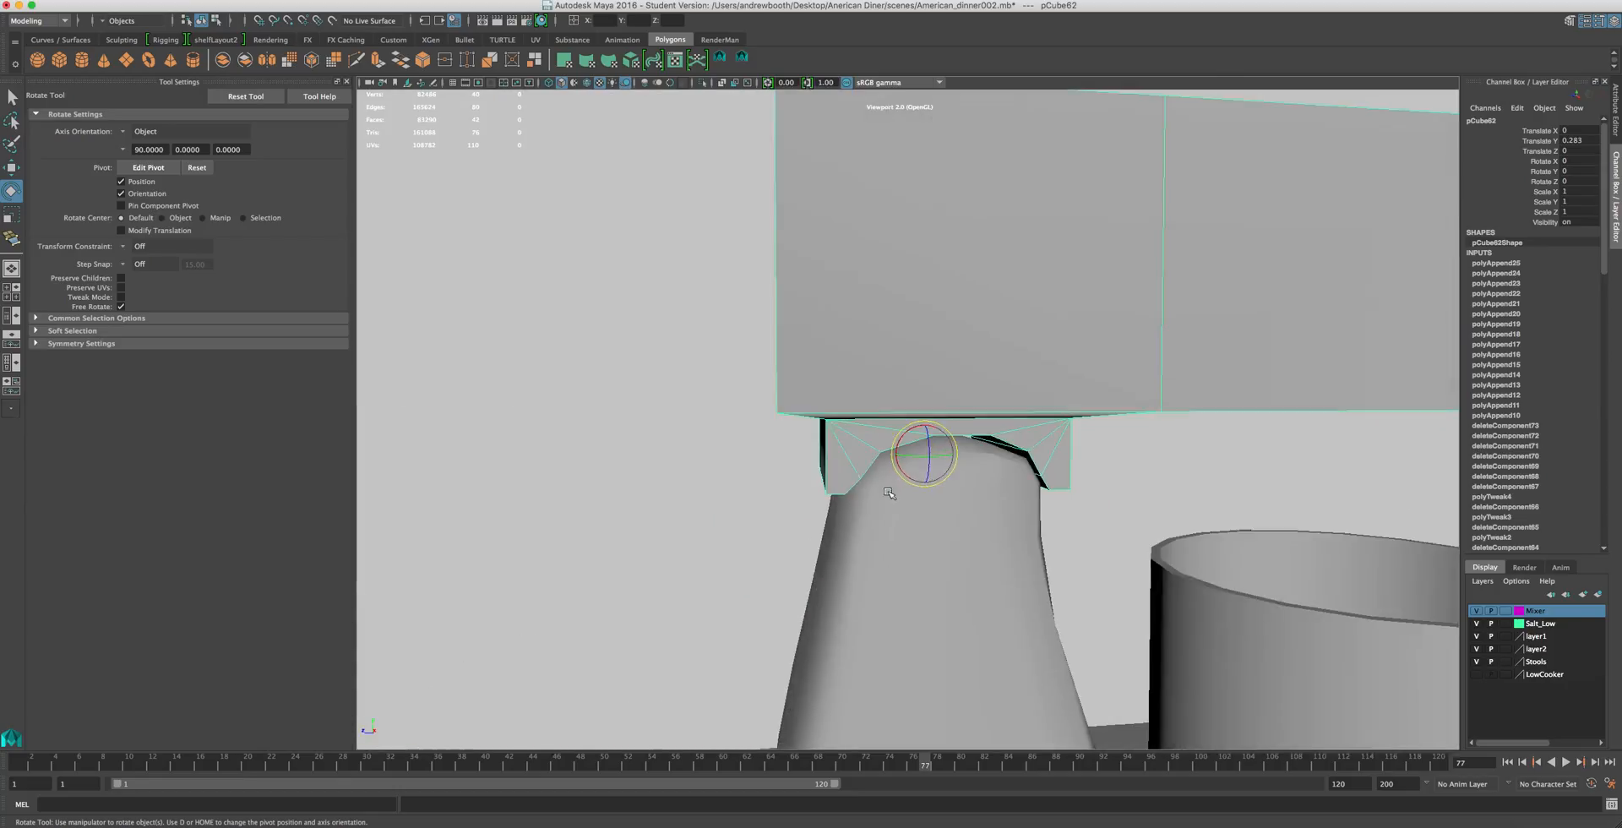
pyautogui.scroll(-5, 921, 445)
pyautogui.moveTo(901, 419); pyautogui.dragTo(904, 427)
pyautogui.scroll(4, 904, 426)
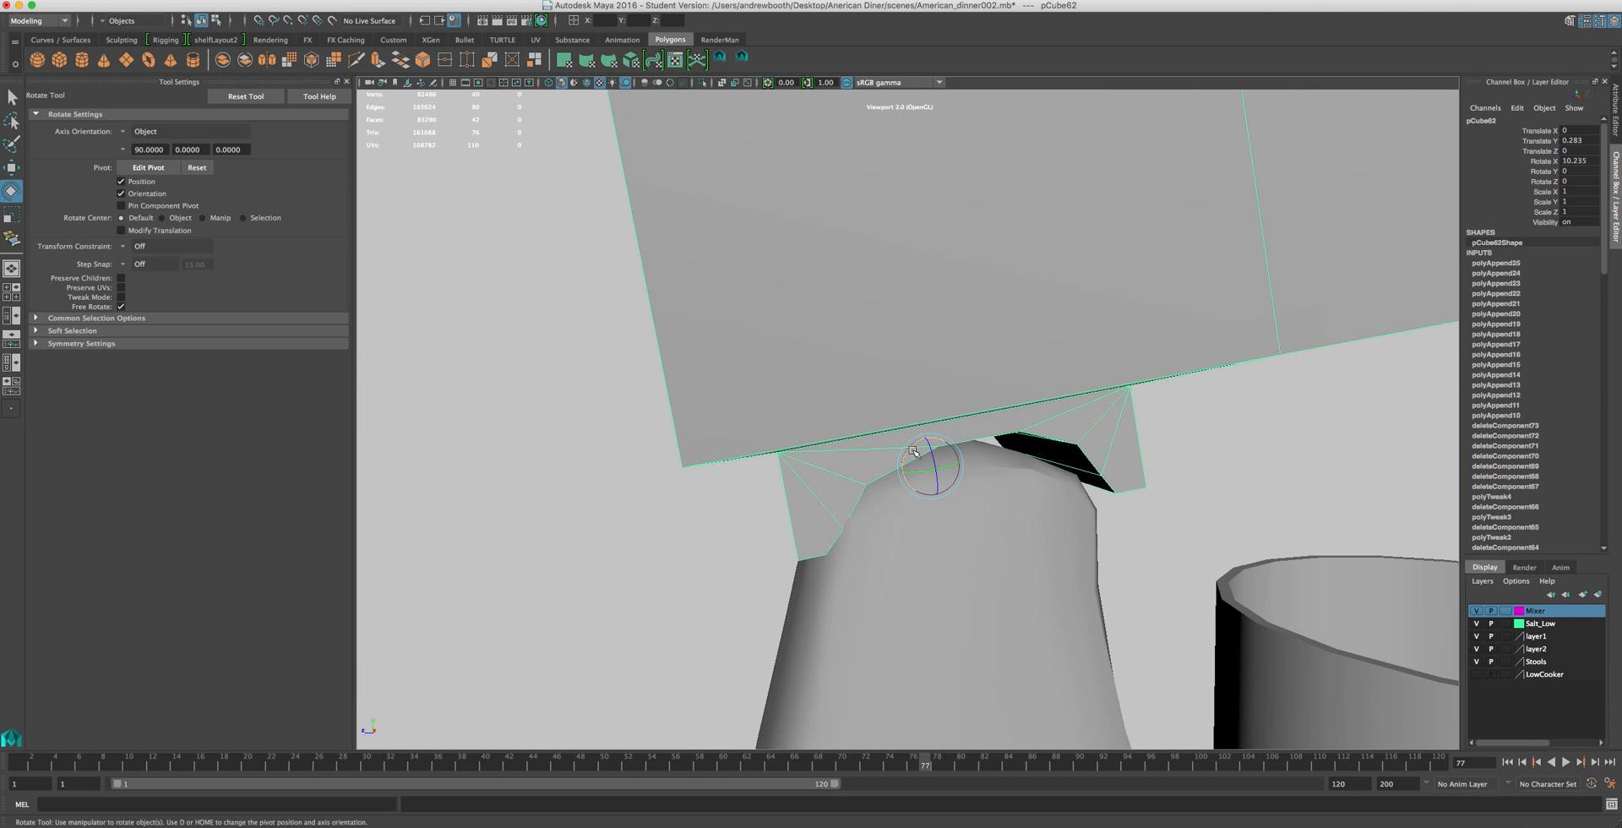
pyautogui.hotkey('ctrl', 'z')
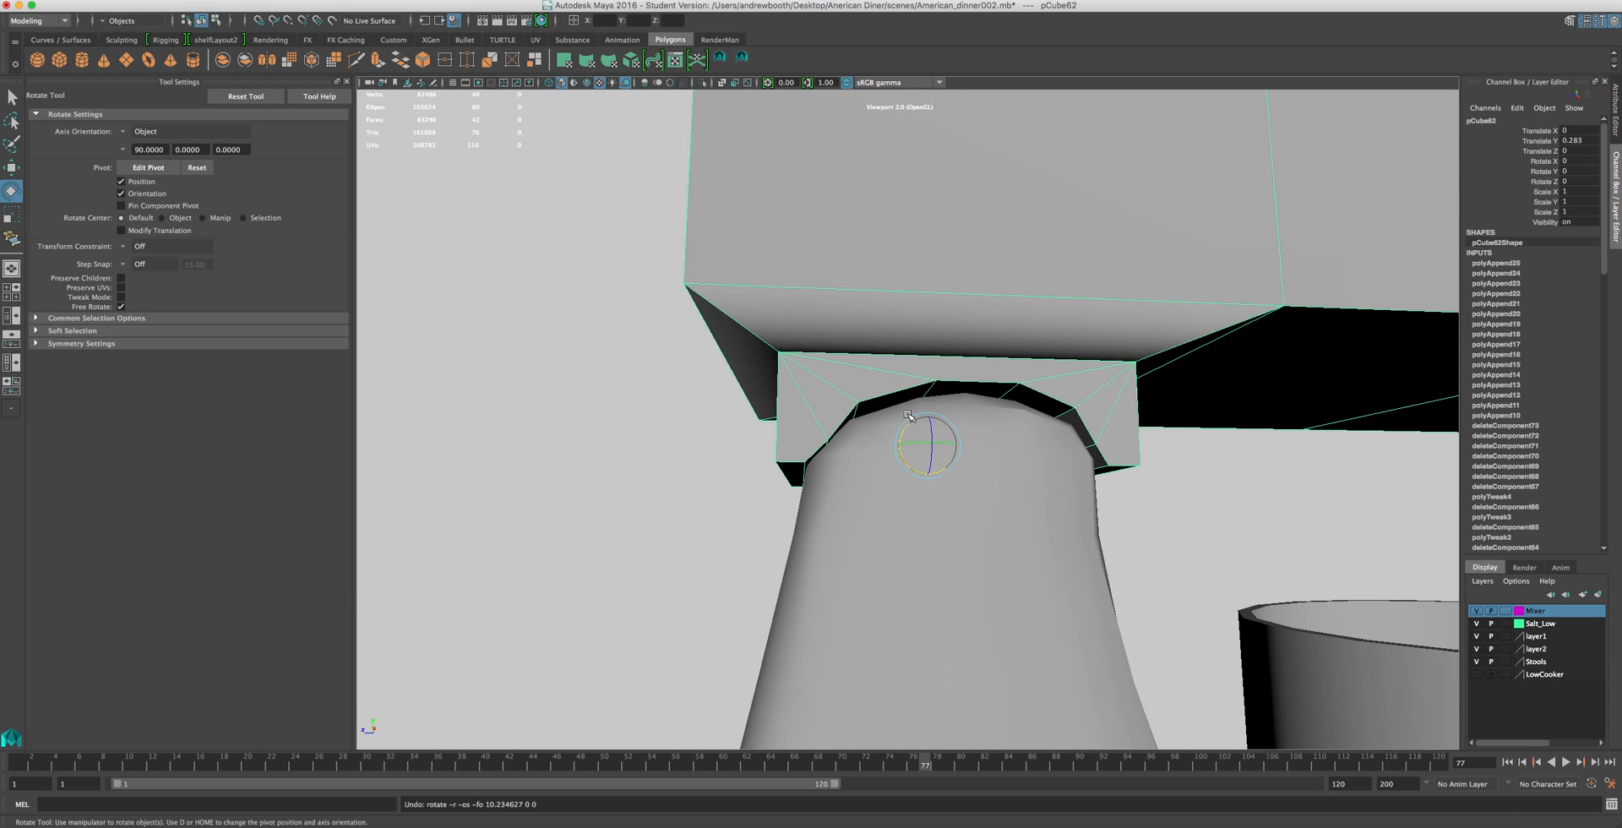
pyautogui.scroll(3, 895, 435)
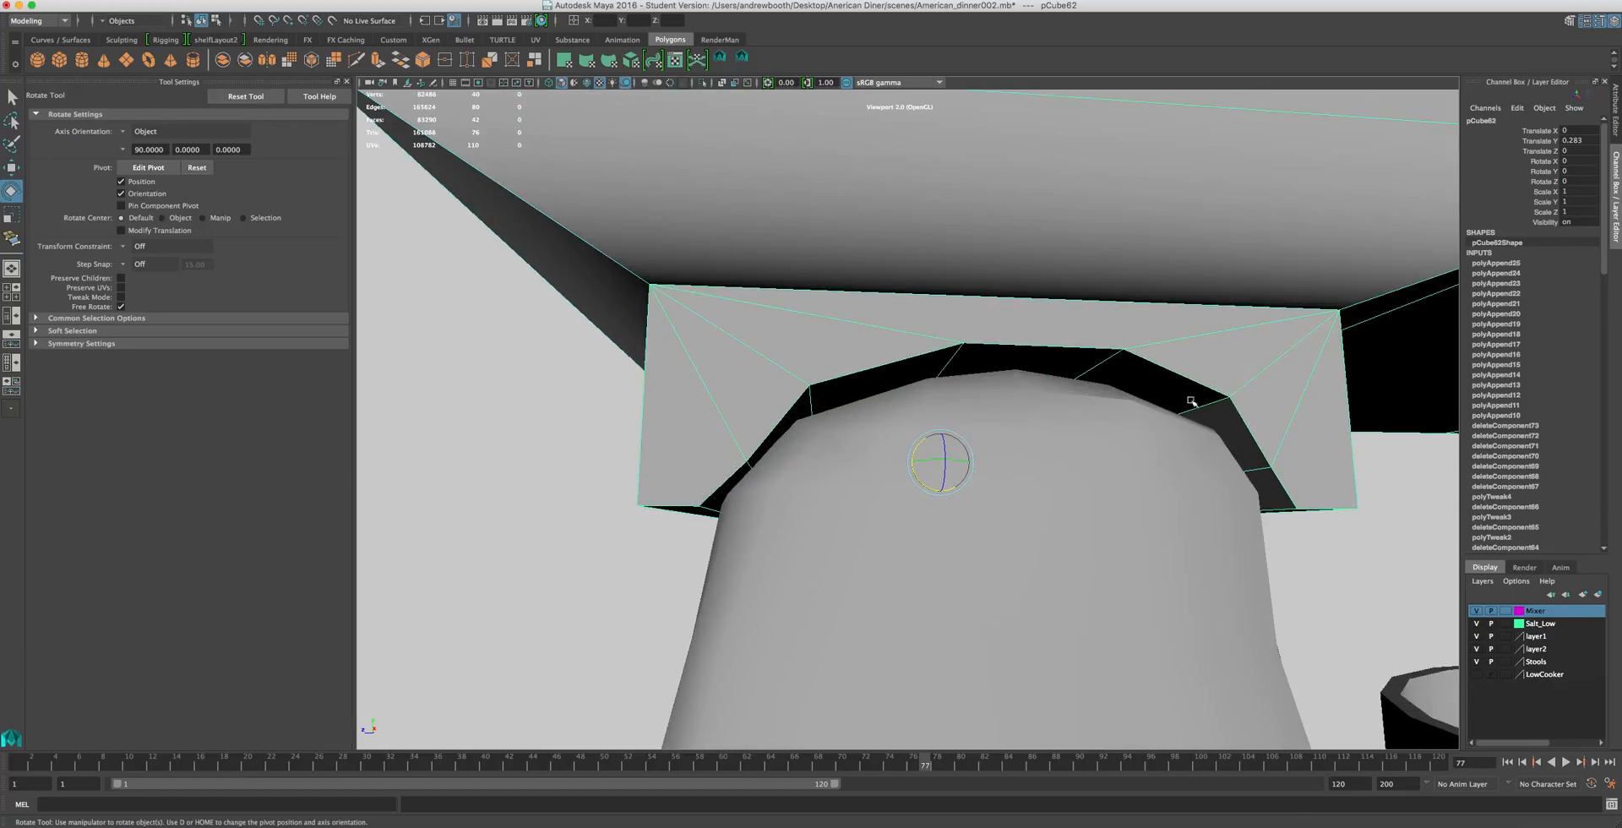
# - Select the inner faces of the mixer head's arch and scale them slightly wider along Z
pyautogui.moveTo(1243, 467); pyautogui.dragTo(1173, 503, button='right')
pyautogui.moveTo(1231, 505); pyautogui.dragTo(1235, 502, button='right')
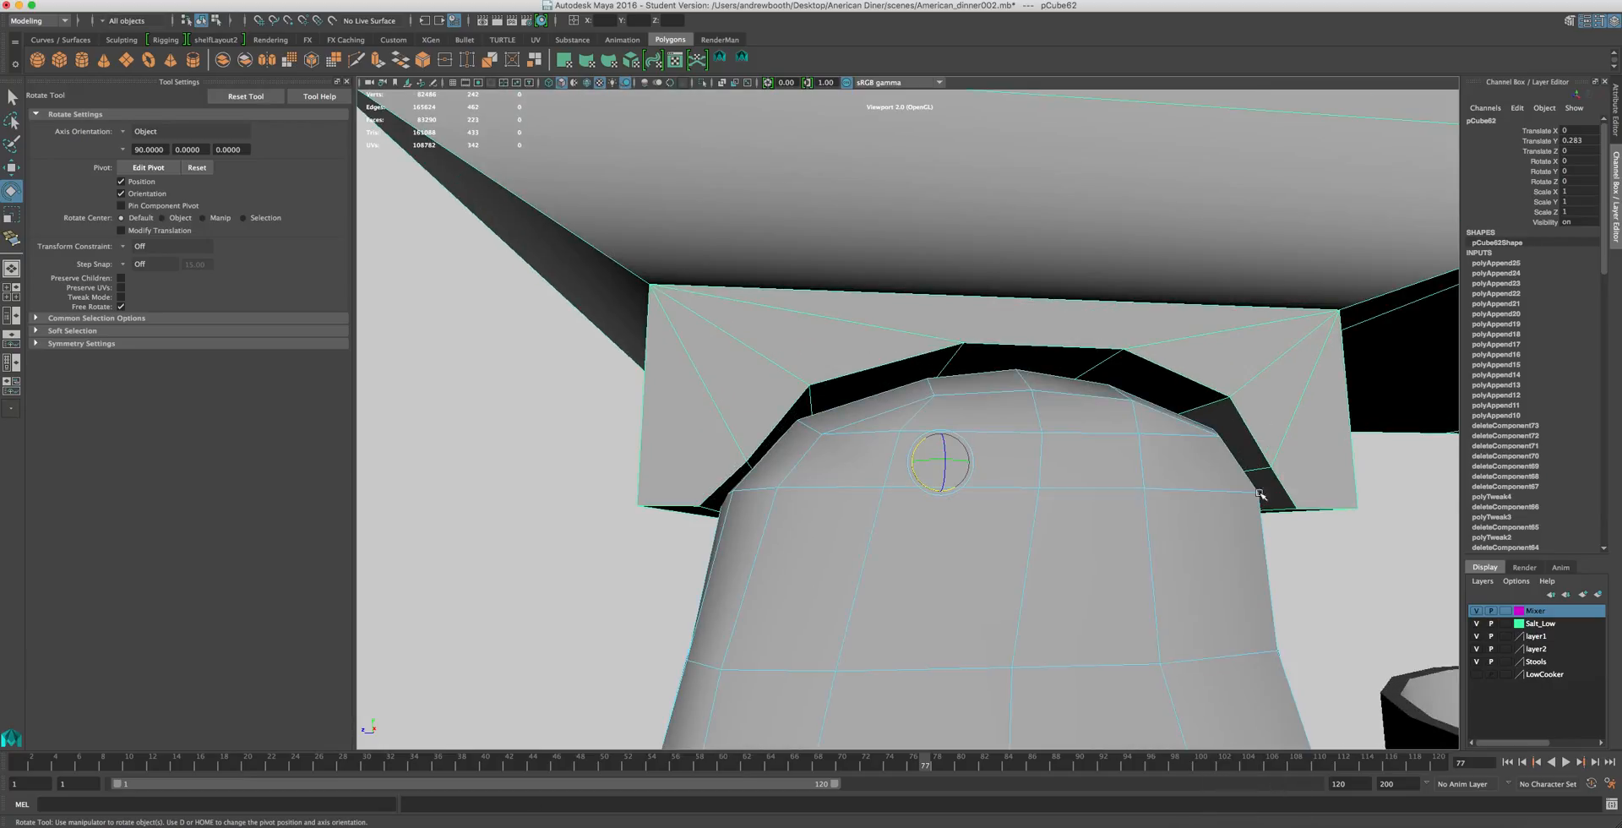
pyautogui.moveTo(1025, 358); pyautogui.dragTo(1022, 351, button='right')
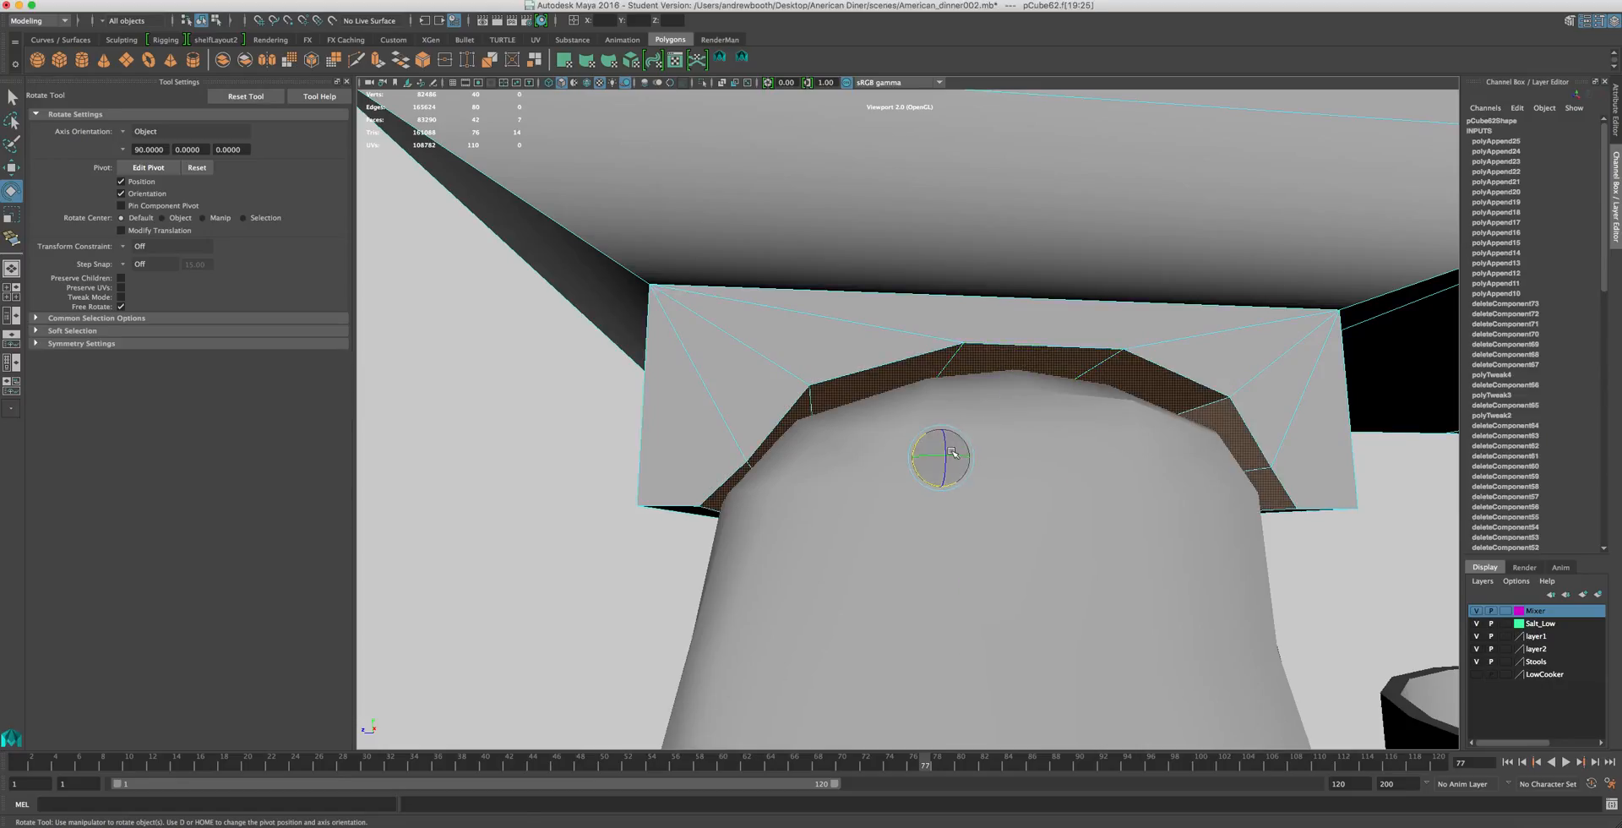
pyautogui.press('w')
pyautogui.press('e')
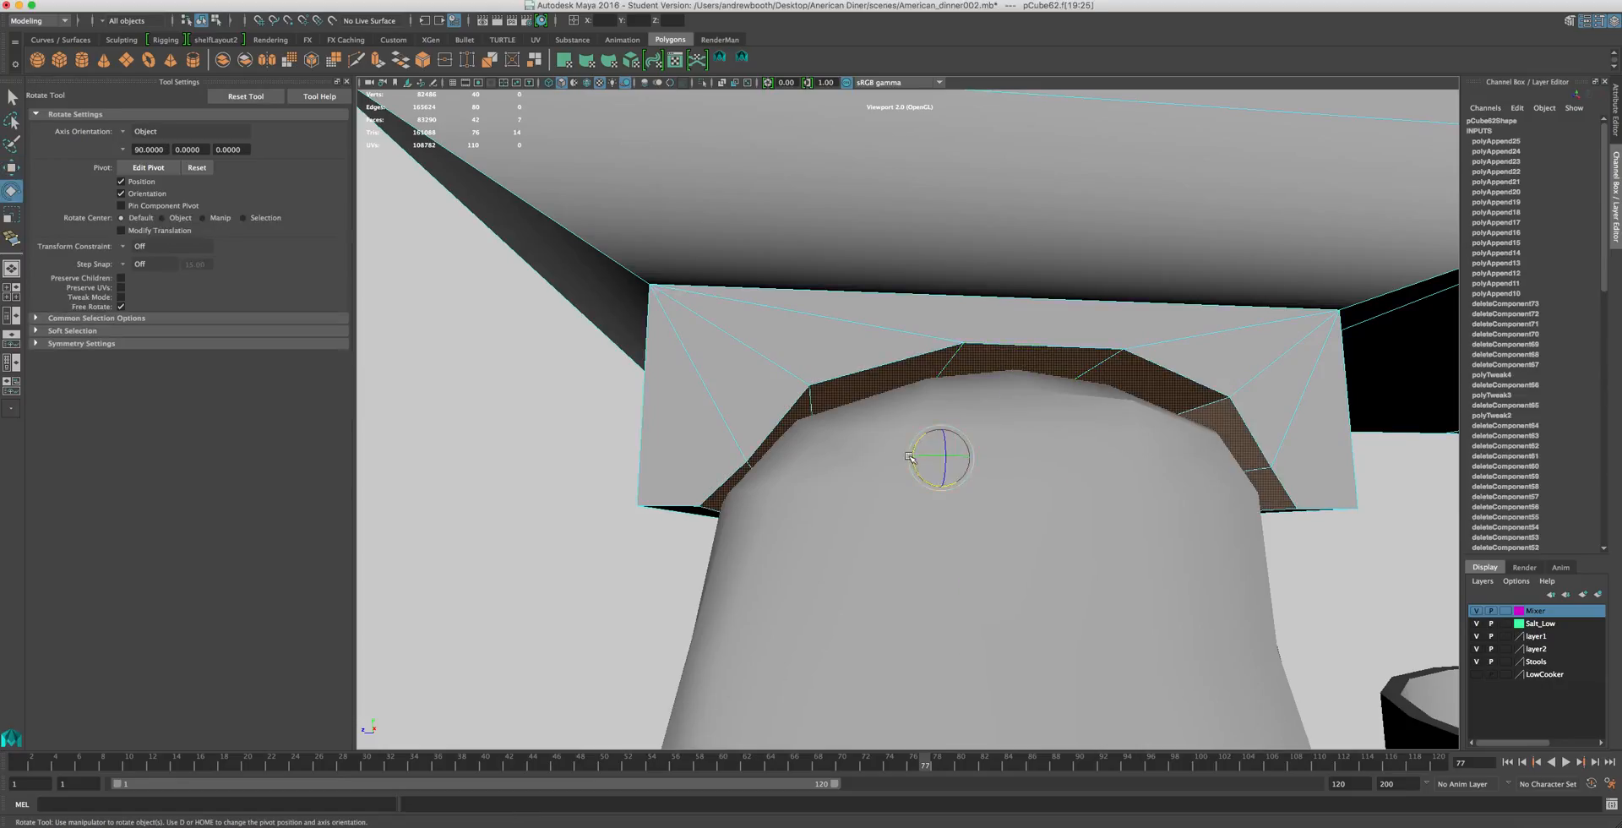
pyautogui.press('r')
pyautogui.moveTo(913, 459); pyautogui.dragTo(912, 458, button='middle')
# - Select the two lower inner edges on either side of the arch and scale them about 1.1 times wider along Z
pyautogui.click(751, 457)
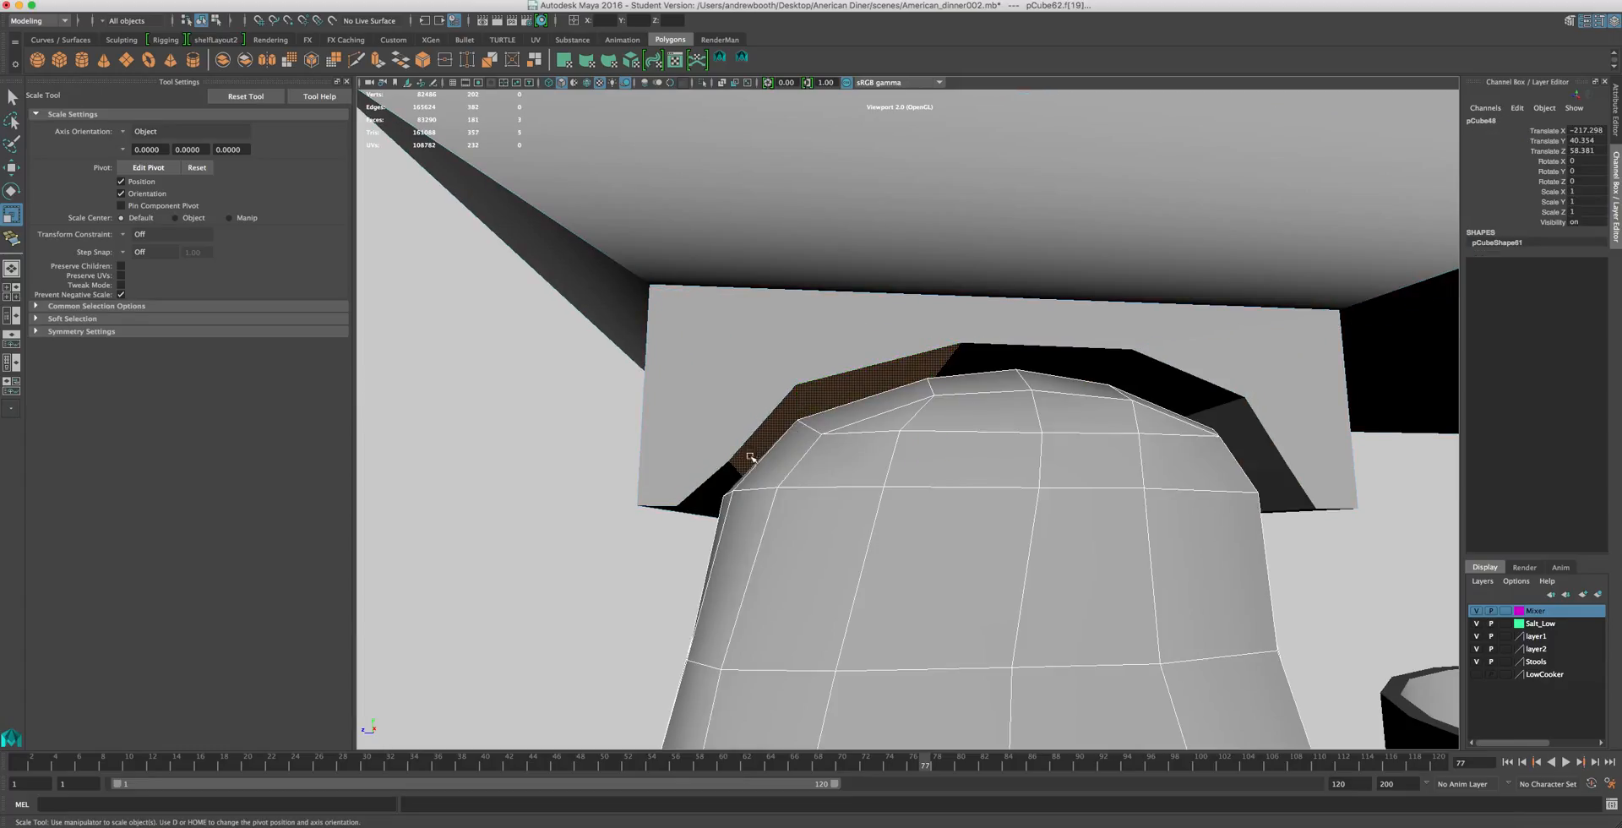
pyautogui.click(726, 358)
pyautogui.moveTo(740, 365); pyautogui.dragTo(740, 451, button='right')
pyautogui.click(733, 464)
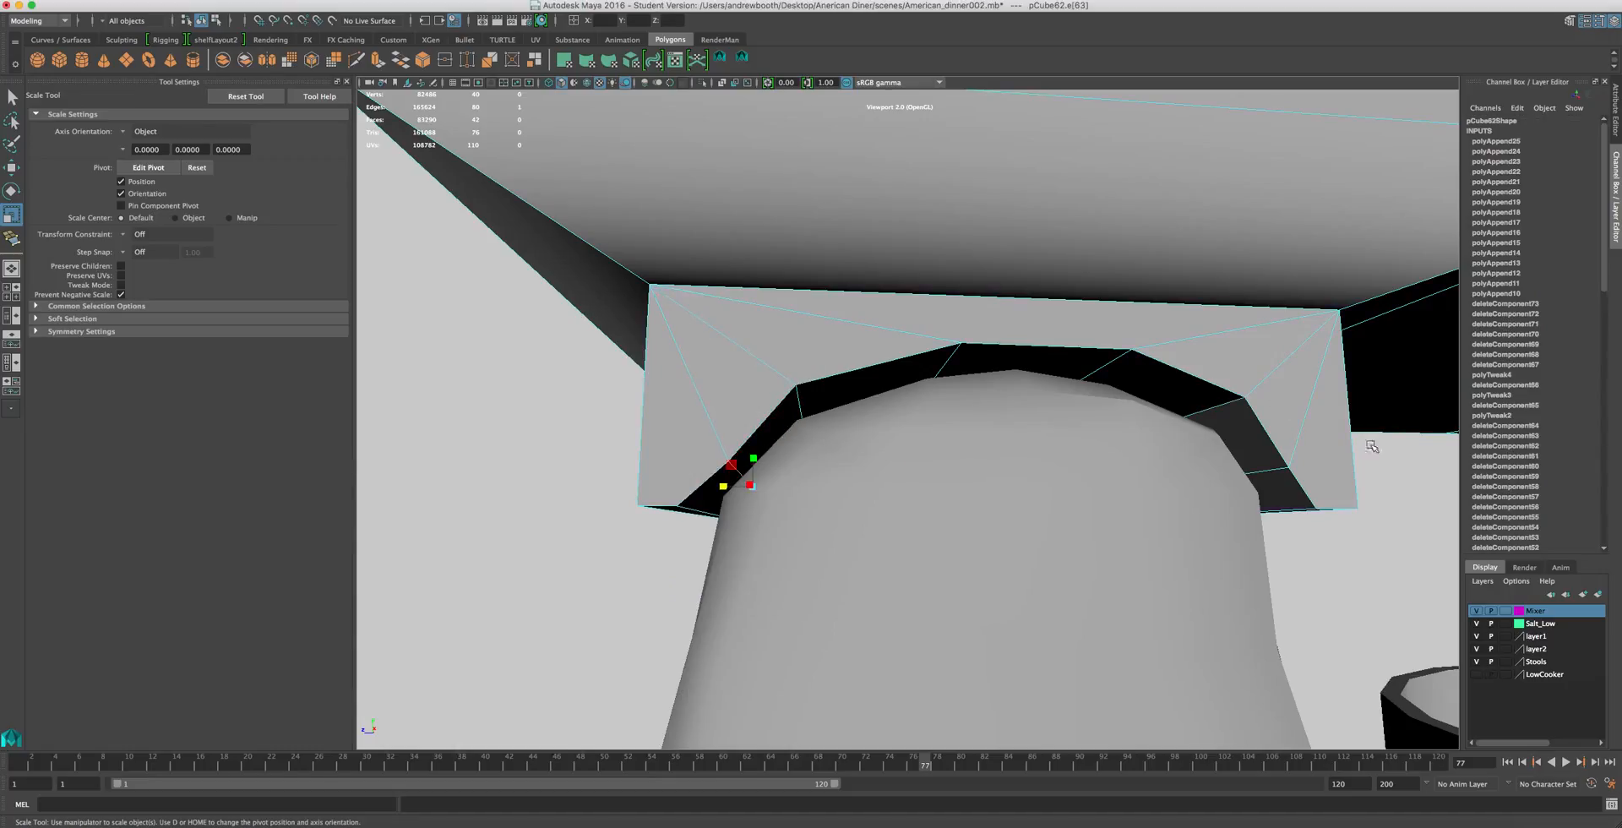
pyautogui.click(1271, 469)
pyautogui.moveTo(1113, 488); pyautogui.dragTo(1107, 491)
pyautogui.doubleClick(1108, 488)
pyautogui.click(1267, 471)
pyautogui.keyDown('shift'); pyautogui.click(733, 464); pyautogui.keyUp('shift')
pyautogui.moveTo(914, 486); pyautogui.dragTo(917, 483)
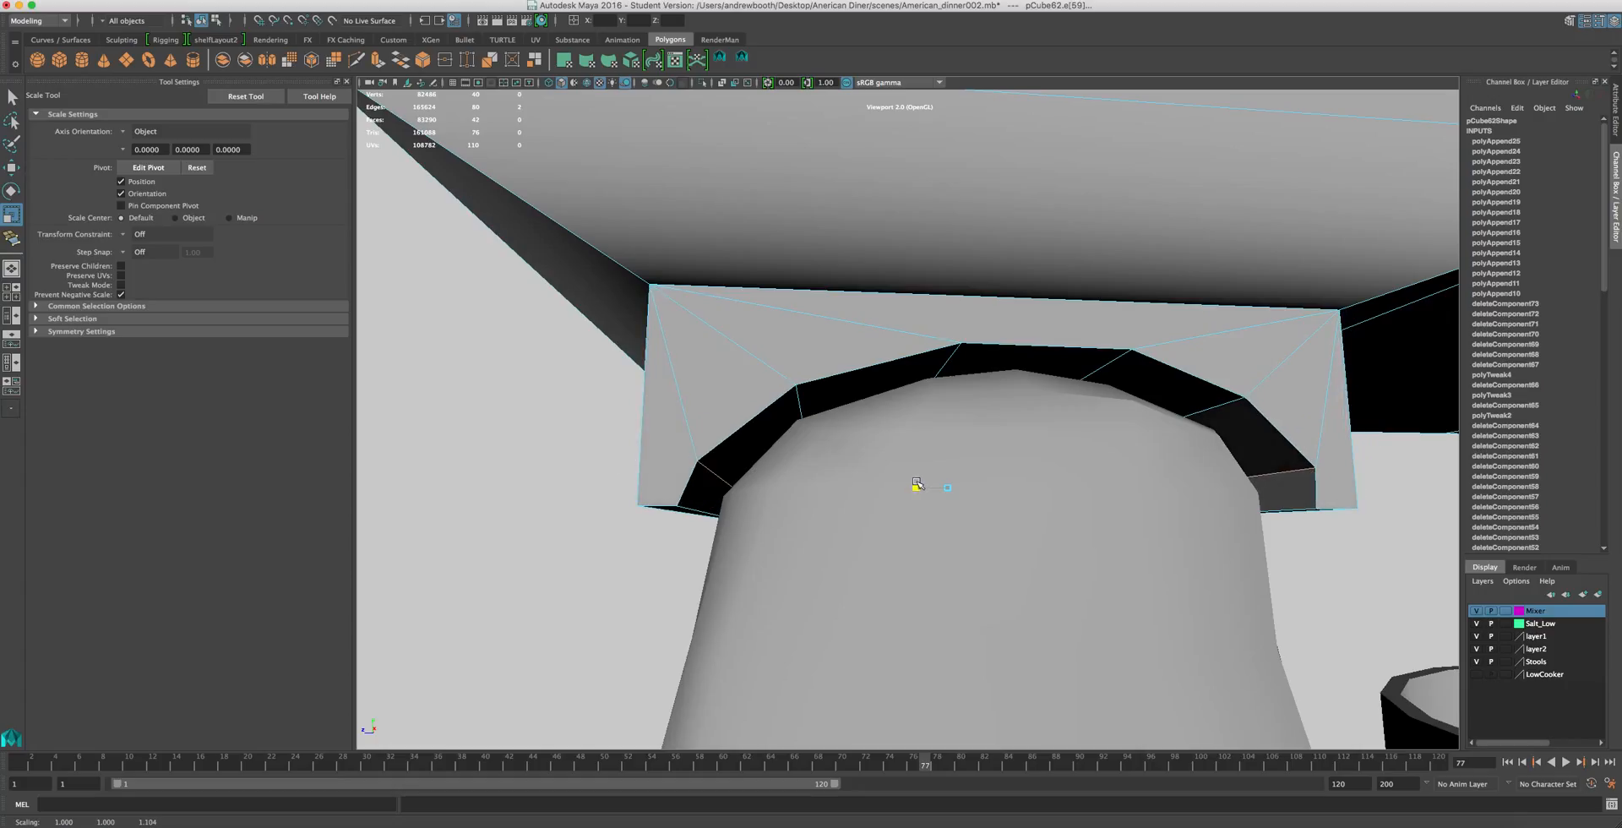
# - Return to object mode and move the mixer head to Translate Y 0.145 and Translate Z 0.164
pyautogui.scroll(-5, 916, 486)
pyautogui.keyDown('alt'); pyautogui.moveTo(967, 433); pyautogui.dragTo(932, 319); pyautogui.keyUp('alt')
pyautogui.moveTo(932, 319); pyautogui.dragTo(970, 310, button='right')
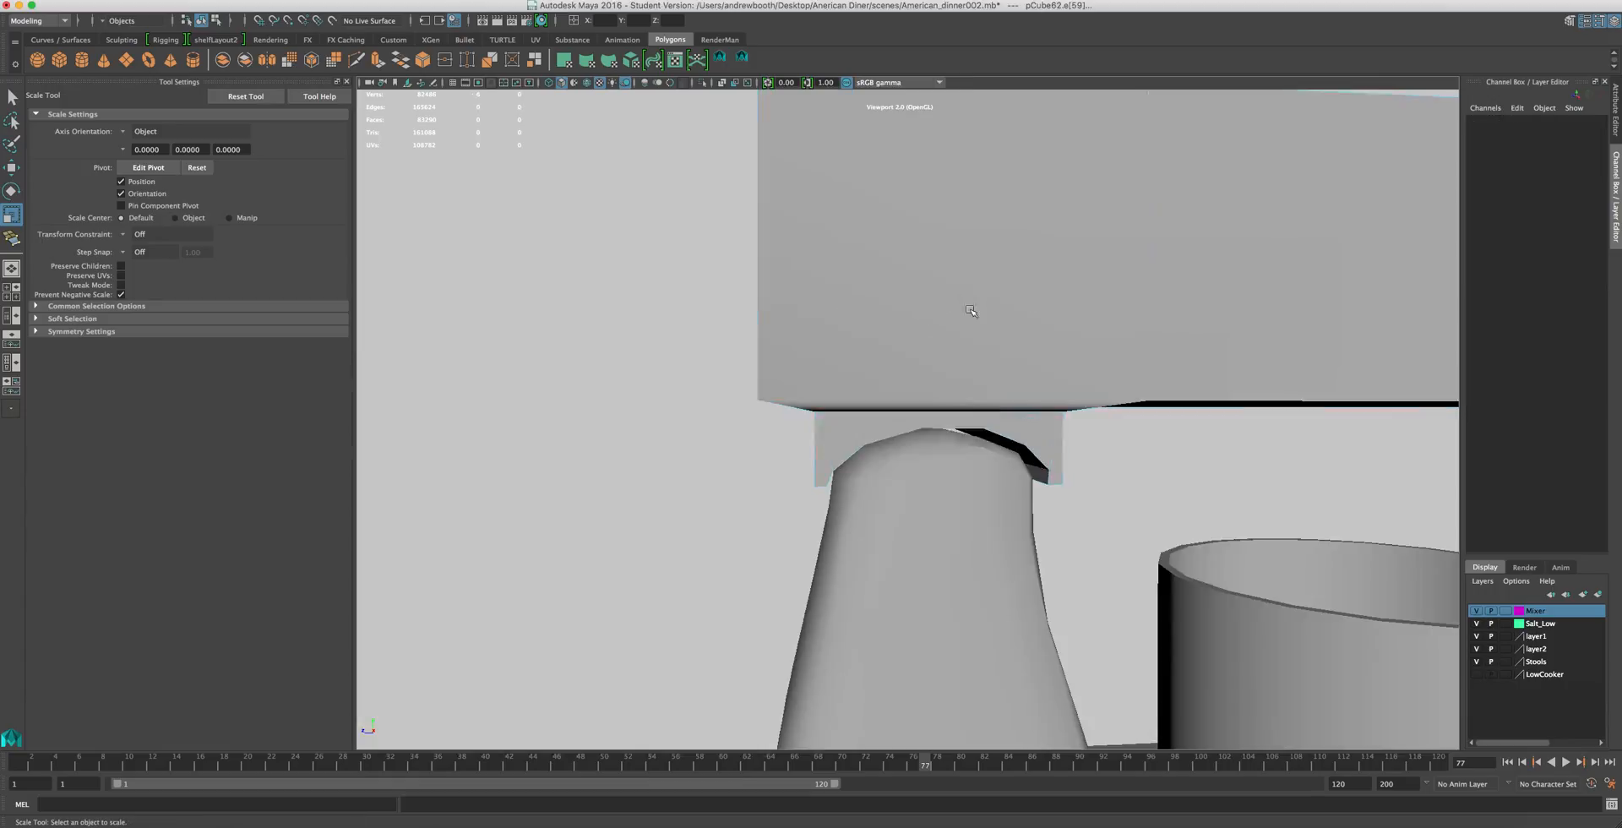
pyautogui.scroll(-5, 970, 311)
pyautogui.click(955, 326)
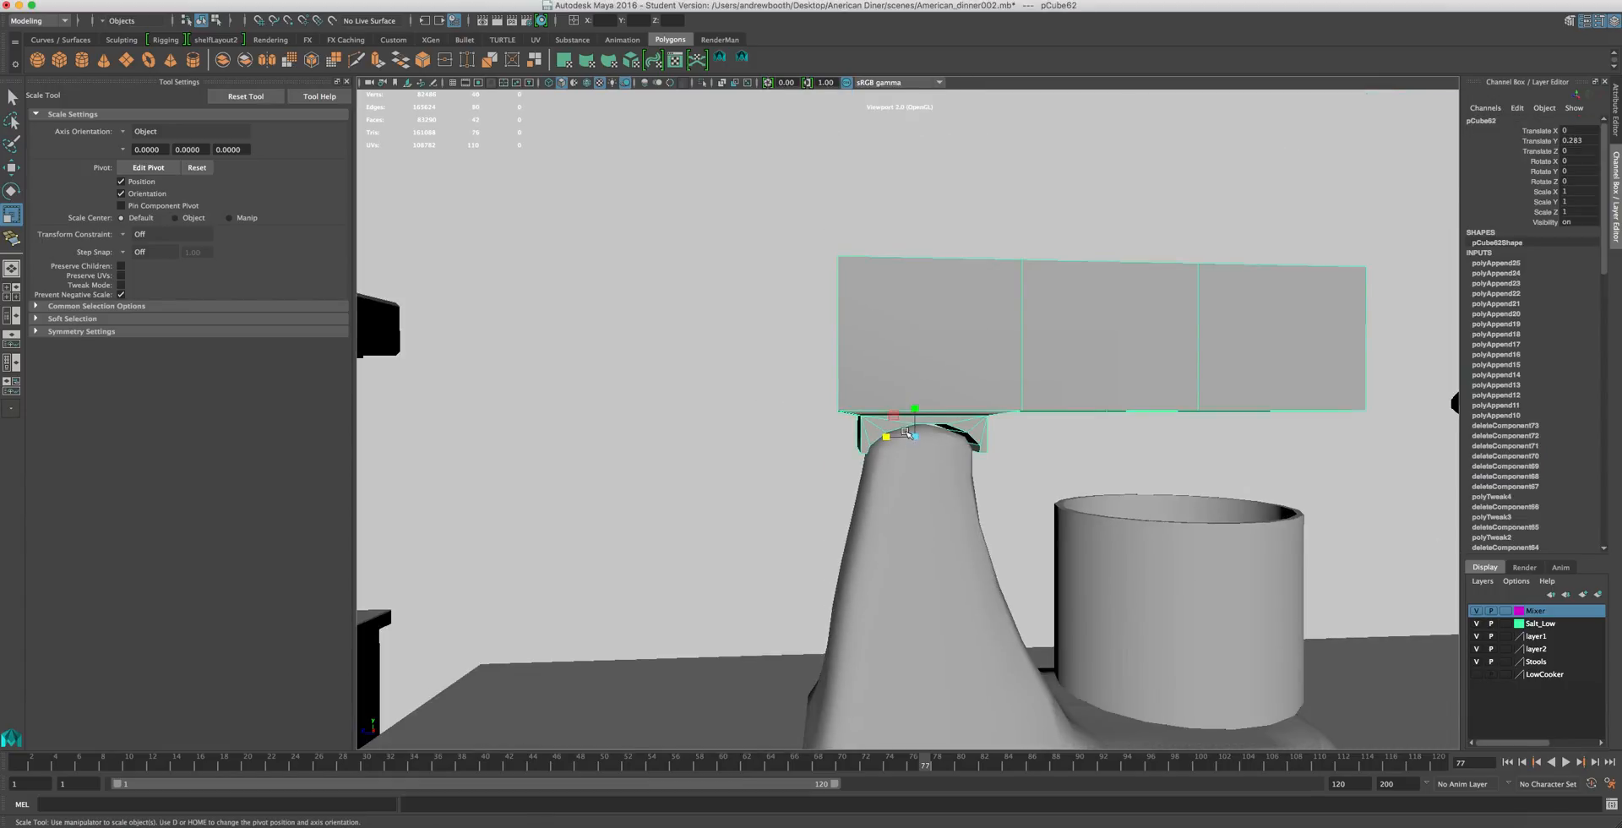
pyautogui.press('w')
pyautogui.scroll(2, 920, 422)
pyautogui.moveTo(918, 411); pyautogui.dragTo(881, 449)
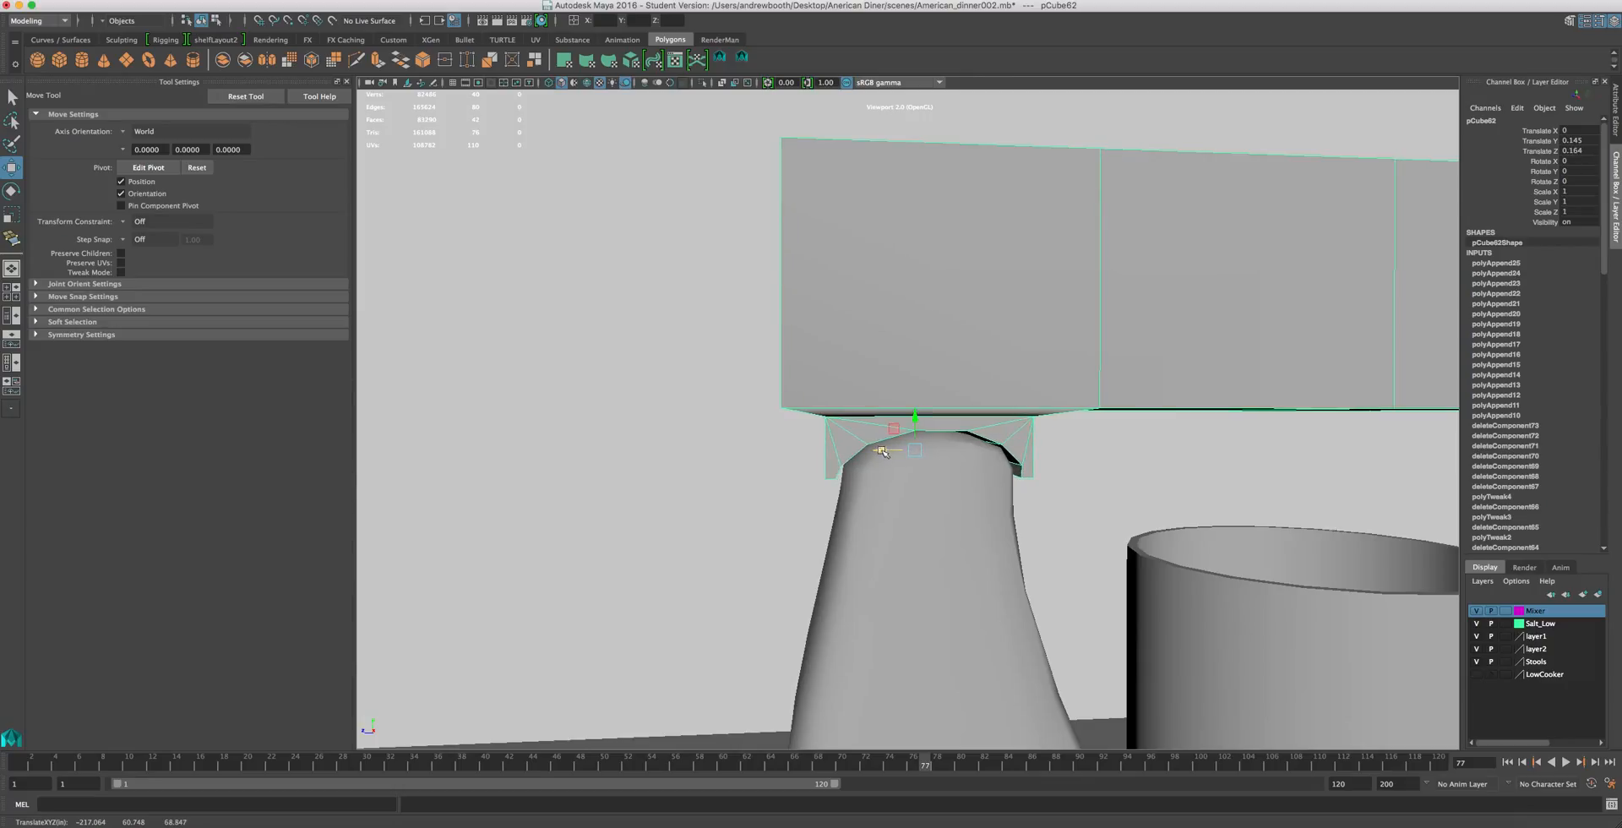
# - Tilt the mixer head up to Rotate X 11.22 to check the arch against the stand's top
pyautogui.press('r')
pyautogui.press('e')
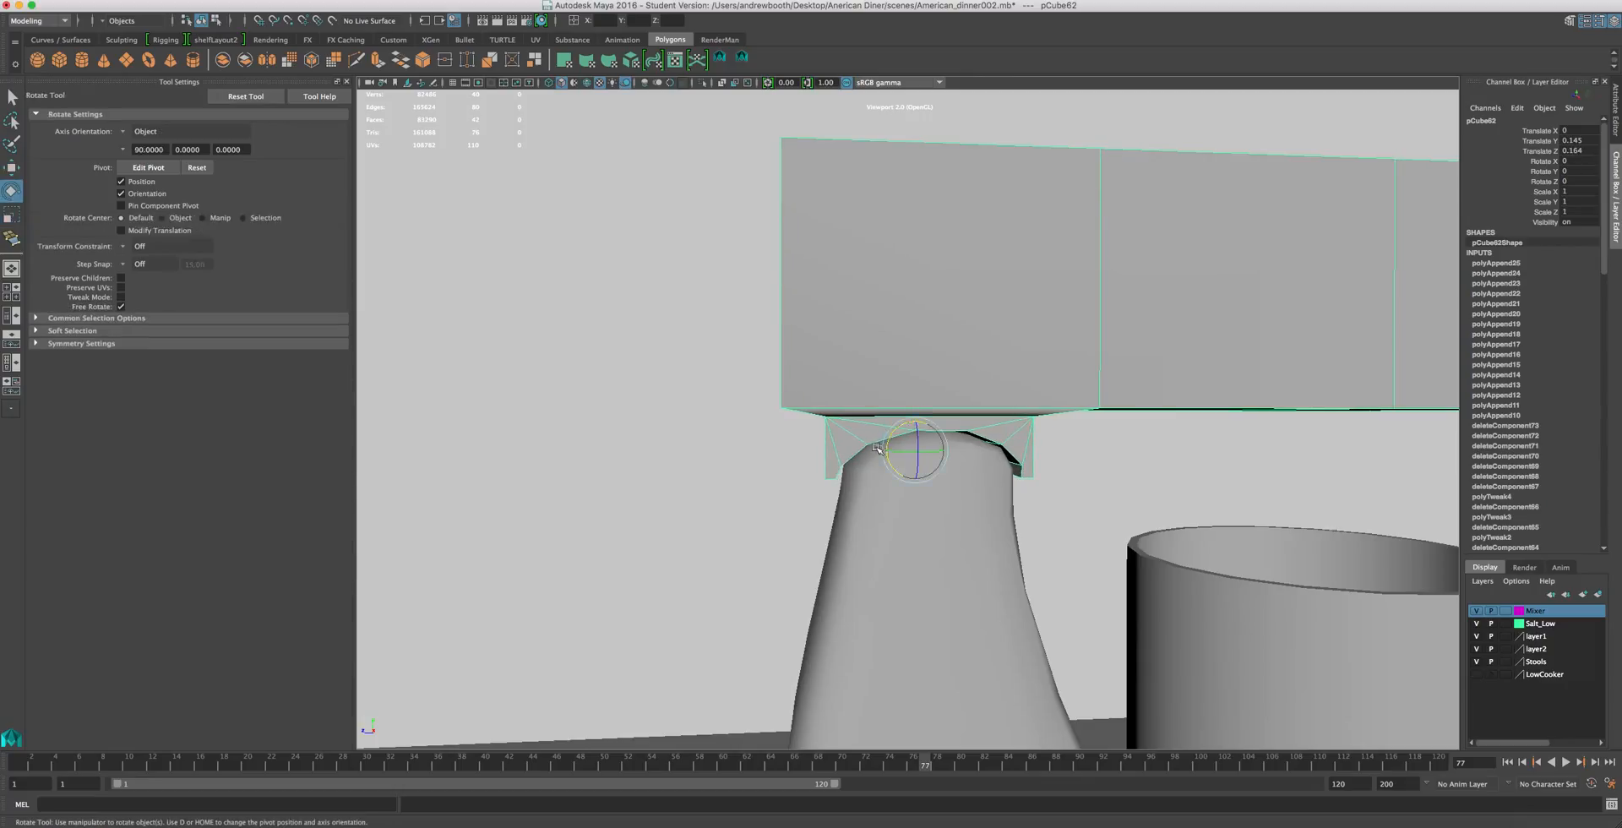
pyautogui.scroll(-5, 895, 428)
pyautogui.scroll(6, 896, 429)
pyautogui.scroll(-5, 898, 429)
pyautogui.scroll(4, 900, 432)
pyautogui.scroll(1, 900, 431)
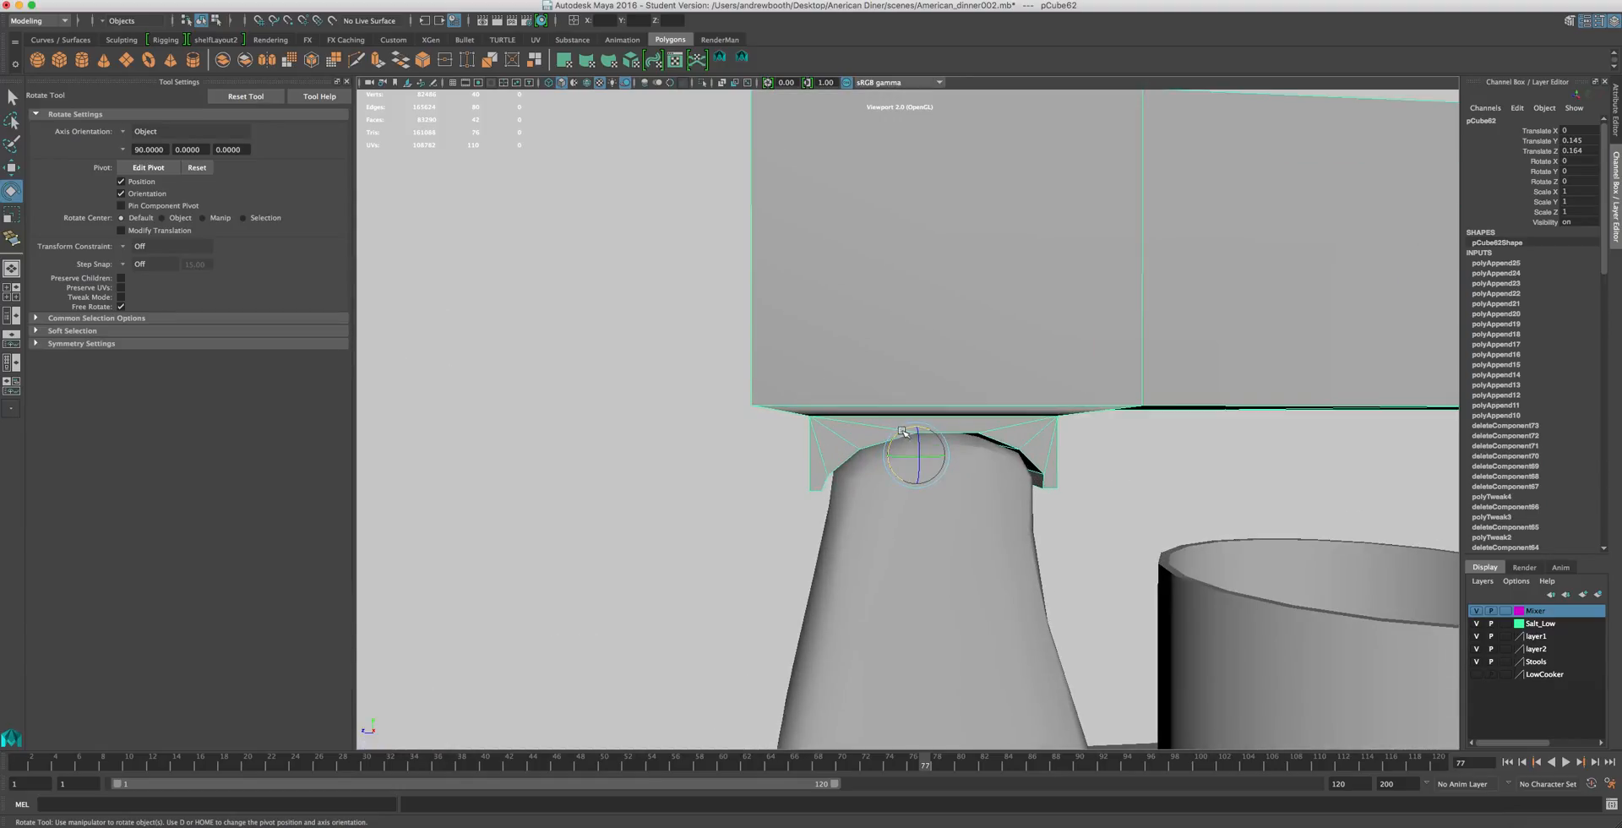
pyautogui.moveTo(899, 435); pyautogui.dragTo(899, 443)
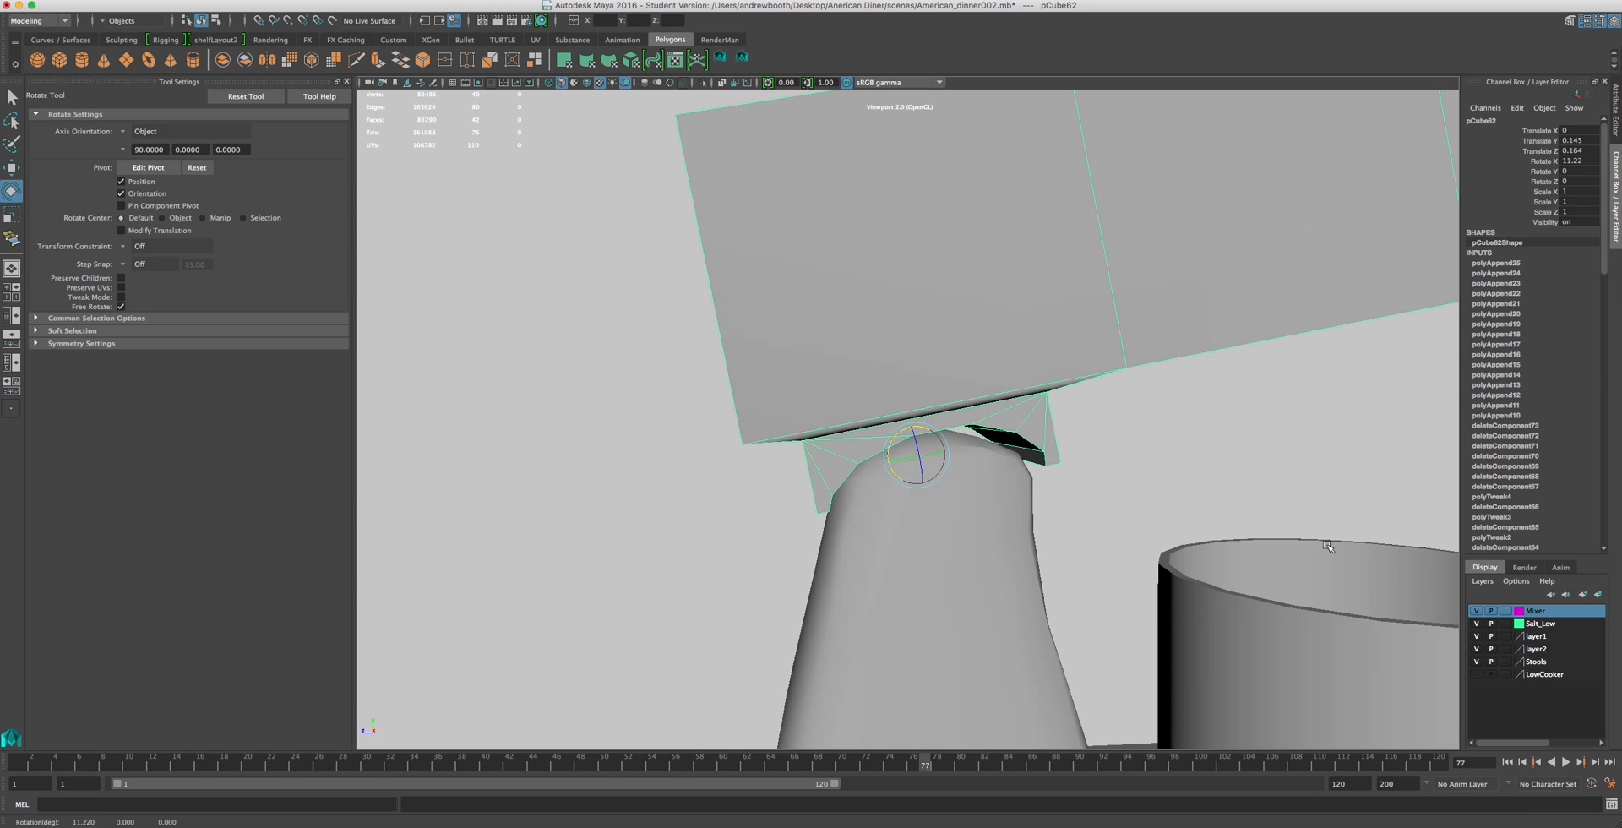
# - Raise the mixer head to Translate Y 0.311 and tilt it the opposite way to Rotate X -11.506
pyautogui.moveTo(1086, 521)
pyautogui.keyDown('alt'); pyautogui.mouseDown()
pyautogui.moveTo(1043, 517)
pyautogui.moveTo(1081, 505)
pyautogui.mouseUp(); pyautogui.keyUp('alt')
pyautogui.press('w')
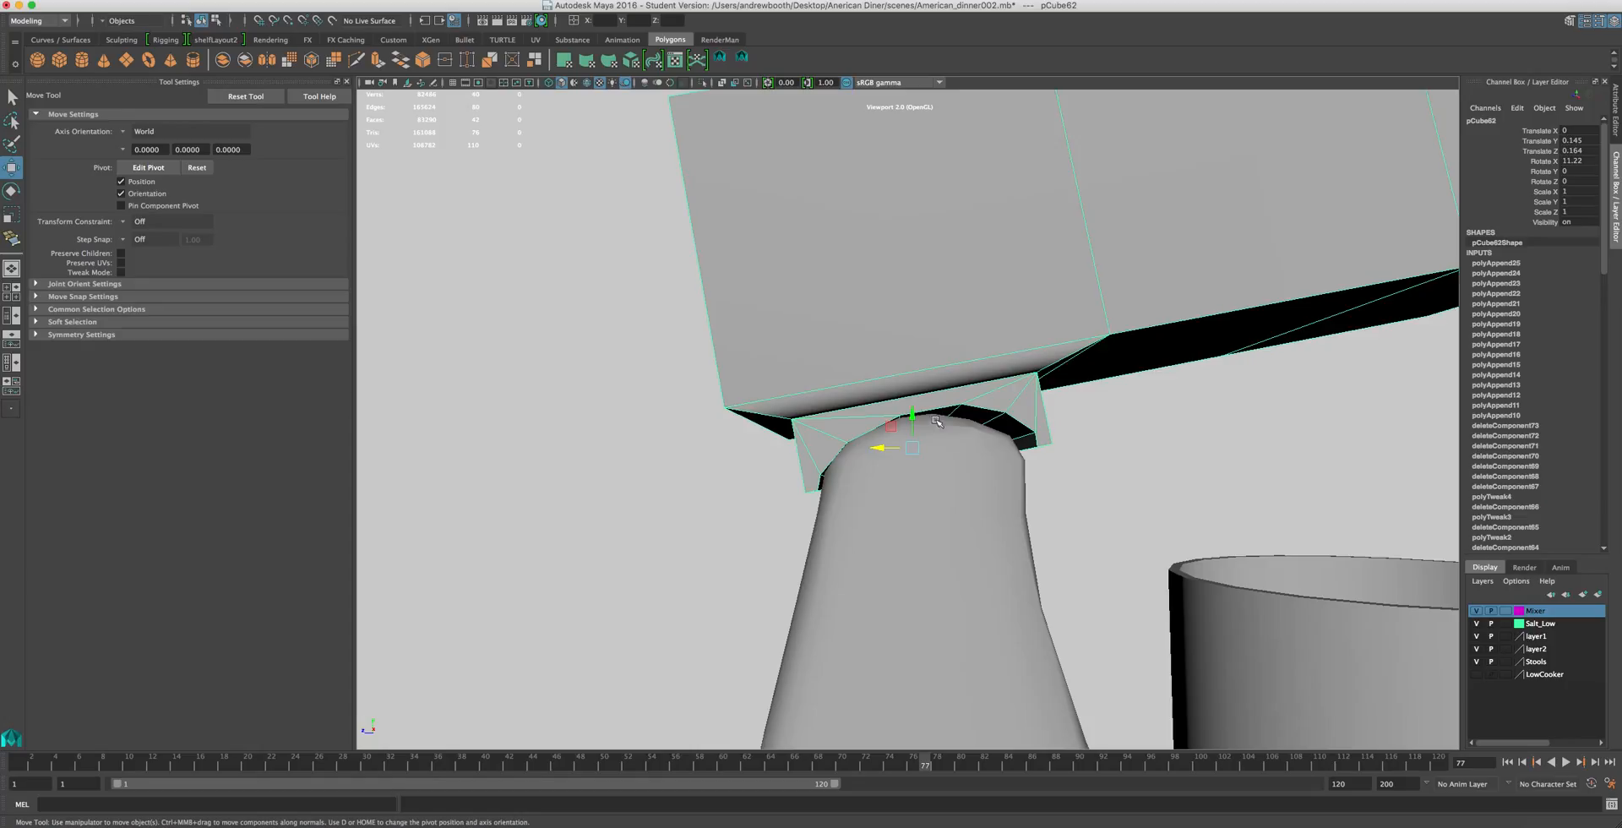
pyautogui.moveTo(916, 414); pyautogui.dragTo(912, 410)
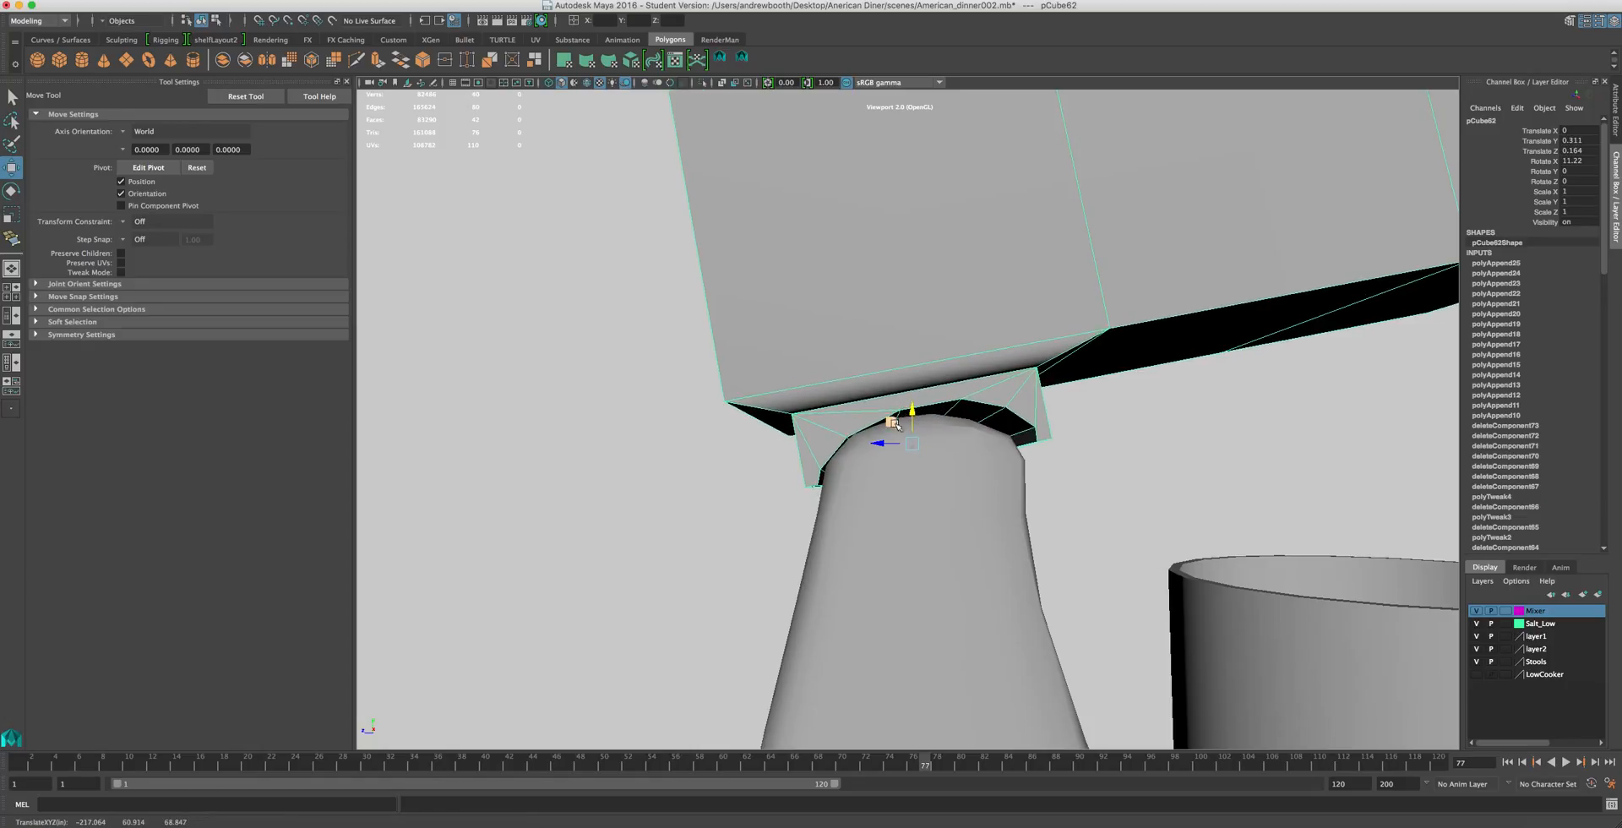
pyautogui.press('e')
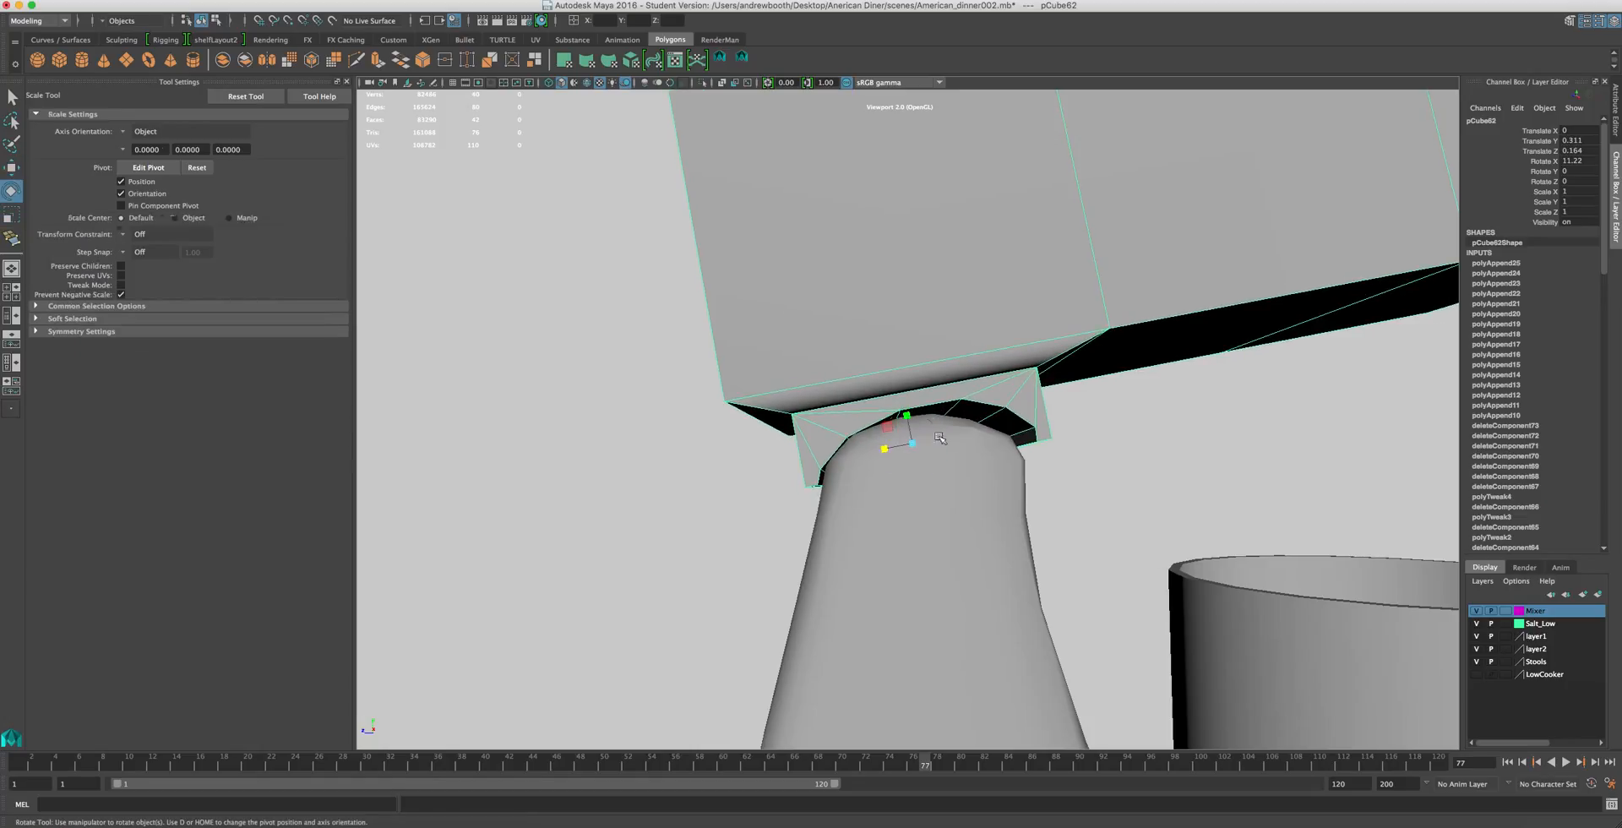
pyautogui.moveTo(885, 442); pyautogui.dragTo(889, 431)
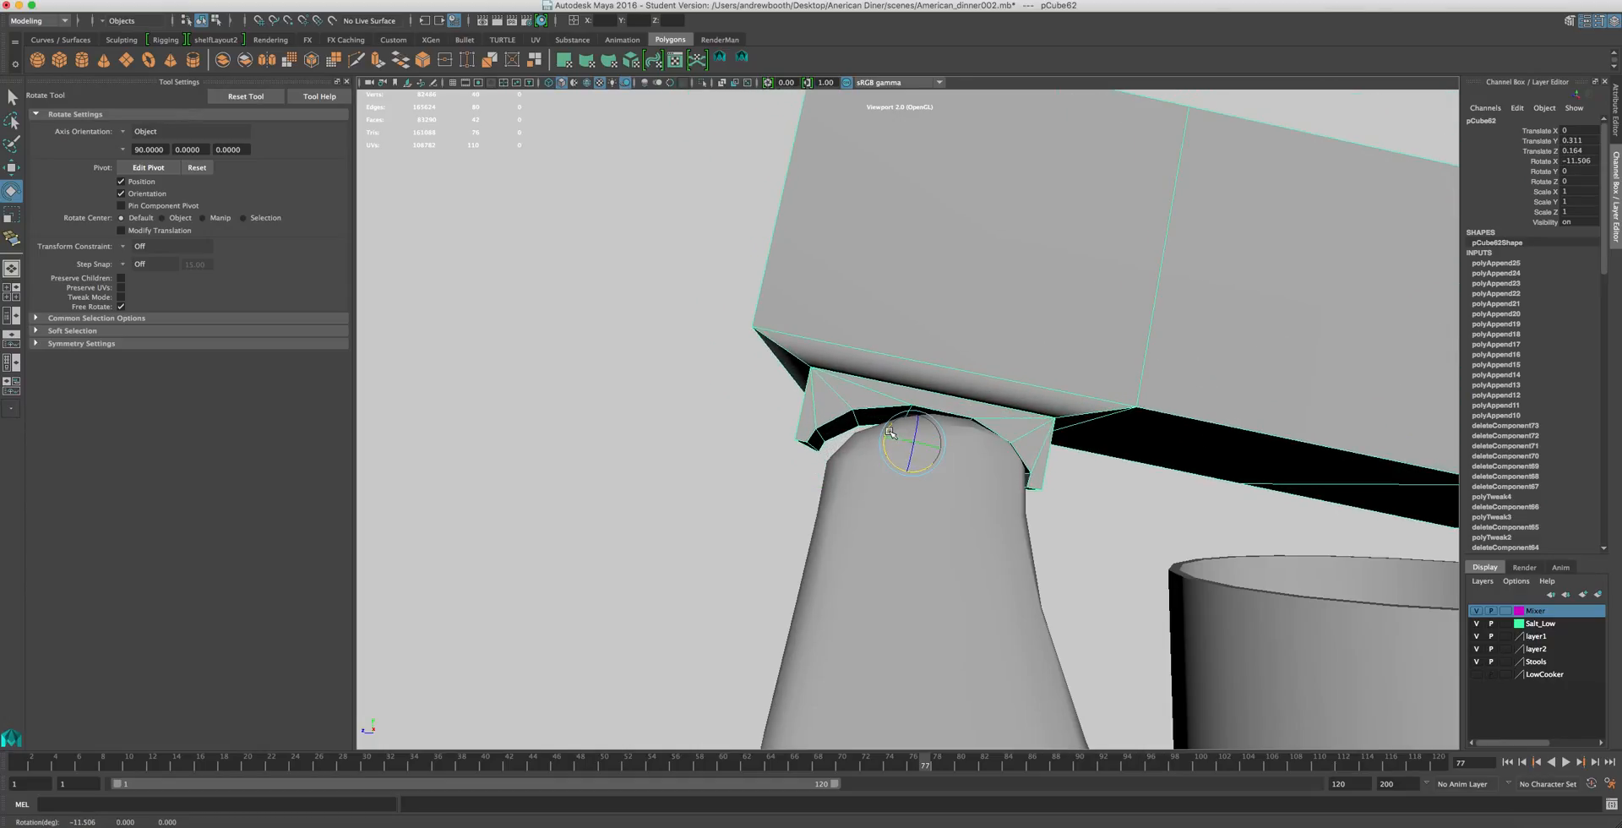
# - Reposition the mixer head at Translate Y 0.24 and Translate Z -0.258, and level it to Rotate X -0.592
pyautogui.press('w')
pyautogui.moveTo(911, 410)
pyautogui.mouseDown()
pyautogui.moveTo(887, 448)
pyautogui.moveTo(904, 430)
pyautogui.mouseUp()
pyautogui.press('e')
pyautogui.hotkey('ctrl', 'z')
pyautogui.scroll(-5, 904, 435)
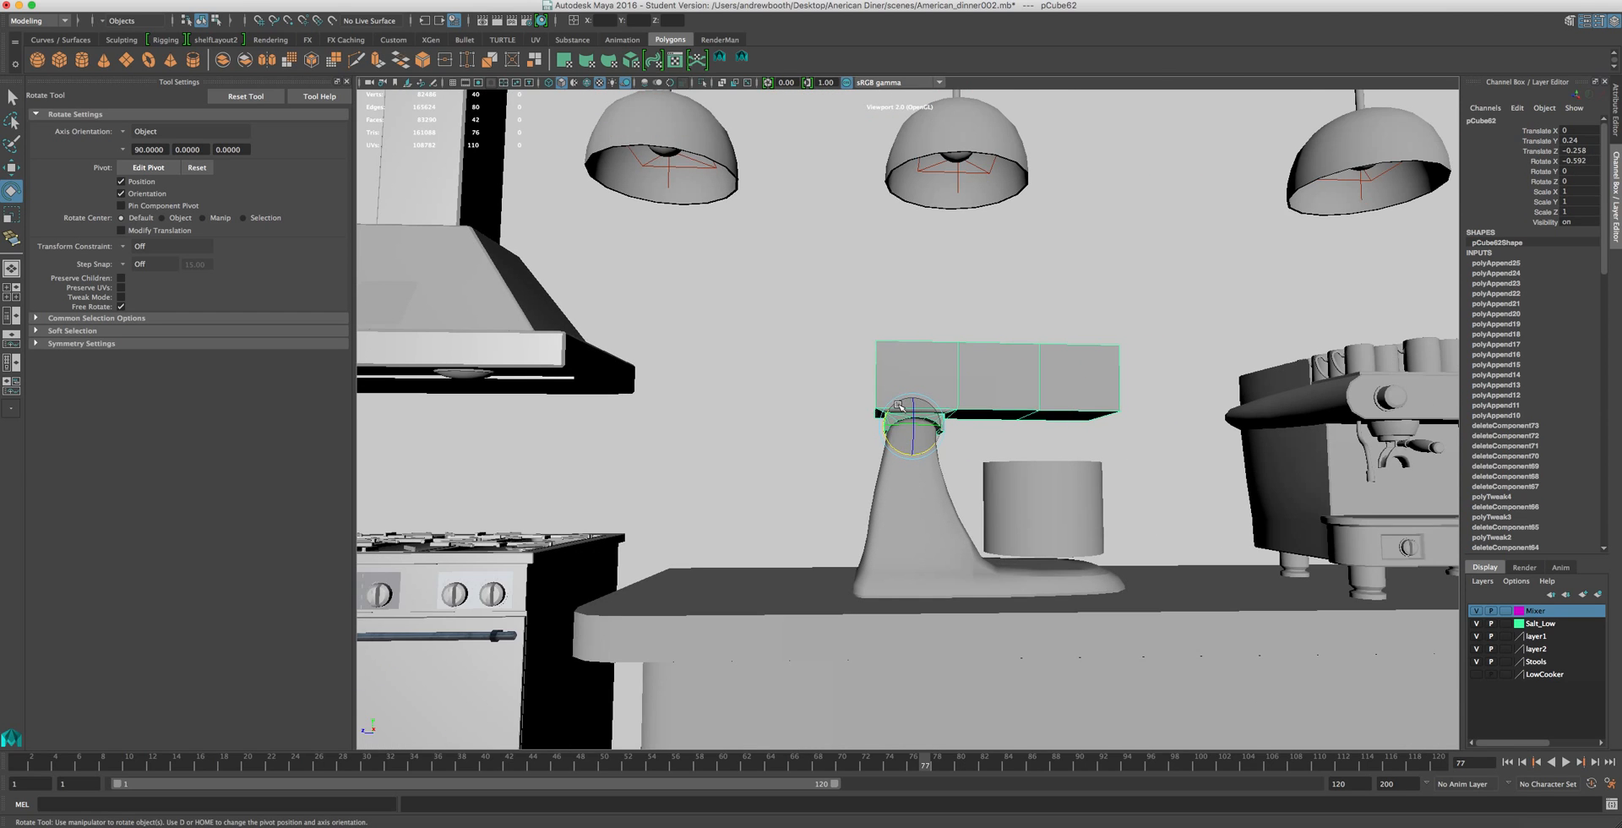
# - Try tilting the mixer head up to Rotate X 11.136 and back down, and undo the trial rotations
pyautogui.moveTo(896, 405); pyautogui.dragTo(894, 408)
pyautogui.press('z')
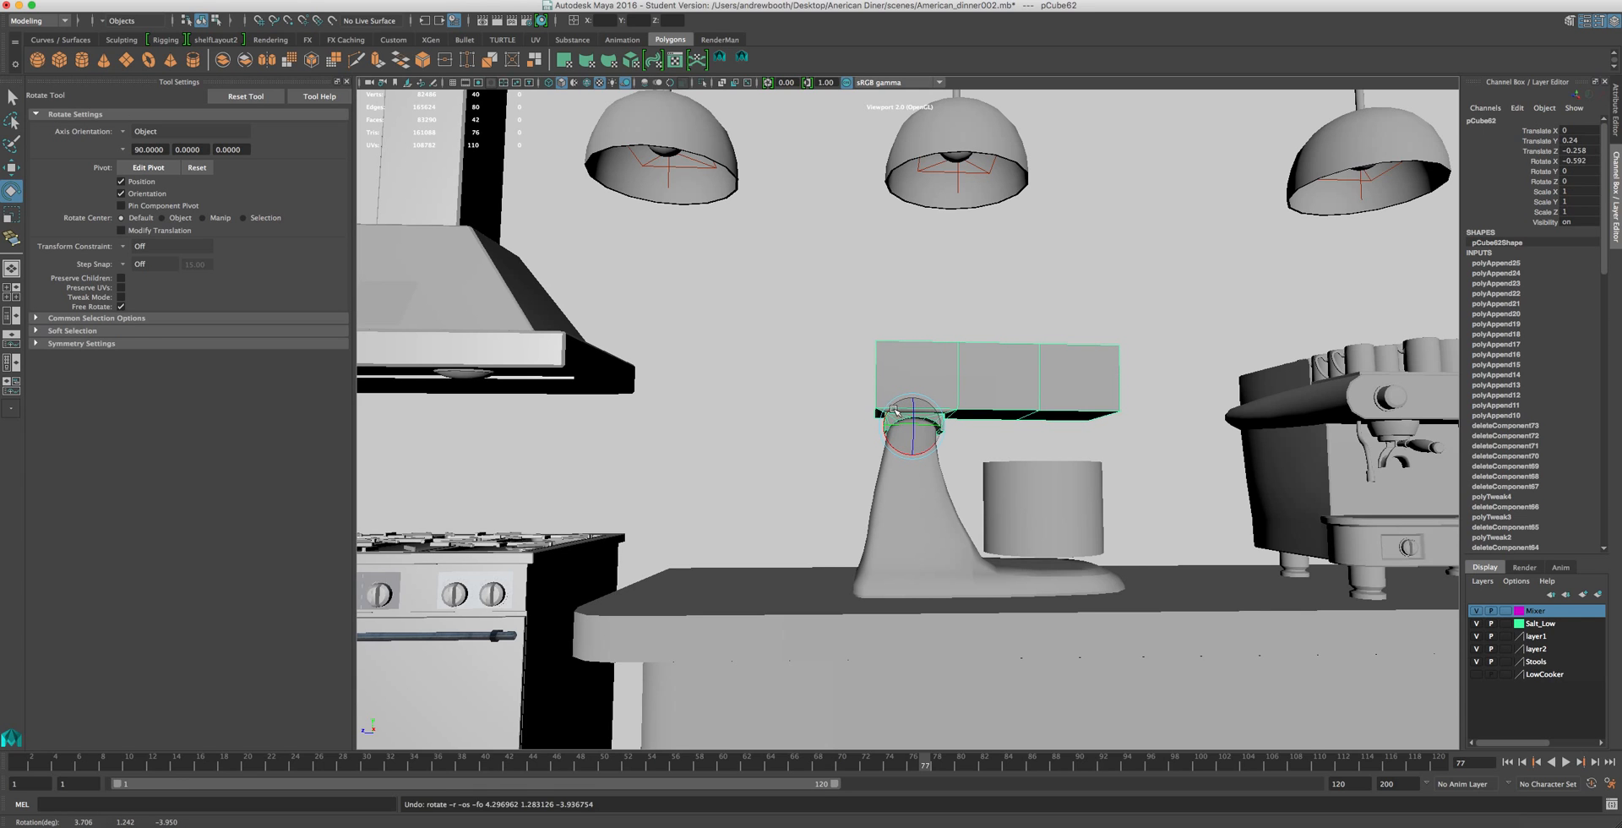
pyautogui.press('z')
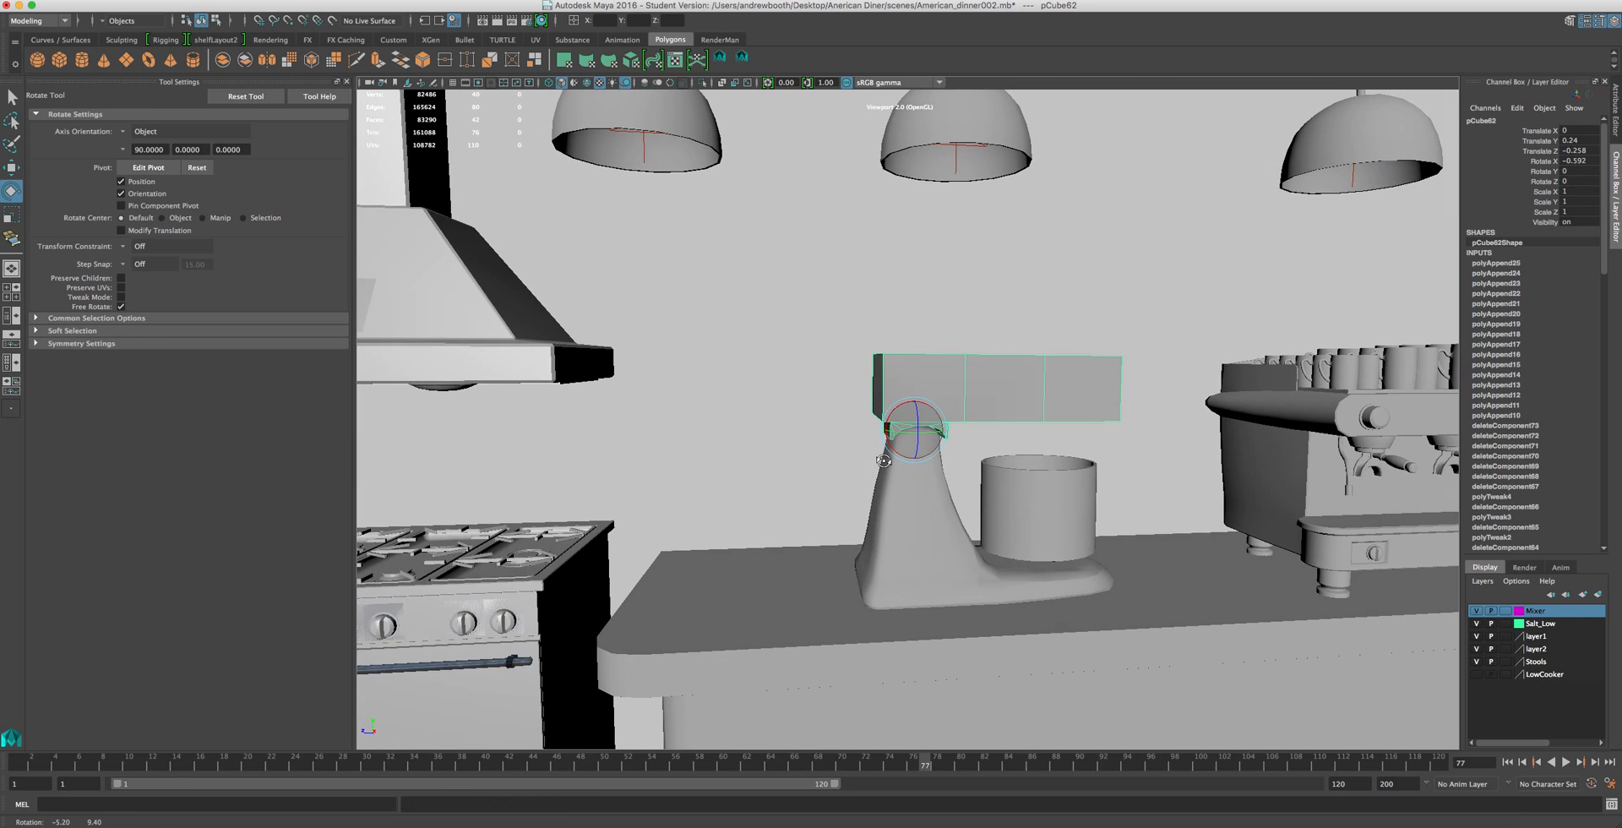
pyautogui.moveTo(893, 411); pyautogui.dragTo(887, 411)
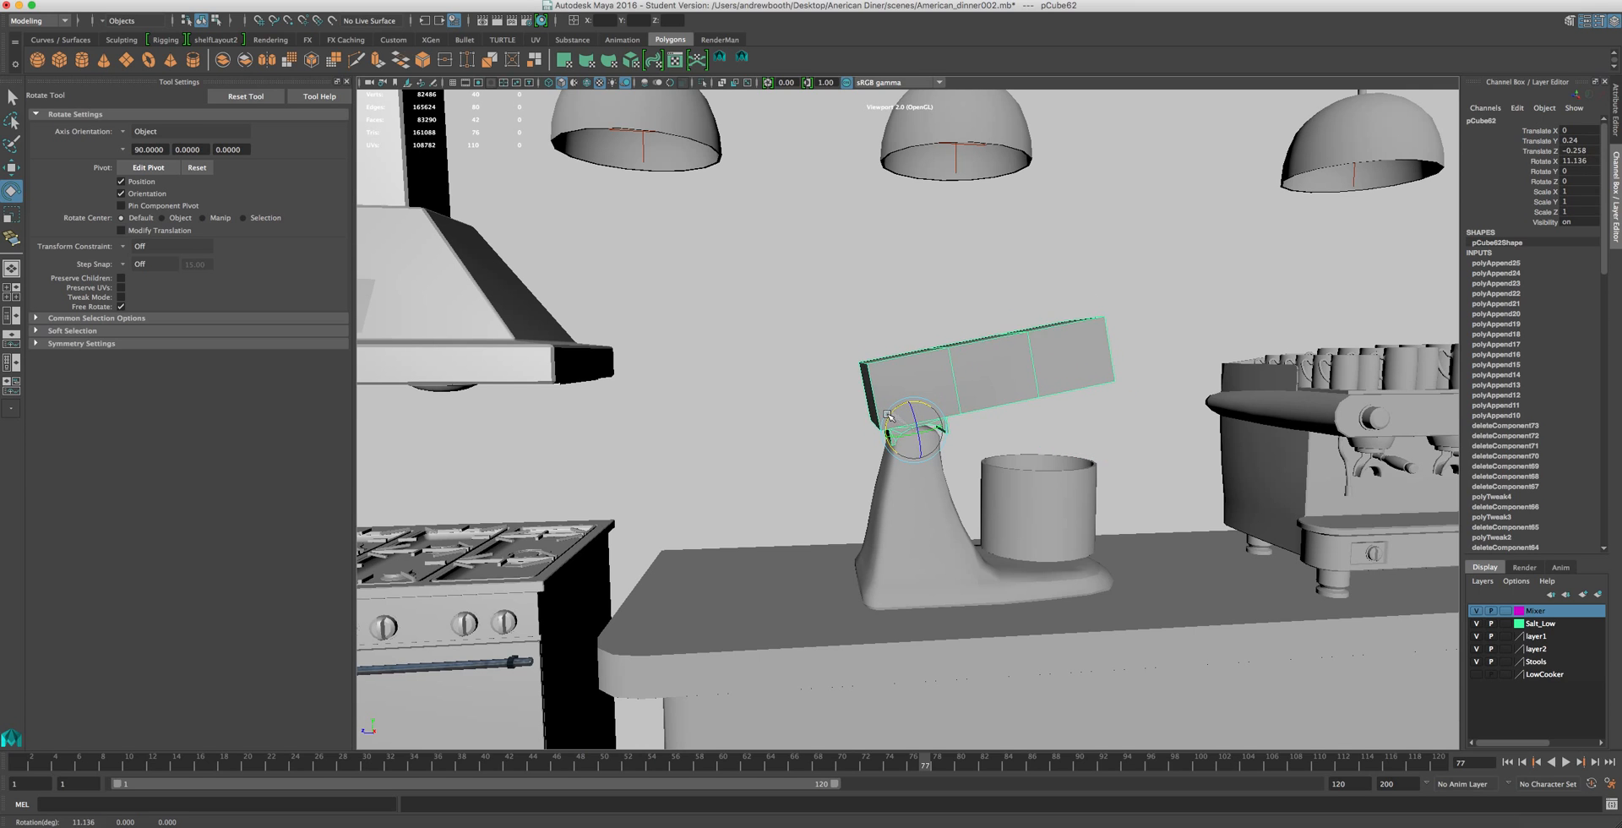
pyautogui.moveTo(891, 418); pyautogui.dragTo(891, 412)
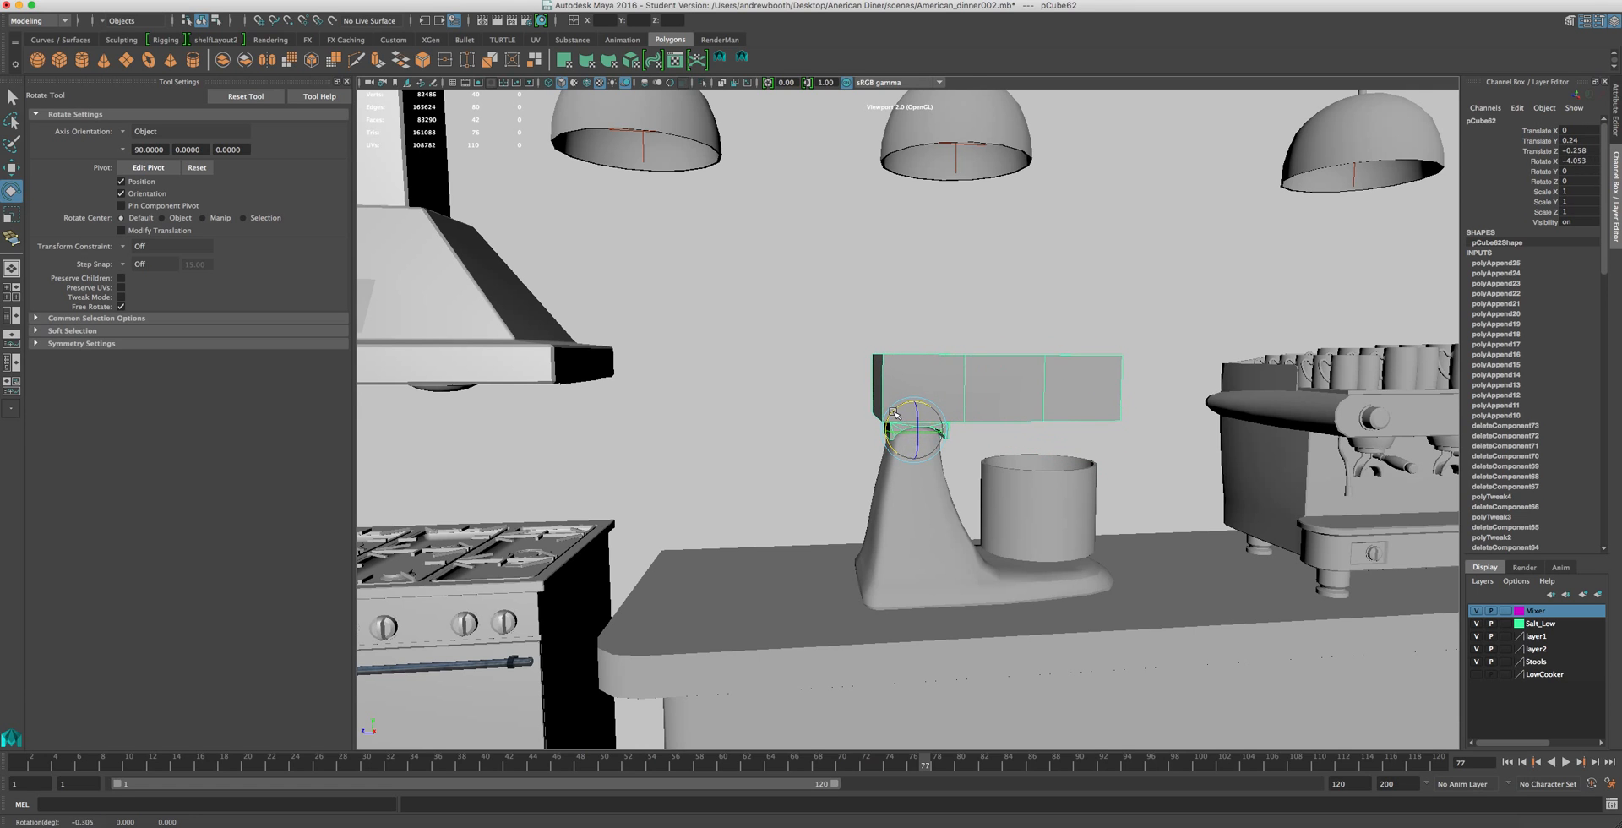
pyautogui.press('super+z')
# - Compare the mixer model's overall shape with the food mixer reference photos in Firefox, and return to Maya
pyautogui.keyDown('alt'); pyautogui.moveTo(905, 422); pyautogui.dragTo(1115, 423, button='right'); pyautogui.keyUp('alt')
pyautogui.keyDown('alt'); pyautogui.moveTo(1111, 413); pyautogui.dragTo(1079, 387); pyautogui.keyUp('alt')
pyautogui.keyDown('alt'); pyautogui.moveTo(1078, 387); pyautogui.dragTo(1125, 402, button='right'); pyautogui.keyUp('alt')
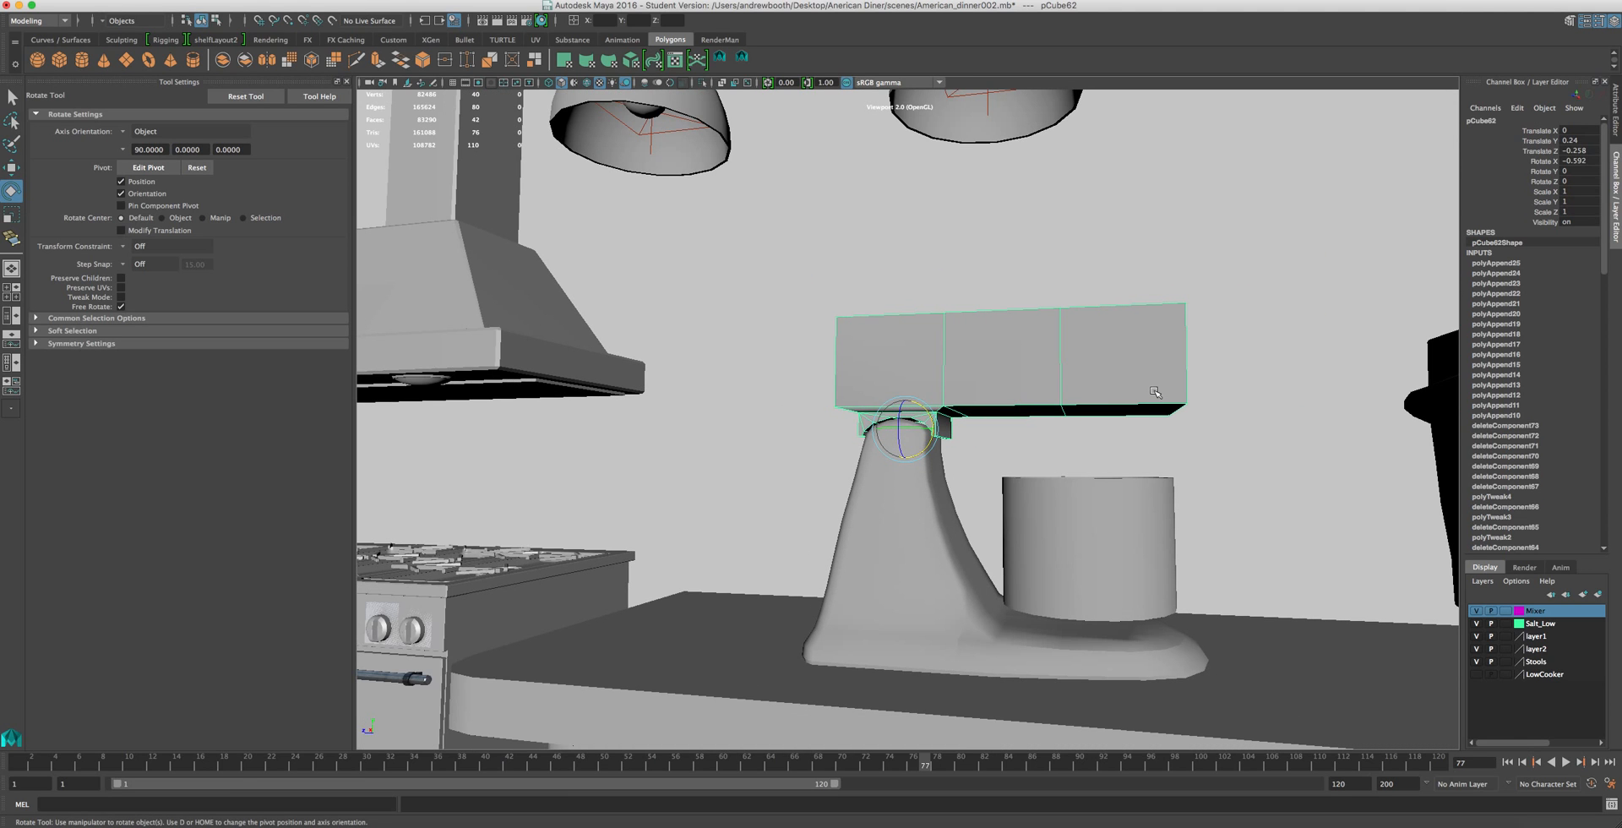
pyautogui.keyDown('alt'); pyautogui.moveTo(1066, 386); pyautogui.dragTo(1149, 422); pyautogui.keyUp('alt')
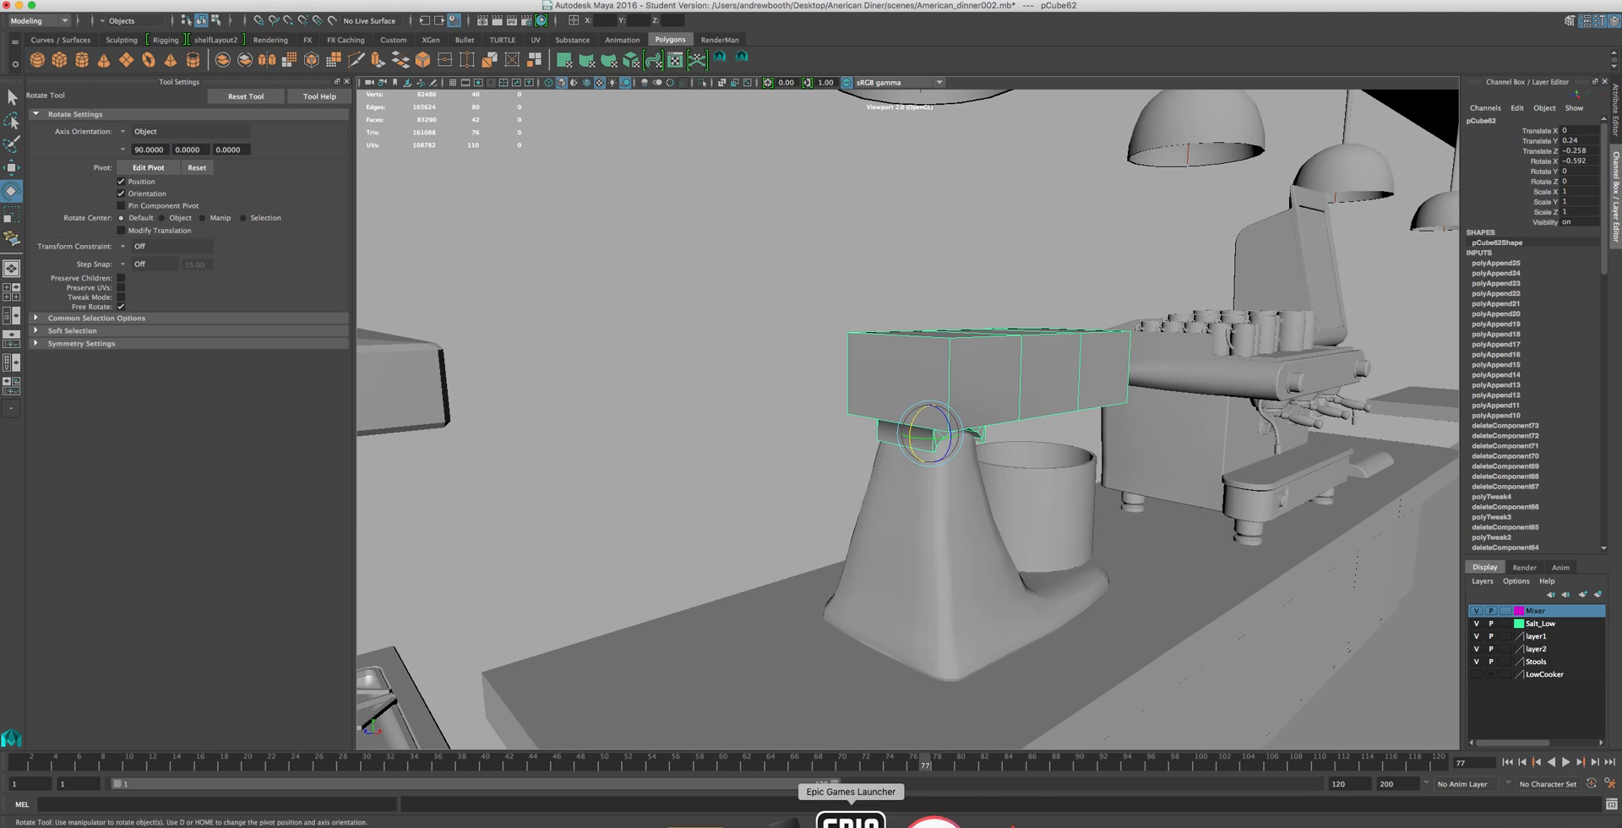
pyautogui.click(1155, 817)
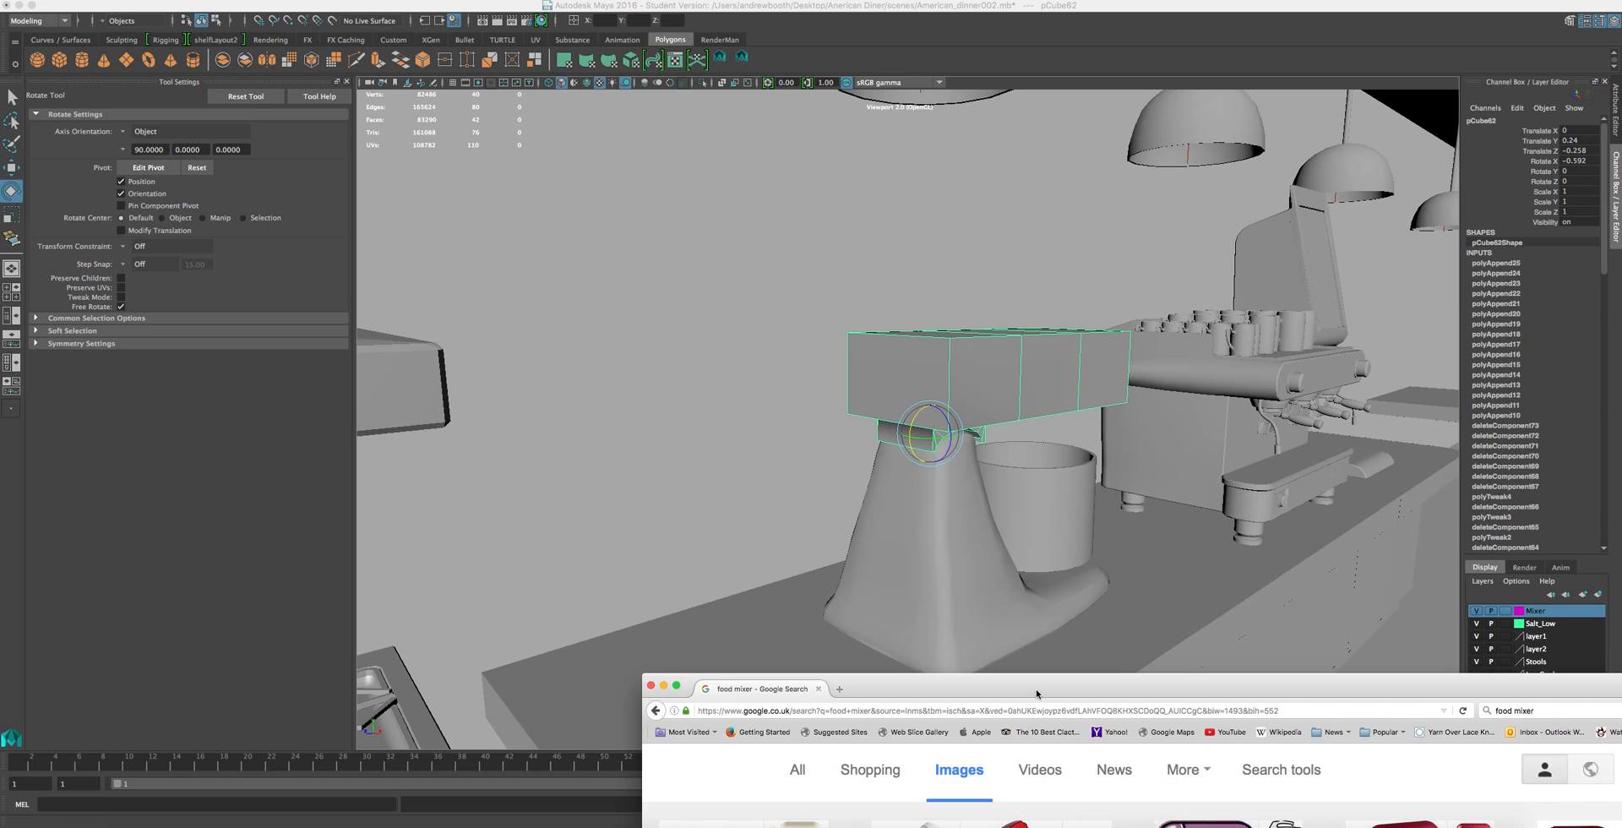
pyautogui.moveTo(1031, 686); pyautogui.dragTo(868, 112)
pyautogui.scroll(1, 964, 467)
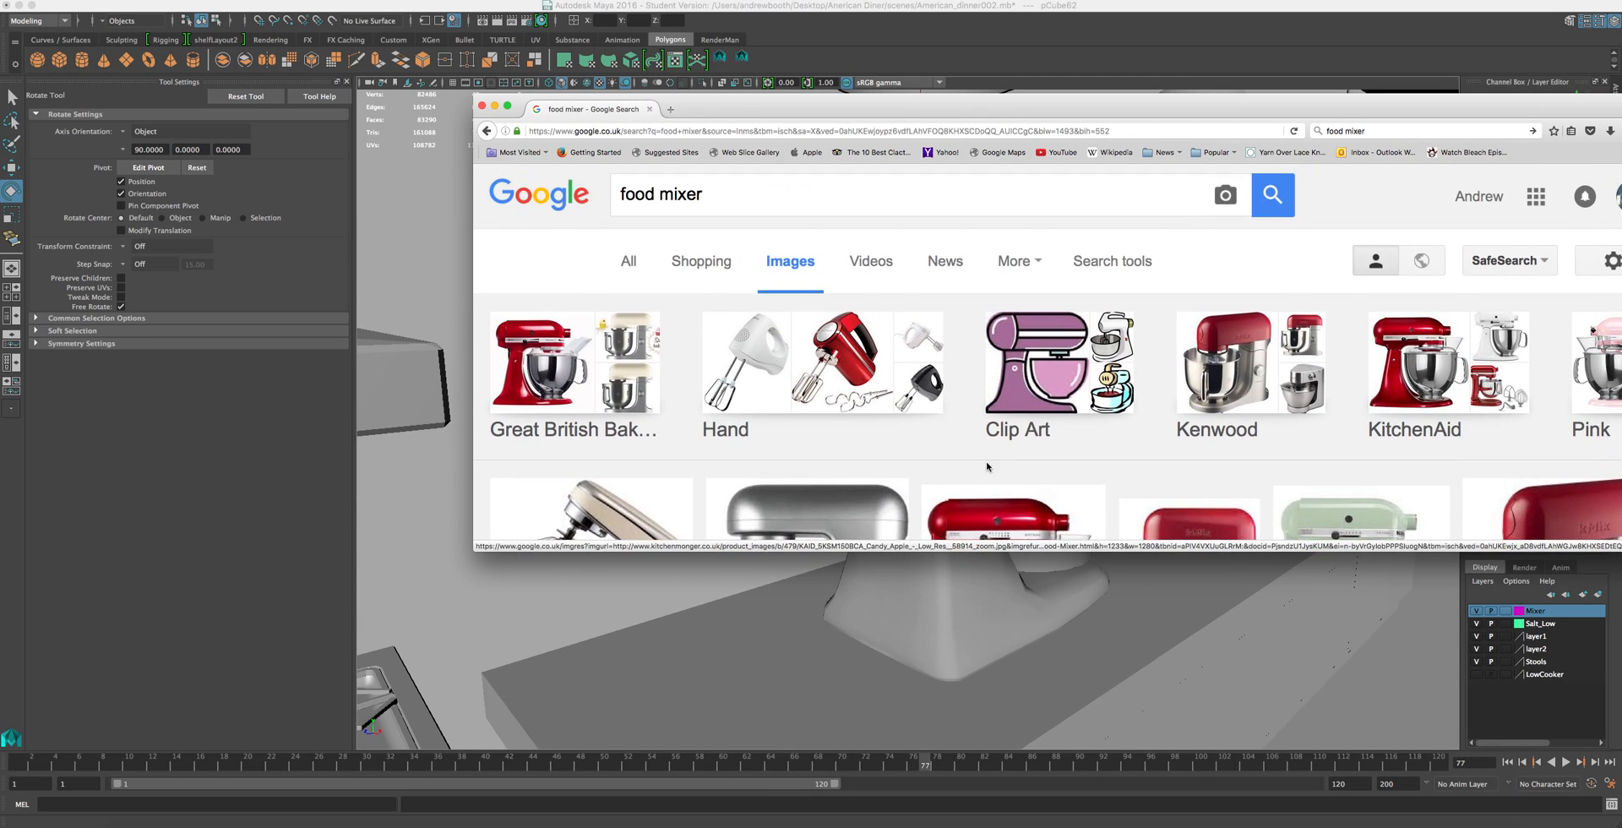
pyautogui.scroll(-2, 984, 473)
pyautogui.scroll(-2, 984, 473)
pyautogui.moveTo(818, 108); pyautogui.dragTo(959, 589)
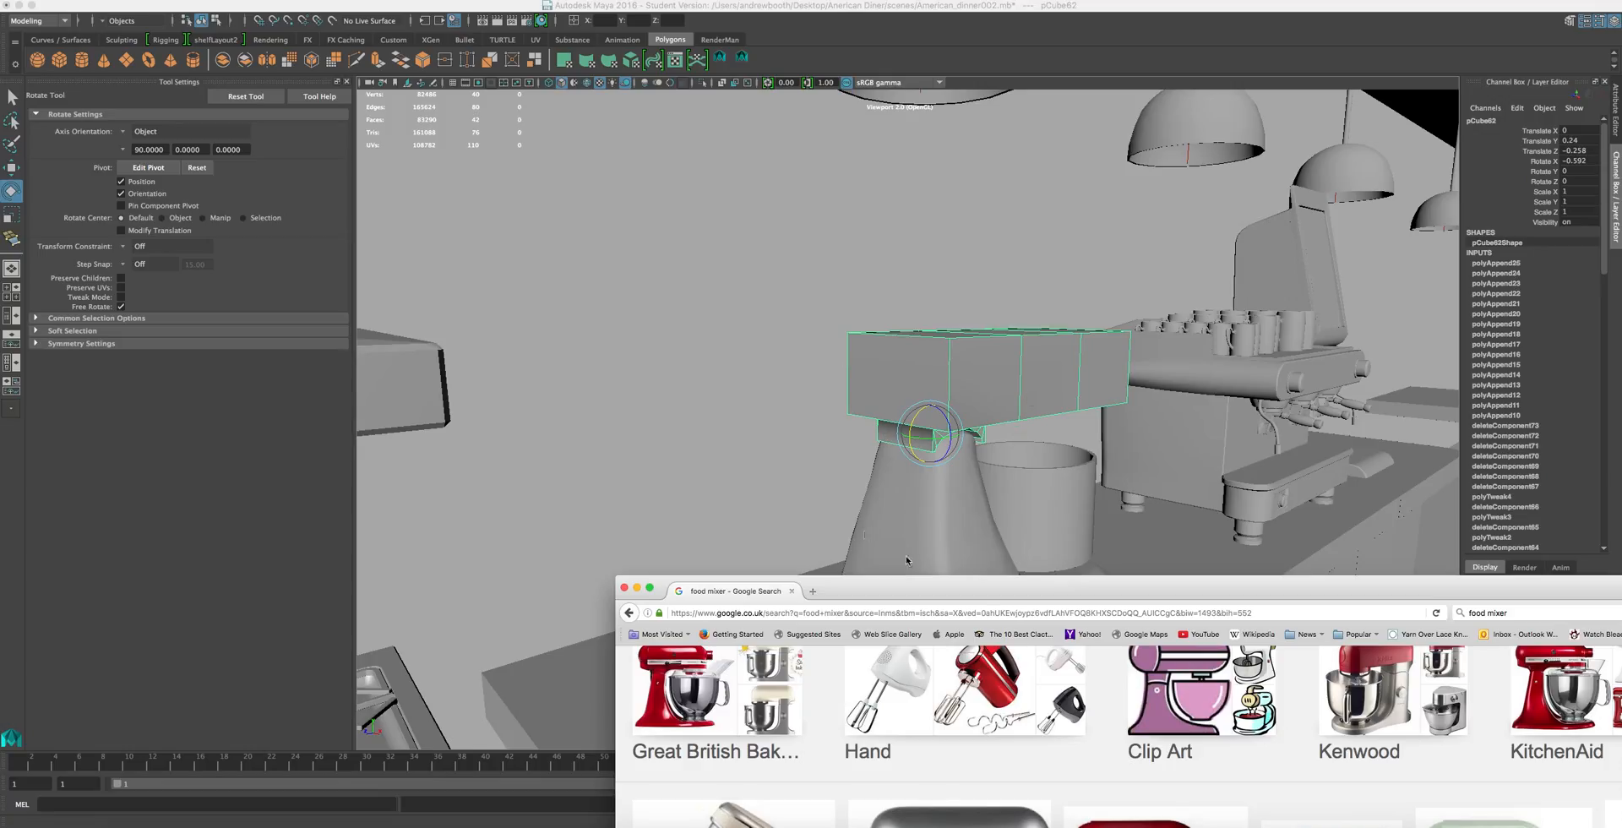
pyautogui.moveTo(957, 290); pyautogui.dragTo(977, 535)
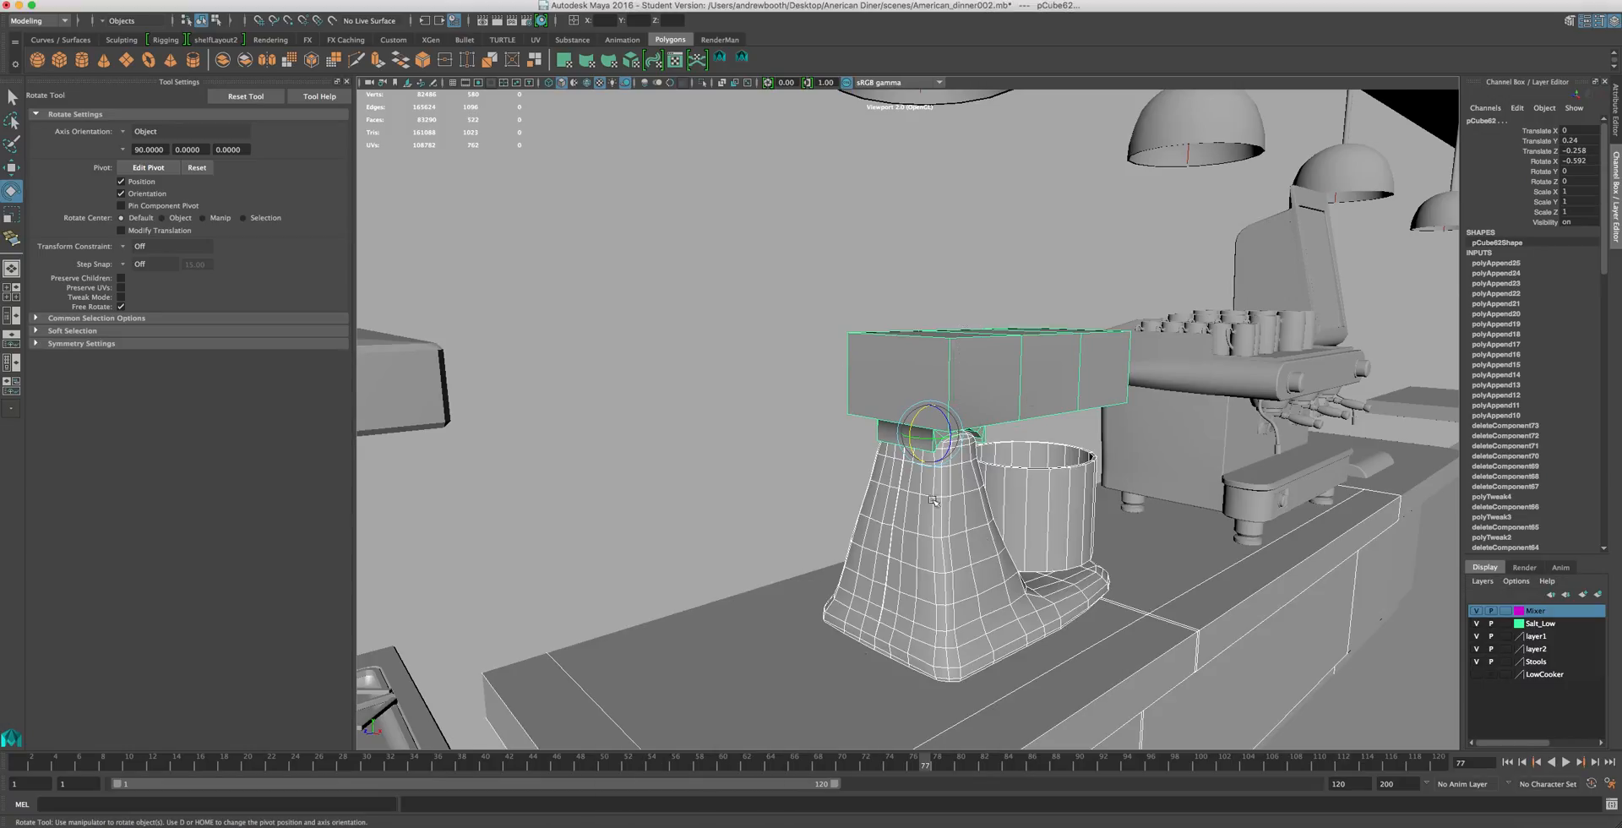
pyautogui.scroll(3, 932, 500)
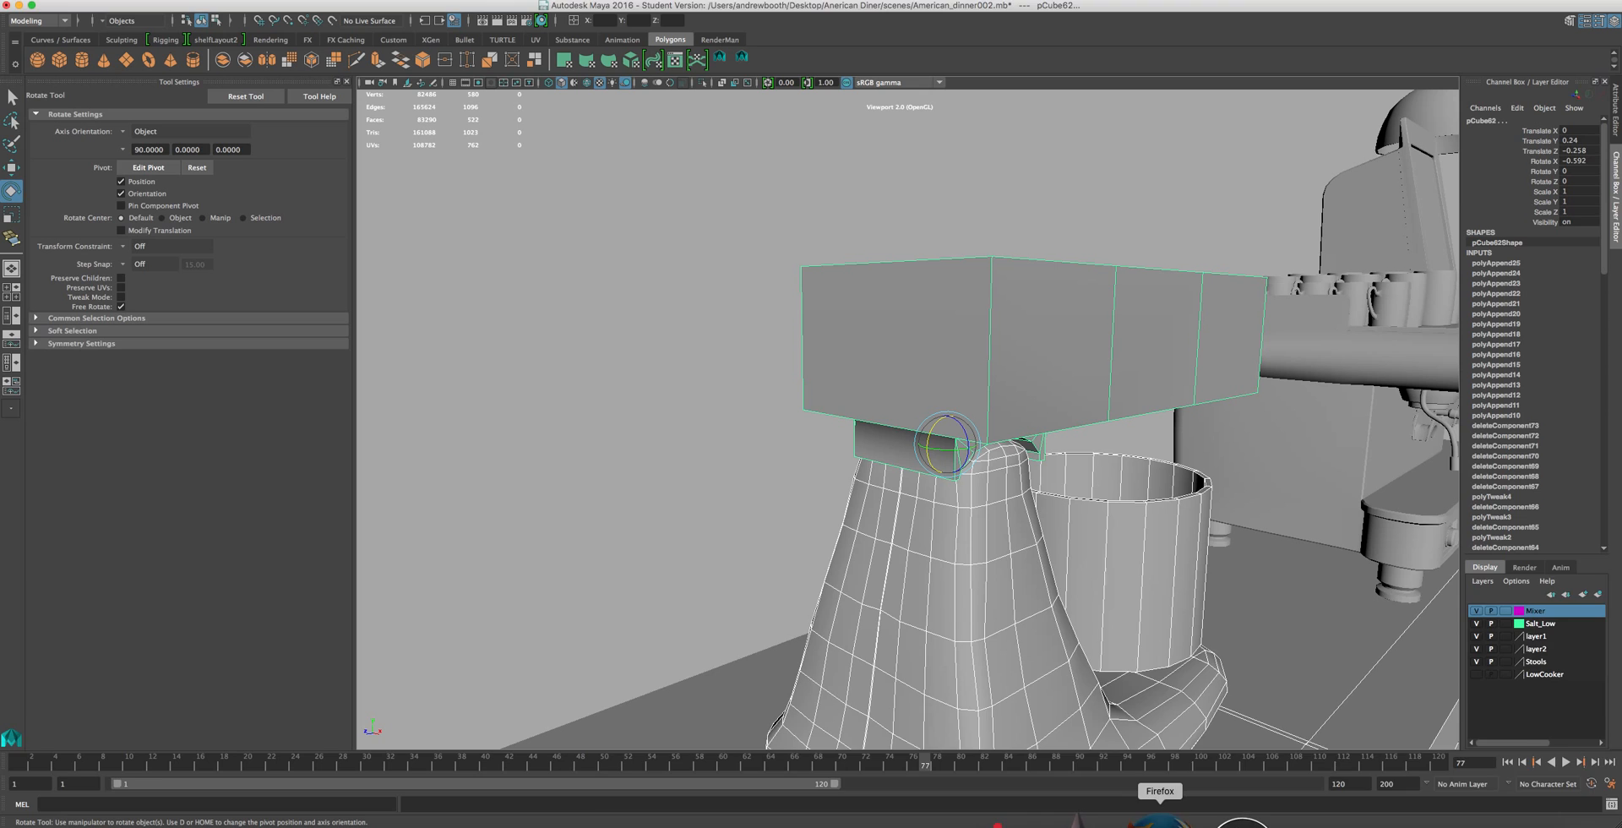
pyautogui.click(1163, 815)
pyautogui.moveTo(1132, 603); pyautogui.dragTo(1046, 260)
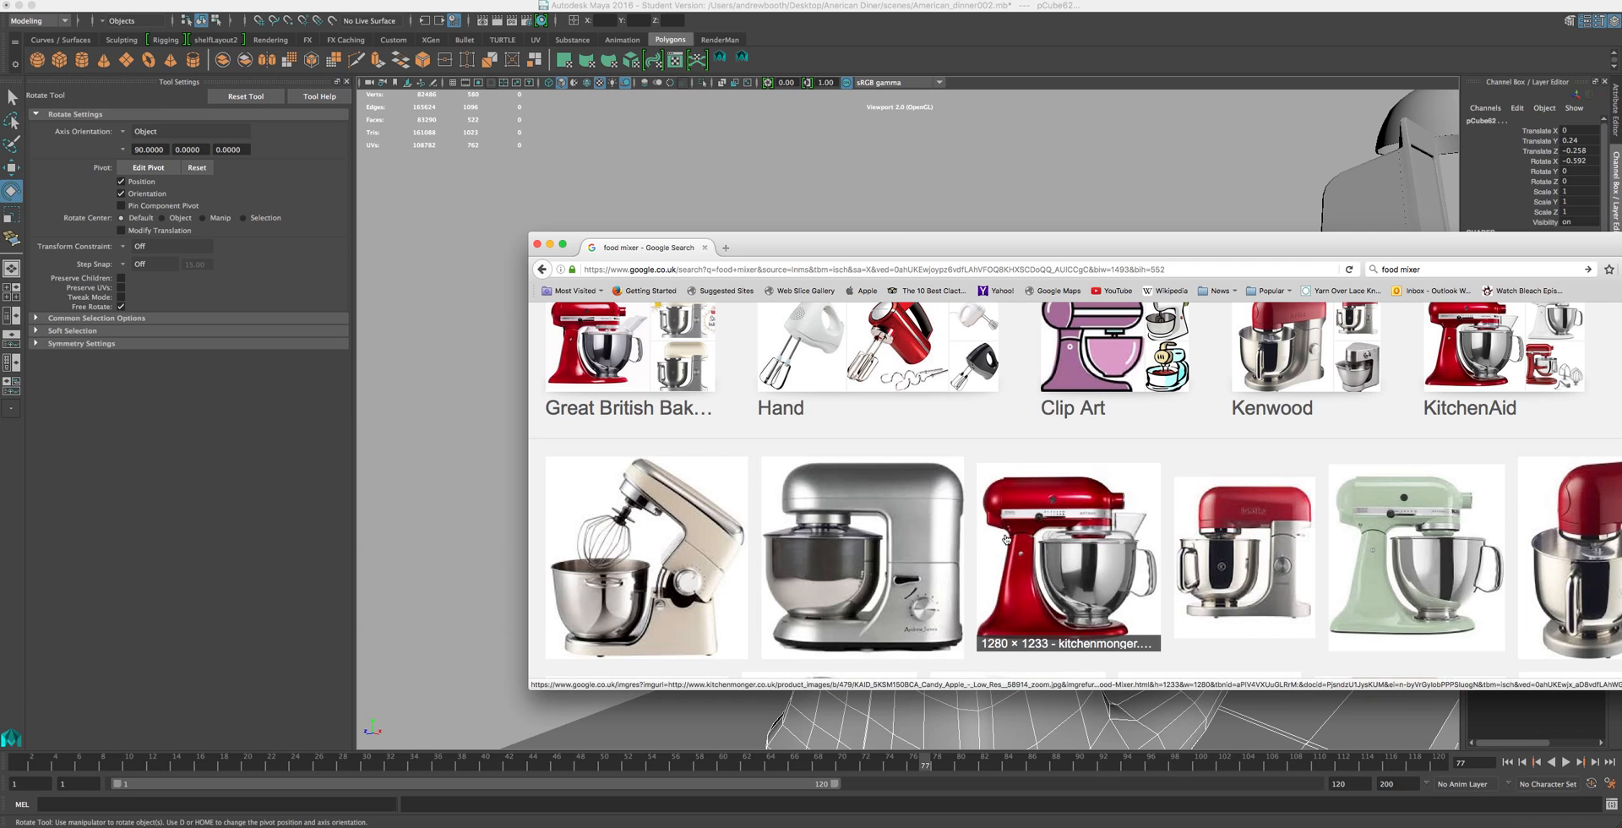
pyautogui.click(907, 223)
# - Select the rear end face of the mixer head and extrude it backward into a short new section
pyautogui.scroll(5, 916, 267)
pyautogui.click(911, 370)
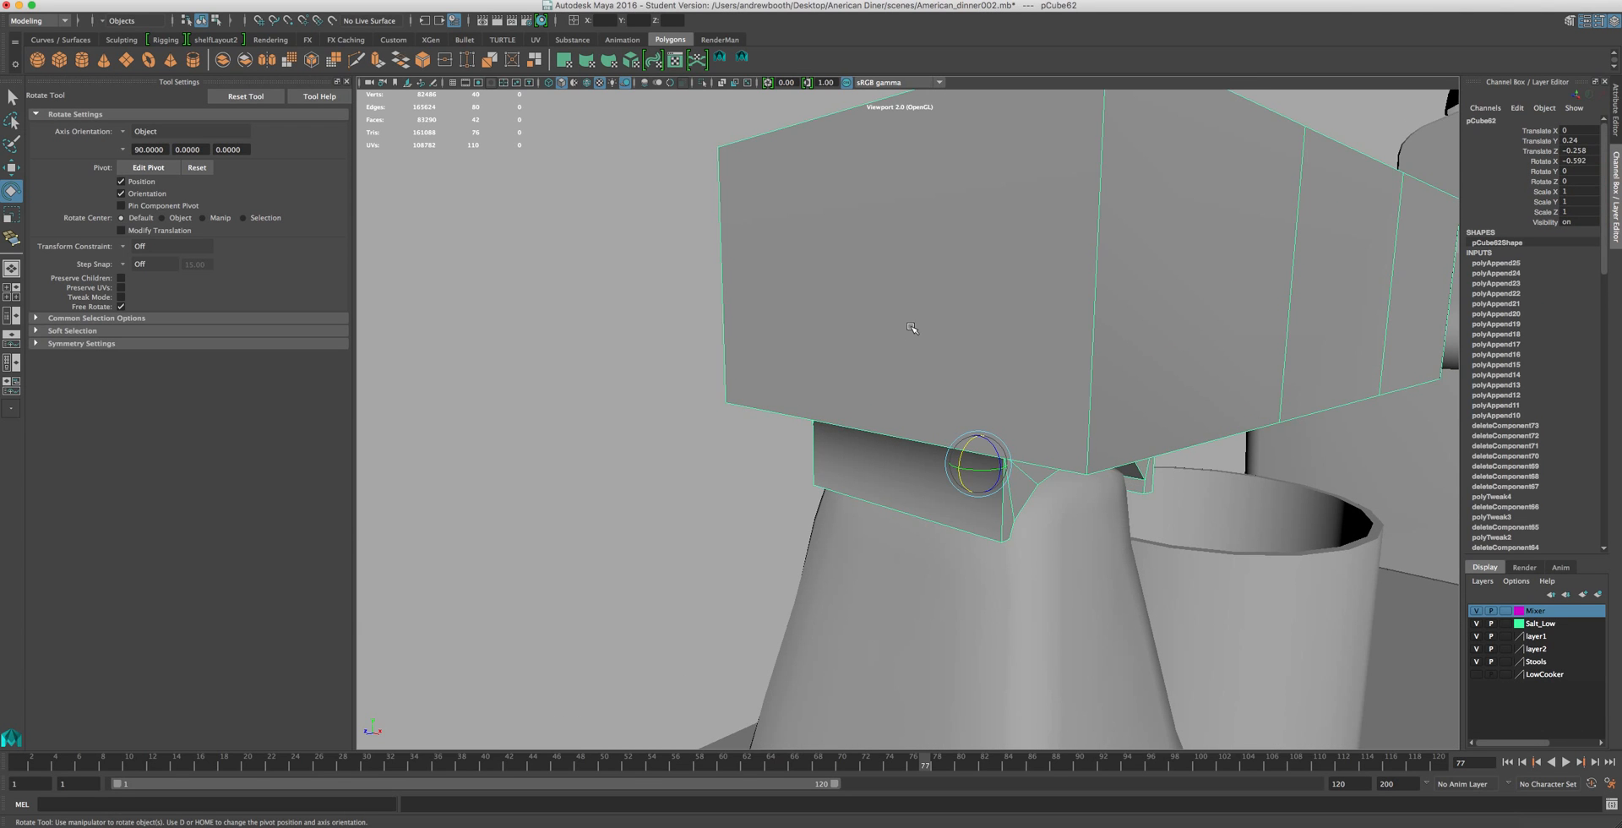
pyautogui.scroll(-3, 916, 358)
pyautogui.scroll(-2, 916, 358)
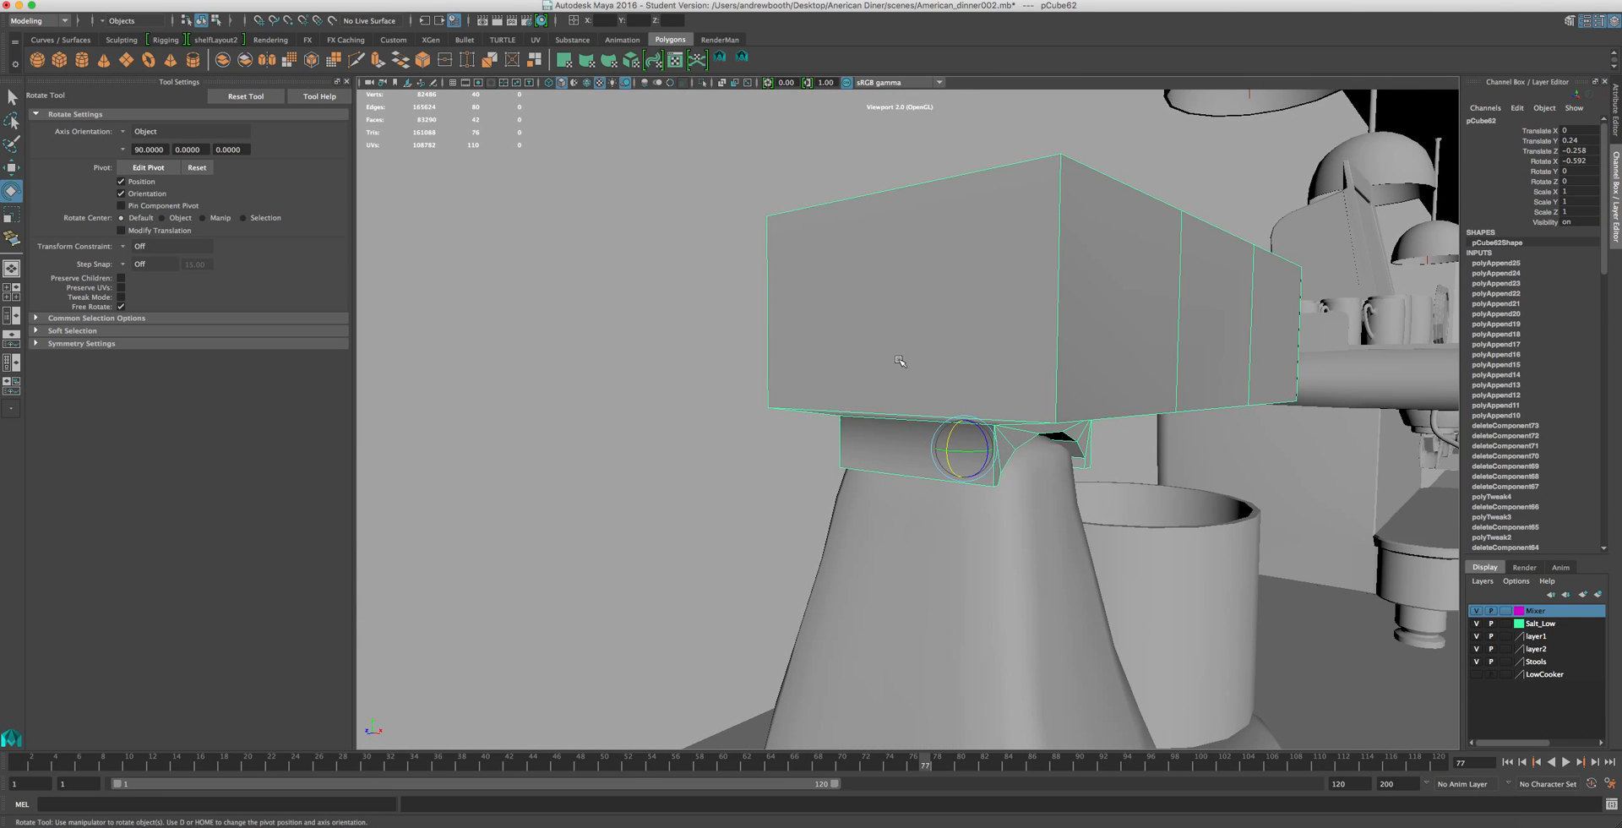
pyautogui.rightClick(918, 357)
pyautogui.click(916, 388)
pyautogui.click(929, 358)
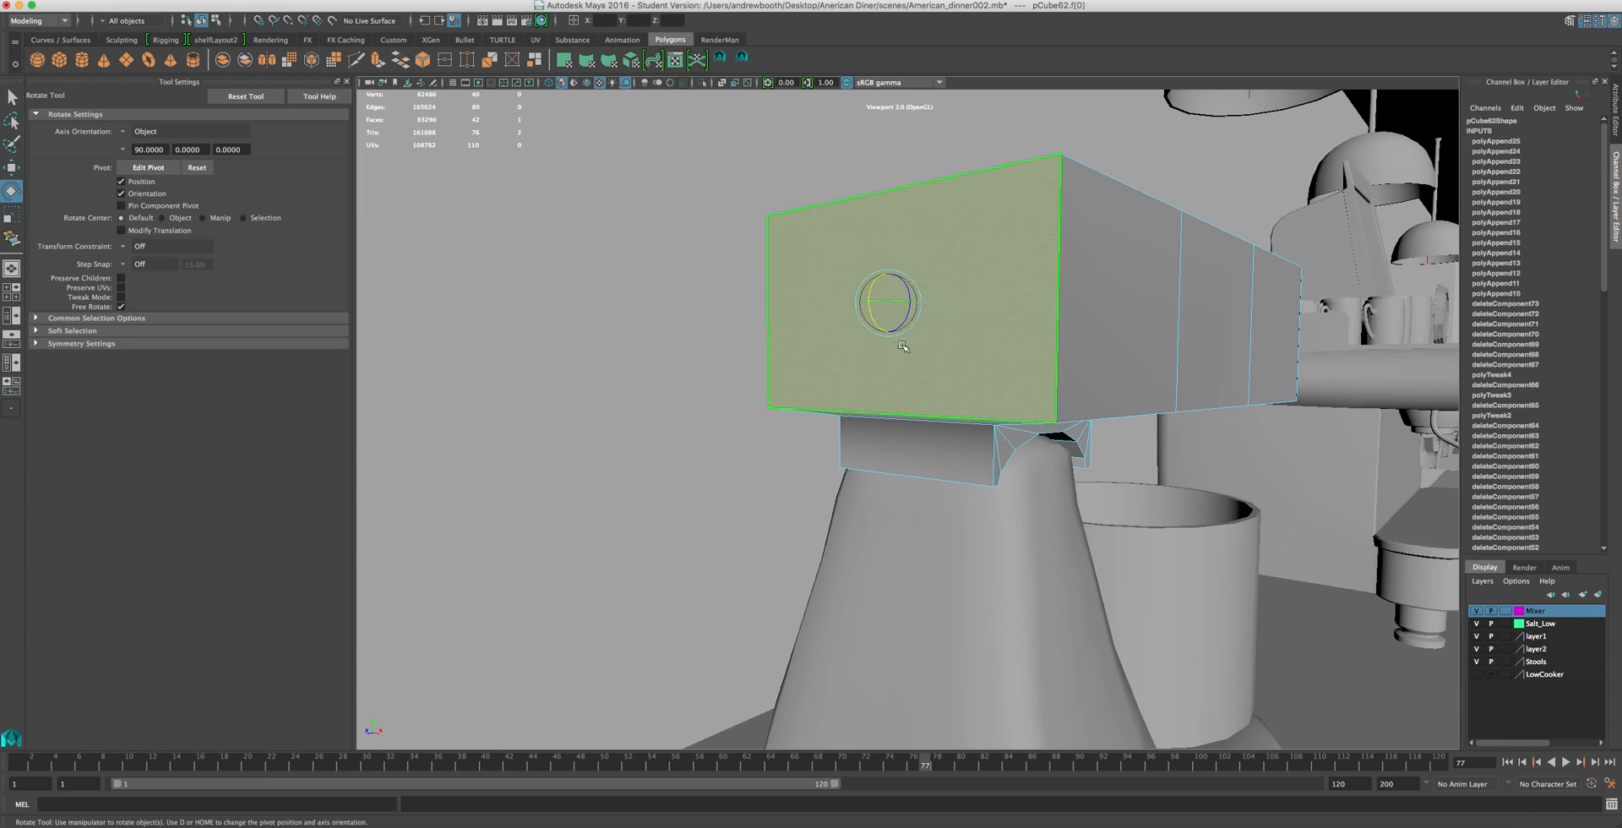
pyautogui.scroll(-5, 902, 347)
pyautogui.hotkey('ctrl', 'e')
pyautogui.scroll(5, 929, 372)
pyautogui.keyDown('alt'); pyautogui.moveTo(949, 377); pyautogui.dragTo(884, 349); pyautogui.keyUp('alt')
pyautogui.scroll(-5, 893, 377)
pyautogui.keyDown('alt'); pyautogui.moveTo(1002, 379); pyautogui.dragTo(1054, 442); pyautogui.keyUp('alt')
# - Select the faces along the mixer head's sides together with its top faces, and raise them slightly
pyautogui.click(1105, 416)
pyautogui.click(1105, 416)
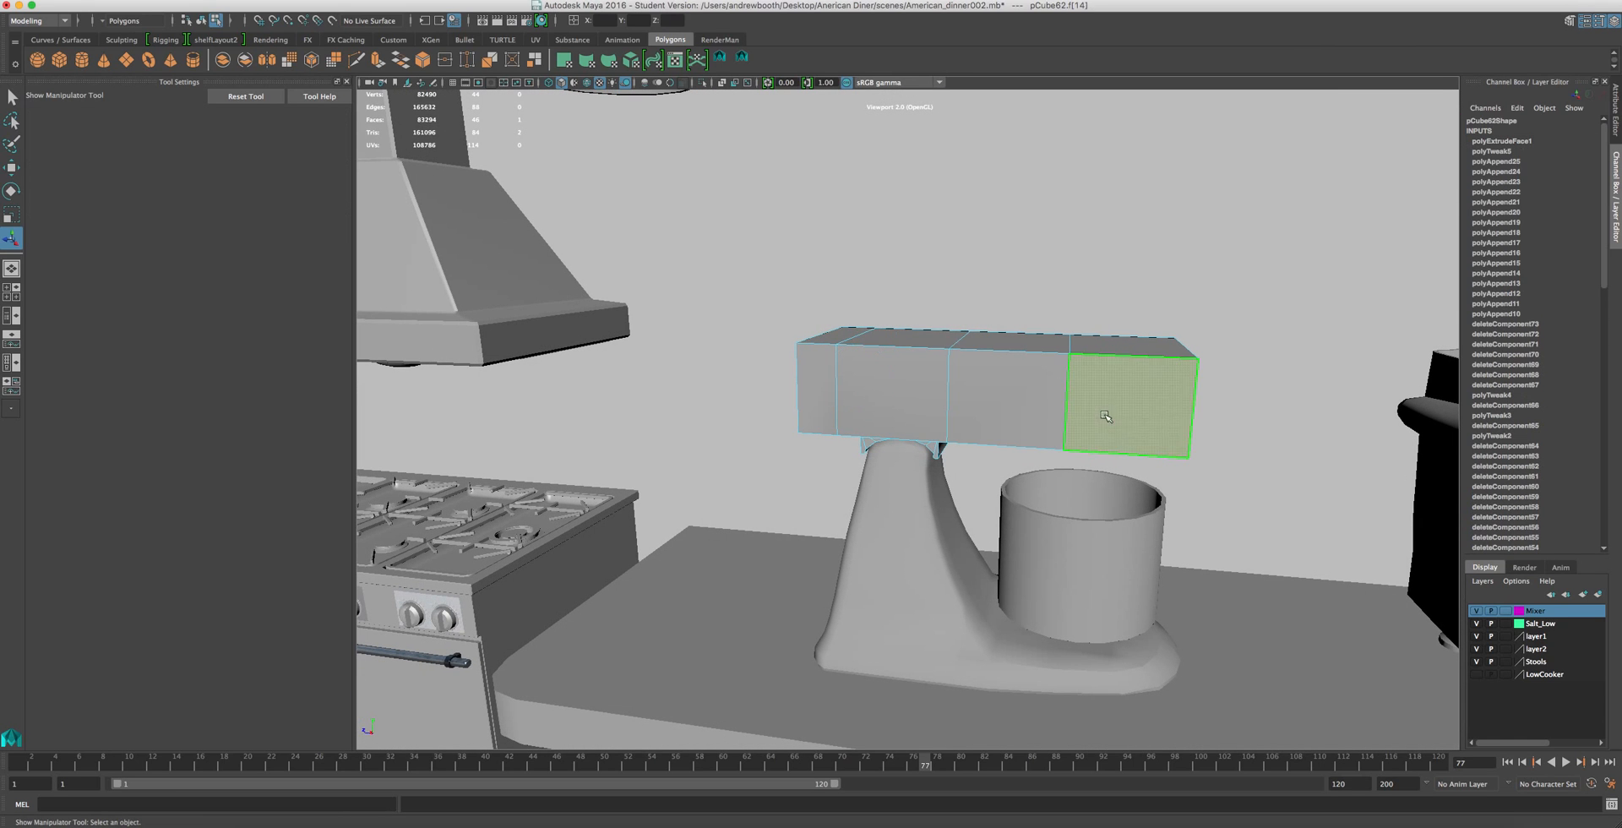
pyautogui.keyDown('shift'); pyautogui.doubleClick(1043, 397); pyautogui.keyUp('shift')
pyautogui.keyDown('shift'); pyautogui.click(1039, 337); pyautogui.keyUp('shift')
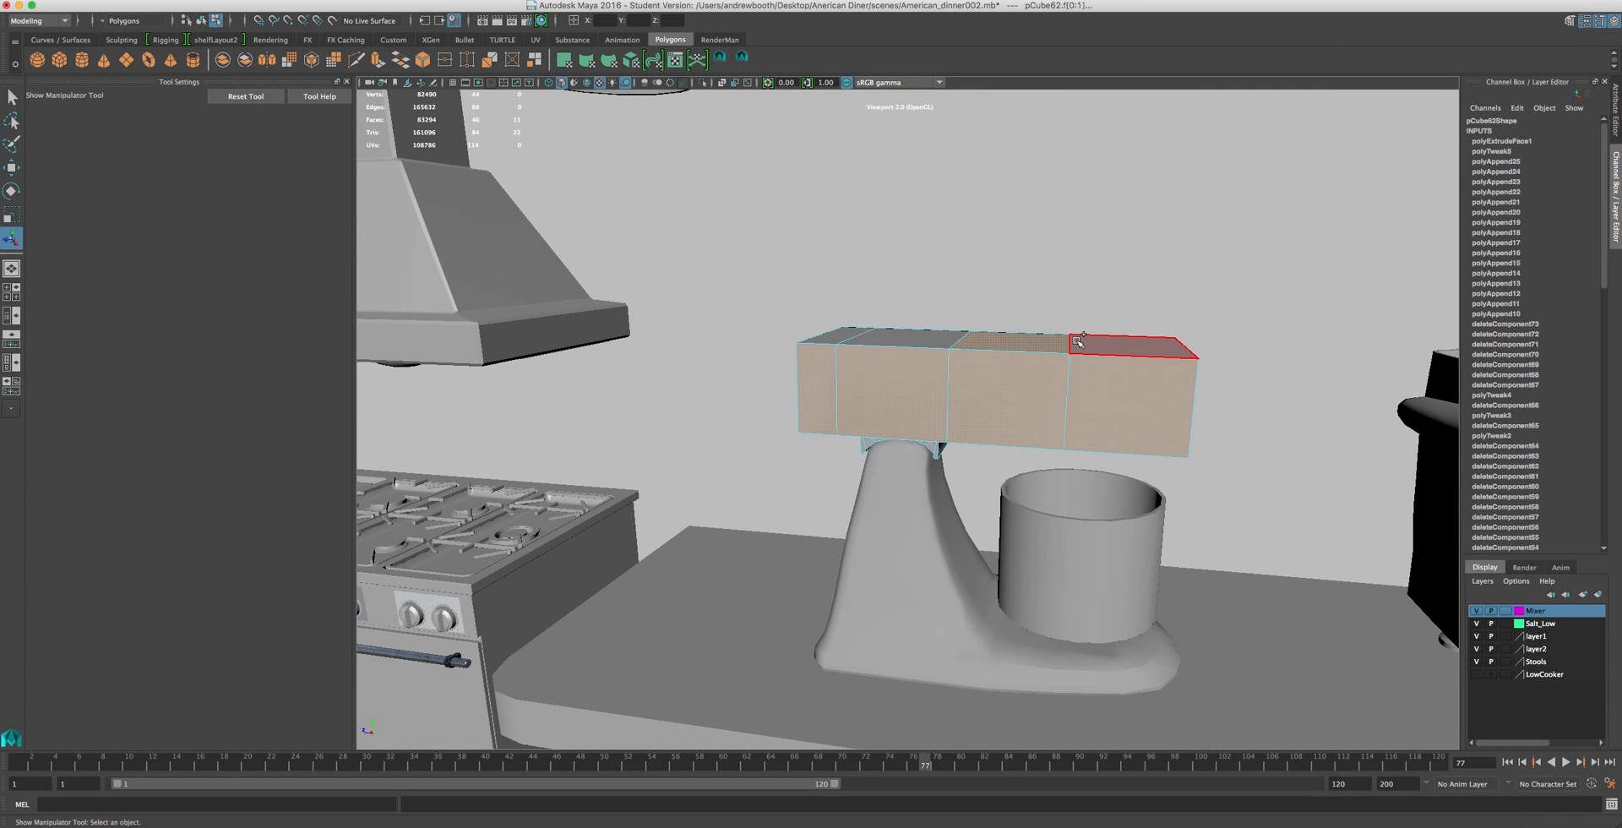
pyautogui.keyDown('shift'); pyautogui.click(1077, 340); pyautogui.keyUp('shift')
pyautogui.keyDown('shift'); pyautogui.click(912, 338); pyautogui.keyUp('shift')
pyautogui.keyDown('shift'); pyautogui.click(844, 334); pyautogui.keyUp('shift')
pyautogui.keyDown('alt'); pyautogui.moveTo(857, 424); pyautogui.dragTo(843, 345); pyautogui.keyUp('alt')
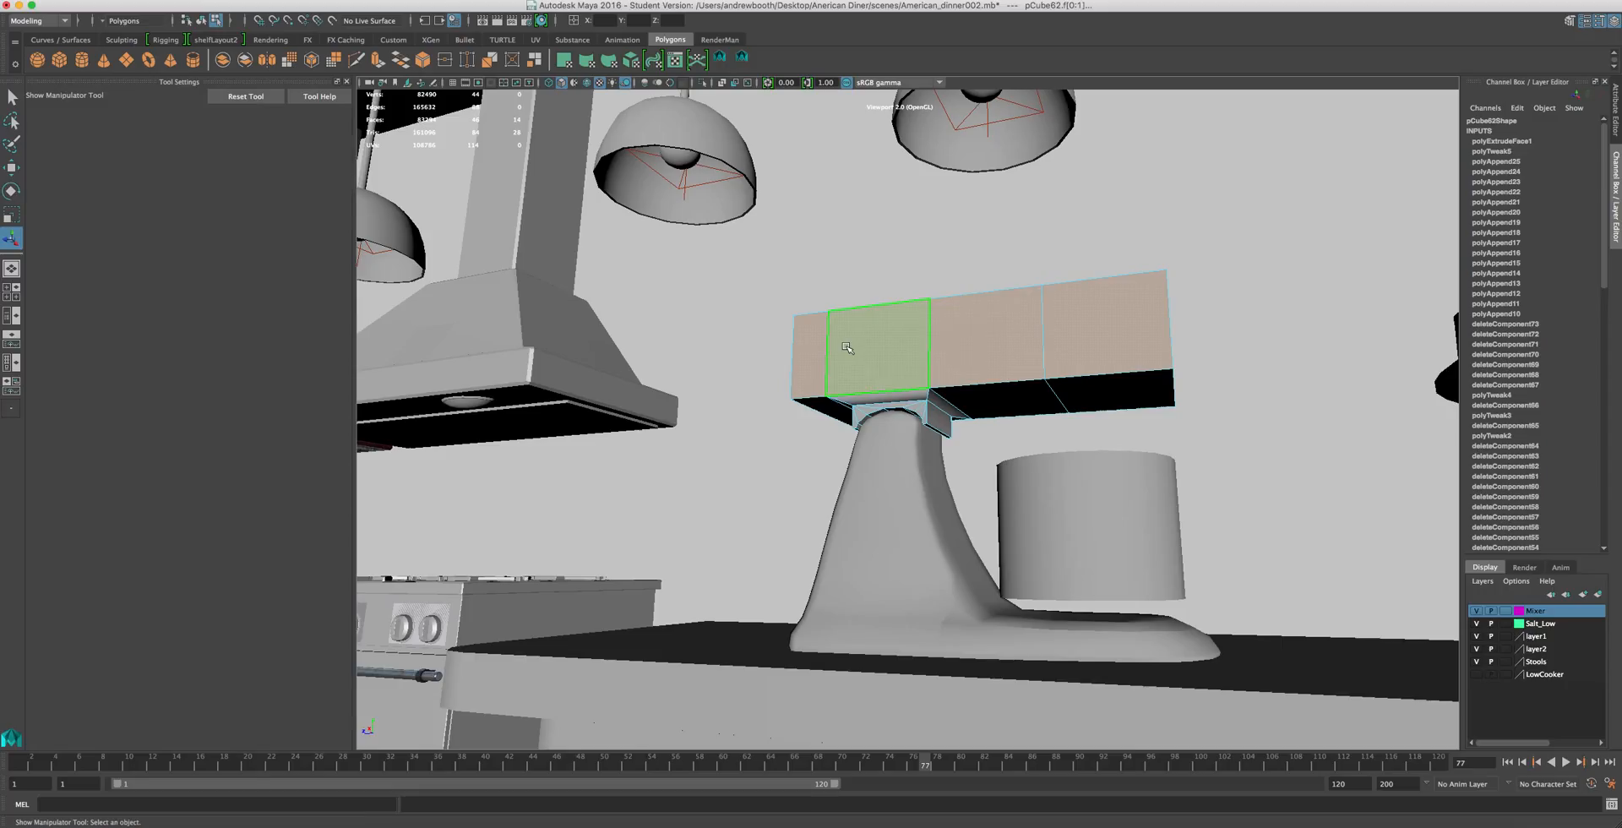
pyautogui.press('w')
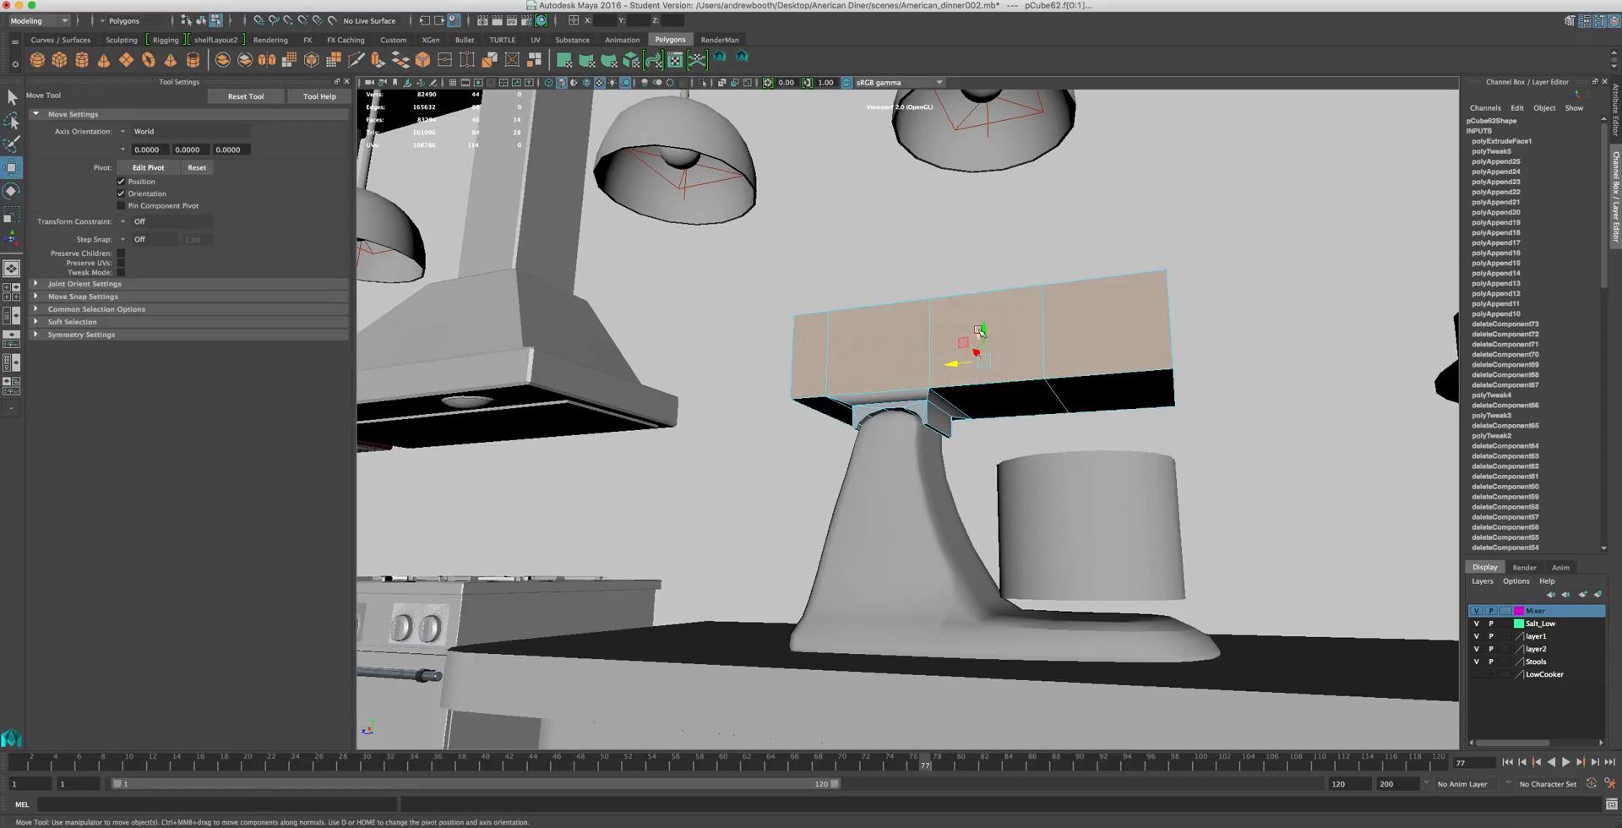
pyautogui.moveTo(979, 331); pyautogui.dragTo(980, 322)
pyautogui.keyDown('alt'); pyautogui.moveTo(943, 382); pyautogui.dragTo(841, 407); pyautogui.keyUp('alt')
pyautogui.scroll(5, 959, 405)
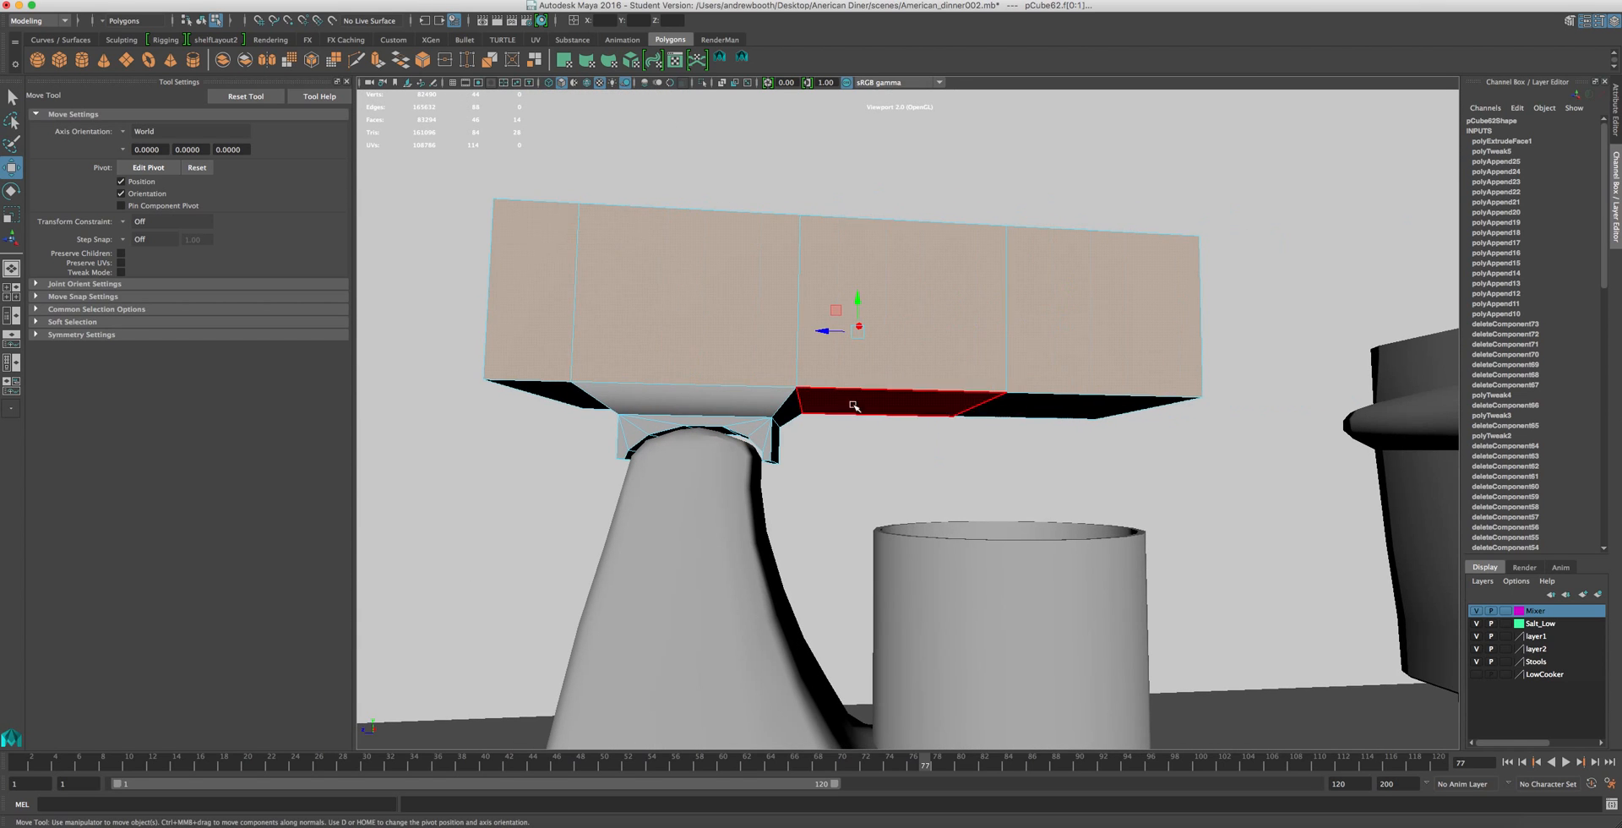
# - Check the food mixer reference photos in Firefox, going back from the bookmarked page to the image results, and return to Maya
pyautogui.click(1023, 407)
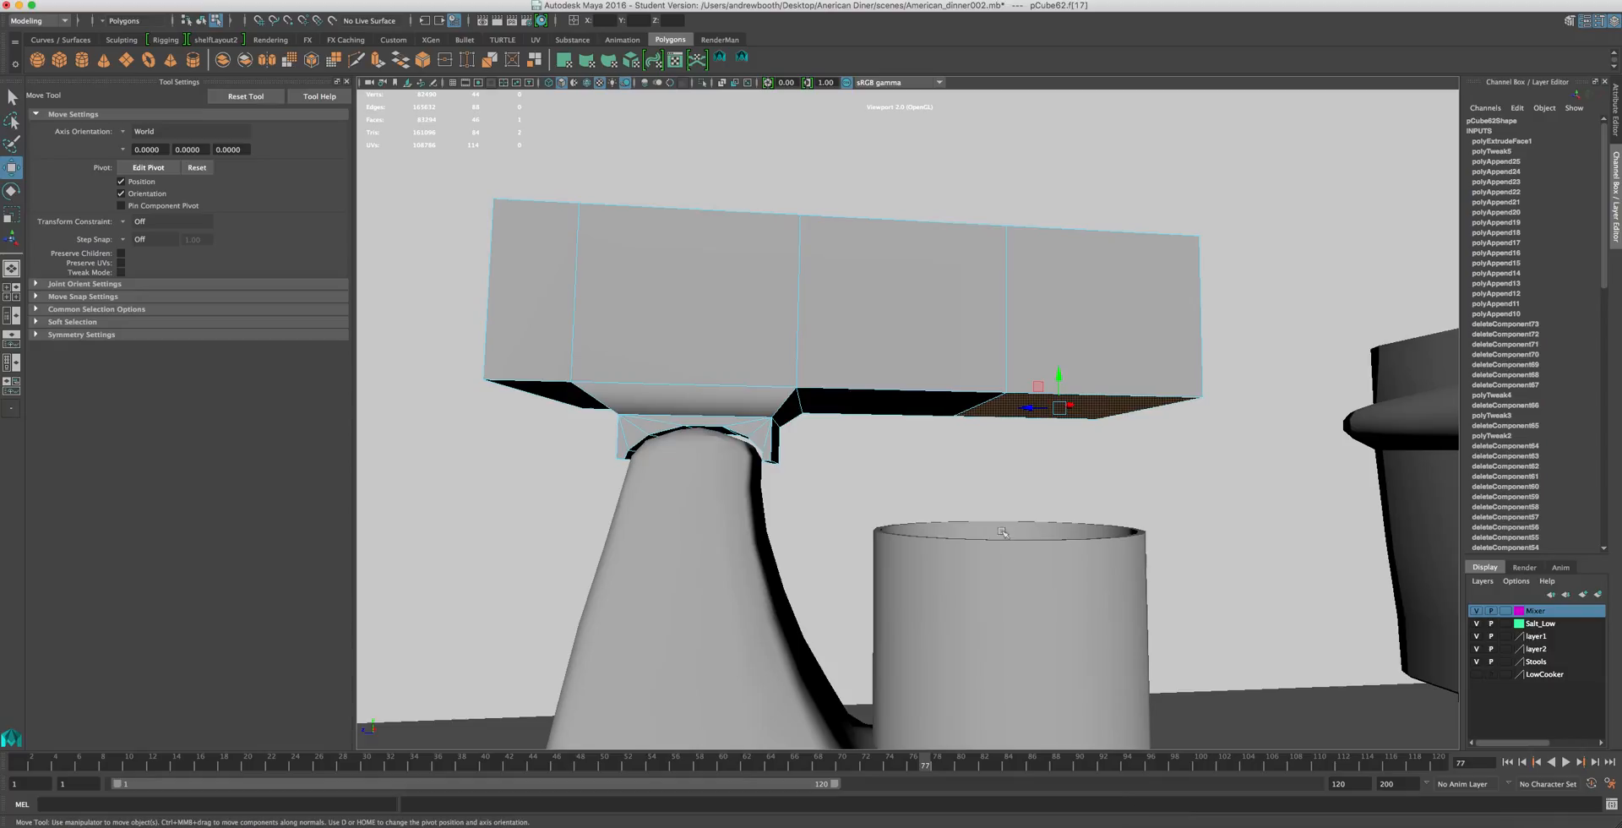
pyautogui.click(1160, 818)
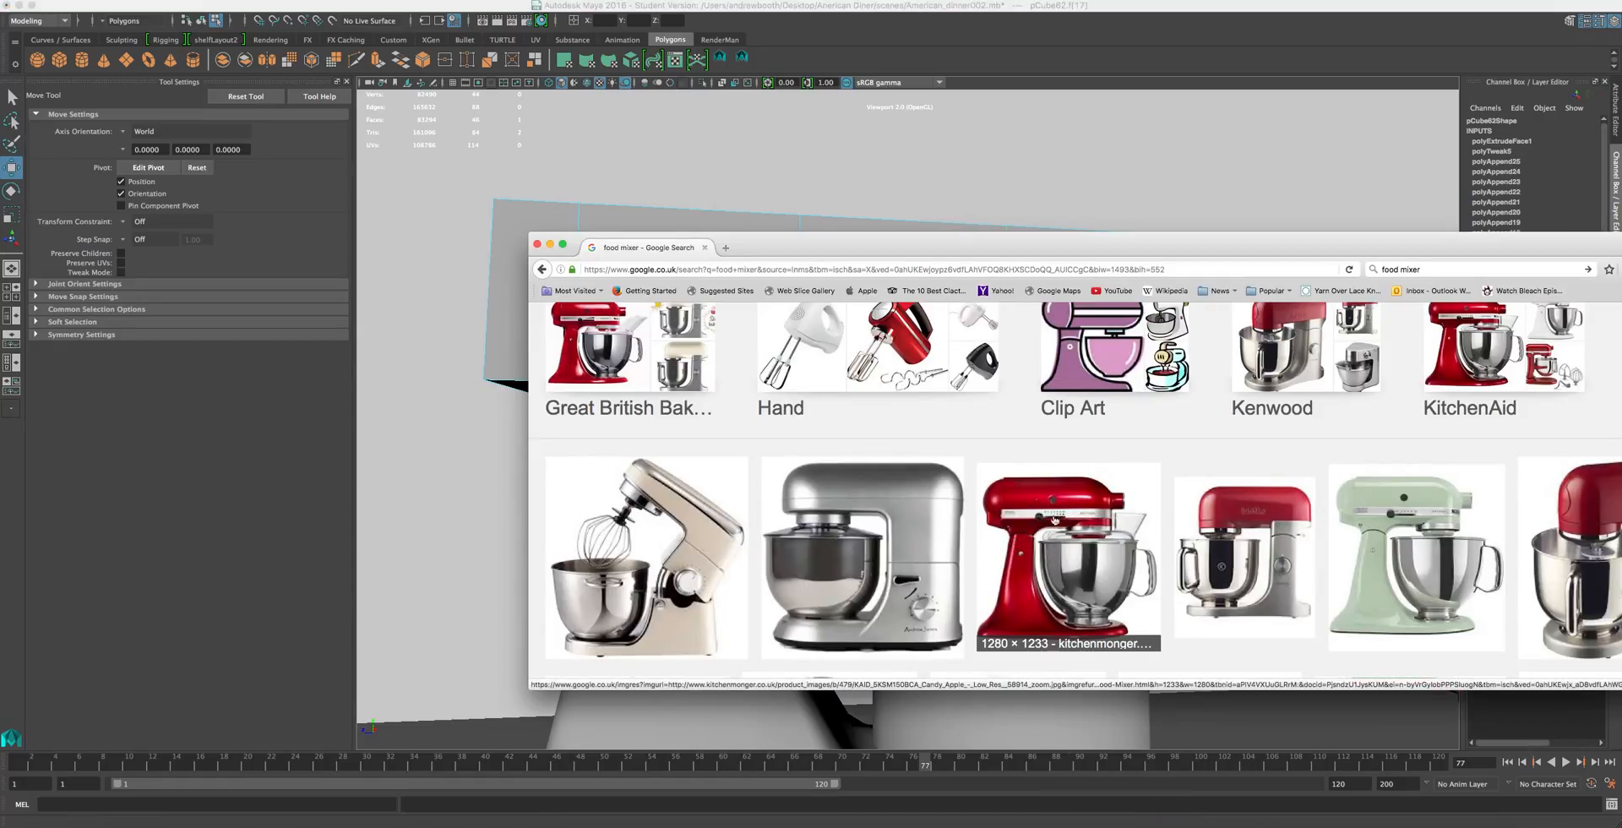
pyautogui.click(997, 290)
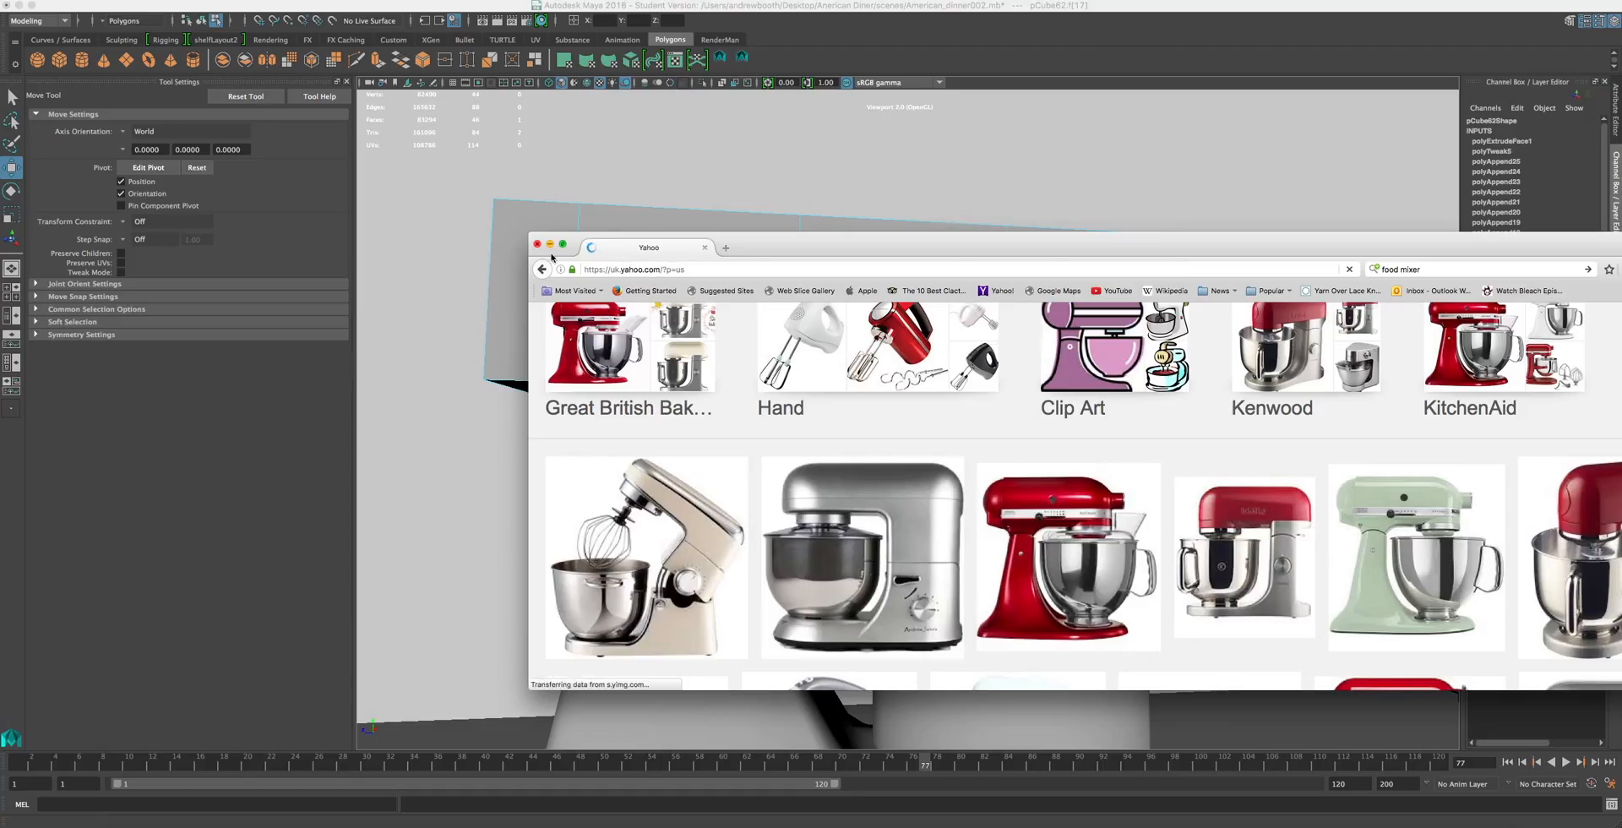
pyautogui.click(542, 268)
pyautogui.click(753, 156)
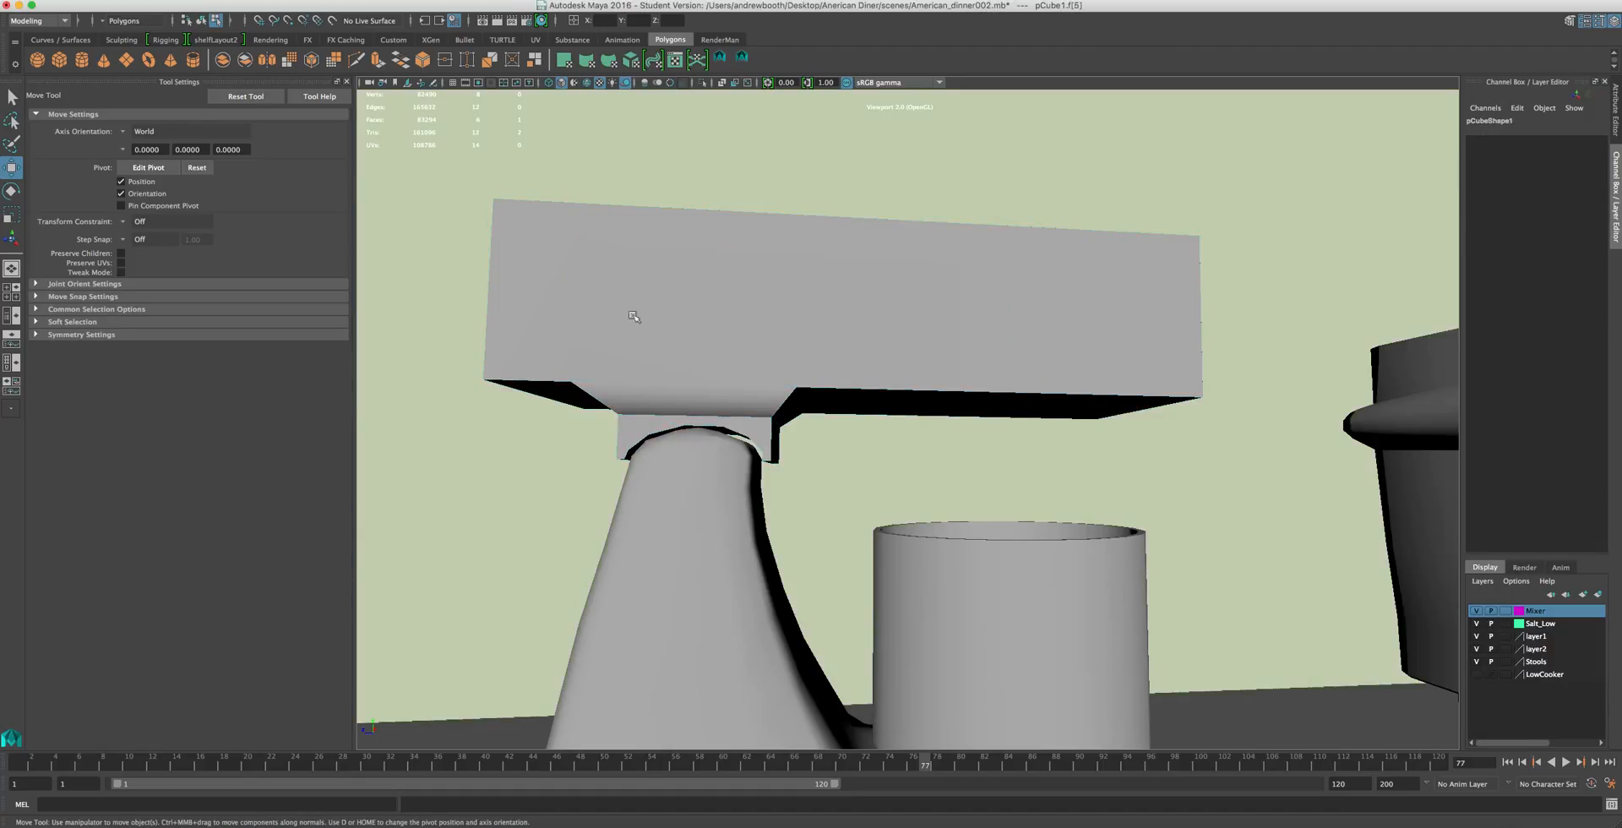
# - Extrude the underside face of the mixer head's front section downward over the bowl with a thickness of 10
pyautogui.press('F8')
pyautogui.click(824, 317)
pyautogui.press('f')
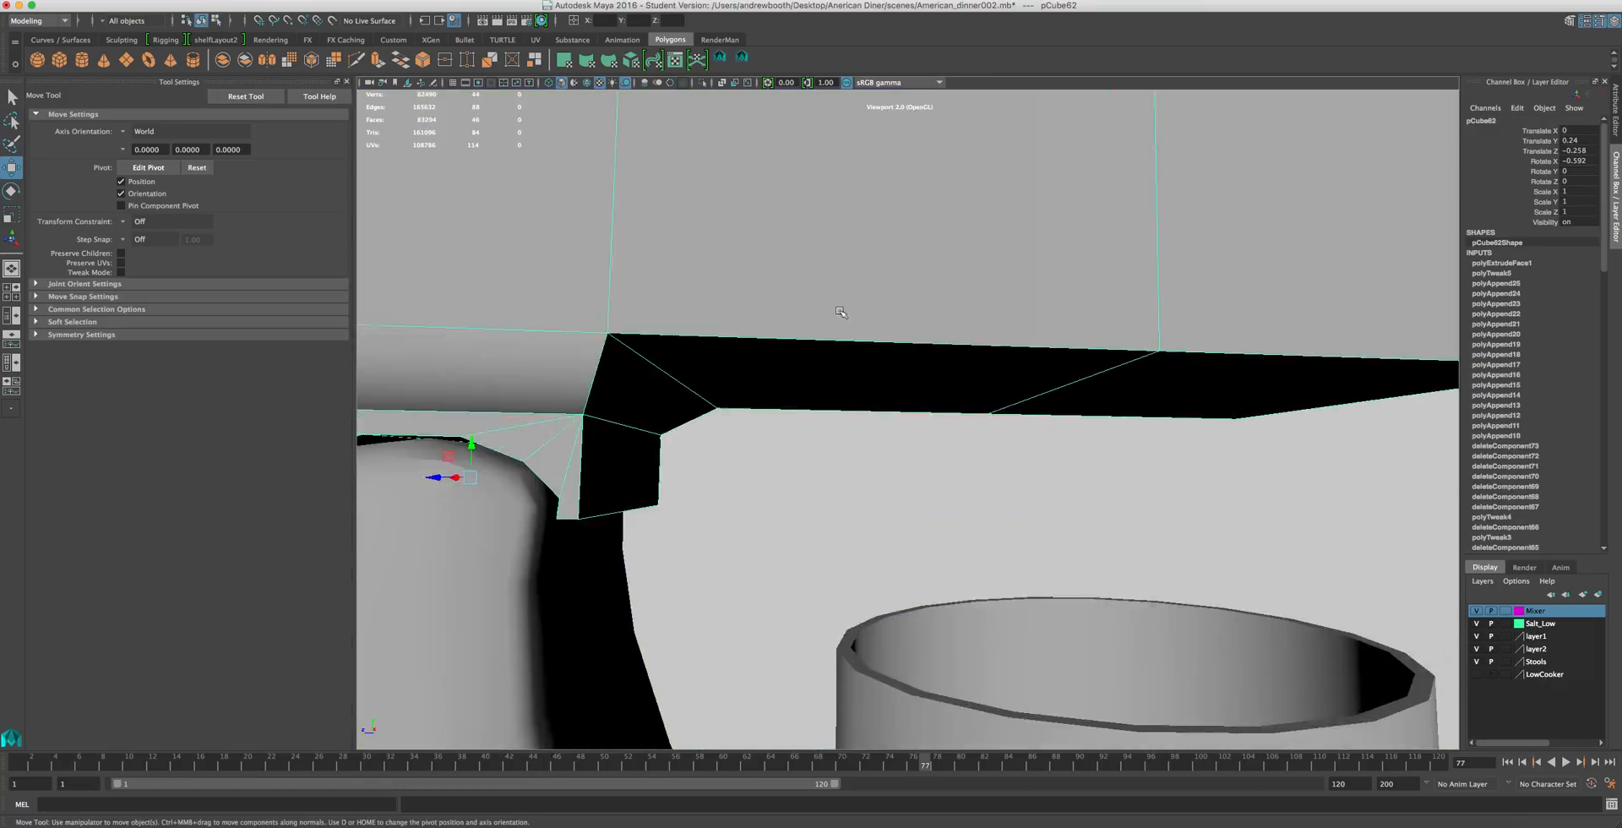
pyautogui.moveTo(952, 316); pyautogui.dragTo(999, 253, button='right')
pyautogui.click(1045, 255)
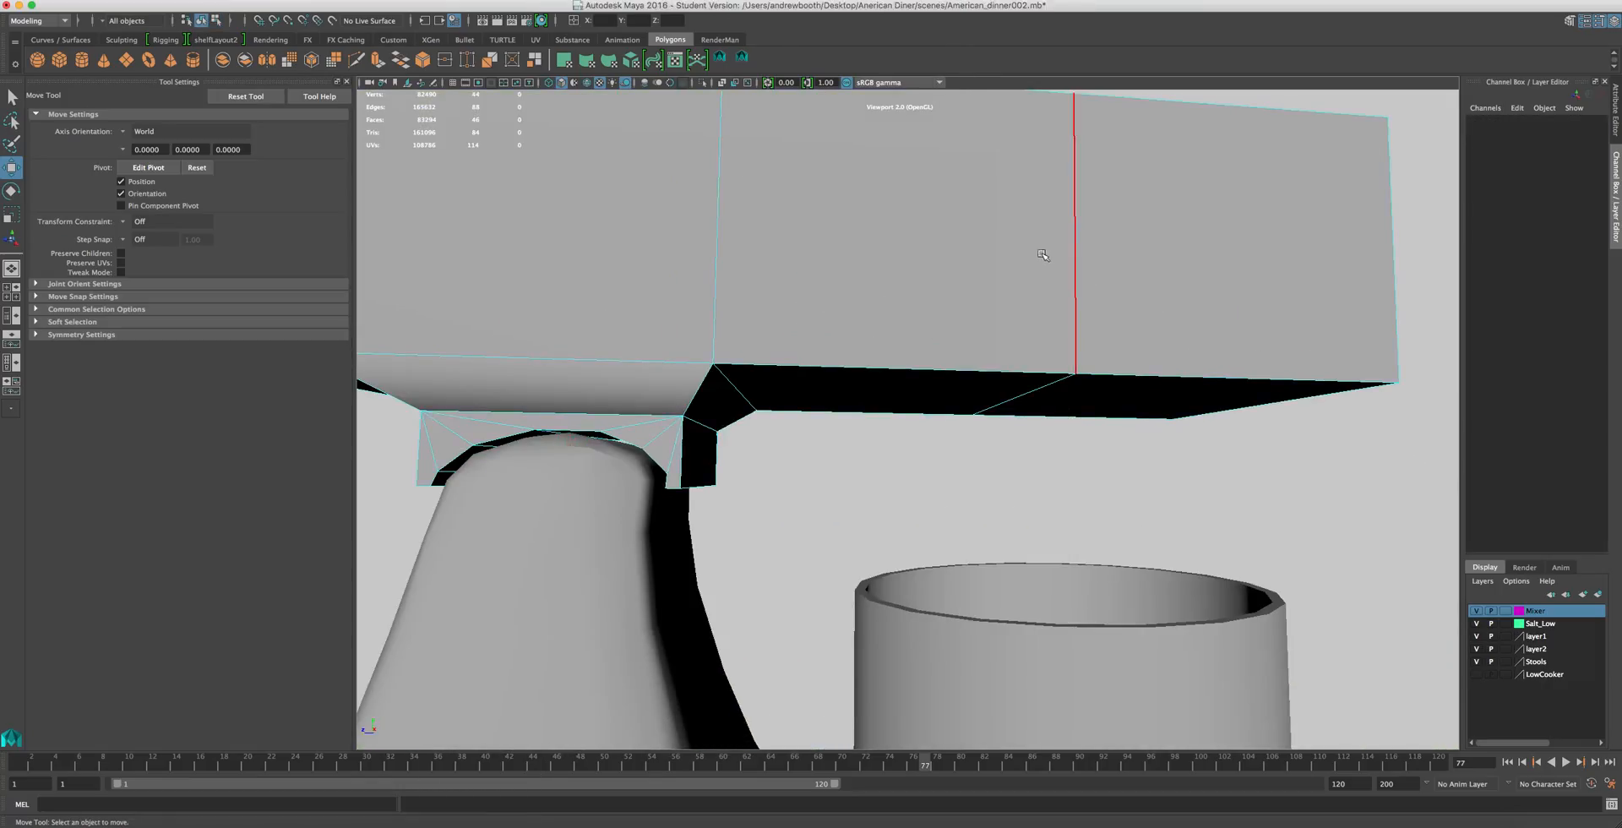
pyautogui.moveTo(969, 319)
pyautogui.keyDown('alt'); pyautogui.mouseDown()
pyautogui.moveTo(960, 329)
pyautogui.moveTo(956, 271)
pyautogui.moveTo(984, 323)
pyautogui.mouseUp(); pyautogui.keyUp('alt')
pyautogui.moveTo(1103, 346); pyautogui.dragTo(1102, 380, button='right')
pyautogui.click(1139, 328)
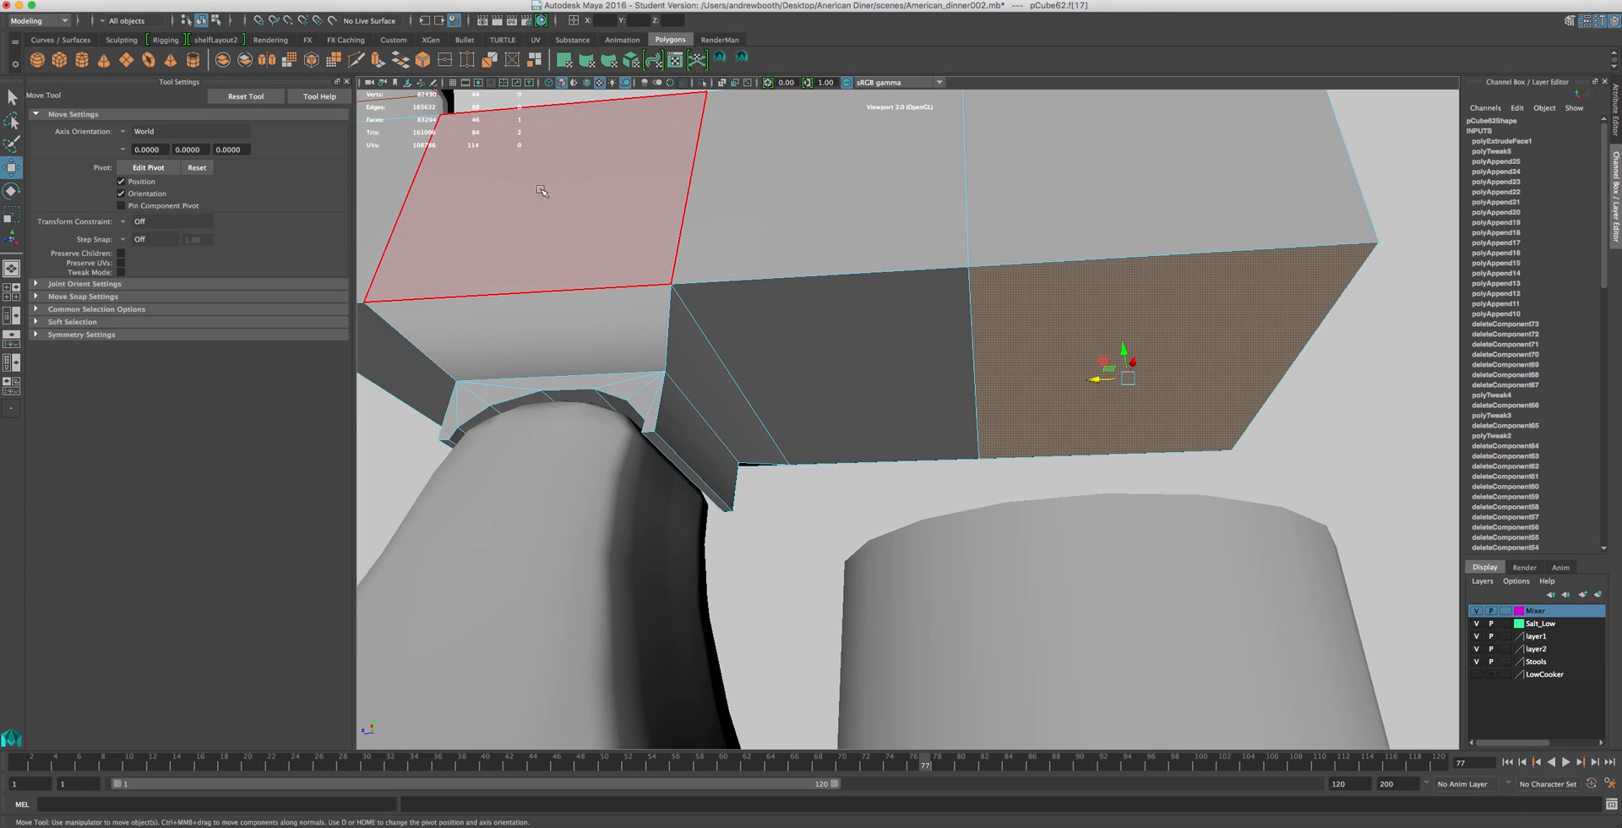
pyautogui.scroll(-3, 716, 355)
pyautogui.hotkey('ctrl', 'e')
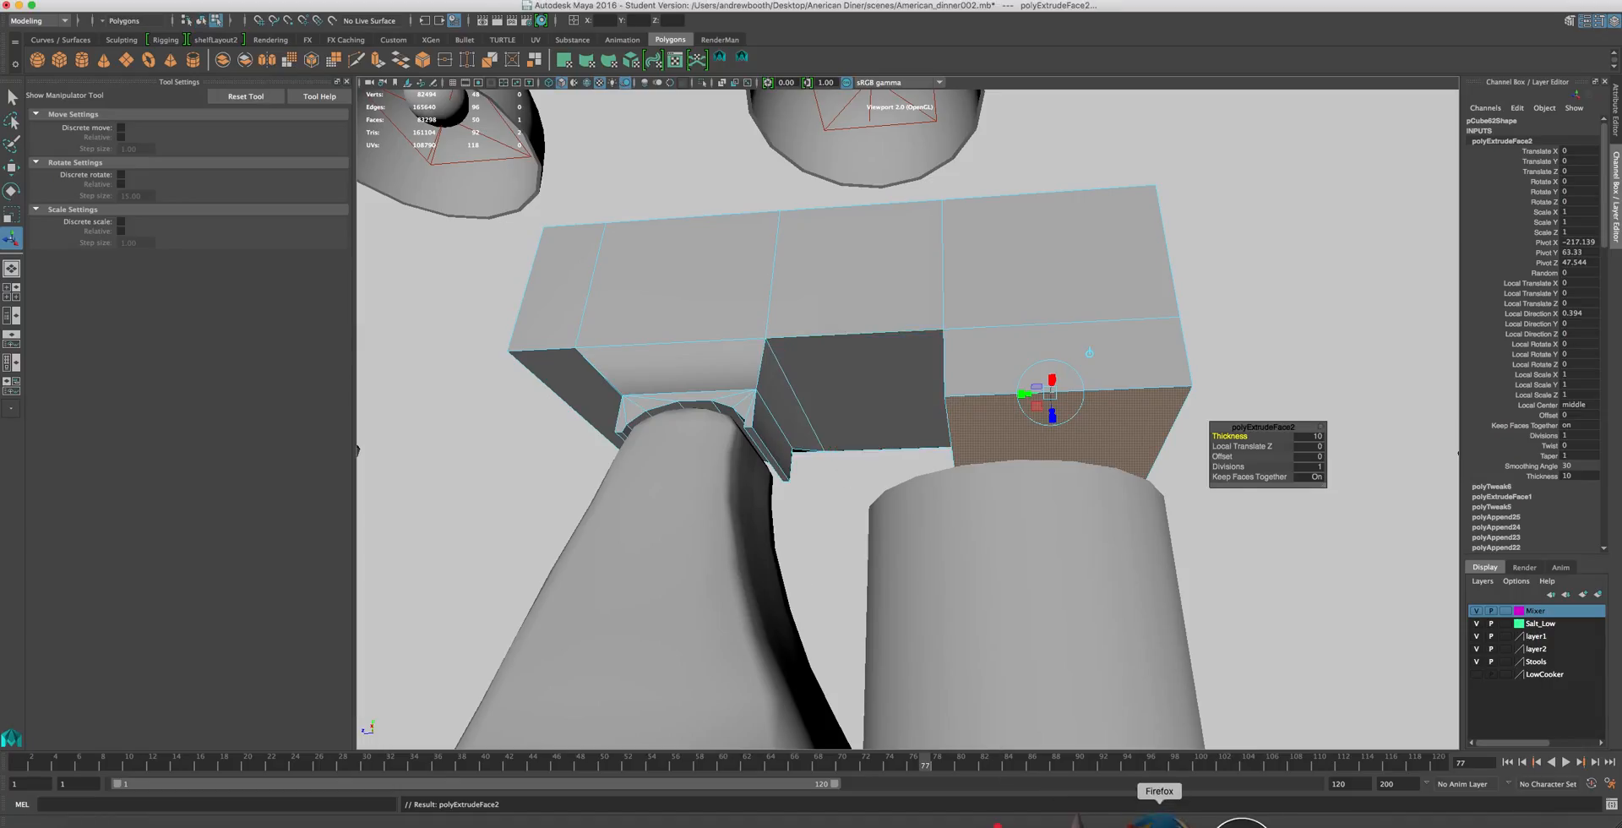
# - Browse more food mixer reference photos in Firefox for the shape of the head, and return to Maya
pyautogui.click(1158, 815)
pyautogui.scroll(-1, 1080, 605)
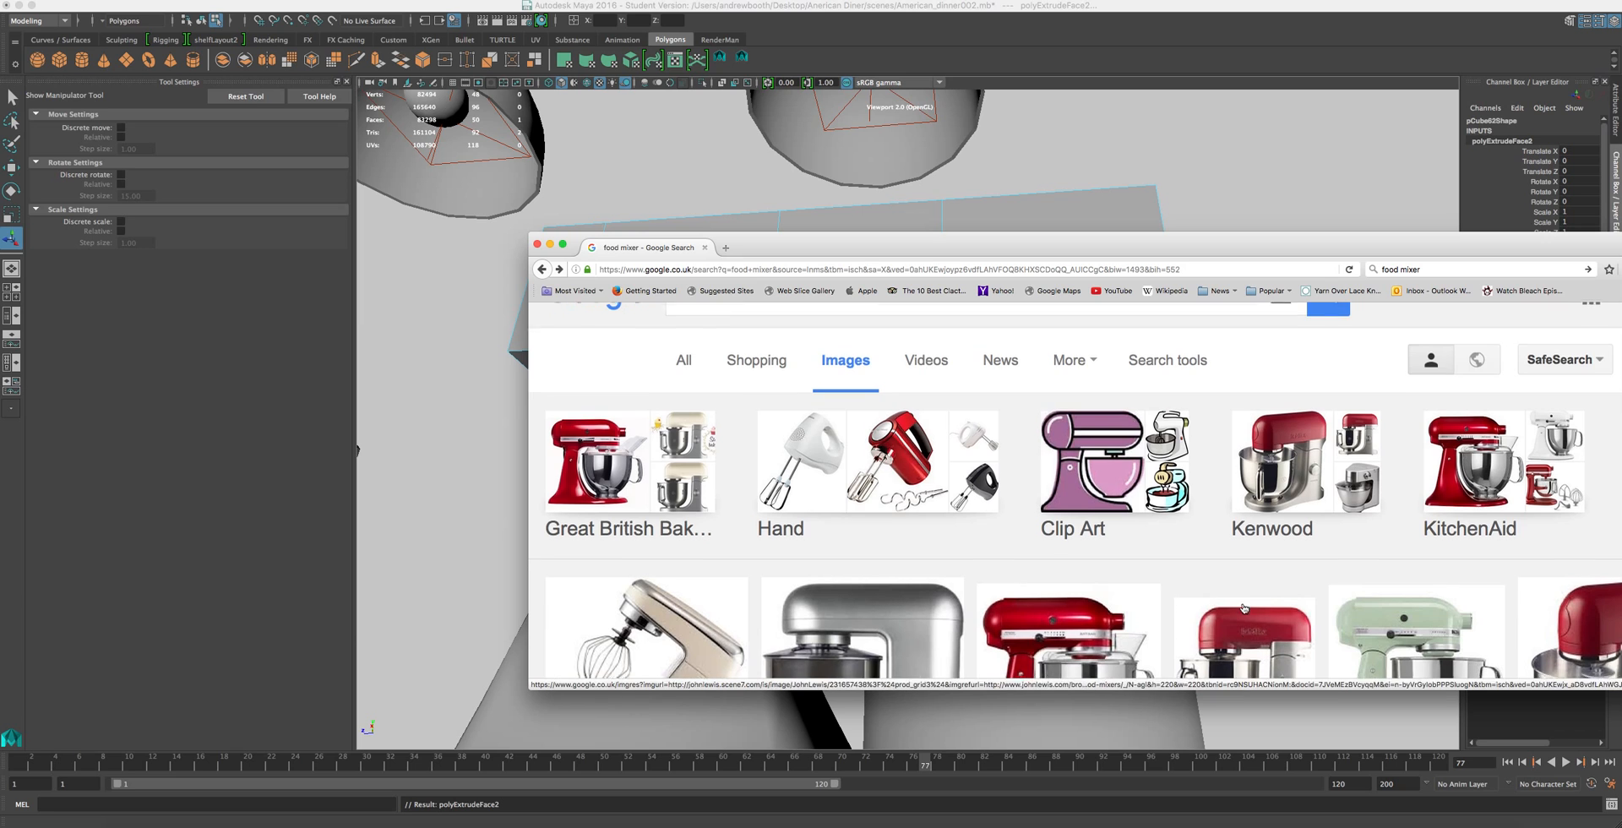
pyautogui.scroll(-5, 1290, 494)
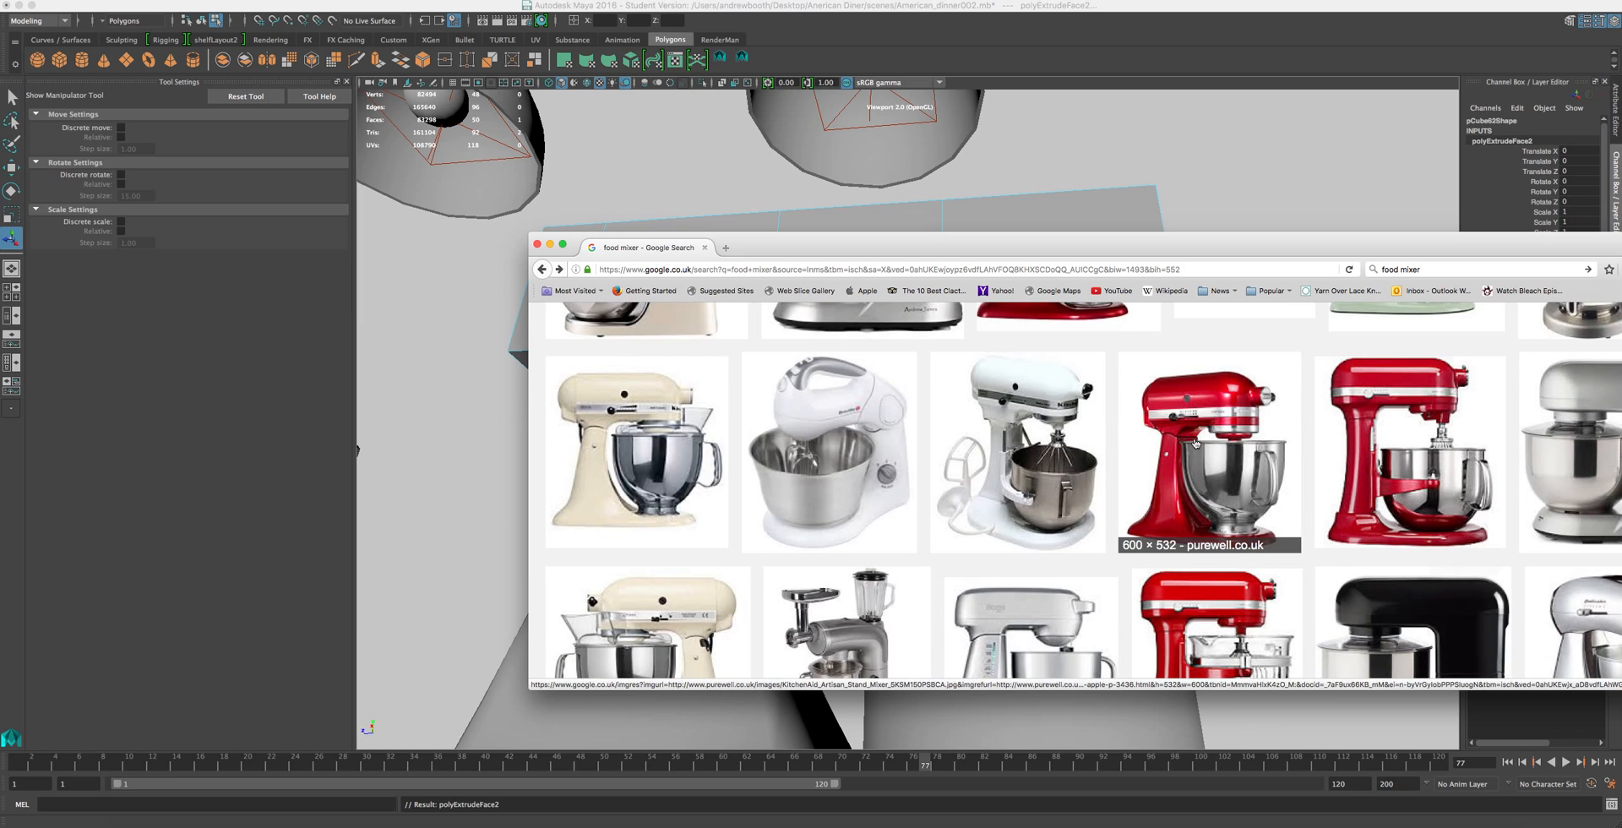
pyautogui.click(727, 174)
# - Inspect the extruded mixer head from several angles and judge its size beside the other kitchen equipment
pyautogui.keyDown('alt'); pyautogui.moveTo(699, 458); pyautogui.dragTo(678, 510); pyautogui.keyUp('alt')
pyautogui.moveTo(913, 370)
pyautogui.keyDown('alt'); pyautogui.mouseDown()
pyautogui.moveTo(890, 352)
pyautogui.moveTo(887, 365)
pyautogui.mouseUp(); pyautogui.keyUp('alt')
pyautogui.click(950, 409)
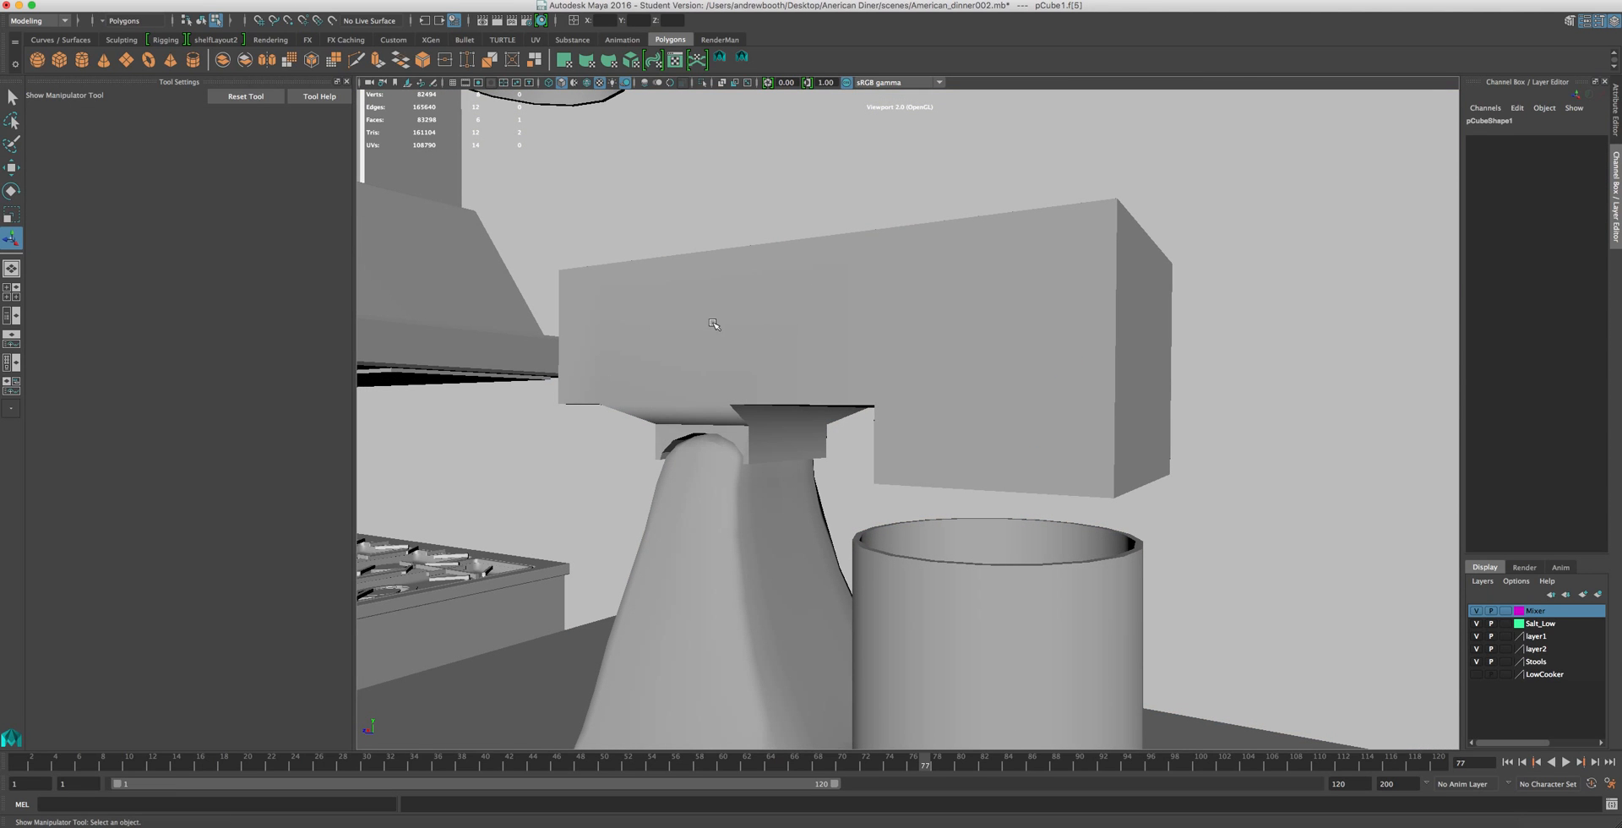
pyautogui.scroll(-10, 839, 245)
pyautogui.moveTo(951, 289); pyautogui.dragTo(978, 282, button='right')
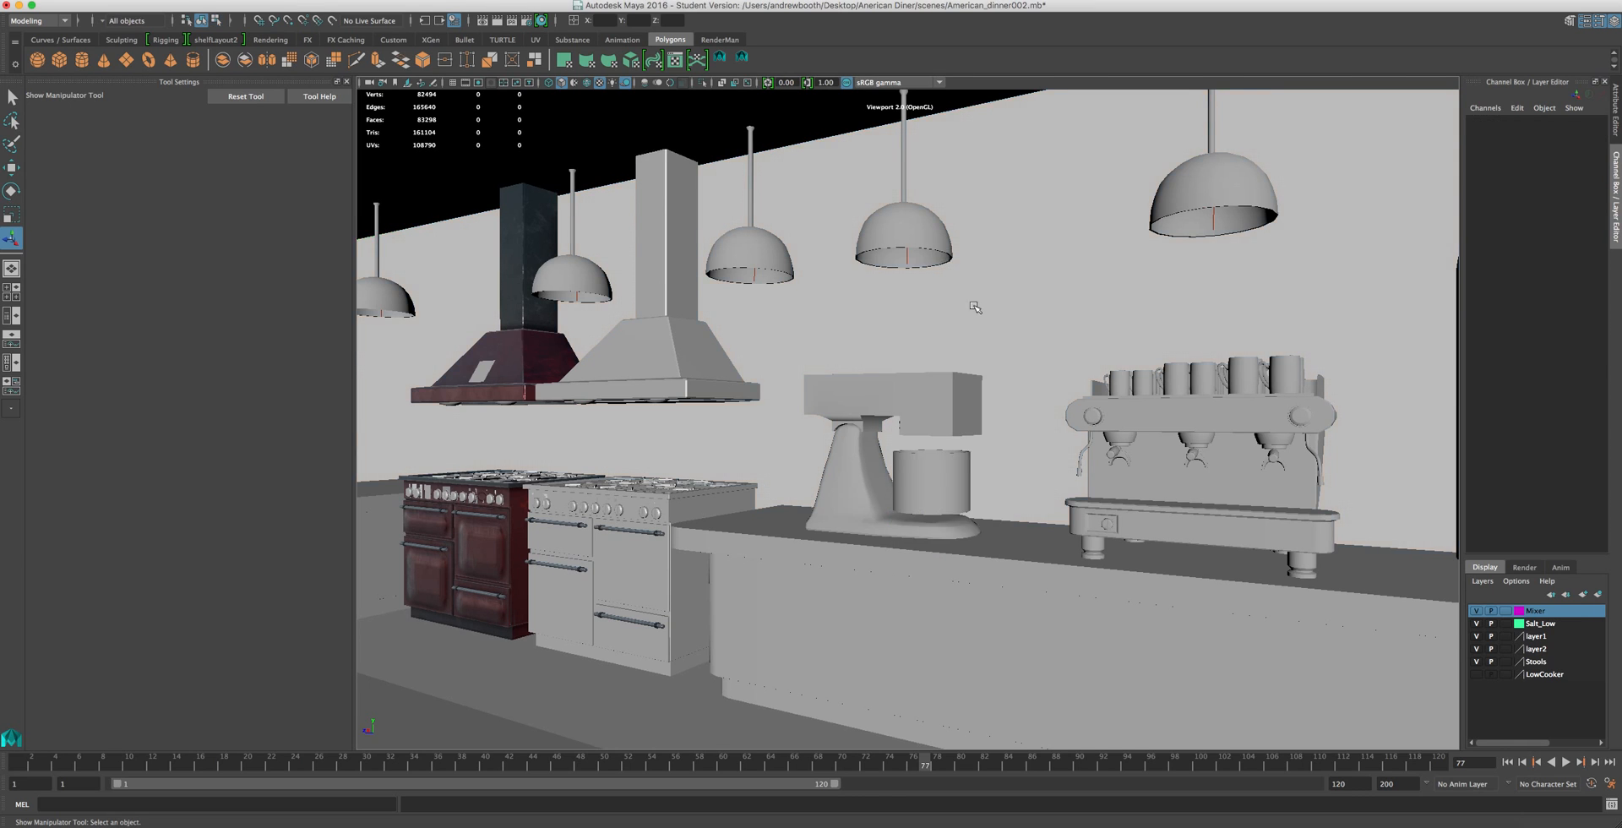
pyautogui.scroll(5, 901, 389)
pyautogui.scroll(5, 882, 397)
pyautogui.scroll(-5, 882, 397)
pyautogui.keyDown('alt'); pyautogui.moveTo(932, 390); pyautogui.dragTo(929, 462); pyautogui.keyUp('alt')
pyautogui.scroll(-4, 906, 467)
pyautogui.scroll(2, 917, 459)
# - Select all the top faces of the mixer head and raise them slightly to make the head taller
pyautogui.moveTo(1027, 319); pyautogui.dragTo(1028, 347, button='right')
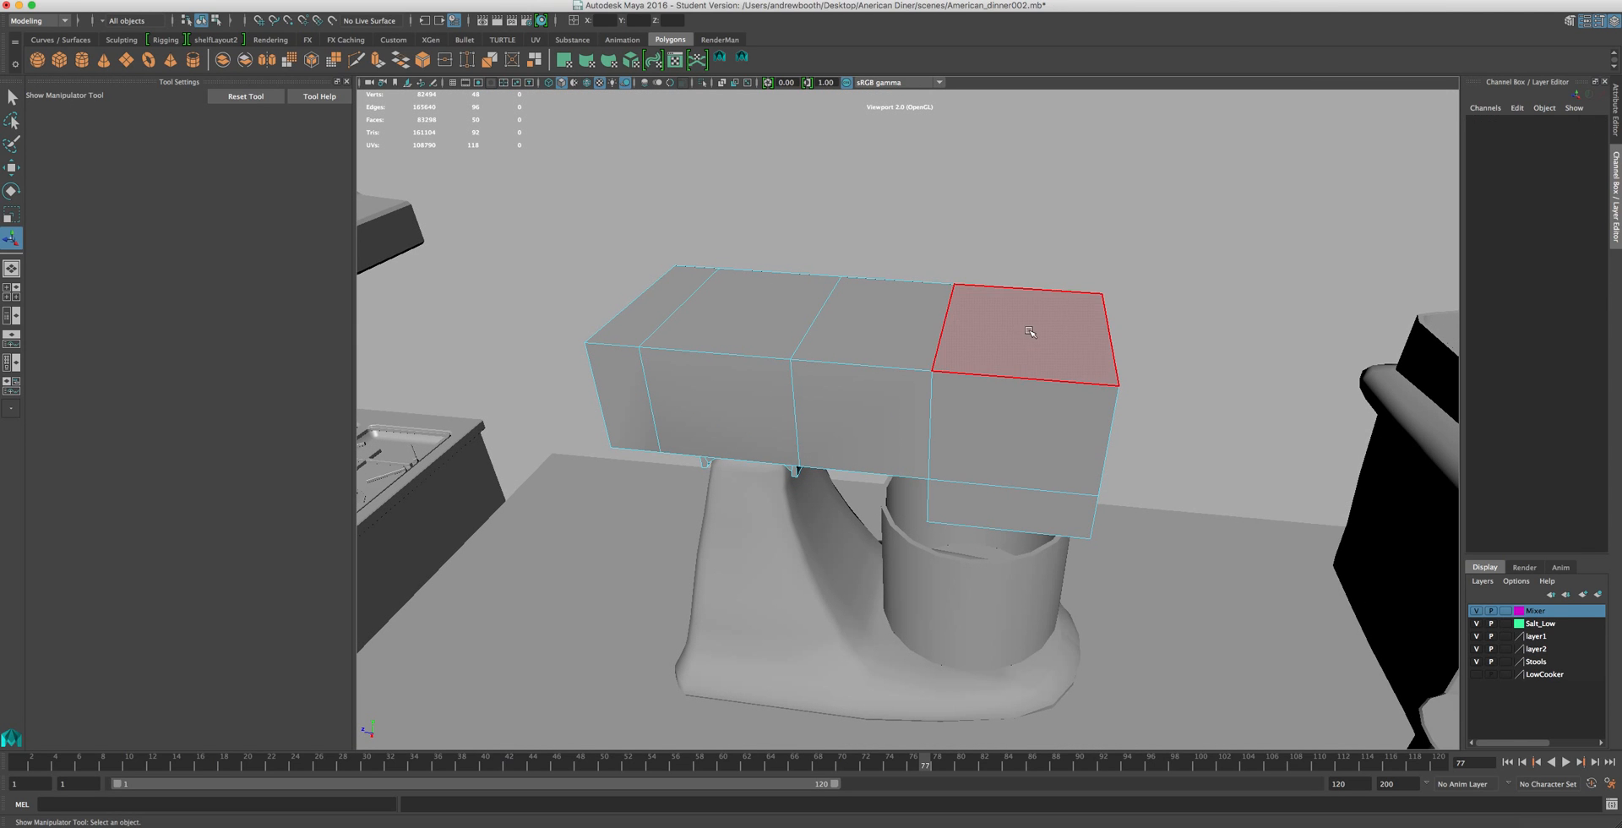
pyautogui.click(1015, 328)
pyautogui.keyDown('shift'); pyautogui.click(902, 303); pyautogui.keyUp('shift')
pyautogui.keyDown('shift'); pyautogui.click(766, 304); pyautogui.keyUp('shift')
pyautogui.keyDown('shift'); pyautogui.click(684, 301); pyautogui.keyUp('shift')
pyautogui.keyDown('shift'); pyautogui.click(621, 380); pyautogui.keyUp('shift')
pyautogui.press('w')
pyautogui.scroll(-4, 760, 278)
pyautogui.keyDown('alt'); pyautogui.moveTo(760, 271); pyautogui.dragTo(857, 253); pyautogui.keyUp('alt')
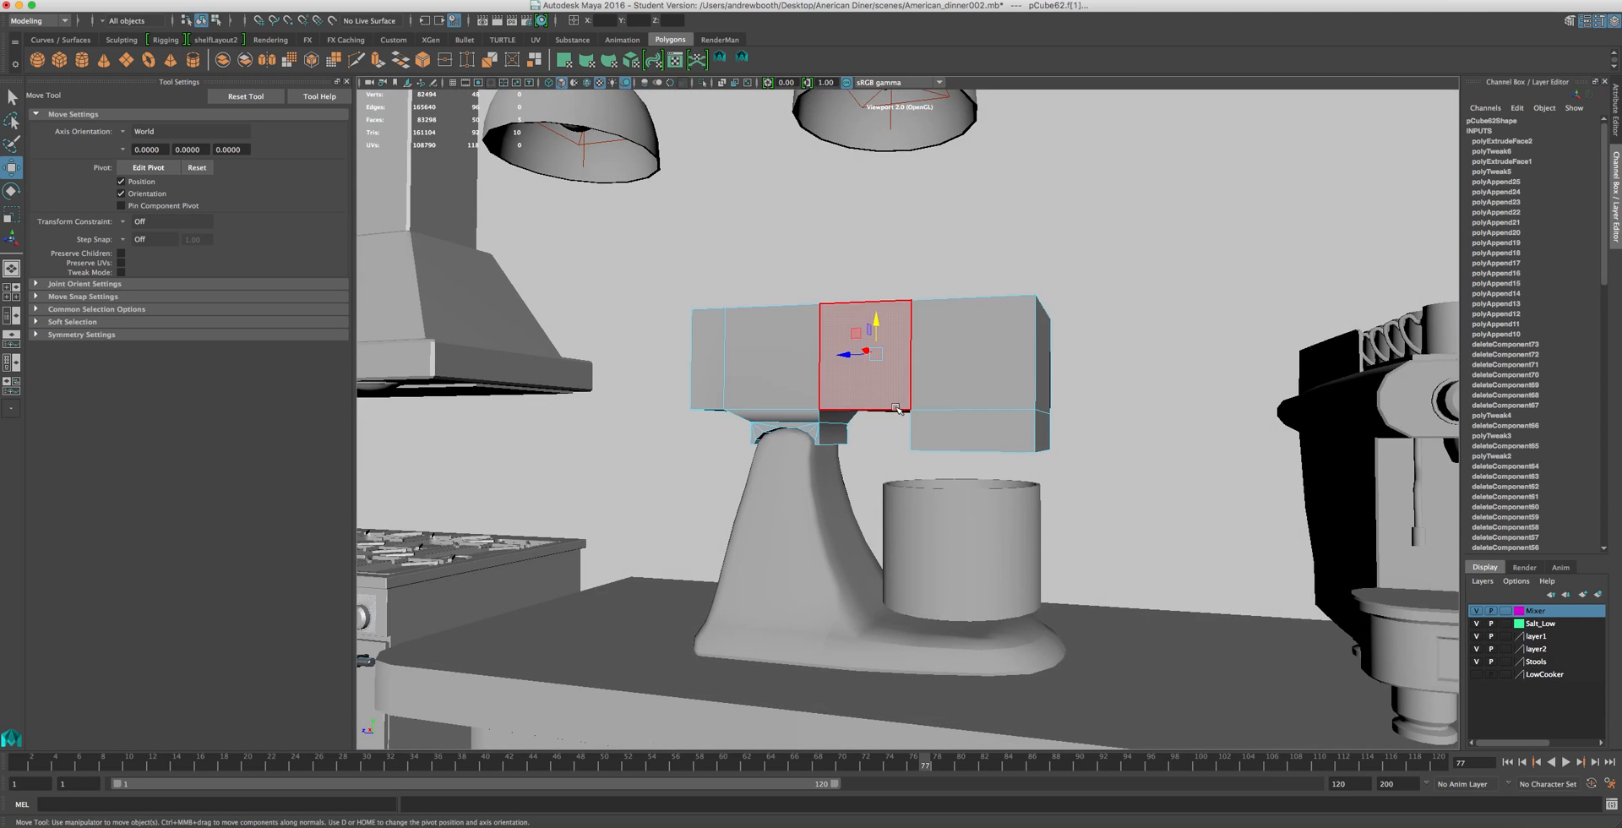
pyautogui.scroll(2, 931, 430)
pyautogui.scroll(3, 932, 430)
pyautogui.keyDown('alt'); pyautogui.moveTo(882, 390); pyautogui.dragTo(926, 380); pyautogui.keyUp('alt')
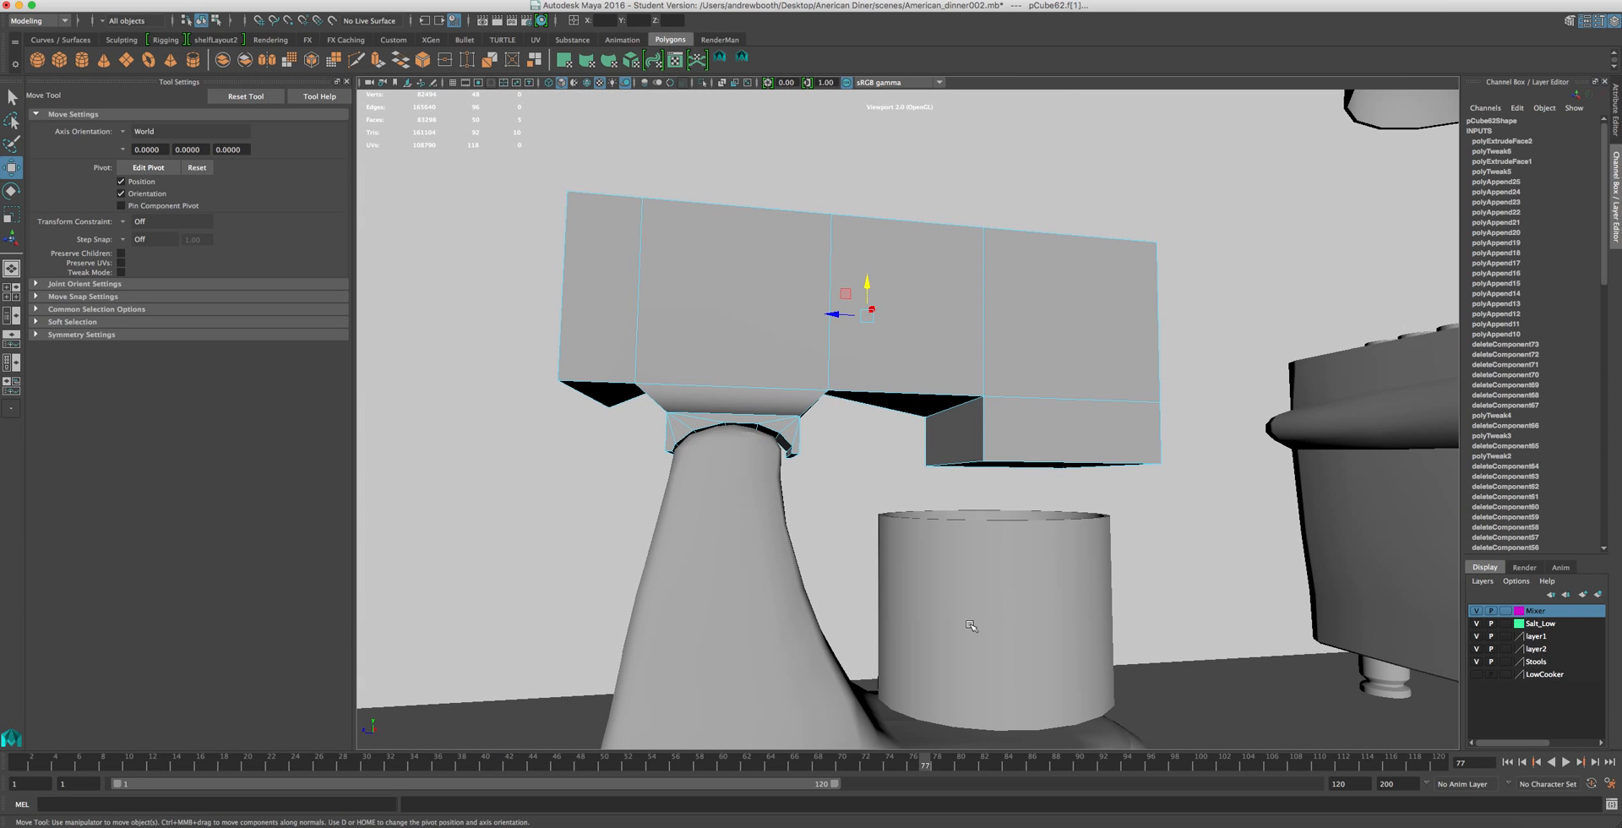
pyautogui.scroll(-3, 937, 575)
pyautogui.scroll(4, 934, 507)
pyautogui.keyDown('alt'); pyautogui.moveTo(973, 385); pyautogui.dragTo(1180, 340); pyautogui.keyUp('alt')
pyautogui.press('super+z')
pyautogui.keyDown('alt'); pyautogui.moveTo(1021, 355); pyautogui.dragTo(752, 393); pyautogui.keyUp('alt')
pyautogui.keyDown('shift'); pyautogui.click(817, 382); pyautogui.keyUp('shift')
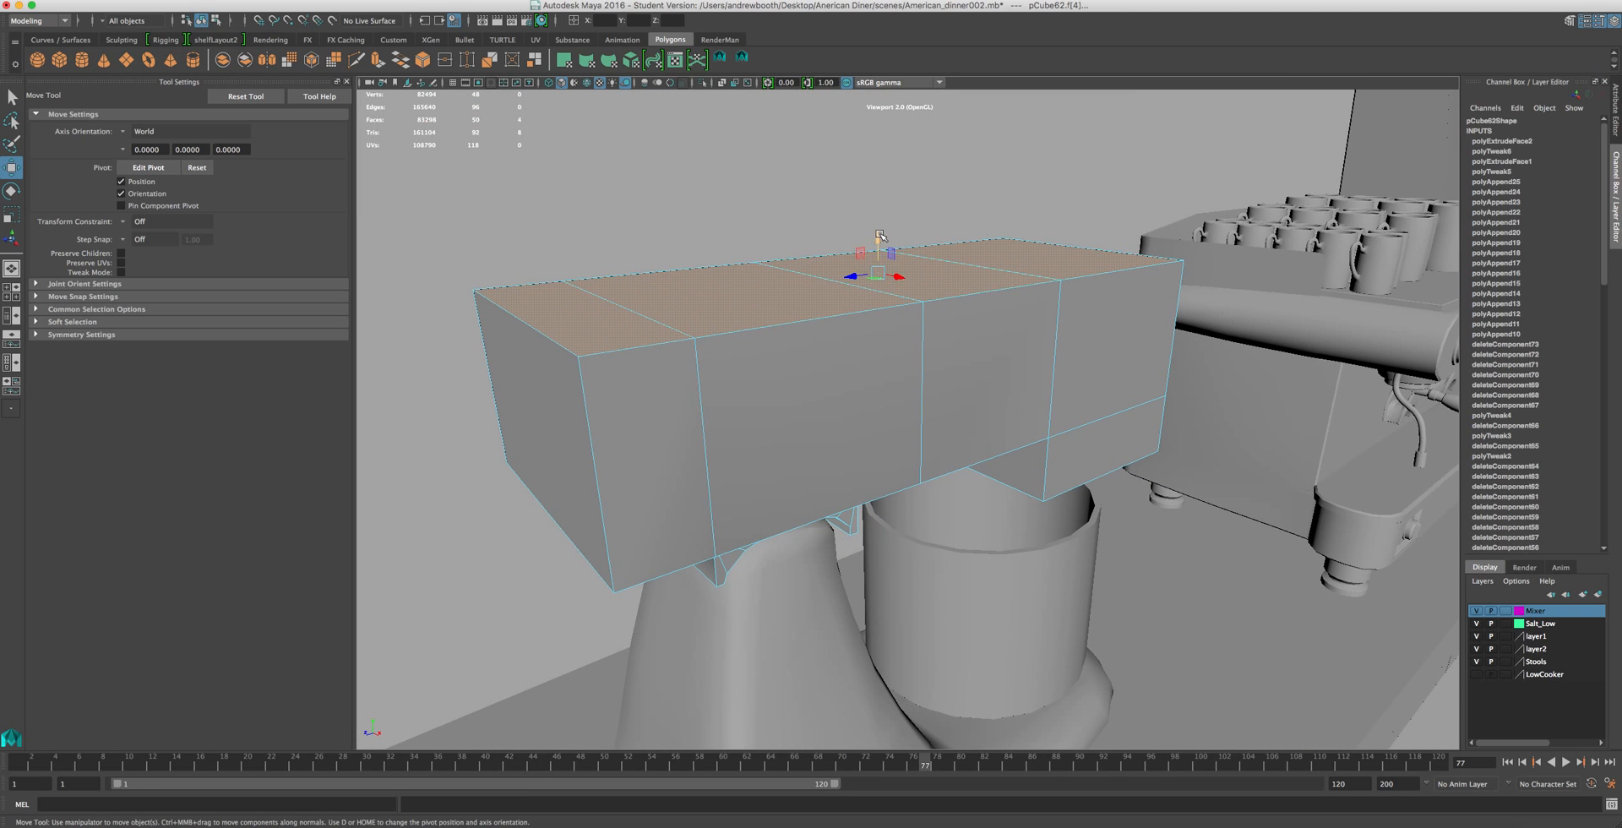
pyautogui.moveTo(879, 235); pyautogui.dragTo(879, 216)
# - Extend the front lower block's rear face toward the stand and raise the block's underside face slightly
pyautogui.moveTo(940, 404)
pyautogui.keyDown('alt'); pyautogui.mouseDown()
pyautogui.moveTo(870, 323)
pyautogui.moveTo(937, 419)
pyautogui.moveTo(898, 451)
pyautogui.moveTo(879, 434)
pyautogui.moveTo(839, 474)
pyautogui.moveTo(937, 461)
pyautogui.moveTo(917, 409)
pyautogui.mouseUp(); pyautogui.keyUp('alt')
pyautogui.click(940, 420)
pyautogui.click(1031, 455)
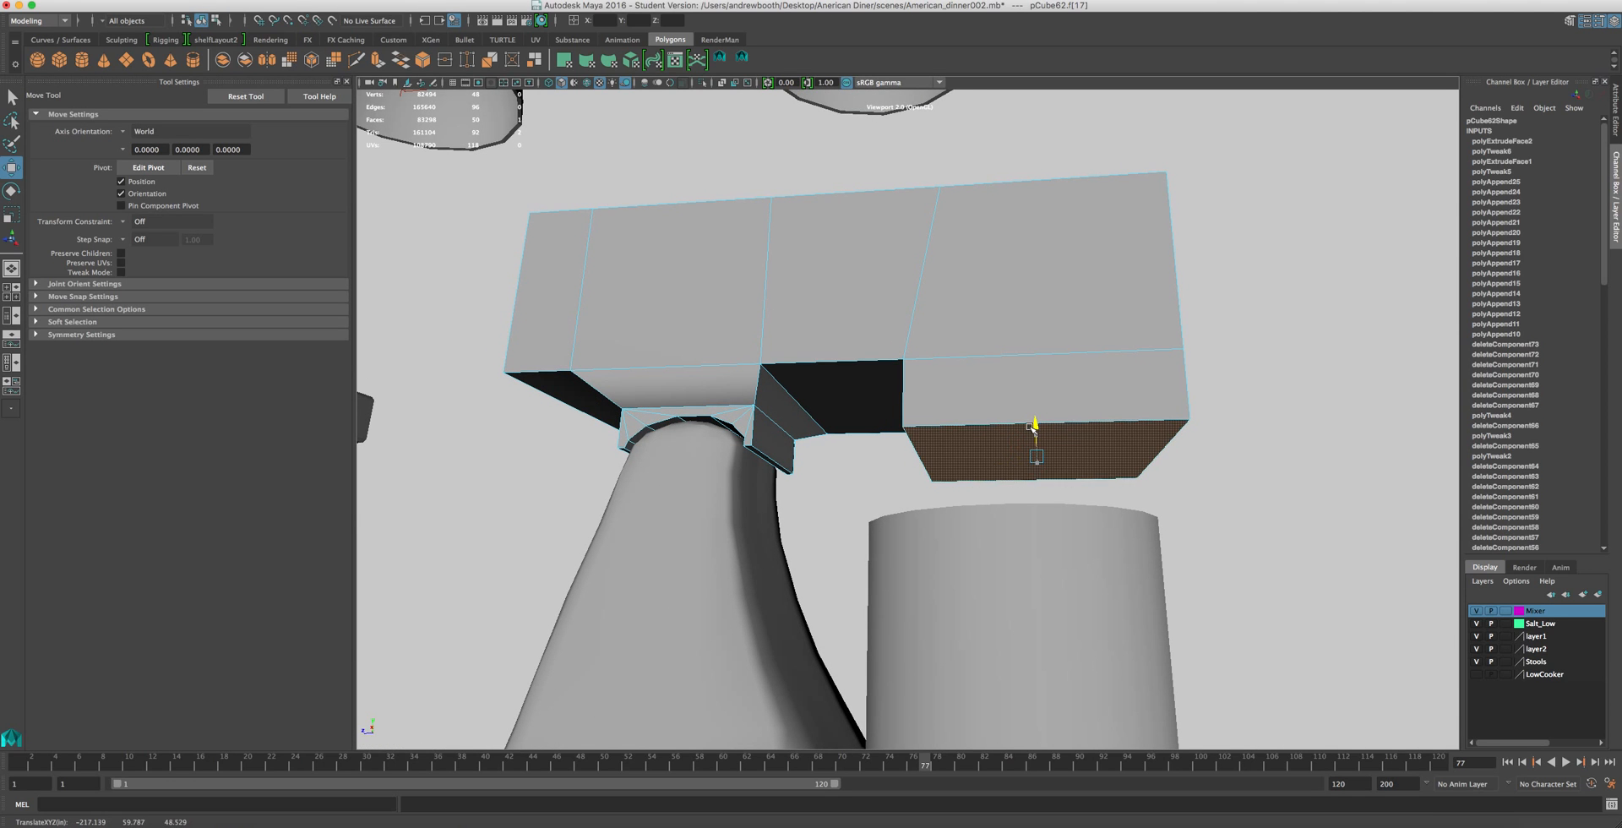
pyautogui.keyDown('alt'); pyautogui.moveTo(1032, 432); pyautogui.dragTo(933, 449); pyautogui.keyUp('alt')
# - Compare the mixer head's side profile and front end with the food mixer reference photos in Firefox, and return to Maya
pyautogui.click(1159, 824)
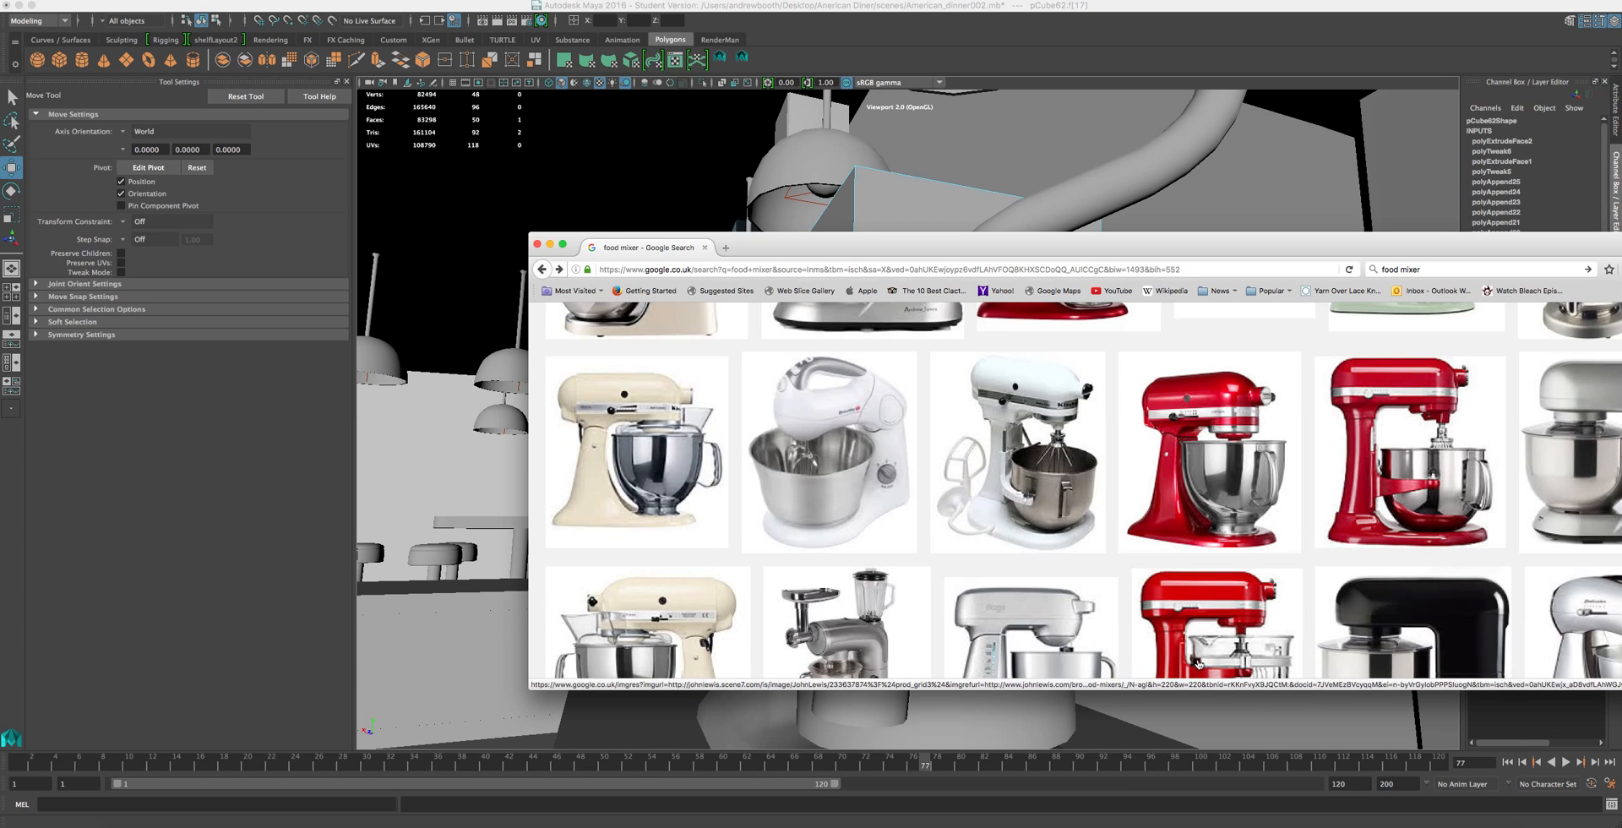
pyautogui.click(777, 190)
pyautogui.keyDown('alt'); pyautogui.moveTo(777, 190); pyautogui.dragTo(944, 229); pyautogui.keyUp('alt')
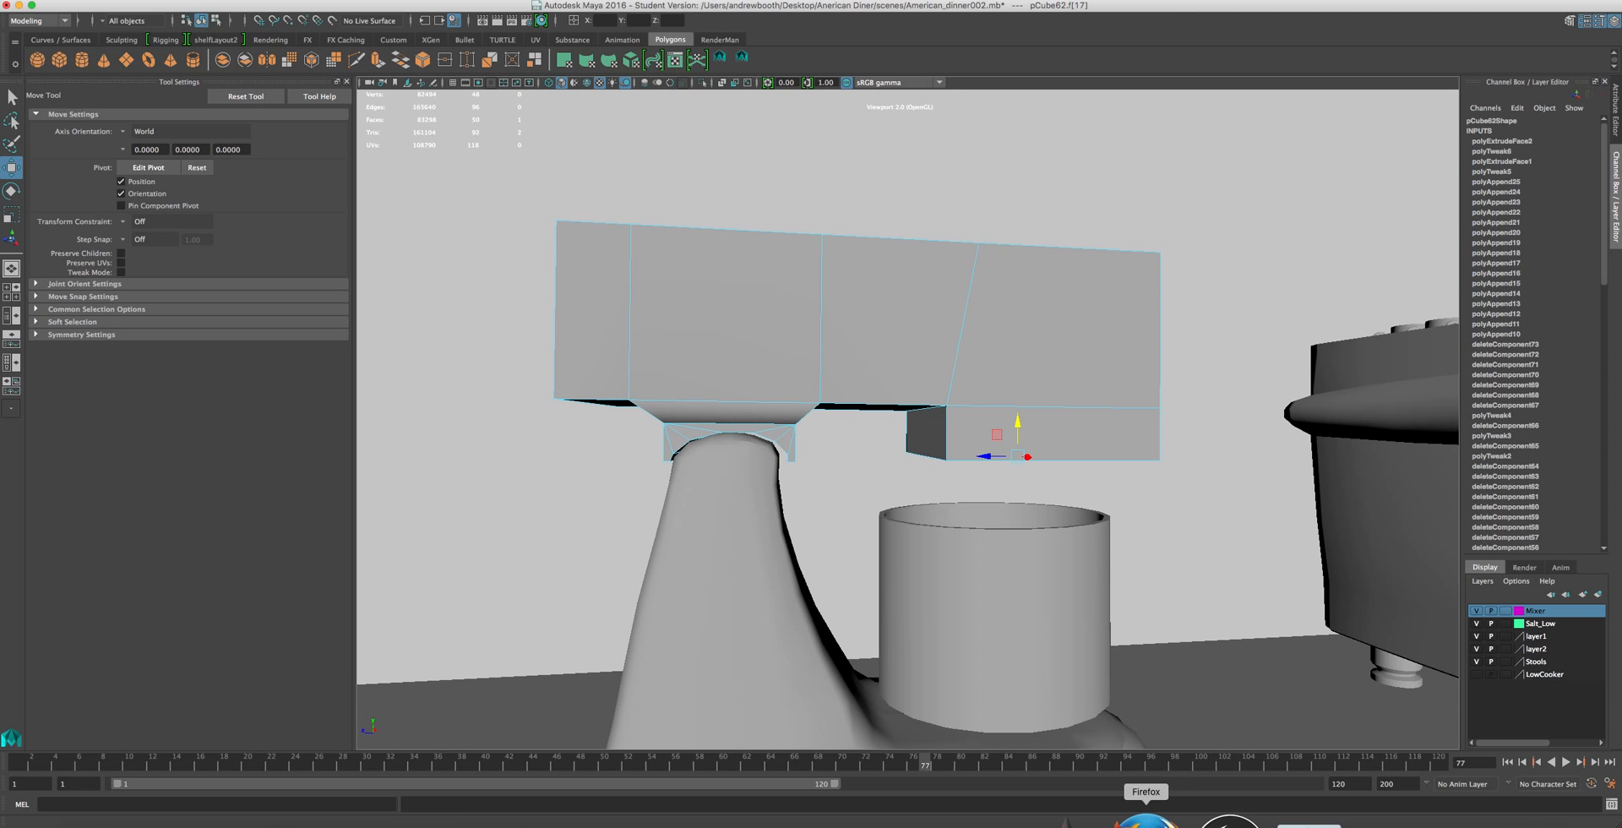
pyautogui.click(1153, 820)
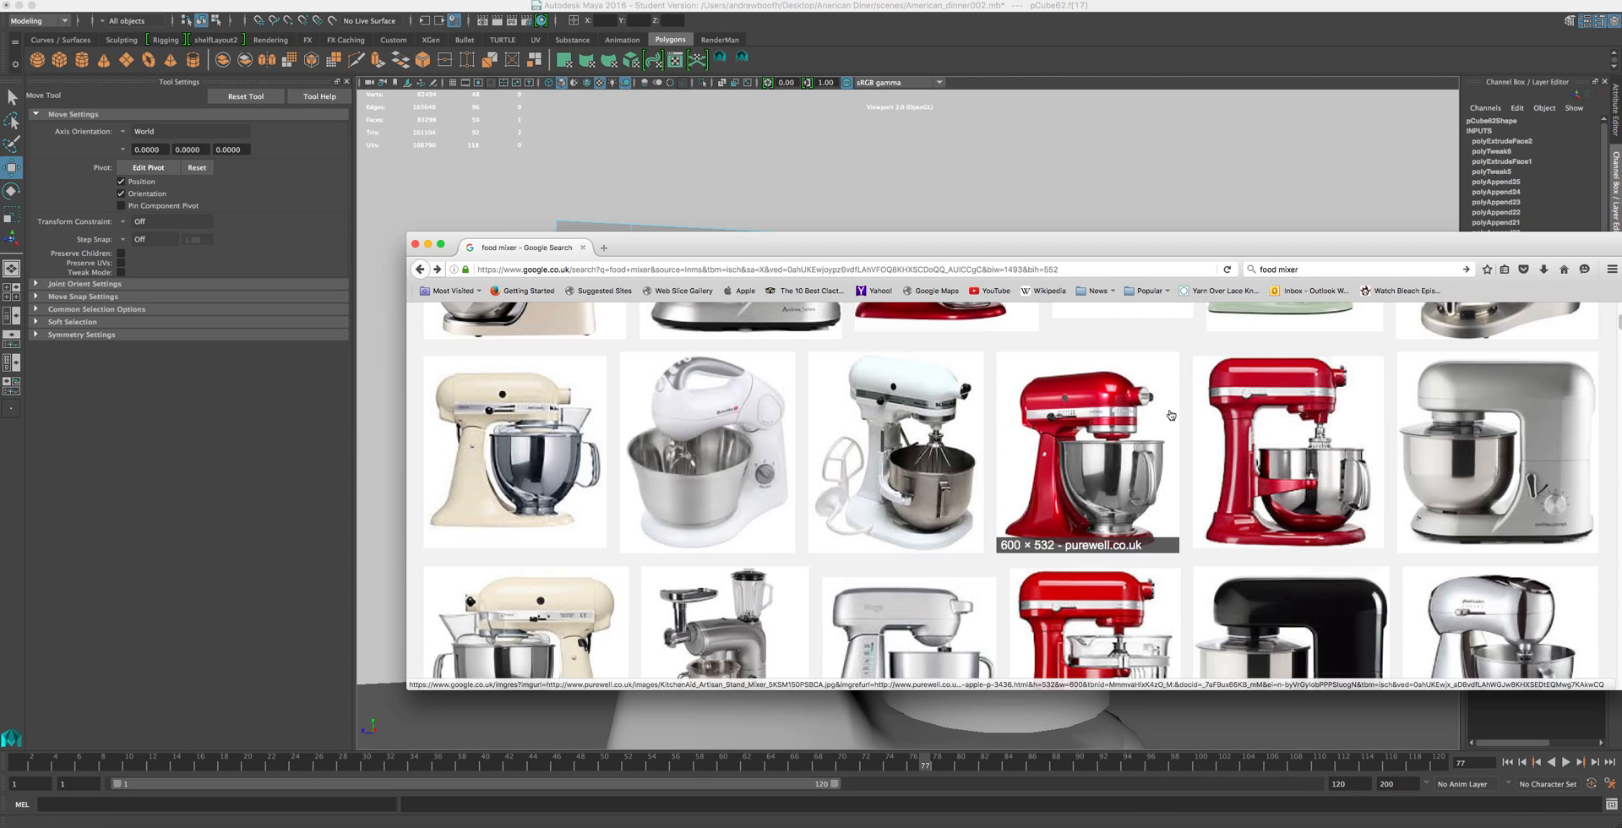
pyautogui.scroll(1, 1193, 424)
pyautogui.scroll(1, 1193, 424)
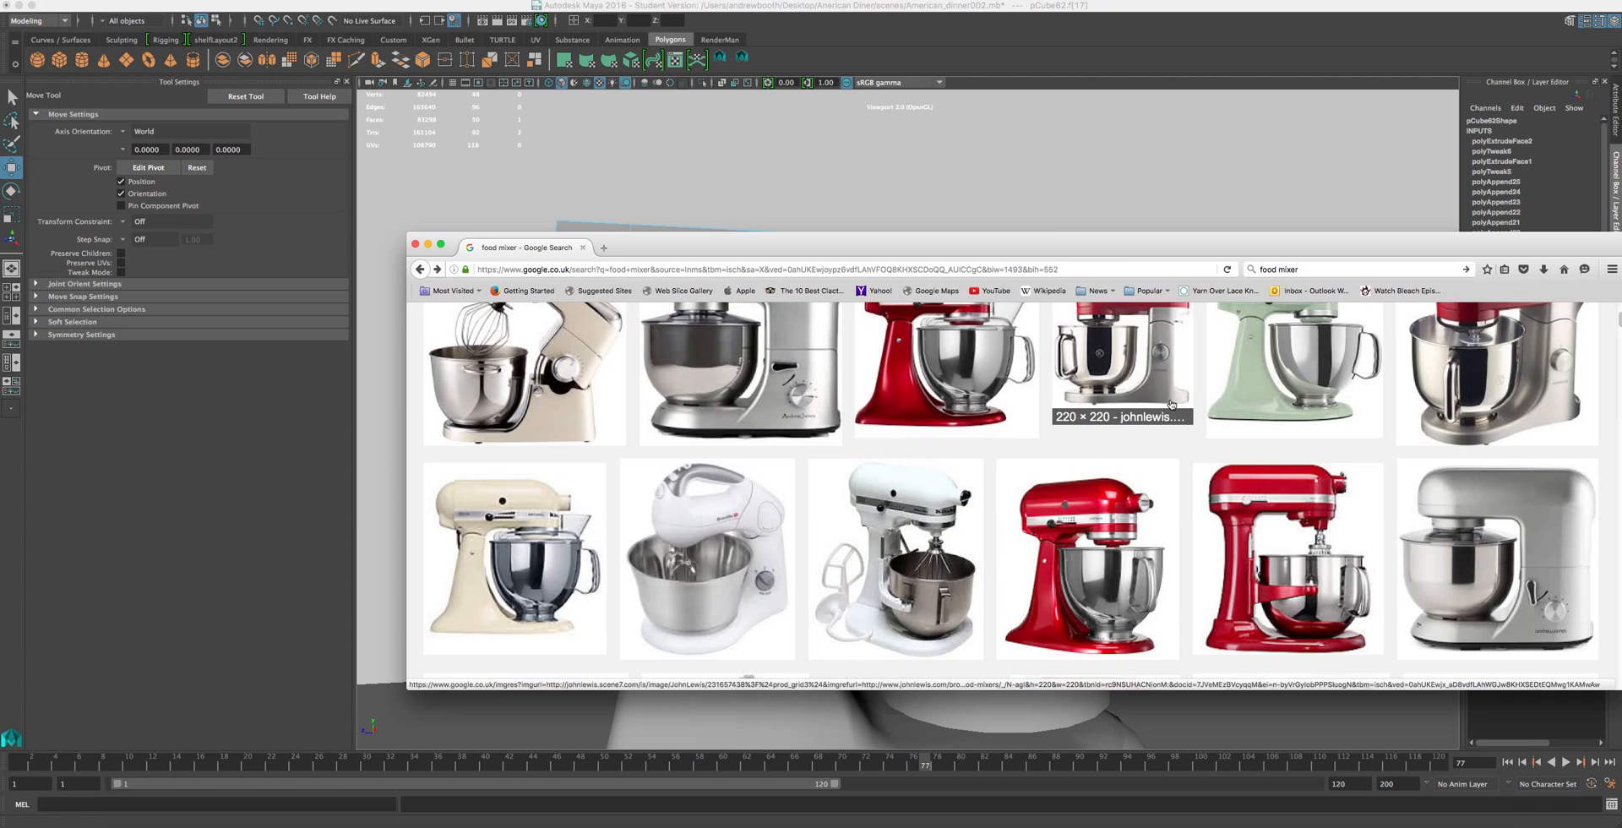
pyautogui.click(1051, 228)
pyautogui.scroll(4, 1086, 363)
pyautogui.keyDown('alt'); pyautogui.moveTo(1121, 372); pyautogui.dragTo(1056, 318); pyautogui.keyUp('alt')
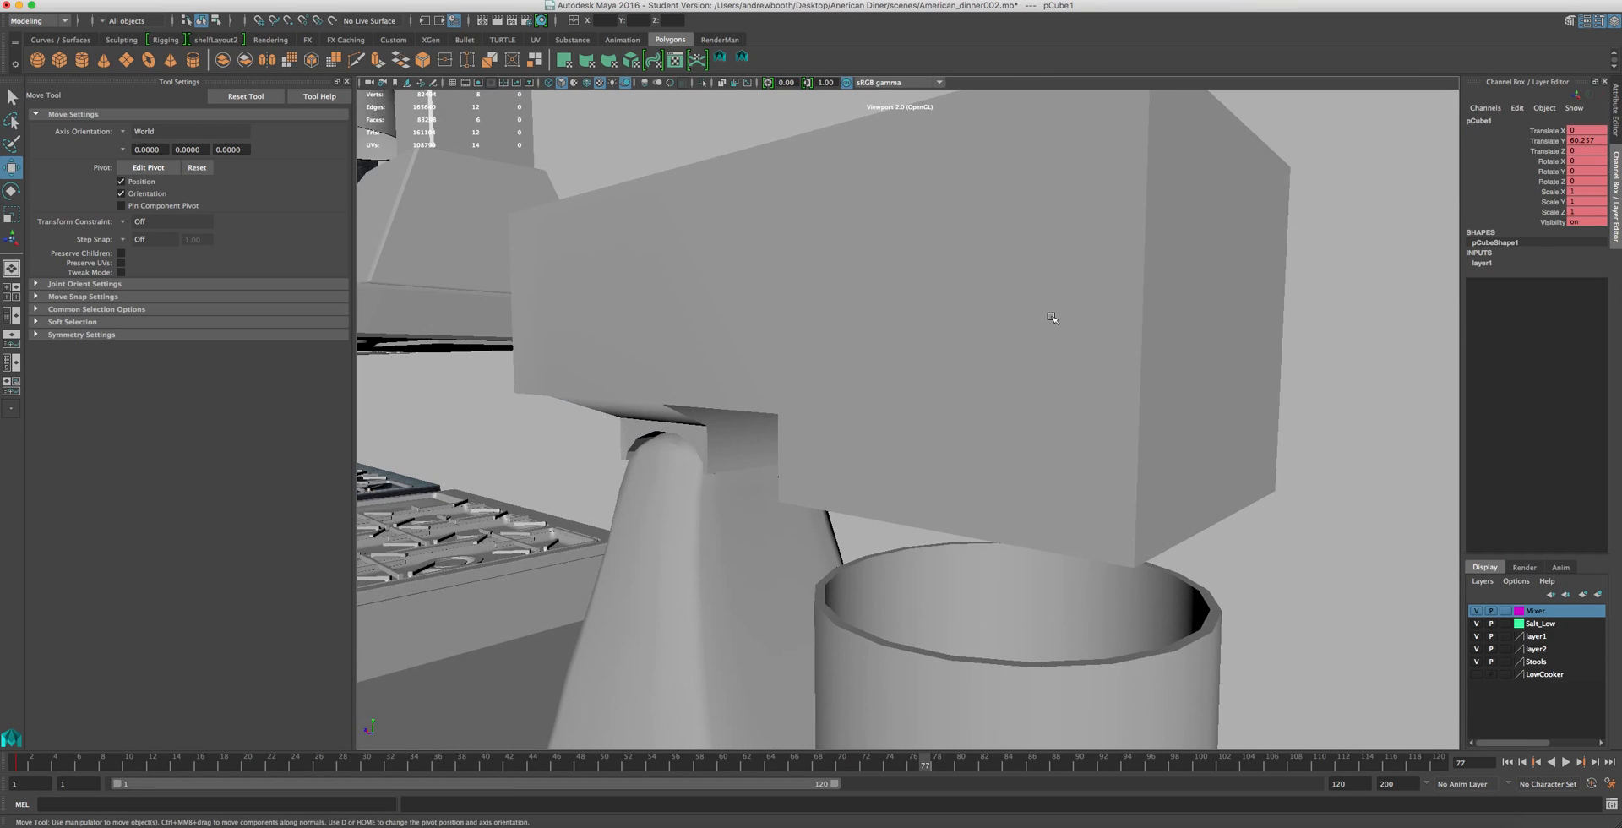
# - Extrude the front end face of the mixer head with a thickness of 10 and an offset of 1
pyautogui.click(1056, 319)
pyautogui.scroll(-2, 1077, 369)
pyautogui.scroll(-2, 1077, 369)
pyautogui.moveTo(1097, 354); pyautogui.dragTo(1096, 384, button='right')
pyautogui.click(1097, 352)
pyautogui.click(1097, 352)
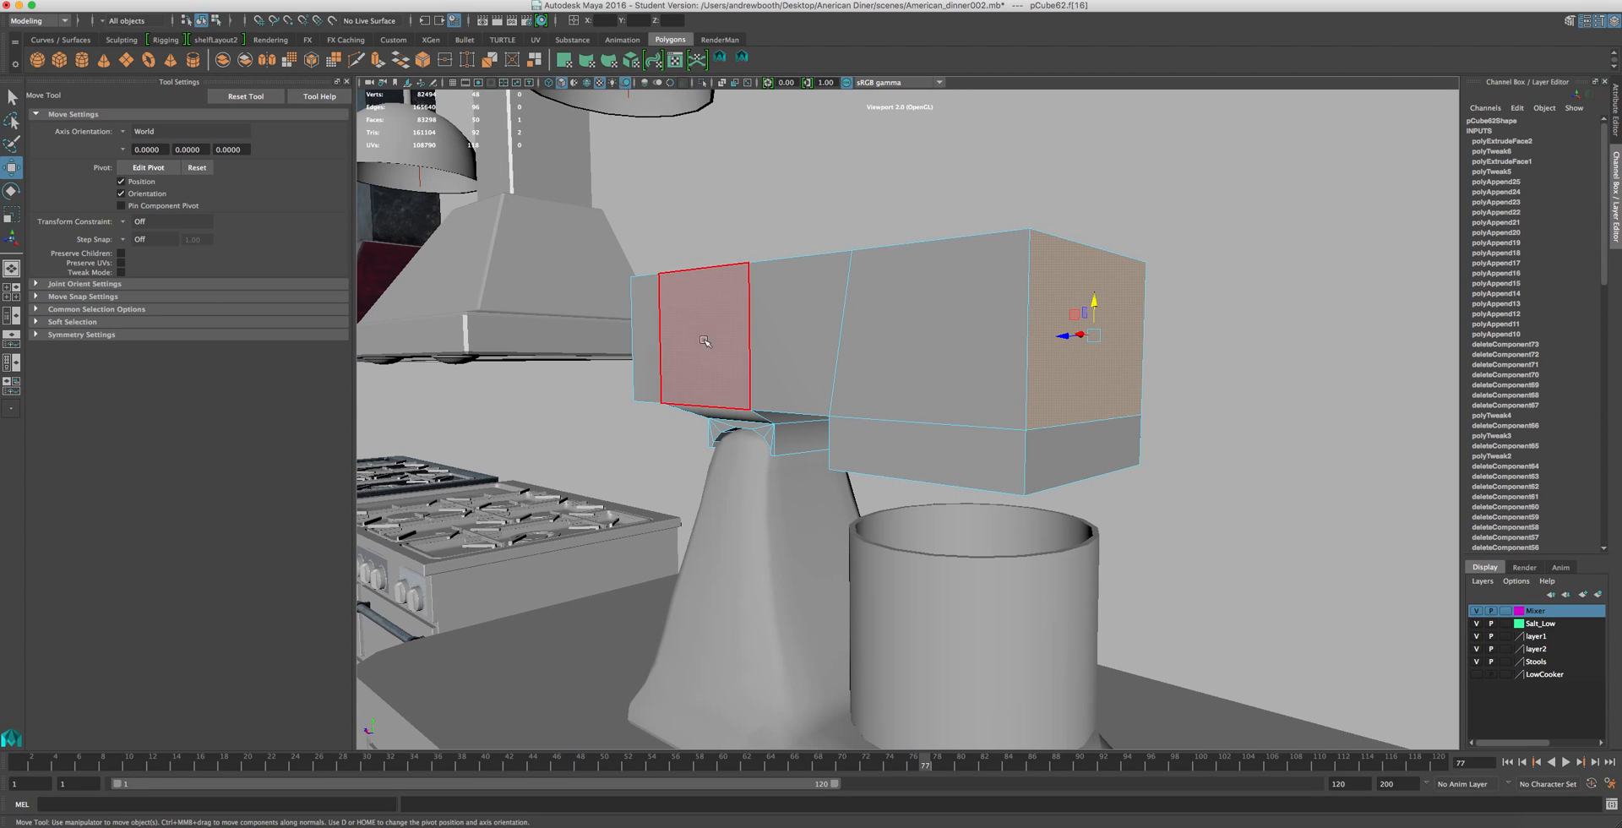
pyautogui.scroll(5, 735, 365)
pyautogui.keyDown('alt'); pyautogui.moveTo(819, 366); pyautogui.dragTo(771, 383); pyautogui.keyUp('alt')
pyautogui.hotkey('ctrl', 'e')
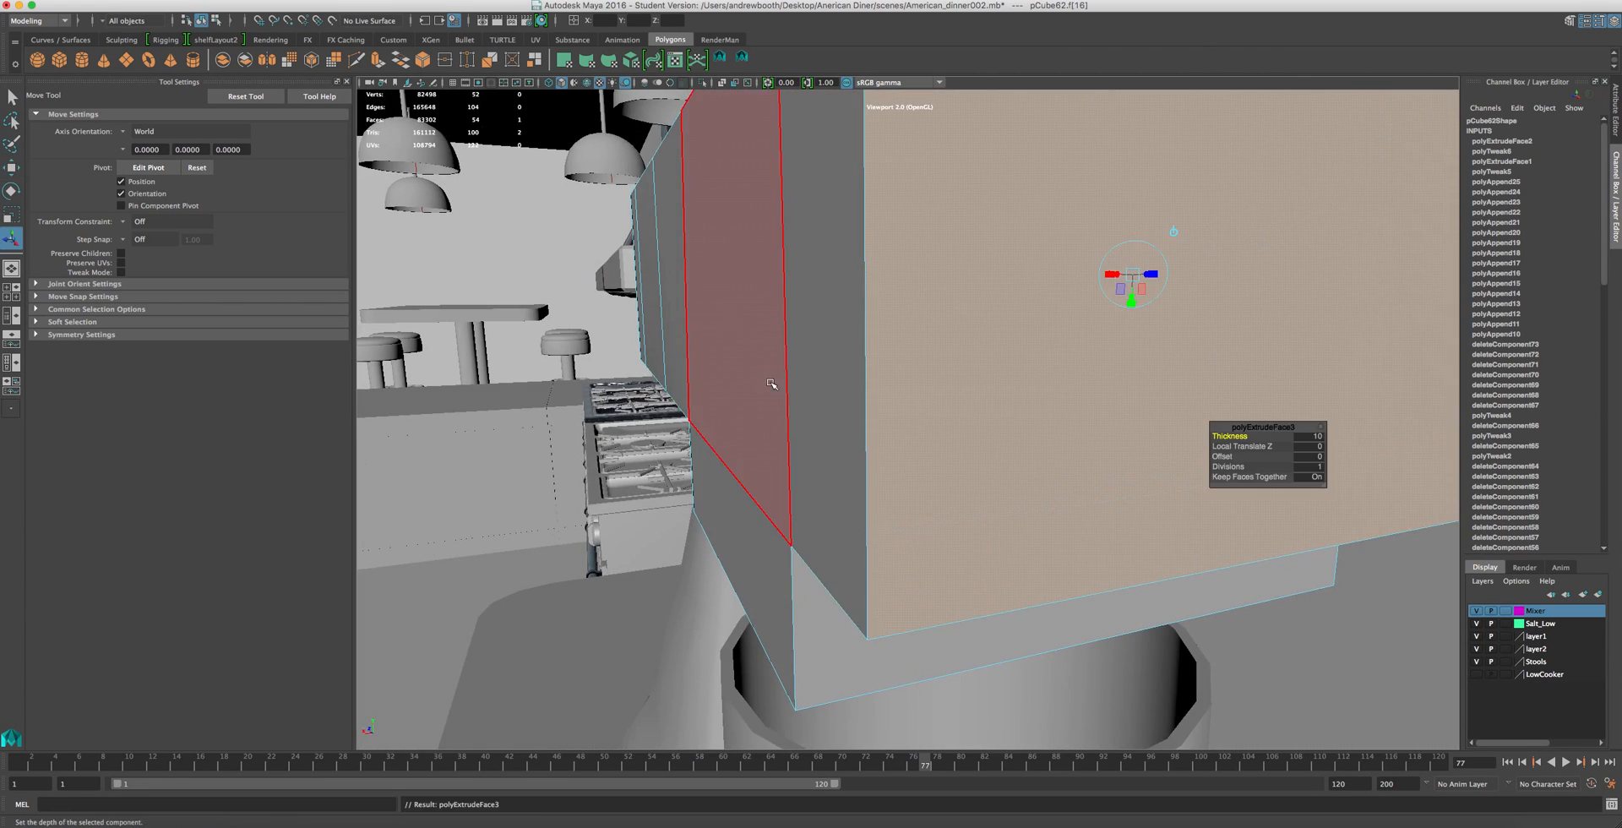
pyautogui.scroll(-3, 849, 425)
pyautogui.click(1304, 456)
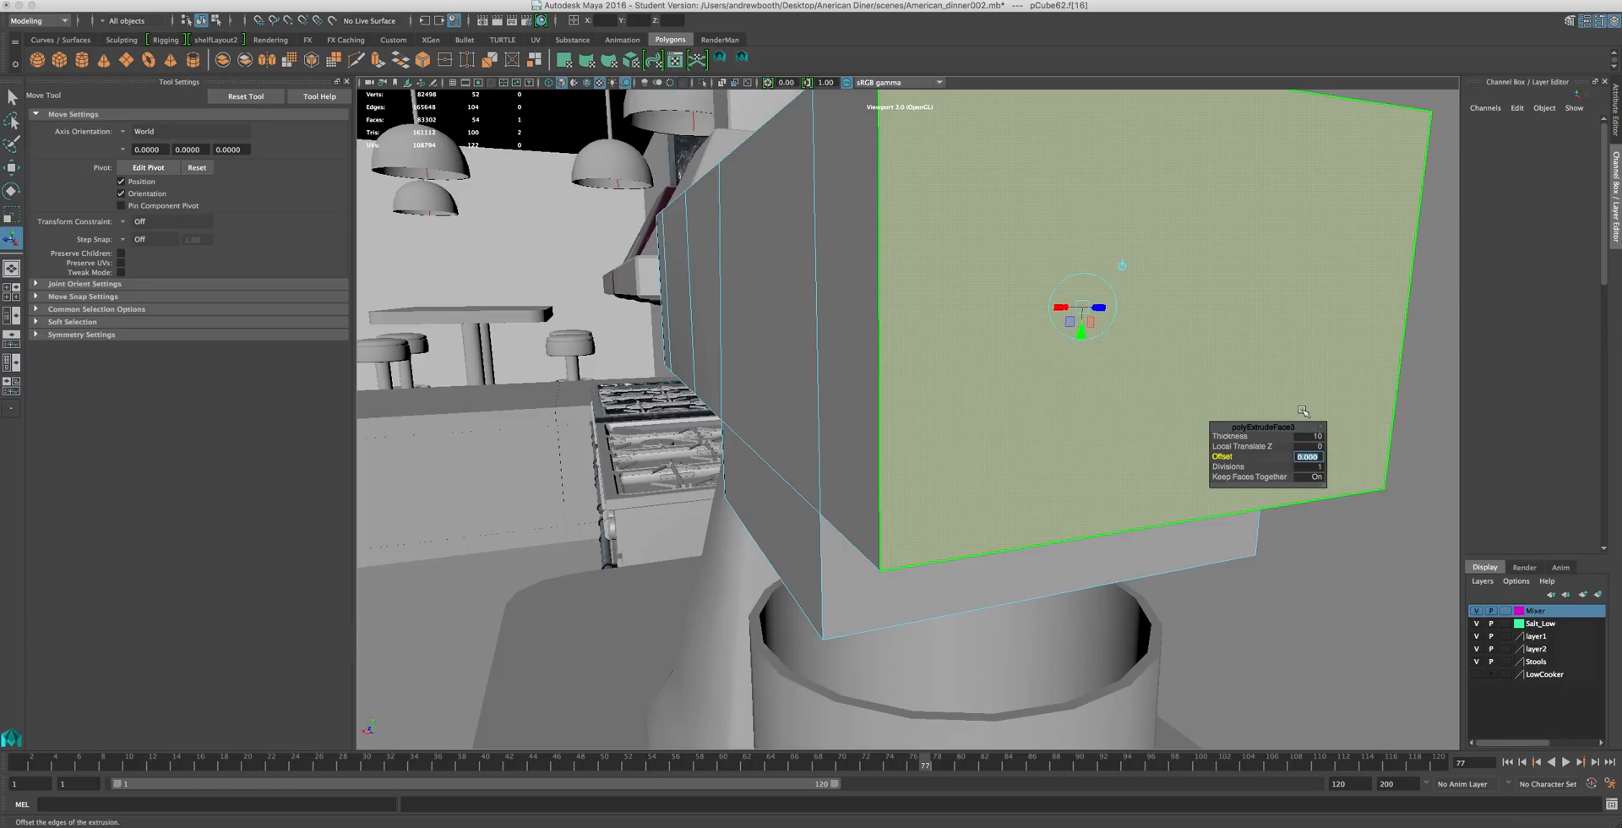
pyautogui.press('Return')
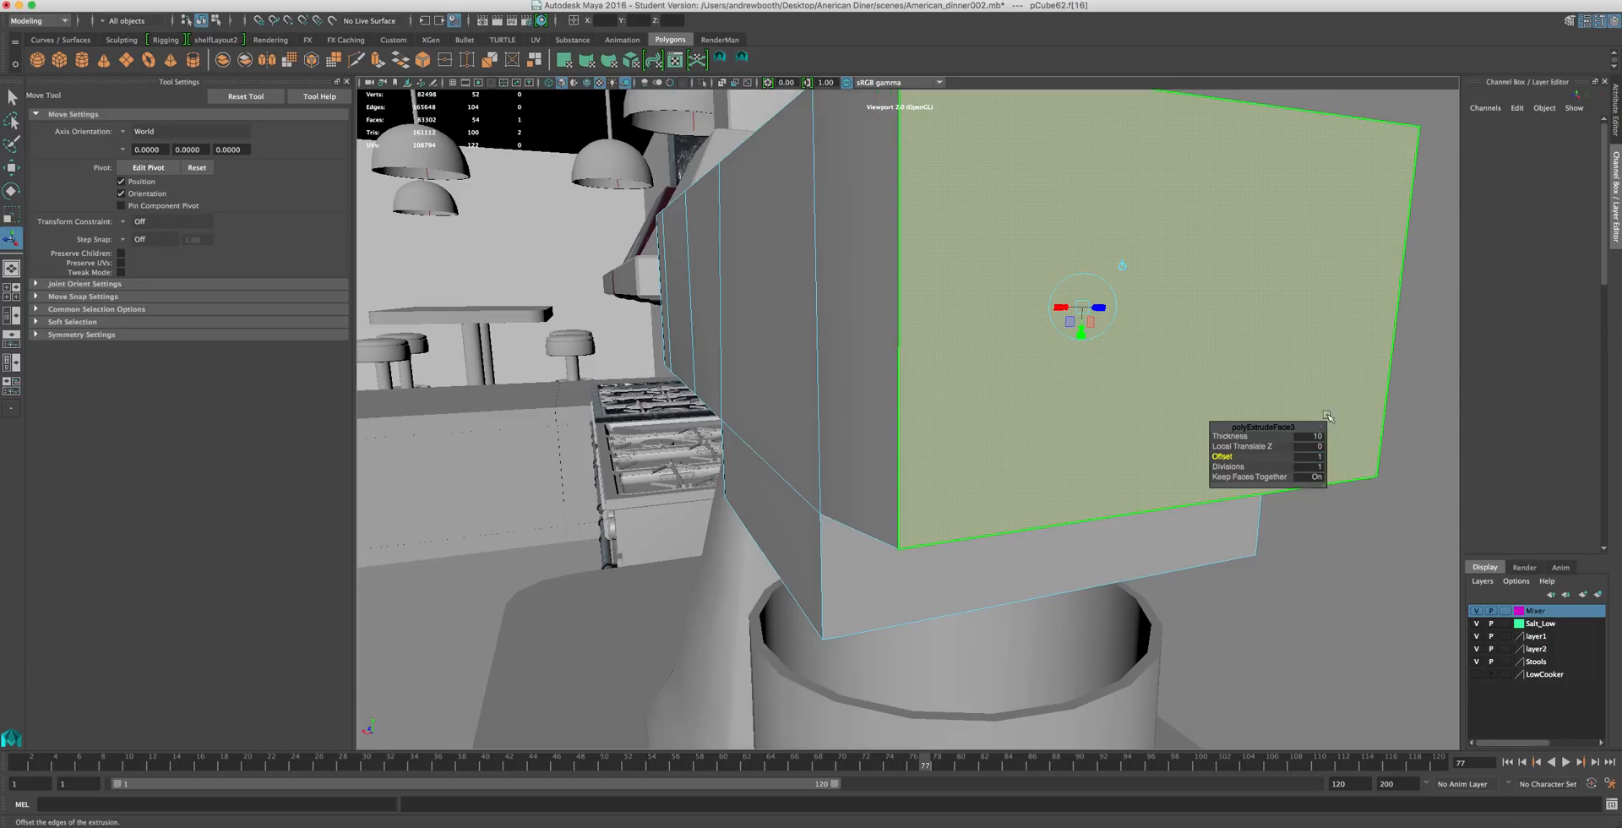
# - Set the front face extrusion to thickness 0 and offset 4, turning it into a flat inset
pyautogui.scroll(-10, 1230, 333)
pyautogui.scroll(6, 1250, 338)
pyautogui.click(1318, 435)
pyautogui.write('-')
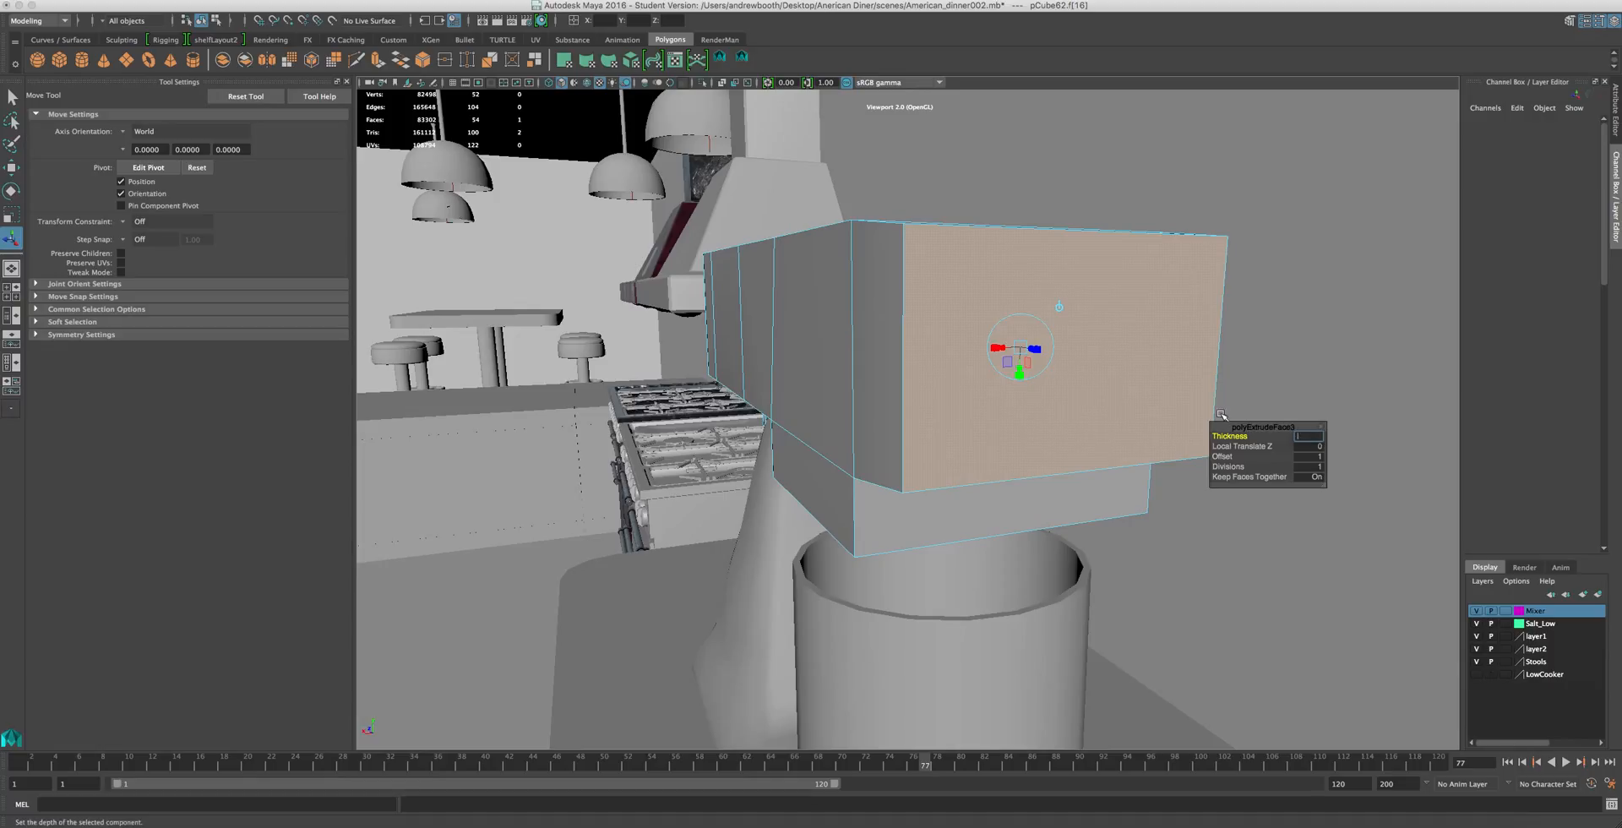
pyautogui.press('Return')
pyautogui.click(1308, 456)
pyautogui.write('4')
pyautogui.press('Return')
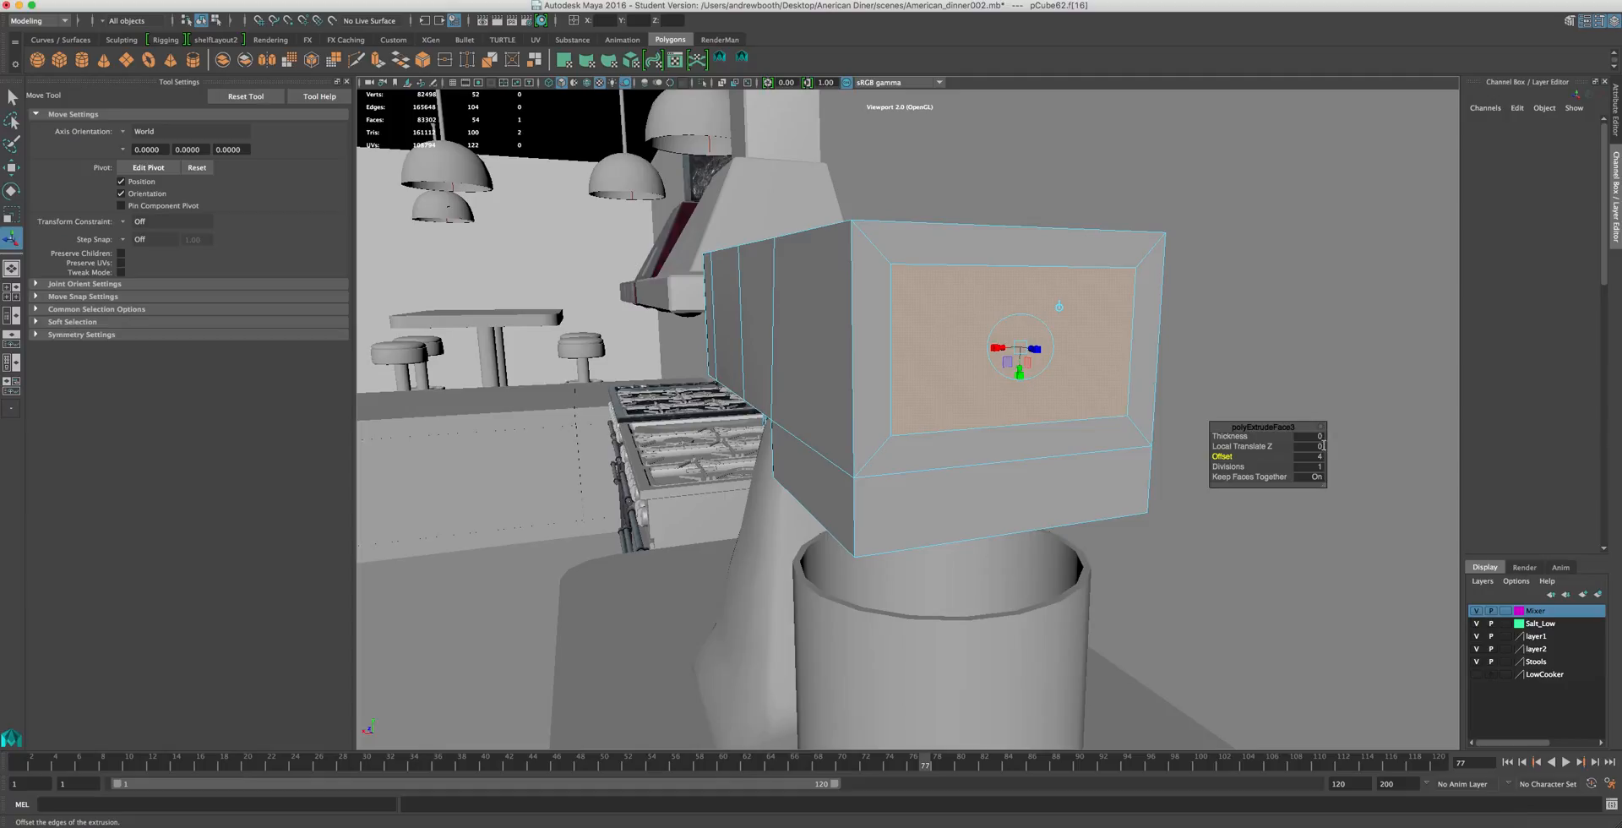
# - Scale the inset face on the mixer head's front end down in width and height to a small central rectangle
pyautogui.press('r')
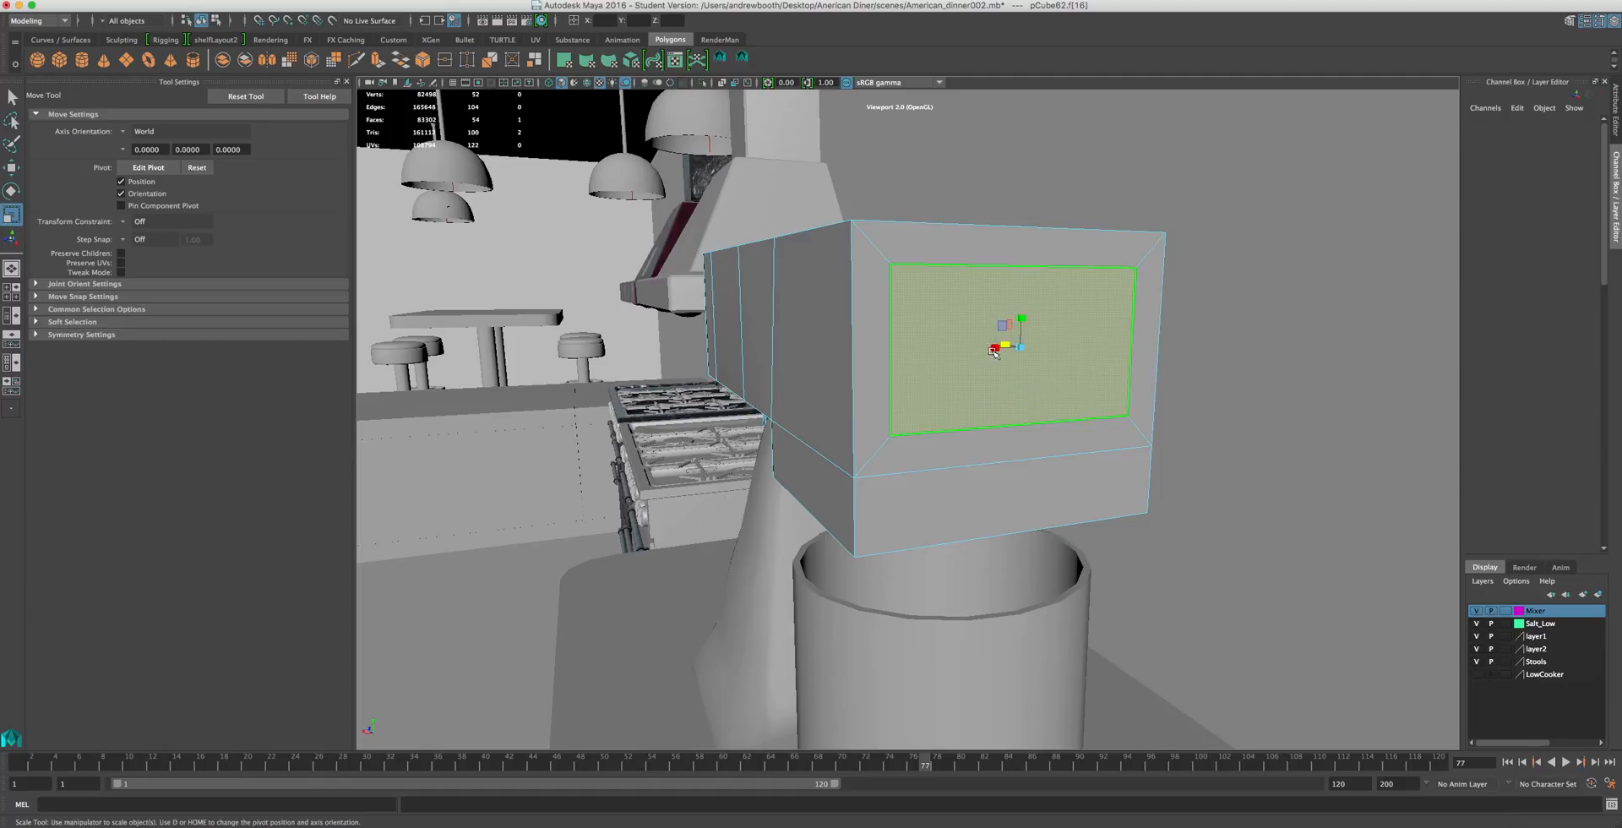
pyautogui.moveTo(996, 347); pyautogui.dragTo(1011, 350)
pyautogui.click(964, 345)
pyautogui.moveTo(990, 349); pyautogui.dragTo(1021, 338)
pyautogui.scroll(-4, 1021, 338)
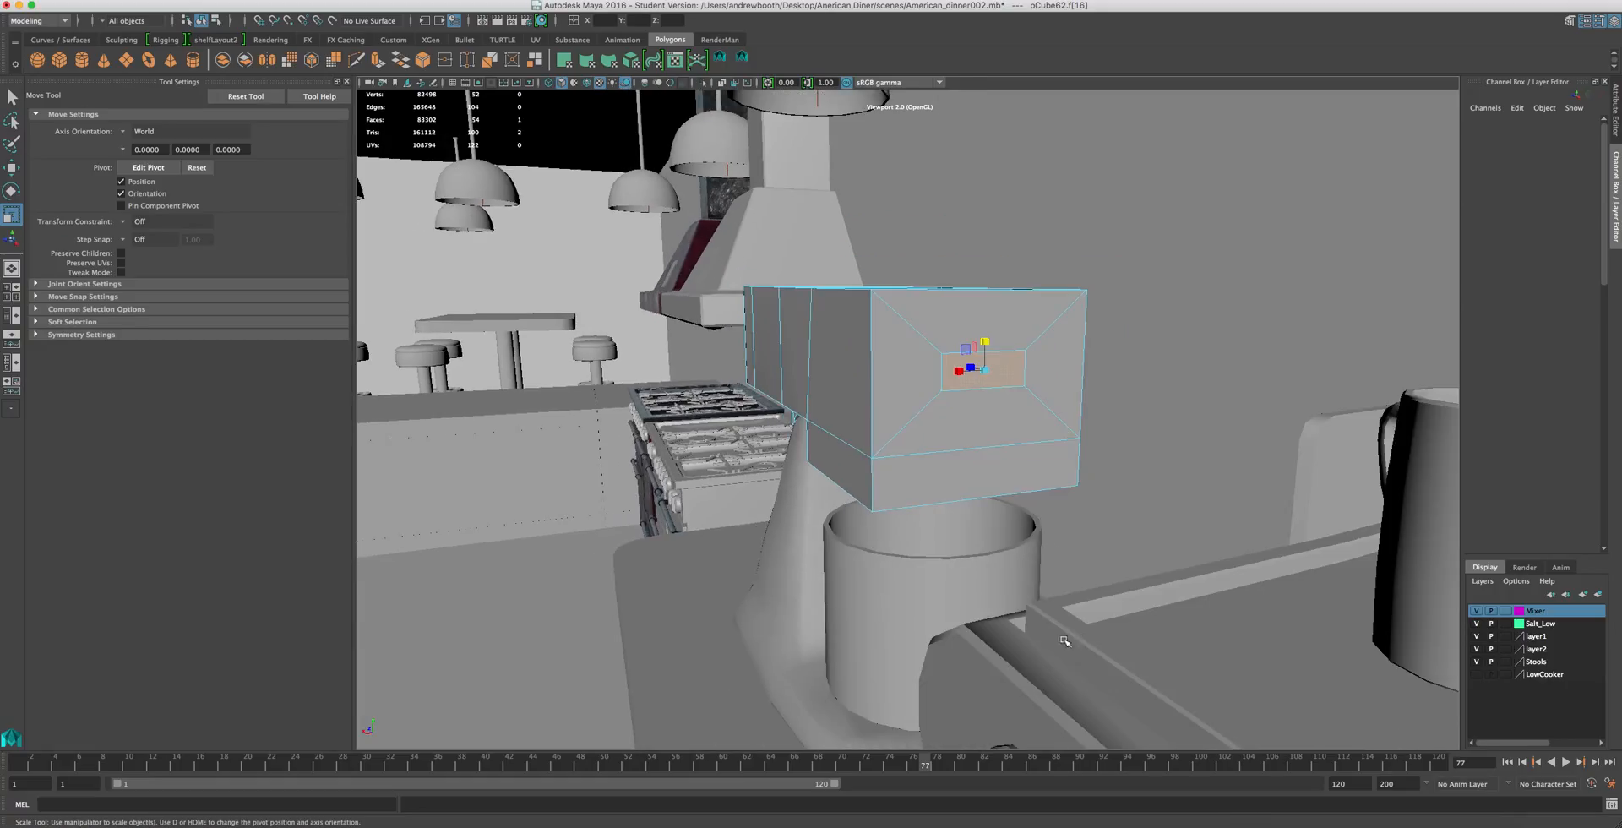
# - Check the food mixer photos in Firefox, and in Maya rescale the inset face on the head's front end to be taller and narrower
pyautogui.click(1157, 816)
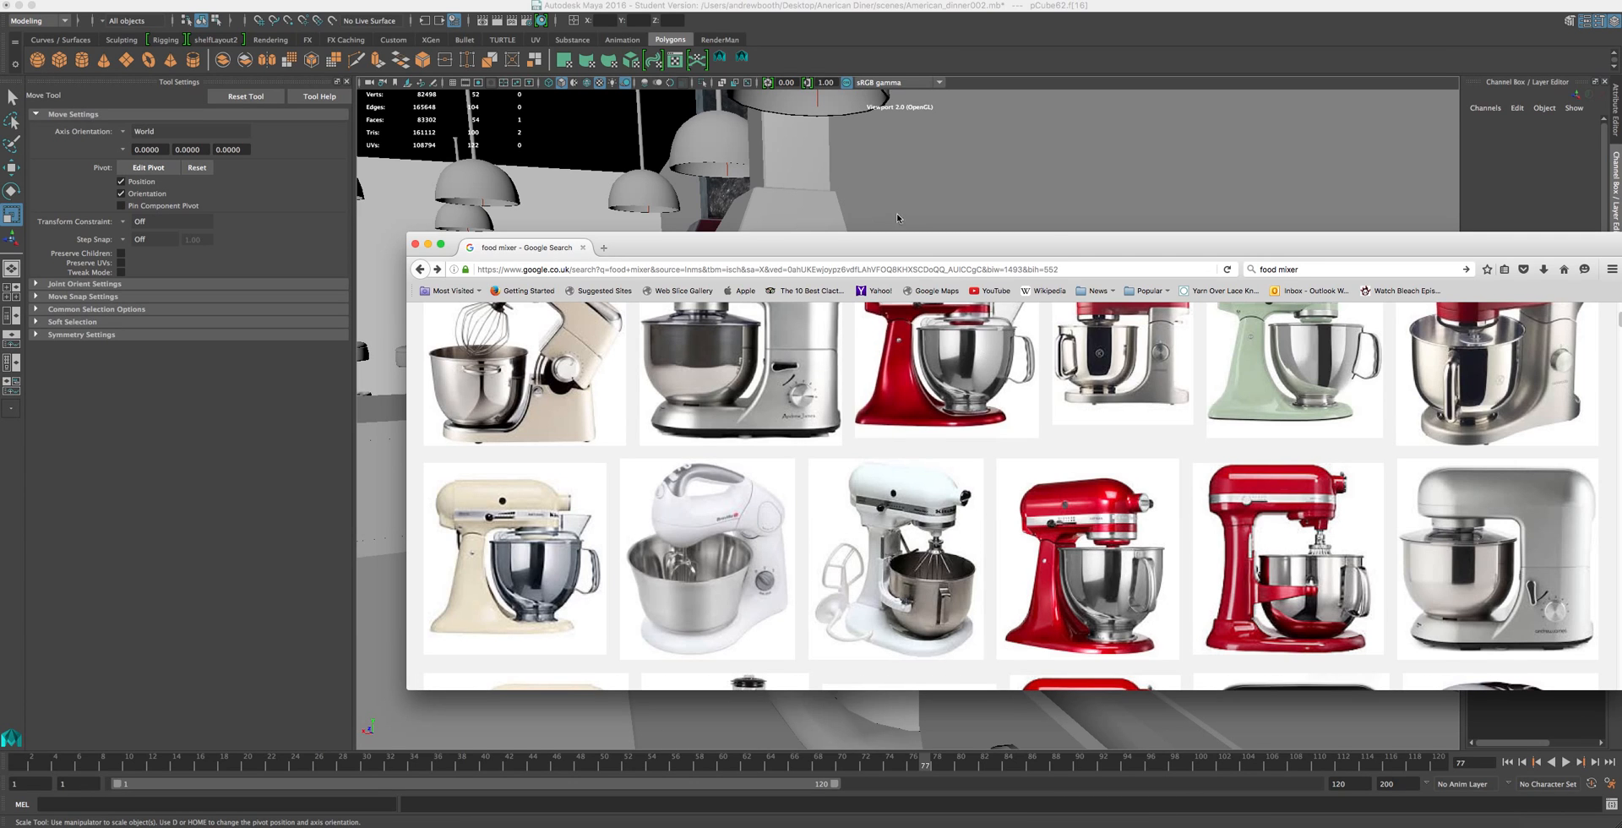
pyautogui.moveTo(897, 245); pyautogui.dragTo(845, 508)
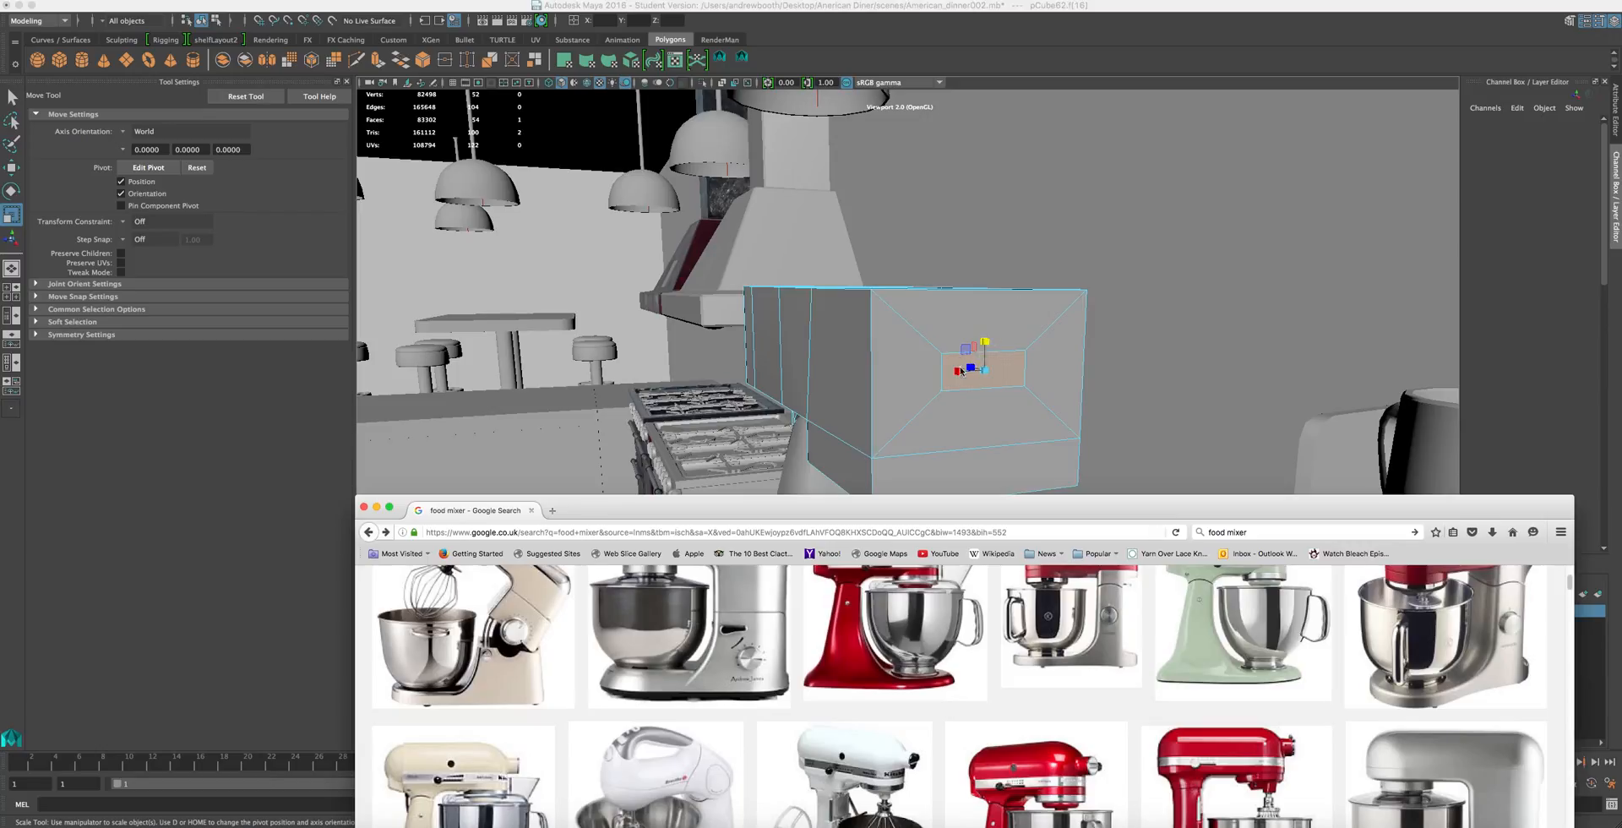
pyautogui.moveTo(955, 373)
pyautogui.mouseDown()
pyautogui.moveTo(974, 371)
pyautogui.moveTo(985, 326)
pyautogui.moveTo(944, 374)
pyautogui.moveTo(1003, 337)
pyautogui.moveTo(934, 362)
pyautogui.moveTo(932, 421)
pyautogui.moveTo(955, 397)
pyautogui.mouseUp()
pyautogui.scroll(6, 955, 397)
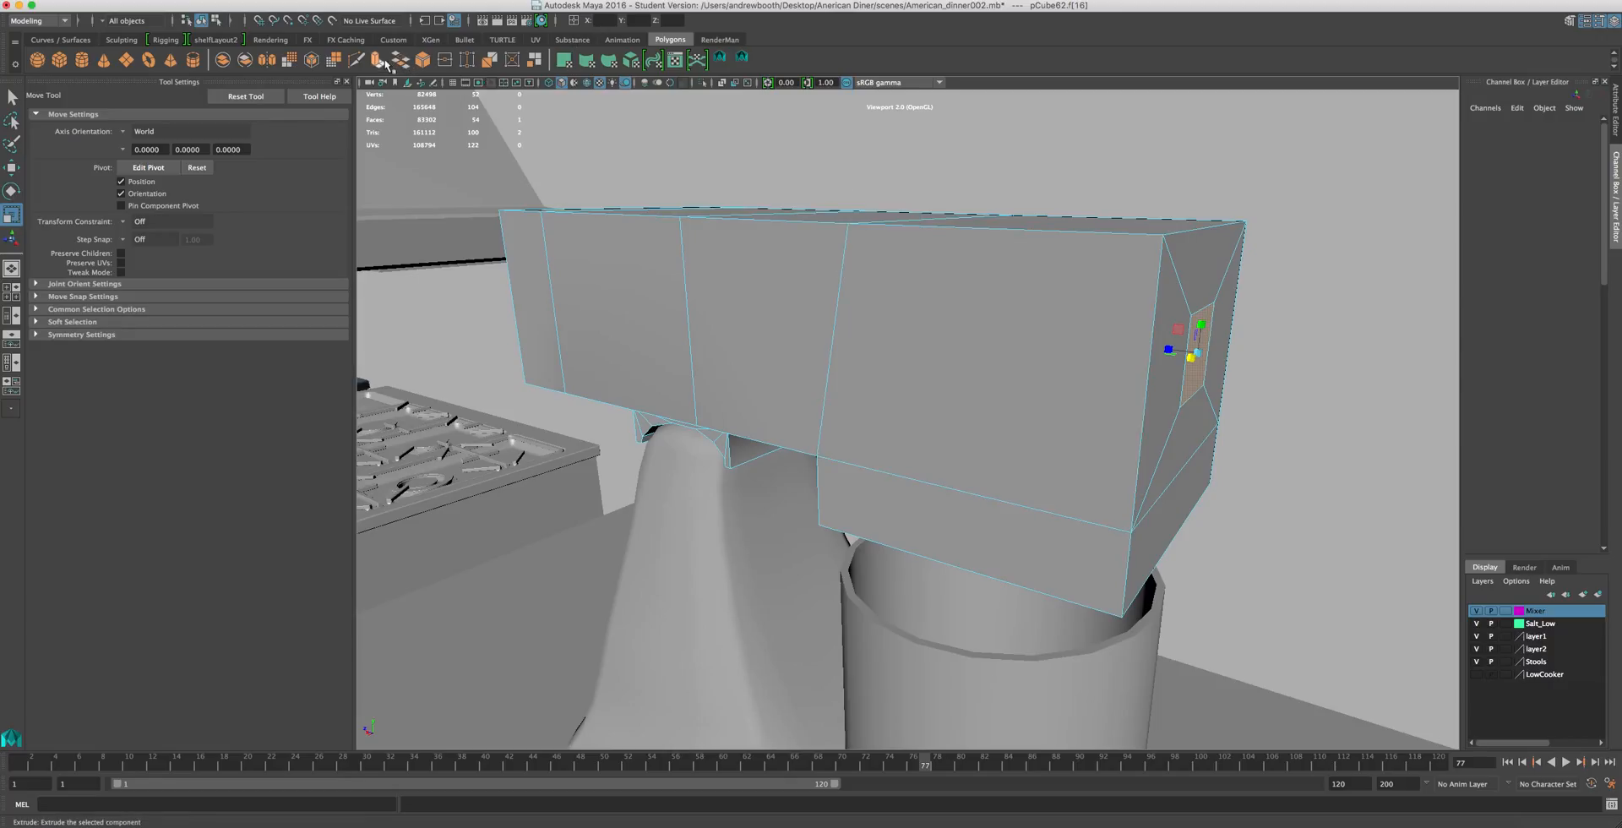
# - Extrude the inset face on the mixer head's front end outward into a shallow block, and return to object selection
pyautogui.scroll(-3, 745, 287)
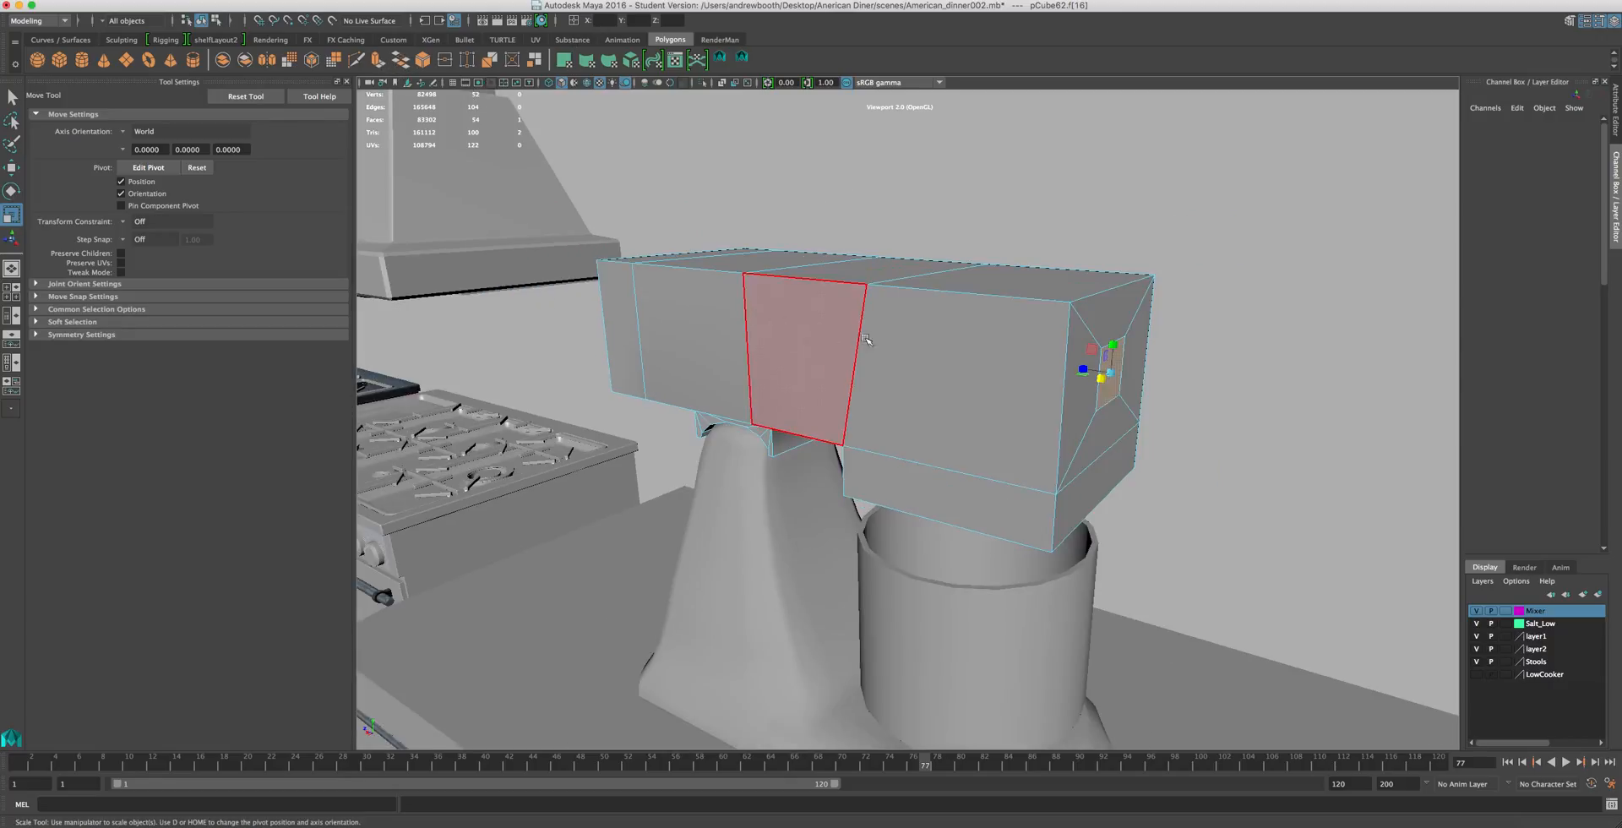
pyautogui.hotkey('ctrl', 'e')
pyautogui.click(1311, 435)
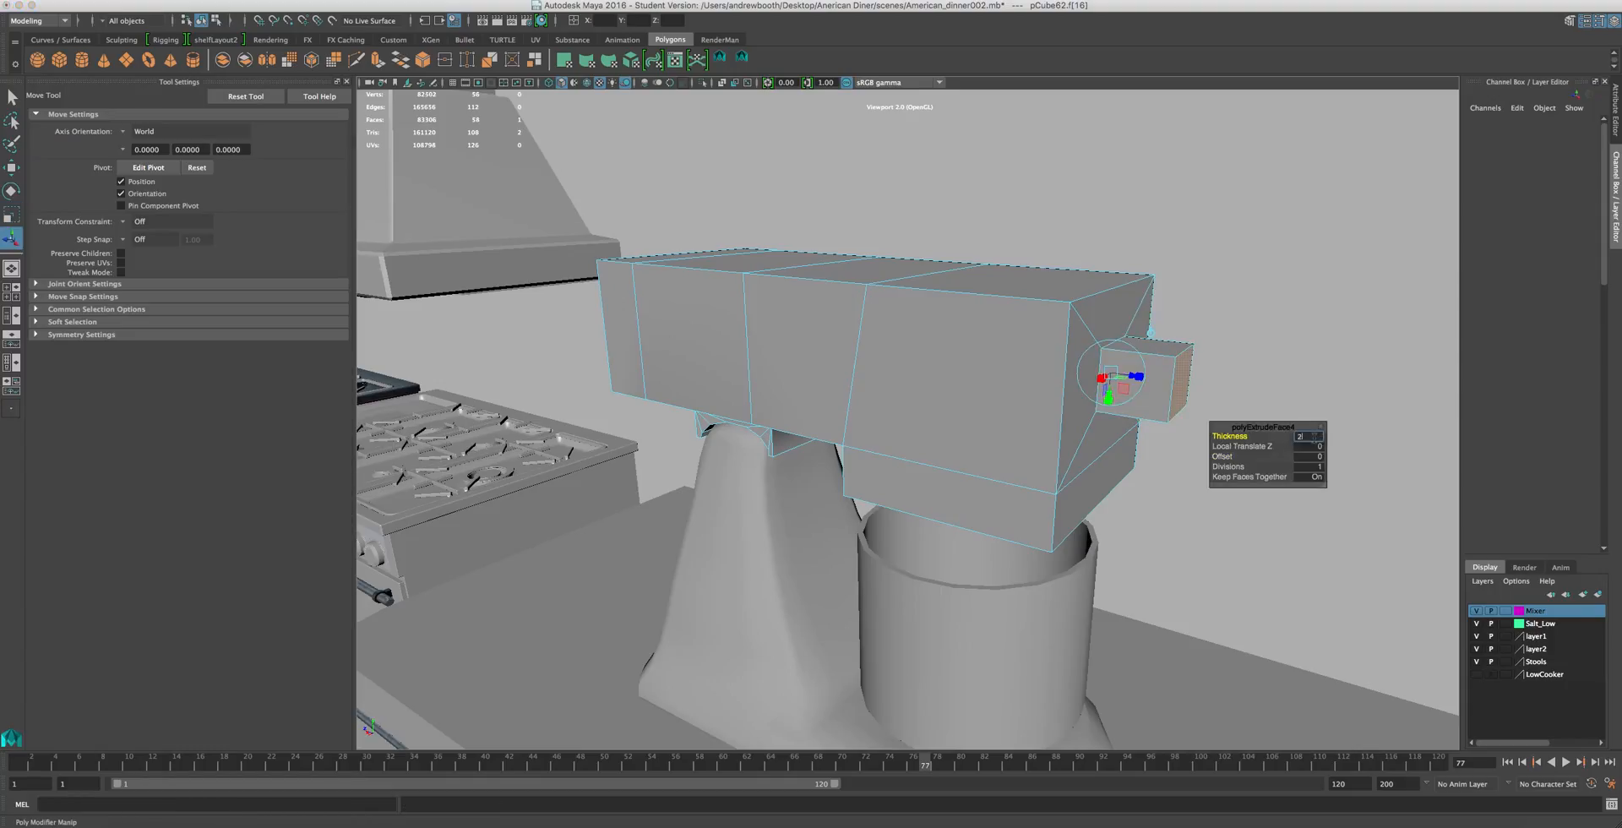
pyautogui.press('Return')
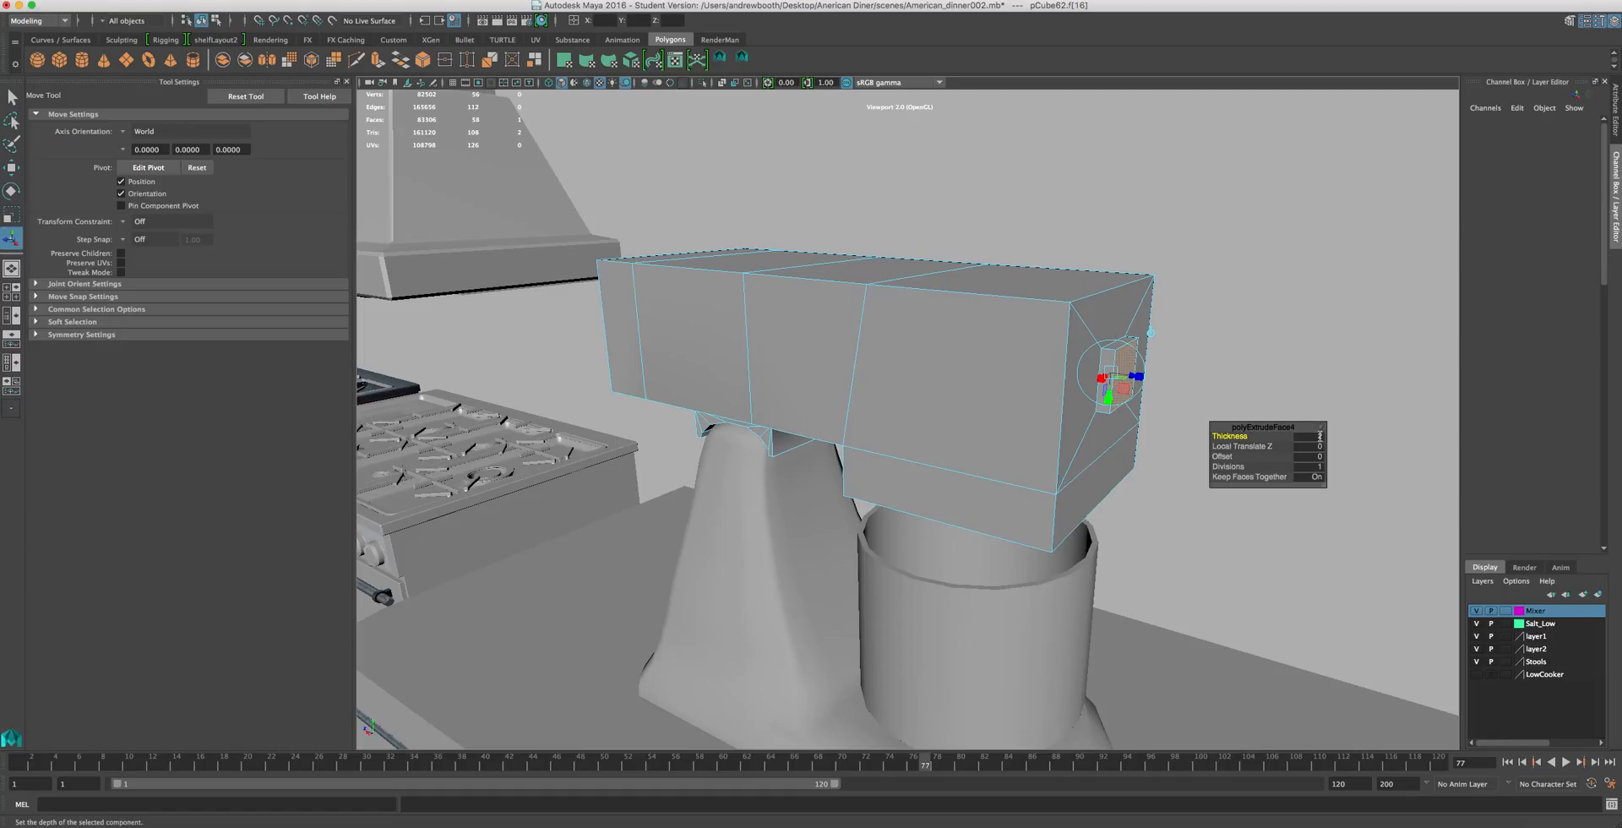
pyautogui.click(1319, 438)
pyautogui.press('Return')
pyautogui.scroll(-2, 812, 349)
pyautogui.moveTo(868, 353); pyautogui.dragTo(914, 339, button='right')
pyautogui.scroll(3, 802, 358)
pyautogui.click(800, 358)
pyautogui.scroll(-5, 800, 357)
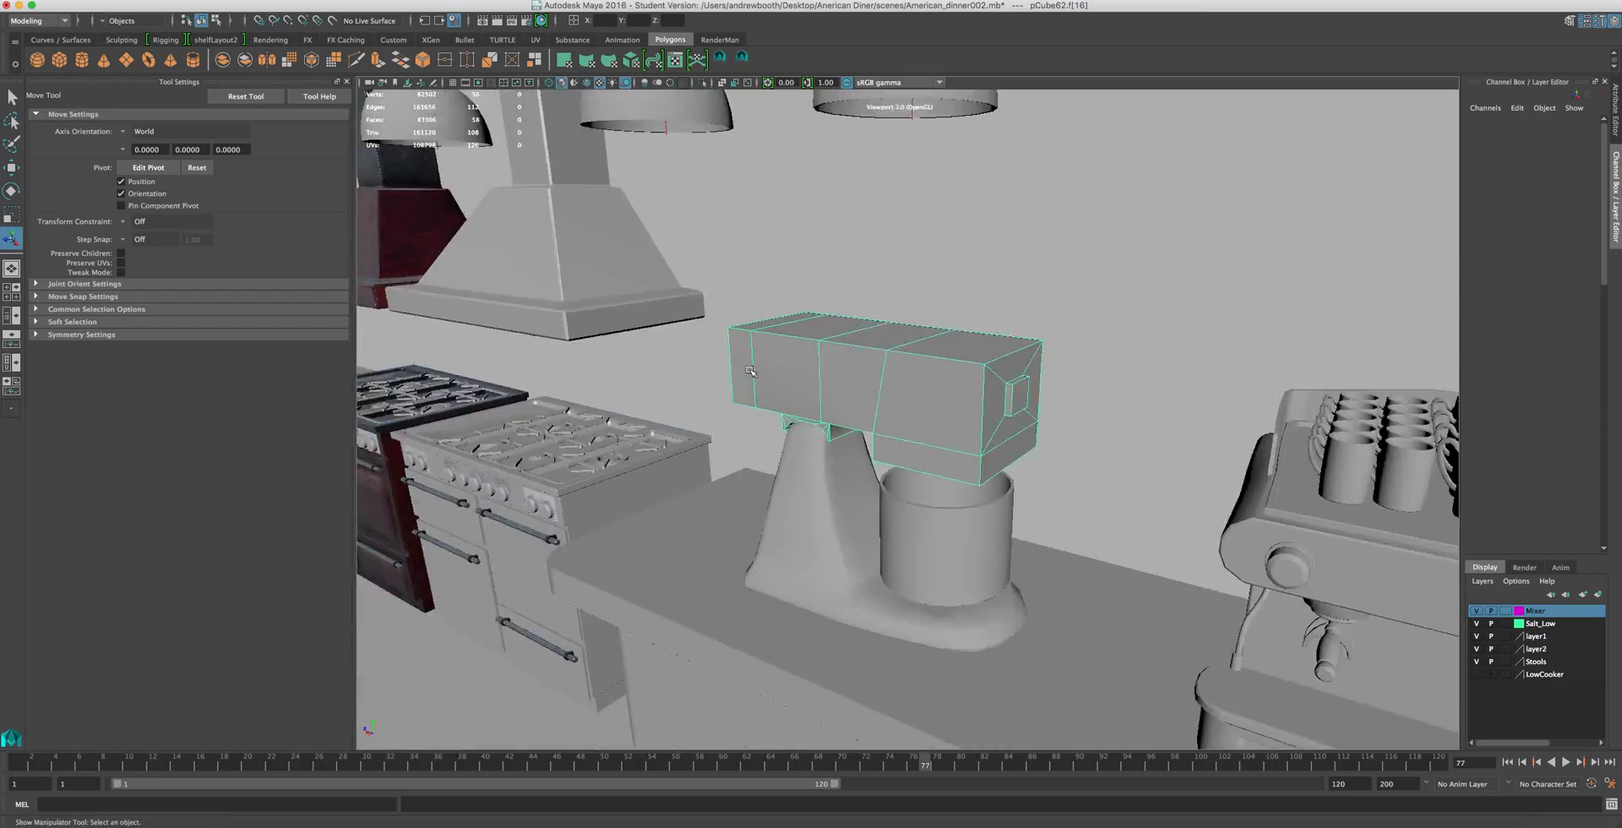
# - Select the mixer bowl and isolate it in the viewport with its underside in view
pyautogui.scroll(4, 716, 655)
pyautogui.click(959, 627)
pyautogui.scroll(5, 946, 597)
pyautogui.scroll(-2, 897, 484)
pyautogui.scroll(2, 879, 494)
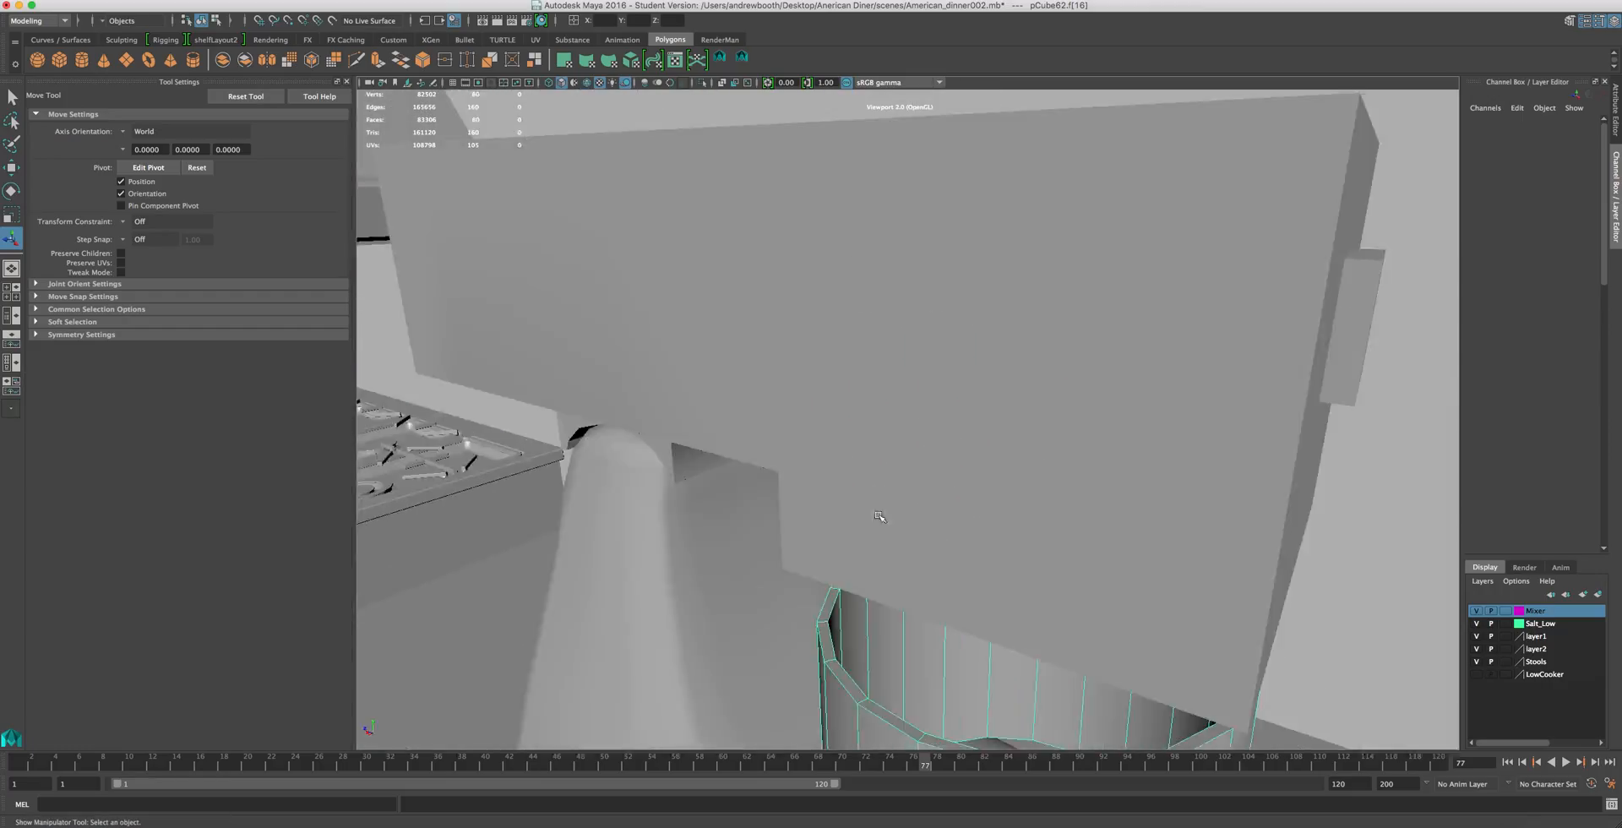
pyautogui.click(704, 82)
pyautogui.scroll(5, 778, 418)
pyautogui.keyDown('alt'); pyautogui.moveTo(745, 372); pyautogui.dragTo(715, 185); pyautogui.keyUp('alt')
pyautogui.scroll(4, 673, 257)
pyautogui.scroll(-3, 661, 255)
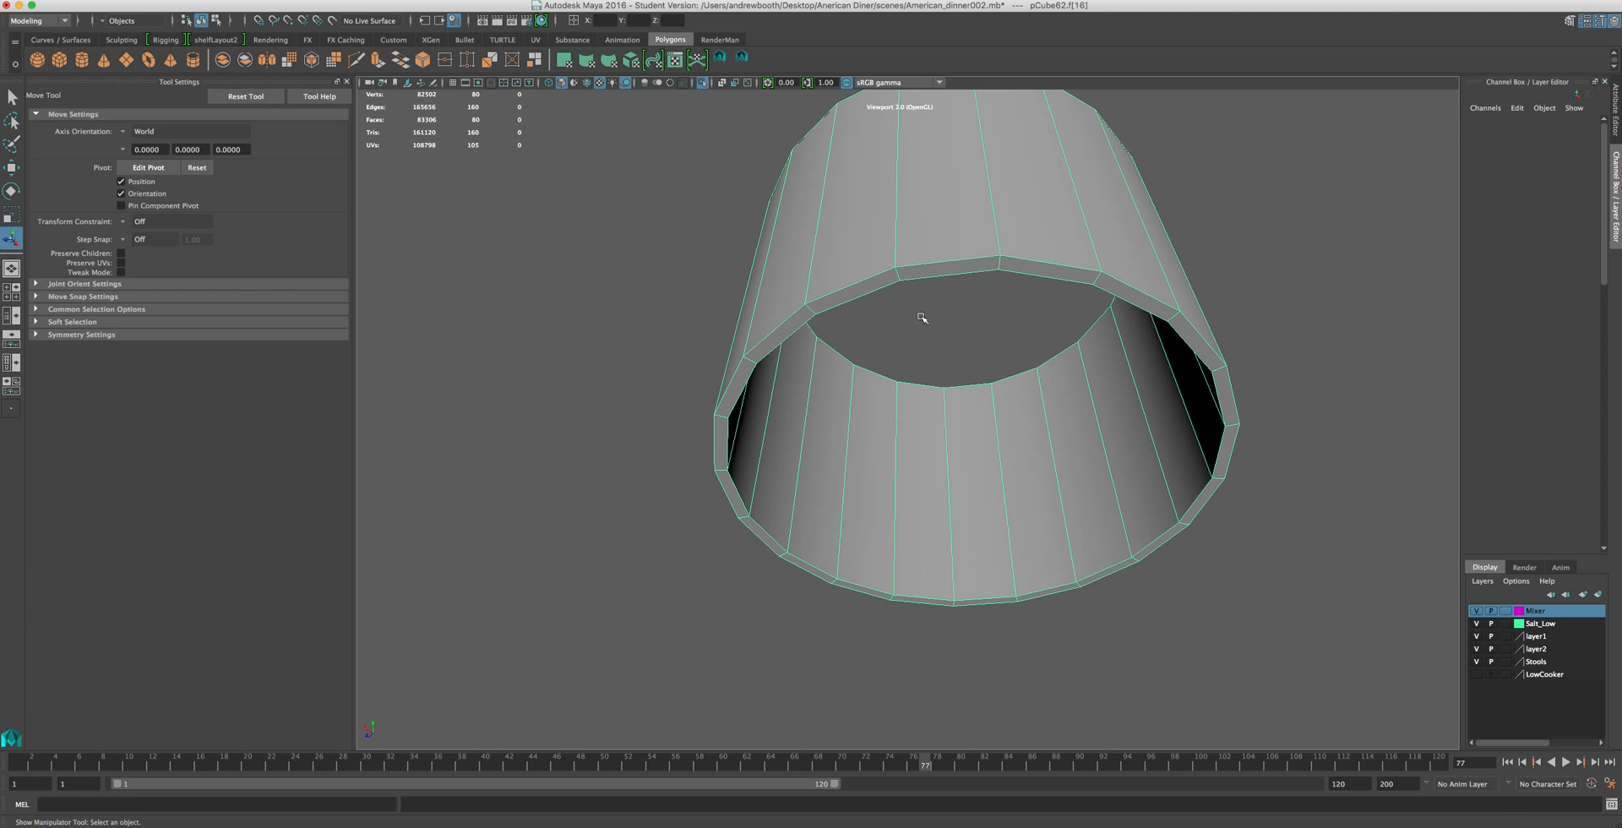
pyautogui.moveTo(937, 273); pyautogui.dragTo(938, 278, button='right')
pyautogui.click(919, 282)
pyautogui.doubleClick(908, 277)
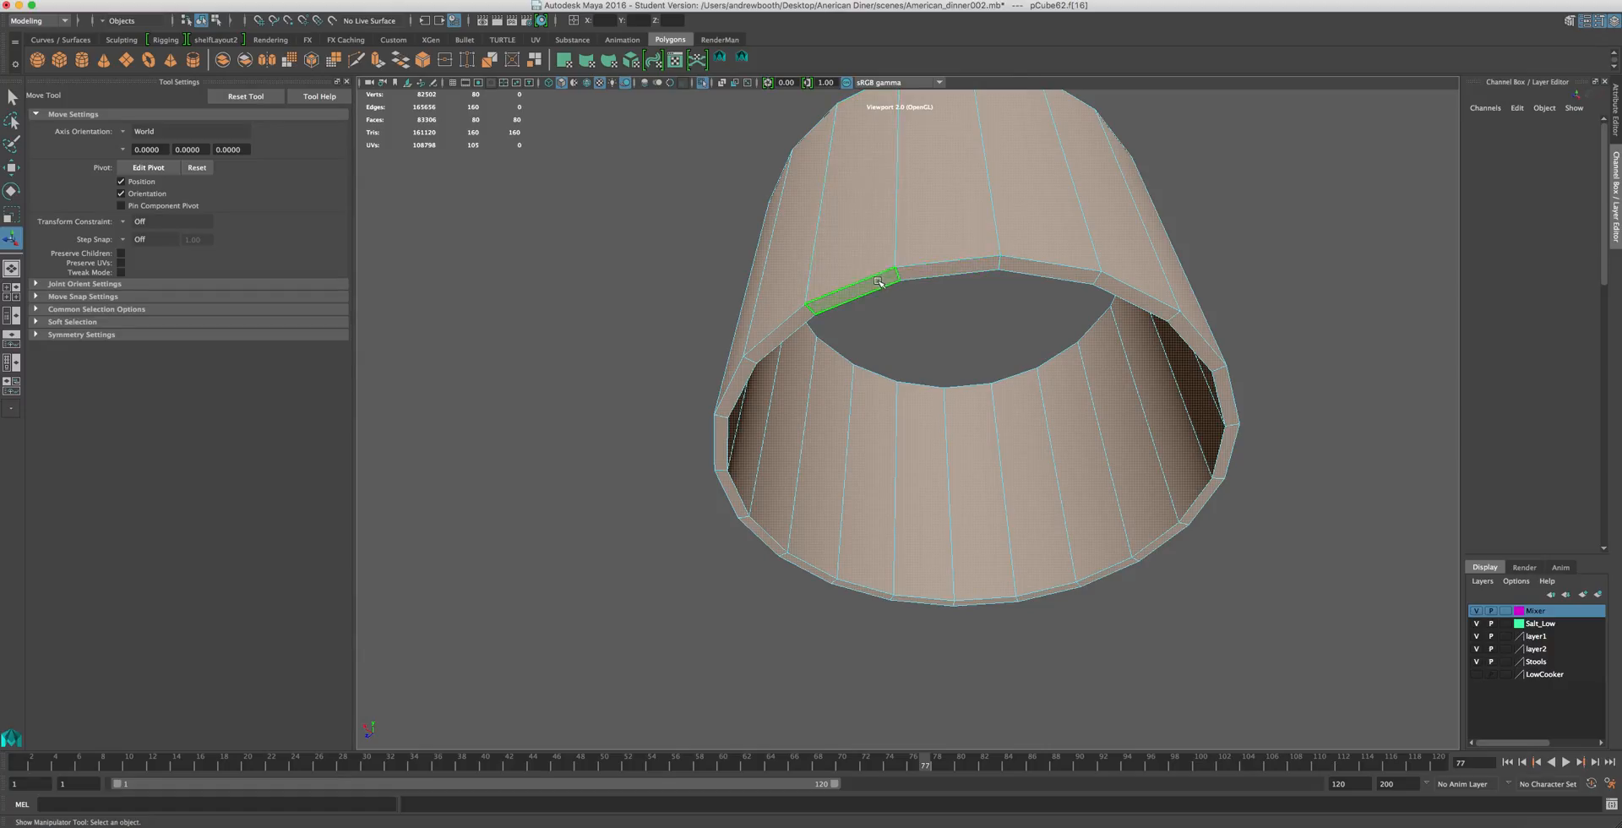
pyautogui.click(878, 281)
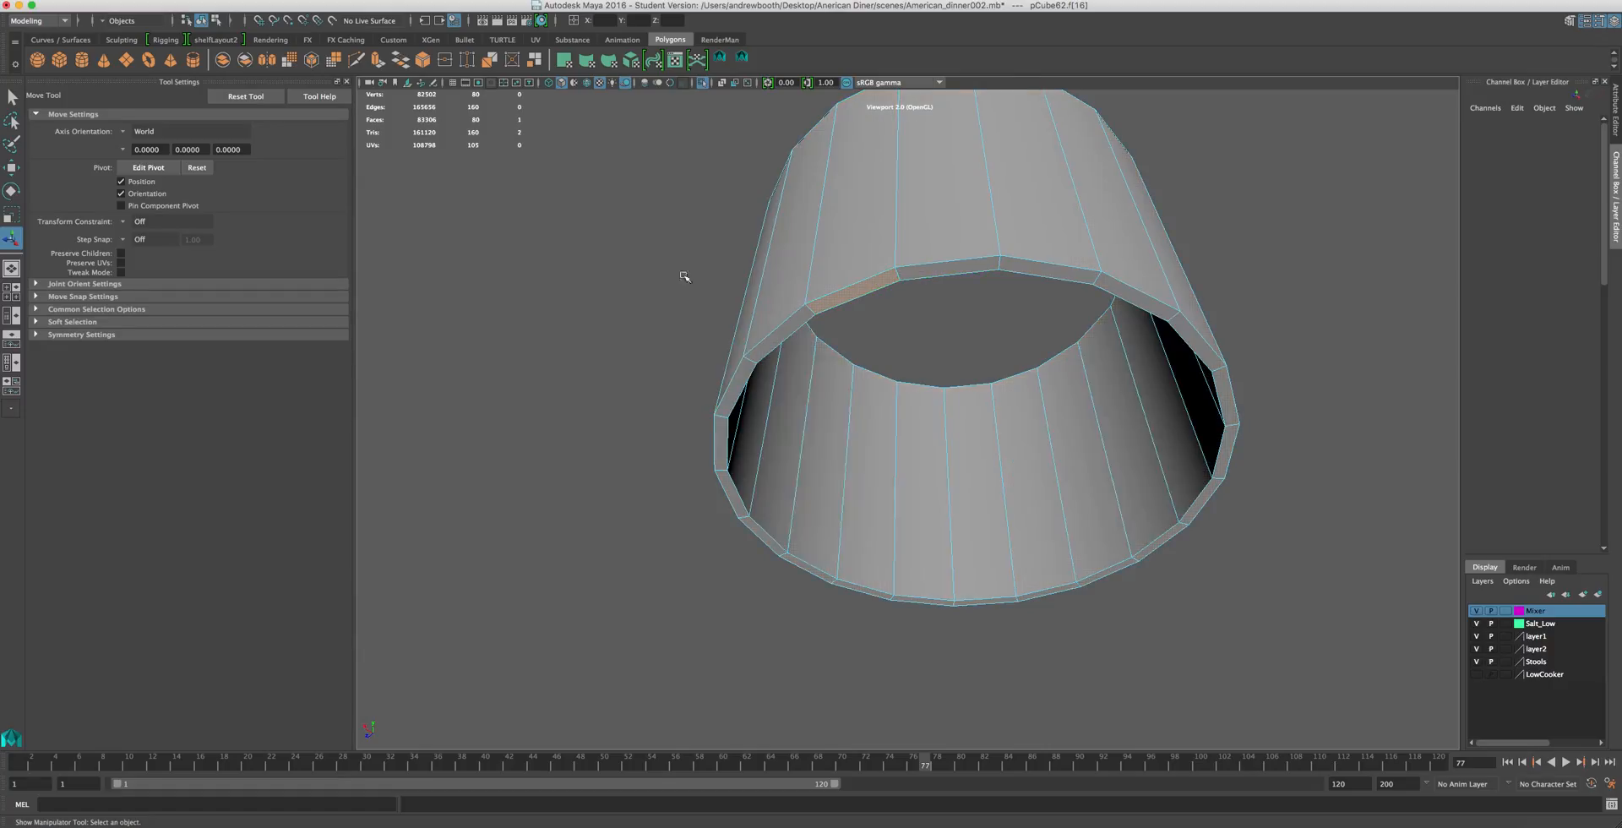
pyautogui.keyDown('shift'); pyautogui.doubleClick(801, 325); pyautogui.keyUp('shift')
# - Select the inner edge loop at the bowl's underside and move it slightly upward
pyautogui.moveTo(885, 288); pyautogui.dragTo(899, 258, button='right')
pyautogui.click(916, 597)
pyautogui.press('w')
pyautogui.moveTo(968, 448); pyautogui.dragTo(968, 440)
# - Delete the ring of faces between the inner and outer walls at the bowl's underside
pyautogui.rightClick(909, 610)
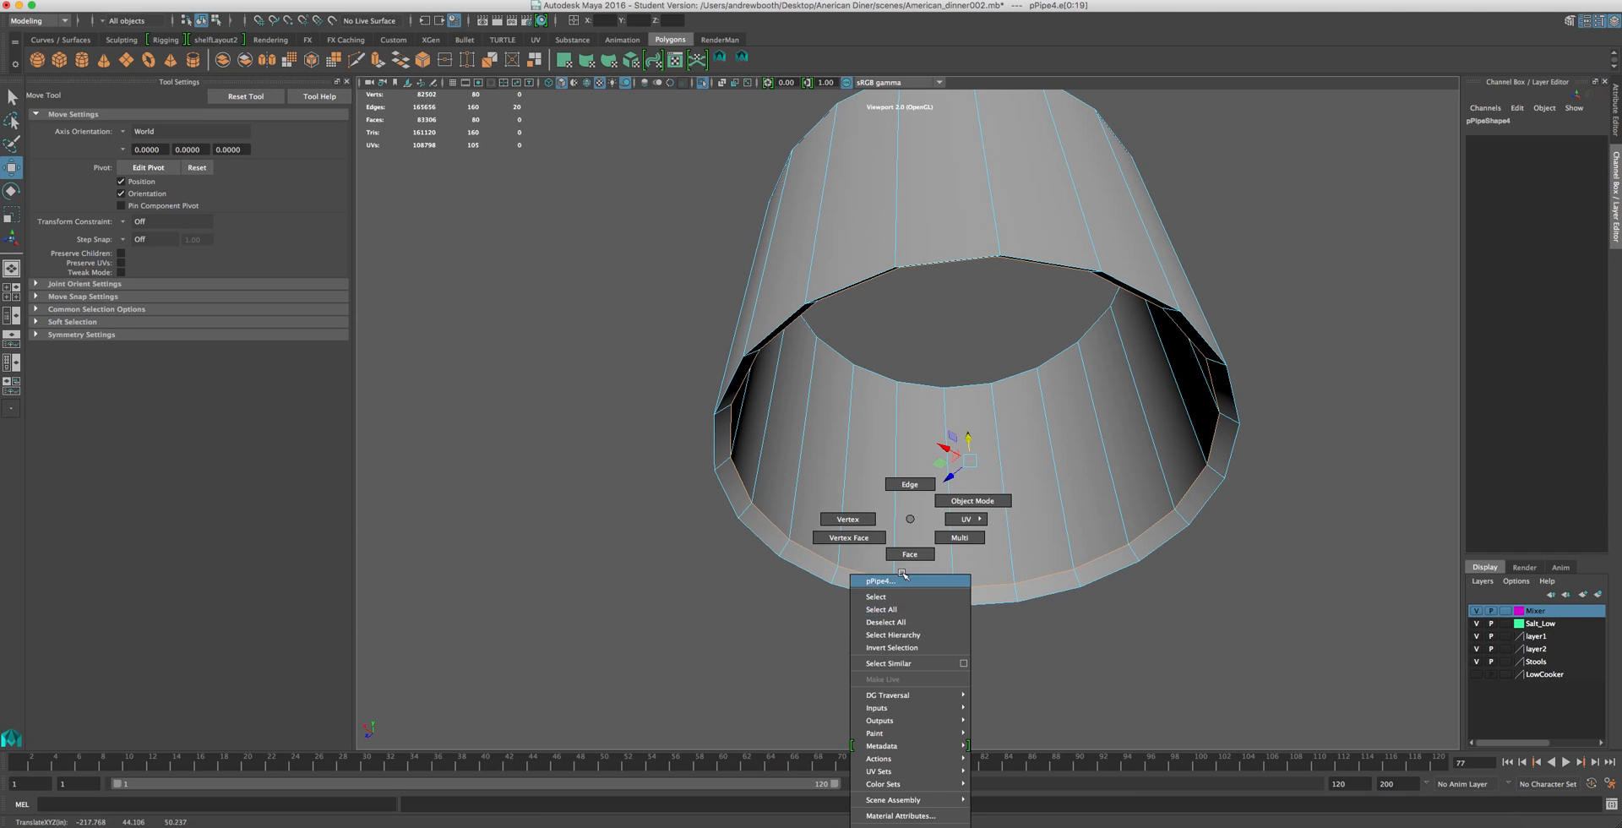
pyautogui.click(909, 554)
pyautogui.click(872, 585)
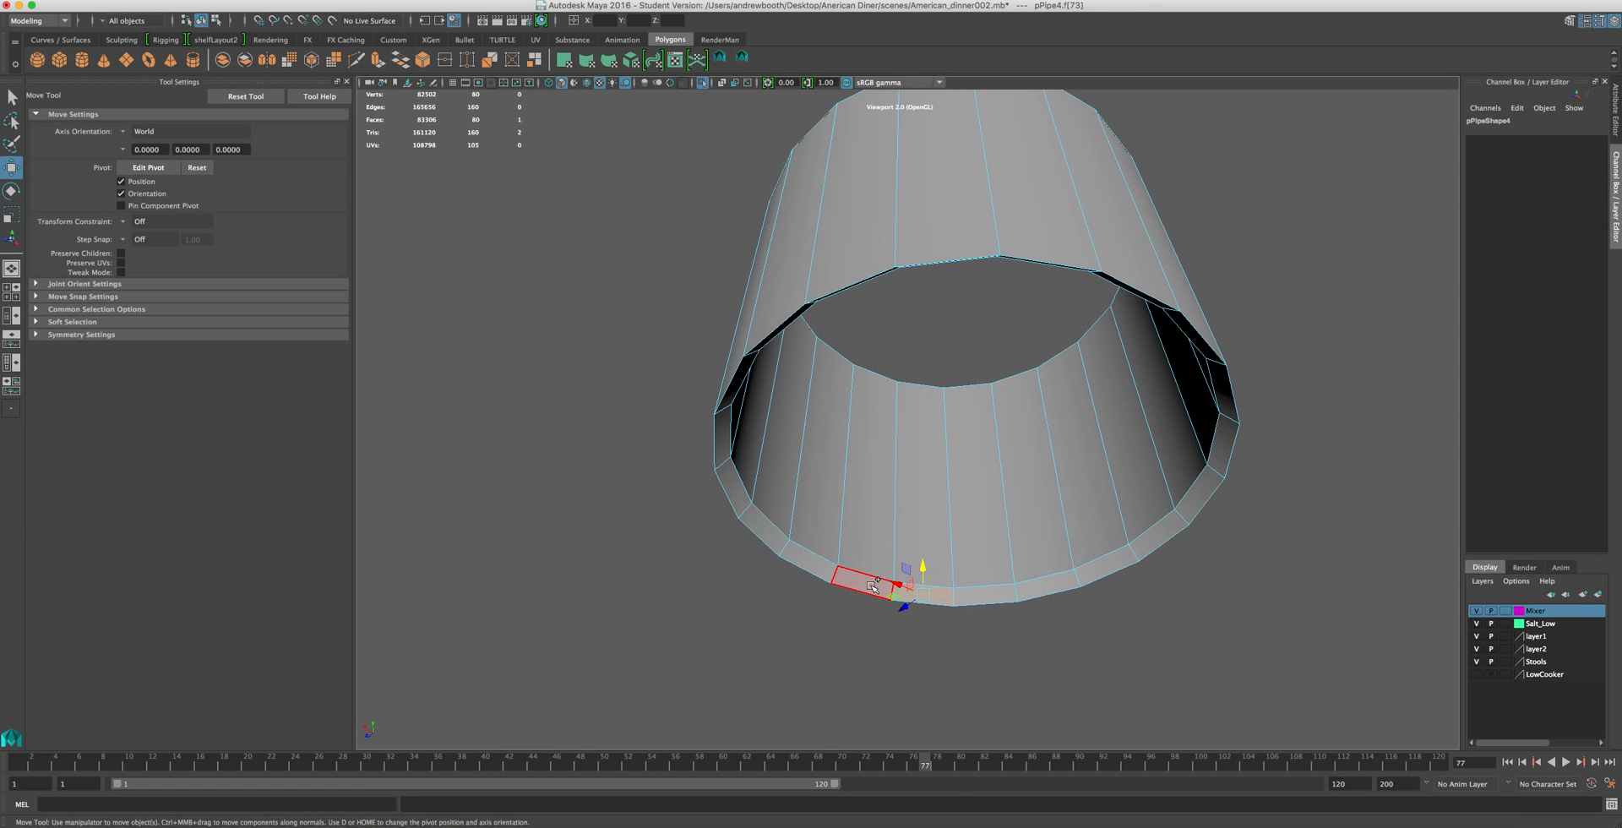
pyautogui.doubleClick(871, 585)
pyautogui.press('Delete')
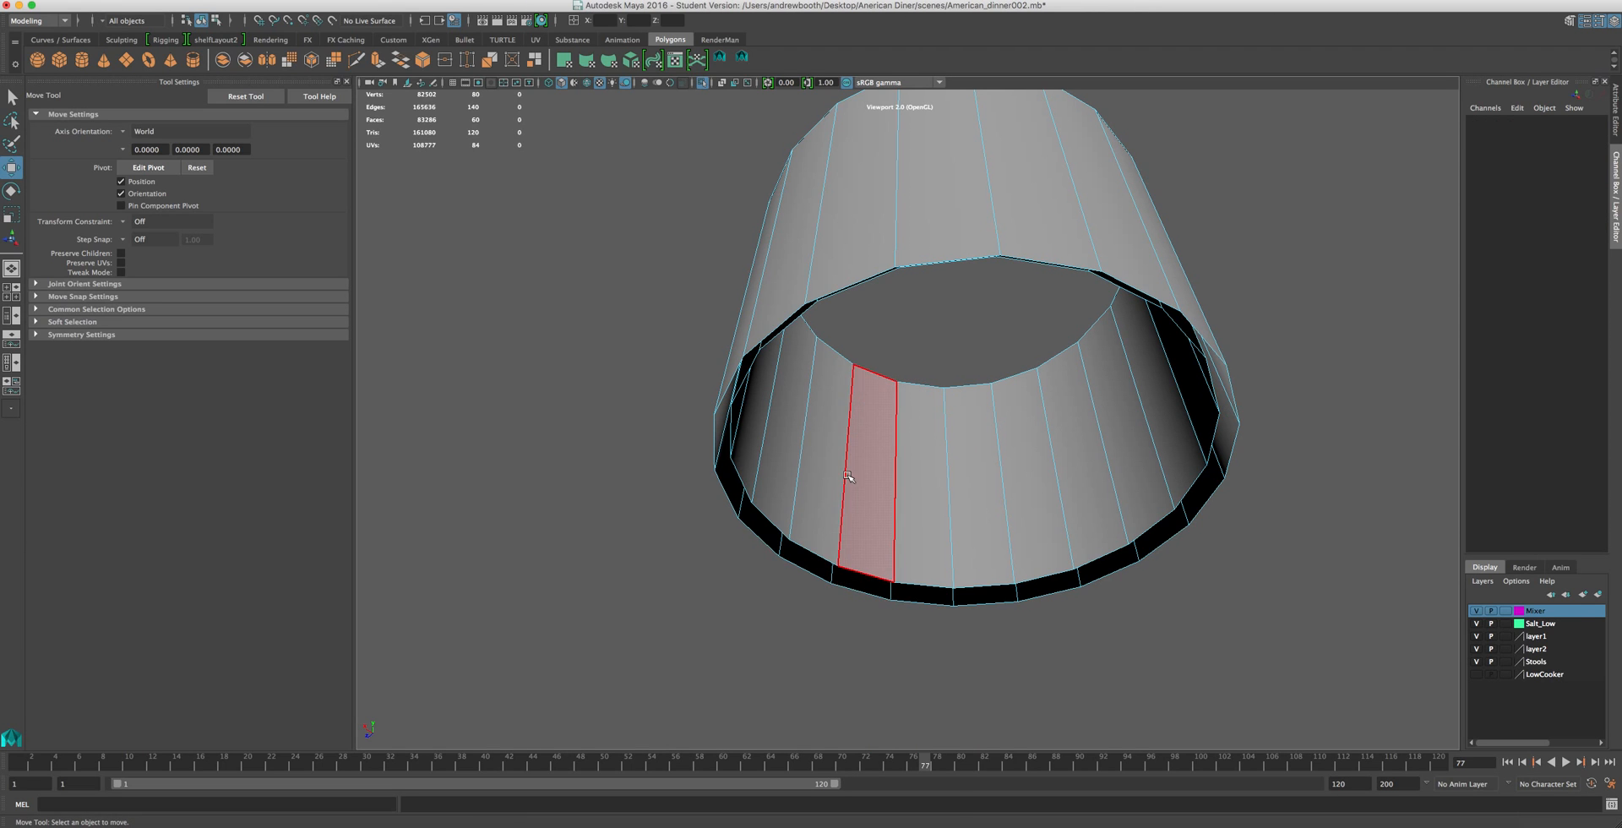
# - Bridge two opposite outer edges of the bowl's open underside with a central strip using the Append to Polygon tool
pyautogui.keyDown('alt'); pyautogui.moveTo(845, 498); pyautogui.dragTo(887, 427); pyautogui.keyUp('alt')
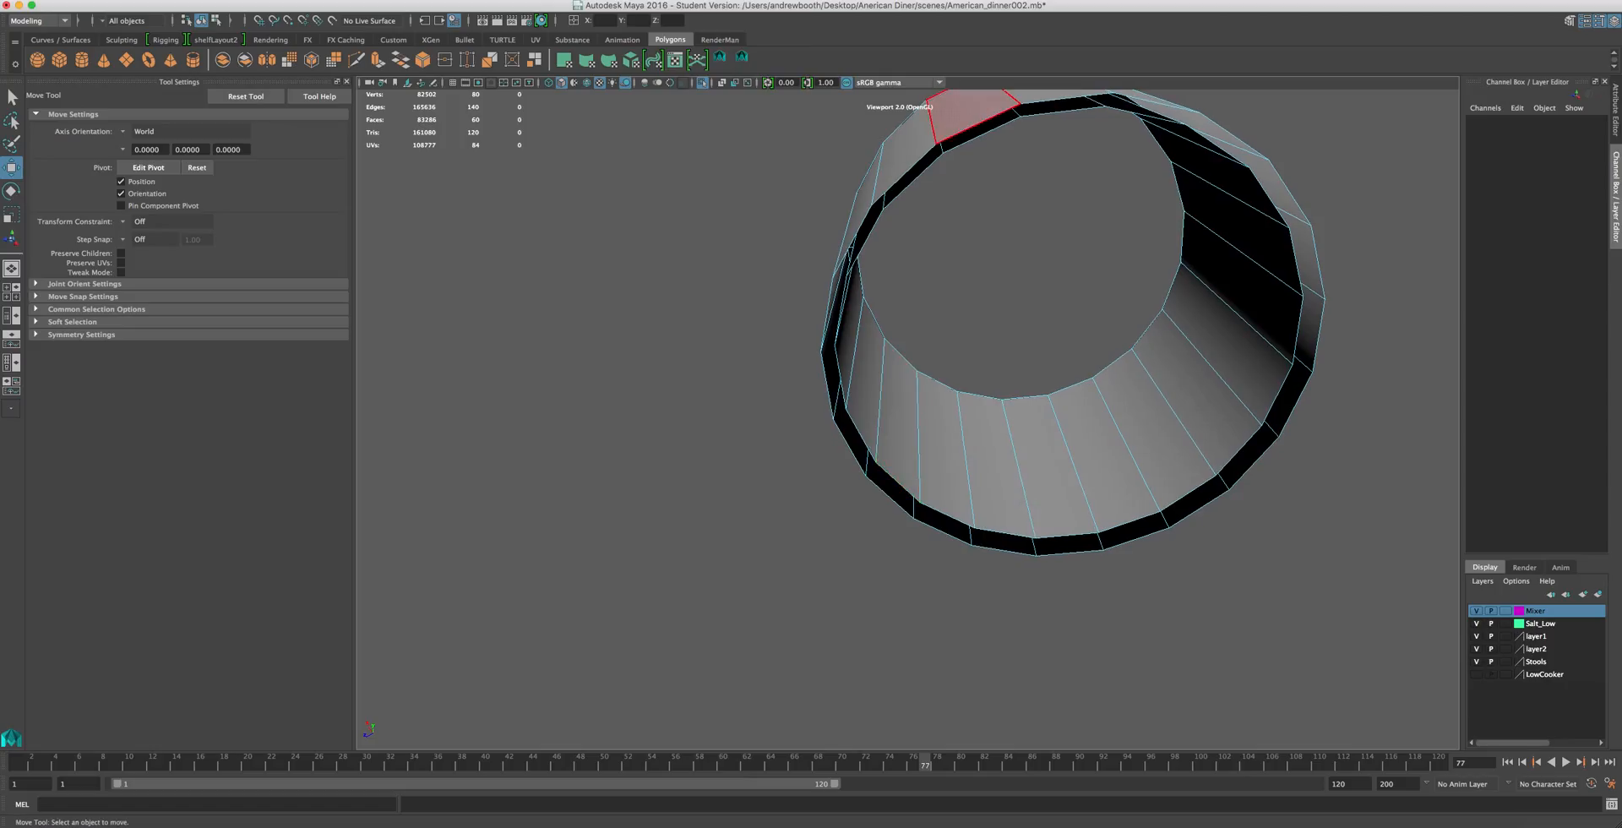
pyautogui.moveTo(489, 2)
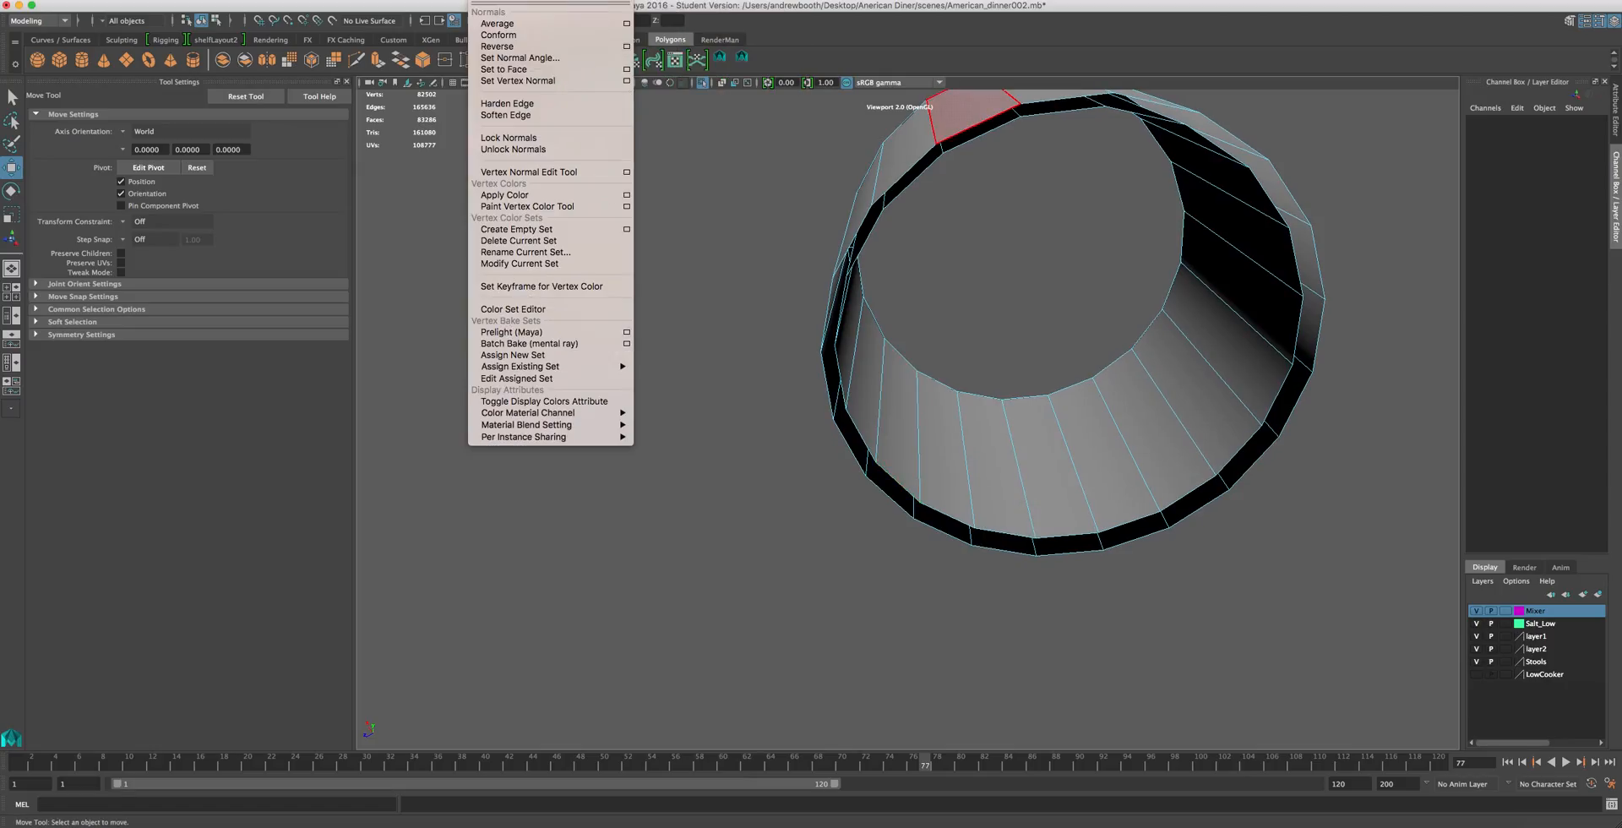
pyautogui.moveTo(423, 3)
pyautogui.click(490, 36)
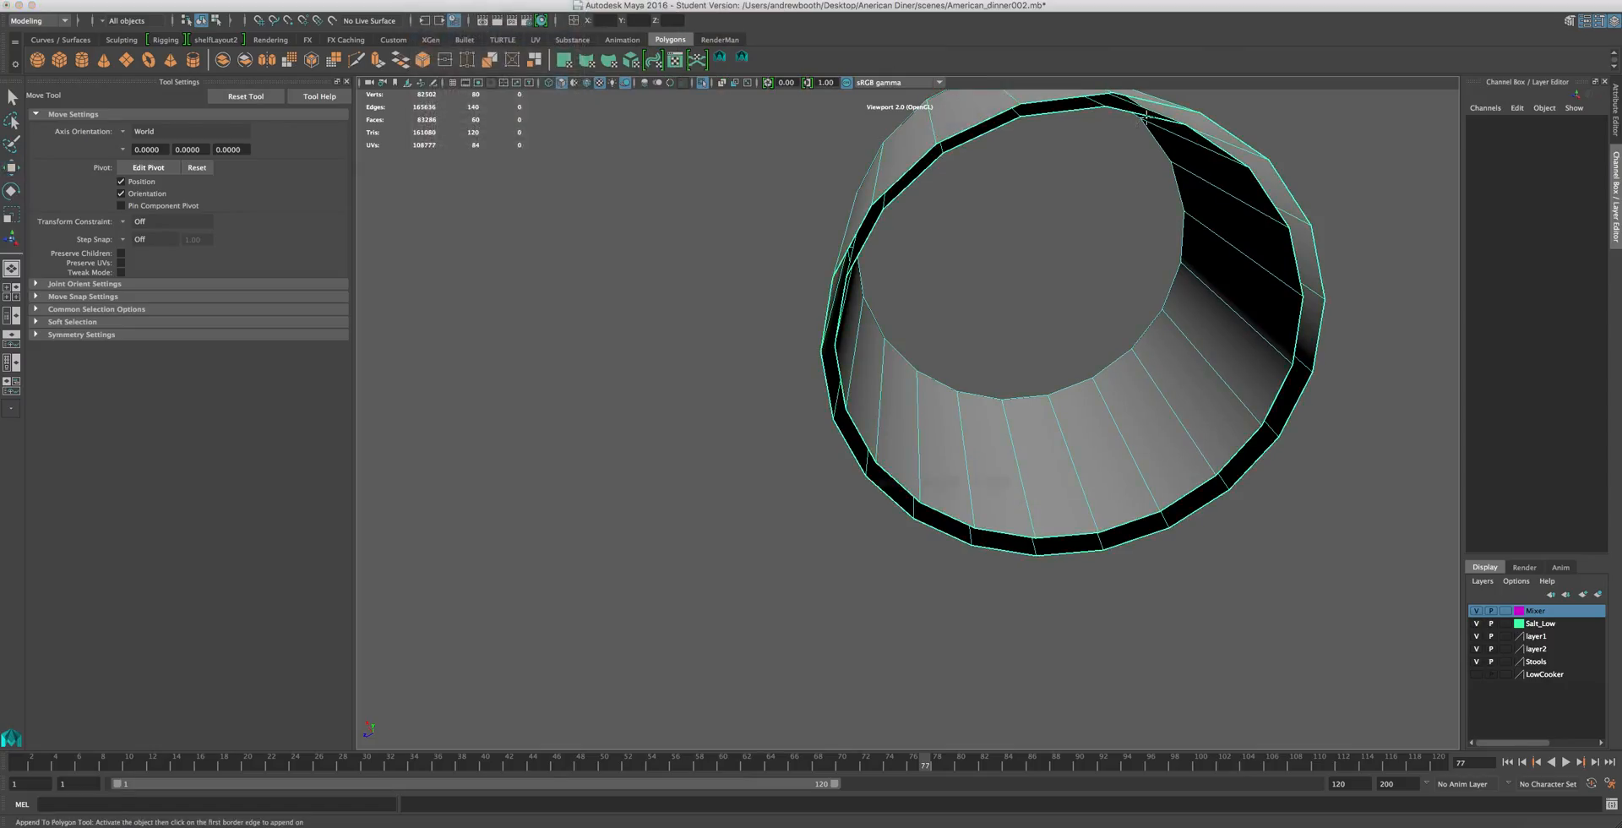
pyautogui.click(1088, 287)
pyautogui.keyDown('alt'); pyautogui.moveTo(1071, 311); pyautogui.dragTo(999, 366); pyautogui.keyUp('alt')
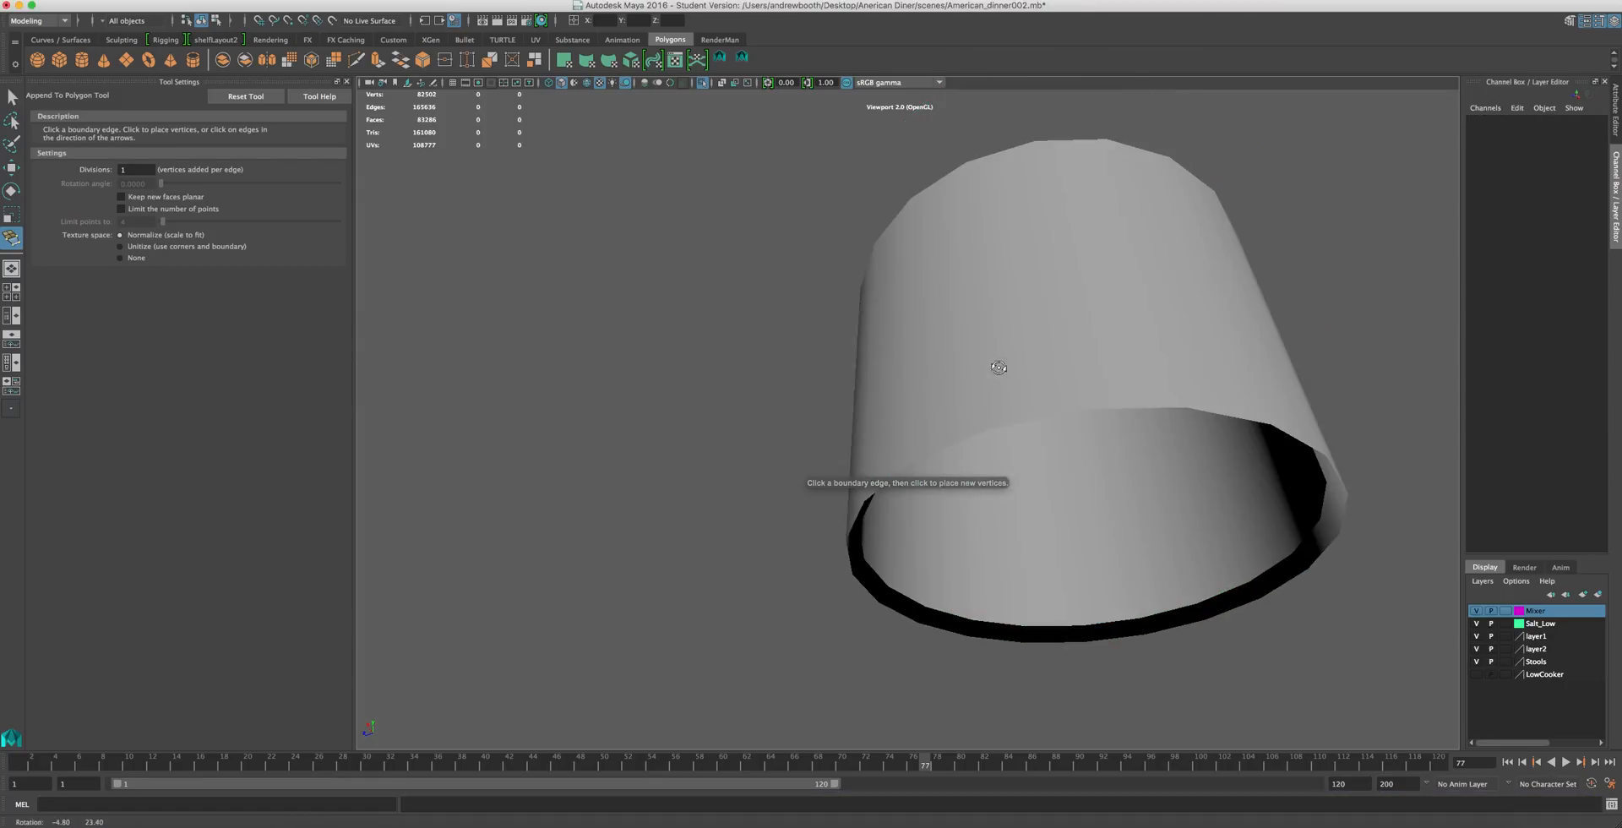
pyautogui.click(1028, 239)
pyautogui.keyDown('alt'); pyautogui.moveTo(1107, 384); pyautogui.dragTo(1085, 313); pyautogui.keyUp('alt')
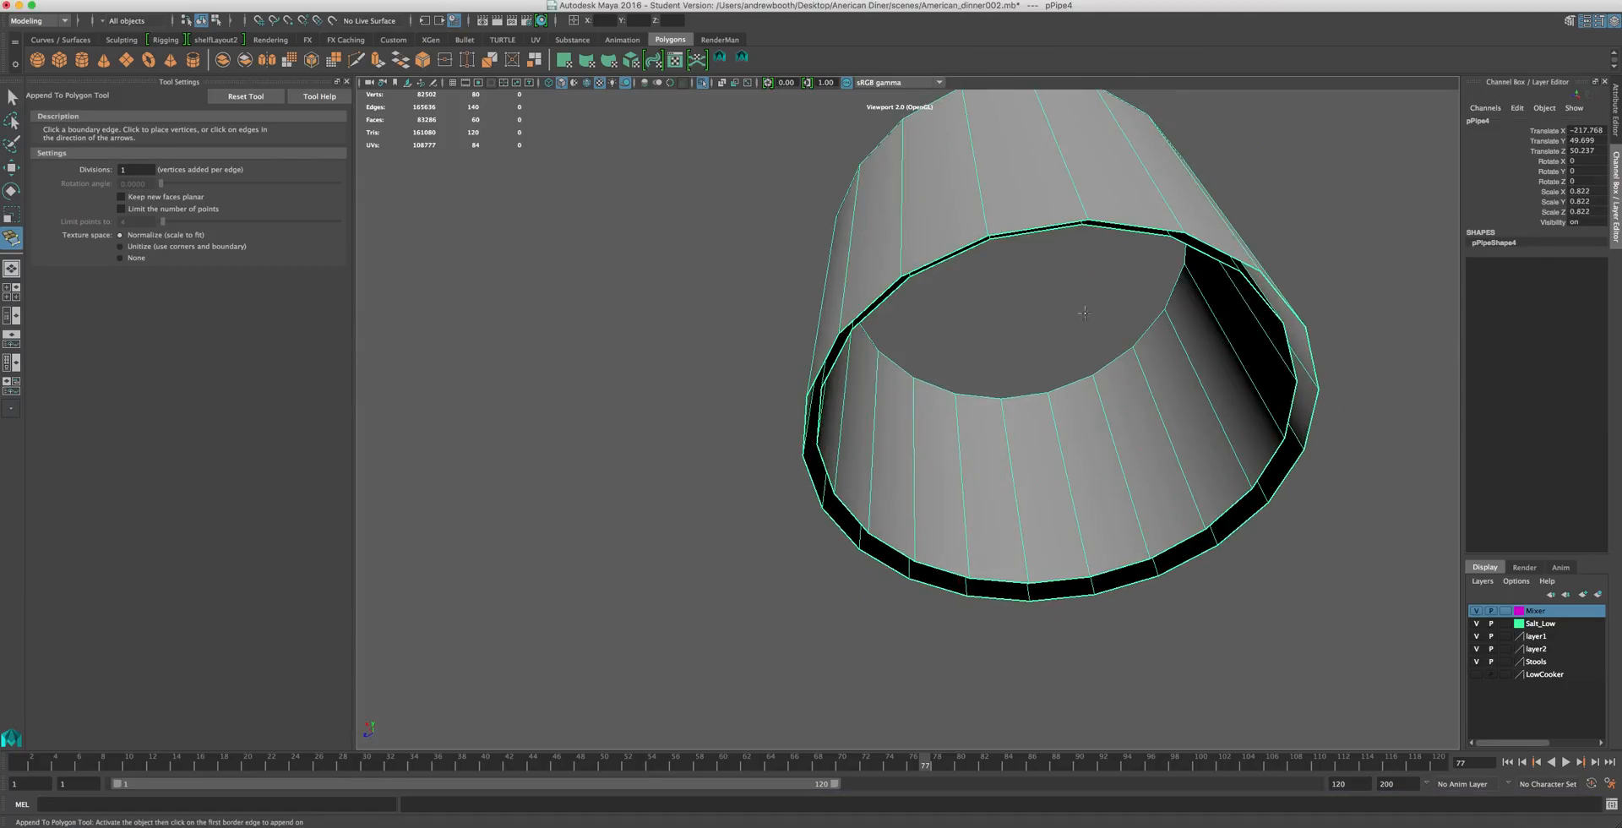
pyautogui.click(1041, 227)
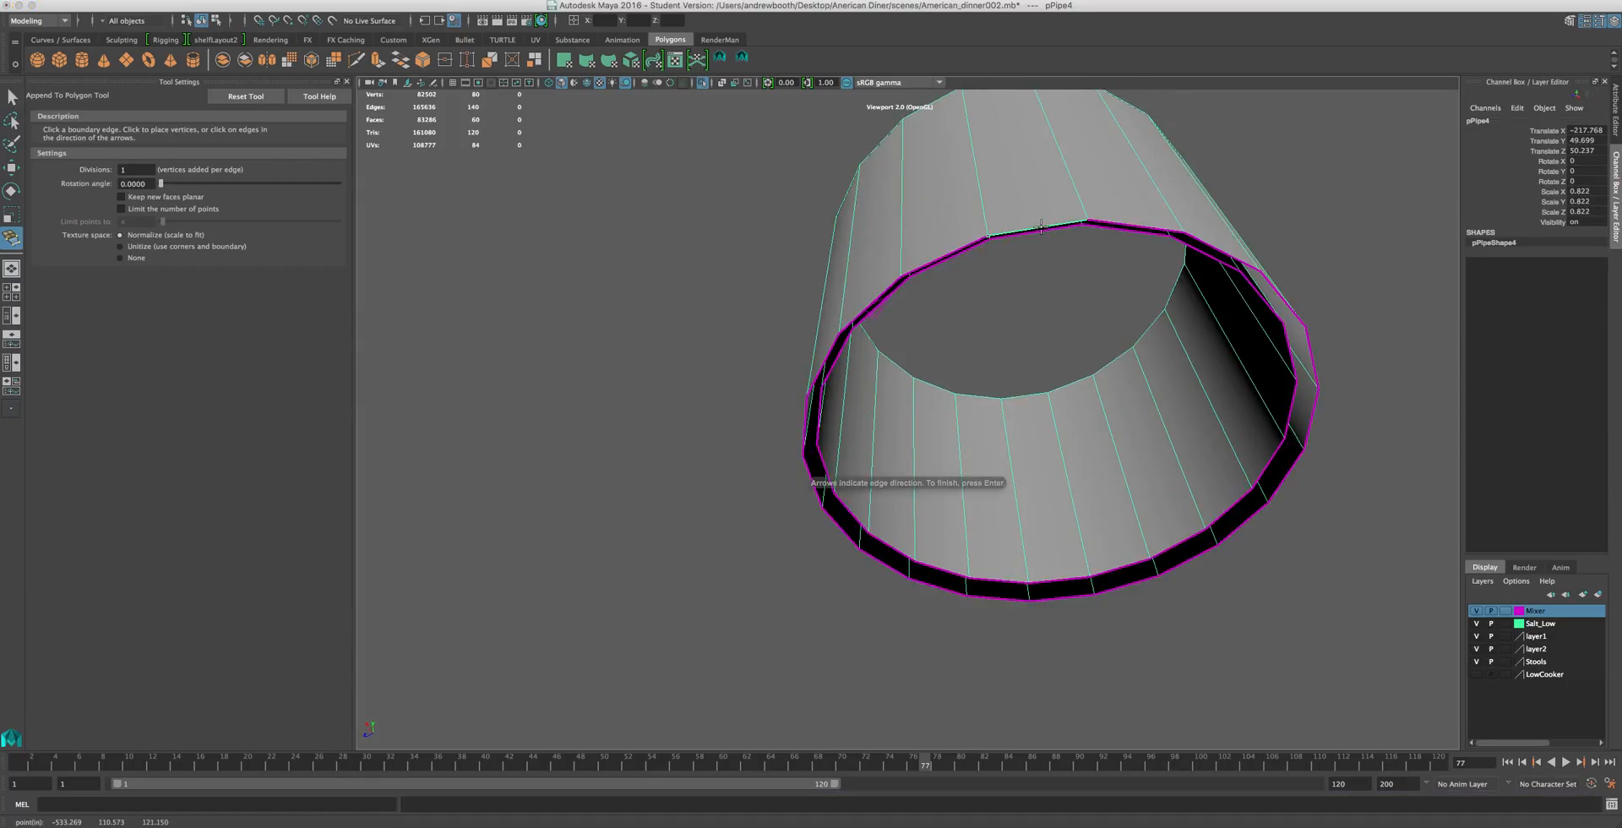
pyautogui.click(1063, 597)
pyautogui.keyDown('alt'); pyautogui.moveTo(1063, 597); pyautogui.dragTo(1069, 551); pyautogui.keyUp('alt')
pyautogui.press('Return')
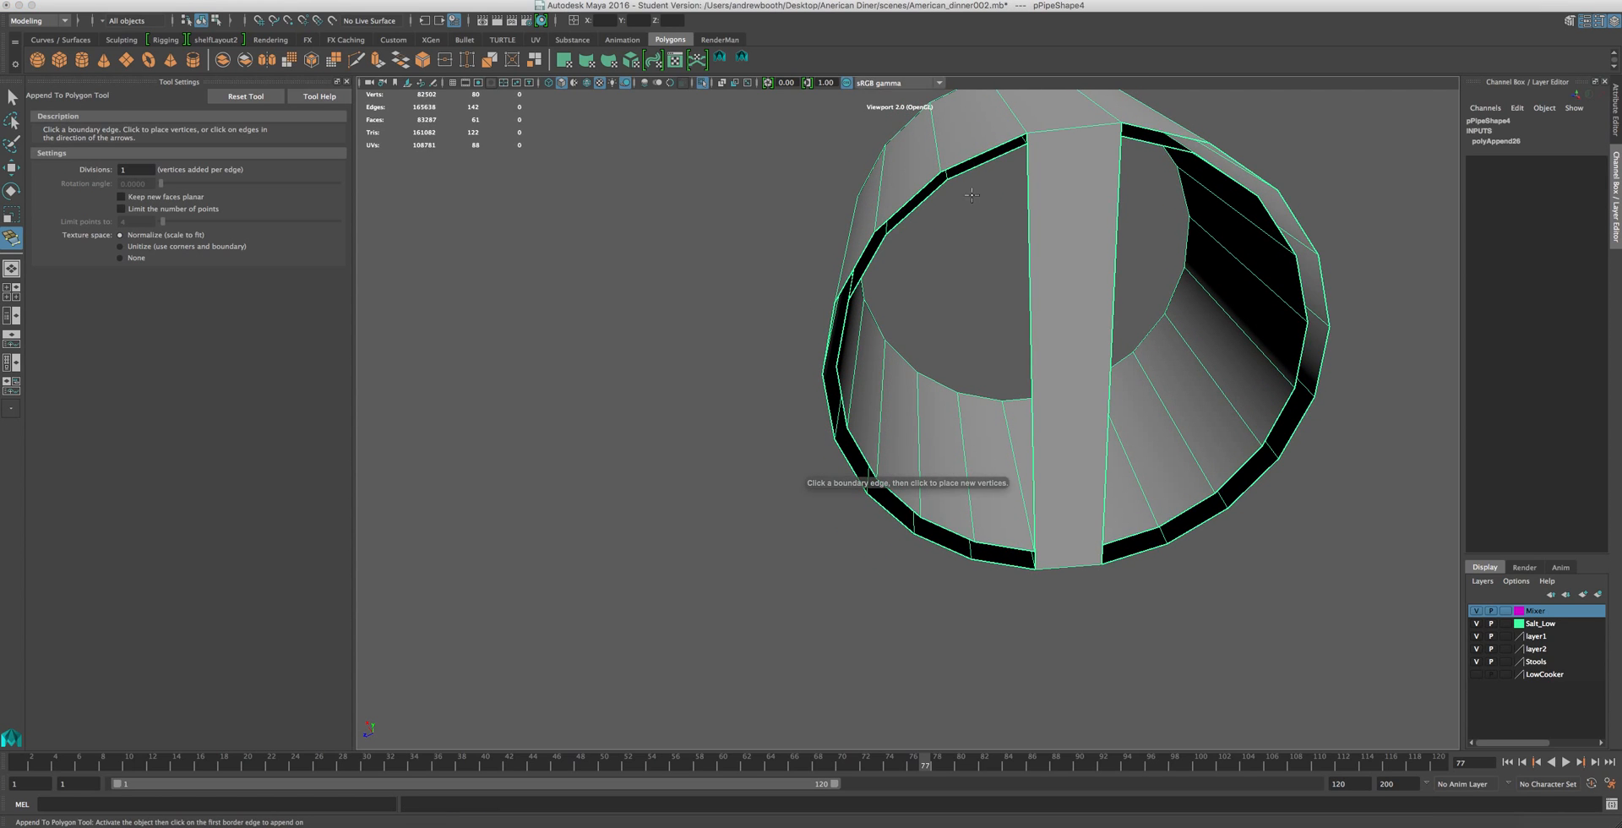
# - Append three more strips to the left of the central one, joining opposite outer edges of the bowl's underside
pyautogui.click(977, 151)
pyautogui.click(1000, 564)
pyautogui.press('Return')
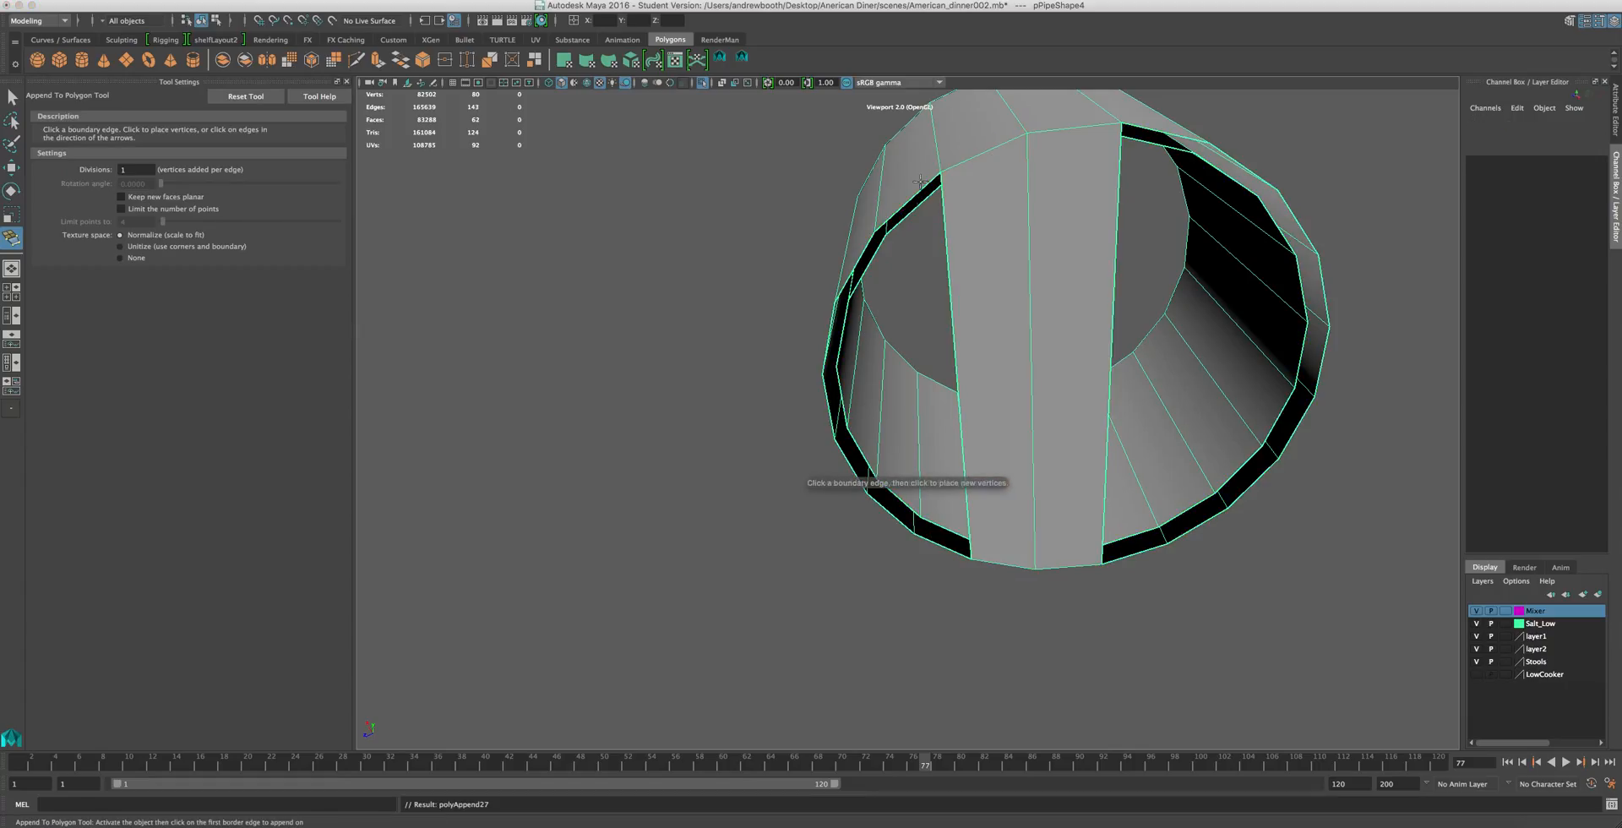
pyautogui.click(931, 534)
pyautogui.press('Return')
pyautogui.click(856, 260)
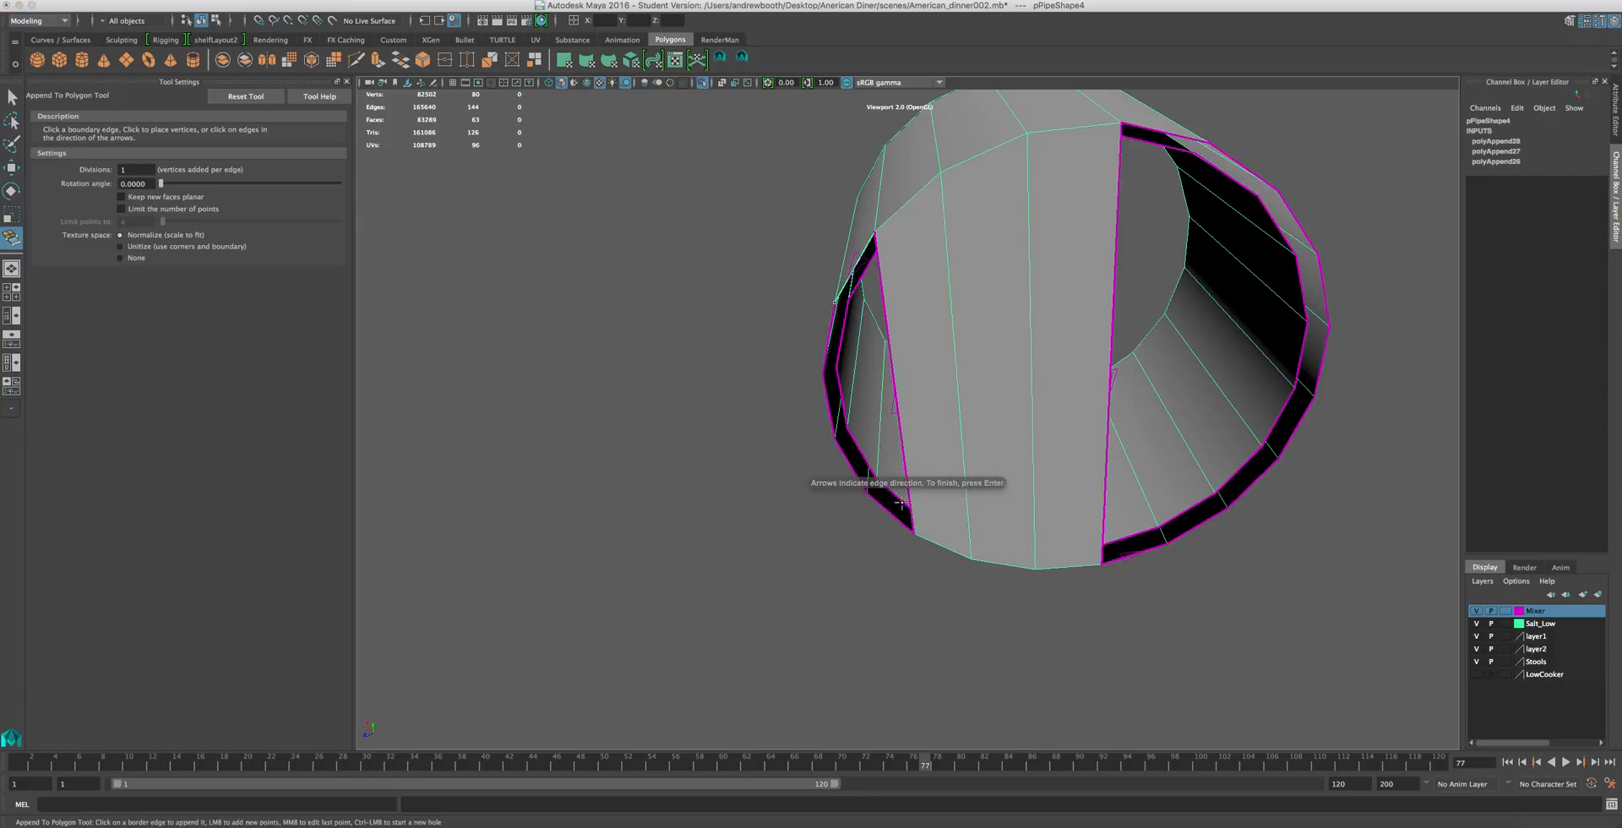
pyautogui.click(896, 518)
pyautogui.press('Return')
# - Append strips to the right of the central one until that side of the bowl's underside is closed
pyautogui.click(1157, 135)
pyautogui.click(1119, 558)
pyautogui.press('Return')
pyautogui.click(1171, 239)
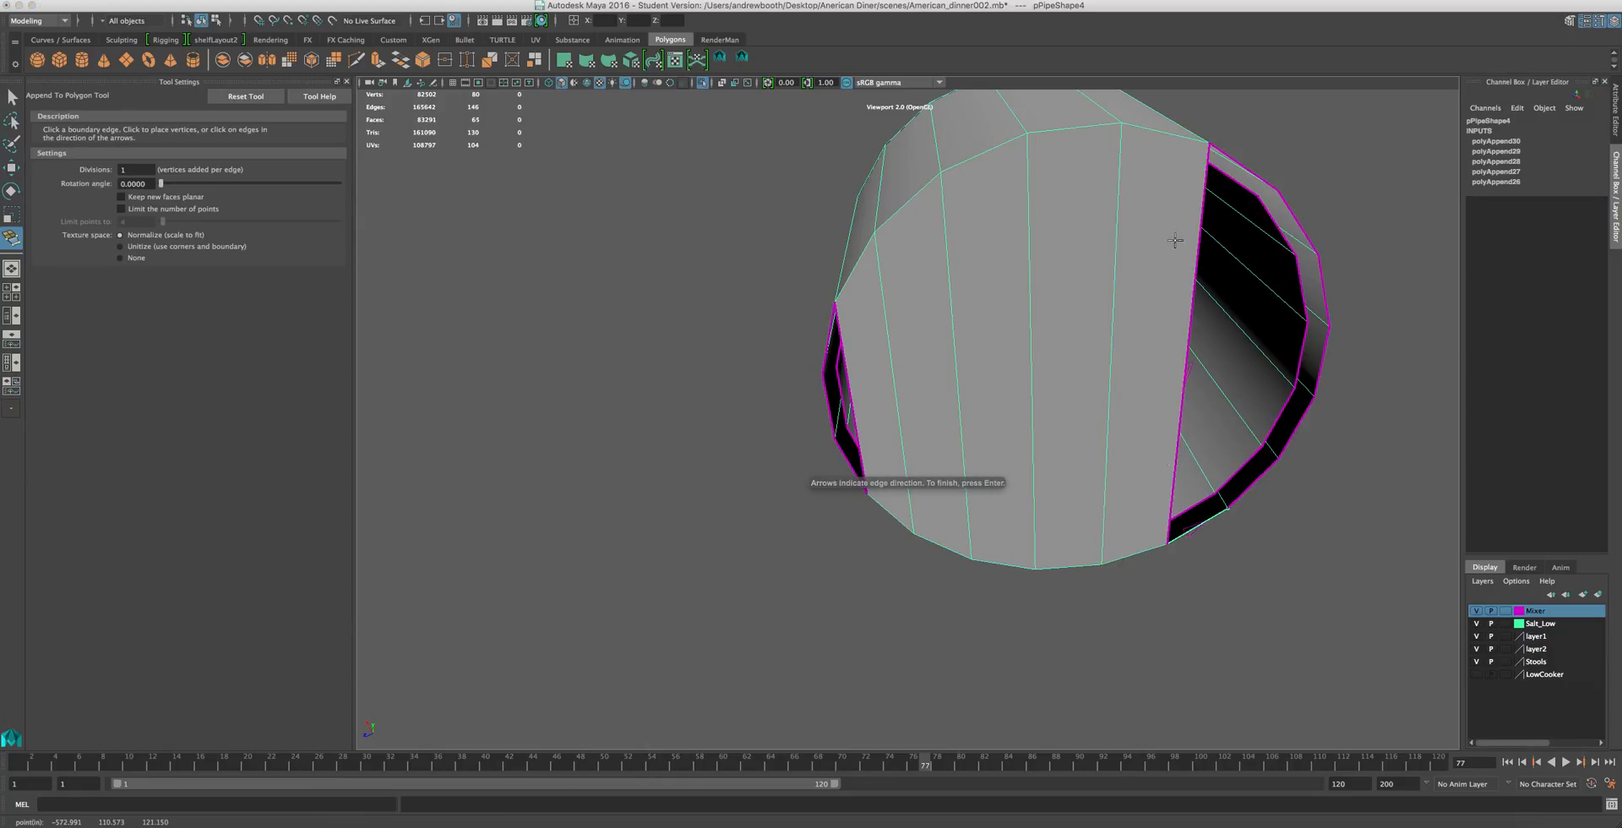
pyautogui.press('Return')
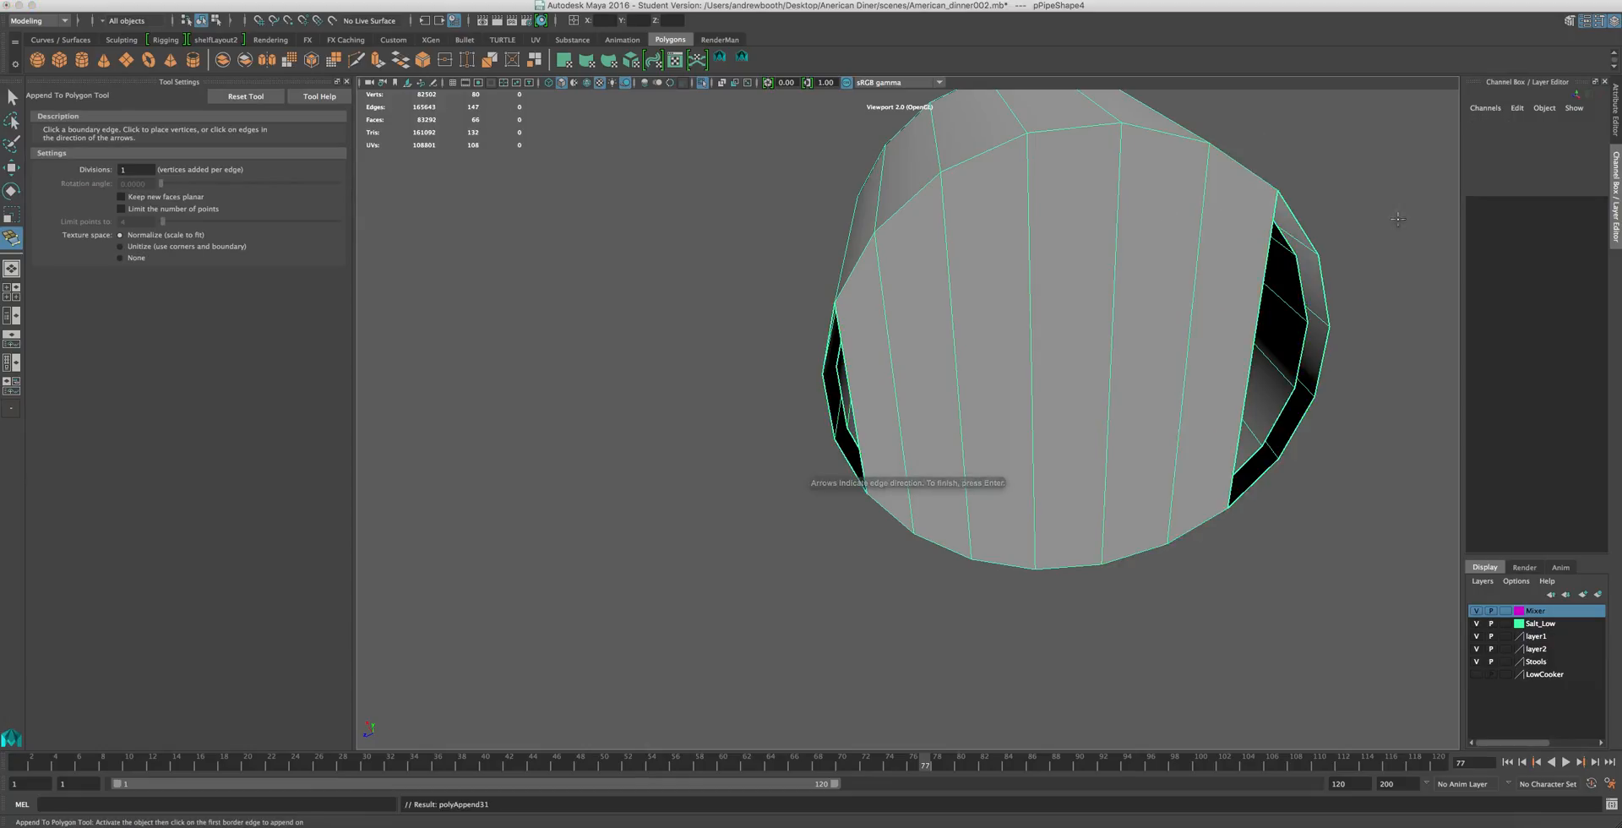
pyautogui.click(1324, 283)
pyautogui.press('Return')
pyautogui.click(1320, 372)
pyautogui.click(1308, 400)
pyautogui.press('Return')
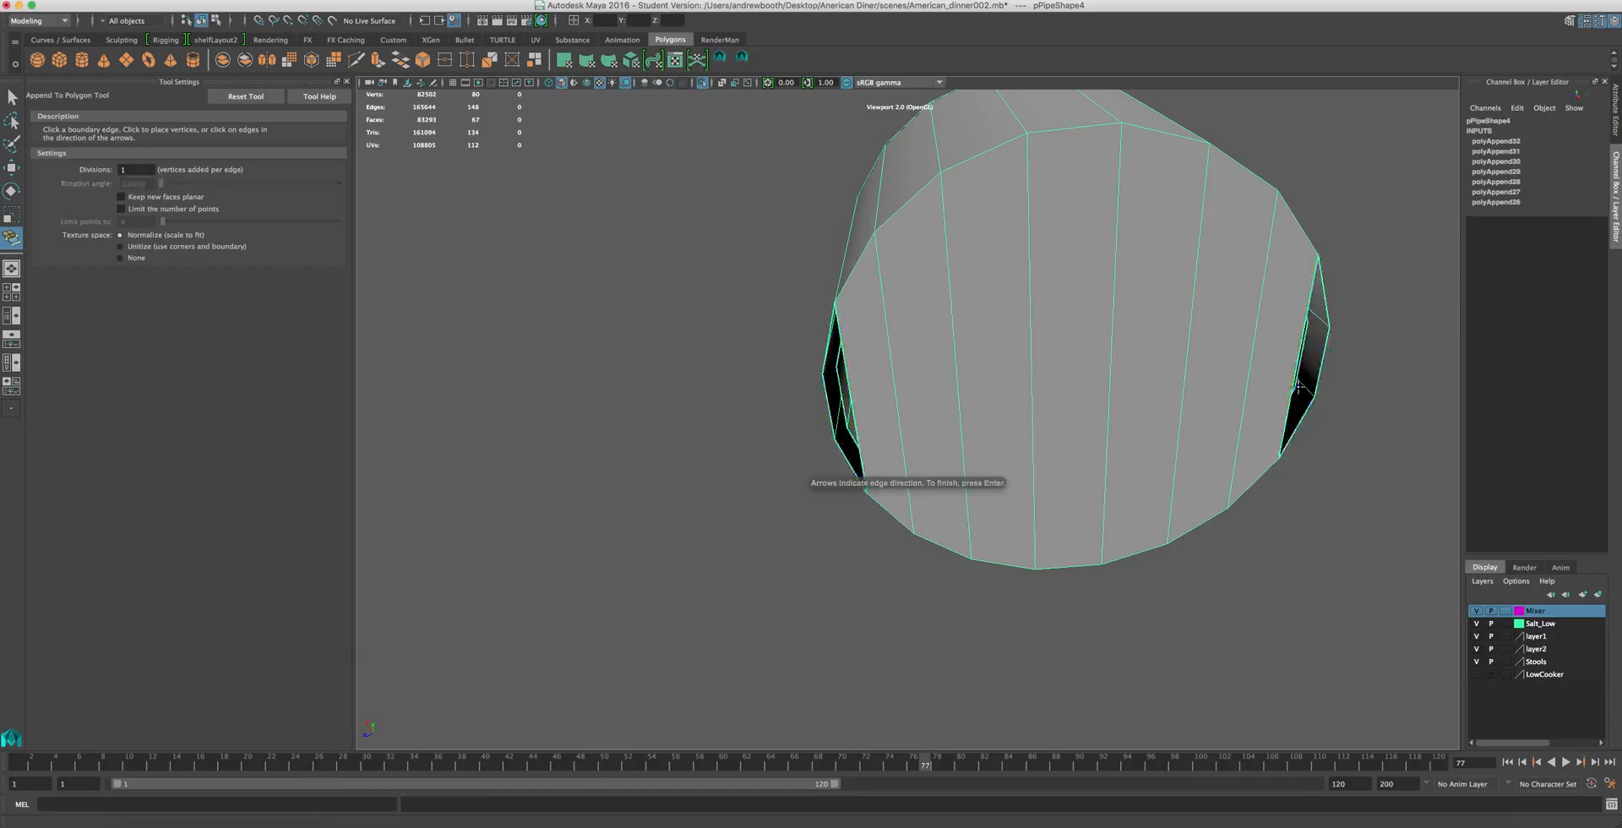
pyautogui.click(1319, 360)
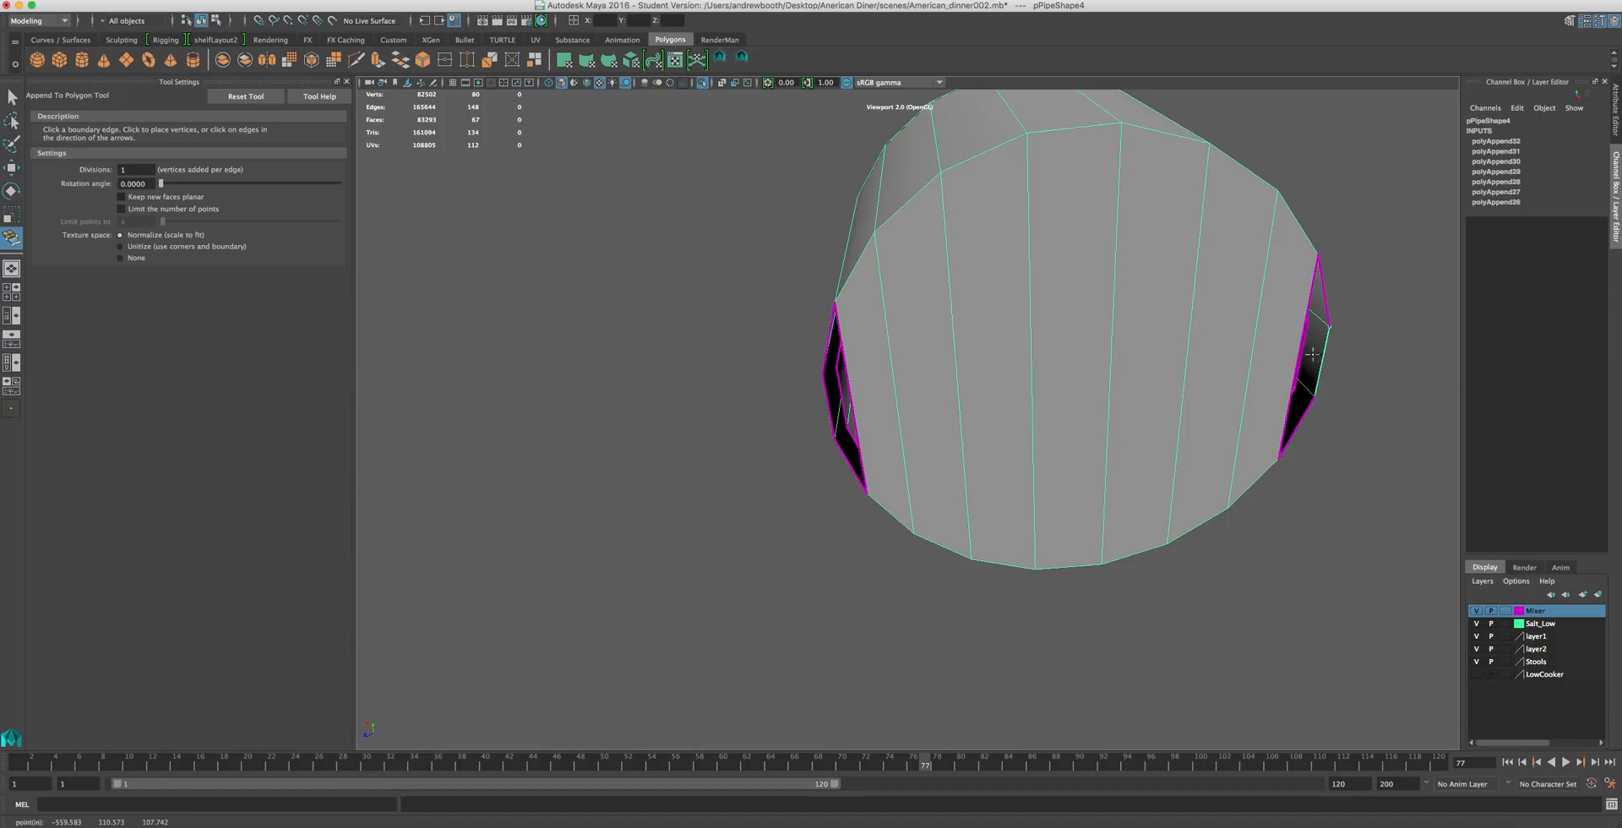
pyautogui.click(1300, 345)
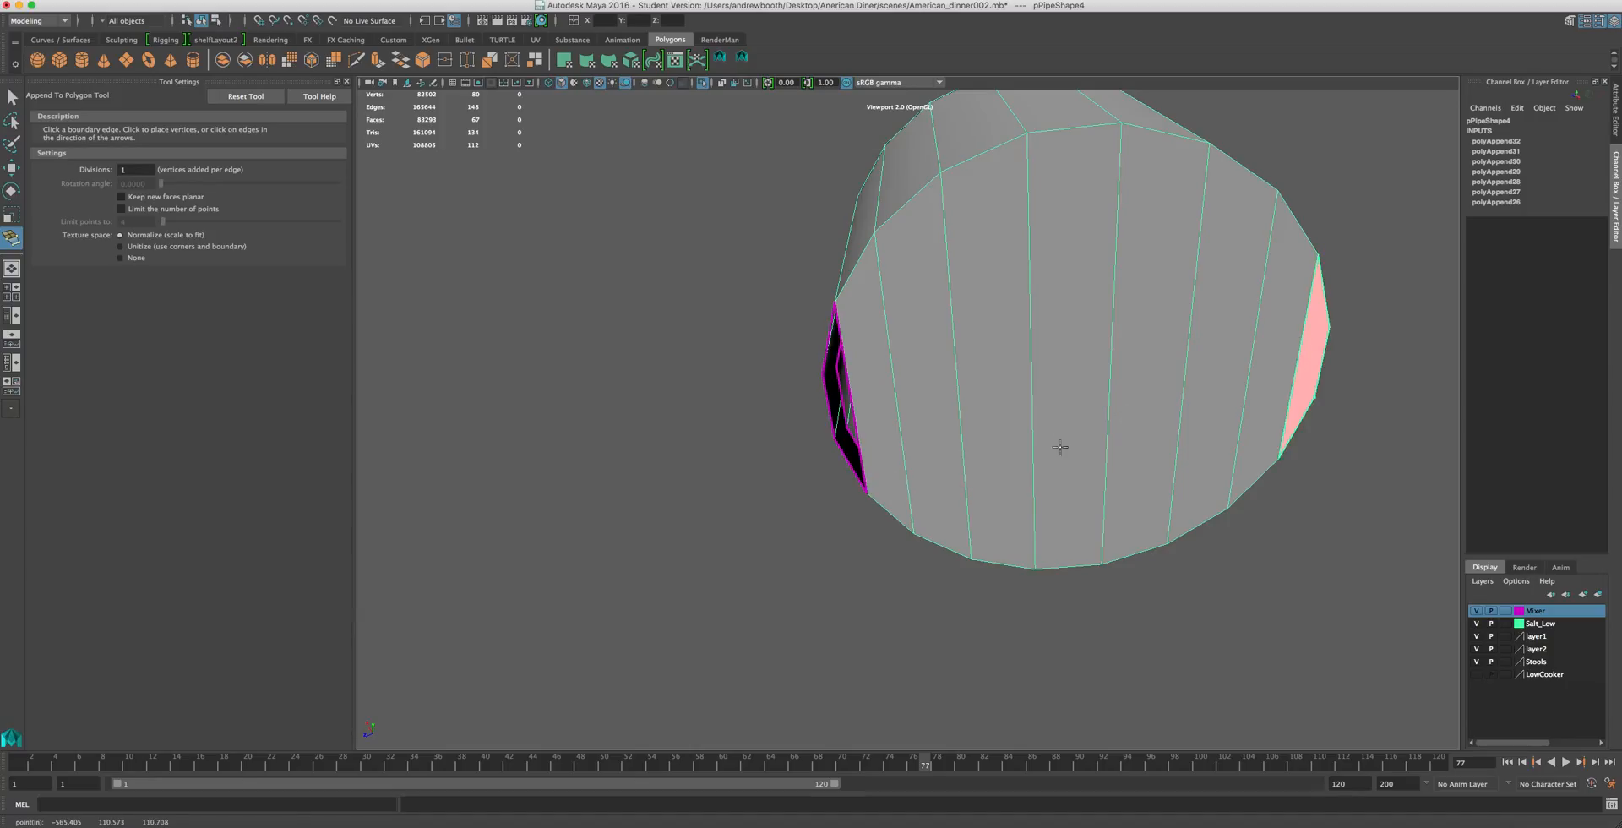
pyautogui.press('Return')
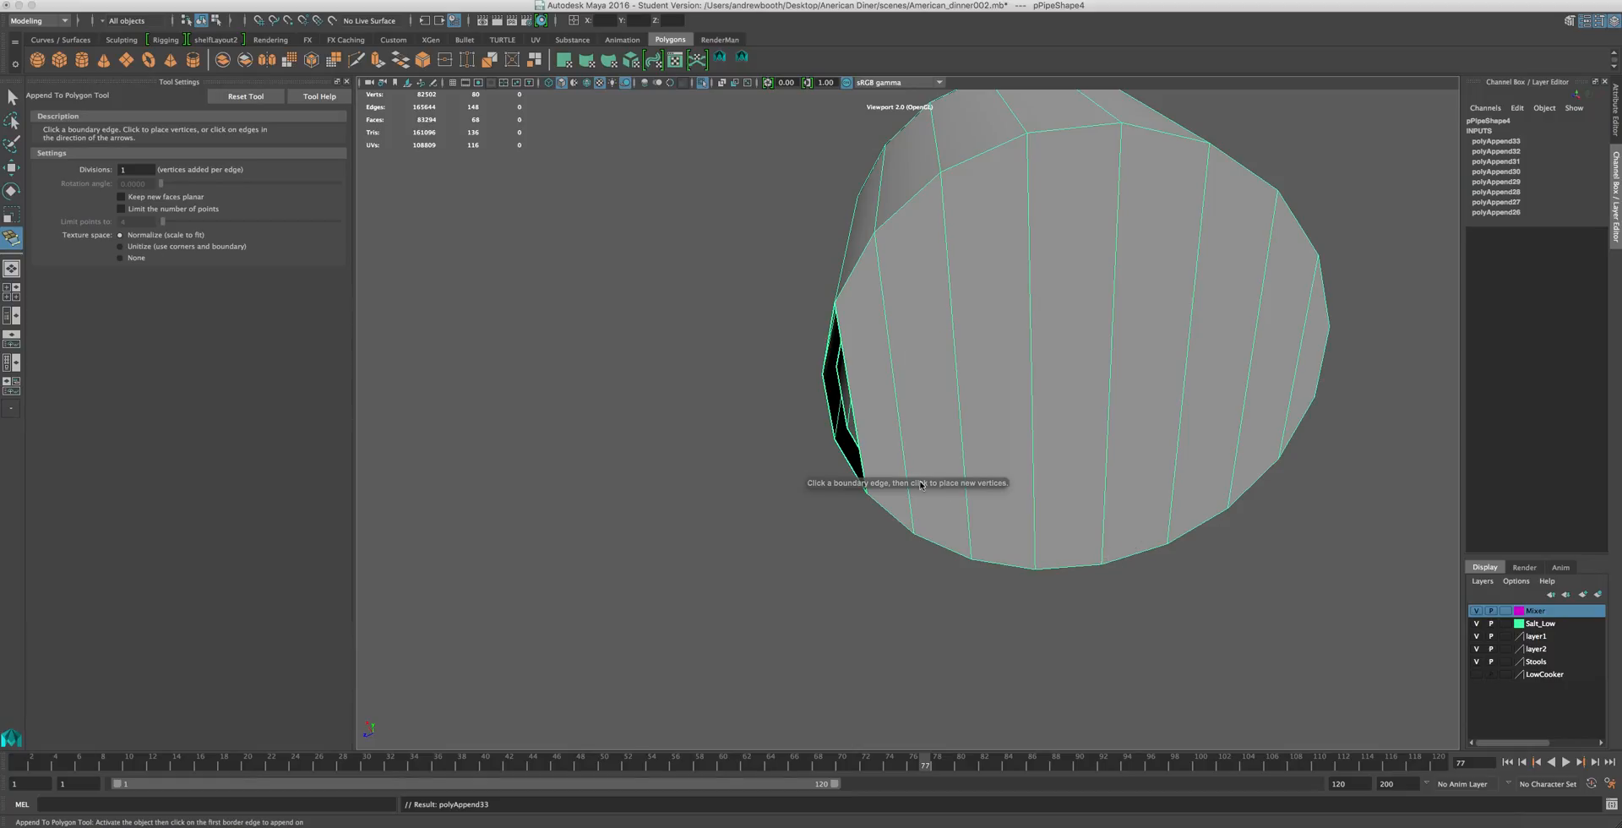
# - Append a polygon over the last gap at the left side of the bowl's underside and switch to the Move tool
pyautogui.click(861, 469)
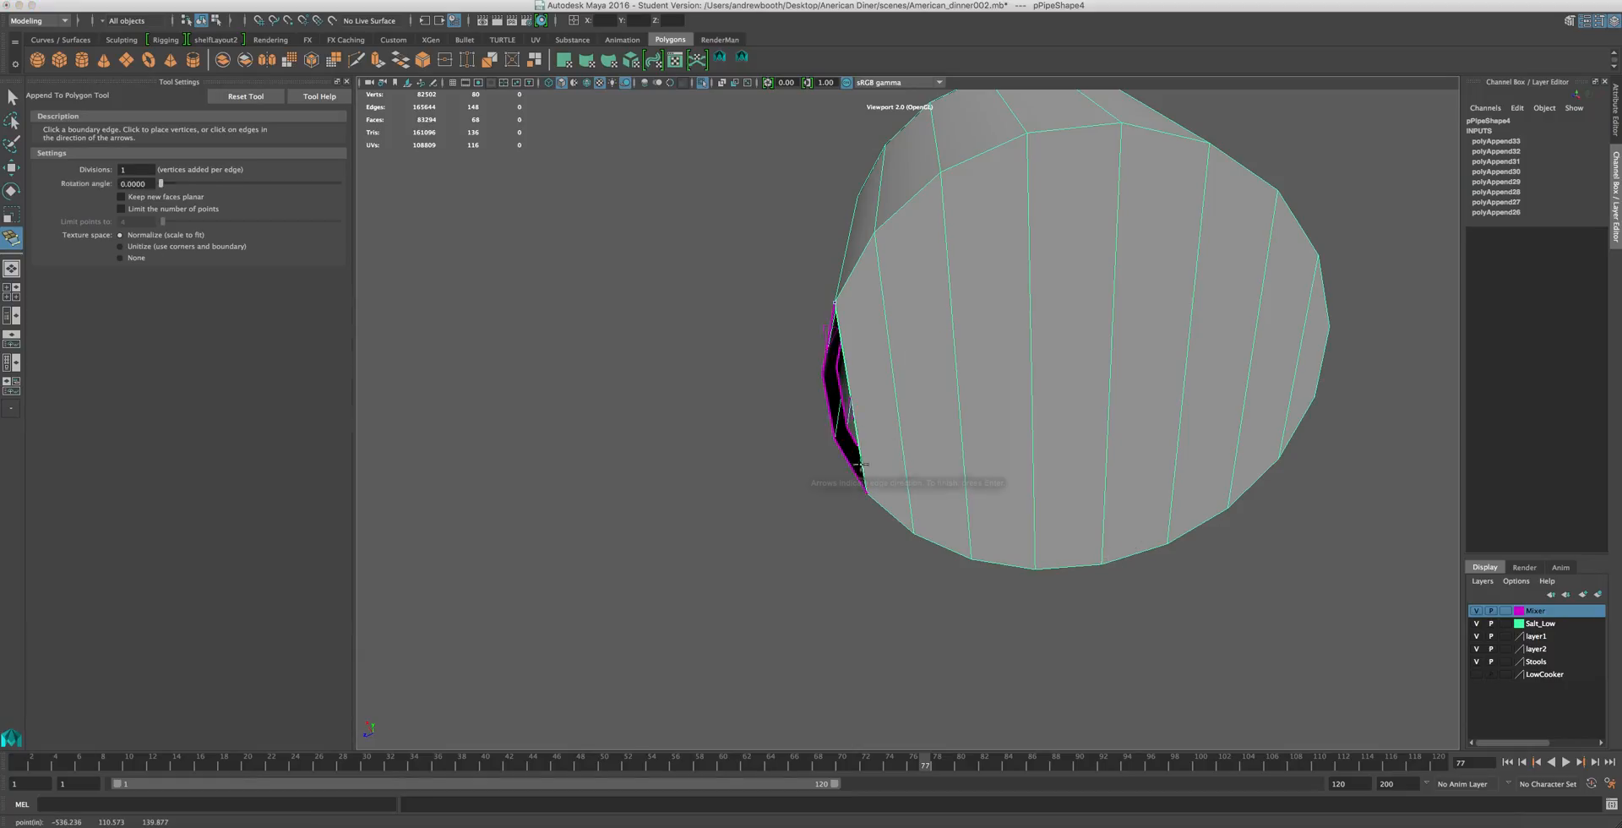
pyautogui.click(834, 428)
pyautogui.press('w')
# - Select the open lower edge loop of the bowl's inner wall and raise it towards the rim
pyautogui.keyDown('alt'); pyautogui.moveTo(869, 329); pyautogui.dragTo(843, 431); pyautogui.keyUp('alt')
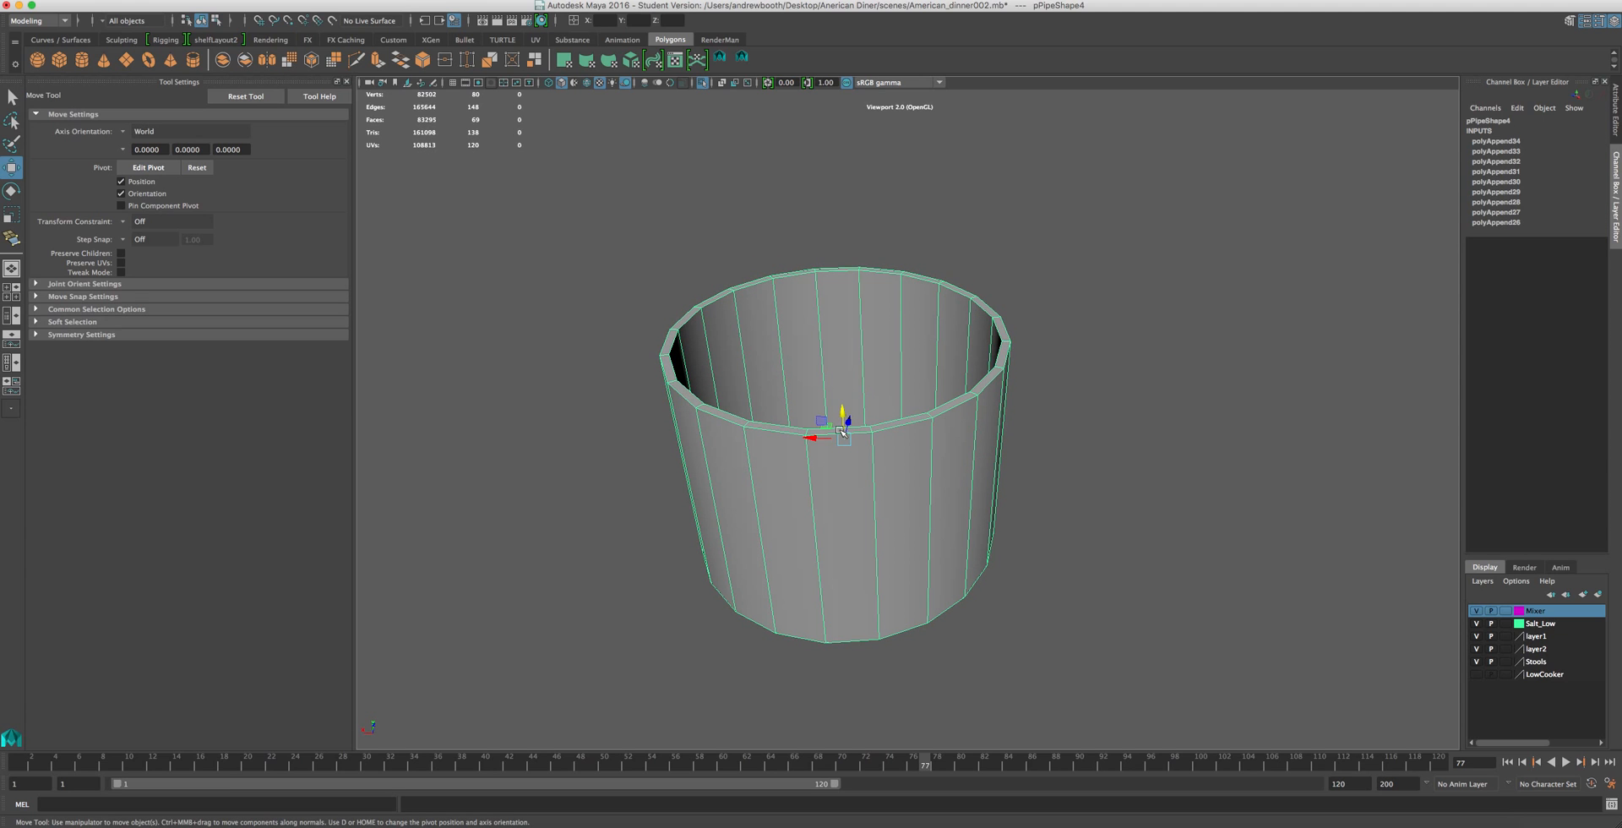
pyautogui.scroll(5, 822, 379)
pyautogui.keyDown('alt'); pyautogui.moveTo(822, 379); pyautogui.dragTo(895, 345); pyautogui.keyUp('alt')
pyautogui.scroll(-8, 915, 434)
pyautogui.scroll(8, 918, 434)
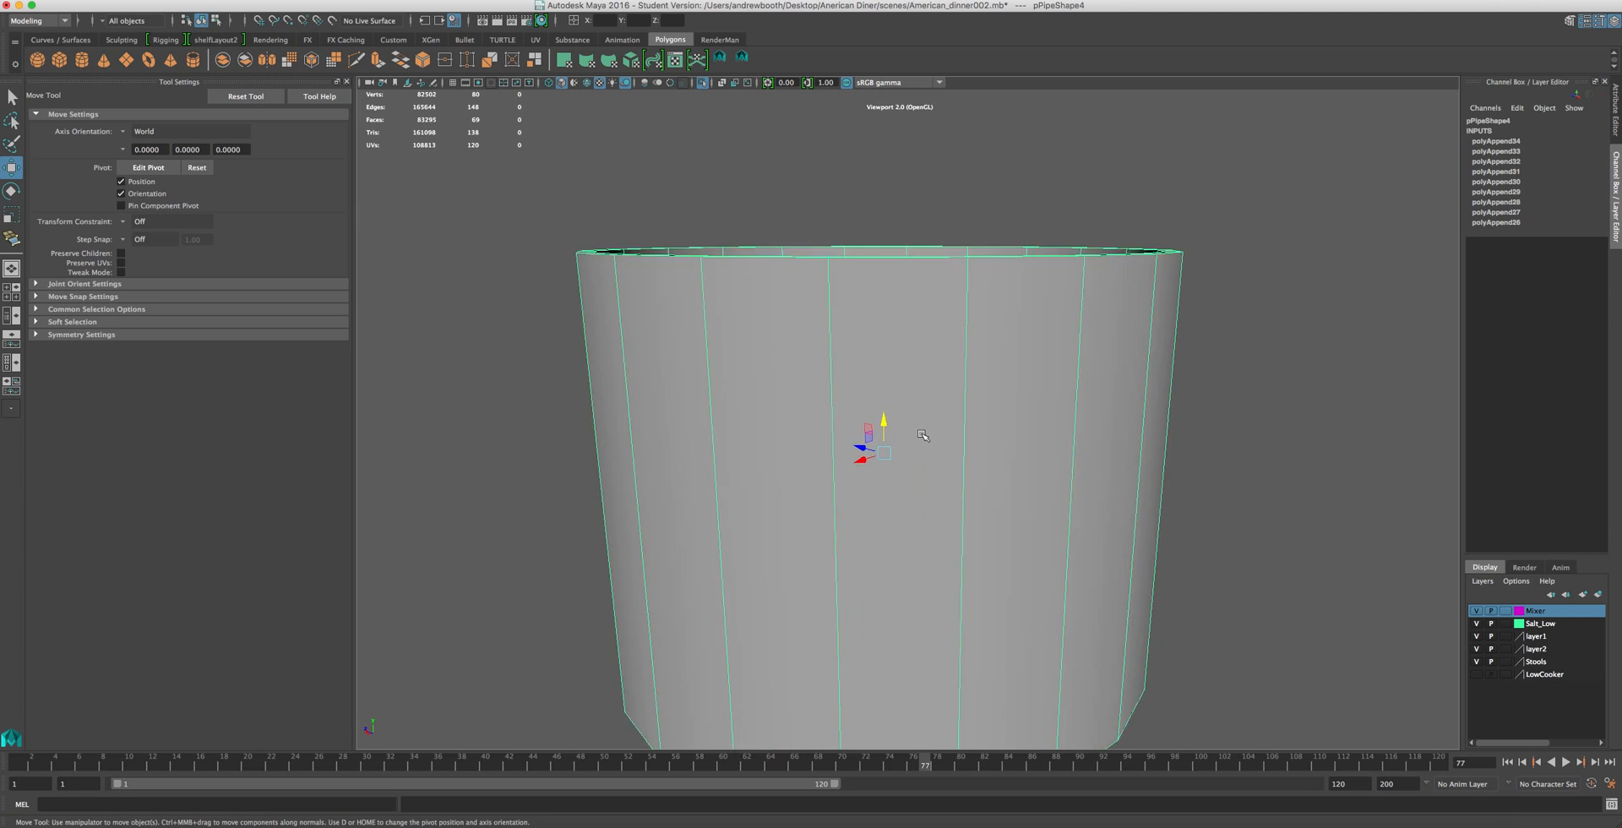
pyautogui.keyDown('alt'); pyautogui.moveTo(905, 346); pyautogui.dragTo(900, 400); pyautogui.keyUp('alt')
pyautogui.scroll(8, 887, 461)
pyautogui.rightClick(880, 475)
pyautogui.click(879, 440)
pyautogui.doubleClick(911, 482)
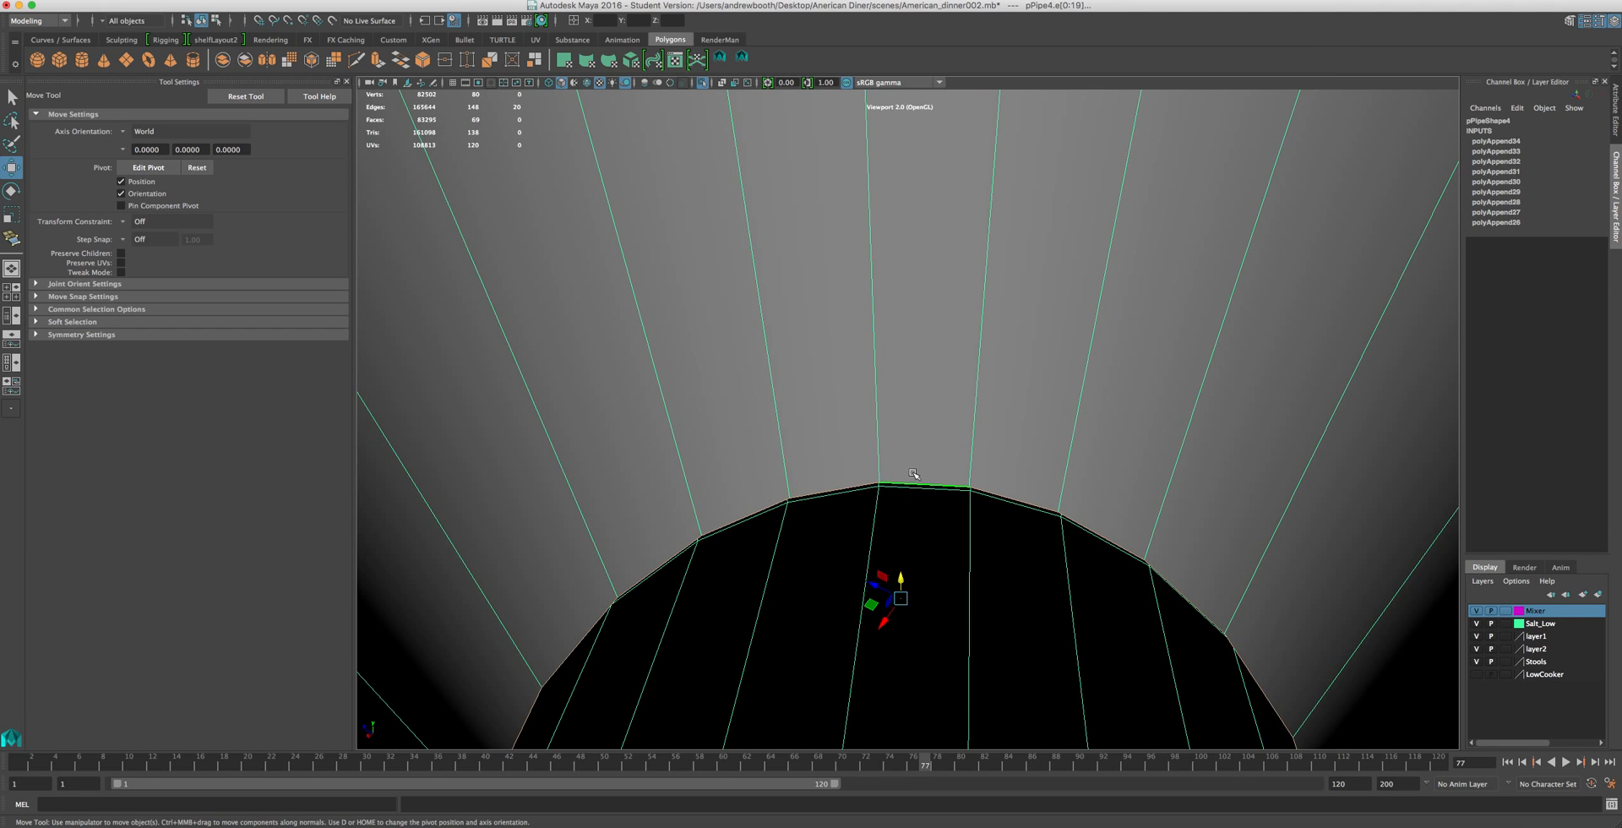
pyautogui.click(841, 489)
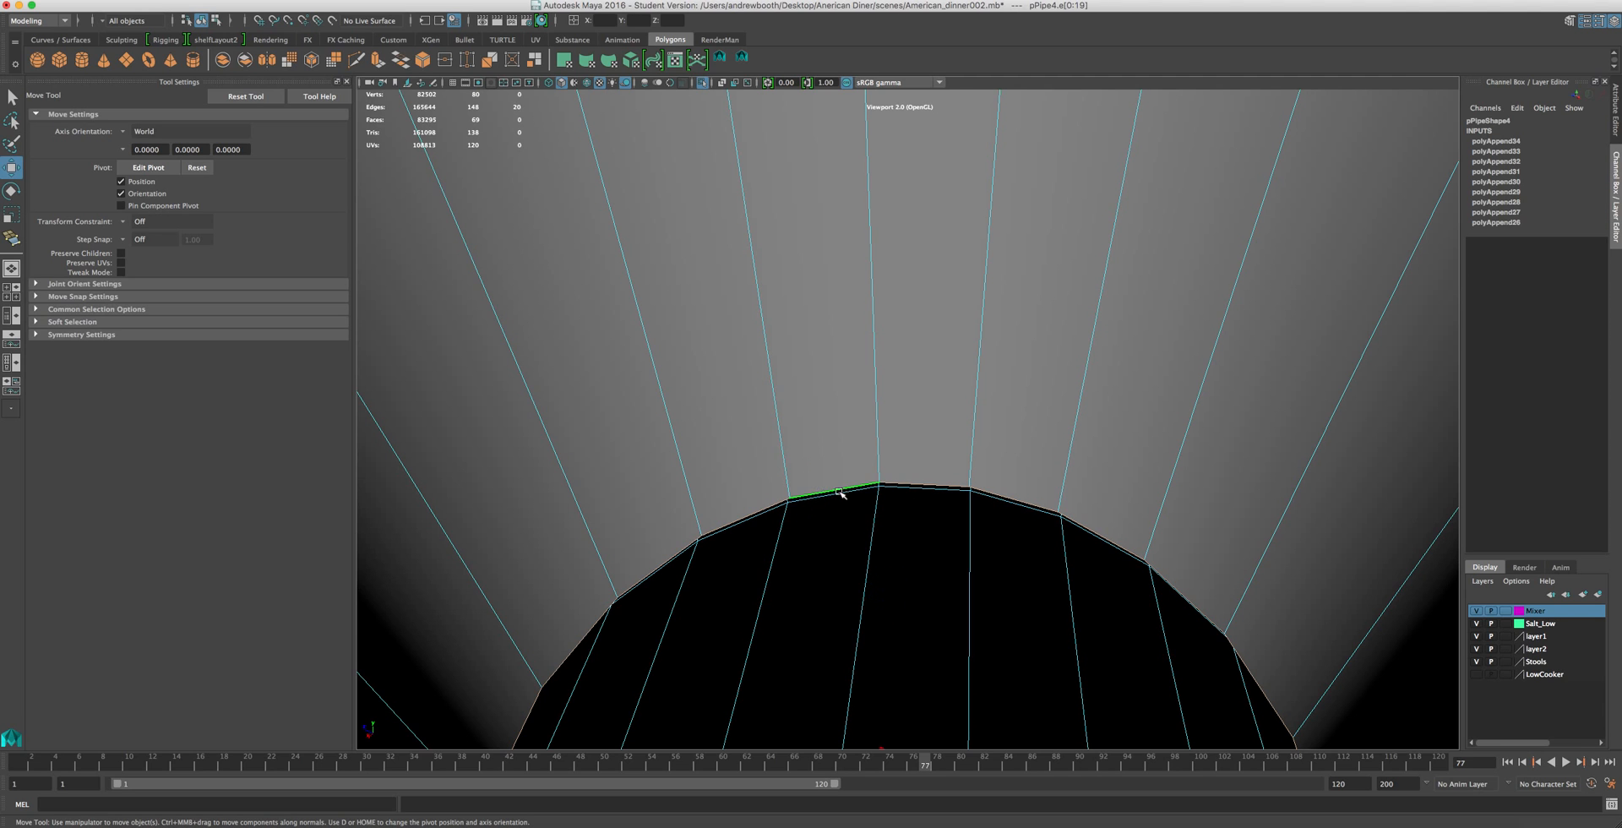
pyautogui.scroll(-6, 828, 509)
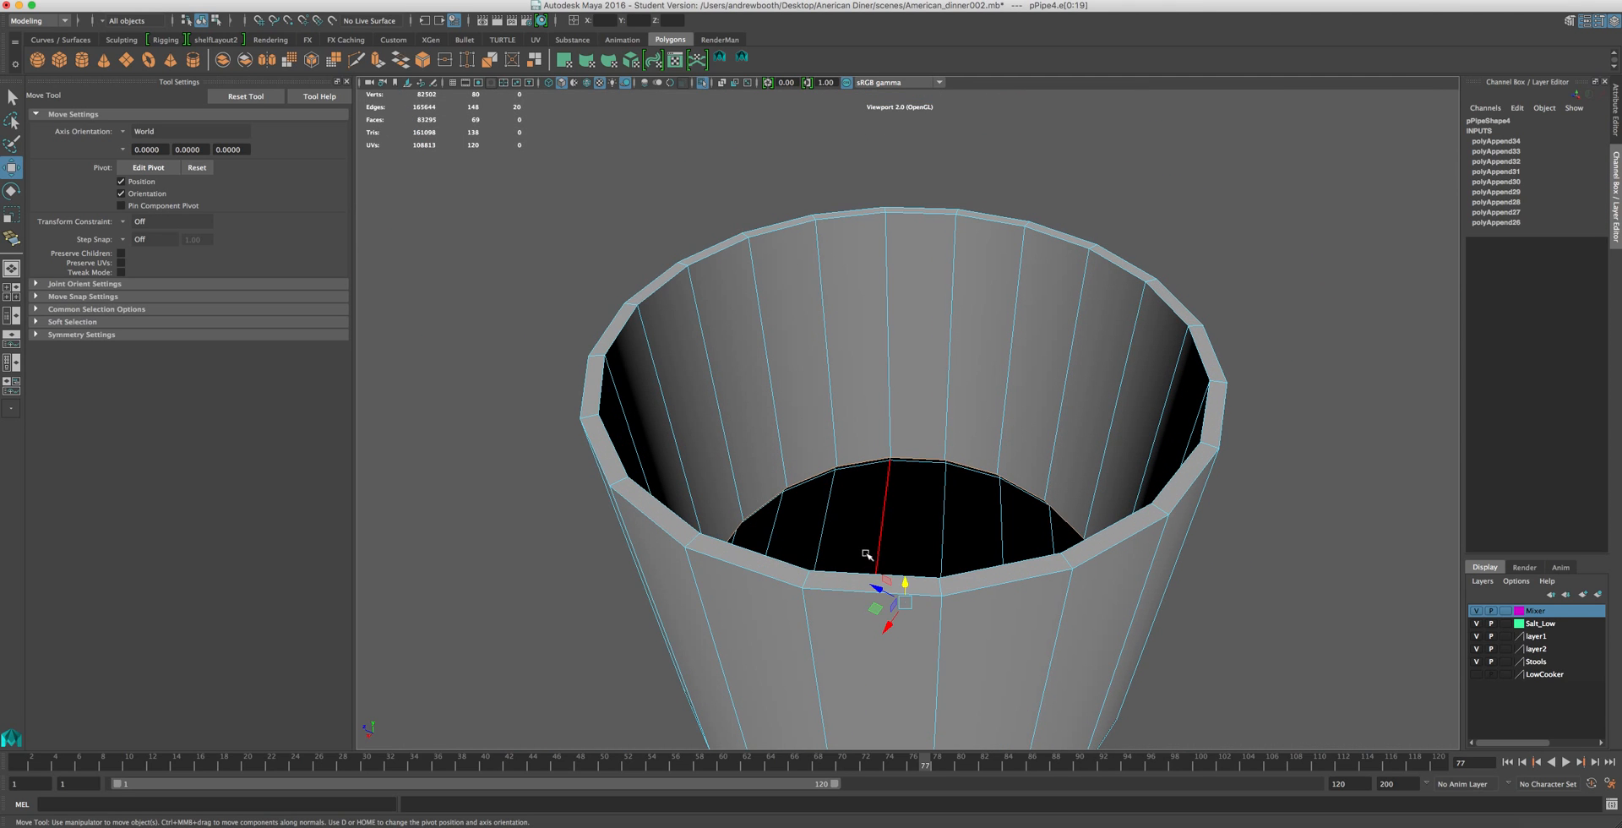
pyautogui.moveTo(900, 575); pyautogui.dragTo(879, 355)
# - Try scaling the raised inner edge loop with the Scale tool and clear the selection
pyautogui.press('r')
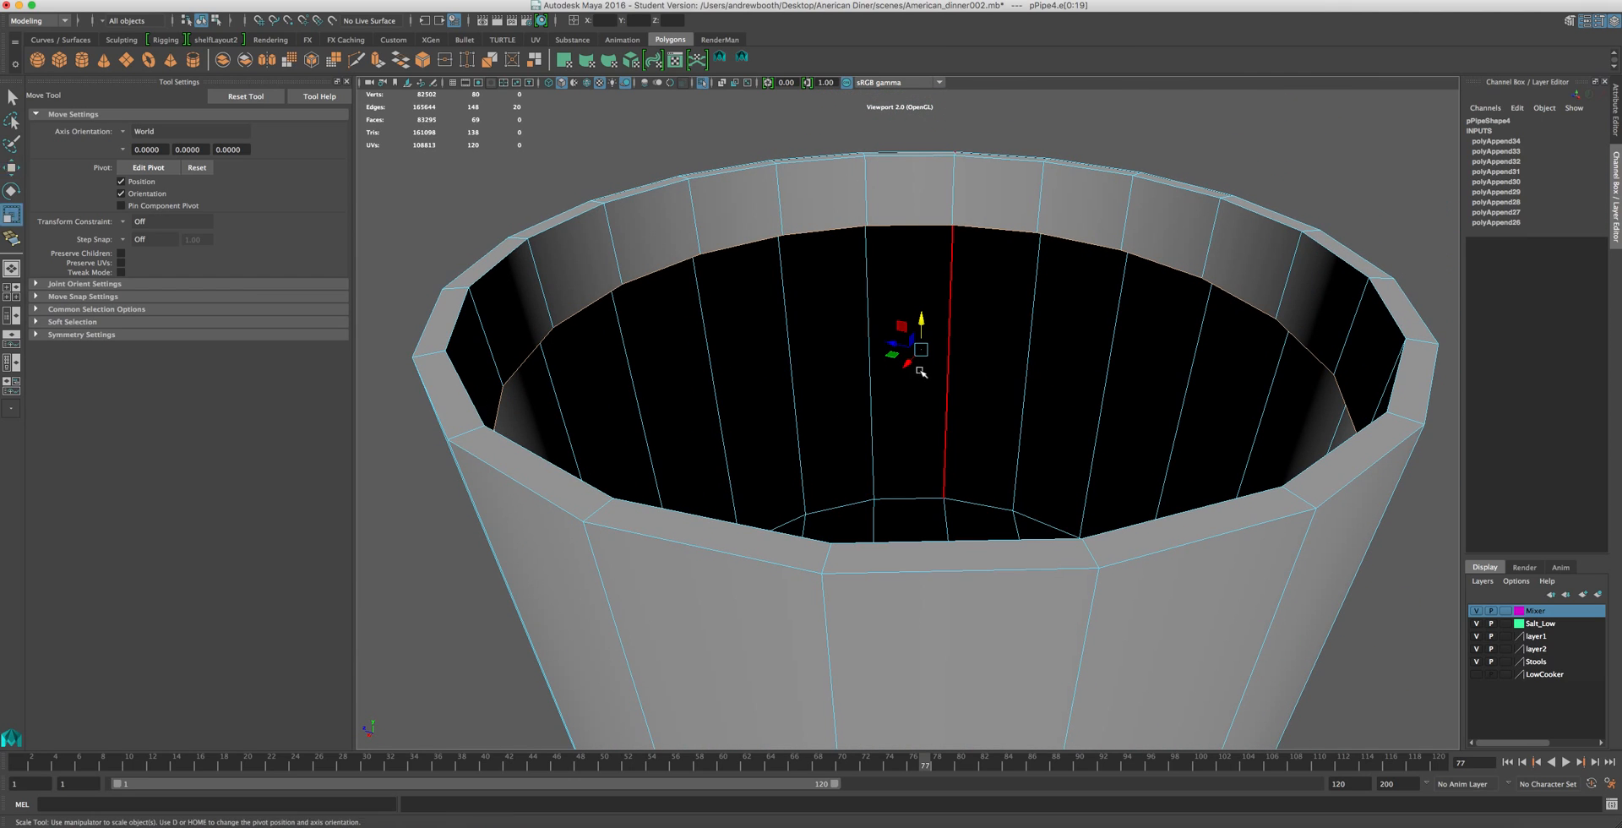
pyautogui.moveTo(921, 349); pyautogui.dragTo(919, 353)
pyautogui.scroll(-5, 941, 405)
pyautogui.click(678, 336)
pyautogui.click(602, 445)
# - Reselect the inner wall's lower edge loop and scale it inward horizontally to about 0.97
pyautogui.moveTo(601, 446)
pyautogui.keyDown('alt'); pyautogui.mouseDown()
pyautogui.moveTo(602, 479)
pyautogui.moveTo(585, 453)
pyautogui.mouseUp(); pyautogui.keyUp('alt')
pyautogui.scroll(5, 585, 439)
pyautogui.keyDown('alt'); pyautogui.moveTo(838, 208); pyautogui.dragTo(939, 228); pyautogui.keyUp('alt')
pyautogui.scroll(-2, 939, 228)
pyautogui.scroll(-4, 939, 228)
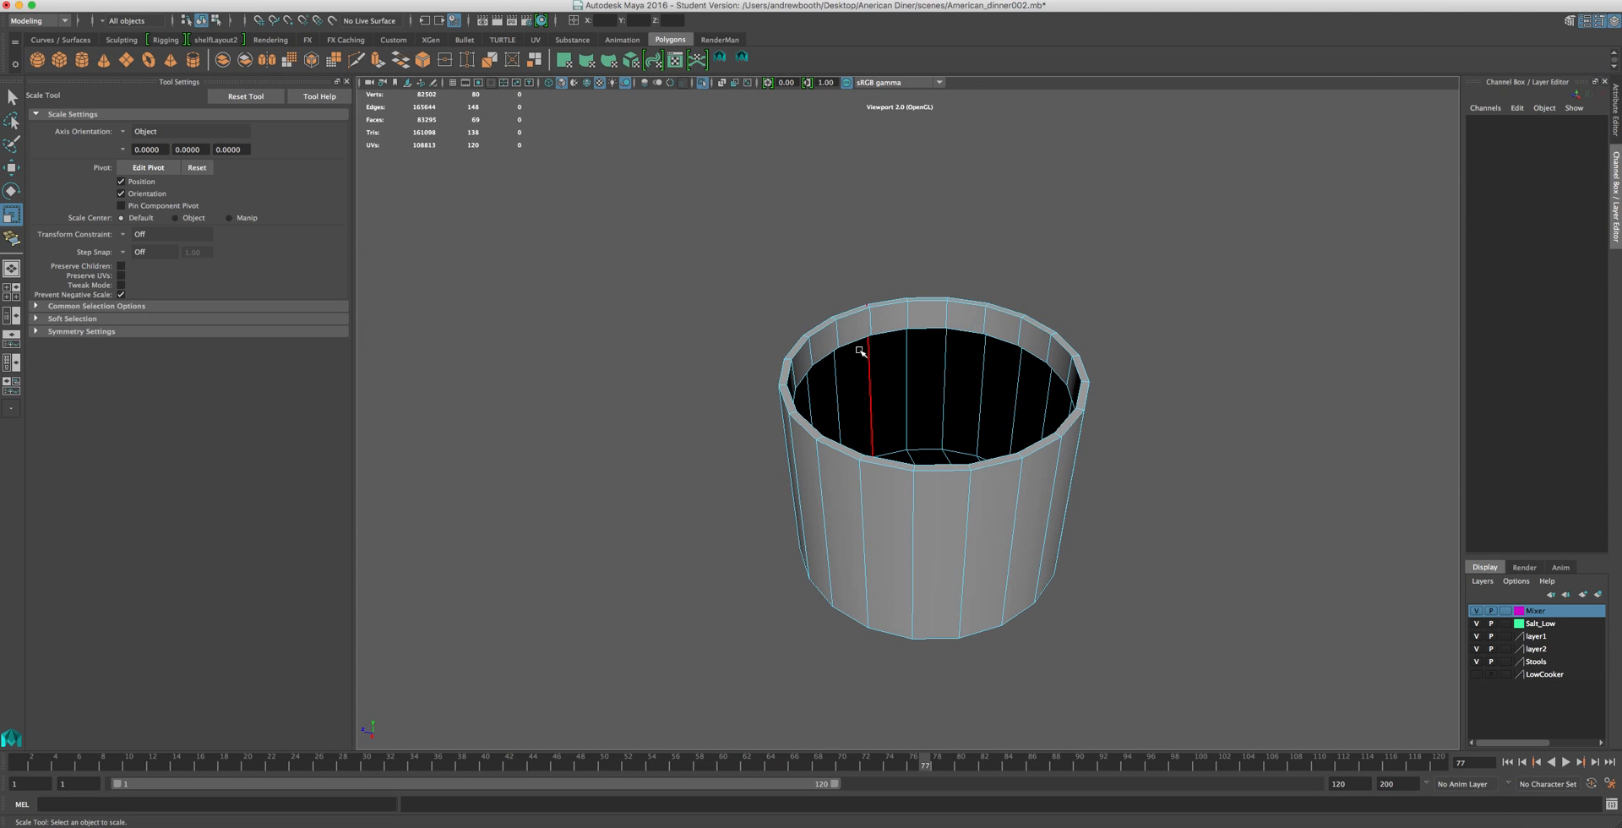
pyautogui.scroll(2, 860, 349)
pyautogui.scroll(3, 764, 334)
pyautogui.keyDown('alt'); pyautogui.moveTo(836, 315); pyautogui.dragTo(982, 267); pyautogui.keyUp('alt')
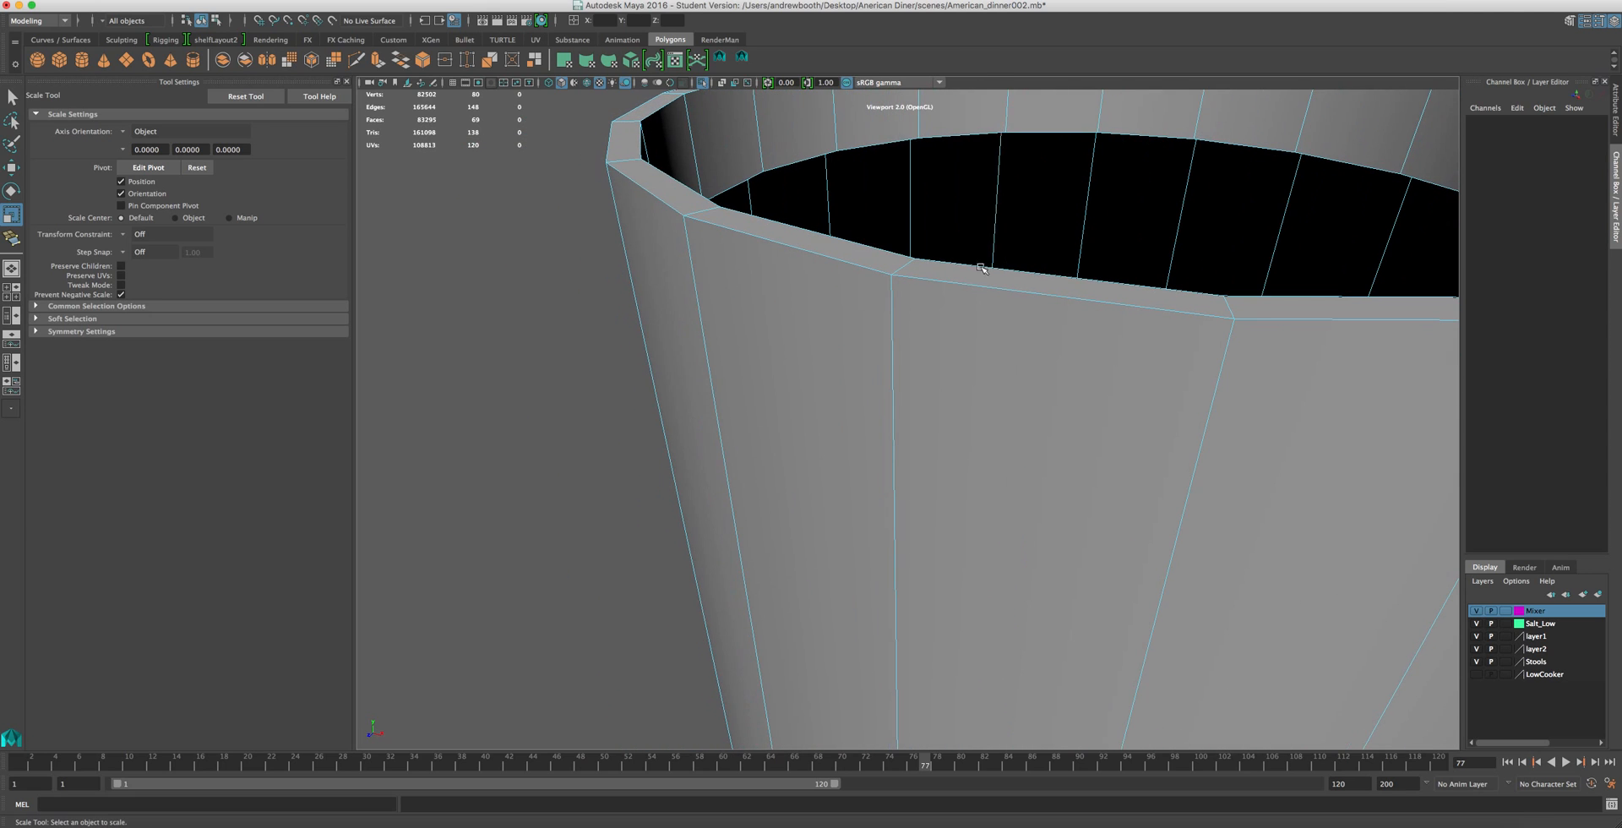
pyautogui.rightClick(974, 119)
pyautogui.click(975, 152)
pyautogui.moveTo(964, 125); pyautogui.dragTo(964, 91, button='right')
pyautogui.click(971, 134)
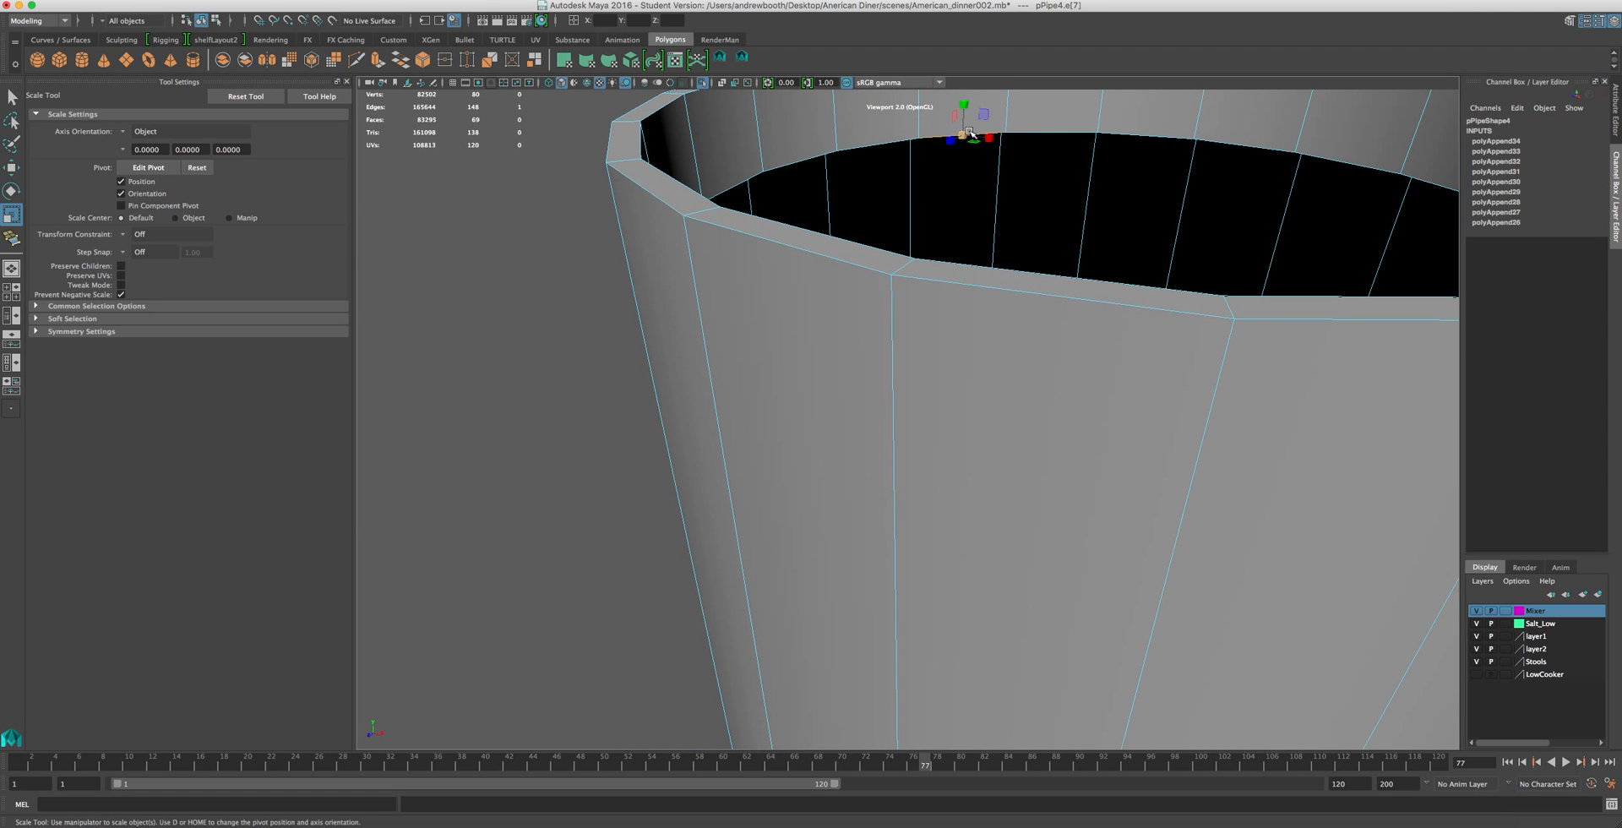
pyautogui.doubleClick(873, 143)
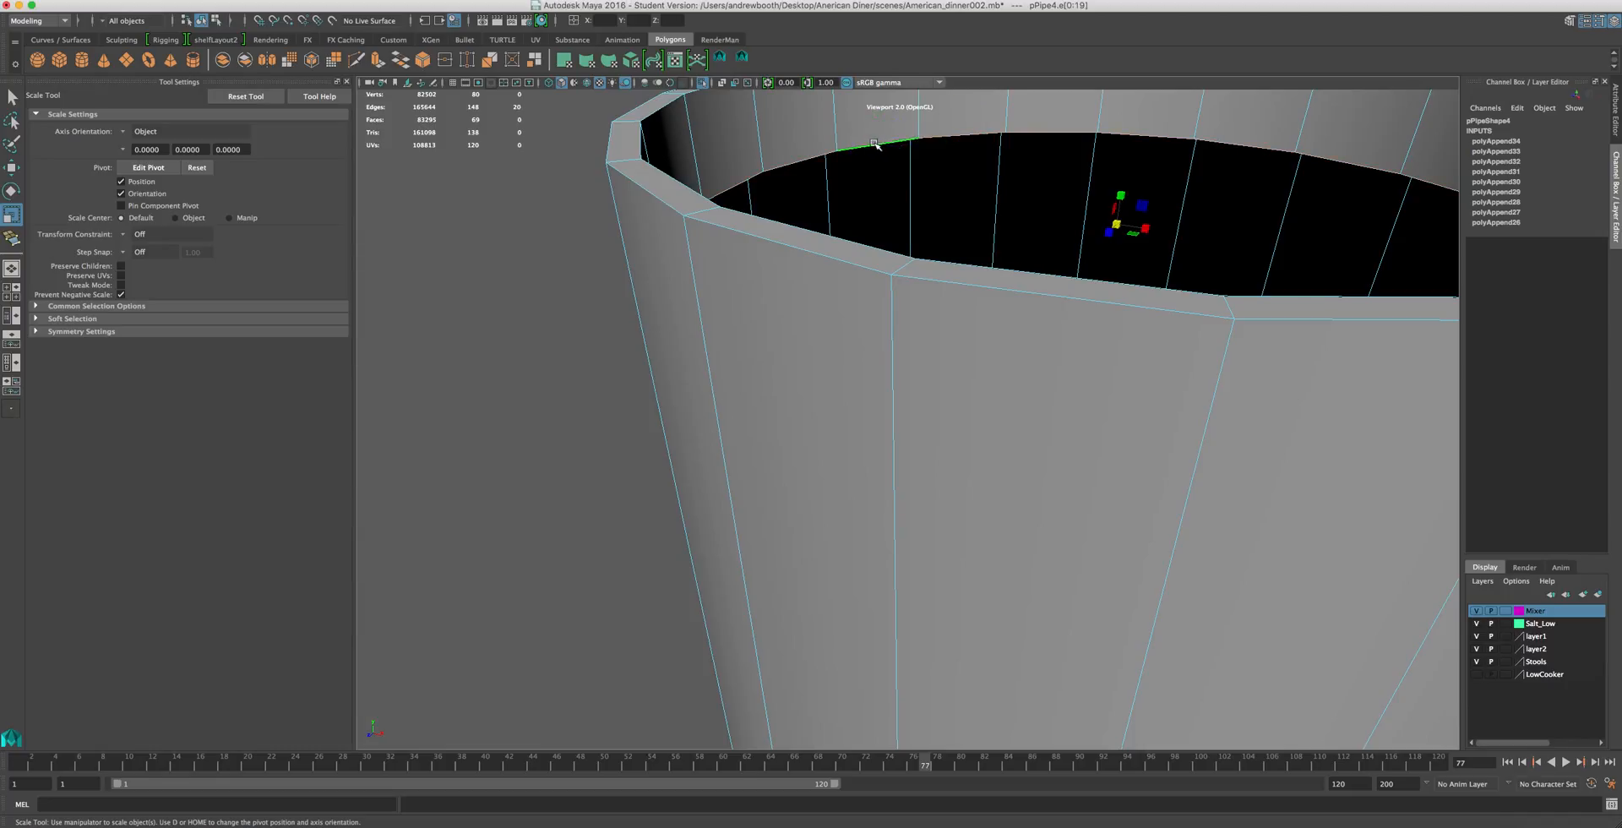
pyautogui.moveTo(1114, 221); pyautogui.dragTo(1105, 222)
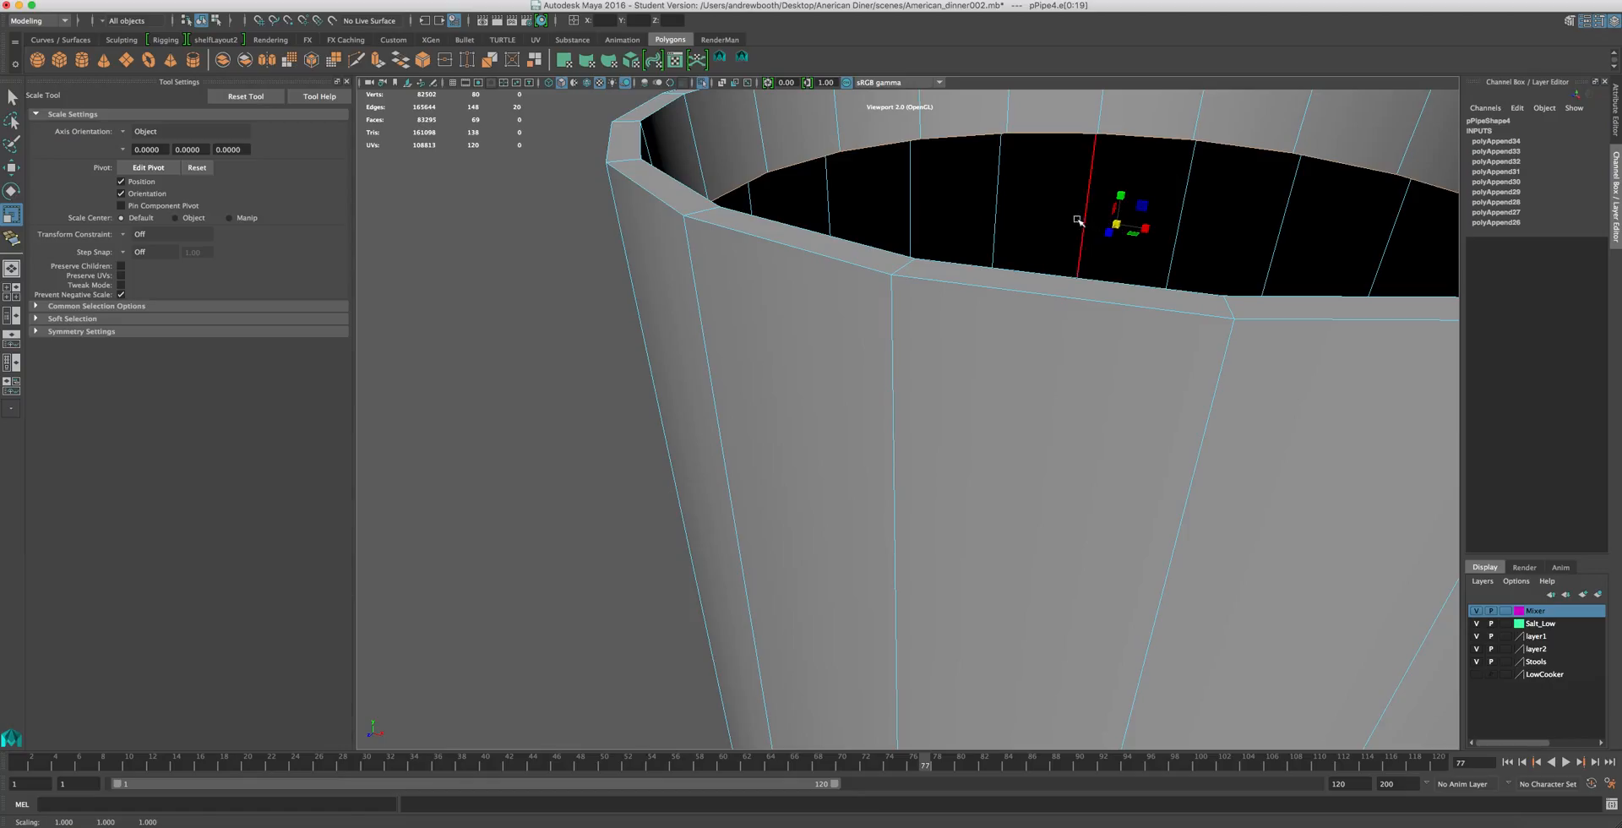
pyautogui.keyDown('alt'); pyautogui.moveTo(1061, 214); pyautogui.dragTo(1113, 280); pyautogui.keyUp('alt')
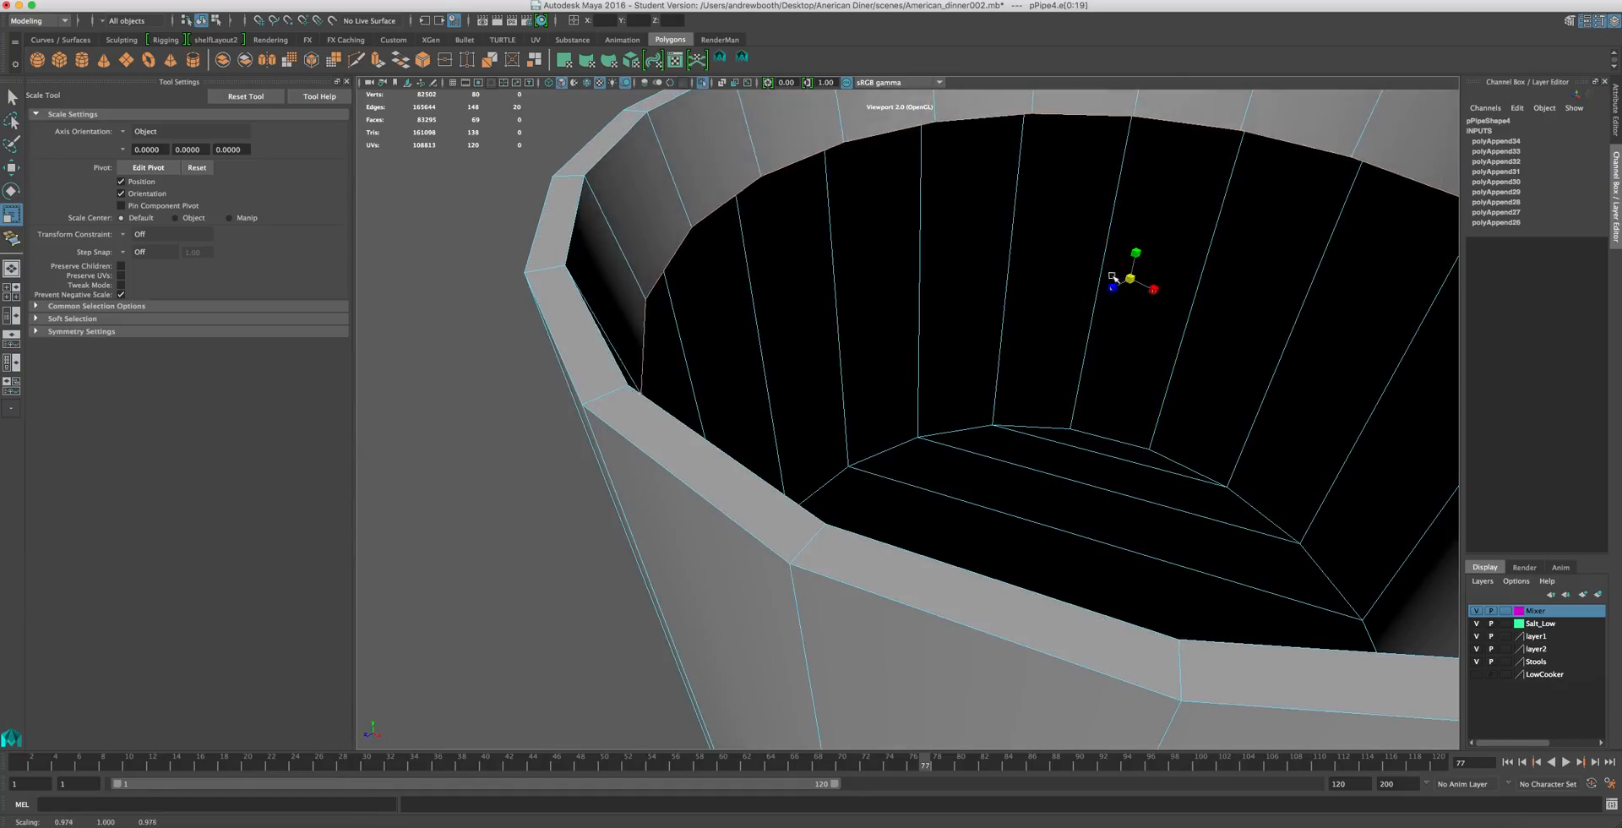
# - Lower the inner wall's edge loop slightly inside the bowl with the Move tool
pyautogui.scroll(-10, 1110, 274)
pyautogui.keyDown('alt'); pyautogui.moveTo(1098, 279); pyautogui.dragTo(1061, 290); pyautogui.keyUp('alt')
pyautogui.scroll(-5, 1082, 304)
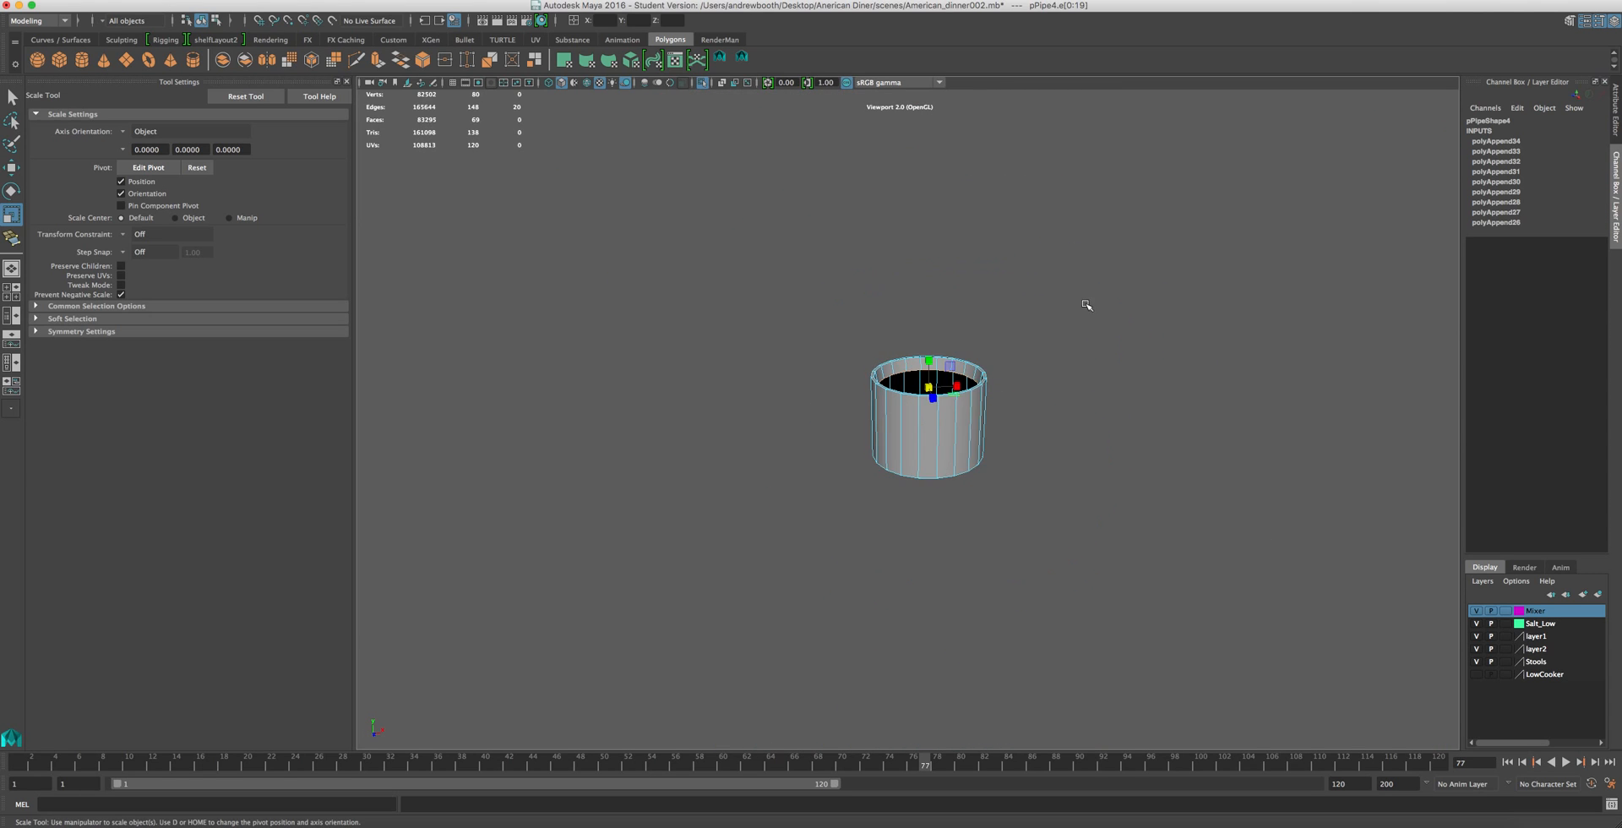
pyautogui.scroll(12, 1085, 308)
pyautogui.scroll(-5, 1085, 309)
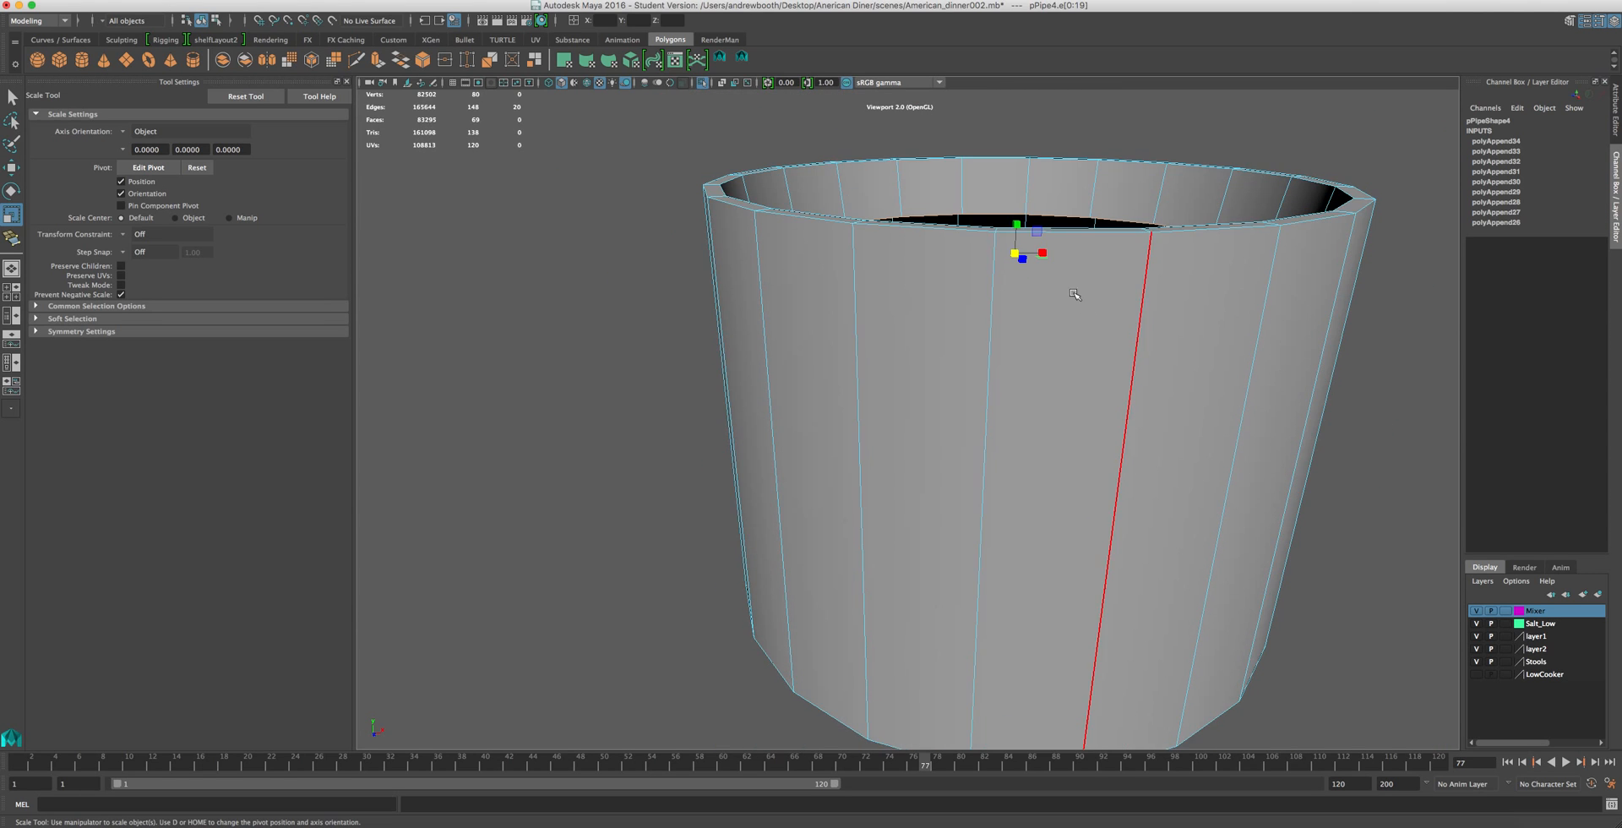
pyautogui.keyDown('alt'); pyautogui.moveTo(1085, 309); pyautogui.dragTo(1072, 314); pyautogui.keyUp('alt')
pyautogui.click(1098, 309)
pyautogui.press('w')
pyautogui.moveTo(1008, 221); pyautogui.dragTo(989, 295)
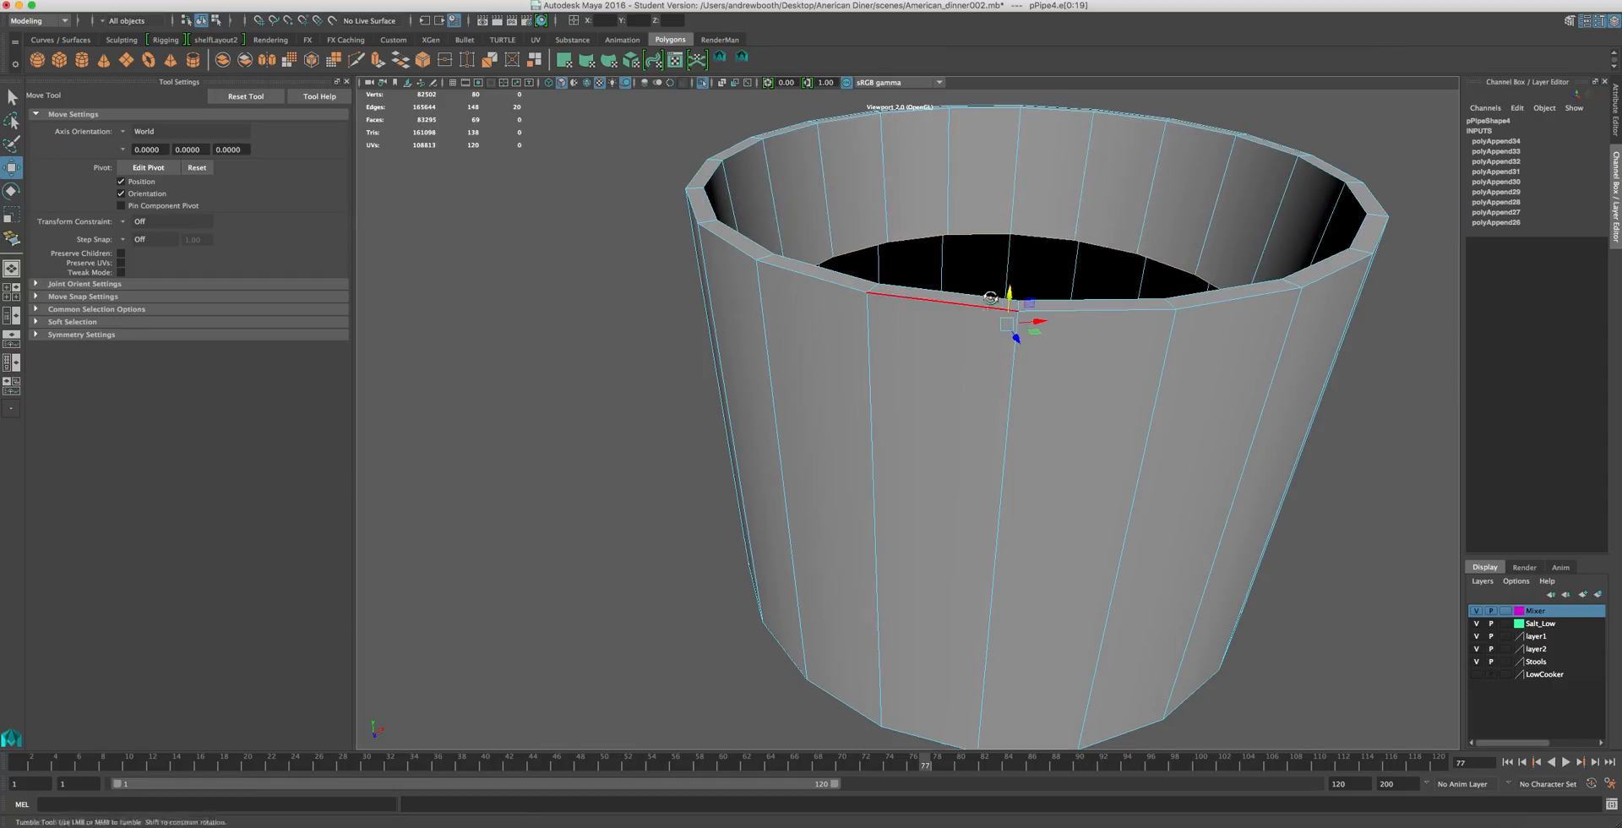
pyautogui.scroll(-8, 989, 299)
pyautogui.scroll(2, 997, 325)
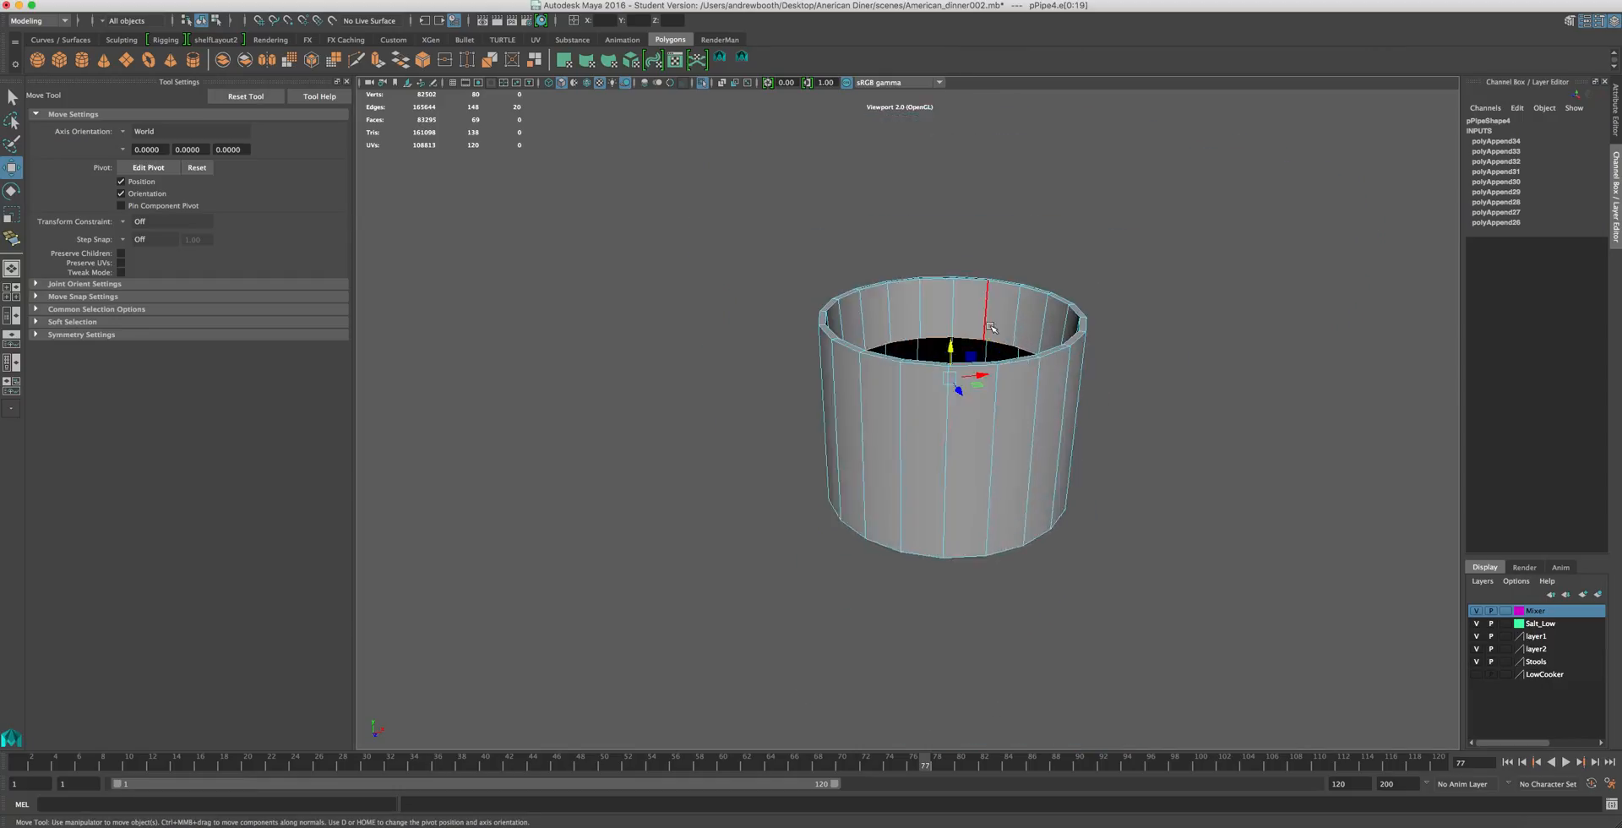
pyautogui.scroll(5, 991, 328)
pyautogui.keyDown('alt'); pyautogui.moveTo(992, 329); pyautogui.dragTo(1197, 353); pyautogui.keyUp('alt')
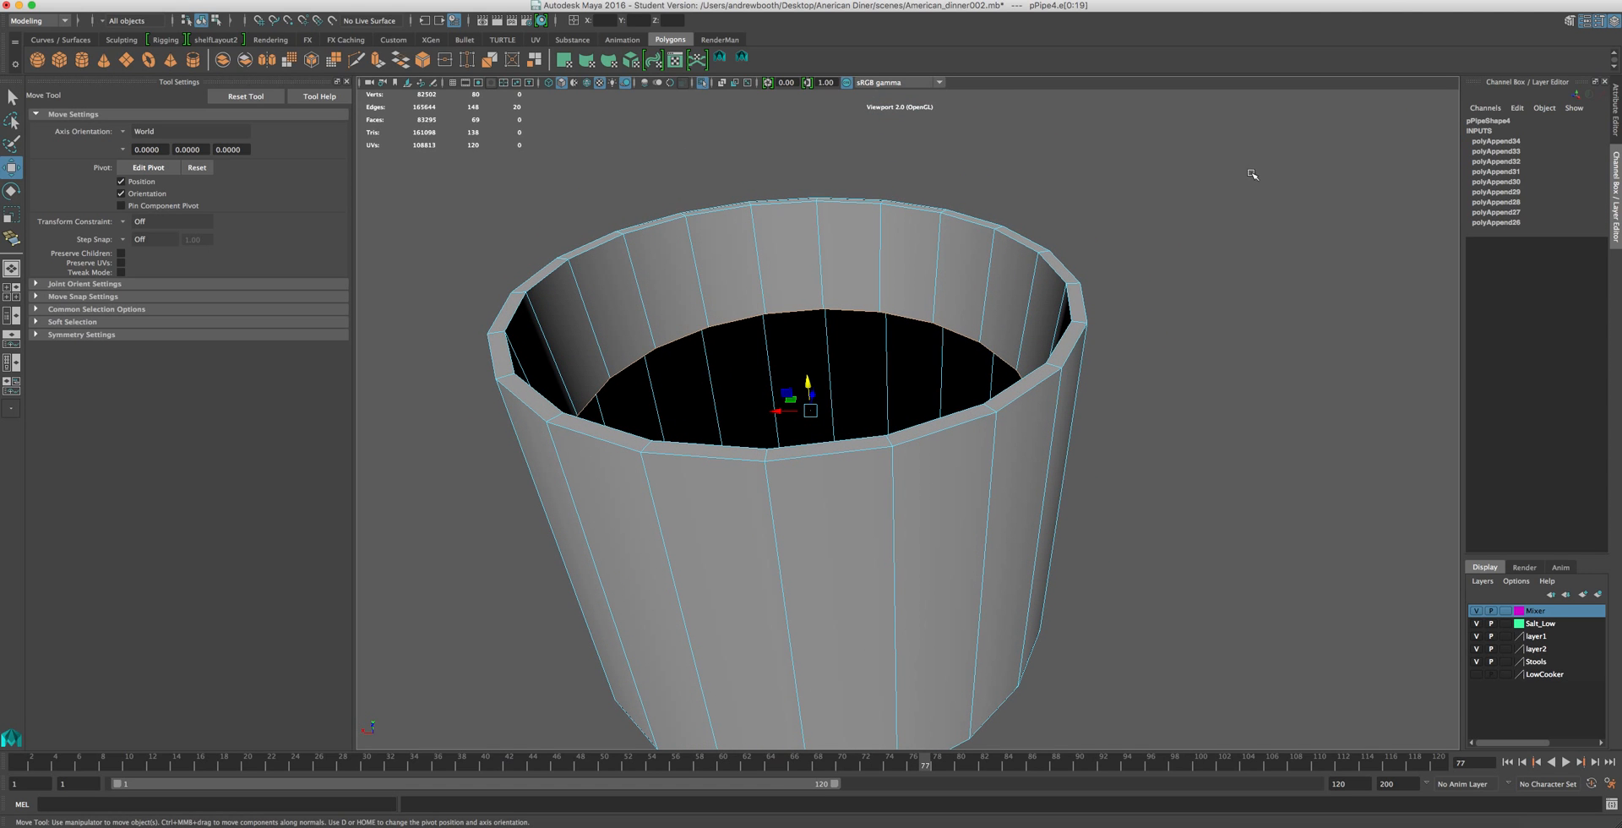
# - Turn off the isolated display to show the whole scene and frame the bowl on the mixer
pyautogui.click(701, 82)
pyautogui.scroll(-7, 773, 264)
pyautogui.keyDown('alt'); pyautogui.moveTo(774, 264); pyautogui.dragTo(1003, 264); pyautogui.keyUp('alt')
pyautogui.scroll(-10, 956, 232)
pyautogui.press('f')
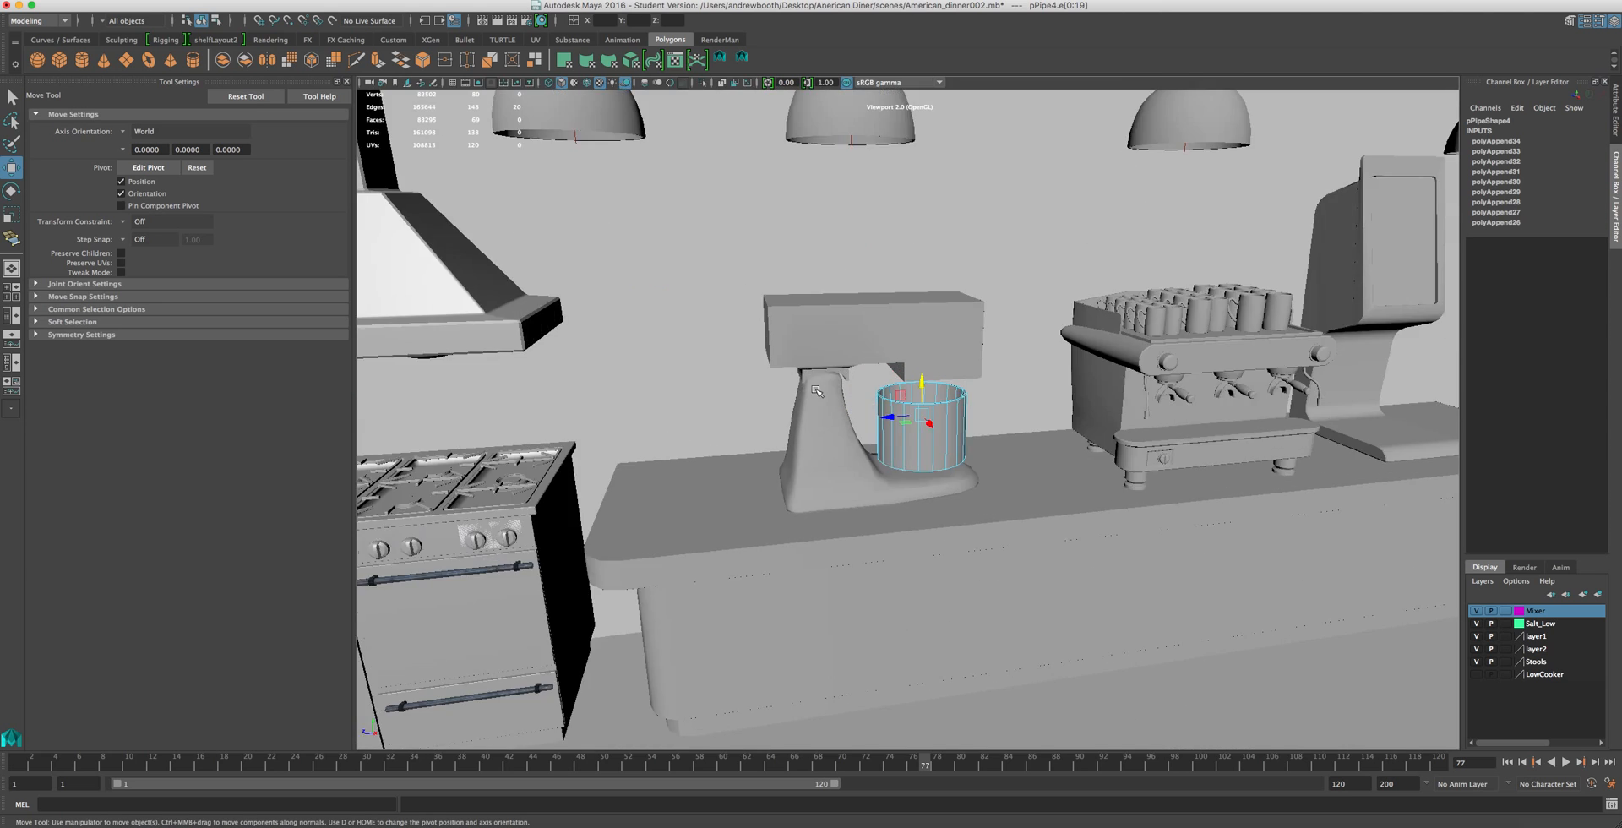
pyautogui.scroll(-5, 817, 385)
pyautogui.press('f')
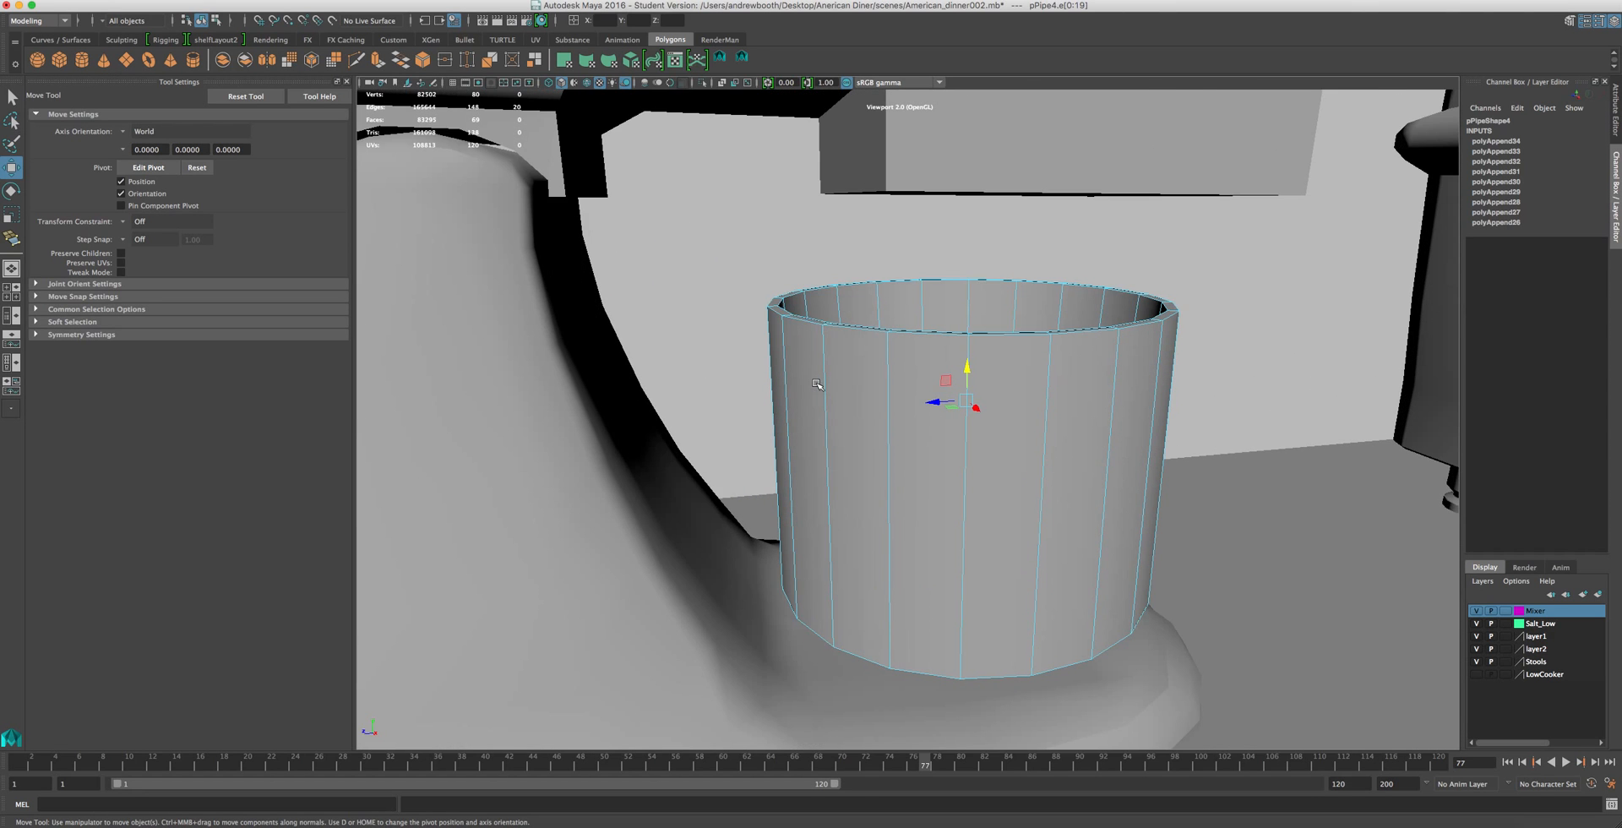
# - Examine the bowl's rim, inner wall and bottom from several angles on the mixer base
pyautogui.scroll(-3, 814, 376)
pyautogui.scroll(1, 798, 351)
pyautogui.keyDown('alt'); pyautogui.moveTo(796, 351); pyautogui.dragTo(796, 458); pyautogui.keyUp('alt')
pyautogui.moveTo(910, 421)
pyautogui.keyDown('alt'); pyautogui.mouseDown()
pyautogui.moveTo(898, 396)
pyautogui.moveTo(910, 440)
pyautogui.mouseUp(); pyautogui.keyUp('alt')
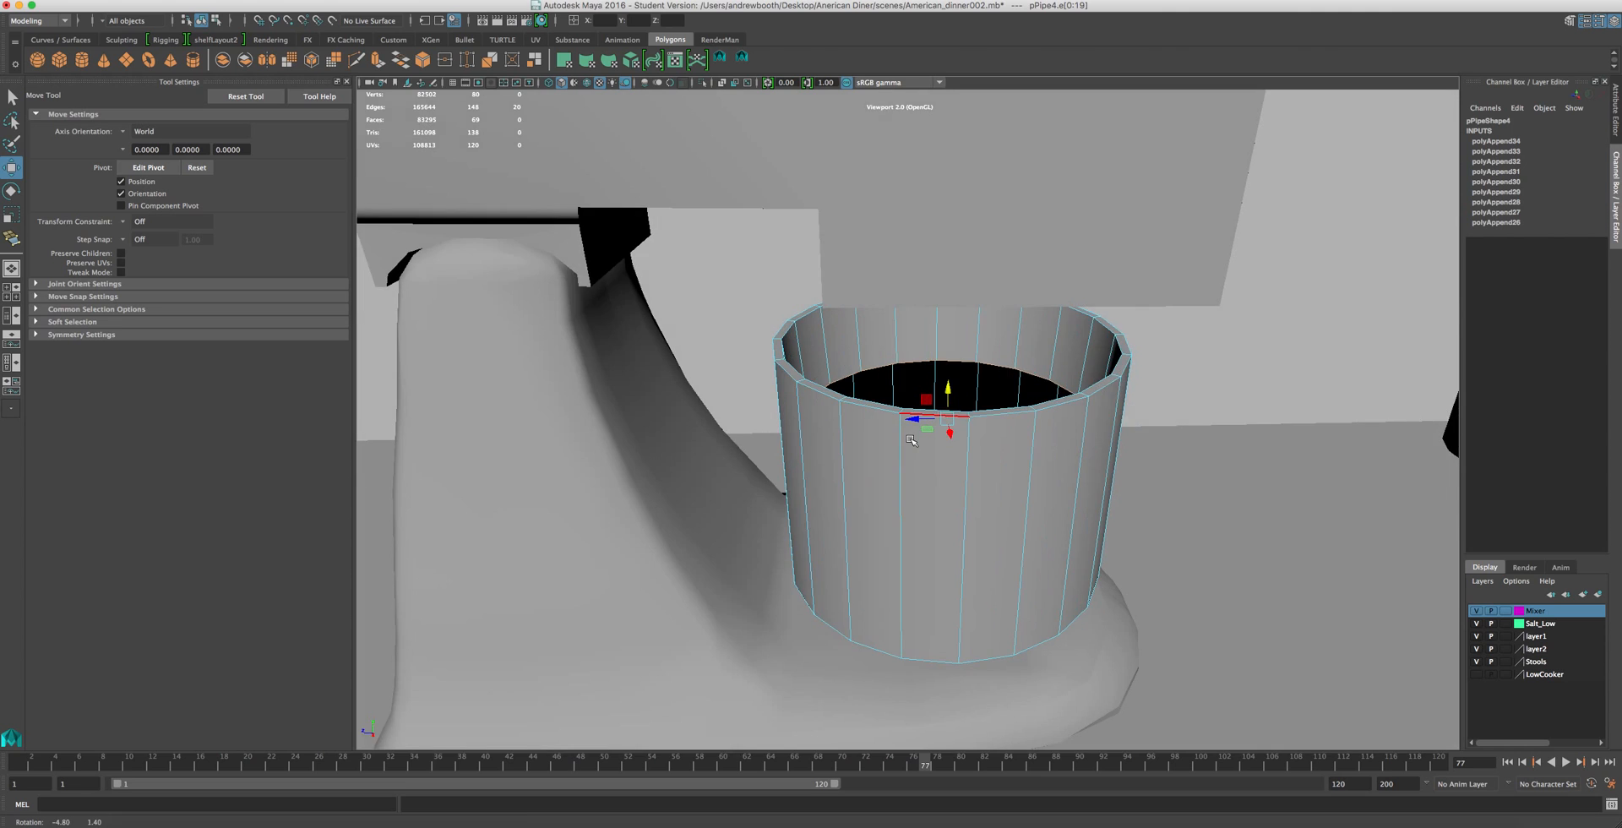
pyautogui.scroll(5, 911, 427)
pyautogui.keyDown('alt'); pyautogui.moveTo(917, 355); pyautogui.dragTo(1103, 327); pyautogui.keyUp('alt')
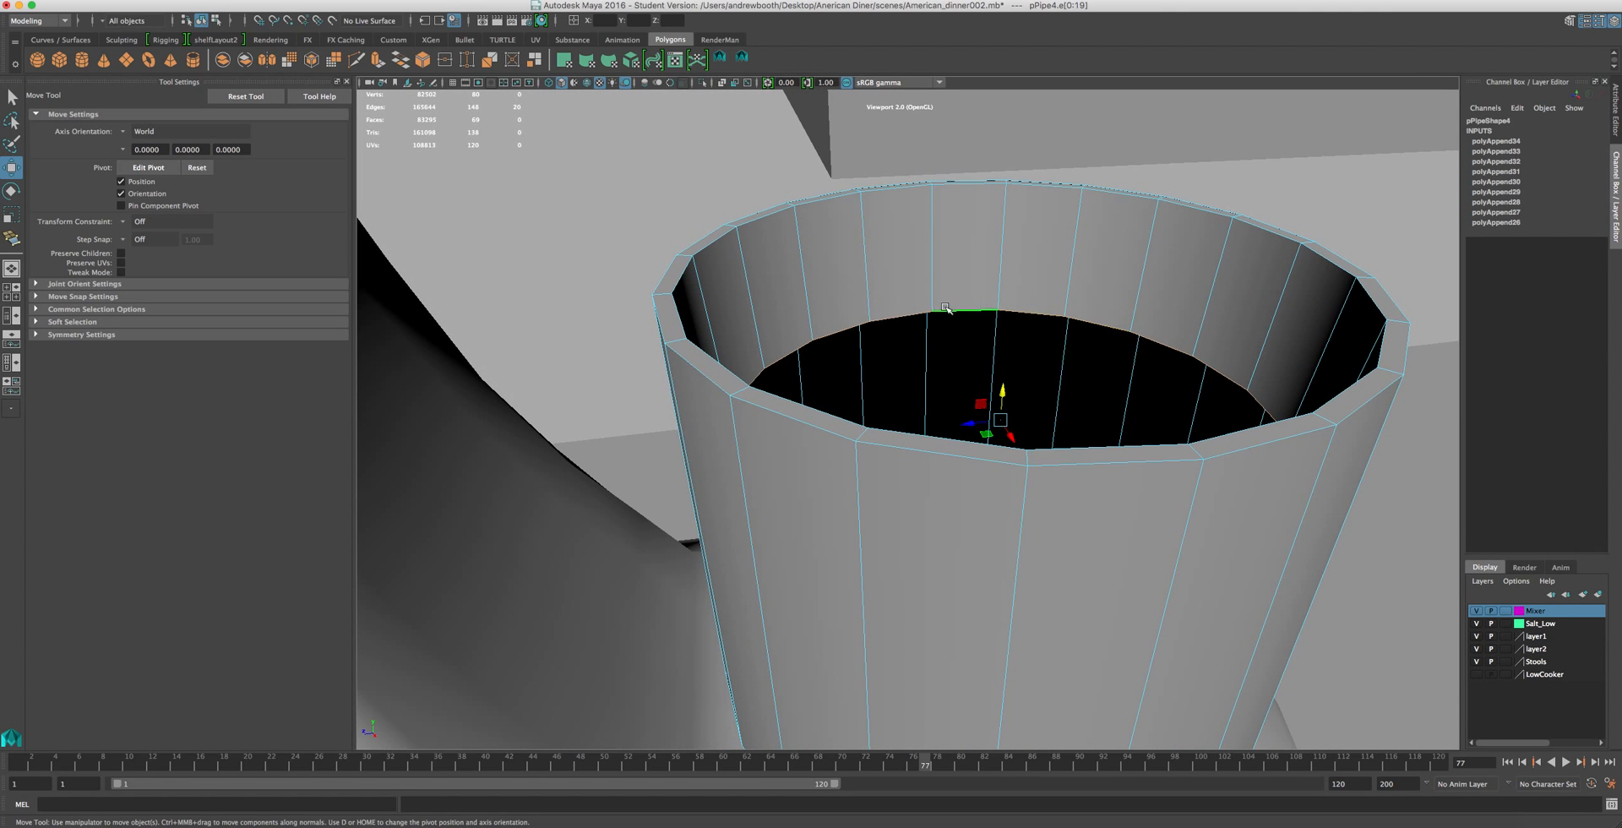
pyautogui.keyDown('alt'); pyautogui.moveTo(844, 372); pyautogui.dragTo(868, 337); pyautogui.keyUp('alt')
pyautogui.scroll(-15, 869, 339)
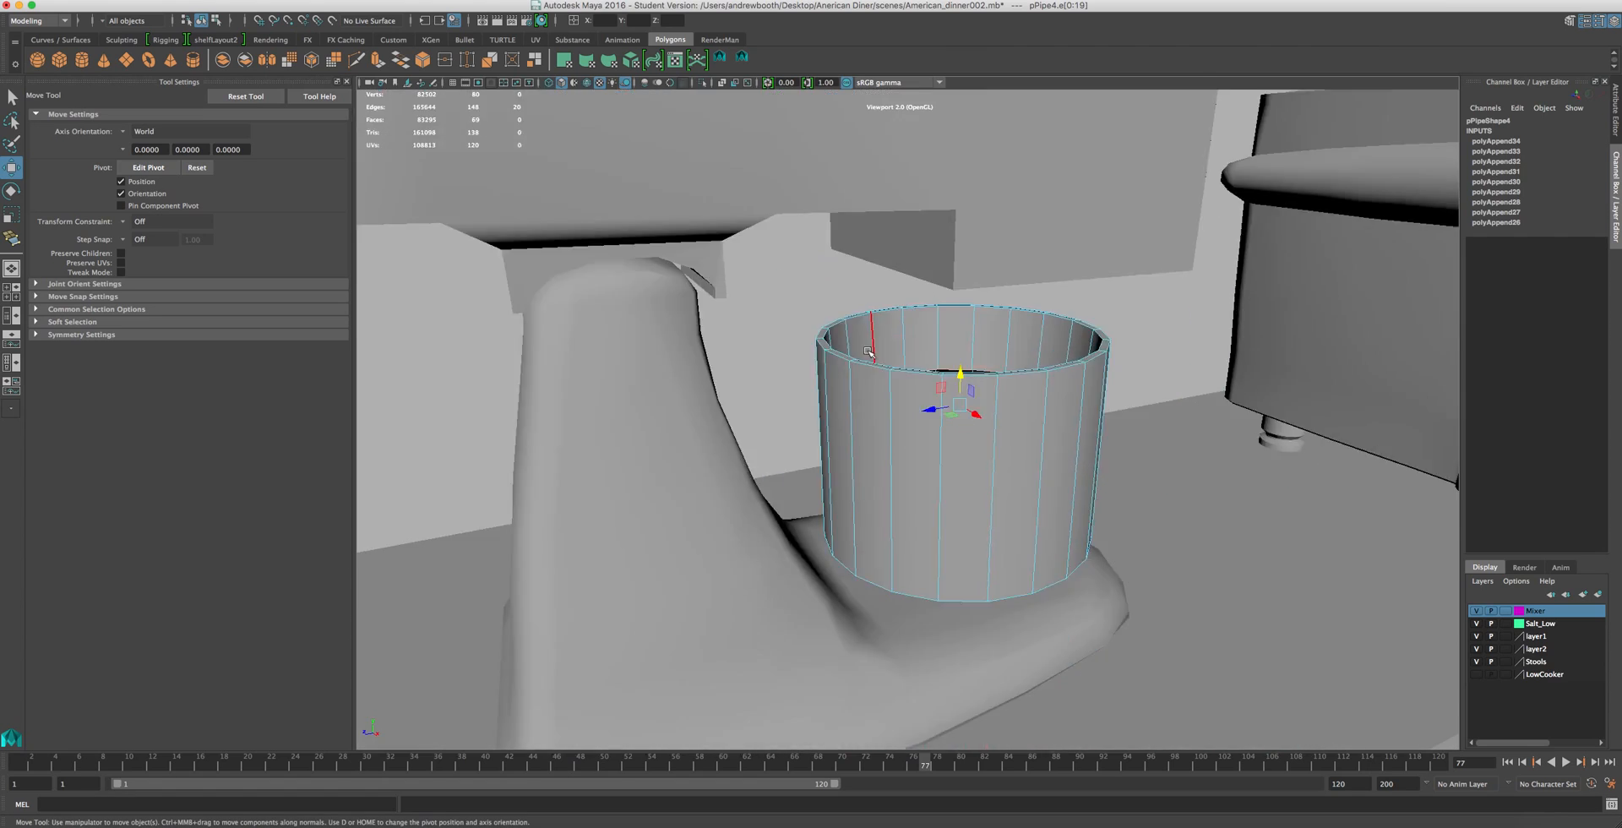
pyautogui.scroll(-8, 875, 398)
pyautogui.scroll(16, 877, 385)
pyautogui.scroll(12, 877, 380)
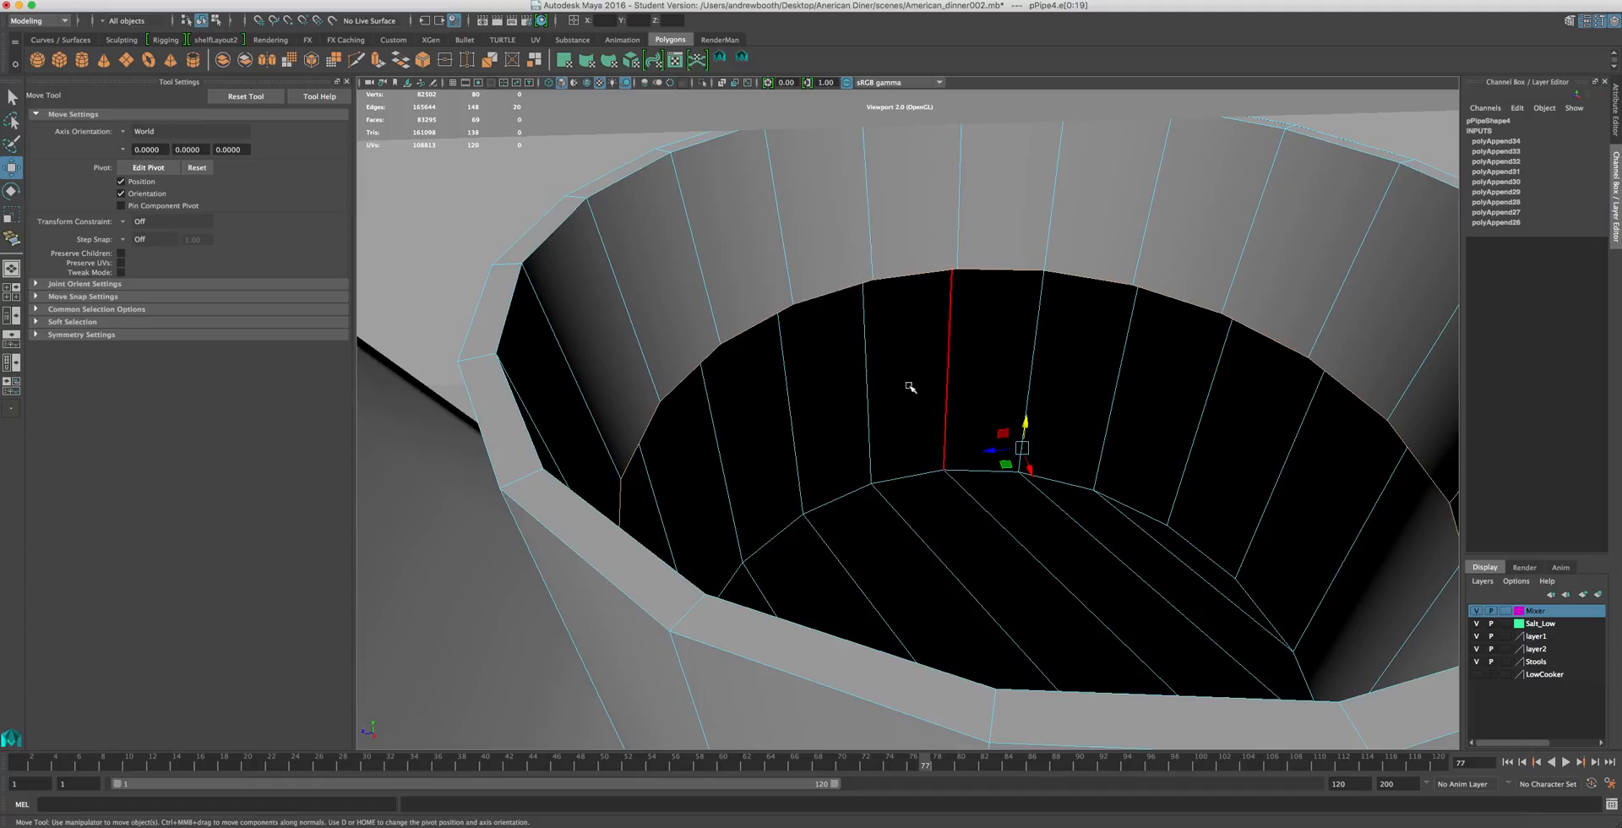
# - Select the full ring of faces forming the bowl's inner wall and delete them
pyautogui.rightClick(846, 247)
pyautogui.click(850, 265)
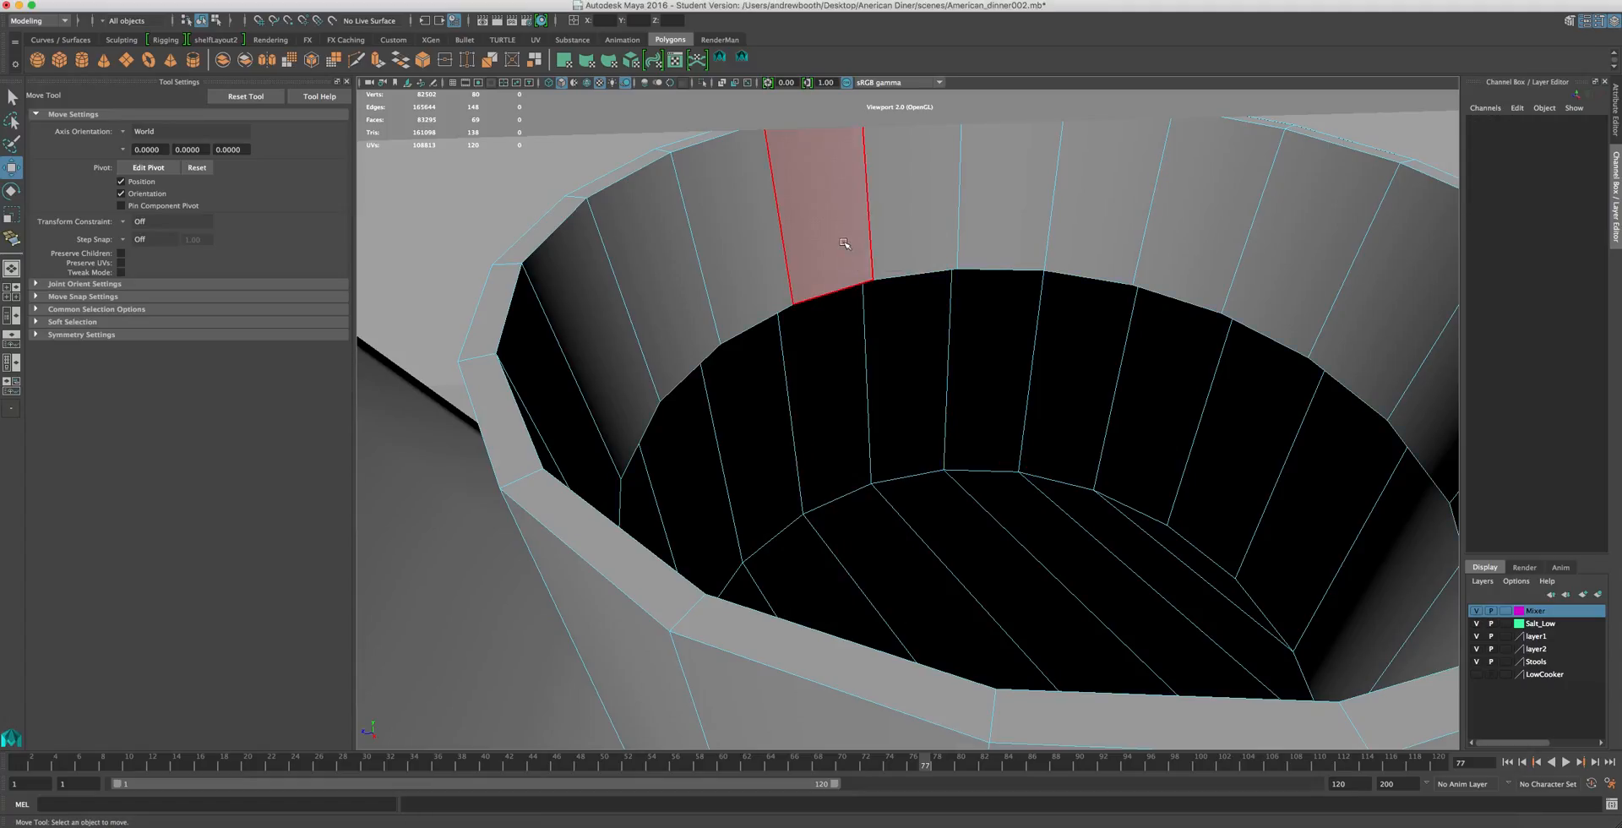
pyautogui.rightClick(810, 295)
pyautogui.click(806, 263)
pyautogui.click(813, 218)
pyautogui.rightClick(823, 224)
pyautogui.click(825, 251)
pyautogui.click(819, 237)
pyautogui.keyDown('shift'); pyautogui.doubleClick(760, 231); pyautogui.keyUp('shift')
pyautogui.press('Delete')
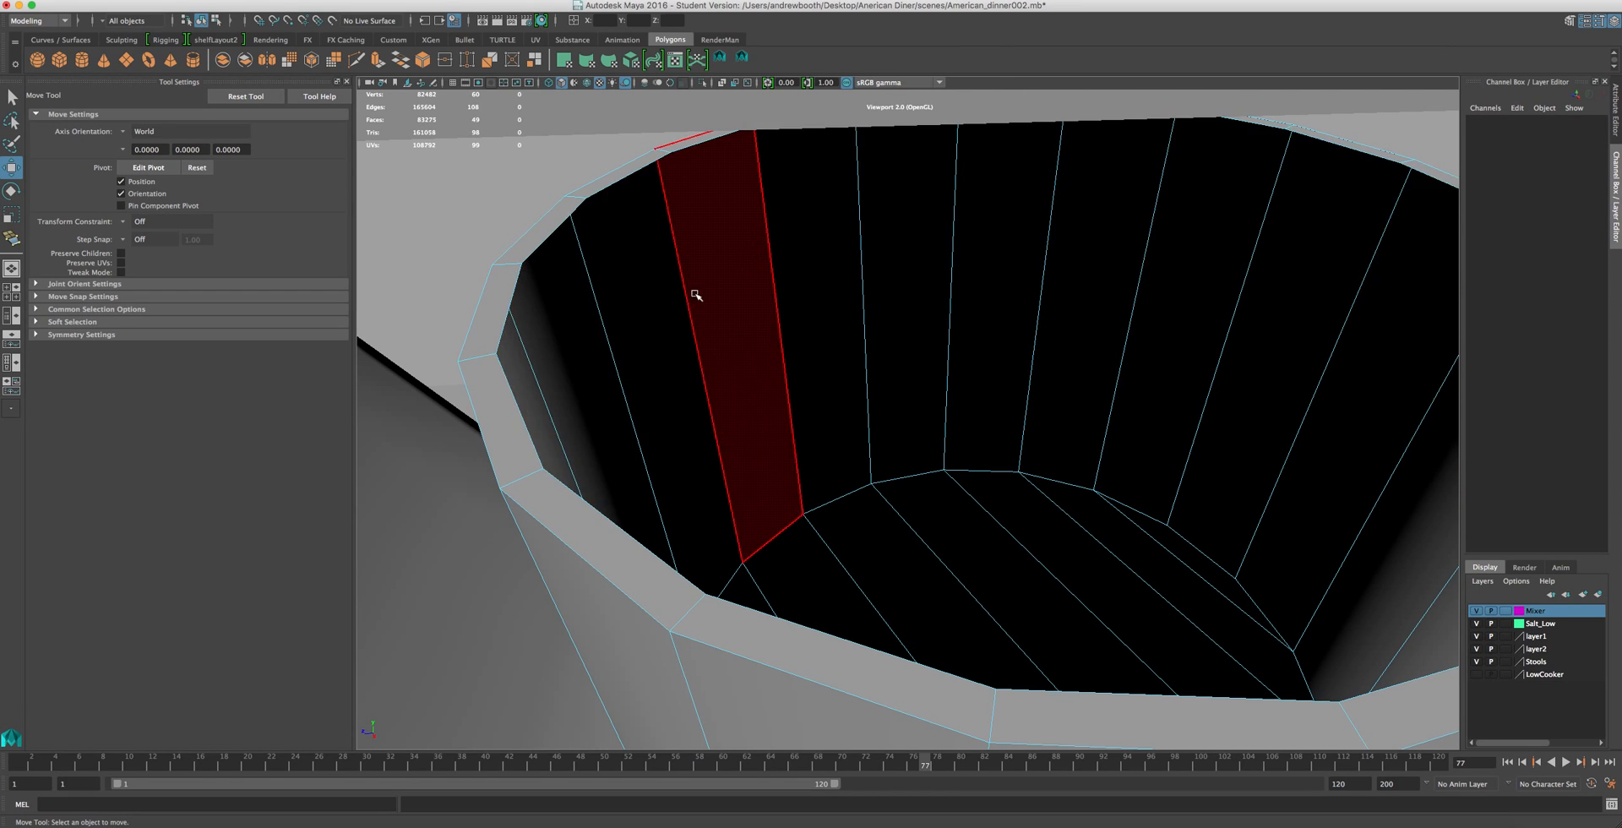
# - Examine the bowl's shape and proportions against the mixer's base and head from several angles and distances
pyautogui.scroll(-5, 699, 296)
pyautogui.scroll(-3, 767, 443)
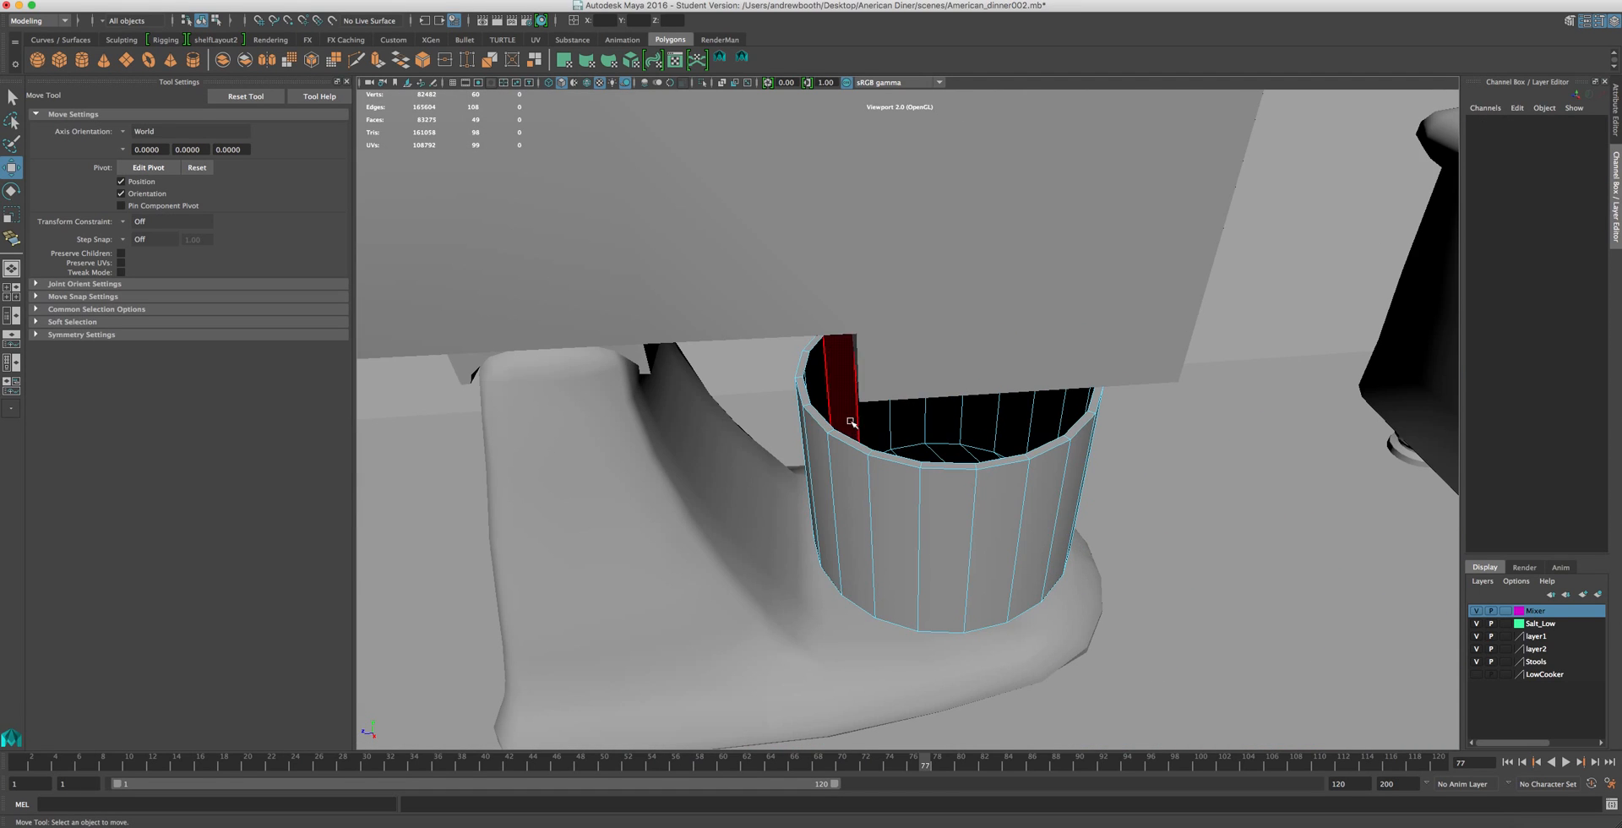
pyautogui.keyDown('alt'); pyautogui.moveTo(899, 413); pyautogui.dragTo(942, 386); pyautogui.keyUp('alt')
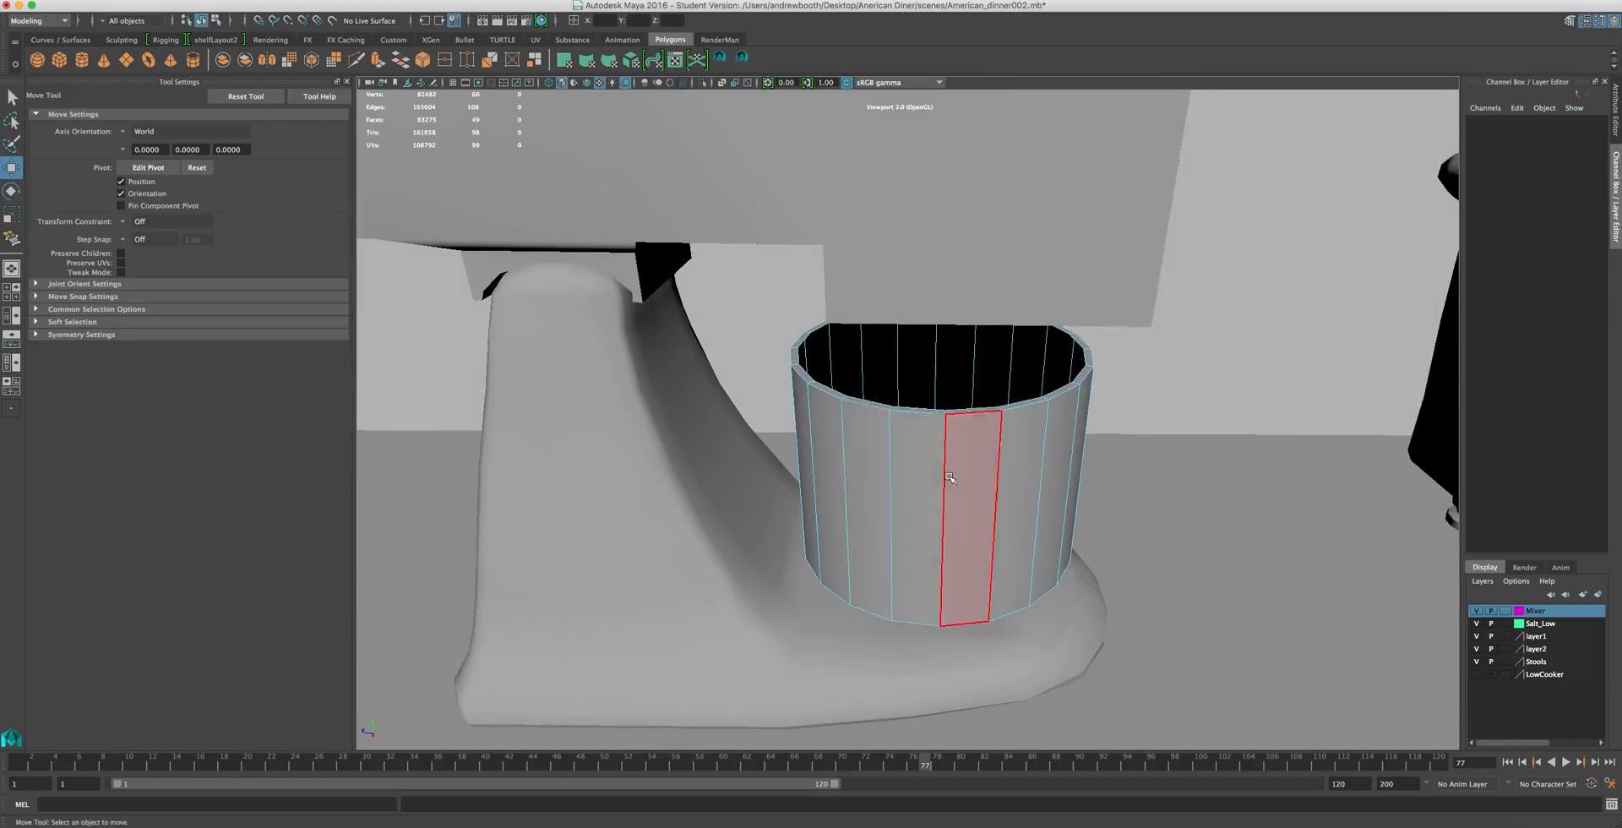
pyautogui.scroll(-3, 1014, 485)
pyautogui.keyDown('alt'); pyautogui.moveTo(1014, 486); pyautogui.dragTo(1045, 458); pyautogui.keyUp('alt')
pyautogui.scroll(-5, 1057, 439)
pyautogui.press('f')
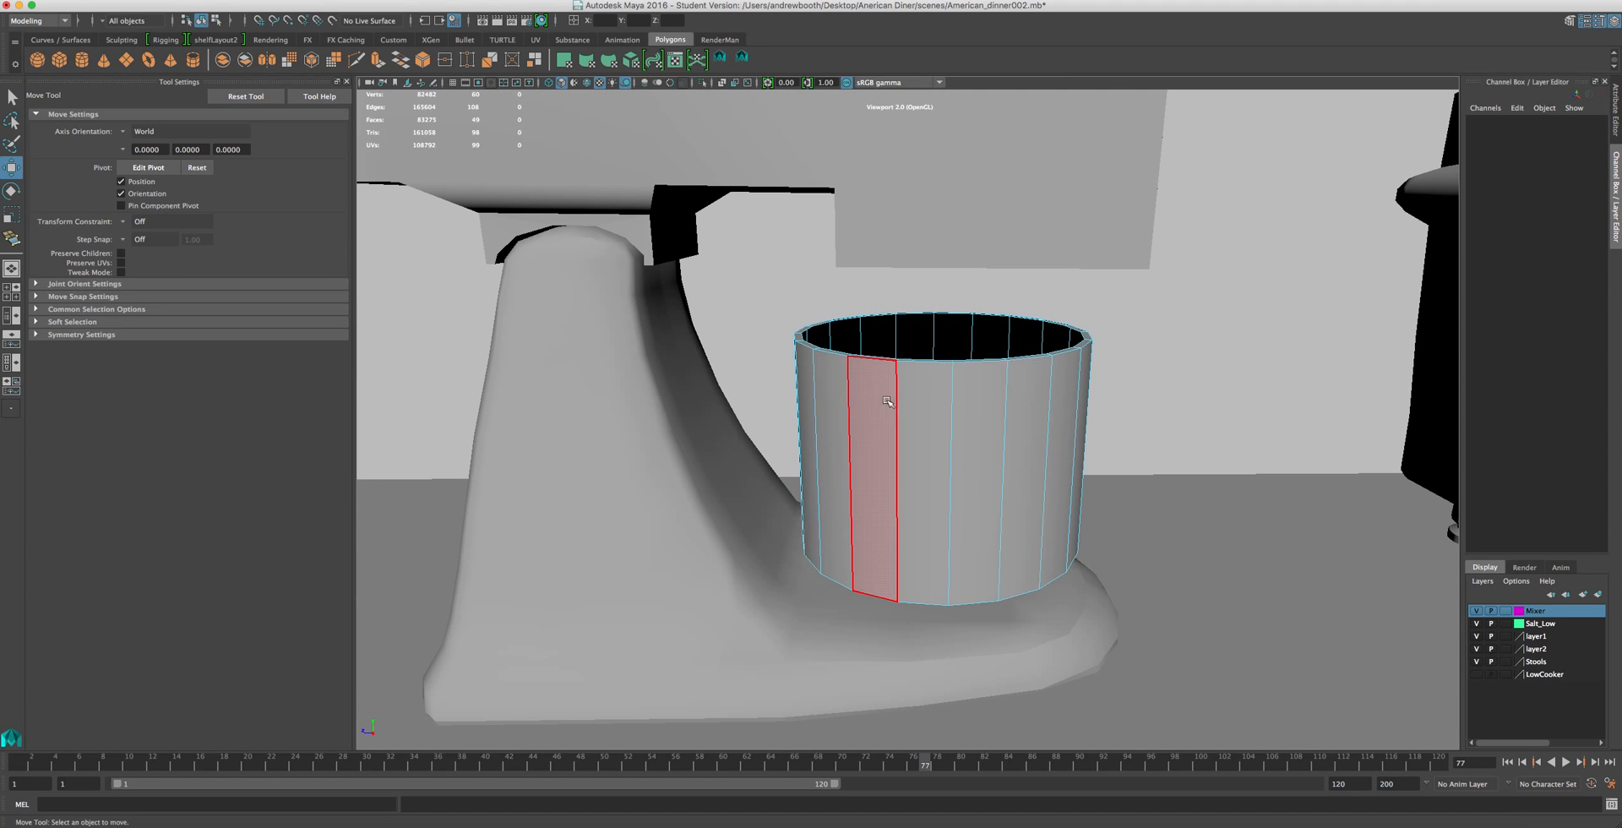
pyautogui.scroll(4, 890, 401)
pyautogui.scroll(-8, 889, 403)
pyautogui.scroll(5, 889, 407)
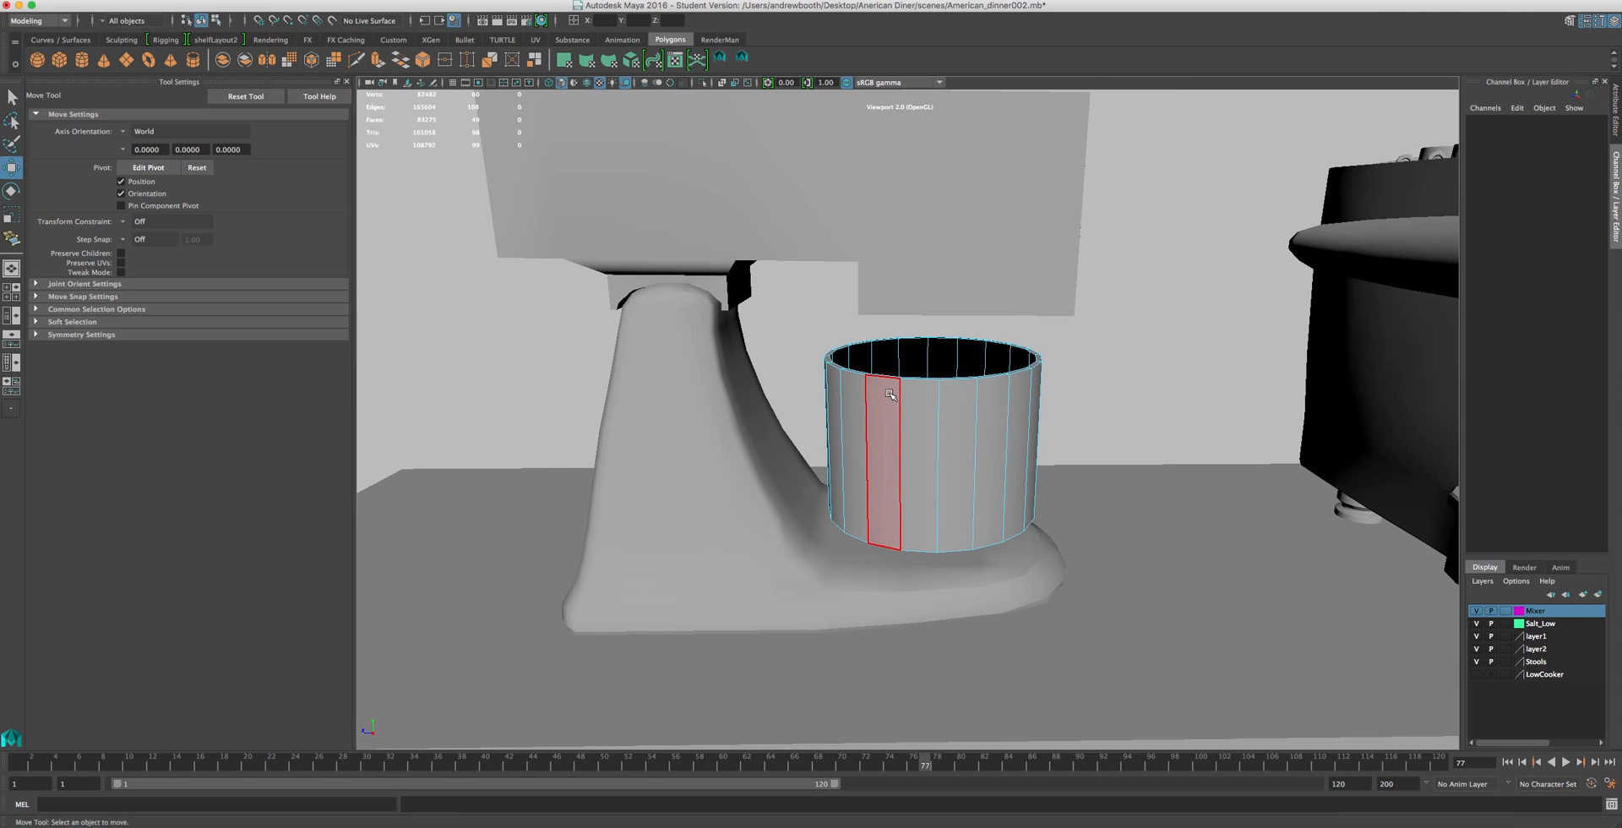
pyautogui.scroll(4, 891, 385)
pyautogui.scroll(-3, 894, 392)
pyautogui.scroll(-2, 895, 401)
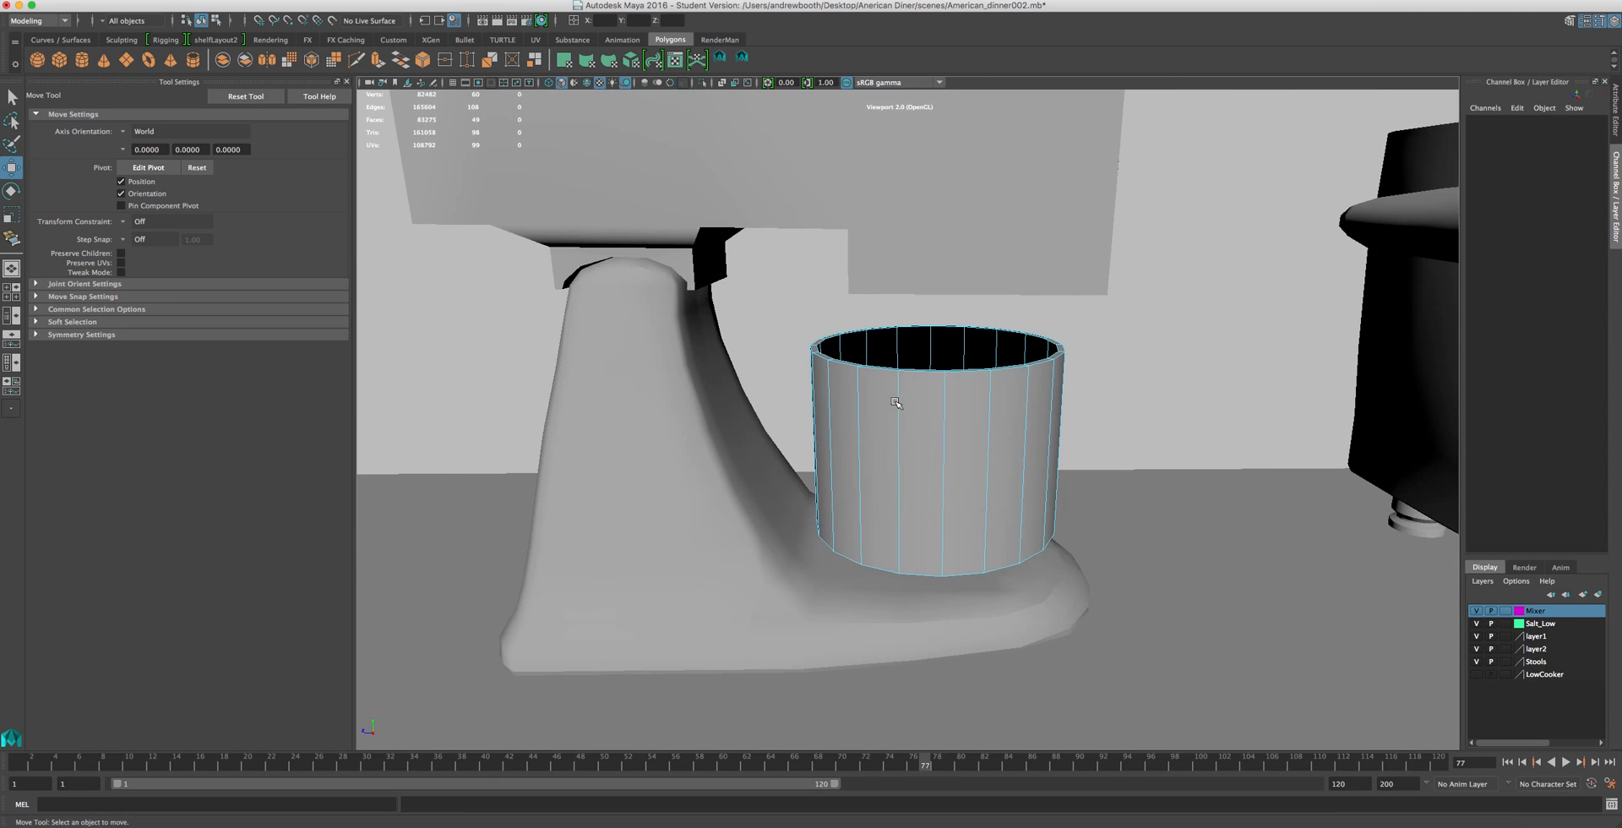
pyautogui.scroll(-5, 894, 401)
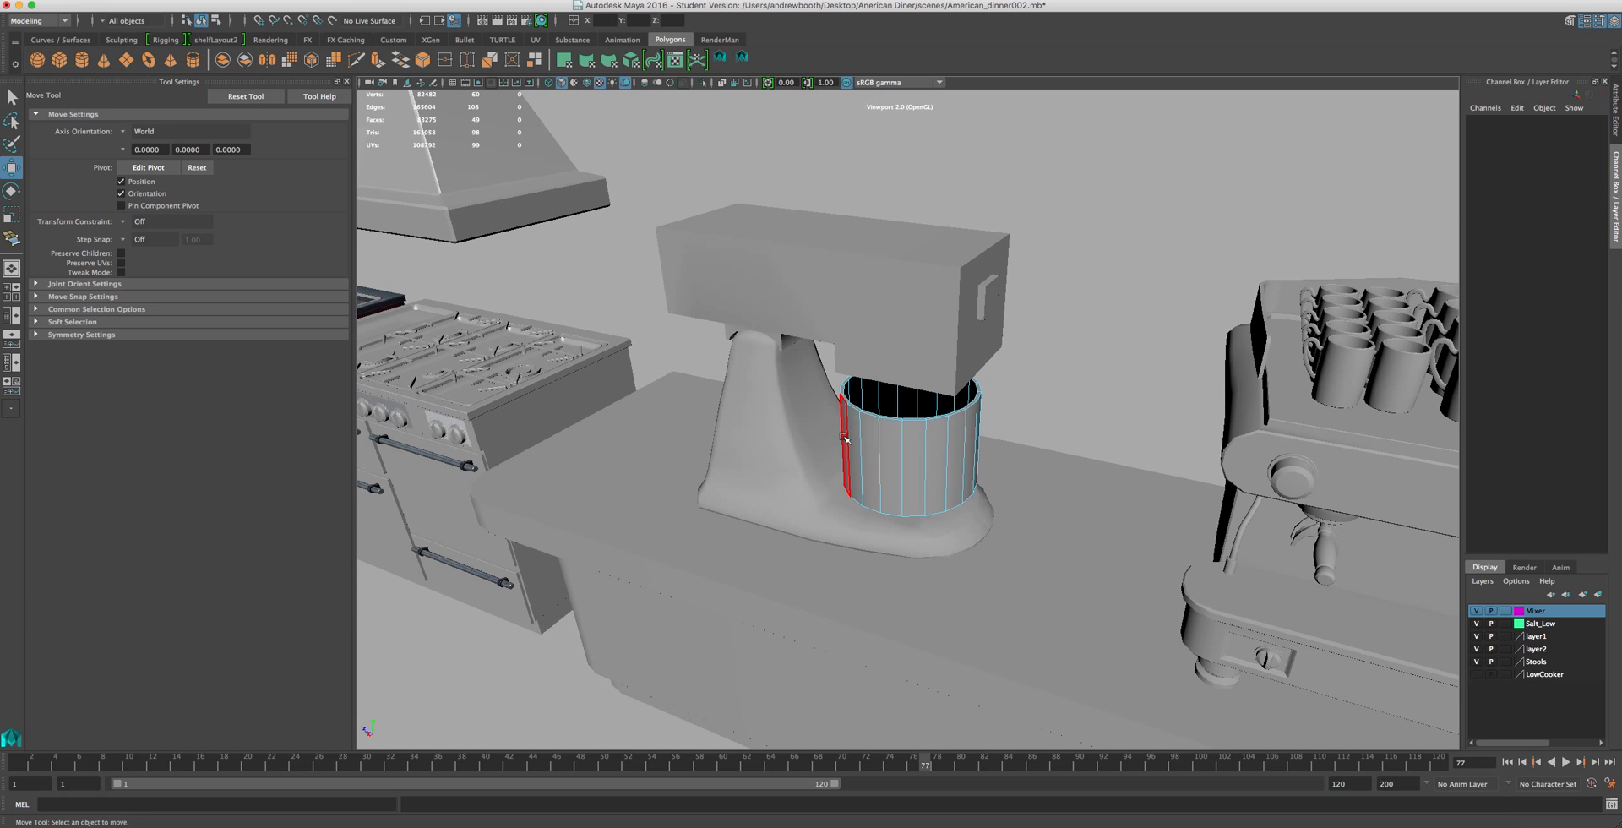
pyautogui.scroll(5, 870, 433)
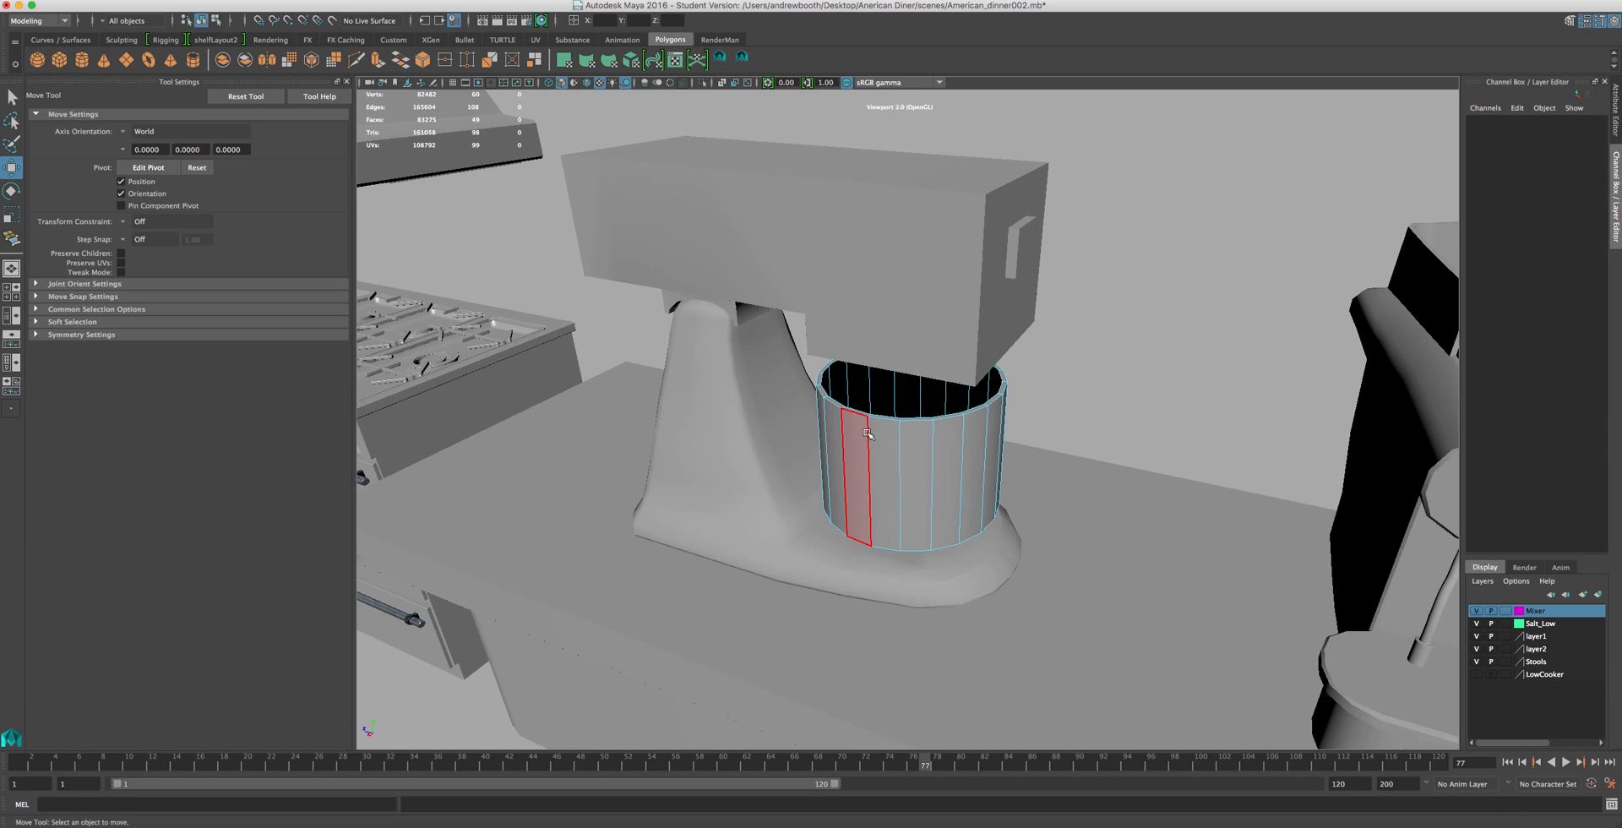
pyautogui.scroll(-3, 870, 431)
pyautogui.keyDown('alt'); pyautogui.moveTo(854, 420); pyautogui.dragTo(891, 381); pyautogui.keyUp('alt')
pyautogui.scroll(5, 890, 380)
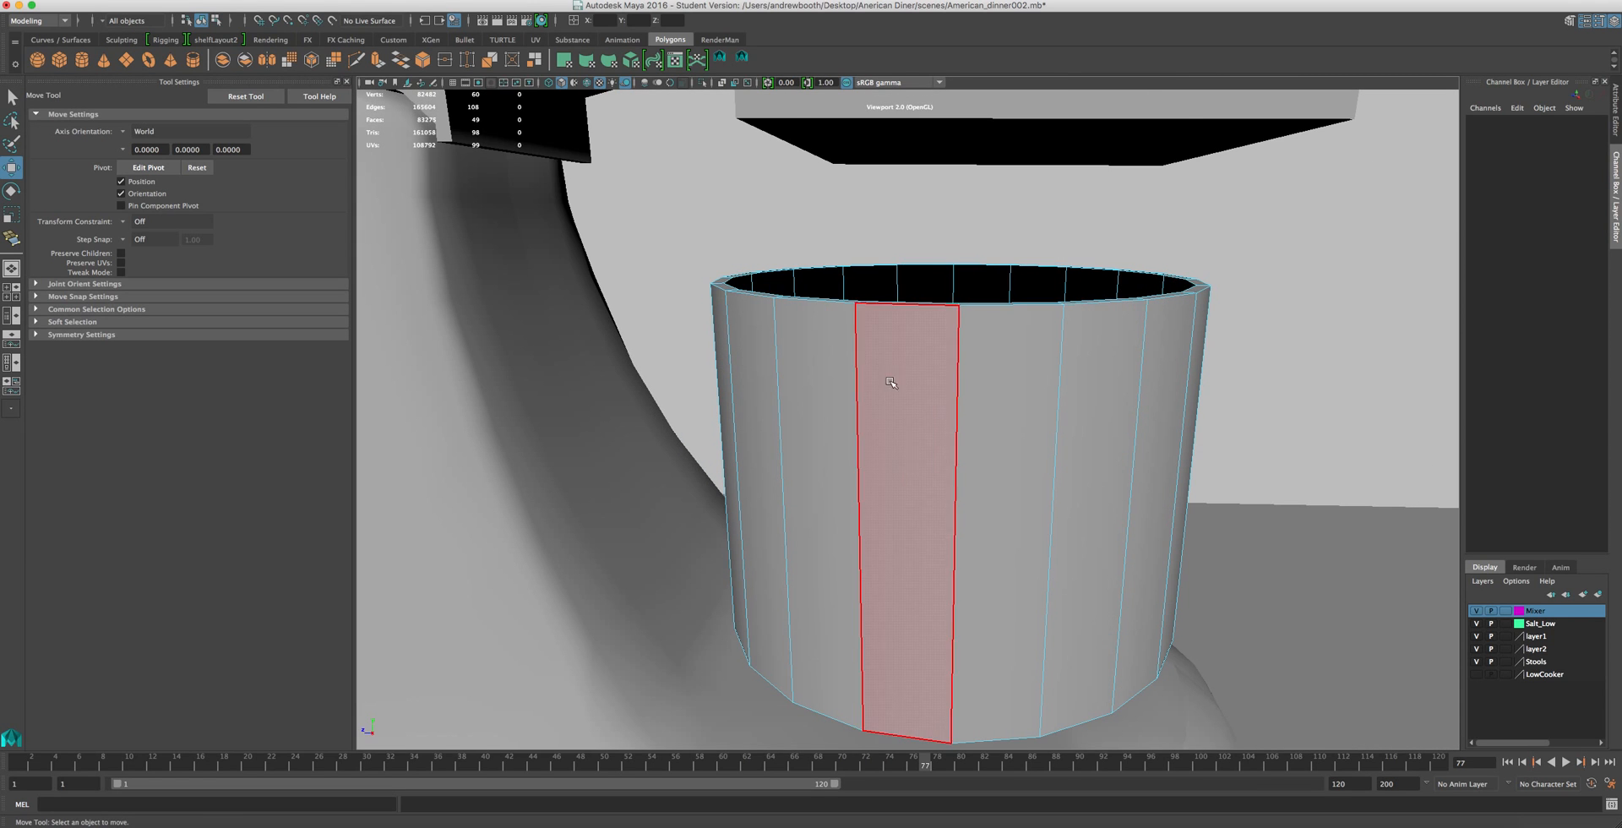
pyautogui.click(436, 2)
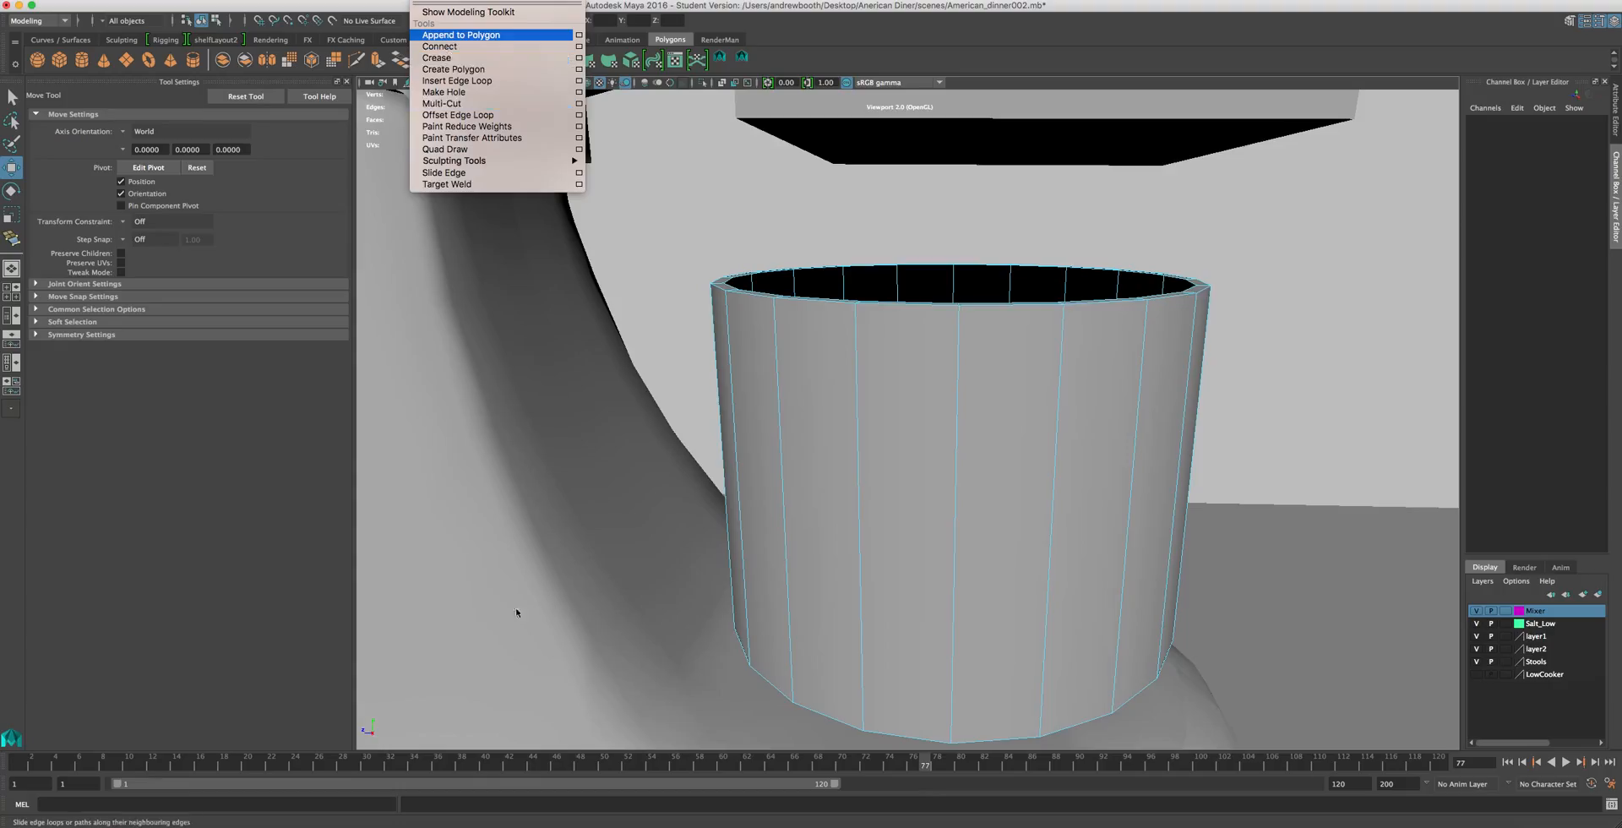
pyautogui.click(625, 502)
pyautogui.scroll(-5, 625, 502)
pyautogui.scroll(6, 641, 492)
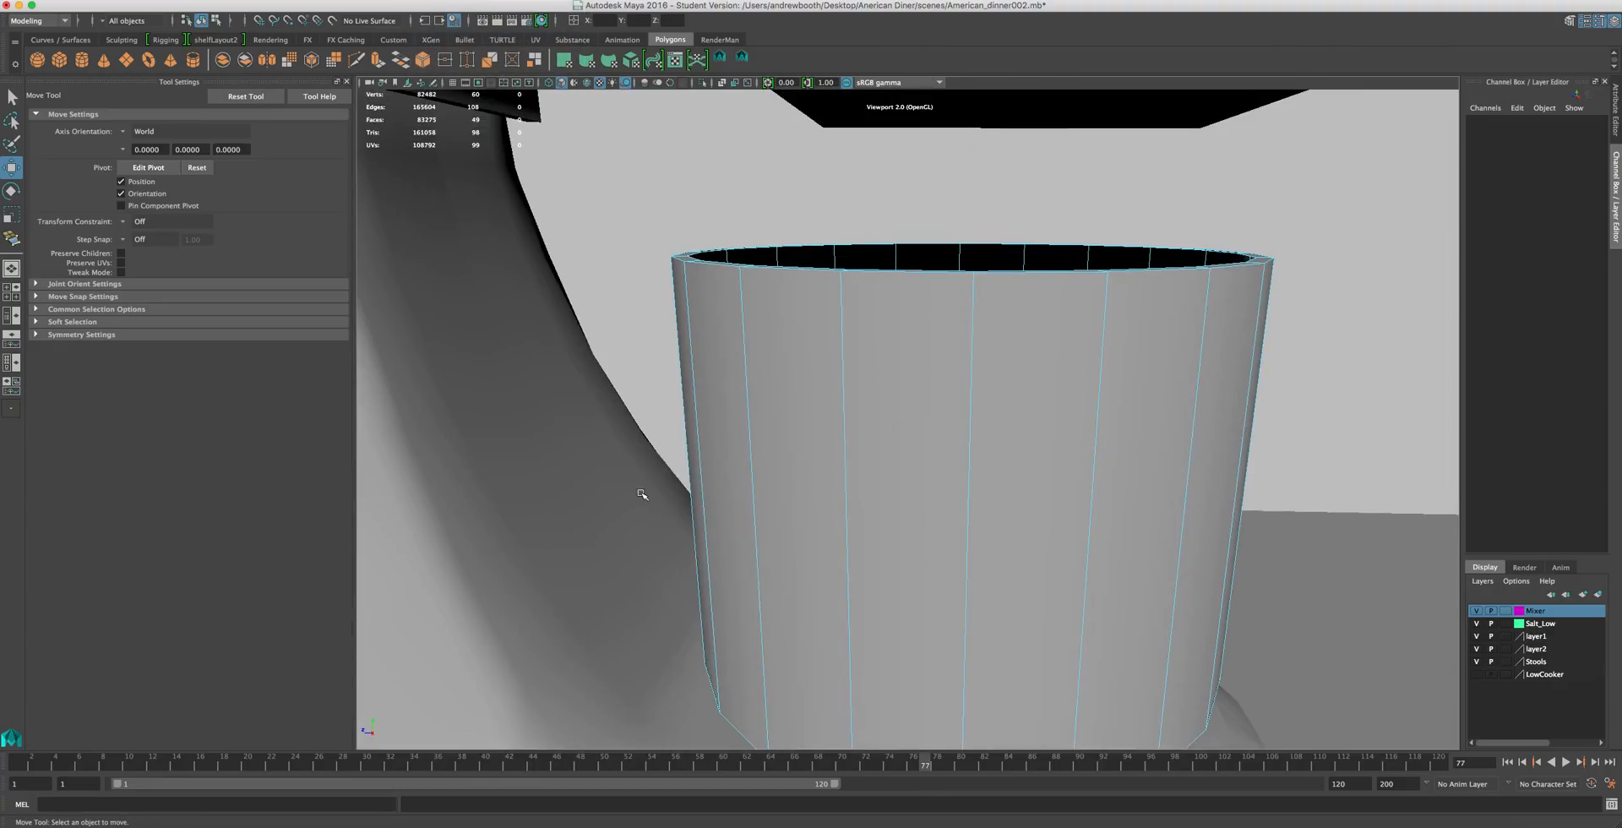
# - Select the mixer head and examine its shape and fit on the stand from several angles and distances
pyautogui.scroll(-5, 642, 494)
pyautogui.keyDown('alt'); pyautogui.moveTo(642, 494); pyautogui.dragTo(862, 319); pyautogui.keyUp('alt')
pyautogui.keyDown('alt'); pyautogui.moveTo(938, 265); pyautogui.dragTo(897, 277); pyautogui.keyUp('alt')
pyautogui.click(870, 226)
pyautogui.scroll(5, 720, 281)
pyautogui.scroll(-5, 742, 290)
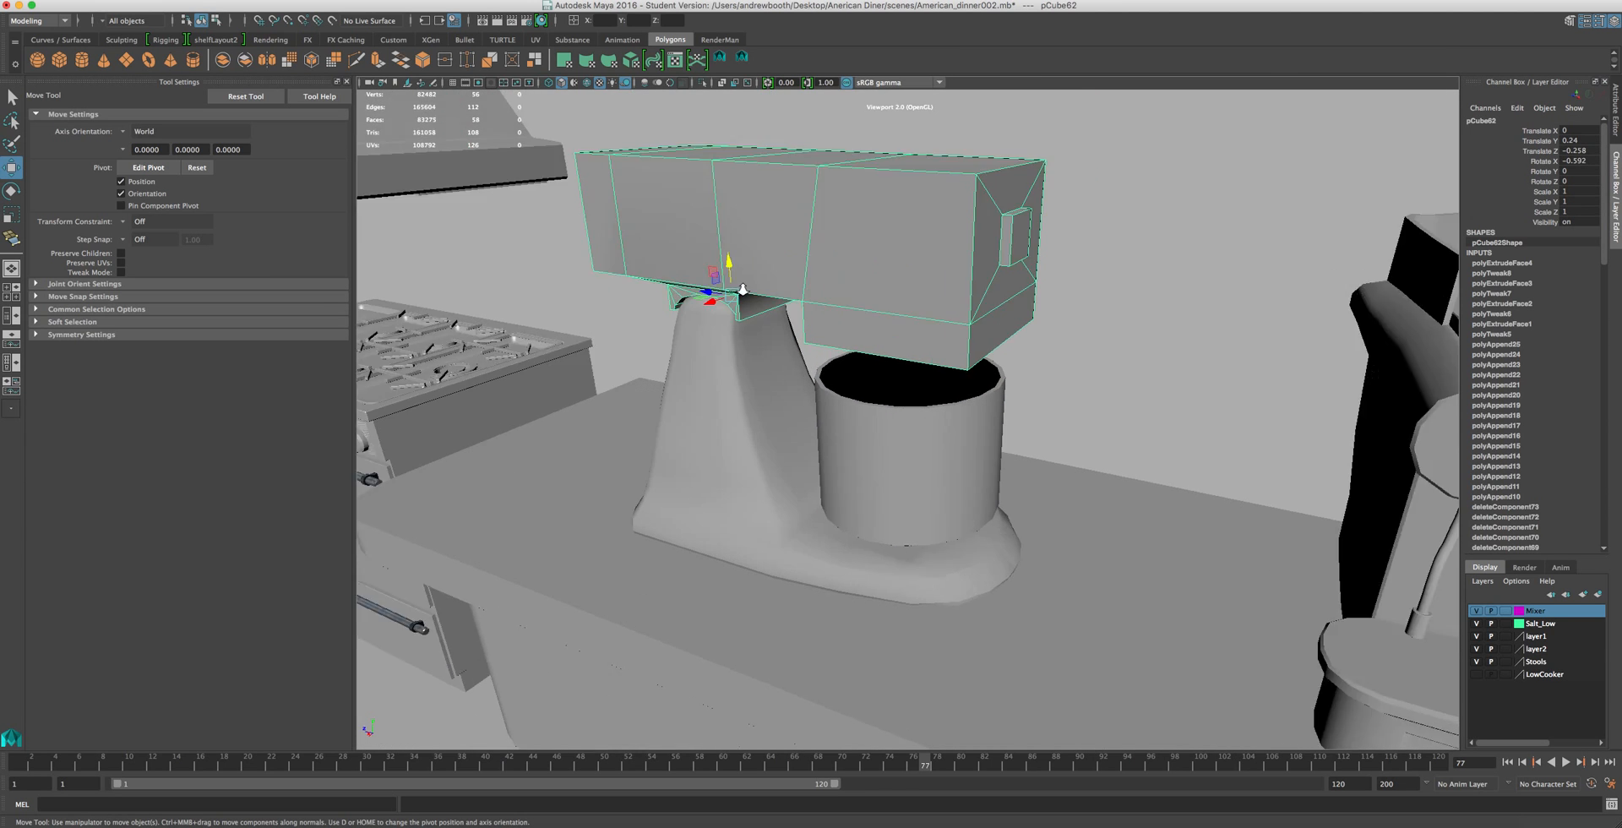
pyautogui.scroll(-3, 742, 290)
pyautogui.moveTo(743, 290)
pyautogui.keyDown('alt'); pyautogui.mouseDown()
pyautogui.moveTo(811, 279)
pyautogui.moveTo(775, 293)
pyautogui.mouseUp(); pyautogui.keyUp('alt')
pyautogui.scroll(3, 774, 294)
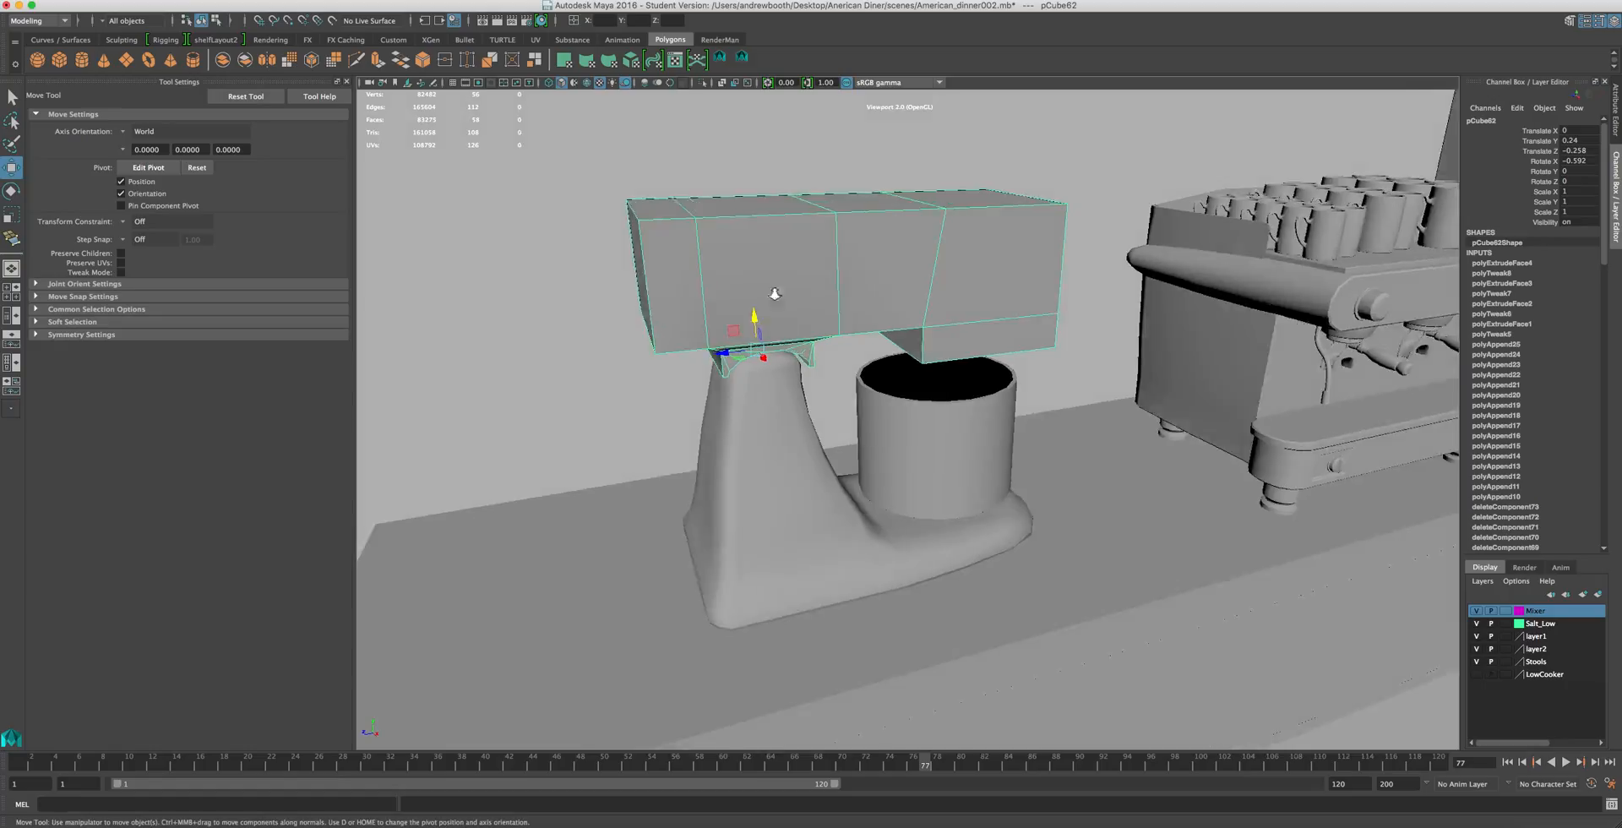
pyautogui.scroll(2, 774, 294)
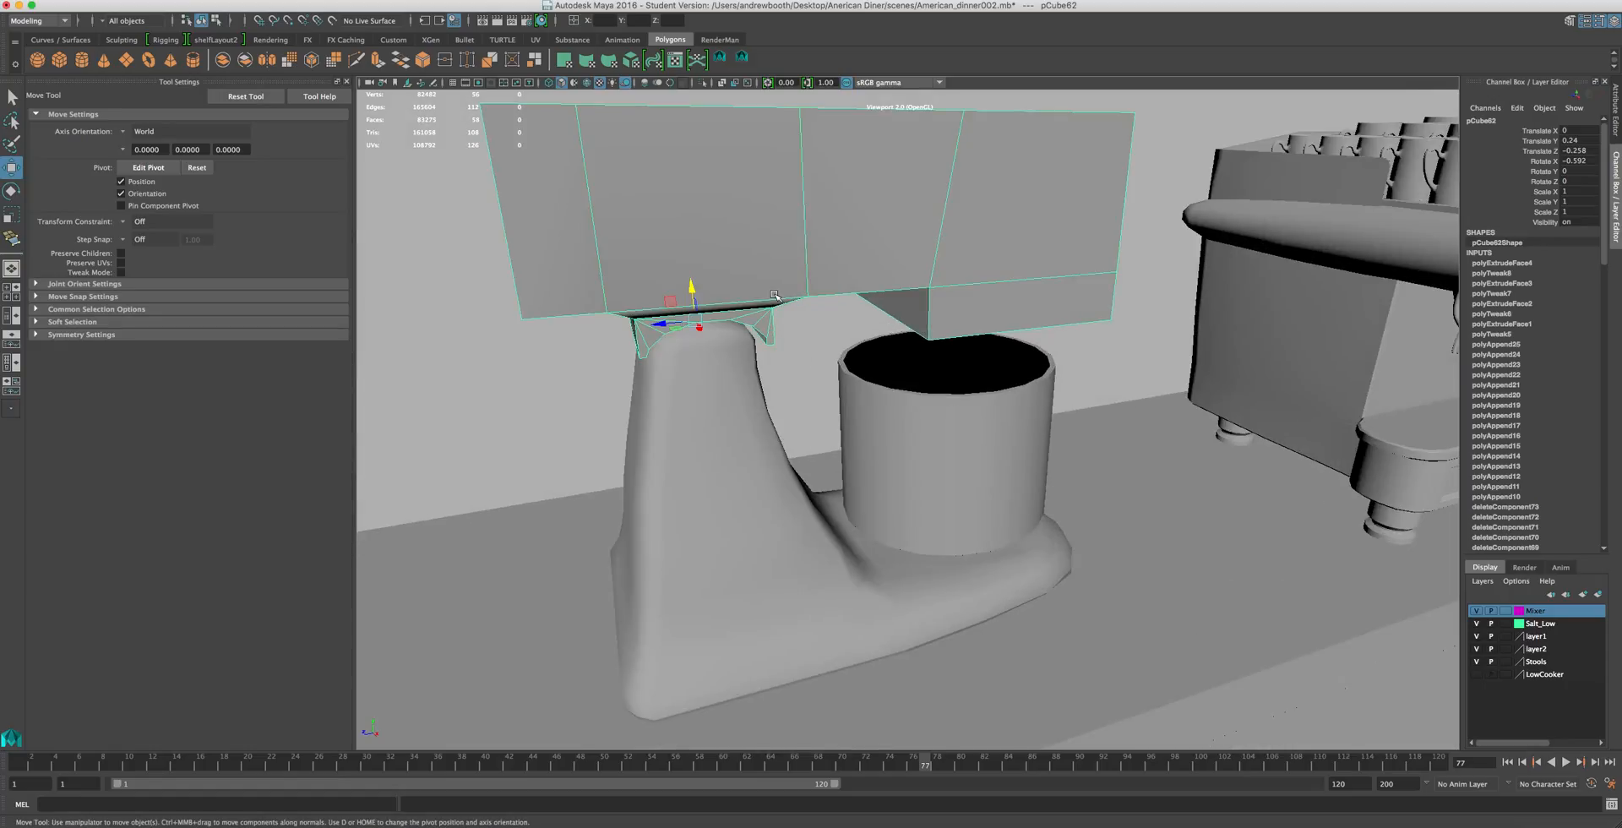
pyautogui.scroll(-2, 660, 320)
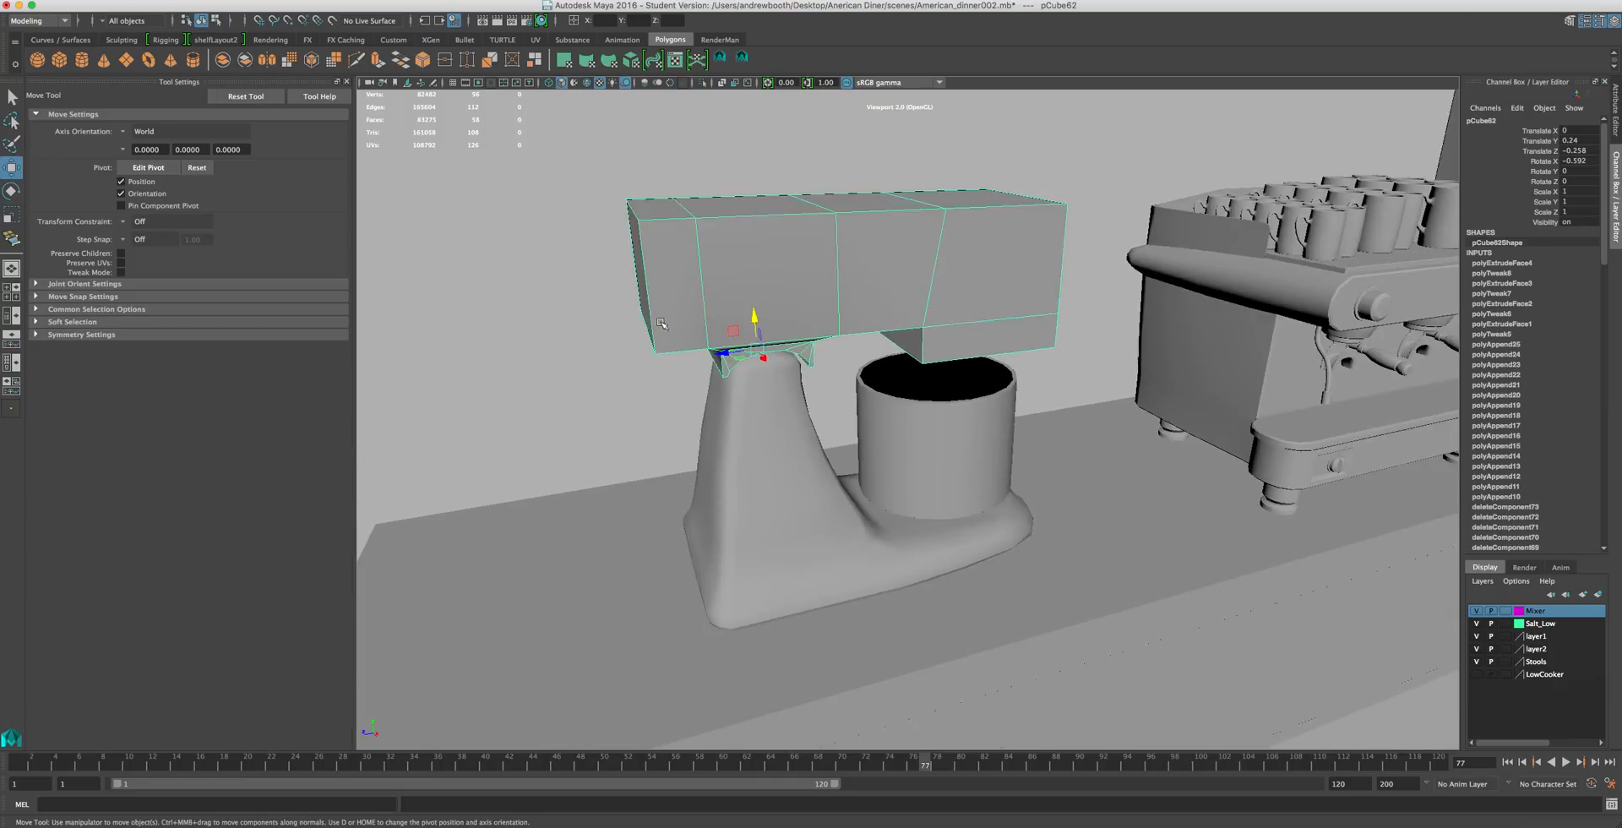
# - Select the bowl and examine its rim, open interior and size beneath the mixer head, both close up and within the kitchen scene
pyautogui.click(985, 470)
pyautogui.scroll(5, 982, 469)
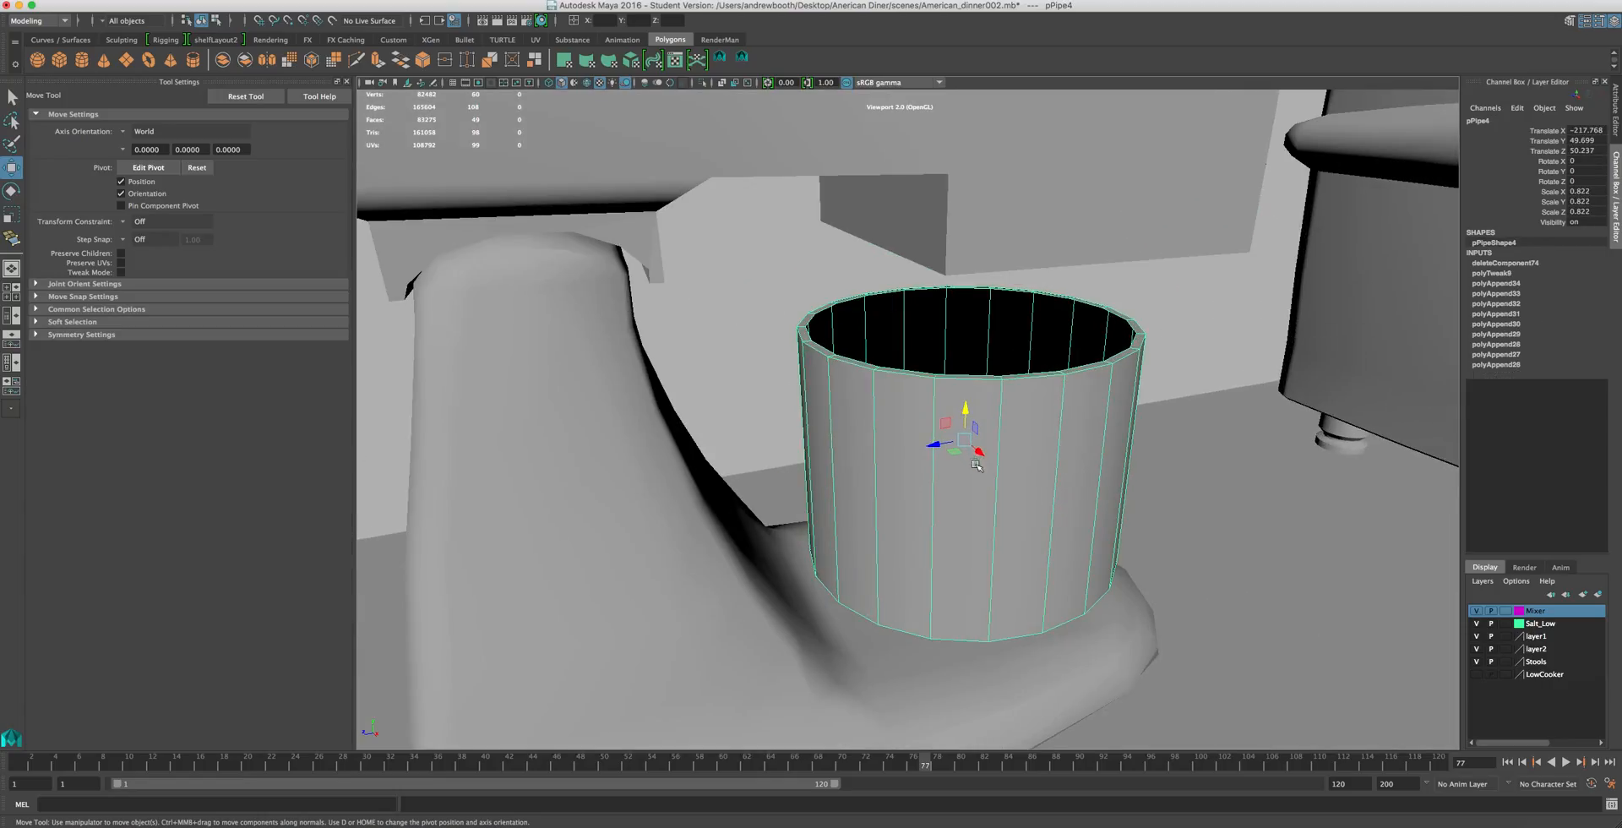
pyautogui.keyDown('alt'); pyautogui.moveTo(971, 456); pyautogui.dragTo(905, 460); pyautogui.keyUp('alt')
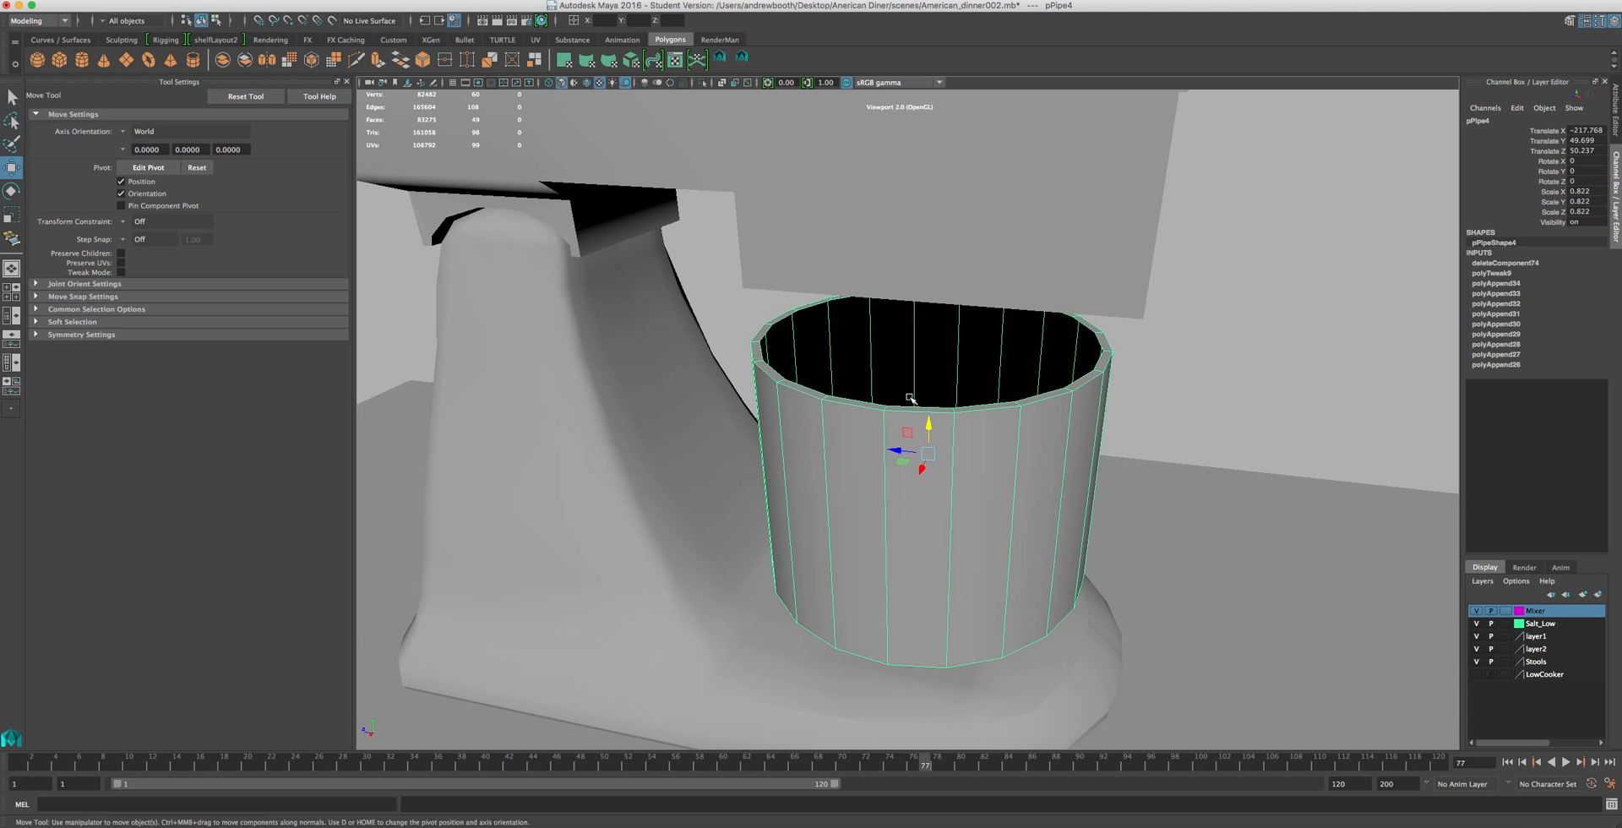
pyautogui.scroll(-5, 958, 403)
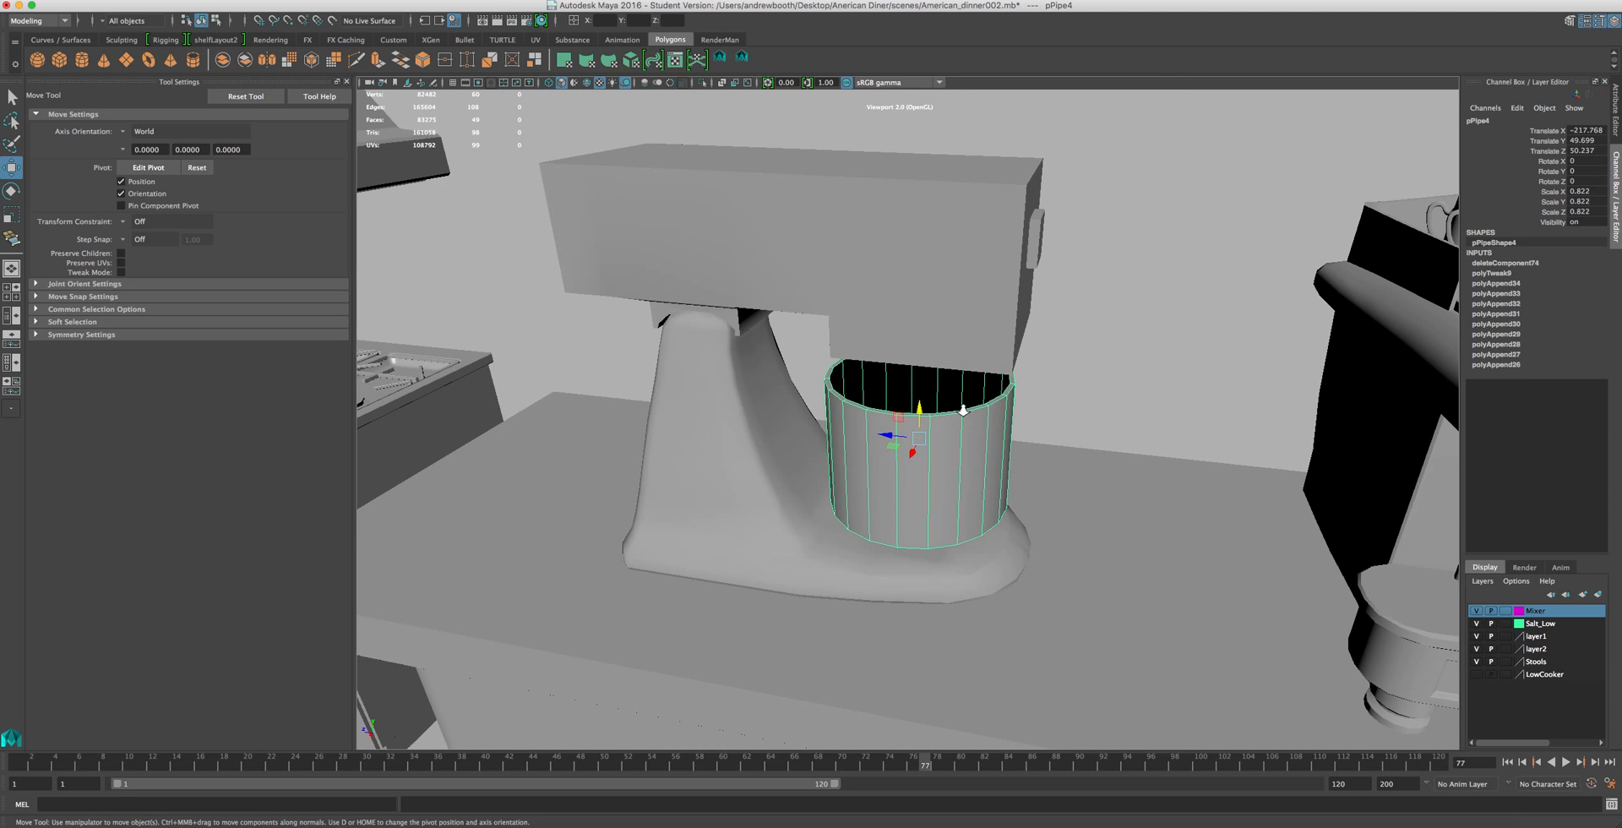
pyautogui.scroll(-5, 962, 410)
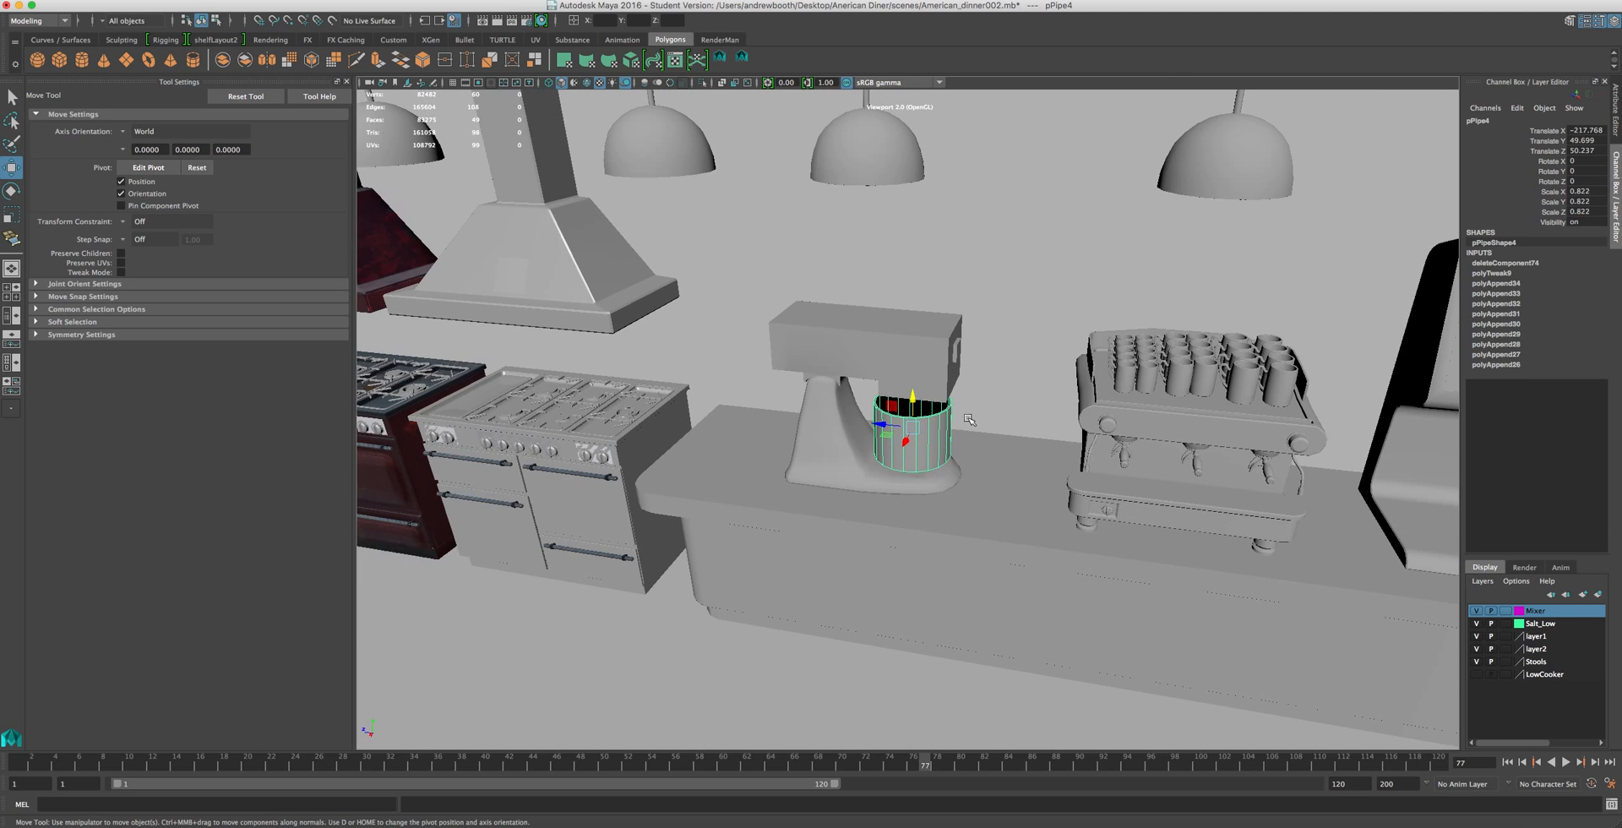
pyautogui.scroll(6, 1005, 453)
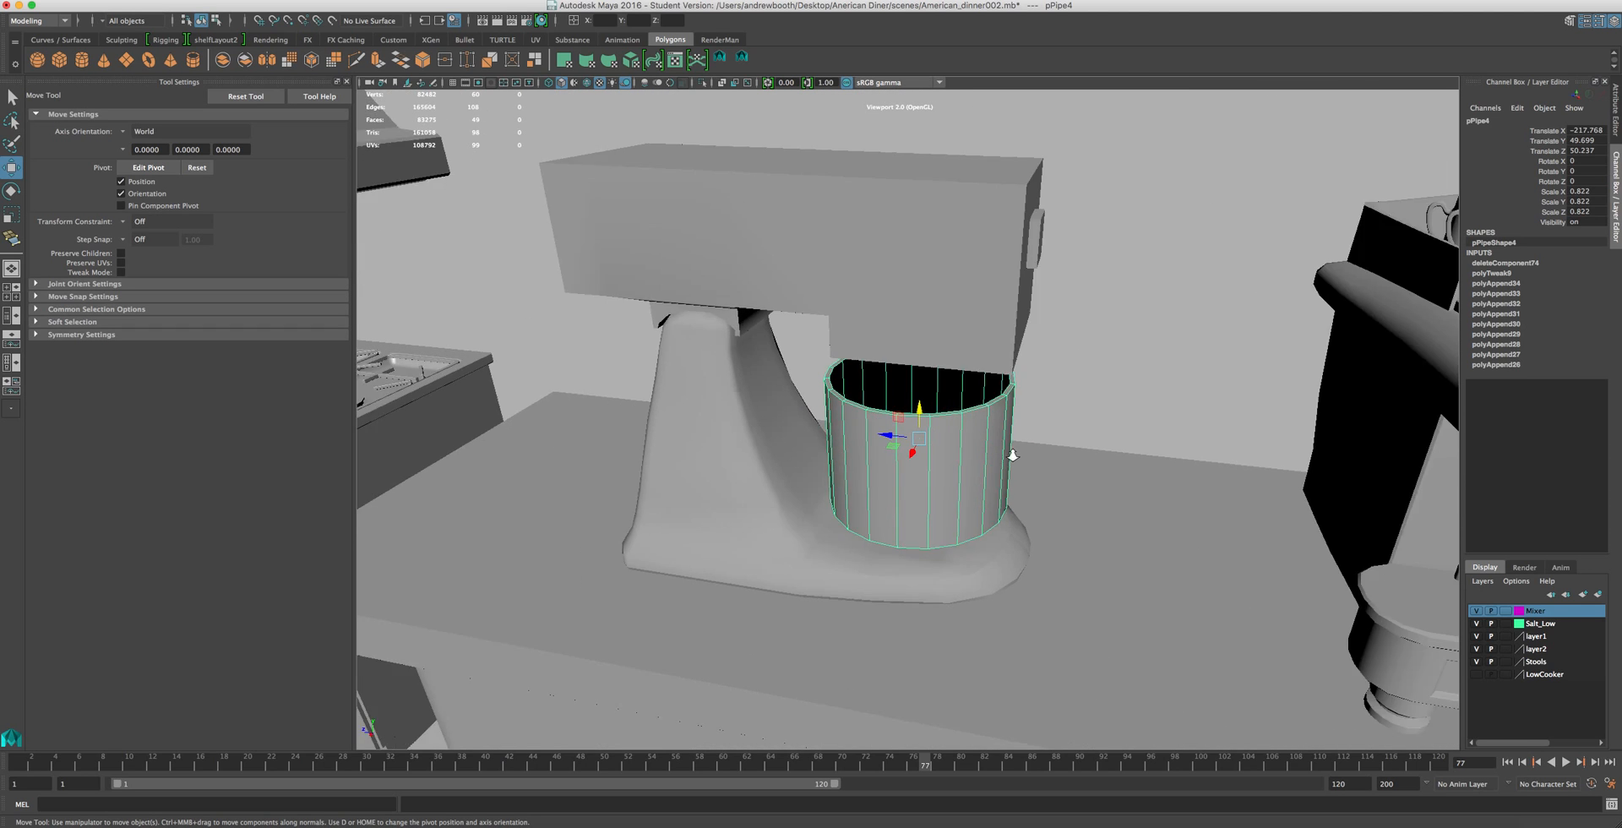
pyautogui.scroll(-3, 1013, 457)
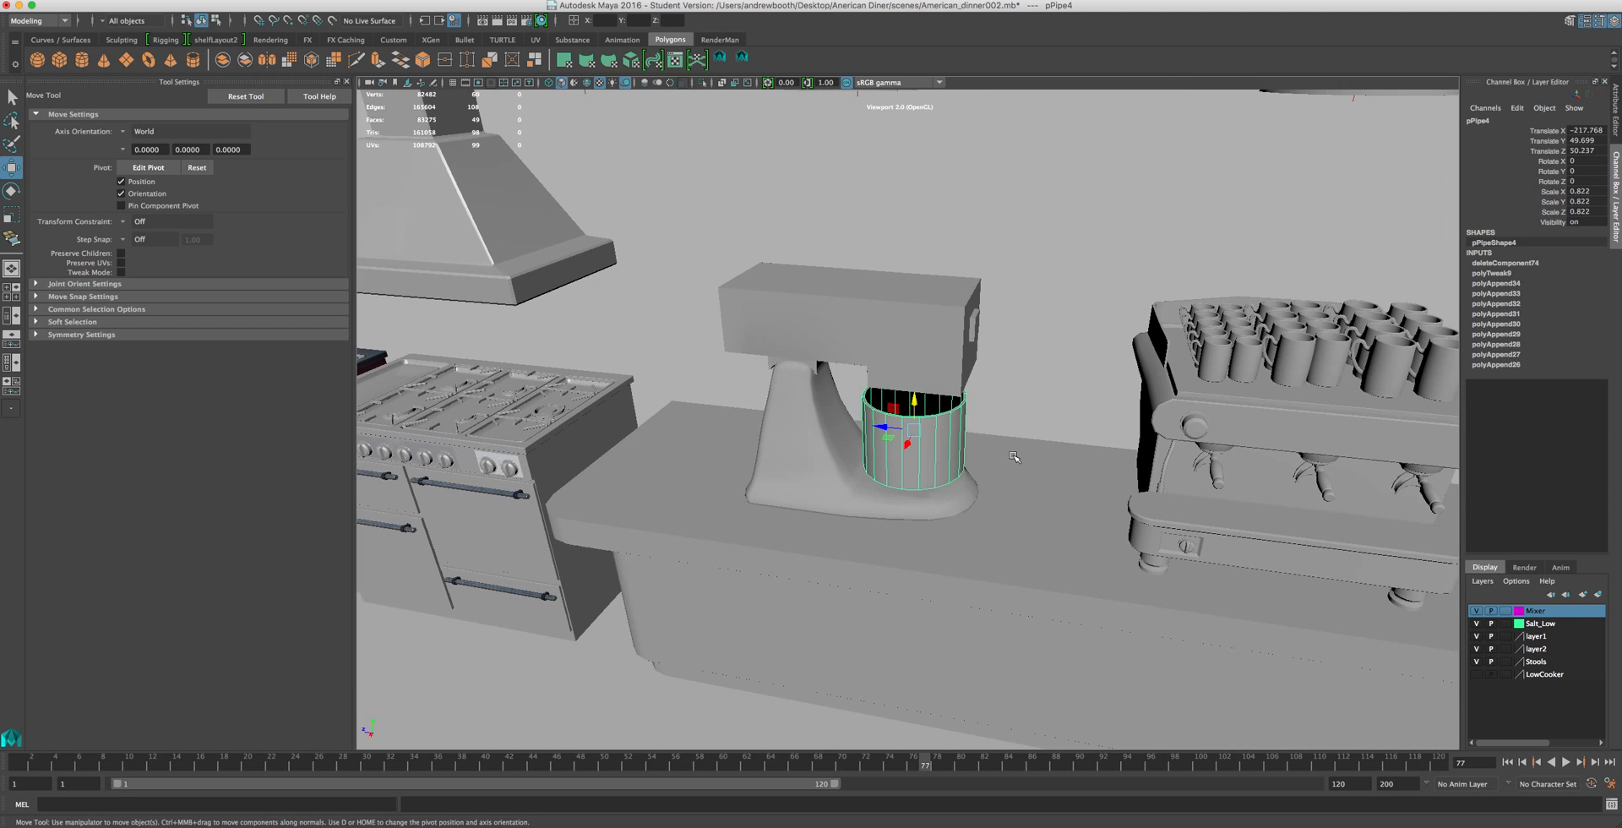
pyautogui.scroll(3, 988, 442)
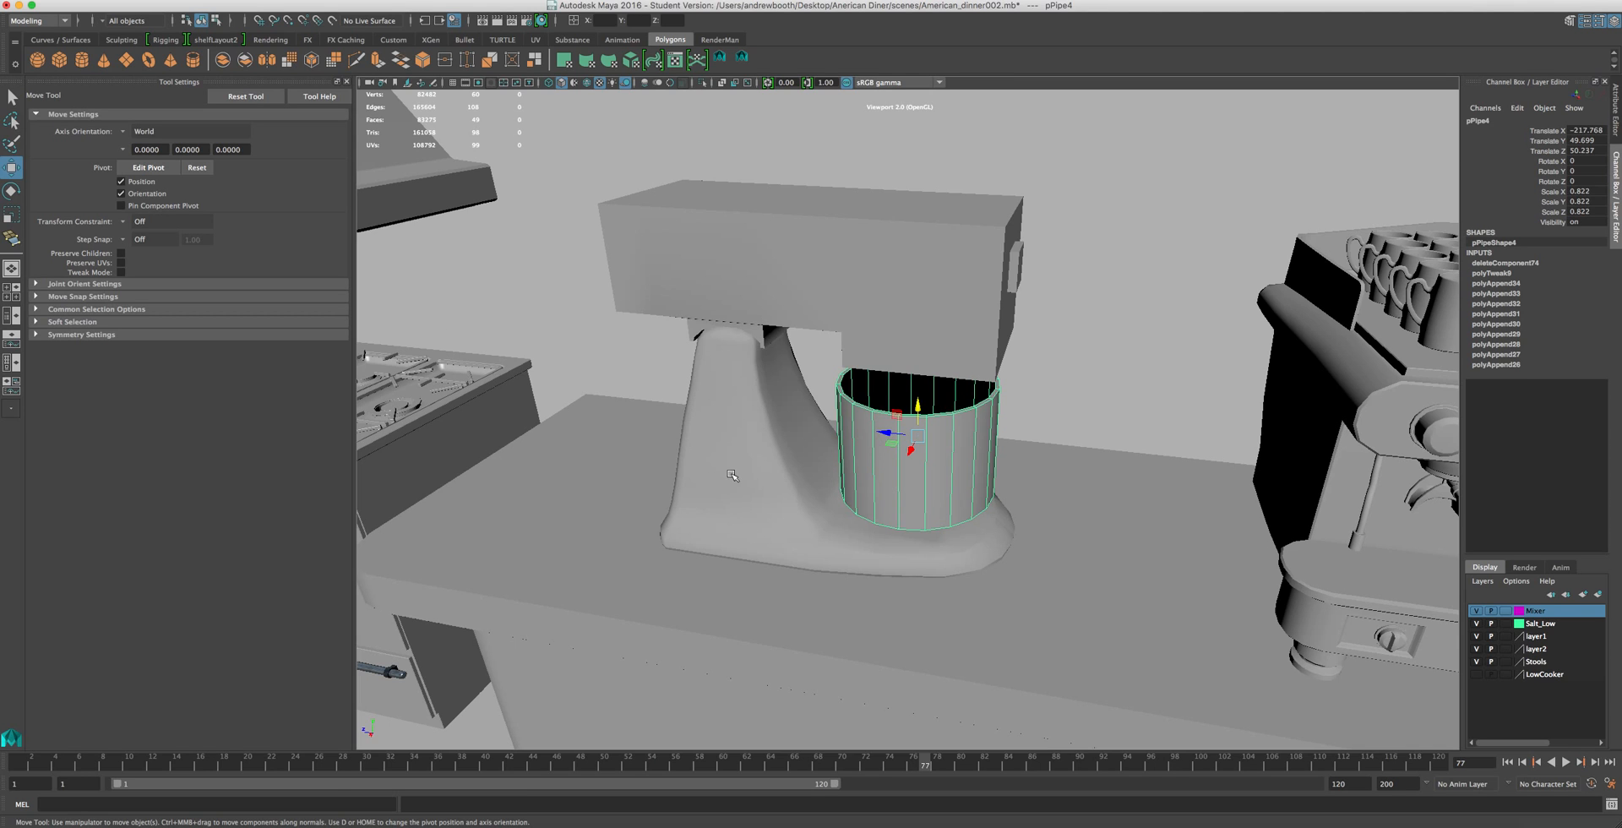
# - Examine the whole mixer from its front corner, checking how the head, stand and bowl line up on the counter
pyautogui.keyDown('alt'); pyautogui.moveTo(731, 474); pyautogui.dragTo(702, 471); pyautogui.keyUp('alt')
pyautogui.scroll(5, 705, 478)
pyautogui.scroll(-5, 705, 478)
pyautogui.scroll(3, 705, 478)
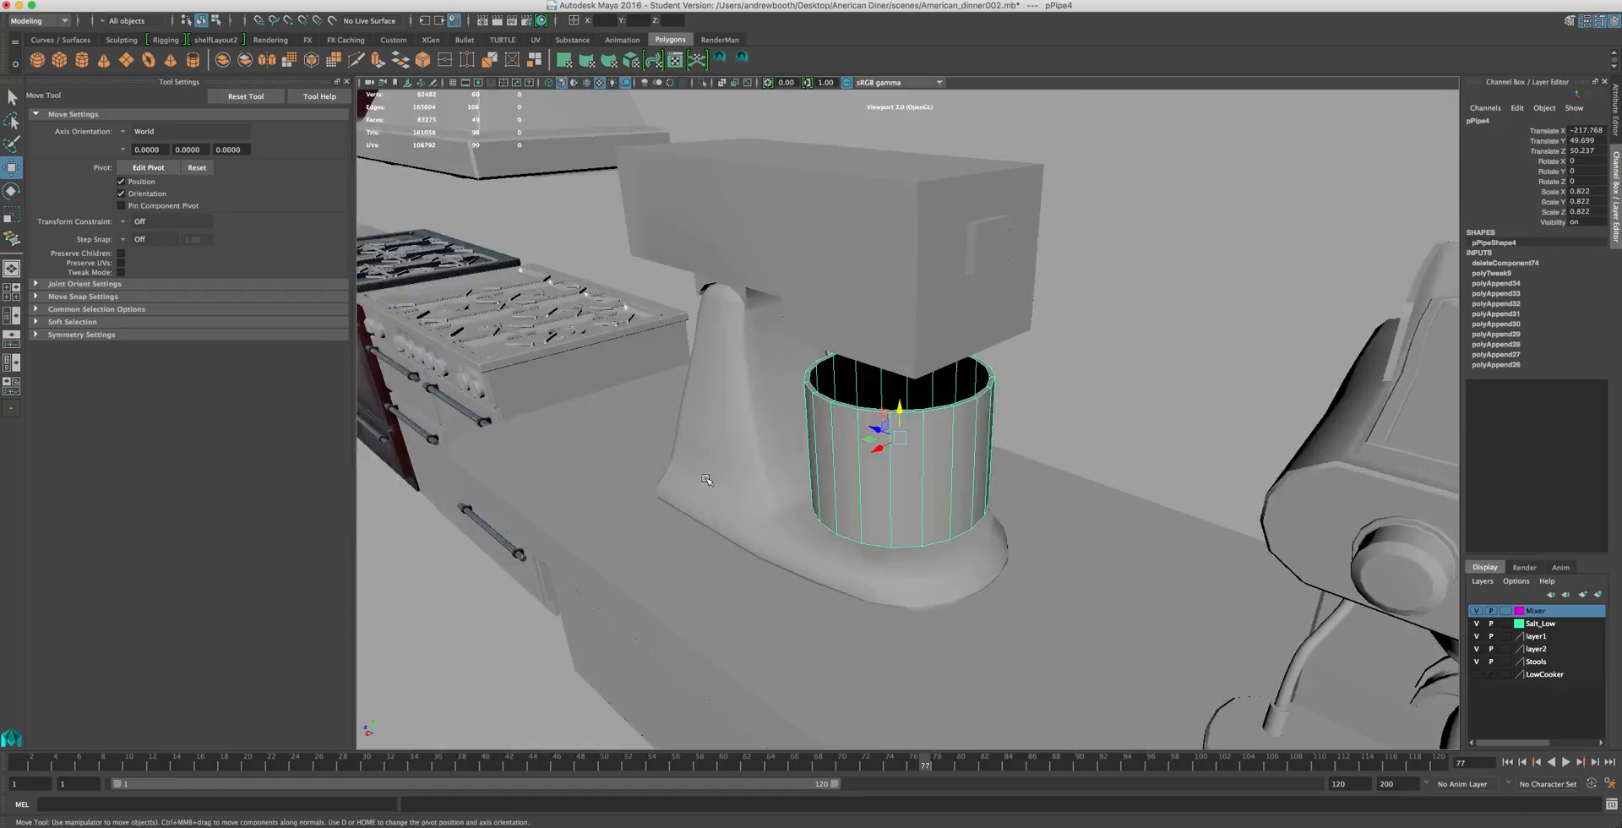
pyautogui.scroll(4, 706, 479)
pyautogui.scroll(-6, 707, 479)
pyautogui.scroll(2, 706, 478)
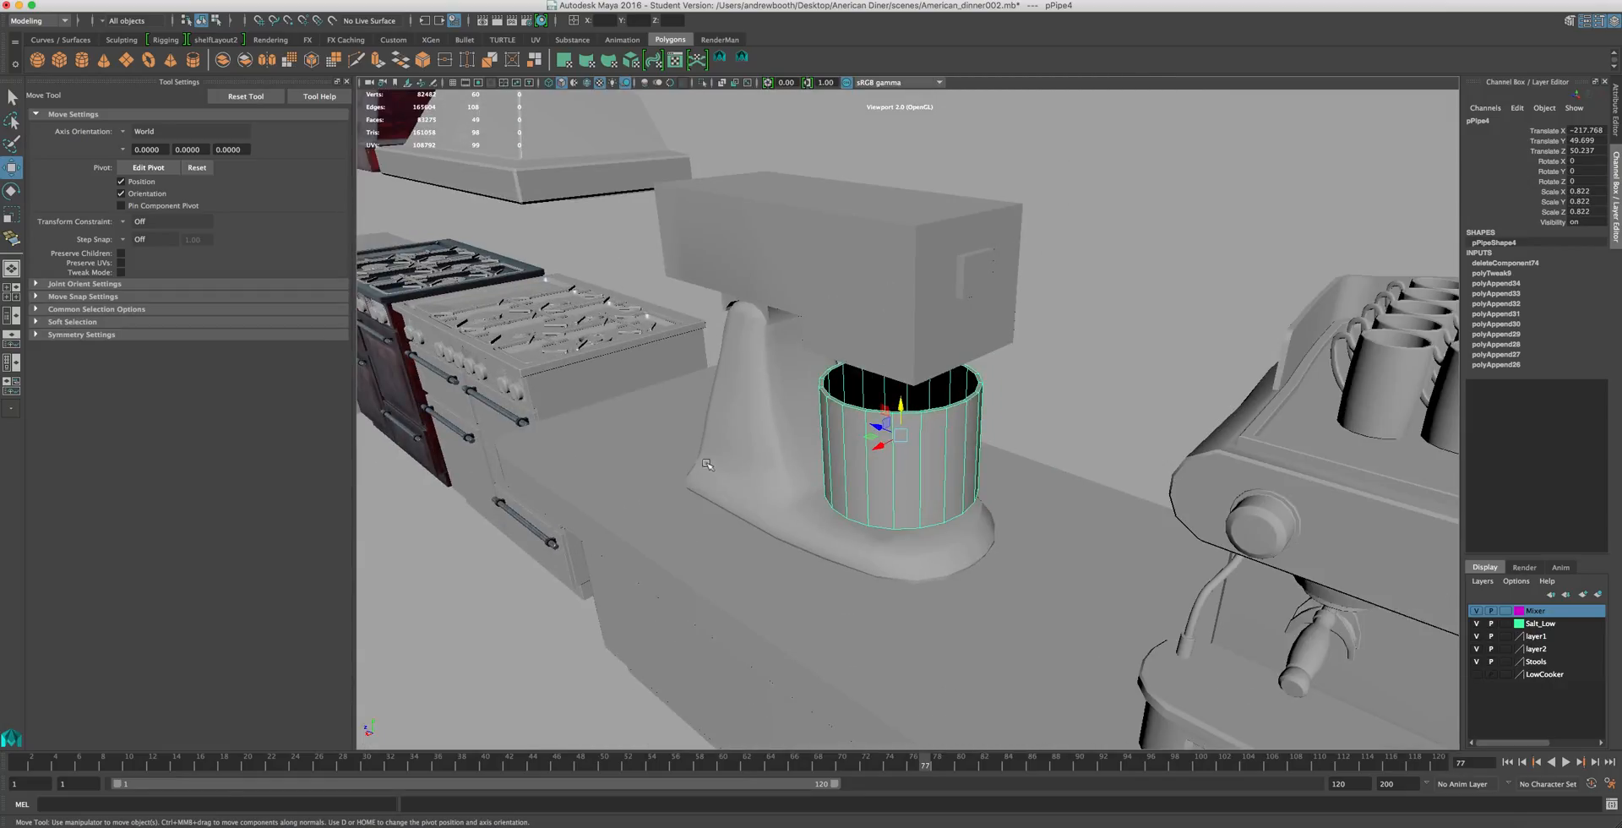
pyautogui.moveTo(267, 824)
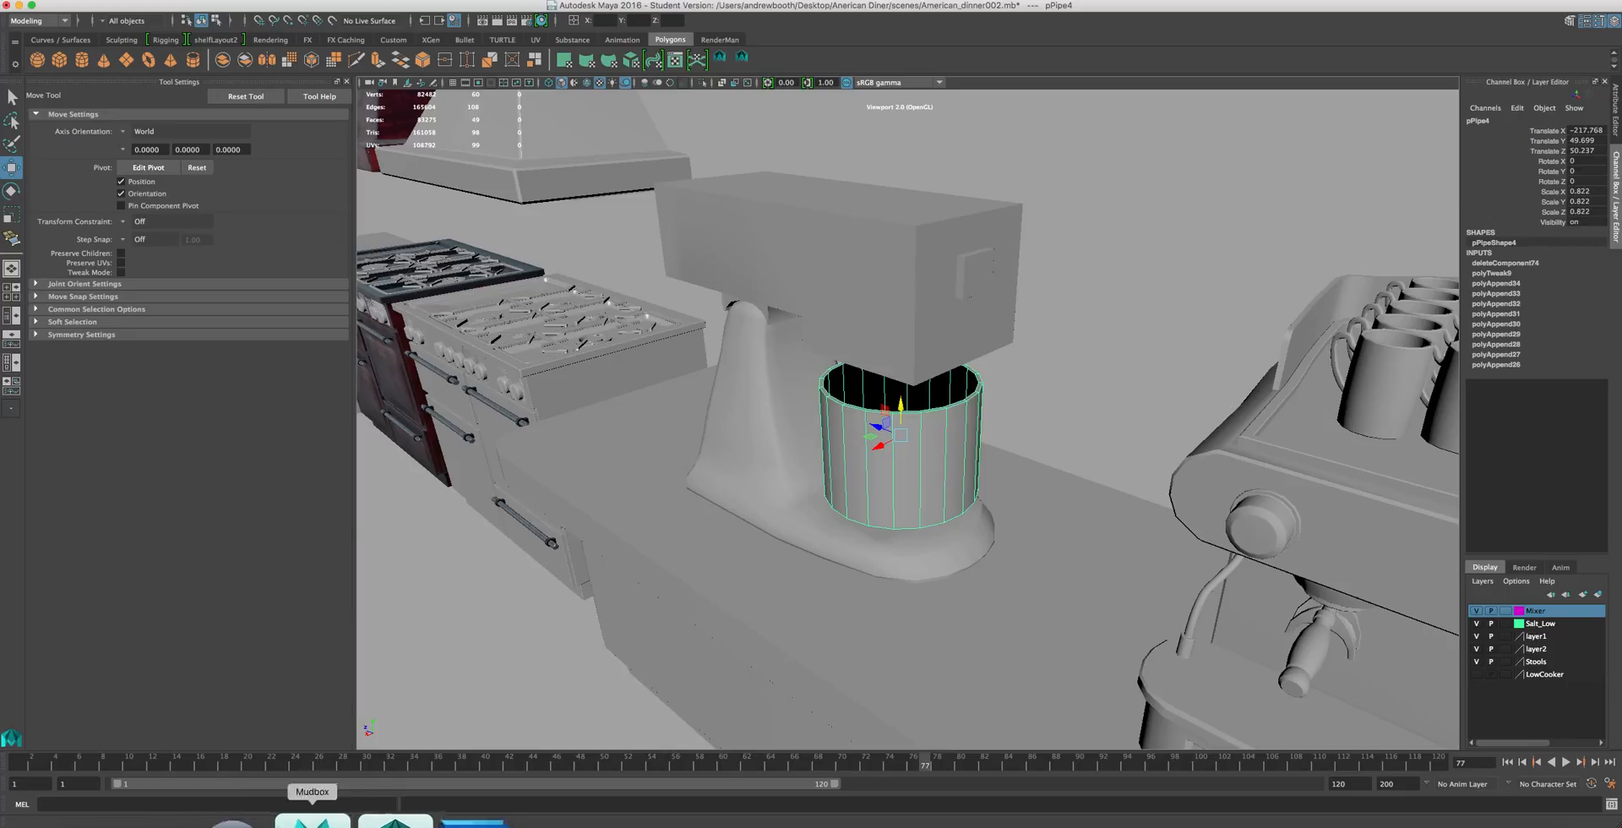